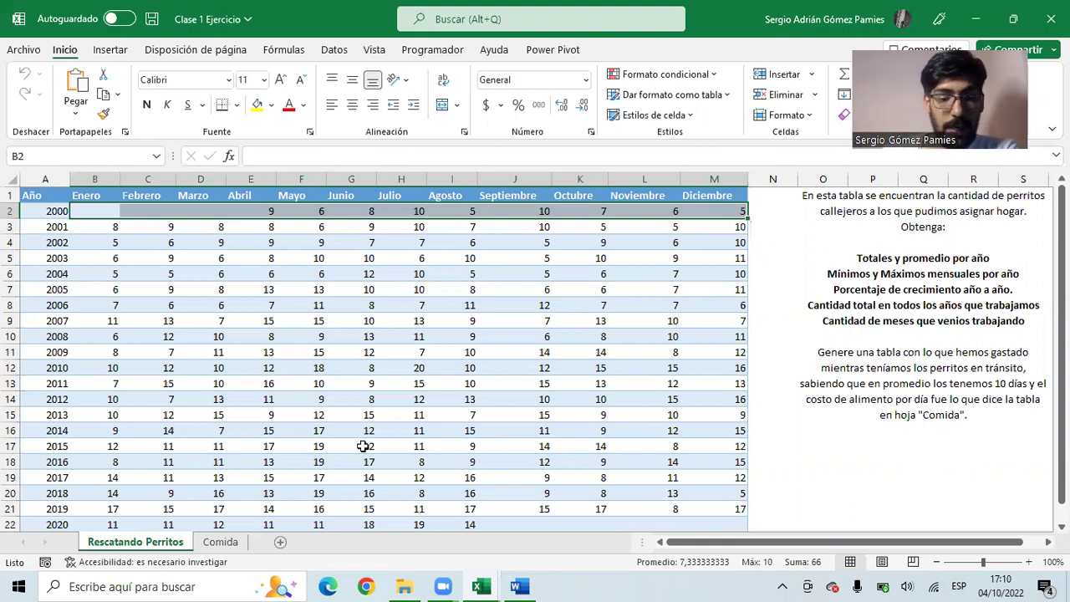
- Insert a new column N right after Diciembre and head it Total
{"action": "left_click", "coordinate": [760, 178]}
{"action": "right_click", "coordinate": [761, 179]}
{"action": "left_click", "coordinate": [807, 340]}
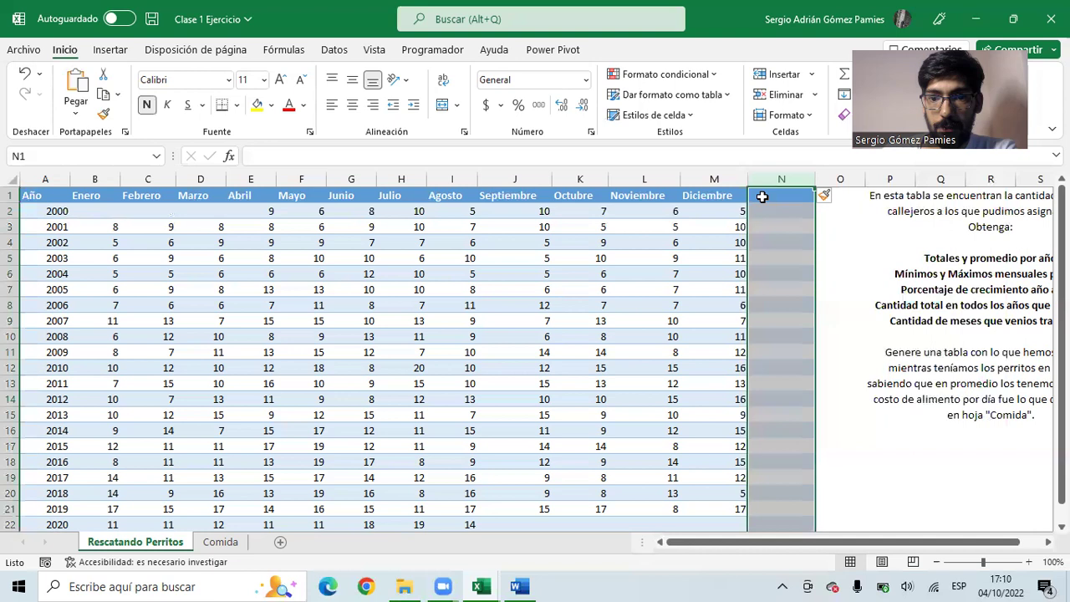
{"action": "left_click_drag", "start_coordinate": [928, 544], "coordinate": [951, 544]}
{"action": "left_click_drag", "start_coordinate": [535, 291], "coordinate": [12, 304]}
{"action": "left_click_drag", "start_coordinate": [58, 211], "coordinate": [743, 211]}
{"action": "left_click", "coordinate": [767, 193]}
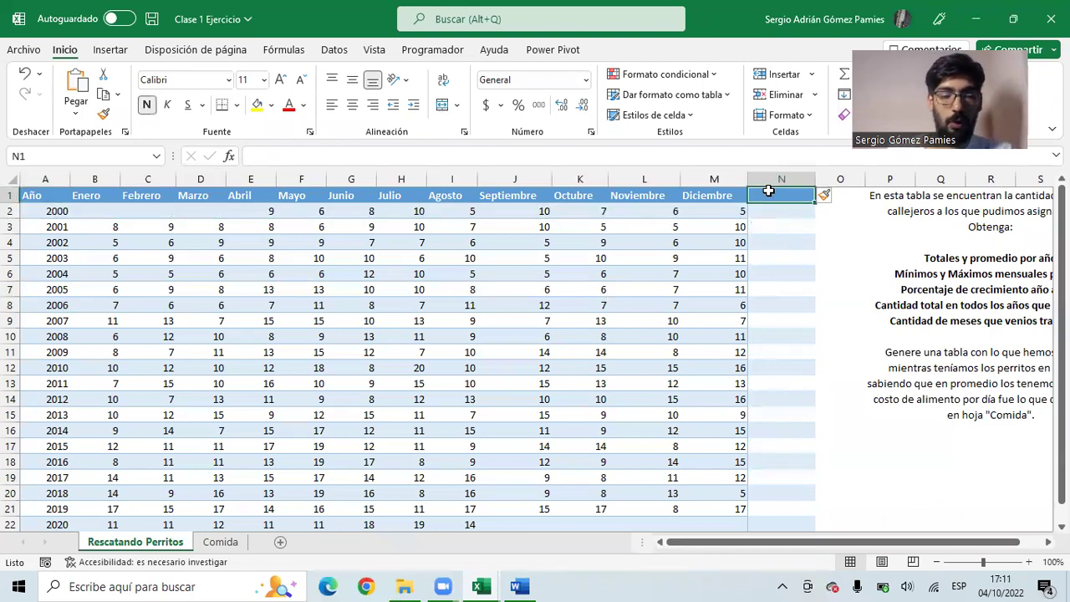
{"action": "type", "text": "Y"}
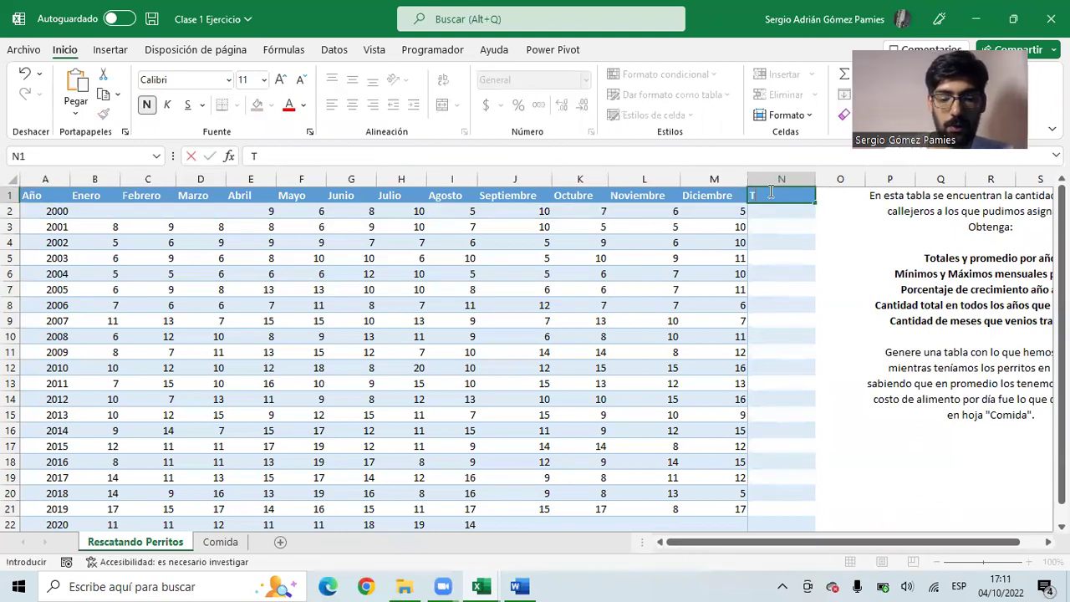
{"action": "key", "text": "Tab"}
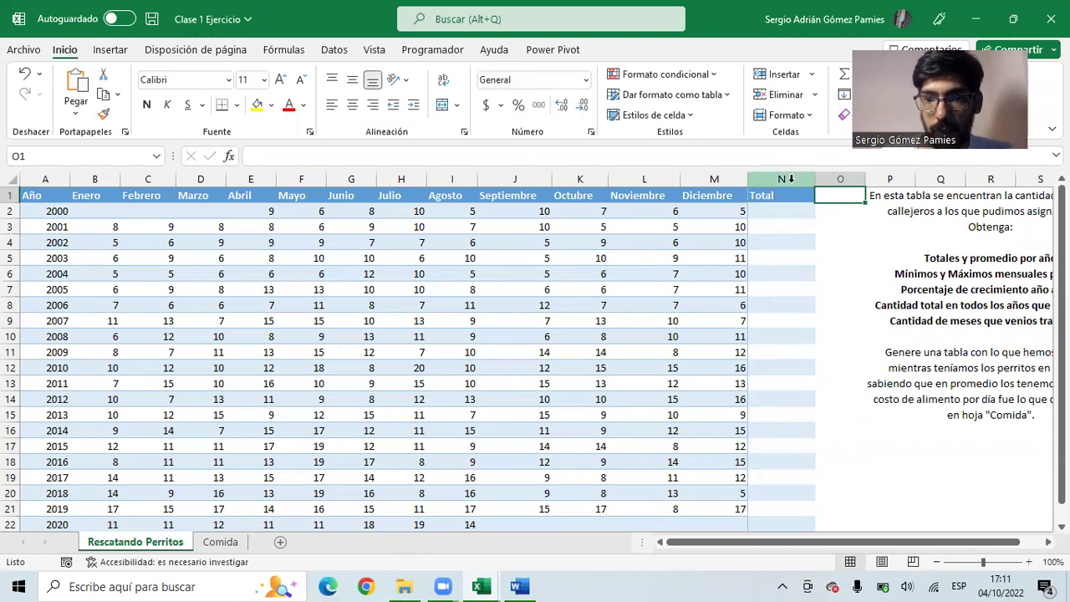
- Insert another column before Total and head it Promedio
{"action": "right_click", "coordinate": [803, 178]}
{"action": "left_click", "coordinate": [836, 337]}
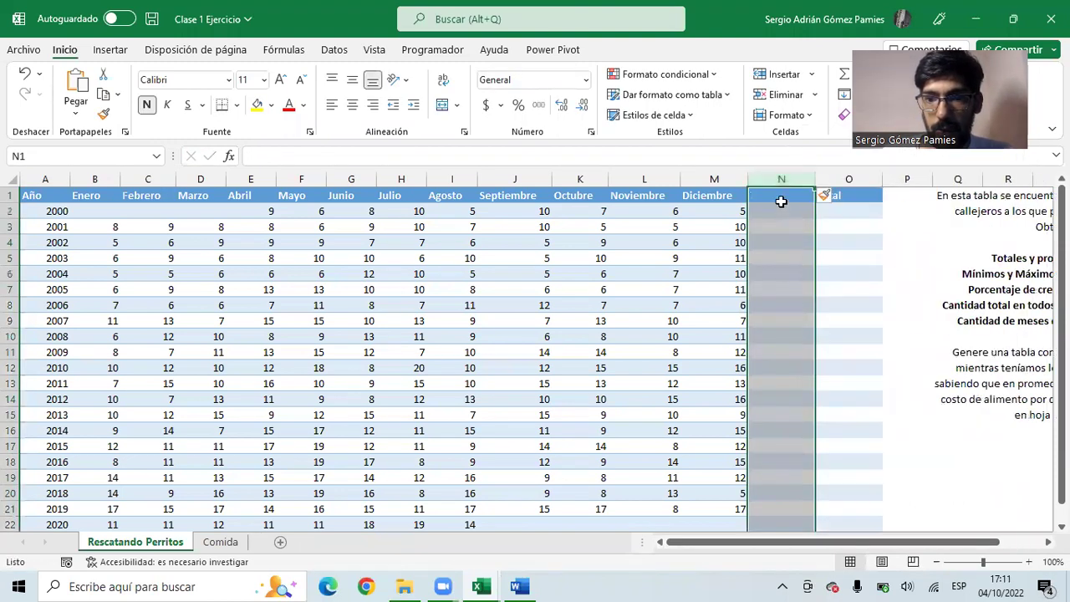
{"action": "left_click", "coordinate": [781, 197]}
{"action": "type", "text": "Promedi"}
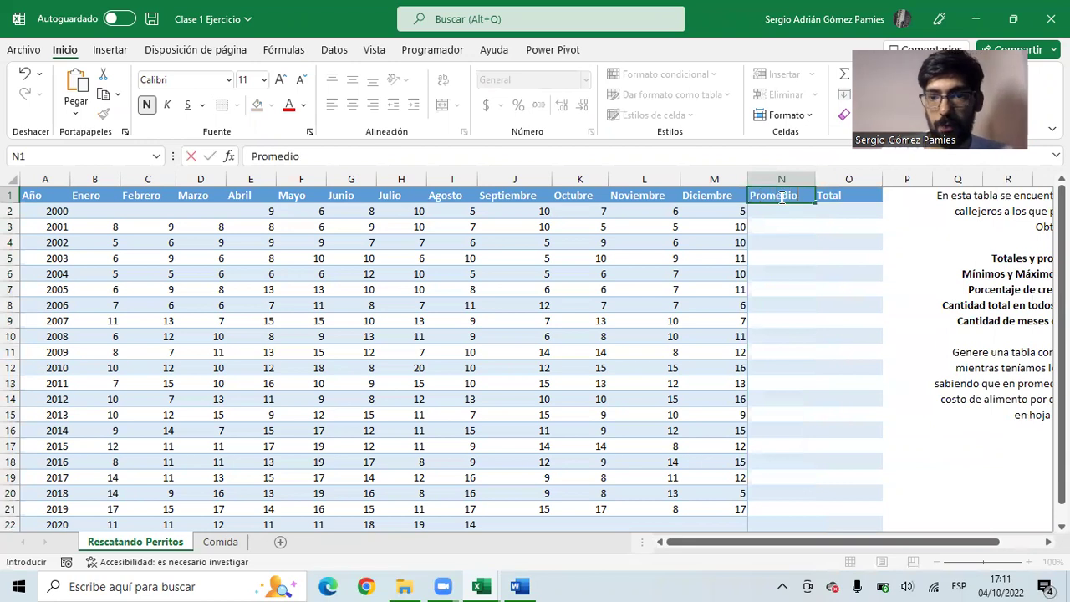
{"action": "type", "text": "o"}
{"action": "key", "text": "Return"}
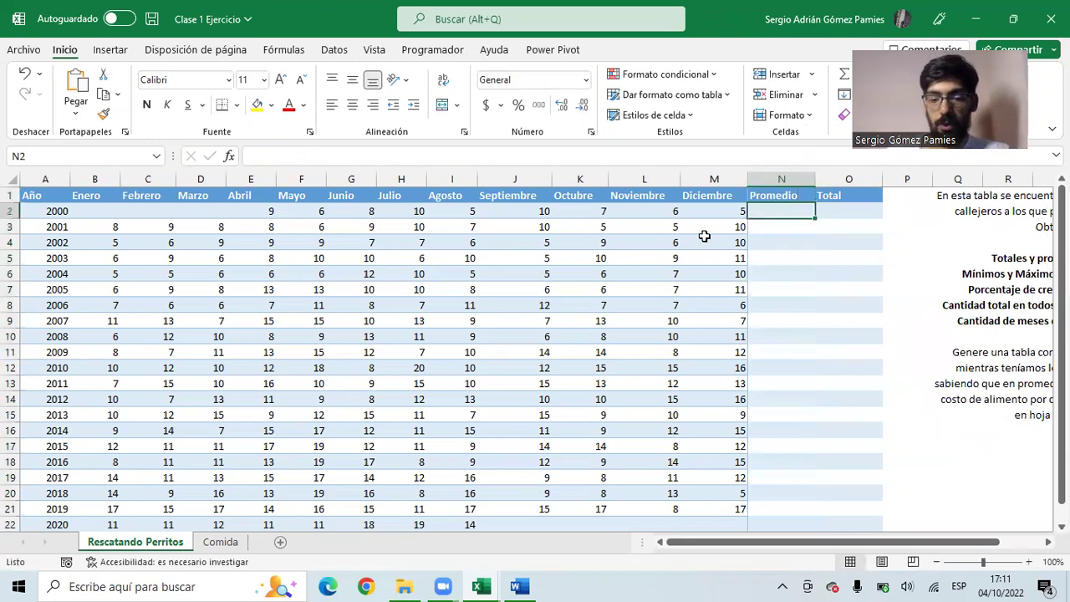
- Enter =PROMEDIO(B2:M2) in N2 for the 2000 average of 7,333333333
{"action": "type", "text": "=prome"}
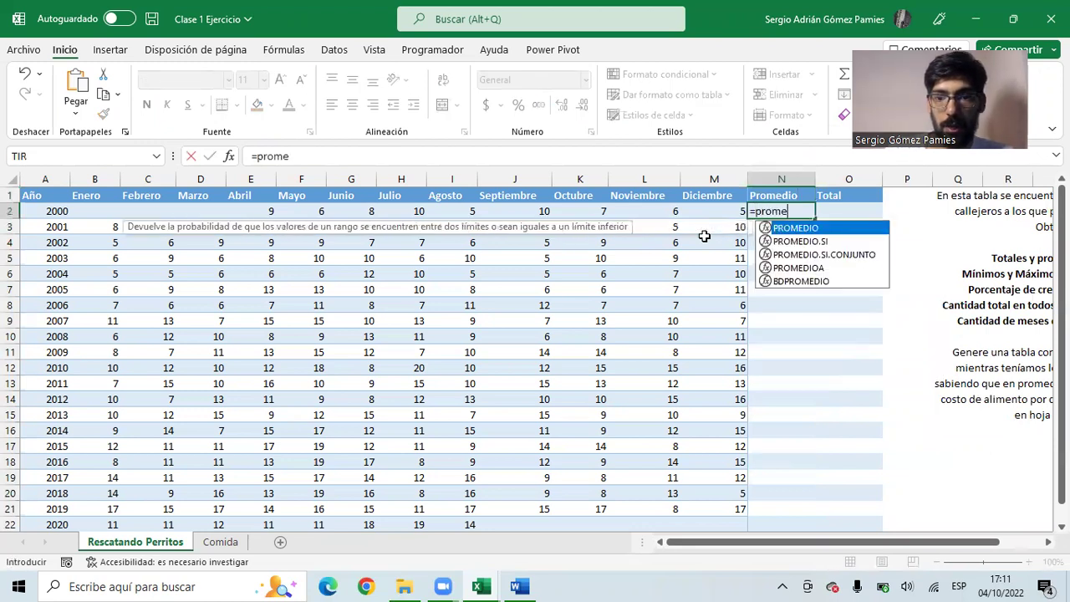
{"action": "double_click", "coordinate": [824, 229]}
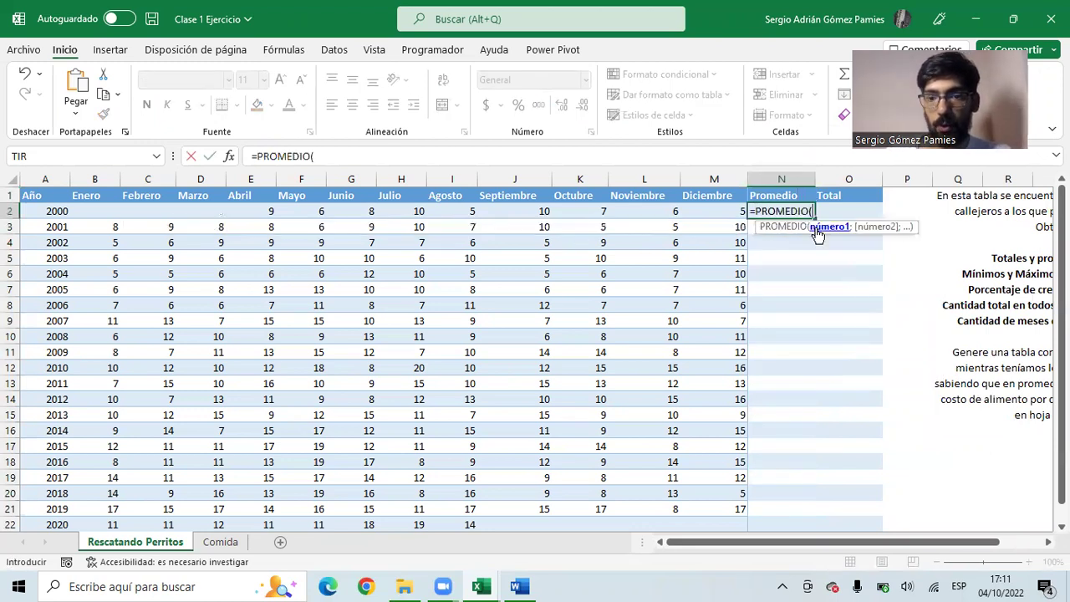
{"action": "left_click_drag", "start_coordinate": [731, 210], "coordinate": [87, 212]}
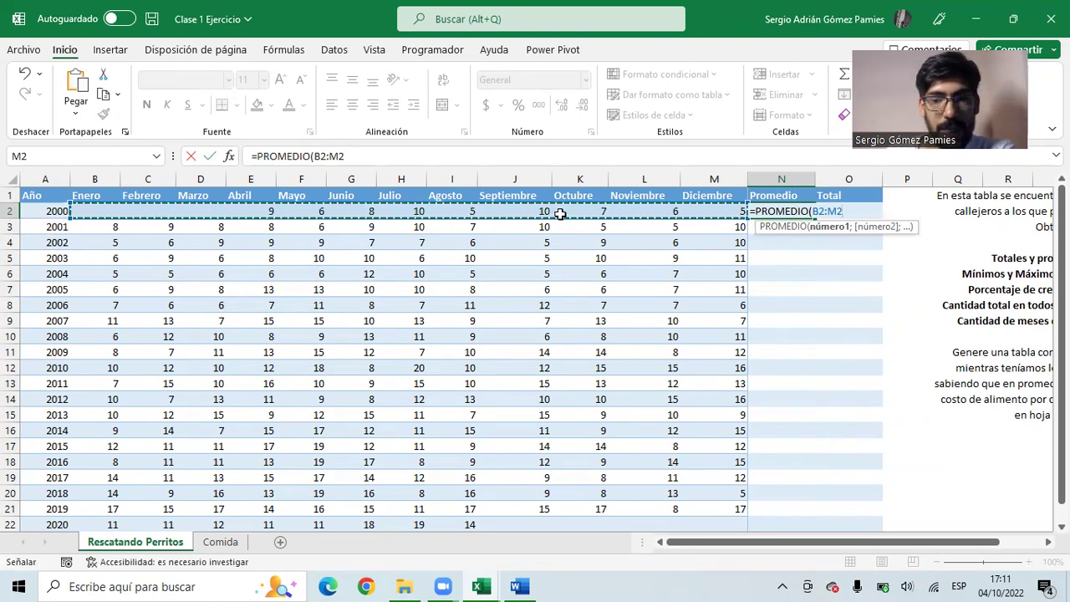
{"action": "type", "text": ")"}
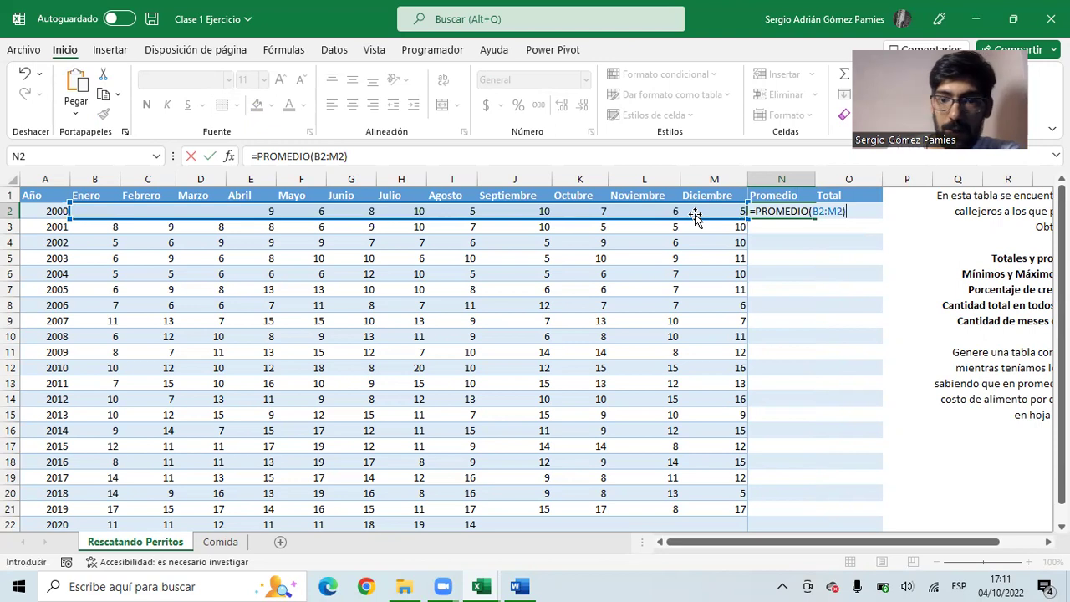
{"action": "key", "text": "Return"}
{"action": "left_click", "coordinate": [764, 212]}
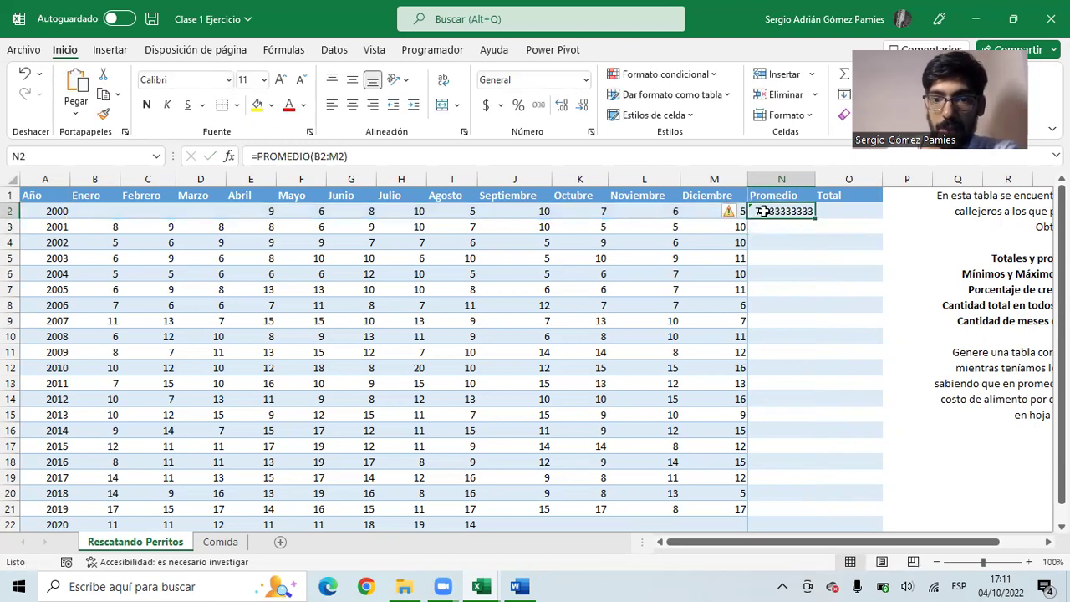
{"action": "left_click_drag", "start_coordinate": [218, 210], "coordinate": [193, 210]}
{"action": "left_click_drag", "start_coordinate": [107, 211], "coordinate": [196, 210]}
{"action": "left_click", "coordinate": [107, 211]}
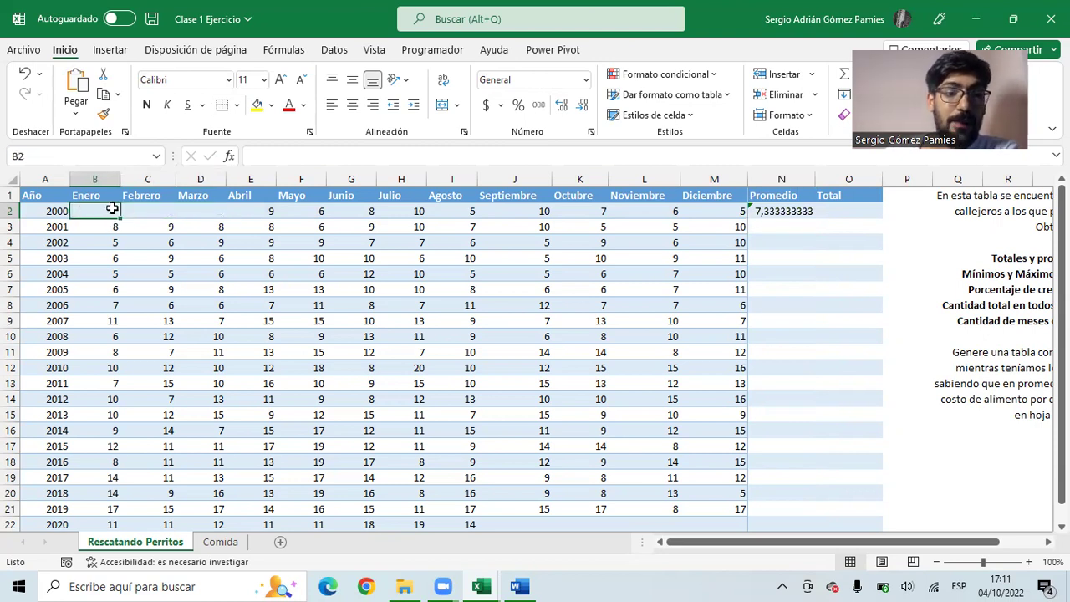
{"action": "left_click_drag", "start_coordinate": [107, 209], "coordinate": [191, 213]}
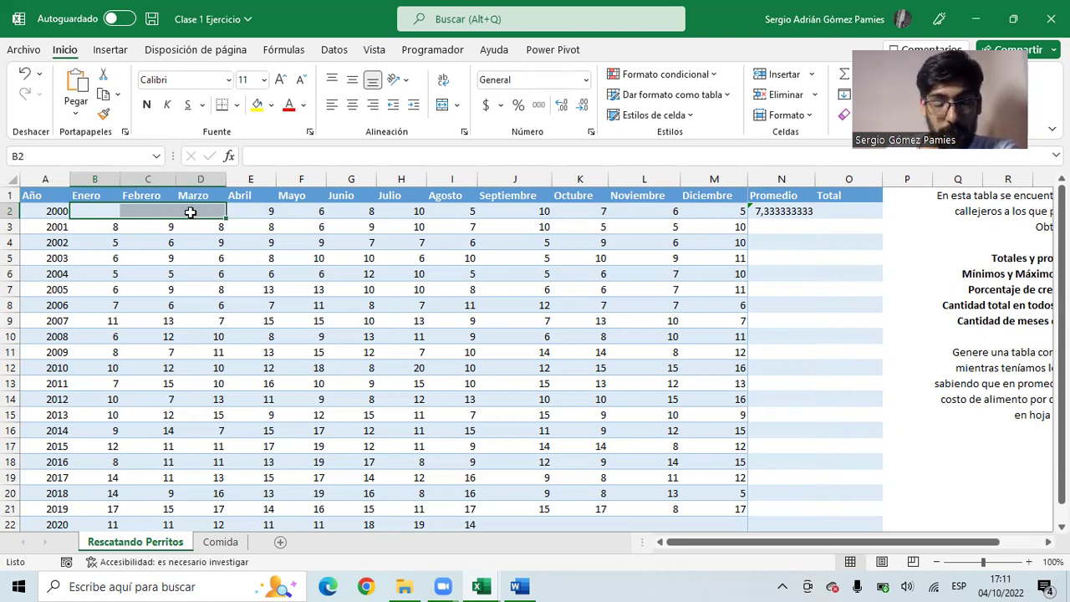
{"action": "left_click", "coordinate": [100, 210]}
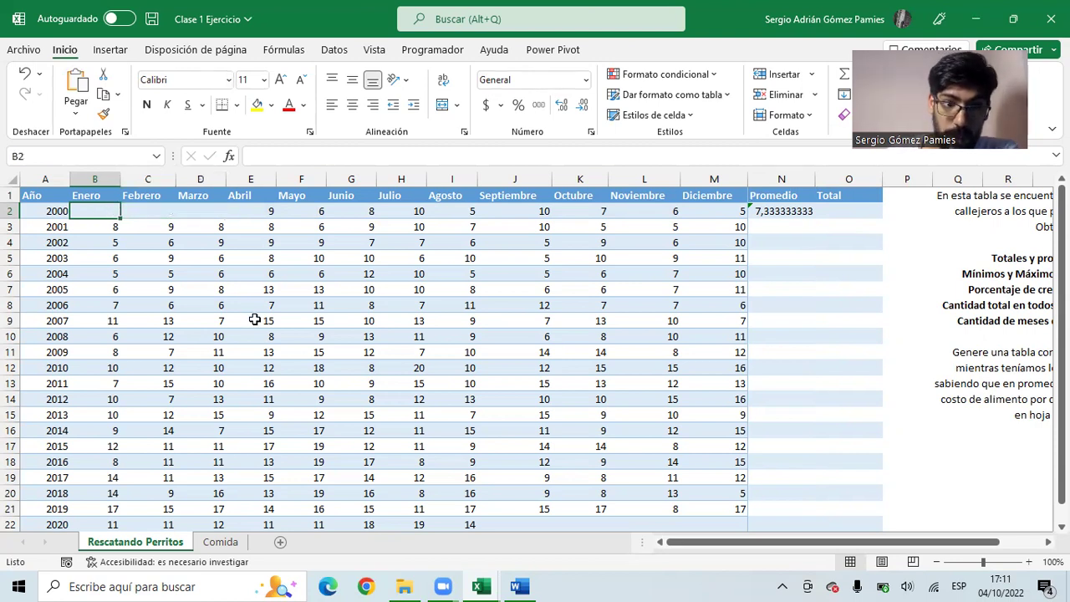
{"action": "type", "text": "0"}
{"action": "key", "text": "Tab"}
{"action": "type", "text": "00"}
{"action": "key", "text": "Tab"}
{"action": "type", "text": "0"}
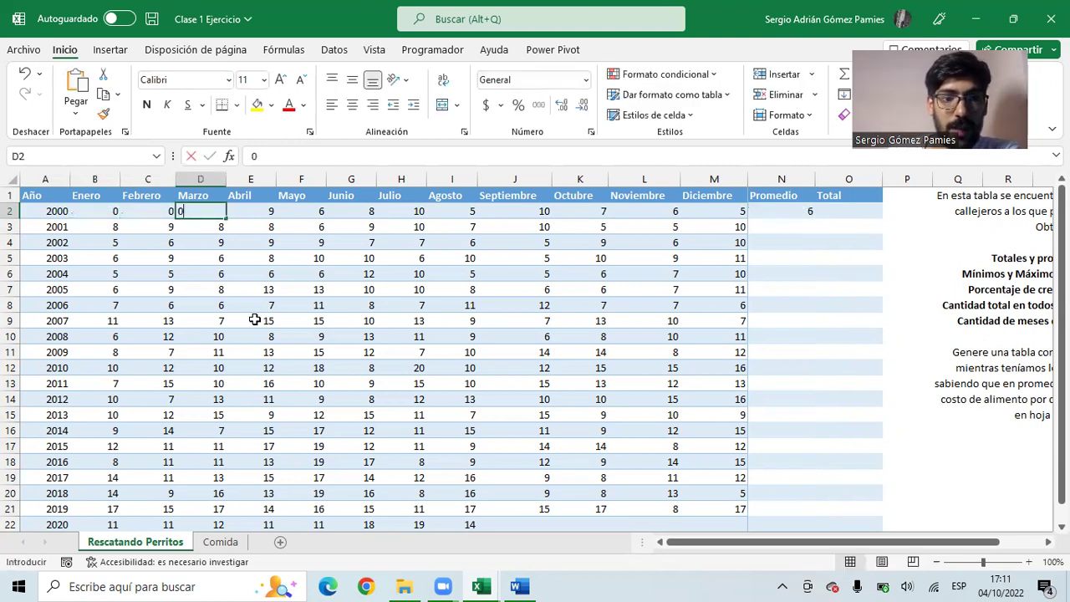
{"action": "key", "text": "Tab"}
{"action": "left_click", "coordinate": [776, 211]}
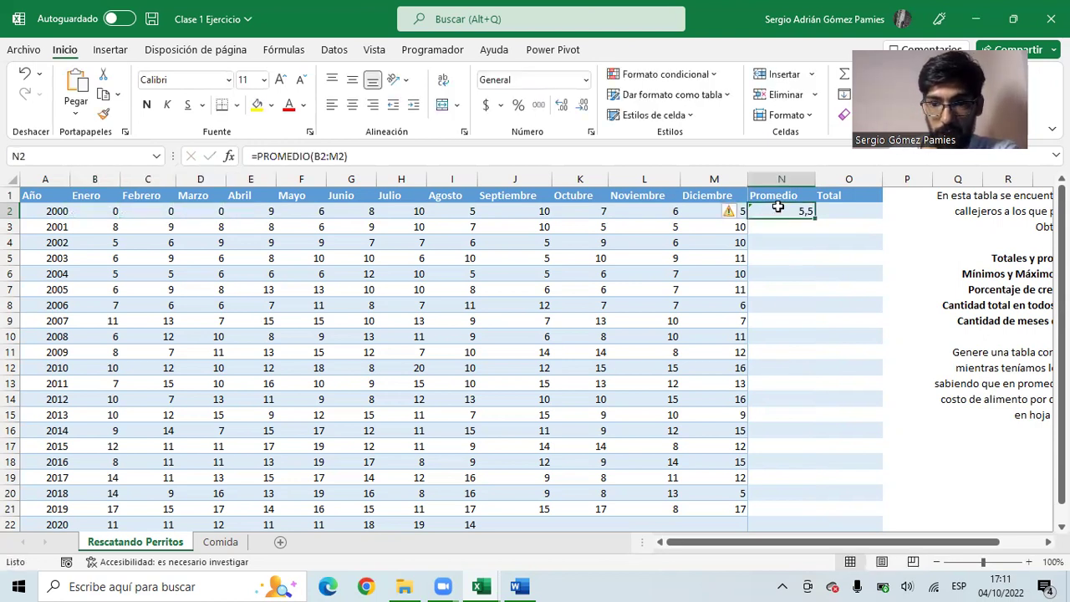
{"action": "left_click_drag", "start_coordinate": [202, 210], "coordinate": [163, 211]}
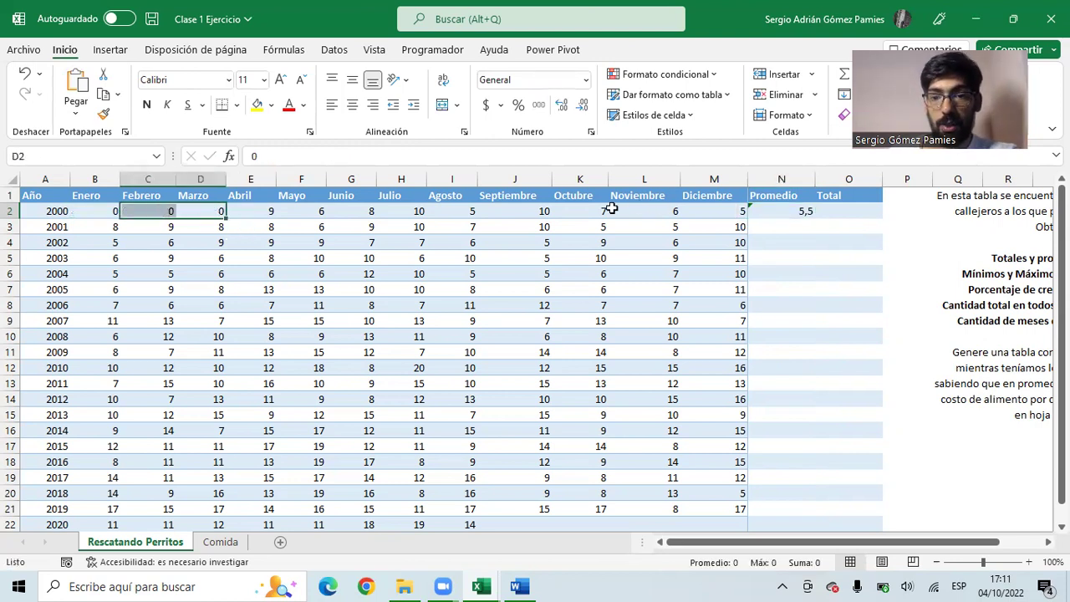
{"action": "left_click", "coordinate": [769, 210]}
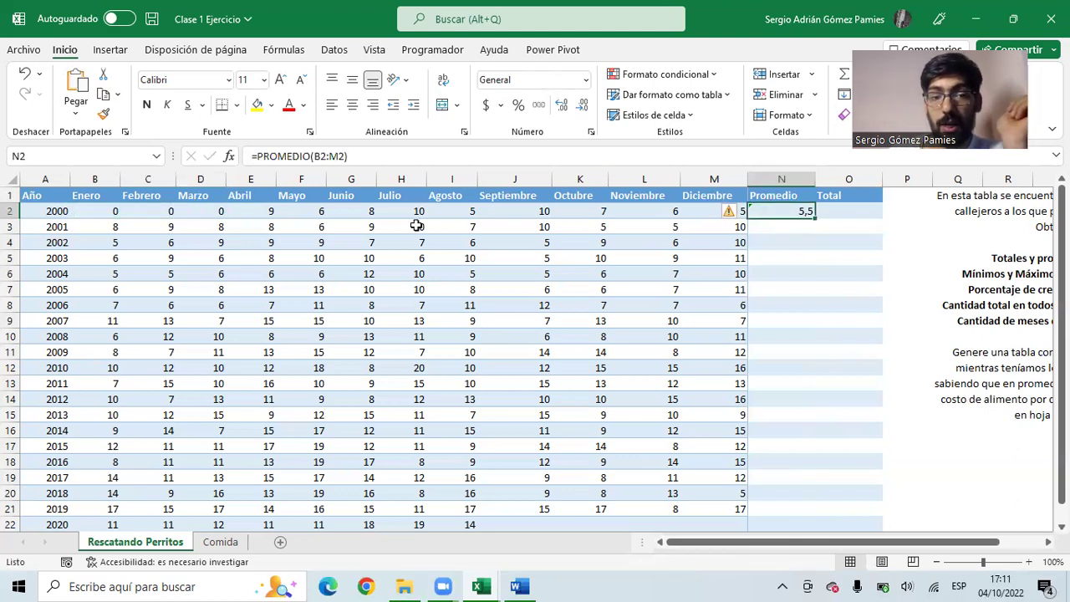
{"action": "left_click_drag", "start_coordinate": [206, 211], "coordinate": [711, 210]}
{"action": "key", "text": "Delete"}
{"action": "left_click", "coordinate": [239, 210]}
{"action": "left_click", "coordinate": [764, 214]}
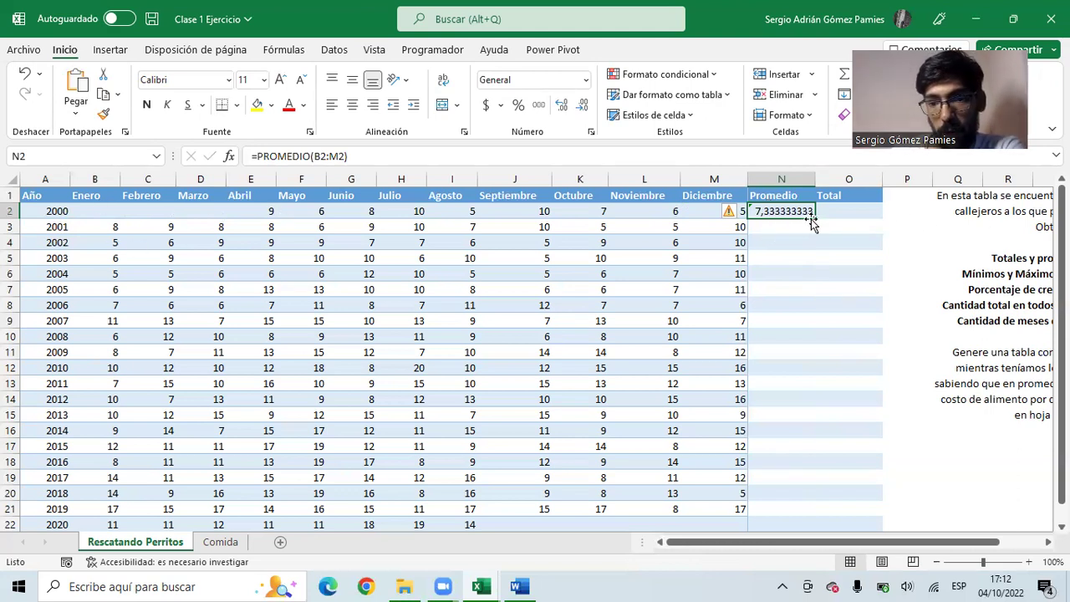
- Enter =SUMA(B2:M2) in O2 for a total of 66, then fill N2:O2 down to 2020
{"action": "left_click", "coordinate": [838, 210]}
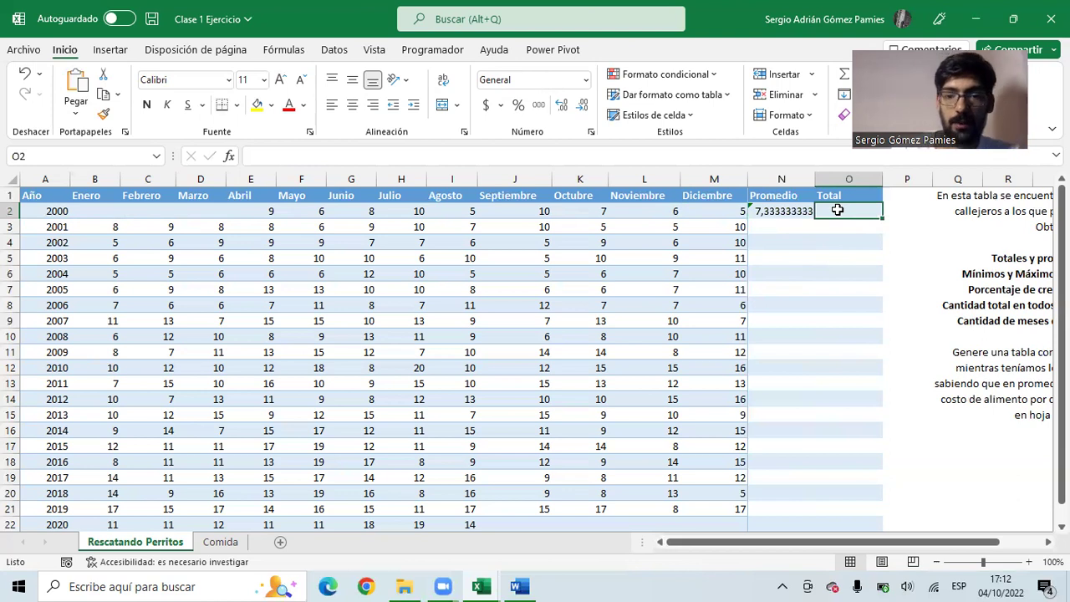
{"action": "type", "text": "=suma"}
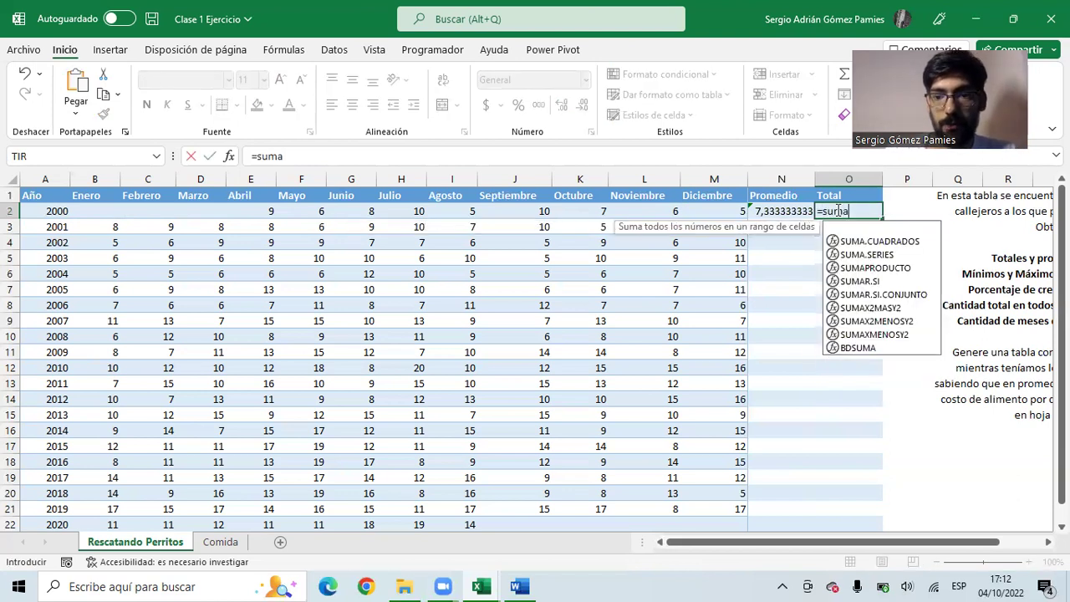
{"action": "key", "text": "Tab"}
{"action": "left_click_drag", "start_coordinate": [735, 211], "coordinate": [96, 209]}
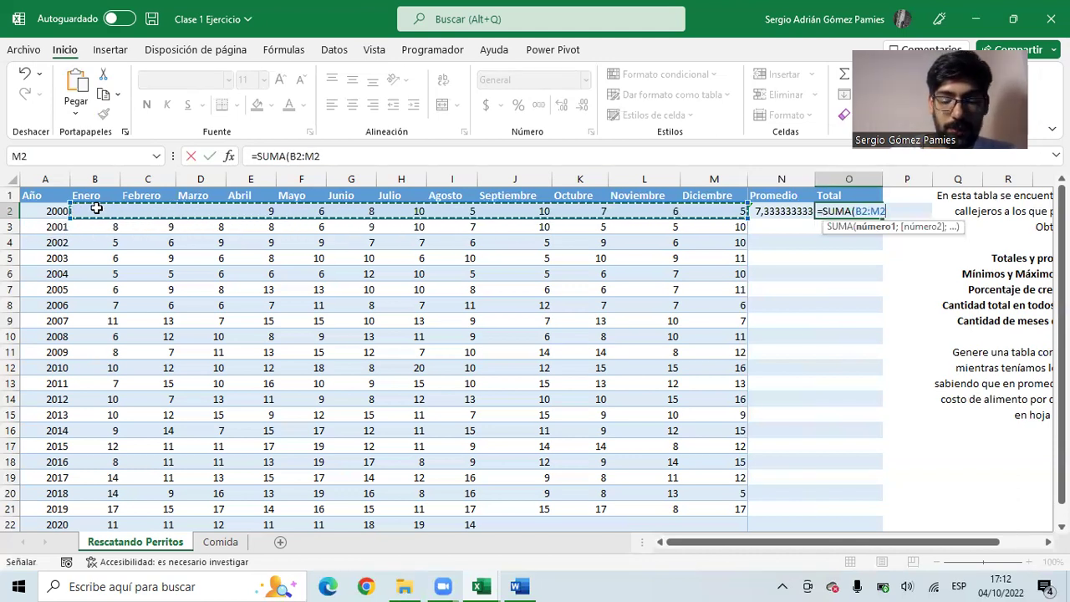
{"action": "type", "text": ")"}
{"action": "key", "text": "Return"}
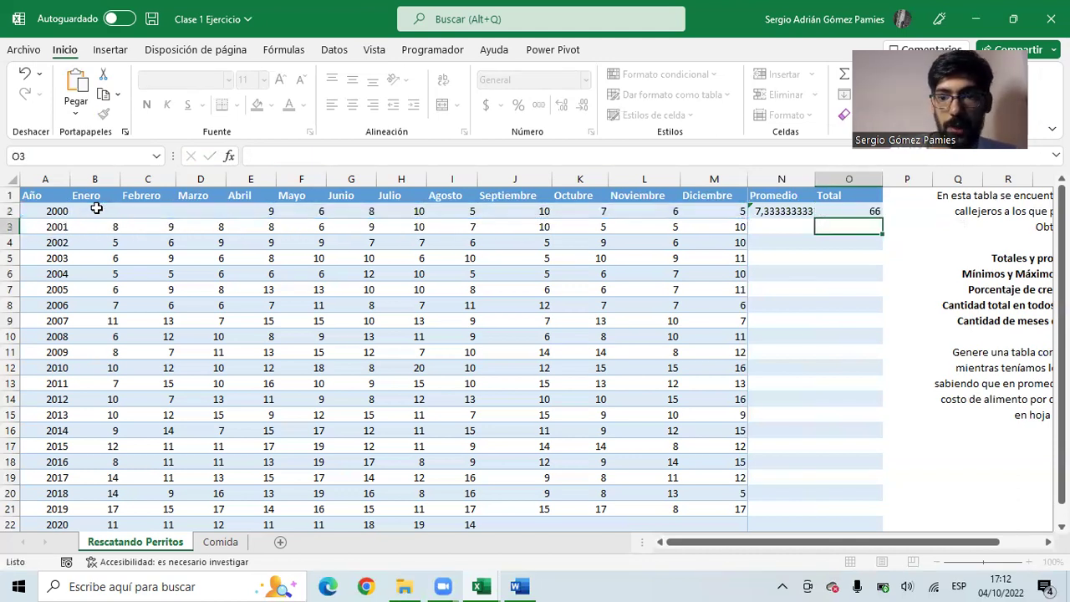
{"action": "left_click", "coordinate": [823, 213]}
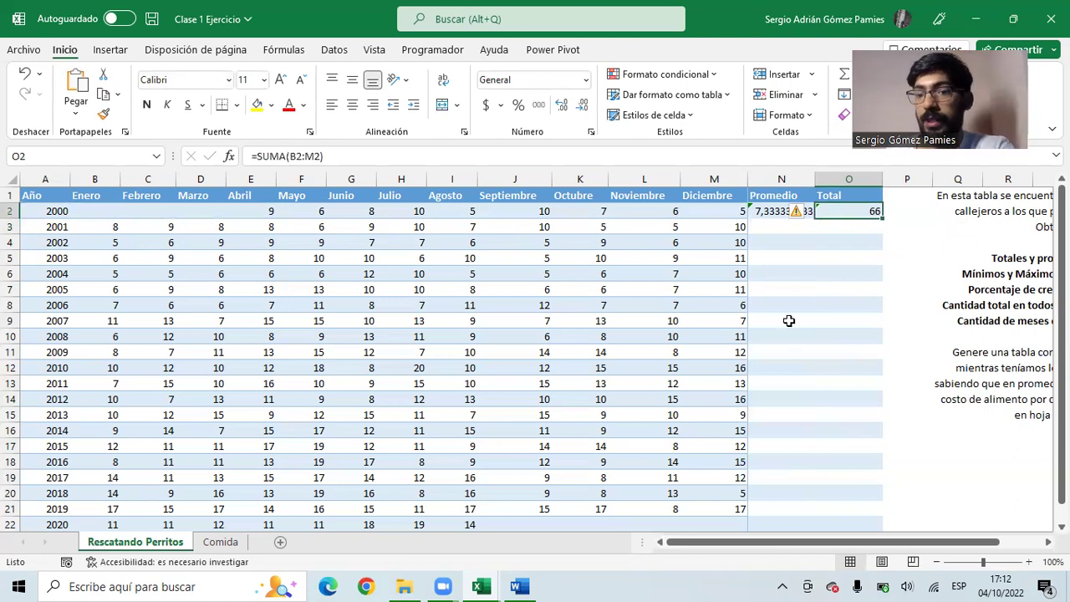
{"action": "left_click_drag", "start_coordinate": [766, 214], "coordinate": [881, 547]}
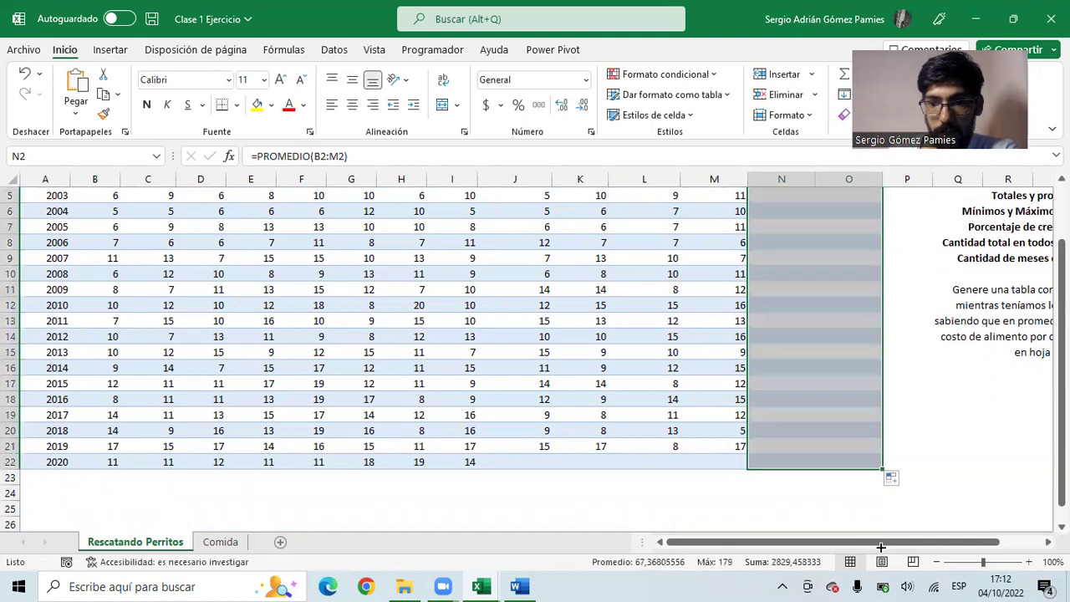
- Apply accounting number format without decimals to the new results
{"action": "scroll", "coordinate": [781, 337], "scroll_direction": "up", "scroll_amount": 2}
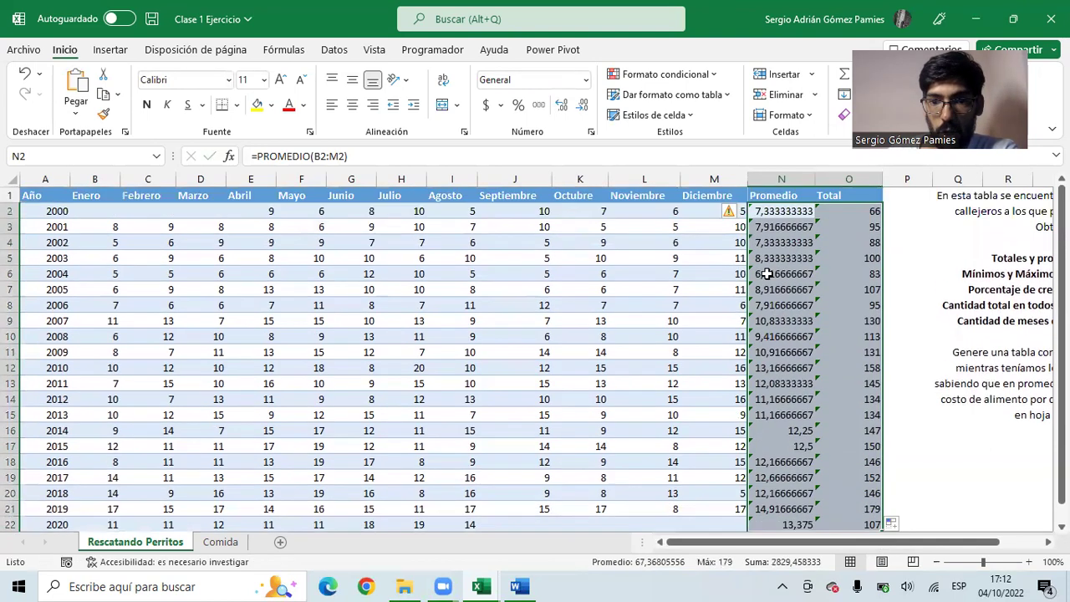
{"action": "left_click", "coordinate": [538, 102]}
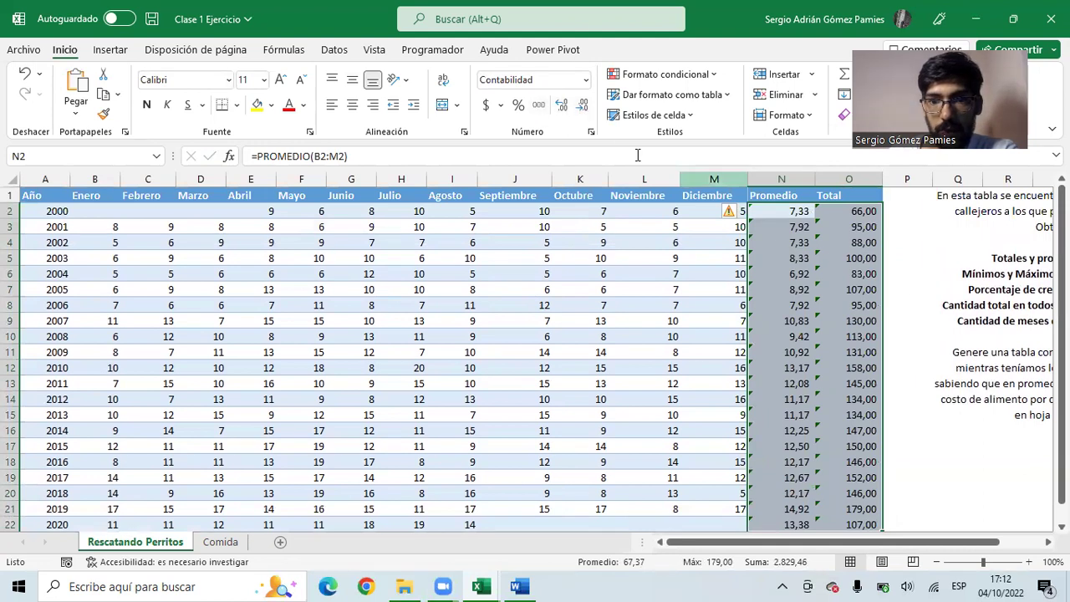
{"action": "left_click", "coordinate": [584, 107]}
{"action": "left_click", "coordinate": [585, 107]}
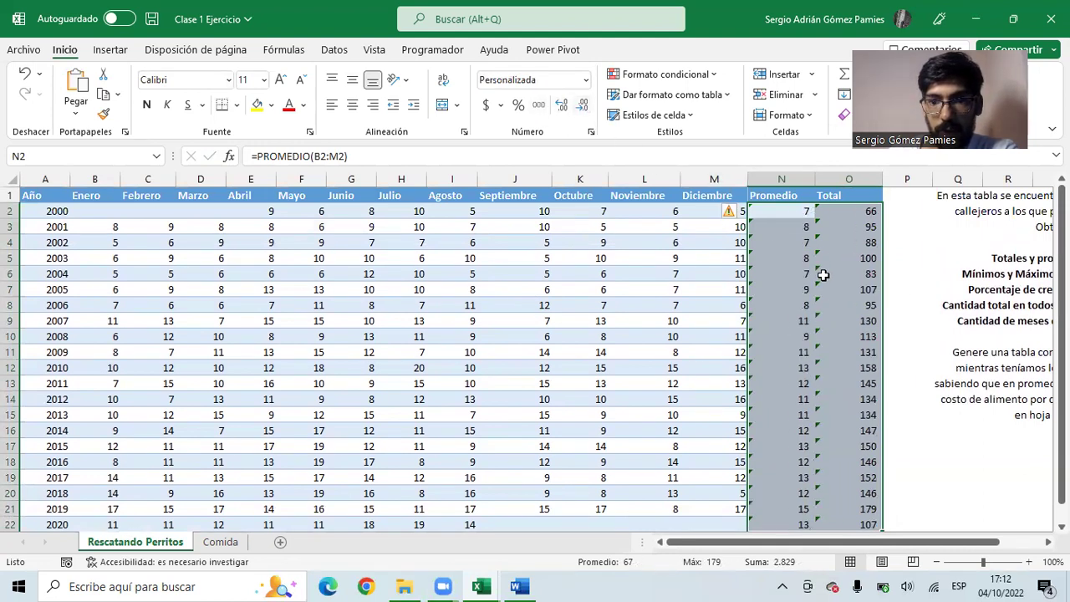
- Ignore the formula error warnings on the Promedio values
{"action": "left_click", "coordinate": [725, 210]}
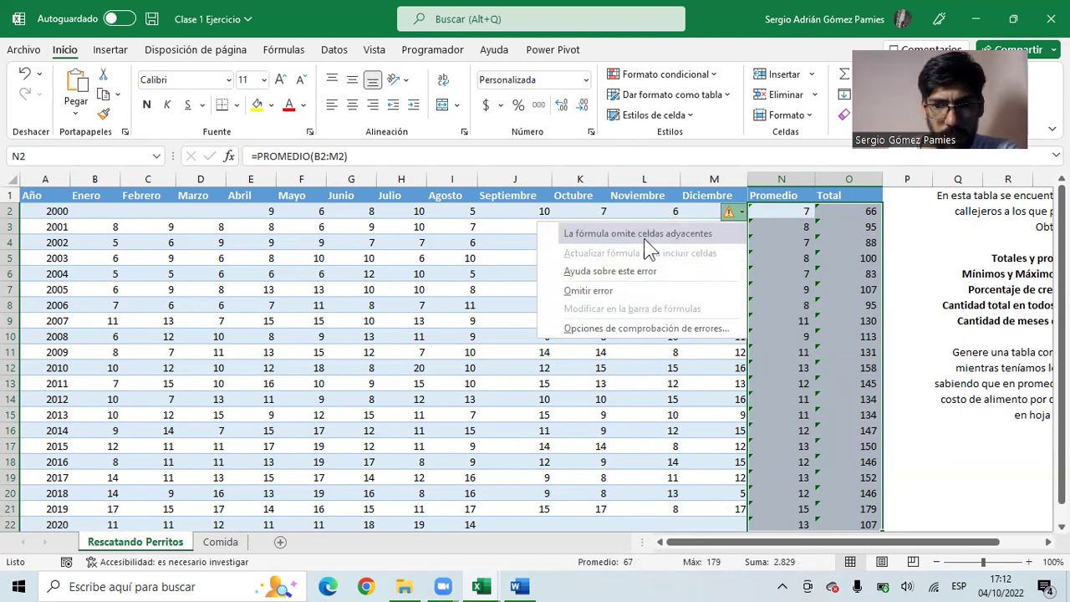
{"action": "left_click", "coordinate": [644, 290]}
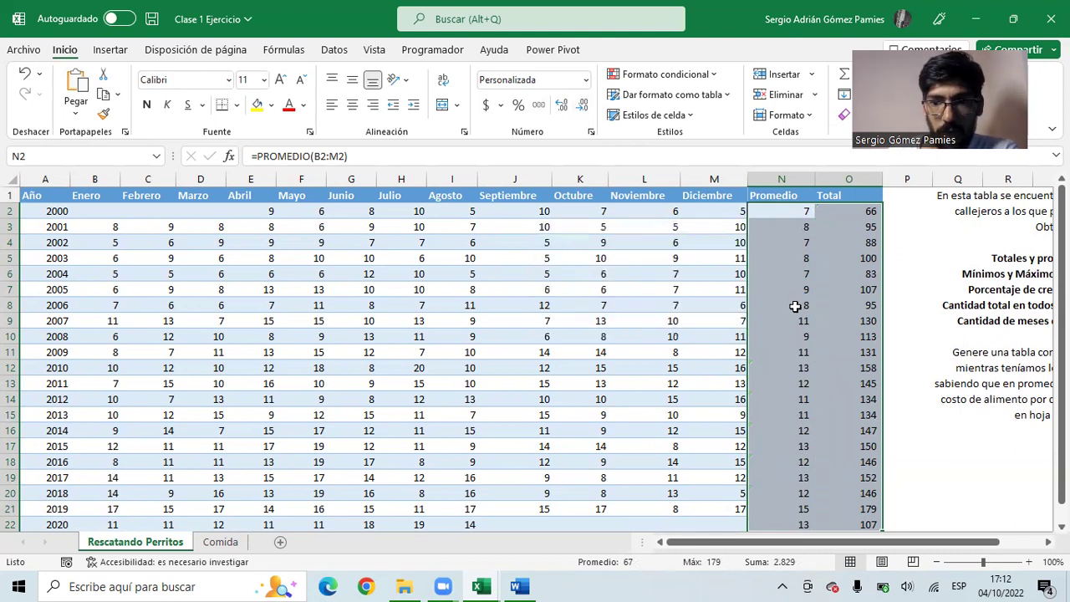
{"action": "left_click", "coordinate": [794, 304]}
{"action": "left_click", "coordinate": [790, 228]}
{"action": "left_click", "coordinate": [777, 210]}
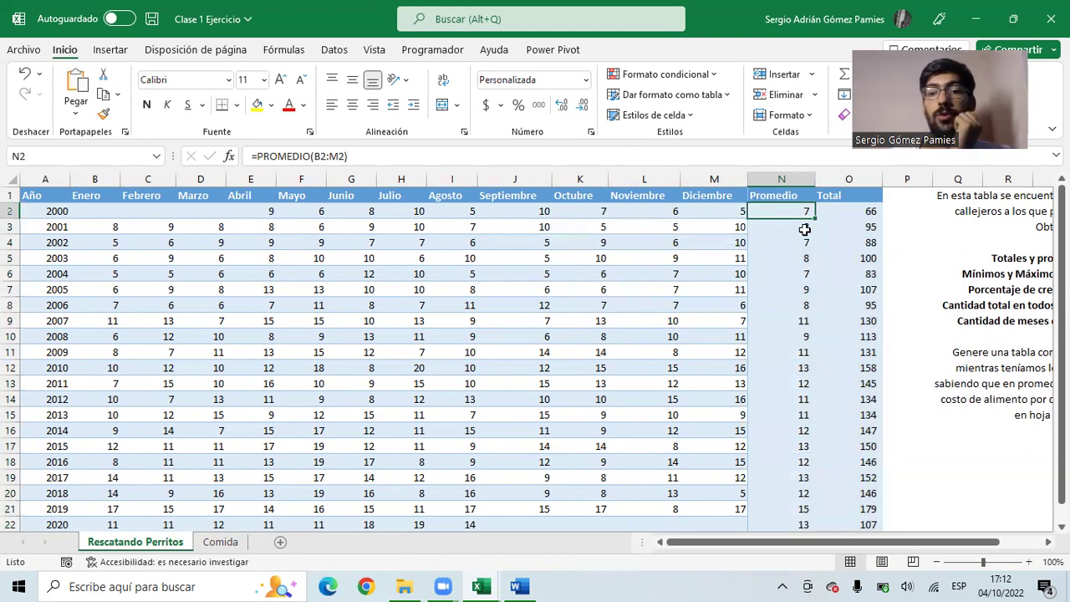
- Copy the Diciembre column's formatting onto the Promedio and Total columns
{"action": "scroll", "coordinate": [757, 232], "scroll_direction": "down", "scroll_amount": 3}
{"action": "scroll", "coordinate": [765, 242], "scroll_direction": "up", "scroll_amount": 3}
{"action": "left_click", "coordinate": [790, 276]}
{"action": "left_click_drag", "start_coordinate": [790, 289], "coordinate": [789, 352]}
{"action": "left_click_drag", "start_coordinate": [784, 210], "coordinate": [781, 352]}
{"action": "scroll", "coordinate": [781, 353], "scroll_direction": "down", "scroll_amount": 2}
{"action": "scroll", "coordinate": [826, 329], "scroll_direction": "up", "scroll_amount": 2}
{"action": "scroll", "coordinate": [827, 329], "scroll_direction": "up", "scroll_amount": 1}
{"action": "left_click_drag", "start_coordinate": [849, 210], "coordinate": [848, 508]}
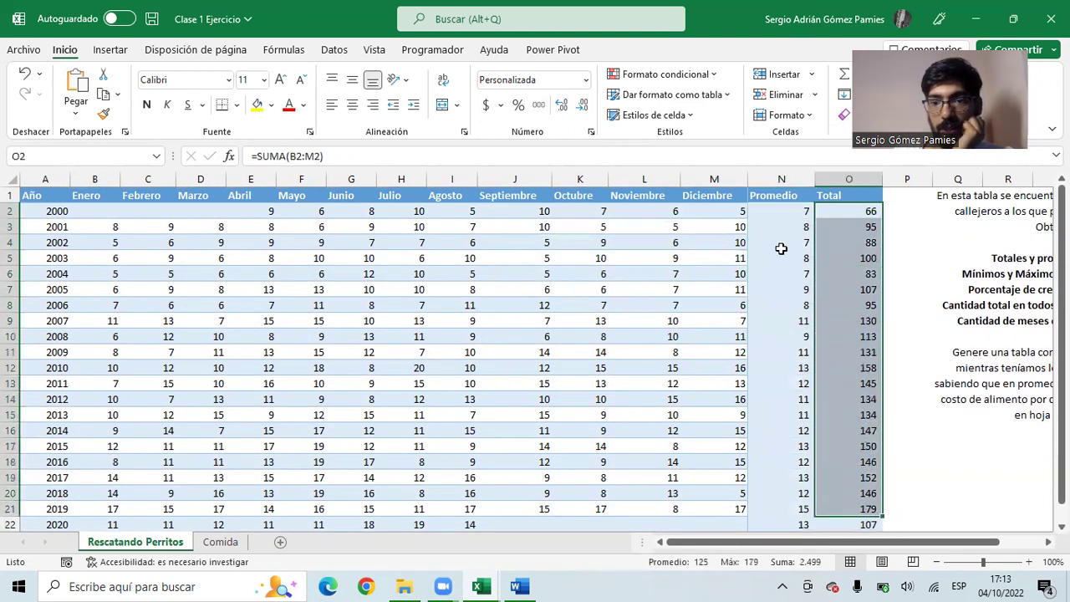
{"action": "left_click_drag", "start_coordinate": [724, 211], "coordinate": [723, 540]}
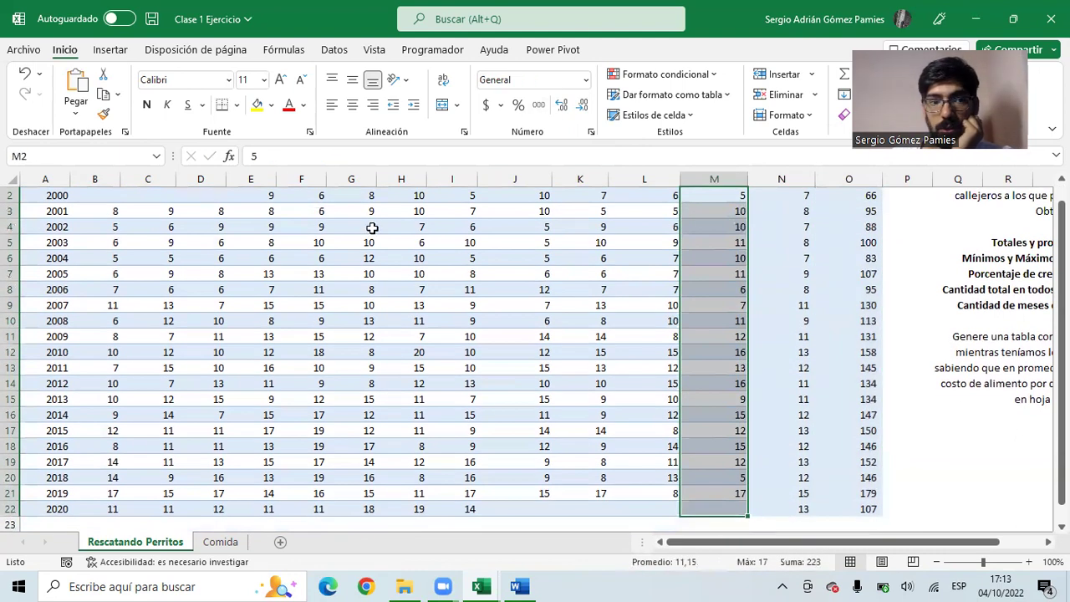
{"action": "left_click", "coordinate": [105, 115]}
{"action": "scroll", "coordinate": [724, 251], "scroll_direction": "up", "scroll_amount": 1}
{"action": "left_click_drag", "start_coordinate": [781, 211], "coordinate": [860, 414]}
{"action": "left_click_drag", "start_coordinate": [769, 216], "coordinate": [789, 385]}
- Set the Promedio values to Number format with two decimals, e.g. 7,33
{"action": "left_click", "coordinate": [584, 109]}
{"action": "left_click", "coordinate": [584, 109]}
{"action": "left_click", "coordinate": [584, 109]}
{"action": "left_click", "coordinate": [584, 109]}
{"action": "left_click", "coordinate": [584, 109]}
{"action": "left_click", "coordinate": [584, 109]}
{"action": "left_click", "coordinate": [584, 109]}
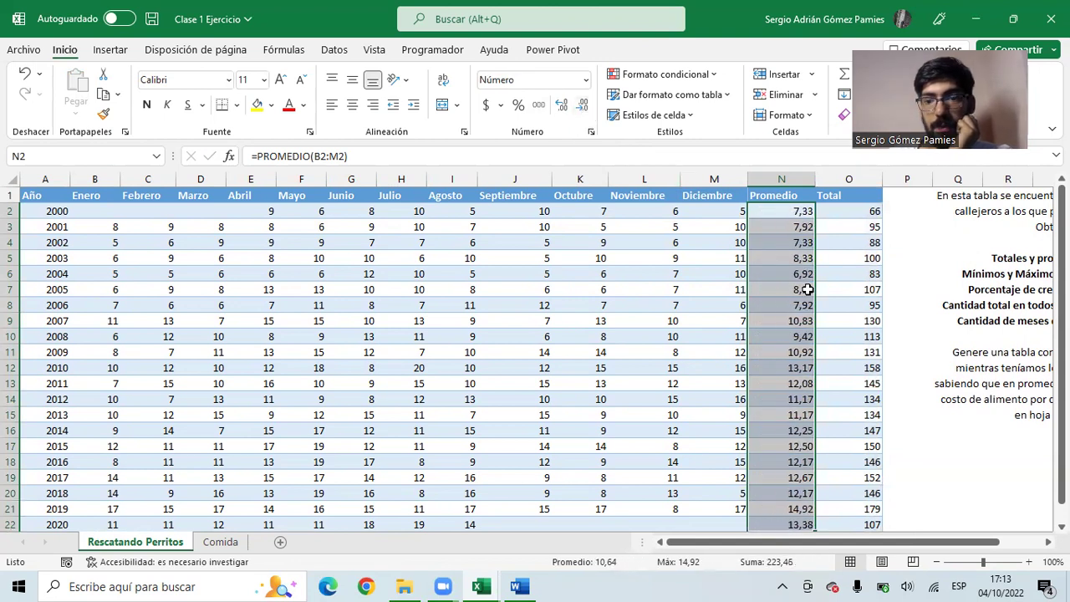
- Review the Total values and the task instructions beside the table
{"action": "left_click", "coordinate": [879, 383]}
{"action": "left_click_drag", "start_coordinate": [883, 384], "coordinate": [961, 387]}
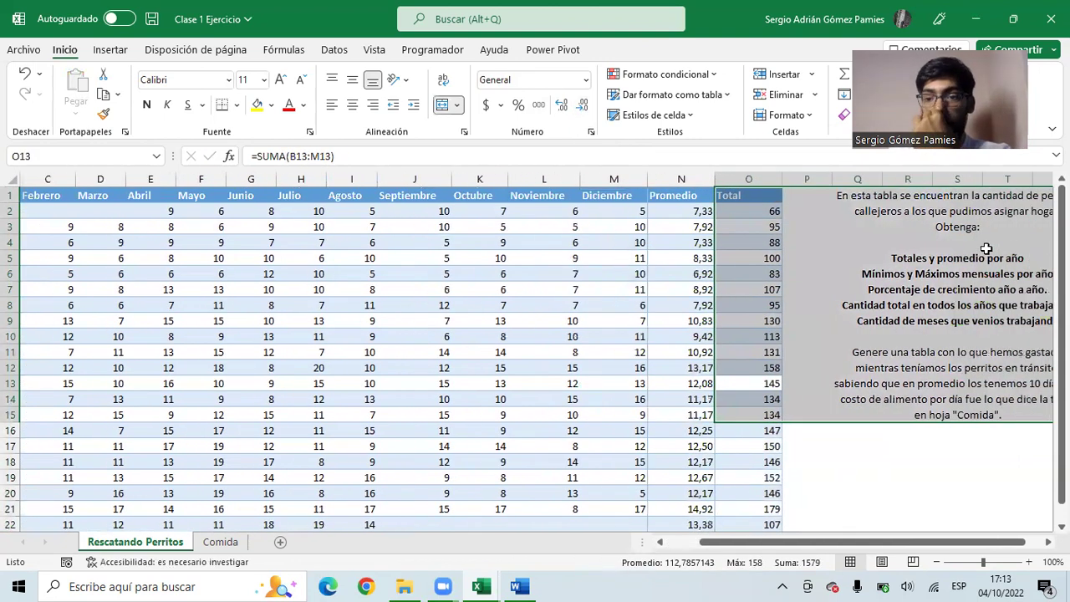
{"action": "left_click", "coordinate": [907, 462]}
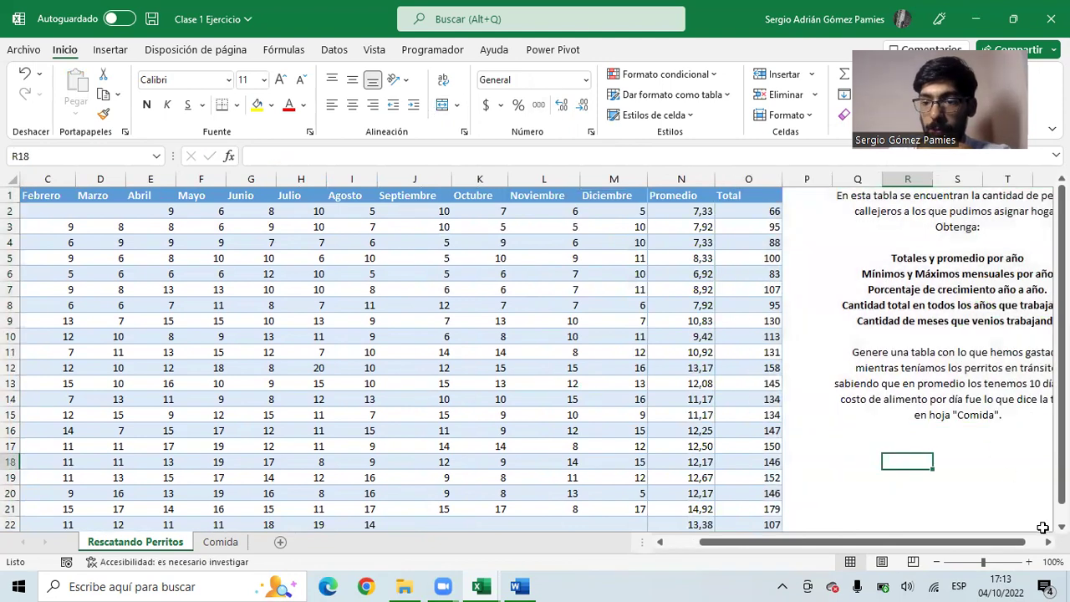
{"action": "scroll", "coordinate": [1003, 501], "scroll_direction": "right", "scroll_amount": 2}
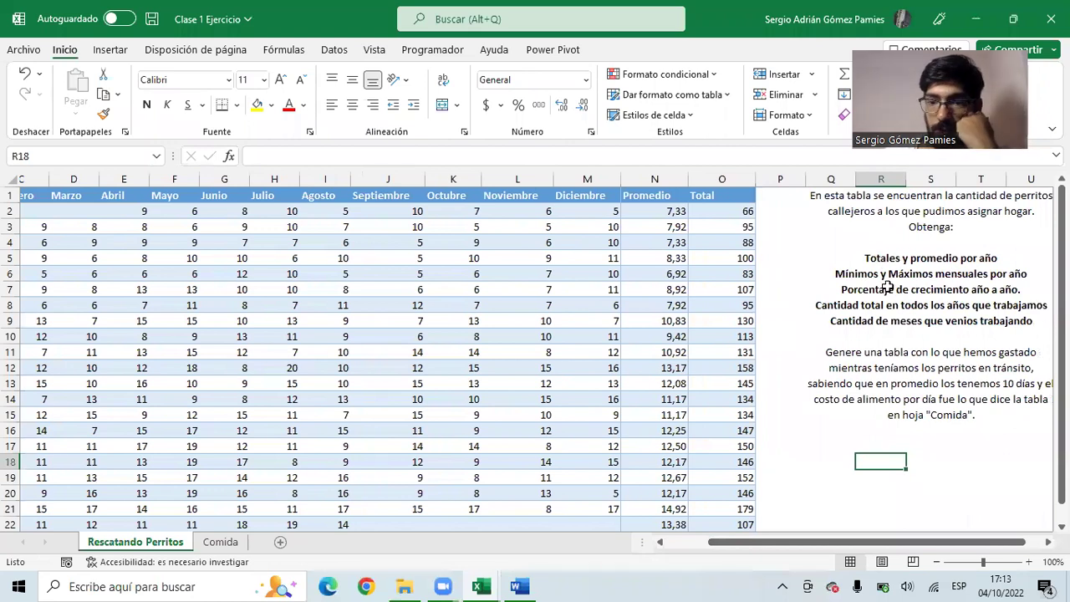
{"action": "scroll", "coordinate": [795, 392], "scroll_direction": "down", "scroll_amount": 5}
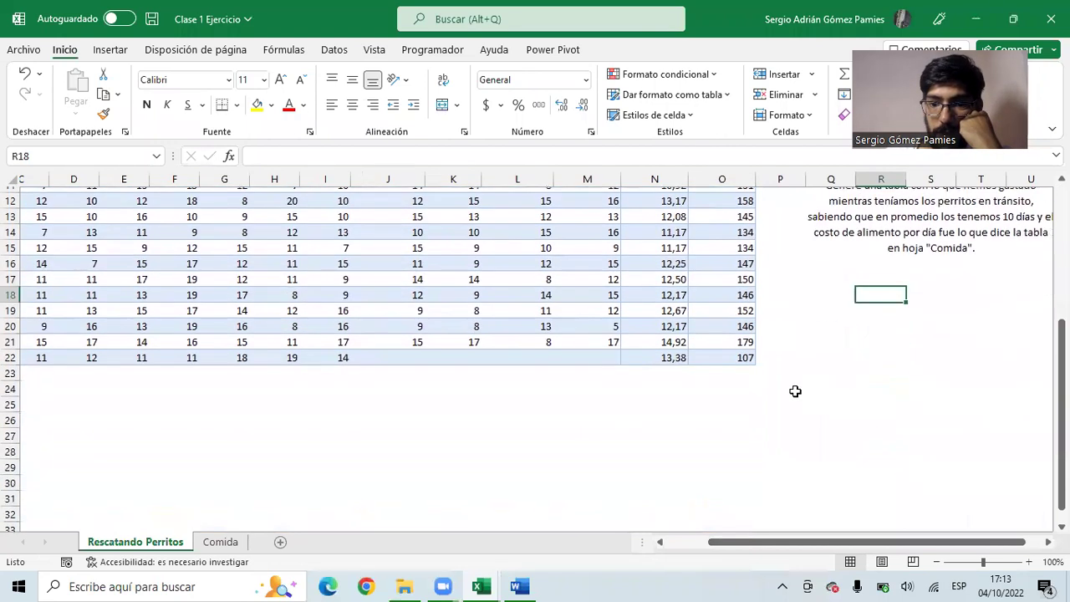
{"action": "left_click_drag", "start_coordinate": [825, 544], "coordinate": [711, 545]}
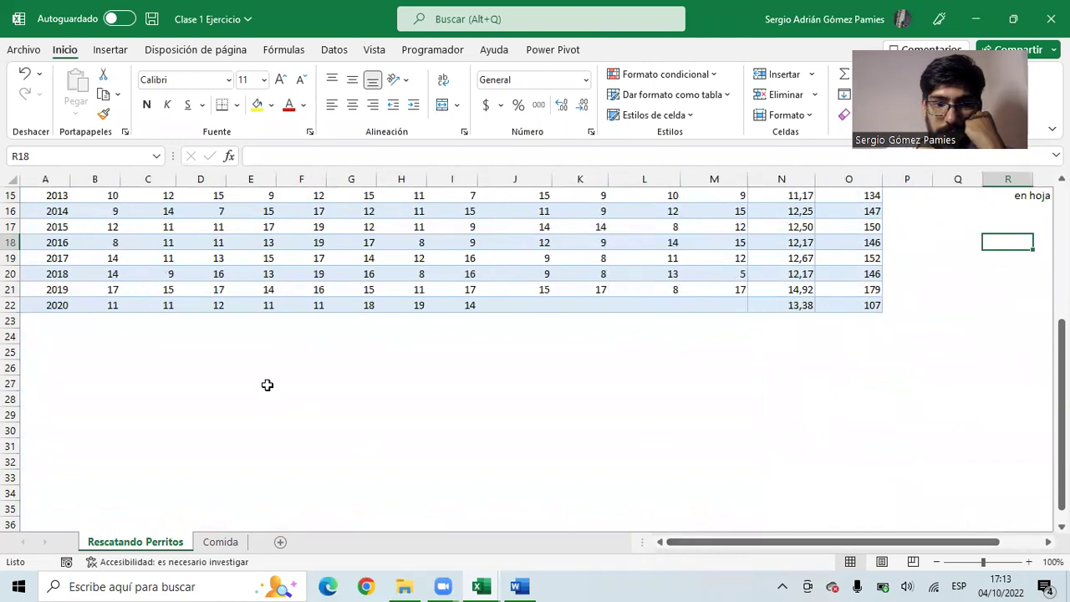
- Add the labels Minimos and Máximos below the Año column
{"action": "left_click", "coordinate": [35, 321]}
{"action": "type", "text": "Minimo"}
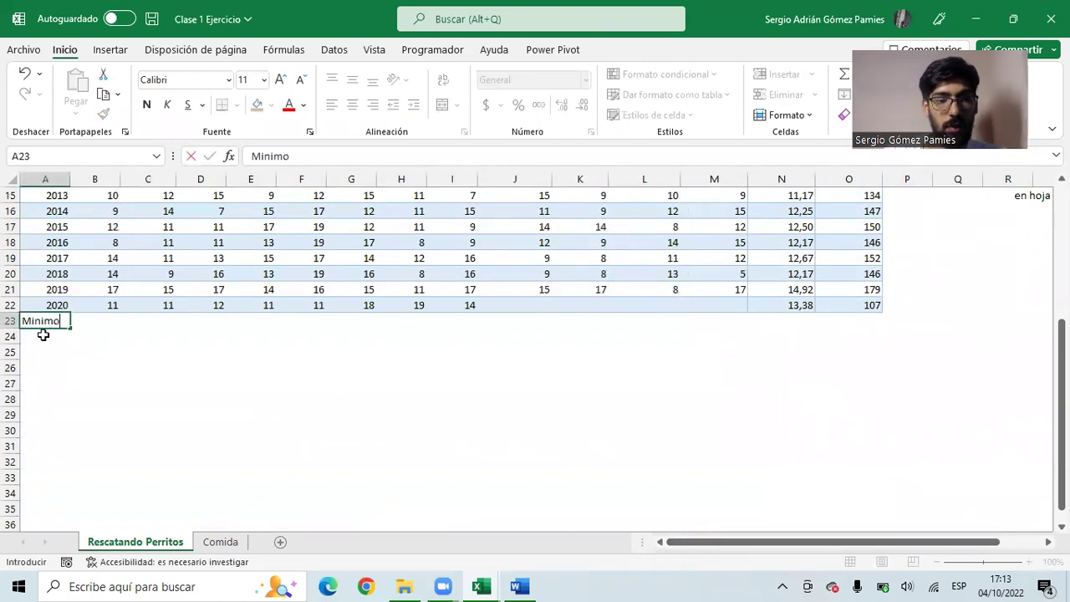
{"action": "type", "text": "s"}
{"action": "key", "text": "Return"}
{"action": "type", "text": "Máxi"}
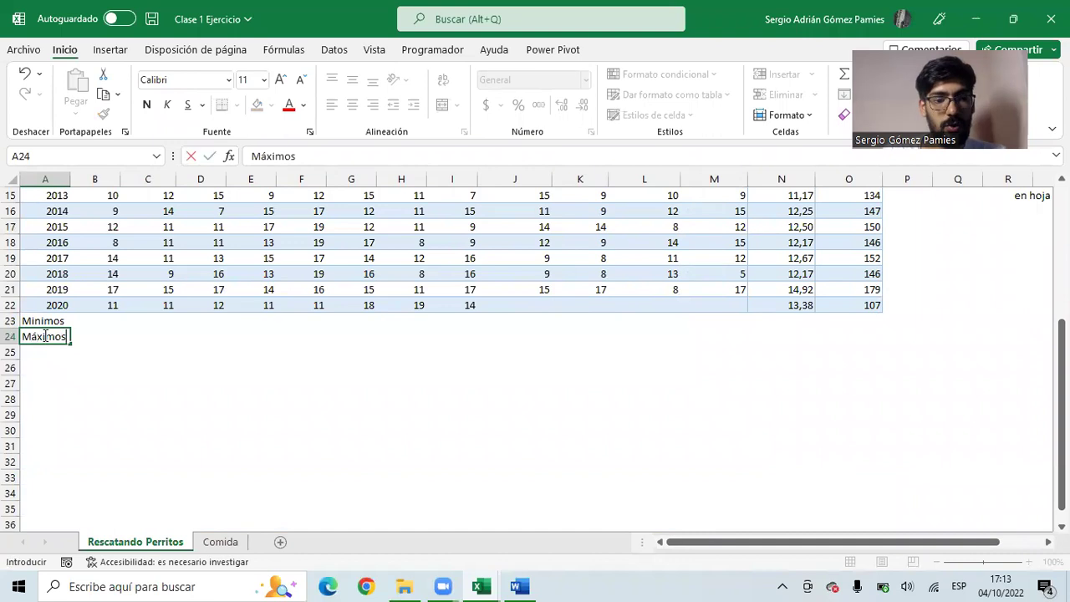
{"action": "type", "text": "mos"}
{"action": "left_click", "coordinate": [173, 395]}
- Enter =MIN(B2:B22) beside Minimos to get the lowest Enero value, 5
{"action": "scroll", "coordinate": [173, 396], "scroll_direction": "up", "scroll_amount": 5}
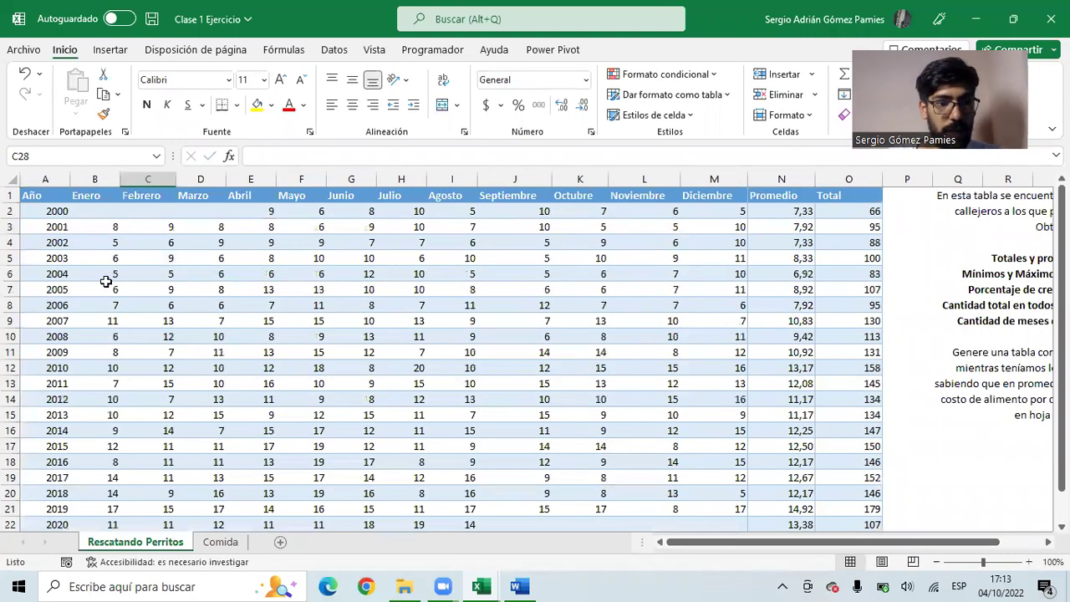
{"action": "scroll", "coordinate": [109, 212], "scroll_direction": "down", "scroll_amount": 5}
{"action": "left_click", "coordinate": [92, 320]}
{"action": "scroll", "coordinate": [102, 290], "scroll_direction": "up", "scroll_amount": 5}
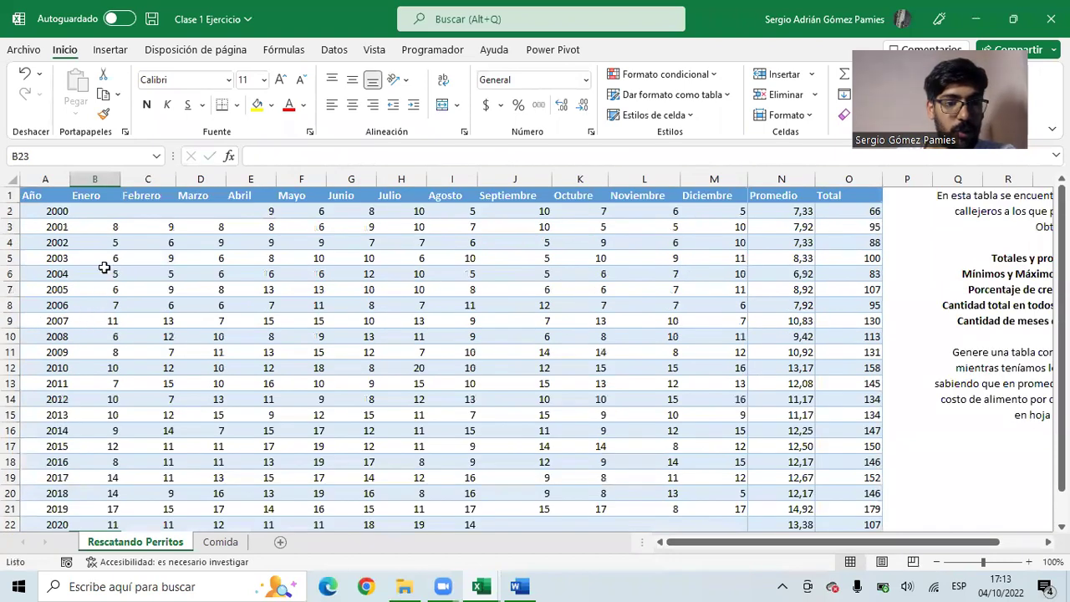
{"action": "scroll", "coordinate": [102, 212], "scroll_direction": "down", "scroll_amount": 3}
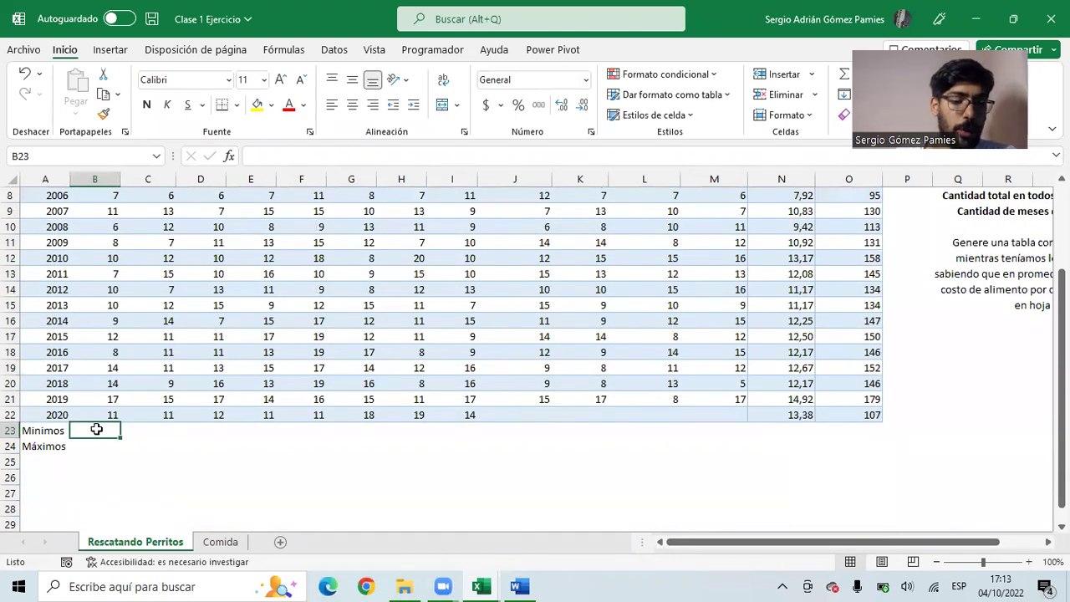
{"action": "type", "text": "="}
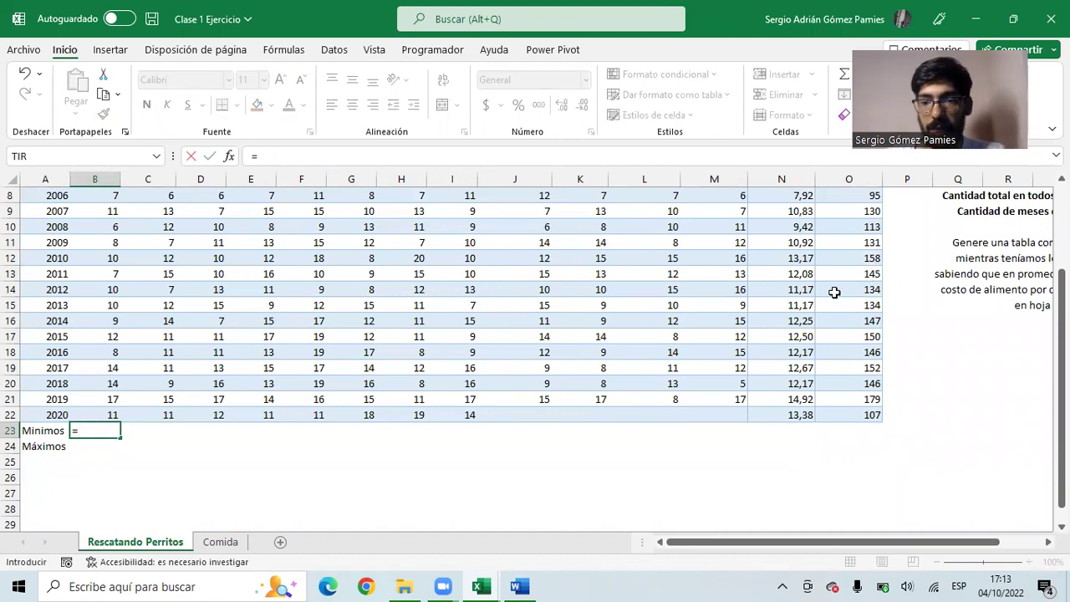
{"action": "type", "text": "min"}
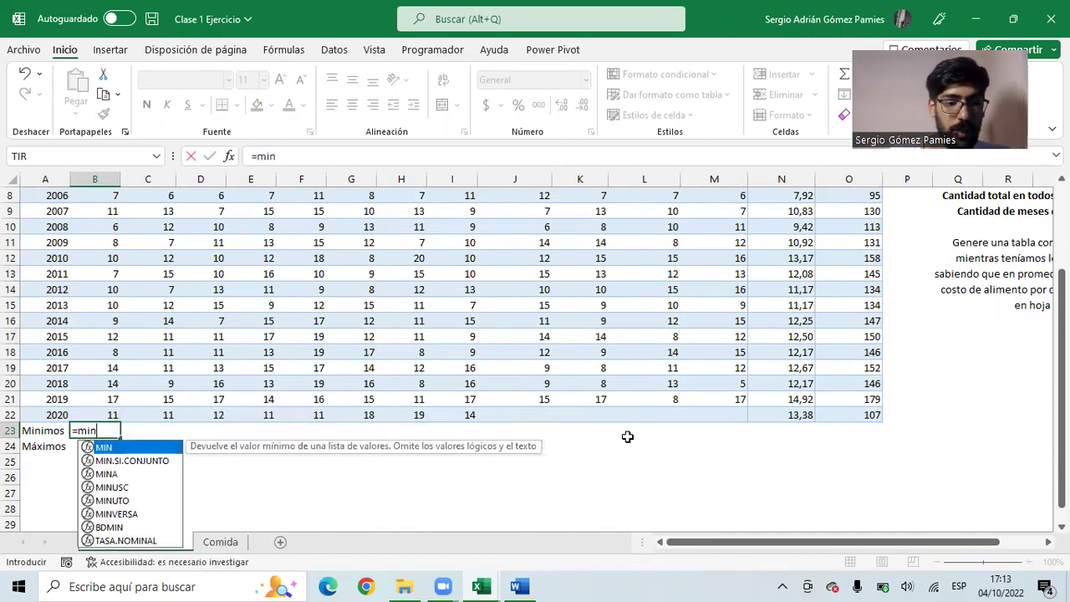
{"action": "key", "text": "Tab"}
{"action": "left_click_drag", "start_coordinate": [91, 411], "coordinate": [108, 215]}
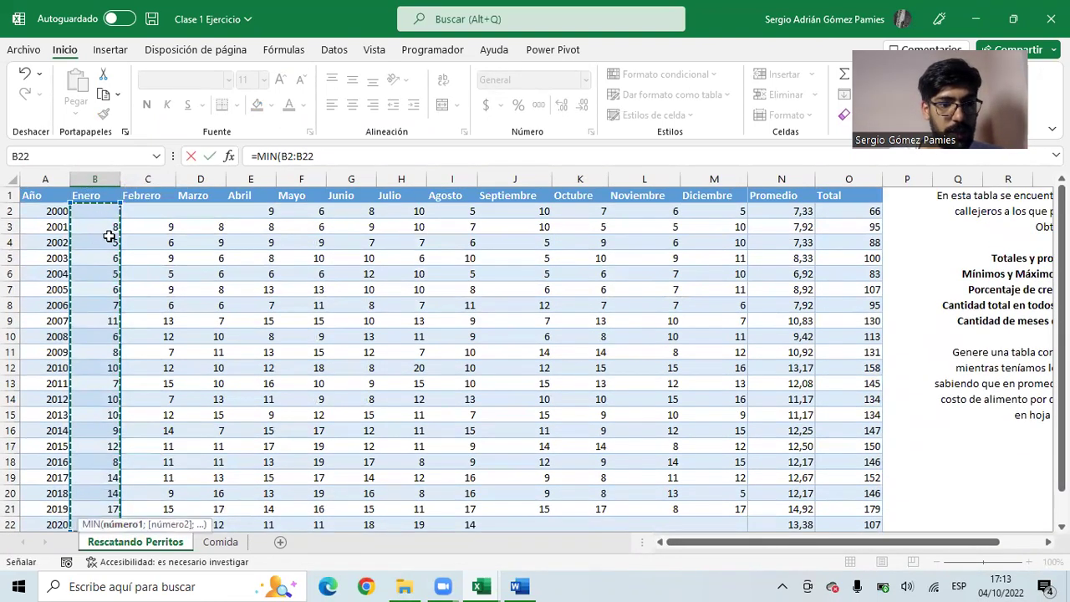
{"action": "scroll", "coordinate": [103, 220], "scroll_direction": "down", "scroll_amount": 2}
{"action": "key", "text": "Return"}
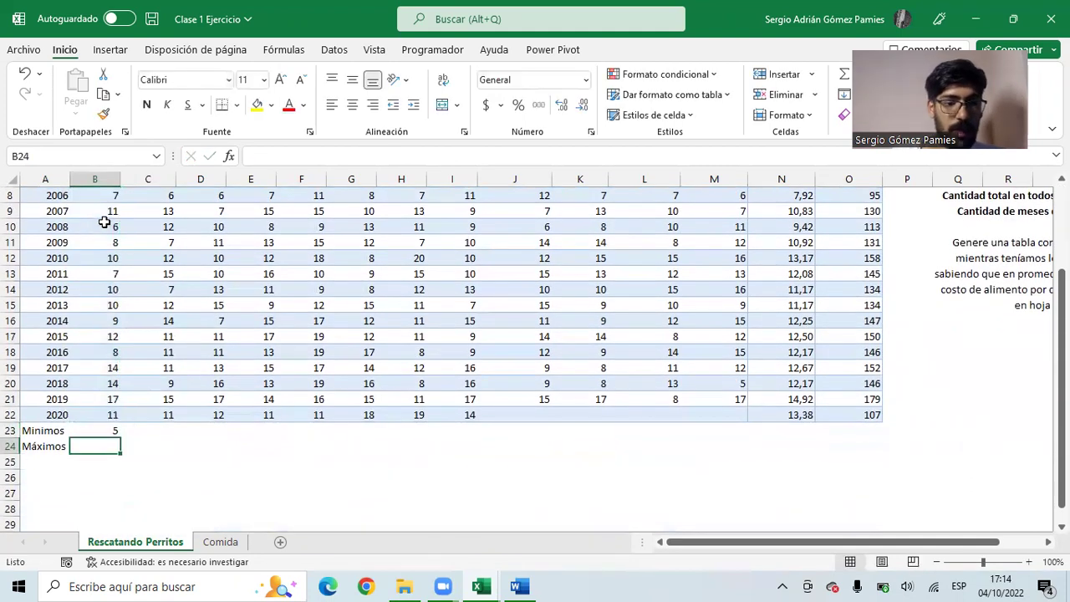
{"action": "left_click", "coordinate": [108, 430]}
- Test the minimum with a temporary 0 in January 2000, then delete it
{"action": "scroll", "coordinate": [107, 387], "scroll_direction": "up", "scroll_amount": 2}
{"action": "scroll", "coordinate": [106, 386], "scroll_direction": "up", "scroll_amount": 1}
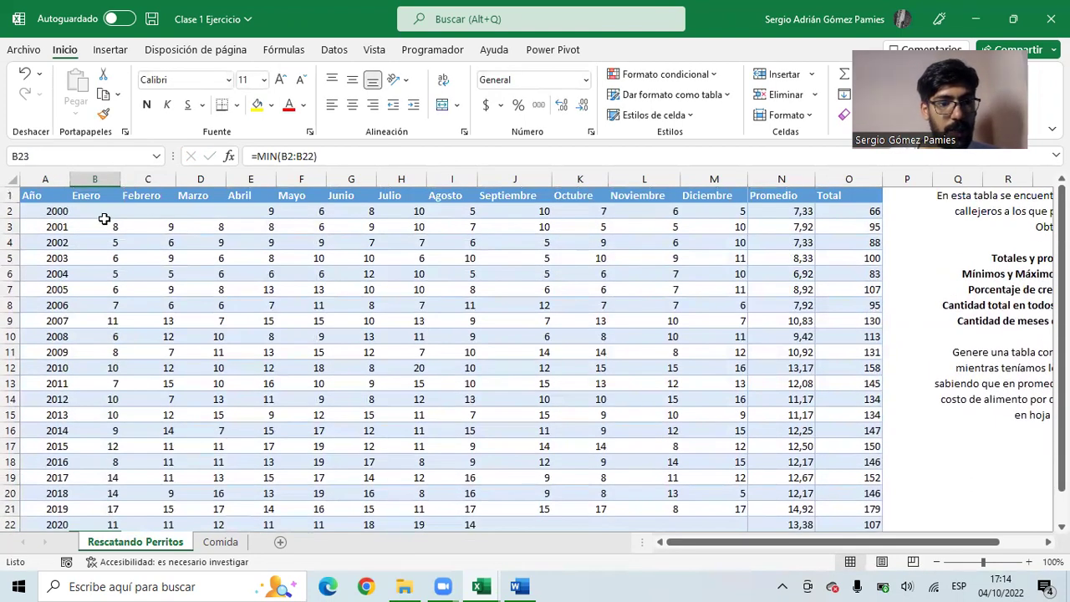
{"action": "left_click", "coordinate": [107, 214]}
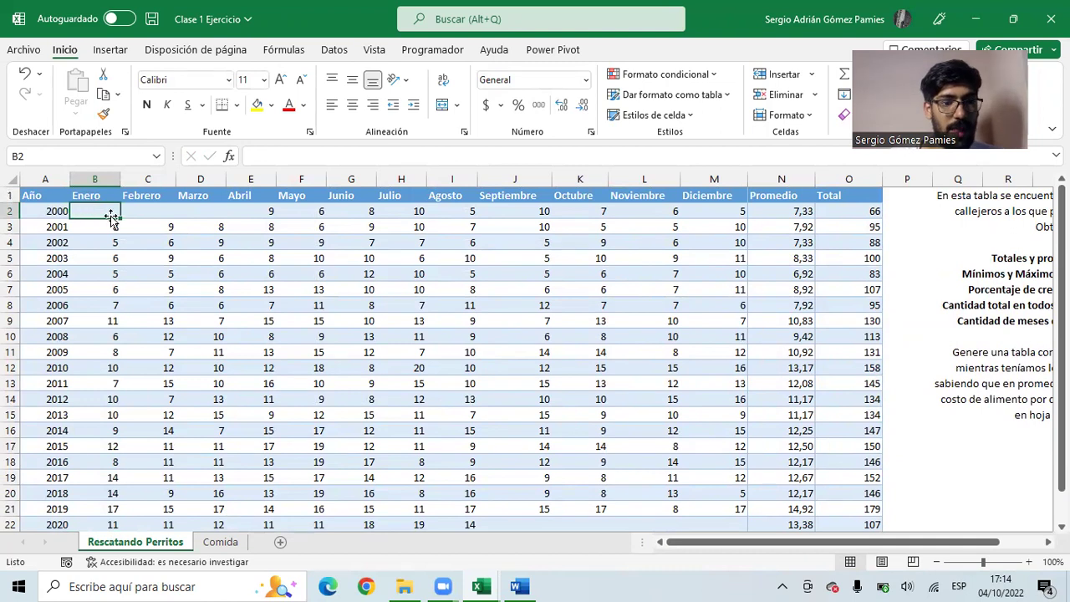
{"action": "type", "text": "0"}
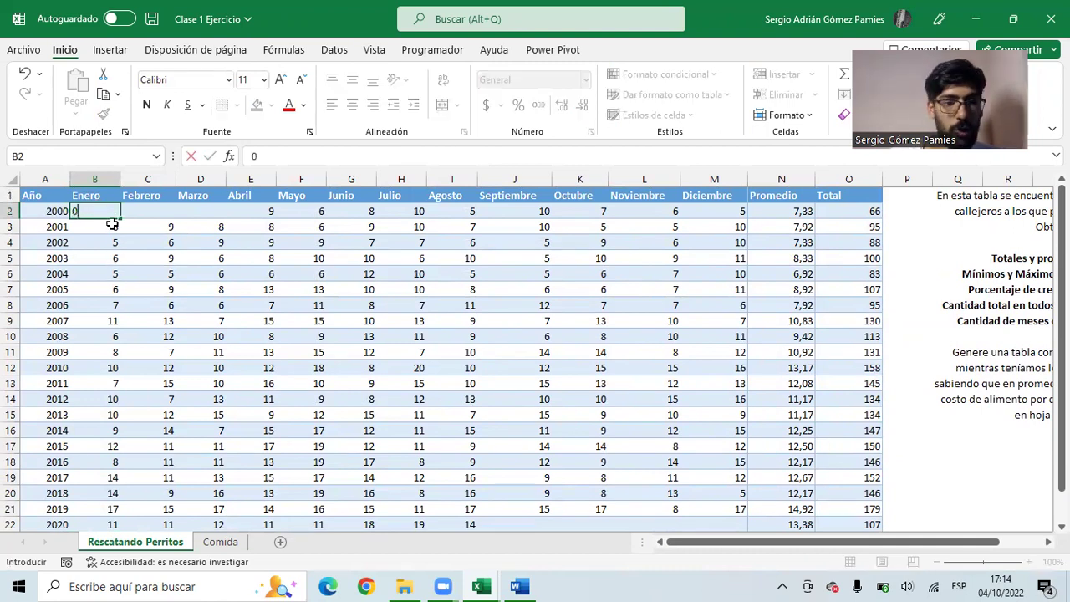
{"action": "key", "text": "Return"}
{"action": "scroll", "coordinate": [146, 296], "scroll_direction": "down", "scroll_amount": 5}
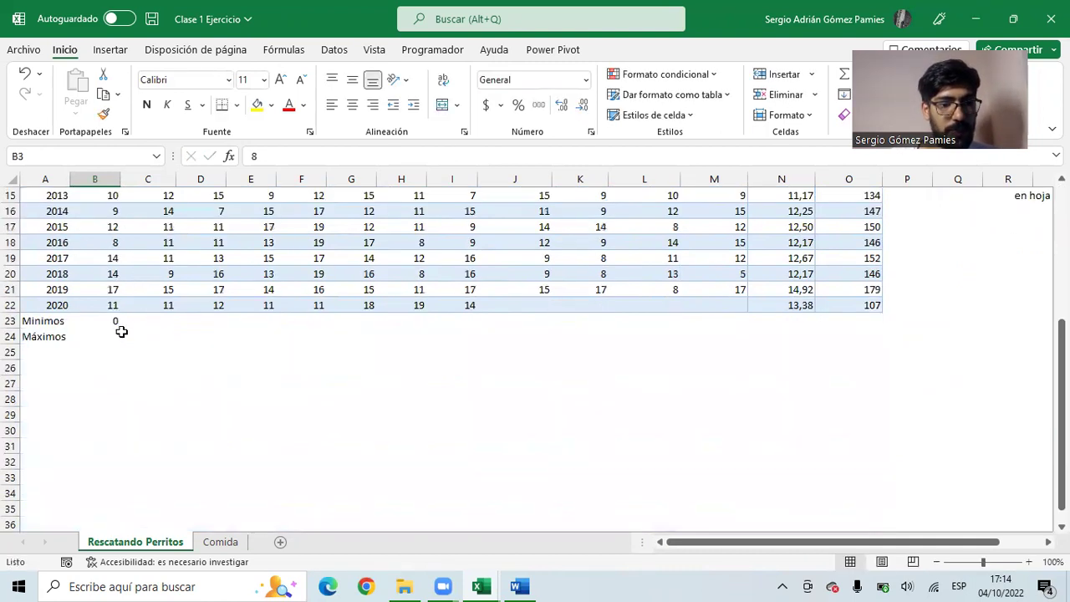
{"action": "left_click", "coordinate": [110, 322]}
{"action": "scroll", "coordinate": [98, 332], "scroll_direction": "up", "scroll_amount": 5}
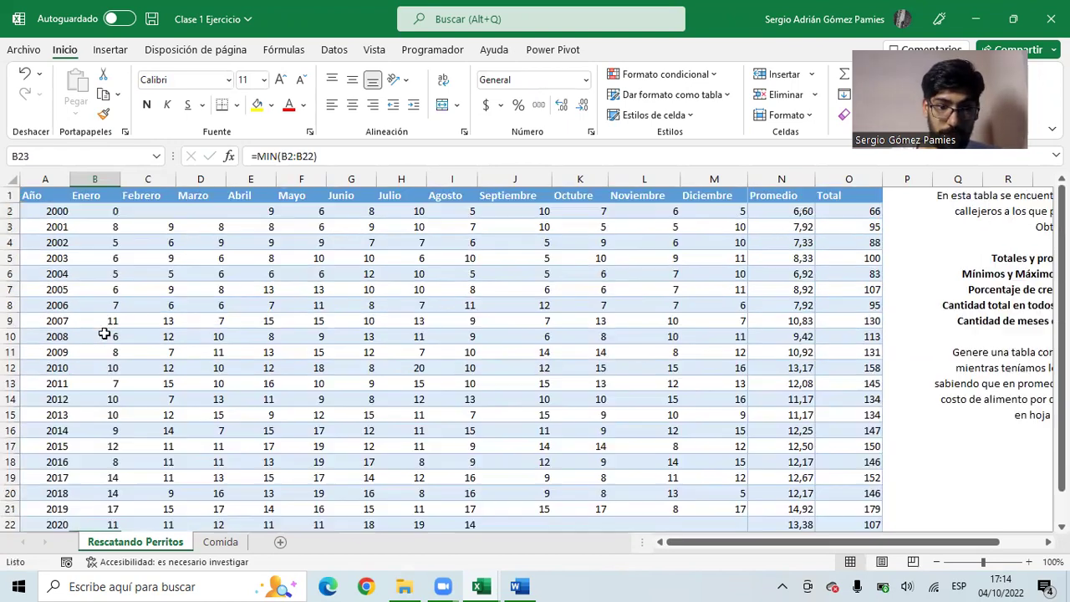
{"action": "left_click", "coordinate": [102, 211]}
{"action": "key", "text": "Delete"}
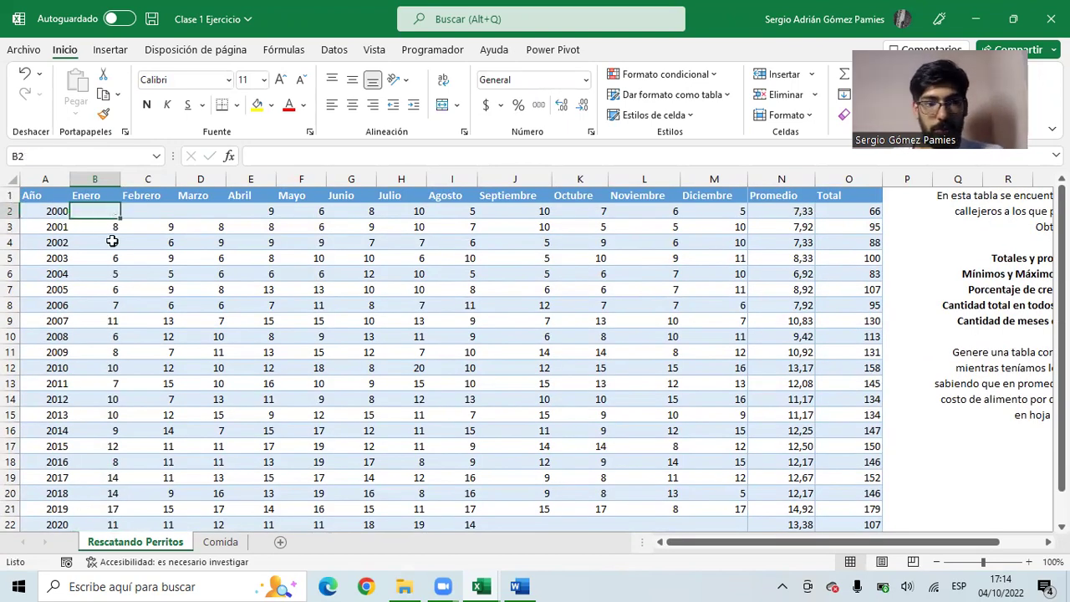
{"action": "scroll", "coordinate": [96, 434], "scroll_direction": "down", "scroll_amount": 2}
- Enter =MAX(B2:B22) beside Máximos to get the highest Enero value, 17
{"action": "left_click", "coordinate": [94, 446]}
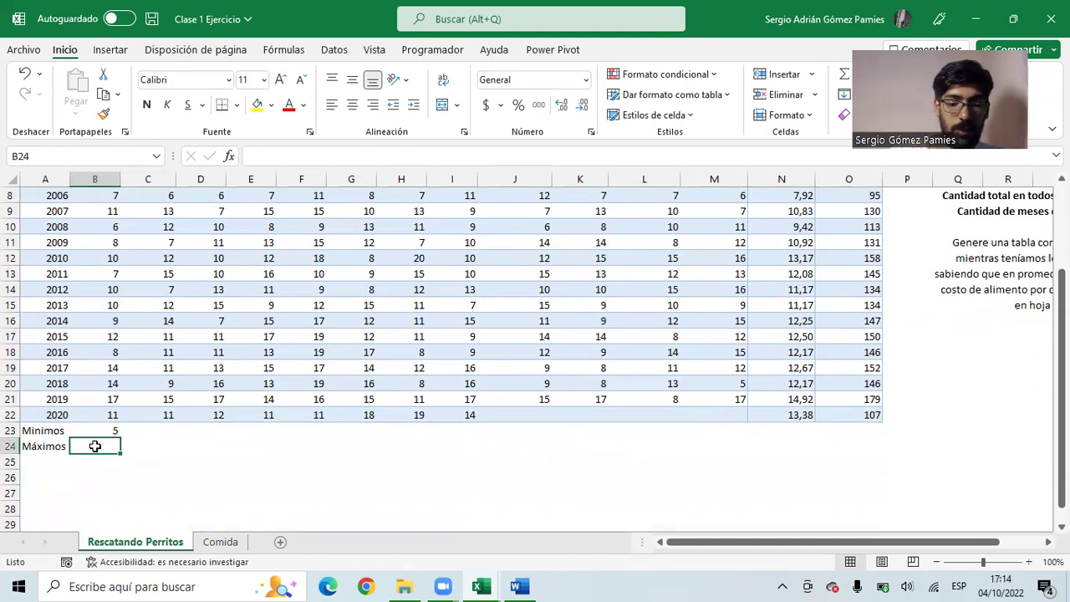
{"action": "type", "text": "=m"}
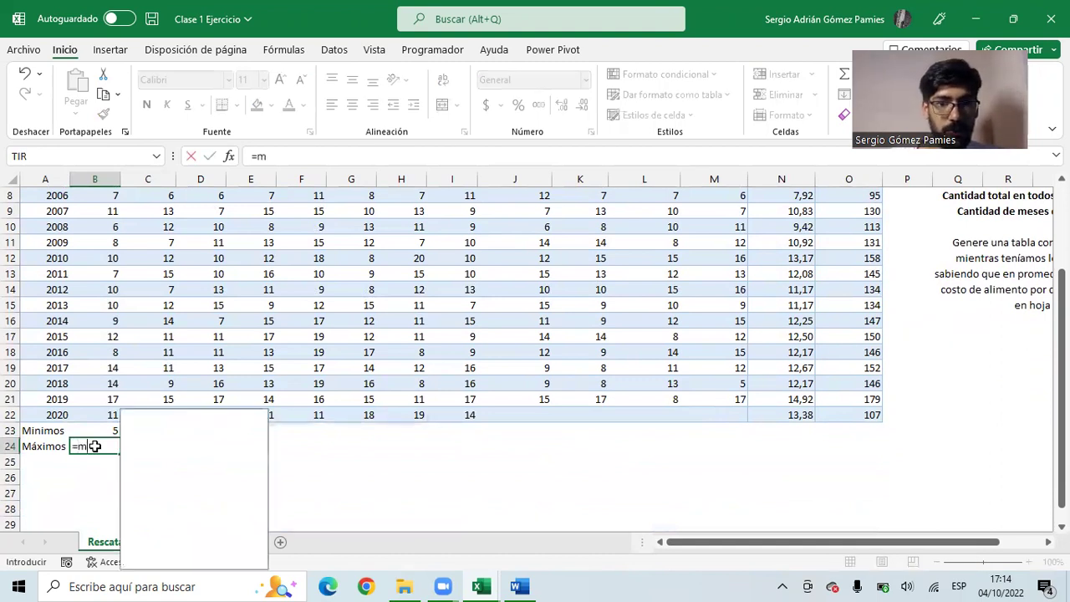
{"action": "type", "text": "ax"}
{"action": "key", "text": "Tab"}
{"action": "left_click_drag", "start_coordinate": [109, 412], "coordinate": [100, 205]}
{"action": "key", "text": "Return"}
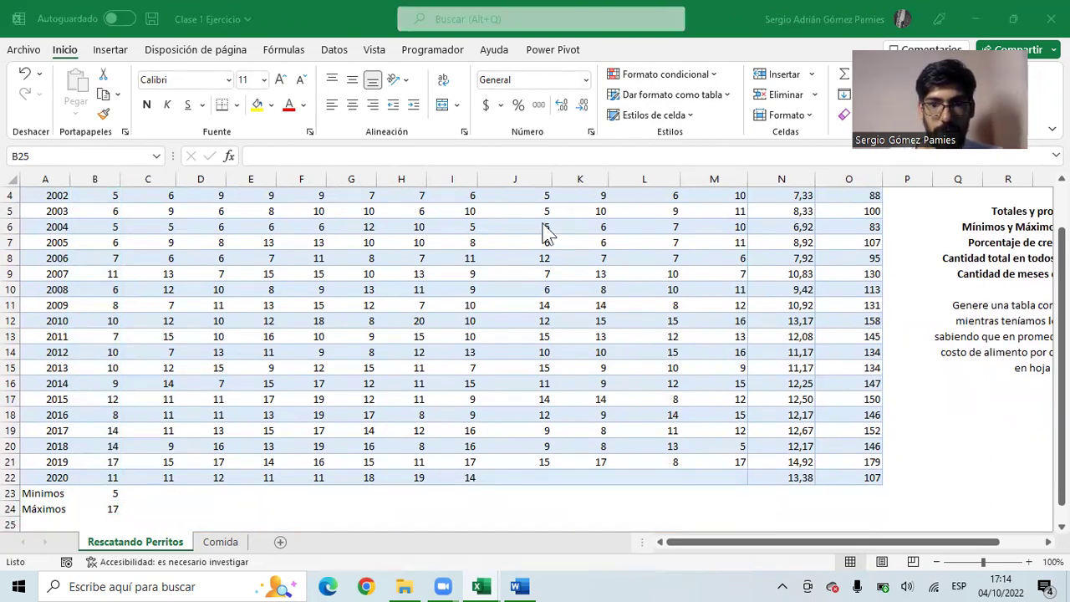
{"action": "scroll", "coordinate": [117, 414], "scroll_direction": "down", "scroll_amount": 2}
{"action": "left_click_drag", "start_coordinate": [110, 387], "coordinate": [753, 407]}
{"action": "left_click", "coordinate": [117, 384]}
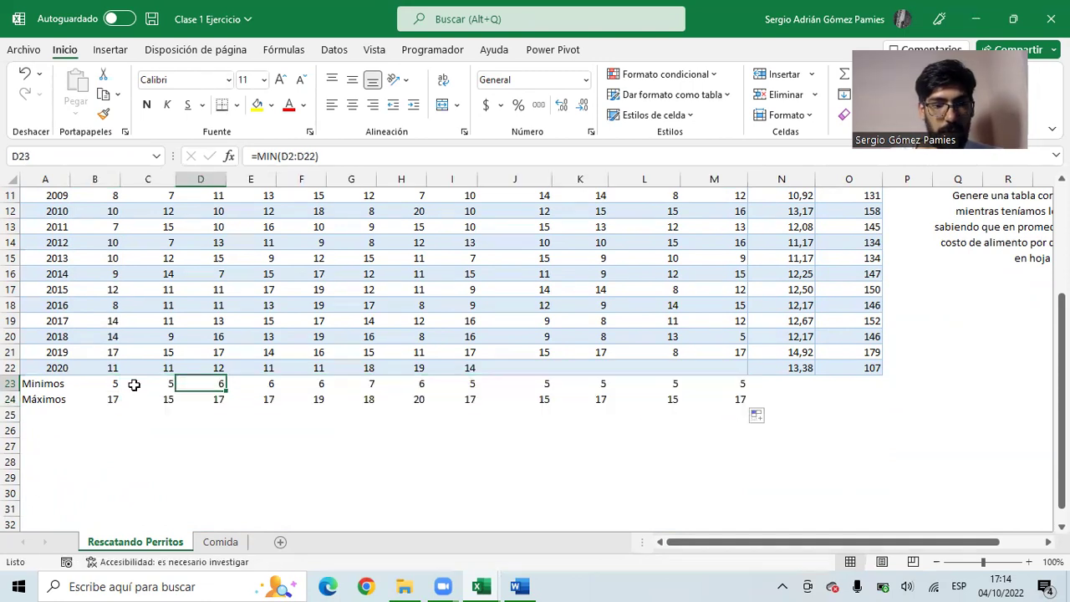
{"action": "left_click_drag", "start_coordinate": [121, 384], "coordinate": [750, 383]}
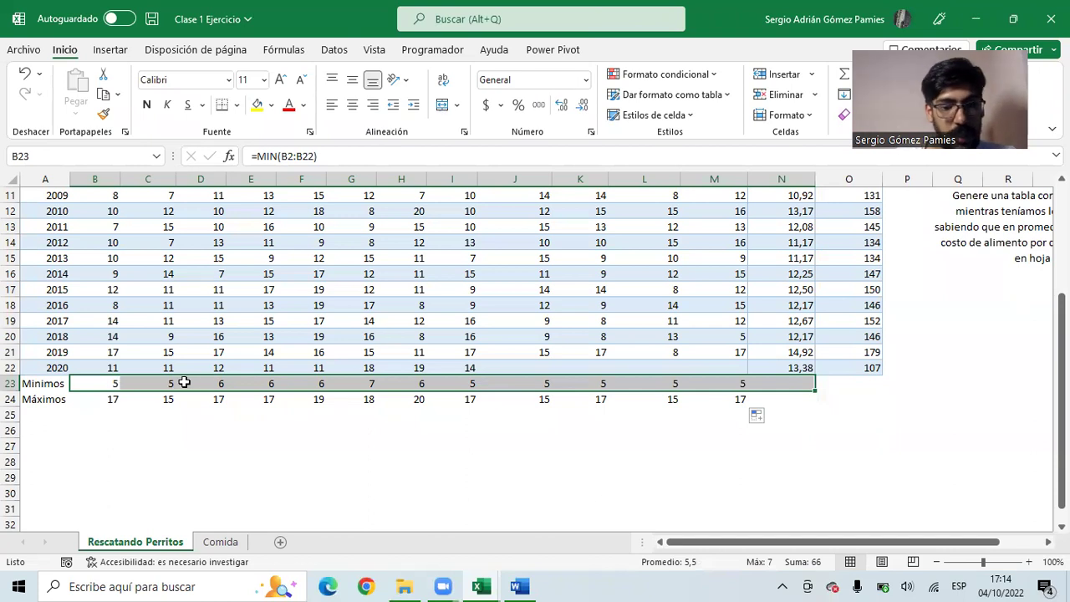
{"action": "left_click", "coordinate": [113, 400]}
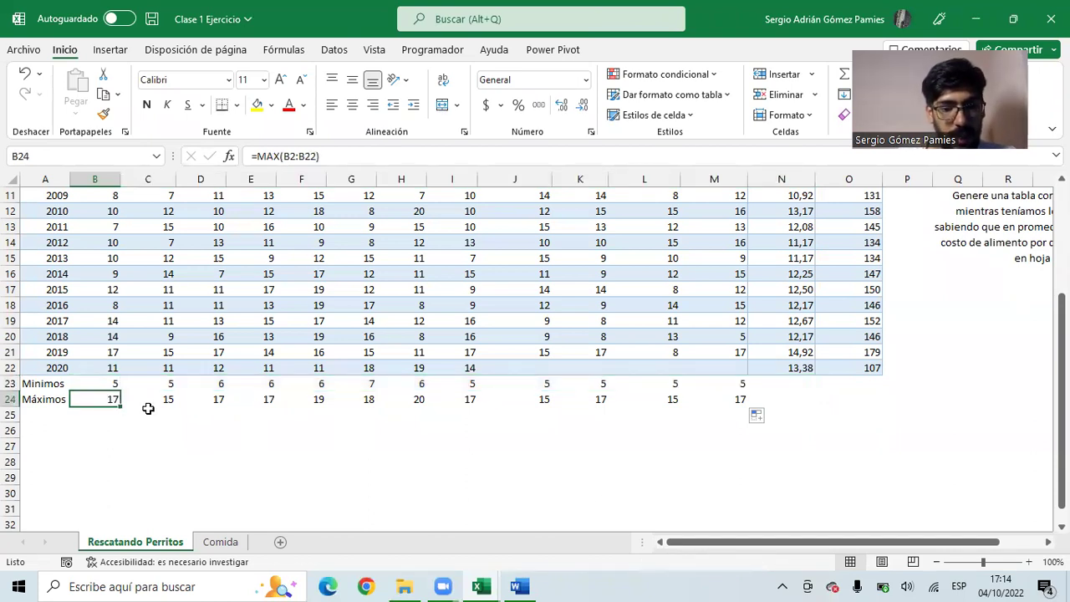
{"action": "scroll", "coordinate": [624, 418], "scroll_direction": "up", "scroll_amount": 4}
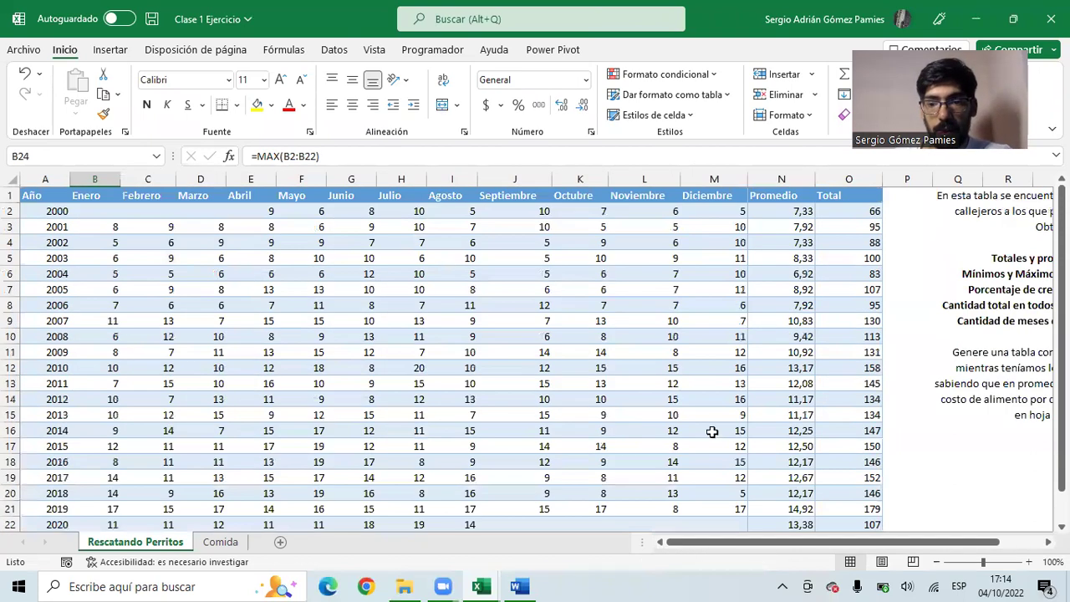
{"action": "left_click", "coordinate": [970, 447]}
{"action": "scroll", "coordinate": [939, 319], "scroll_direction": "right", "scroll_amount": 3}
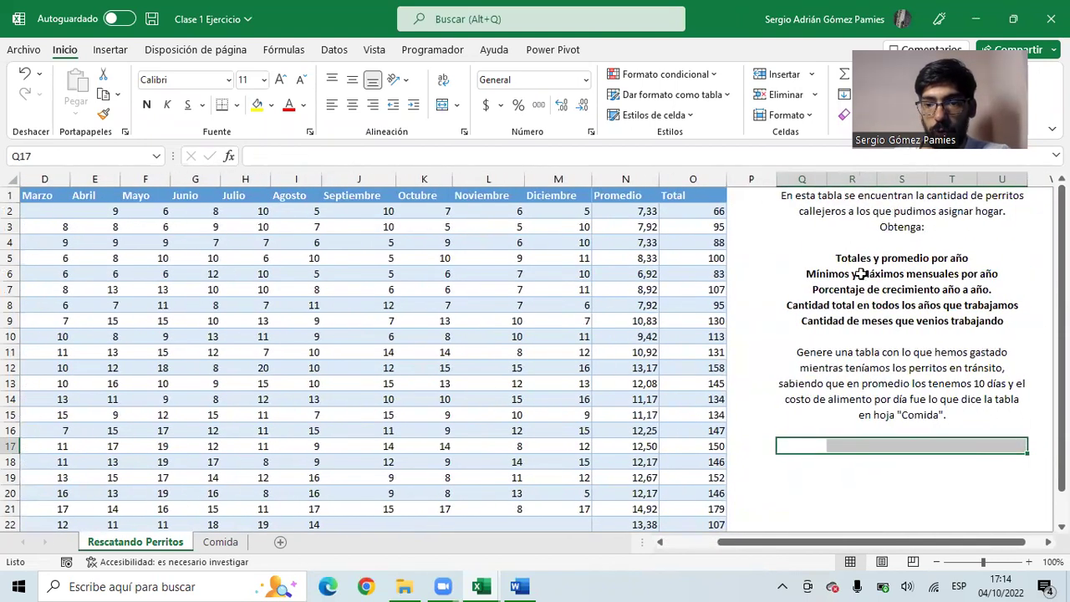
- Insert a column P after Total and head it Crecimiento
{"action": "left_click", "coordinate": [919, 274]}
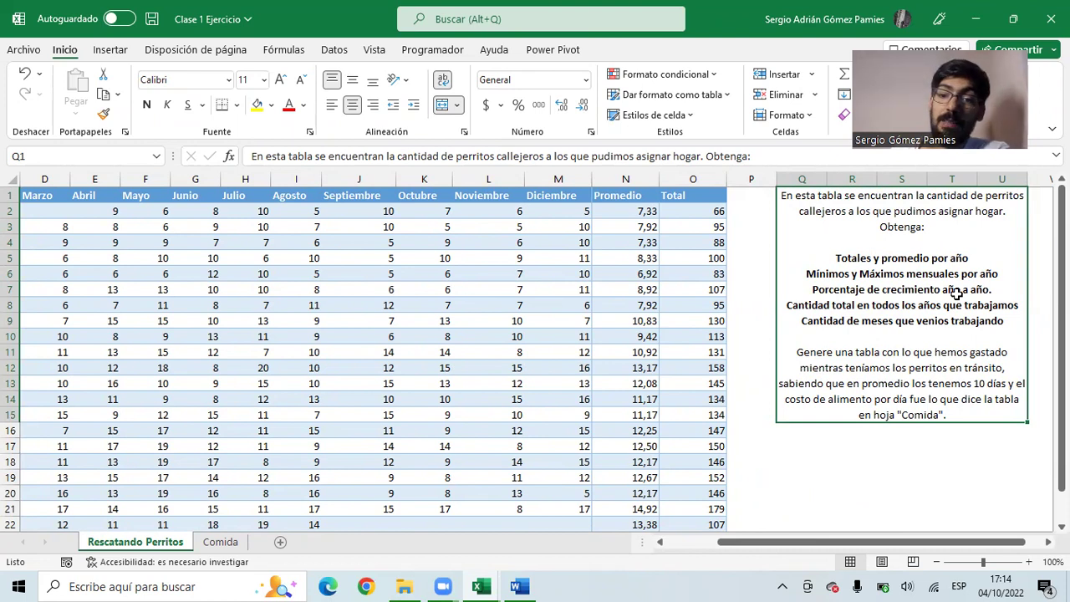
{"action": "left_click", "coordinate": [751, 179]}
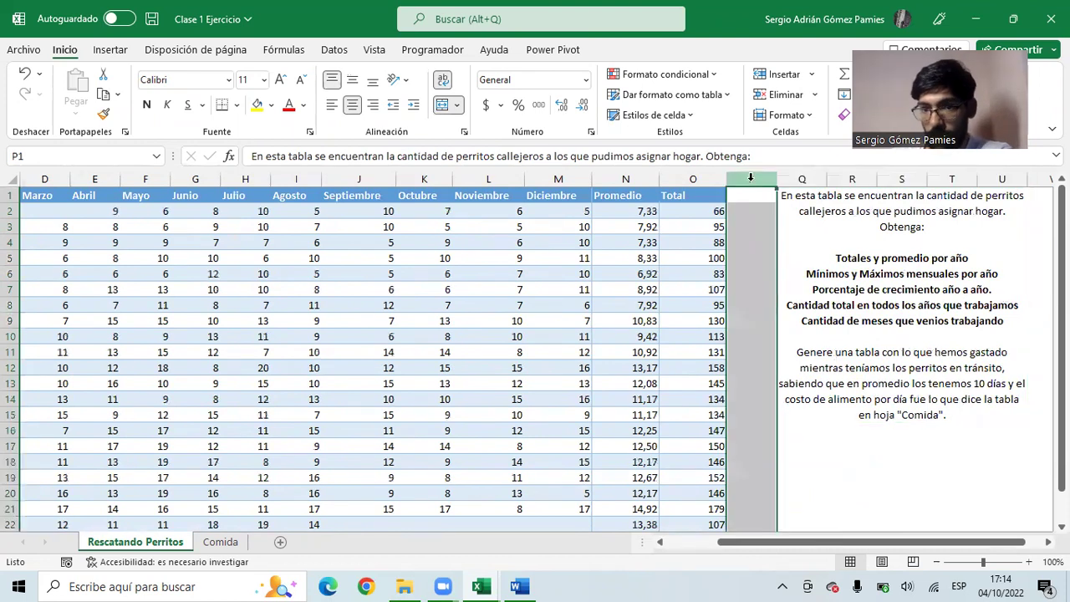
{"action": "right_click", "coordinate": [753, 180]}
{"action": "left_click", "coordinate": [797, 339]}
{"action": "left_click", "coordinate": [751, 199]}
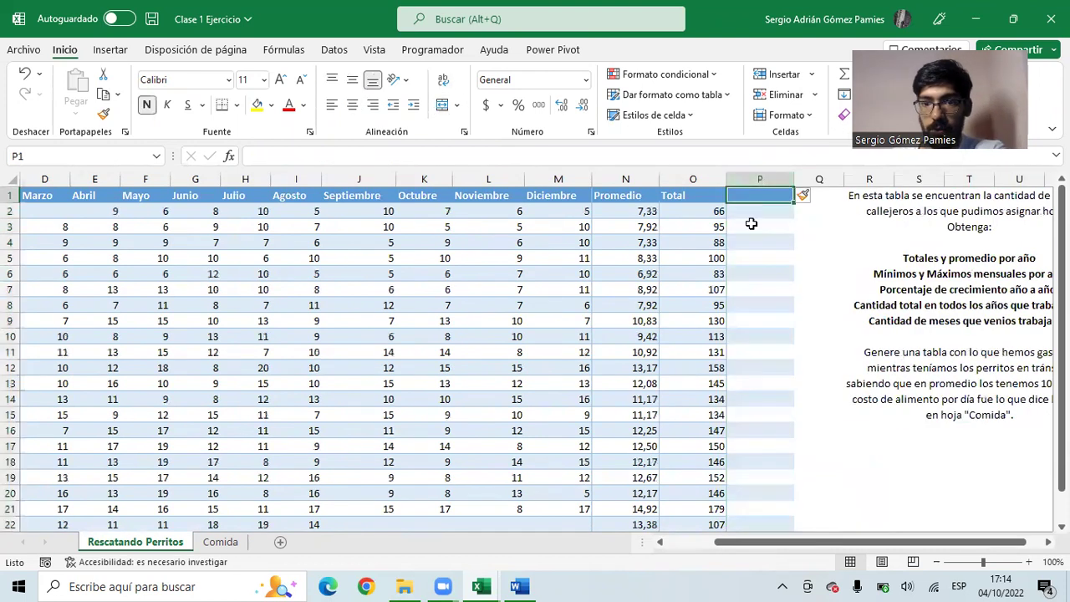
{"action": "type", "text": "Crecimiento"}
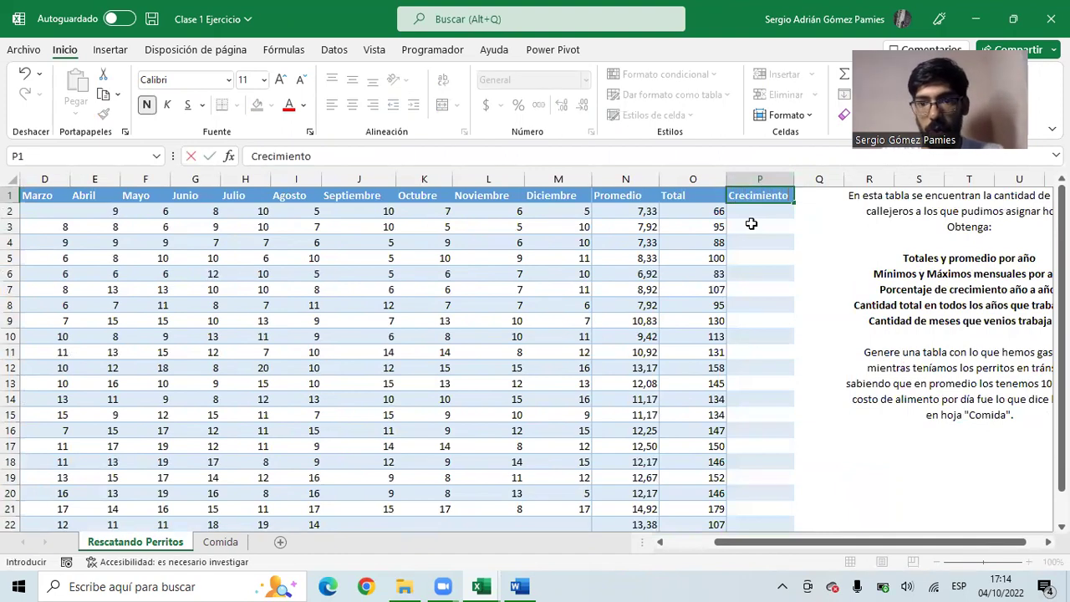
{"action": "key", "text": "Return"}
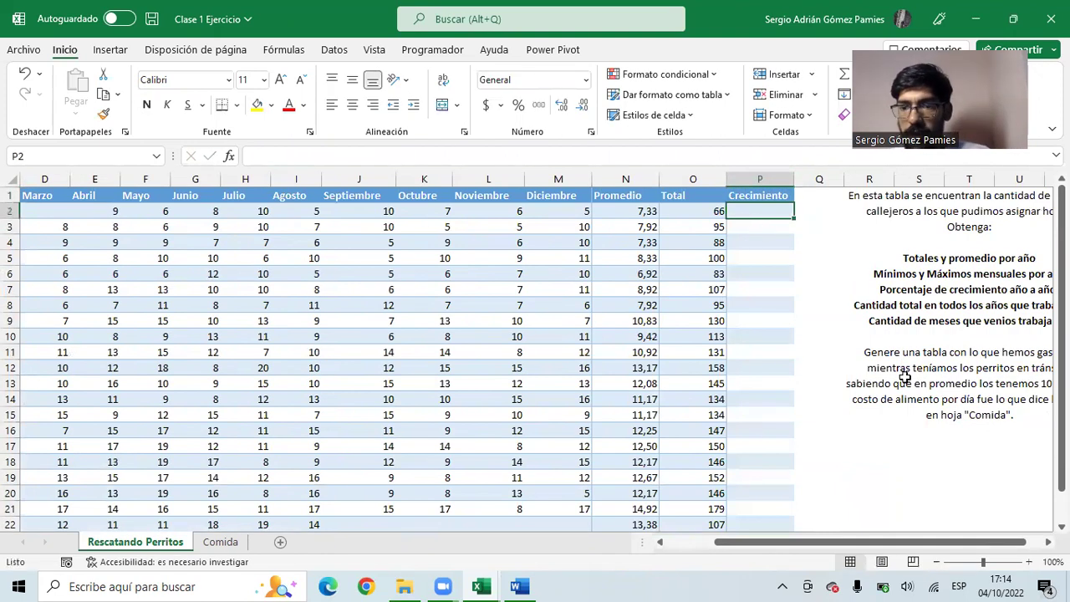
{"action": "mouse_move", "coordinate": [872, 548]}
{"action": "left_mouse_down"}
{"action": "mouse_move", "coordinate": [893, 548]}
{"action": "mouse_move", "coordinate": [866, 545]}
{"action": "left_mouse_up"}
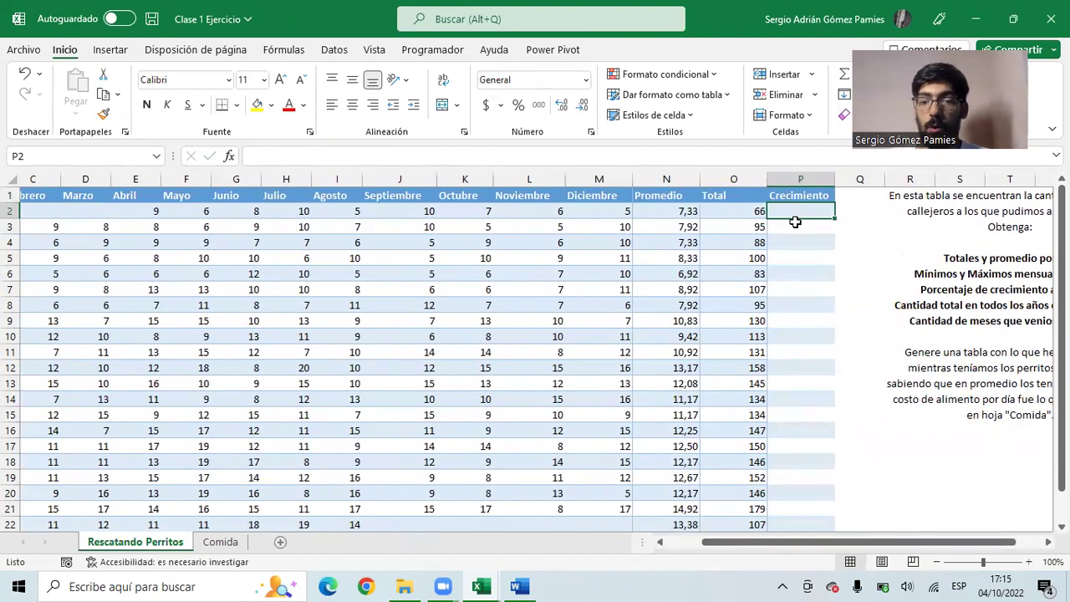
- Enter =(O3-O2 in P3 for the 2001-minus-2000 total difference
{"action": "left_click", "coordinate": [795, 222]}
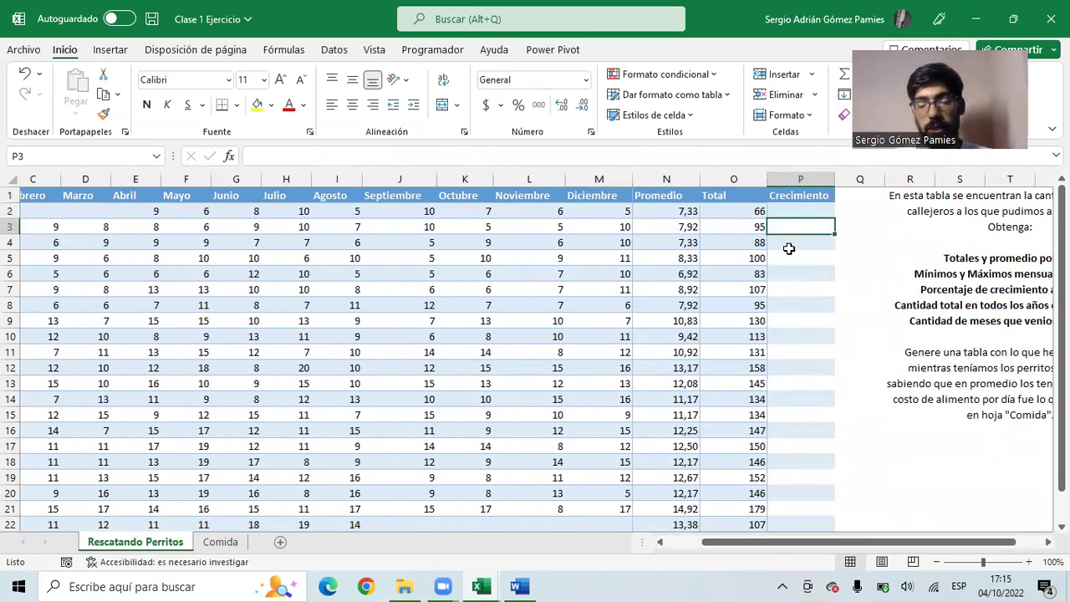
{"action": "type", "text": "="}
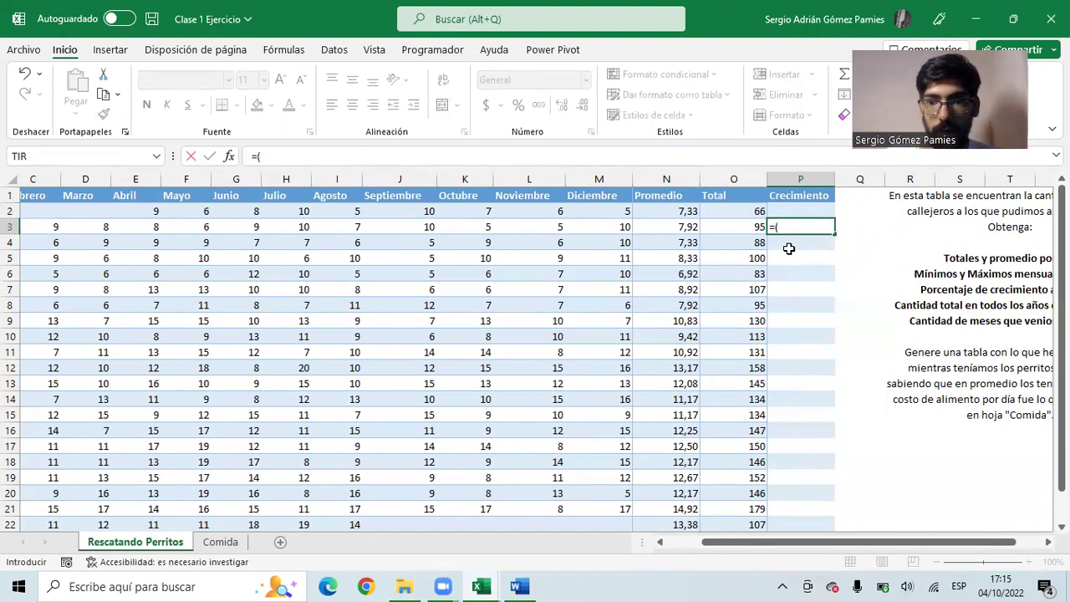
{"action": "type", "text": "("}
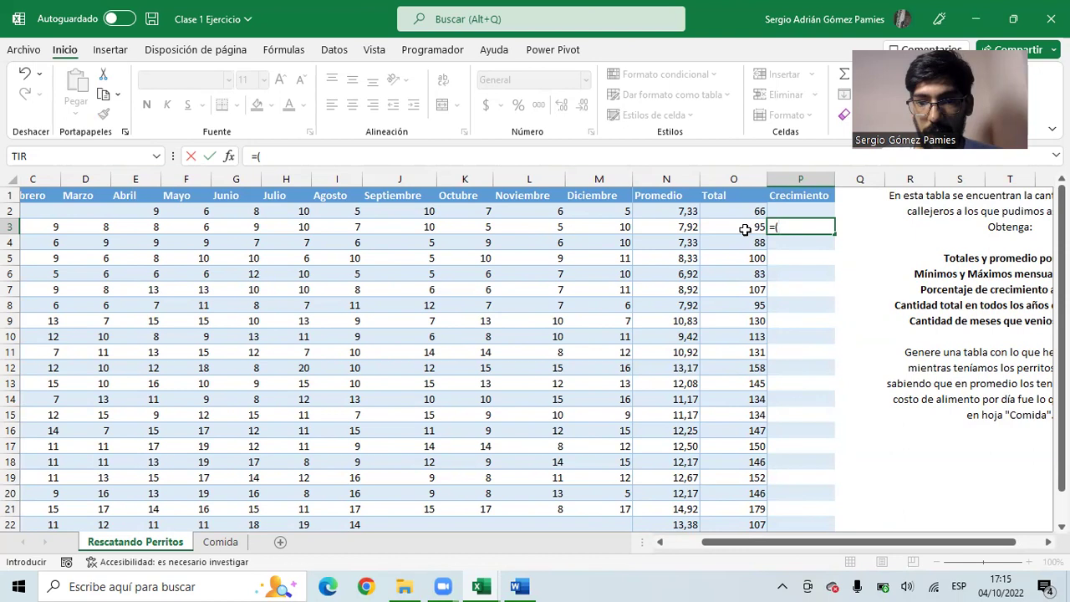
{"action": "left_click", "coordinate": [745, 229]}
{"action": "type", "text": "-"}
{"action": "left_click", "coordinate": [747, 211]}
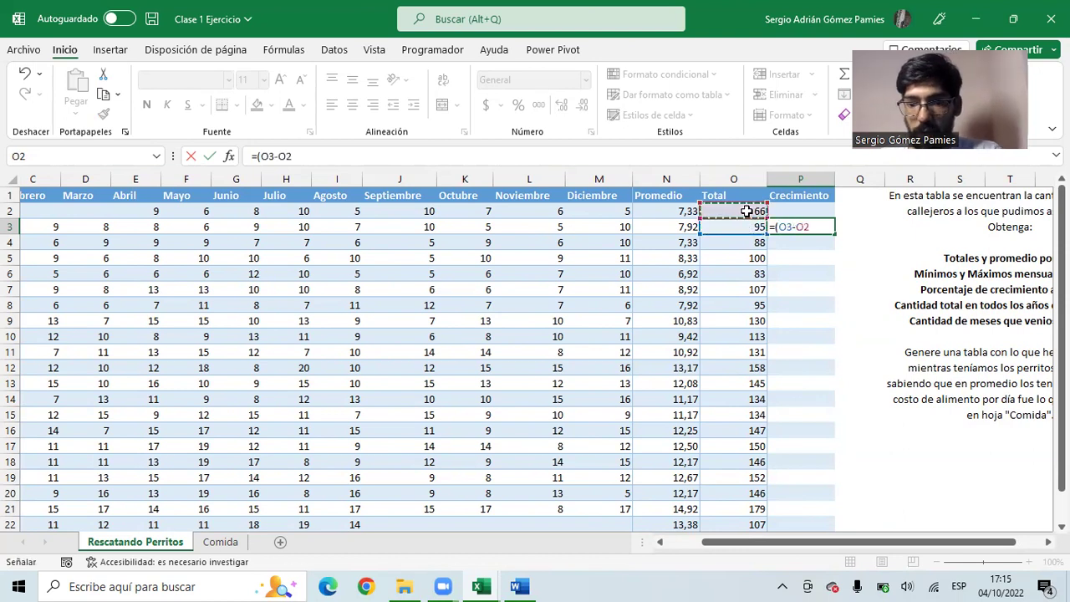
{"action": "key", "text": "Return"}
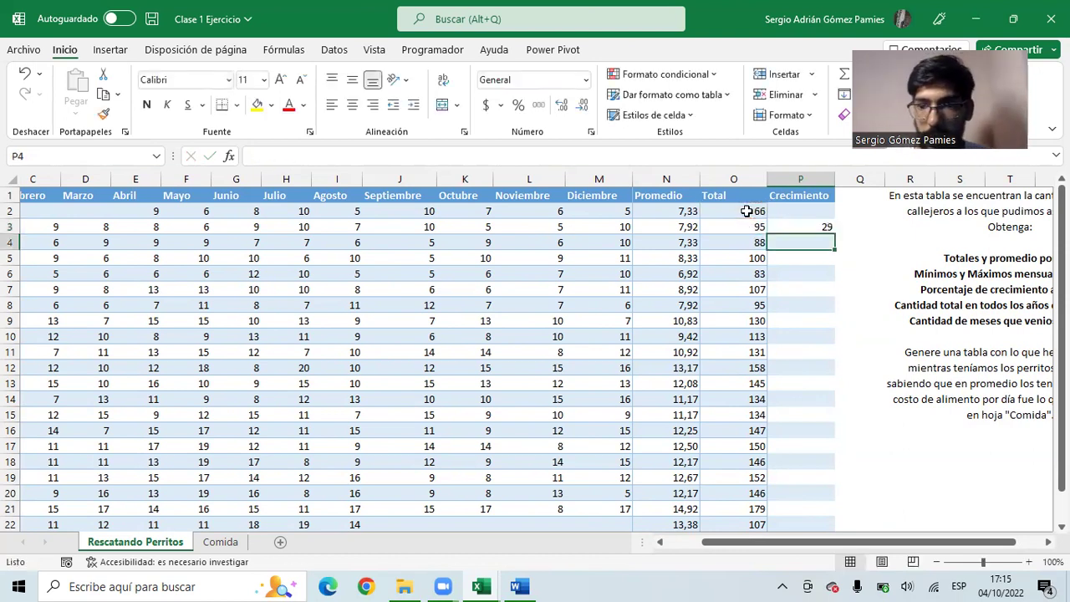
{"action": "left_click", "coordinate": [787, 224]}
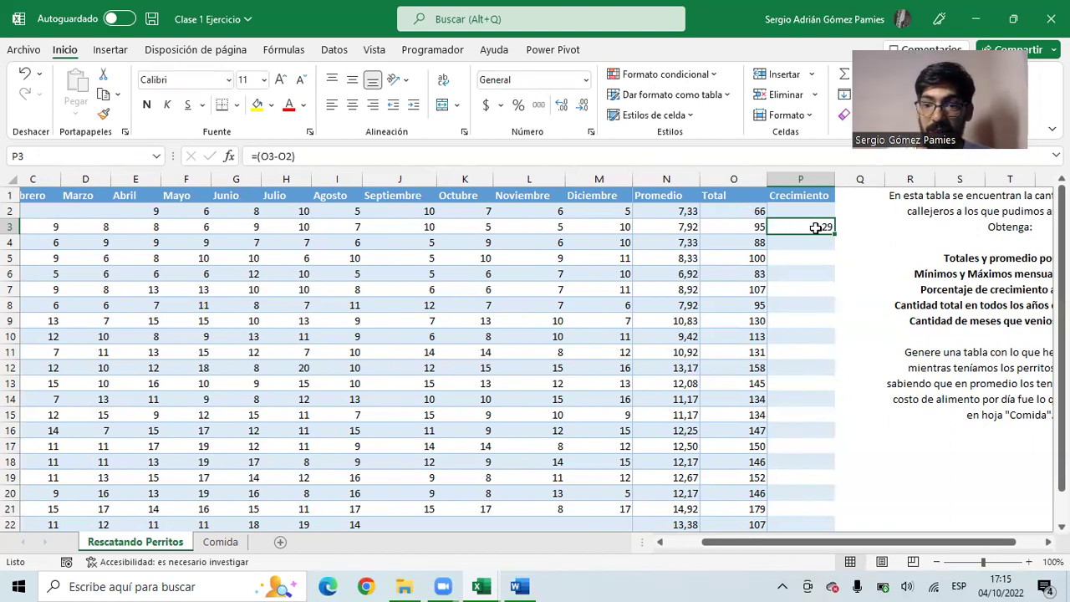
- Edit P3 to divide by the 2000 total, giving =(O3-O2)/O2
{"action": "left_click", "coordinate": [755, 210]}
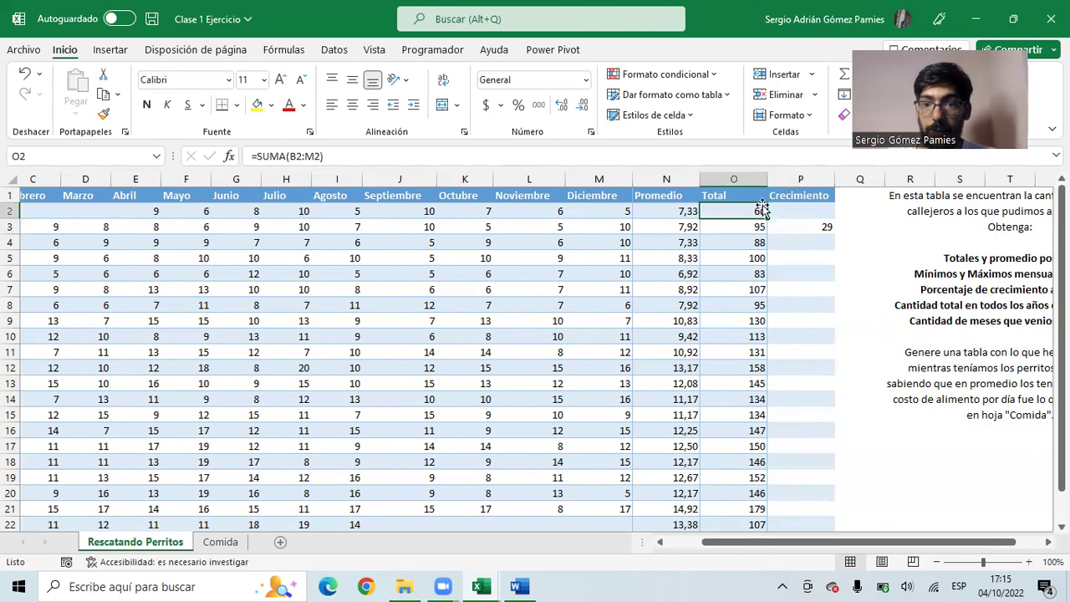
{"action": "left_click", "coordinate": [793, 227]}
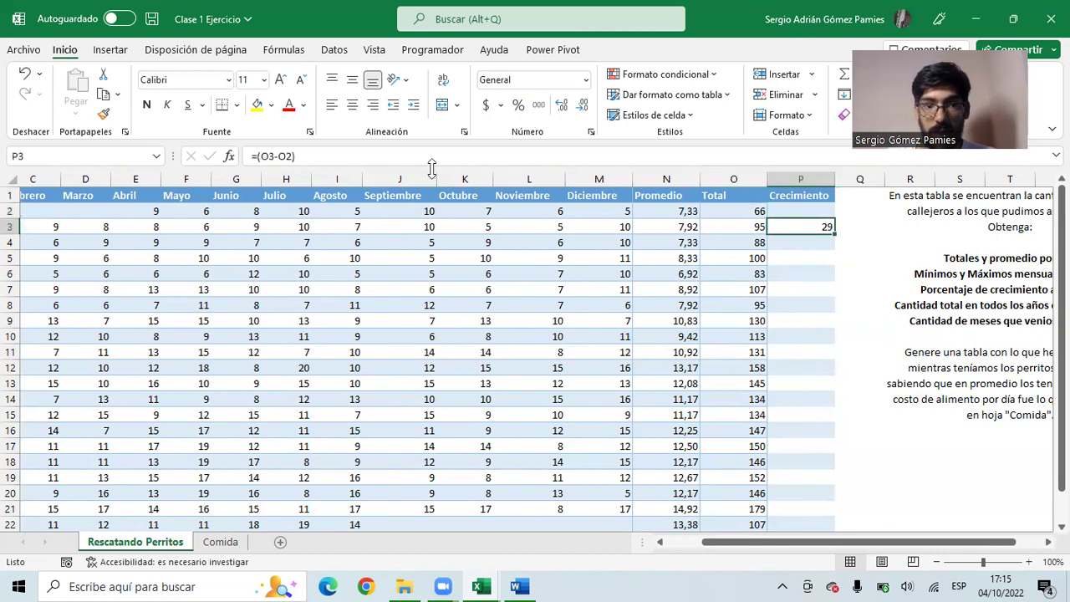
{"action": "key", "text": "F2"}
{"action": "type", "text": "/"}
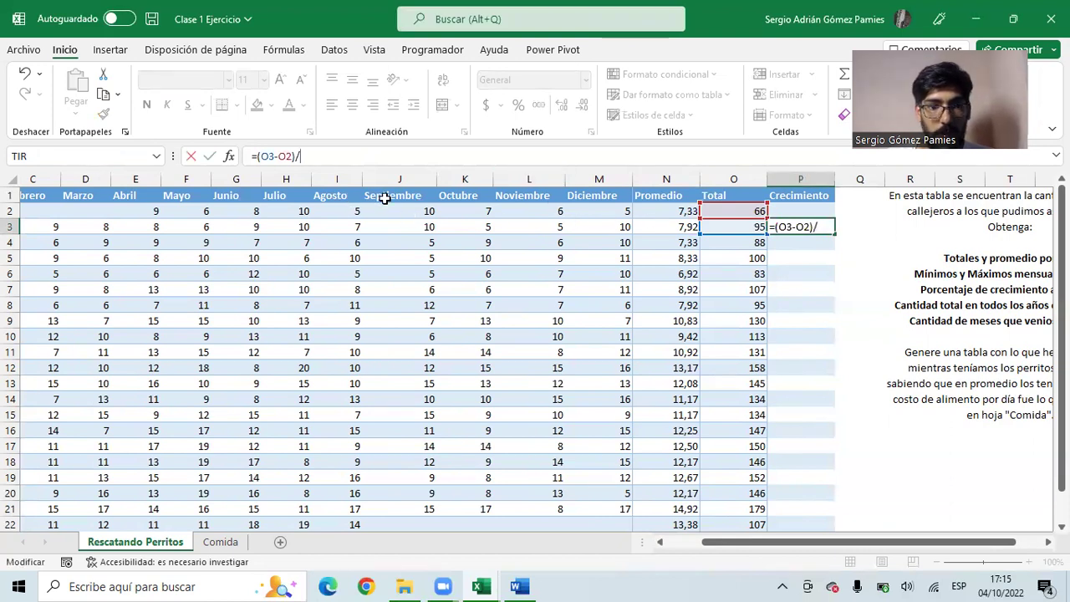
{"action": "left_click", "coordinate": [720, 214]}
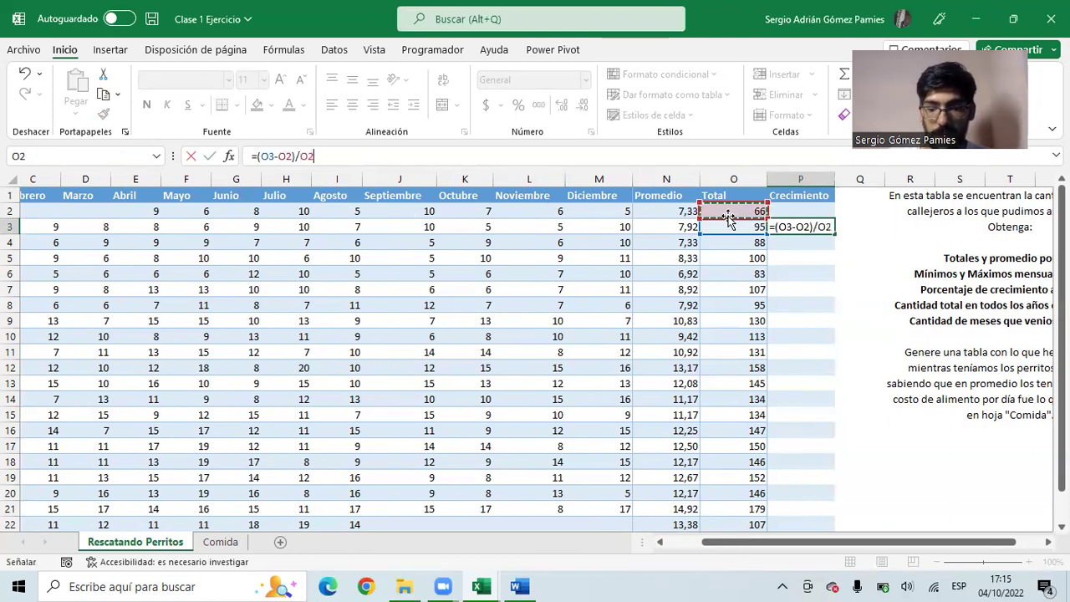
{"action": "key", "text": "Return"}
- Format P3 as a percentage with two decimals, showing 43,94%
{"action": "left_click", "coordinate": [800, 227]}
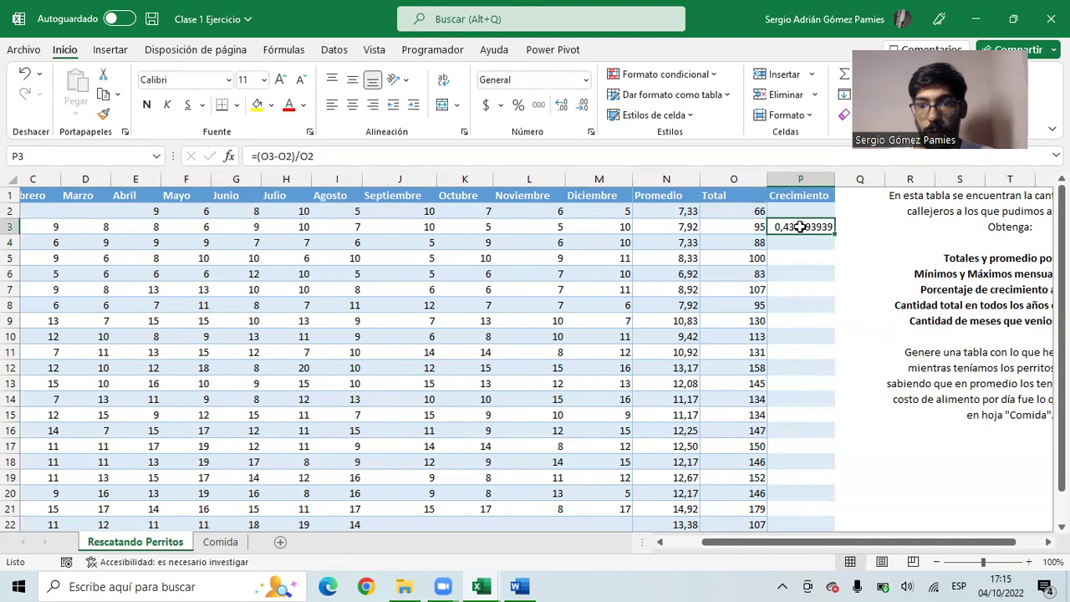
{"action": "left_click", "coordinate": [521, 104]}
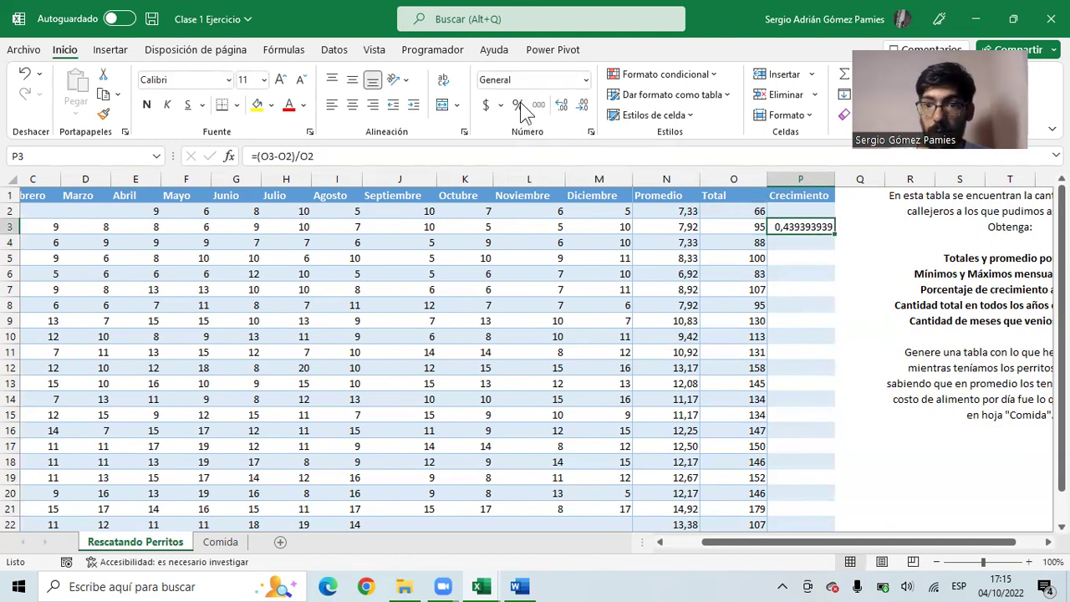
{"action": "left_click", "coordinate": [561, 104]}
{"action": "left_click", "coordinate": [561, 102]}
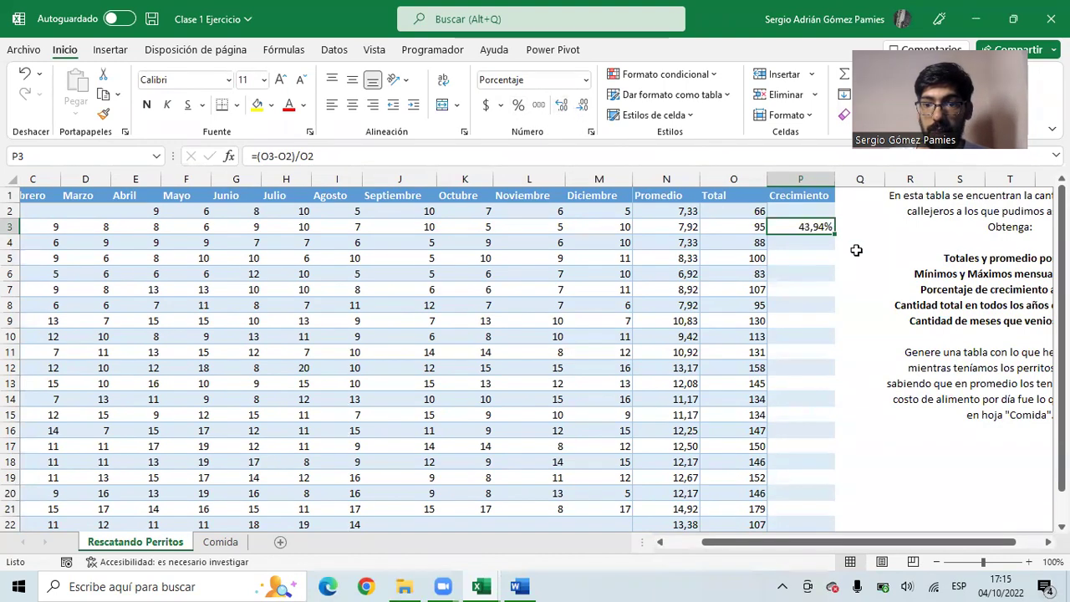
- Fill P3's growth formula down to P22, ending at -40,22% for 2020
{"action": "left_click_drag", "start_coordinate": [833, 234], "coordinate": [833, 525]}
{"action": "left_click_drag", "start_coordinate": [864, 560], "coordinate": [835, 499]}
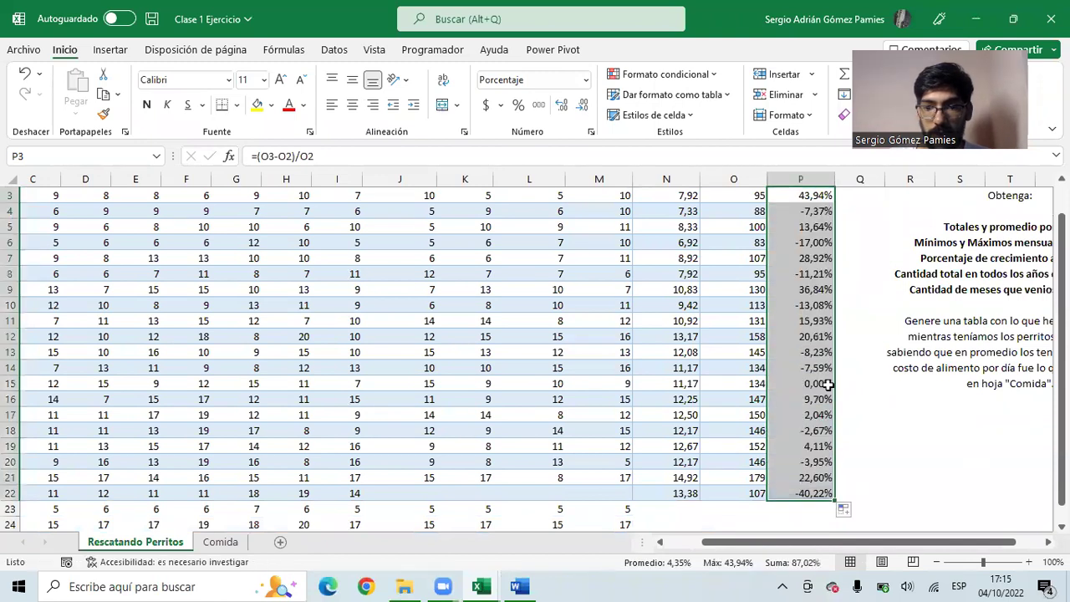
{"action": "scroll", "coordinate": [766, 346], "scroll_direction": "up", "scroll_amount": 1}
{"action": "left_click", "coordinate": [801, 305]}
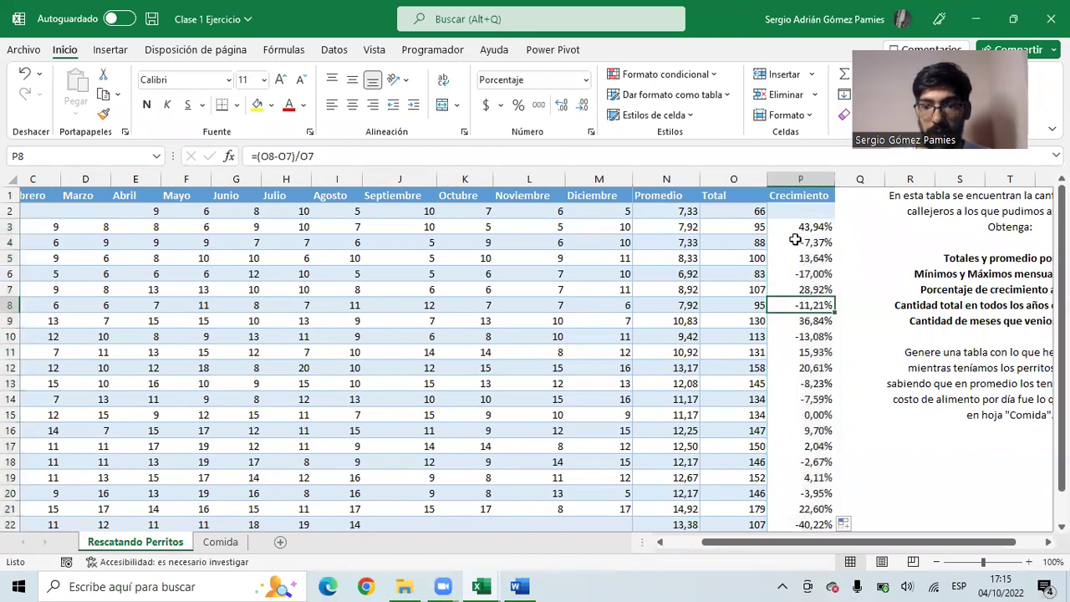
{"action": "scroll", "coordinate": [818, 326], "scroll_direction": "down", "scroll_amount": 2}
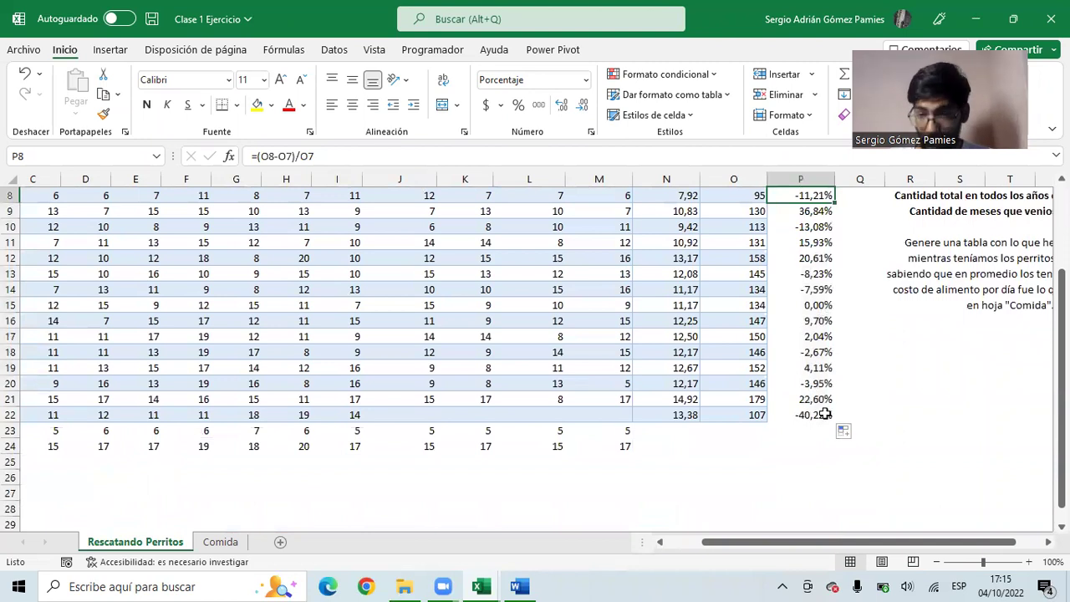
{"action": "scroll", "coordinate": [825, 414], "scroll_direction": "up", "scroll_amount": 2}
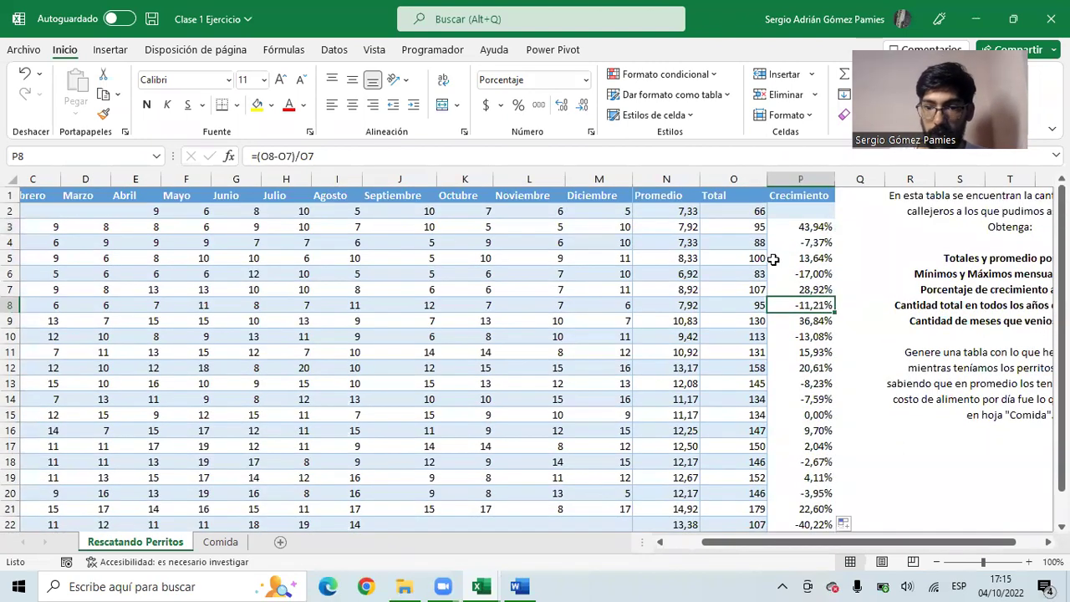
{"action": "left_click_drag", "start_coordinate": [886, 460], "coordinate": [1027, 460]}
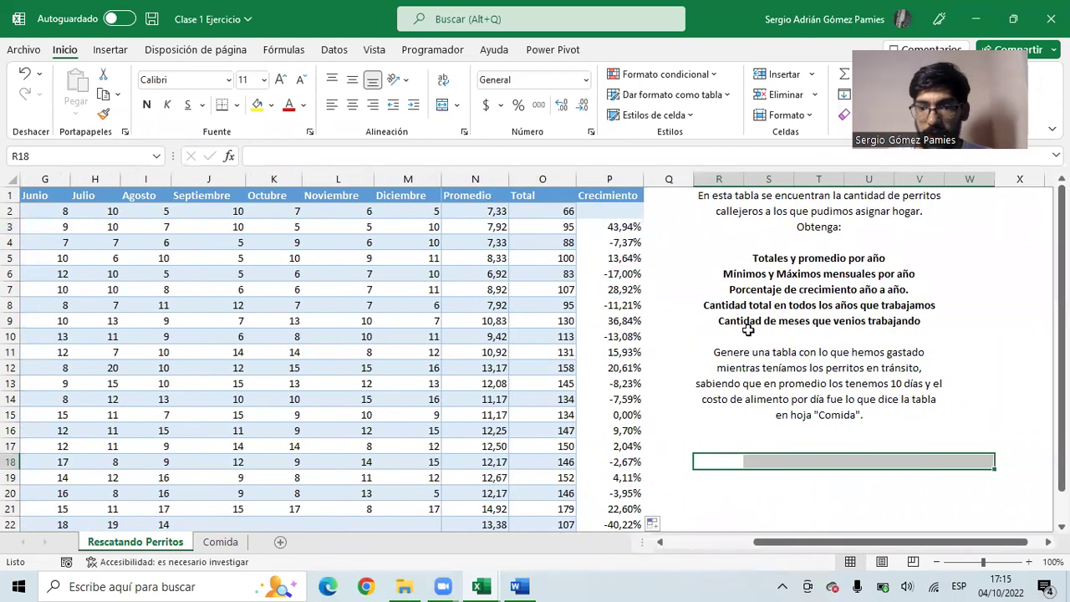
{"action": "left_click", "coordinate": [853, 330]}
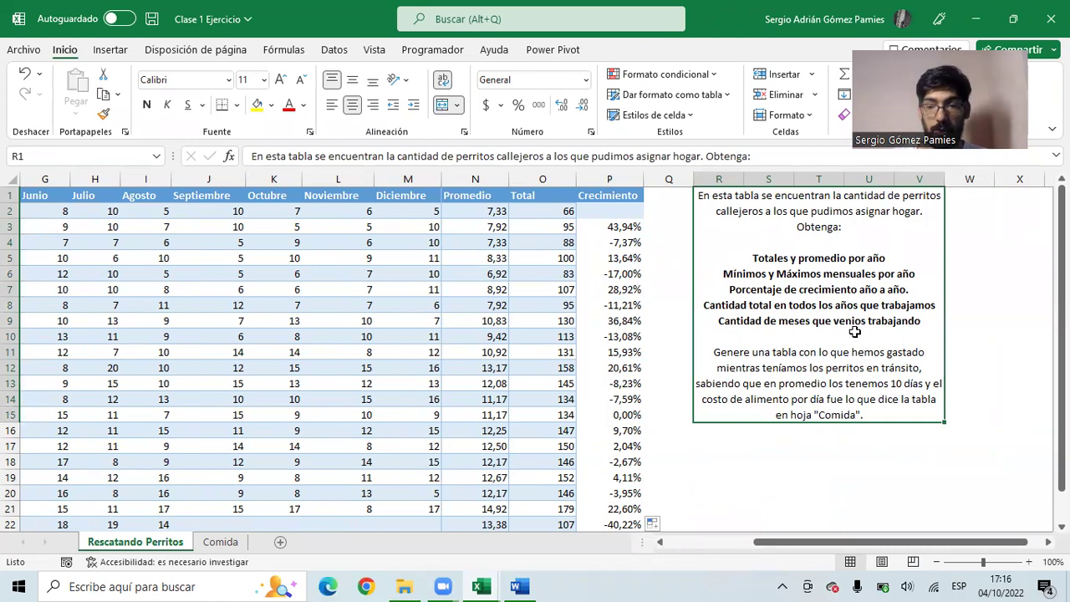
{"action": "left_click", "coordinate": [599, 180]}
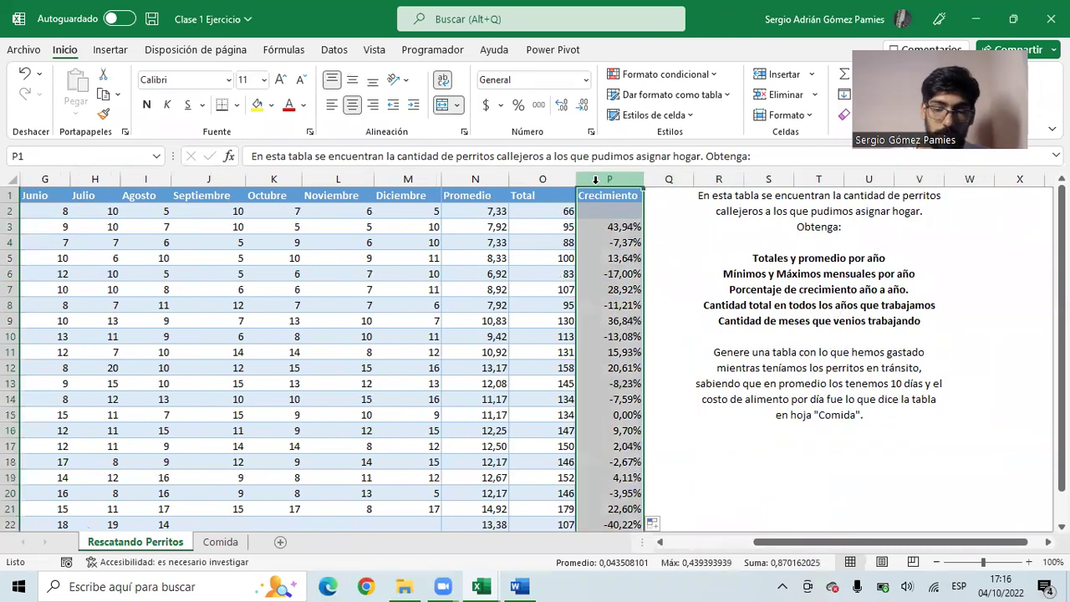
- Insert an empty column before Crecimiento, then abandon the label and delete the column again
{"action": "right_click", "coordinate": [600, 182]}
{"action": "left_click", "coordinate": [641, 342]}
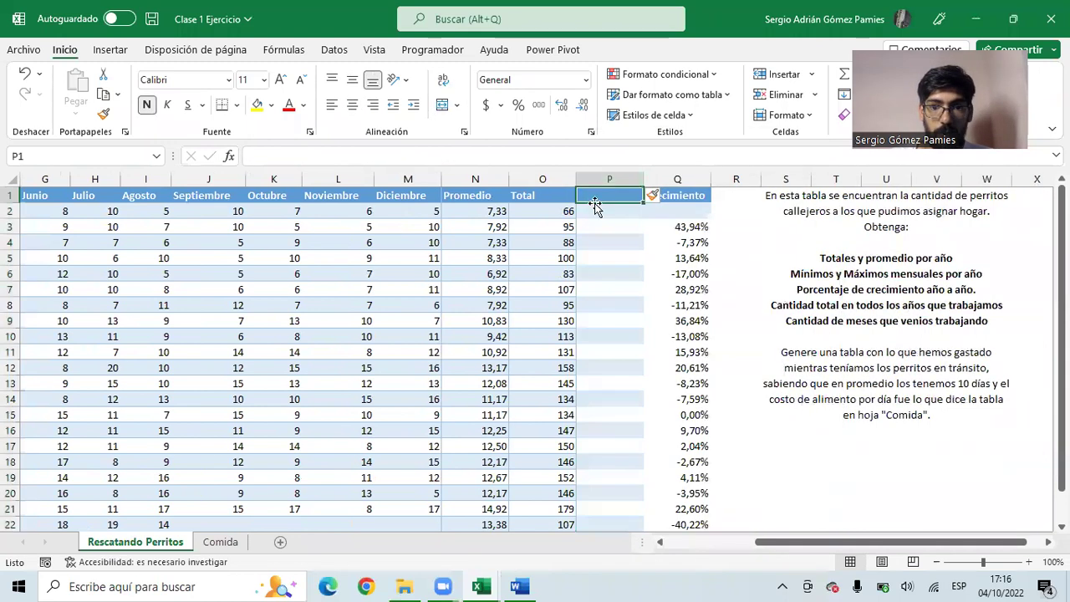
{"action": "type", "text": "CAntidad de meses"}
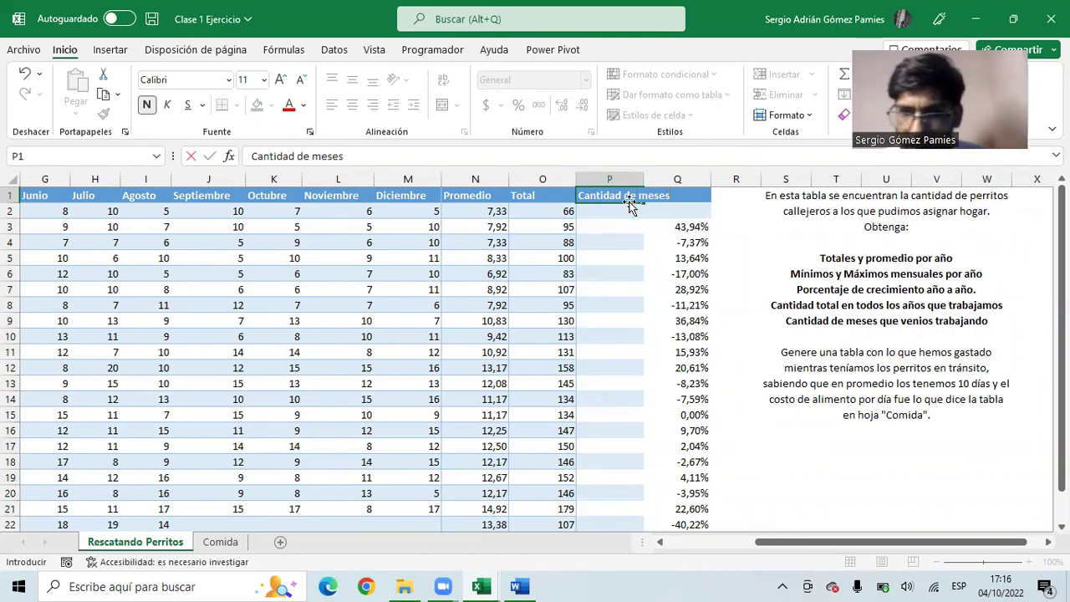
{"action": "key", "text": "Escape"}
{"action": "left_click", "coordinate": [612, 180]}
{"action": "right_click", "coordinate": [614, 182]}
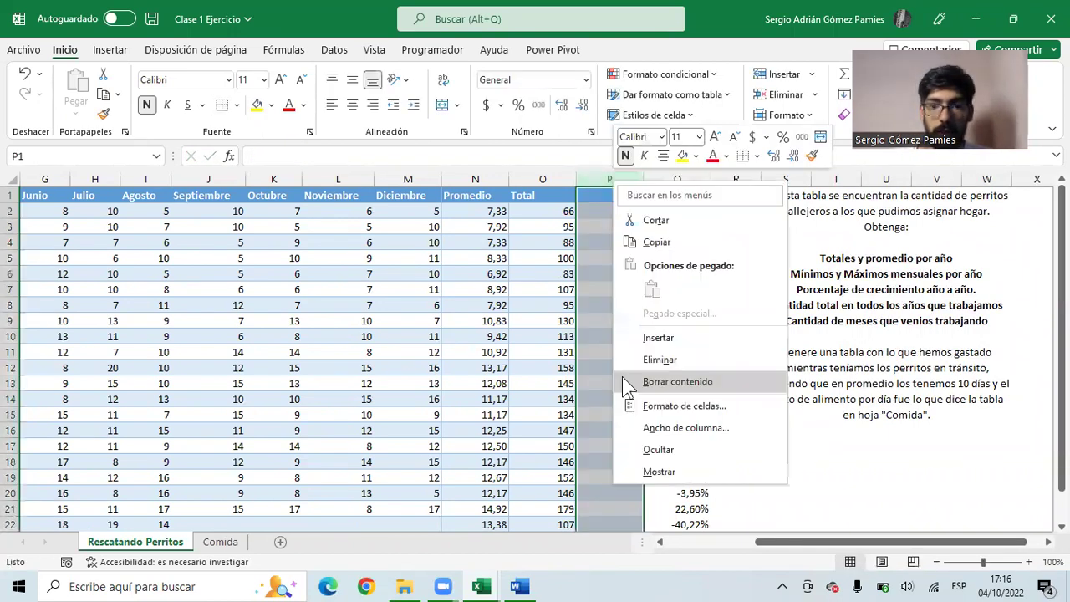
{"action": "left_click", "coordinate": [657, 361]}
{"action": "scroll", "coordinate": [753, 428], "scroll_direction": "down", "scroll_amount": 5}
{"action": "scroll", "coordinate": [741, 430], "scroll_direction": "up", "scroll_amount": 5}
- Try moving the merged instructions block lower and dismiss the merged-cell error
{"action": "left_click", "coordinate": [757, 214]}
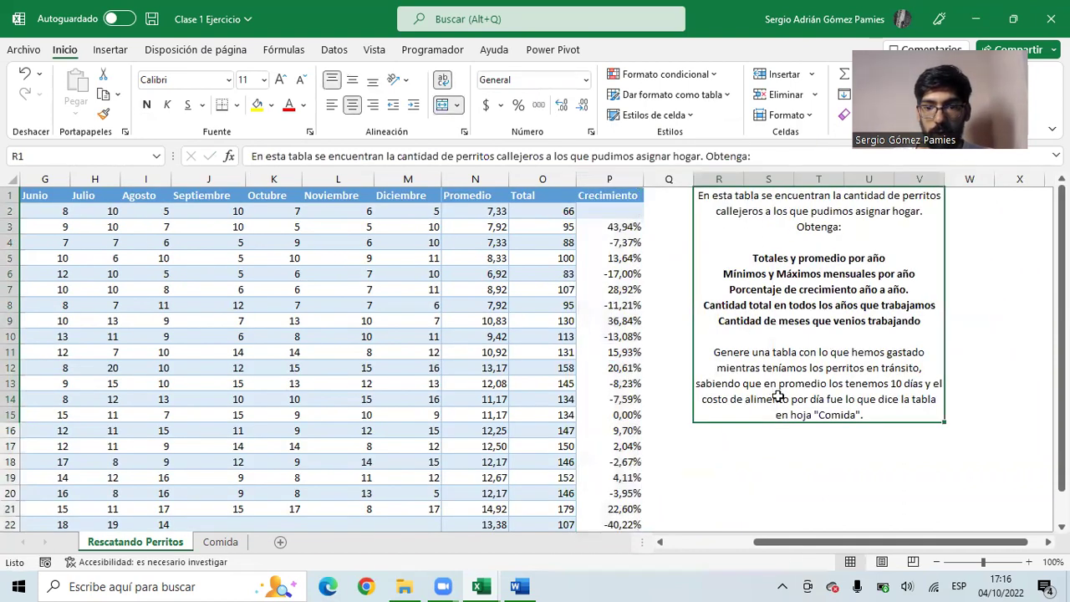
{"action": "left_click_drag", "start_coordinate": [779, 426], "coordinate": [779, 442]}
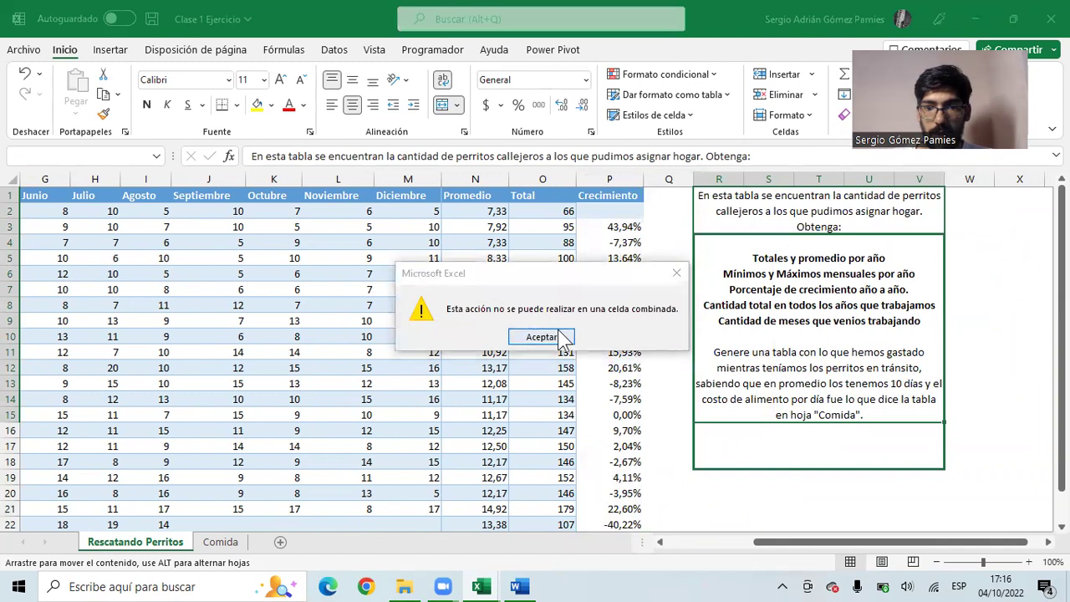
{"action": "left_click", "coordinate": [544, 334]}
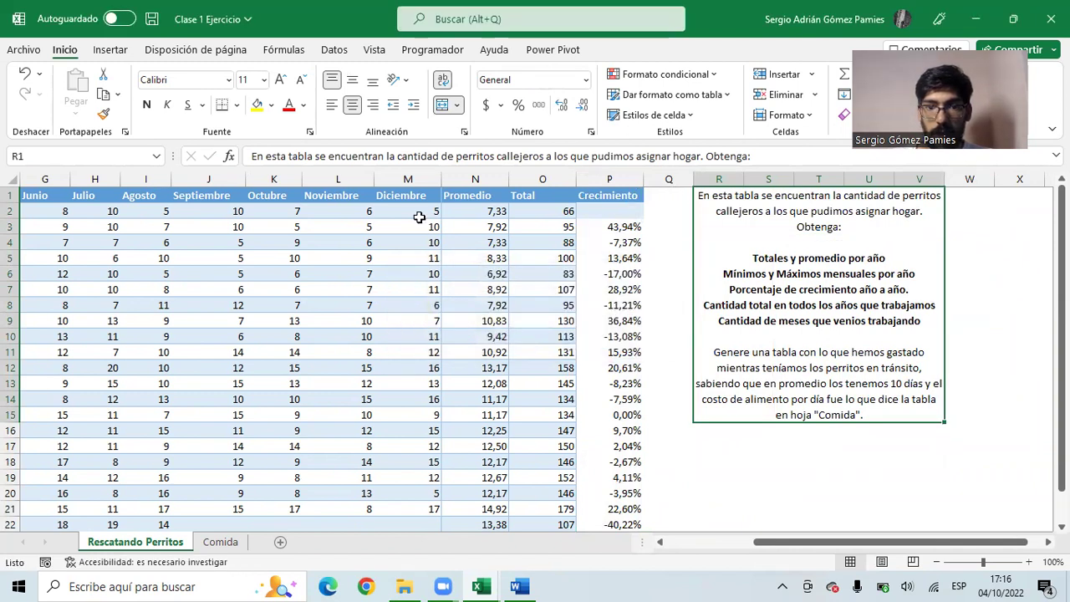
- Insert an empty row above row 1 and label cell R1 'Cantidad de meses'
{"action": "left_click", "coordinate": [10, 195]}
{"action": "right_click", "coordinate": [10, 197]}
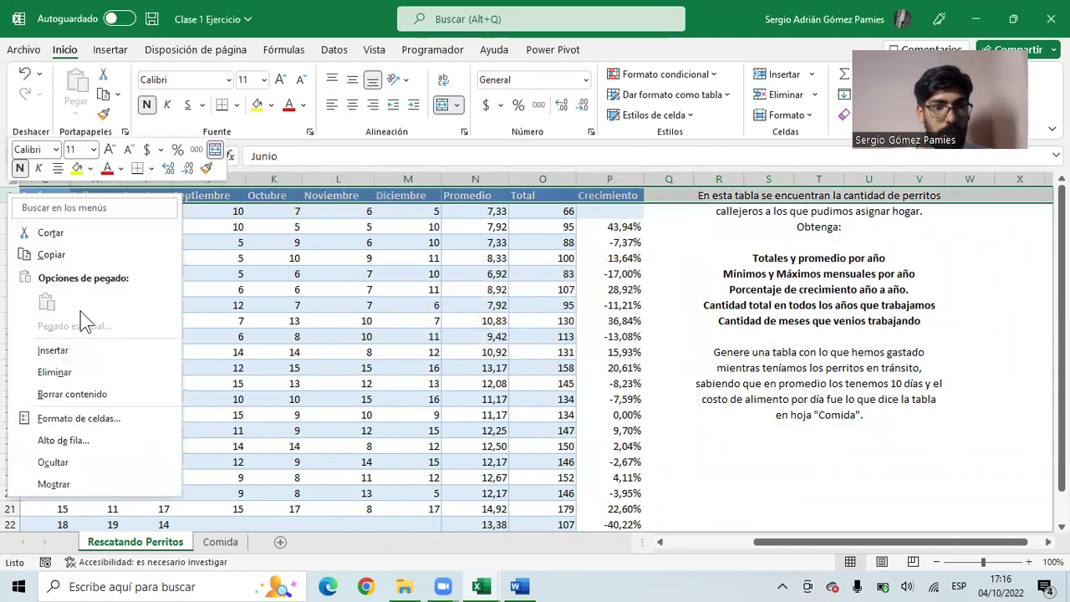
{"action": "left_click", "coordinate": [53, 351]}
{"action": "left_click", "coordinate": [701, 194]}
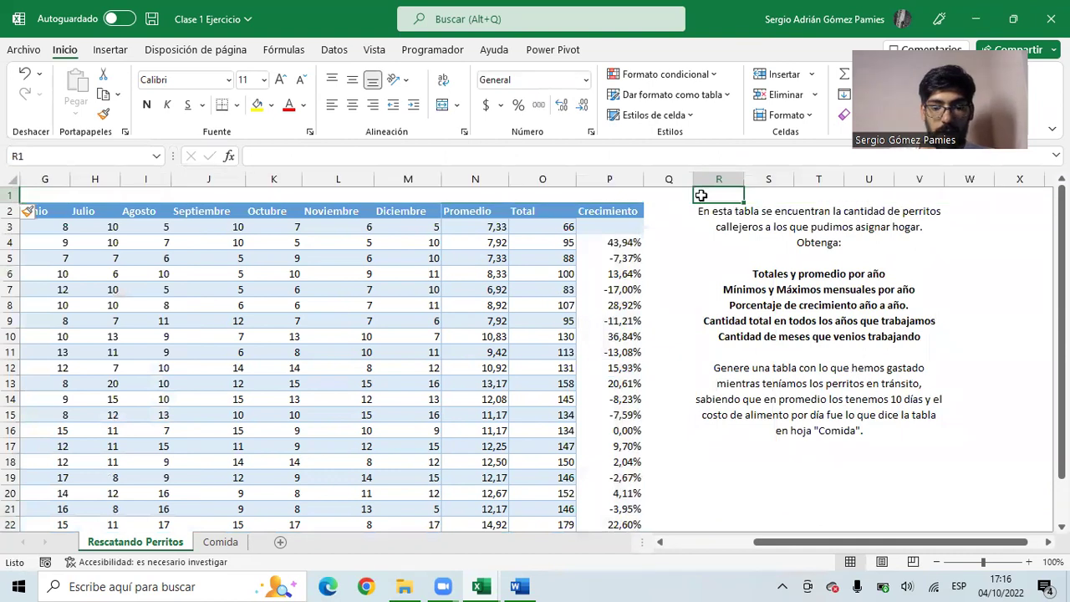
{"action": "type", "text": "Cantidad de meses"}
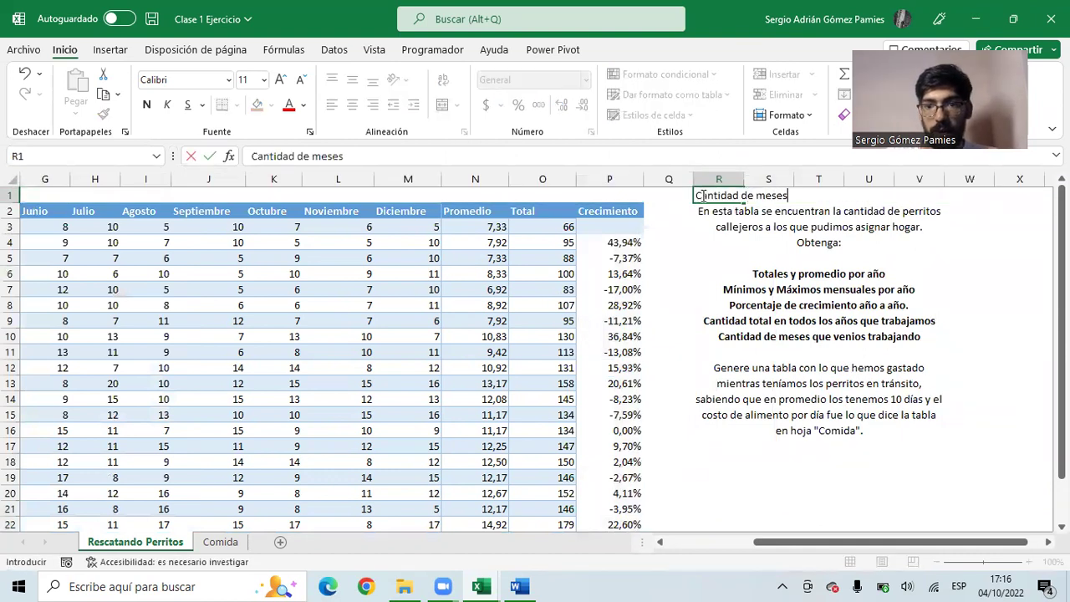
{"action": "key", "text": "Return"}
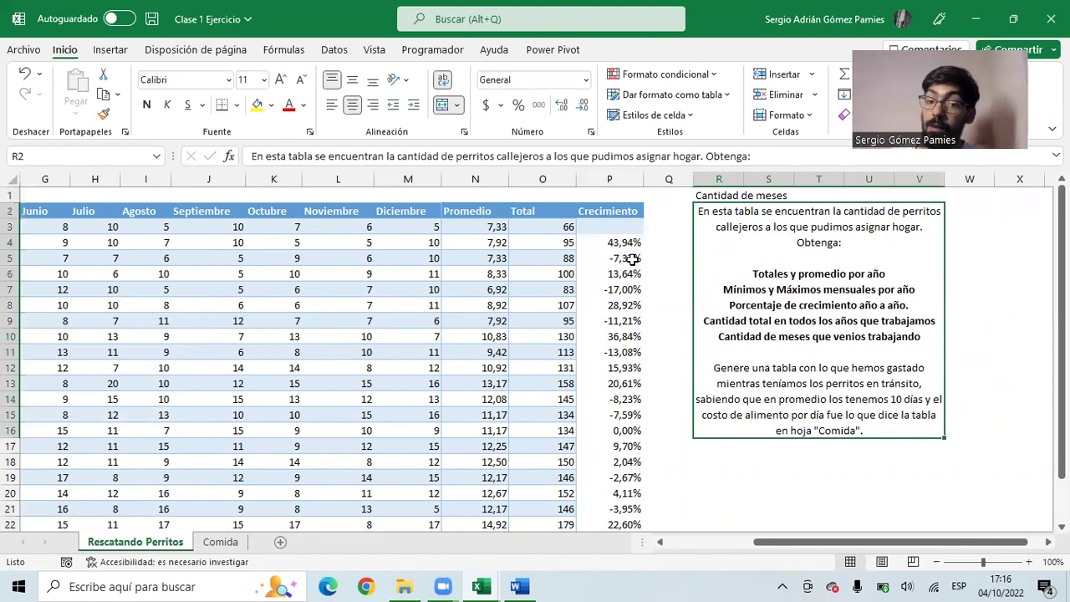
- Enter =CONTAR(B3:M23) in T1 to count 245 months
{"action": "left_click", "coordinate": [801, 195]}
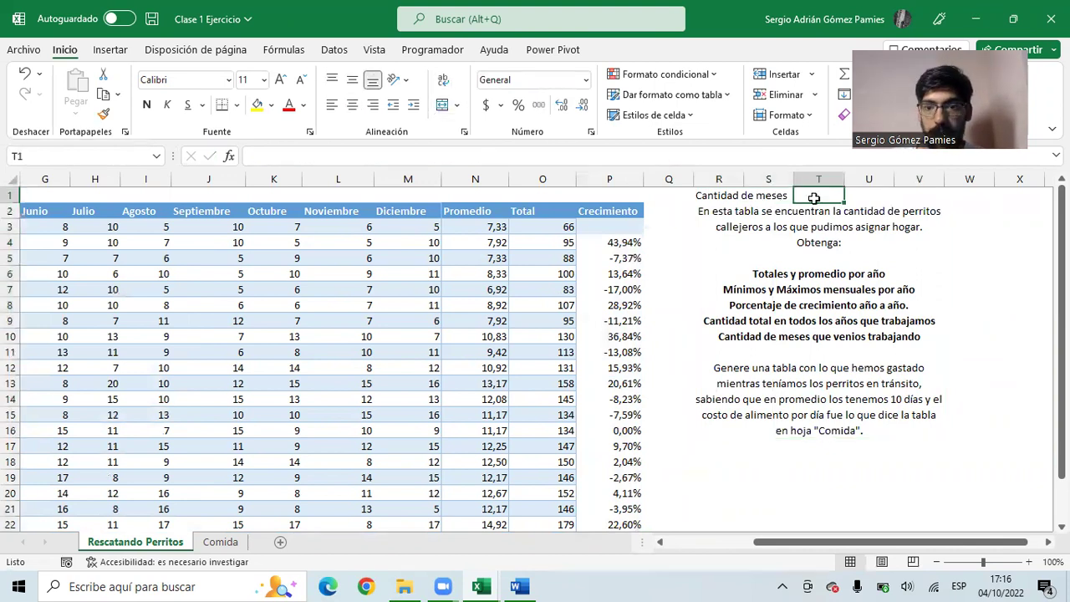
{"action": "type", "text": "=c"}
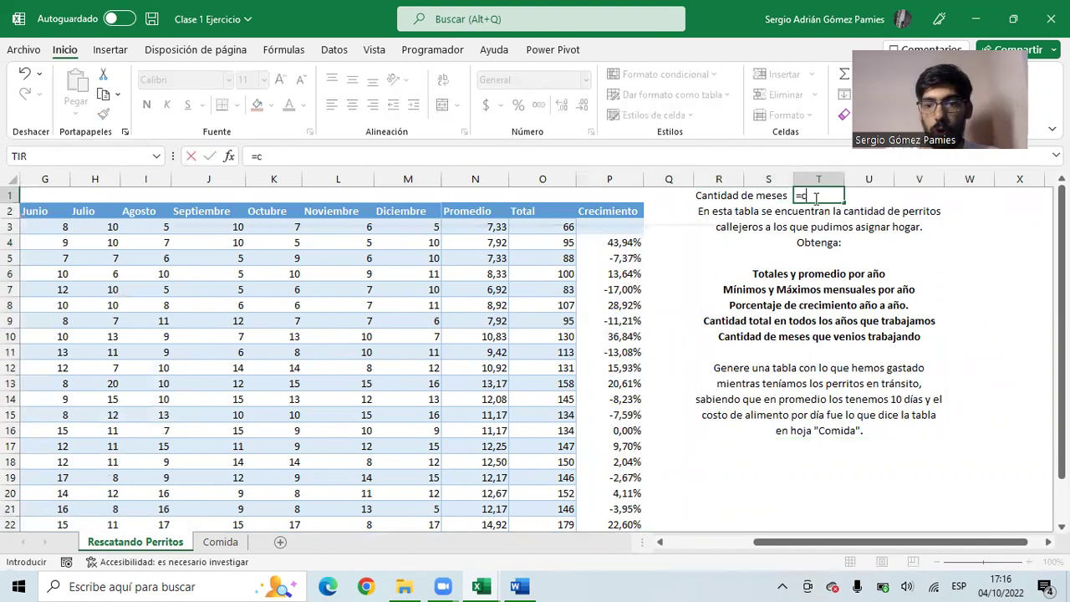
{"action": "type", "text": "ontar"}
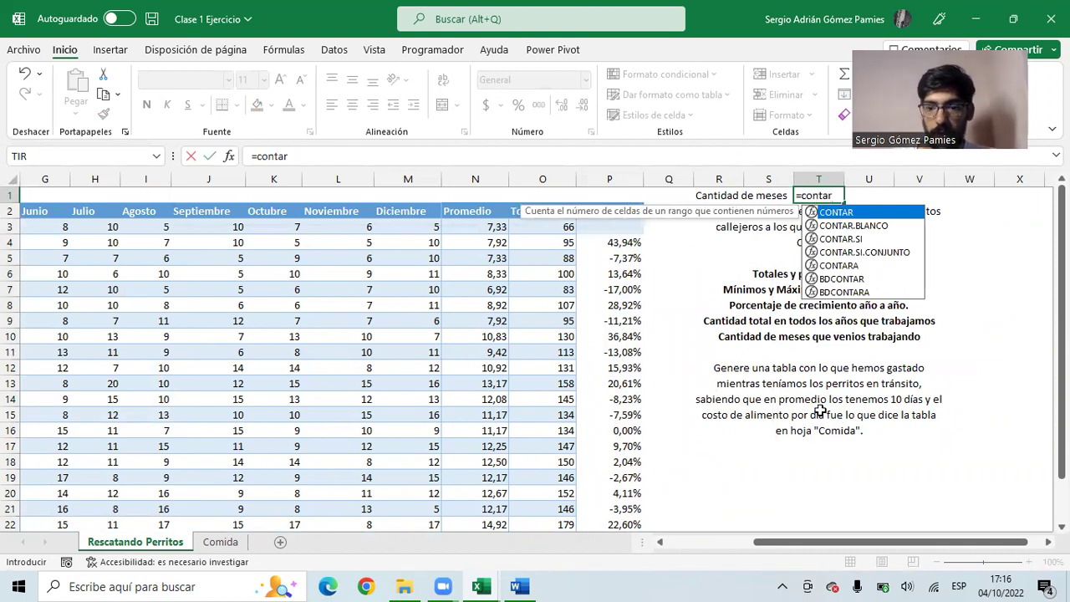
{"action": "key", "text": "Tab"}
{"action": "left_click_drag", "start_coordinate": [861, 541], "coordinate": [649, 542]}
{"action": "left_click_drag", "start_coordinate": [100, 227], "coordinate": [682, 544]}
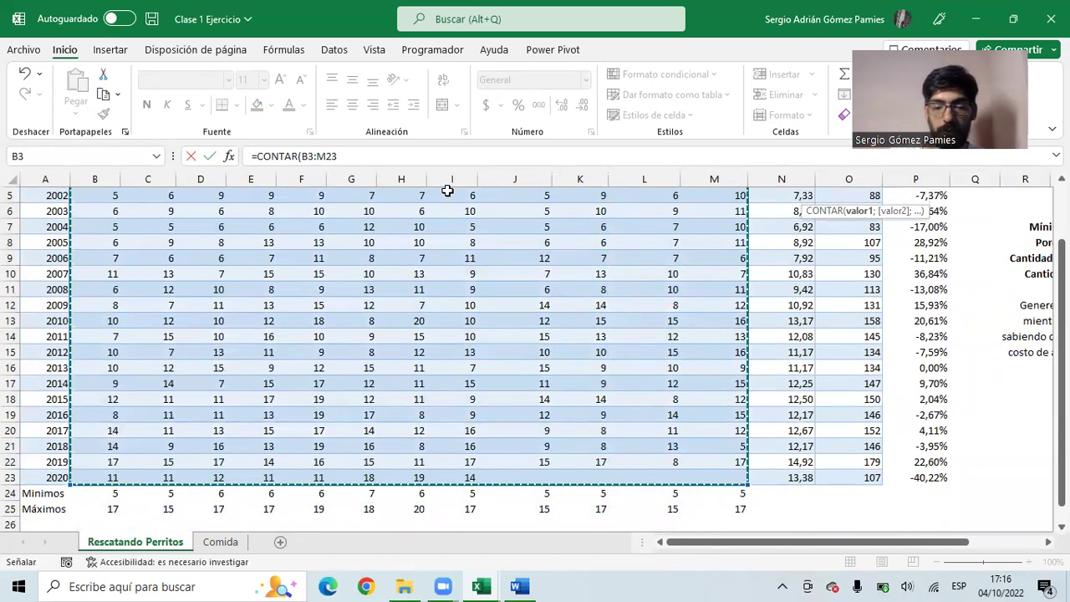
{"action": "key", "text": "Return"}
{"action": "left_click_drag", "start_coordinate": [875, 243], "coordinate": [931, 253]}
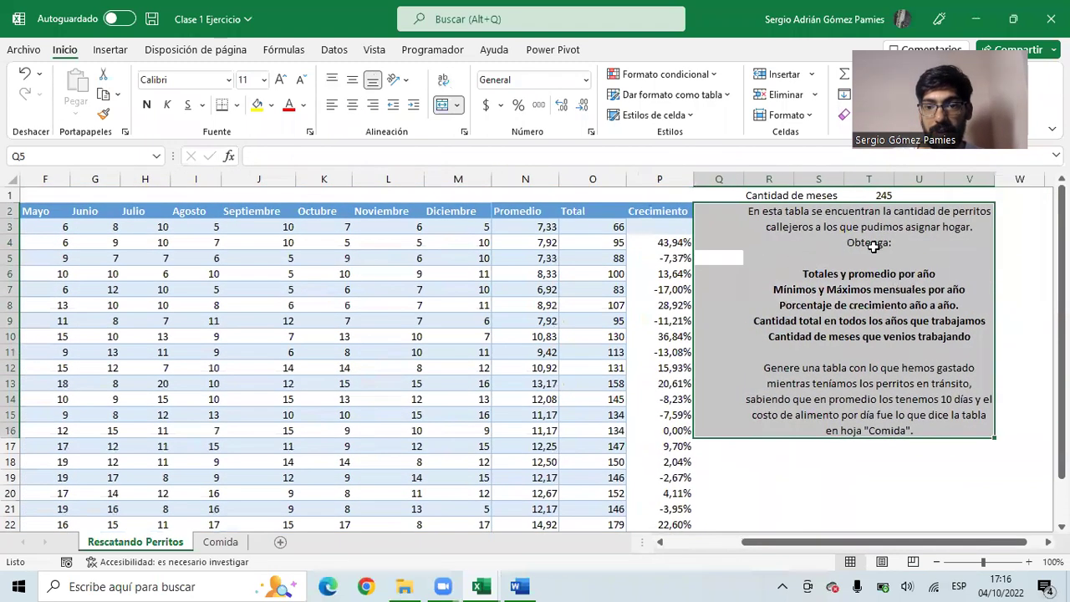
{"action": "left_click", "coordinate": [865, 195]}
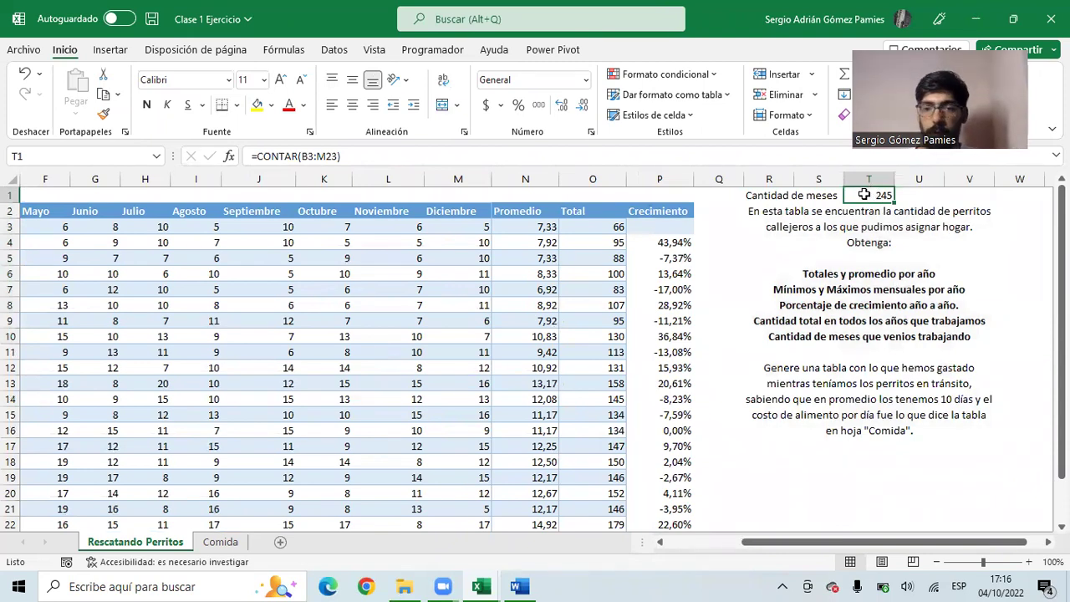
{"action": "left_click_drag", "start_coordinate": [778, 196], "coordinate": [879, 194]}
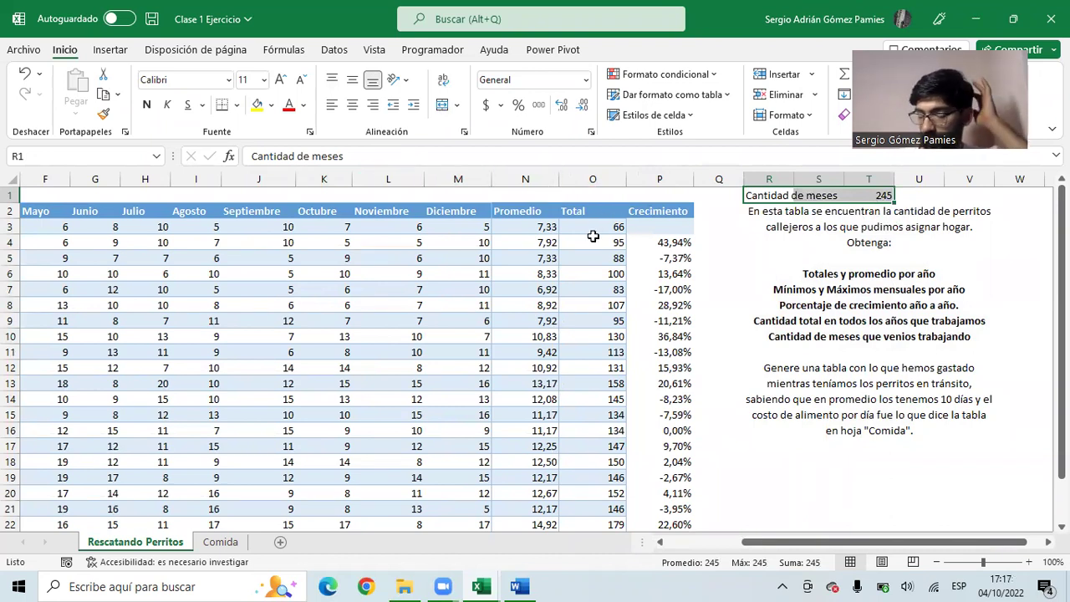
- Bring the March column back into view and inspect the empty cell D3
{"action": "left_click_drag", "start_coordinate": [246, 237], "coordinate": [72, 234]}
{"action": "left_click", "coordinate": [51, 228]}
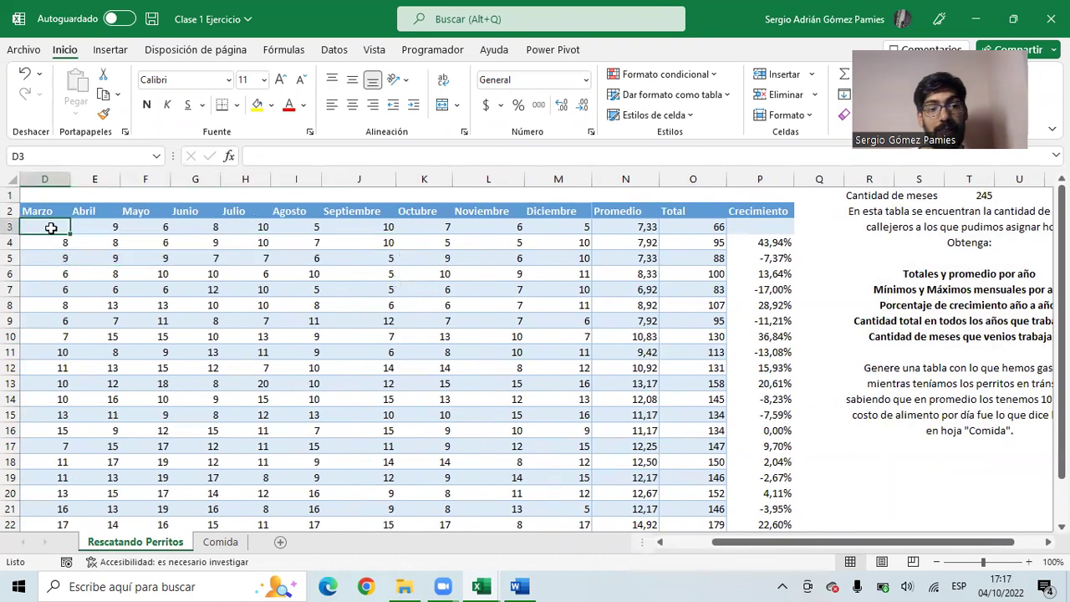
{"action": "scroll", "coordinate": [323, 301], "scroll_direction": "down", "scroll_amount": 5}
{"action": "scroll", "coordinate": [602, 378], "scroll_direction": "up", "scroll_amount": 5}
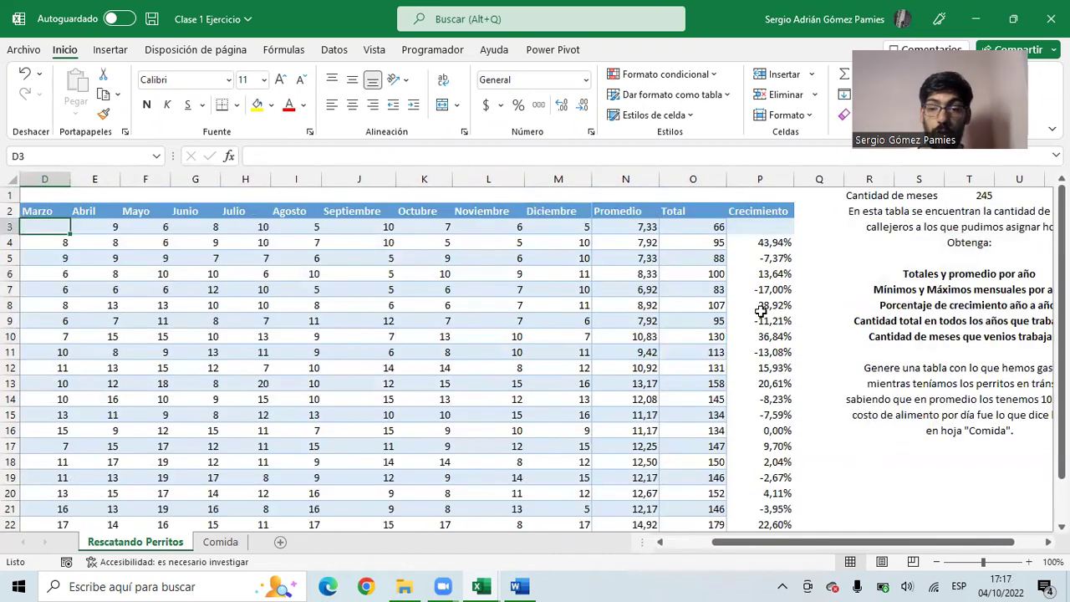
- Check the count formula in T1, then move to the Comida sheet
{"action": "left_click", "coordinate": [962, 194]}
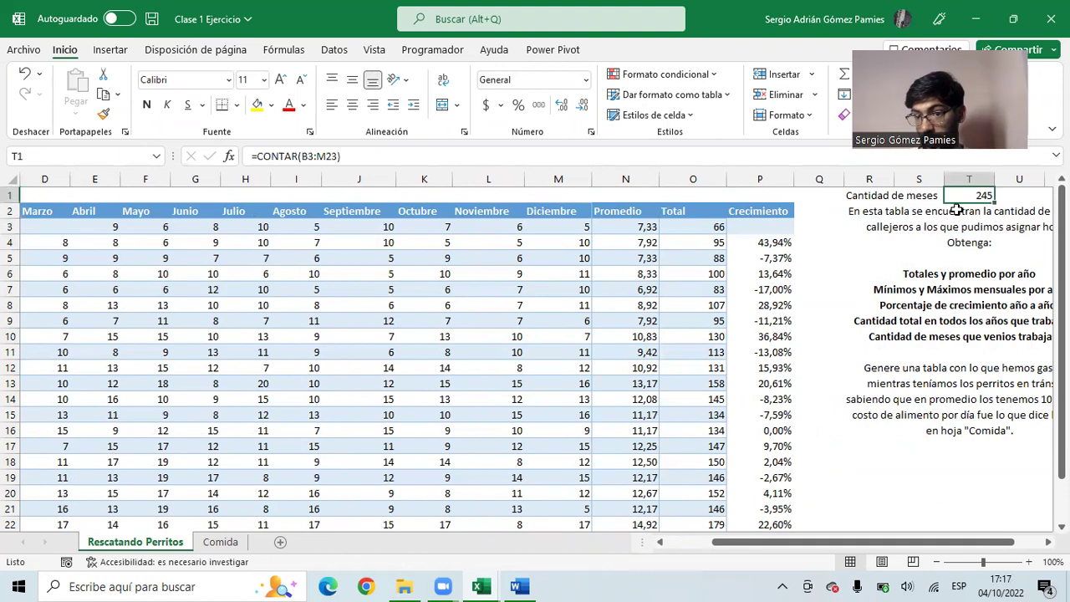
{"action": "left_click", "coordinate": [47, 226]}
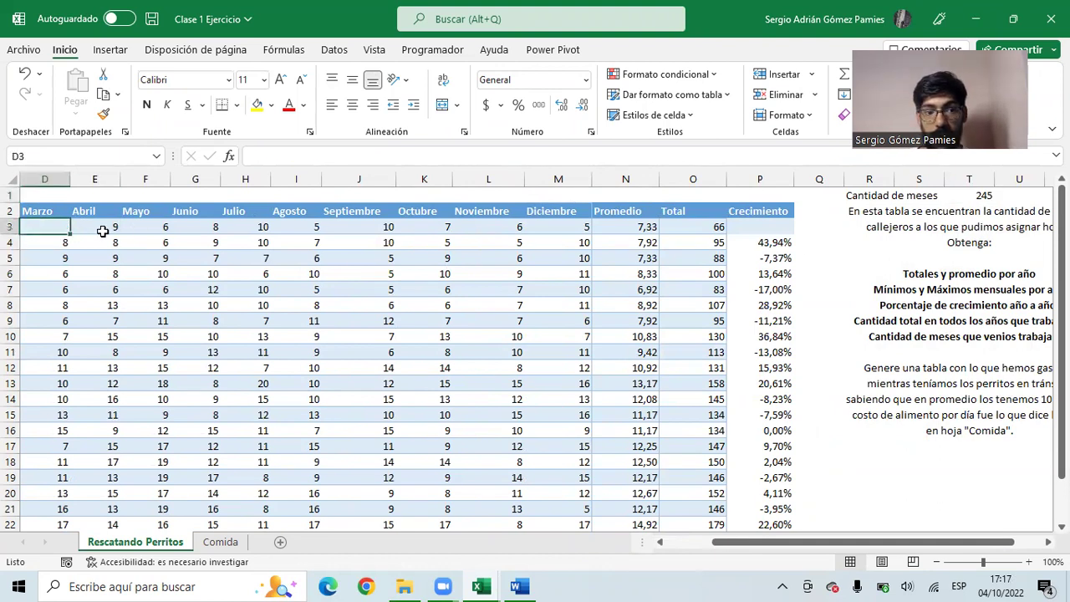
{"action": "left_click_drag", "start_coordinate": [584, 323], "coordinate": [873, 360]}
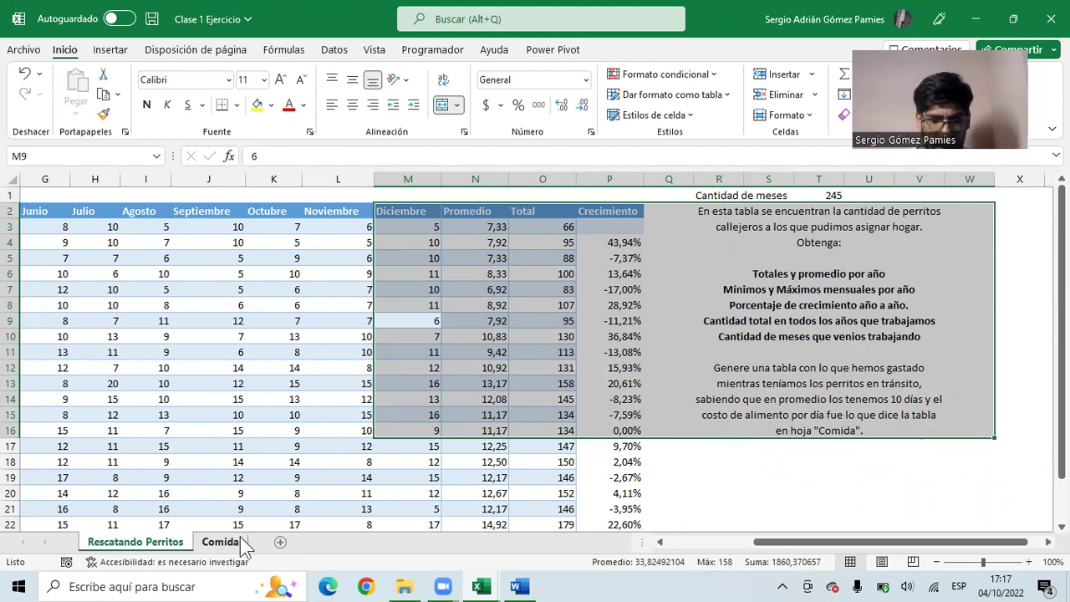
{"action": "left_click", "coordinate": [222, 542]}
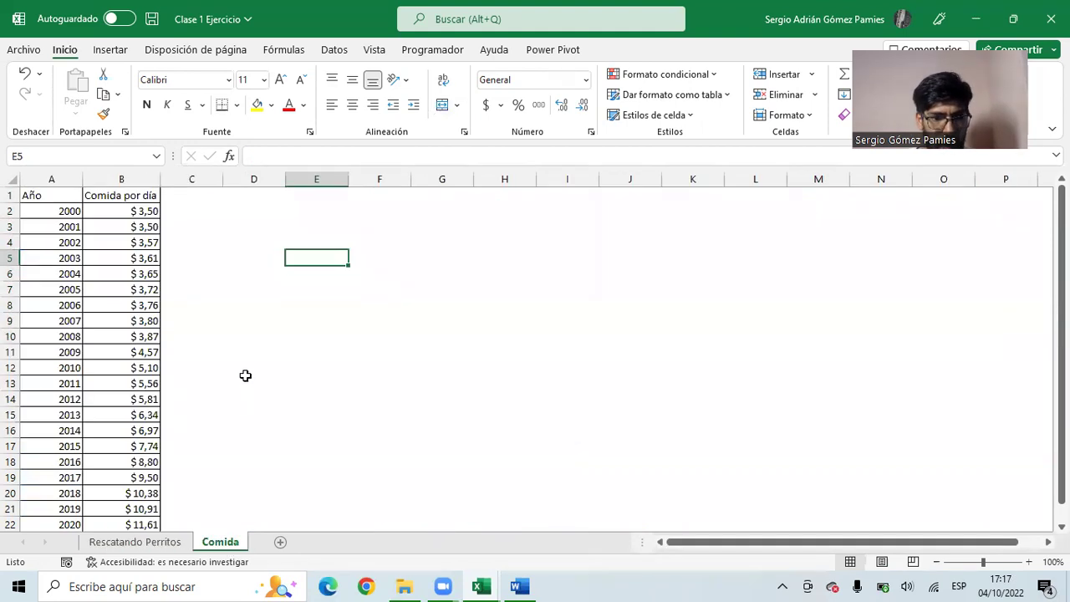
- Inspect the Comida sheet's years and daily food cost values
{"action": "left_click", "coordinate": [172, 199]}
{"action": "left_click", "coordinate": [53, 207]}
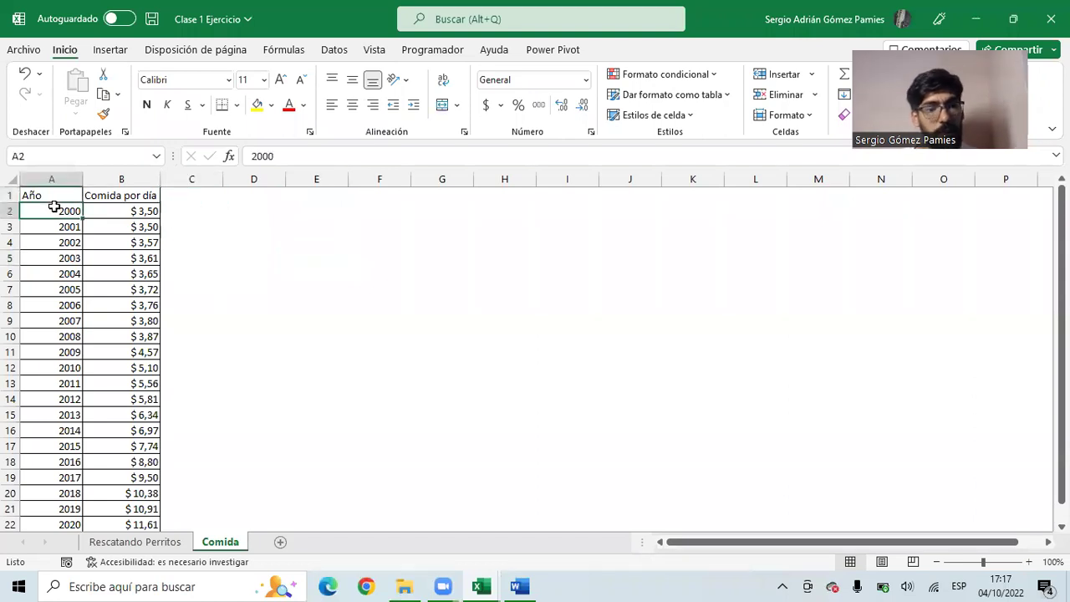
{"action": "left_click", "coordinate": [117, 198]}
{"action": "left_click", "coordinate": [55, 214]}
{"action": "left_click", "coordinate": [120, 211]}
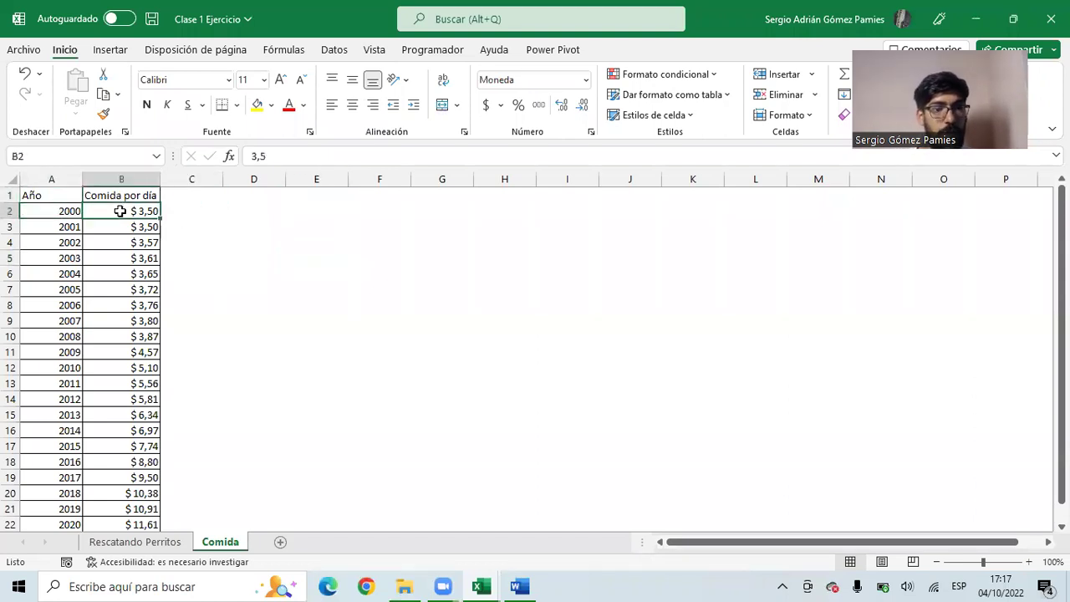
- Add the headers Perritos in C1 and Total Comida in D1
{"action": "left_click", "coordinate": [192, 201]}
{"action": "type", "text": "Perritos"}
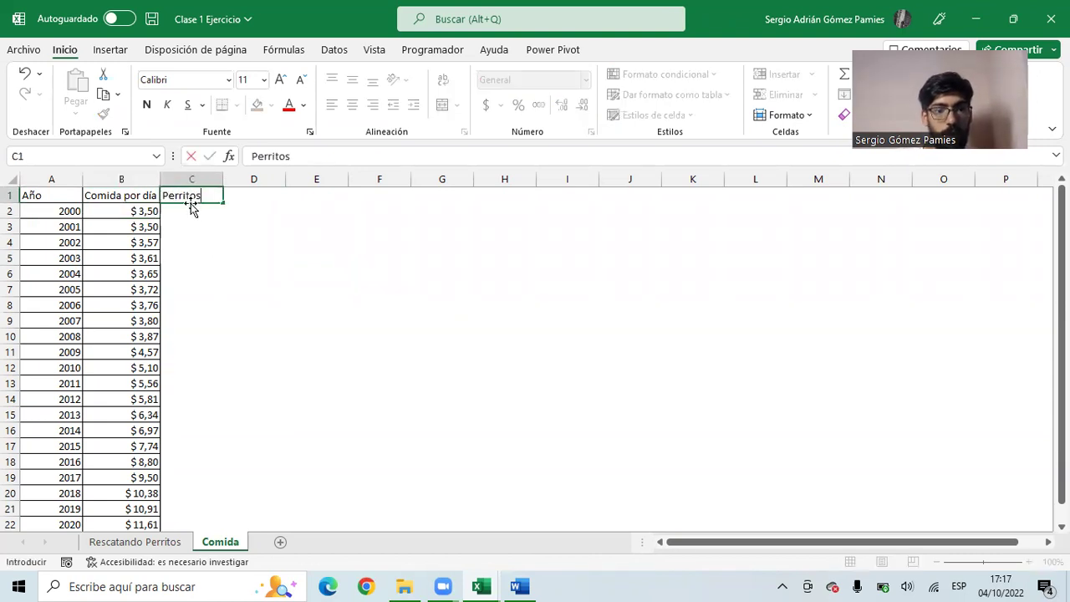
{"action": "key", "text": "Return"}
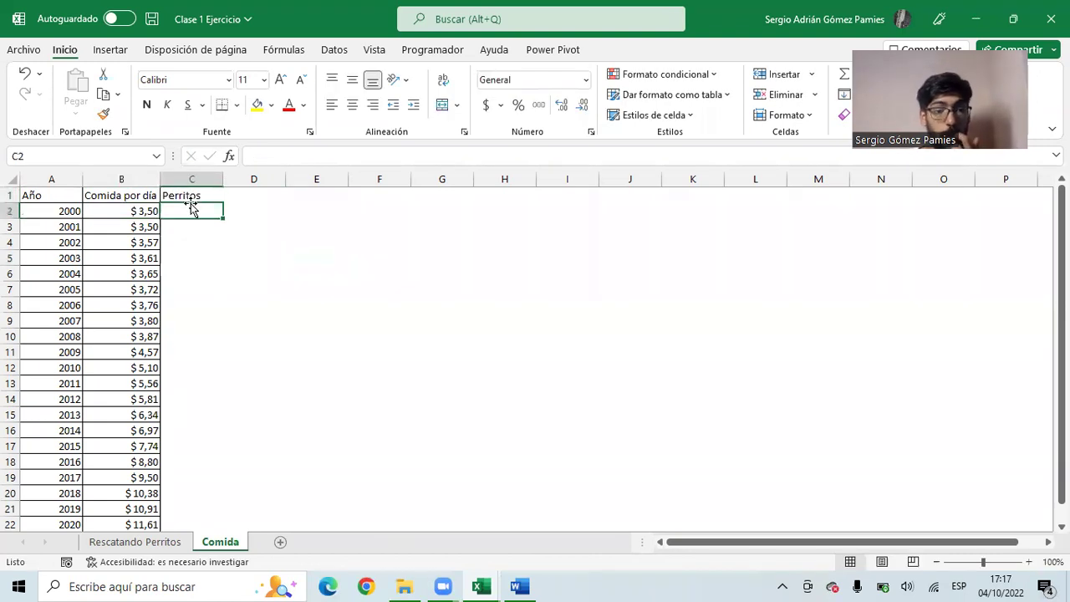
{"action": "left_click", "coordinate": [233, 195]}
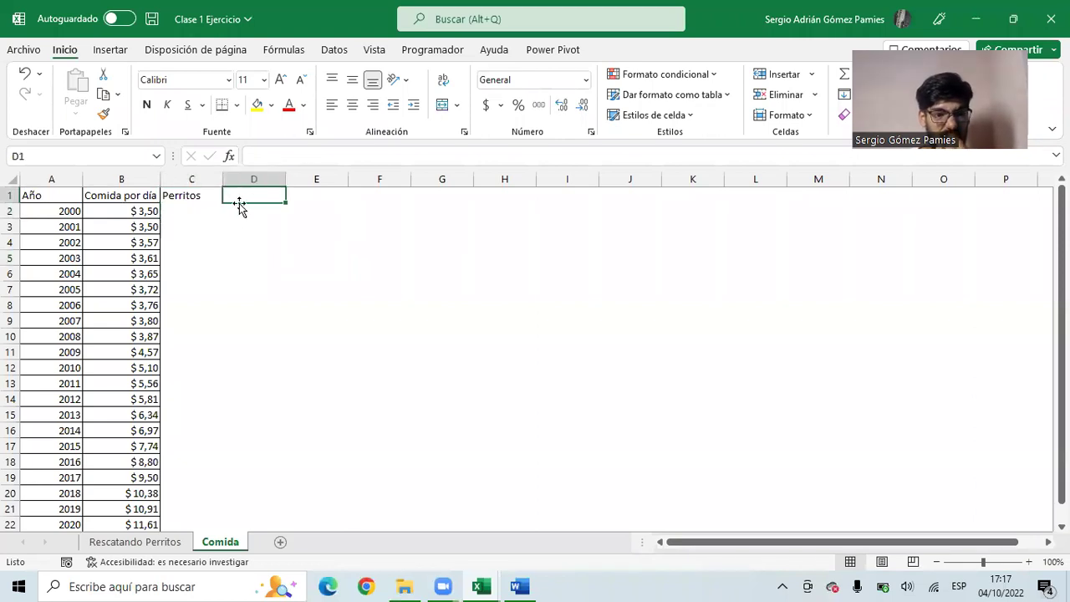
{"action": "type", "text": "Total Comida"}
{"action": "key", "text": "Return"}
- Enter ='Rescatando Perritos'!O3 in C2 and fill it down through 2020
{"action": "key", "text": "Left"}
{"action": "type", "text": "="}
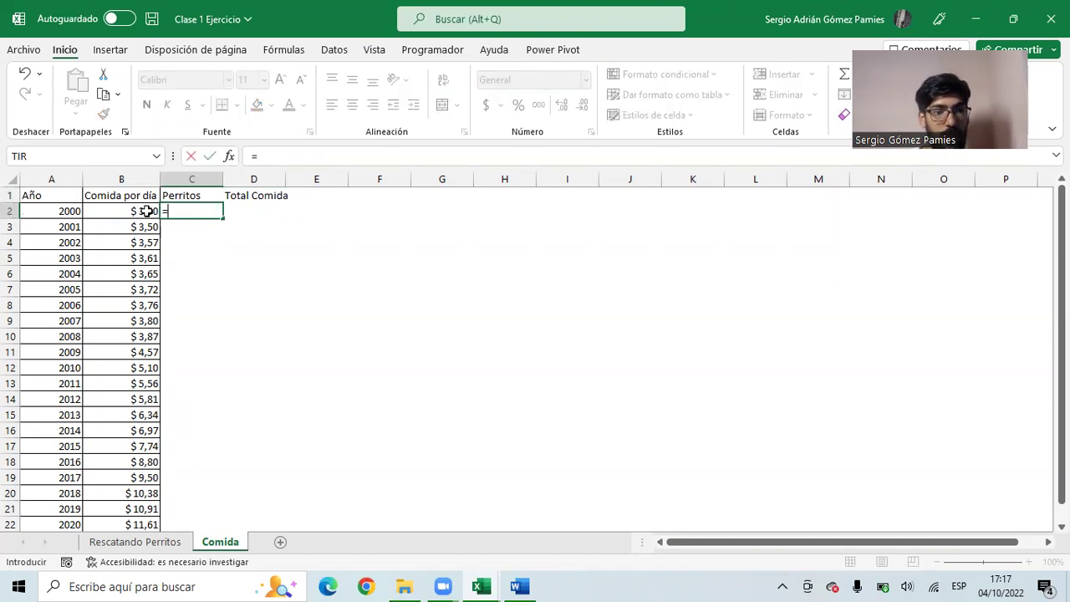
{"action": "left_click", "coordinate": [162, 542]}
{"action": "left_click", "coordinate": [539, 227]}
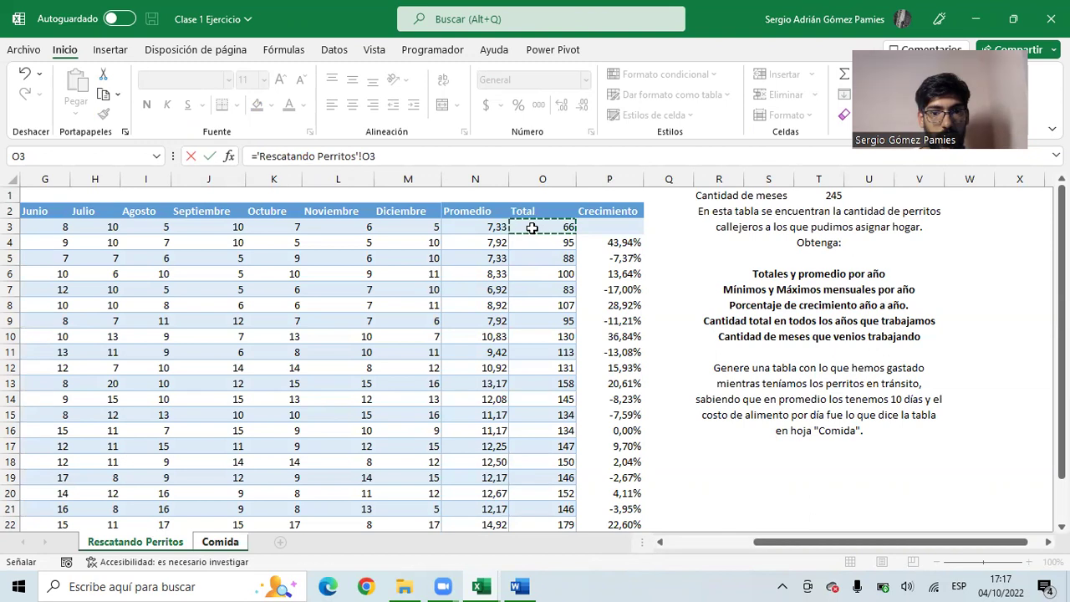
{"action": "key", "text": "Return"}
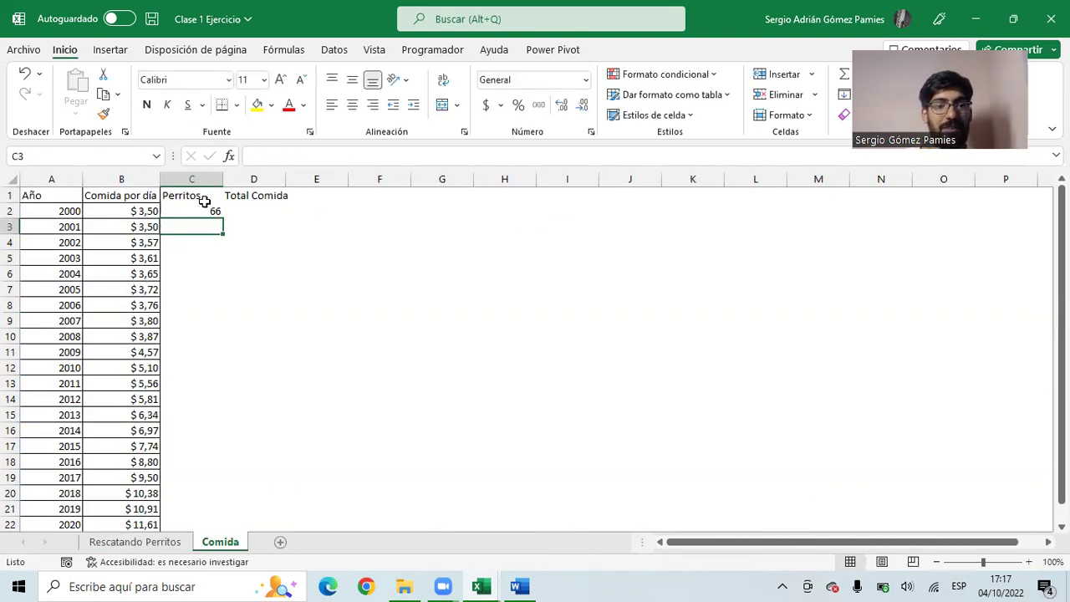
{"action": "left_click", "coordinate": [196, 211]}
{"action": "left_click_drag", "start_coordinate": [224, 218], "coordinate": [206, 427]}
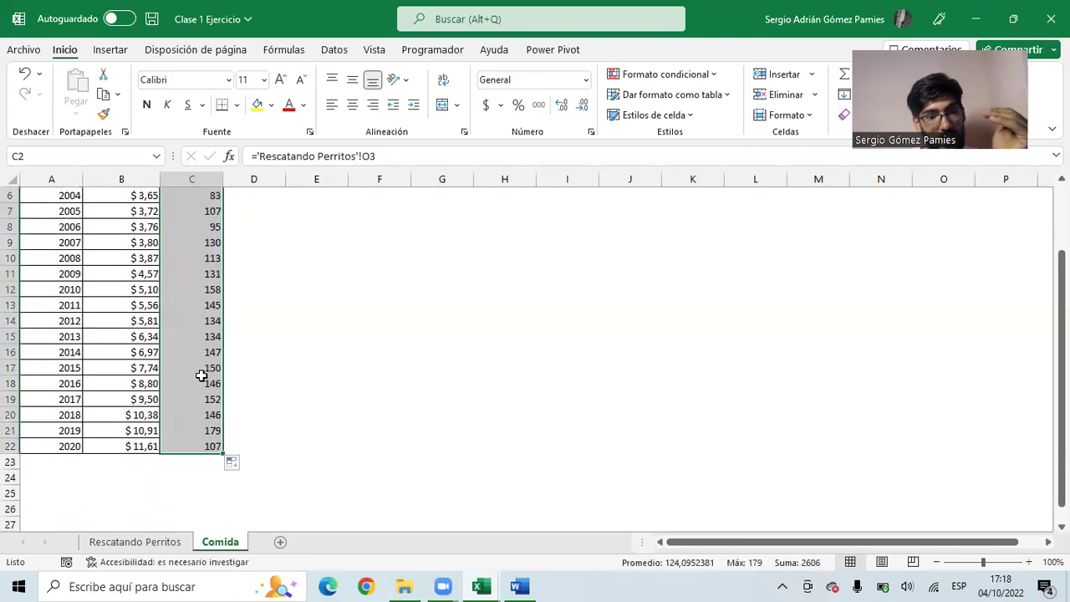
{"action": "scroll", "coordinate": [209, 351], "scroll_direction": "up", "scroll_amount": 2}
{"action": "left_click", "coordinate": [237, 270]}
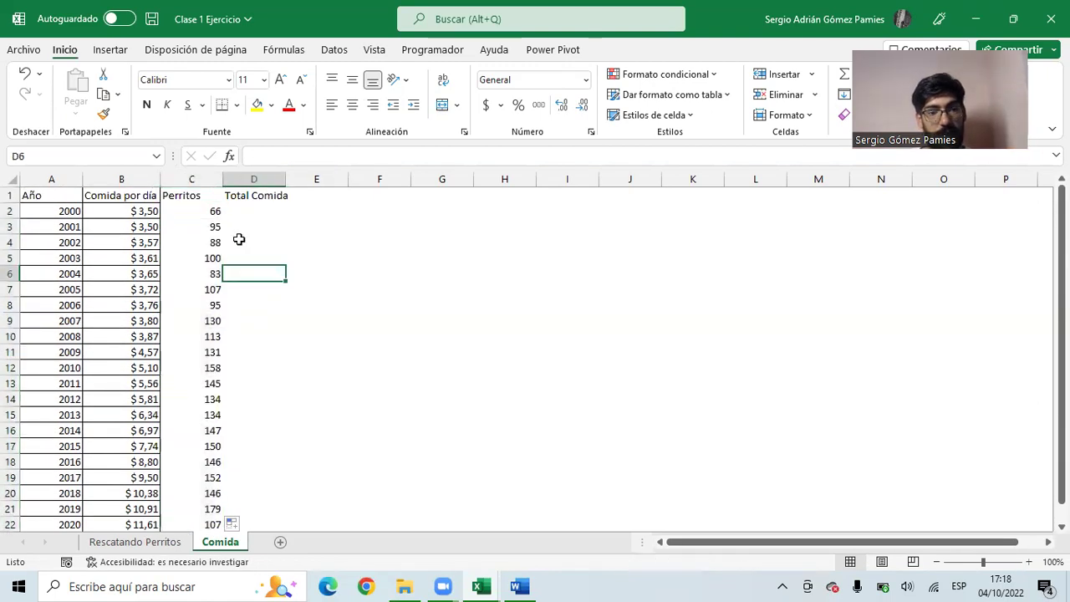
{"action": "left_click", "coordinate": [246, 211]}
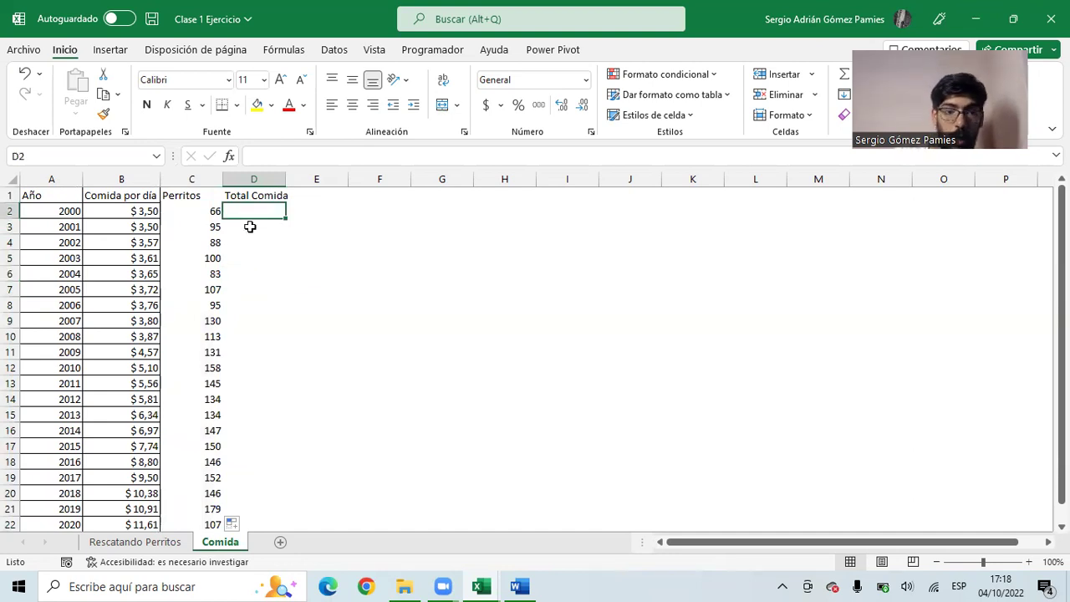
- Enter =C2*10*B2 in D2 and copy it down to row 22
{"action": "type", "text": "="}
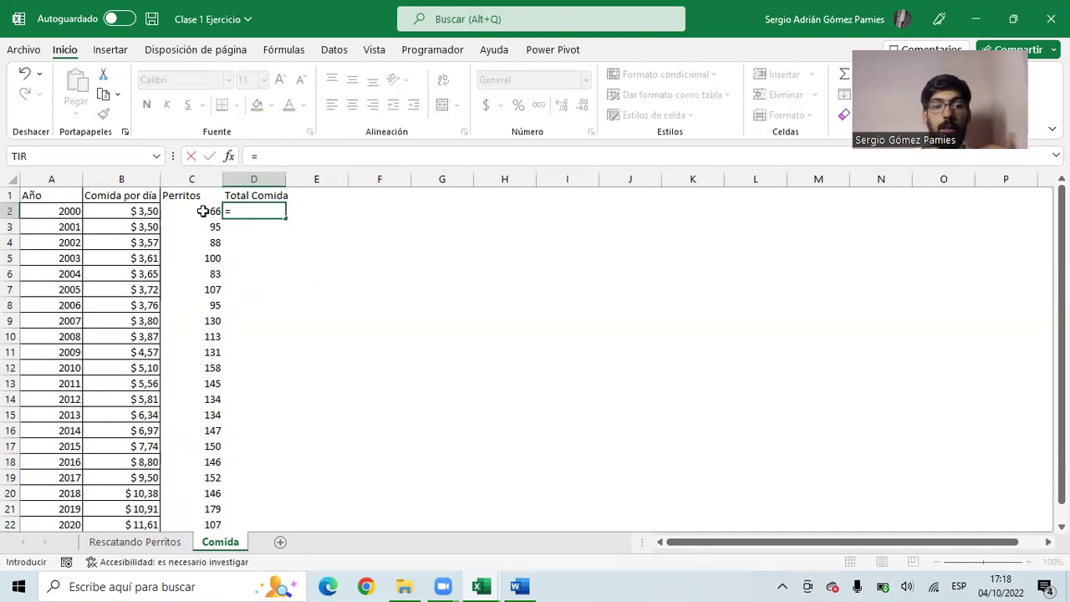
{"action": "left_click", "coordinate": [203, 212]}
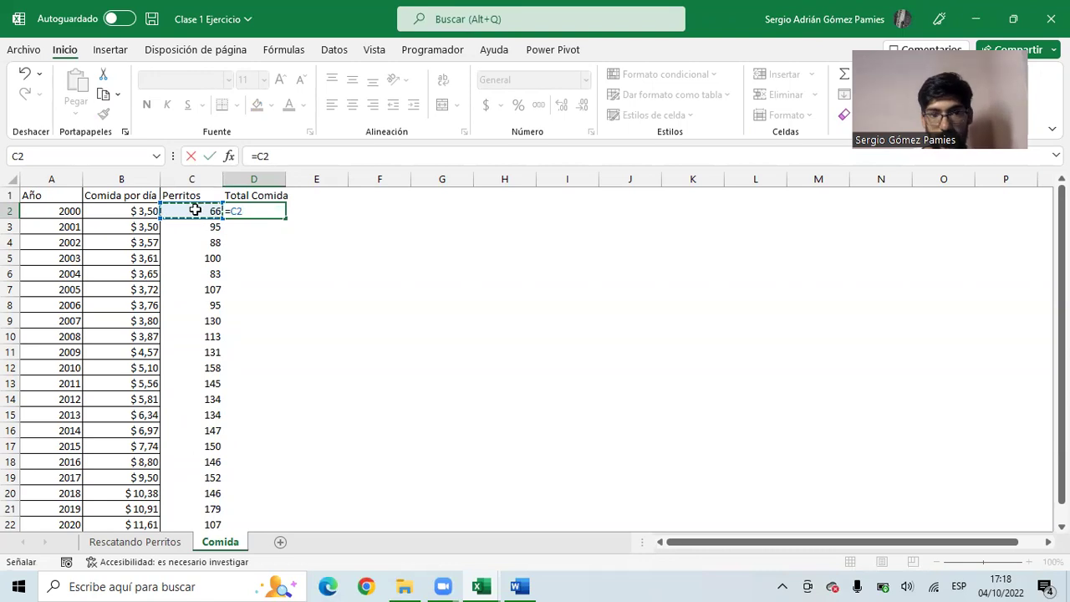
{"action": "type", "text": "*10"}
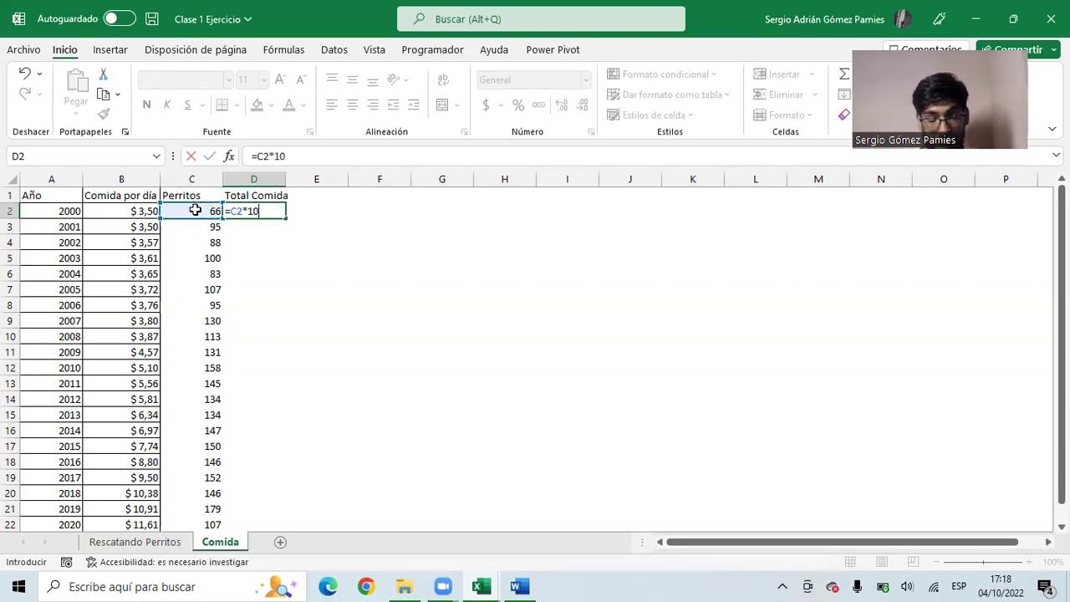
{"action": "type", "text": "*"}
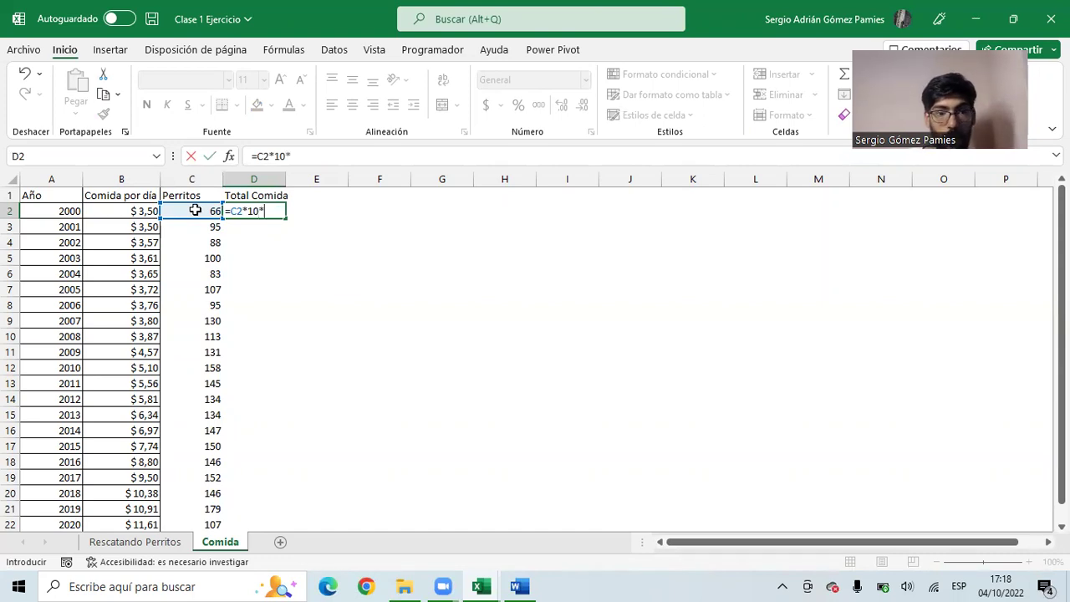
{"action": "left_click", "coordinate": [127, 211]}
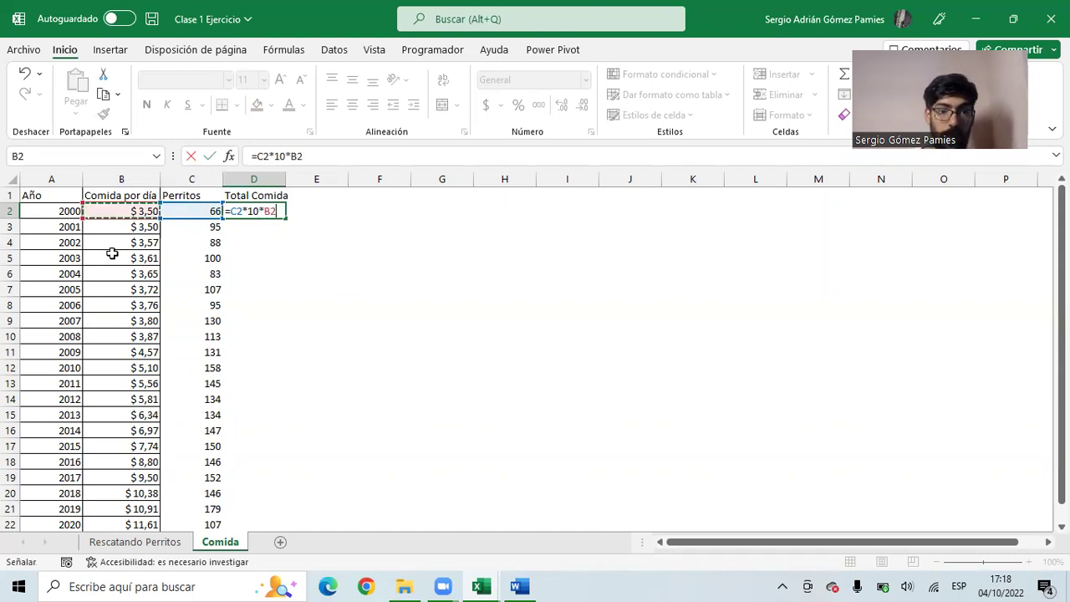
{"action": "key", "text": "Return"}
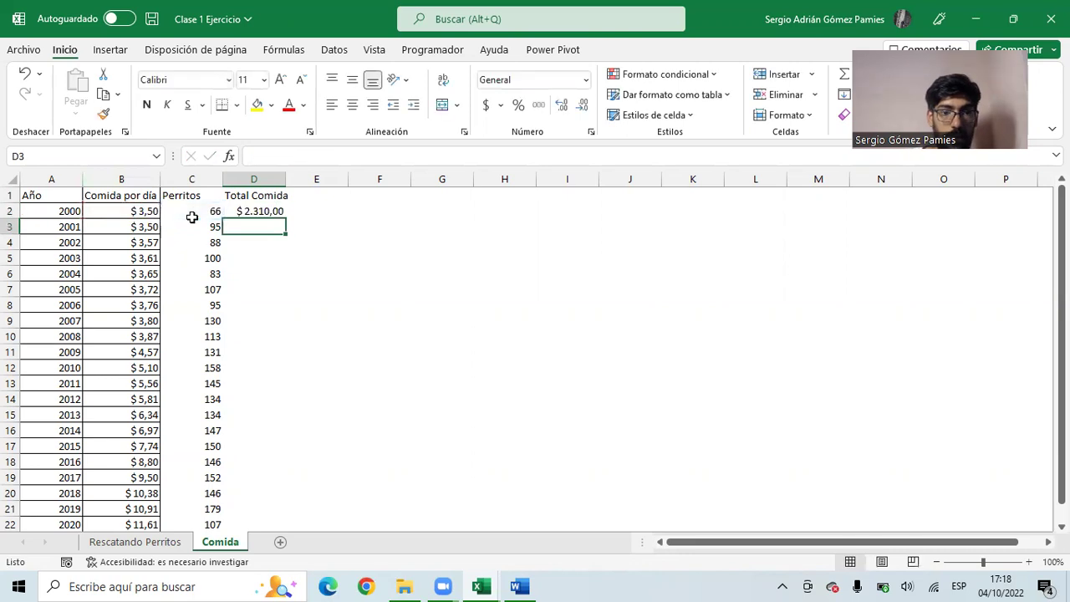
{"action": "left_click", "coordinate": [275, 213]}
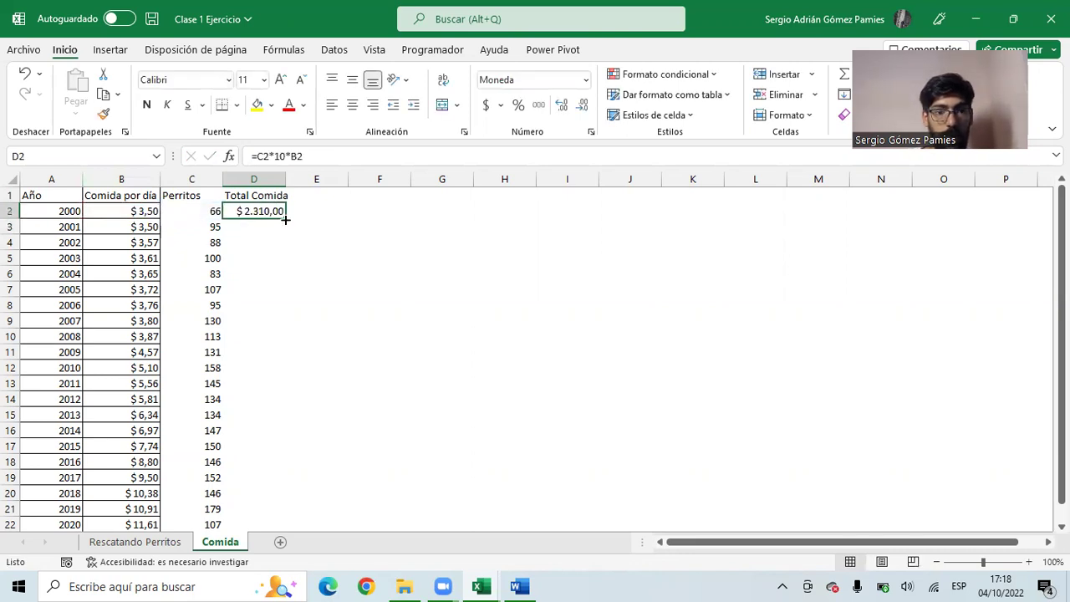
{"action": "double_click", "coordinate": [285, 219]}
{"action": "scroll", "coordinate": [272, 251], "scroll_direction": "down", "scroll_amount": 5}
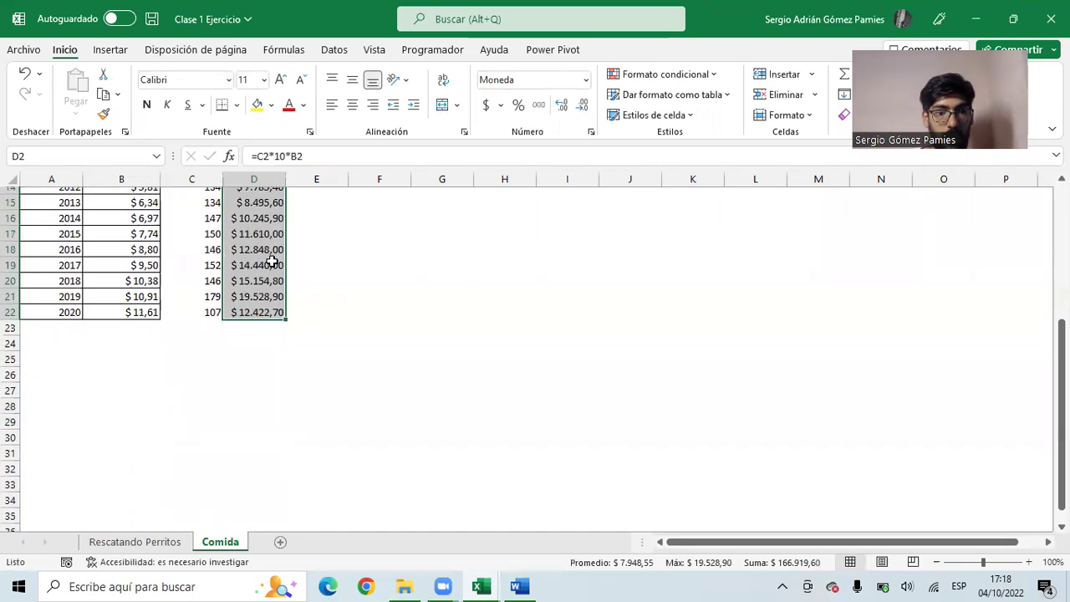
{"action": "left_click", "coordinate": [261, 322]}
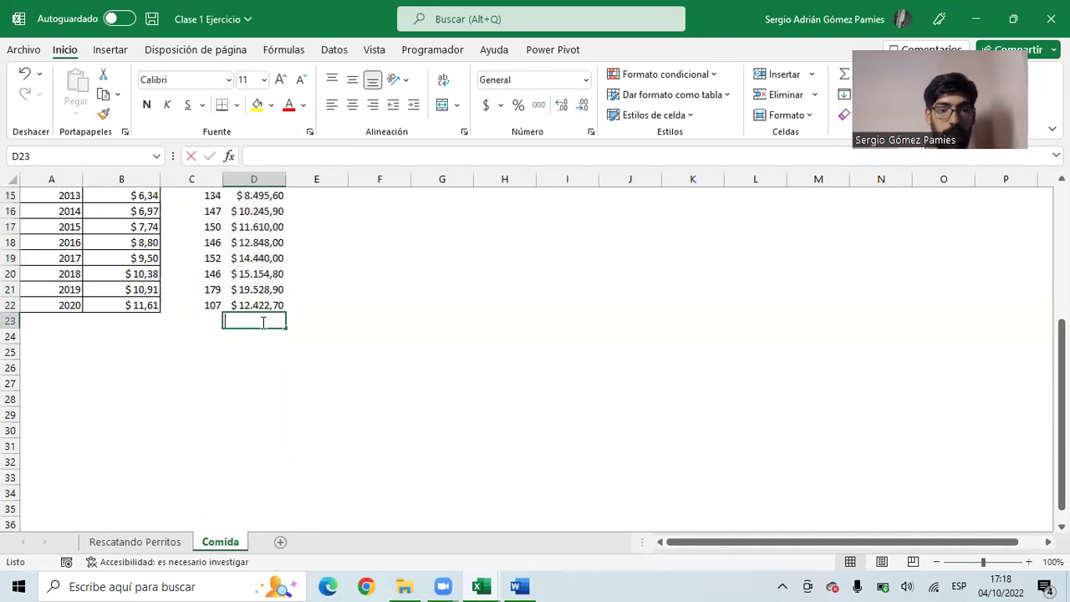
- Enter =SUMA(D2:D22) in D23 for a $ 166.919,60 total
{"action": "type", "text": "=SUMA("}
{"action": "left_click_drag", "start_coordinate": [261, 314], "coordinate": [259, 215]}
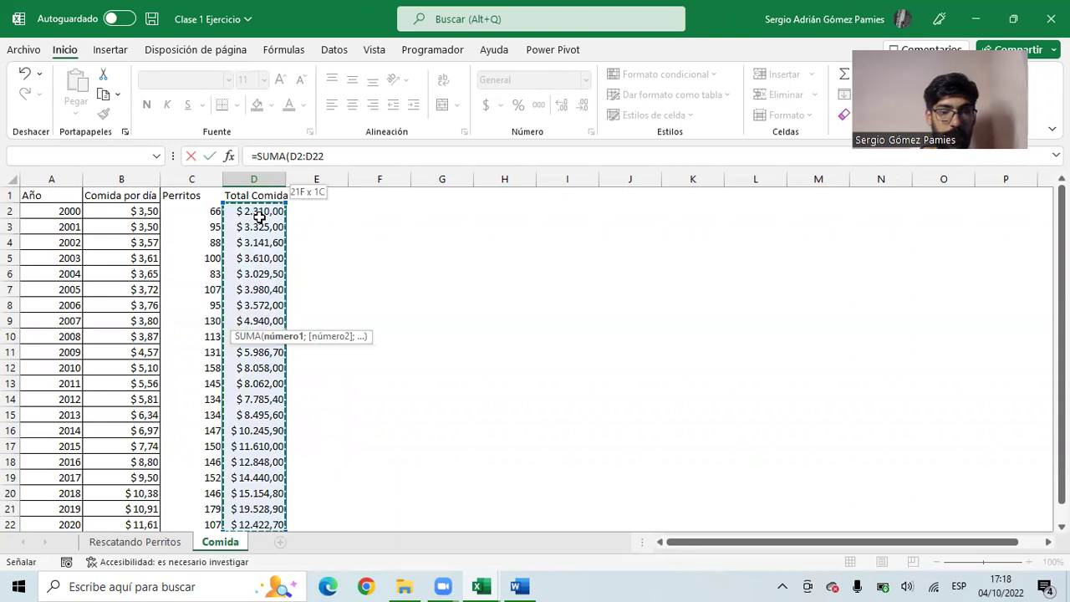
{"action": "key", "text": "Return"}
{"action": "scroll", "coordinate": [259, 351], "scroll_direction": "down", "scroll_amount": 2}
{"action": "scroll", "coordinate": [261, 373], "scroll_direction": "up", "scroll_amount": 3}
- Apply Todos los bordes to the Perritos and Total Comida columns C1:D22
{"action": "left_click_drag", "start_coordinate": [260, 494], "coordinate": [216, 168]}
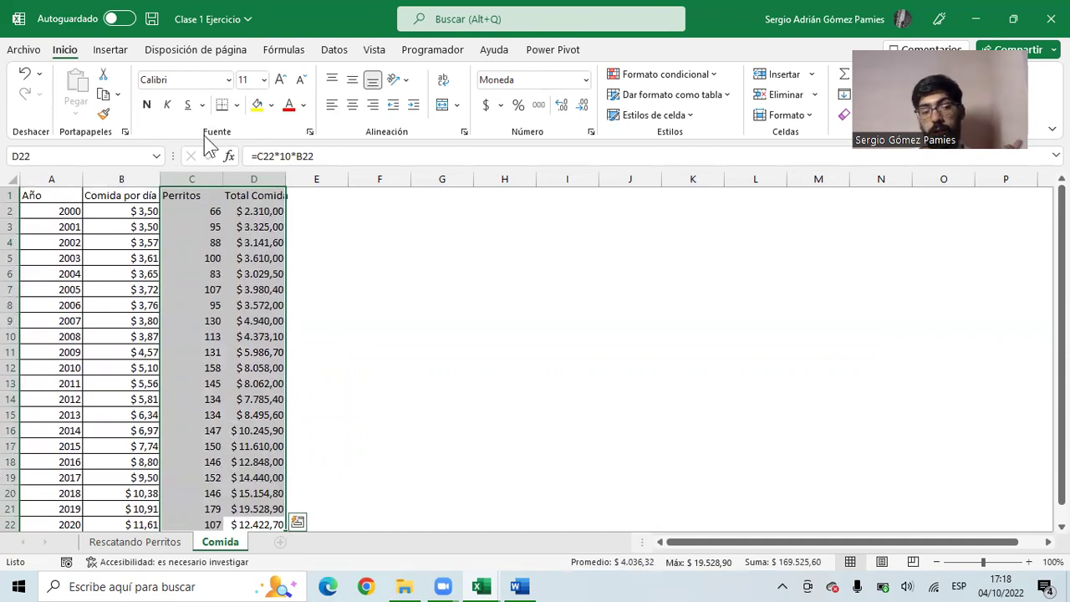
{"action": "left_click", "coordinate": [237, 105]}
{"action": "left_click", "coordinate": [259, 261]}
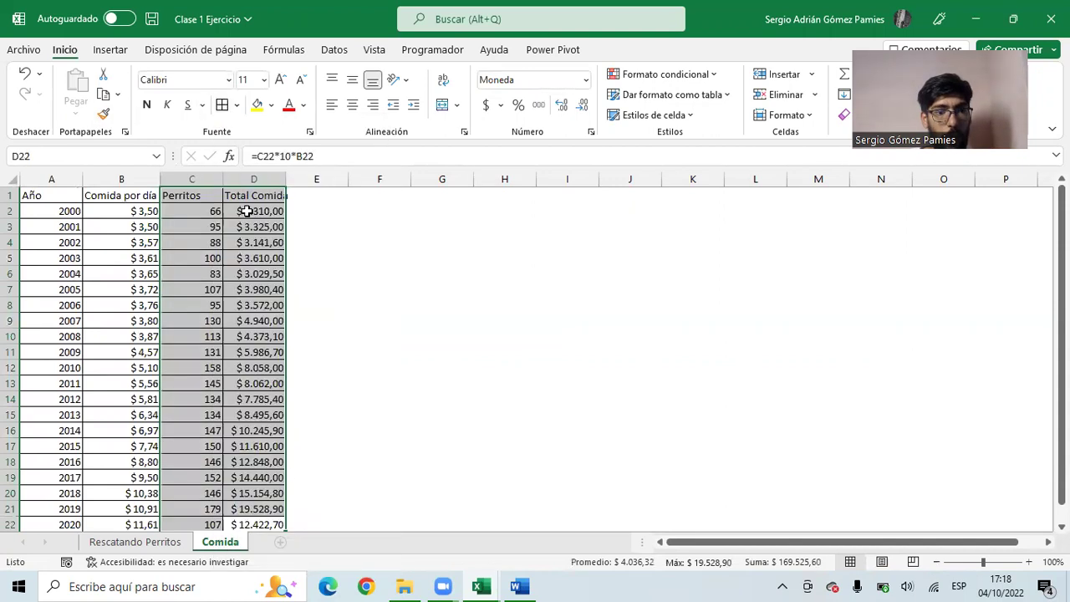
{"action": "left_click", "coordinate": [255, 211]}
{"action": "left_click_drag", "start_coordinate": [64, 214], "coordinate": [270, 211]}
{"action": "scroll", "coordinate": [266, 251], "scroll_direction": "down", "scroll_amount": 5}
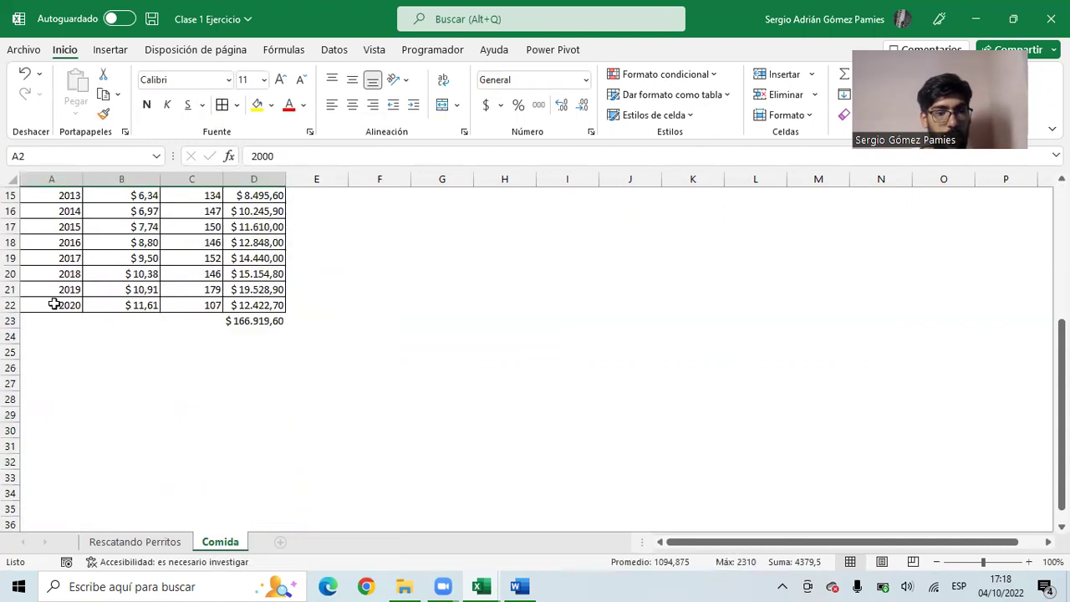
{"action": "left_click_drag", "start_coordinate": [52, 304], "coordinate": [257, 302]}
{"action": "left_click", "coordinate": [258, 331]}
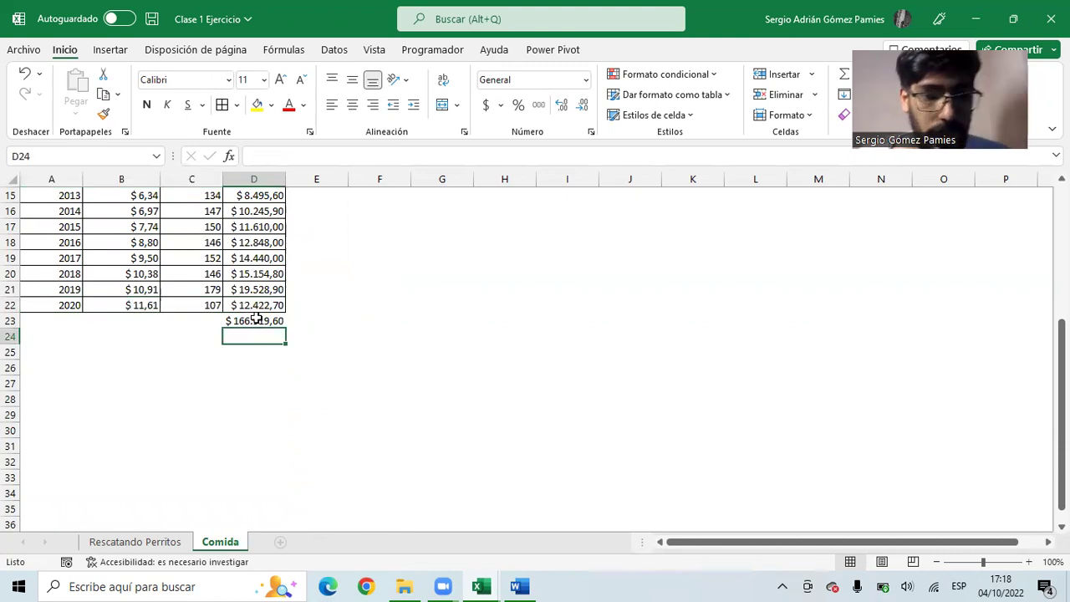
{"action": "left_click", "coordinate": [257, 319]}
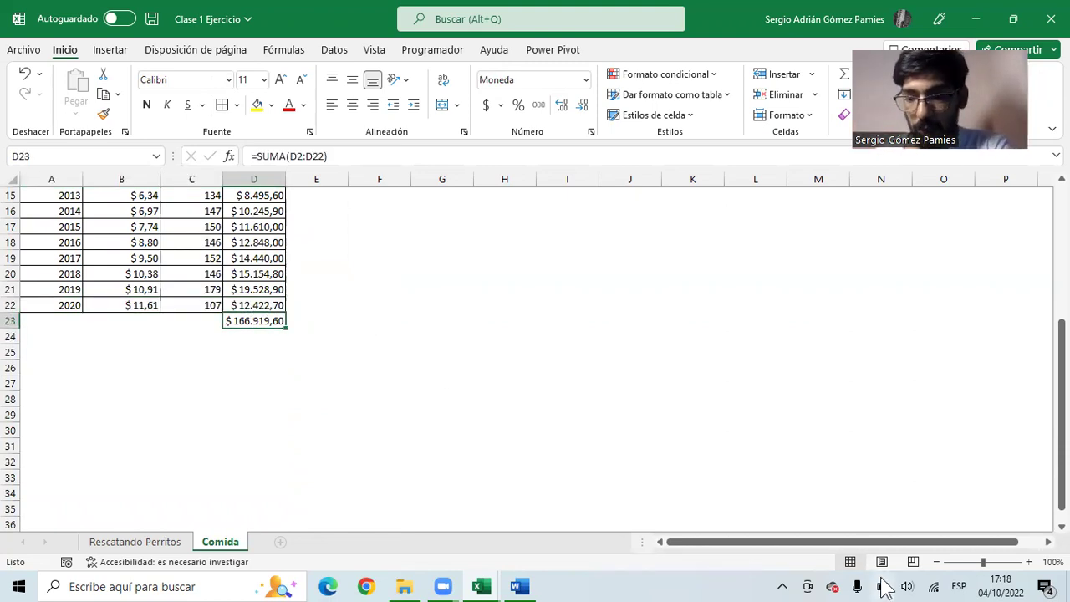
{"action": "left_click", "coordinate": [507, 383]}
{"action": "scroll", "coordinate": [342, 393], "scroll_direction": "up", "scroll_amount": 1}
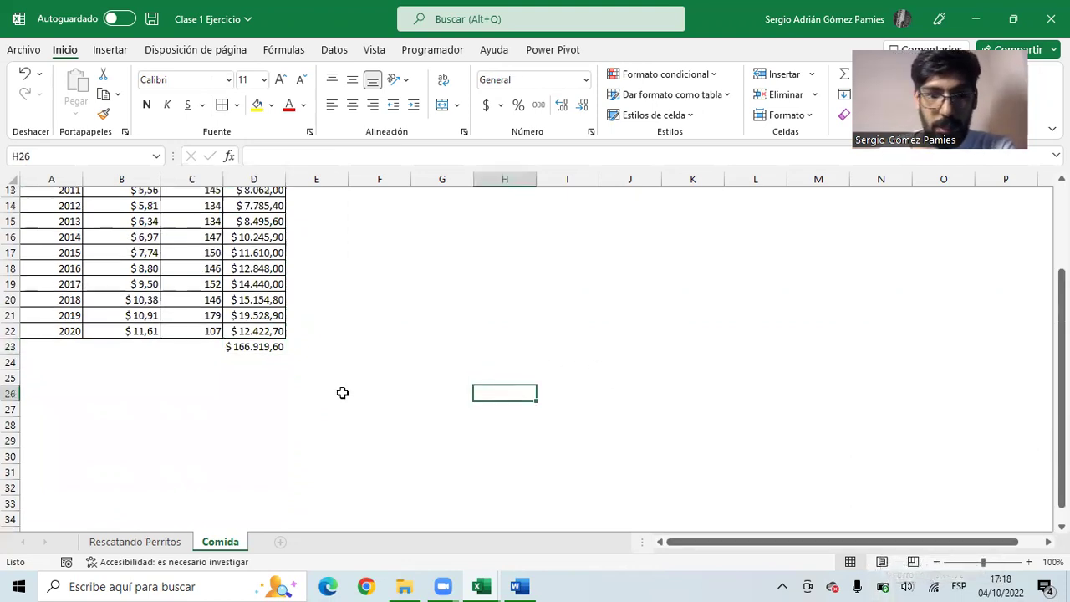
{"action": "scroll", "coordinate": [342, 393], "scroll_direction": "up", "scroll_amount": 4}
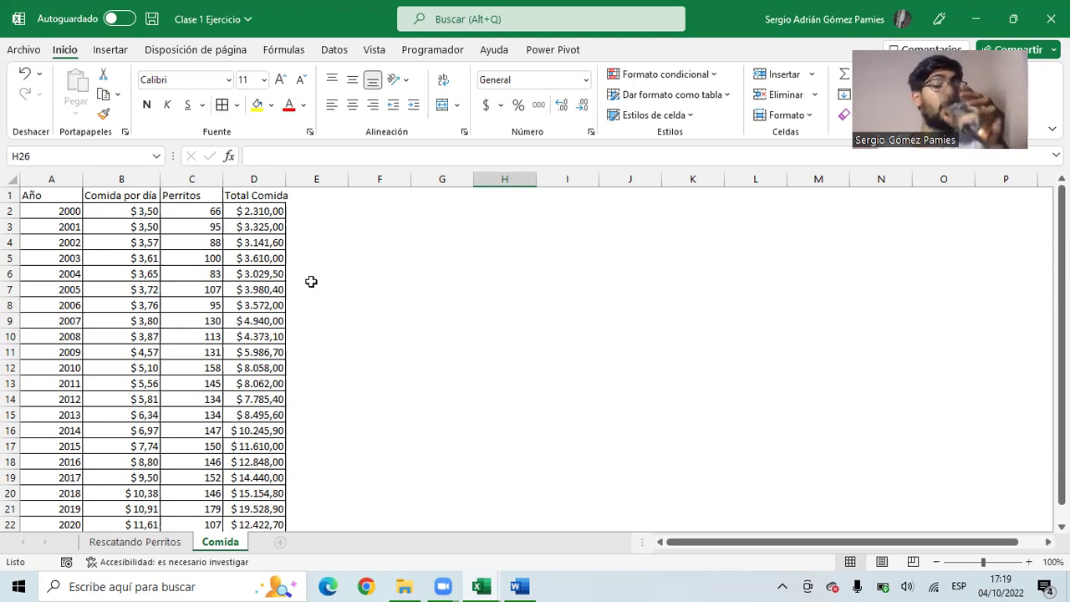
{"action": "left_click", "coordinate": [500, 195]}
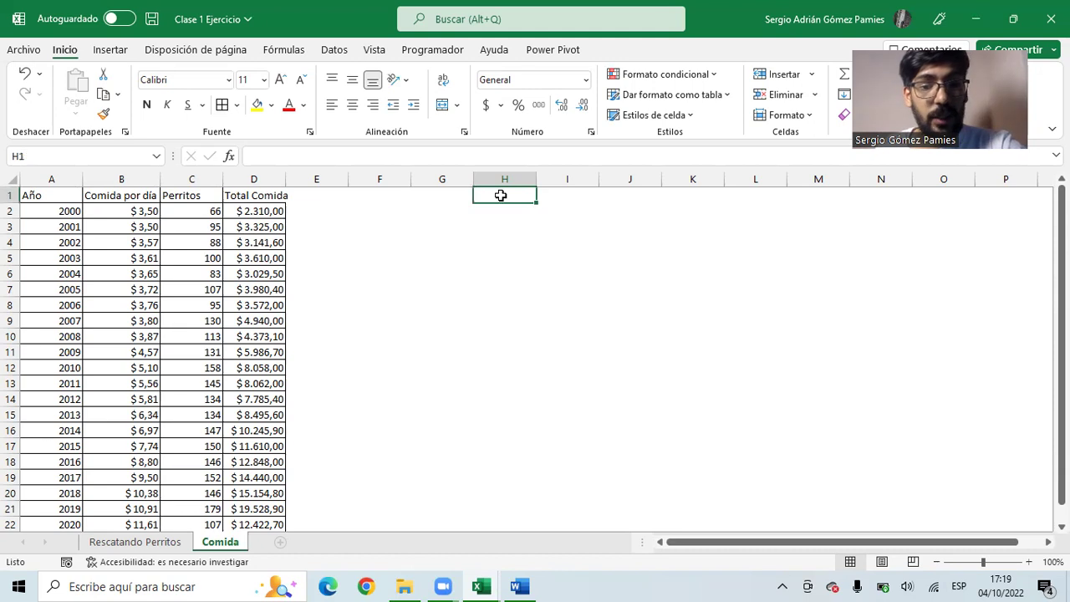
{"action": "type", "text": "Dieas pr"}
{"action": "key", "text": "BackSpace"}
{"action": "key", "text": "BackSpace"}
{"action": "key", "text": "BackSpace"}
{"action": "key", "text": "BackSpace"}
{"action": "key", "text": "BackSpace"}
{"action": "key", "text": "BackSpace"}
{"action": "type", "text": "ias promedio"}
{"action": "key", "text": "Tab"}
{"action": "type", "text": "10"}
{"action": "left_click", "coordinate": [540, 179]}
{"action": "double_click", "coordinate": [536, 179]}
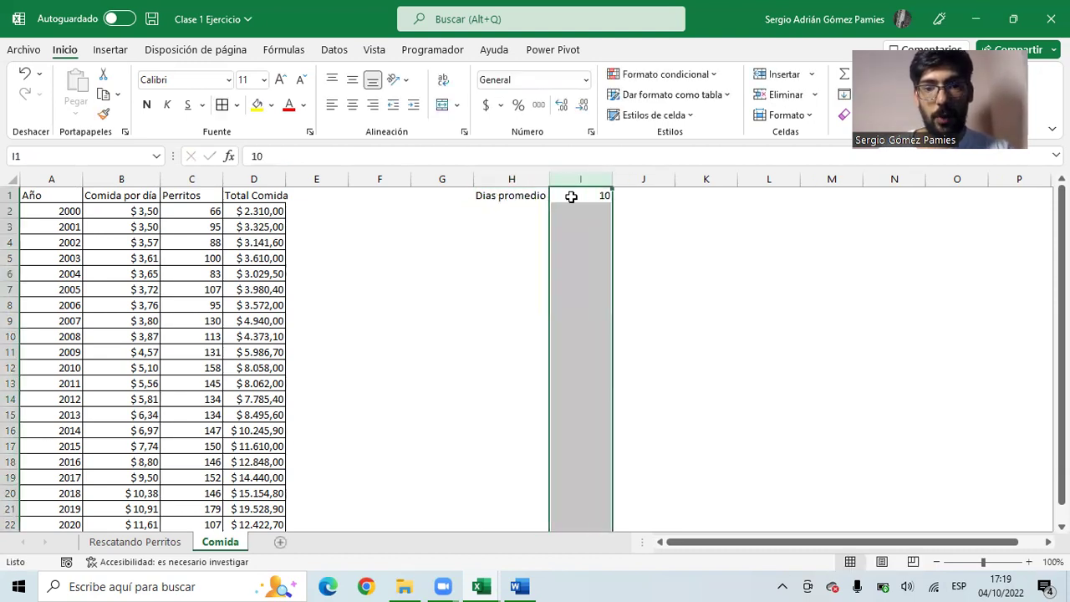
{"action": "left_click", "coordinate": [226, 211]}
{"action": "left_click", "coordinate": [284, 156]}
{"action": "left_click_drag", "start_coordinate": [285, 157], "coordinate": [279, 156]}
{"action": "key", "text": "Escape"}
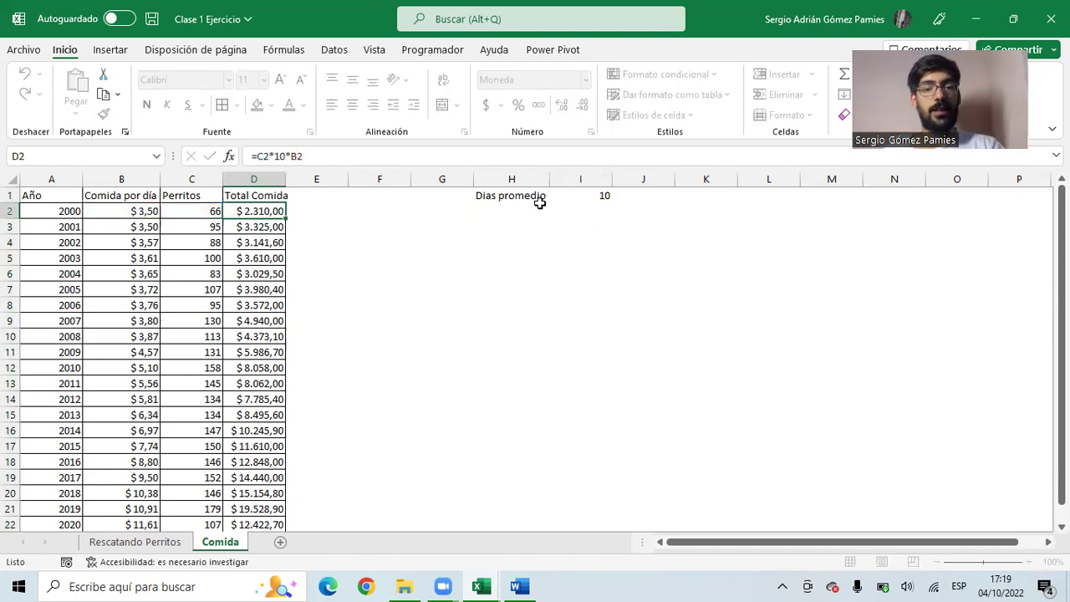
{"action": "left_click_drag", "start_coordinate": [521, 196], "coordinate": [625, 194]}
- Delete the Dias promedio label and value, then bring up the Clase 2 workbook
{"action": "key", "text": "Delete"}
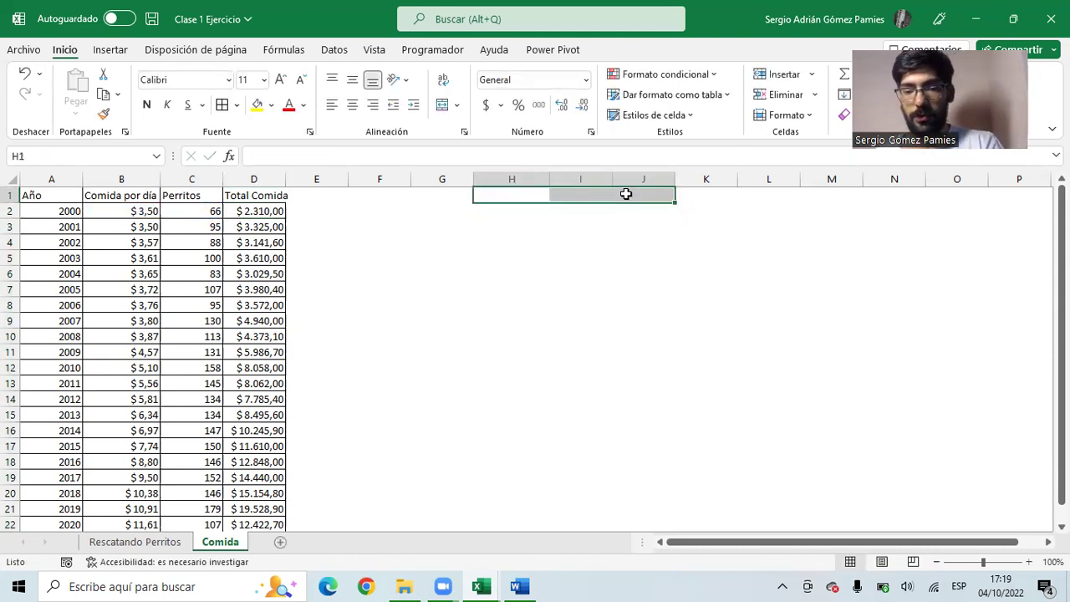
{"action": "left_click", "coordinate": [481, 587]}
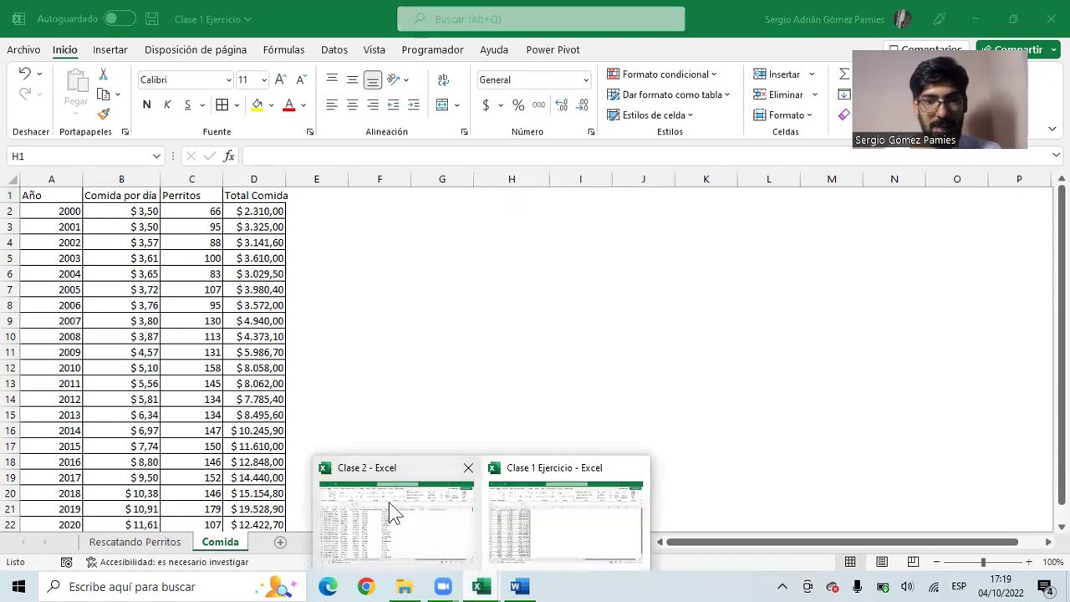
{"action": "left_click", "coordinate": [391, 511]}
{"action": "left_click", "coordinate": [305, 332]}
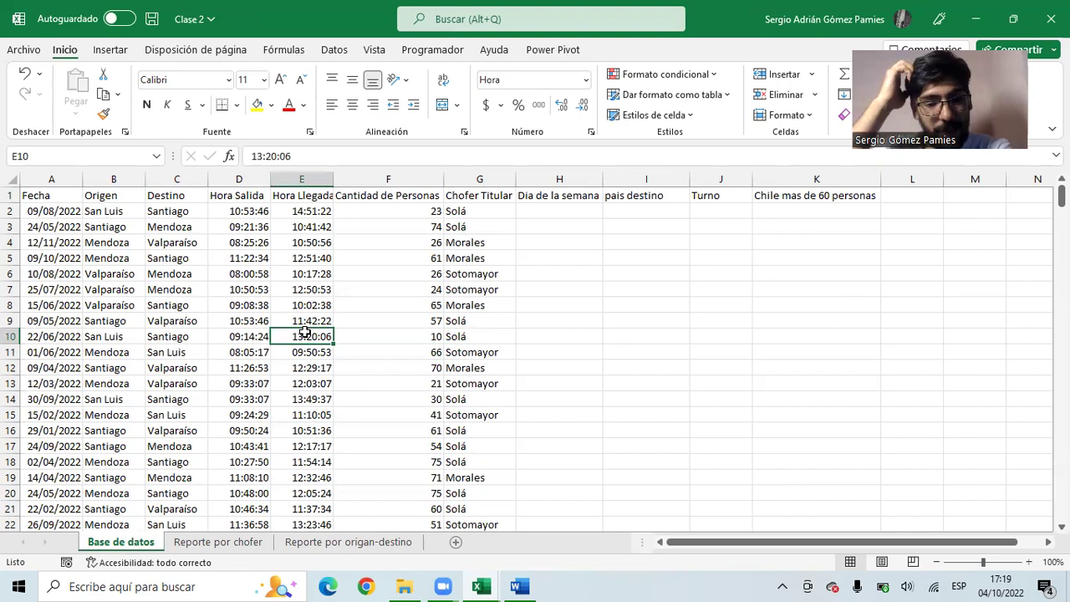
- Switch to the Programa document in Word and select the Clase 2 description
{"action": "left_click", "coordinate": [519, 587]}
{"action": "scroll", "coordinate": [497, 343], "scroll_direction": "down", "scroll_amount": 2}
{"action": "left_click_drag", "start_coordinate": [591, 309], "coordinate": [321, 297]}
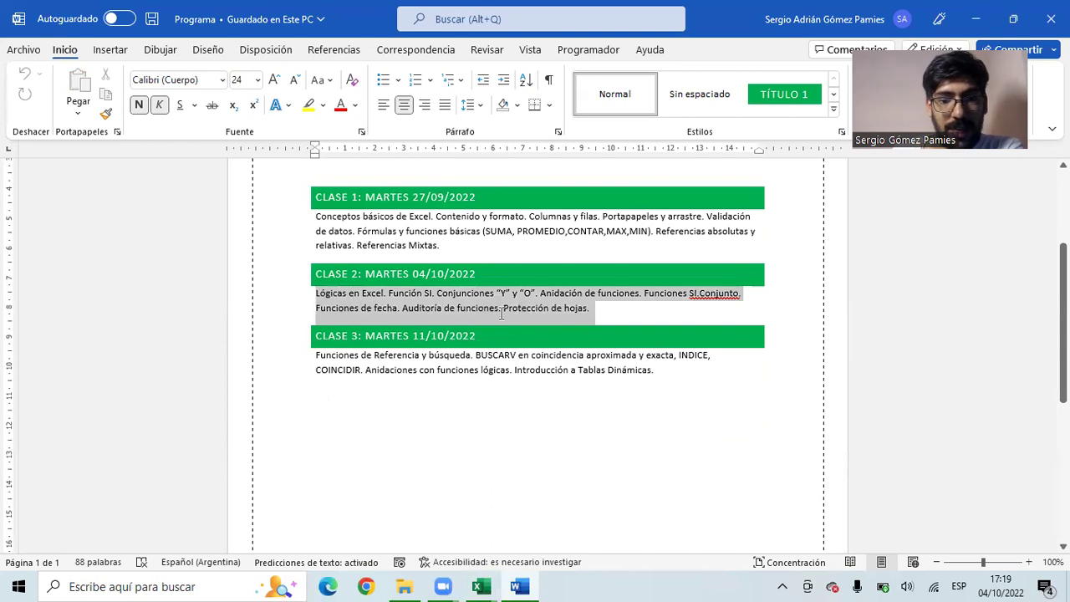
- Highlight 'Lógicas en Excel', then return to the Clase 2 workbook and select H4
{"action": "left_click", "coordinate": [593, 311]}
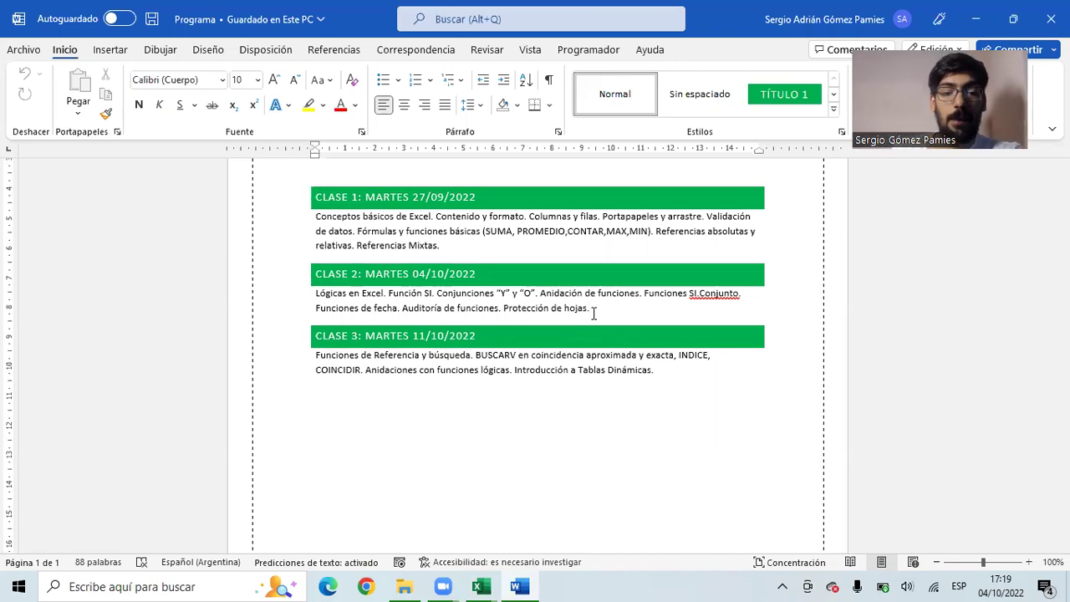
{"action": "left_click_drag", "start_coordinate": [314, 296], "coordinate": [389, 296]}
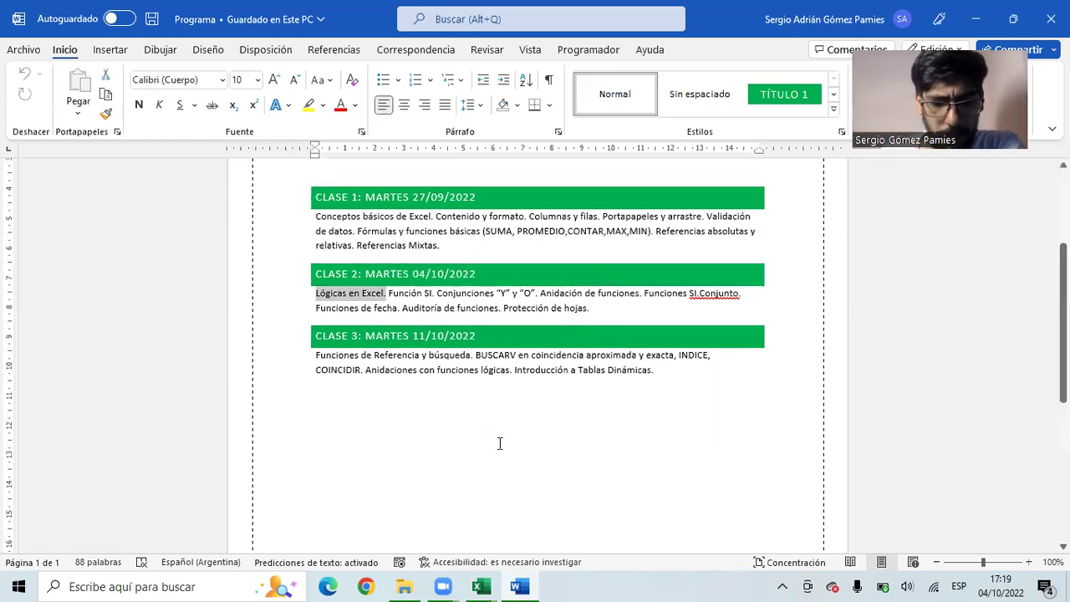
{"action": "mouse_move", "coordinate": [483, 588]}
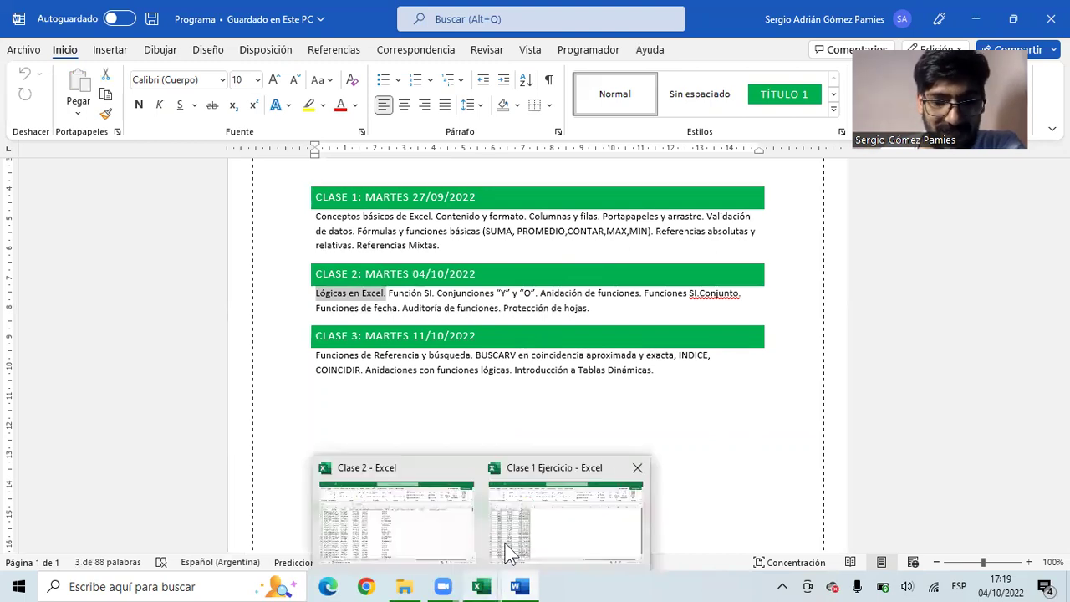
{"action": "left_click", "coordinate": [439, 525]}
{"action": "left_click", "coordinate": [599, 244]}
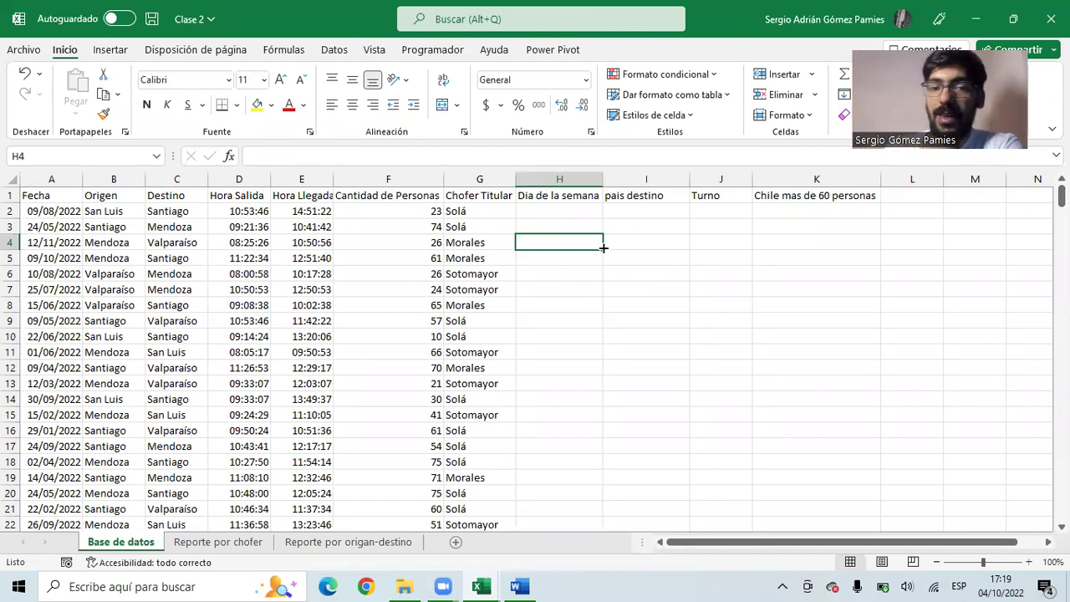
- Enter VERDADERO in O2 and FALSO in O3, then autofit column O
{"action": "left_click_drag", "start_coordinate": [747, 238], "coordinate": [927, 260]}
{"action": "left_click", "coordinate": [844, 209]}
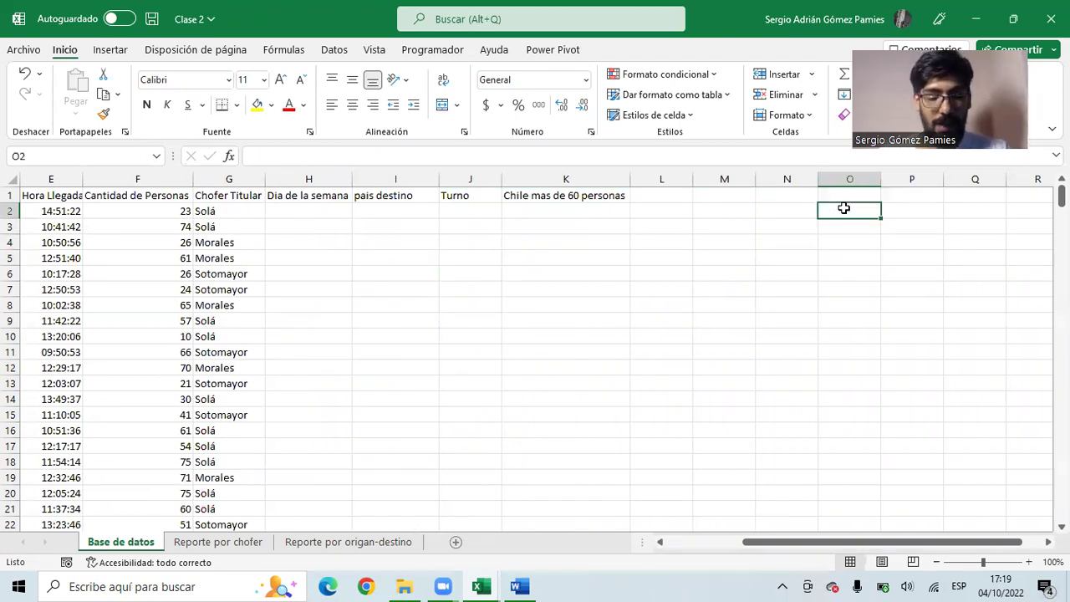
{"action": "type", "text": "VERDADERO"}
{"action": "key", "text": "Return"}
{"action": "type", "text": "FALSO"}
{"action": "key", "text": "Return"}
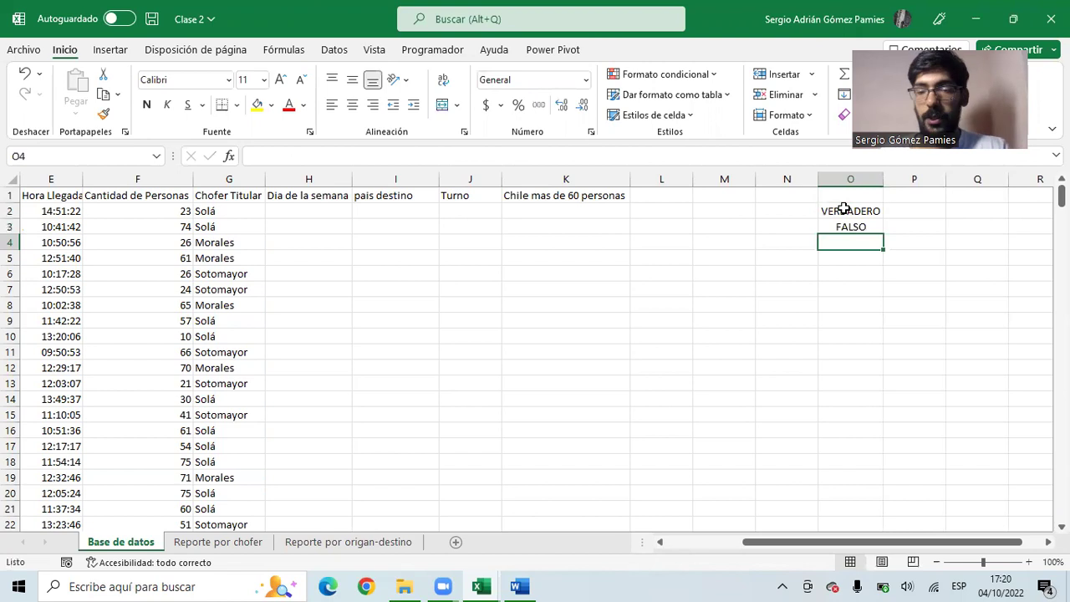
{"action": "double_click", "coordinate": [880, 183]}
{"action": "left_click_drag", "start_coordinate": [876, 211], "coordinate": [873, 226]}
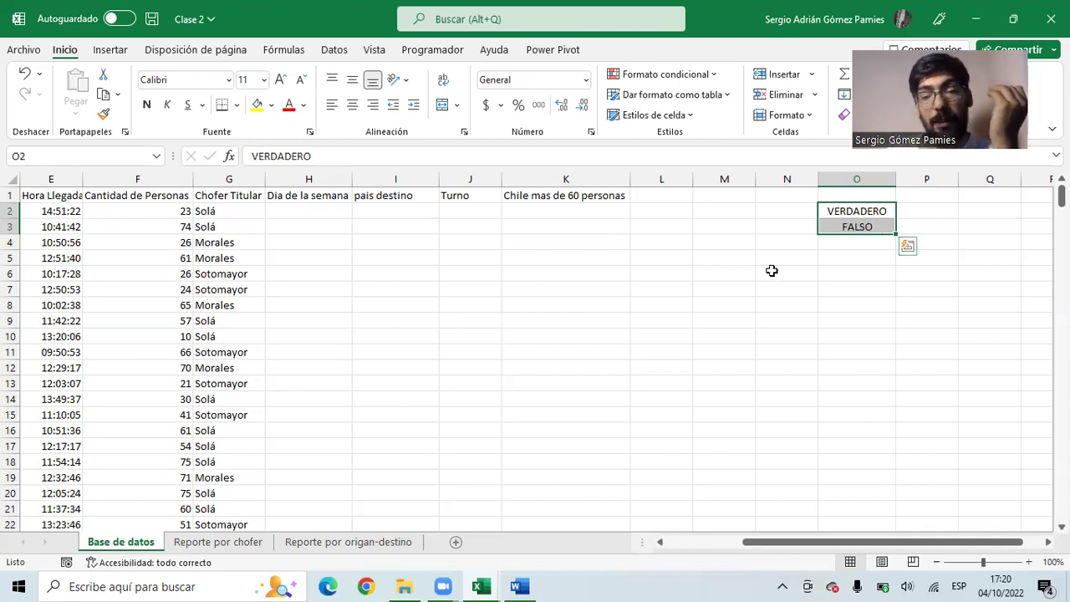
- Review the O2 and O3 values, then bring the Word course outline forward
{"action": "left_click", "coordinate": [843, 215]}
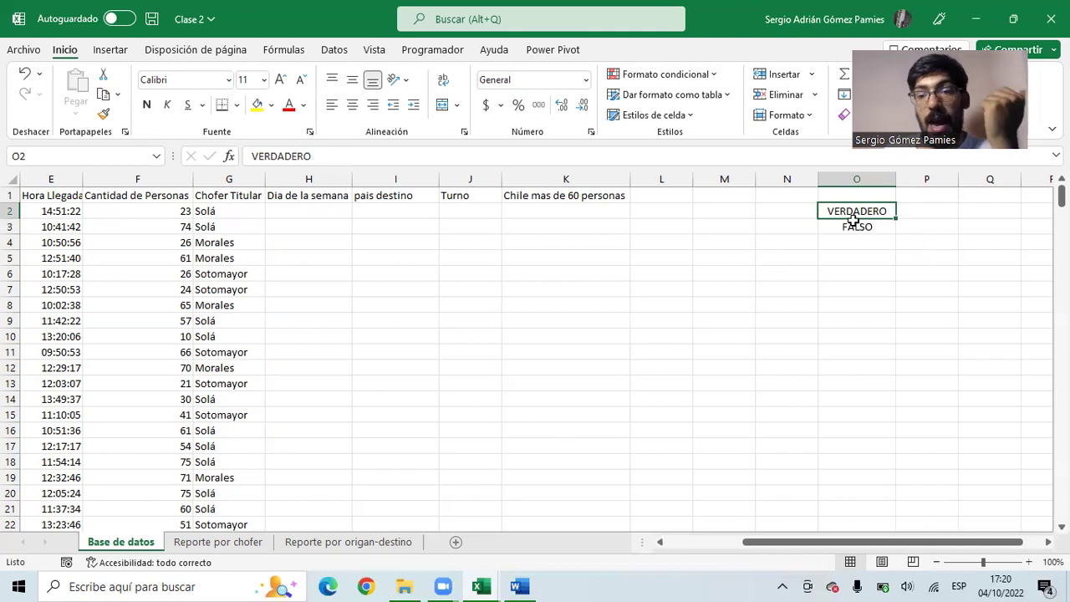
{"action": "left_click", "coordinate": [857, 228]}
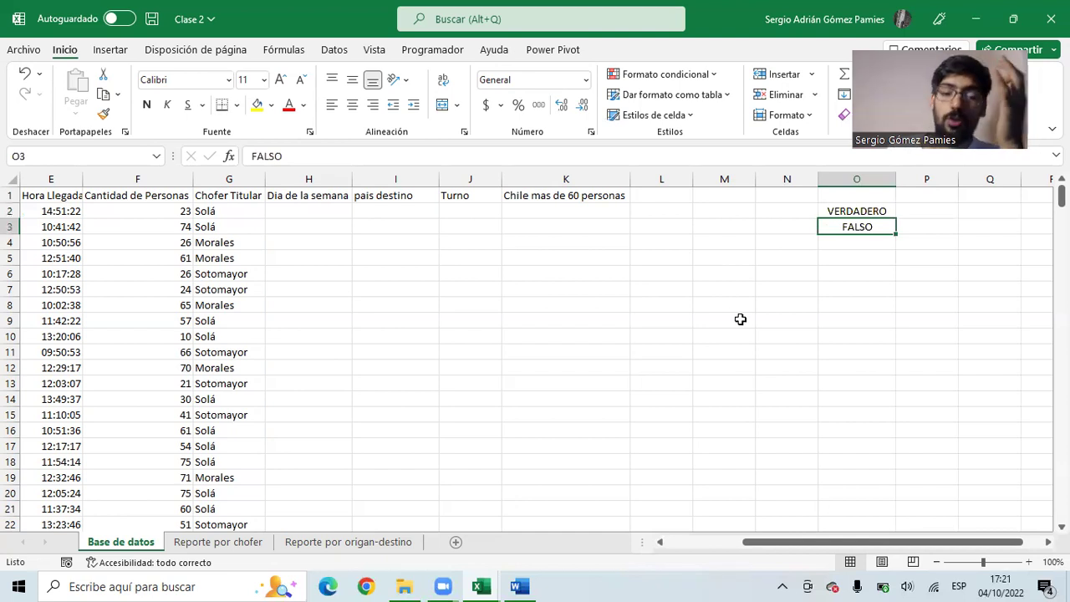
{"action": "left_click_drag", "start_coordinate": [628, 338], "coordinate": [101, 352]}
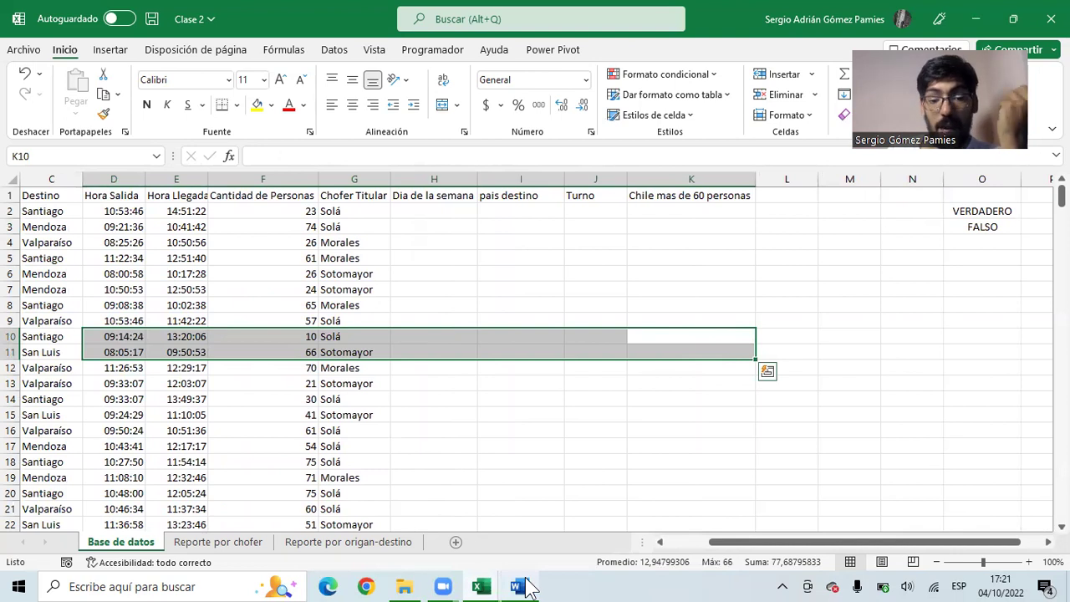
{"action": "mouse_move", "coordinate": [529, 588]}
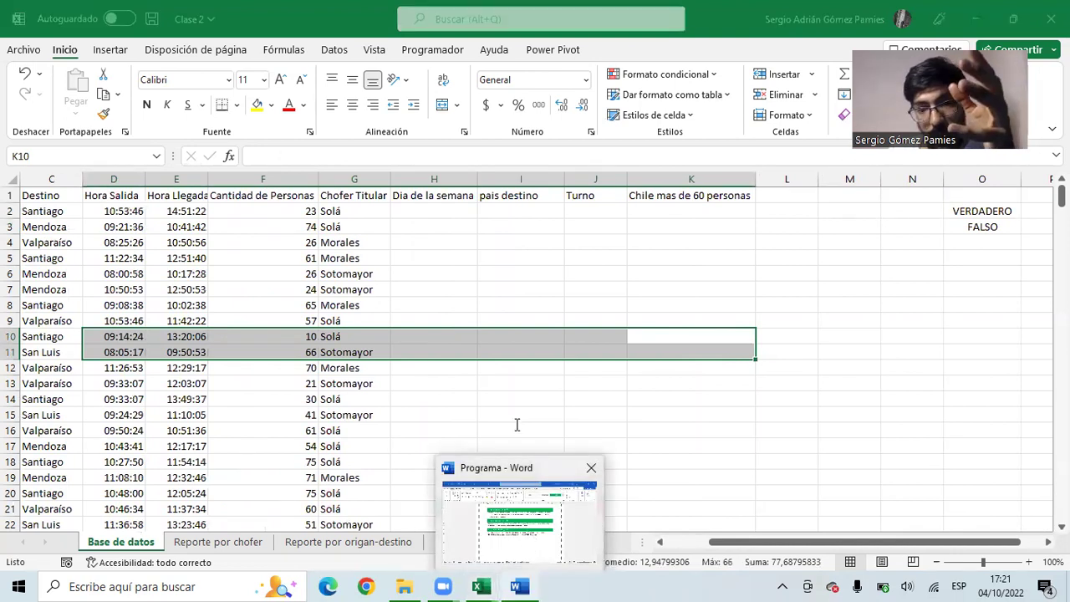
{"action": "left_click", "coordinate": [528, 532]}
- Highlight 'Función SI' in the outline, then switch to the Clase 1 Ejercicio workbook
{"action": "left_click", "coordinate": [427, 308]}
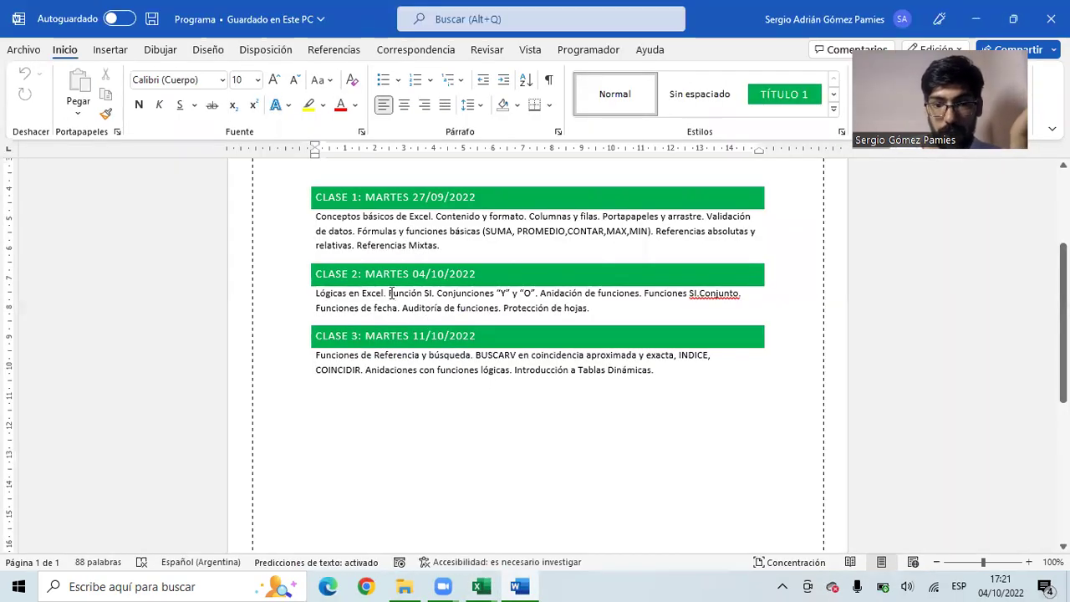
{"action": "left_click_drag", "start_coordinate": [390, 293], "coordinate": [435, 300]}
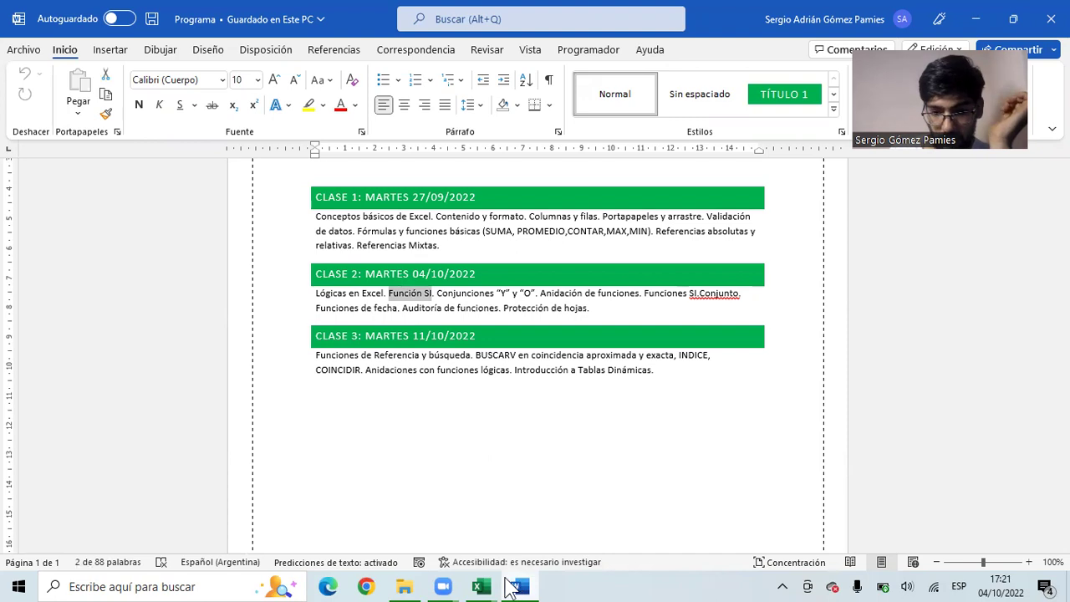
{"action": "mouse_move", "coordinate": [481, 587]}
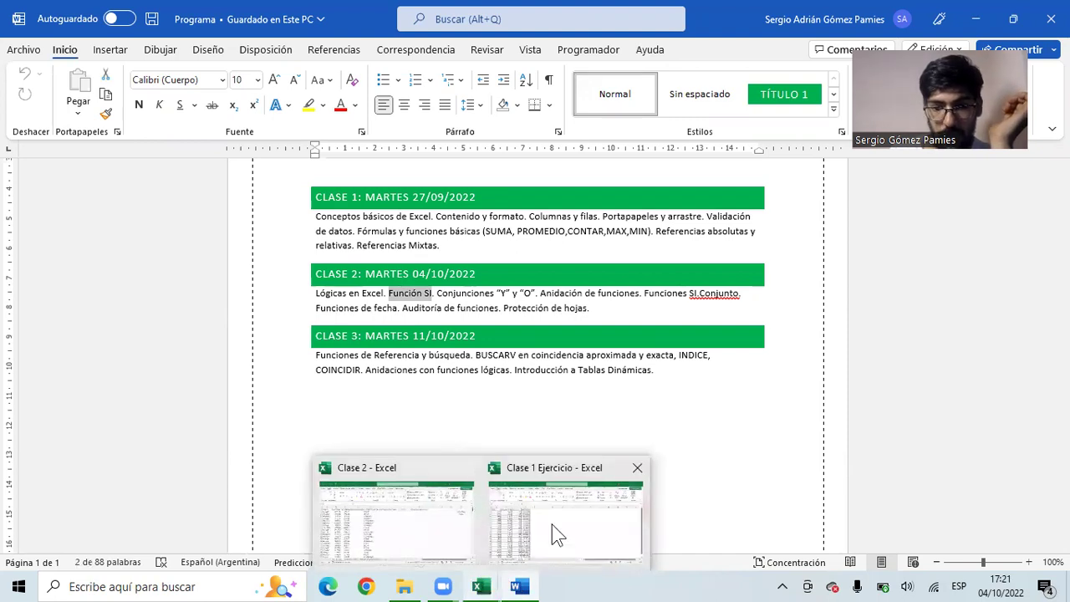
{"action": "left_click", "coordinate": [552, 534]}
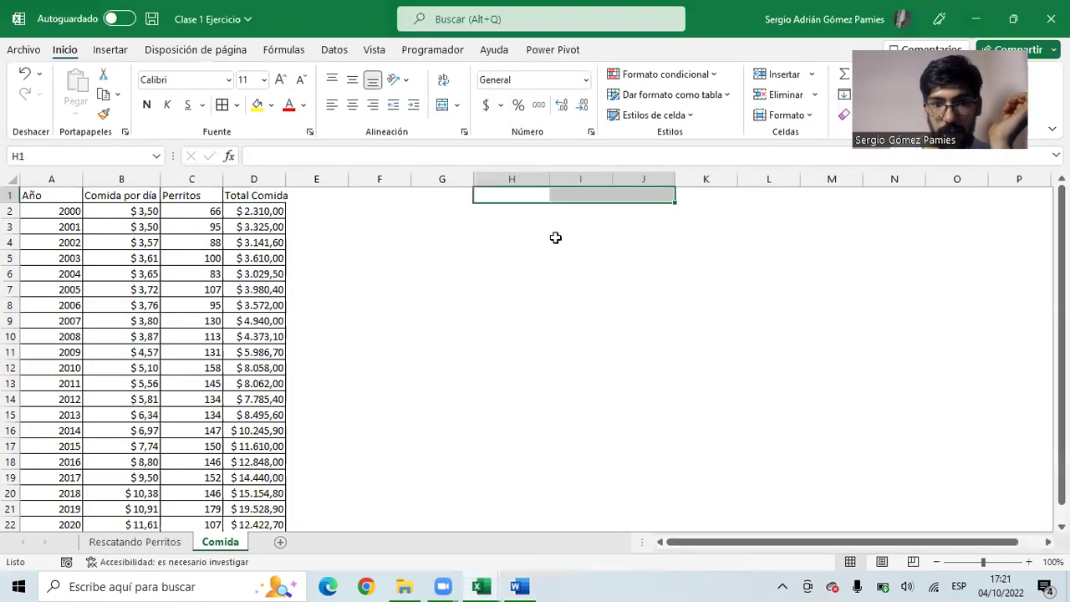
- Use Guardar como to save as 'Clase 1 Ejercicio Resuelto', then close the window
{"action": "left_click", "coordinate": [25, 50]}
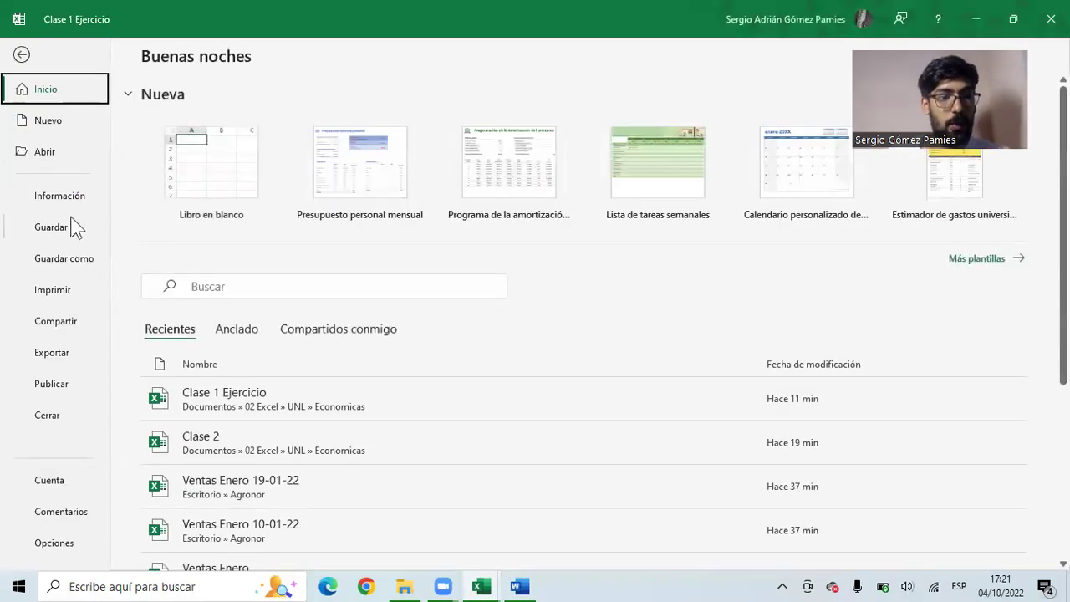
{"action": "left_click", "coordinate": [80, 253]}
{"action": "left_click", "coordinate": [506, 119]}
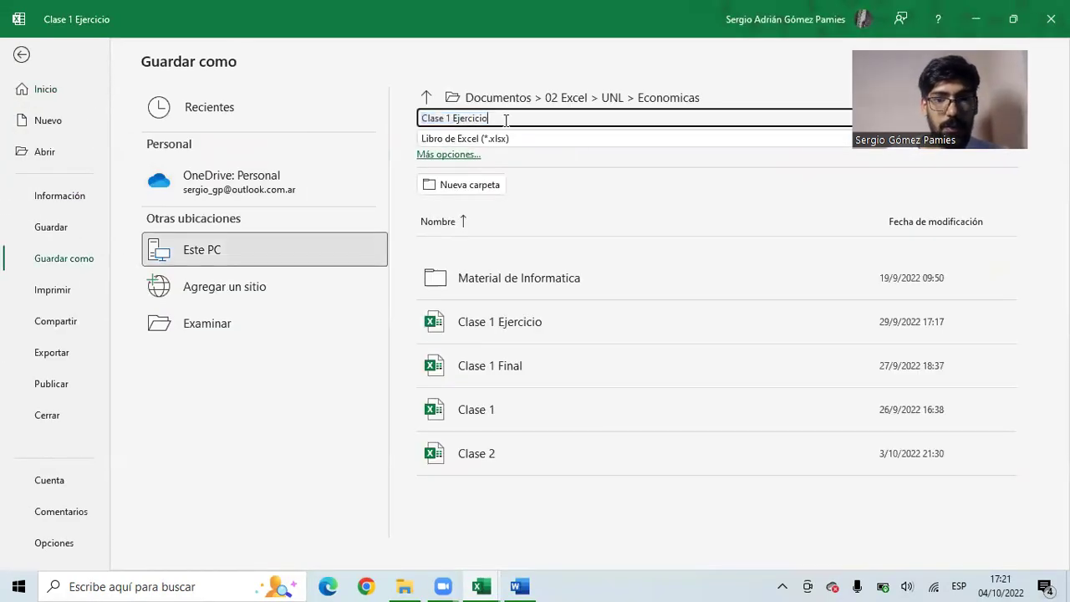
{"action": "key", "text": "BackSpace"}
{"action": "key", "text": "BackSpace"}
{"action": "key", "text": "BackSpace"}
{"action": "key", "text": "BackSpace"}
{"action": "key", "text": "BackSpace"}
{"action": "key", "text": "BackSpace"}
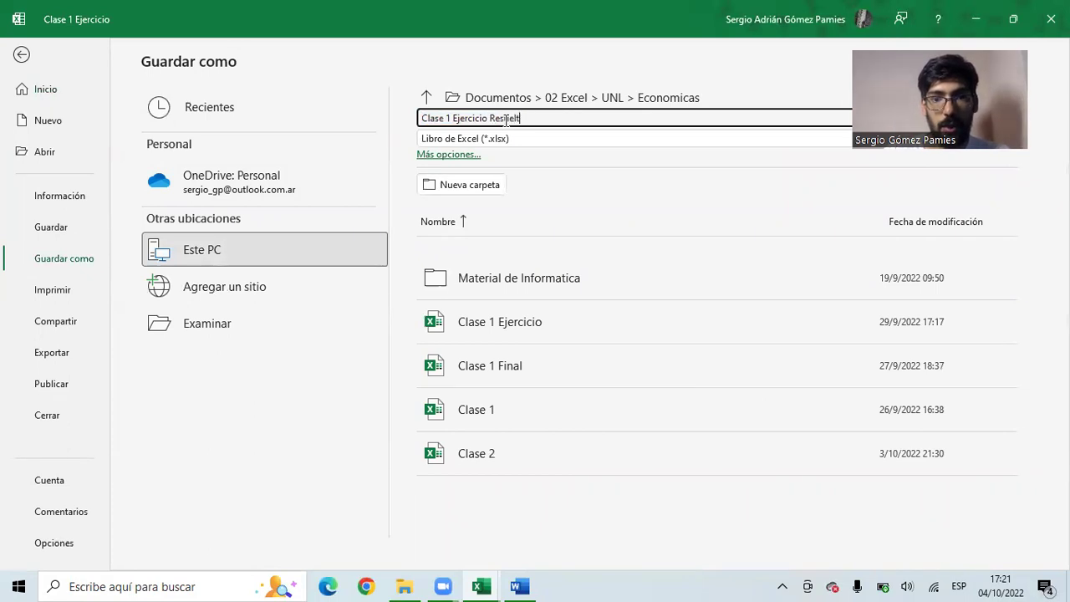
{"action": "key", "text": "Return"}
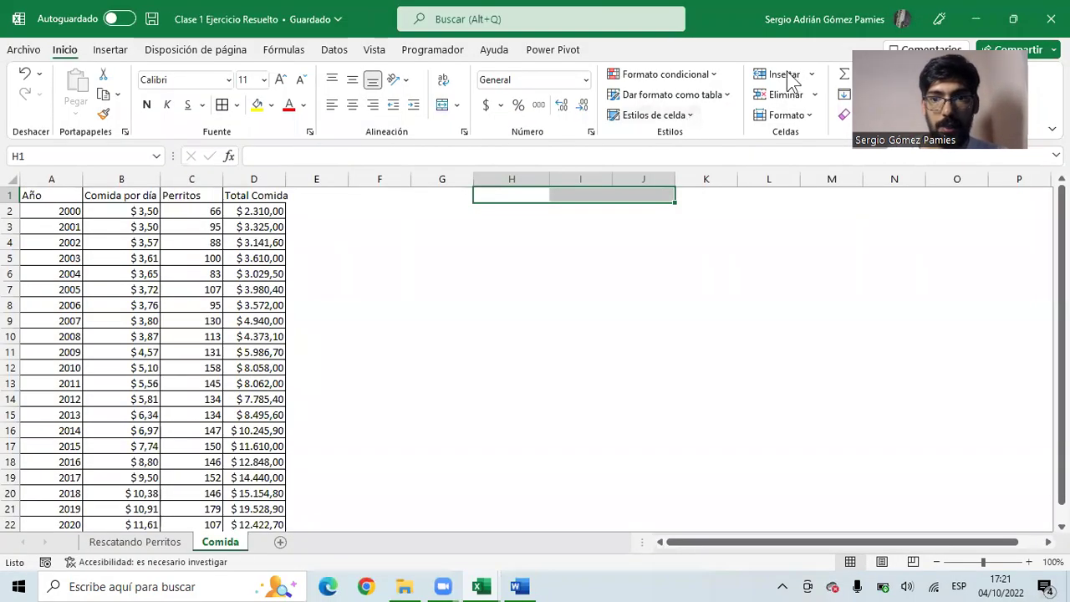
{"action": "left_click", "coordinate": [1051, 18]}
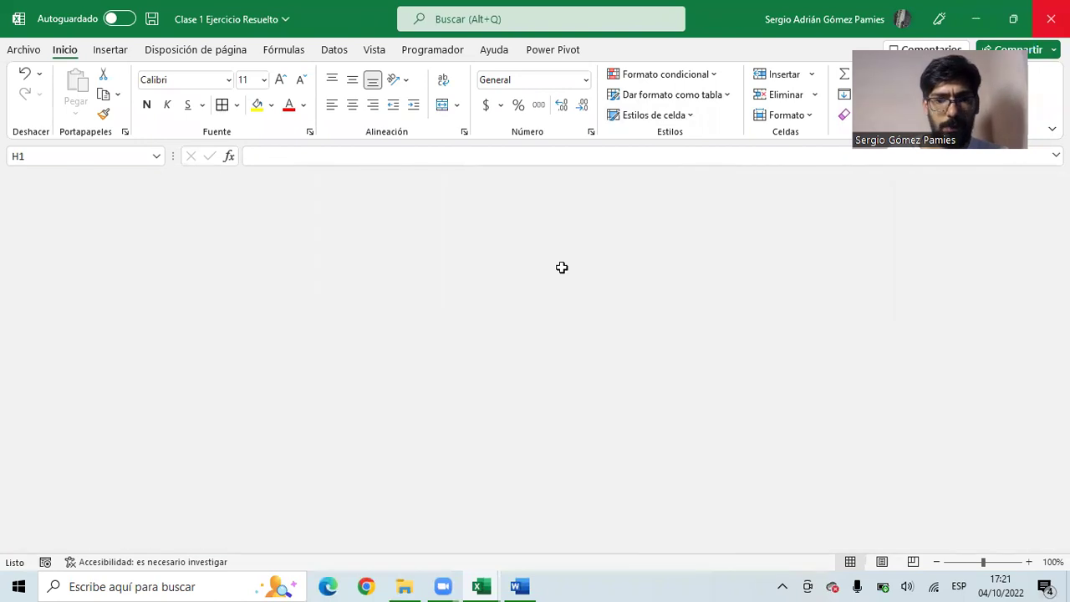
- Clear the VERDADERO and FALSO example cells in O2:O3
{"action": "left_click_drag", "start_coordinate": [944, 219], "coordinate": [952, 224]}
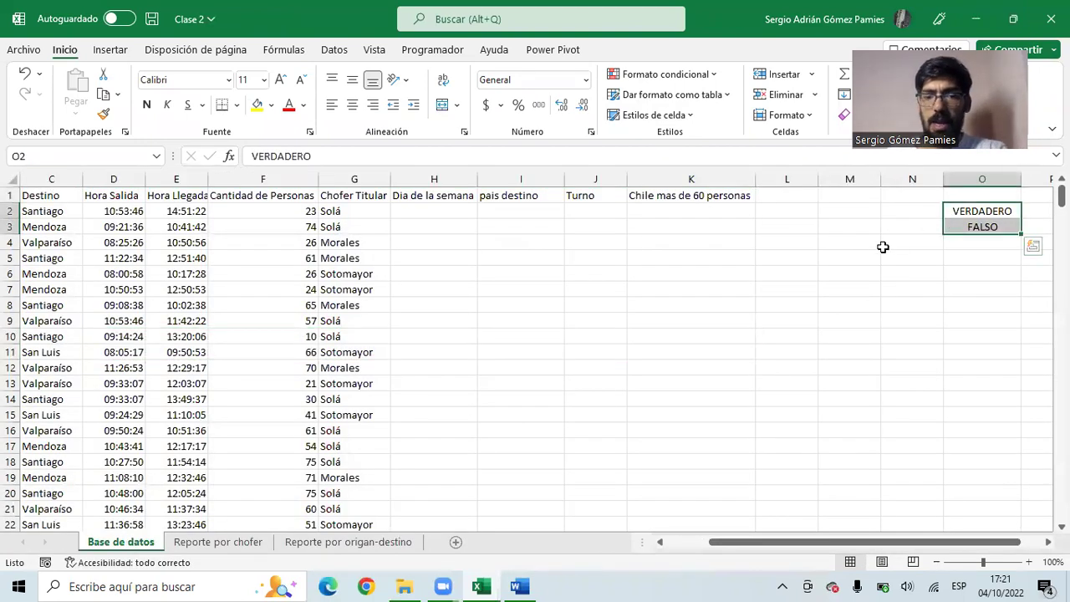
{"action": "key", "text": "Delete"}
{"action": "left_click", "coordinate": [426, 211]}
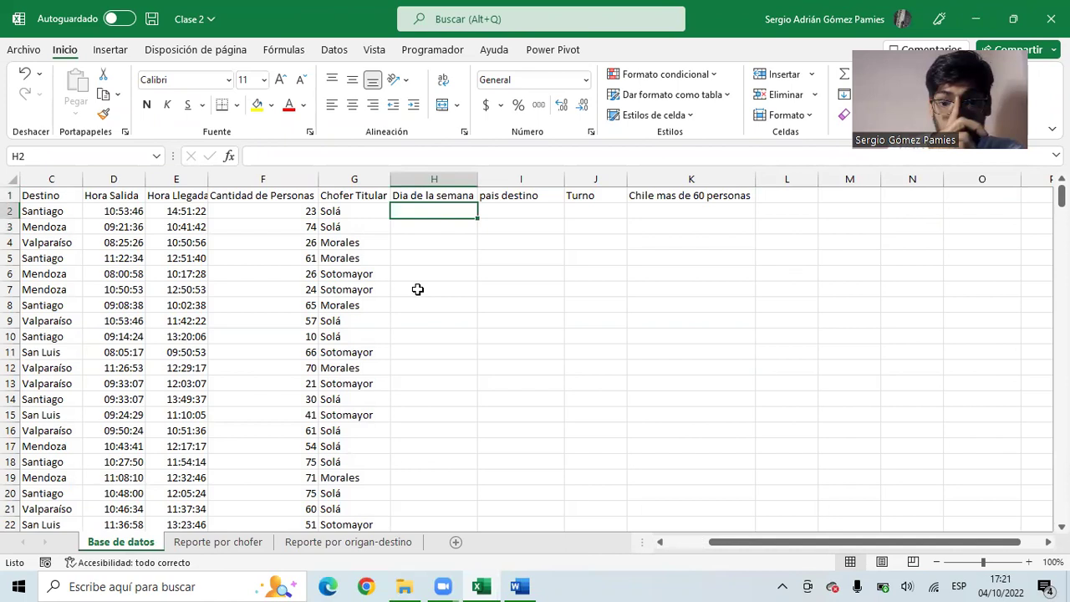
{"action": "left_click_drag", "start_coordinate": [439, 308], "coordinate": [58, 331]}
- Insert a blank column H before Dia de la semana, then select the trips table A1:G
{"action": "left_click", "coordinate": [525, 212]}
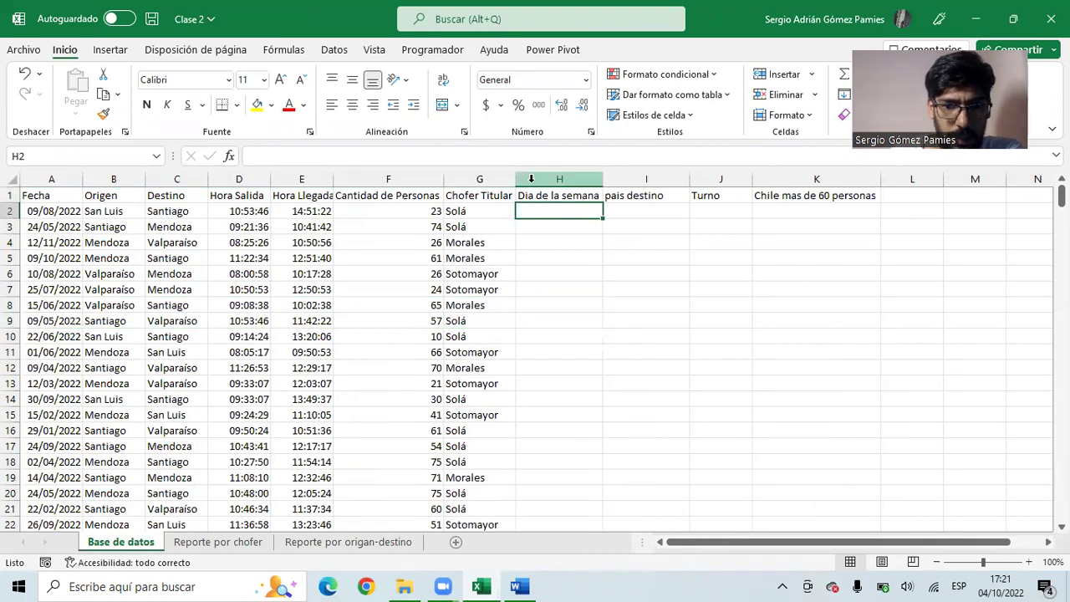
{"action": "left_click", "coordinate": [531, 178]}
{"action": "left_click", "coordinate": [575, 339]}
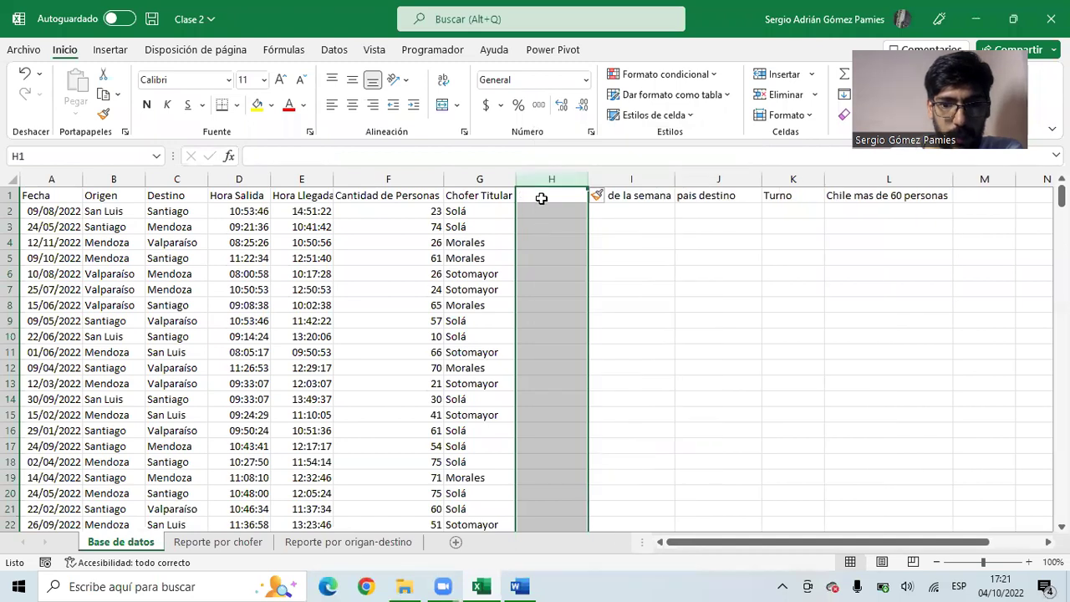
{"action": "left_click", "coordinate": [541, 198]}
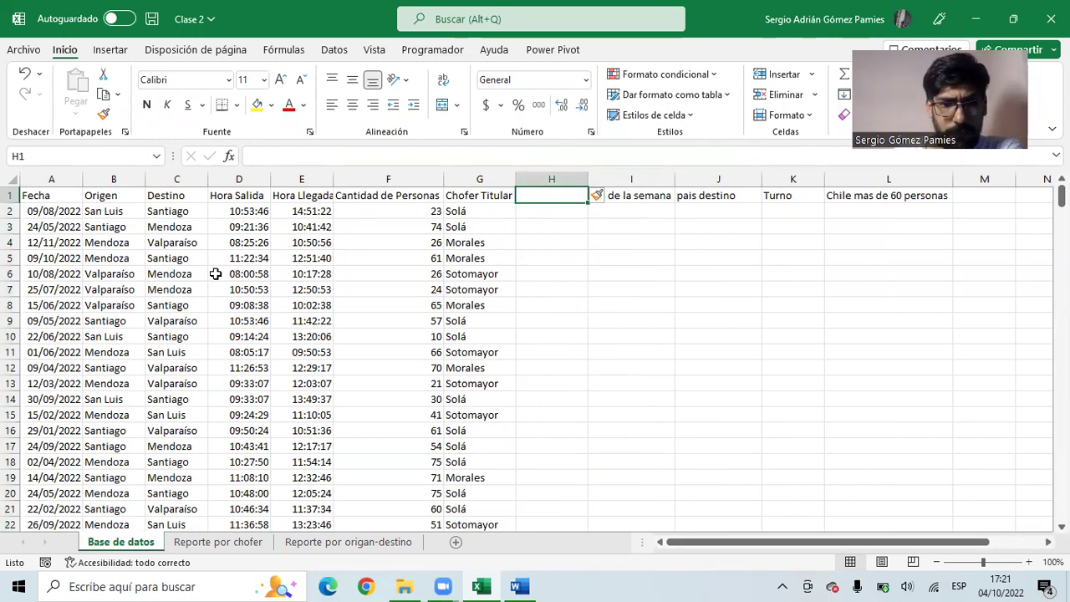
{"action": "left_click_drag", "start_coordinate": [42, 195], "coordinate": [470, 531]}
{"action": "scroll", "coordinate": [460, 409], "scroll_direction": "up", "scroll_amount": 13}
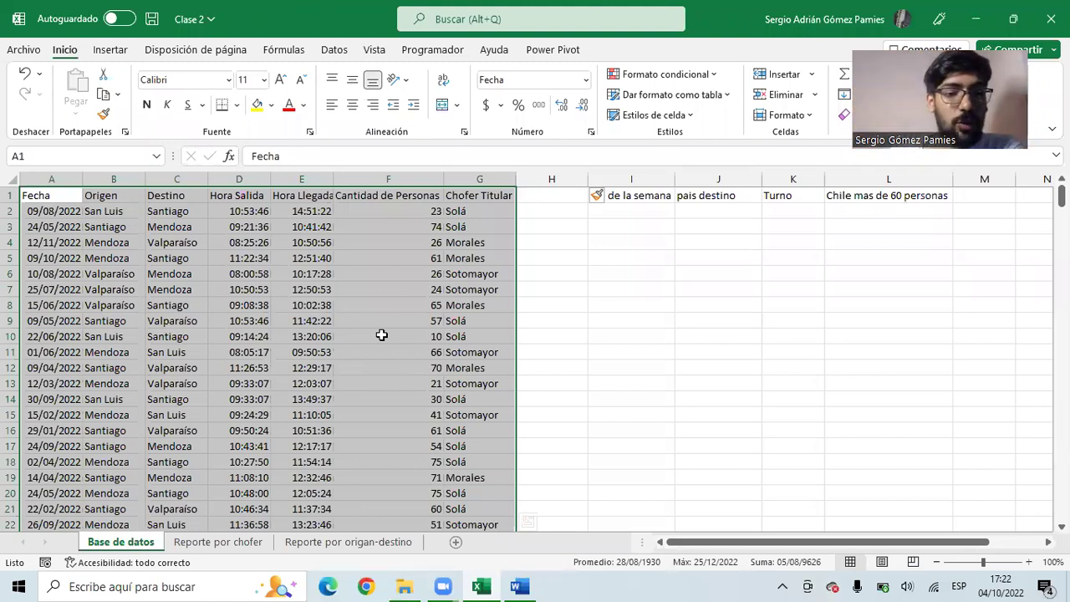
{"action": "left_click_drag", "start_coordinate": [59, 197], "coordinate": [471, 197]}
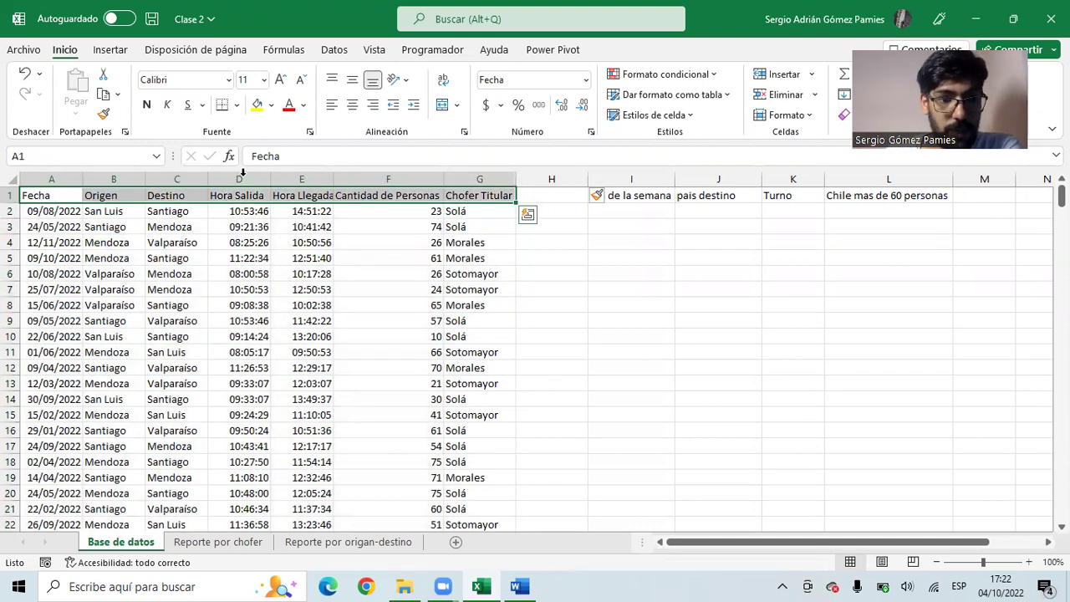
{"action": "left_click", "coordinate": [52, 194]}
{"action": "left_click_drag", "start_coordinate": [121, 195], "coordinate": [481, 183]}
{"action": "left_click_drag", "start_coordinate": [48, 210], "coordinate": [481, 211]}
{"action": "left_click_drag", "start_coordinate": [69, 227], "coordinate": [442, 241]}
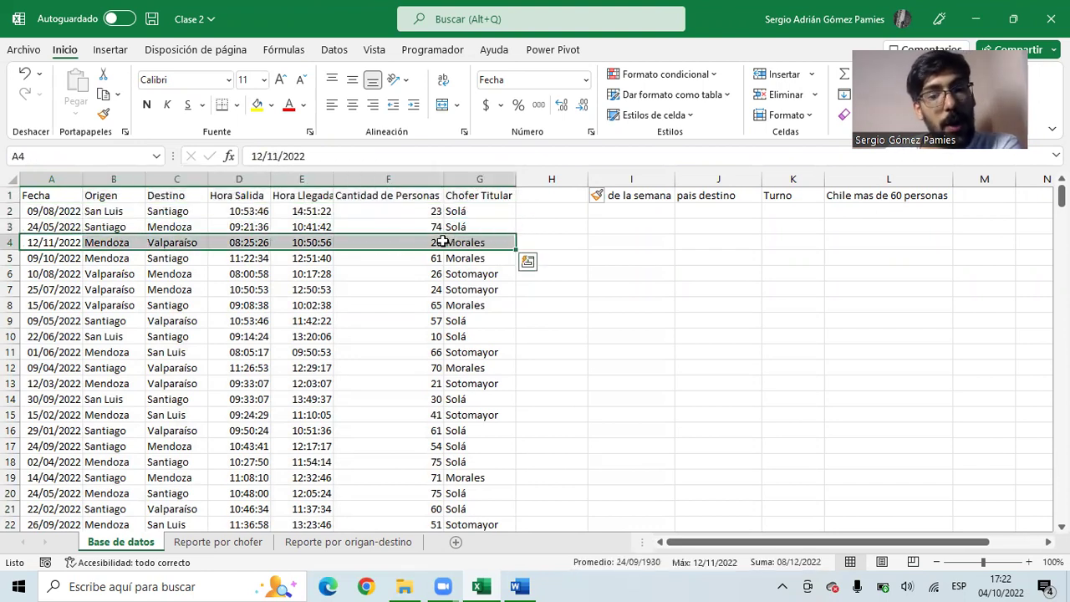
{"action": "left_click_drag", "start_coordinate": [25, 195], "coordinate": [483, 194]}
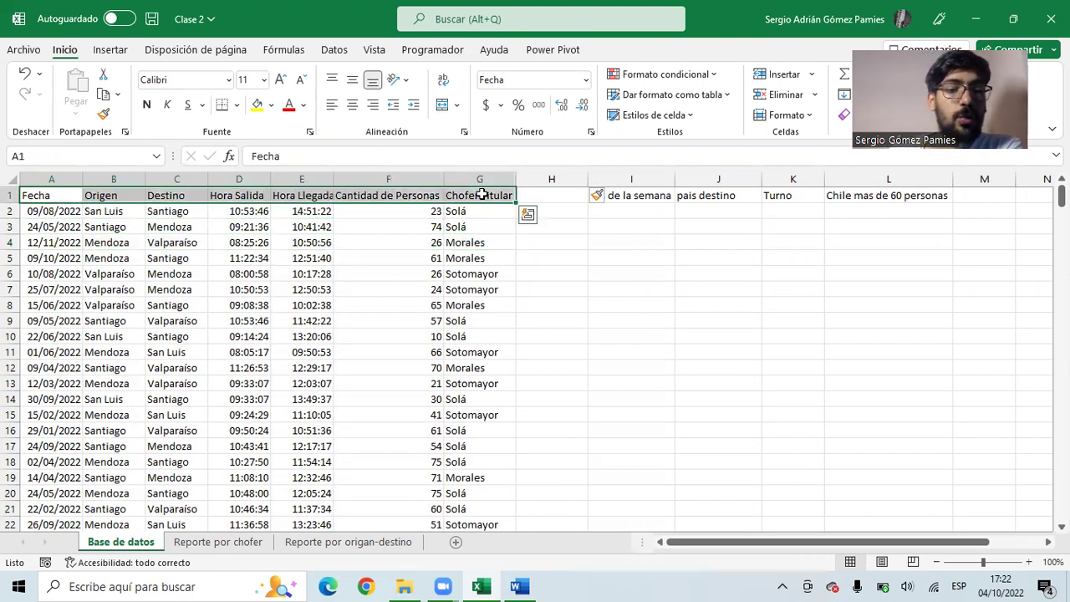
{"action": "left_click", "coordinate": [39, 196]}
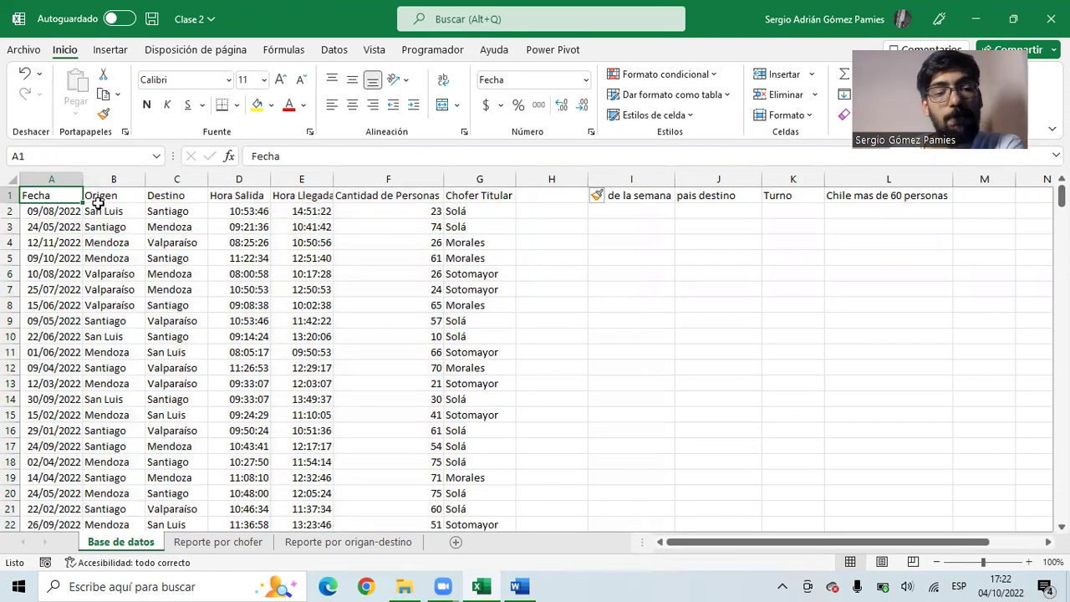
{"action": "left_click", "coordinate": [104, 211]}
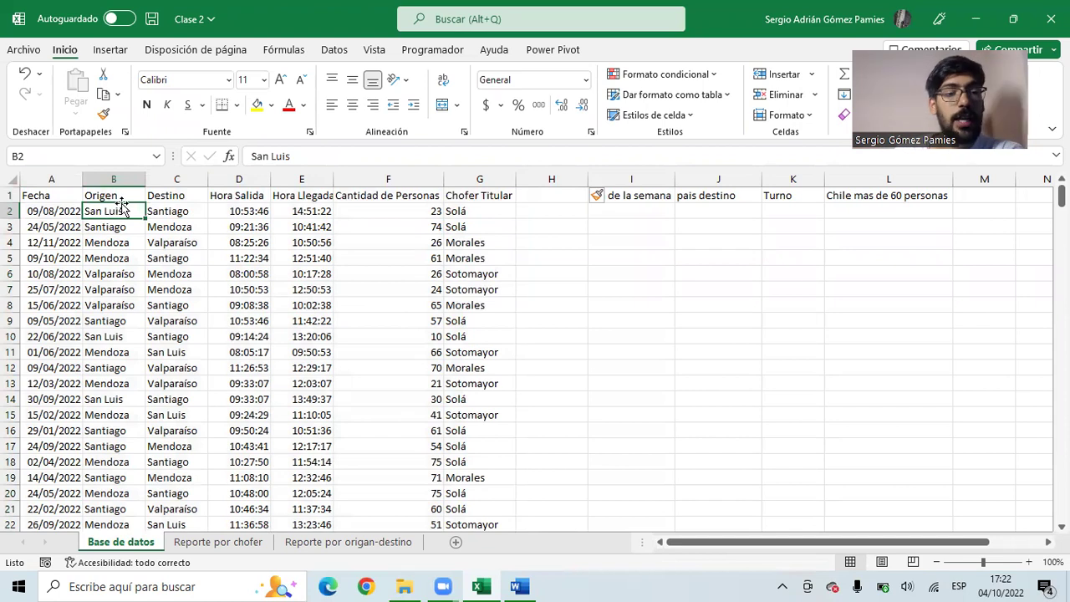
{"action": "left_click", "coordinate": [53, 213]}
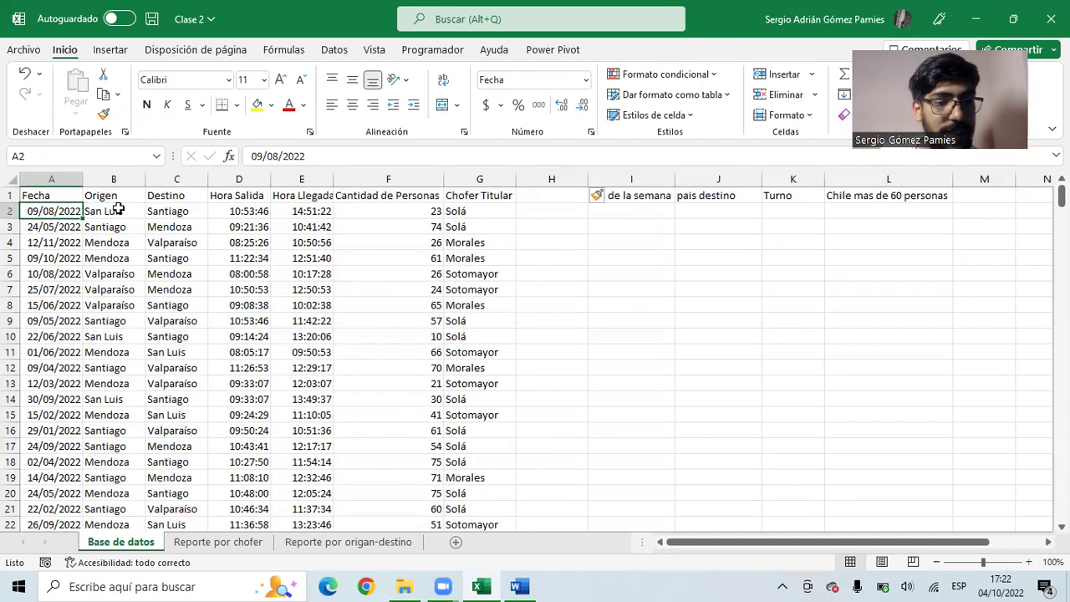
{"action": "left_click", "coordinate": [120, 210]}
{"action": "left_click", "coordinate": [150, 210]}
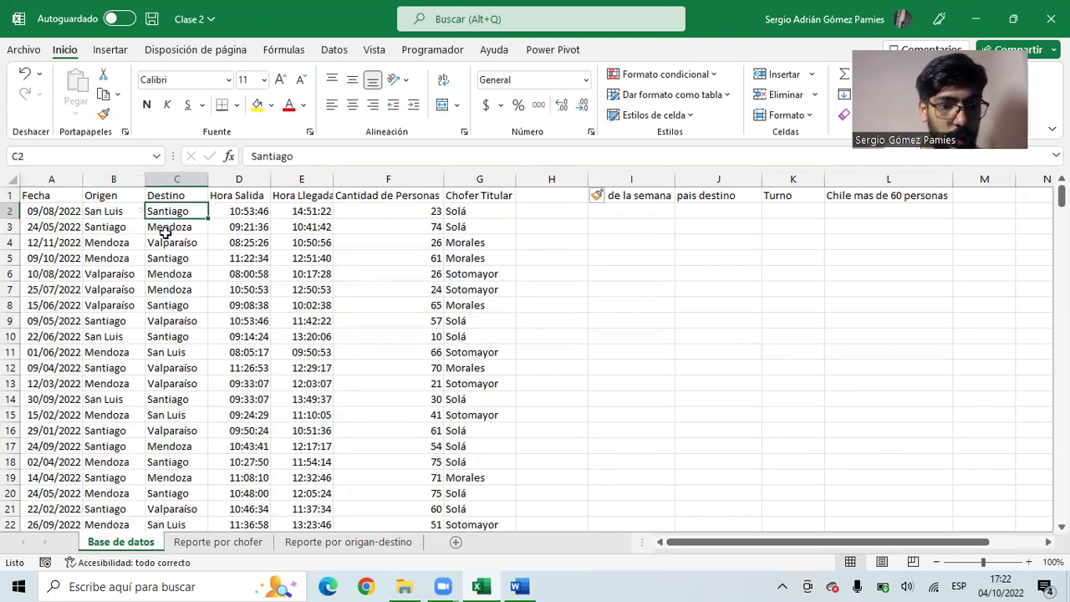
{"action": "left_click", "coordinate": [249, 214]}
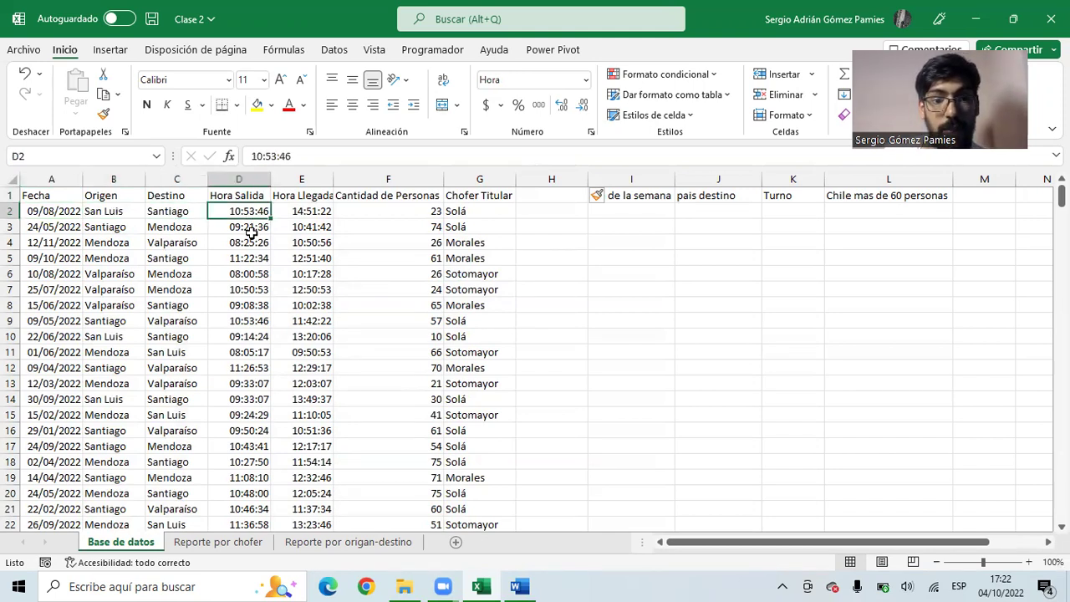
{"action": "left_click", "coordinate": [305, 209]}
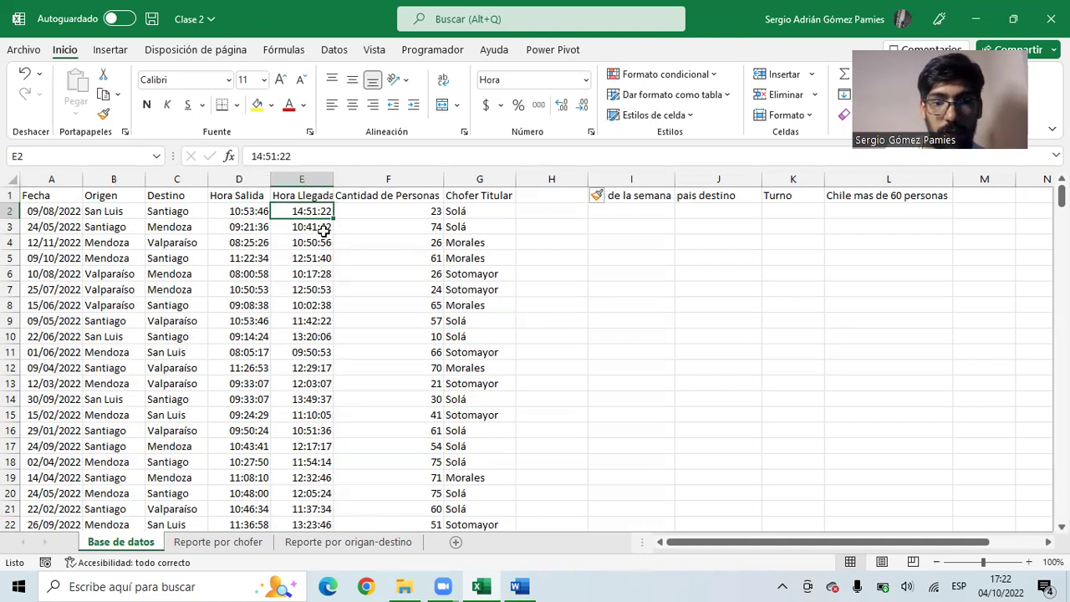
{"action": "left_click", "coordinate": [383, 197]}
{"action": "left_click", "coordinate": [393, 211]}
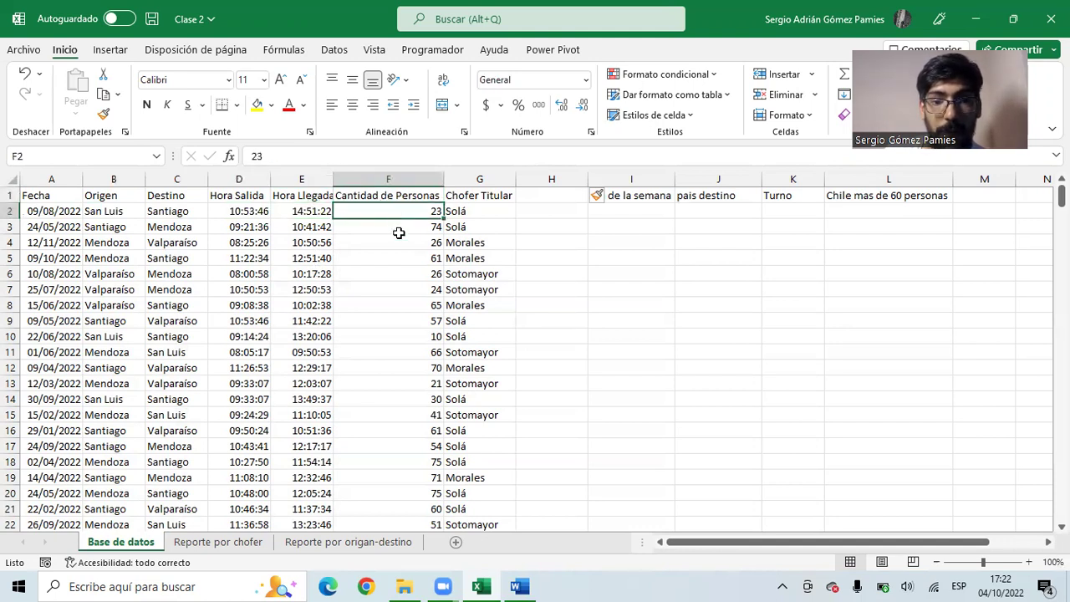
{"action": "left_click", "coordinate": [480, 192]}
{"action": "left_click", "coordinate": [484, 211]}
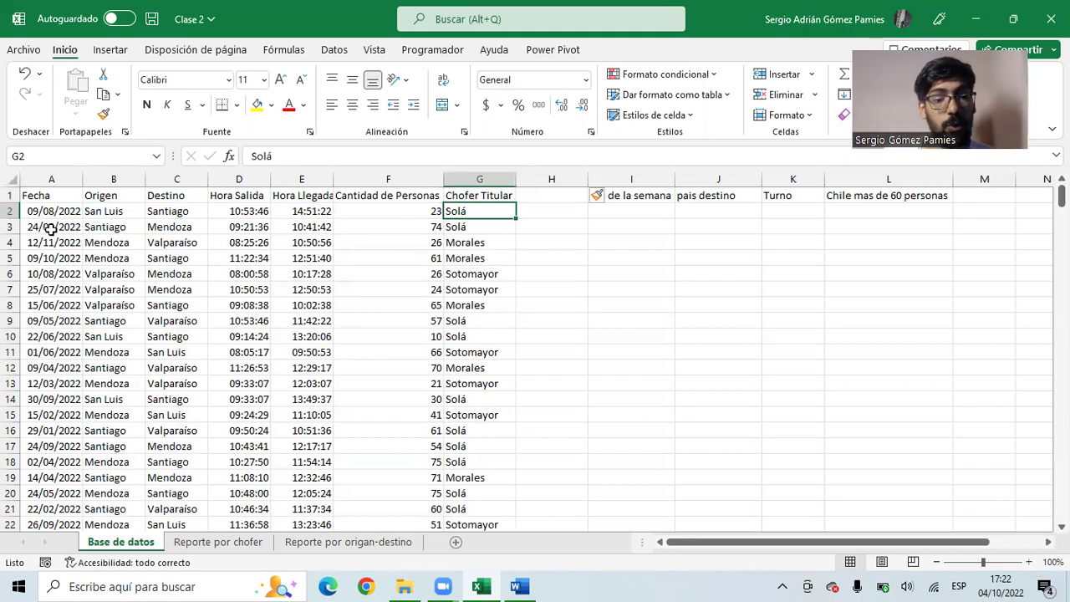
{"action": "scroll", "coordinate": [67, 305], "scroll_direction": "down", "scroll_amount": 5}
{"action": "scroll", "coordinate": [67, 305], "scroll_direction": "up", "scroll_amount": 5}
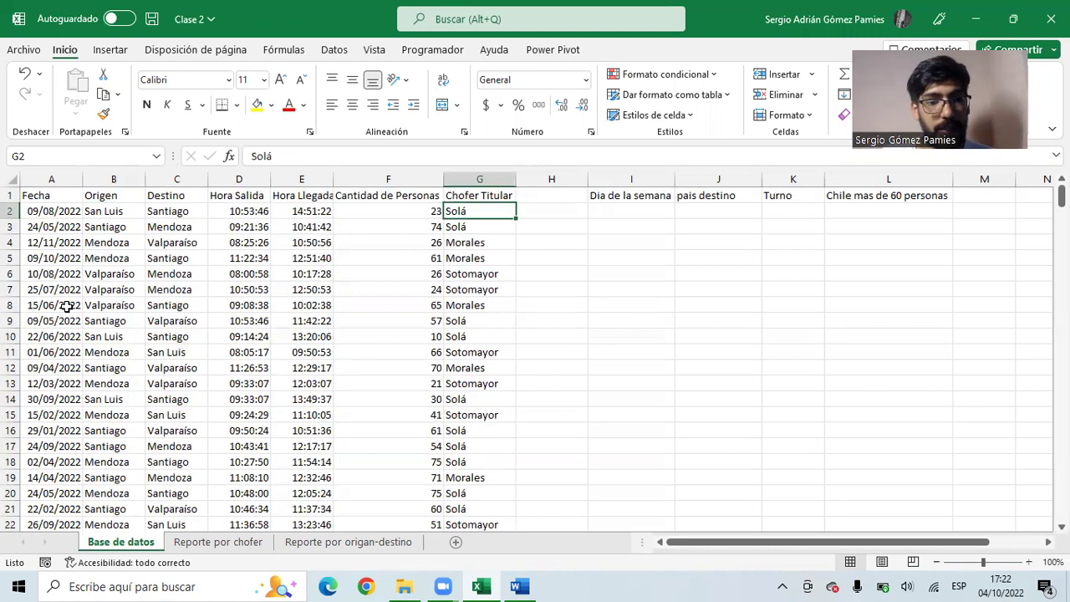
{"action": "left_click", "coordinate": [179, 215]}
{"action": "left_click", "coordinate": [179, 231]}
{"action": "left_click", "coordinate": [178, 244]}
{"action": "left_click", "coordinate": [91, 216]}
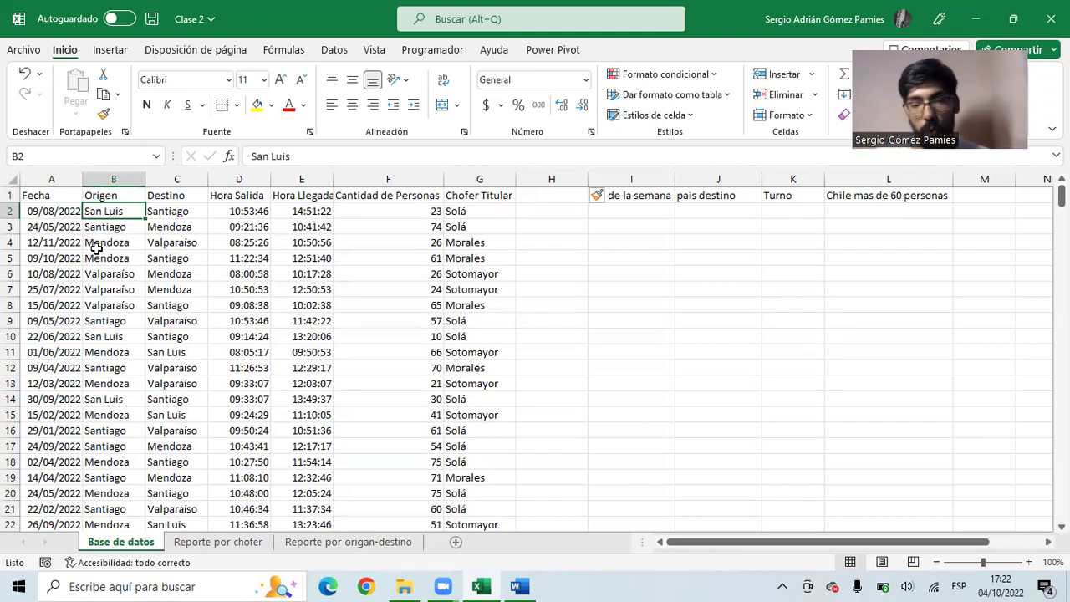
{"action": "left_click_drag", "start_coordinate": [75, 199], "coordinate": [467, 399]}
{"action": "left_click", "coordinate": [87, 231]}
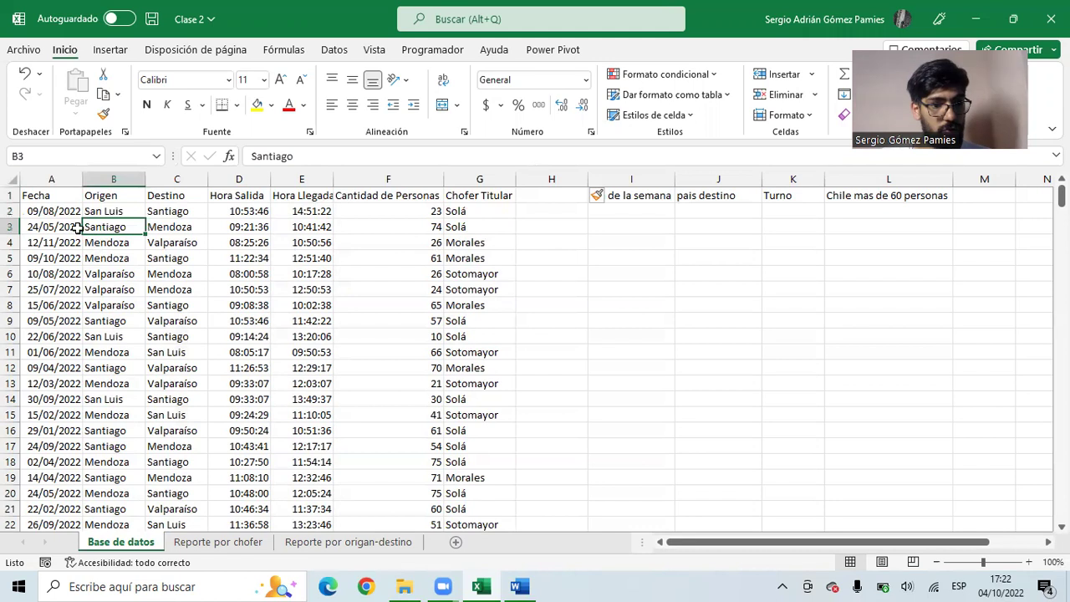
{"action": "left_click", "coordinate": [49, 215]}
{"action": "left_click_drag", "start_coordinate": [49, 215], "coordinate": [37, 458]}
{"action": "left_click_drag", "start_coordinate": [105, 214], "coordinate": [101, 425]}
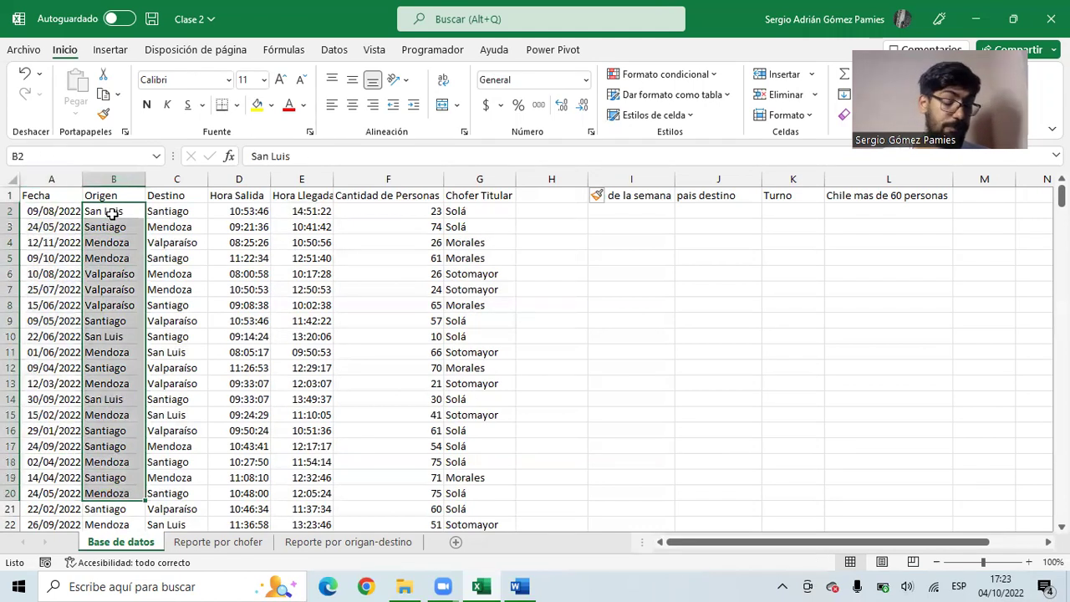
{"action": "left_click_drag", "start_coordinate": [112, 214], "coordinate": [100, 425]}
{"action": "left_click_drag", "start_coordinate": [176, 214], "coordinate": [177, 431]}
{"action": "left_click_drag", "start_coordinate": [239, 211], "coordinate": [251, 415]}
{"action": "left_click_drag", "start_coordinate": [301, 211], "coordinate": [384, 415]}
{"action": "left_click_drag", "start_coordinate": [394, 213], "coordinate": [399, 414]}
{"action": "left_click", "coordinate": [487, 212]}
{"action": "left_click_drag", "start_coordinate": [487, 212], "coordinate": [490, 336]}
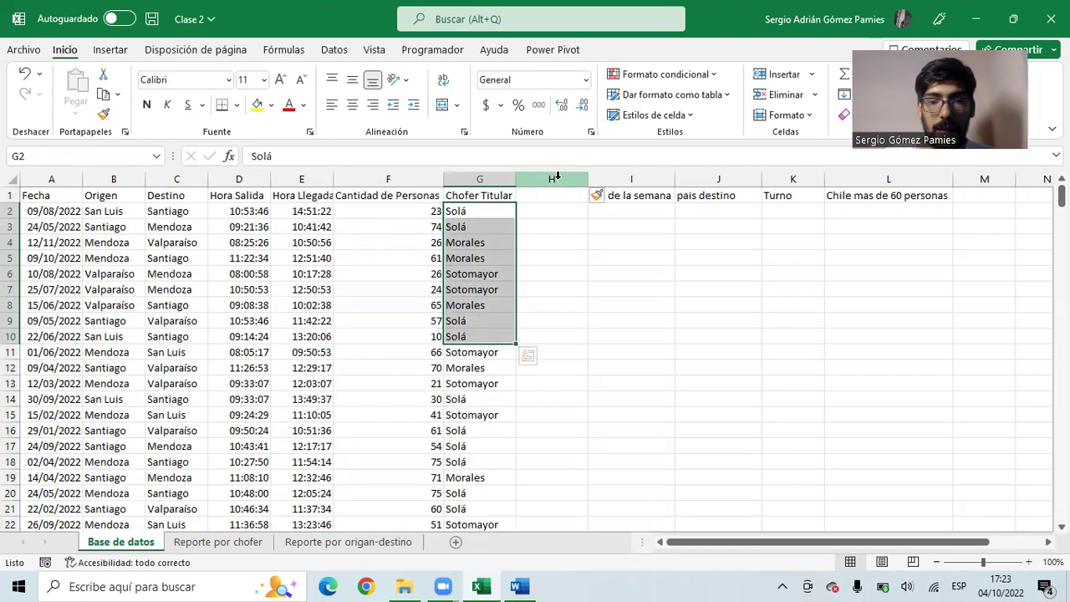
{"action": "left_click", "coordinate": [550, 198]}
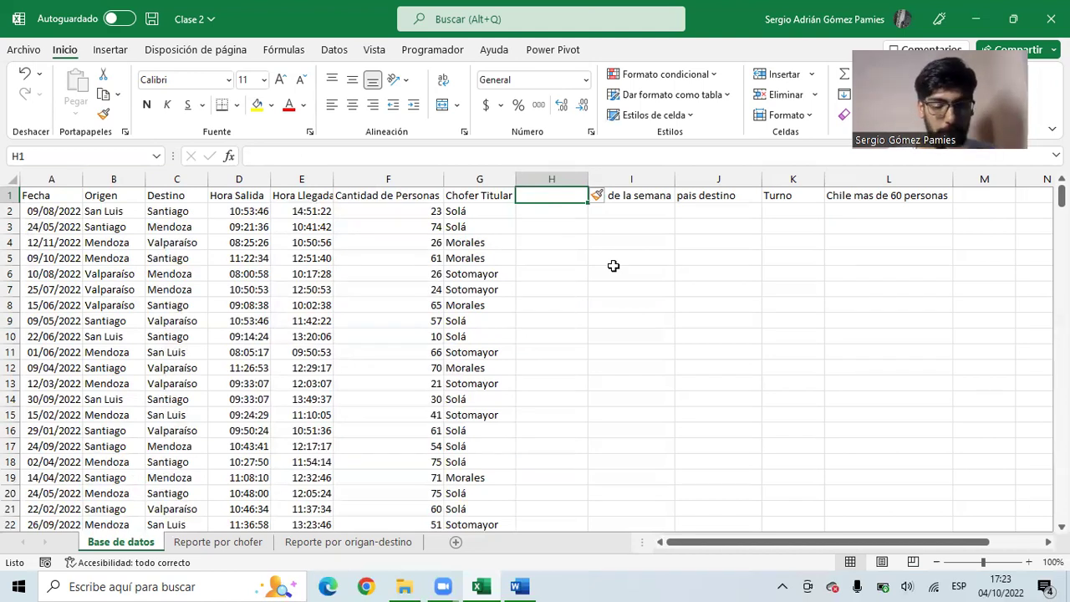
- Enter 'más de 60' as the H1 heading, then look between H2 and the passenger count F2
{"action": "type", "text": "más de 60"}
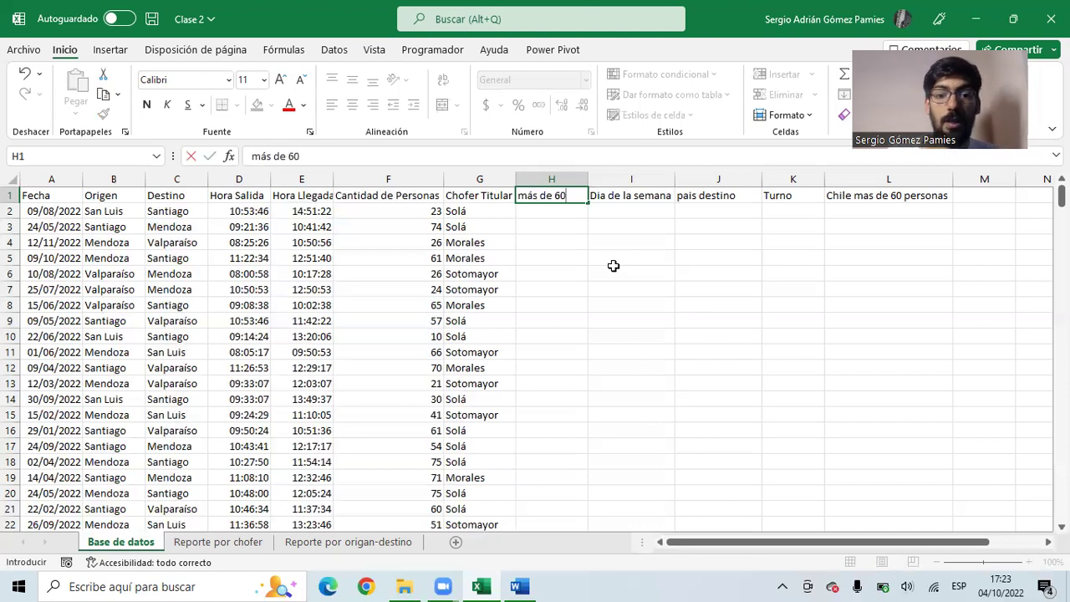
{"action": "left_click", "coordinate": [614, 266]}
{"action": "left_click", "coordinate": [548, 214]}
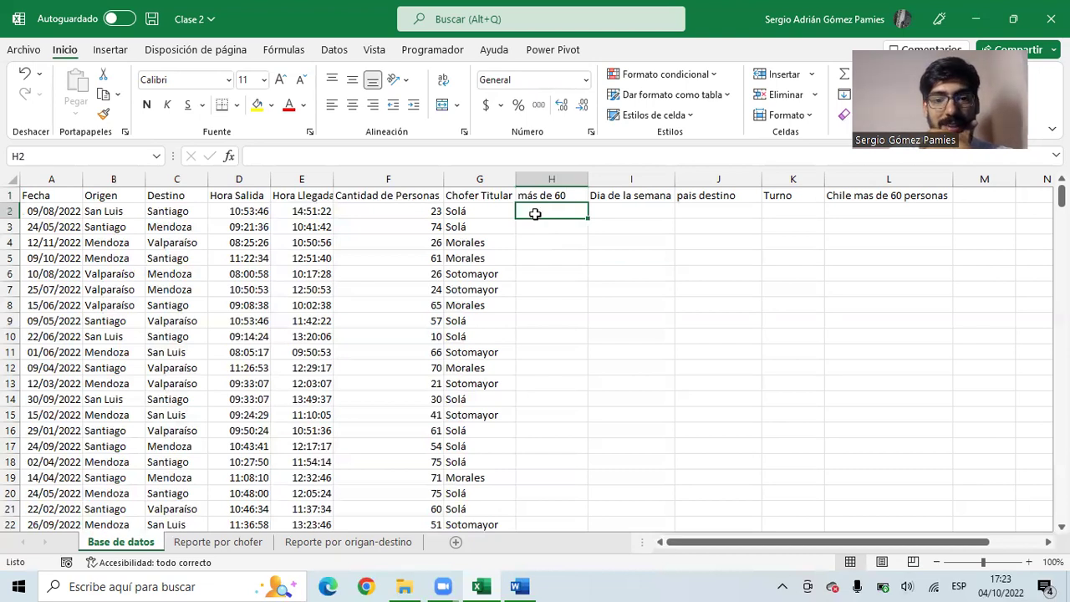
{"action": "left_click", "coordinate": [415, 209]}
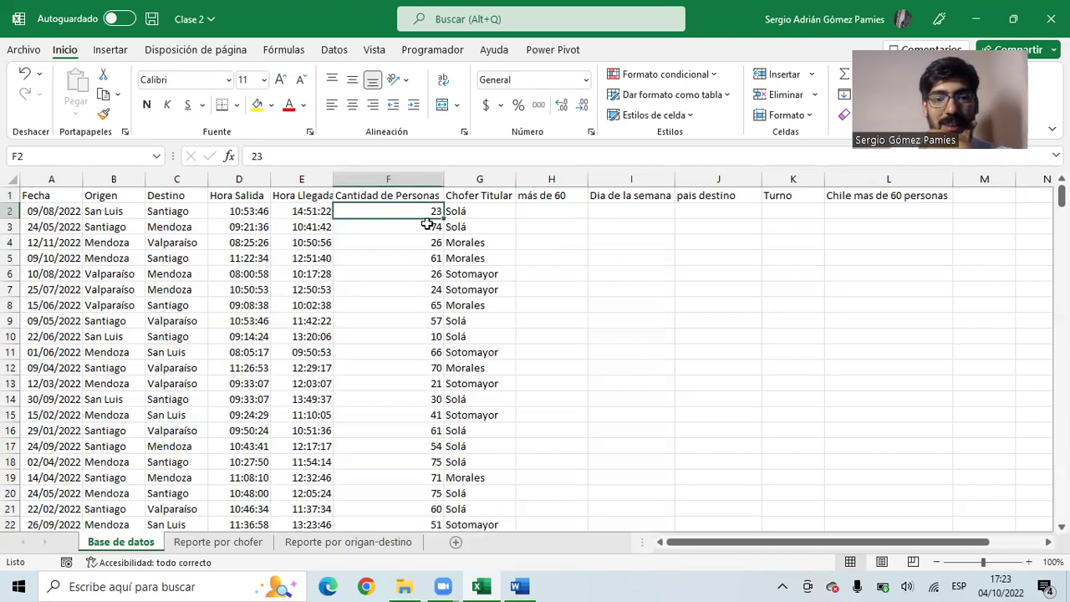
{"action": "left_click", "coordinate": [552, 210]}
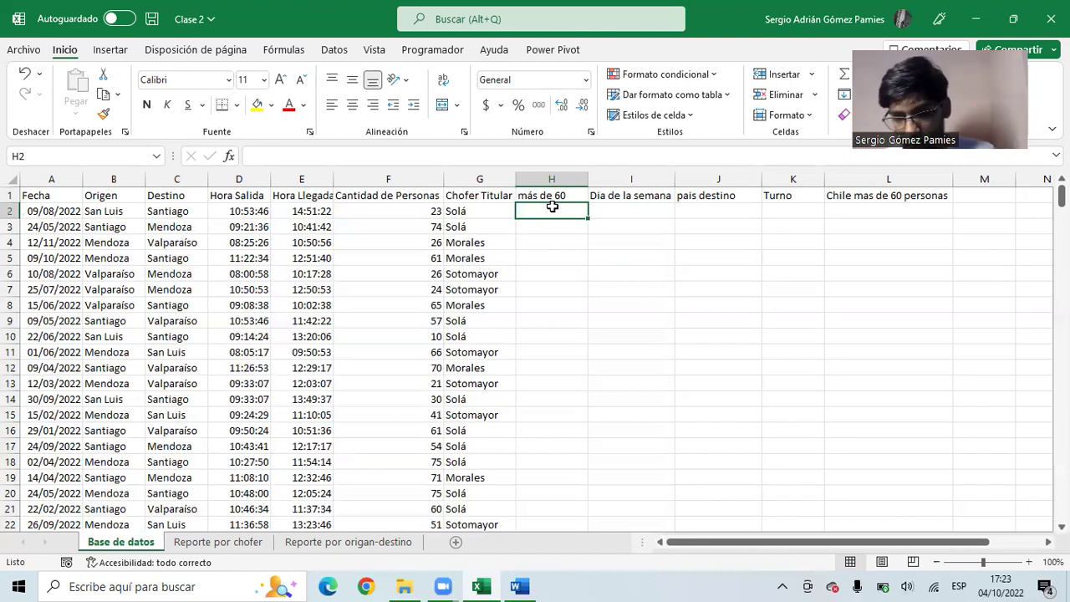
{"action": "left_click", "coordinate": [437, 213]}
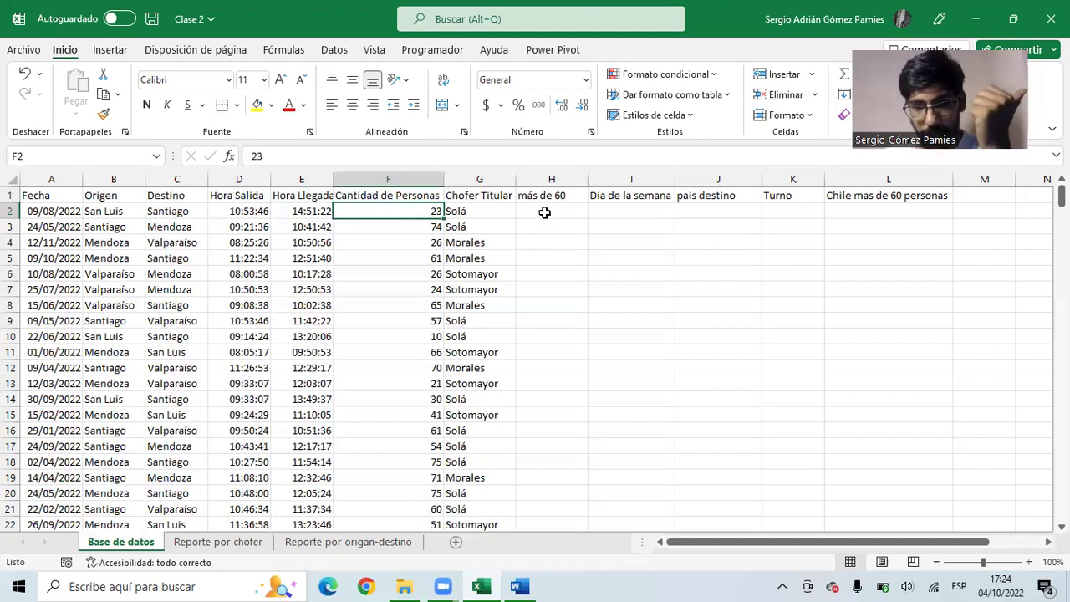
- Enter the comparison =F2>60 in H2
{"action": "left_click", "coordinate": [544, 213]}
{"action": "type", "text": "="}
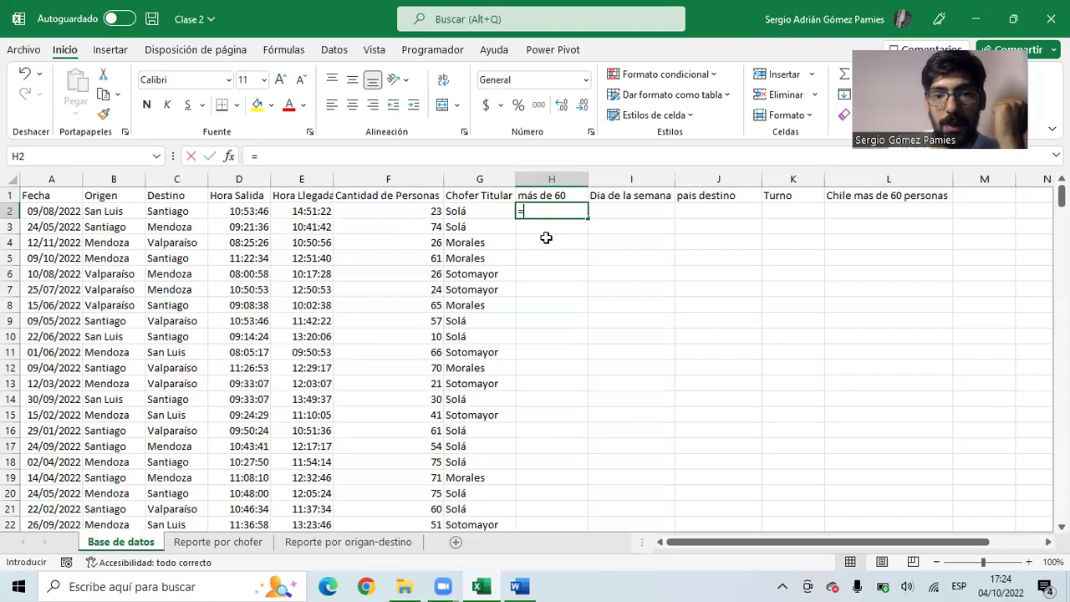
{"action": "key", "text": "Left"}
{"action": "key", "text": "Left"}
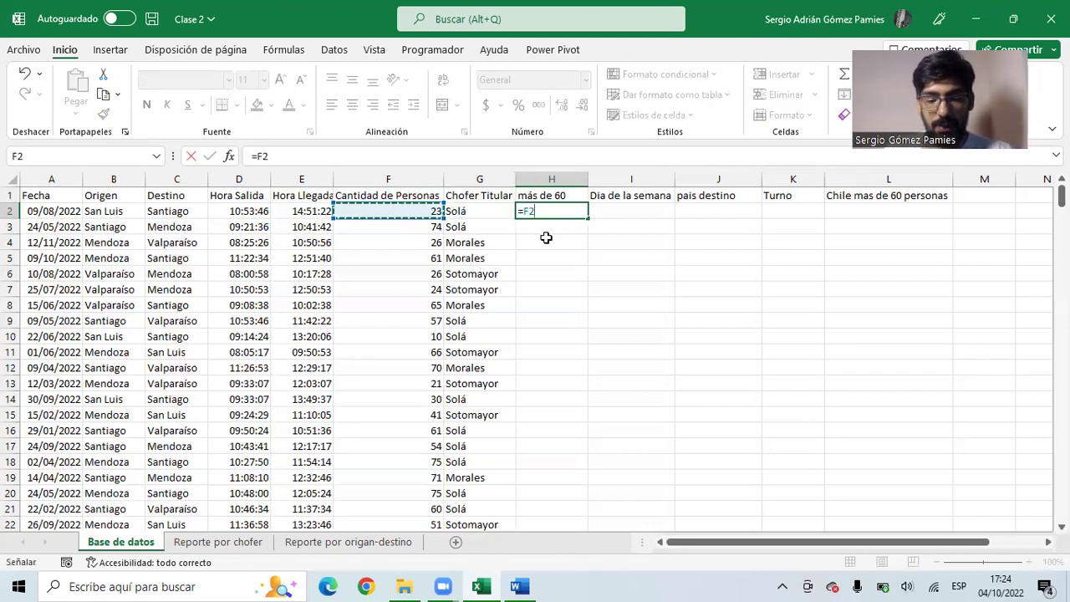
{"action": "type", "text": "<60"}
{"action": "key", "text": "BackSpace"}
{"action": "key", "text": "BackSpace"}
{"action": "key", "text": "BackSpace"}
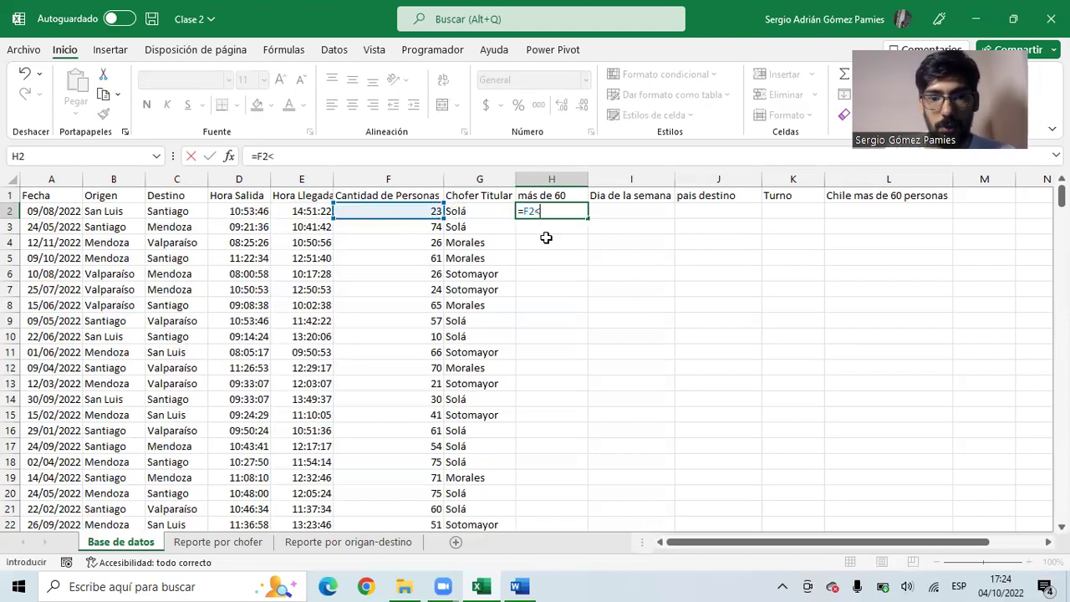
{"action": "type", "text": ">60"}
{"action": "key", "text": "Return"}
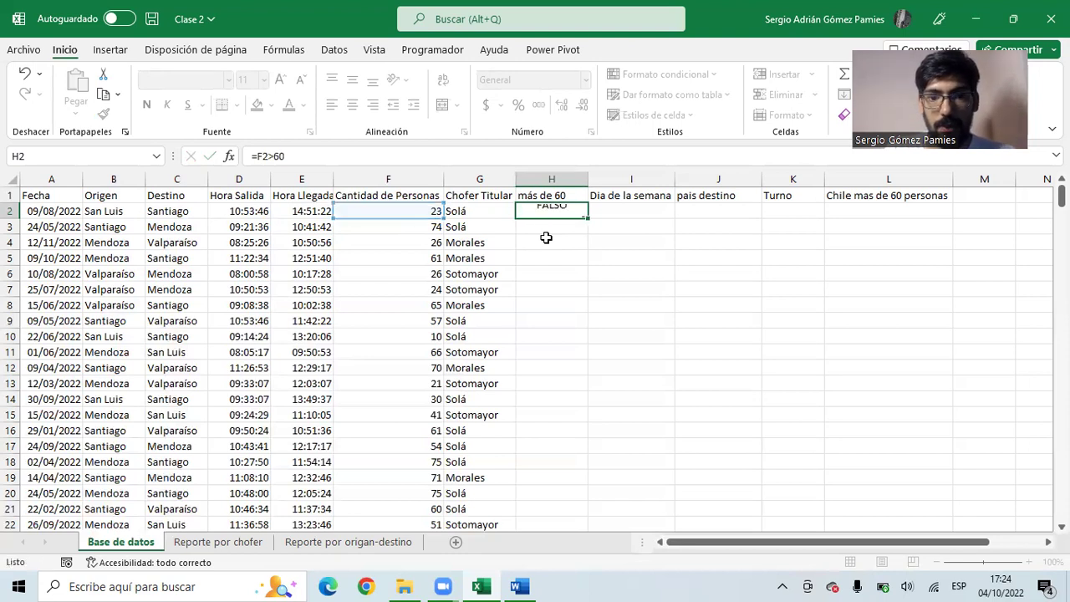
- Copy the =F2>60 comparison down column H to row 23 and check the copied formulas
{"action": "left_click", "coordinate": [552, 213]}
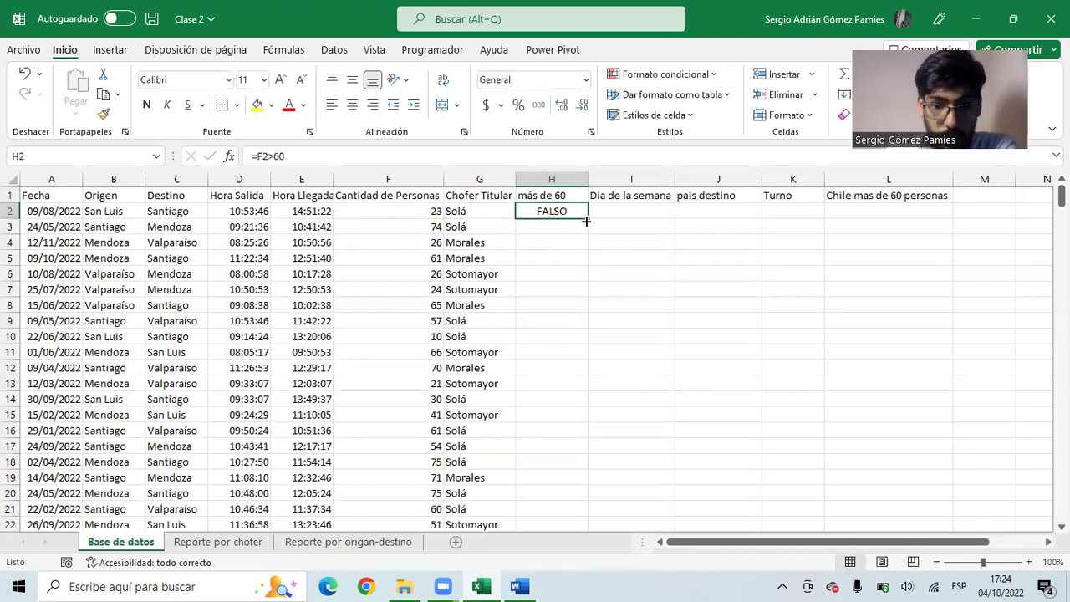
{"action": "left_click_drag", "start_coordinate": [588, 218], "coordinate": [586, 431]}
{"action": "scroll", "coordinate": [583, 401], "scroll_direction": "down", "scroll_amount": 2}
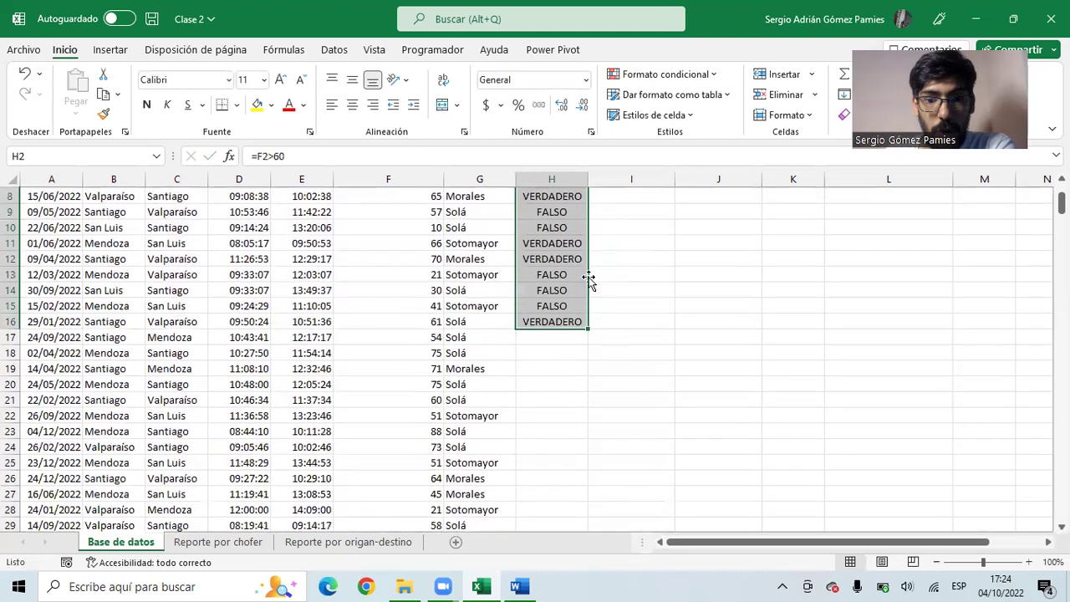
{"action": "left_click_drag", "start_coordinate": [588, 333], "coordinate": [586, 448]}
{"action": "scroll", "coordinate": [564, 329], "scroll_direction": "up", "scroll_amount": 3}
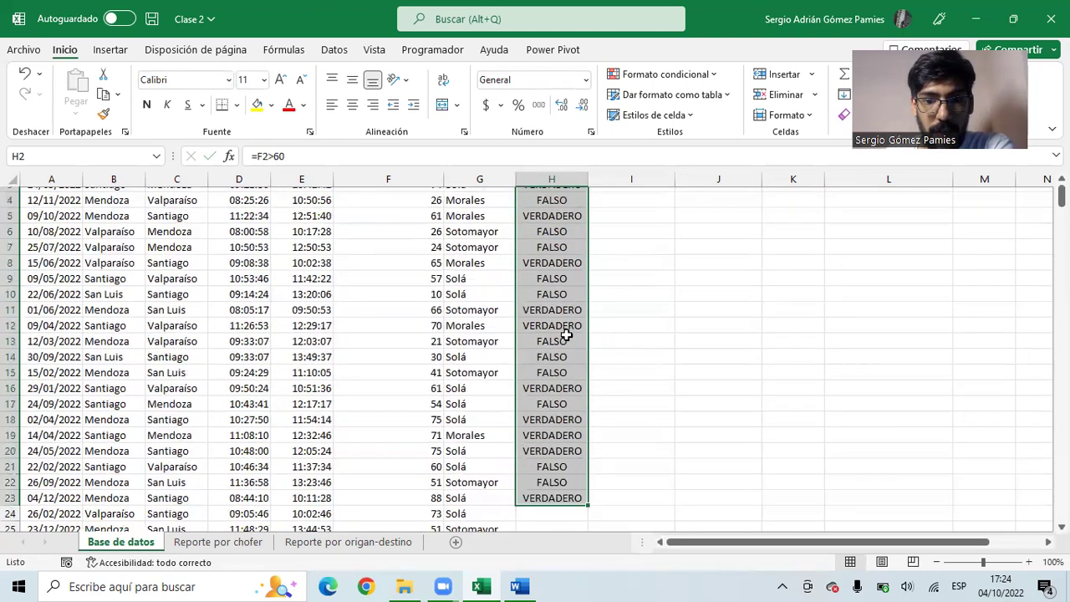
{"action": "left_click", "coordinate": [563, 211]}
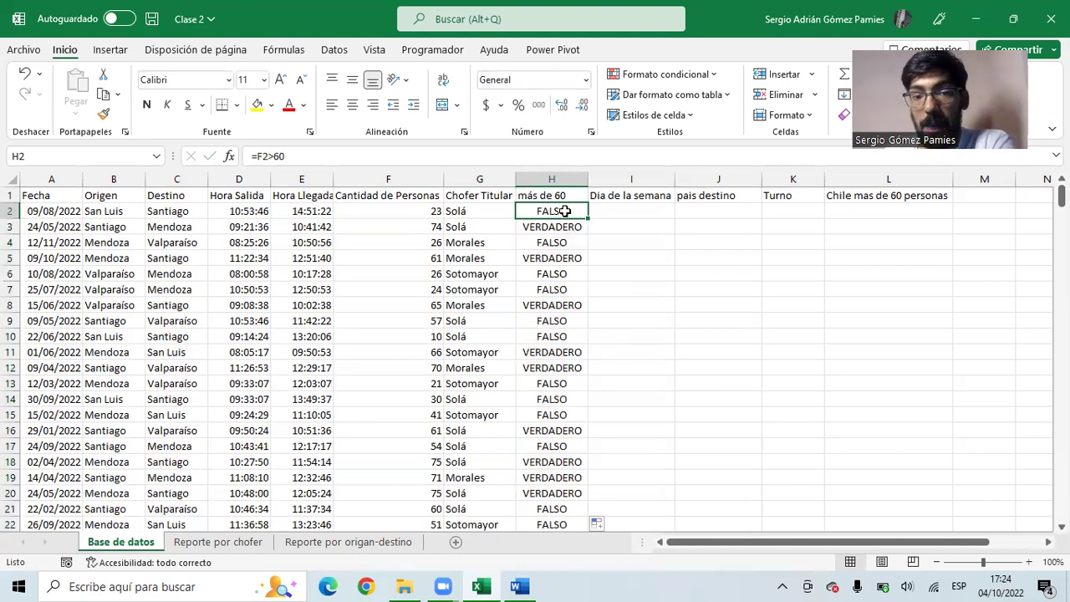
{"action": "left_click", "coordinate": [568, 228]}
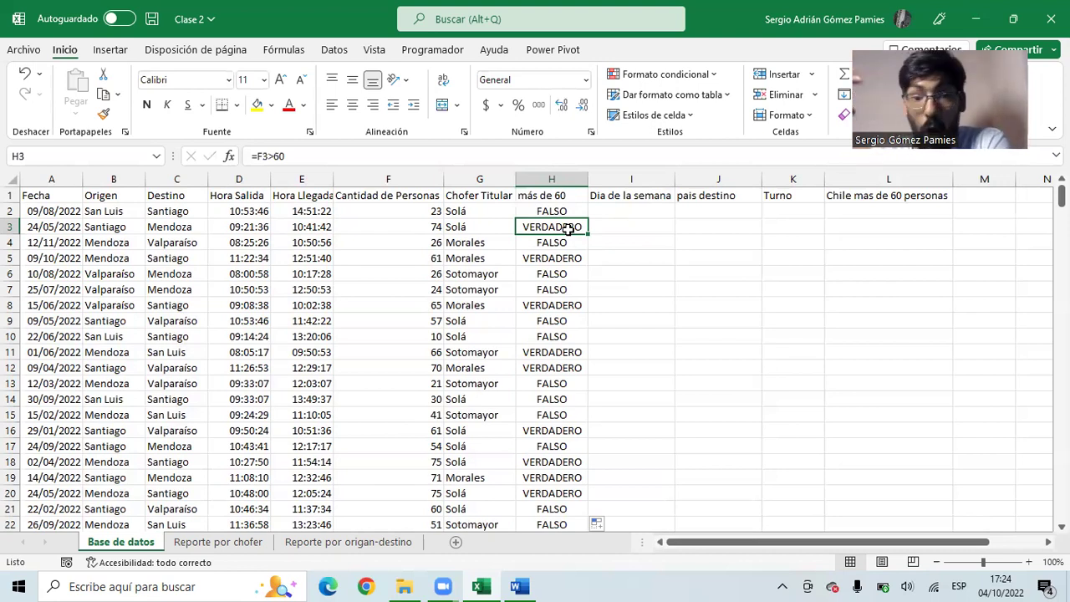
{"action": "left_click", "coordinate": [563, 213]}
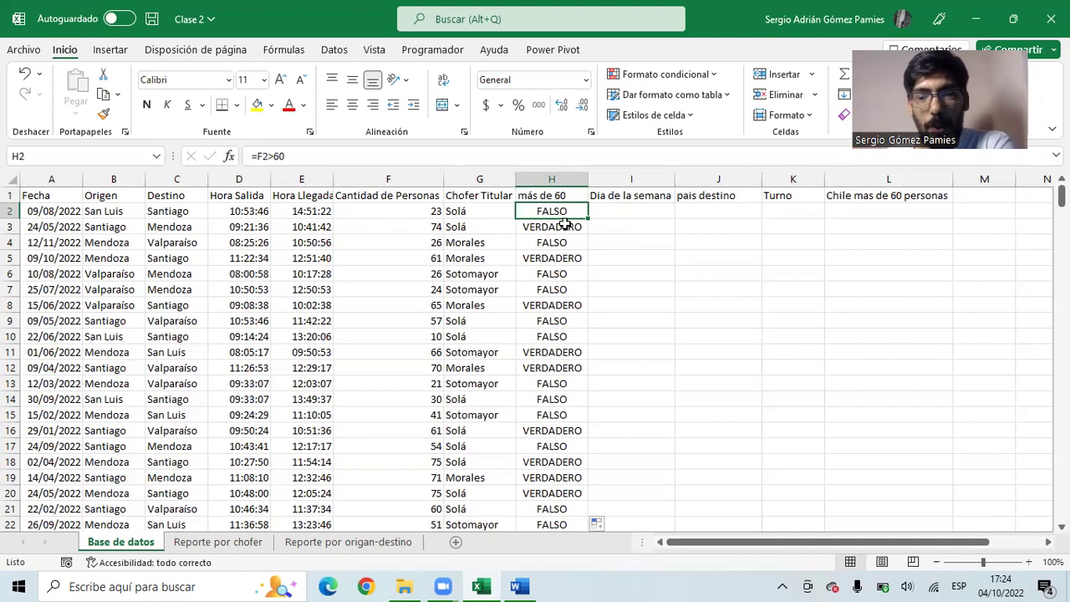
{"action": "left_click", "coordinate": [684, 302]}
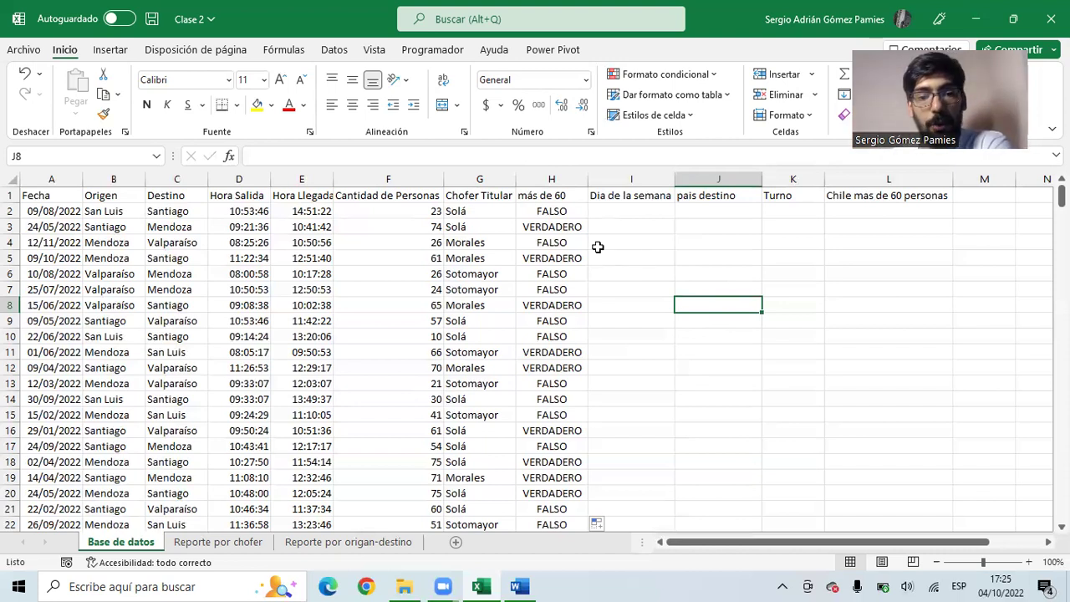
- Clear all the comparison results in column H, then undo the clearing
{"action": "left_click", "coordinate": [542, 209]}
{"action": "key", "text": "ctrl+shift+Down"}
{"action": "key", "text": "Delete"}
{"action": "scroll", "coordinate": [542, 206], "scroll_direction": "up", "scroll_amount": 1}
{"action": "left_click", "coordinate": [549, 214]}
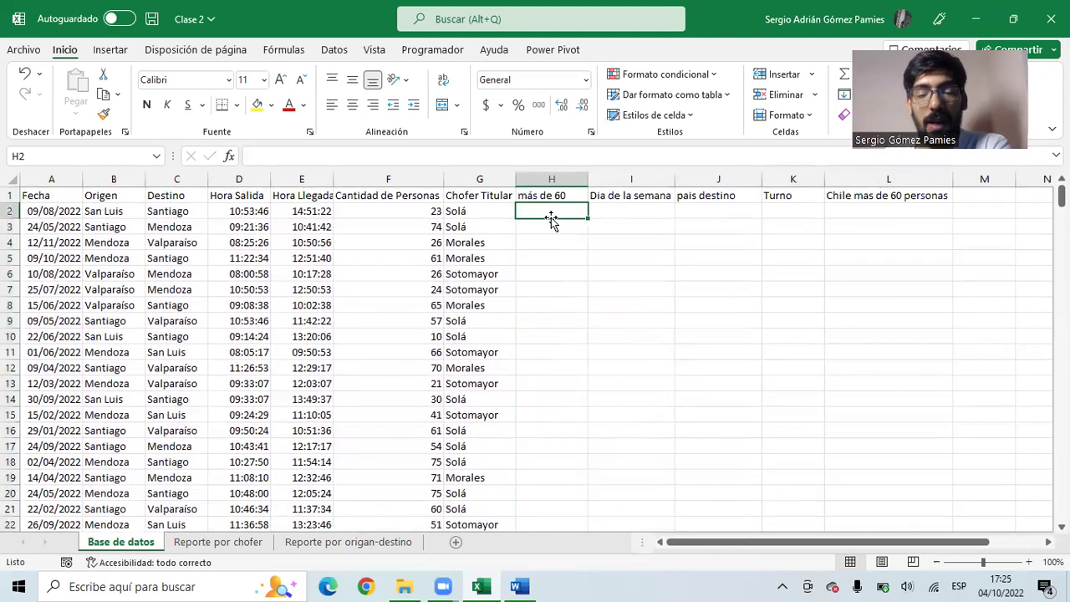
{"action": "key", "text": "ctrl+z"}
- Clear the copied results in H3:H23, leaving only H2's =F2>60 result FALSO
{"action": "key", "text": "Down"}
{"action": "key", "text": "ctrl+shift+Down"}
{"action": "key", "text": "F2"}
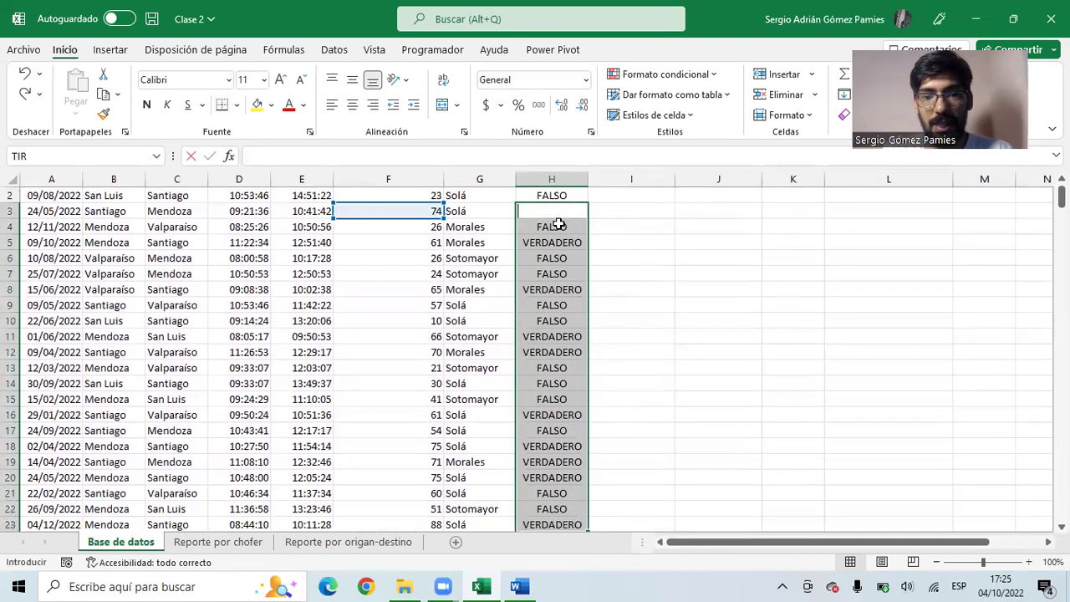
{"action": "key", "text": "Escape"}
{"action": "left_click", "coordinate": [558, 212]}
{"action": "key", "text": "ctrl+shift+Down"}
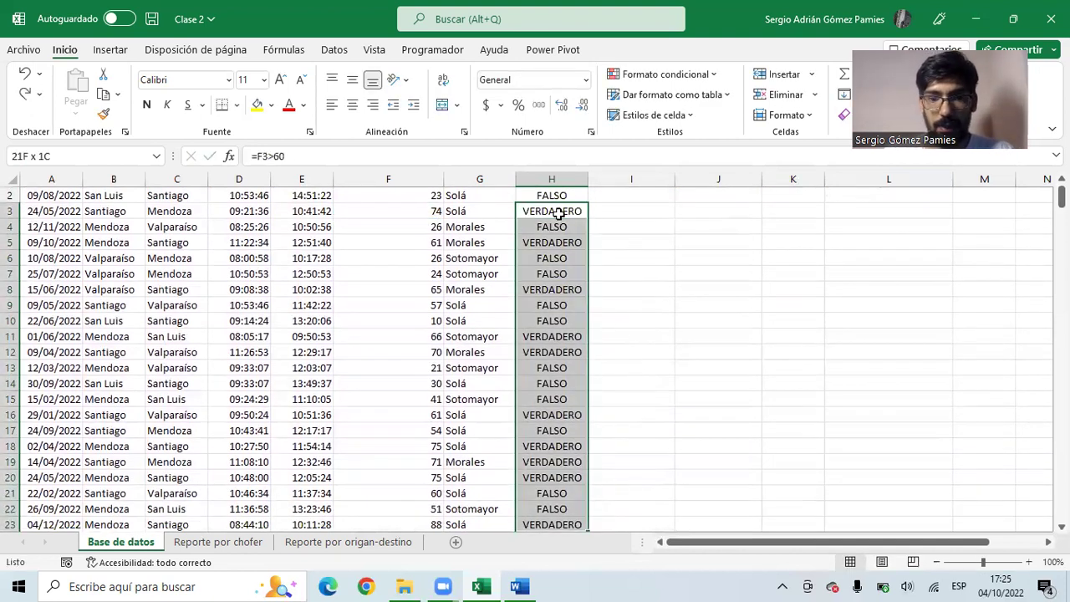
{"action": "key", "text": "F2"}
{"action": "key", "text": "Escape"}
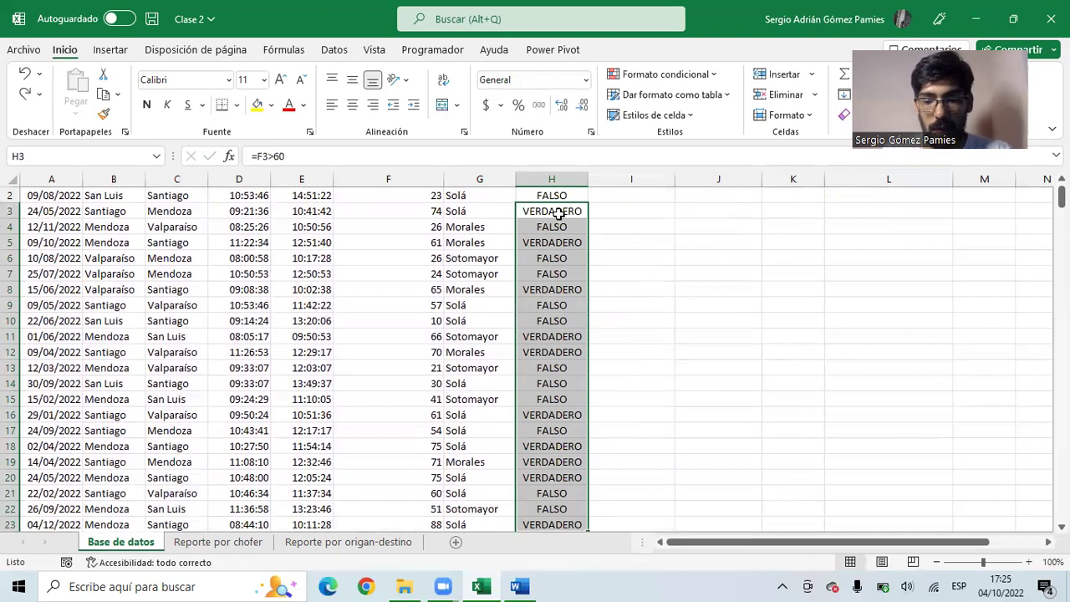
{"action": "key", "text": "Delete"}
{"action": "scroll", "coordinate": [557, 213], "scroll_direction": "up", "scroll_amount": 1}
{"action": "left_click", "coordinate": [429, 212]}
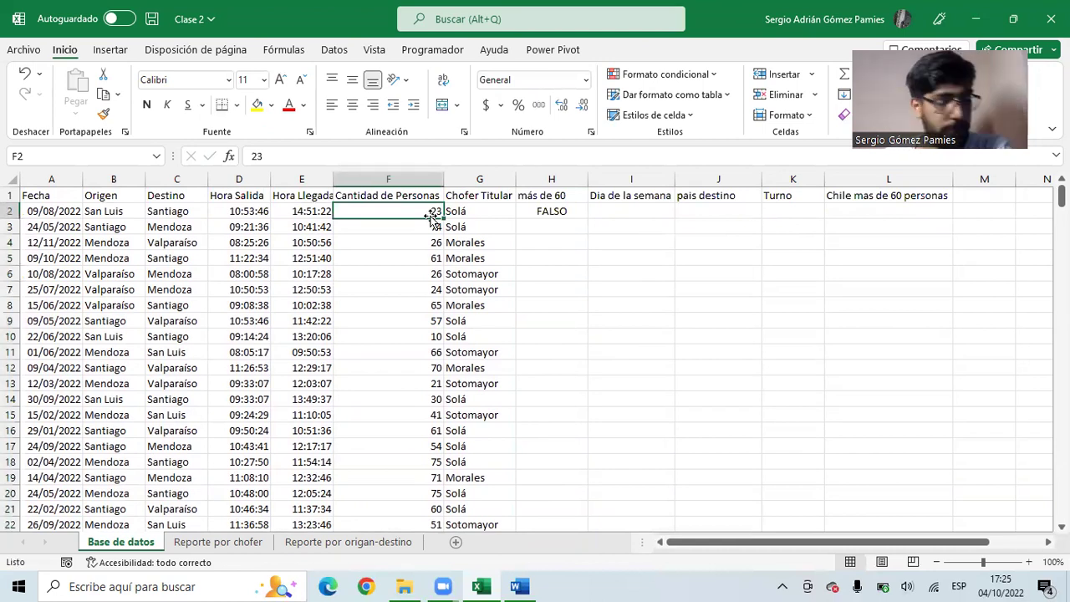
{"action": "left_click", "coordinate": [551, 211]}
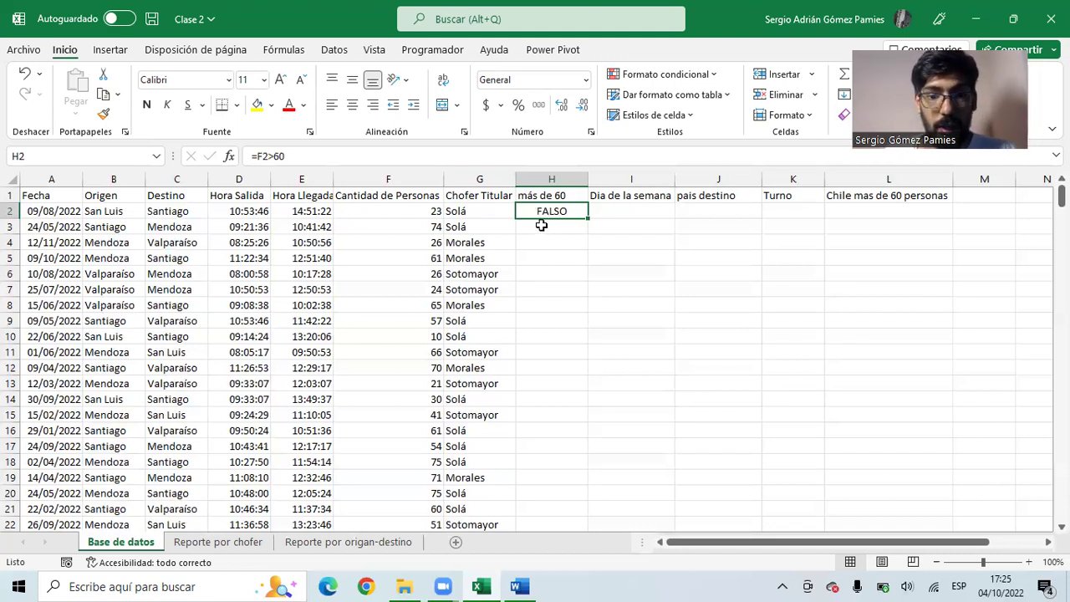
- Start rewriting H2 as =SI(F2>60;200 with the passenger count F2 as the test
{"action": "key", "text": "F2"}
{"action": "key", "text": "Escape"}
{"action": "type", "text": "=si"}
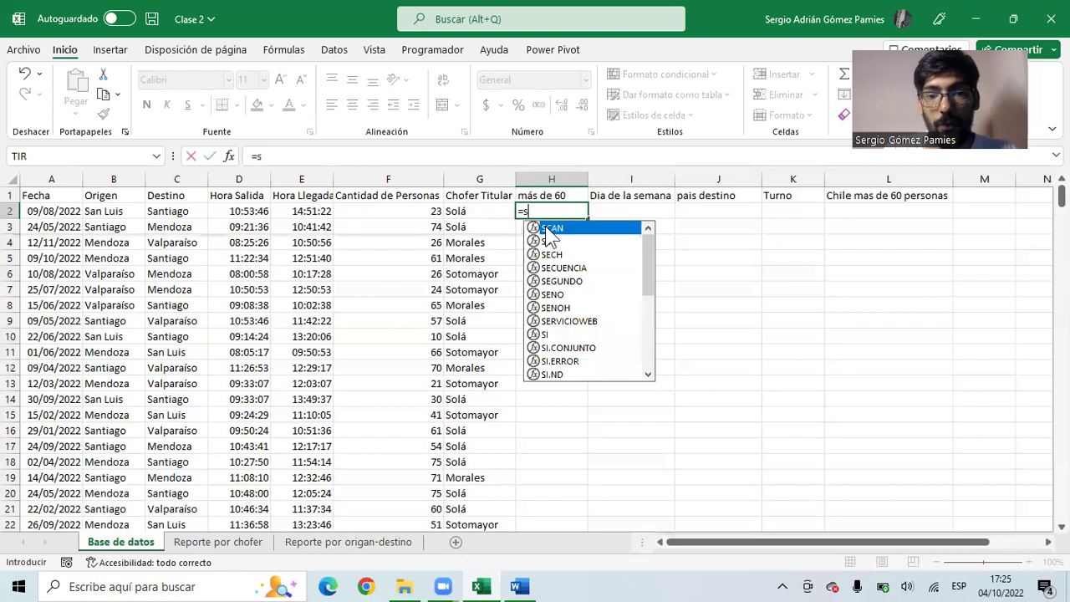
{"action": "key", "text": "Tab"}
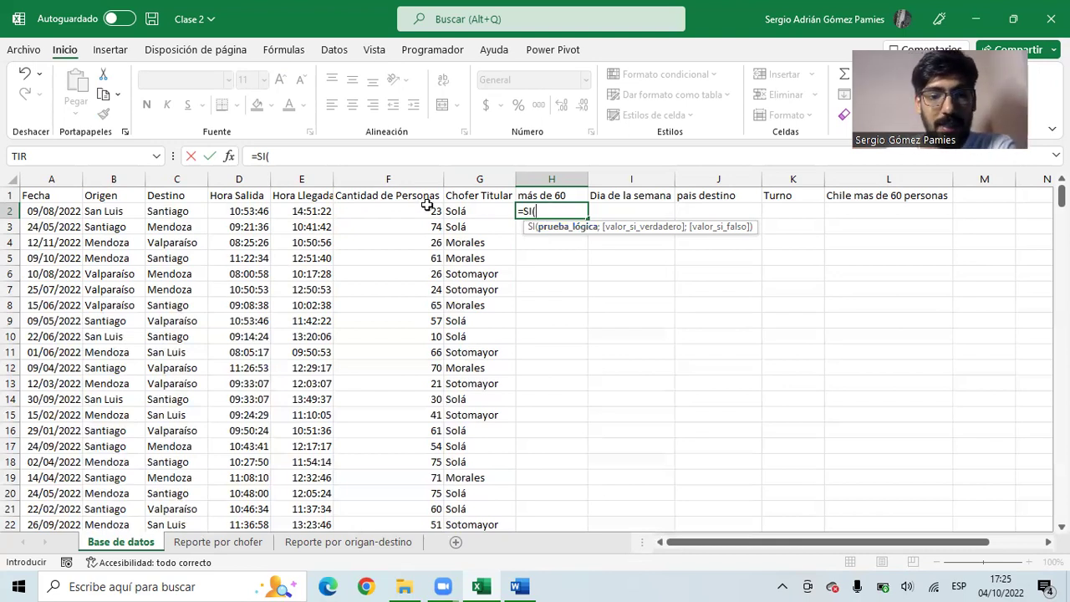
{"action": "left_click", "coordinate": [371, 210]}
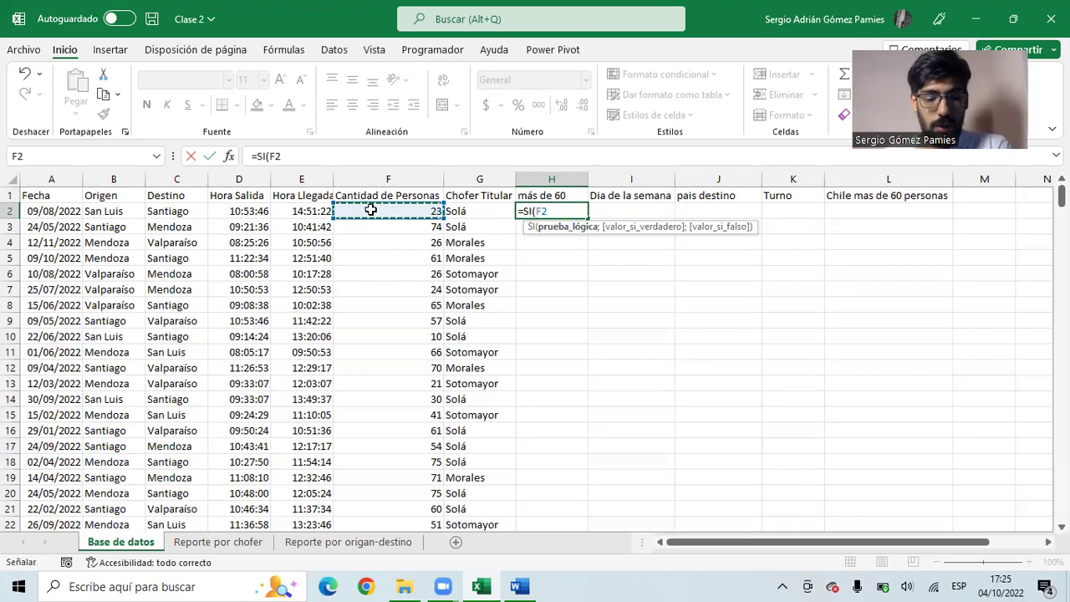
{"action": "type", "text": ">60"}
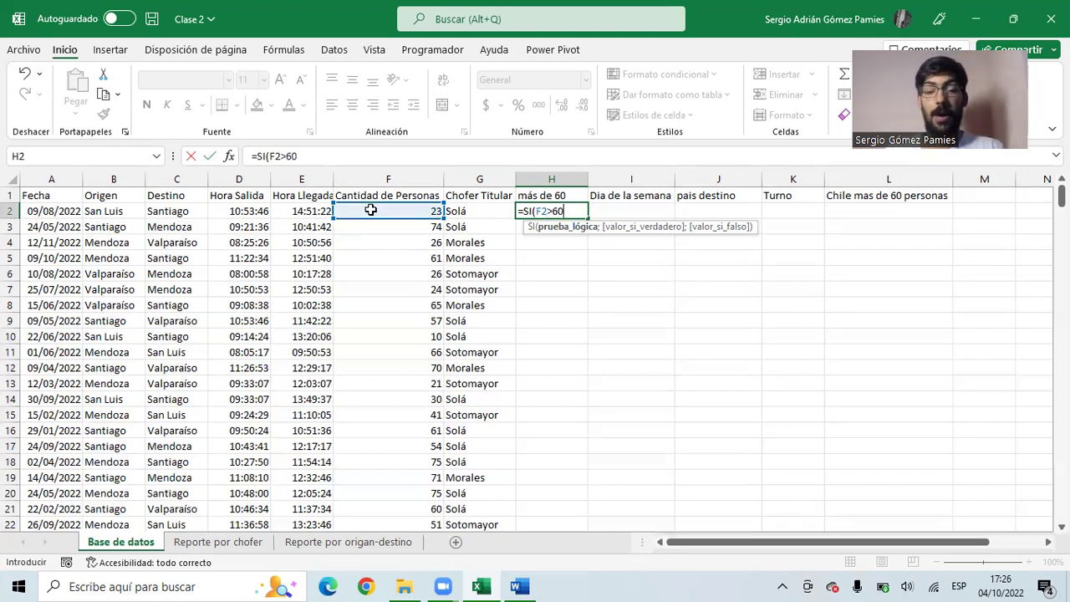
{"action": "type", "text": ";"}
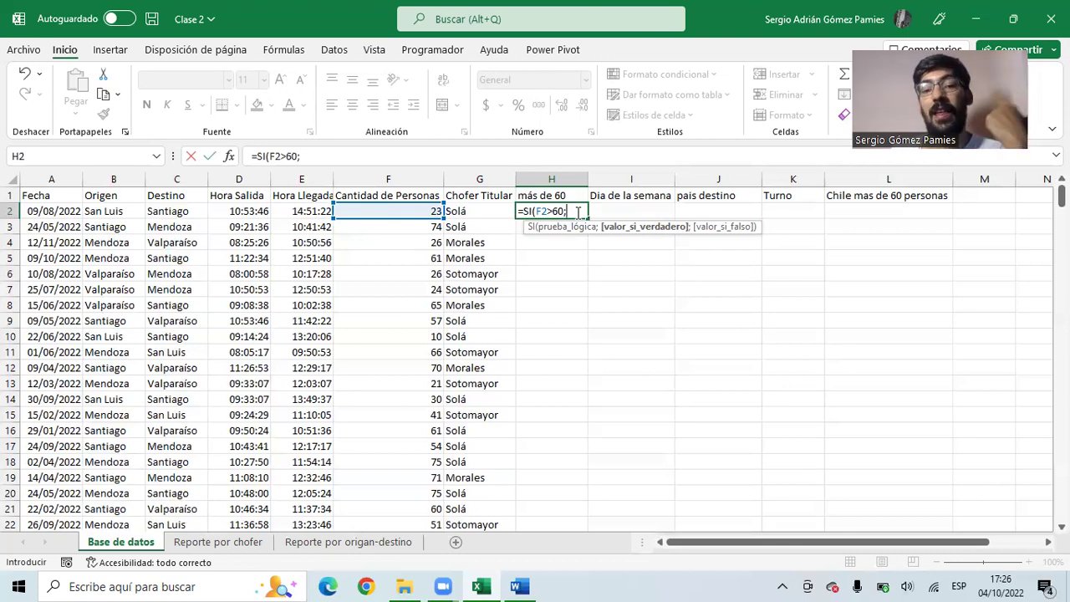
{"action": "type", "text": "200"}
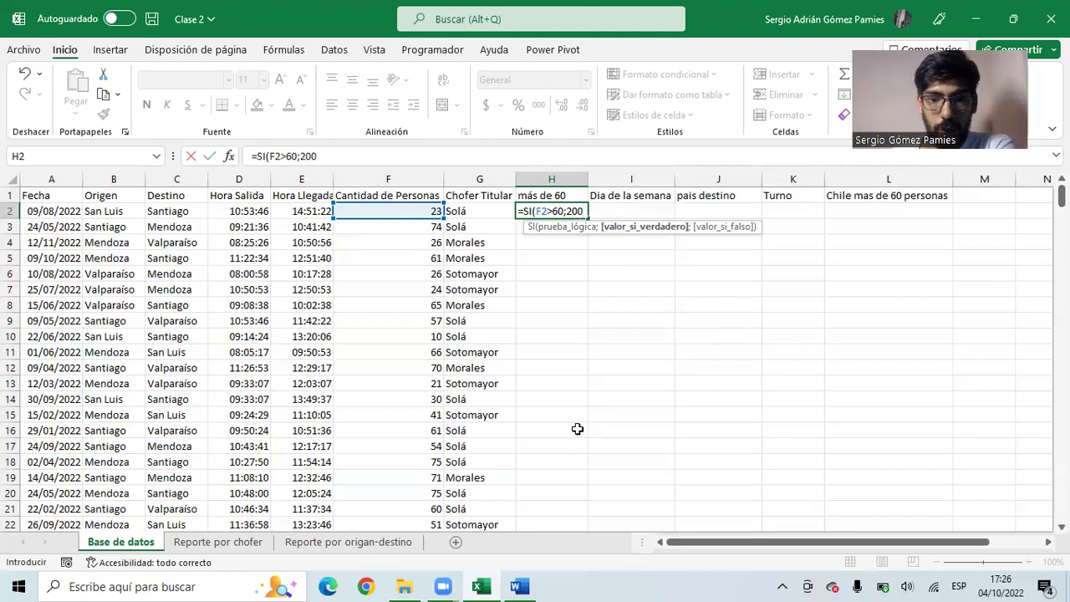
- Complete H2's formula as =SI(F2>60;200;0) and commit it
{"action": "left_click_drag", "start_coordinate": [332, 157], "coordinate": [244, 166]}
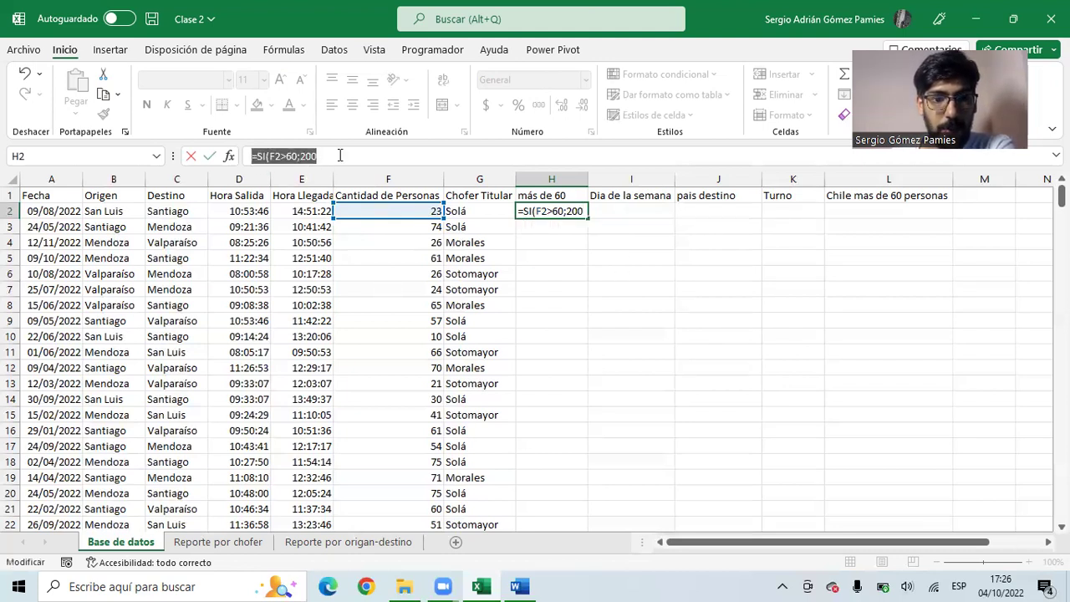
{"action": "left_click", "coordinate": [339, 155]}
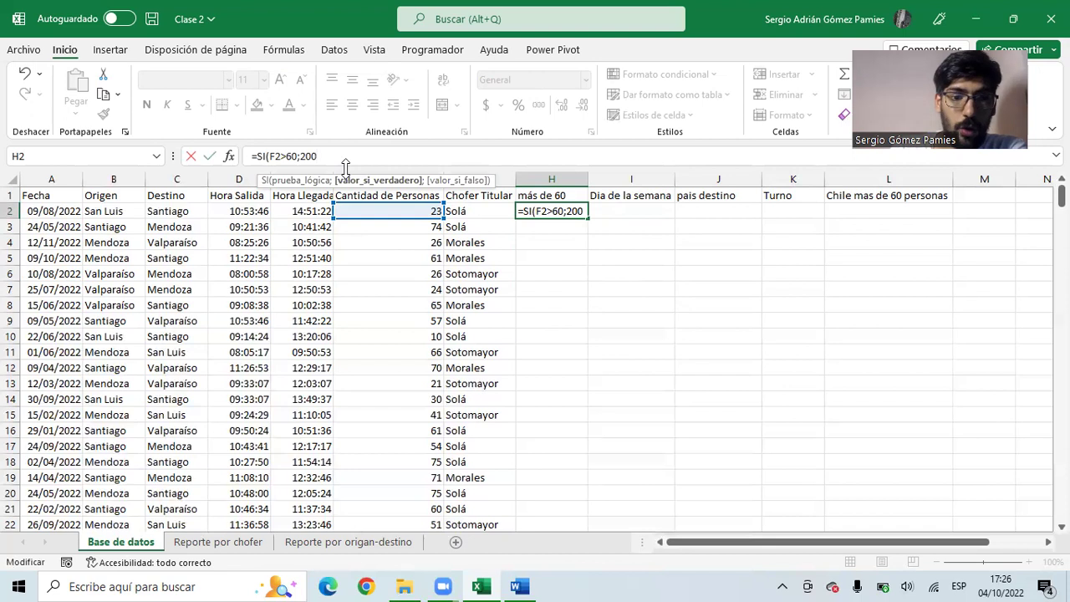
{"action": "type", "text": ";"}
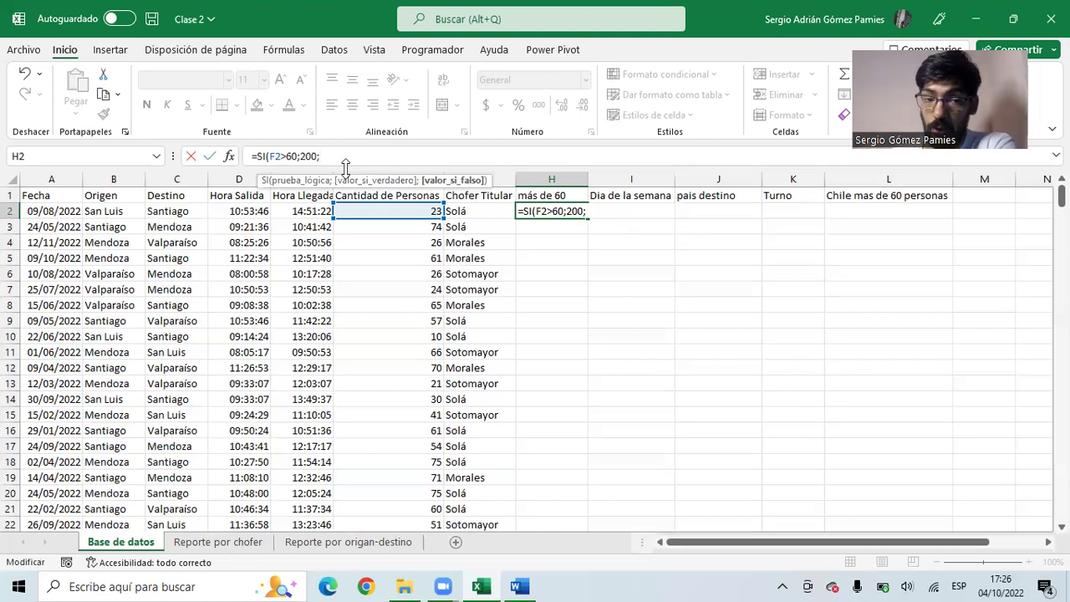
{"action": "type", "text": "0)"}
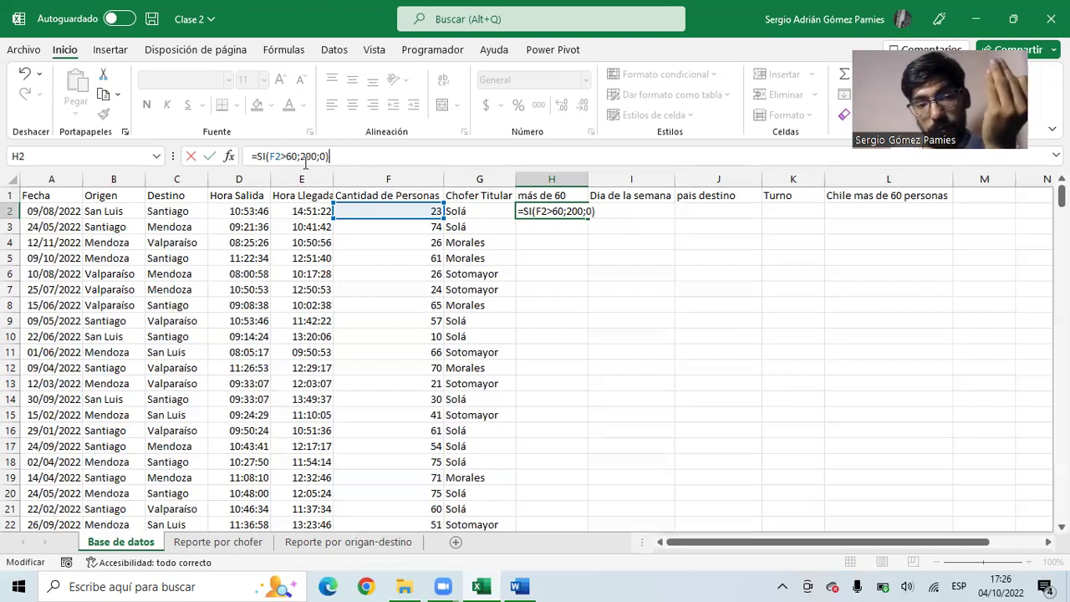
{"action": "left_click", "coordinate": [312, 158]}
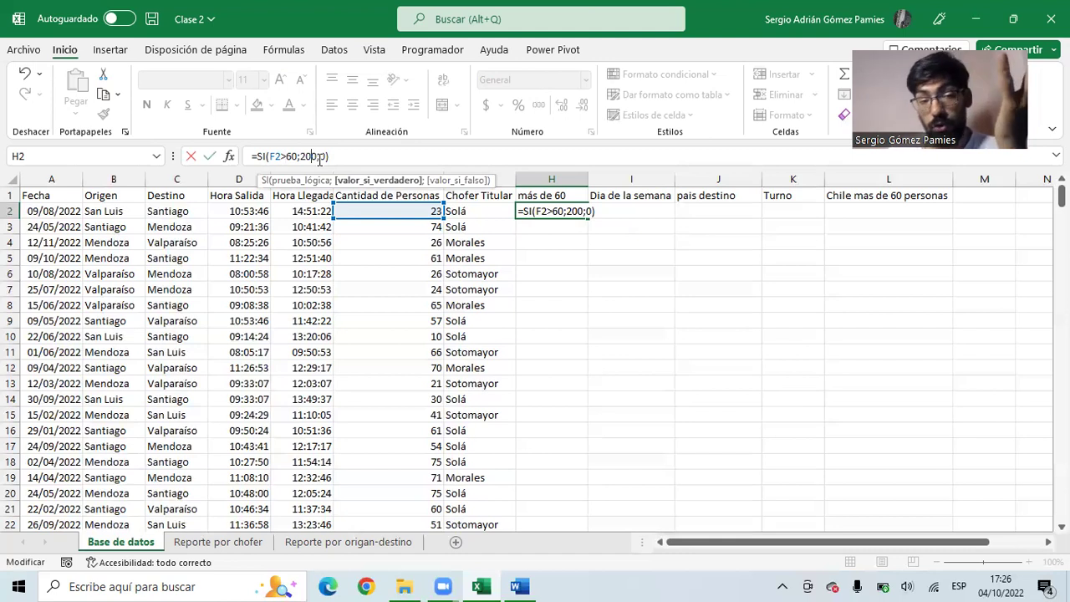
{"action": "key", "text": "Right"}
{"action": "key", "text": "Right"}
{"action": "key", "text": "Right"}
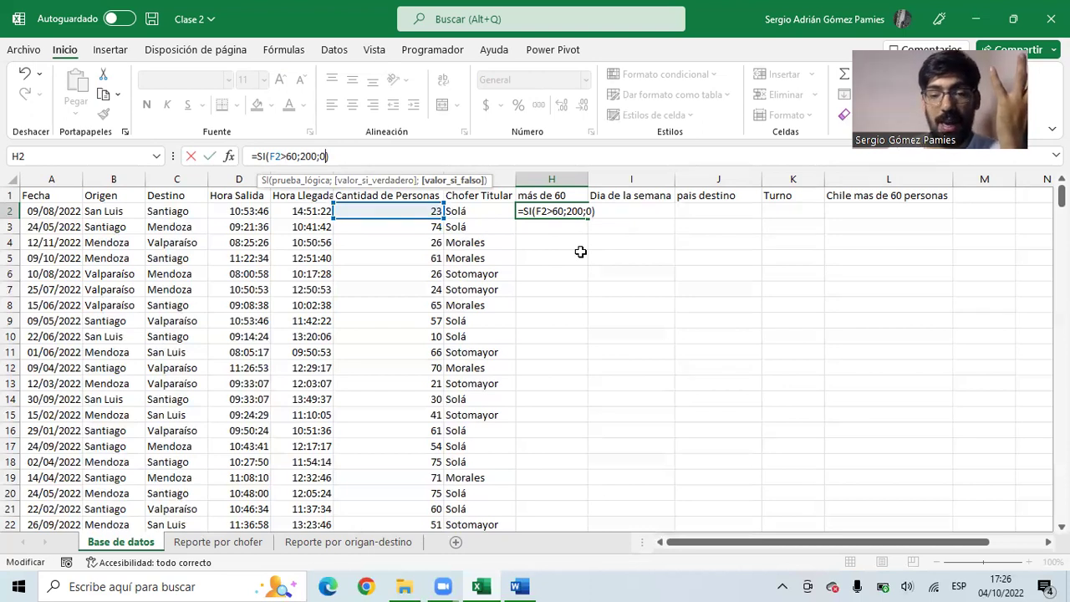
{"action": "key", "text": "Return"}
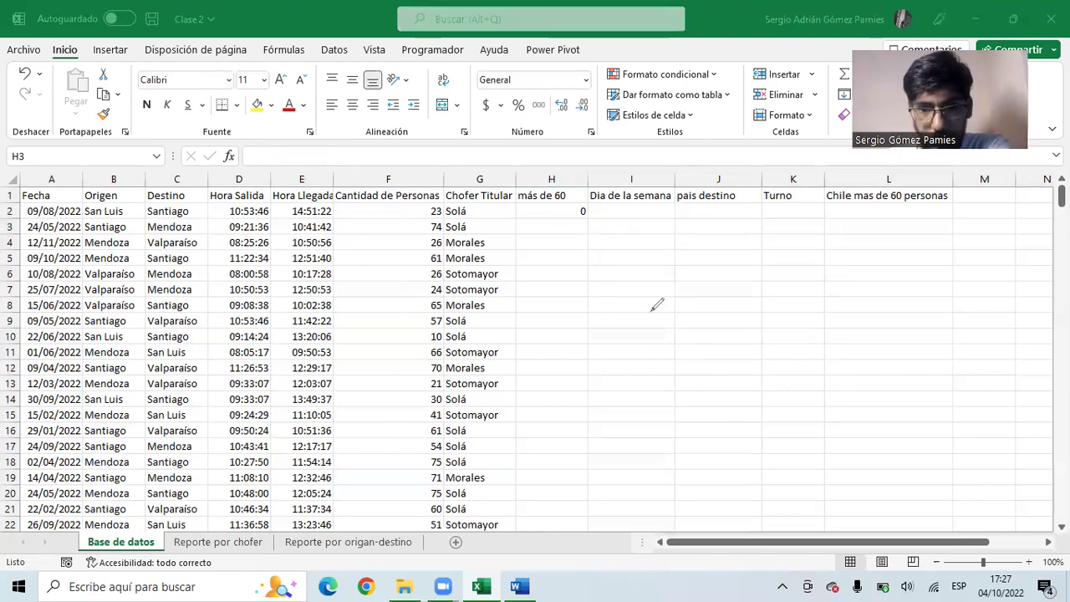
{"action": "mouse_move", "coordinate": [649, 288]}
{"action": "left_mouse_down"}
{"action": "mouse_move", "coordinate": [651, 339]}
{"action": "mouse_move", "coordinate": [718, 277]}
{"action": "mouse_move", "coordinate": [747, 341]}
{"action": "mouse_move", "coordinate": [651, 343]}
{"action": "left_mouse_up"}
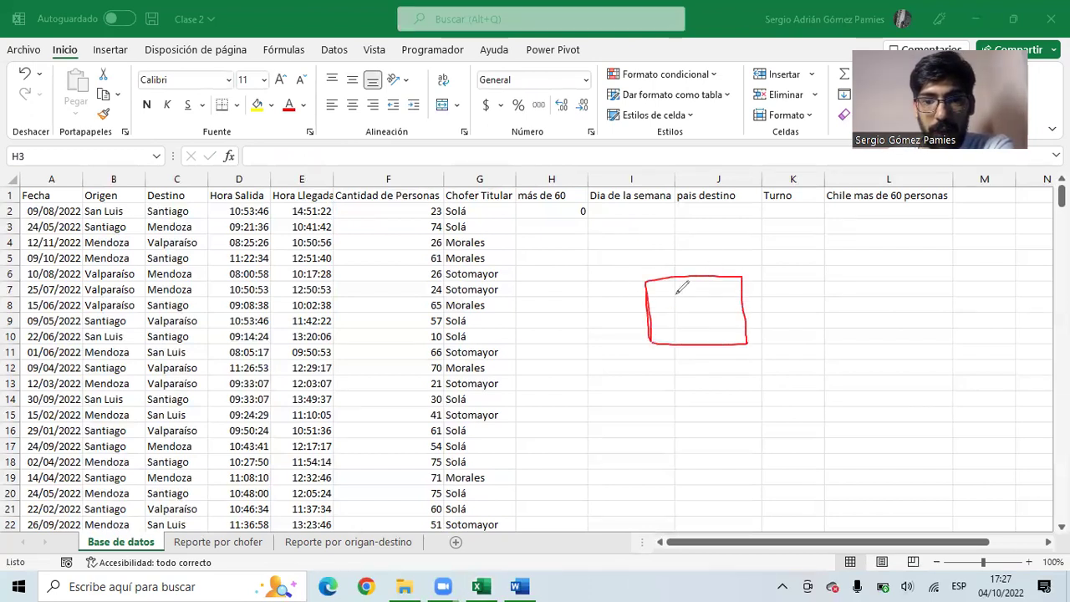
{"action": "mouse_move", "coordinate": [671, 268]}
{"action": "left_mouse_down"}
{"action": "mouse_move", "coordinate": [671, 237]}
{"action": "mouse_move", "coordinate": [706, 252]}
{"action": "left_mouse_up"}
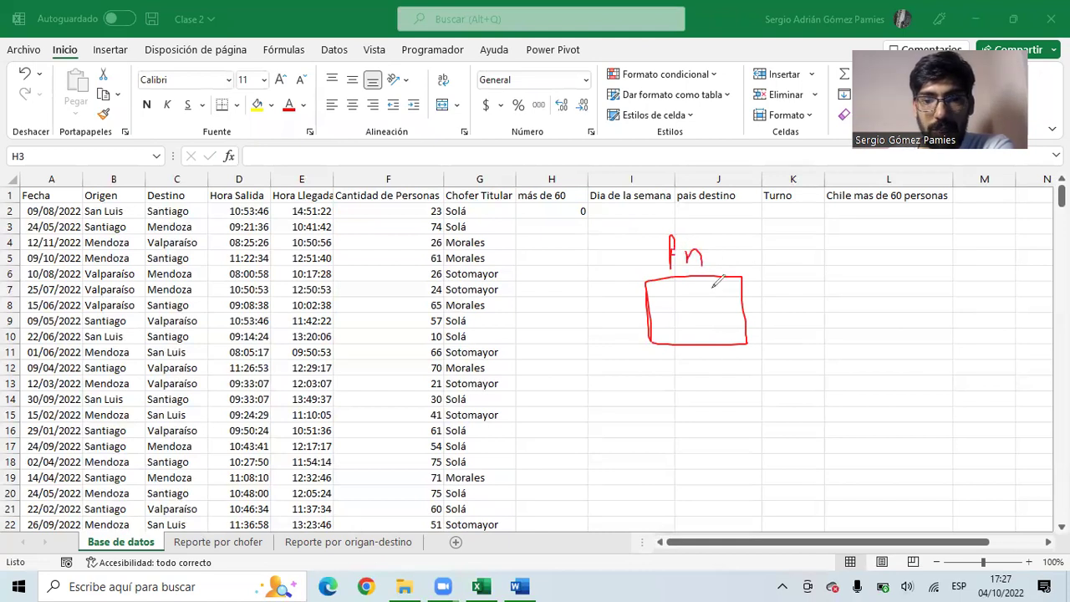
{"action": "left_click_drag", "start_coordinate": [544, 316], "coordinate": [624, 315]}
{"action": "mouse_move", "coordinate": [611, 302]}
{"action": "left_mouse_down"}
{"action": "mouse_move", "coordinate": [623, 310]}
{"action": "mouse_move", "coordinate": [611, 324]}
{"action": "left_mouse_up"}
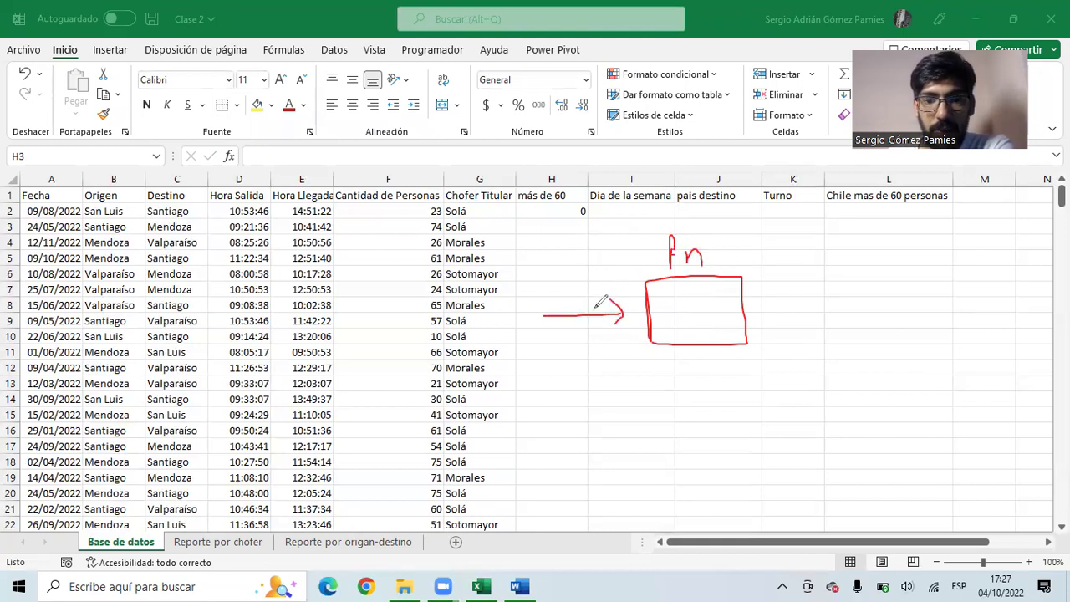
{"action": "left_click_drag", "start_coordinate": [567, 261], "coordinate": [619, 292]}
{"action": "mouse_move", "coordinate": [580, 369]}
{"action": "left_mouse_down"}
{"action": "mouse_move", "coordinate": [633, 321]}
{"action": "mouse_move", "coordinate": [628, 344]}
{"action": "left_mouse_up"}
{"action": "mouse_move", "coordinate": [751, 305]}
{"action": "left_mouse_down"}
{"action": "mouse_move", "coordinate": [847, 306]}
{"action": "mouse_move", "coordinate": [828, 316]}
{"action": "left_mouse_up"}
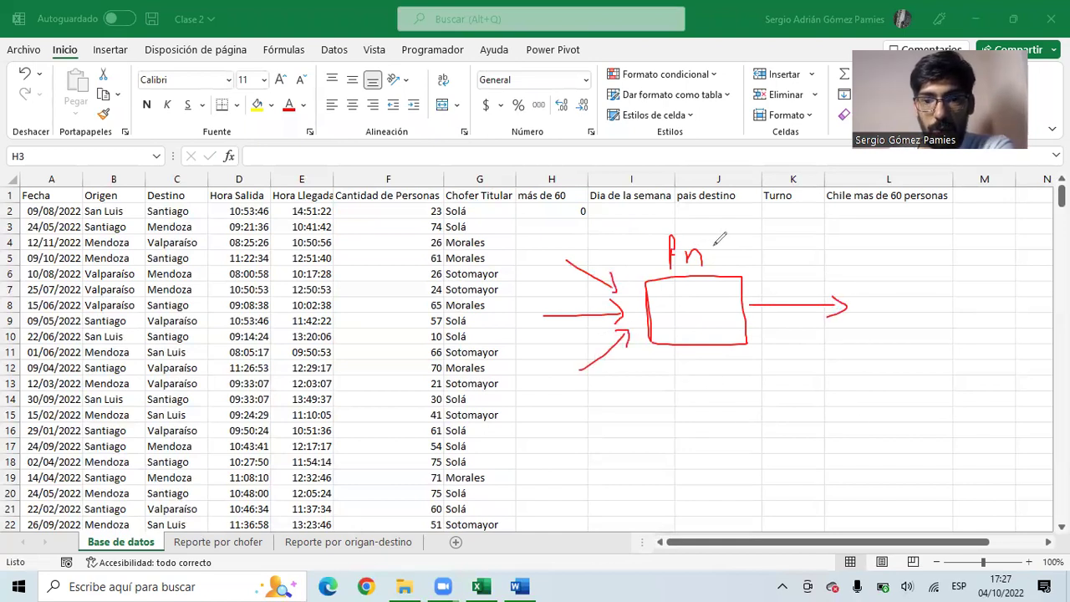
{"action": "mouse_move", "coordinate": [728, 241]}
{"action": "left_mouse_down"}
{"action": "mouse_move", "coordinate": [715, 262]}
{"action": "mouse_move", "coordinate": [735, 261]}
{"action": "mouse_move", "coordinate": [710, 238]}
{"action": "mouse_move", "coordinate": [755, 243]}
{"action": "left_mouse_up"}
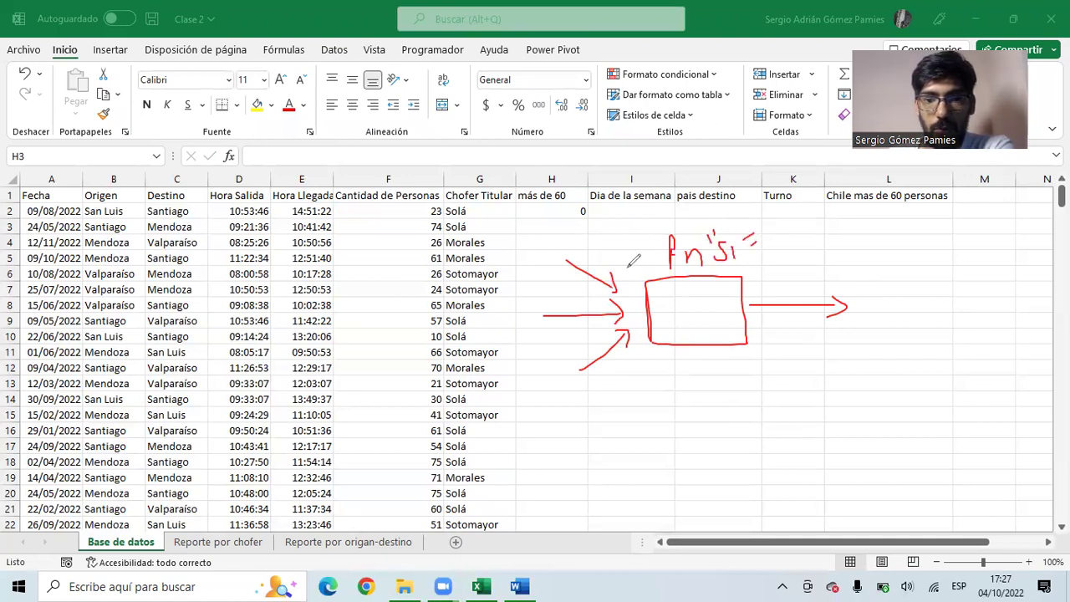
{"action": "mouse_move", "coordinate": [507, 255]}
{"action": "left_mouse_down"}
{"action": "mouse_move", "coordinate": [510, 240]}
{"action": "mouse_move", "coordinate": [556, 257]}
{"action": "left_mouse_up"}
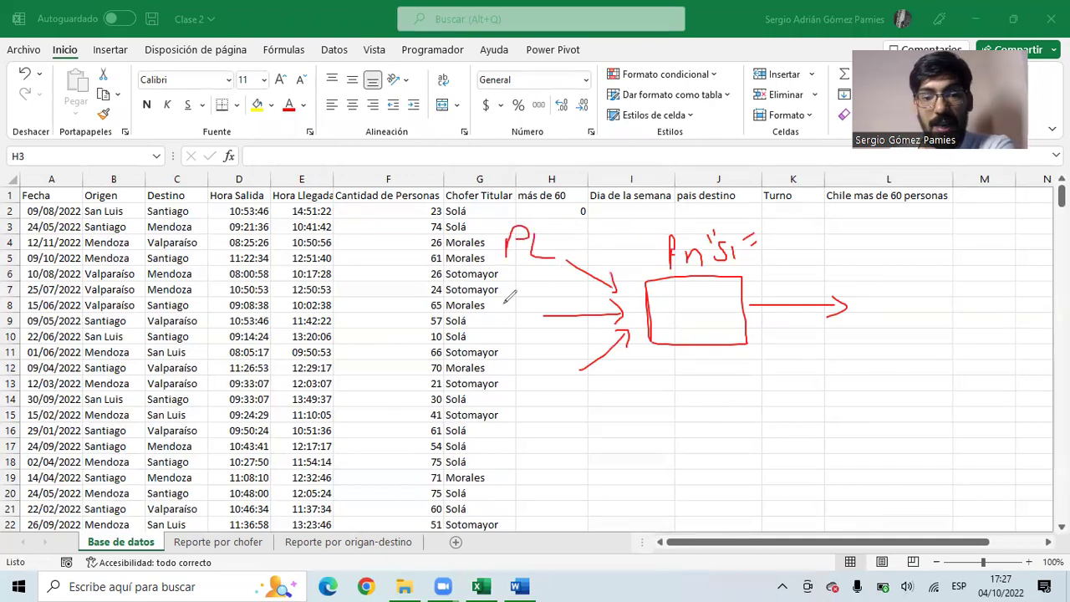
{"action": "mouse_move", "coordinate": [493, 308]}
{"action": "left_mouse_down"}
{"action": "mouse_move", "coordinate": [515, 303]}
{"action": "mouse_move", "coordinate": [475, 307]}
{"action": "mouse_move", "coordinate": [525, 316]}
{"action": "mouse_move", "coordinate": [502, 288]}
{"action": "left_mouse_up"}
{"action": "mouse_move", "coordinate": [542, 361]}
{"action": "left_mouse_down"}
{"action": "mouse_move", "coordinate": [542, 398]}
{"action": "mouse_move", "coordinate": [550, 360]}
{"action": "mouse_move", "coordinate": [569, 398]}
{"action": "mouse_move", "coordinate": [572, 374]}
{"action": "left_mouse_up"}
{"action": "mouse_move", "coordinate": [611, 276]}
{"action": "left_mouse_down"}
{"action": "mouse_move", "coordinate": [599, 314]}
{"action": "mouse_move", "coordinate": [657, 348]}
{"action": "left_mouse_up"}
{"action": "mouse_move", "coordinate": [656, 291]}
{"action": "left_mouse_down"}
{"action": "mouse_move", "coordinate": [651, 342]}
{"action": "mouse_move", "coordinate": [691, 311]}
{"action": "mouse_move", "coordinate": [730, 321]}
{"action": "left_mouse_up"}
{"action": "mouse_move", "coordinate": [882, 283]}
{"action": "left_mouse_down"}
{"action": "mouse_move", "coordinate": [849, 313]}
{"action": "mouse_move", "coordinate": [895, 281]}
{"action": "mouse_move", "coordinate": [870, 283]}
{"action": "mouse_move", "coordinate": [883, 301]}
{"action": "left_mouse_up"}
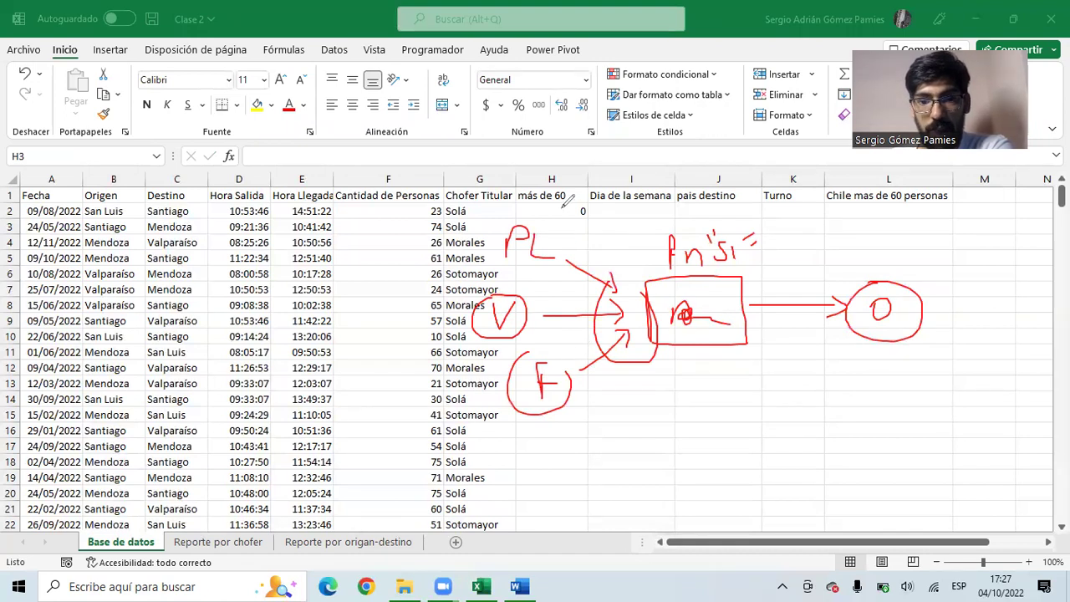
{"action": "mouse_move", "coordinate": [587, 260]}
{"action": "left_mouse_down"}
{"action": "mouse_move", "coordinate": [532, 243]}
{"action": "mouse_move", "coordinate": [500, 318]}
{"action": "mouse_move", "coordinate": [596, 383]}
{"action": "mouse_move", "coordinate": [659, 329]}
{"action": "mouse_move", "coordinate": [621, 329]}
{"action": "mouse_move", "coordinate": [755, 240]}
{"action": "mouse_move", "coordinate": [688, 323]}
{"action": "mouse_move", "coordinate": [834, 301]}
{"action": "mouse_move", "coordinate": [889, 322]}
{"action": "left_mouse_up"}
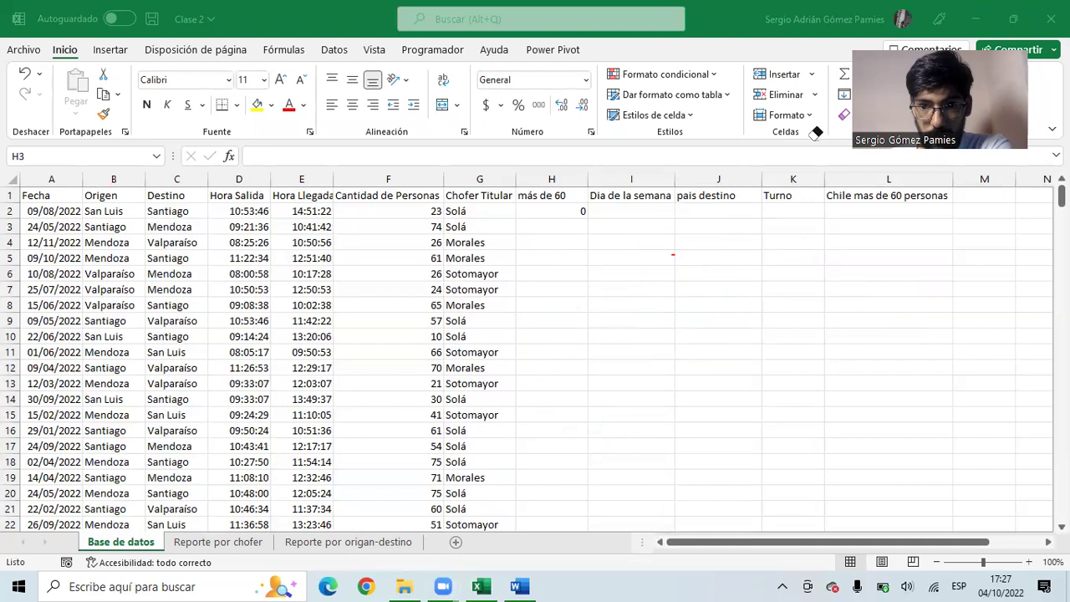
- Fill =SI(F2>60;200;0) down column H to the last trip and inspect H3's formula
{"action": "key", "text": "Escape"}
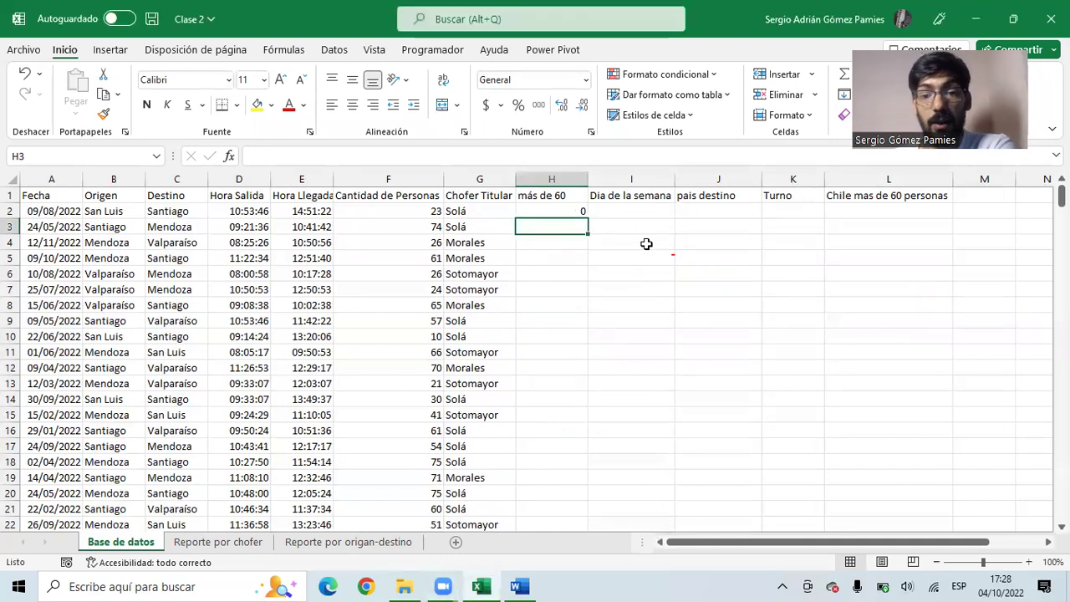
{"action": "left_click", "coordinate": [565, 209]}
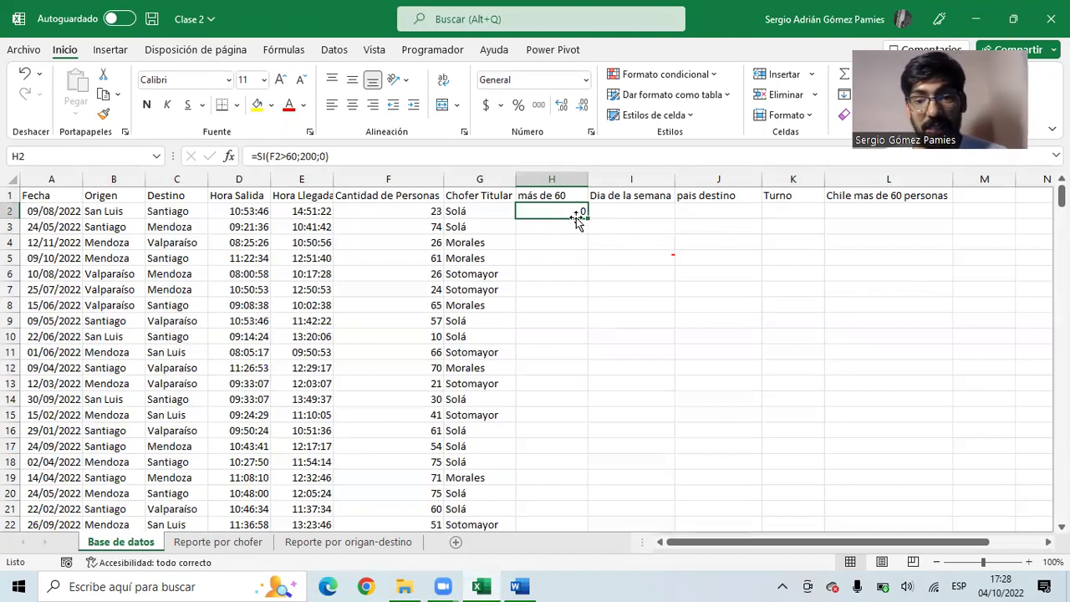
{"action": "mouse_move", "coordinate": [588, 218]}
{"action": "left_mouse_down"}
{"action": "mouse_move", "coordinate": [586, 434]}
{"action": "mouse_move", "coordinate": [601, 555]}
{"action": "mouse_move", "coordinate": [559, 358]}
{"action": "mouse_move", "coordinate": [556, 191]}
{"action": "mouse_move", "coordinate": [570, 214]}
{"action": "left_mouse_up"}
{"action": "double_click", "coordinate": [588, 218]}
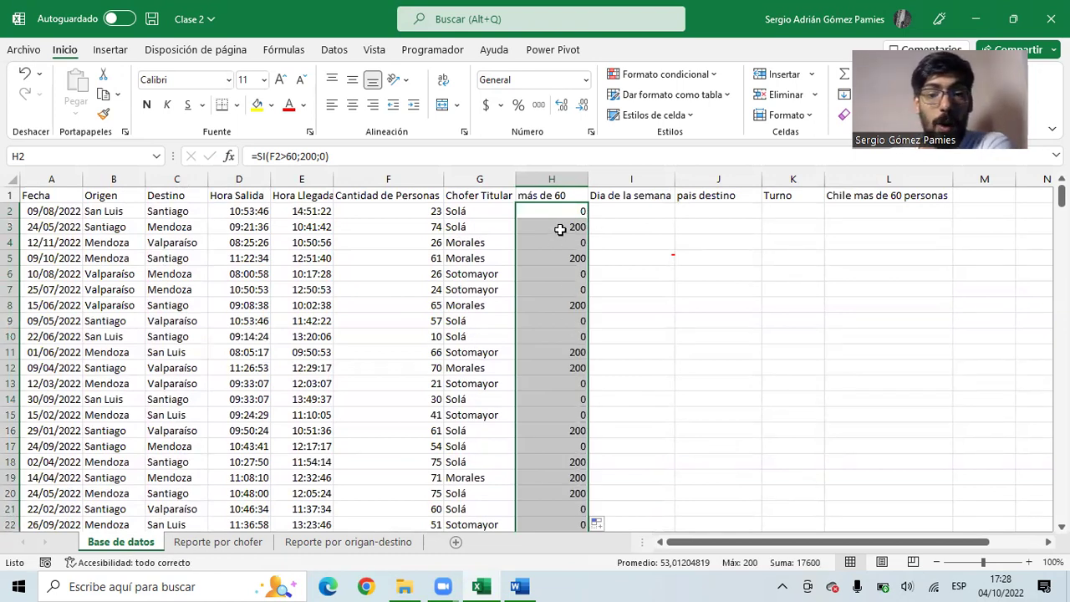
{"action": "left_click", "coordinate": [560, 229]}
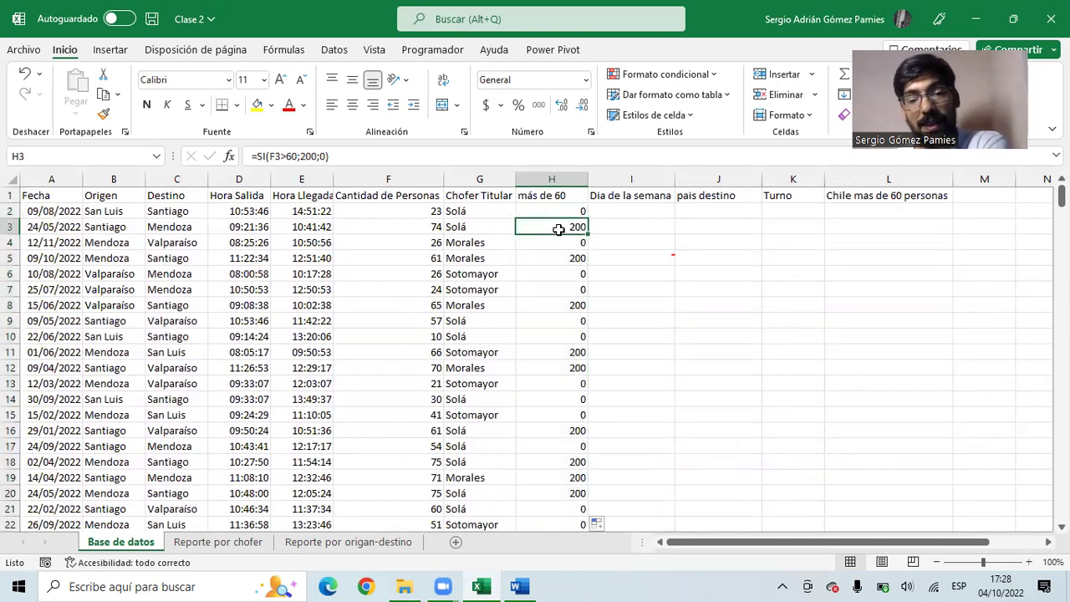
{"action": "key", "text": "F2"}
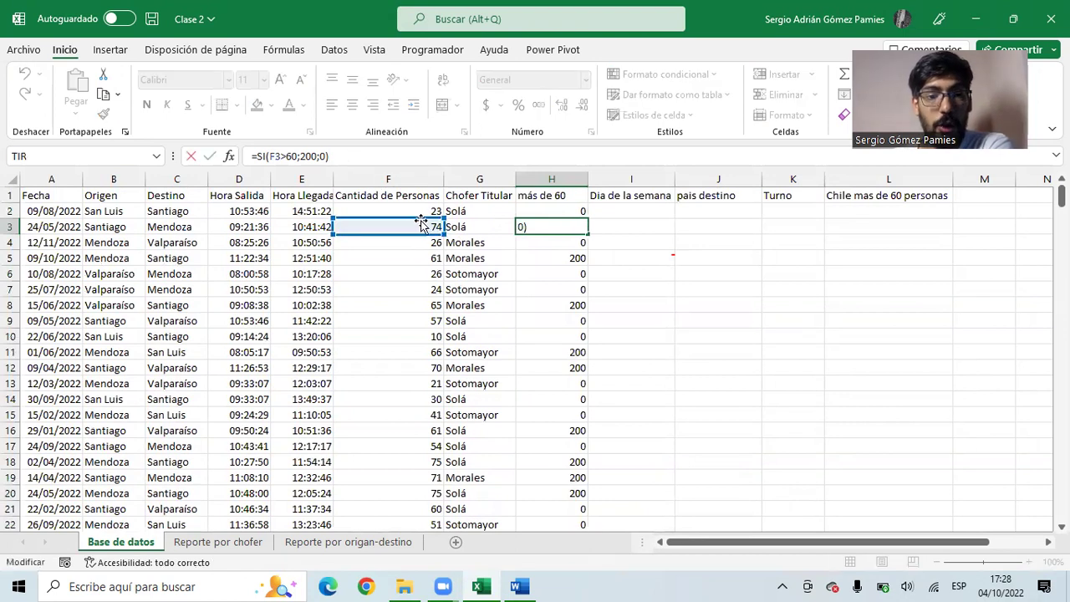
{"action": "key", "text": "Escape"}
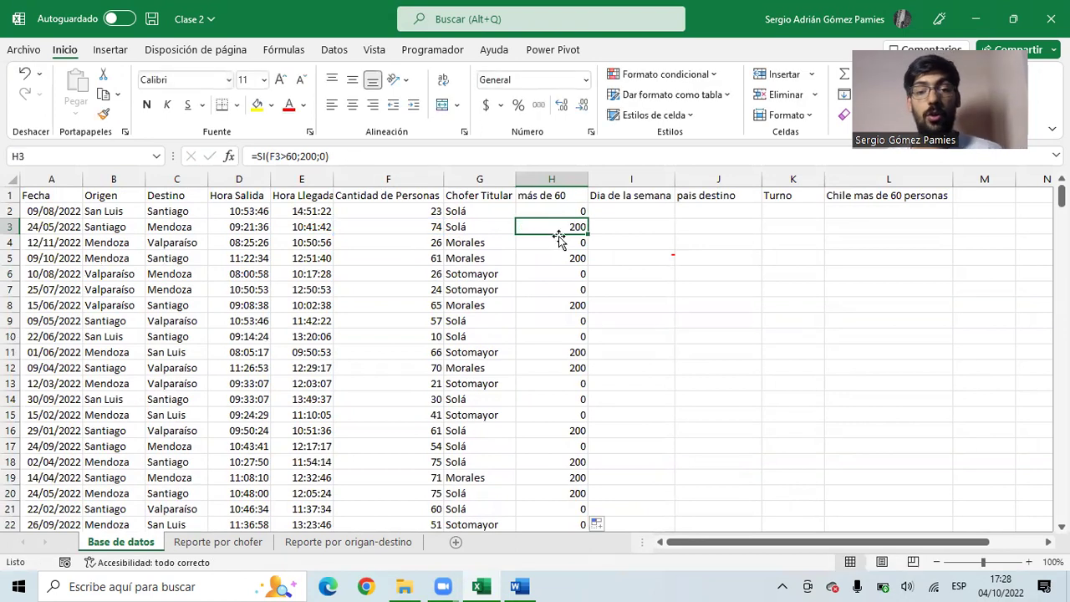
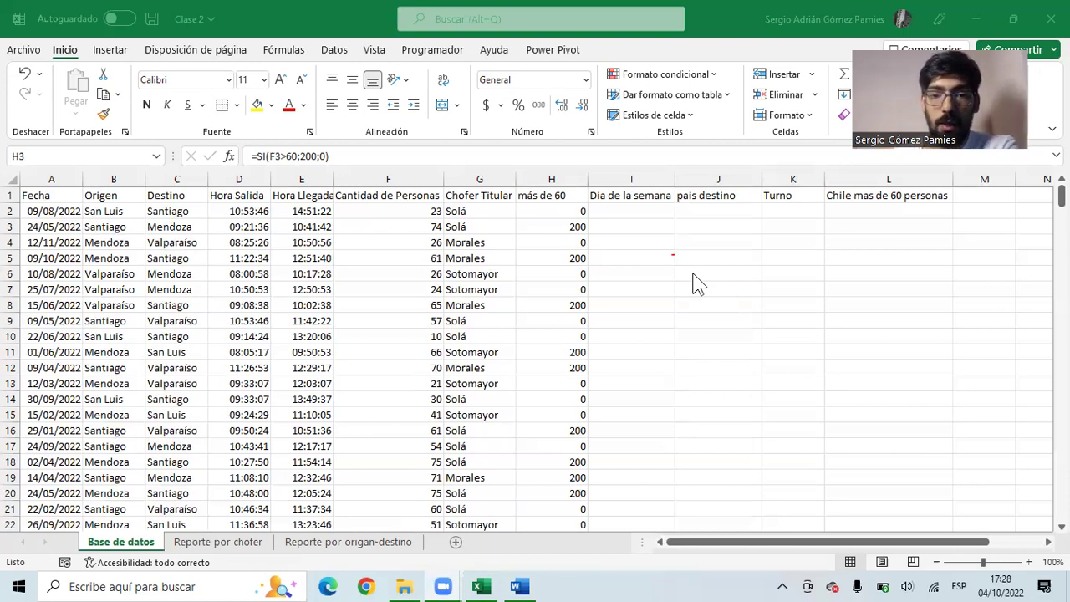
- Change H2's formula to =SI(F2>60;200*(F2-60);0) to charge 200 per passenger over 60
{"action": "left_click", "coordinate": [619, 258]}
{"action": "left_click", "coordinate": [645, 211]}
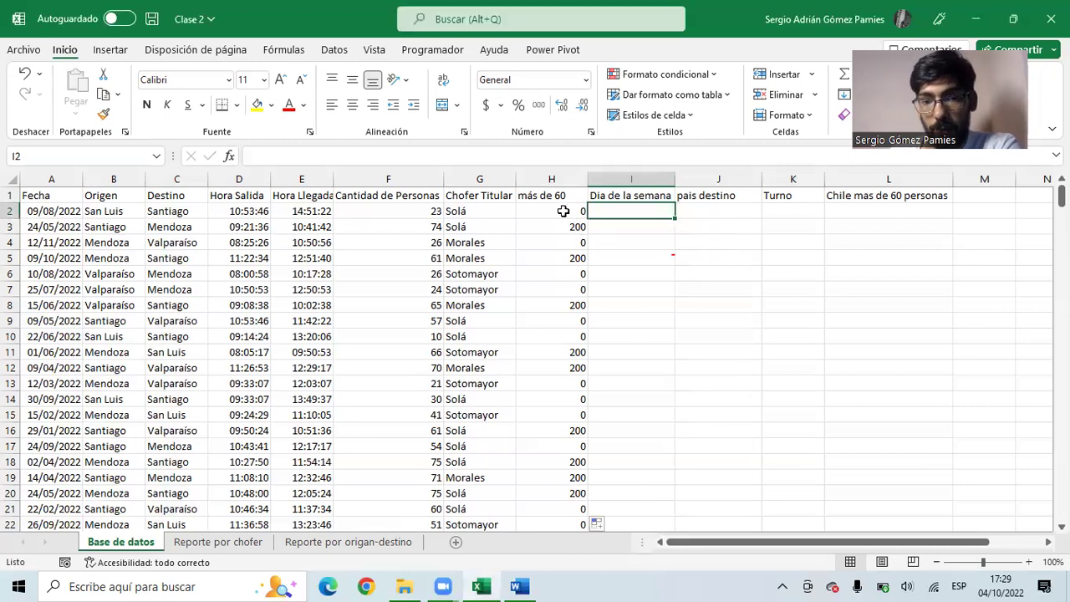
{"action": "left_click", "coordinate": [564, 210]}
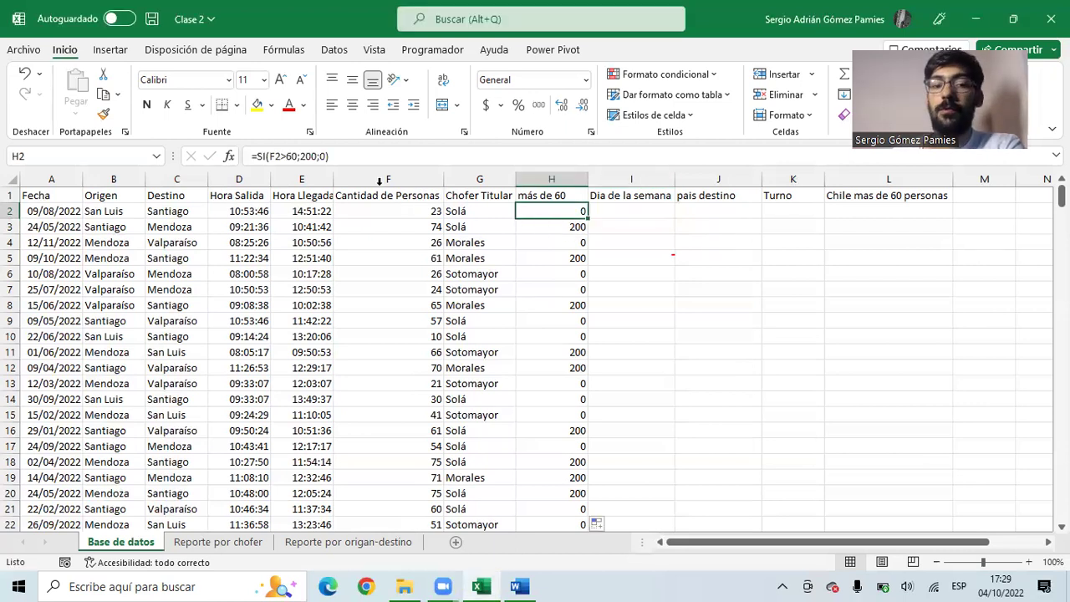
{"action": "double_click", "coordinate": [306, 156]}
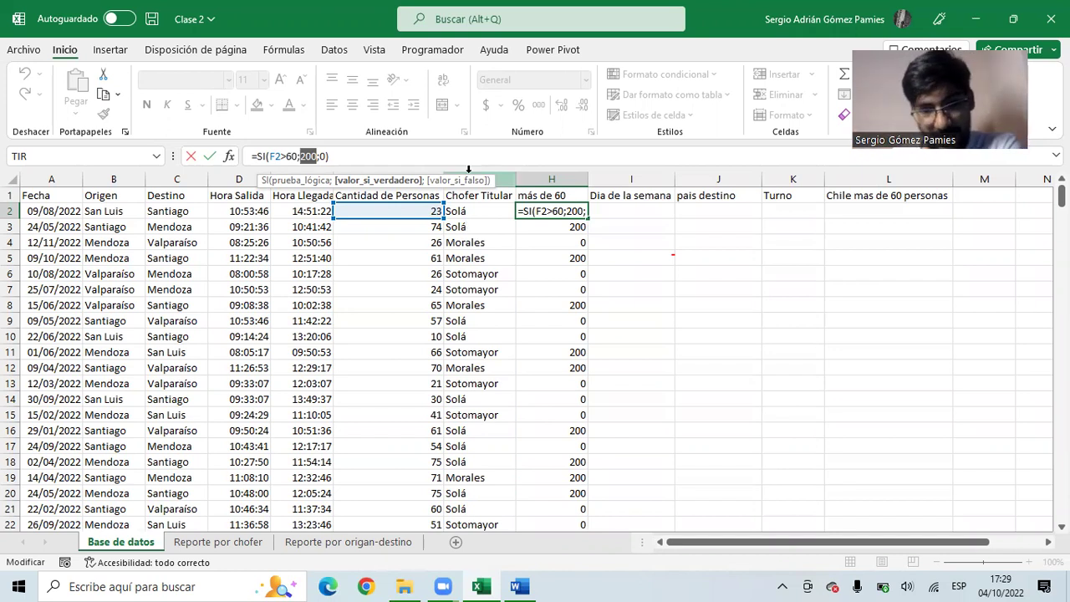
{"action": "left_click", "coordinate": [316, 158]}
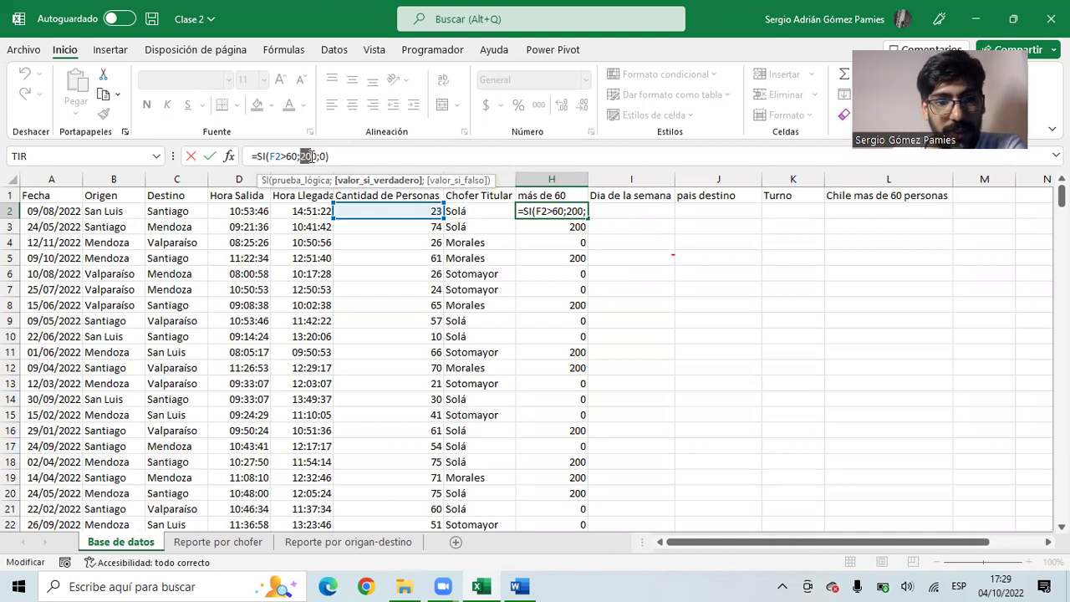
{"action": "left_click_drag", "start_coordinate": [318, 156], "coordinate": [302, 157]}
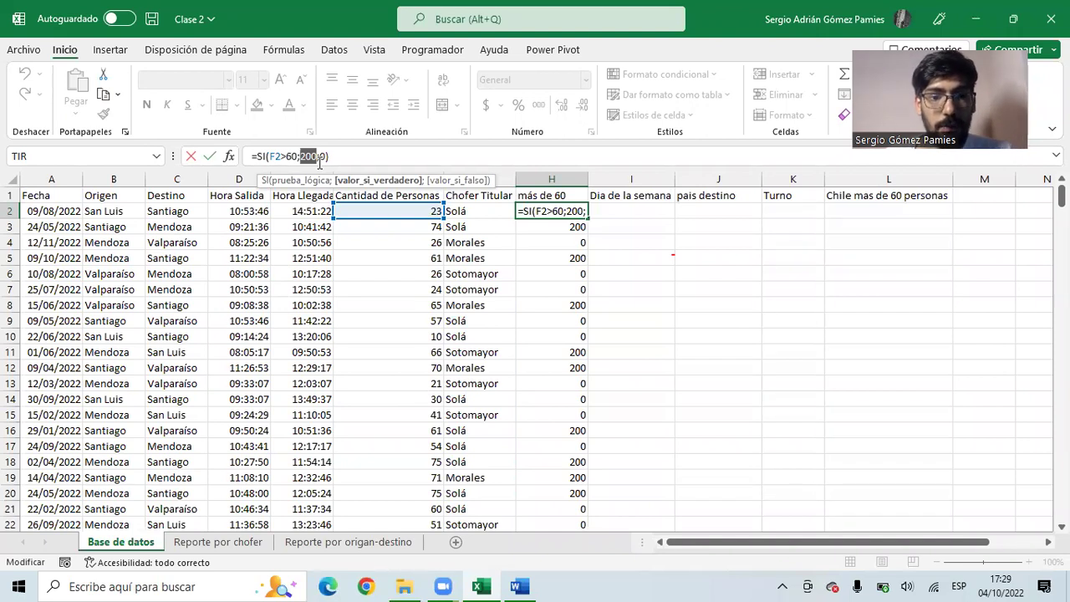
{"action": "left_click", "coordinate": [318, 160]}
{"action": "type", "text": "*()"}
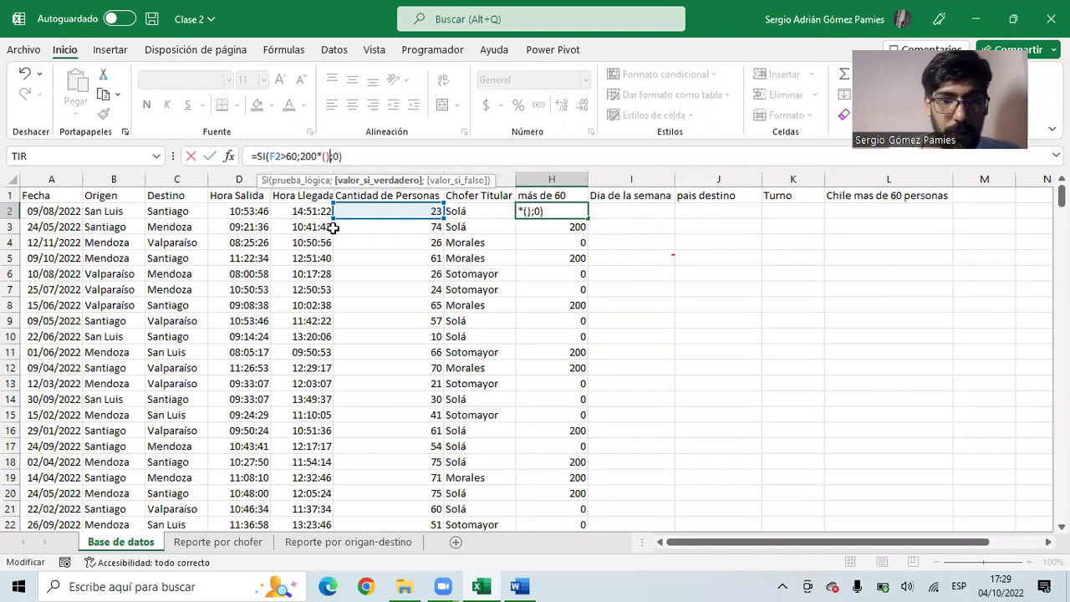
{"action": "key", "text": "Left"}
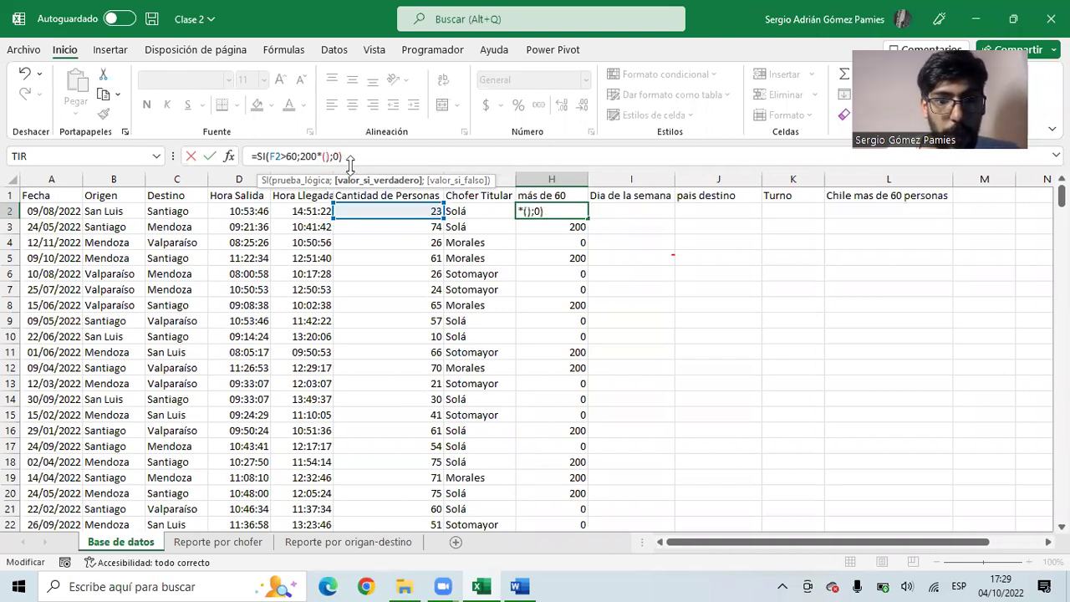
{"action": "left_click", "coordinate": [389, 209]}
{"action": "type", "text": "-60"}
{"action": "key", "text": "Return"}
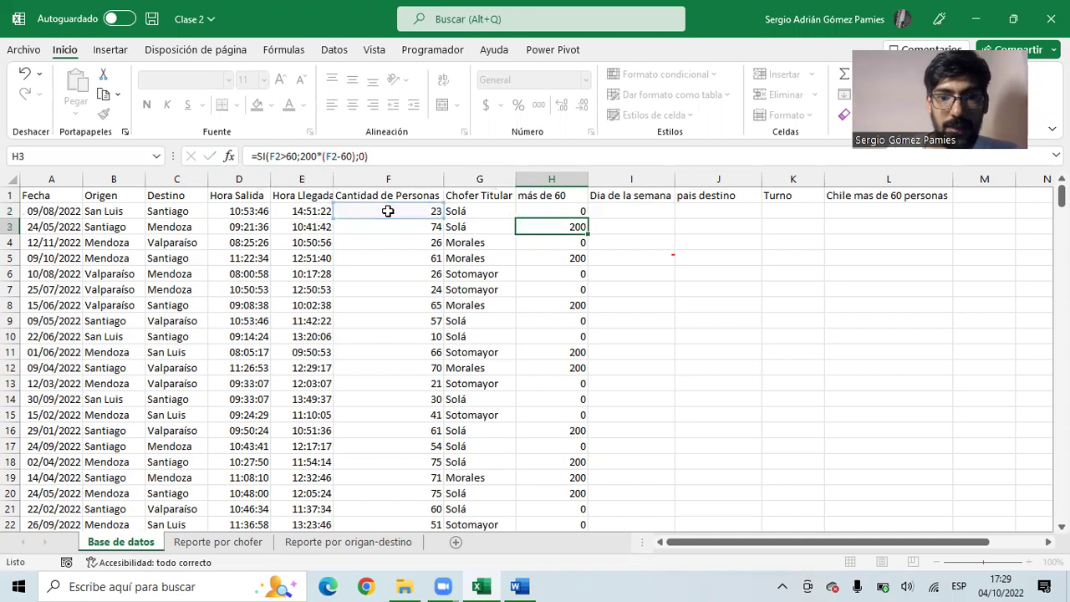
- Fill the new H2 formula down column H to the last trip and review H2
{"action": "left_click", "coordinate": [572, 212]}
{"action": "left_click_drag", "start_coordinate": [589, 217], "coordinate": [564, 431]}
{"action": "double_click", "coordinate": [587, 219]}
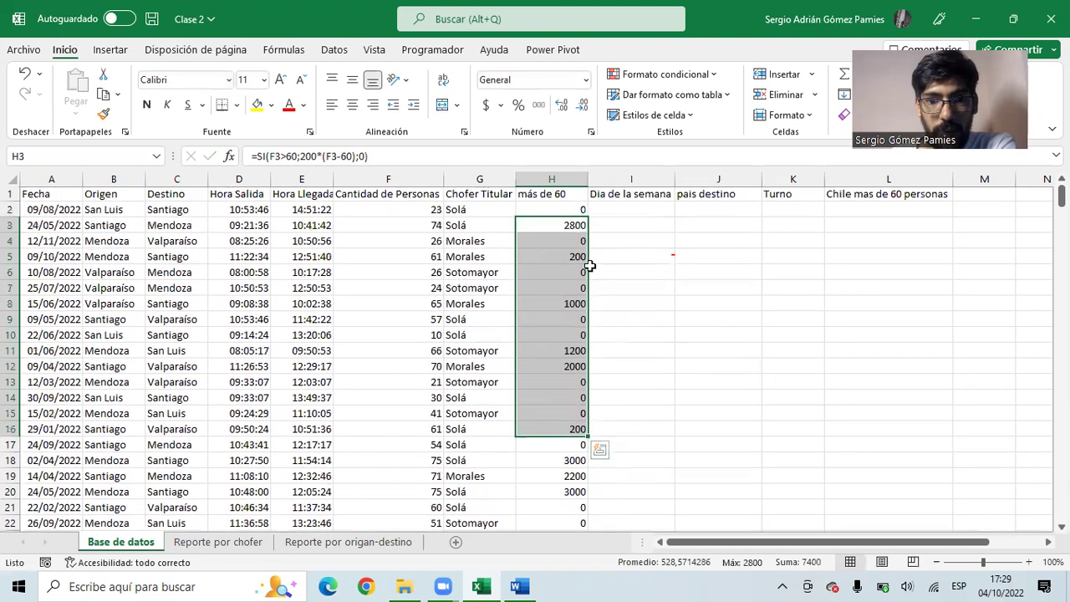
{"action": "left_click", "coordinate": [563, 211]}
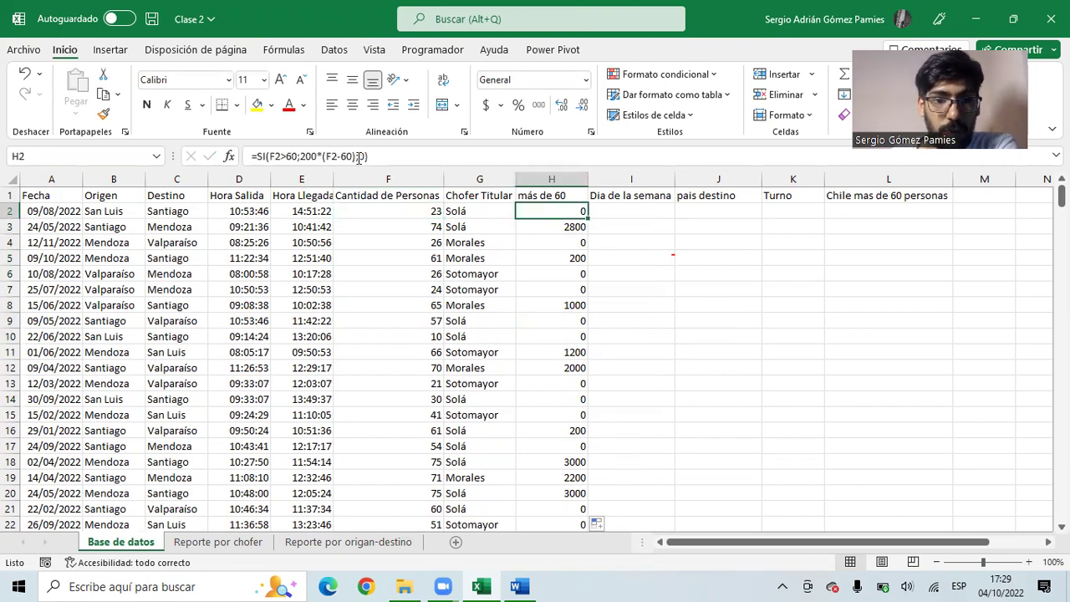
{"action": "left_click_drag", "start_coordinate": [301, 156], "coordinate": [354, 156]}
{"action": "left_click_drag", "start_coordinate": [359, 156], "coordinate": [367, 157]}
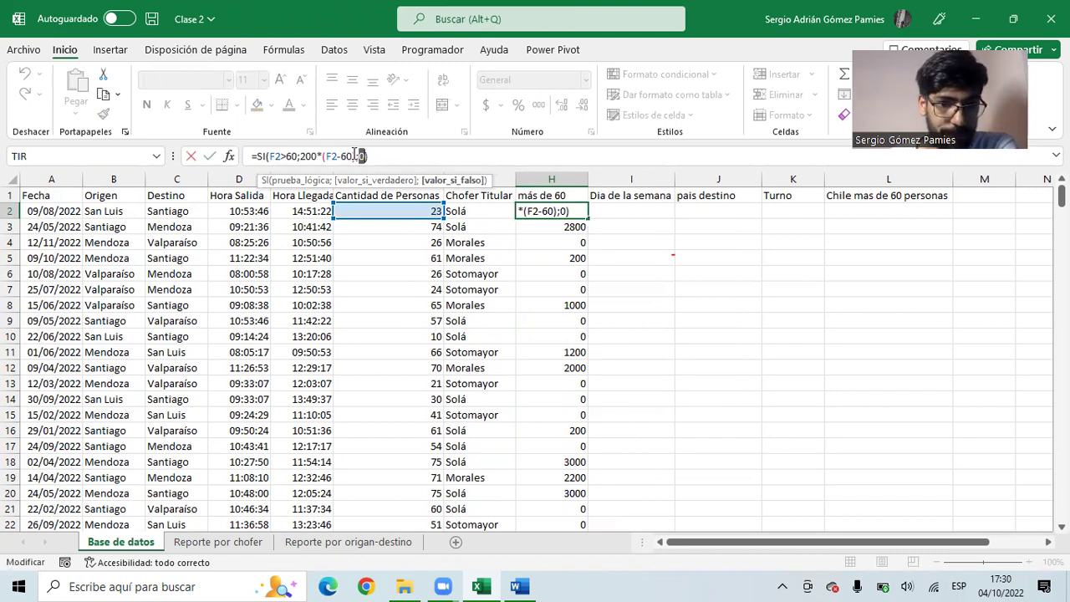
{"action": "key", "text": "Return"}
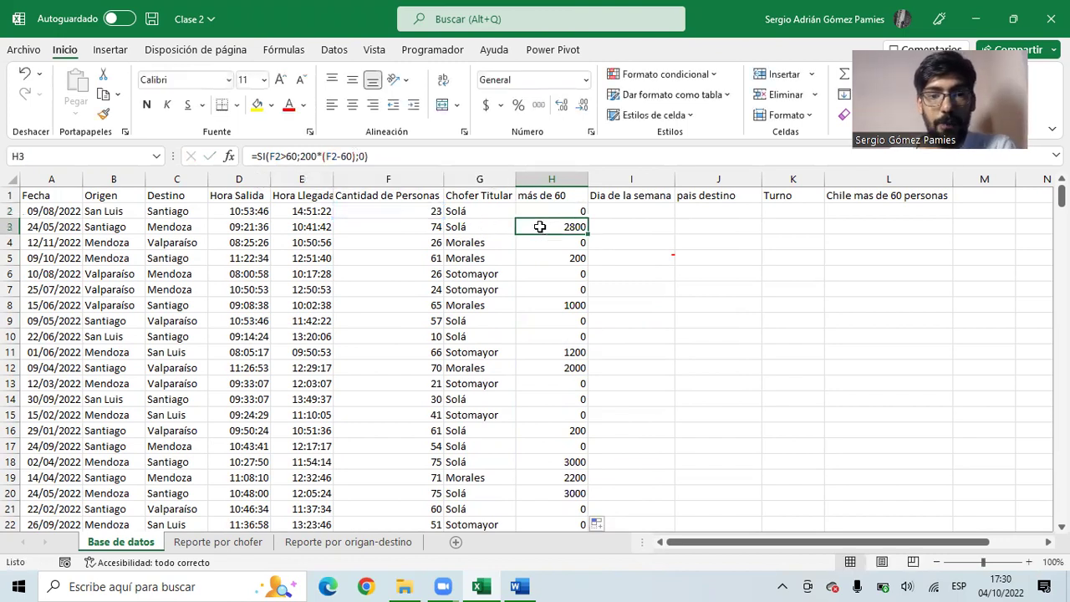
{"action": "left_click_drag", "start_coordinate": [270, 157], "coordinate": [293, 157]}
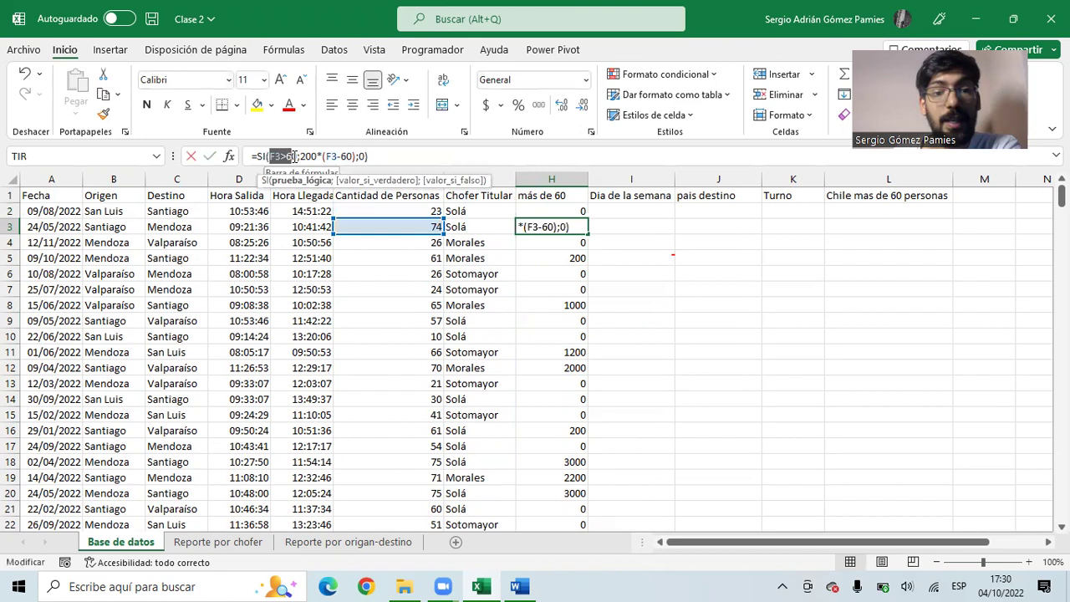
{"action": "left_click", "coordinate": [299, 156]}
{"action": "left_click_drag", "start_coordinate": [298, 156], "coordinate": [324, 157]}
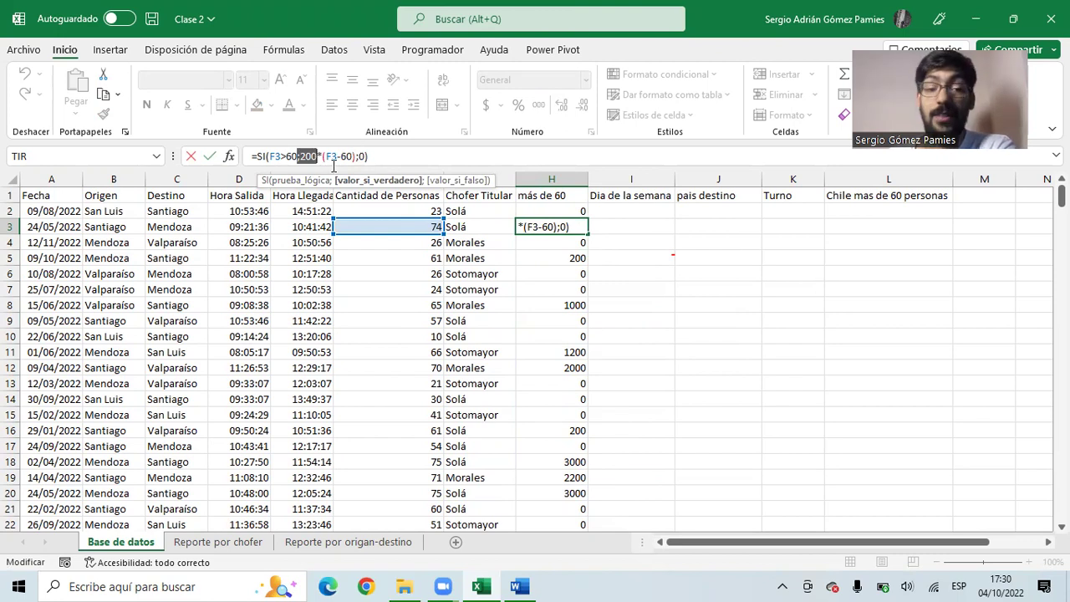
{"action": "key", "text": "Escape"}
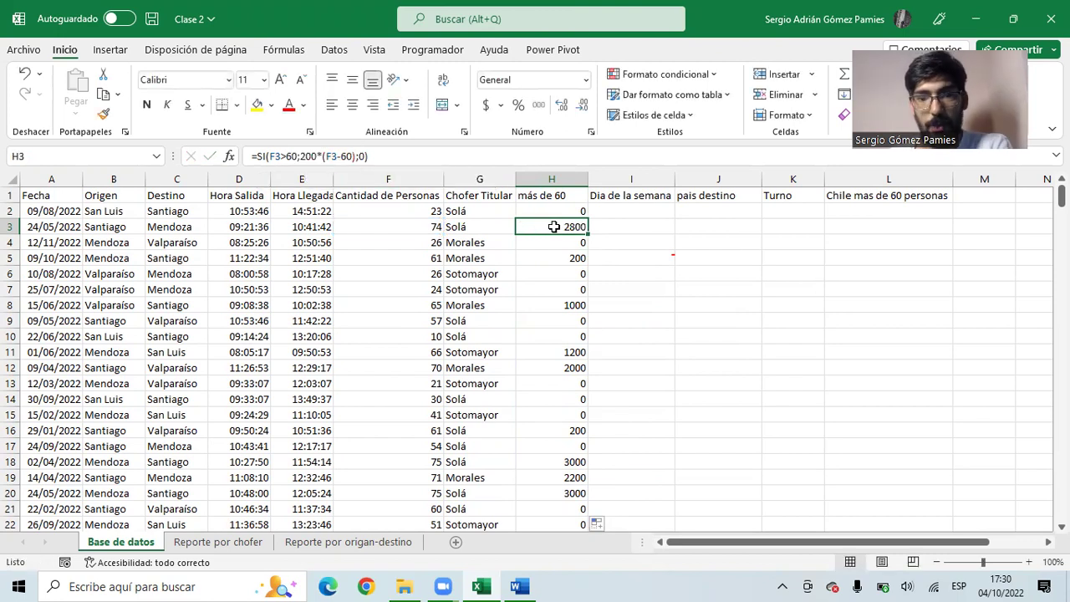
{"action": "left_click", "coordinate": [578, 258]}
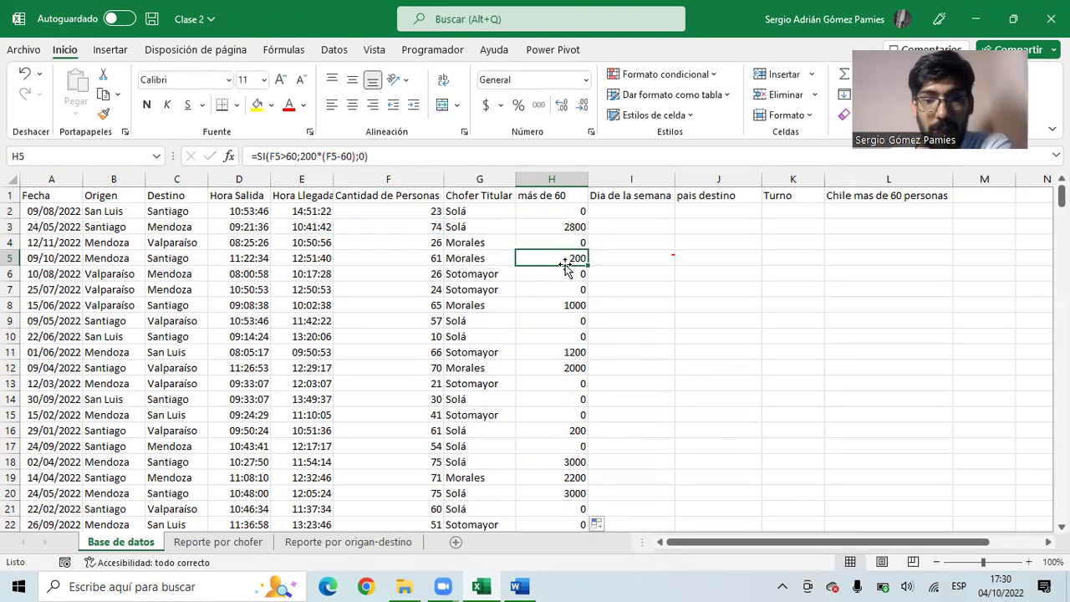
{"action": "left_click", "coordinate": [559, 305]}
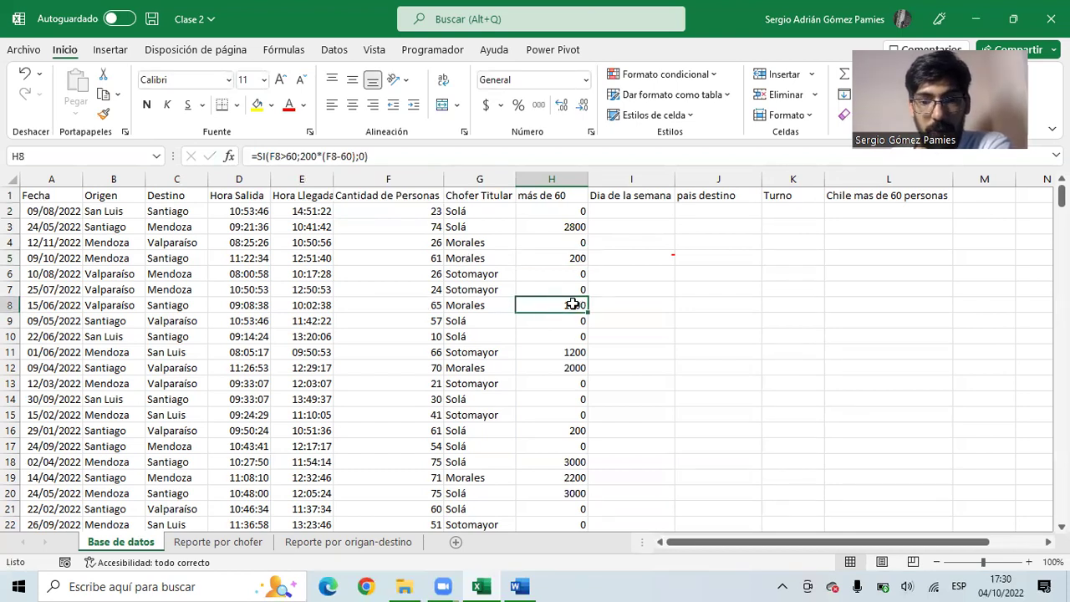
{"action": "scroll", "coordinate": [571, 307], "scroll_direction": "down", "scroll_amount": 14}
{"action": "scroll", "coordinate": [568, 316], "scroll_direction": "down", "scroll_amount": 7}
{"action": "scroll", "coordinate": [568, 316], "scroll_direction": "up", "scroll_amount": 20}
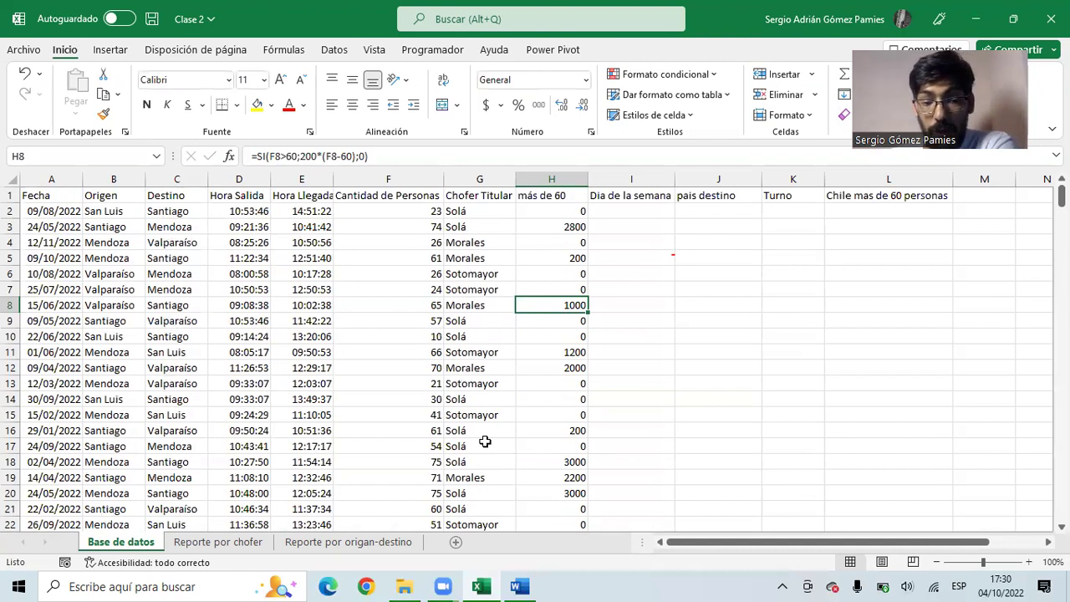
{"action": "key", "text": "alt+Tab"}
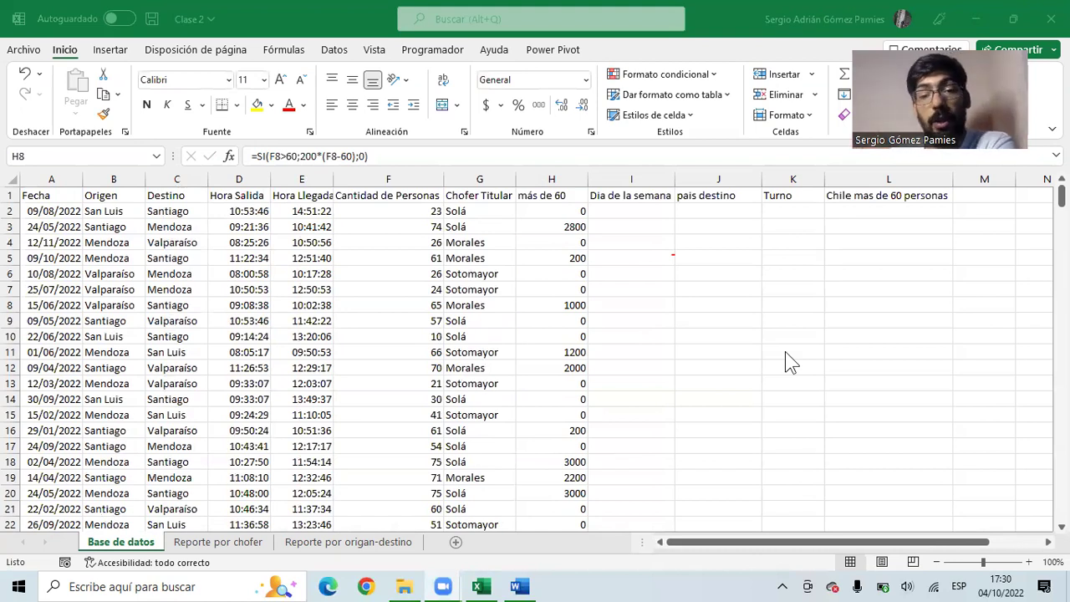
{"action": "left_click", "coordinate": [518, 587]}
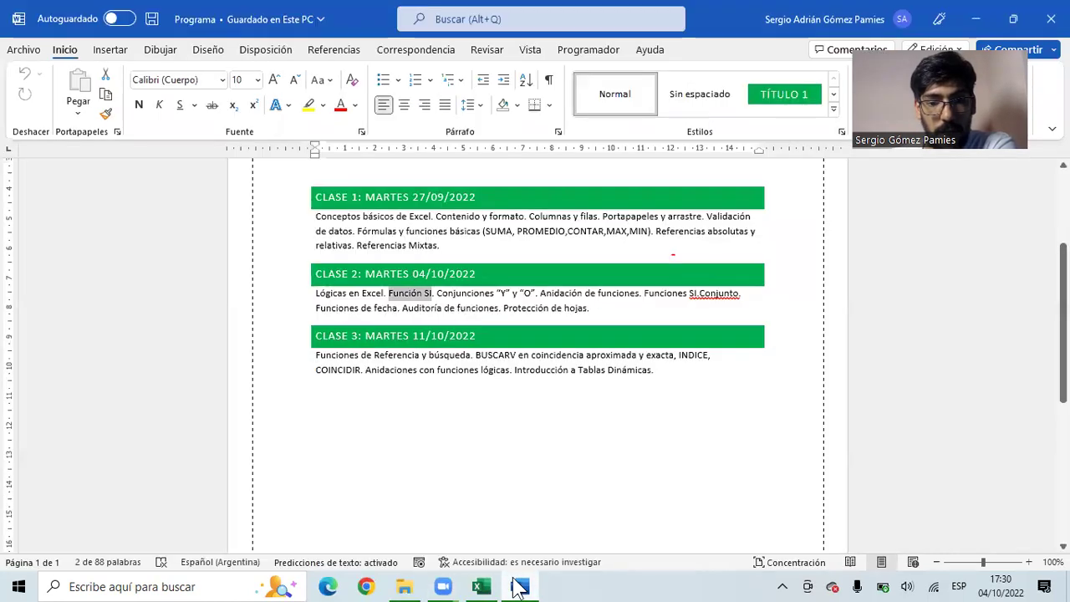
{"action": "left_click", "coordinate": [395, 295]}
{"action": "mouse_move", "coordinate": [384, 294]}
{"action": "left_mouse_down"}
{"action": "mouse_move", "coordinate": [310, 285]}
{"action": "mouse_move", "coordinate": [400, 308]}
{"action": "left_mouse_up"}
{"action": "left_click", "coordinate": [311, 288]}
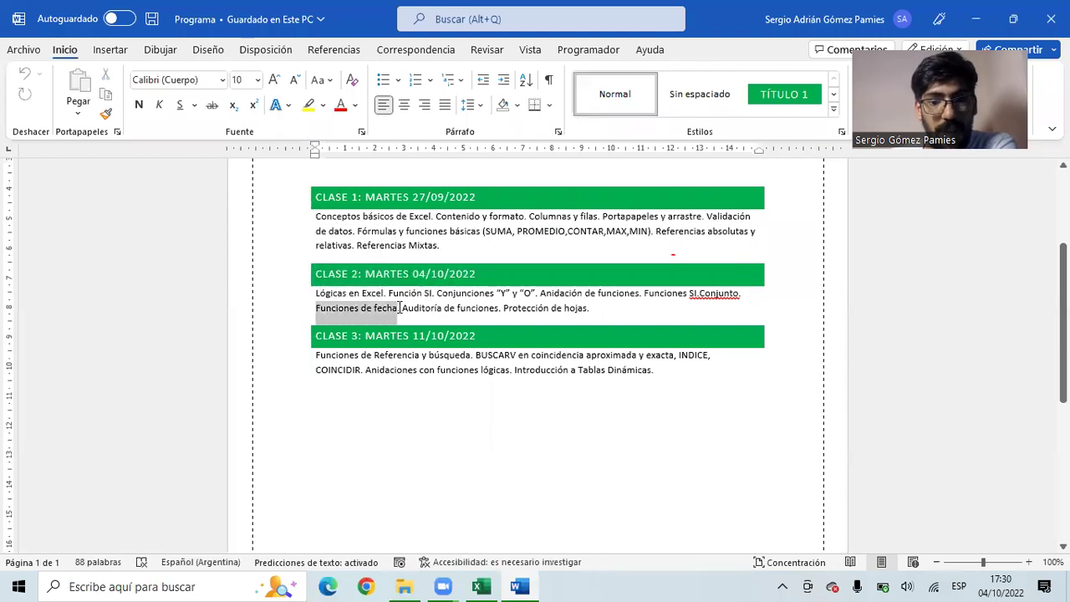
{"action": "left_click", "coordinate": [444, 308]}
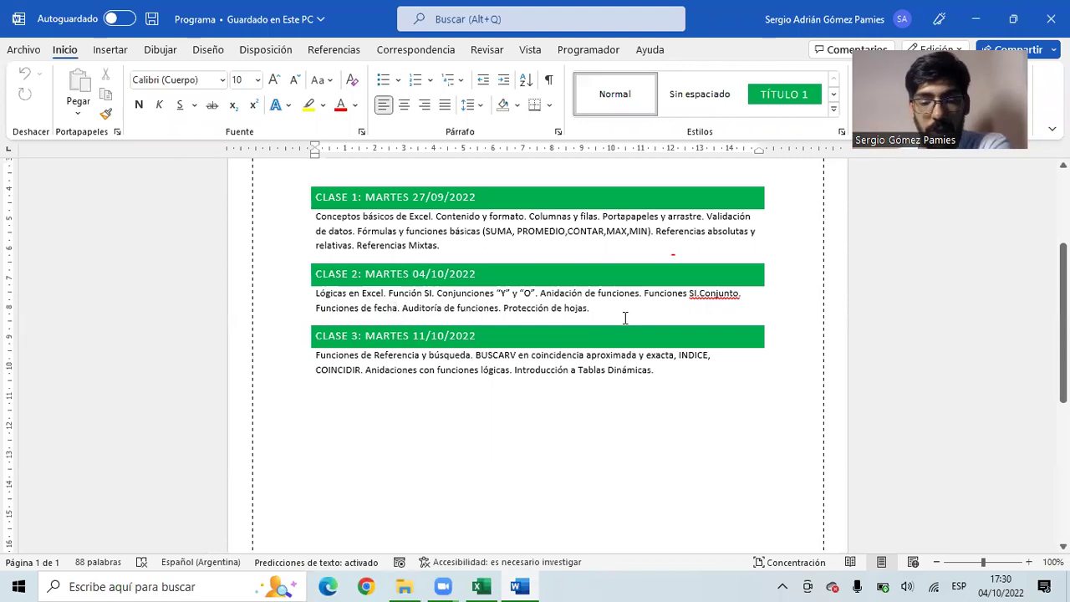
{"action": "mouse_move", "coordinate": [487, 589]}
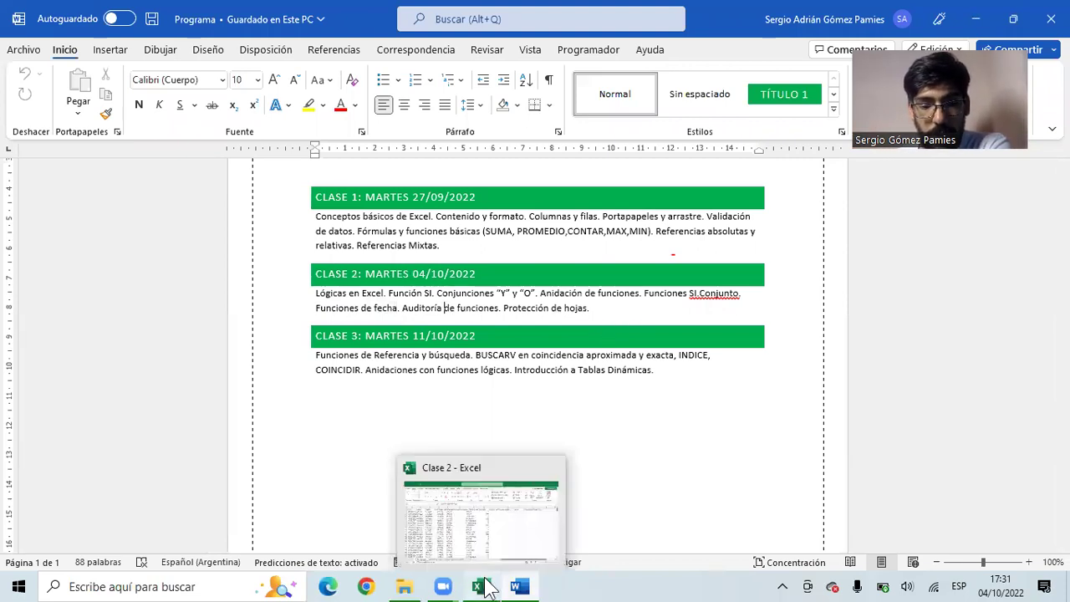
{"action": "left_click", "coordinate": [487, 535]}
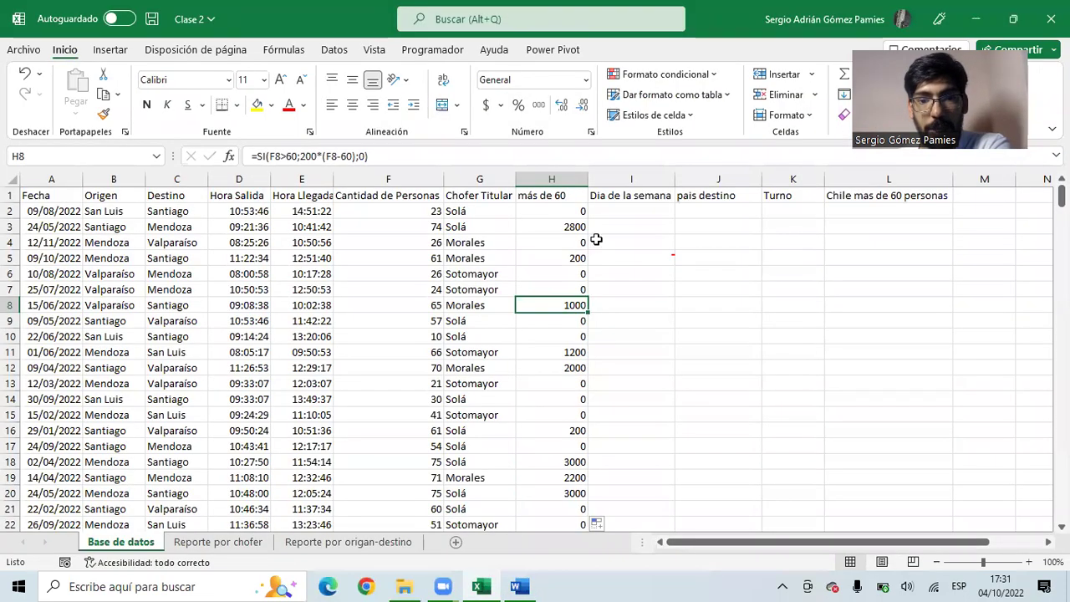
- Look over the empty Dia de la semana cells, the H totals and the A2 Fecha date
{"action": "left_click_drag", "start_coordinate": [623, 211], "coordinate": [623, 228]}
{"action": "left_click_drag", "start_coordinate": [612, 278], "coordinate": [611, 290]}
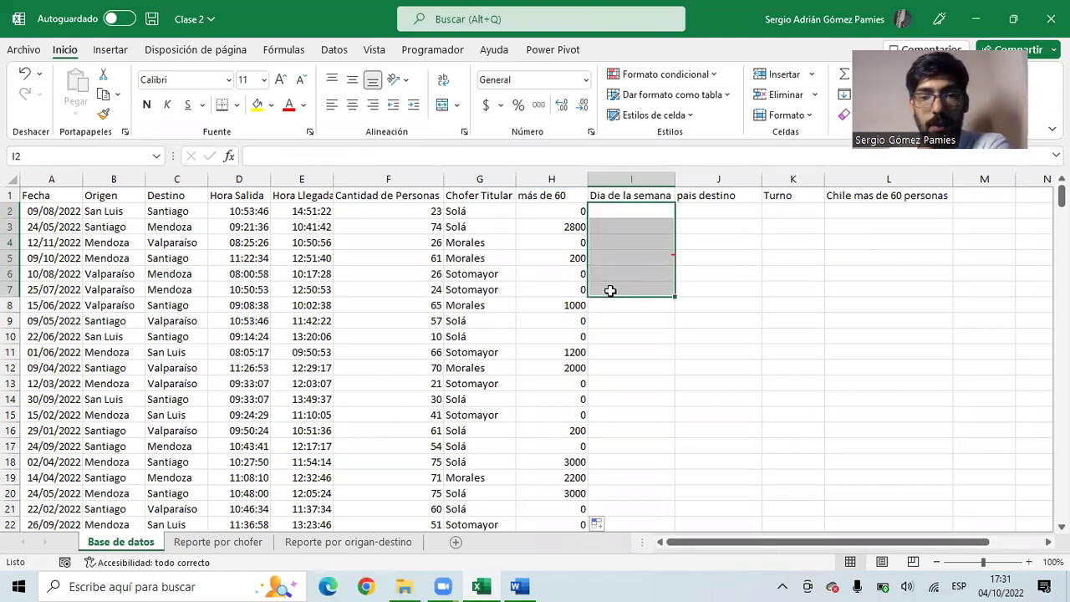
{"action": "left_click", "coordinate": [623, 197]}
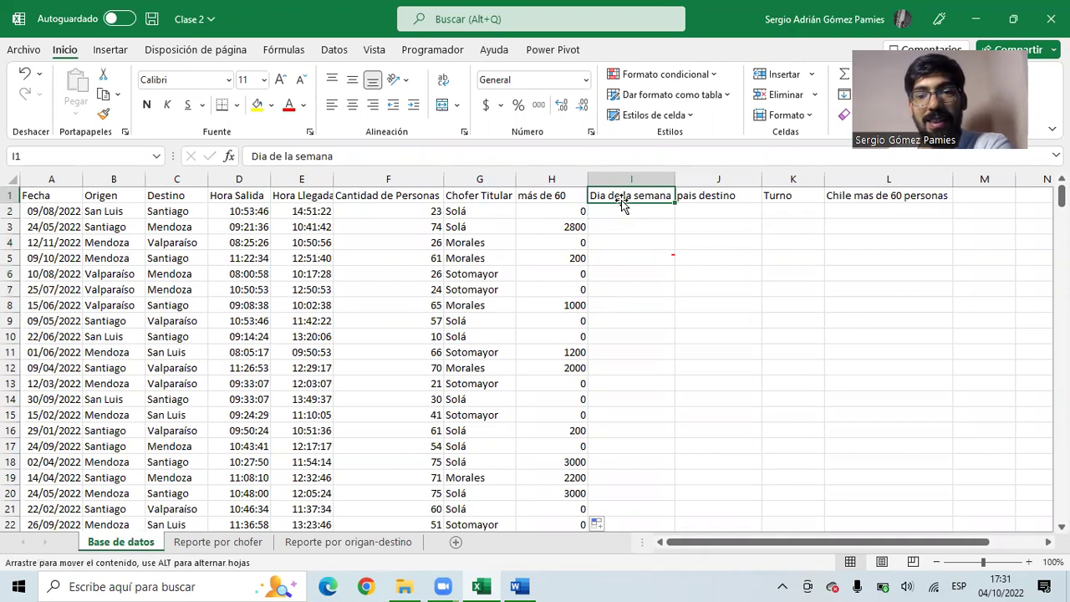
{"action": "left_click", "coordinate": [620, 216]}
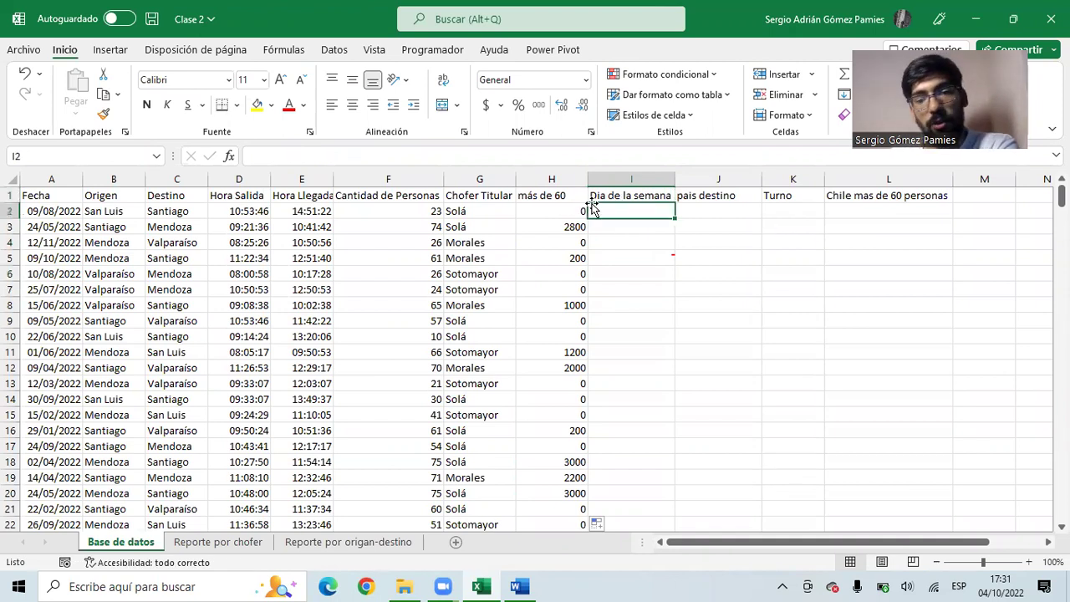
{"action": "left_click_drag", "start_coordinate": [565, 213], "coordinate": [577, 336]}
{"action": "left_click_drag", "start_coordinate": [618, 210], "coordinate": [28, 210]}
{"action": "left_click", "coordinate": [34, 211]}
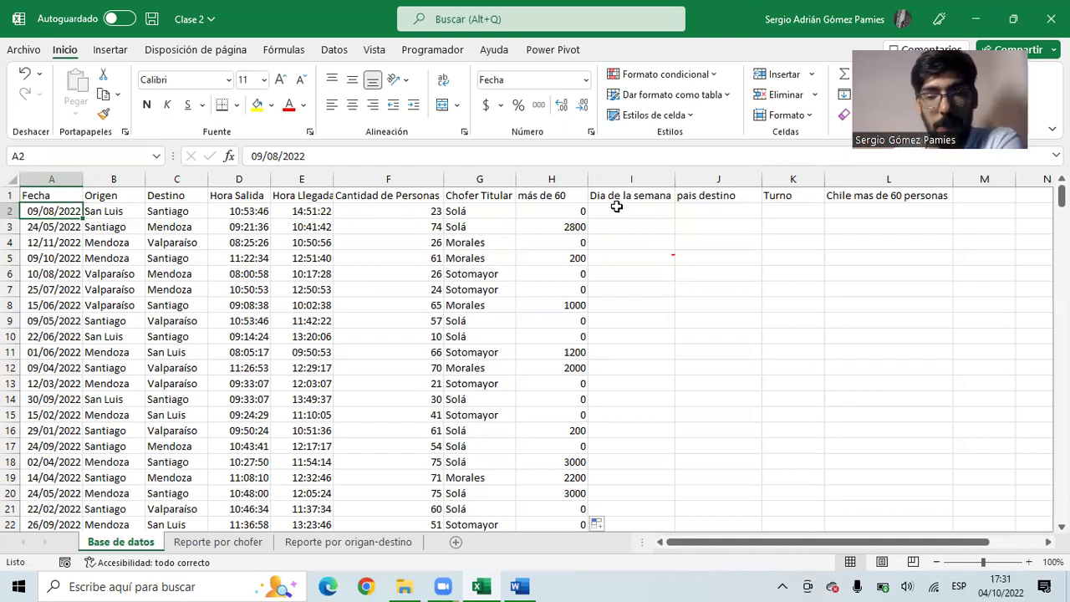
- Enter =TEXTO(A2;"aaaa") in I2 to show the first trip's weekday name
{"action": "left_click", "coordinate": [616, 211]}
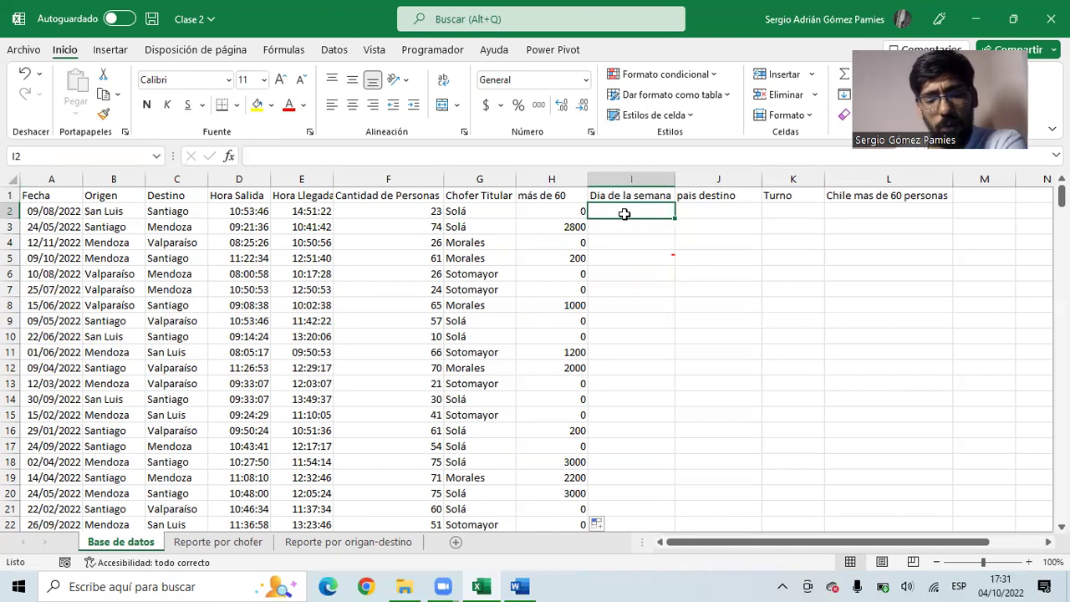
{"action": "type", "text": "="}
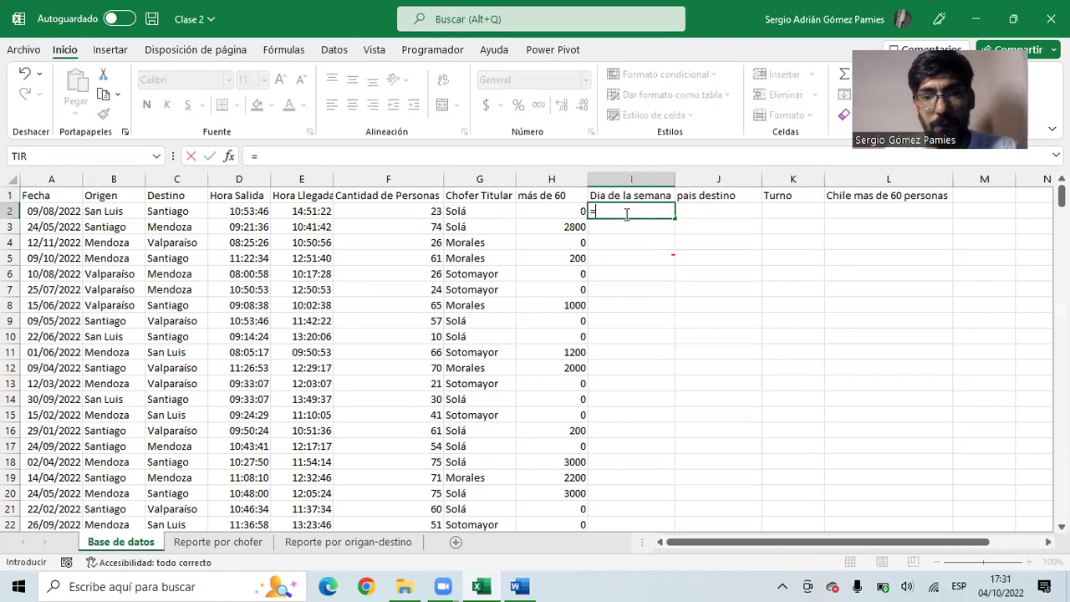
{"action": "type", "text": "text"}
{"action": "key", "text": "Tab"}
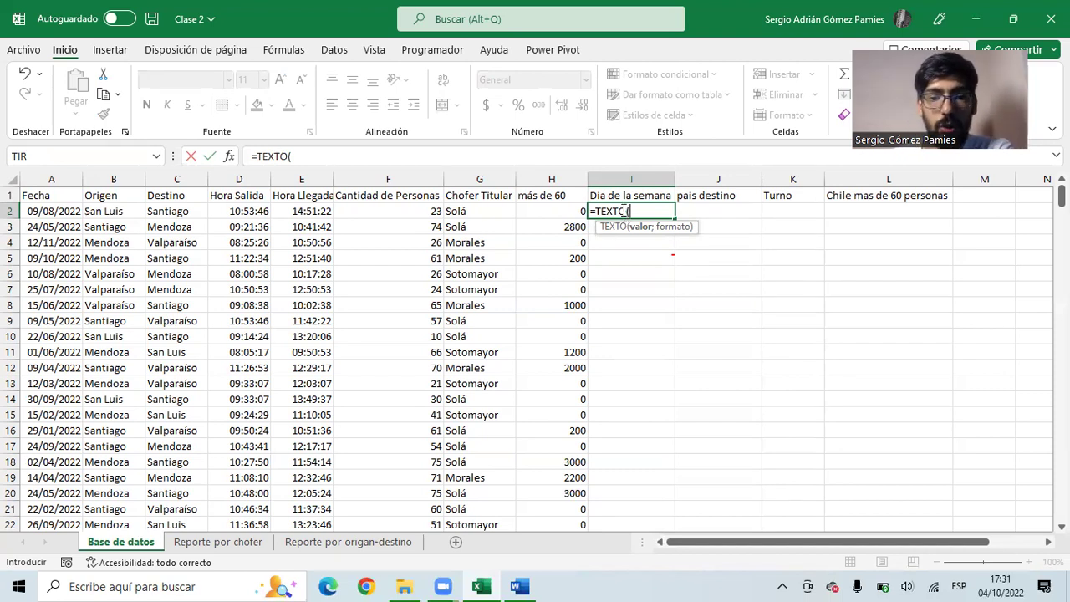
{"action": "left_click", "coordinate": [46, 211]}
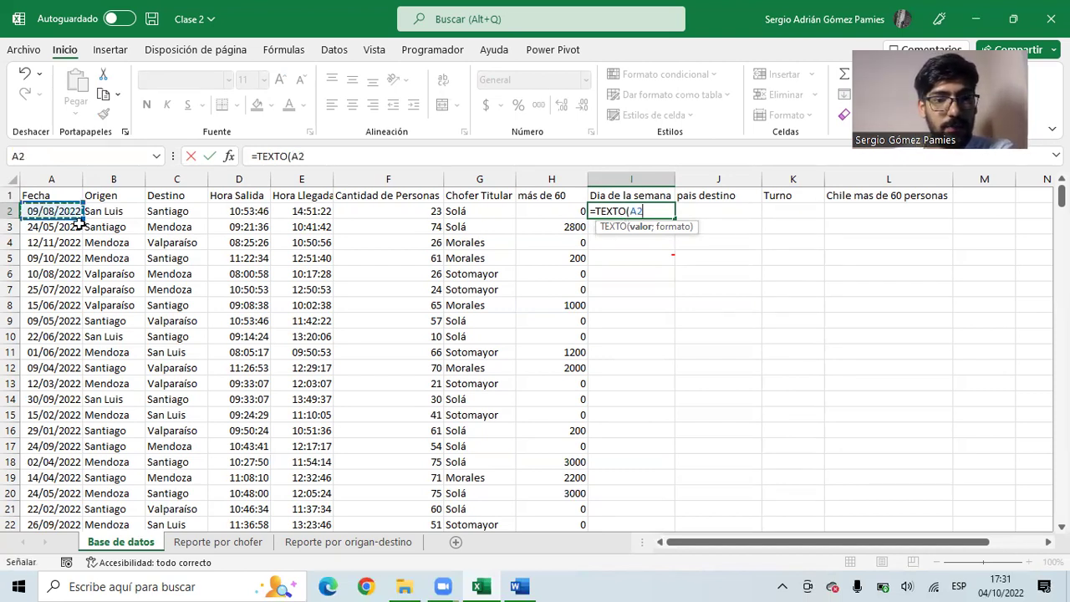
{"action": "type", "text": ";"}
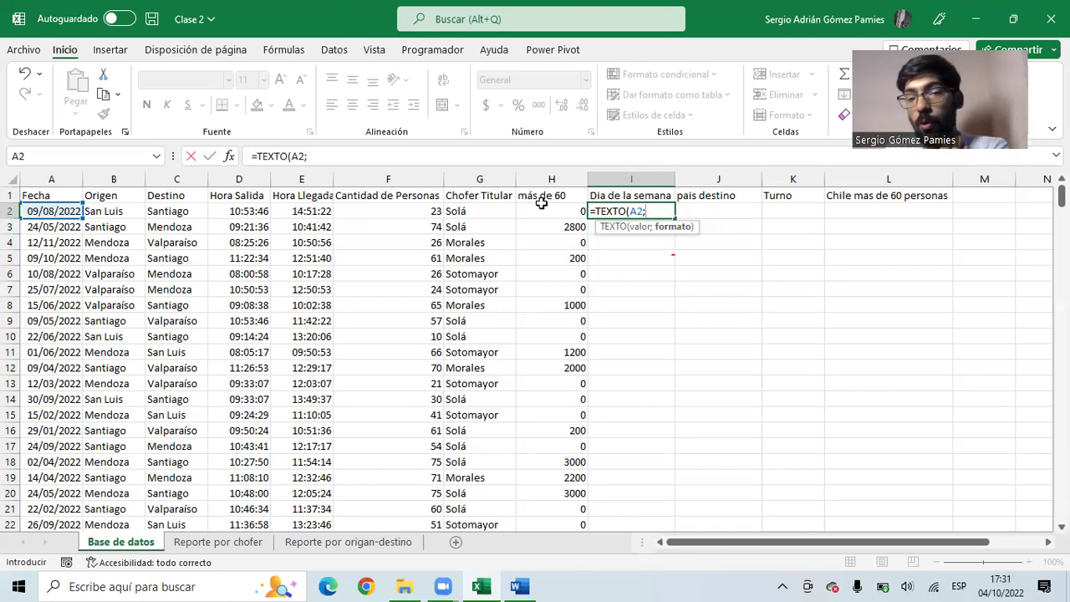
{"action": "type", "text": "\""}
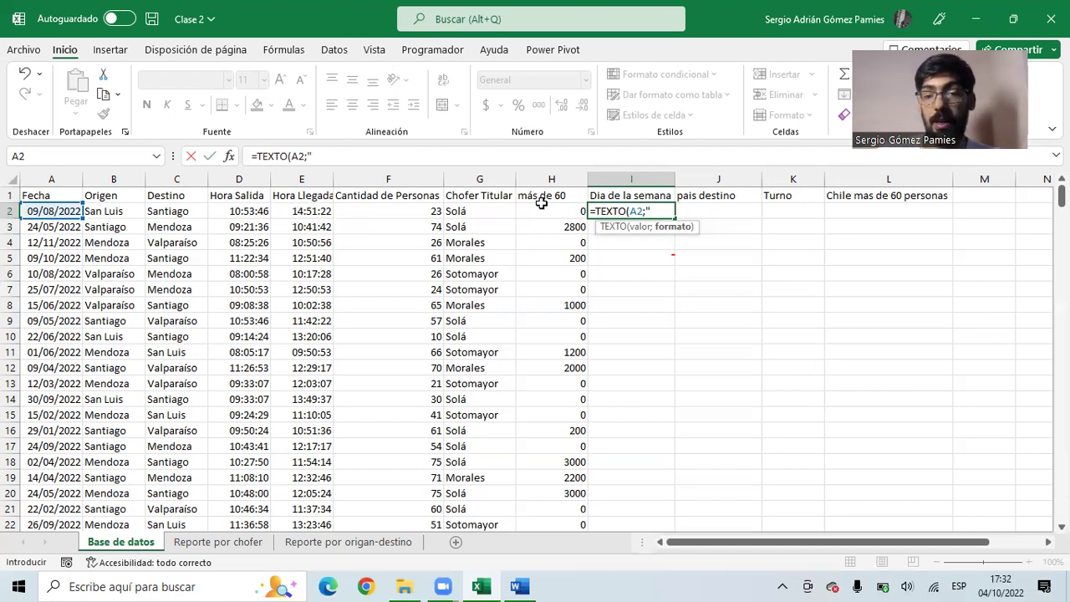
{"action": "type", "text": "aaaa\""}
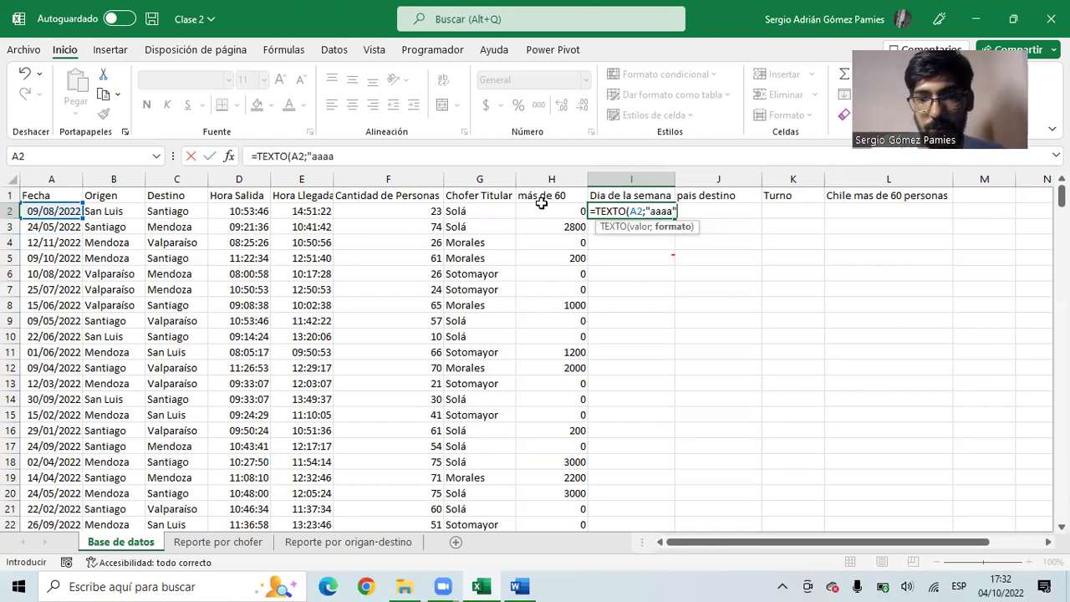
{"action": "type", "text": ")"}
{"action": "key", "text": "Return"}
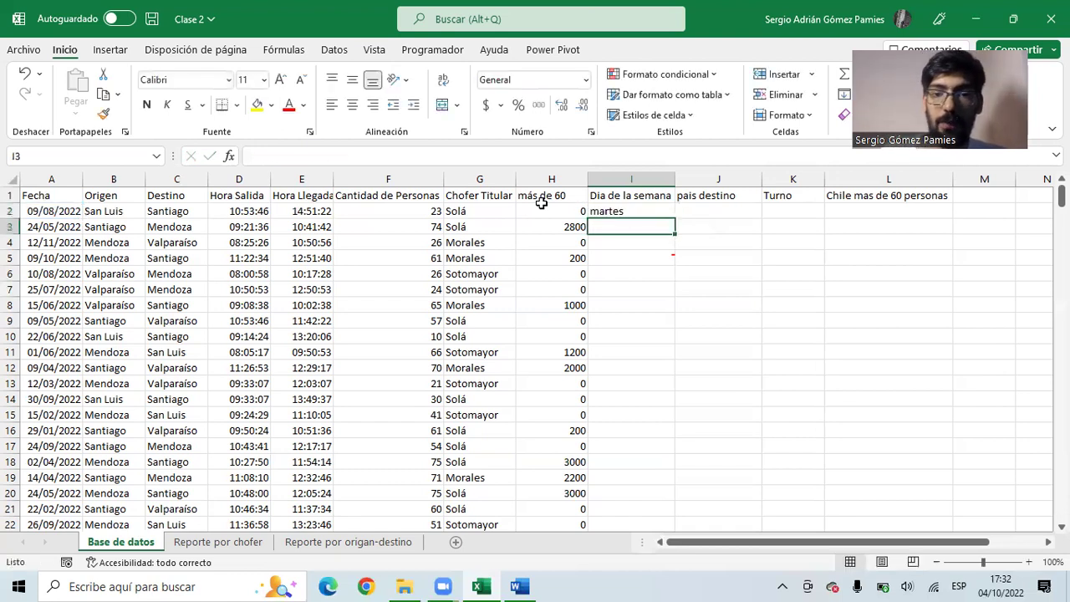
- Fill the weekday formula down the whole Dia de la semana column
{"action": "left_click", "coordinate": [626, 210]}
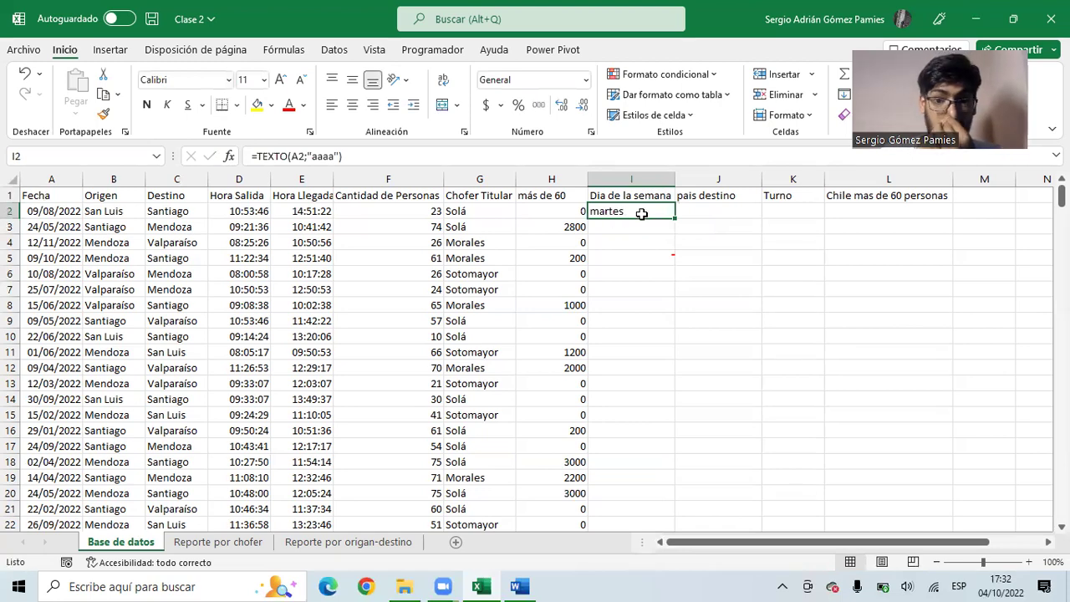
{"action": "double_click", "coordinate": [675, 218]}
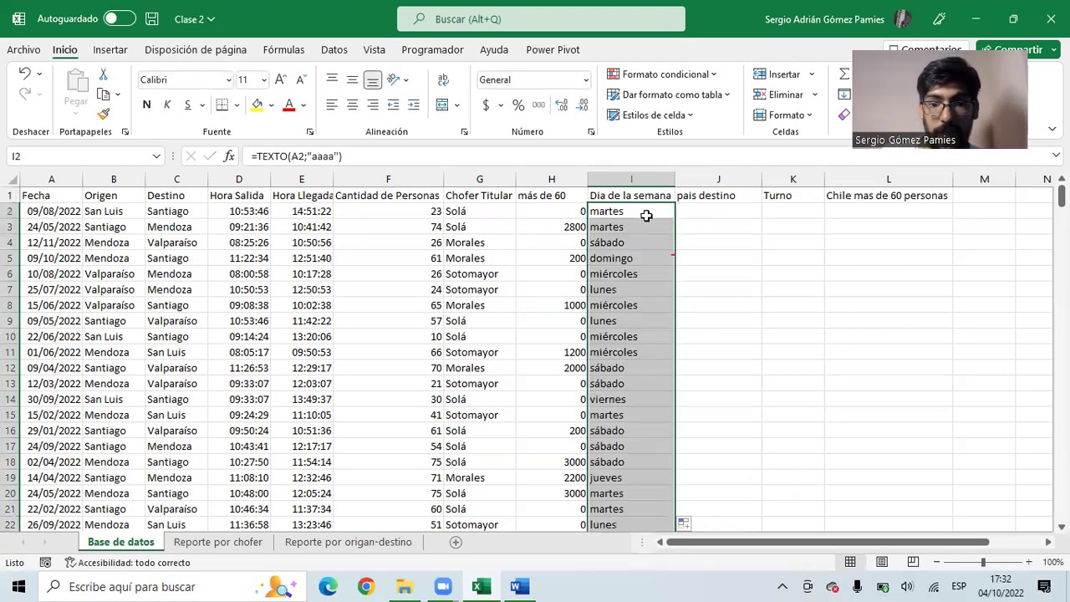
{"action": "scroll", "coordinate": [646, 216], "scroll_direction": "down", "scroll_amount": 15}
- Insert a blank column J ahead of pais destino using Insertar on its column header
{"action": "scroll", "coordinate": [654, 311], "scroll_direction": "down", "scroll_amount": 10}
{"action": "scroll", "coordinate": [658, 329], "scroll_direction": "up", "scroll_amount": 17}
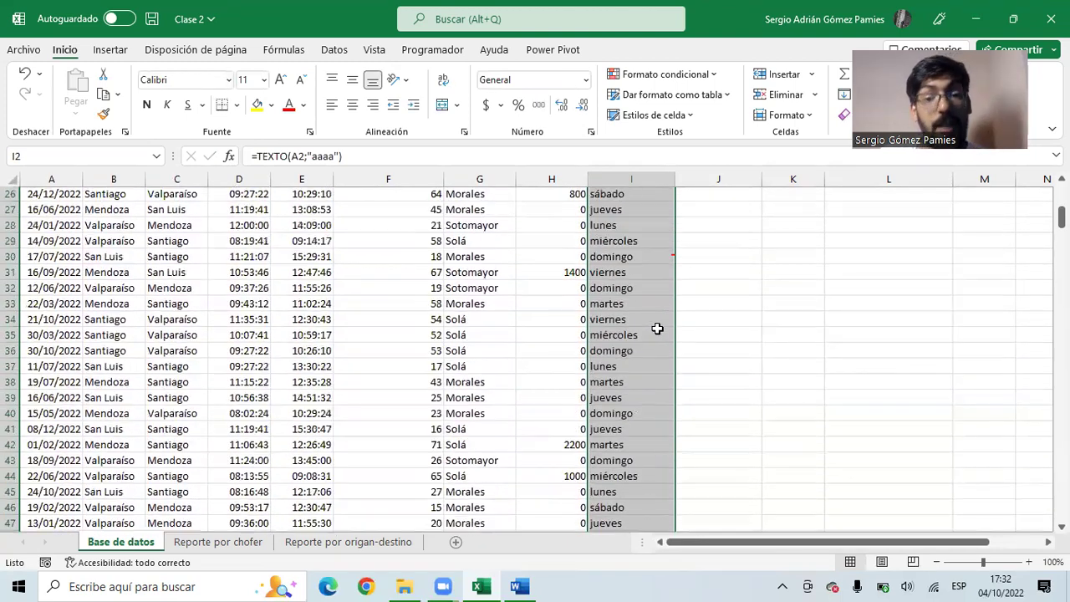
{"action": "scroll", "coordinate": [658, 329], "scroll_direction": "up", "scroll_amount": 8}
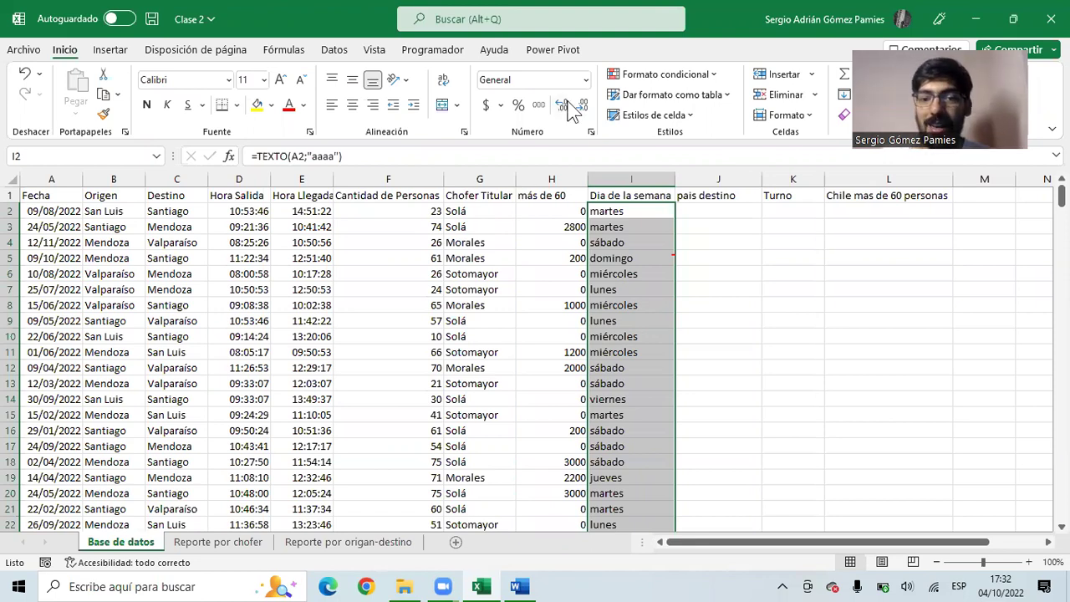
{"action": "left_click", "coordinate": [627, 197]}
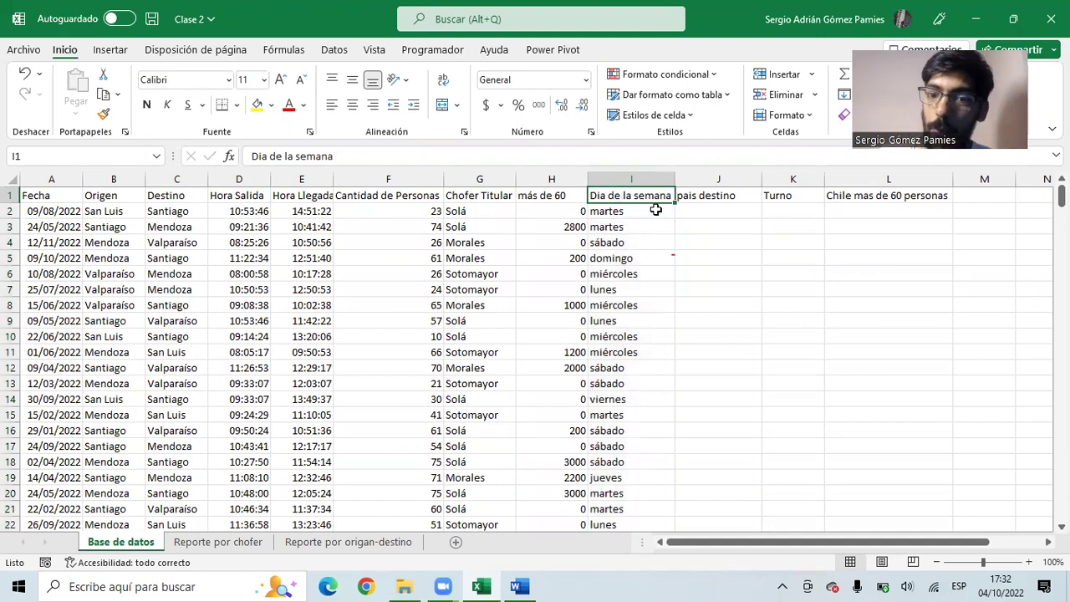
{"action": "left_click_drag", "start_coordinate": [680, 220], "coordinate": [735, 273]}
{"action": "scroll", "coordinate": [978, 259], "scroll_direction": "right", "scroll_amount": 4}
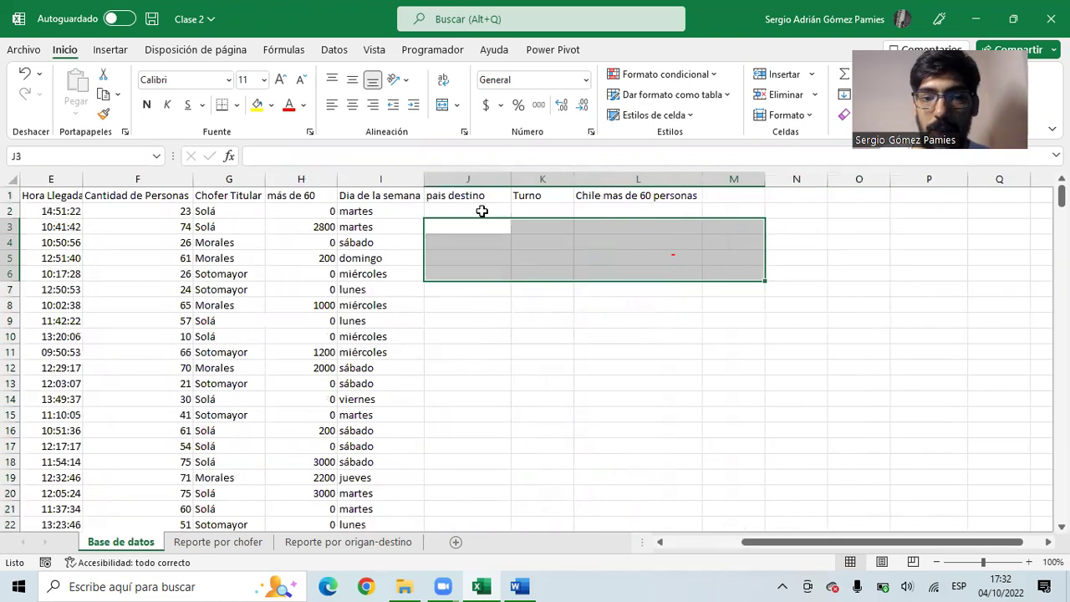
{"action": "left_click", "coordinate": [380, 191]}
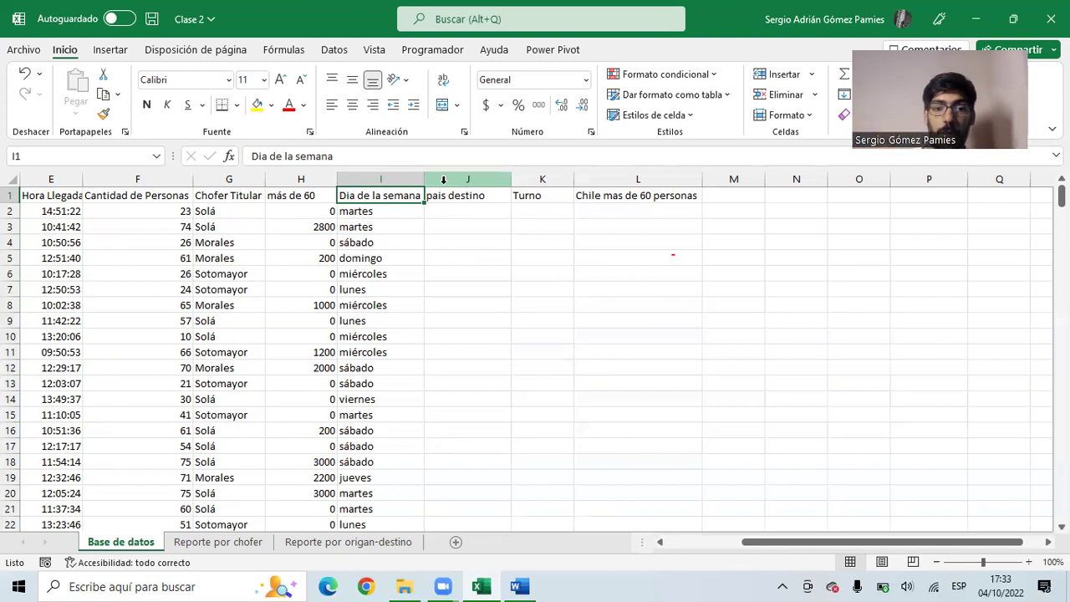
{"action": "left_click", "coordinate": [444, 180]}
{"action": "right_click", "coordinate": [444, 180]}
{"action": "left_click", "coordinate": [511, 337]}
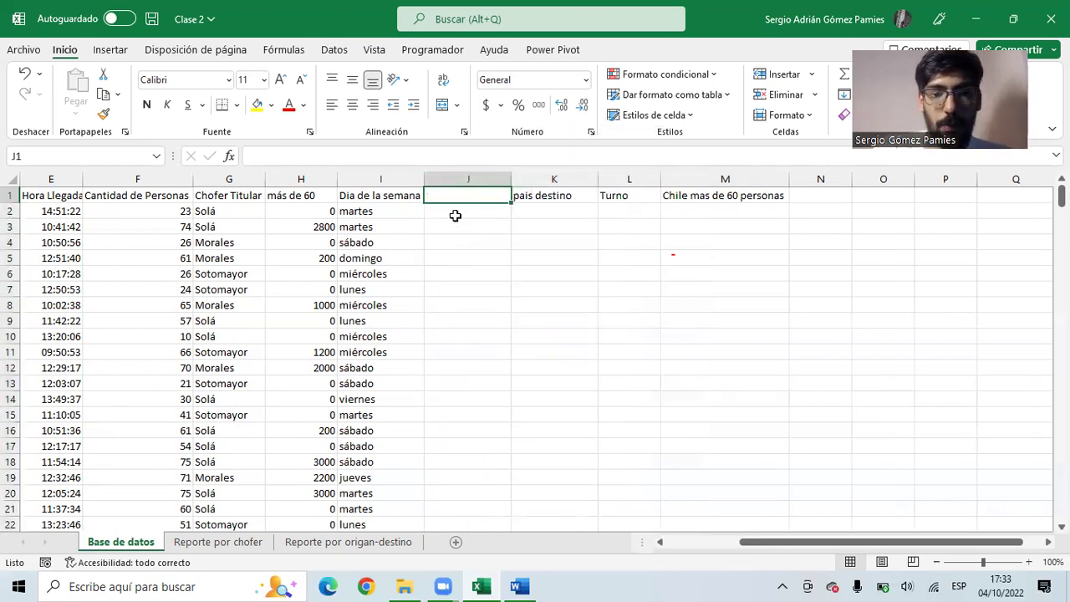
- Title column J 'Dia de la semana (2)' and autofit its width
{"action": "type", "text": "Dia de la semana ()"}
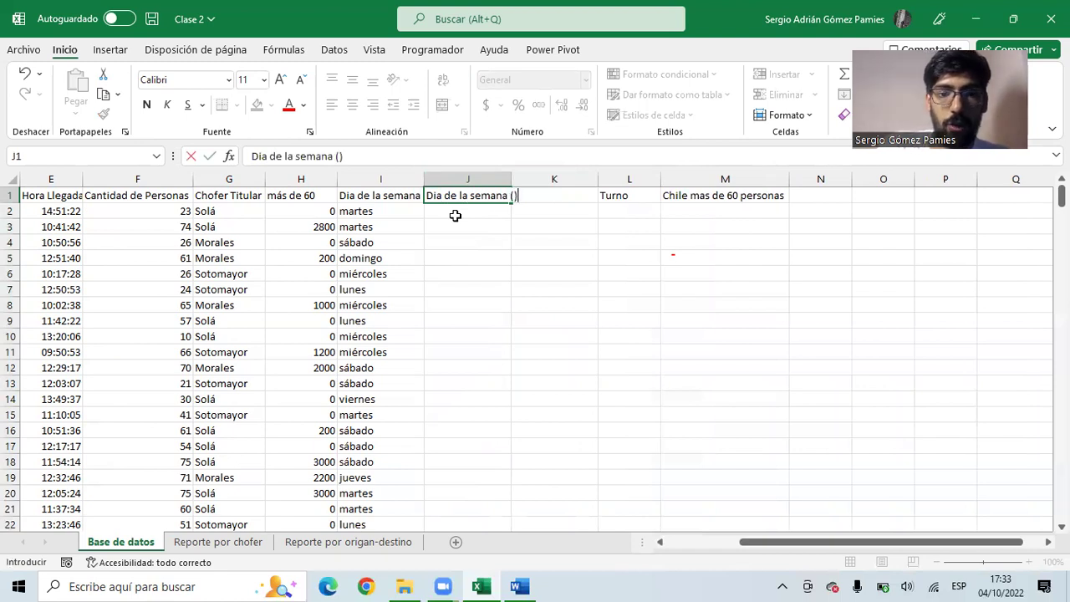
{"action": "key", "text": "BackSpace"}
{"action": "type", "text": "2)"}
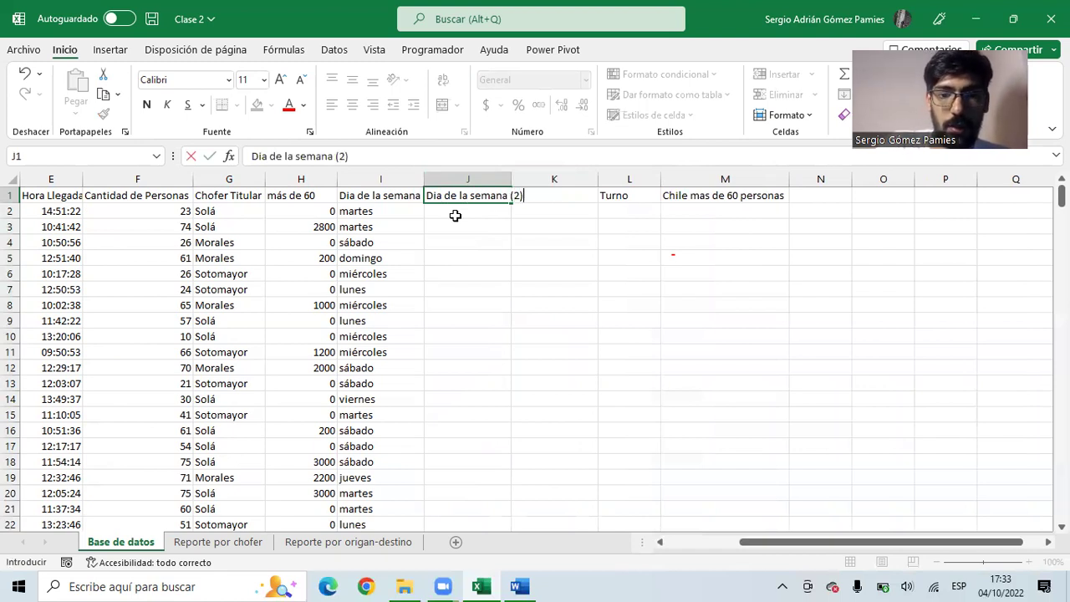
{"action": "key", "text": "Return"}
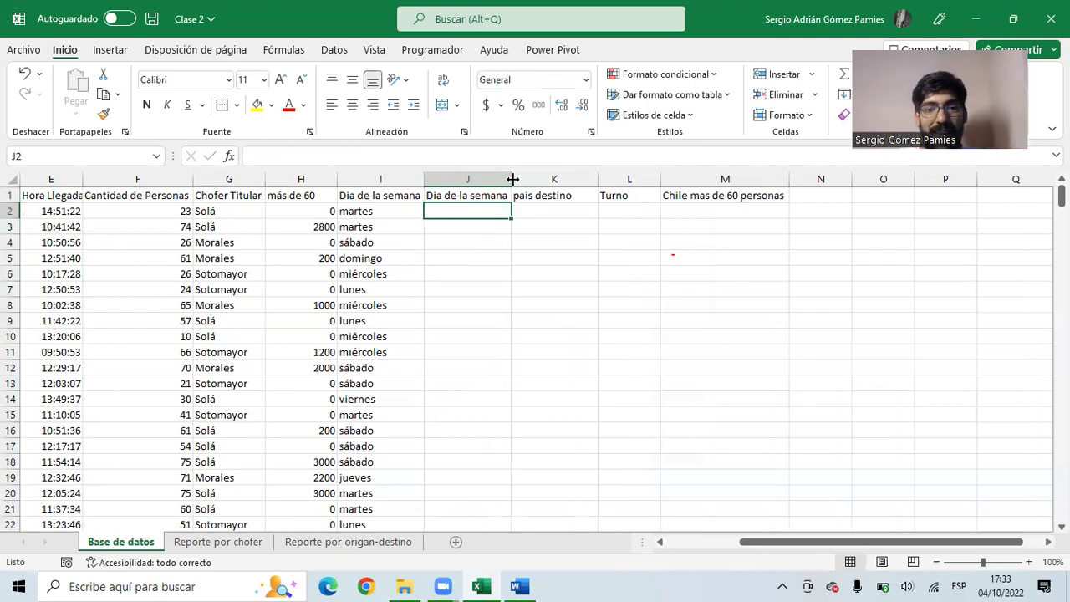
{"action": "double_click", "coordinate": [513, 179]}
- Enter =DIASEM(A2;2) in J2 to get the first trip's weekday number
{"action": "left_click", "coordinate": [373, 211]}
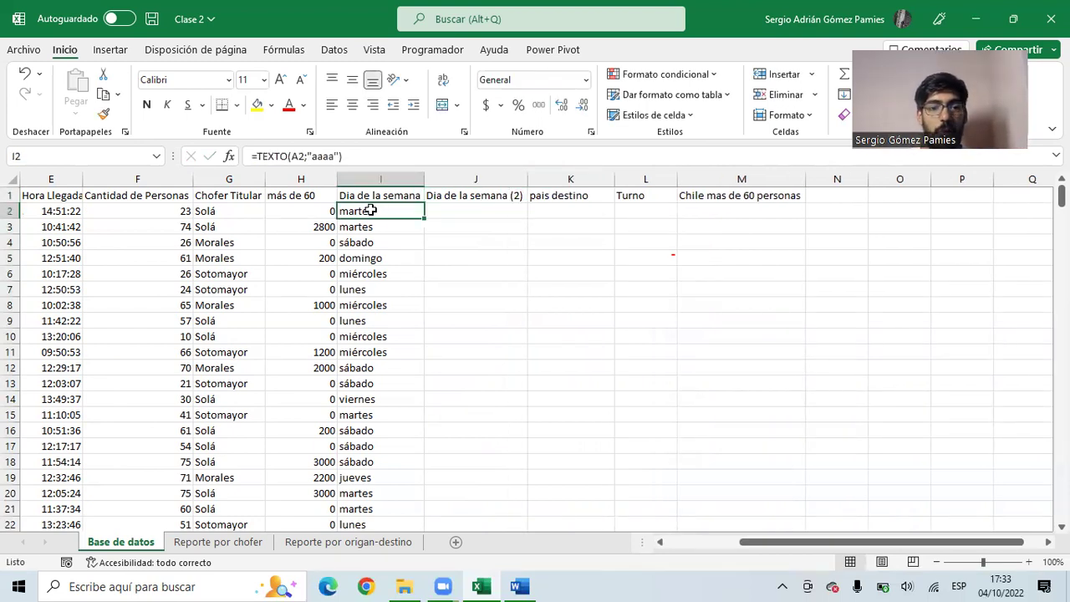
{"action": "left_click", "coordinate": [444, 213]}
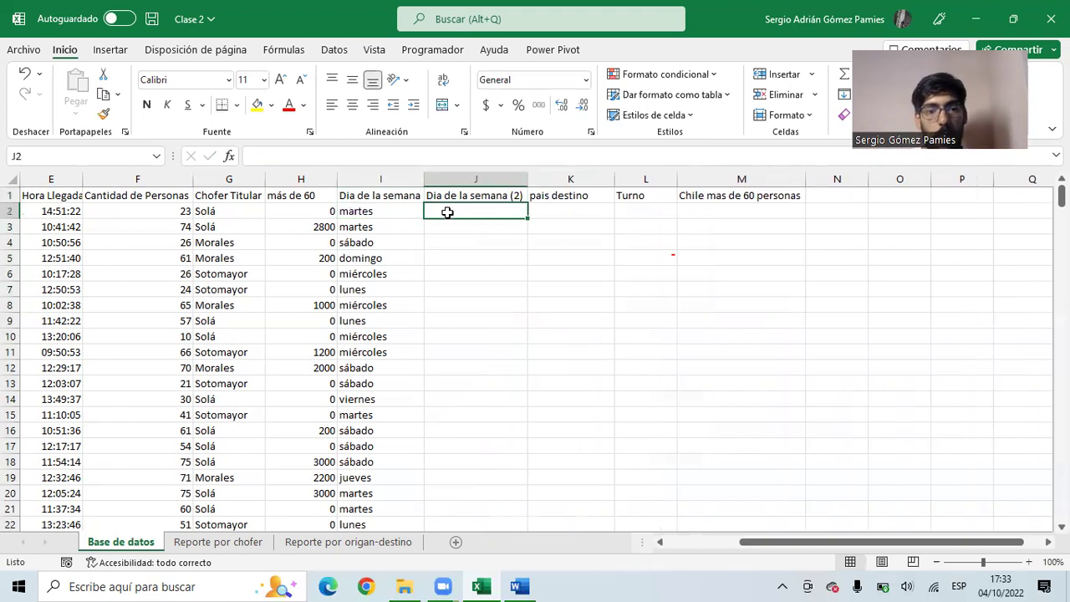
{"action": "type", "text": "="}
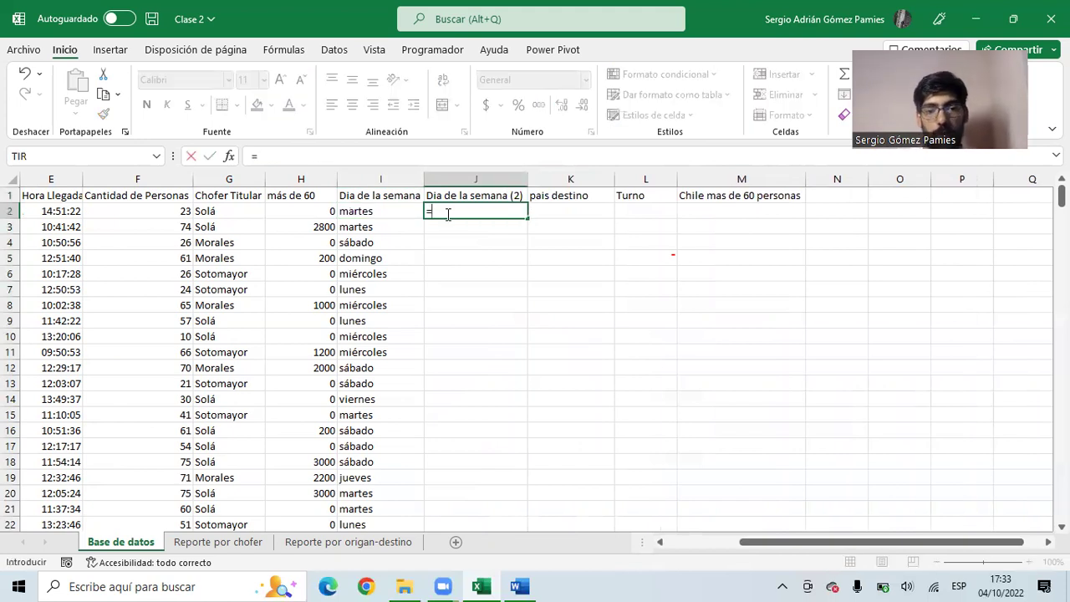
{"action": "type", "text": "diase"}
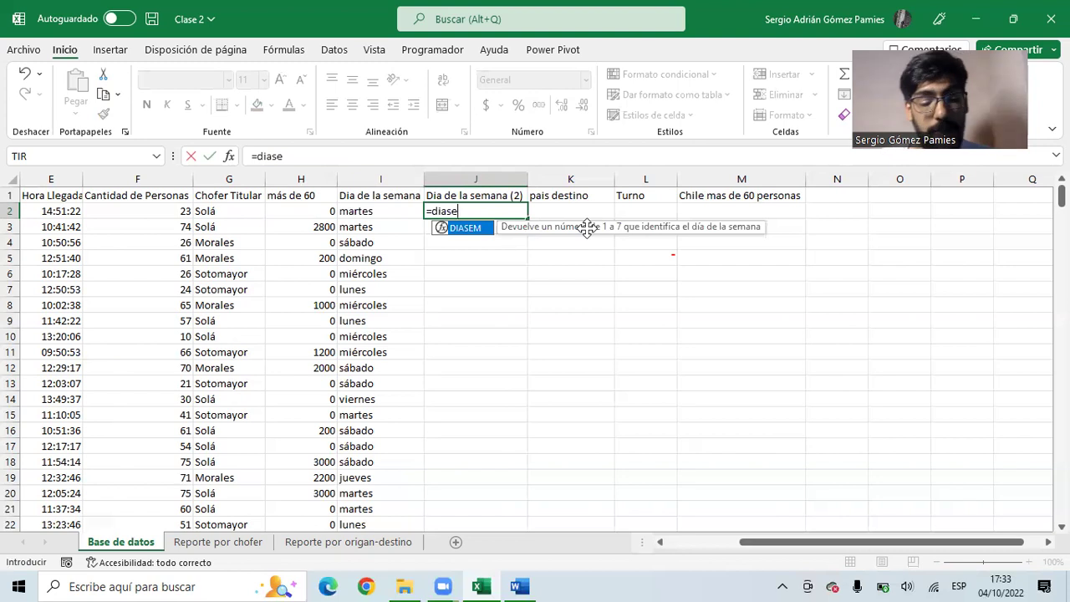
{"action": "key", "text": "Tab"}
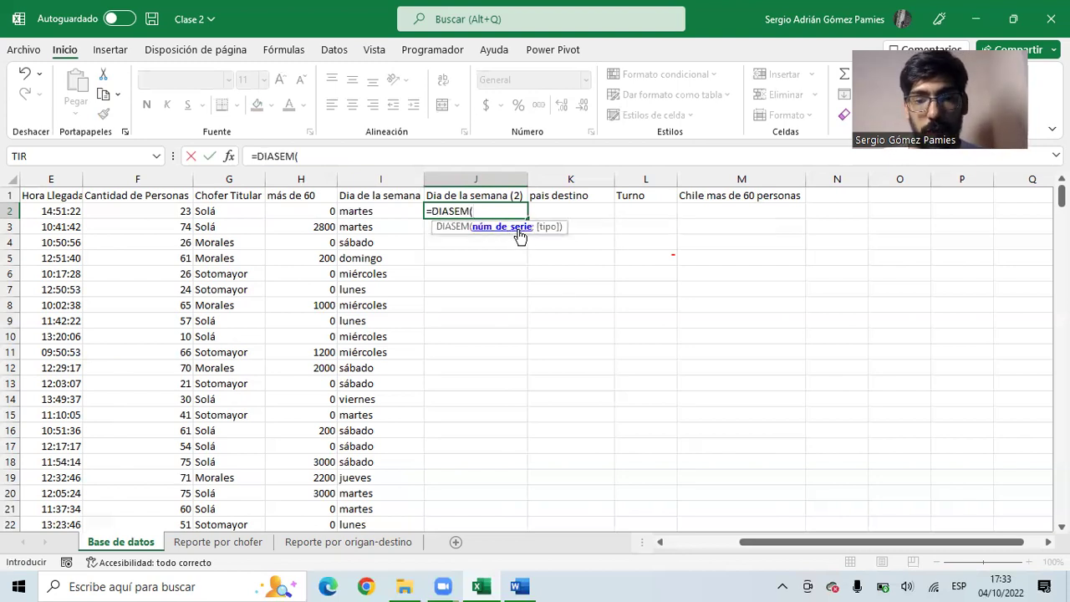
{"action": "left_click_drag", "start_coordinate": [755, 544], "coordinate": [608, 541]}
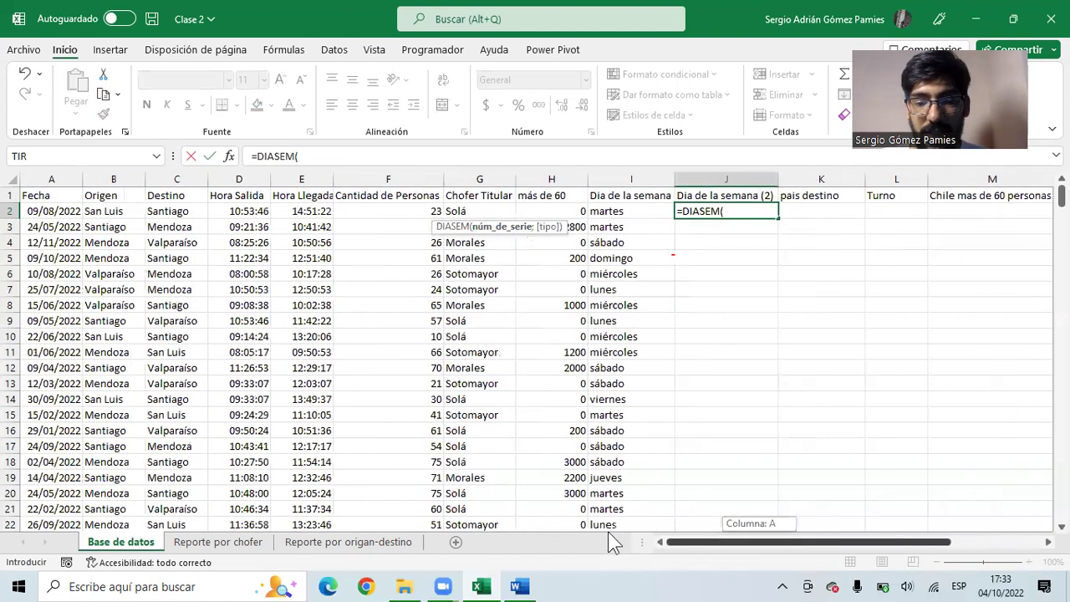
{"action": "left_click", "coordinate": [47, 210]}
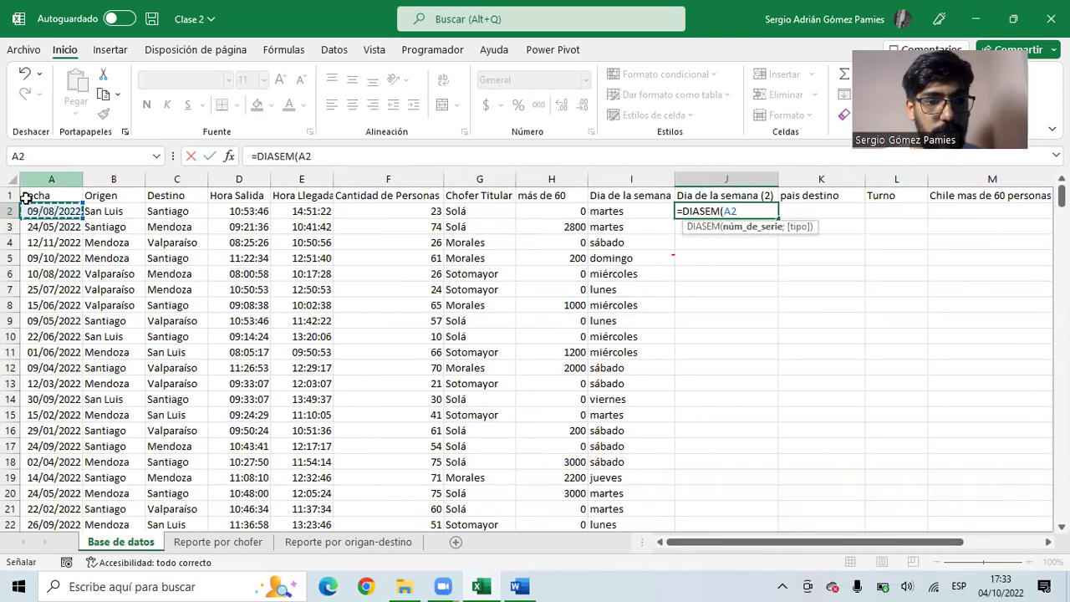
{"action": "left_click_drag", "start_coordinate": [726, 543], "coordinate": [775, 543]}
{"action": "type", "text": ";"}
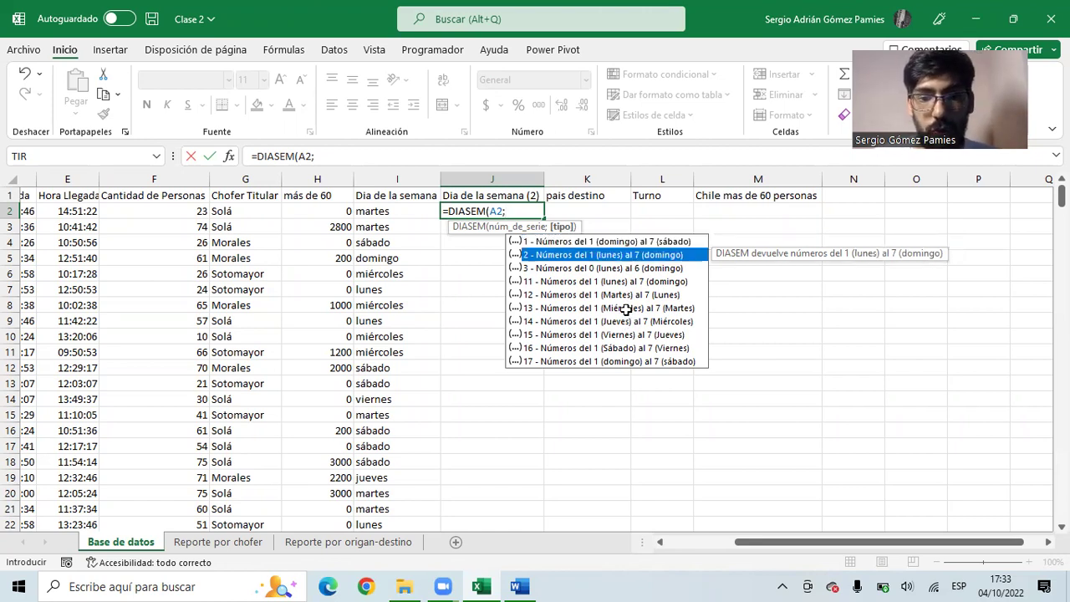
{"action": "type", "text": "2)"}
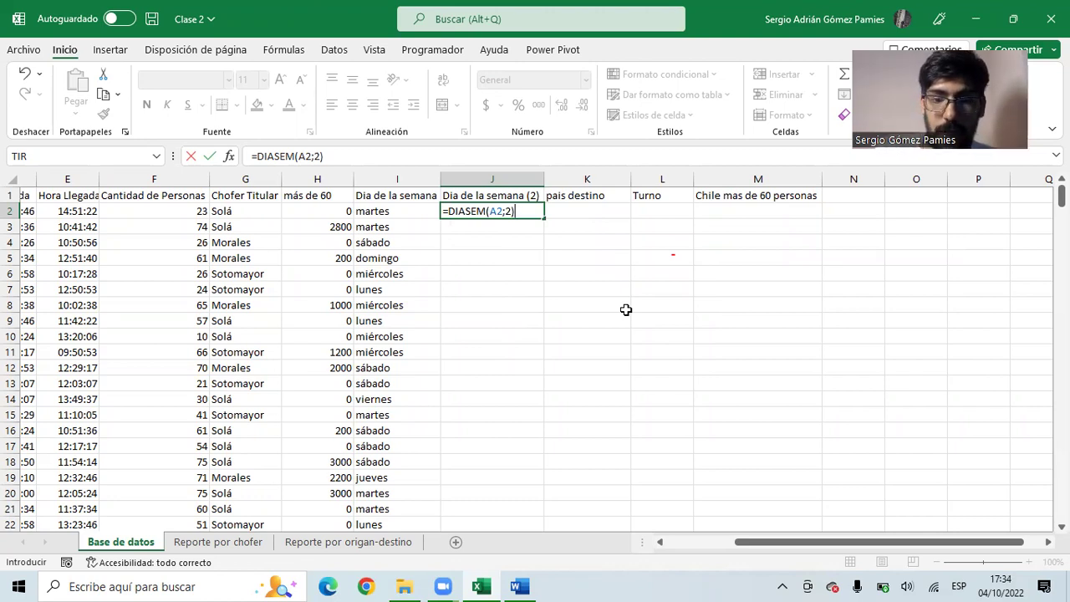
{"action": "key", "text": "Return"}
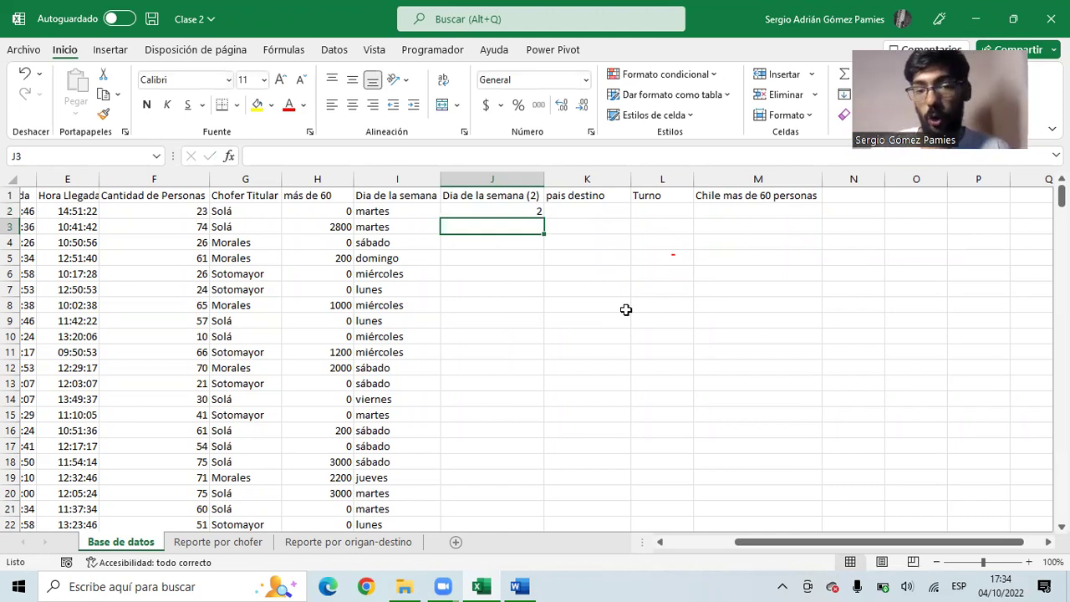
- Rename the J1 header to 'Fin de semana' and select DIASEM(A2;2) in J2's formula
{"action": "left_click", "coordinate": [510, 211]}
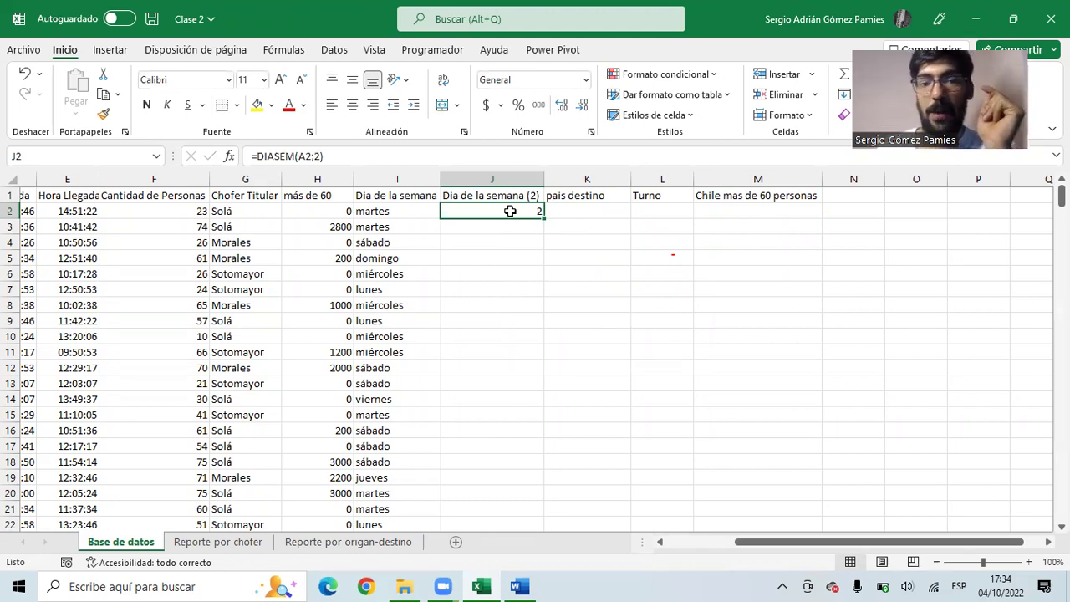
{"action": "left_click", "coordinate": [493, 194]}
{"action": "key", "text": "F2"}
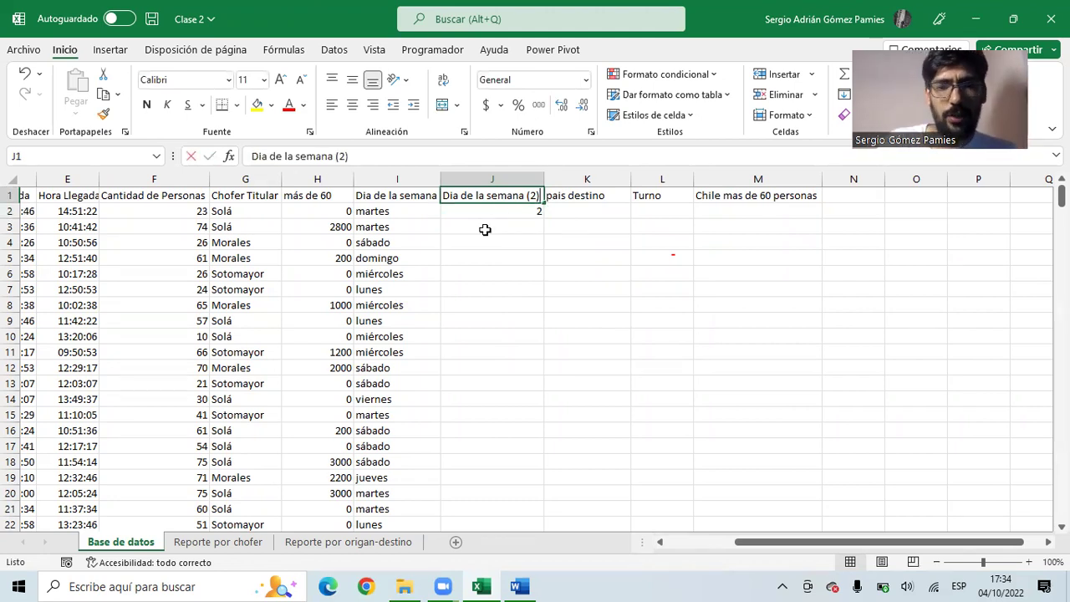
{"action": "type", "text": "Fin de semana"}
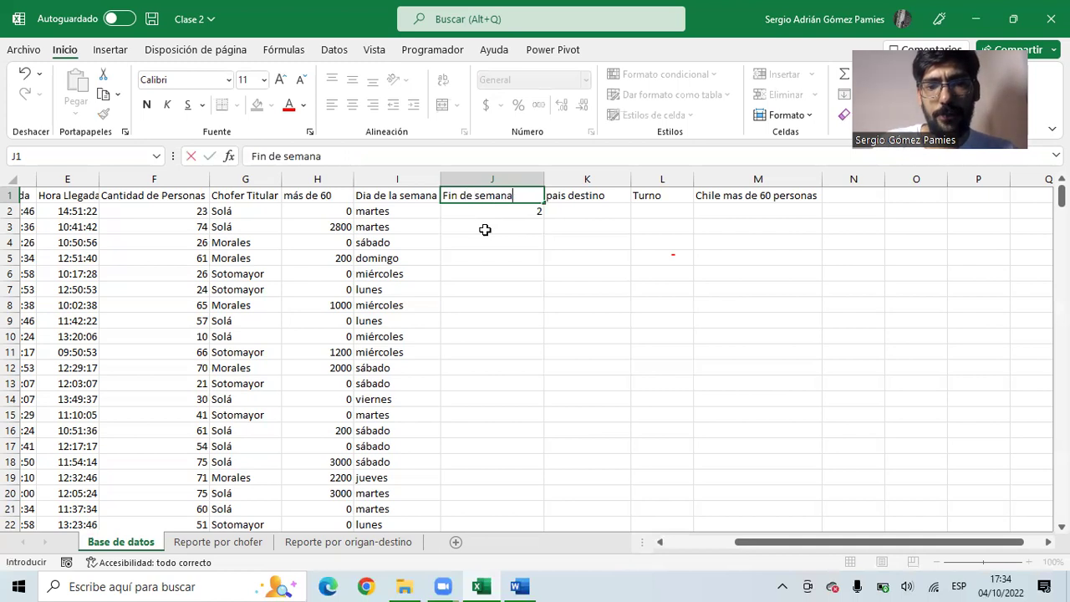
{"action": "key", "text": "Return"}
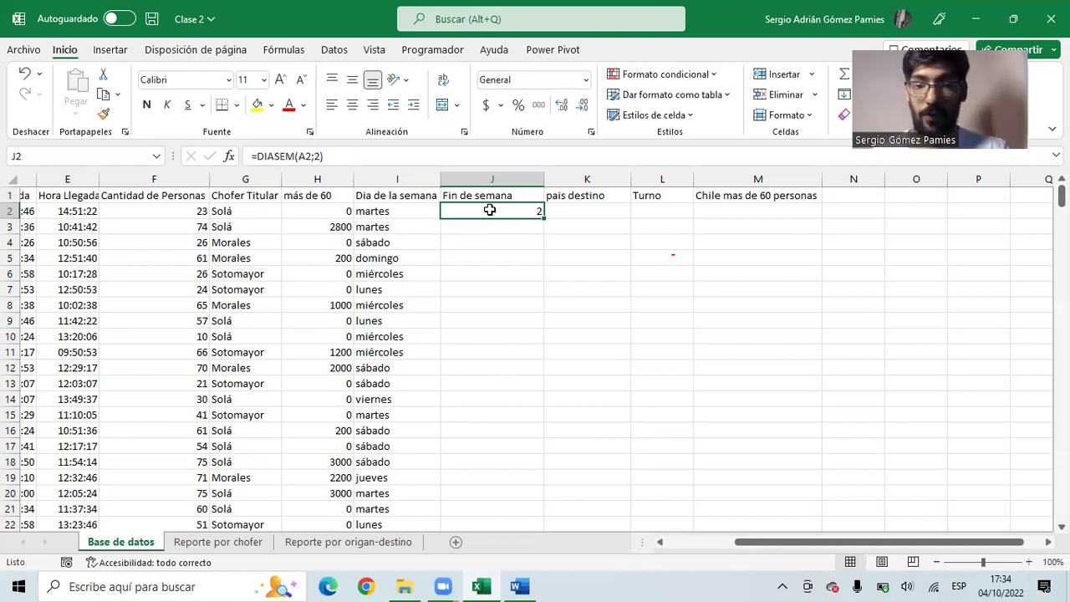
{"action": "left_click_drag", "start_coordinate": [341, 156], "coordinate": [260, 155]}
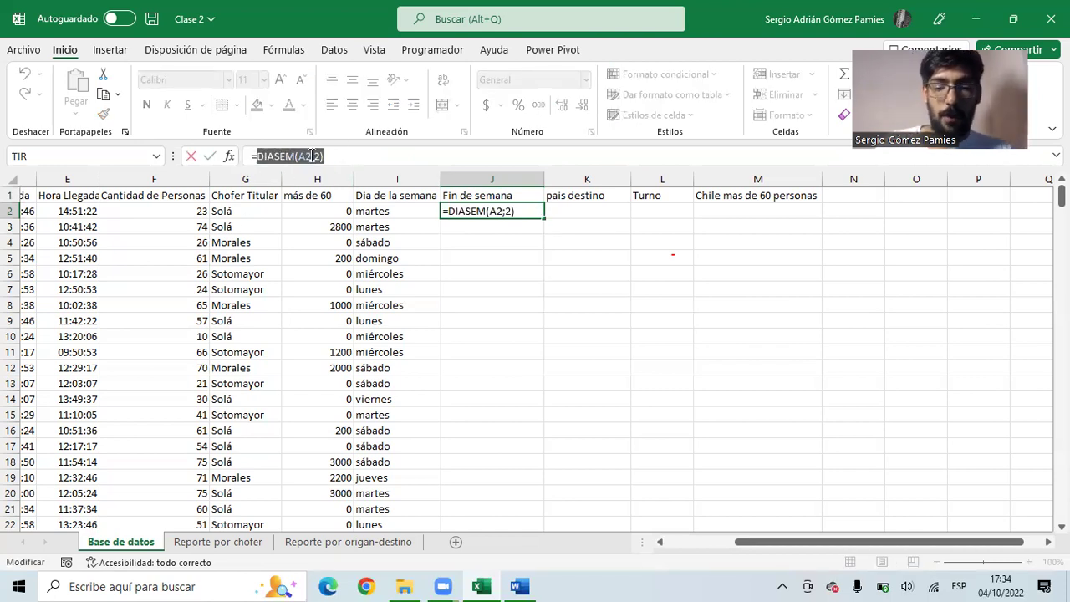
- Rewrite J2 as an SI test on DIASEM(A2;2)>=6 returning SI or NO
{"action": "key", "text": "BackSpace"}
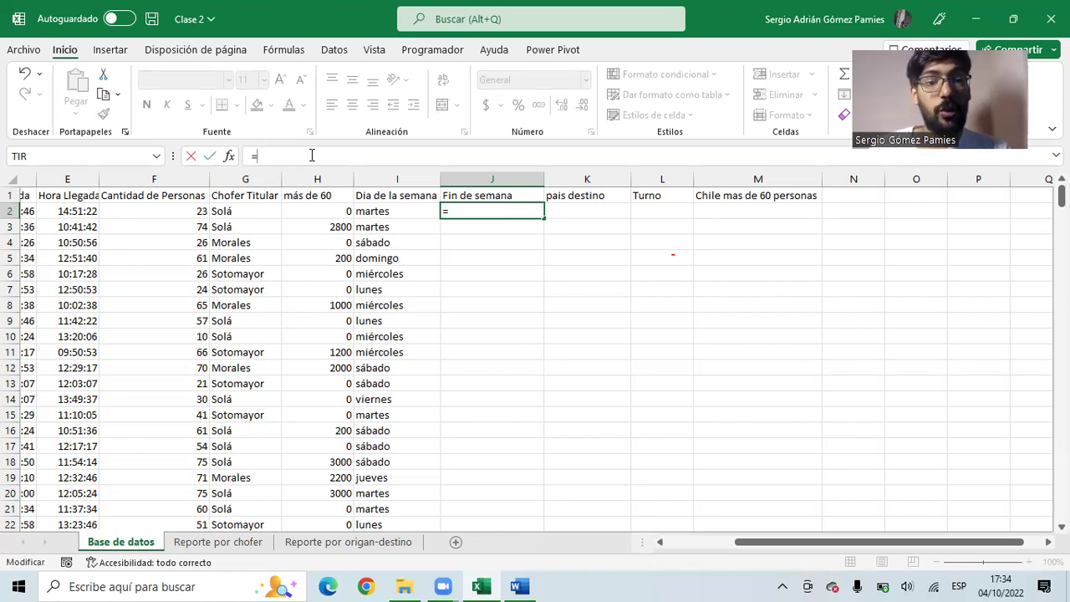
{"action": "type", "text": "si"}
{"action": "key", "text": "Tab"}
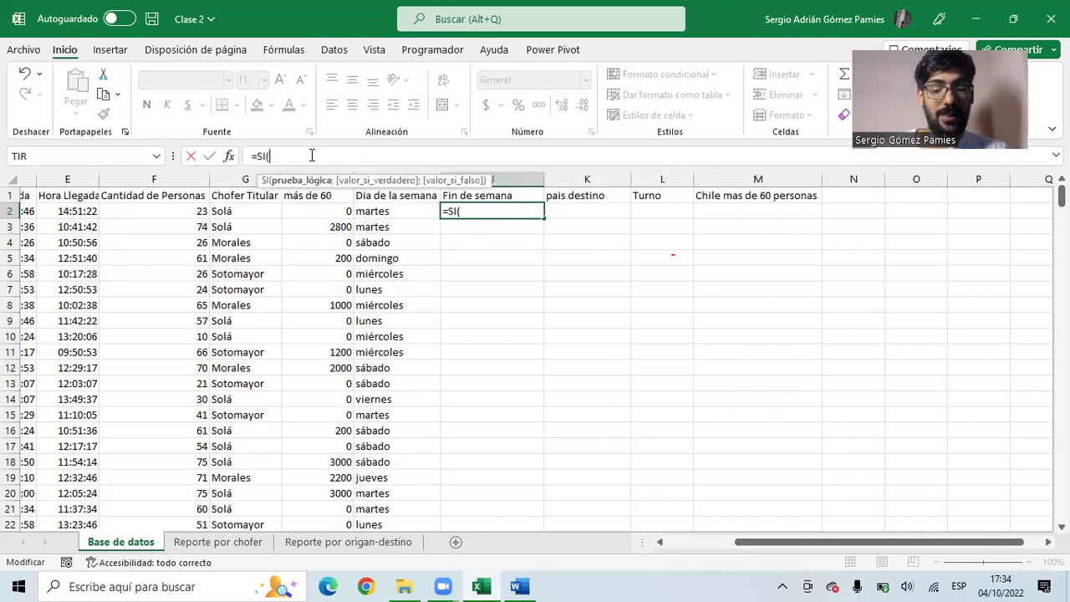
{"action": "type", "text": "dias"}
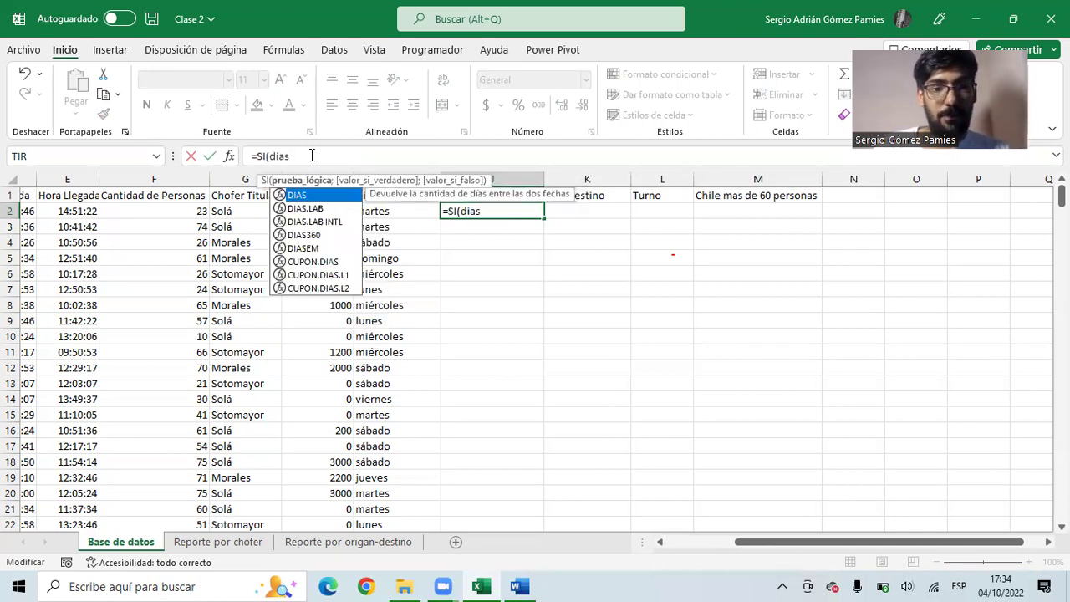
{"action": "type", "text": "em"}
{"action": "key", "text": "Tab"}
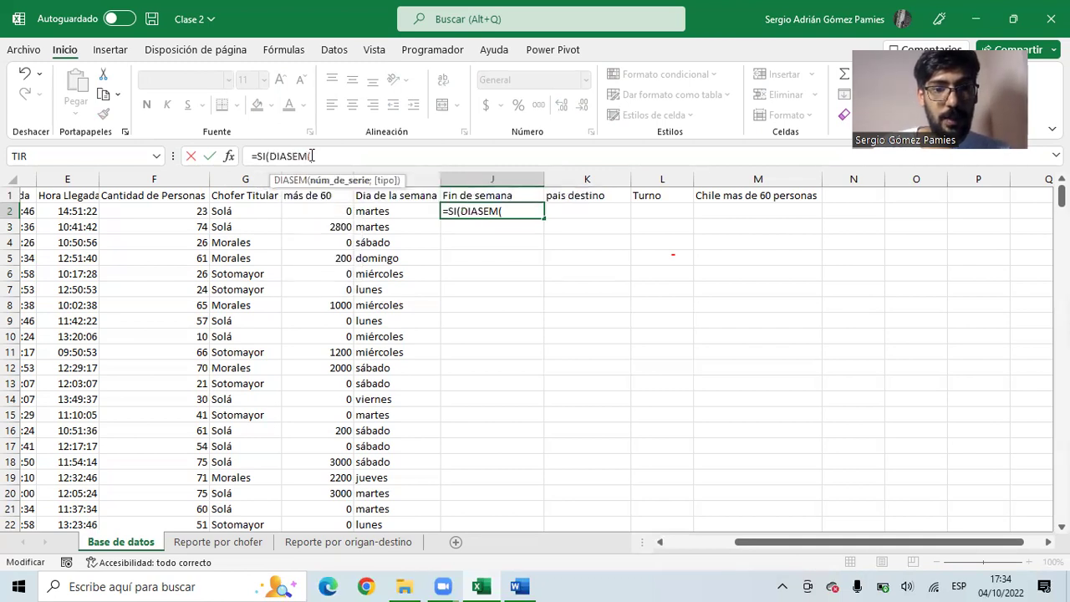
{"action": "type", "text": "A2"}
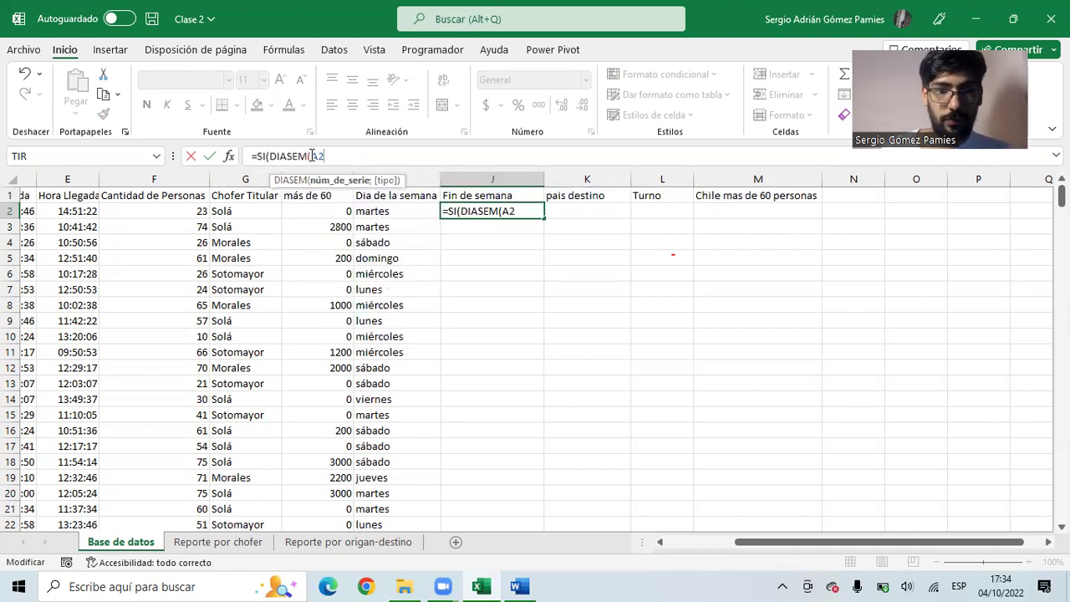
{"action": "type", "text": ";"}
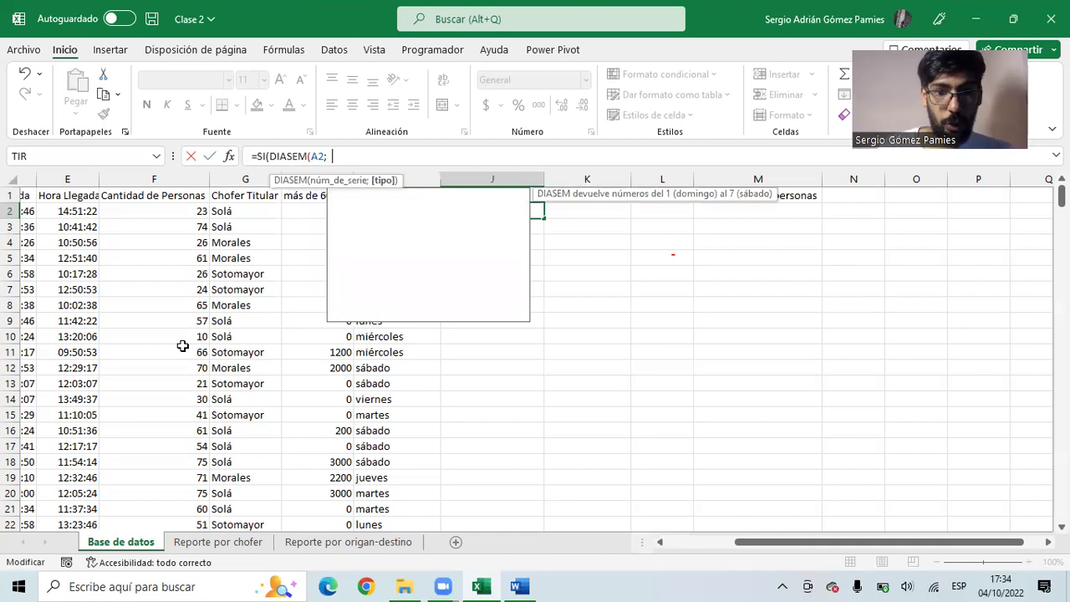
{"action": "type", "text": "2)"}
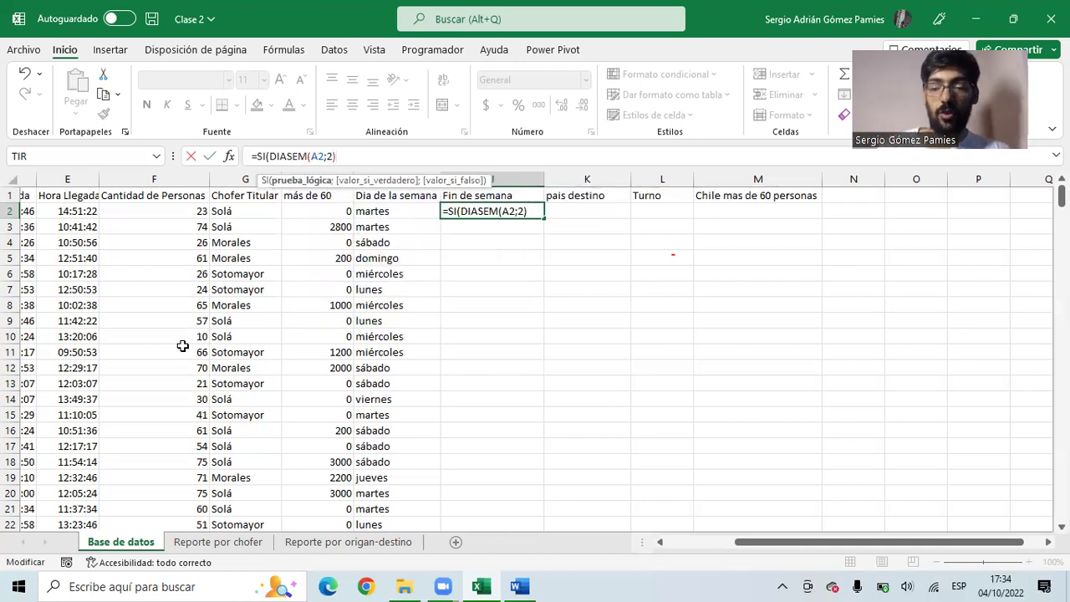
{"action": "type", "text": ">"}
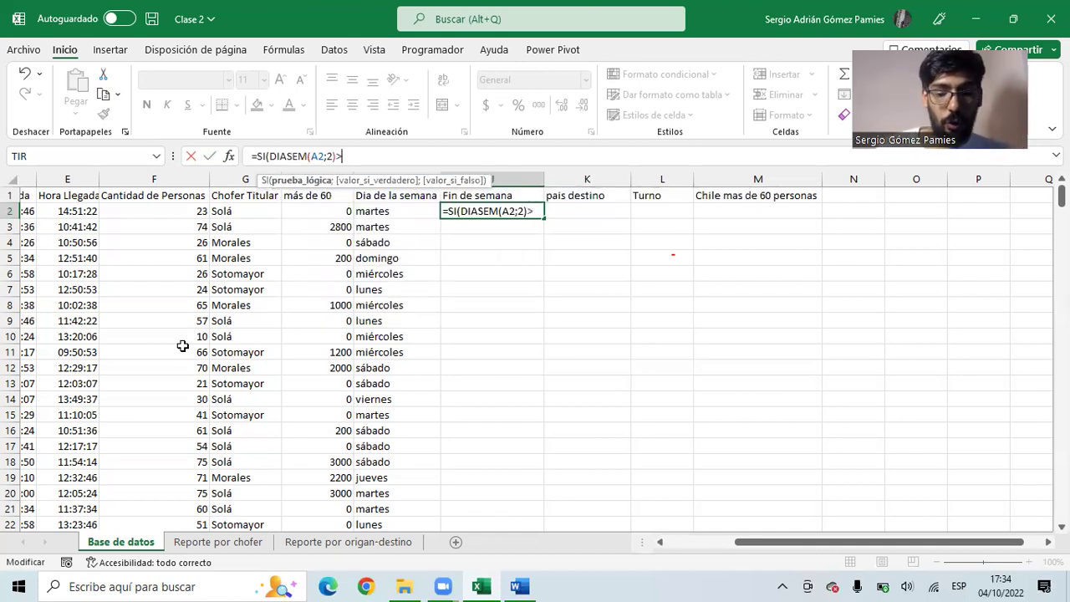
{"action": "type", "text": "=6"}
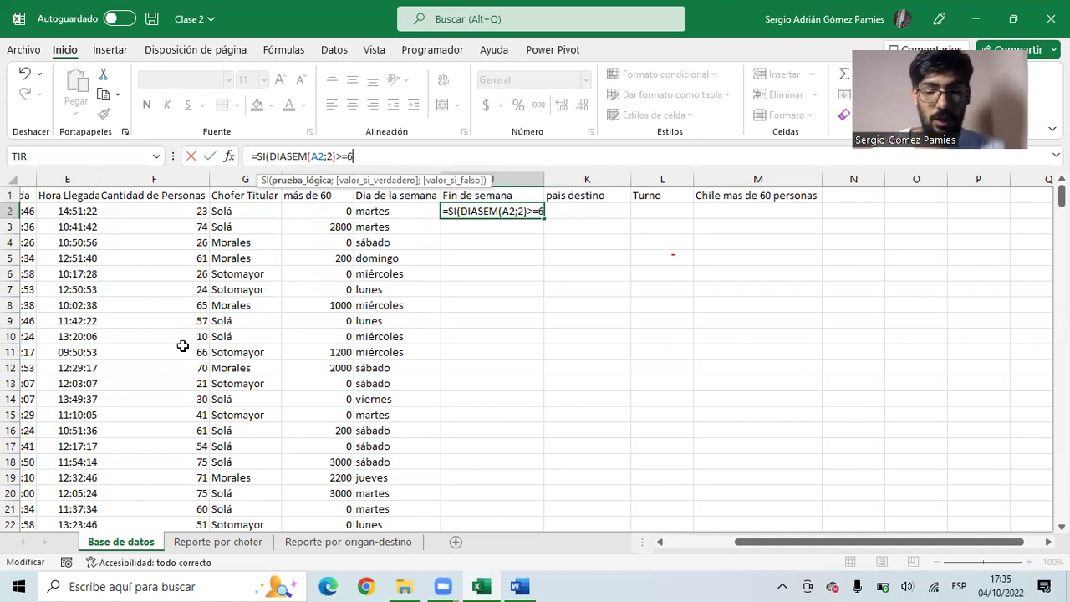
{"action": "key", "text": "BackSpace"}
{"action": "key", "text": "BackSpace"}
{"action": "type", "text": "5"}
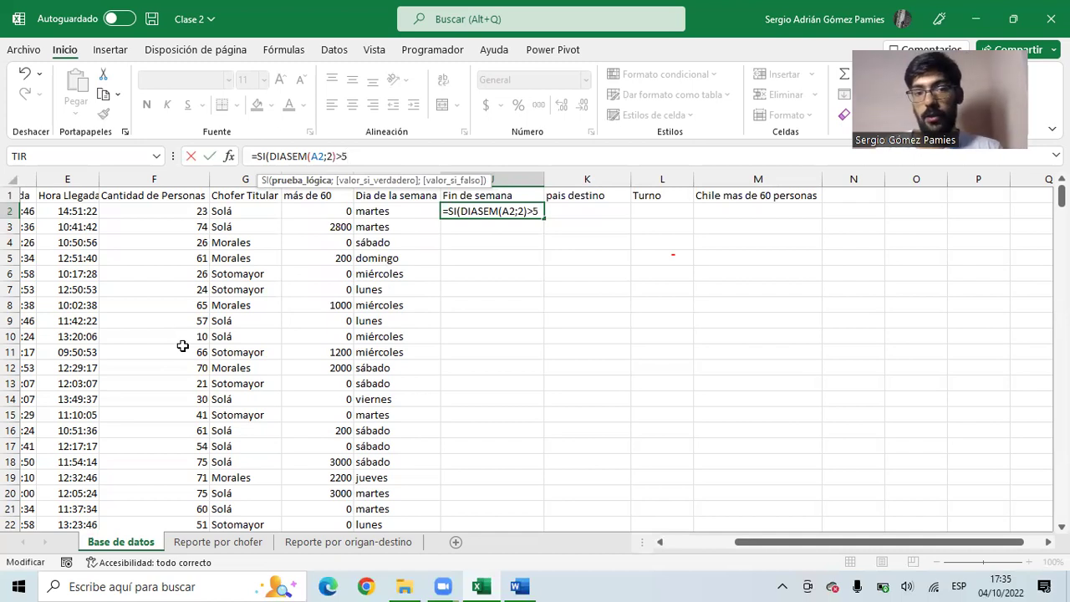
{"action": "key", "text": "BackSpace"}
{"action": "type", "text": "="}
{"action": "type", "text": "6"}
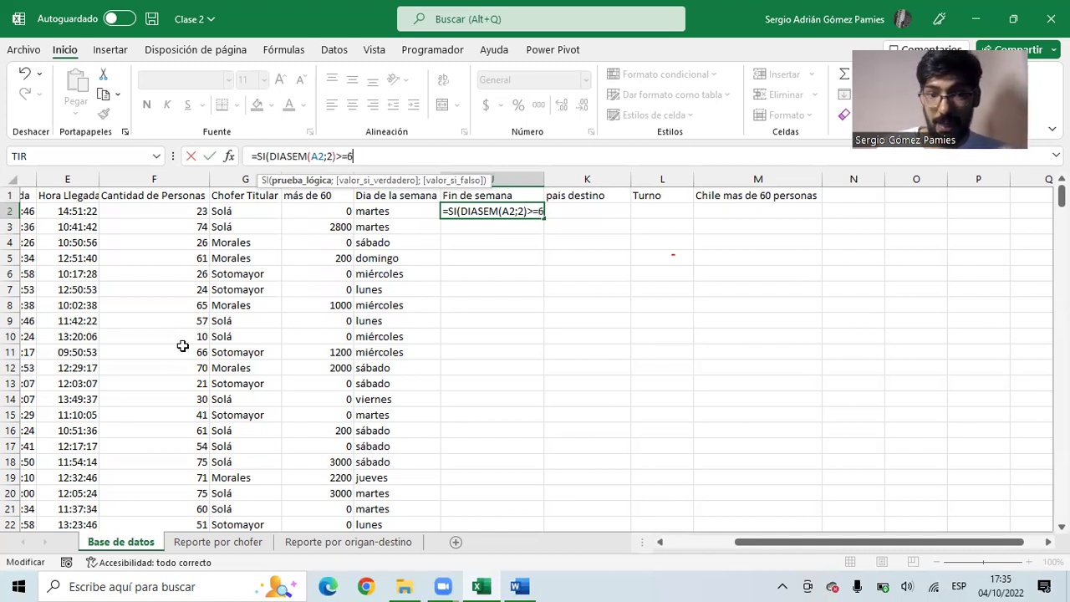
{"action": "type", "text": ";"}
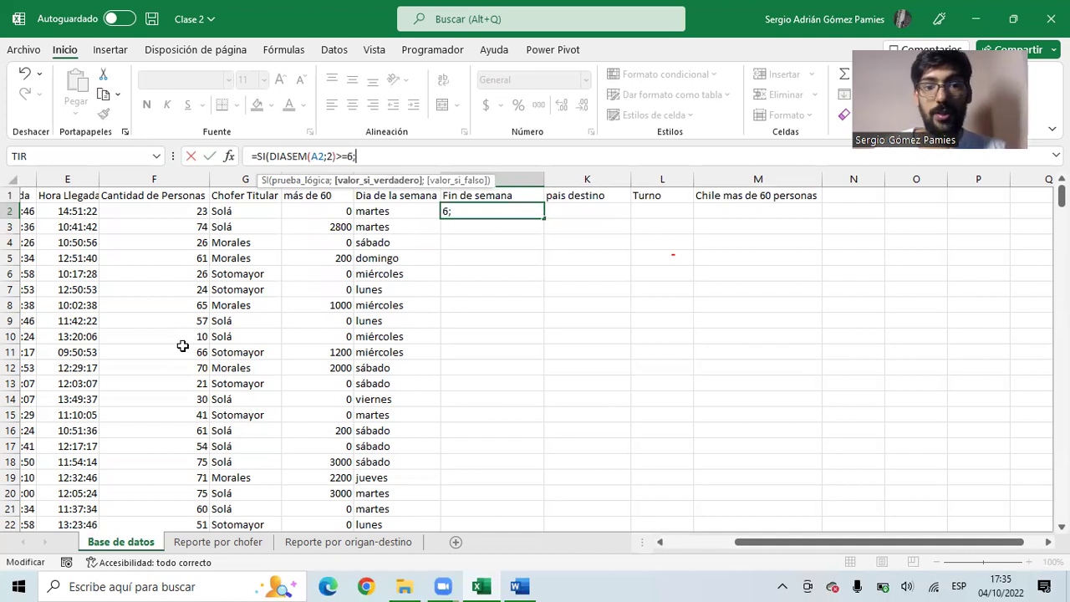
{"action": "type", "text": "\"SI\";\"NO\")"}
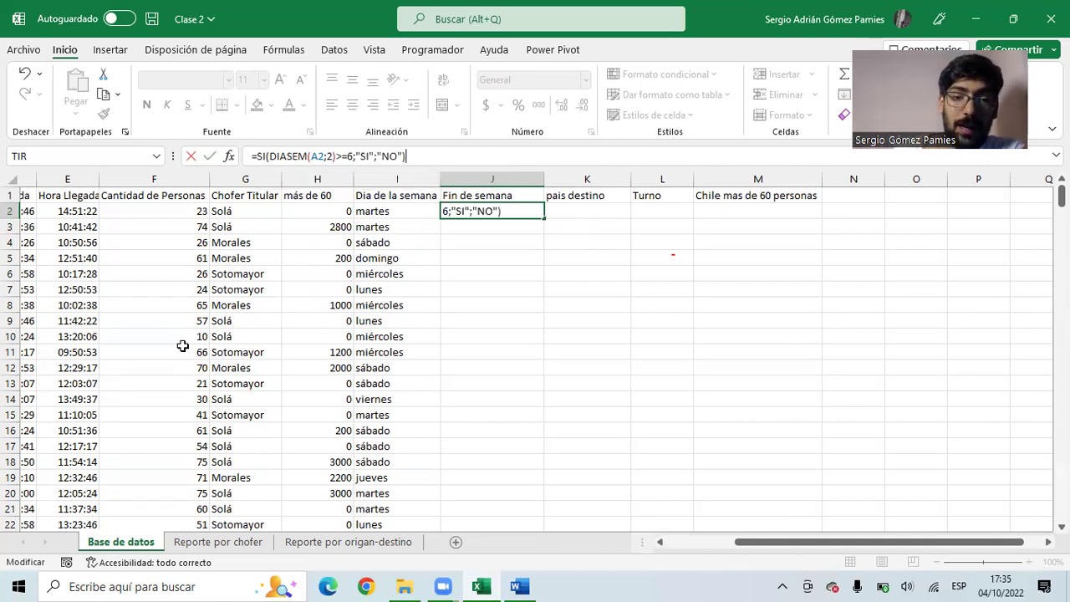
- Fix the true result to the quoted "SI" and commit J2's weekend formula
{"action": "left_click_drag", "start_coordinate": [375, 157], "coordinate": [355, 156]}
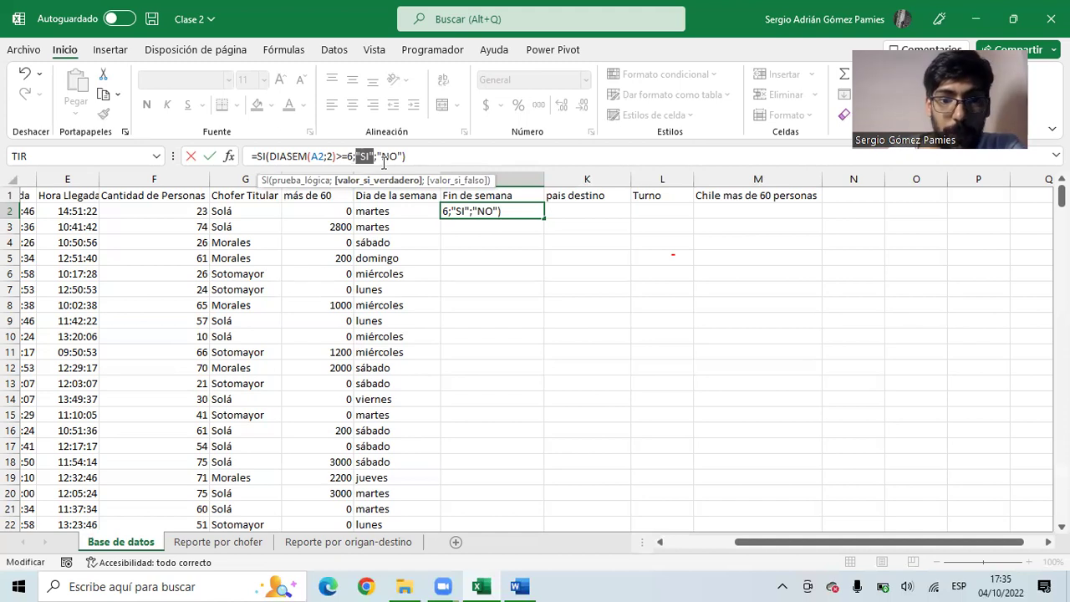
{"action": "left_click", "coordinate": [387, 161]}
{"action": "key", "text": "BackSpace"}
{"action": "key", "text": "BackSpace"}
{"action": "key", "text": "BackSpace"}
{"action": "key", "text": "BackSpace"}
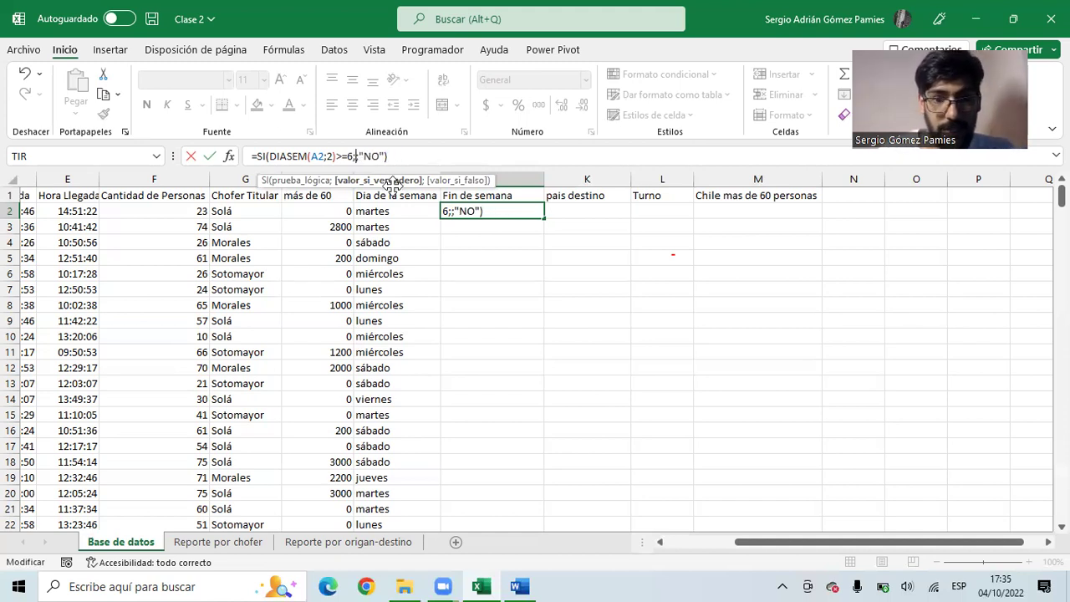
{"action": "type", "text": "si"}
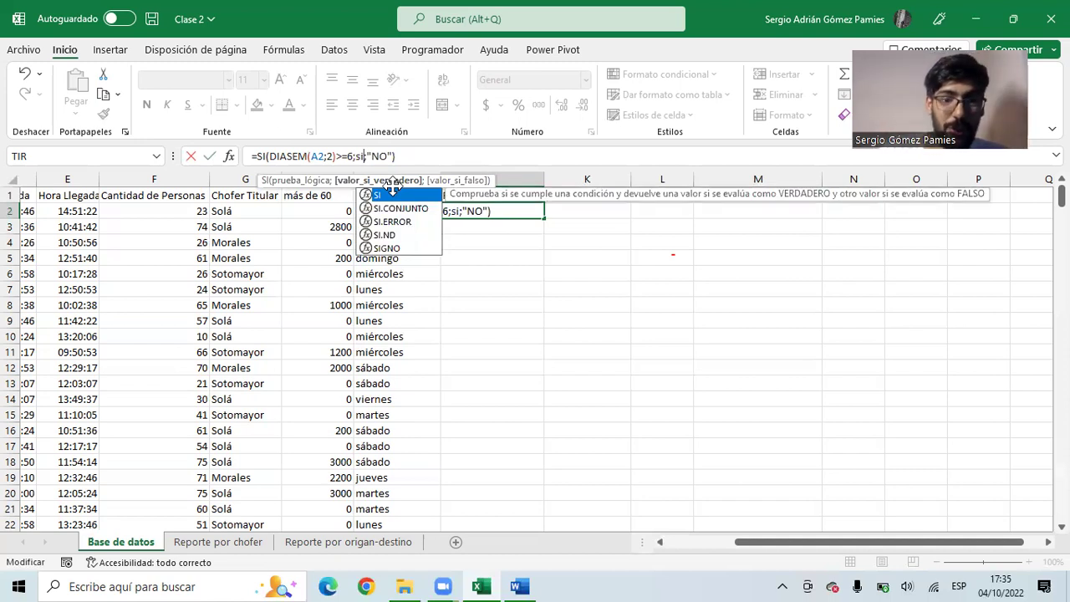
{"action": "key", "text": "BackSpace"}
{"action": "key", "text": "BackSpace"}
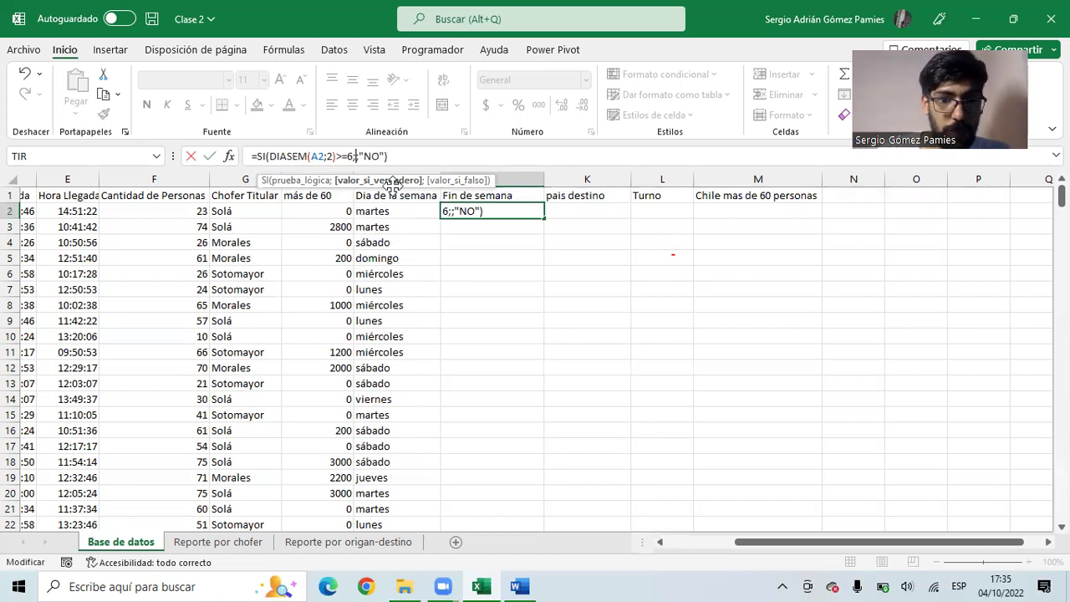
{"action": "type", "text": "\"SI\""}
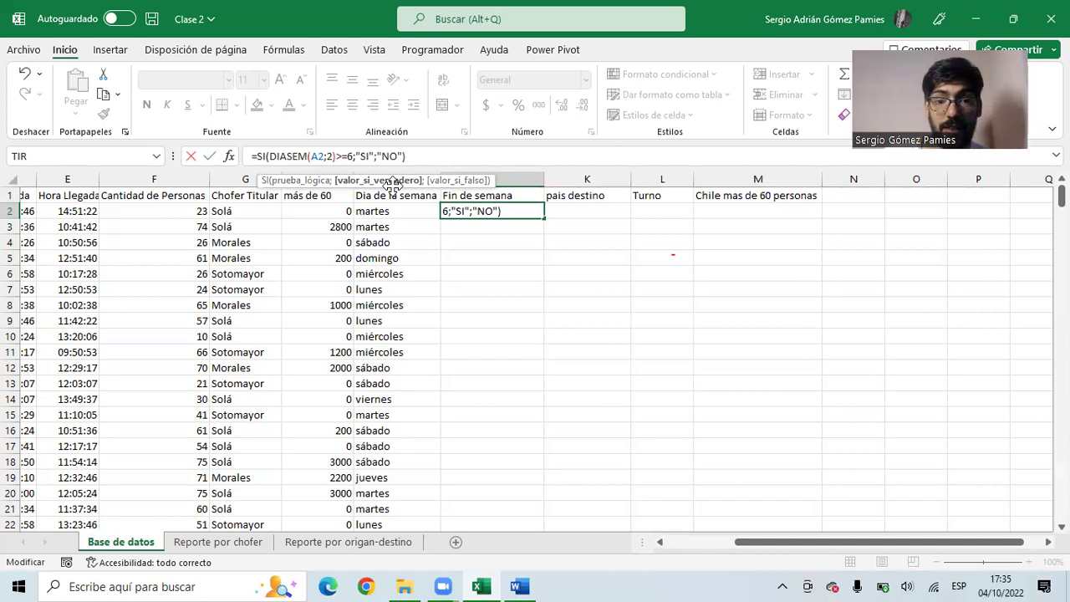
{"action": "key", "text": "Return"}
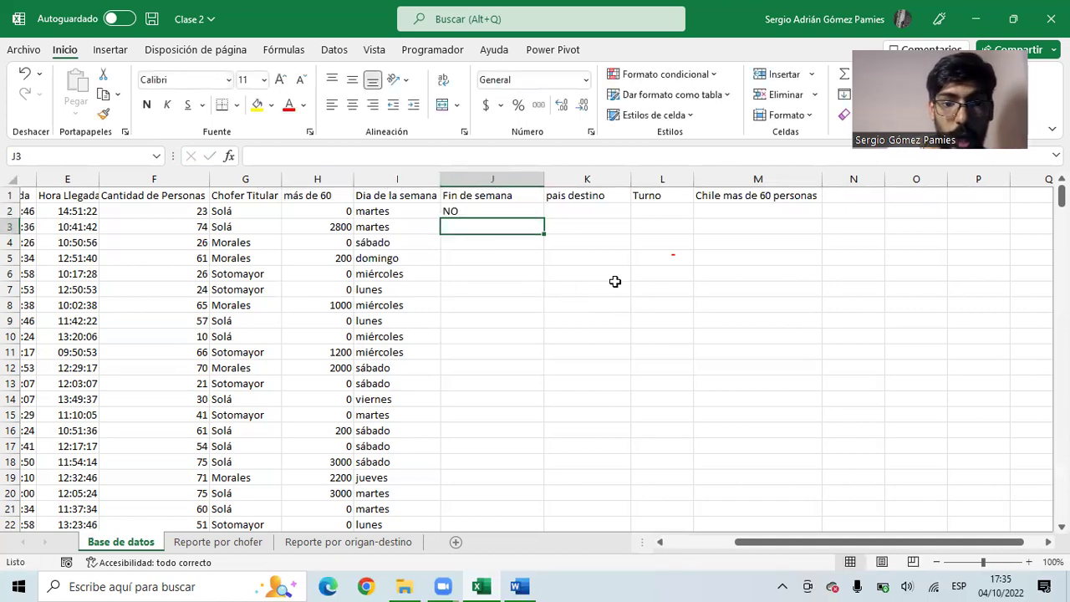
- Fill the weekend formula down column J and spot-check that sábado and domingo rows show SI
{"action": "left_click", "coordinate": [528, 210]}
{"action": "double_click", "coordinate": [543, 218]}
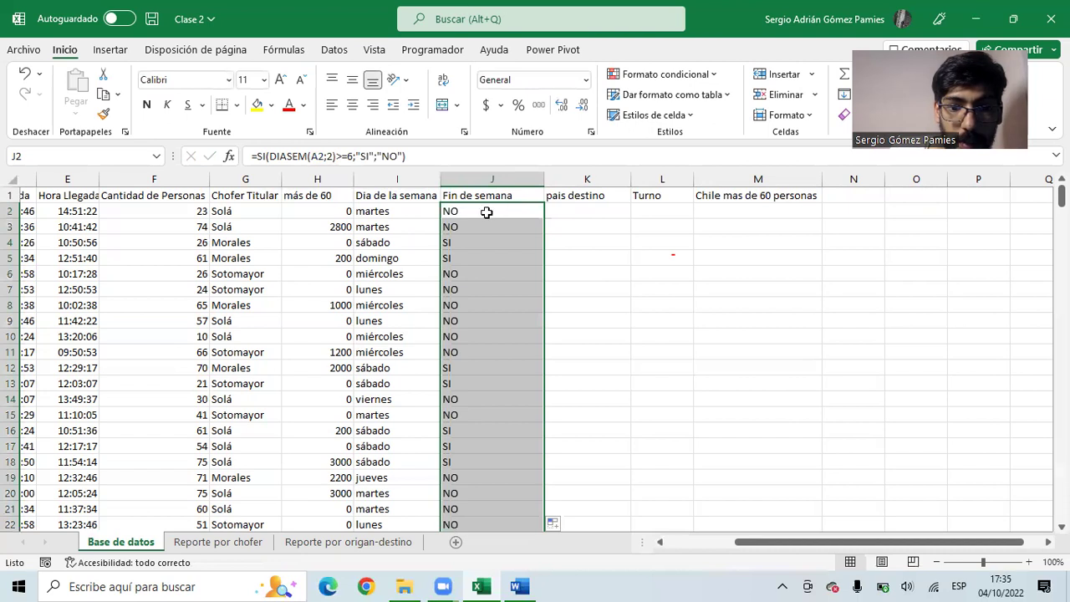
{"action": "left_click_drag", "start_coordinate": [383, 244], "coordinate": [454, 382]}
{"action": "scroll", "coordinate": [451, 260], "scroll_direction": "down", "scroll_amount": 3}
{"action": "scroll", "coordinate": [456, 251], "scroll_direction": "up", "scroll_amount": 3}
{"action": "left_click", "coordinate": [455, 400]}
{"action": "left_click", "coordinate": [465, 416]}
{"action": "left_click_drag", "start_coordinate": [466, 432], "coordinate": [468, 460]}
{"action": "scroll", "coordinate": [464, 439], "scroll_direction": "down", "scroll_amount": 7}
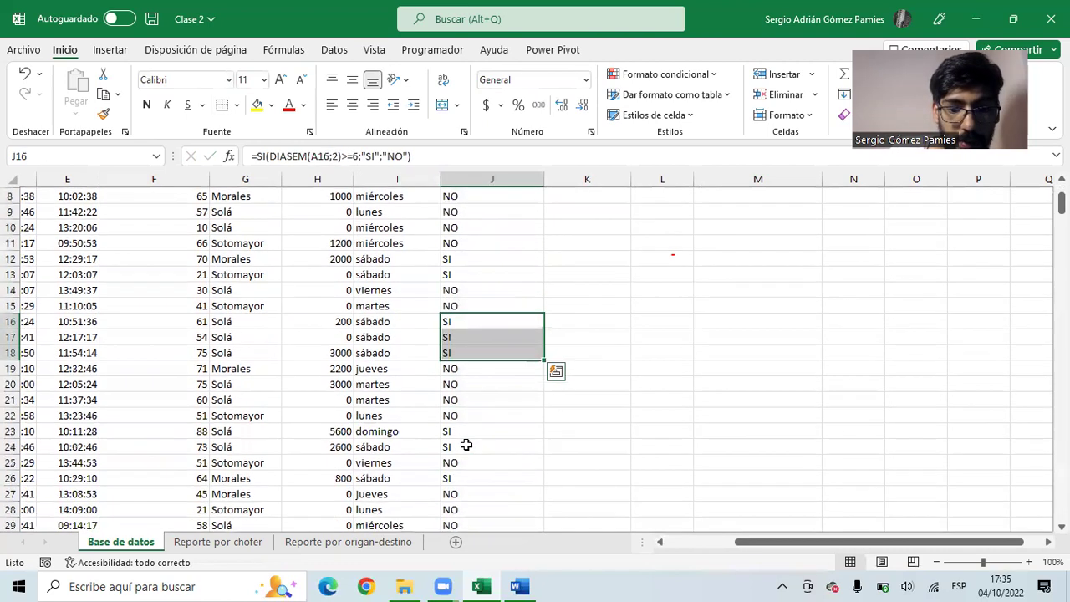
{"action": "scroll", "coordinate": [438, 415], "scroll_direction": "up", "scroll_amount": 7}
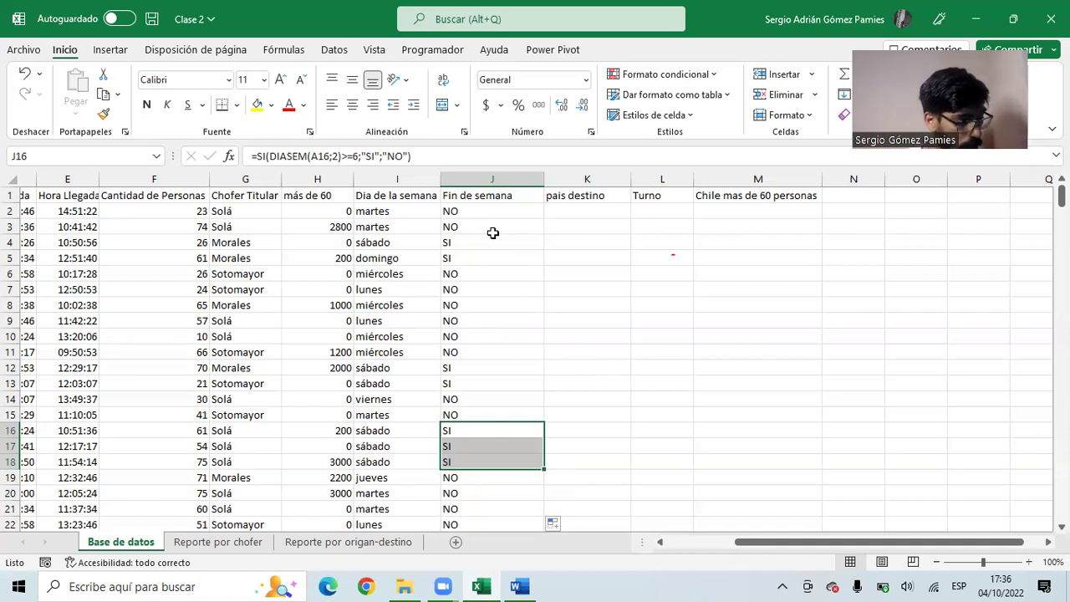
{"action": "left_click", "coordinate": [558, 198]}
{"action": "left_click", "coordinate": [573, 214]}
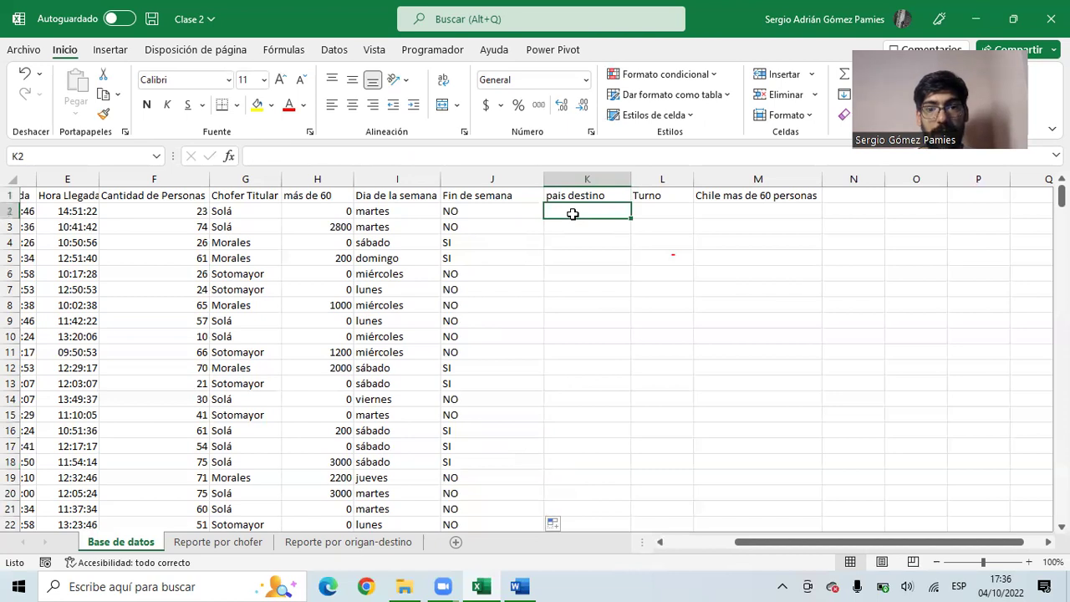
{"action": "left_click_drag", "start_coordinate": [584, 199], "coordinate": [583, 211]}
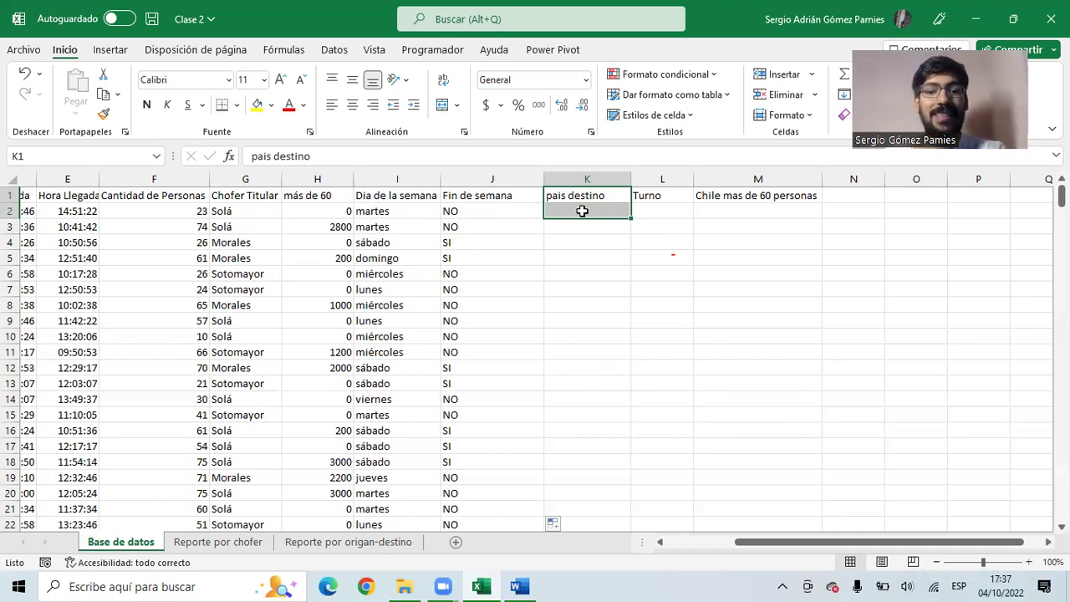
{"action": "left_click_drag", "start_coordinate": [583, 211], "coordinate": [76, 213]}
{"action": "left_click", "coordinate": [157, 210]}
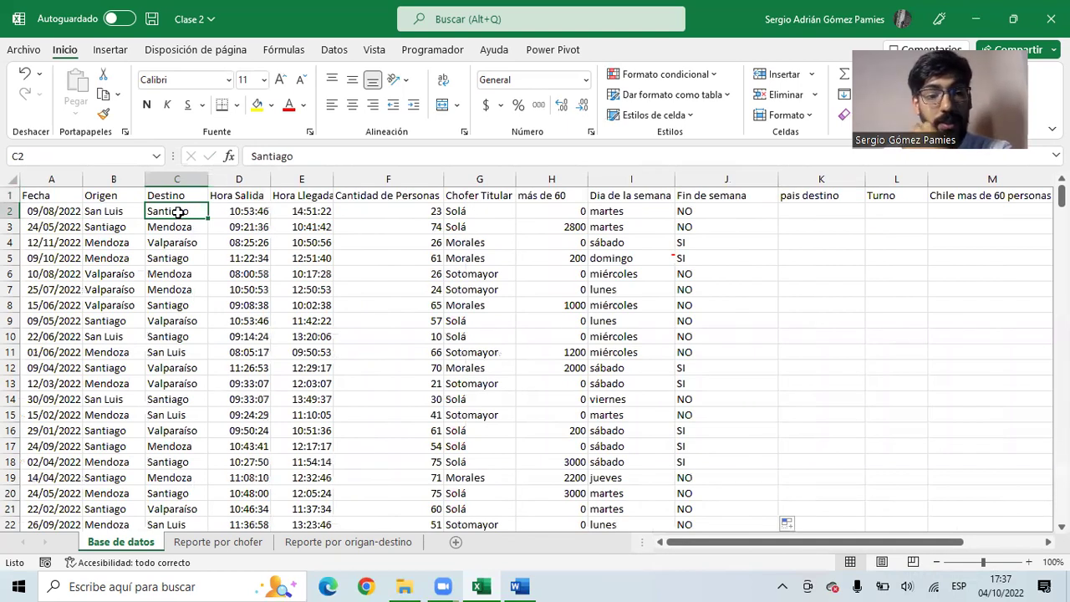
{"action": "left_click", "coordinate": [180, 224]}
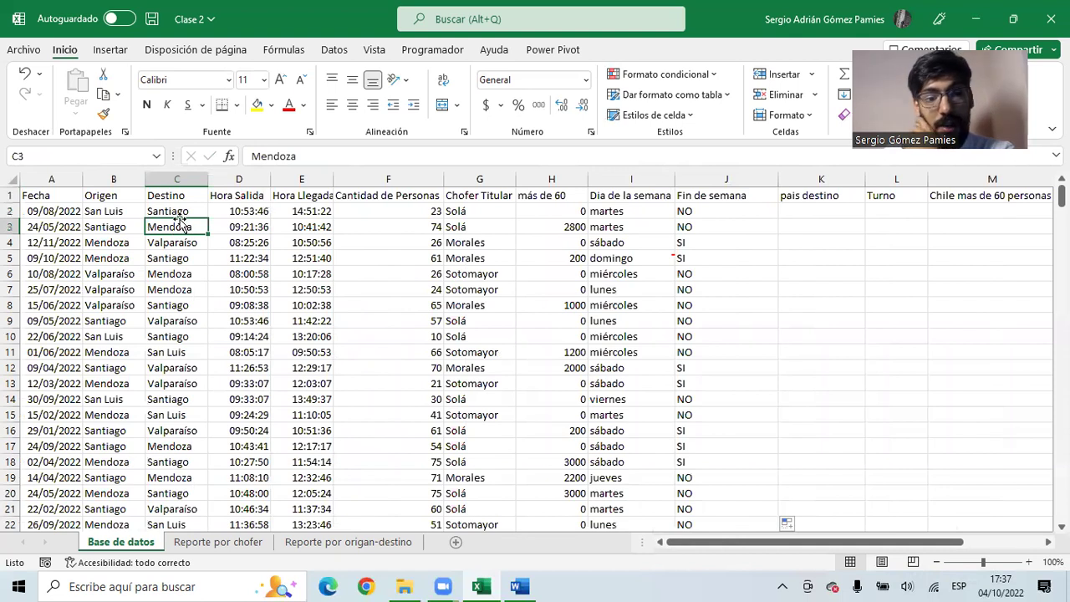
{"action": "left_click", "coordinate": [179, 244]}
{"action": "left_click", "coordinate": [179, 258]}
{"action": "left_click_drag", "start_coordinate": [179, 274], "coordinate": [178, 311]}
{"action": "left_click_drag", "start_coordinate": [183, 212], "coordinate": [167, 338]}
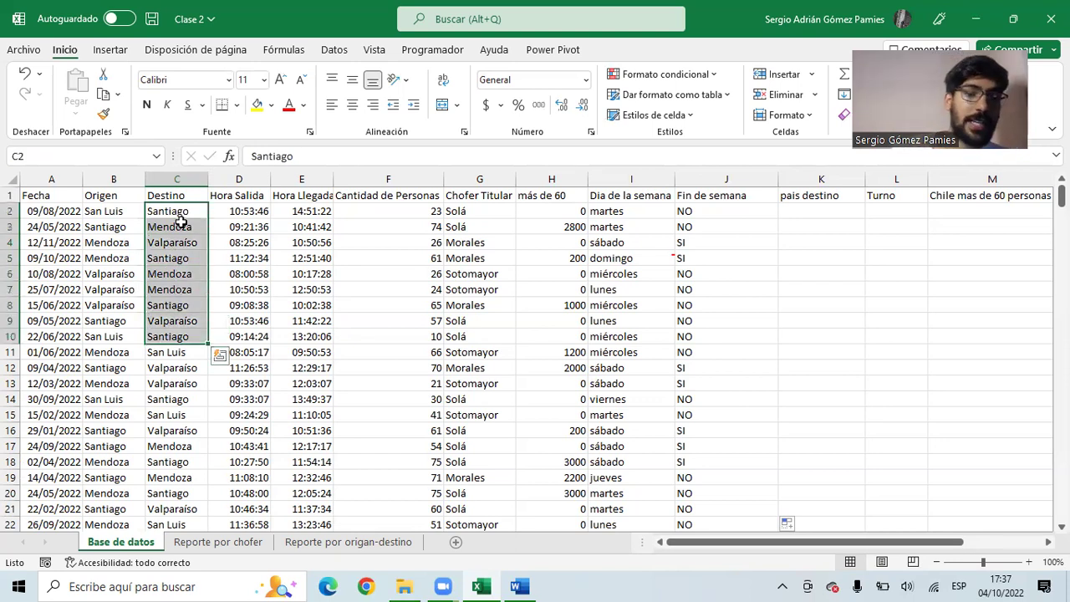
{"action": "left_click_drag", "start_coordinate": [180, 211], "coordinate": [700, 210]}
{"action": "left_click", "coordinate": [701, 211]}
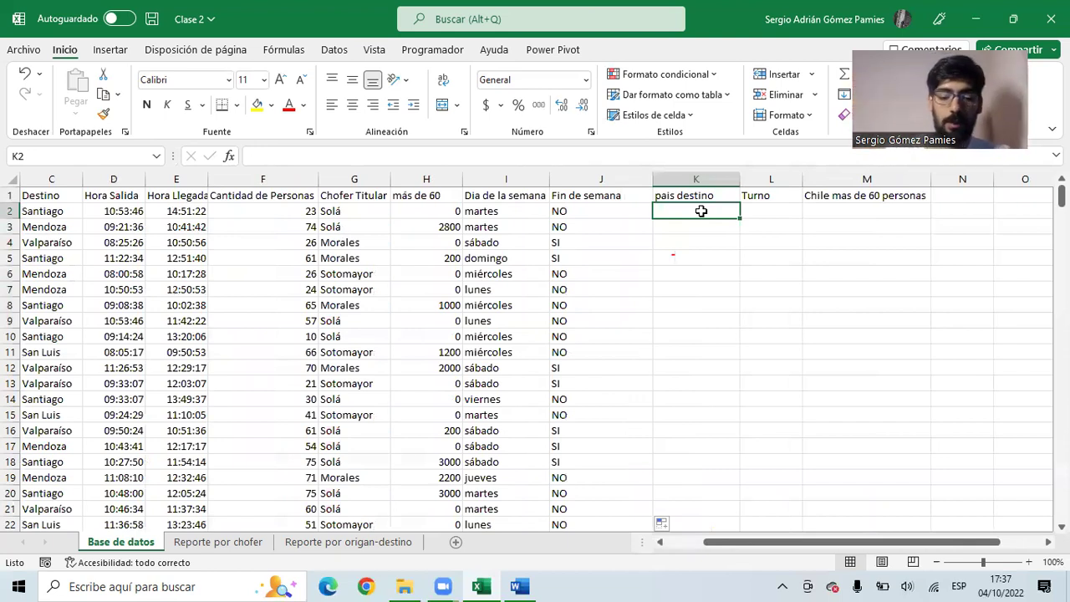
- Enter =SI(C2="Santiago";"Chile";SI(C2="Valparaíso";"Chile";"Argentina")) in K2
{"action": "type", "text": "=si"}
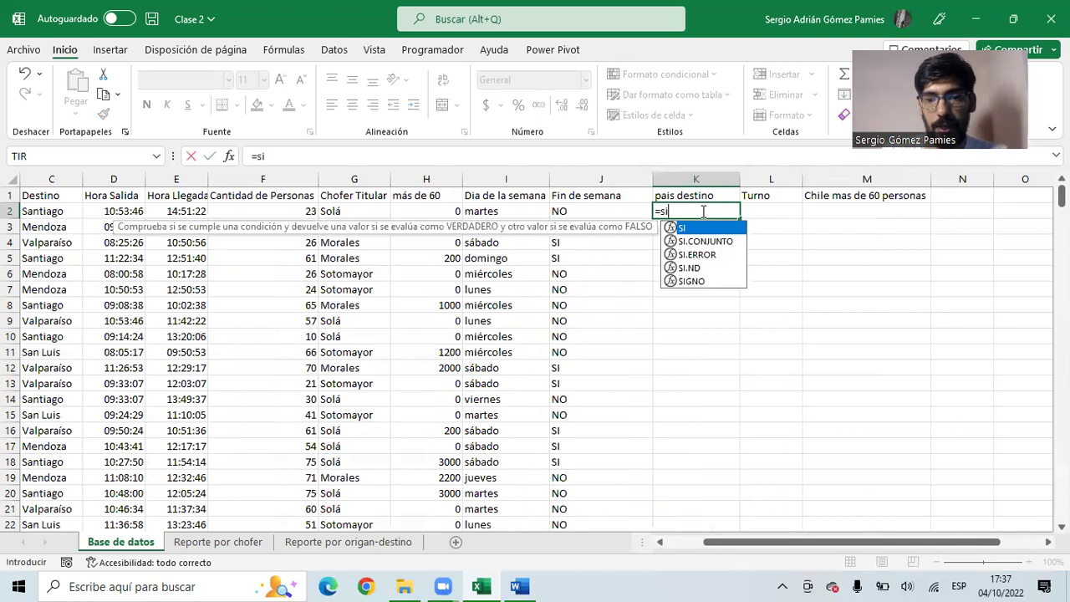
{"action": "key", "text": "Tab"}
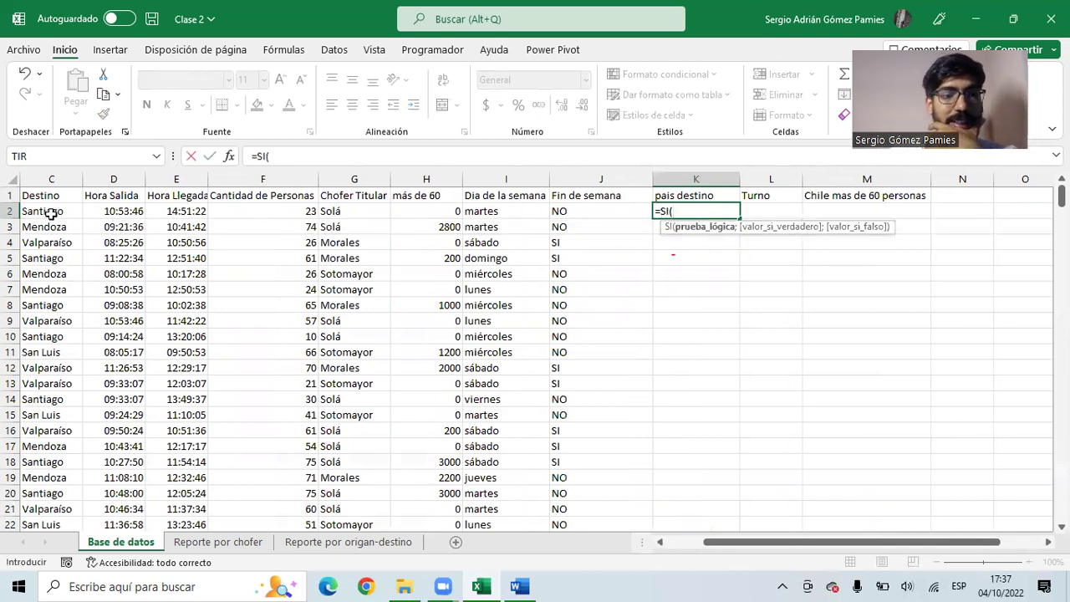
{"action": "left_click", "coordinate": [57, 213]}
{"action": "type", "text": "=\"Santiago\";"}
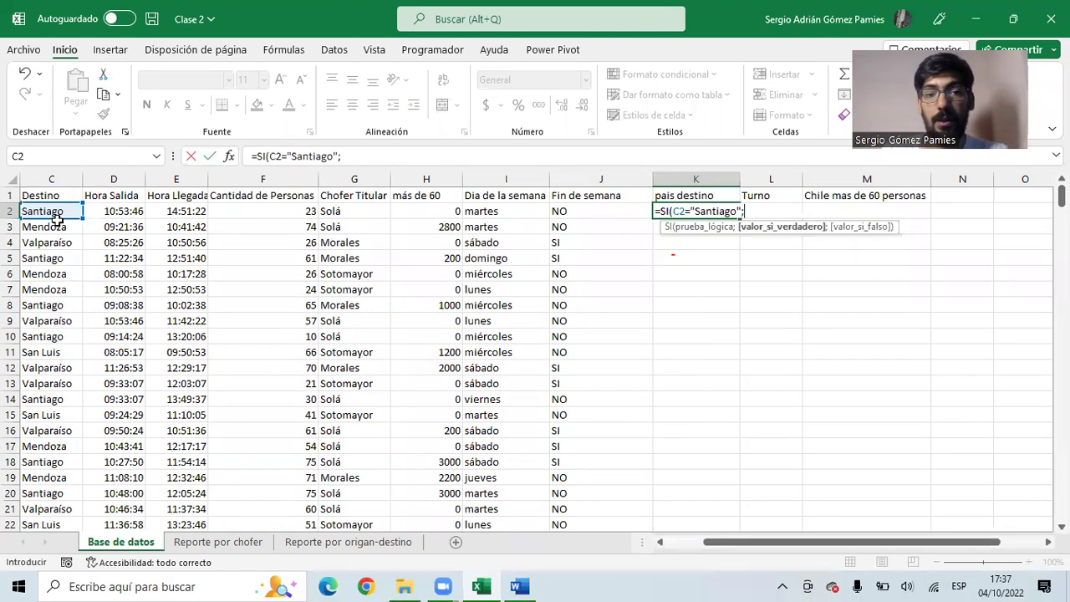
{"action": "type", "text": "\"Ch"}
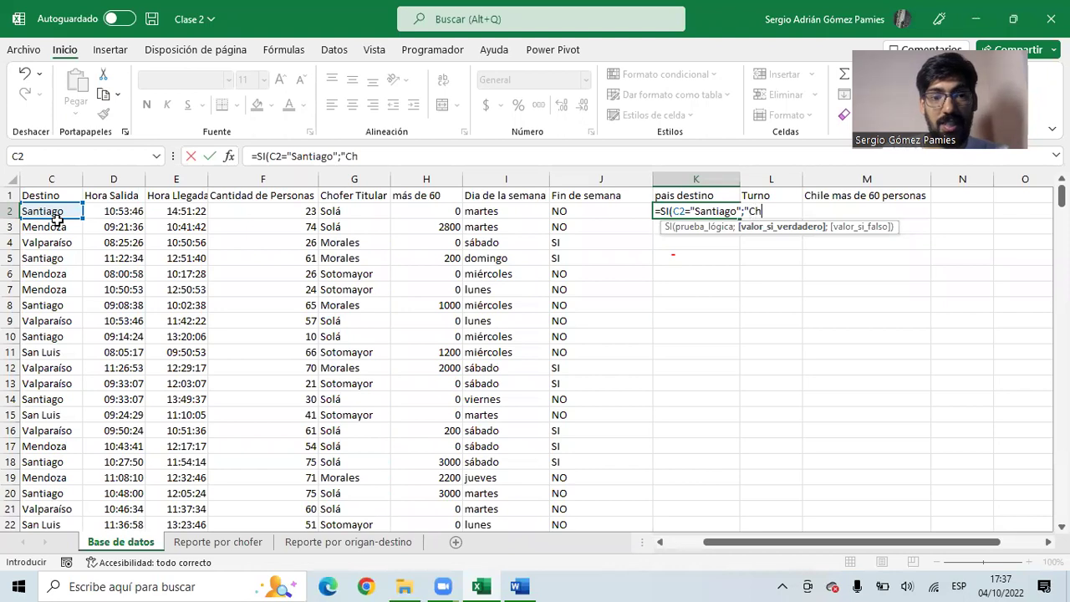
{"action": "type", "text": "ile\""}
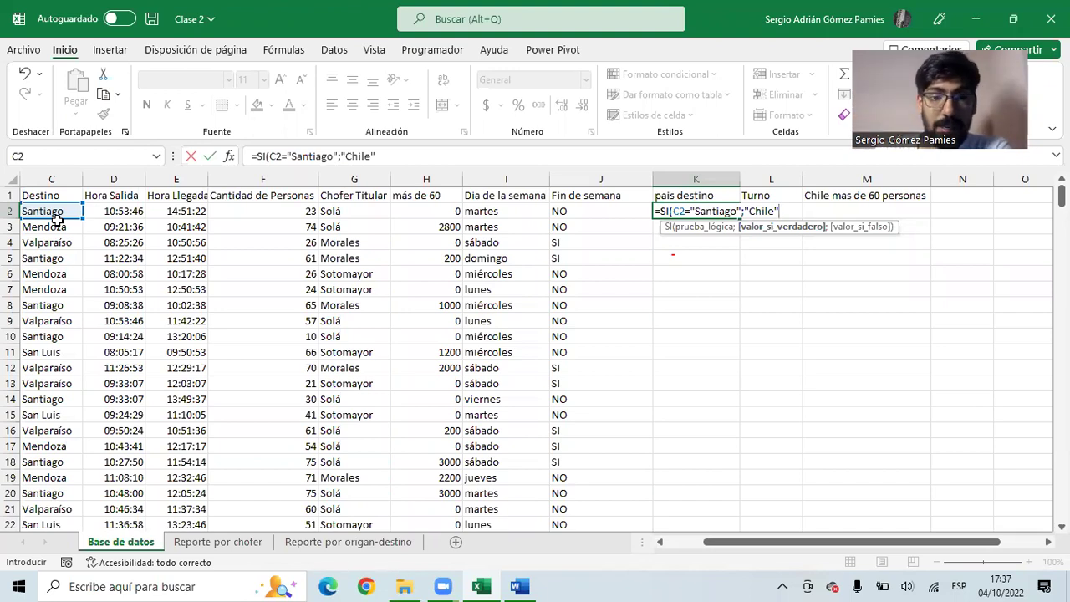
{"action": "type", "text": ";"}
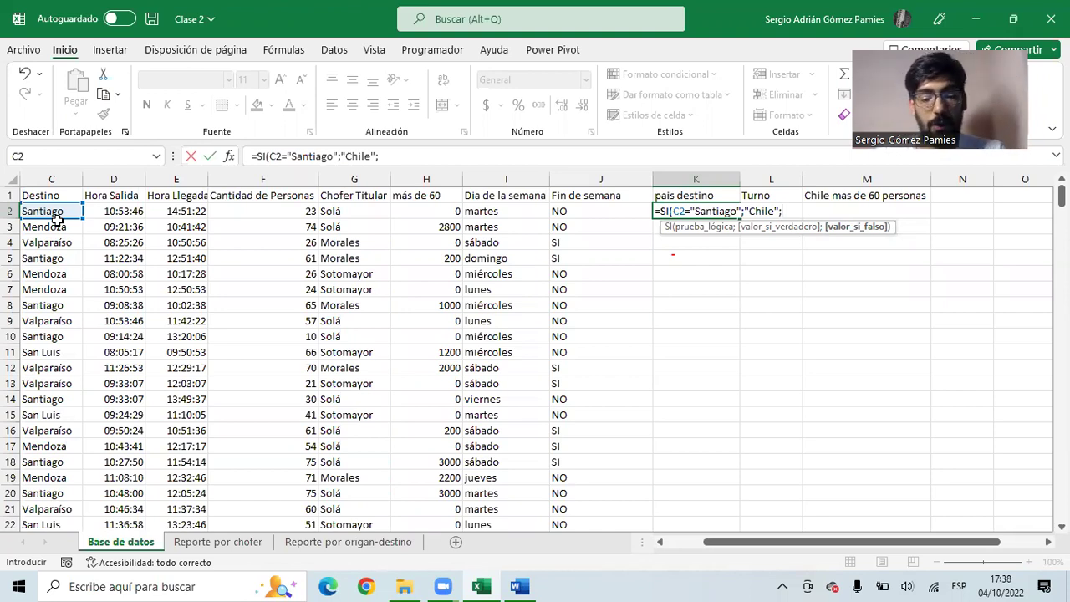
{"action": "type", "text": "SI("}
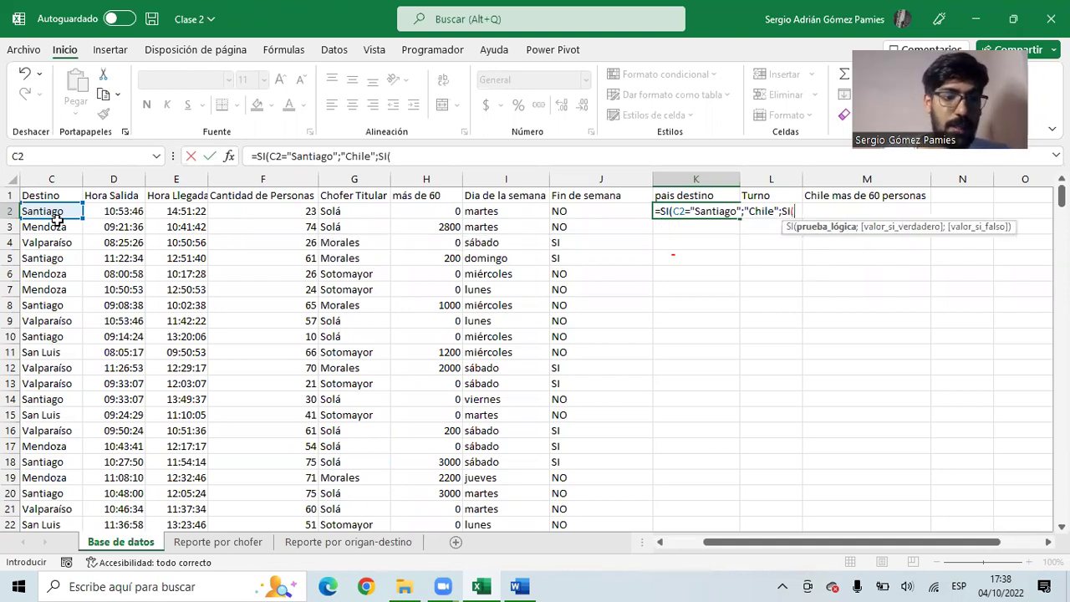
{"action": "left_click", "coordinate": [46, 211]}
{"action": "type", "text": "=\"Val"}
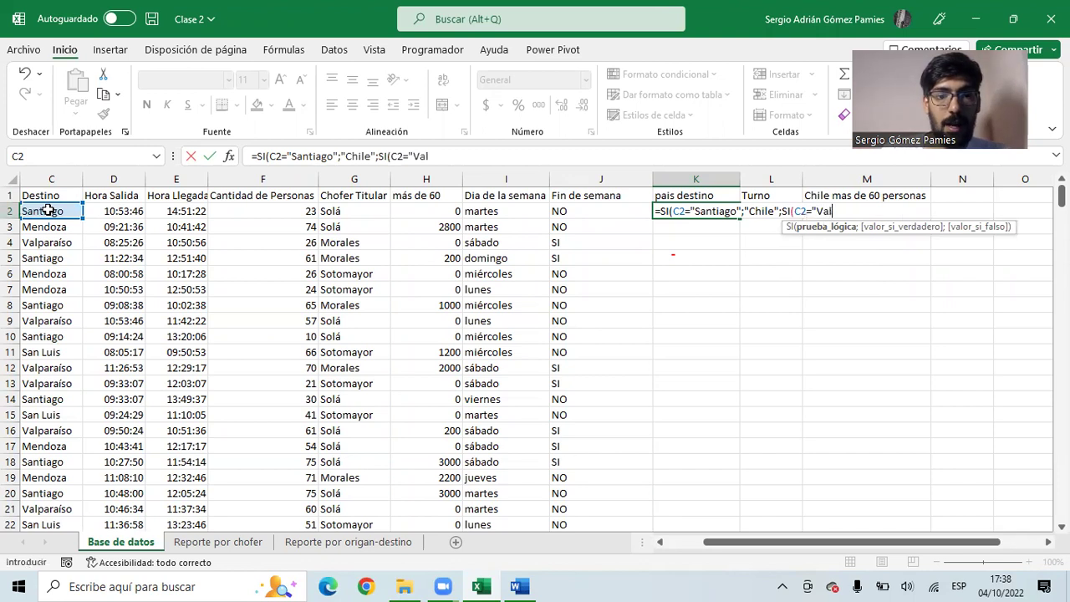
{"action": "type", "text": "paraíso\";\"Chi"}
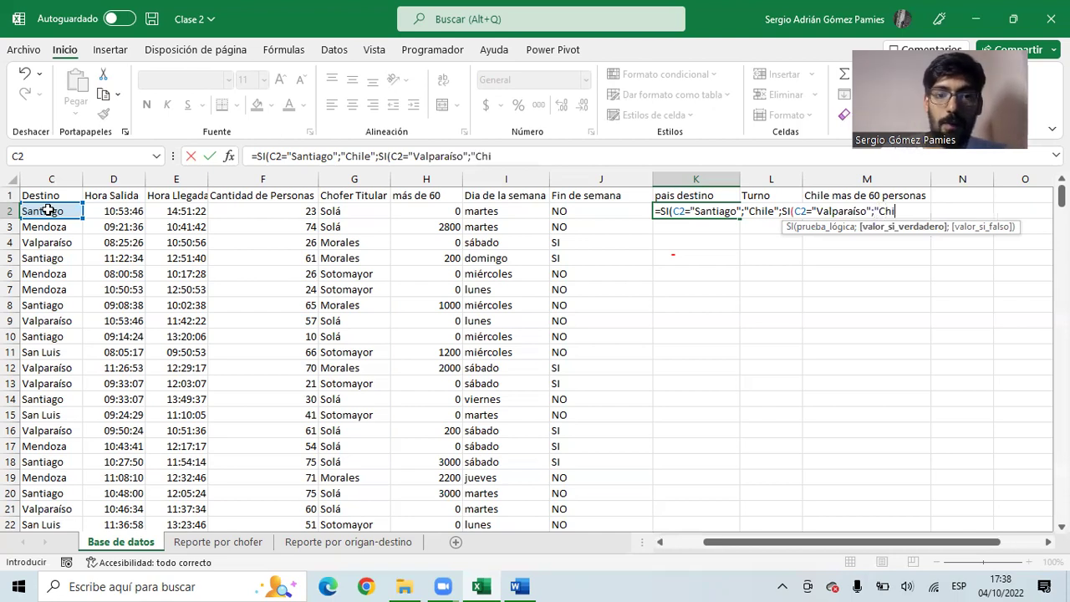
{"action": "type", "text": "le\""}
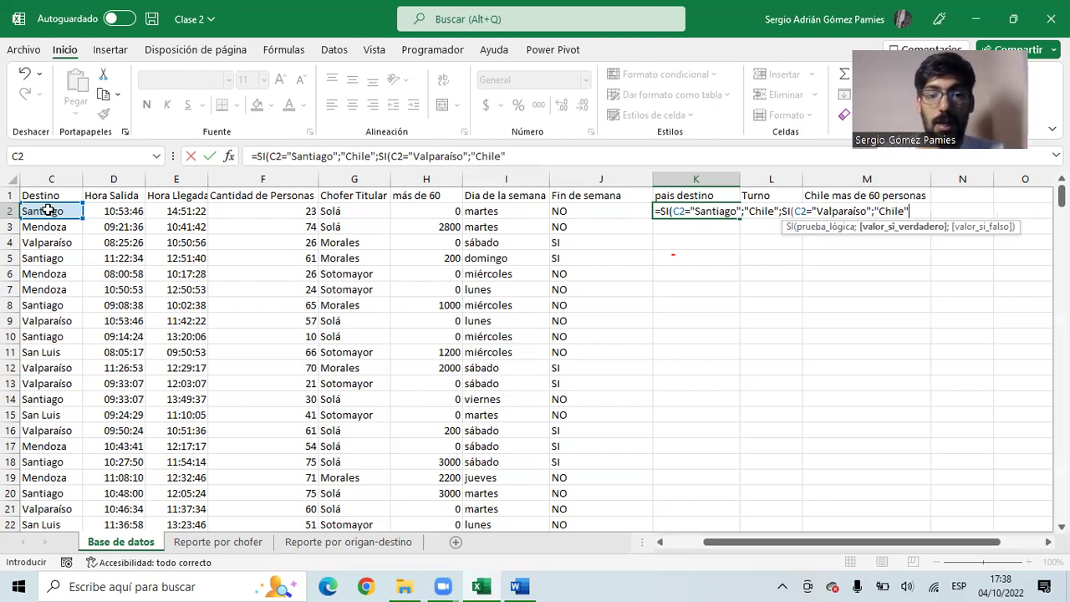
{"action": "type", "text": ";"}
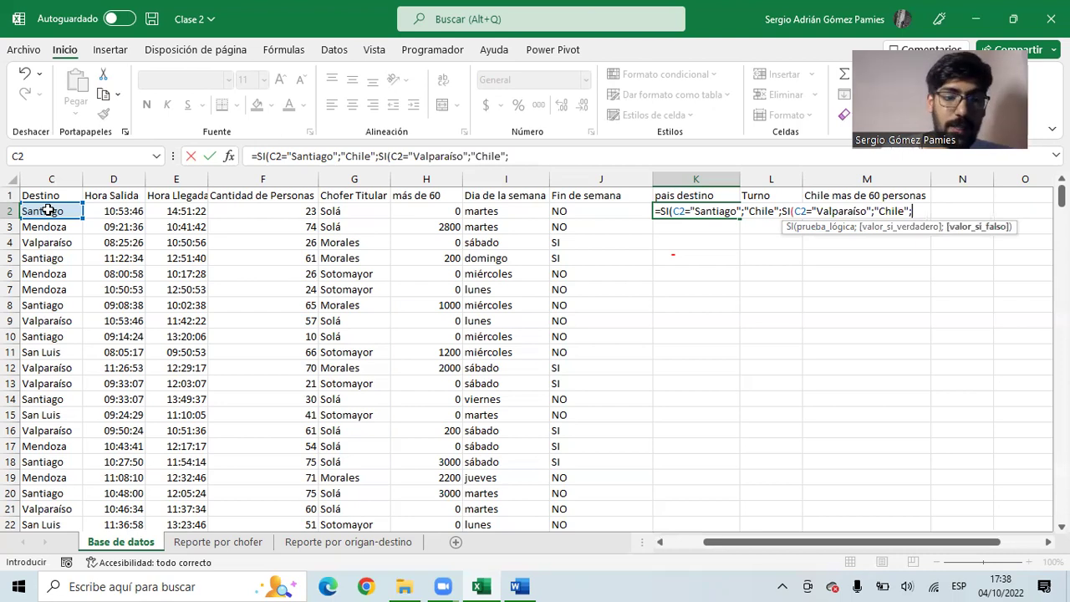
{"action": "type", "text": "\"Argentina\""}
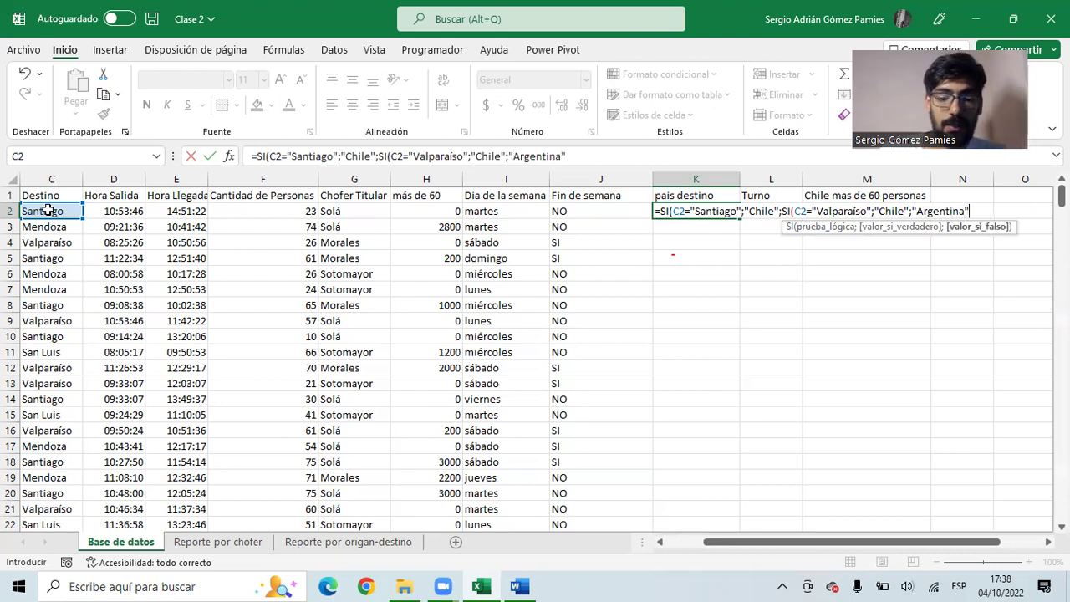
{"action": "type", "text": "))"}
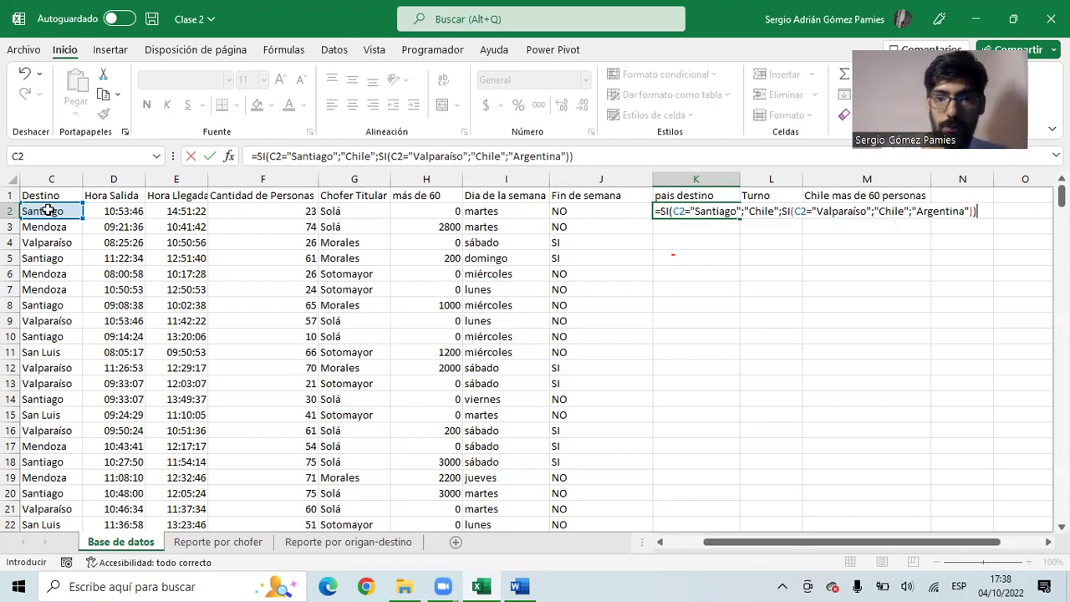
{"action": "key", "text": "Return"}
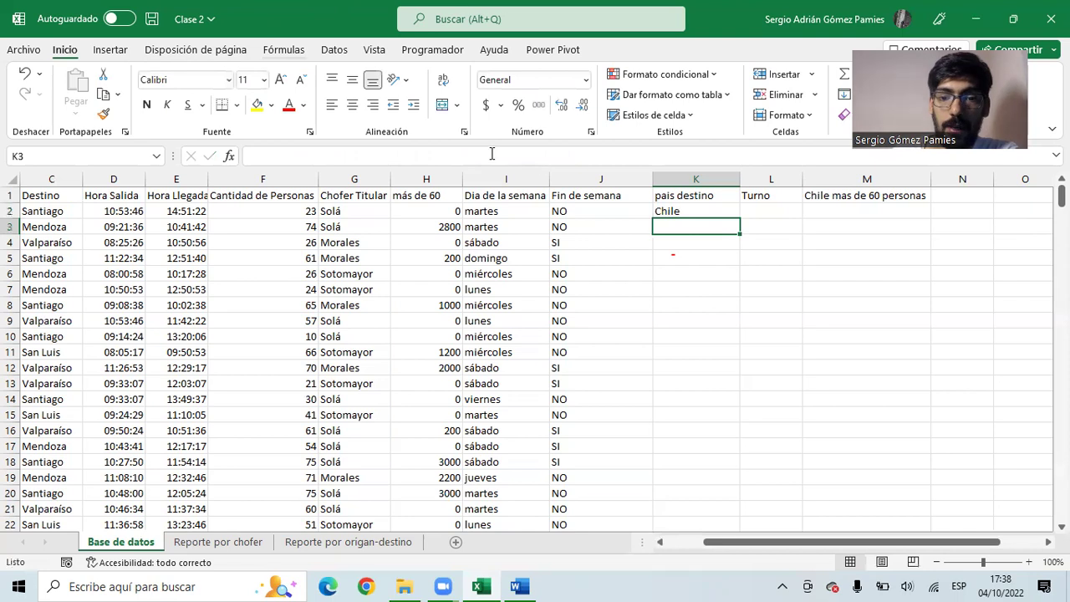
{"action": "left_click", "coordinate": [669, 210]}
- Fill the Chile/Argentina formula down column K and inspect its result values in K2
{"action": "double_click", "coordinate": [739, 218]}
{"action": "left_click", "coordinate": [684, 210]}
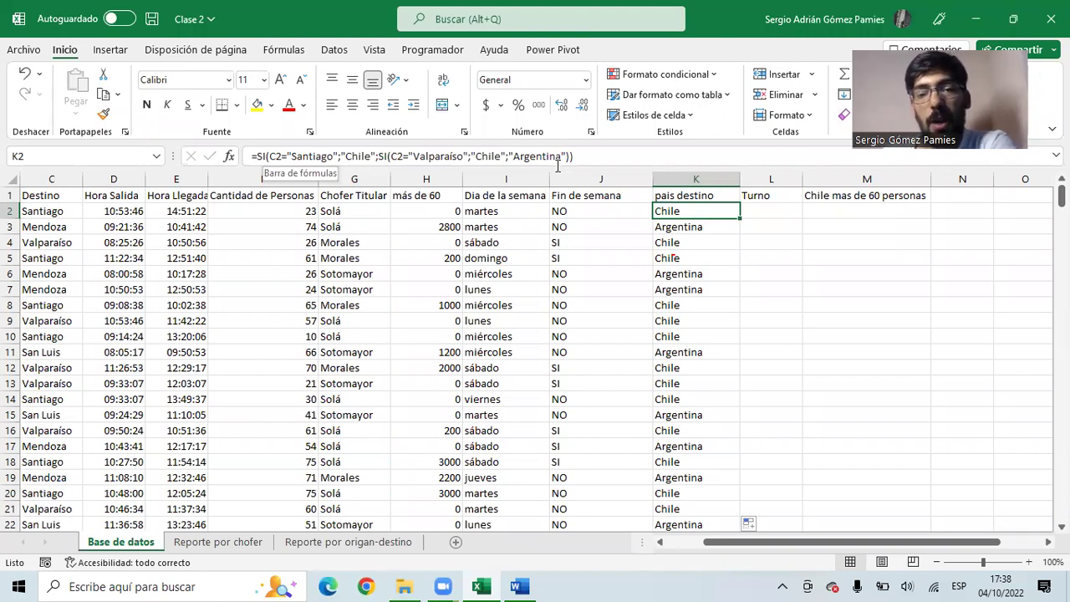
{"action": "left_click_drag", "start_coordinate": [513, 159], "coordinate": [565, 160]}
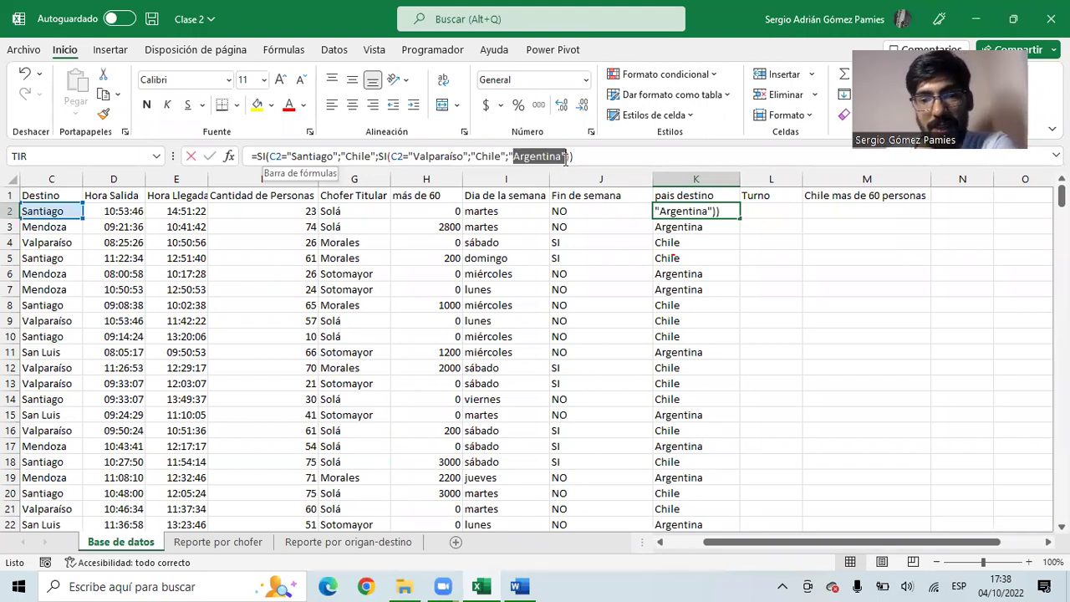
{"action": "left_click_drag", "start_coordinate": [481, 157], "coordinate": [501, 157]}
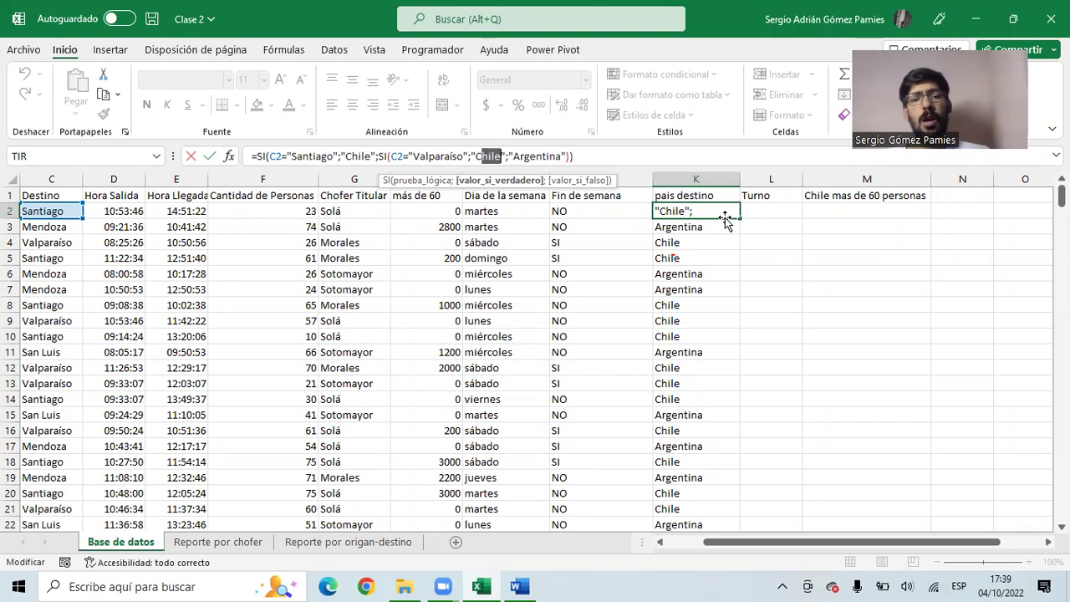
{"action": "key", "text": "Escape"}
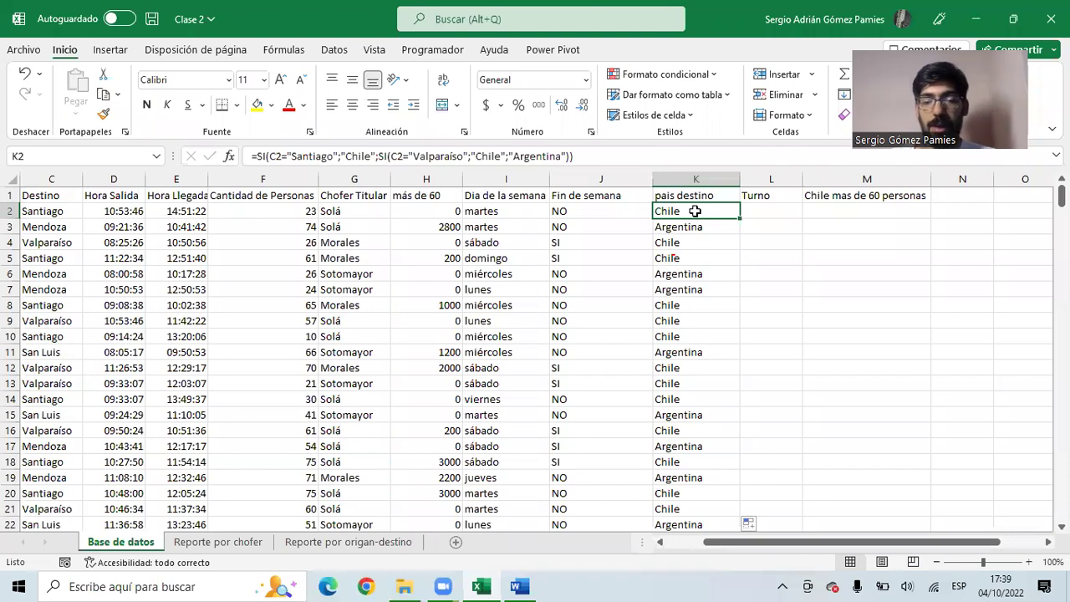
- Clear all pais destino results from K2 to the last row
{"action": "key", "text": "ctrl+shift+Down"}
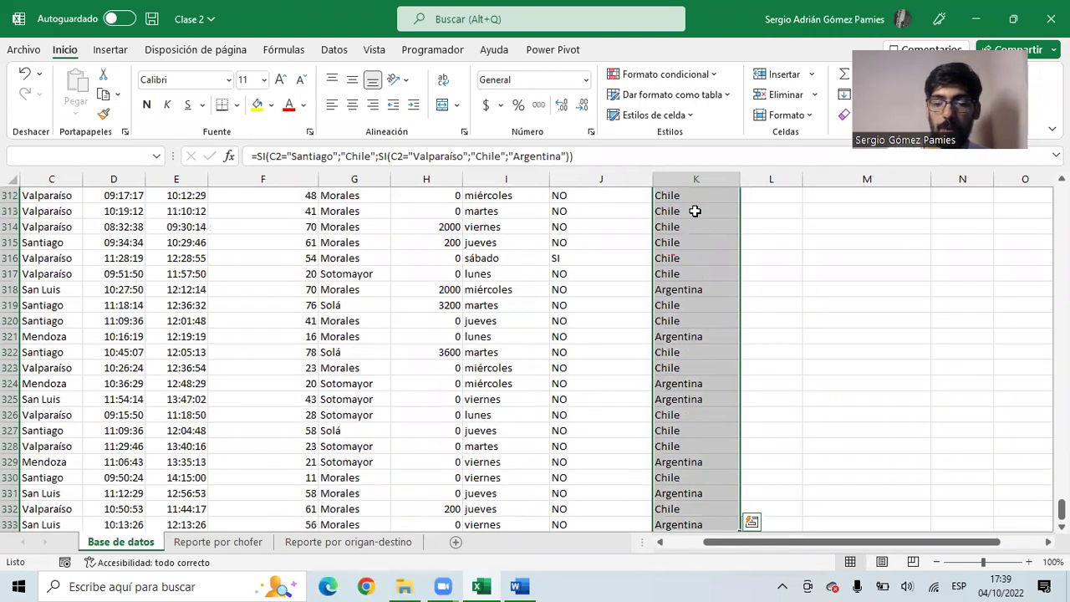
{"action": "key", "text": "ctrl+BackSpace"}
{"action": "key", "text": "Delete"}
{"action": "left_click", "coordinate": [695, 212]}
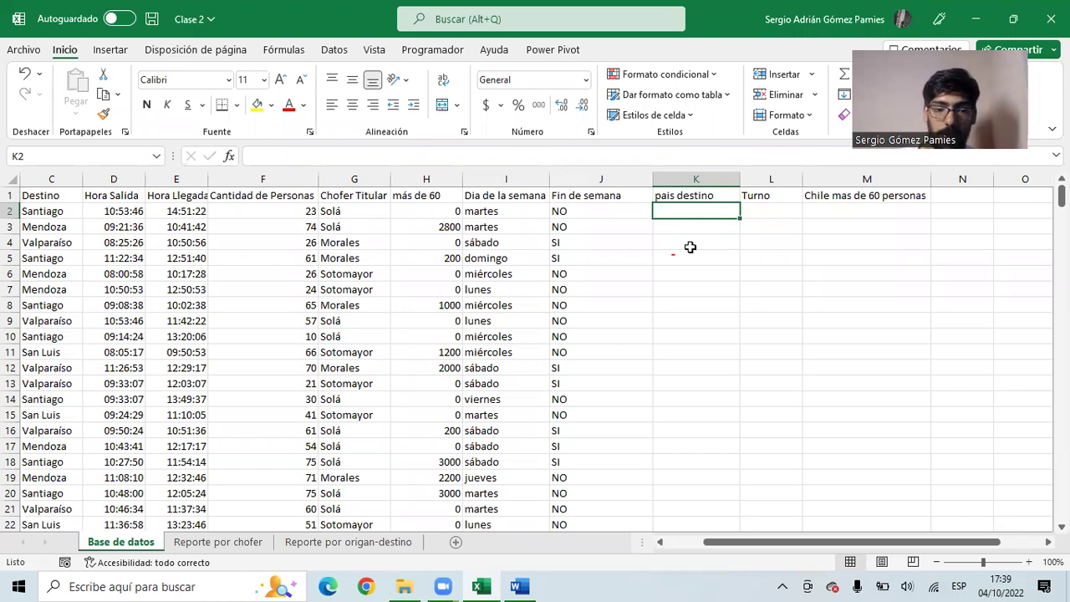
{"action": "left_click", "coordinate": [408, 544]}
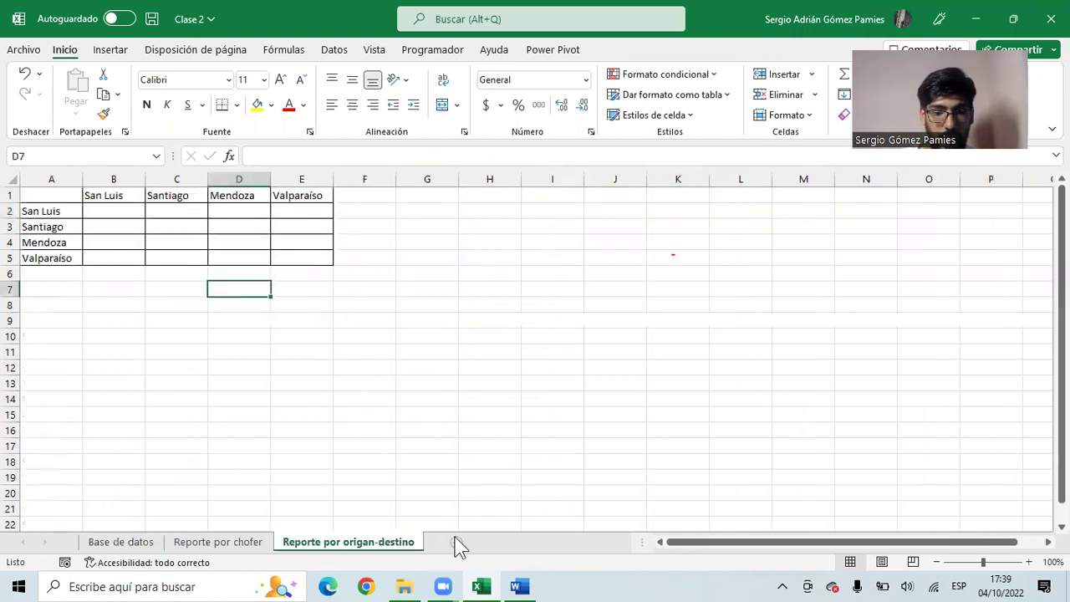
{"action": "left_click", "coordinate": [456, 544]}
{"action": "double_click", "coordinate": [448, 542]}
{"action": "type", "text": "conjunciones"}
{"action": "key", "text": "Return"}
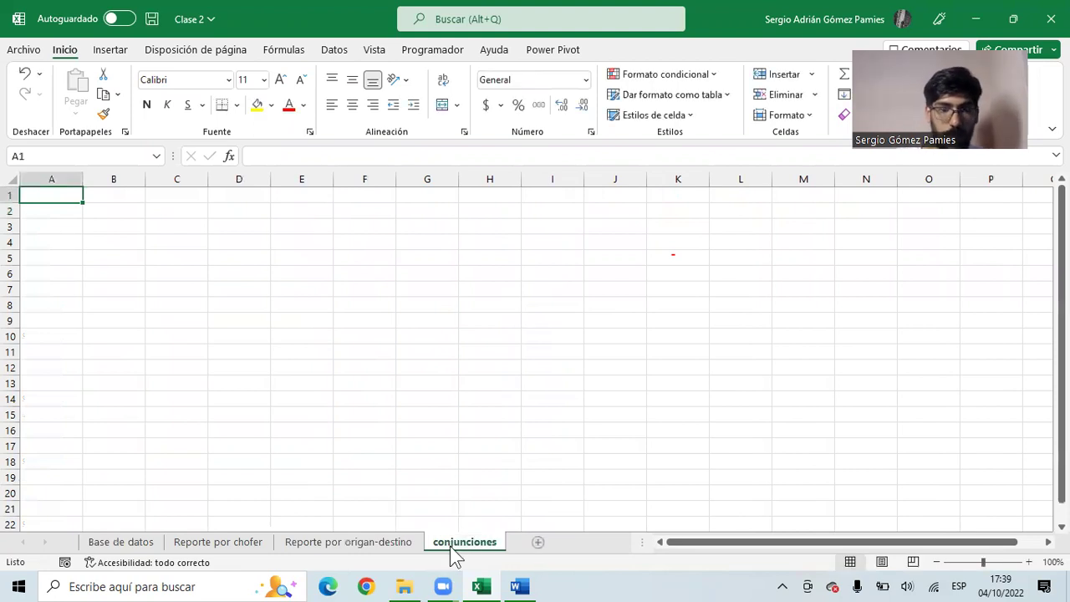
{"action": "left_click", "coordinate": [76, 214]}
{"action": "type", "text": "VERDADERO"}
{"action": "key", "text": "Tab"}
{"action": "type", "text": "FALSO"}
{"action": "key", "text": "Tab"}
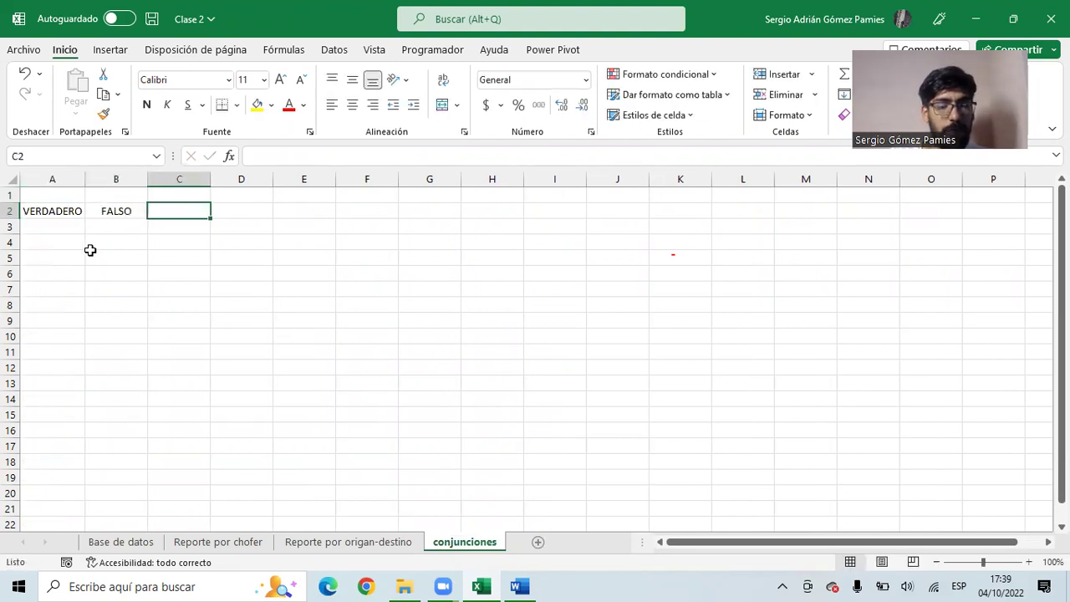
{"action": "key", "text": "Up"}
{"action": "type", "text": "PARA \"O\""}
{"action": "key", "text": "Tab"}
{"action": "type", "text": "PARA "}
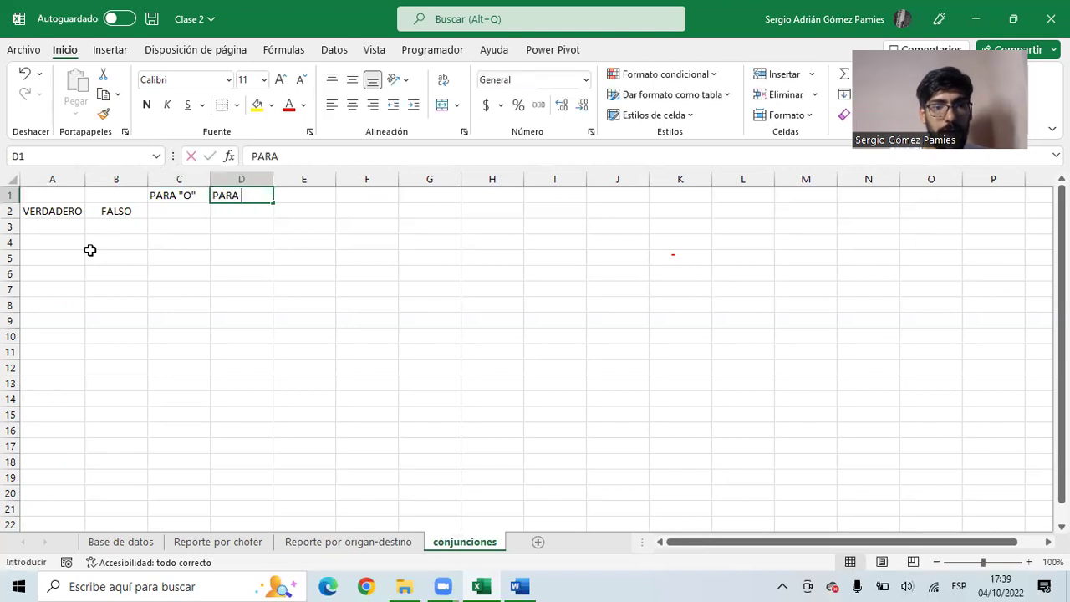
{"action": "type", "text": "\"y\""}
{"action": "key", "text": "Return"}
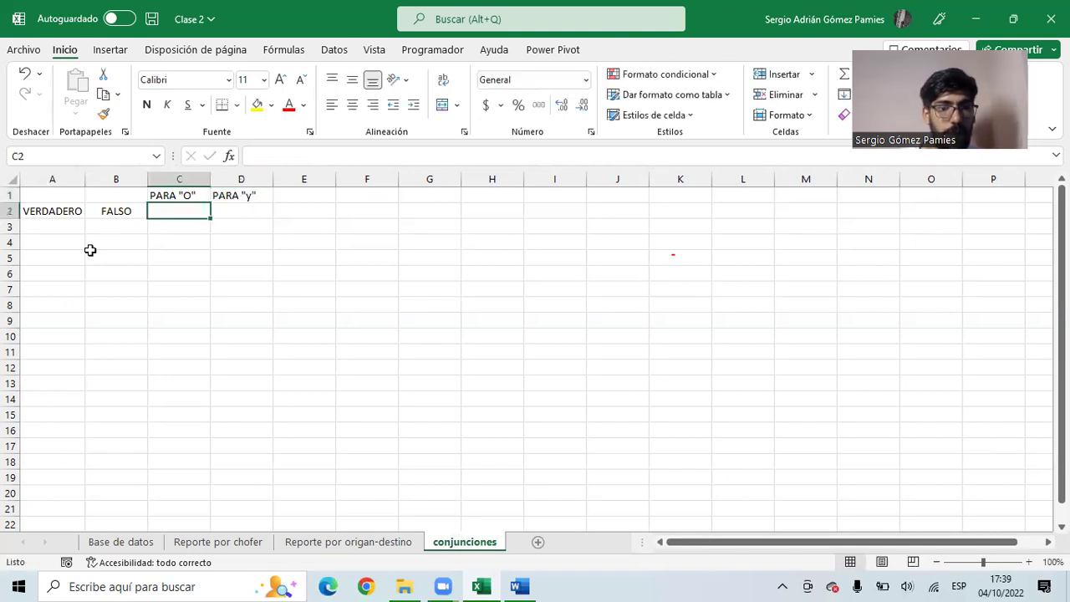
{"action": "left_click", "coordinate": [71, 210]}
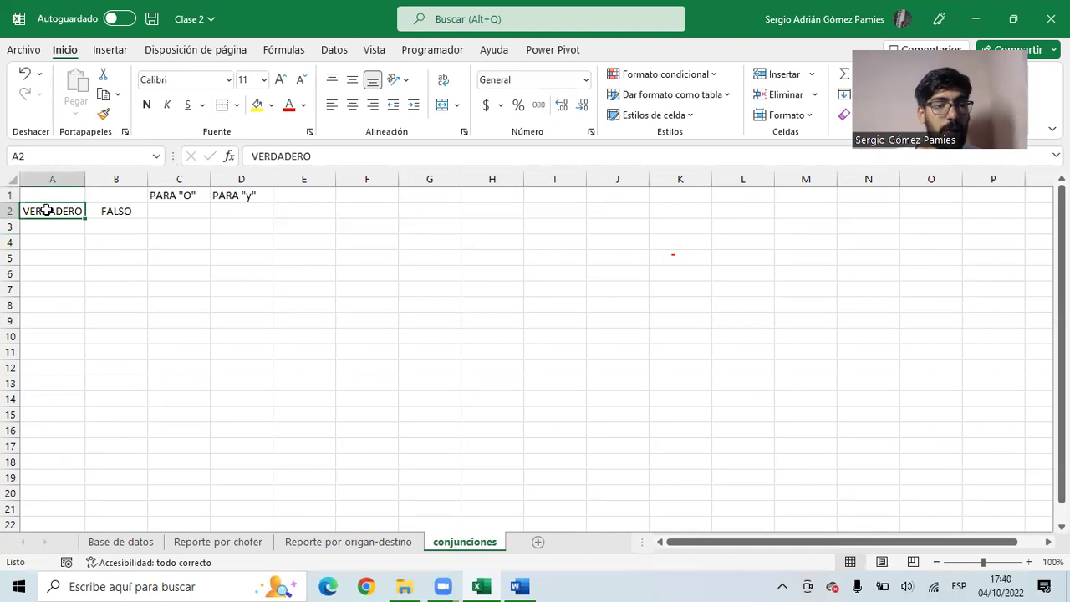
{"action": "left_click", "coordinate": [102, 209]}
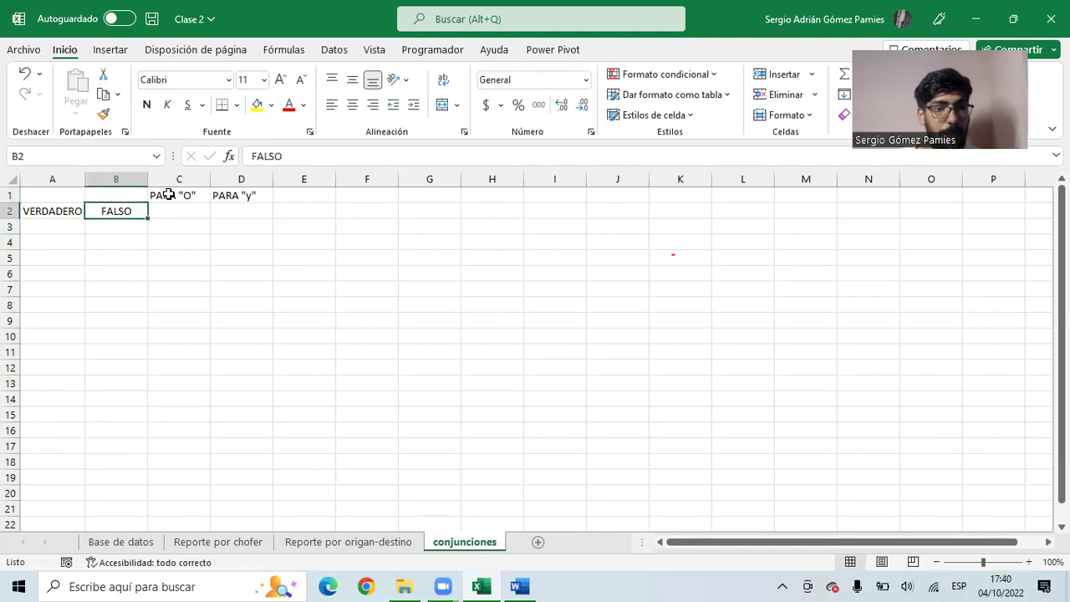
{"action": "left_click", "coordinate": [173, 209]}
{"action": "type", "text": "VERDA"}
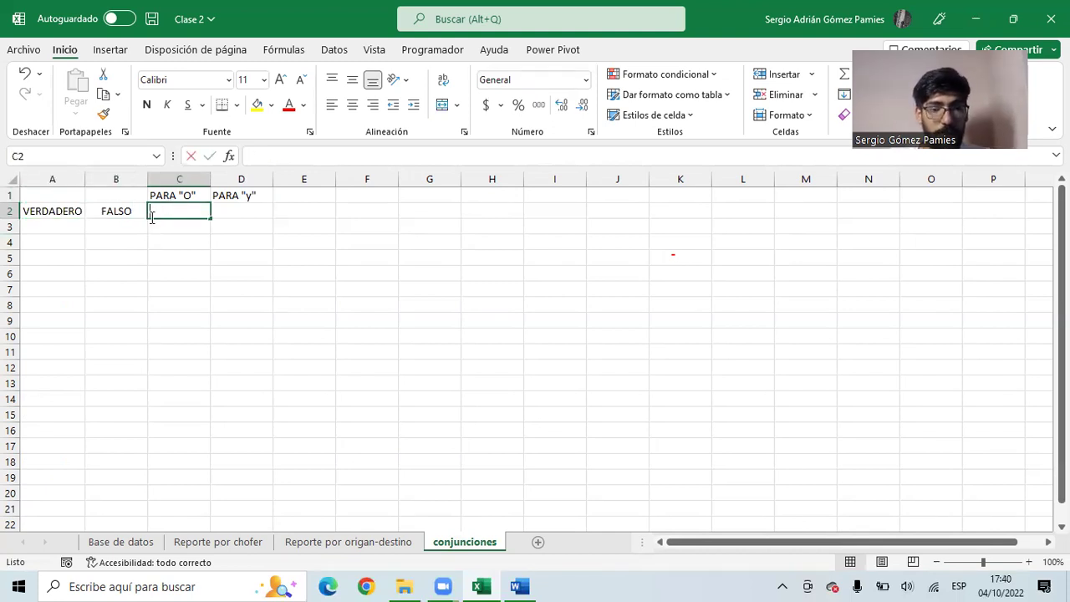
{"action": "type", "text": "DERO"}
{"action": "key", "text": "Tab"}
{"action": "type", "text": "FALSO"}
{"action": "left_click", "coordinate": [150, 224]}
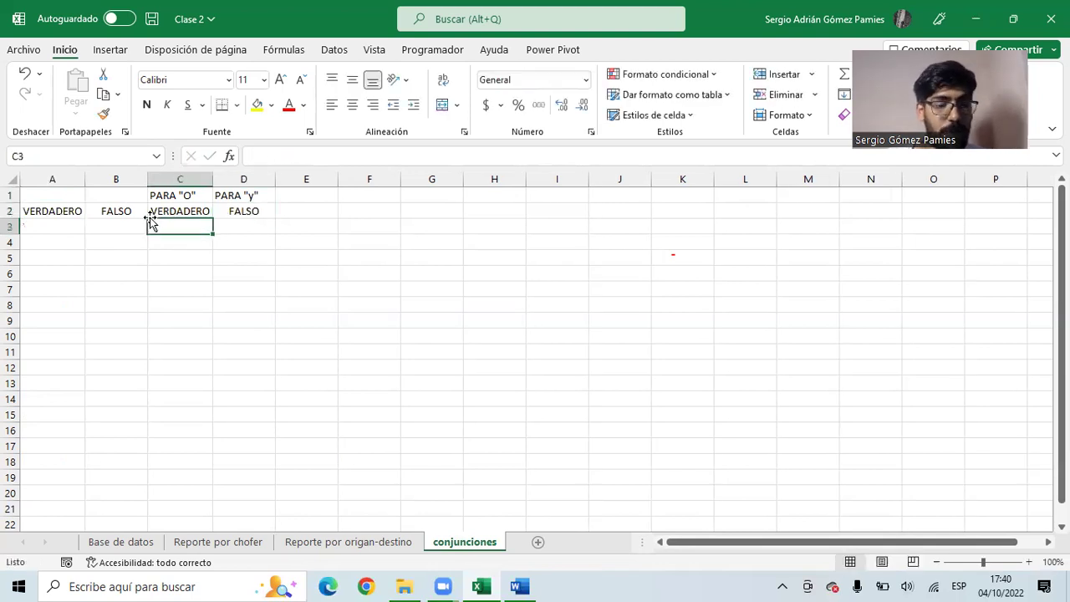
{"action": "left_click", "coordinate": [73, 211]}
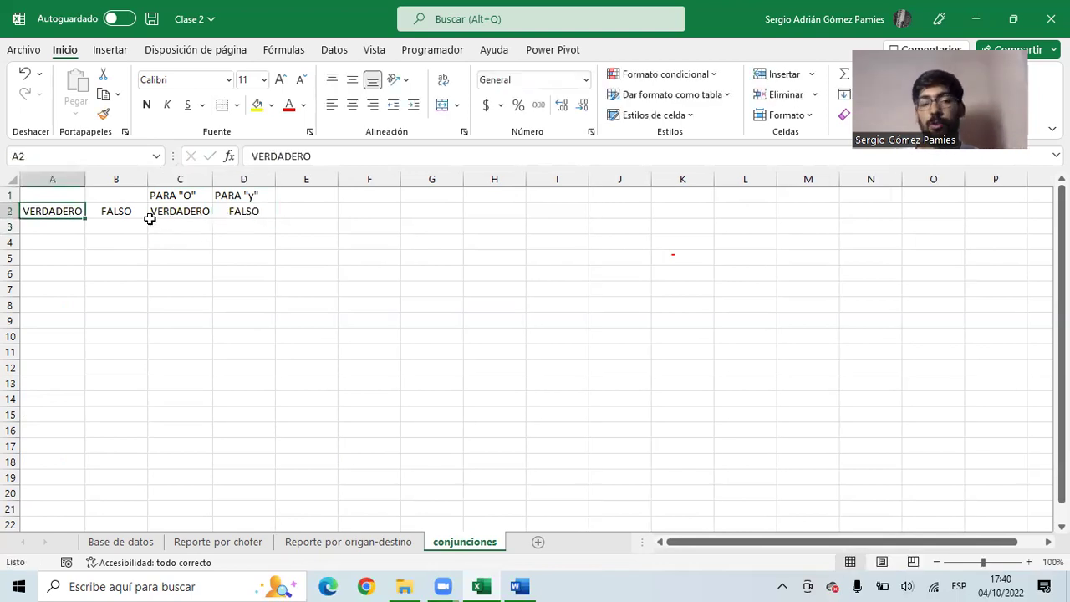
{"action": "left_click", "coordinate": [175, 214]}
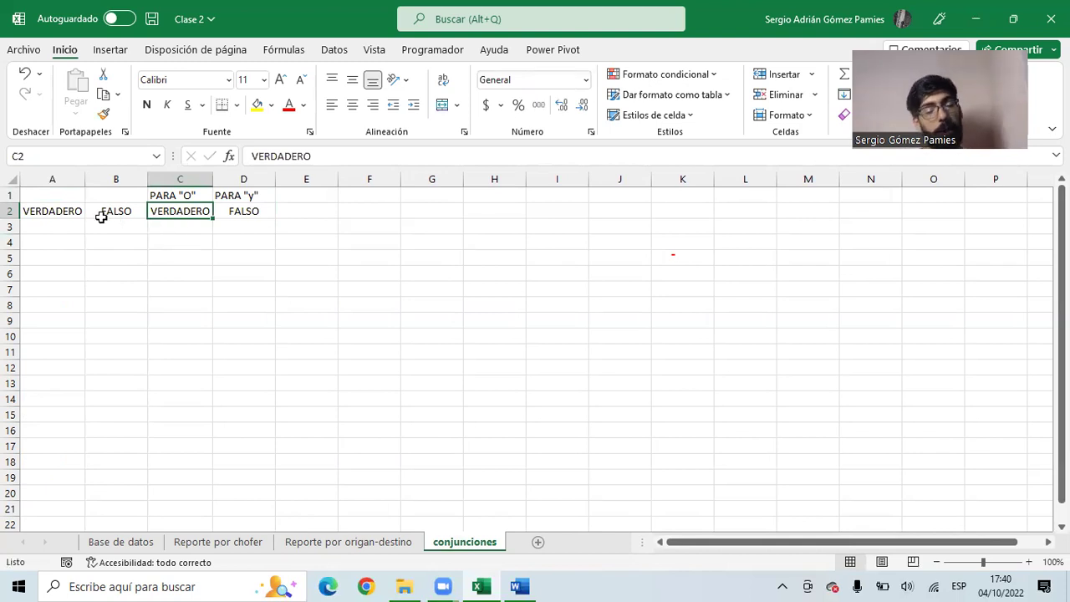
{"action": "left_click", "coordinate": [57, 212]}
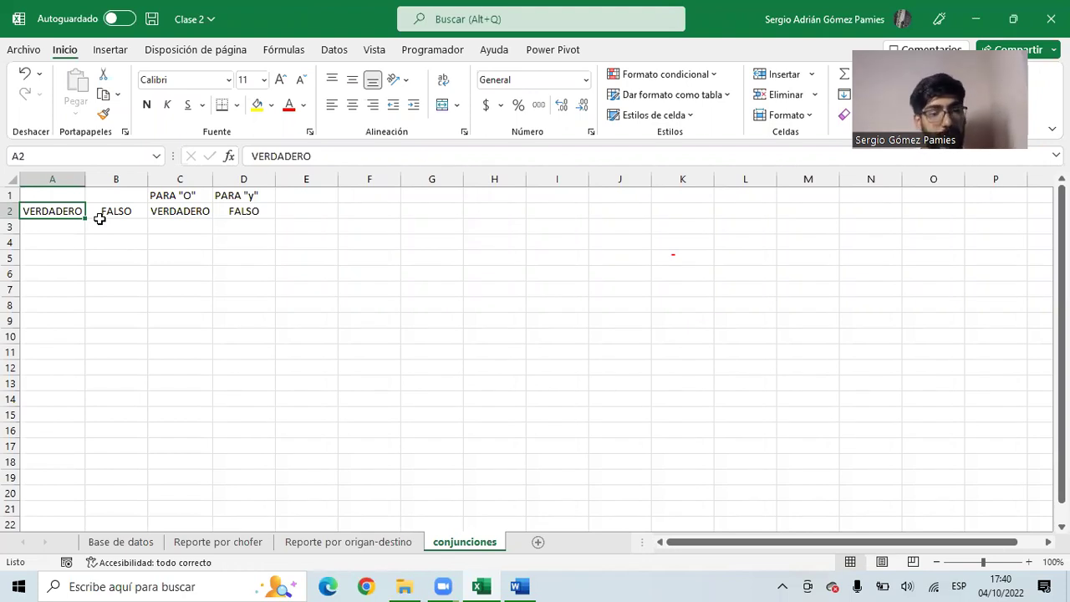
- Enter headers TENER AUTO in A1 and MAYOR 18 in B1, widening column A to fit
{"action": "left_click", "coordinate": [48, 196]}
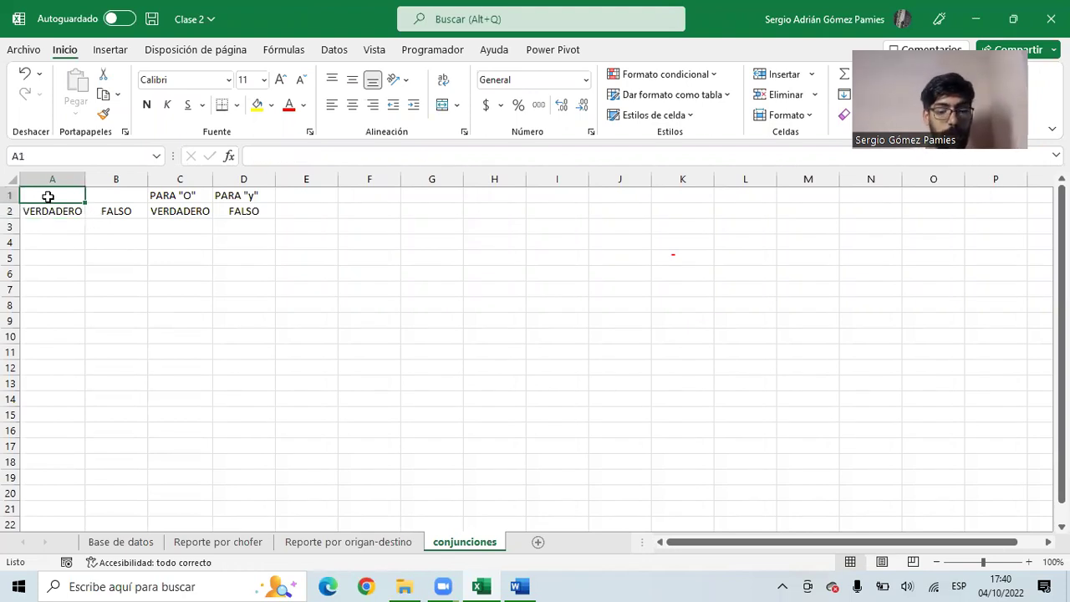
{"action": "type", "text": "TENER AUTO"}
{"action": "key", "text": "Tab"}
{"action": "type", "text": "MAY"}
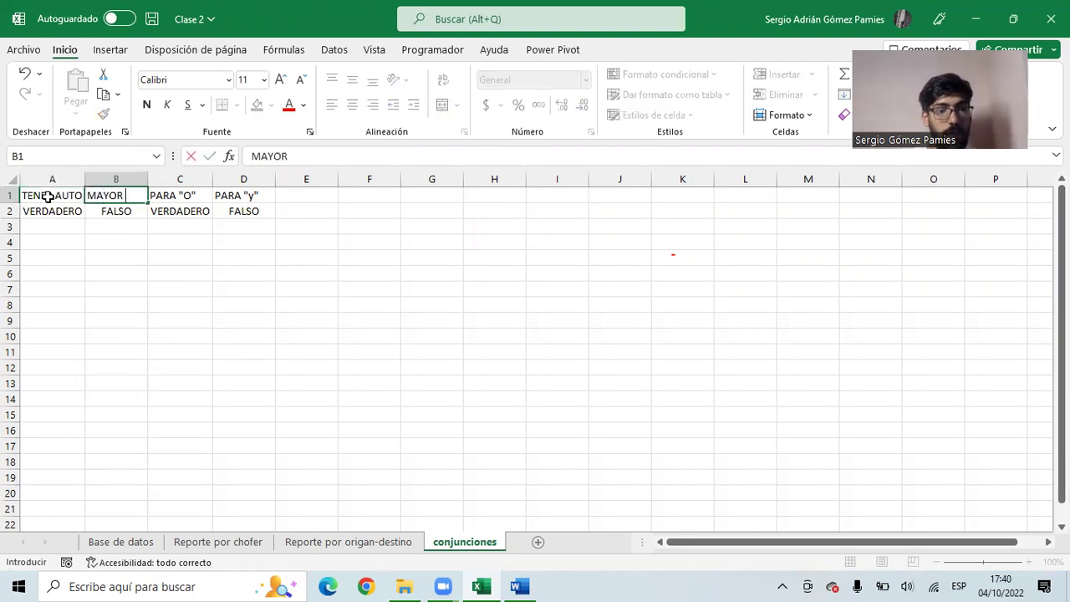
{"action": "type", "text": "8"}
{"action": "key", "text": "Return"}
{"action": "left_click_drag", "start_coordinate": [86, 179], "coordinate": [95, 179]}
- Hide columns C and D
{"action": "left_click", "coordinate": [185, 226]}
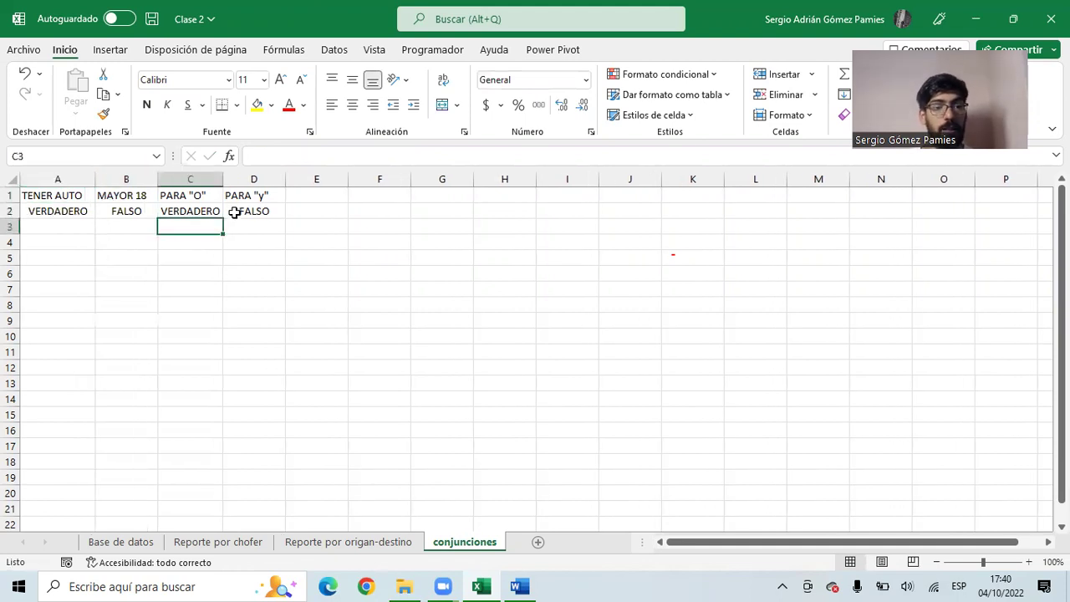
{"action": "left_click_drag", "start_coordinate": [168, 194], "coordinate": [243, 212]}
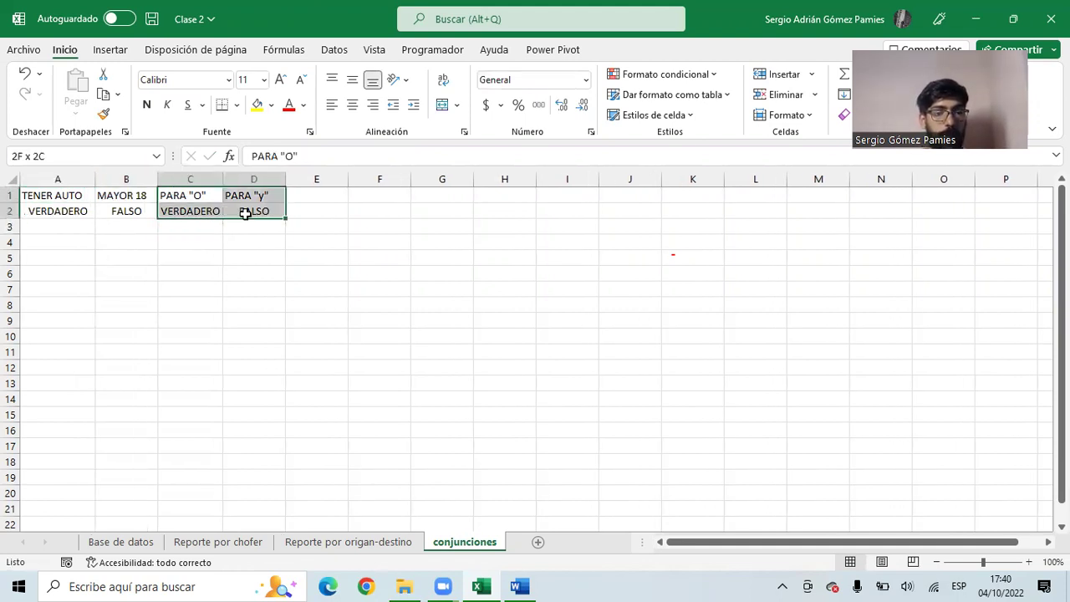
{"action": "left_click_drag", "start_coordinate": [191, 179], "coordinate": [246, 178]}
{"action": "right_click", "coordinate": [251, 180]}
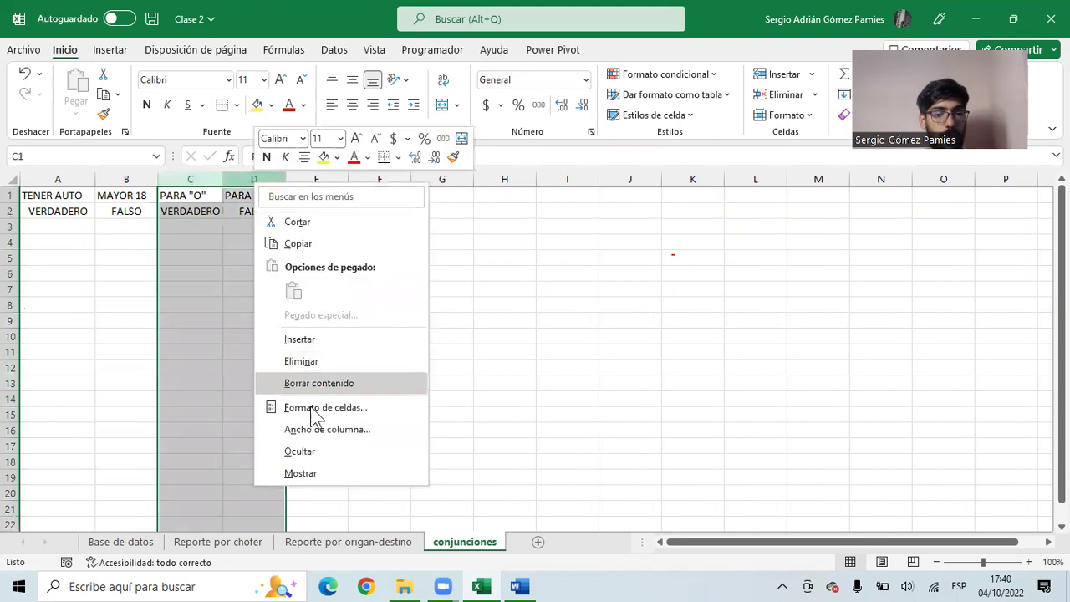
{"action": "left_click", "coordinate": [306, 459]}
- Unhide columns C and D again
{"action": "left_click", "coordinate": [66, 204]}
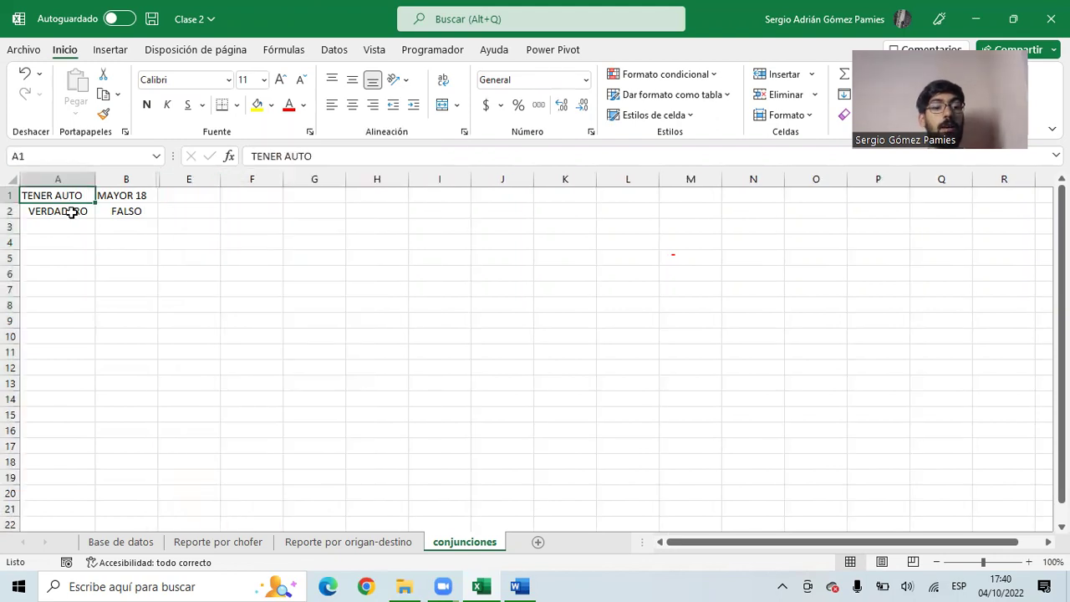
{"action": "left_click_drag", "start_coordinate": [72, 212], "coordinate": [105, 211]}
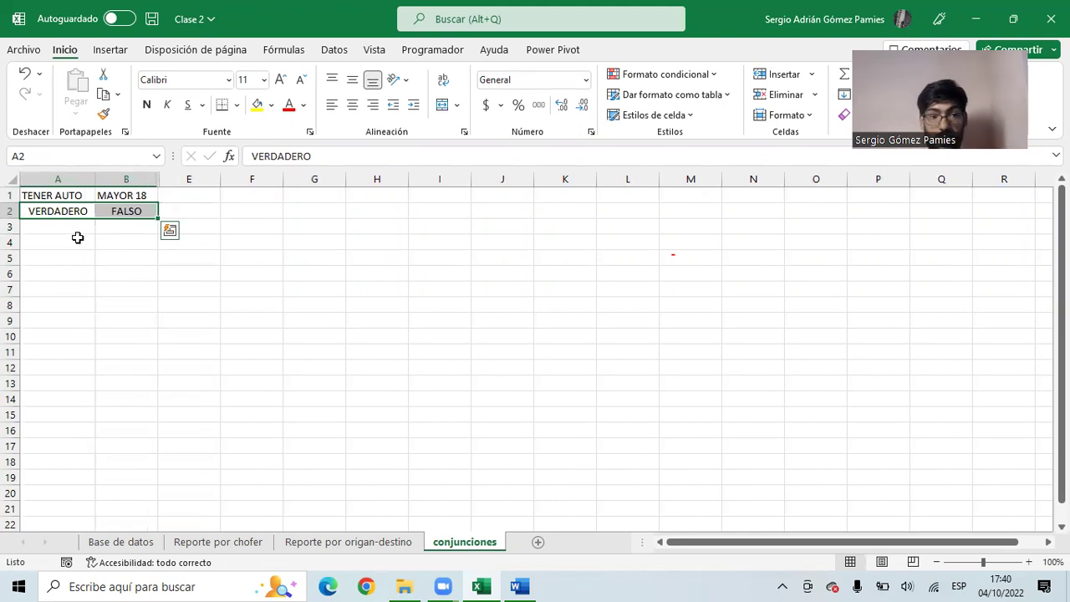
{"action": "left_click", "coordinate": [113, 211]}
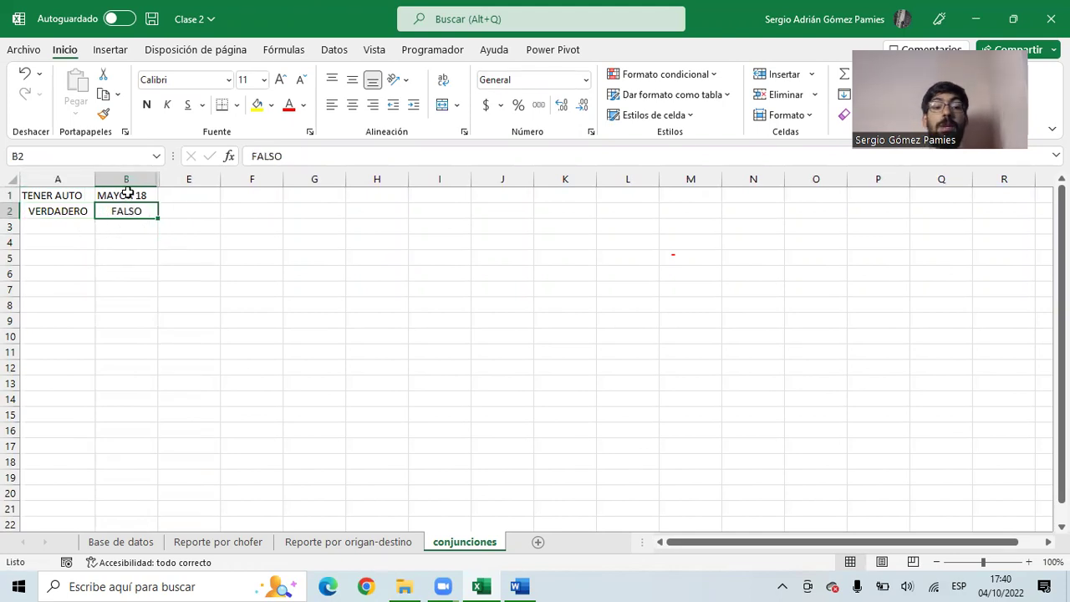
{"action": "left_click_drag", "start_coordinate": [131, 179], "coordinate": [162, 178]}
{"action": "right_click", "coordinate": [167, 178]}
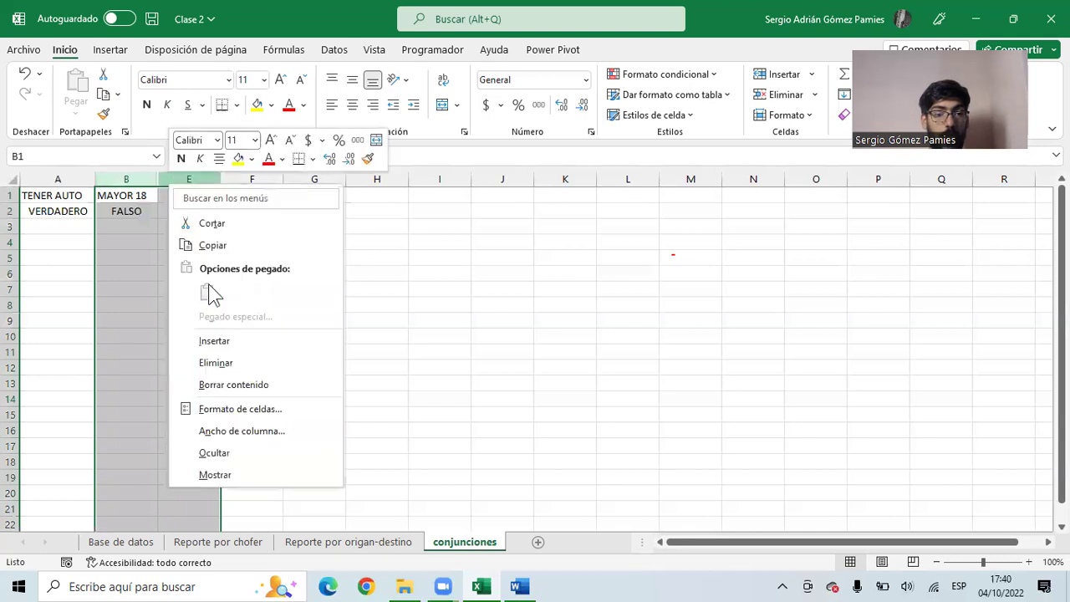
{"action": "left_click", "coordinate": [222, 474]}
- Shade cells D1:D8 with a plain yellow fill
{"action": "left_click_drag", "start_coordinate": [241, 190], "coordinate": [249, 307]}
{"action": "left_click", "coordinate": [258, 105]}
{"action": "left_click_drag", "start_coordinate": [248, 196], "coordinate": [242, 289]}
{"action": "left_click", "coordinate": [241, 212]}
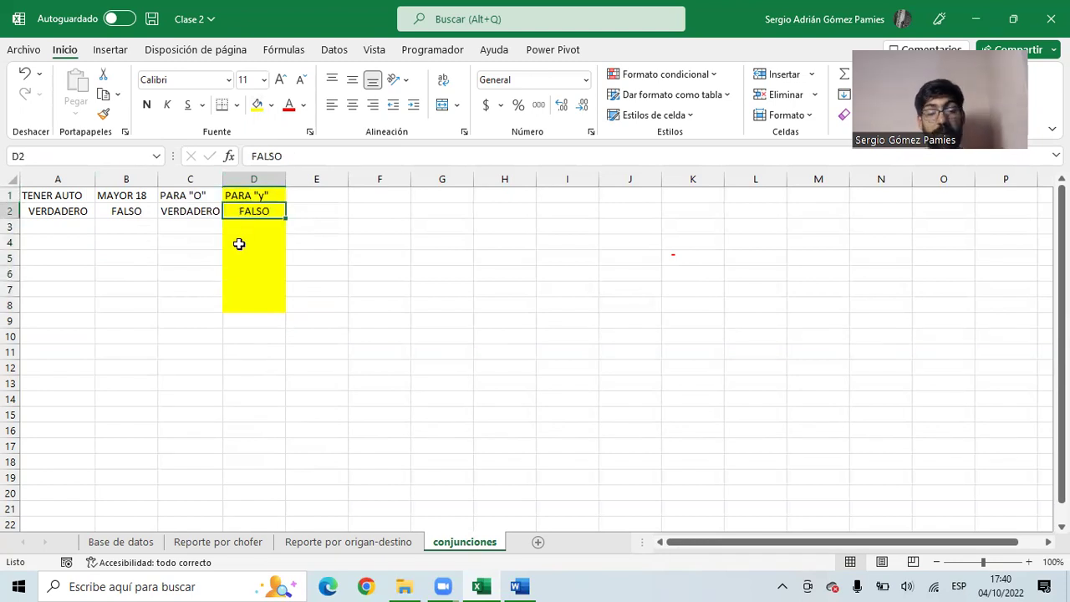
{"action": "left_click", "coordinate": [51, 212]}
{"action": "left_click", "coordinate": [109, 210]}
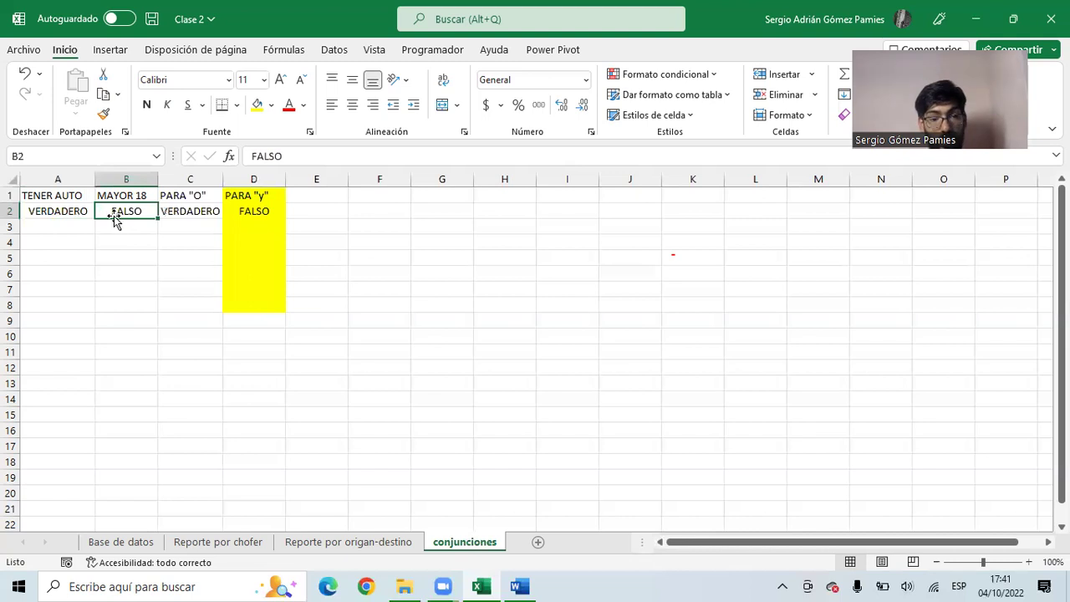
{"action": "left_click", "coordinate": [243, 212]}
- Fill row 3 with FALSO, VERDADERO, VERDADERO, FALSO
{"action": "left_click", "coordinate": [60, 222]}
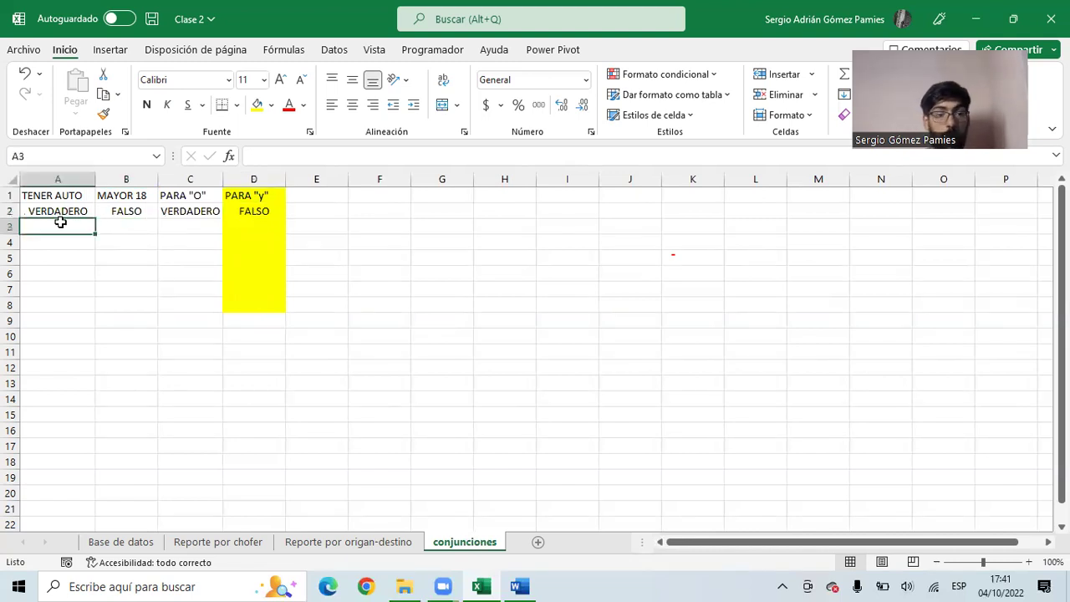
{"action": "type", "text": "FALSO"}
{"action": "key", "text": "Tab"}
{"action": "type", "text": "VERDAD"}
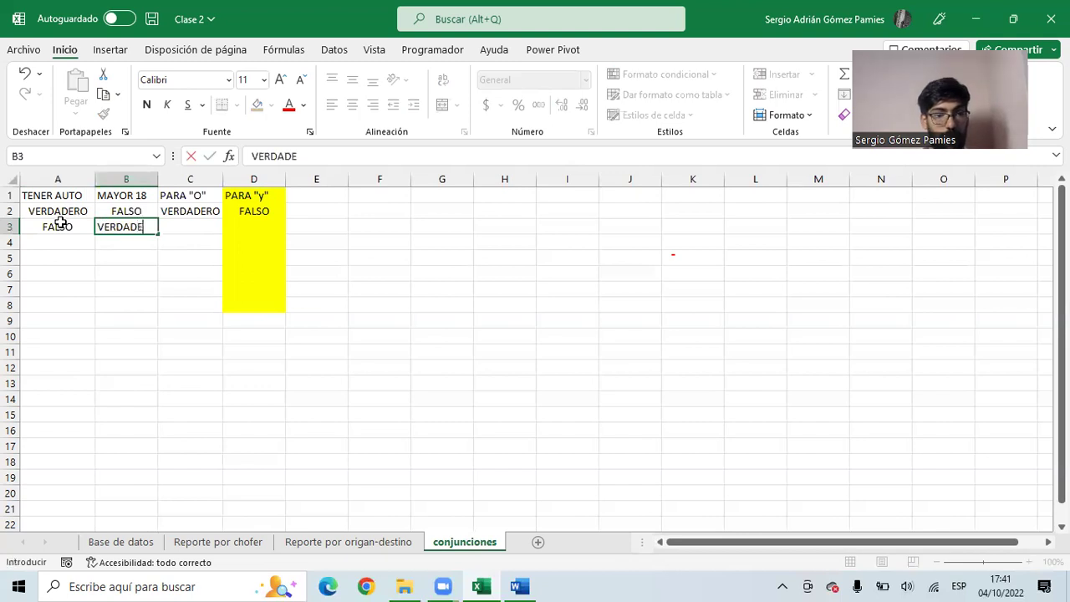
{"action": "type", "text": "ERO"}
{"action": "key", "text": "Tab"}
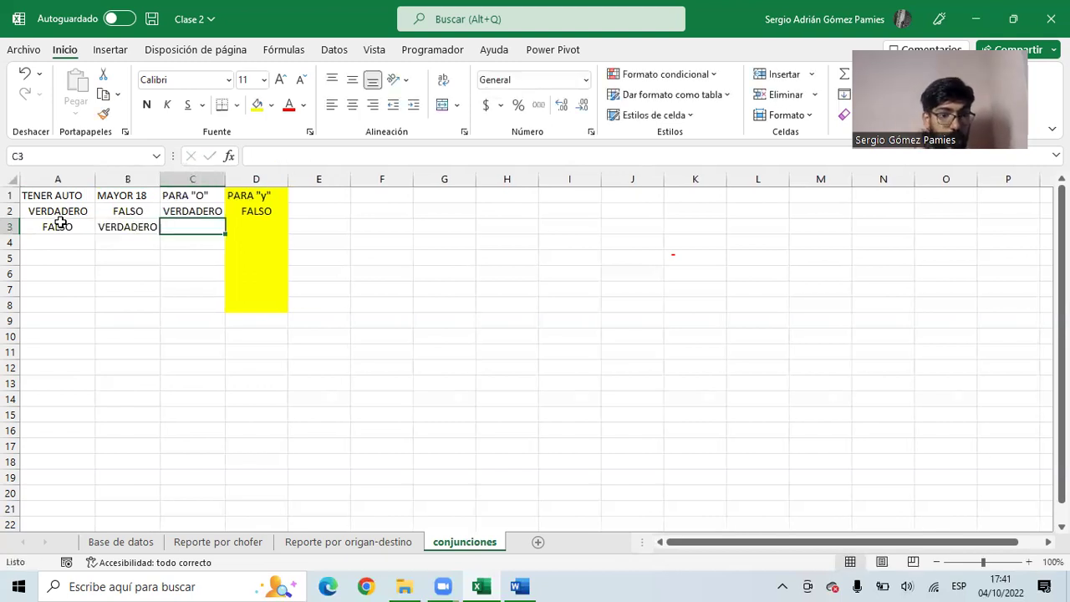
{"action": "type", "text": "VER"}
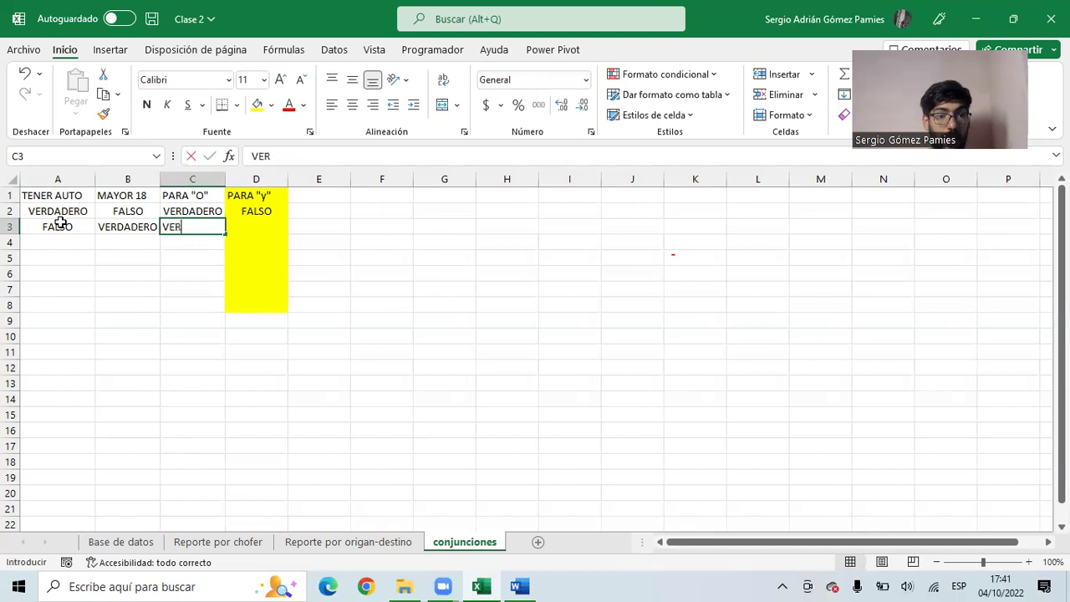
{"action": "type", "text": "DAD"}
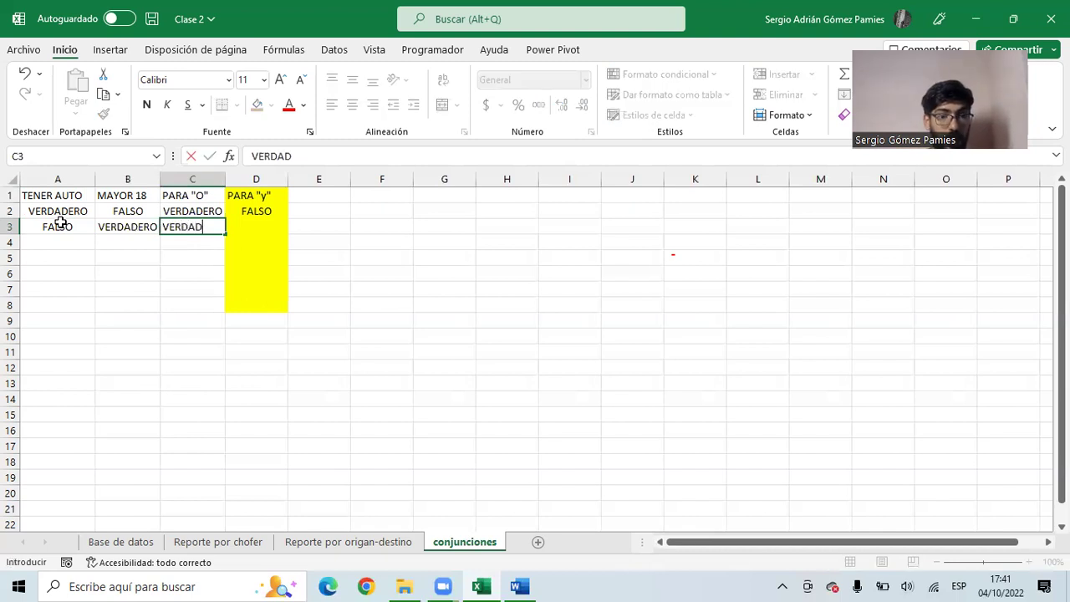
{"action": "type", "text": "ERO"}
{"action": "key", "text": "Tab"}
{"action": "type", "text": "FAL"}
{"action": "key", "text": "Left"}
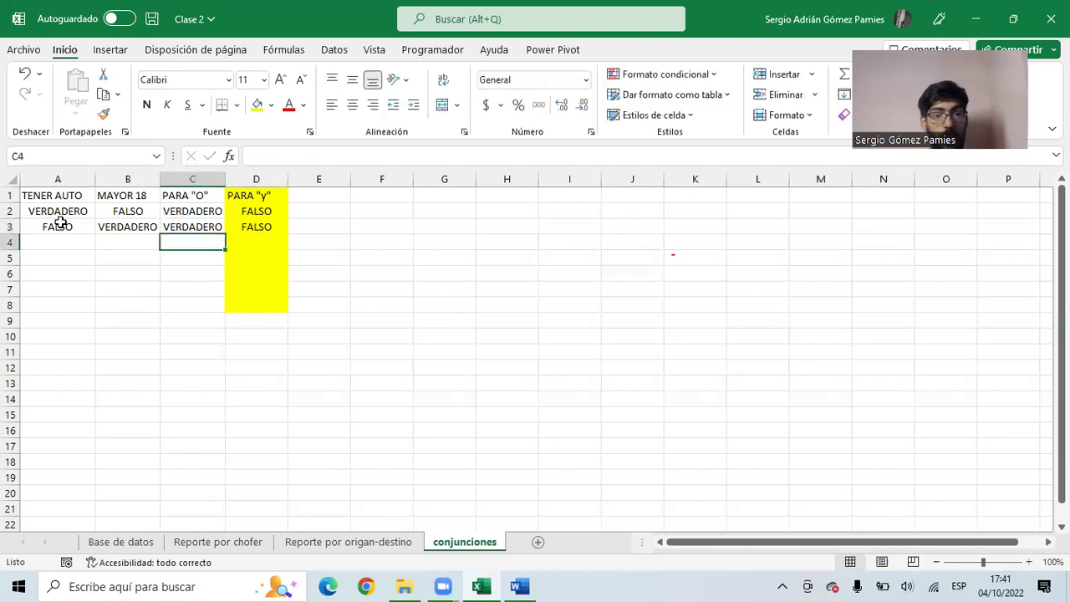
{"action": "left_click", "coordinate": [243, 221]}
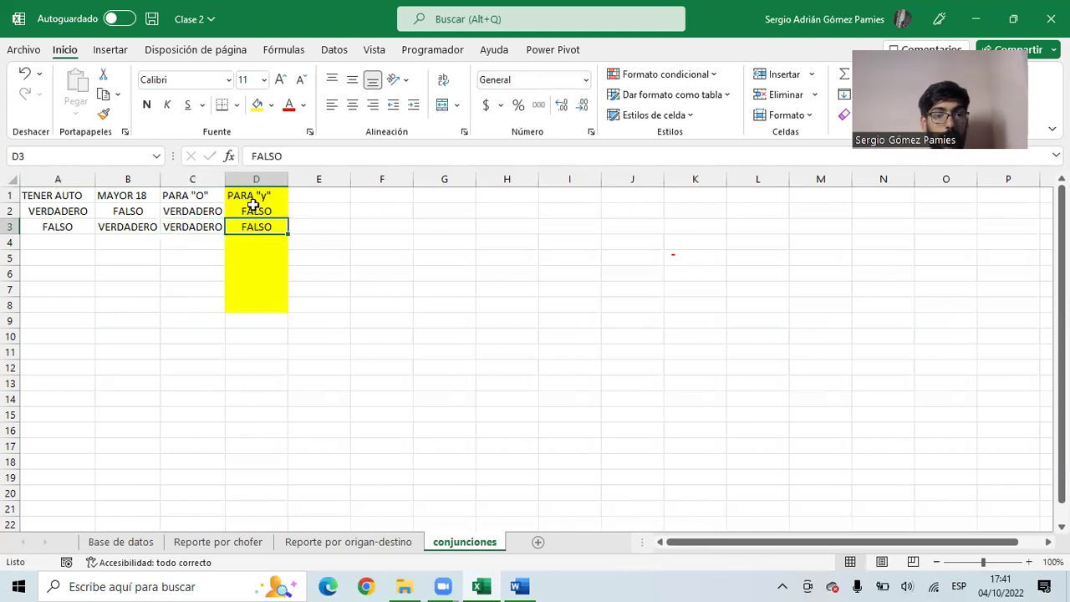
- Fill row 4 with FALSO in all four cells A4:D4
{"action": "left_click", "coordinate": [93, 241]}
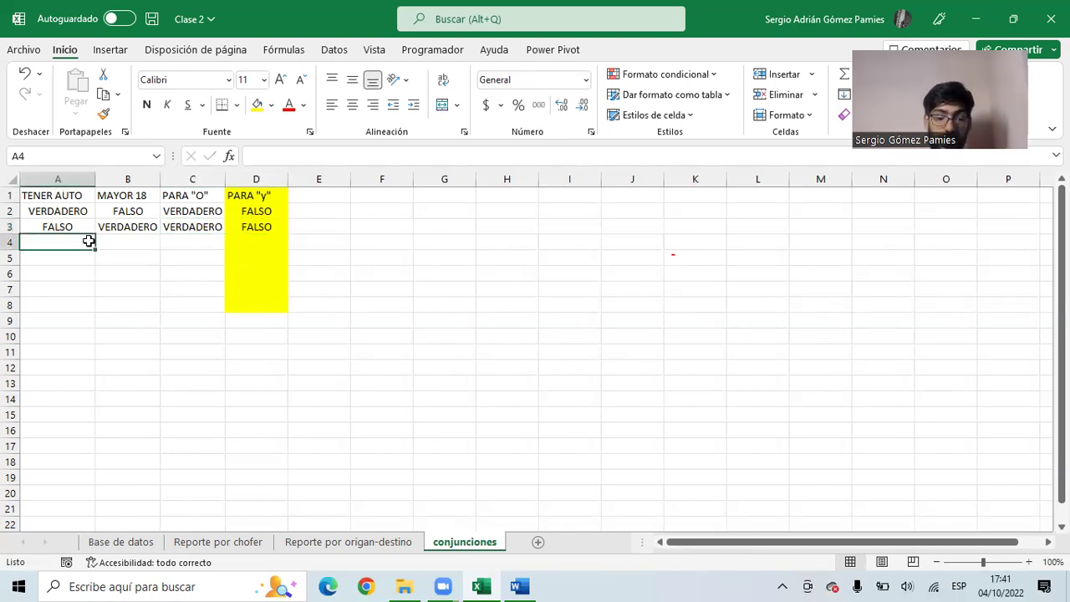
{"action": "type", "text": "FALSO"}
{"action": "key", "text": "Tab"}
{"action": "type", "text": "FALSO"}
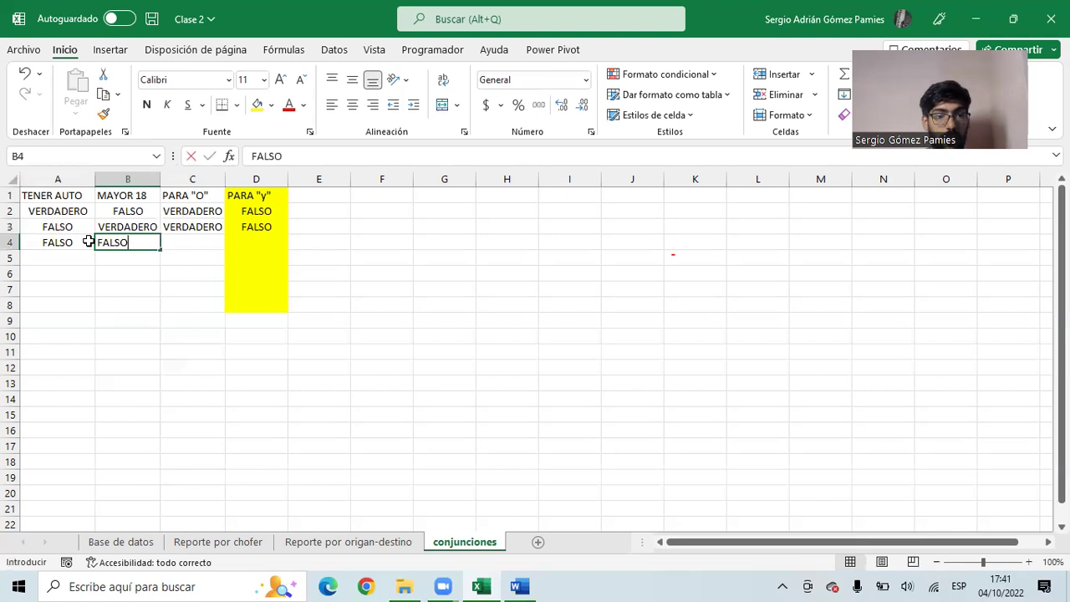
{"action": "key", "text": "Tab"}
{"action": "type", "text": "FALSO"}
{"action": "key", "text": "Tab"}
{"action": "type", "text": "FA"}
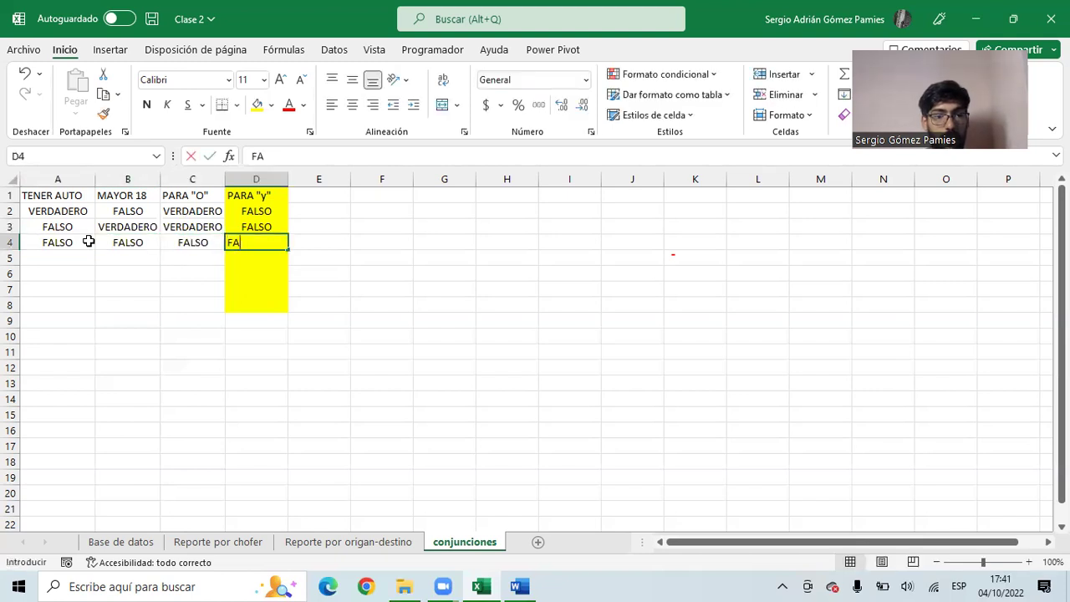
{"action": "key", "text": "Return"}
- Fill row 5 with VERDADERO in all four cells, copying B3 and C3 values
{"action": "type", "text": "VE"}
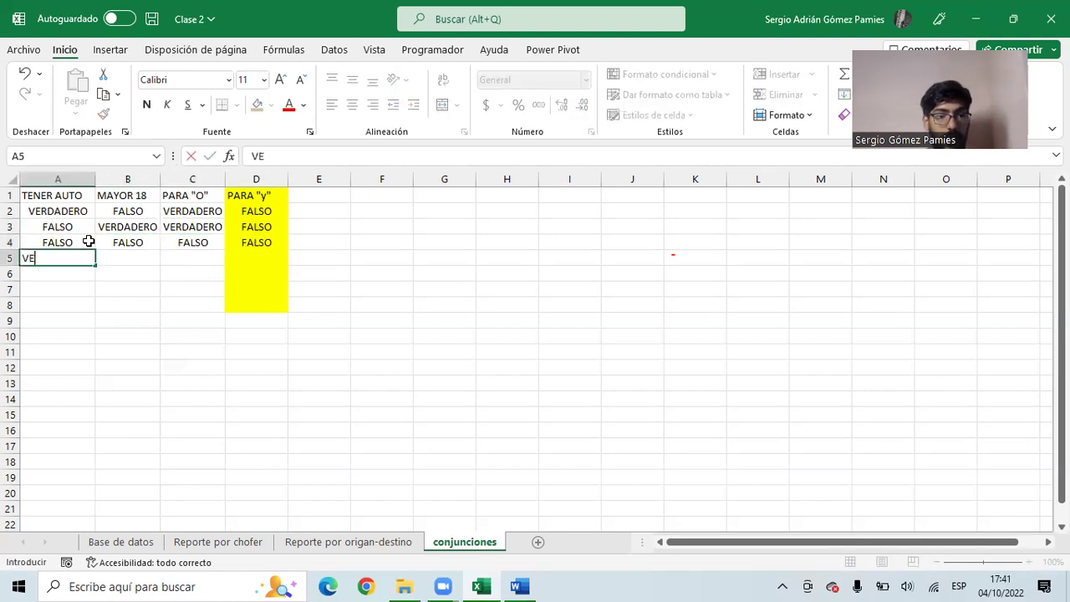
{"action": "type", "text": "RDADERO"}
{"action": "key", "text": "Tab"}
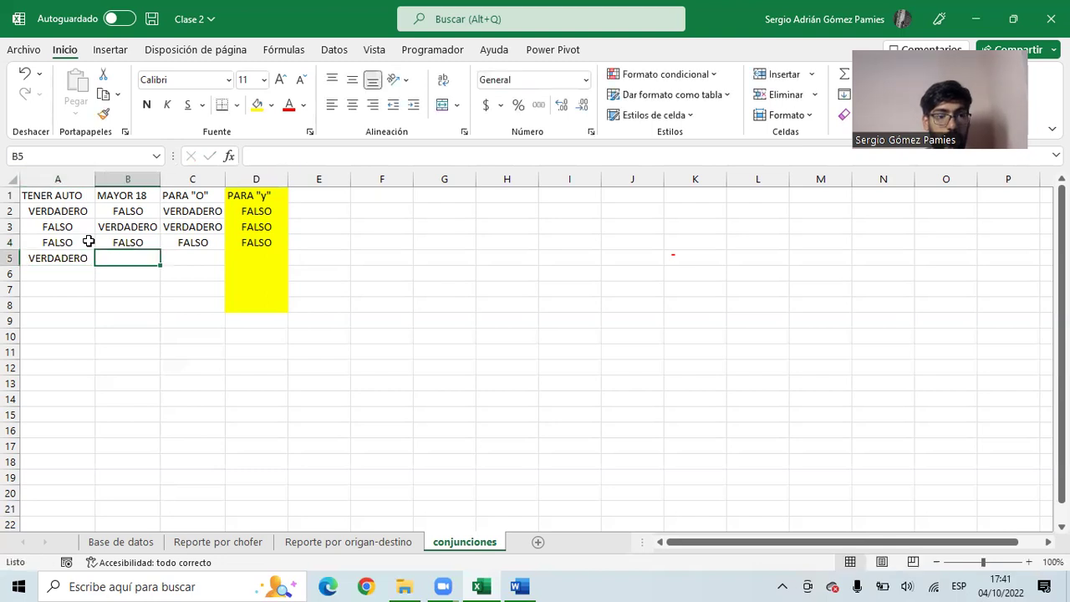
{"action": "key", "text": "Up"}
{"action": "key", "text": "Up"}
{"action": "key", "text": "ctrl+c"}
{"action": "key", "text": "Down"}
{"action": "key", "text": "Down"}
{"action": "key", "text": "ctrl+v"}
{"action": "key", "text": "Up"}
{"action": "key", "text": "Up"}
{"action": "key", "text": "Right"}
{"action": "key", "text": "ctrl+c"}
{"action": "key", "text": "Down"}
{"action": "key", "text": "Down"}
{"action": "key", "text": "ctrl+v"}
{"action": "key", "text": "Right"}
{"action": "type", "text": "VE"}
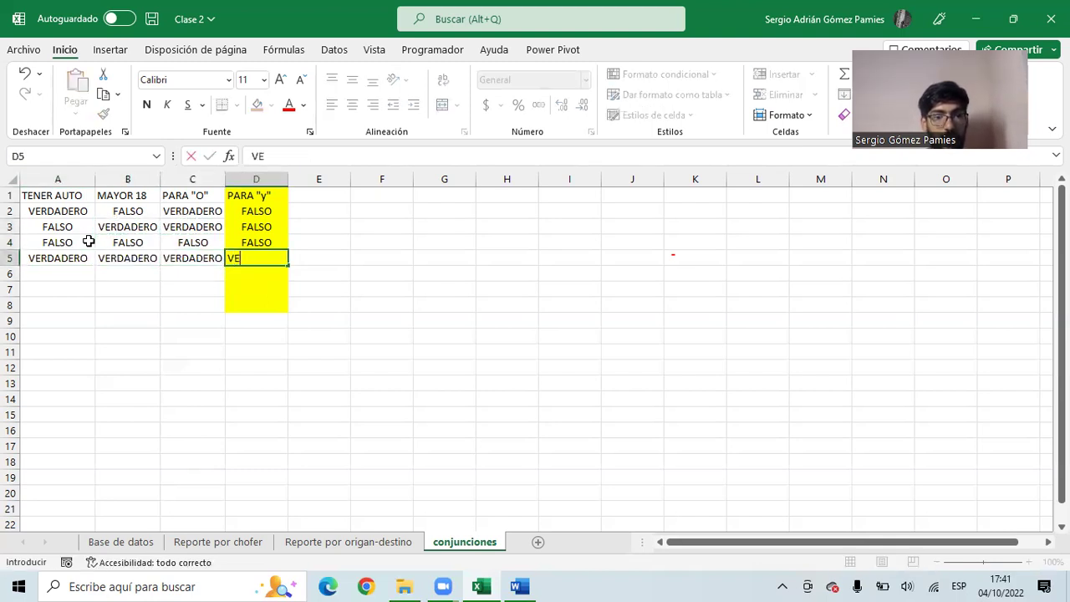
{"action": "type", "text": "RDADERO"}
{"action": "key", "text": "Return"}
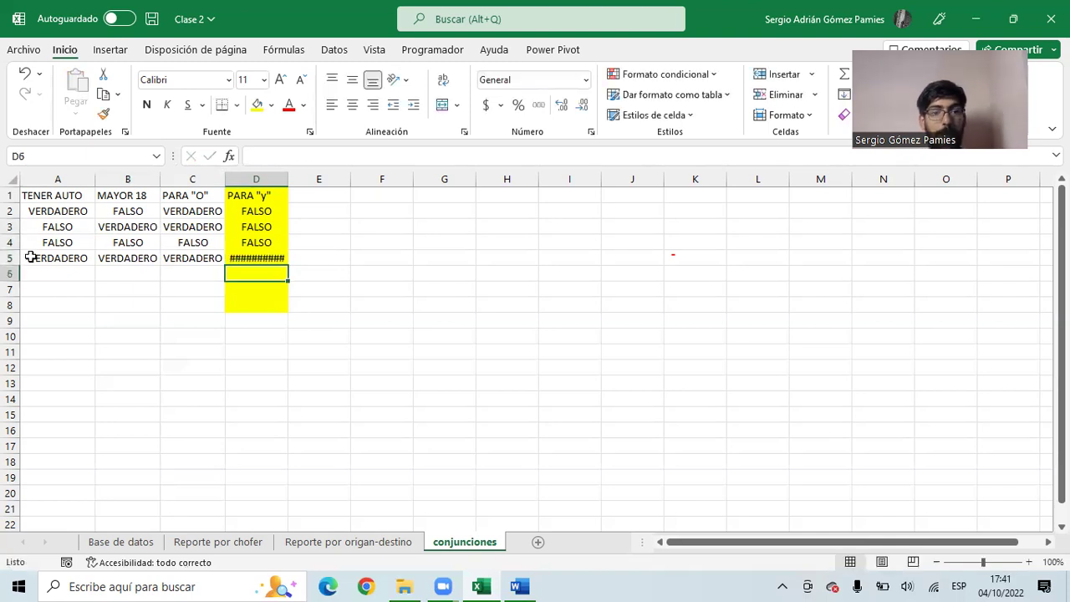
- Auto-fit column D and remove its yellow fill with Sin relleno
{"action": "double_click", "coordinate": [288, 179]}
{"action": "left_click_drag", "start_coordinate": [279, 191], "coordinate": [275, 261]}
{"action": "left_click", "coordinate": [275, 261]}
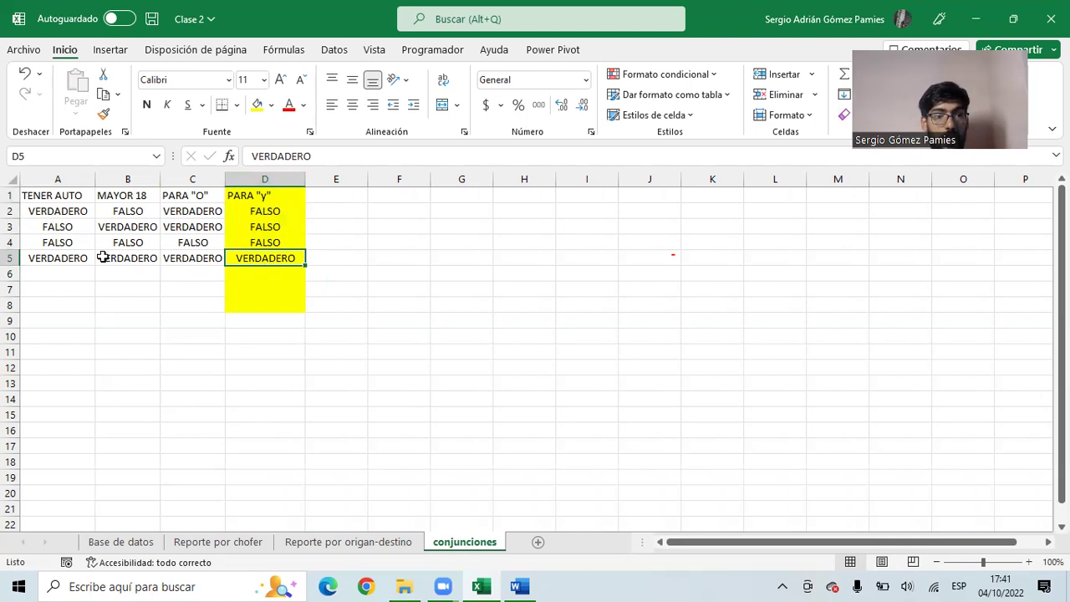
{"action": "left_click_drag", "start_coordinate": [51, 258], "coordinate": [125, 258]}
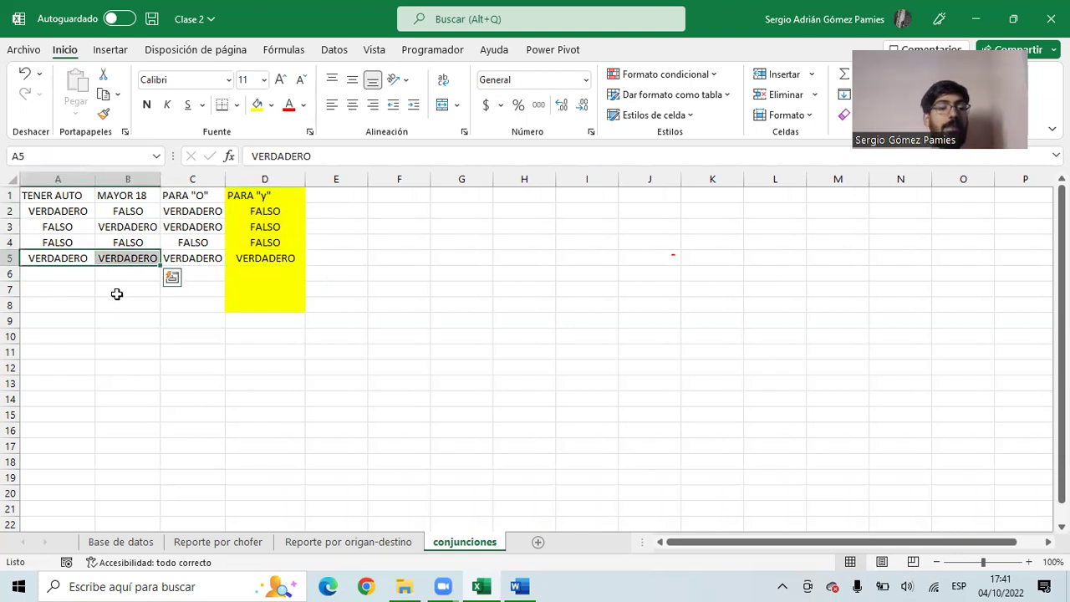
{"action": "left_click", "coordinate": [191, 243]}
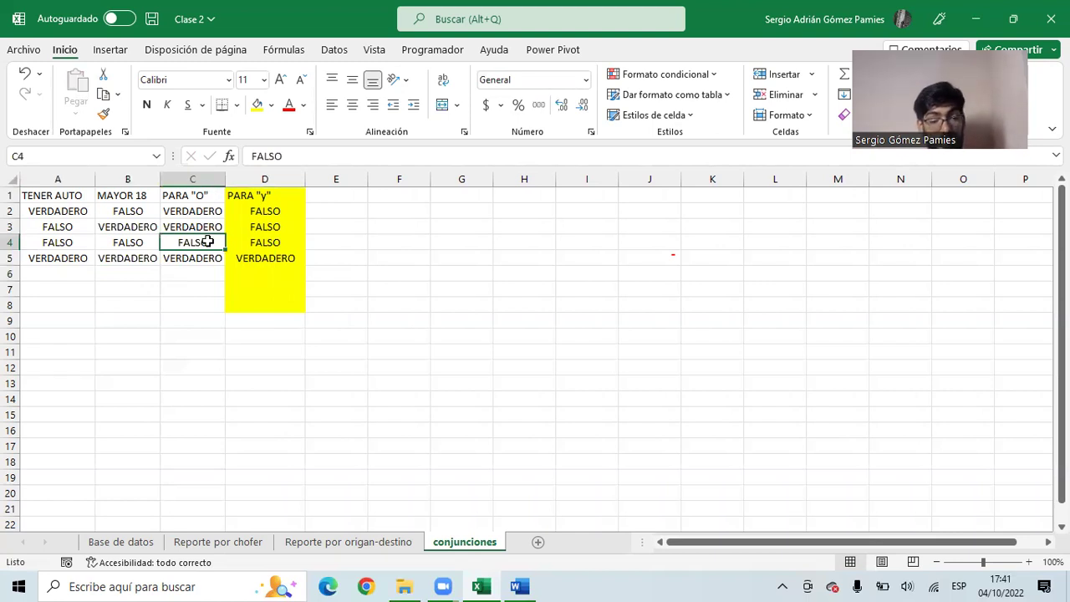
{"action": "mouse_move", "coordinate": [34, 241]}
{"action": "left_mouse_down"}
{"action": "mouse_move", "coordinate": [96, 253]}
{"action": "mouse_move", "coordinate": [104, 241]}
{"action": "mouse_move", "coordinate": [52, 242]}
{"action": "left_mouse_up"}
{"action": "left_click_drag", "start_coordinate": [65, 199], "coordinate": [126, 226]}
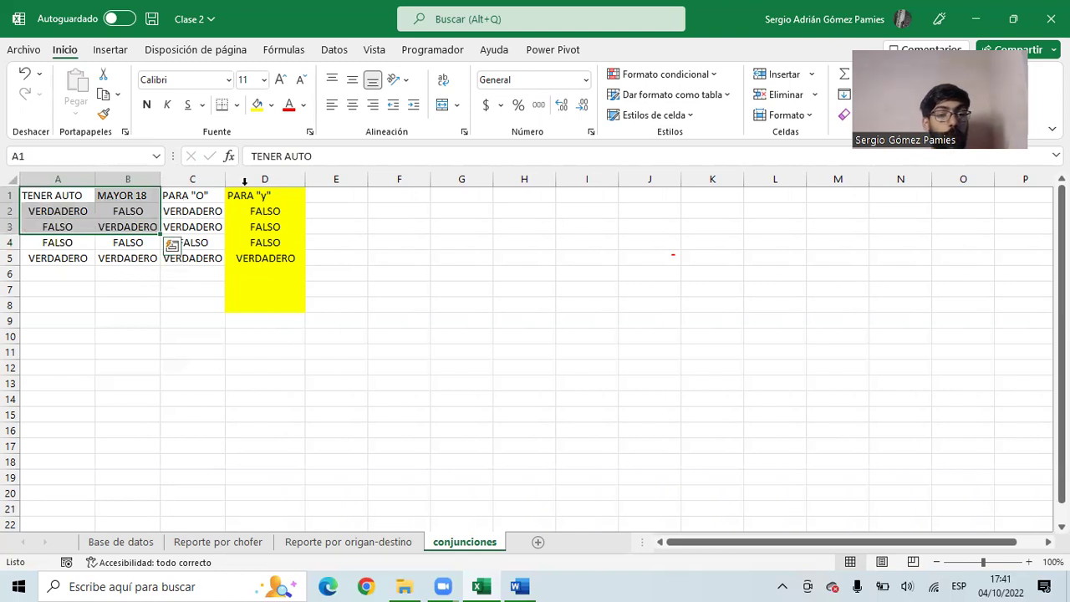
{"action": "left_click", "coordinate": [263, 180]}
{"action": "left_click", "coordinate": [271, 105]}
{"action": "left_click", "coordinate": [296, 278]}
- Fill the PARA "O" cells C1:C5 yellow
{"action": "left_click_drag", "start_coordinate": [203, 199], "coordinate": [194, 259]}
{"action": "left_click", "coordinate": [271, 105]}
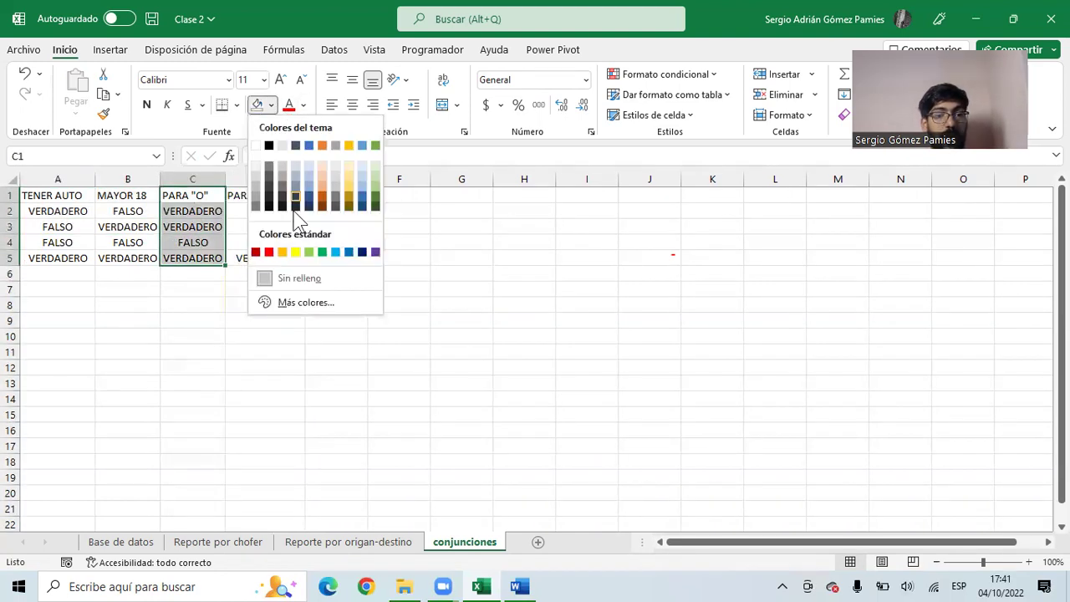
{"action": "left_click", "coordinate": [296, 252]}
{"action": "left_click", "coordinate": [273, 224]}
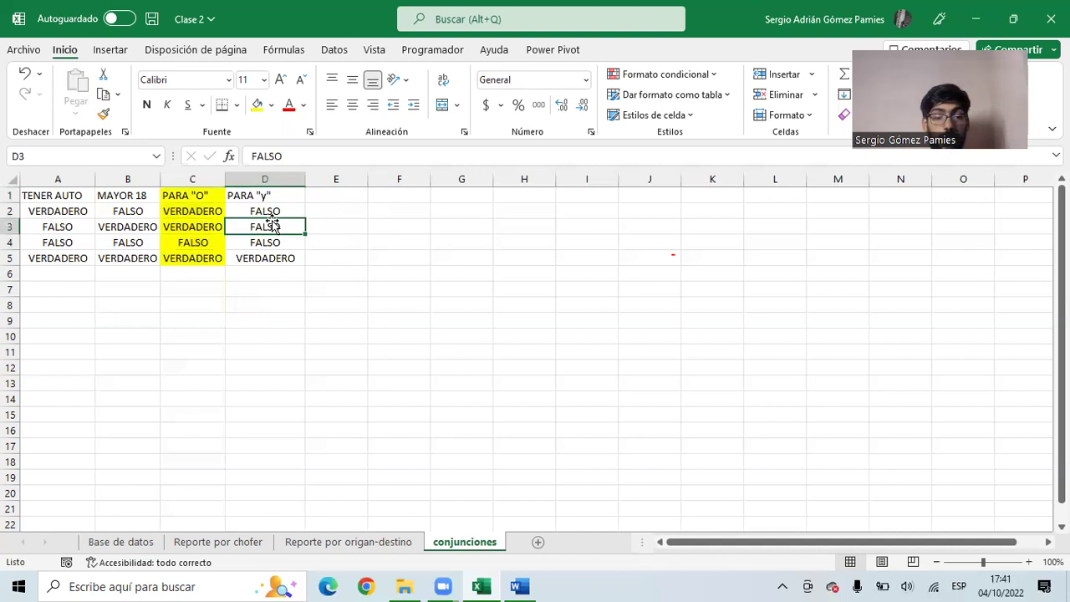
{"action": "left_click", "coordinate": [264, 179]}
{"action": "left_click_drag", "start_coordinate": [265, 194], "coordinate": [268, 261]}
{"action": "left_click", "coordinate": [74, 196]}
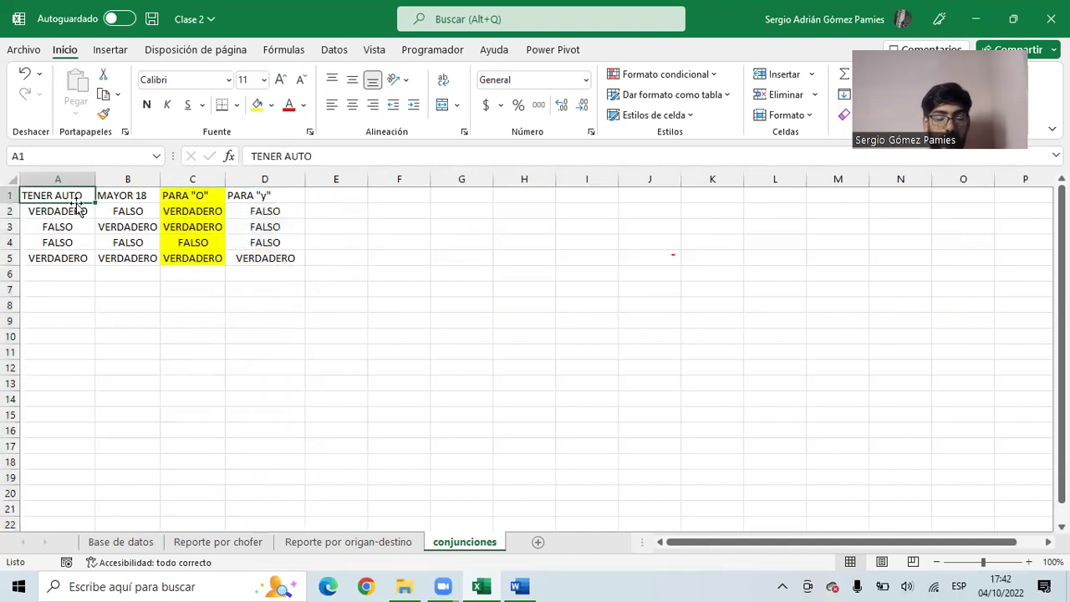
- Retitle A1 as PARCIALES +8 and B1 as ASISTENCIA 80%
{"action": "type", "text": "PROMEID"}
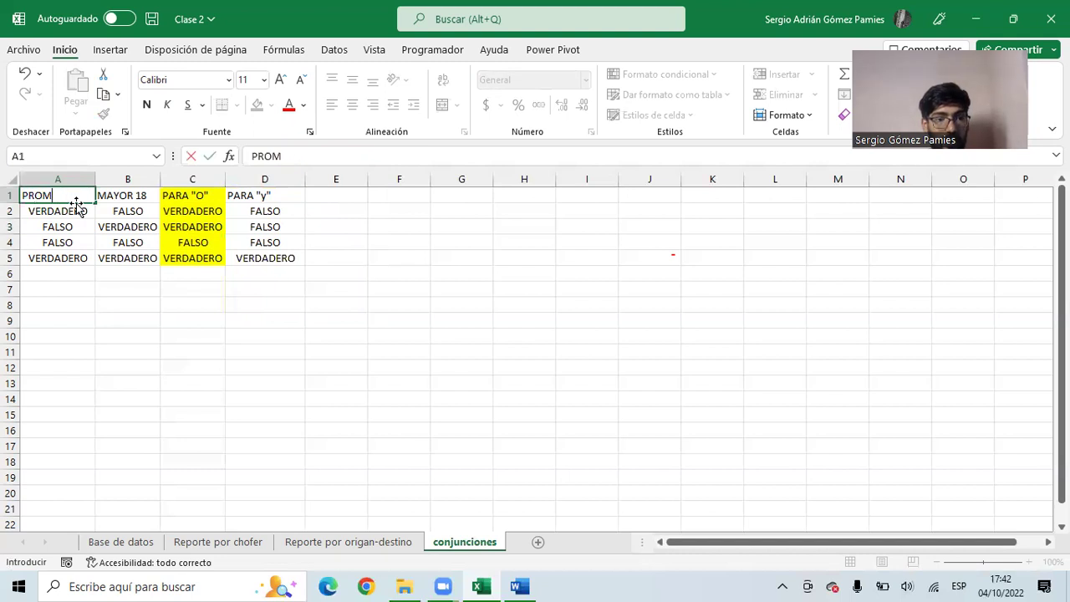
{"action": "key", "text": "BackSpace"}
{"action": "key", "text": "BackSpace"}
{"action": "key", "text": "BackSpace"}
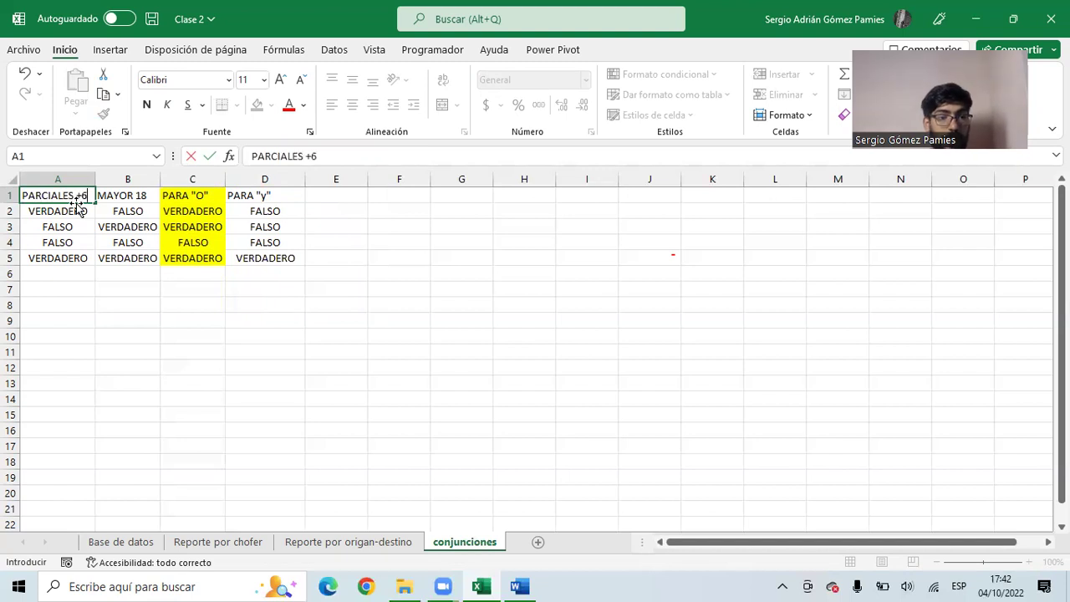
{"action": "key", "text": "BackSpace"}
{"action": "type", "text": "8"}
{"action": "key", "text": "Tab"}
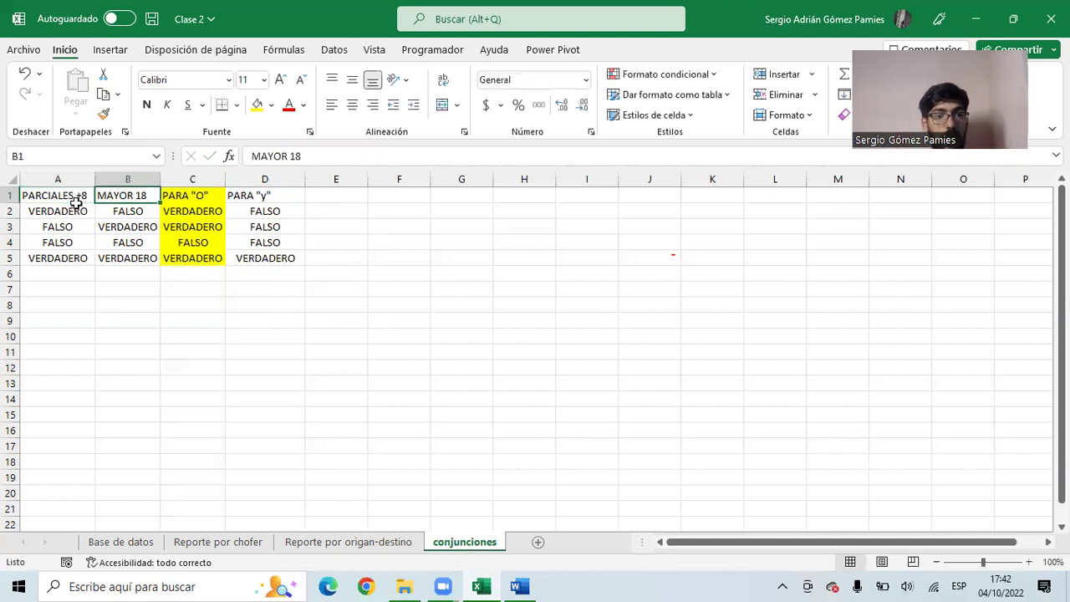
{"action": "type", "text": "ASISTENCIA"}
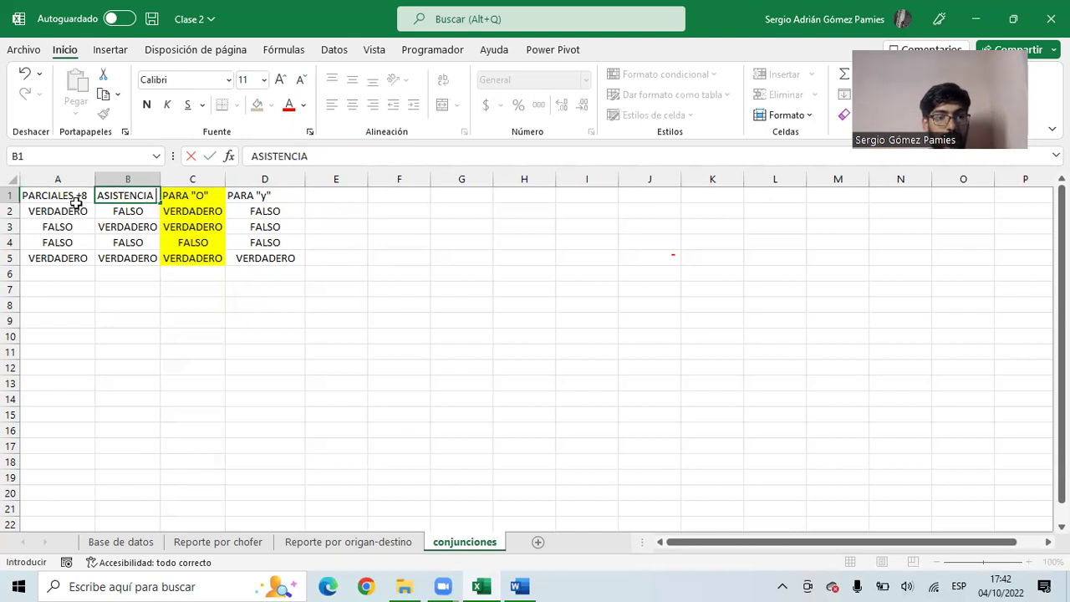
{"action": "type", "text": " 80"}
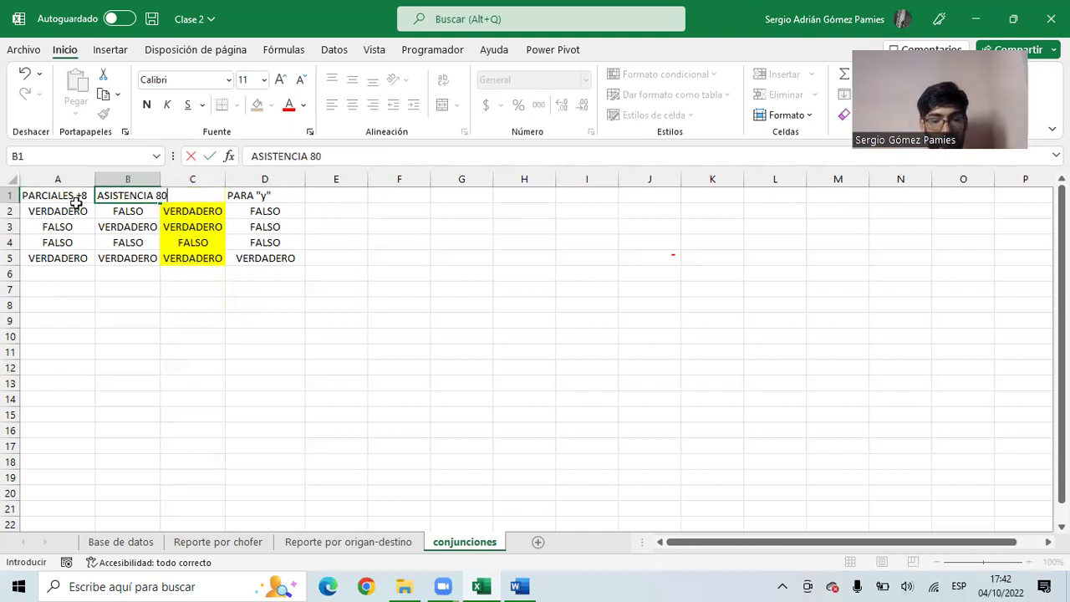
{"action": "key", "text": "Return"}
- Auto-fit column B so ASISTENCIA 80% fits
{"action": "left_click_drag", "start_coordinate": [256, 195], "coordinate": [255, 257]}
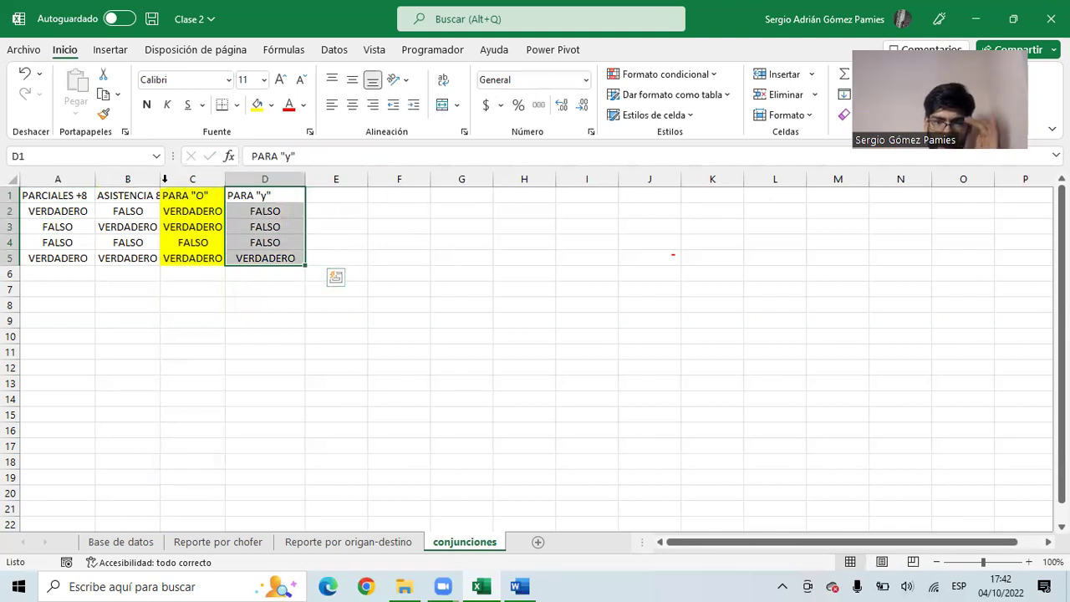
{"action": "double_click", "coordinate": [161, 179]}
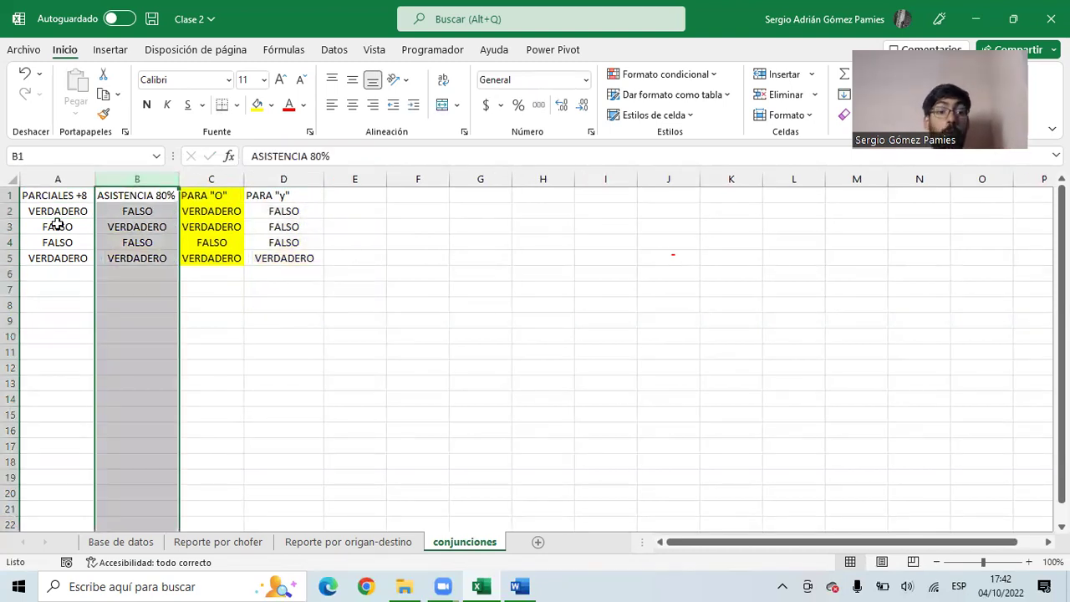
{"action": "left_click_drag", "start_coordinate": [66, 255], "coordinate": [148, 256]}
{"action": "left_click", "coordinate": [286, 262]}
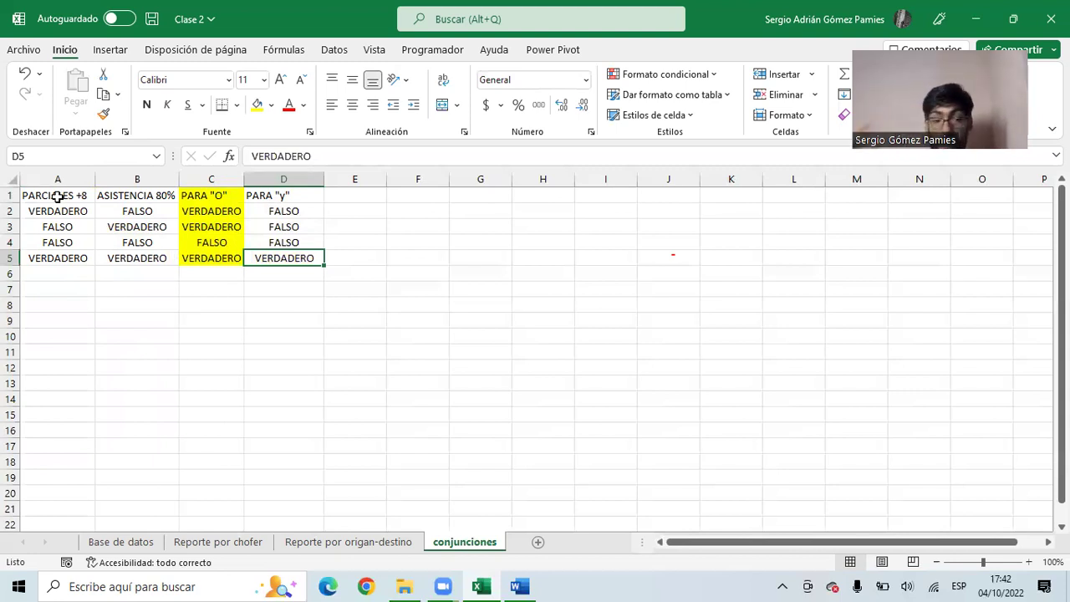
{"action": "left_click_drag", "start_coordinate": [57, 196], "coordinate": [116, 198]}
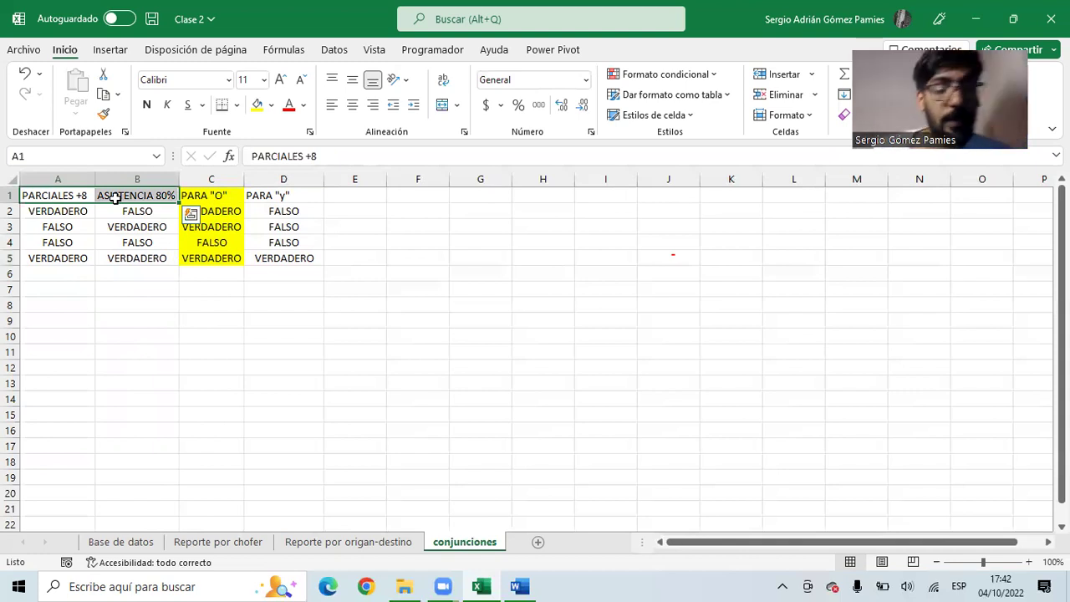
- Replace the A1:B1 headers with ESTUDIANTE and DOCENTE
{"action": "key", "text": "Delete"}
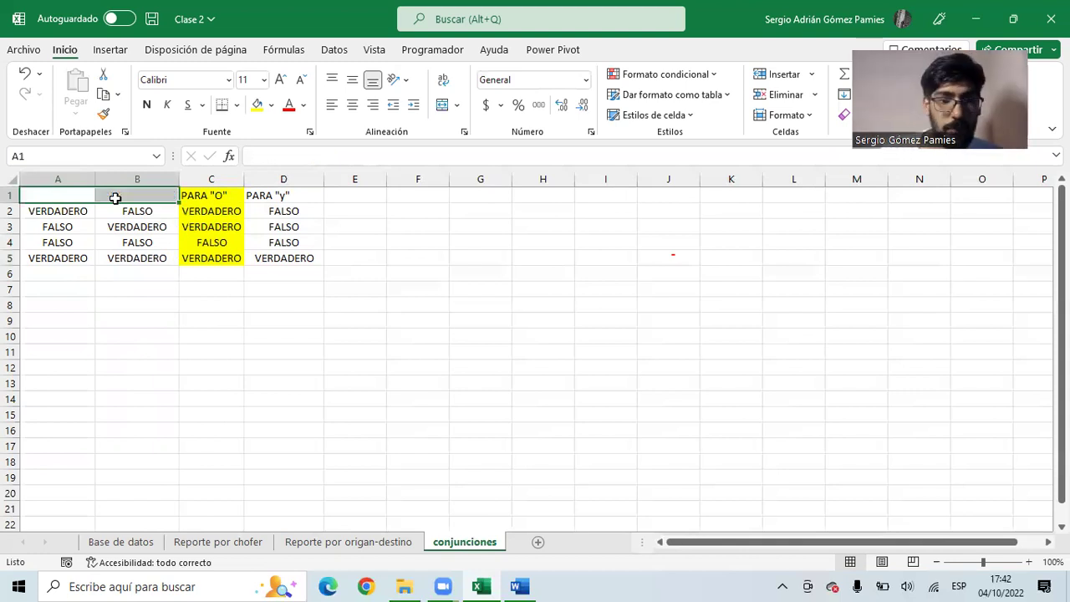
{"action": "type", "text": "ESTUDIANTE"}
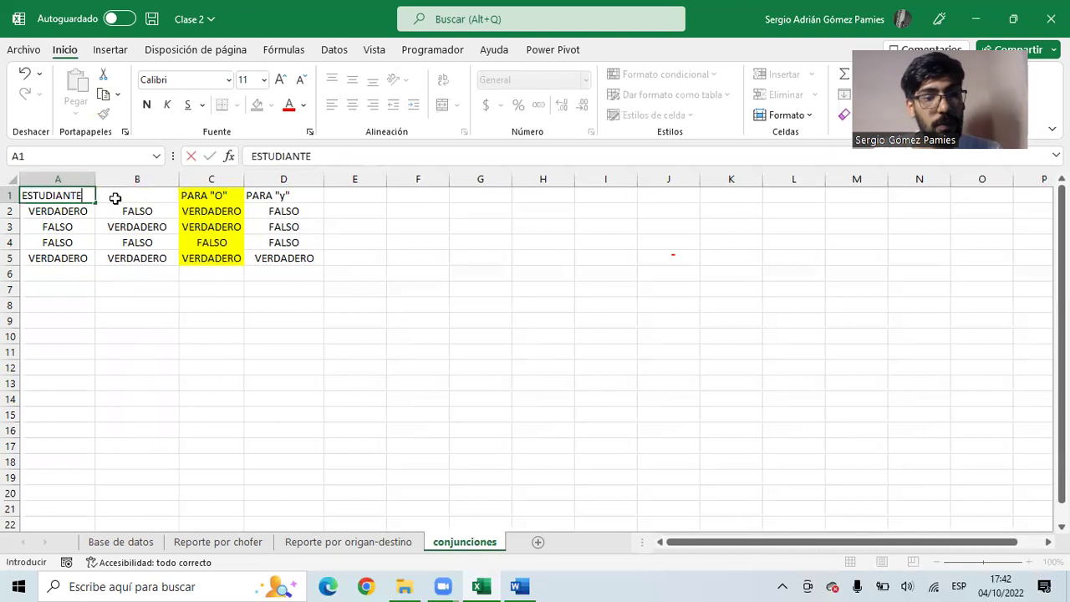
{"action": "key", "text": "Tab"}
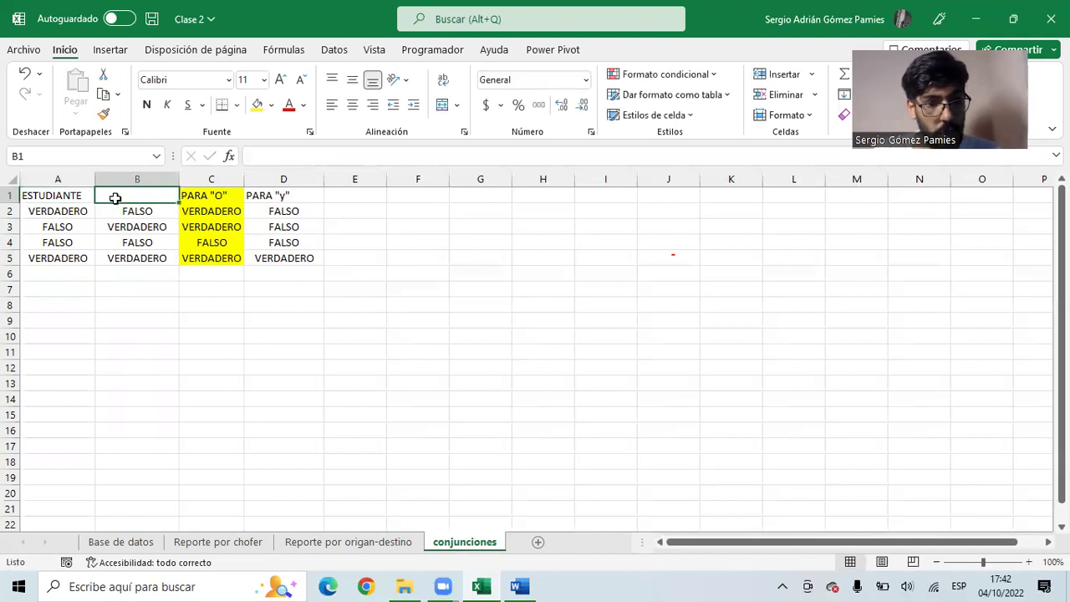
{"action": "type", "text": "GRADUD"}
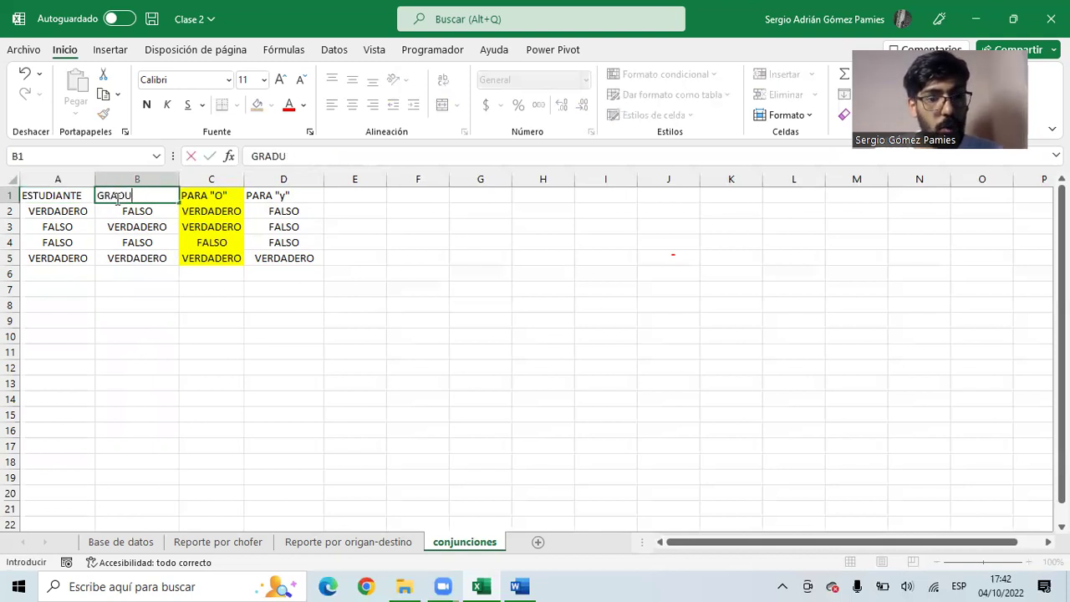
{"action": "key", "text": "BackSpace"}
{"action": "key", "text": "BackSpace"}
{"action": "key", "text": "BackSpace"}
{"action": "key", "text": "BackSpace"}
{"action": "key", "text": "BackSpace"}
{"action": "type", "text": "DOCENTE"}
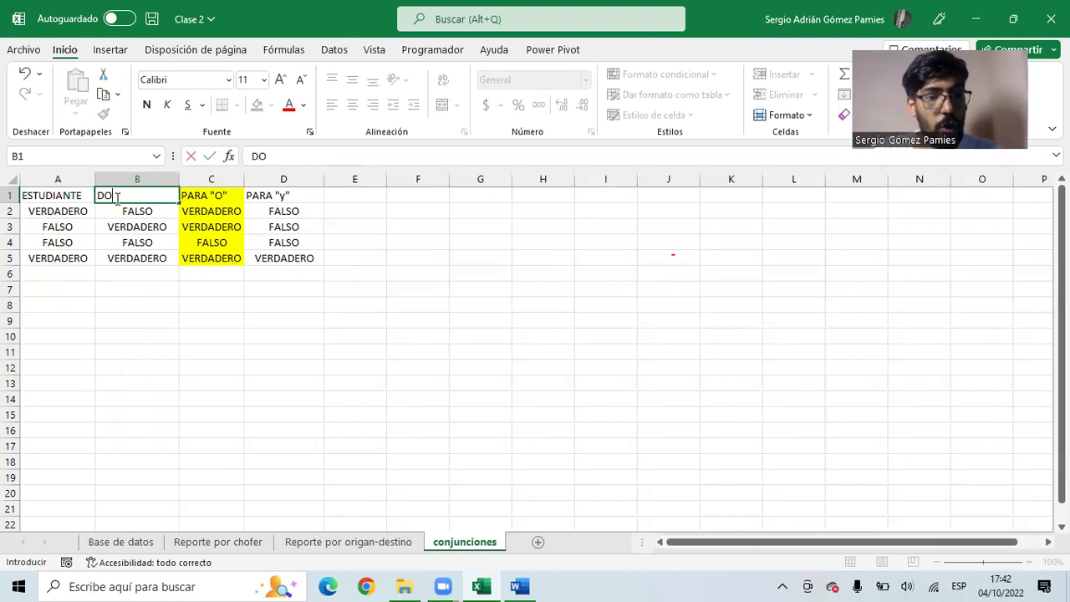
{"action": "key", "text": "Return"}
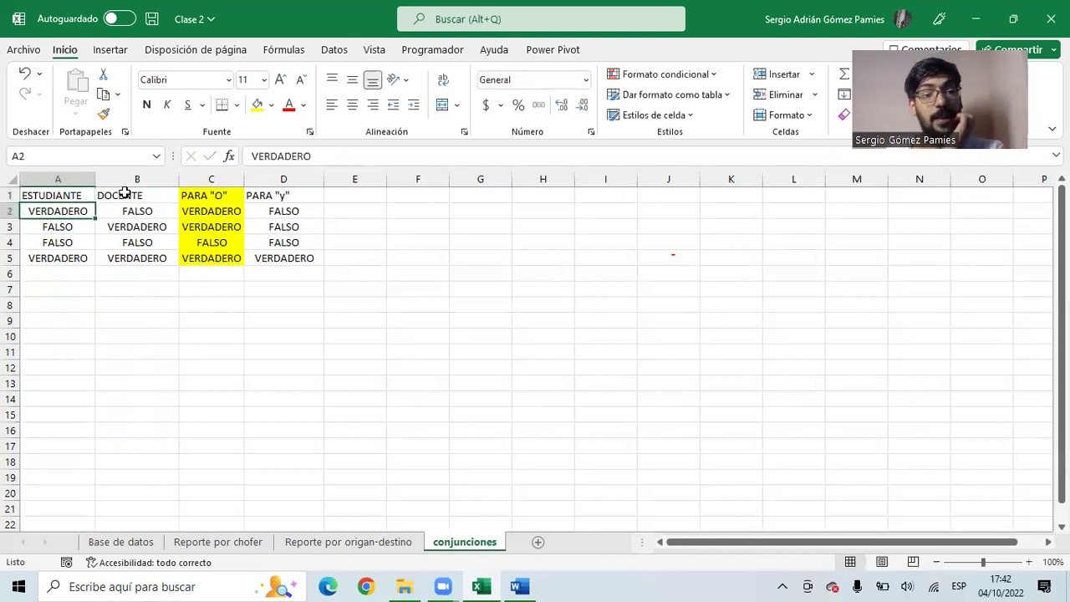
- Insert a blank column C ahead of the PARA "O" results
{"action": "left_click", "coordinate": [140, 211]}
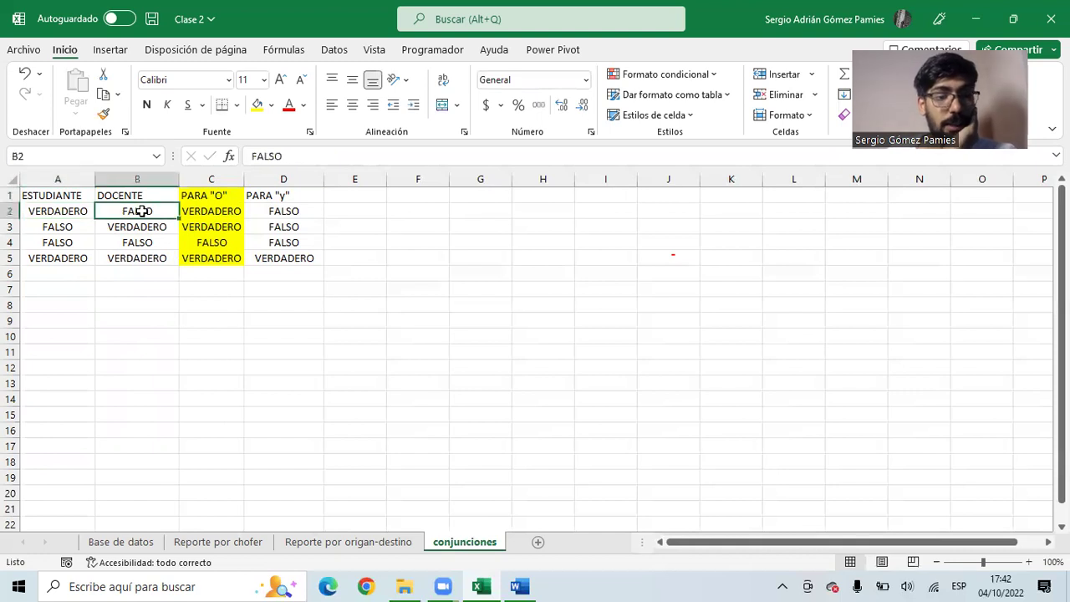
{"action": "left_click", "coordinate": [189, 212]}
{"action": "left_click", "coordinate": [54, 226]}
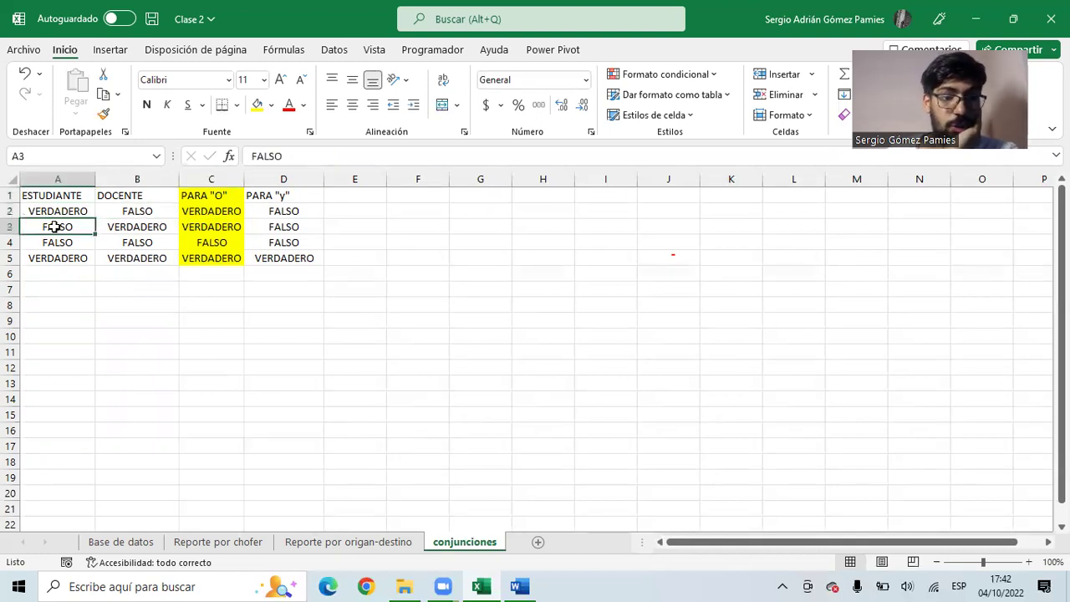
{"action": "left_click", "coordinate": [114, 226]}
{"action": "left_click", "coordinate": [197, 225]}
{"action": "left_click_drag", "start_coordinate": [74, 243], "coordinate": [110, 258]}
{"action": "left_click", "coordinate": [199, 243]}
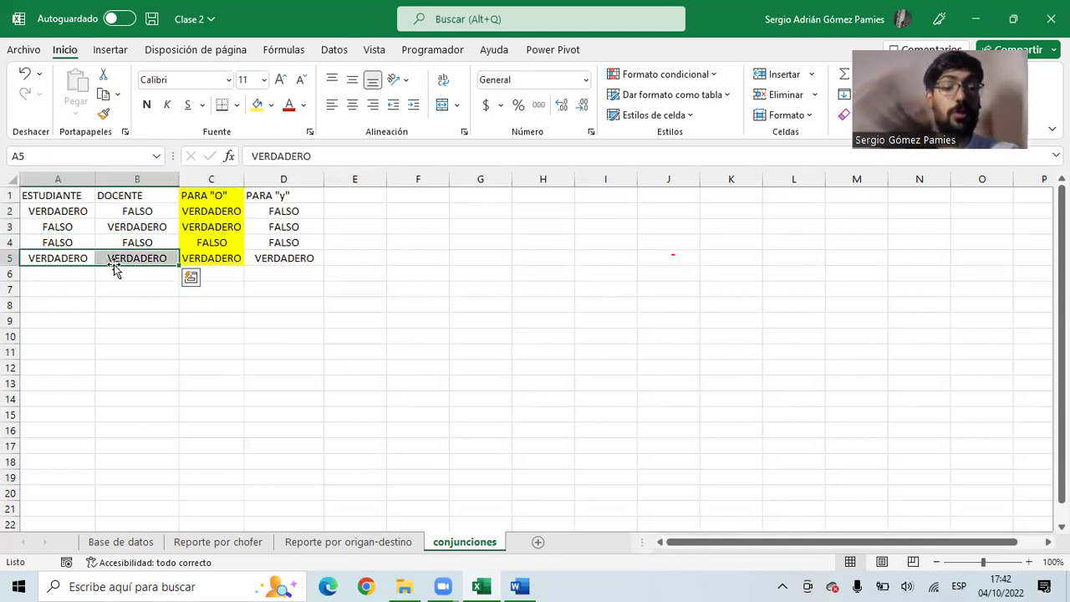
{"action": "left_click", "coordinate": [208, 260]}
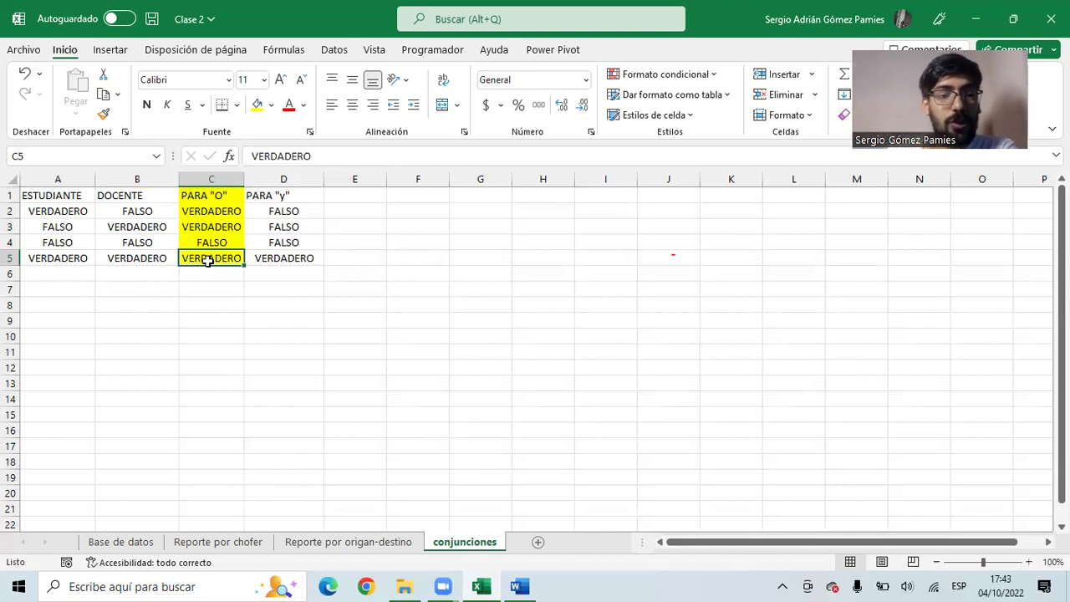
{"action": "right_click", "coordinate": [238, 179]}
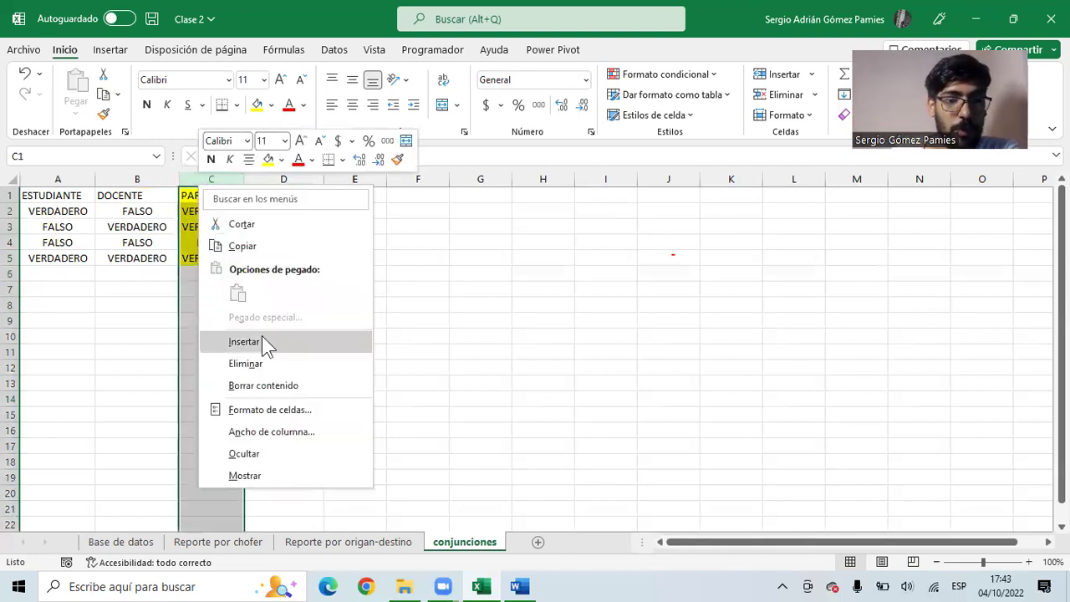
{"action": "left_click", "coordinate": [261, 335]}
{"action": "left_click", "coordinate": [213, 196]}
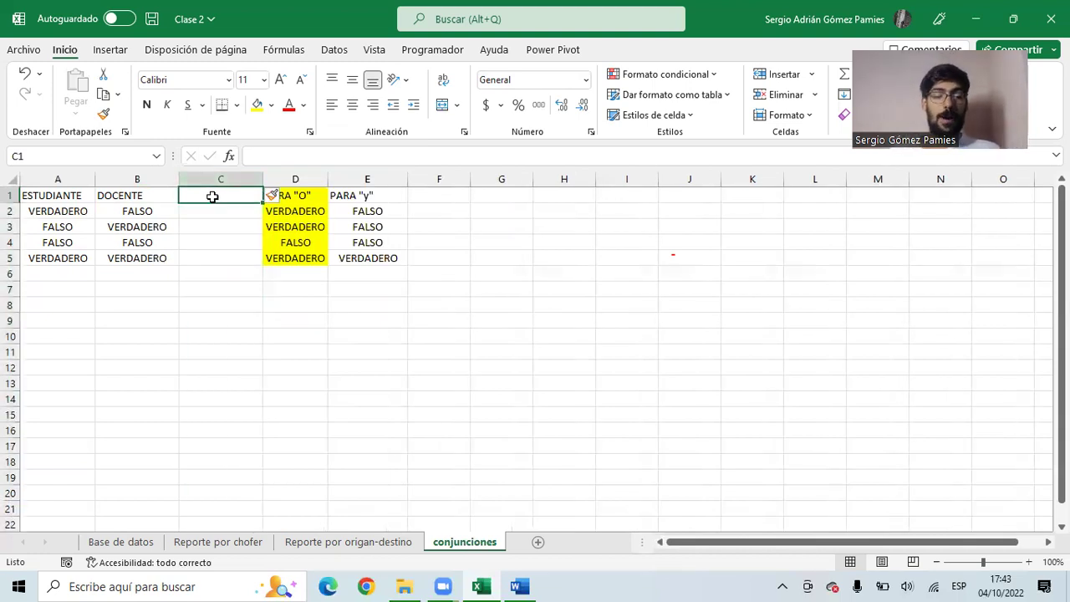
- Rename B1 to GRADUADO and head column C 'HACE MENOS DE 5 AÑOS'
{"action": "key", "text": "Left"}
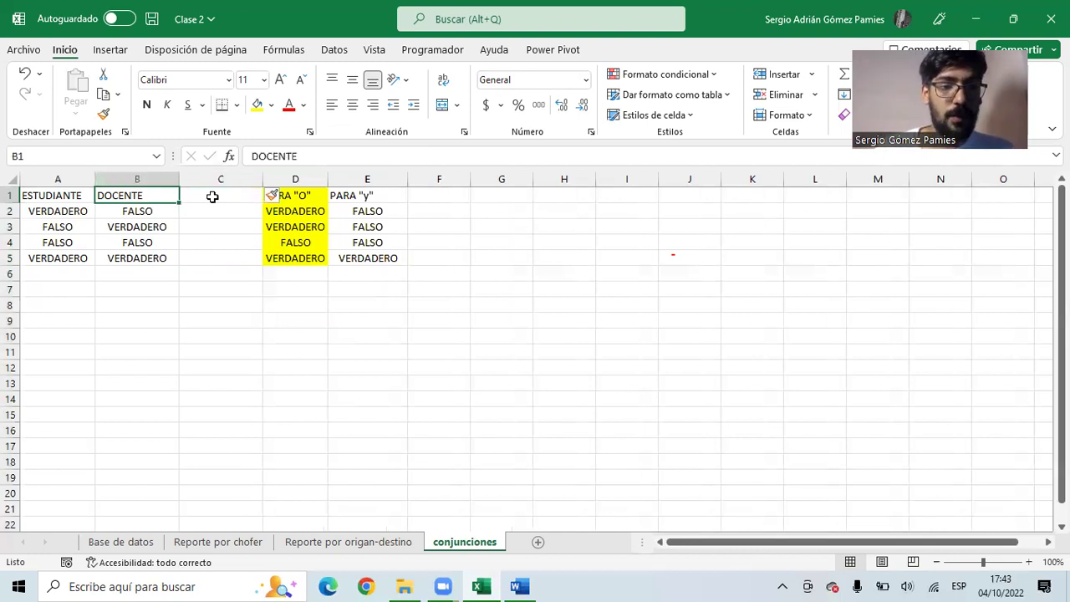
{"action": "type", "text": "GR"}
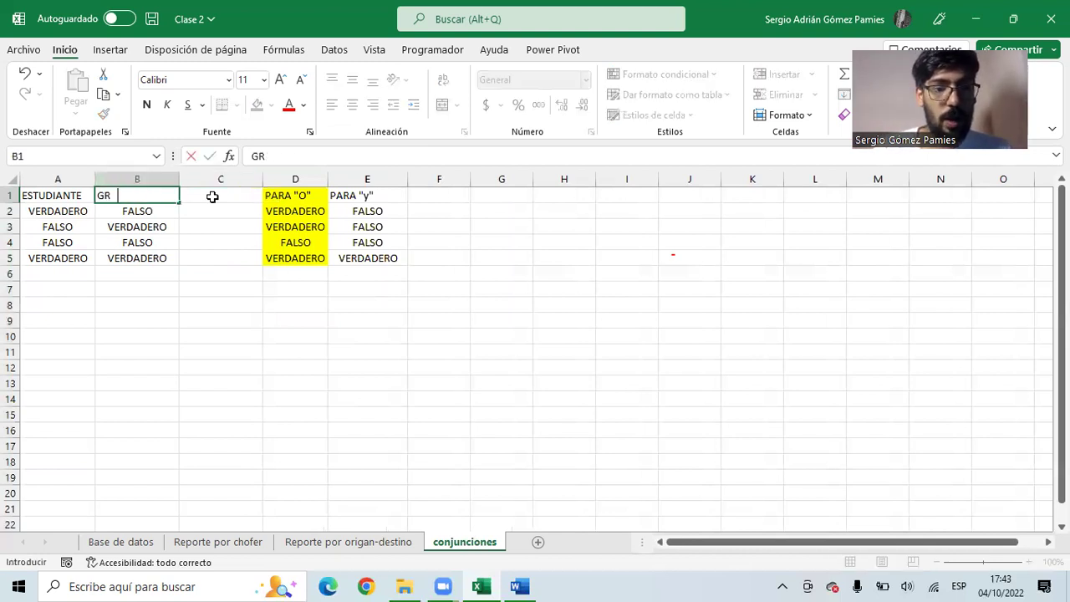
{"action": "type", "text": "ADUADO"}
{"action": "key", "text": "Right"}
{"action": "type", "text": "HACE MÁS DE"}
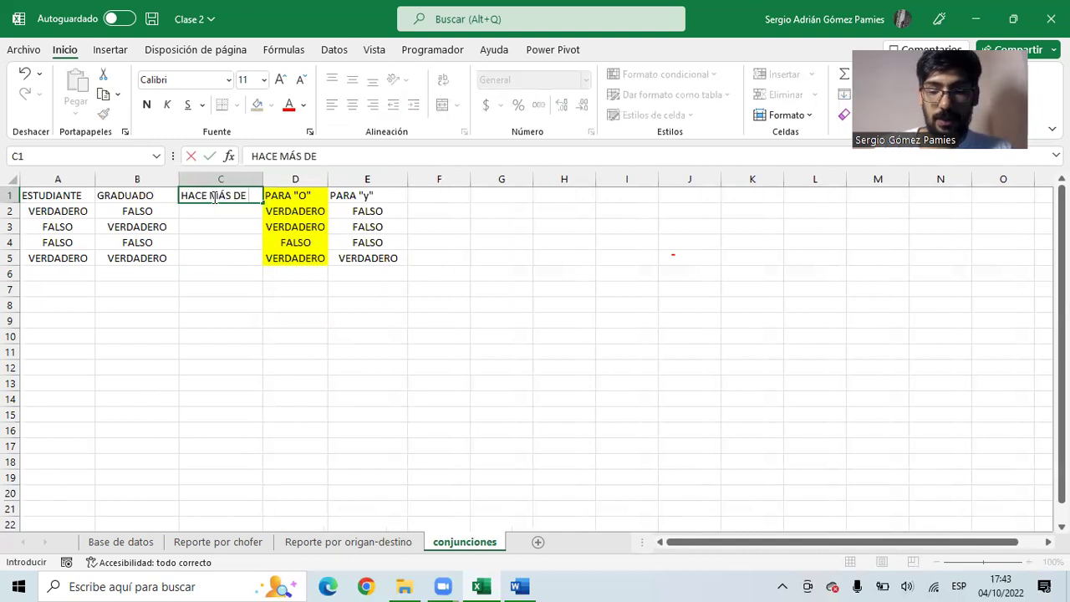
{"action": "key", "text": "BackSpace"}
{"action": "key", "text": "BackSpace"}
{"action": "key", "text": "BackSpace"}
{"action": "key", "text": "BackSpace"}
{"action": "key", "text": "BackSpace"}
{"action": "type", "text": "ENS"}
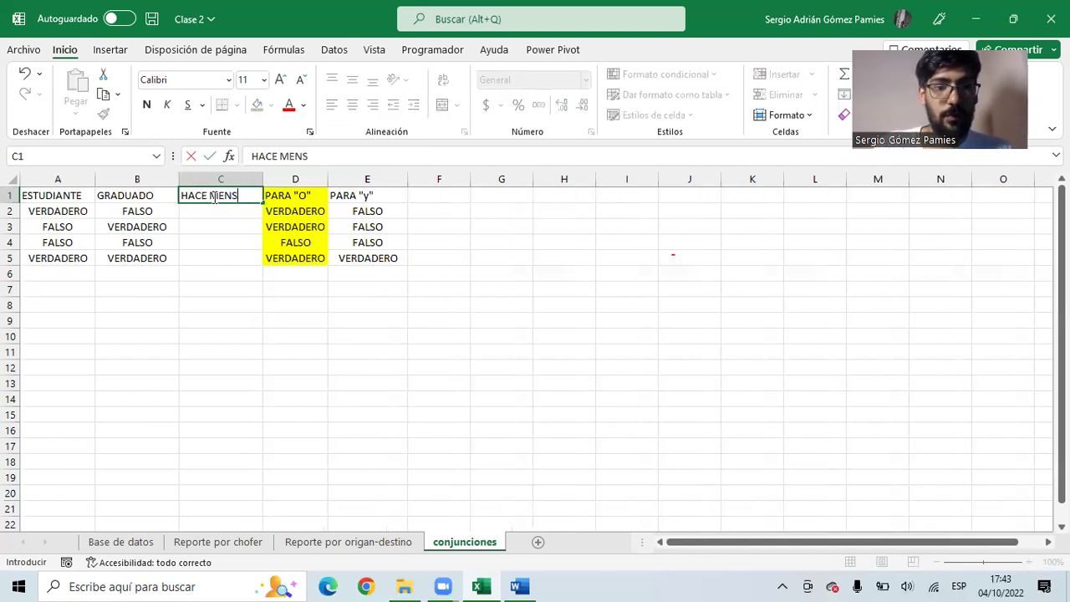
{"action": "type", "text": "OS DE"}
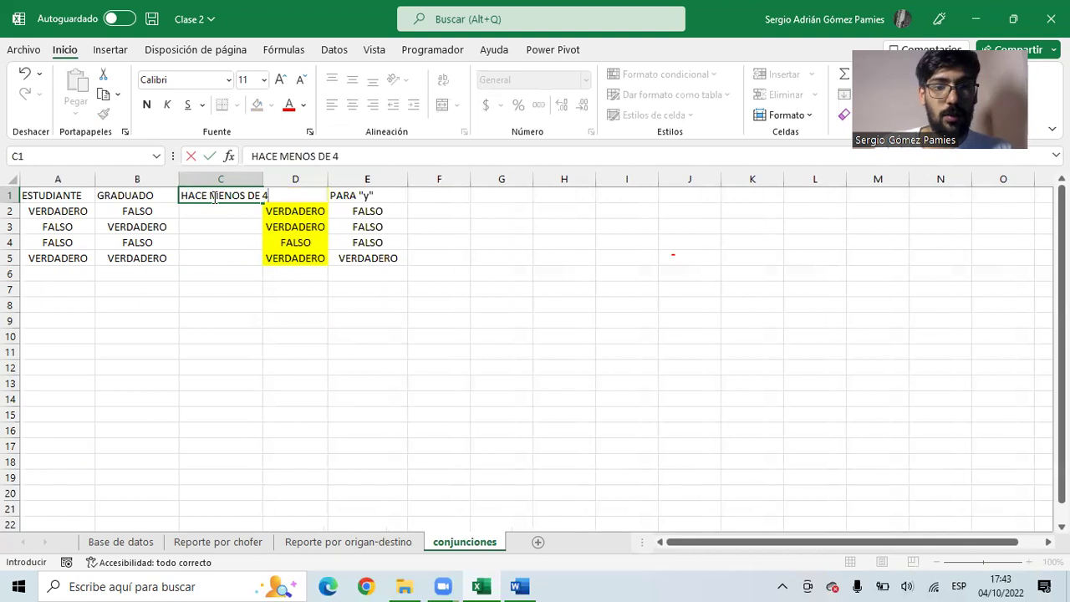
{"action": "type", "text": " 5 AÑOS"}
{"action": "key", "text": "Return"}
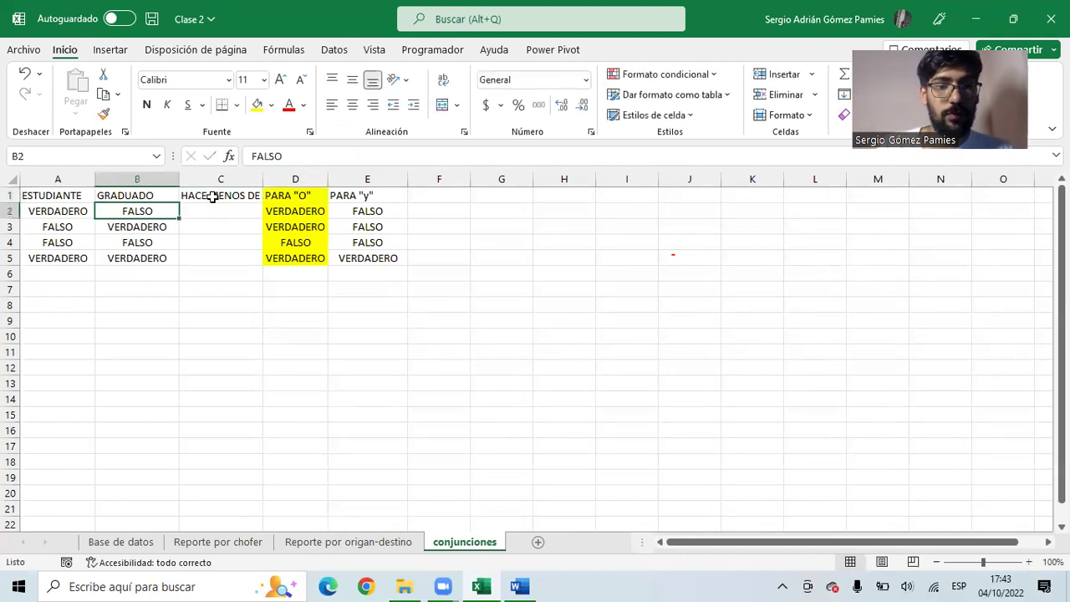
- Widen column C to fit the HACE MENOS DE 5 AÑOS heading
{"action": "left_click_drag", "start_coordinate": [271, 177], "coordinate": [286, 179]}
{"action": "left_click_drag", "start_coordinate": [75, 196], "coordinate": [210, 239]}
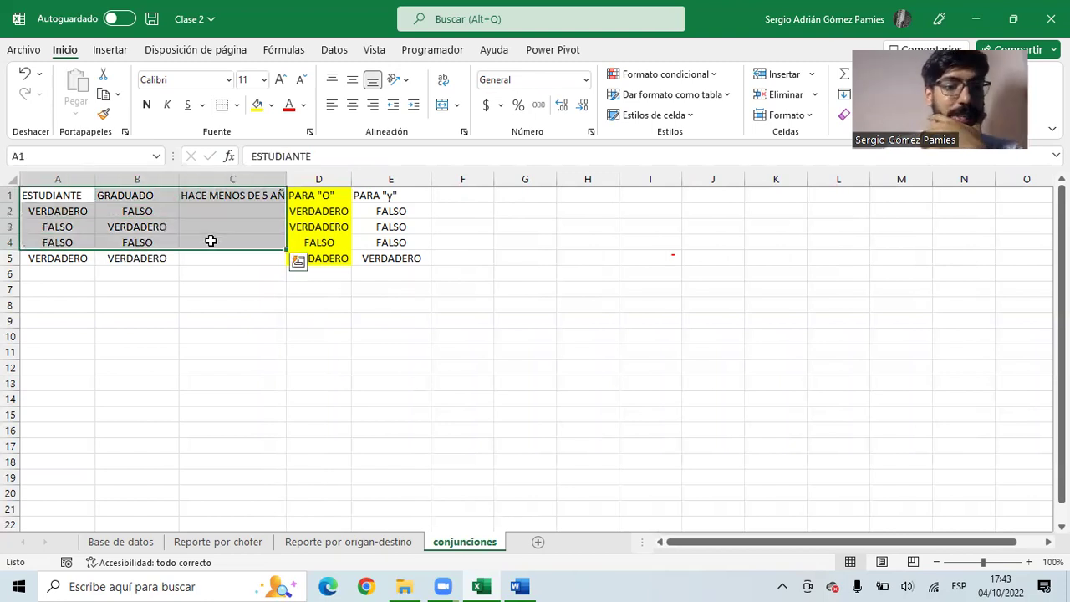
{"action": "left_click", "coordinate": [63, 197]}
{"action": "left_click_drag", "start_coordinate": [63, 198], "coordinate": [53, 260]}
{"action": "left_click_drag", "start_coordinate": [136, 195], "coordinate": [153, 262]}
{"action": "left_click_drag", "start_coordinate": [215, 198], "coordinate": [222, 260]}
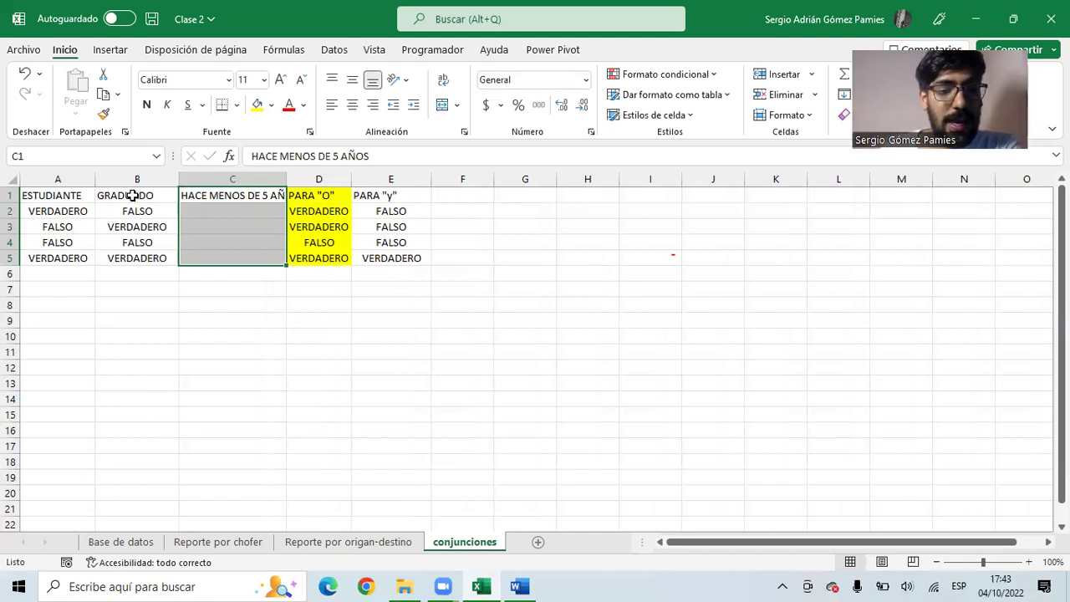
{"action": "left_click_drag", "start_coordinate": [131, 196], "coordinate": [215, 248]}
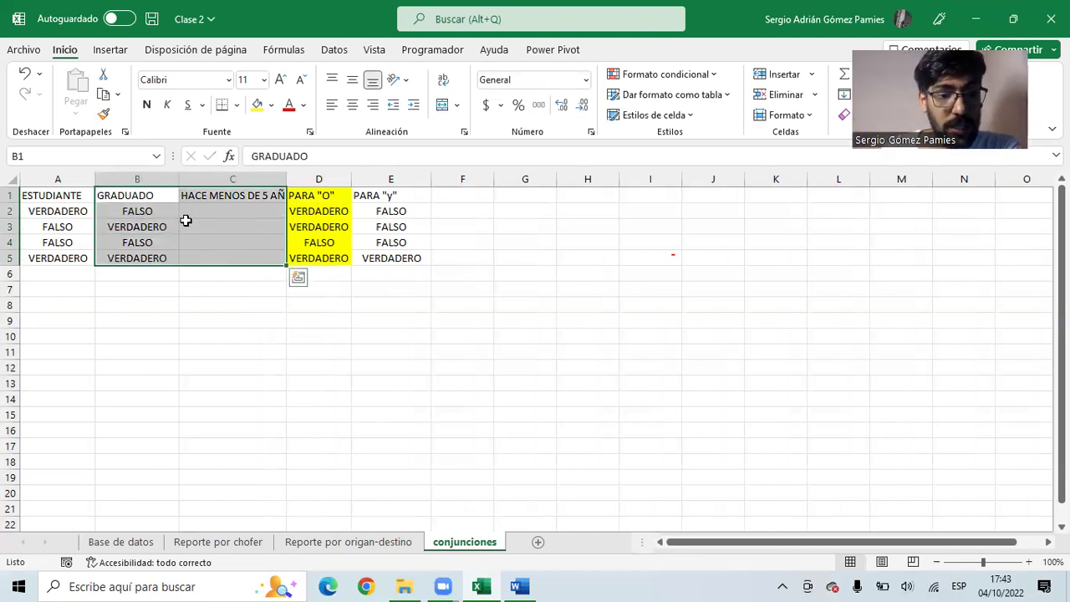
- Enter FALSO, VERDADERO, VERDADERO, FALSO into C2:C5
{"action": "left_click", "coordinate": [194, 215]}
{"action": "type", "text": "FALSO"}
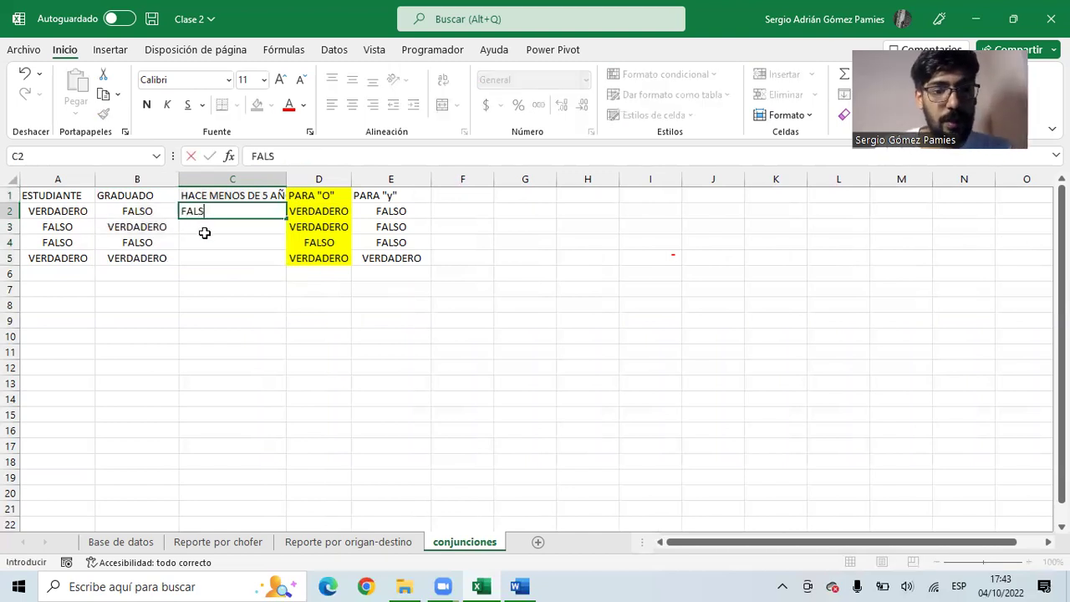
{"action": "key", "text": "Return"}
{"action": "type", "text": "VERDA"}
{"action": "key", "text": "Return"}
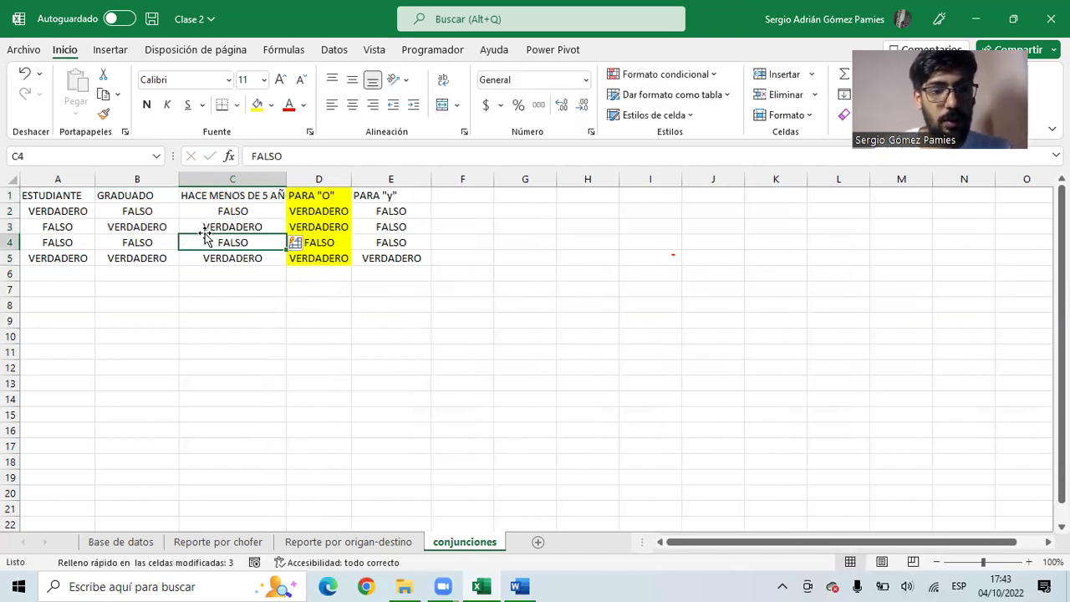
{"action": "type", "text": "VERDADERO"}
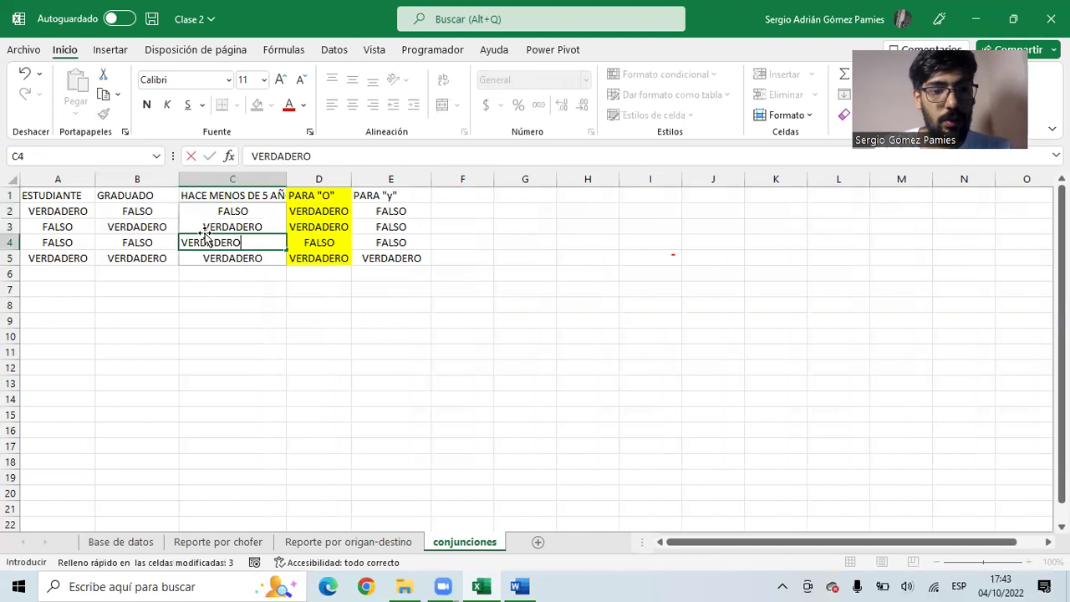
{"action": "key", "text": "Return"}
{"action": "type", "text": "FALSO"}
{"action": "key", "text": "Return"}
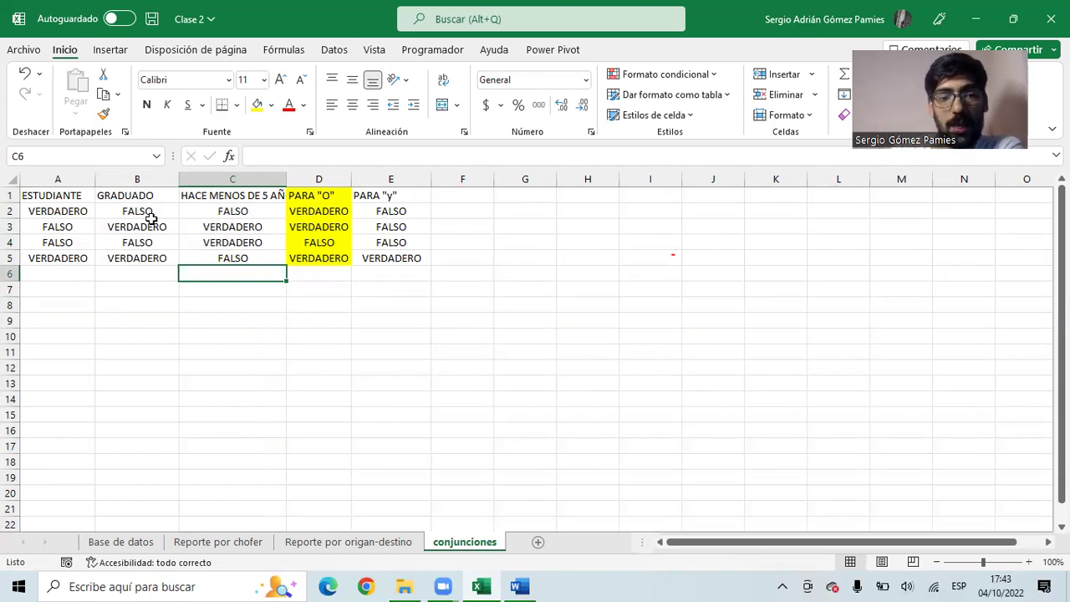
- Compare the ESTUDIANTE, GRADUADO and column C values across truth-table rows 2 and 3
{"action": "left_click", "coordinate": [53, 214]}
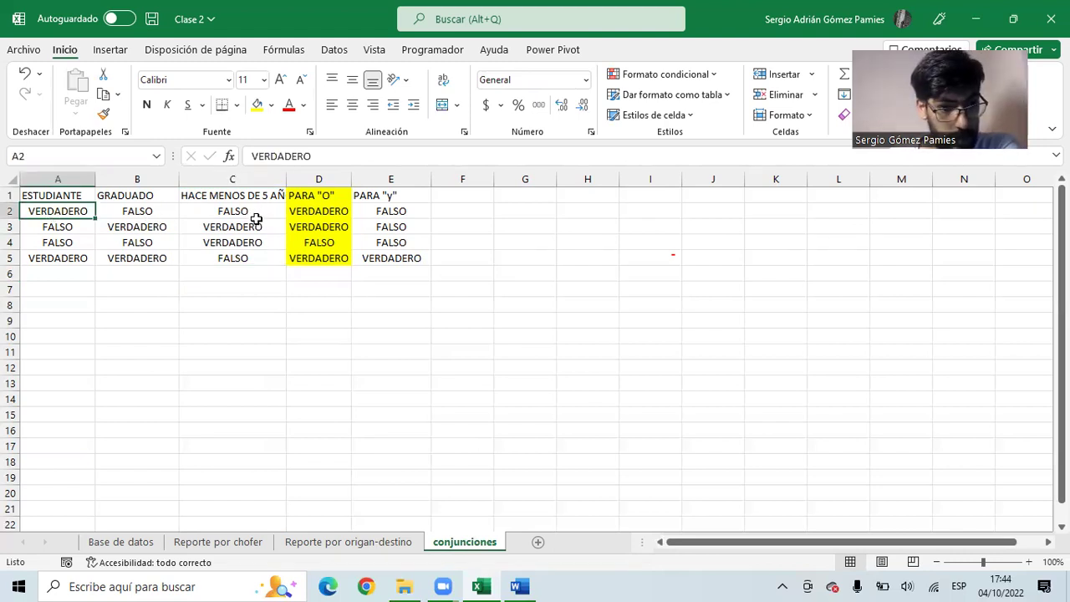
{"action": "left_click_drag", "start_coordinate": [74, 207], "coordinate": [226, 211]}
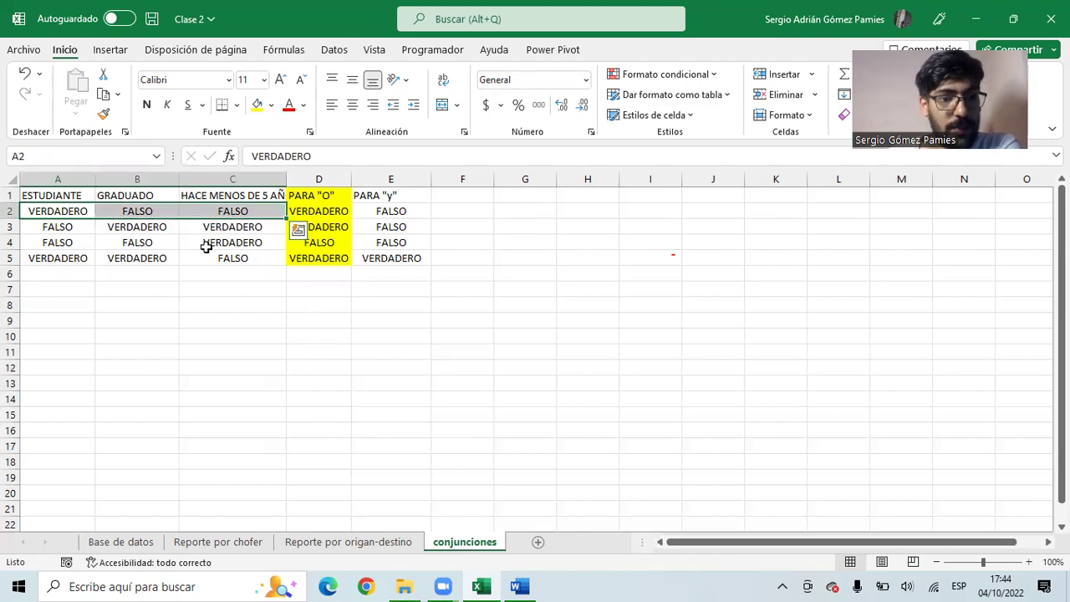
{"action": "left_click_drag", "start_coordinate": [156, 211], "coordinate": [211, 210]}
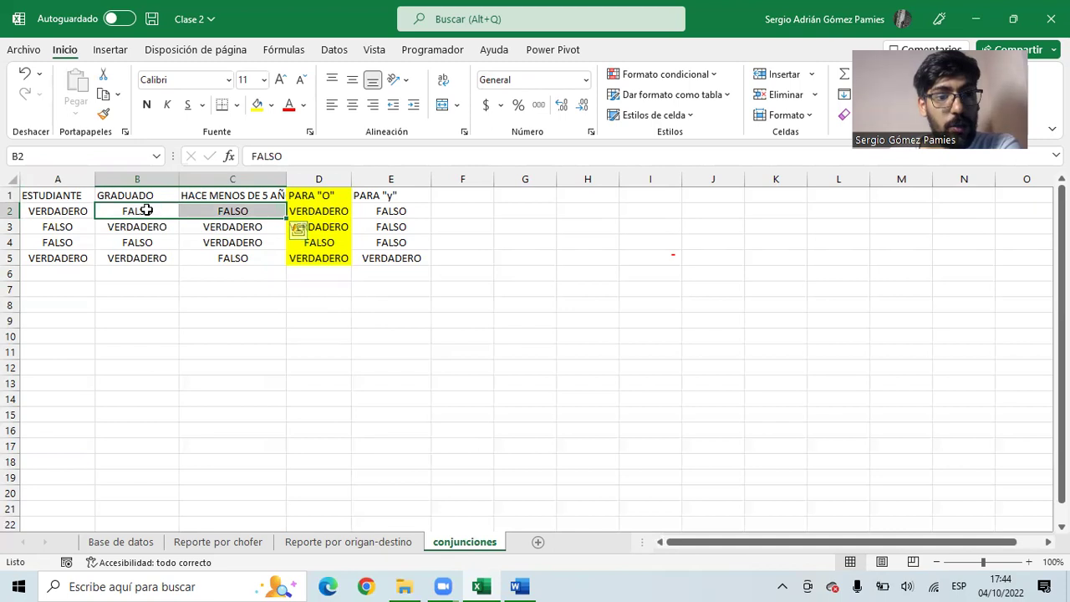
{"action": "left_click", "coordinate": [60, 209]}
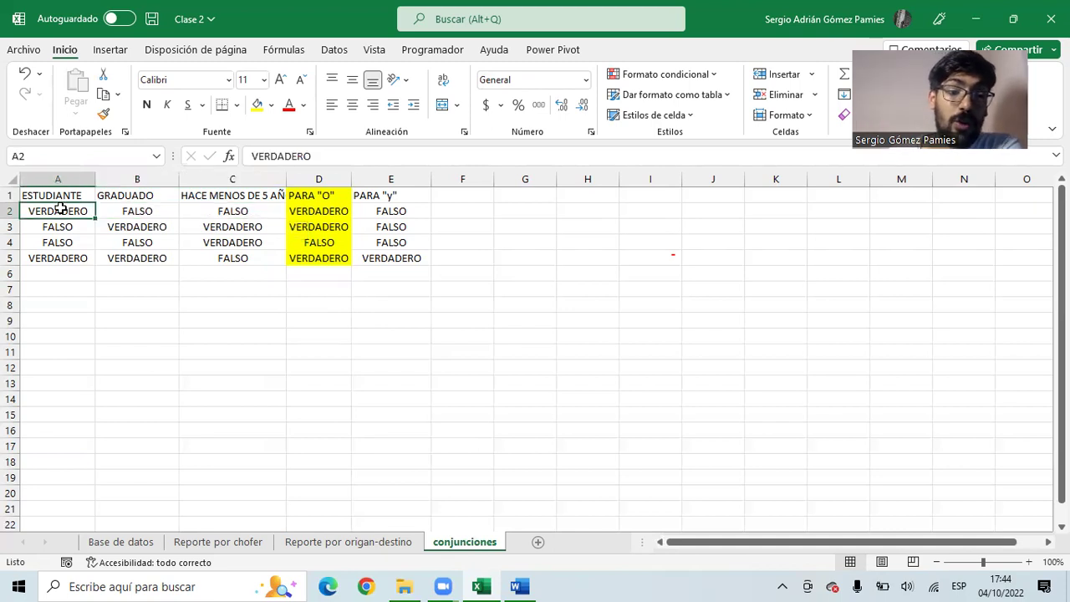
{"action": "left_click", "coordinate": [72, 226]}
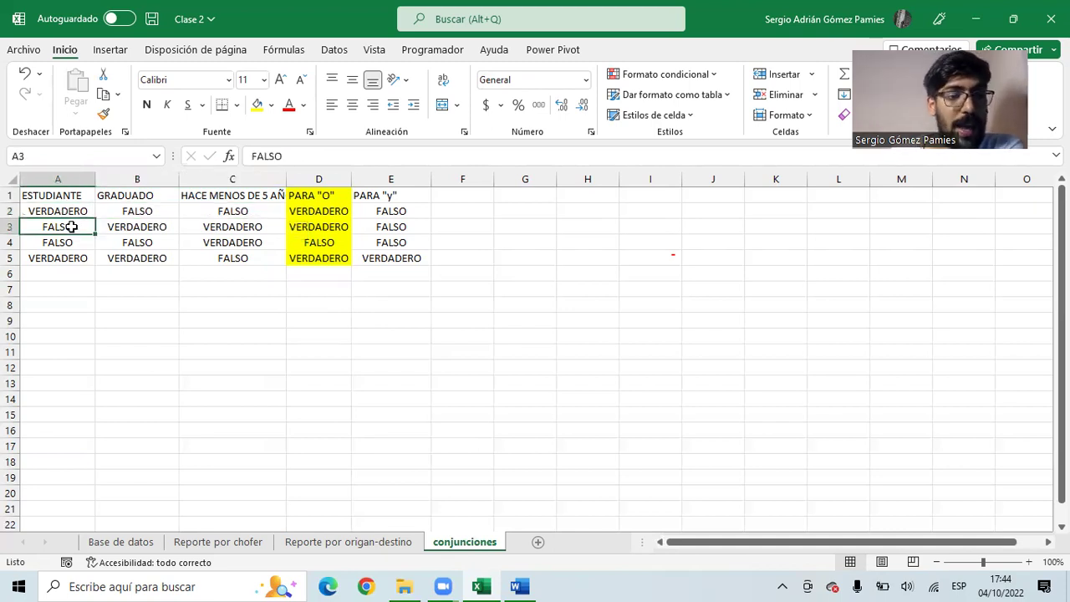
{"action": "left_click_drag", "start_coordinate": [121, 226], "coordinate": [241, 228]}
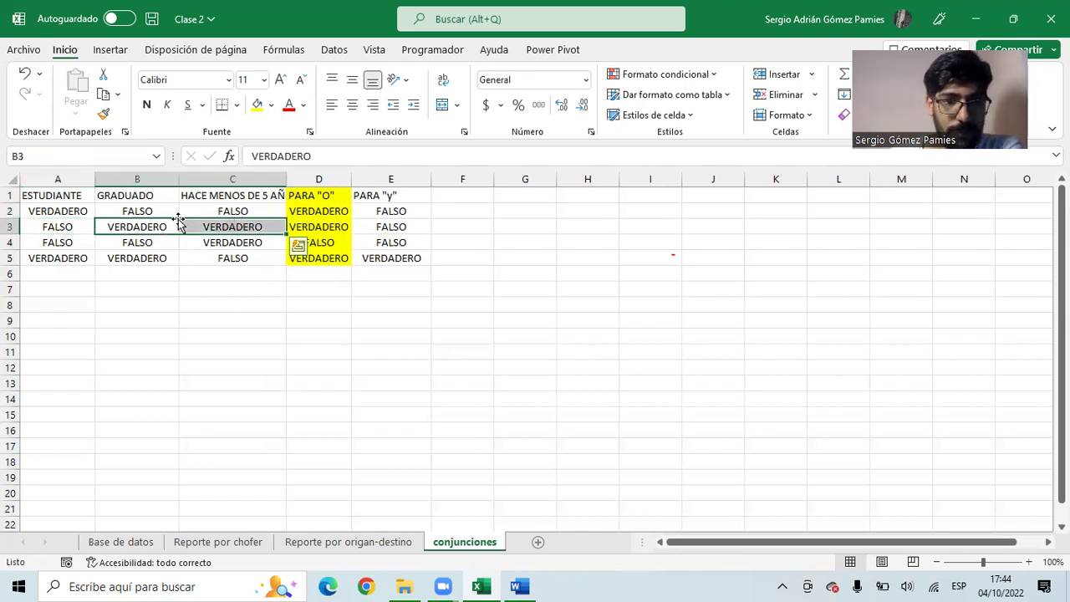
- Compare truth-table rows 4 and 5, then return to the Base de datos sheet
{"action": "left_click", "coordinate": [68, 242]}
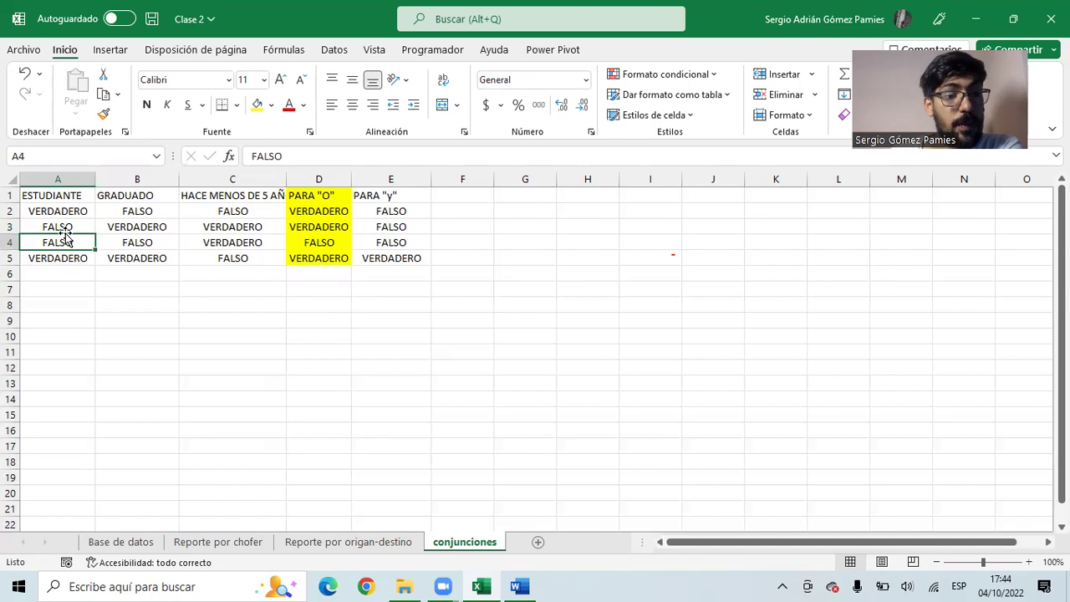
{"action": "left_click_drag", "start_coordinate": [132, 243], "coordinate": [154, 242]}
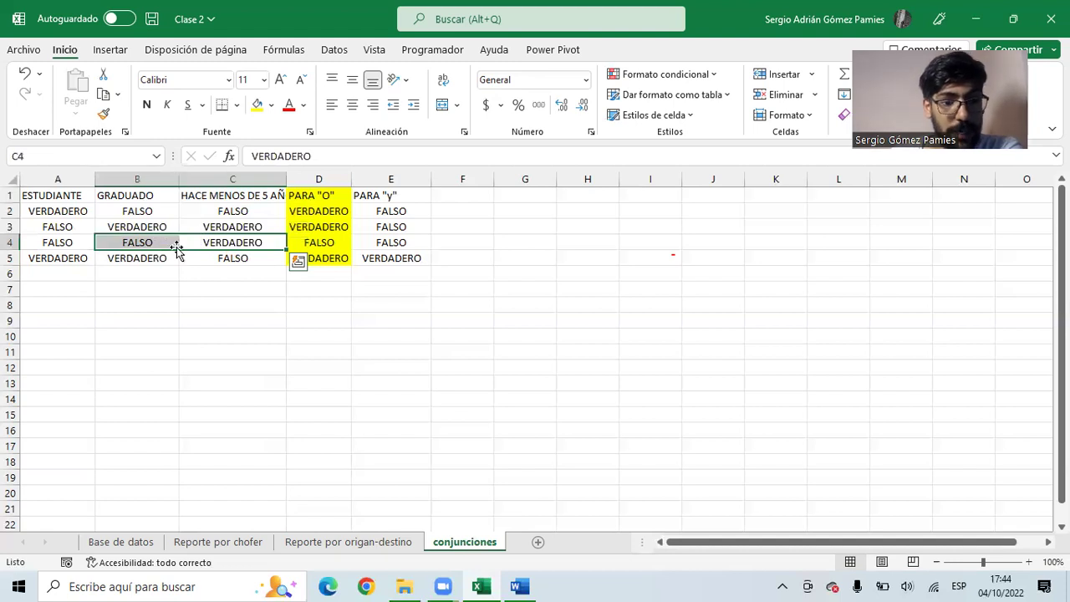
{"action": "left_click", "coordinate": [72, 241]}
{"action": "key", "text": "Right"}
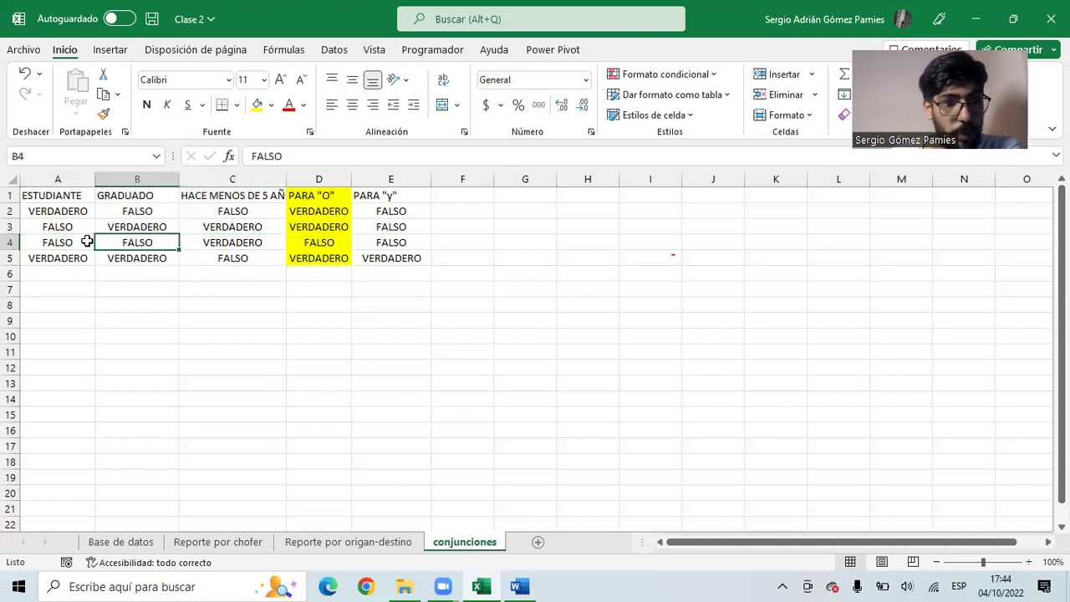
{"action": "left_click_drag", "start_coordinate": [151, 241], "coordinate": [220, 241]}
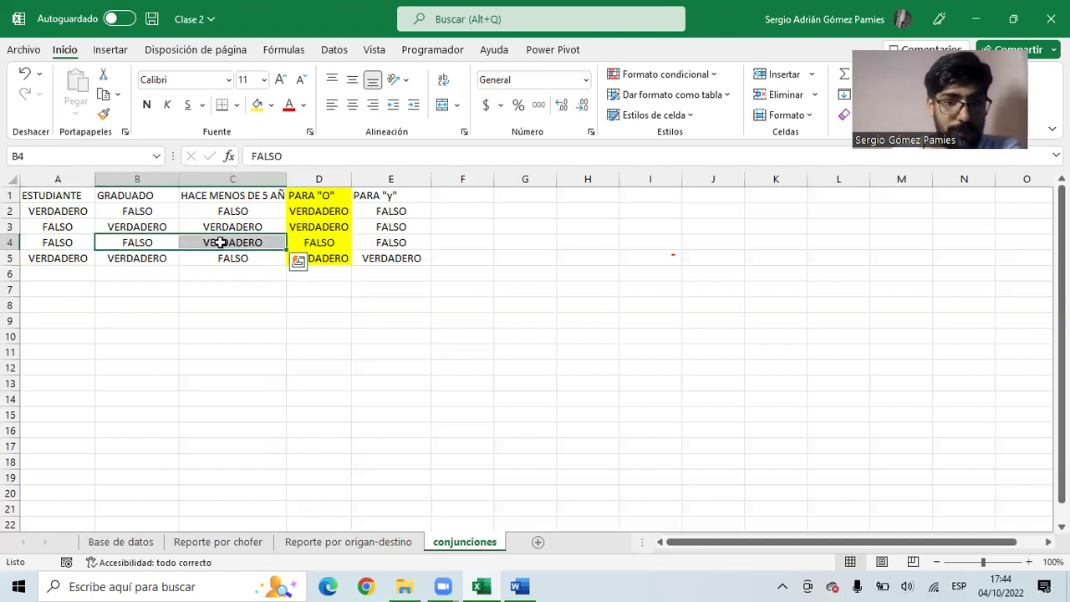
{"action": "left_click", "coordinate": [125, 254]}
{"action": "left_click", "coordinate": [40, 255]}
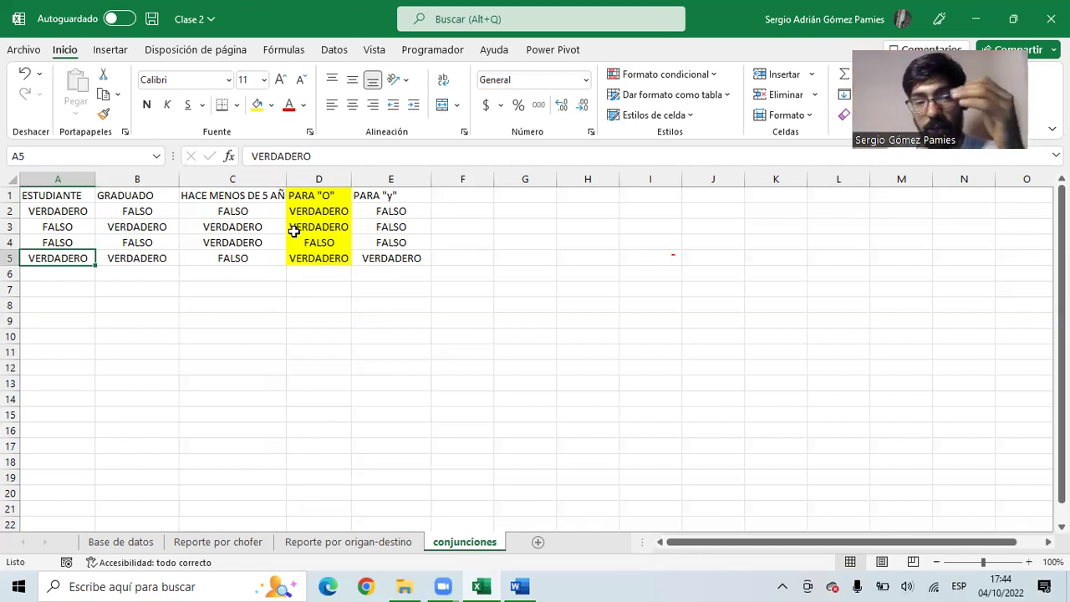
{"action": "left_click", "coordinate": [122, 542]}
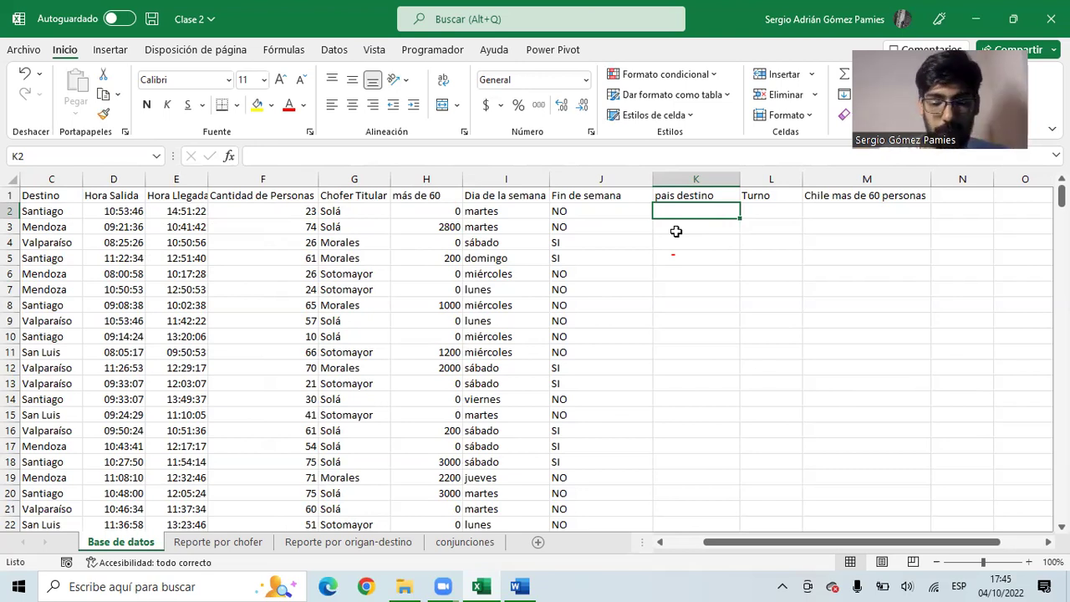
- Enter =O(C2="Santiago";C2="valparaíso") in K2 of the pais destino column
{"action": "type", "text": "O"}
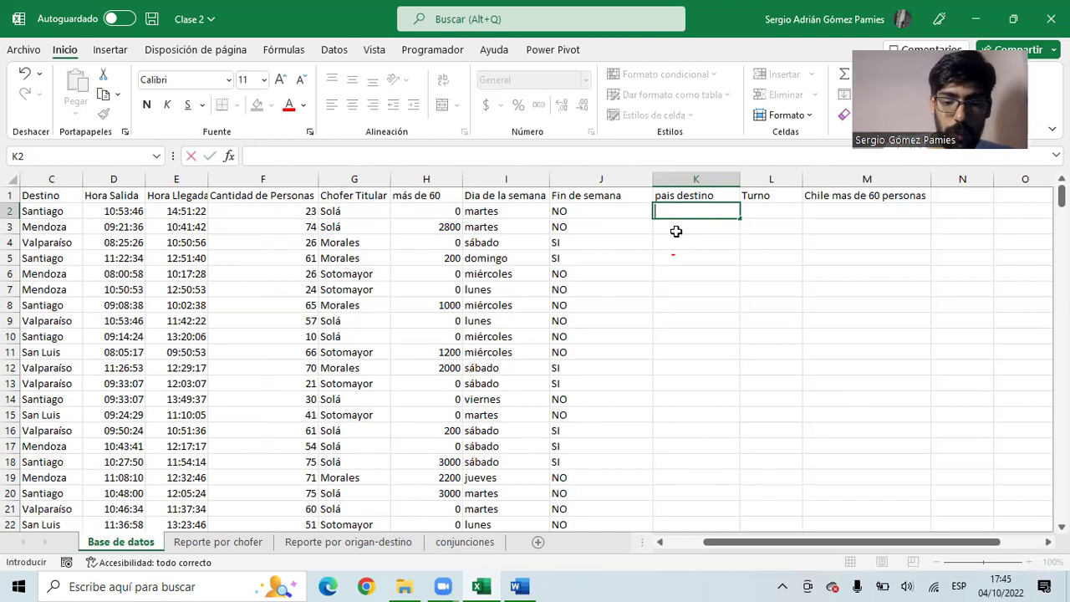
{"action": "type", "text": "=O"}
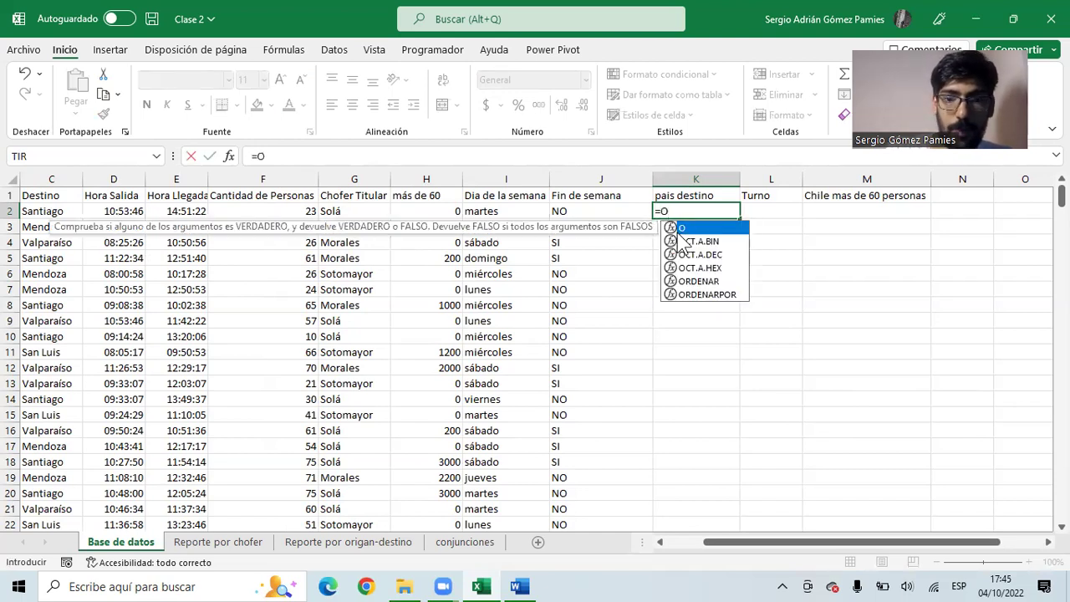
{"action": "type", "text": "("}
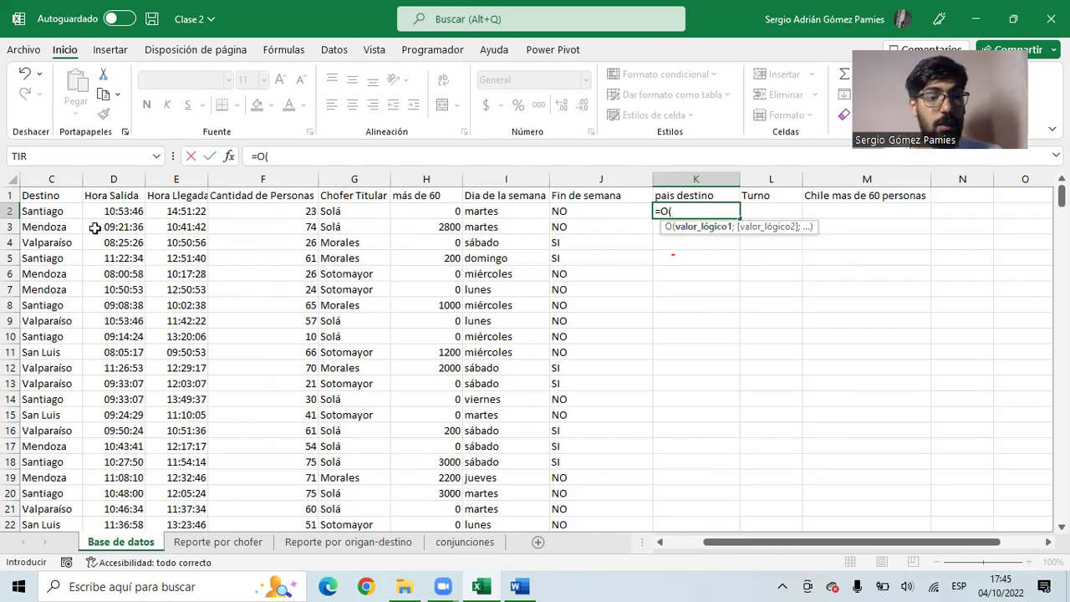
{"action": "left_click", "coordinate": [49, 213]}
{"action": "type", "text": "=\"sANTIA"}
{"action": "key", "text": "BackSpace"}
{"action": "key", "text": "BackSpace"}
{"action": "key", "text": "BackSpace"}
{"action": "key", "text": "BackSpace"}
{"action": "type", "text": "Santiago\""}
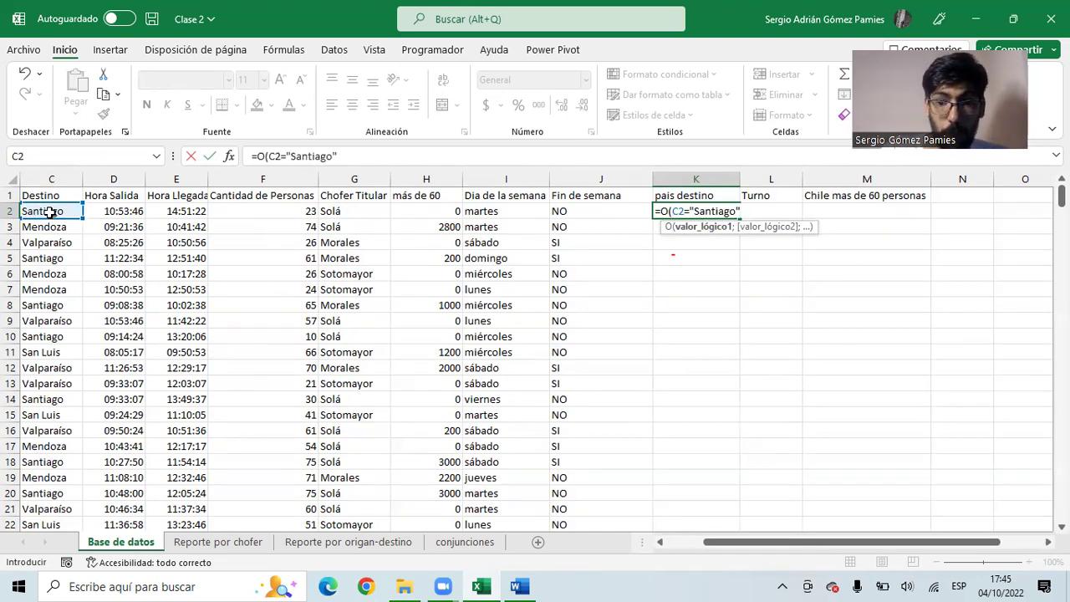
{"action": "type", "text": ";"}
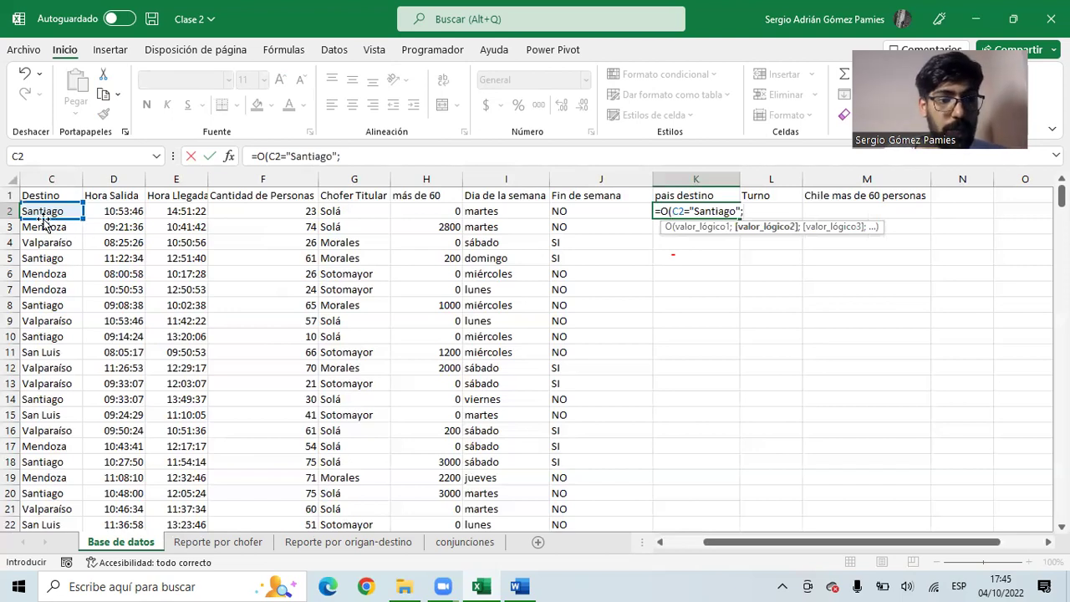
{"action": "left_click", "coordinate": [35, 213]}
{"action": "type", "text": "=\""}
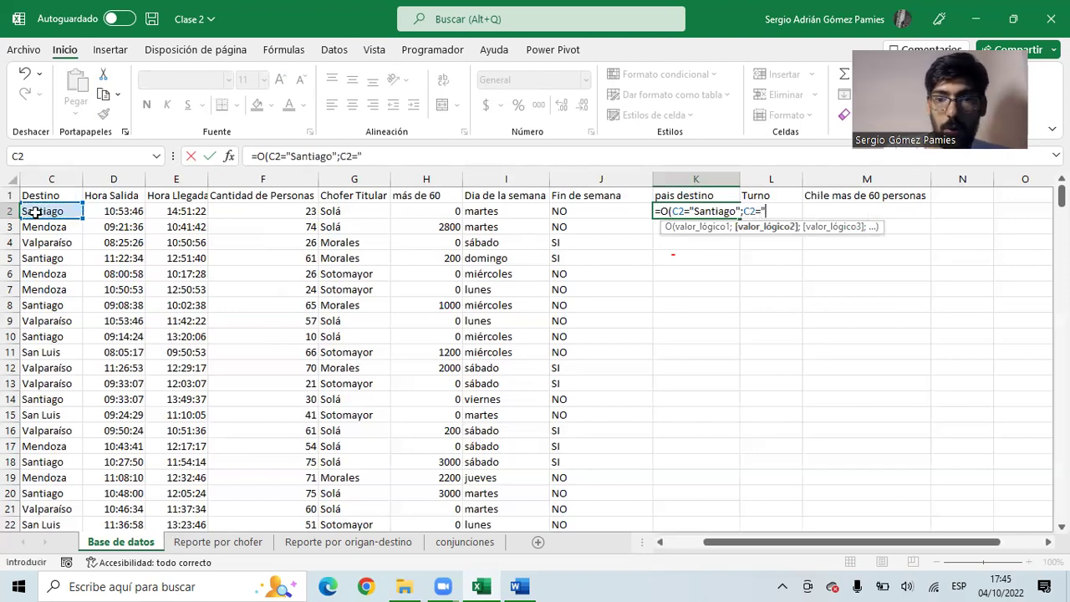
{"action": "type", "text": "valparaíso\""}
{"action": "key", "text": "Return"}
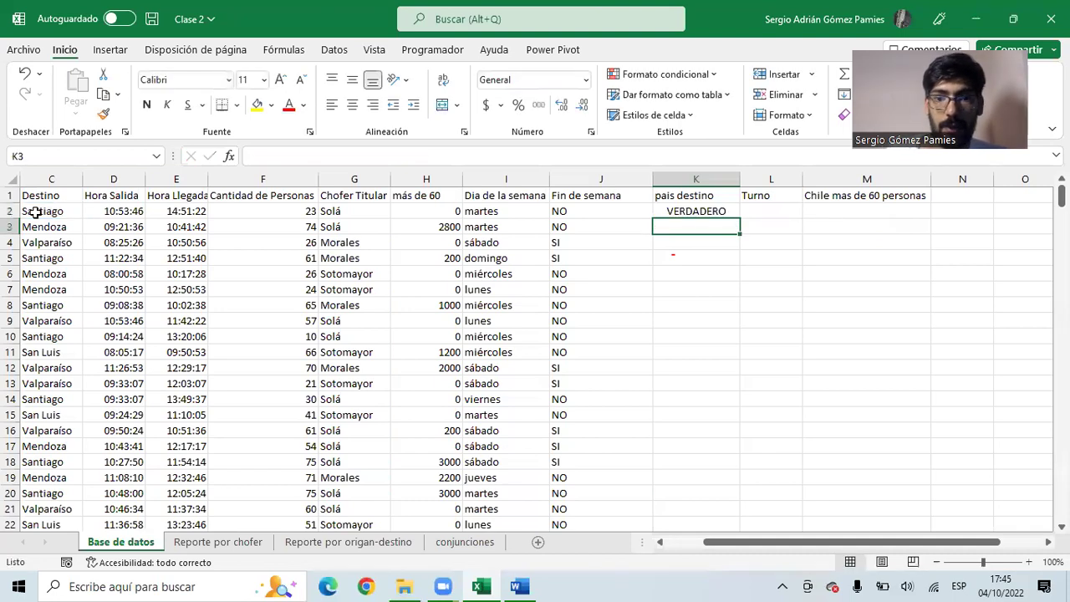
- Copy the K2 formula down to K9, checking VERDADERO for Santiago and FALSO for Mendoza
{"action": "left_click", "coordinate": [654, 216]}
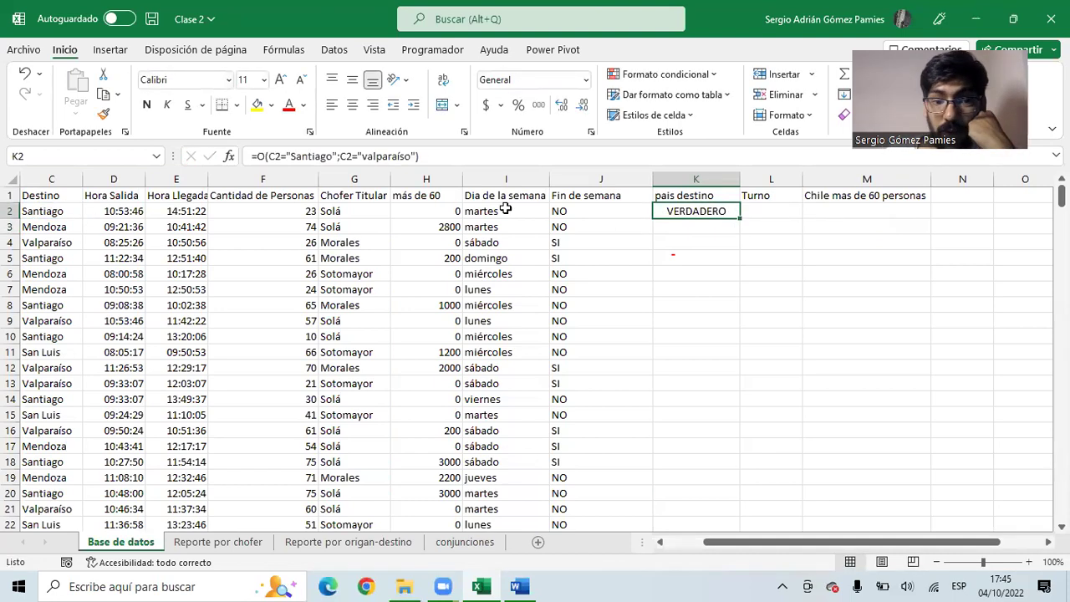
{"action": "left_click", "coordinate": [52, 218]}
{"action": "left_click", "coordinate": [709, 211]}
{"action": "left_click_drag", "start_coordinate": [739, 218], "coordinate": [719, 322]}
{"action": "left_click", "coordinate": [689, 227]}
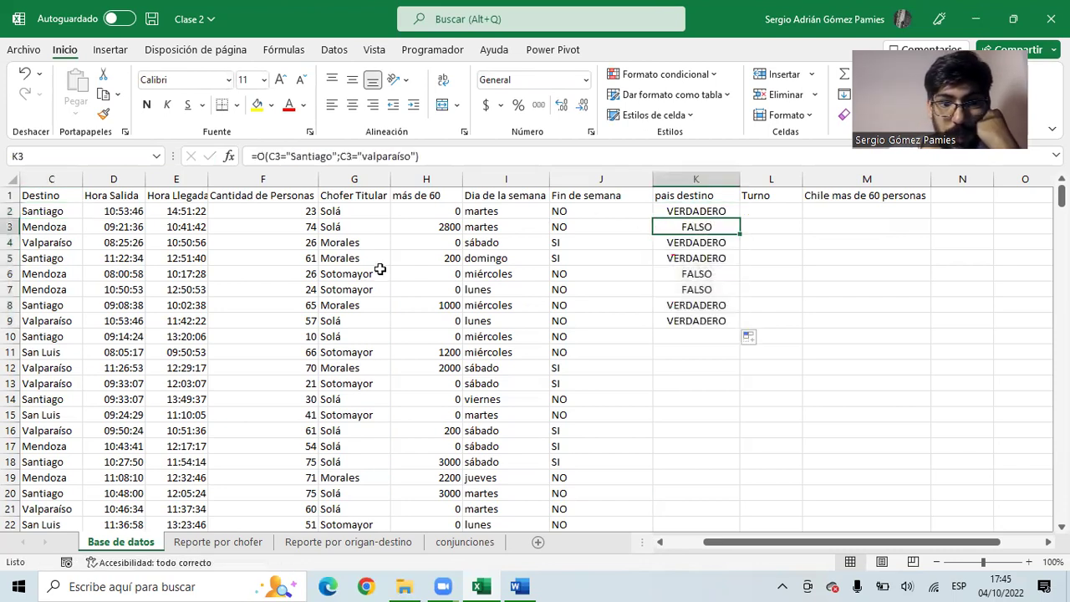
{"action": "left_click", "coordinate": [46, 227]}
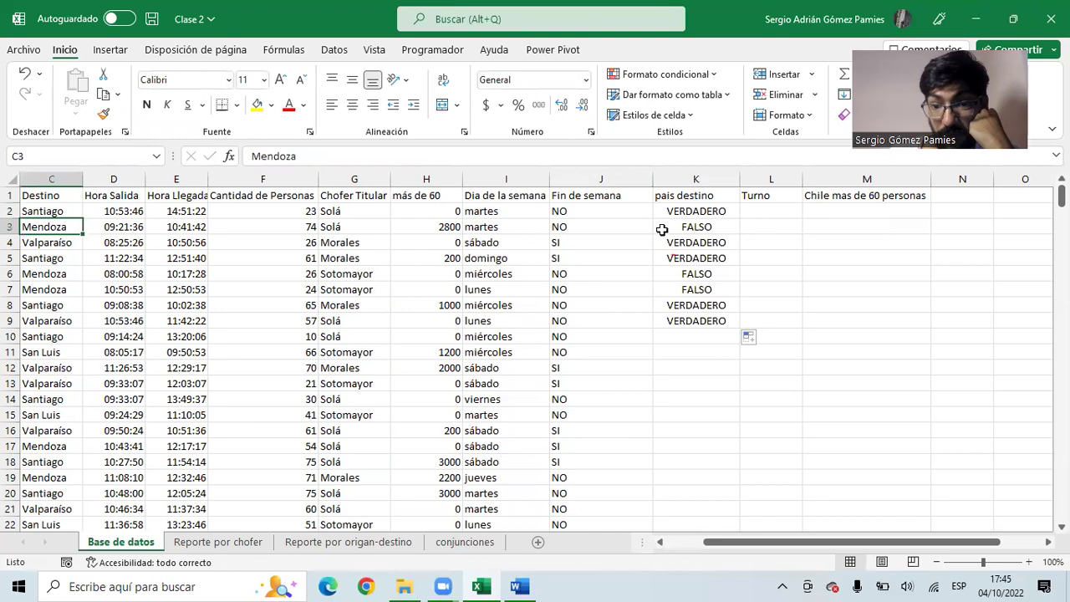
{"action": "left_click_drag", "start_coordinate": [698, 212], "coordinate": [691, 318]}
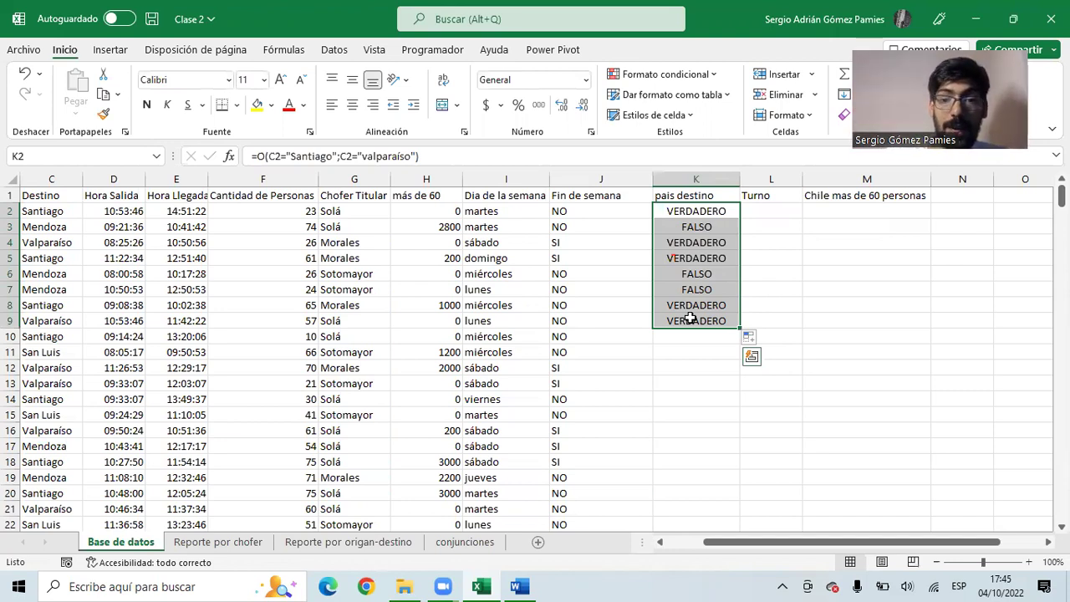
{"action": "left_click", "coordinate": [698, 212]}
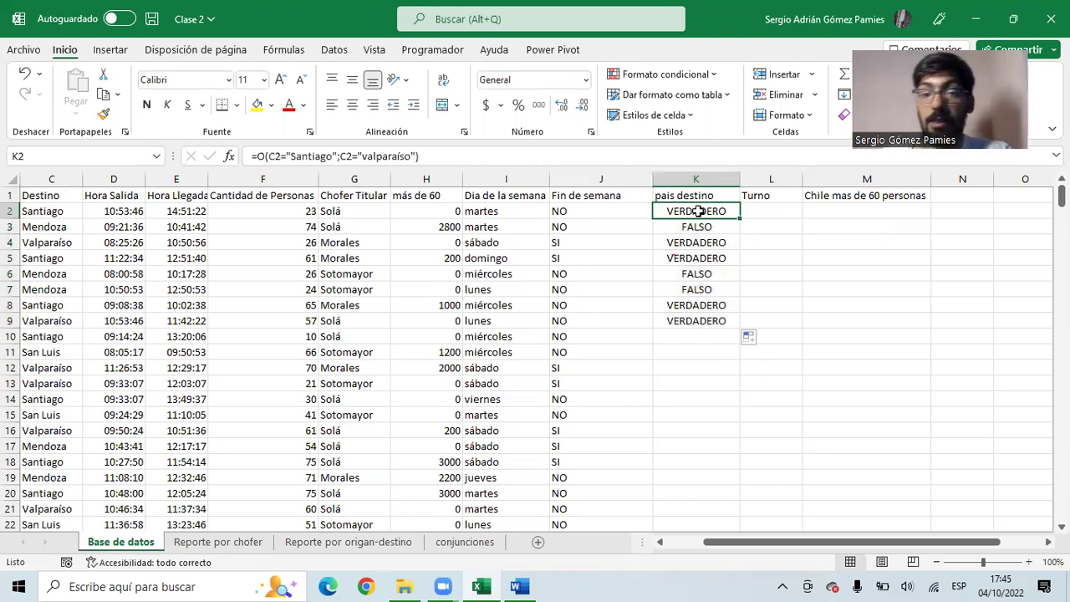
- Clear K2:K9 and start an SI formula in K2 testing whether C2 is Santiago or Valparaiso
{"action": "left_click_drag", "start_coordinate": [698, 211], "coordinate": [696, 321]}
{"action": "key", "text": "Delete"}
{"action": "left_click", "coordinate": [694, 212]}
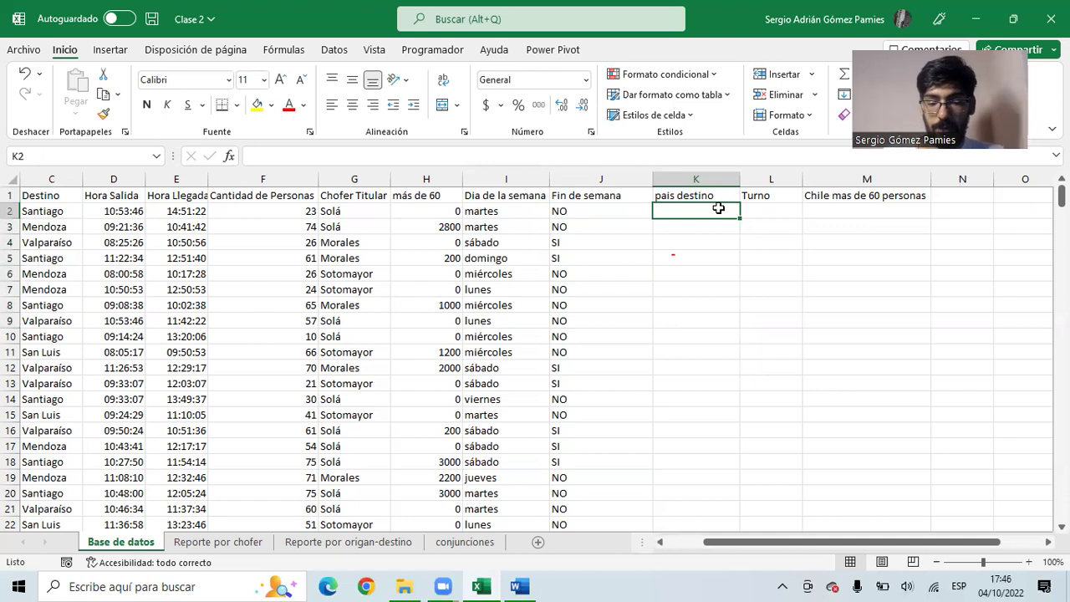
{"action": "type", "text": "=si"}
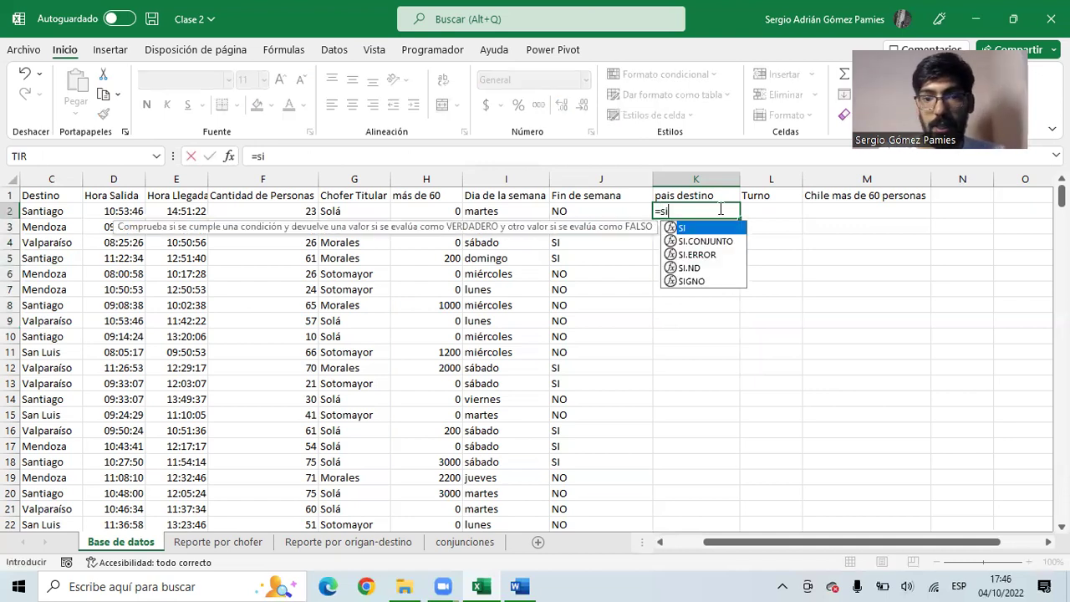
{"action": "key", "text": "Tab"}
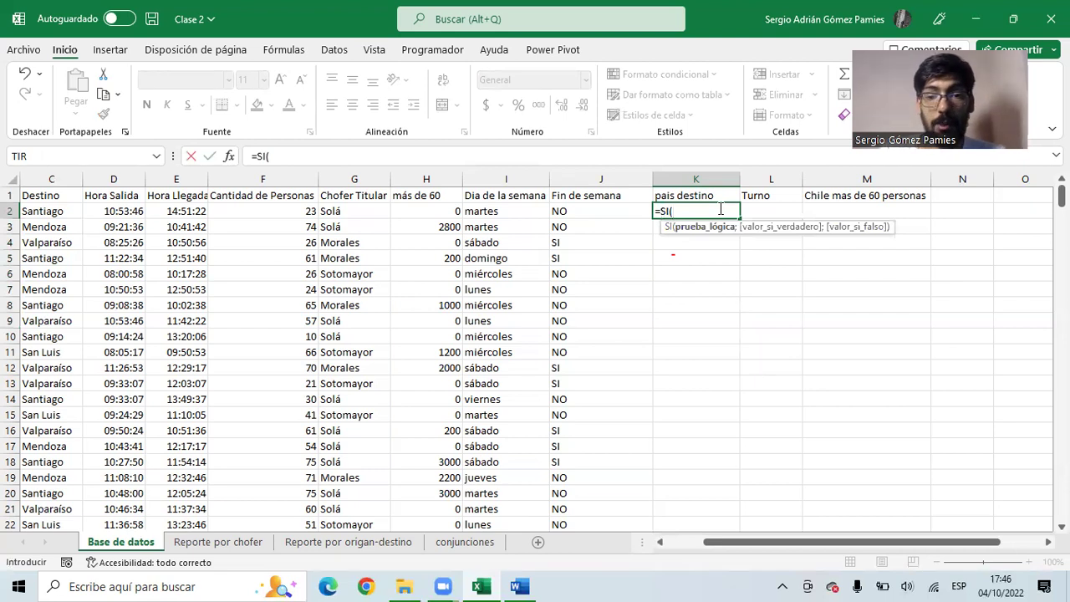
{"action": "type", "text": "o"}
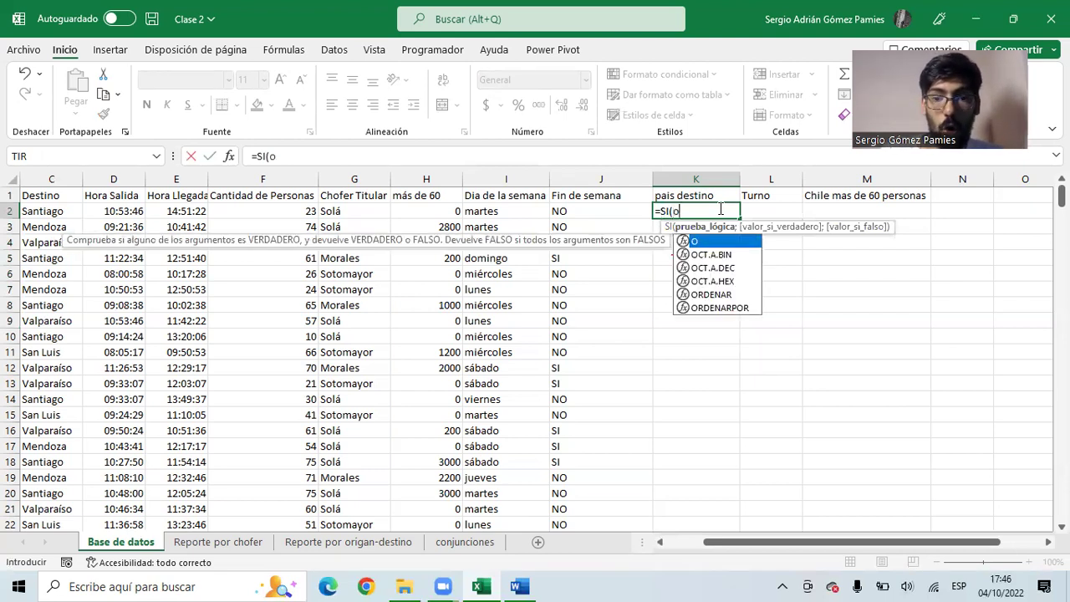
{"action": "type", "text": "("}
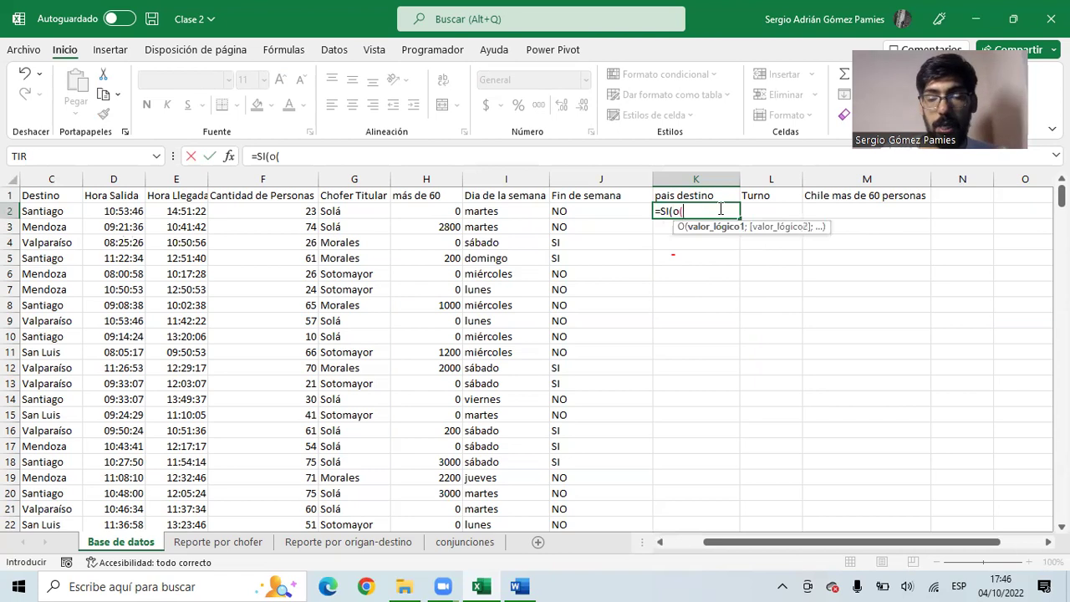
{"action": "left_click", "coordinate": [58, 215]}
{"action": "type", "text": "=\"San"}
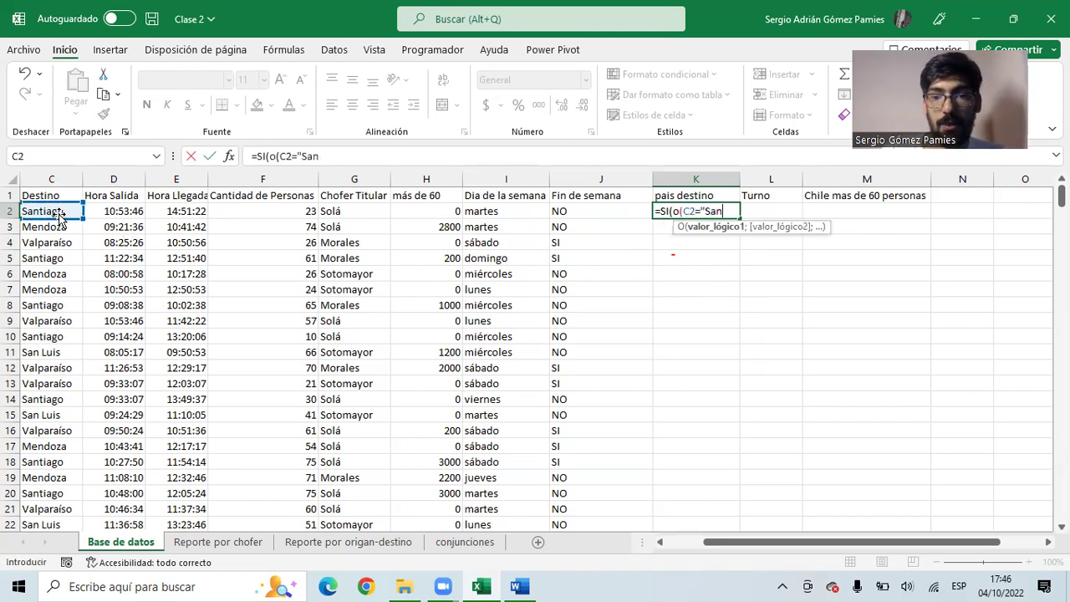
{"action": "type", "text": "tiago\""}
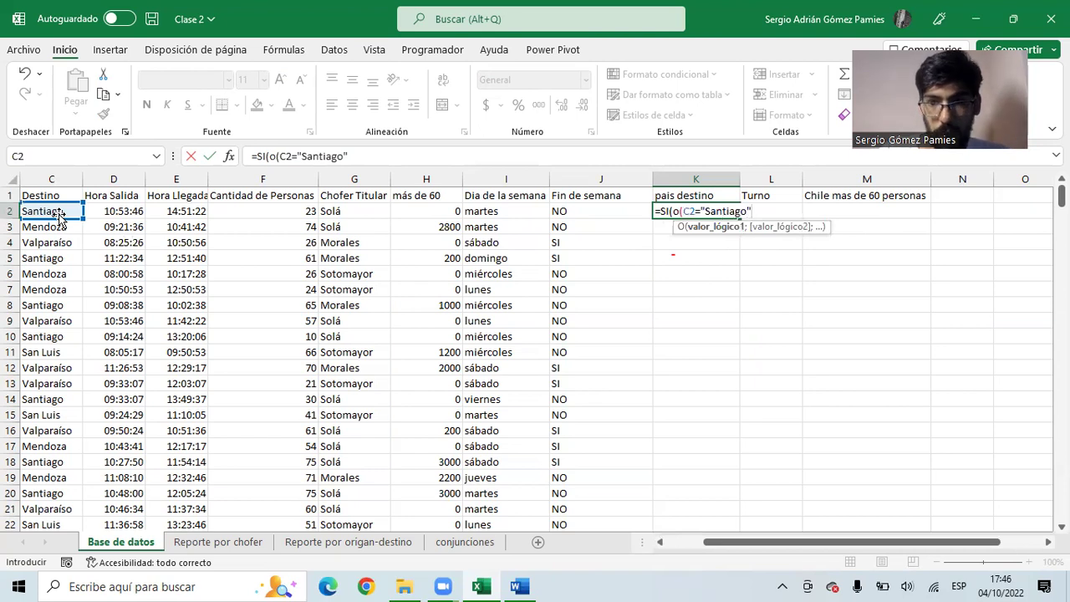
{"action": "type", "text": ";"}
{"action": "left_click", "coordinate": [32, 212]}
{"action": "type", "text": "=\"Valpa"}
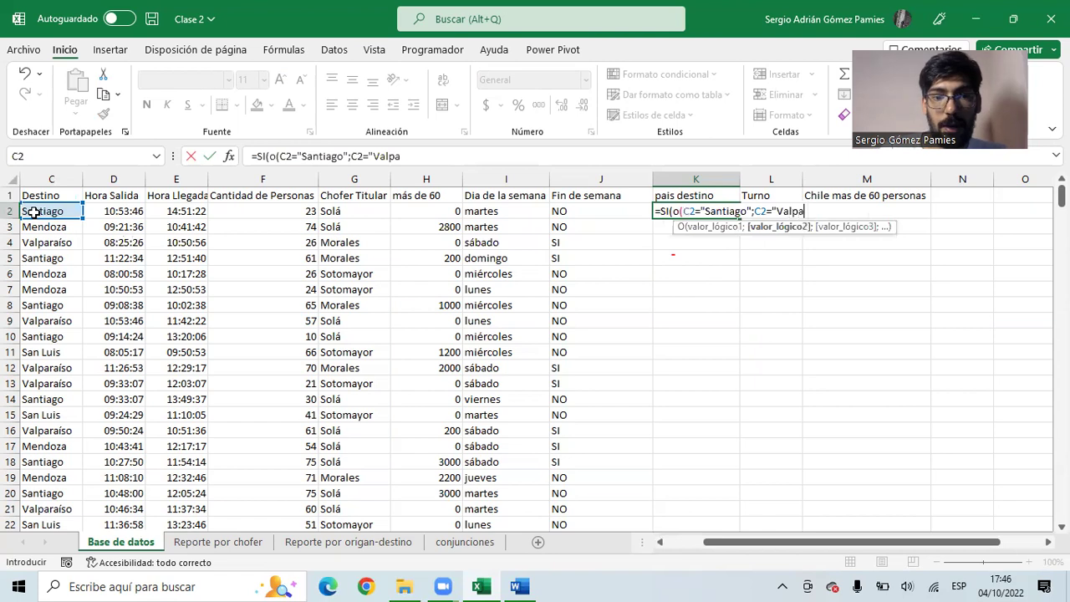
{"action": "type", "text": "raiso\""}
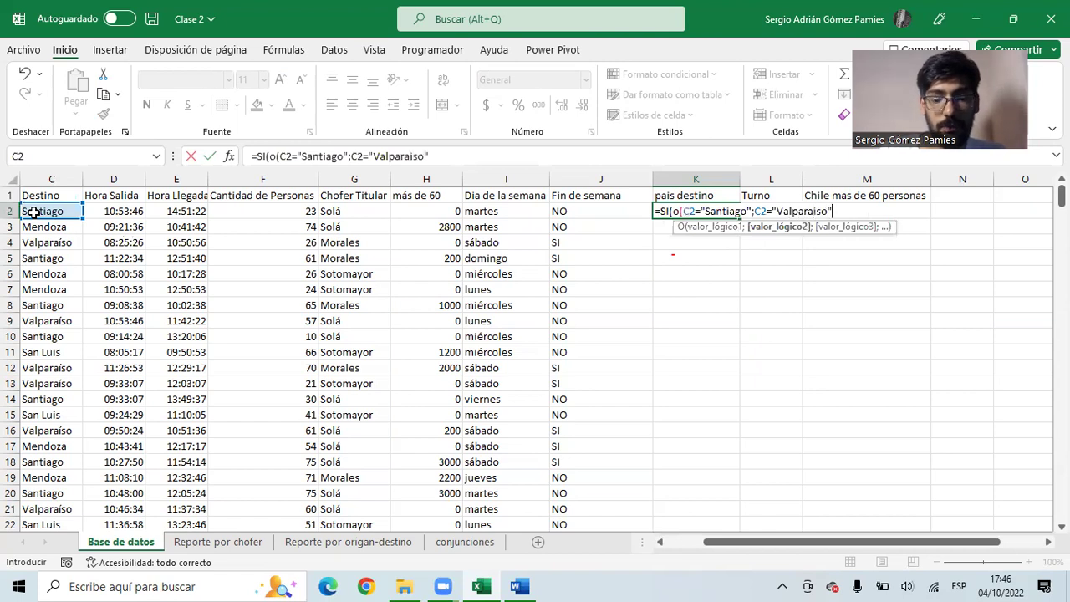
{"action": "type", "text": ")"}
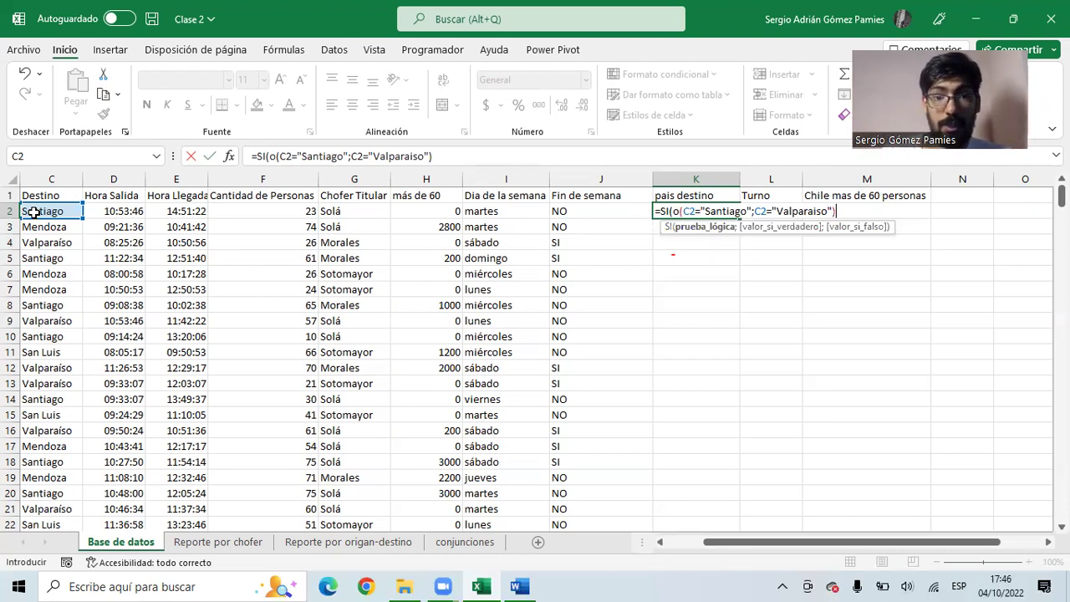
{"action": "type", "text": ";"}
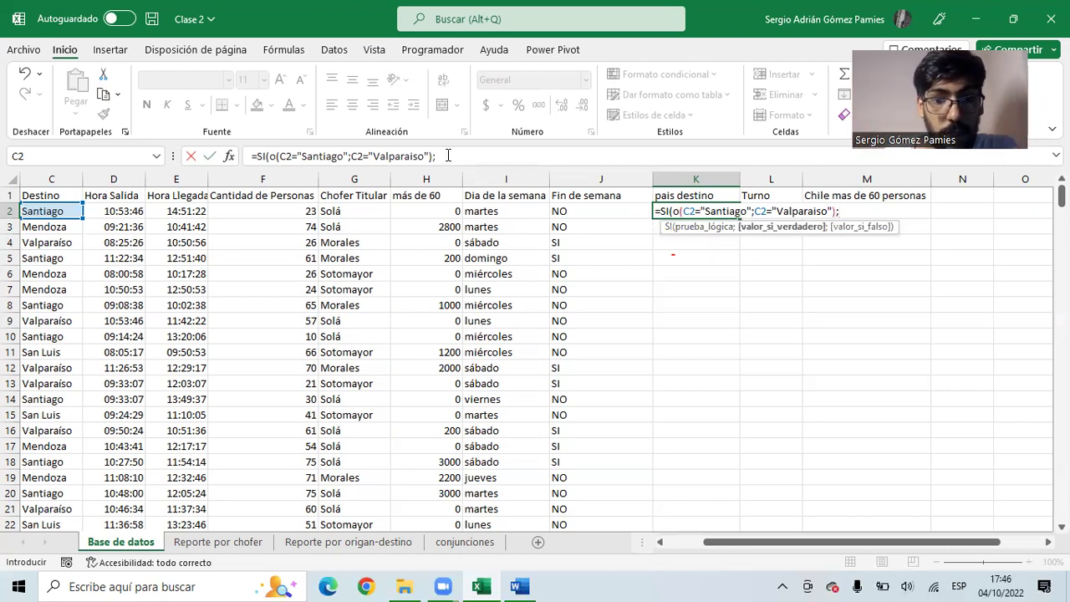
- Finish the formula to return "Chile" when true and "Argentina" otherwise
{"action": "left_click_drag", "start_coordinate": [434, 156], "coordinate": [272, 156]}
{"action": "left_click", "coordinate": [457, 155]}
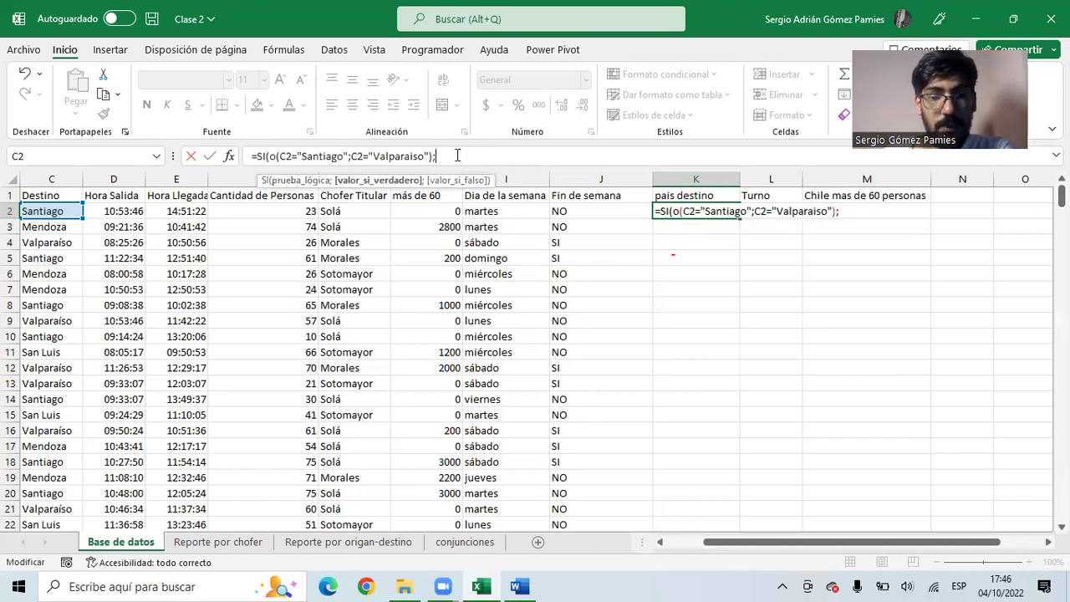
{"action": "type", "text": "\"Chi"}
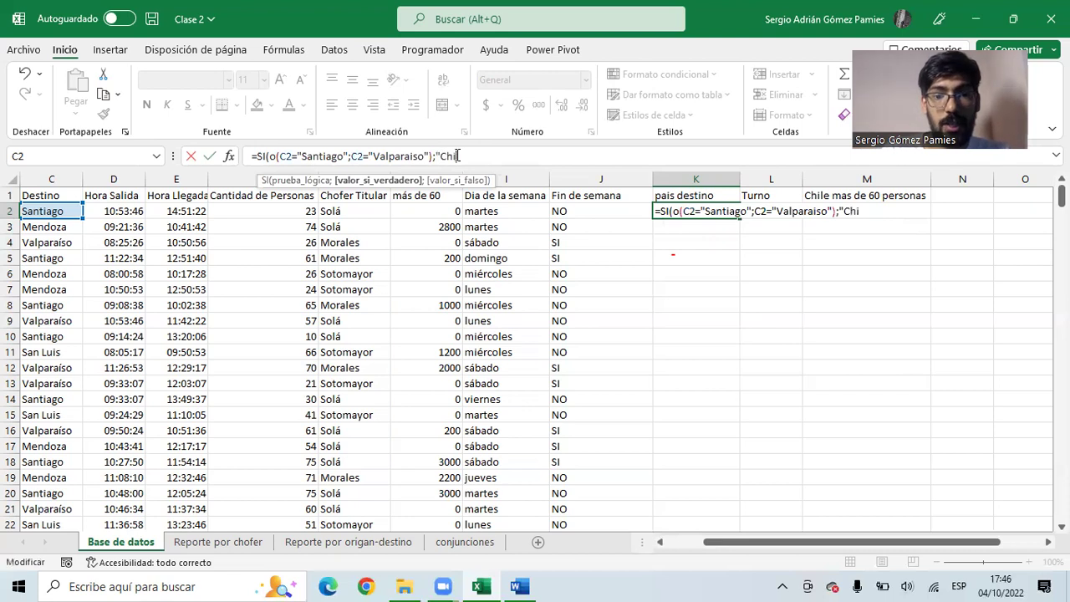
{"action": "type", "text": "le\""}
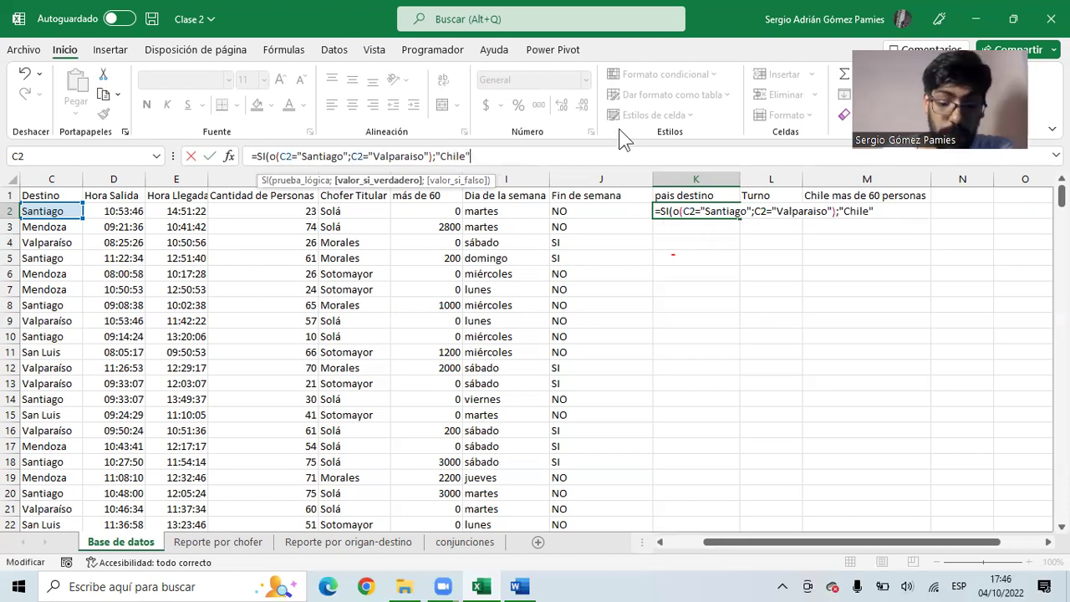
{"action": "type", "text": ";"}
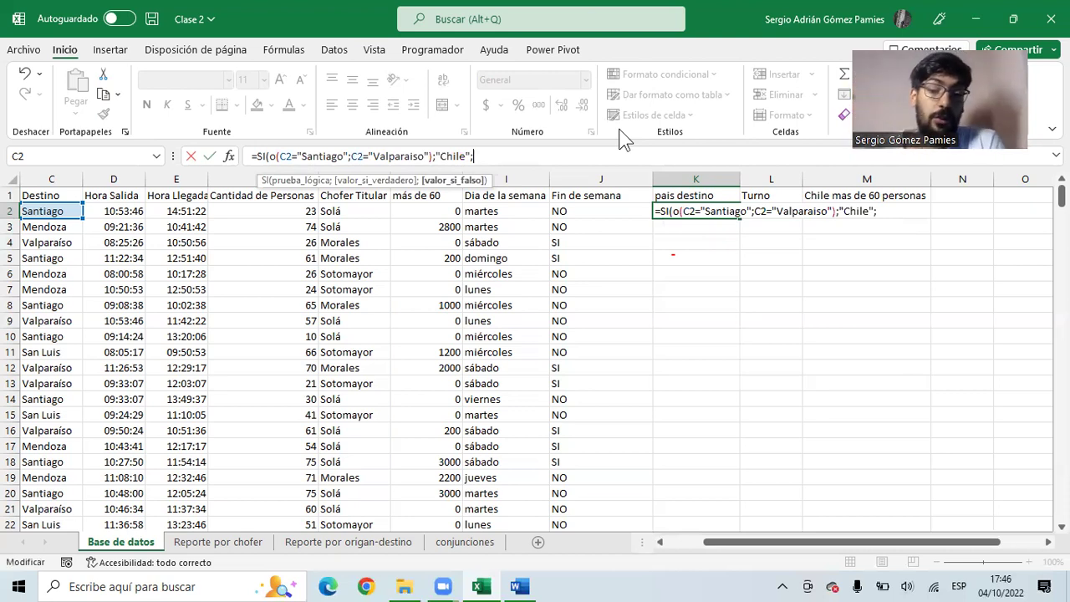
{"action": "type", "text": "rgentina\")"}
{"action": "key", "text": "Return"}
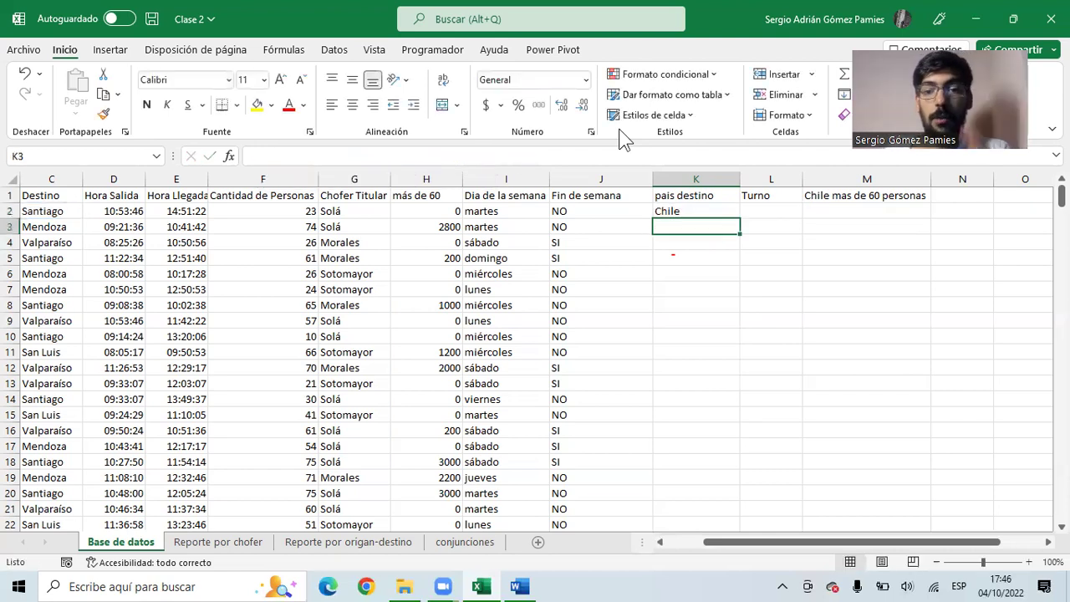
- Fill the SI/O formula down column K and inspect row 4, where Valparaíso wrongly shows Argentina
{"action": "left_click", "coordinate": [717, 211]}
{"action": "double_click", "coordinate": [737, 217]}
{"action": "left_click", "coordinate": [699, 227]}
{"action": "left_click", "coordinate": [698, 242]}
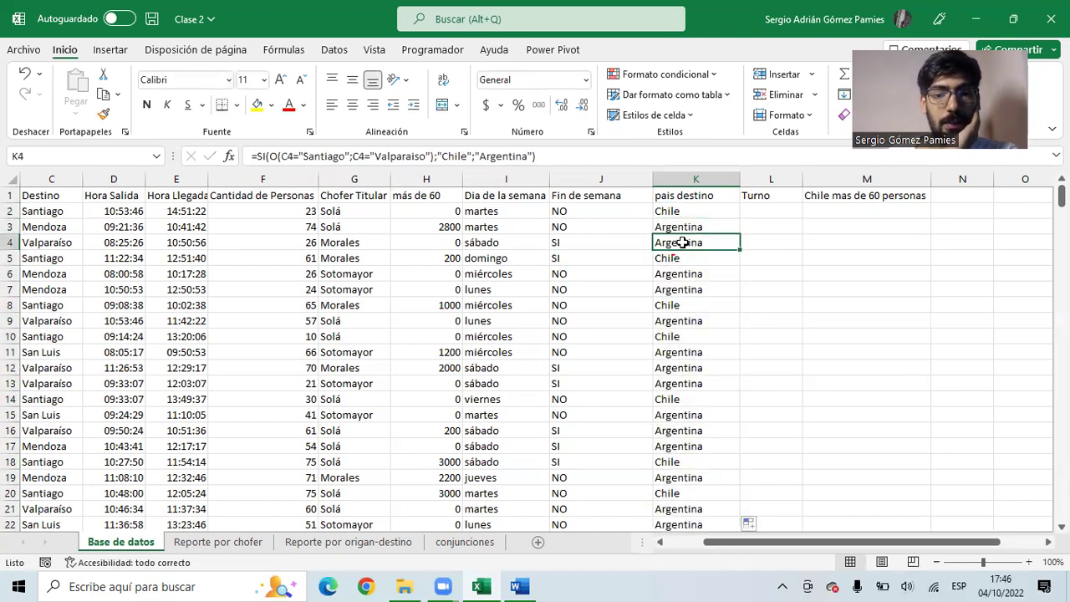
{"action": "left_click", "coordinate": [686, 212]}
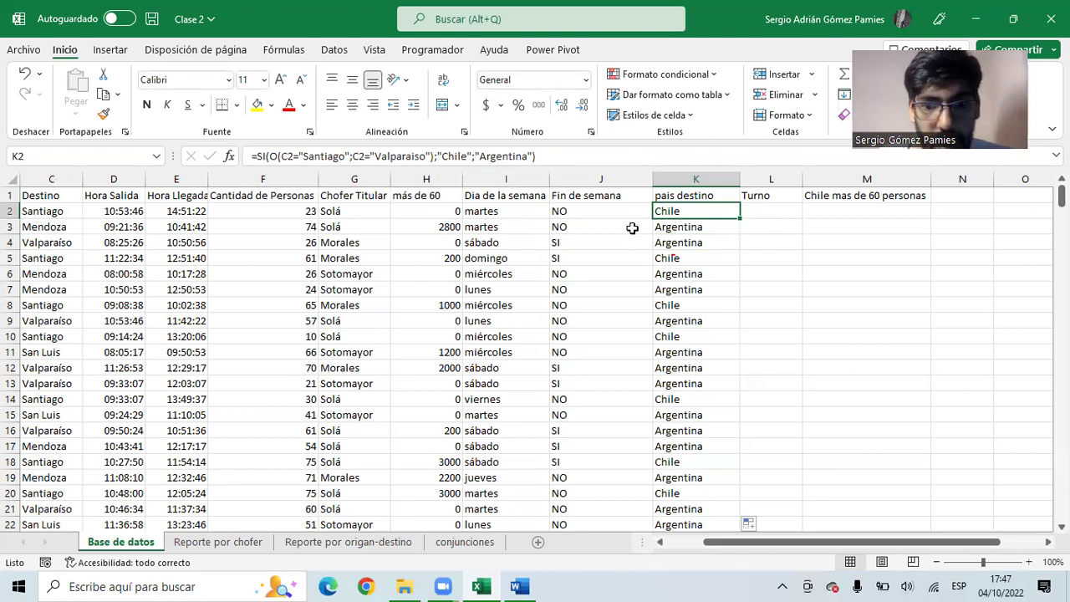
{"action": "left_click", "coordinate": [702, 245]}
{"action": "left_click_drag", "start_coordinate": [51, 243], "coordinate": [675, 242]}
{"action": "left_click", "coordinate": [675, 243]}
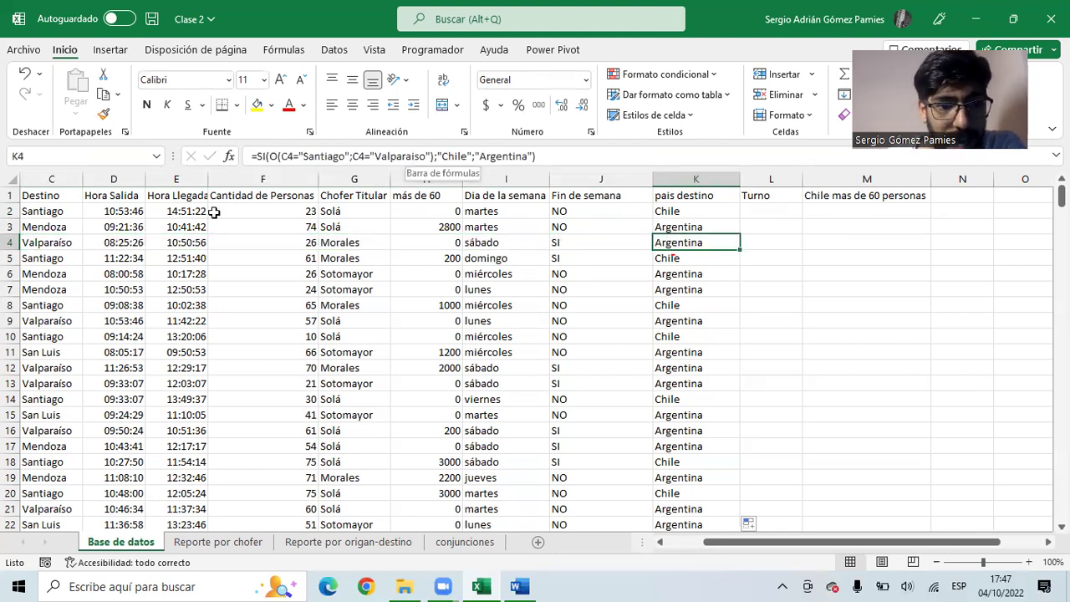
{"action": "left_click", "coordinate": [46, 245]}
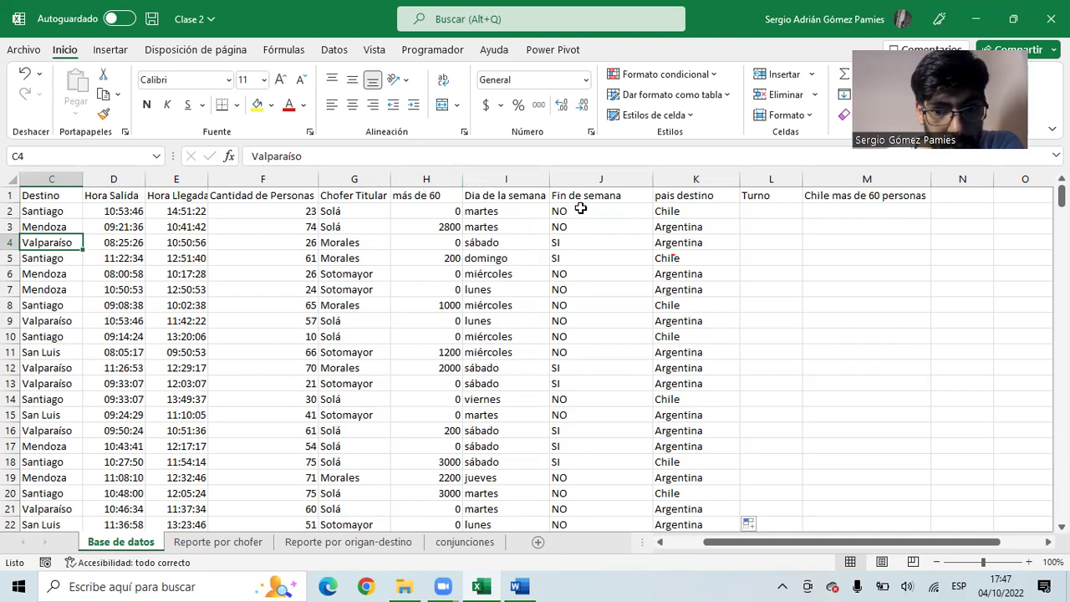
- Correct 'Valparaiso' to 'Valparaíso' in K2's formula and refill it down column K
{"action": "left_click", "coordinate": [659, 211]}
{"action": "key", "text": "F2"}
{"action": "left_click", "coordinate": [416, 156]}
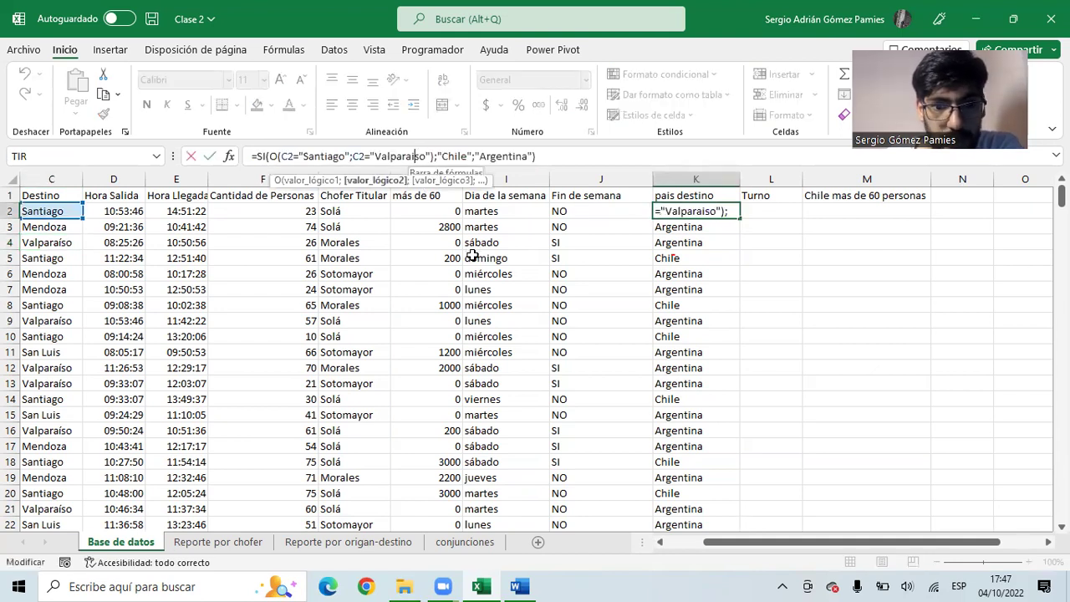
{"action": "key", "text": "BackSpace"}
{"action": "type", "text": "í"}
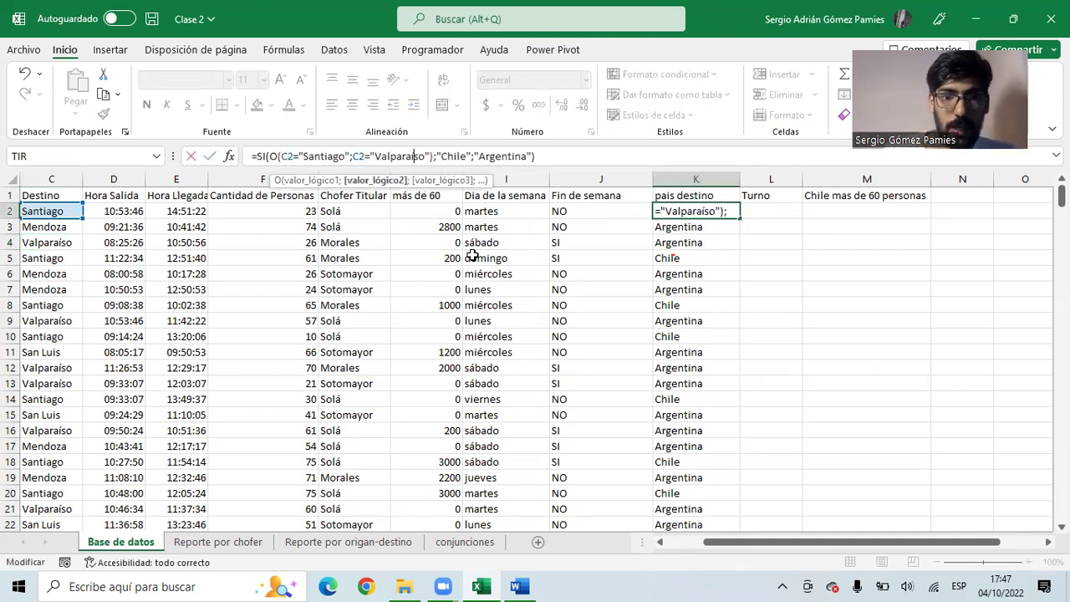
{"action": "key", "text": "Return"}
{"action": "left_click", "coordinate": [726, 212]}
{"action": "double_click", "coordinate": [740, 219]}
{"action": "left_click_drag", "start_coordinate": [686, 242], "coordinate": [48, 242]}
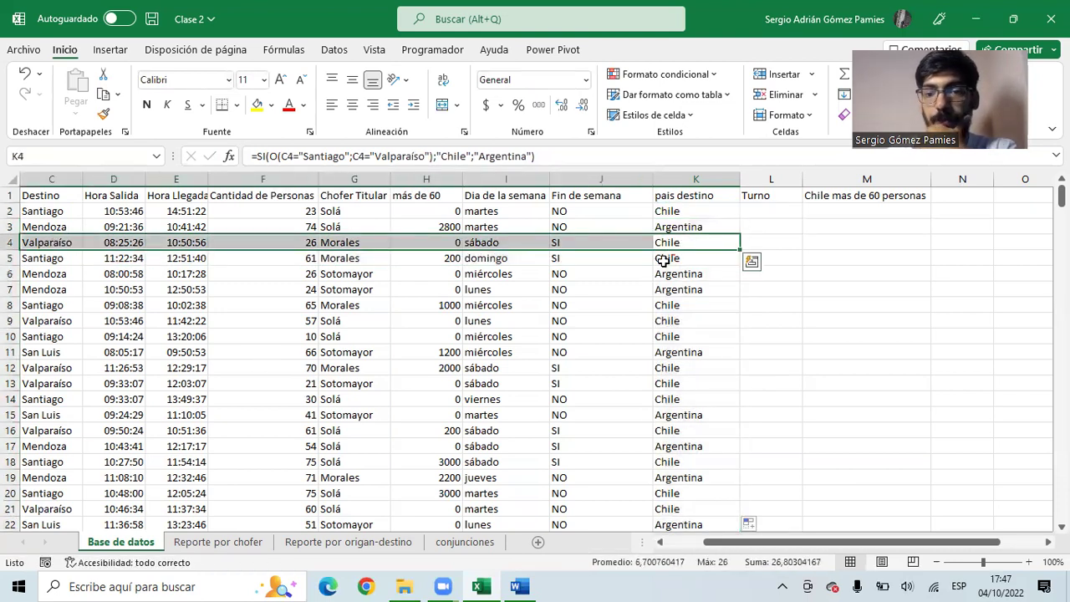
- Review the column K results, then select the header row A1:M1
{"action": "left_click_drag", "start_coordinate": [695, 211], "coordinate": [699, 414]}
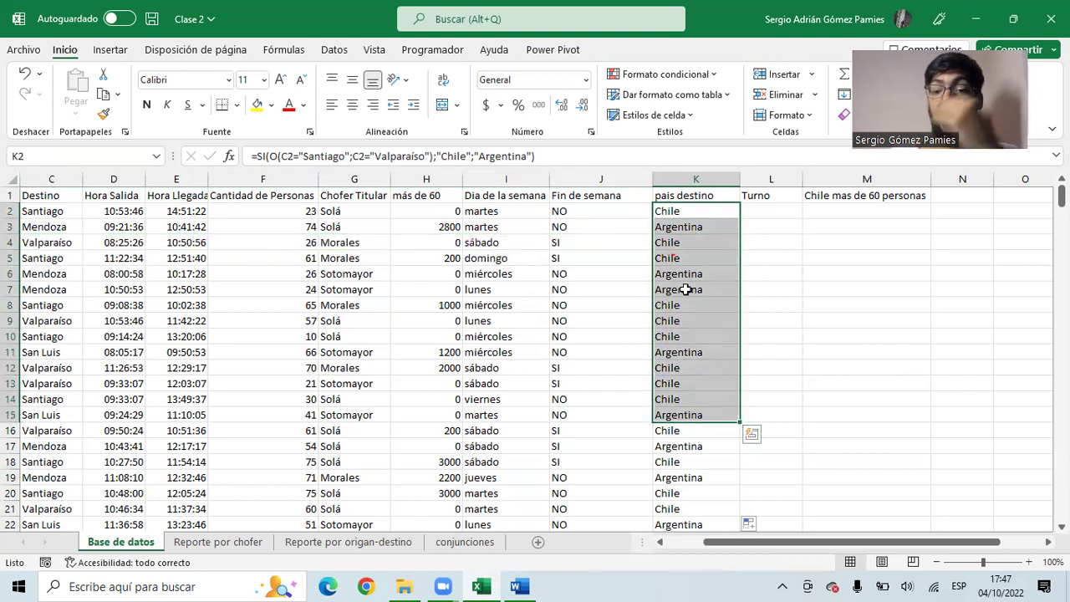
{"action": "left_click", "coordinate": [695, 338]}
{"action": "scroll", "coordinate": [695, 337], "scroll_direction": "down", "scroll_amount": 7}
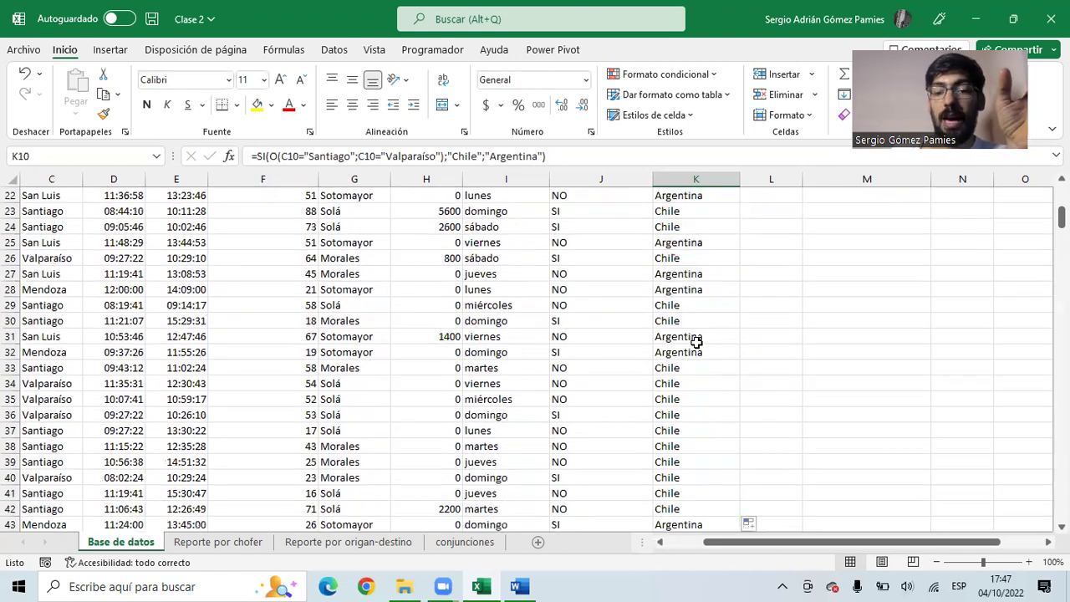
{"action": "scroll", "coordinate": [693, 334], "scroll_direction": "up", "scroll_amount": 7}
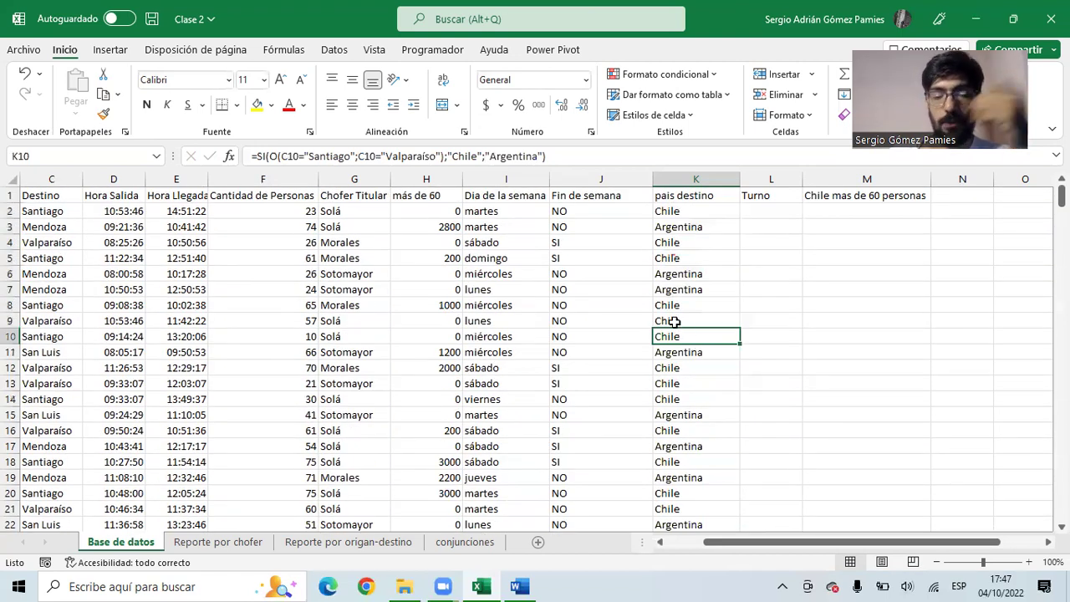
{"action": "left_click", "coordinate": [48, 197]}
{"action": "scroll", "coordinate": [47, 198], "scroll_direction": "left", "scroll_amount": 2}
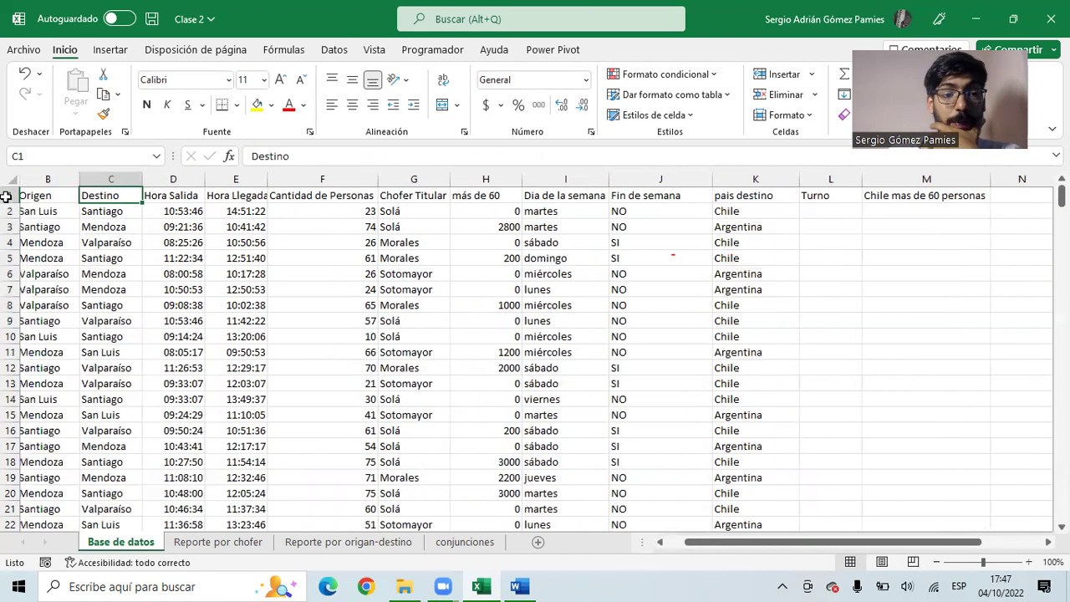
{"action": "left_click", "coordinate": [35, 195]}
{"action": "left_click_drag", "start_coordinate": [35, 195], "coordinate": [742, 203]}
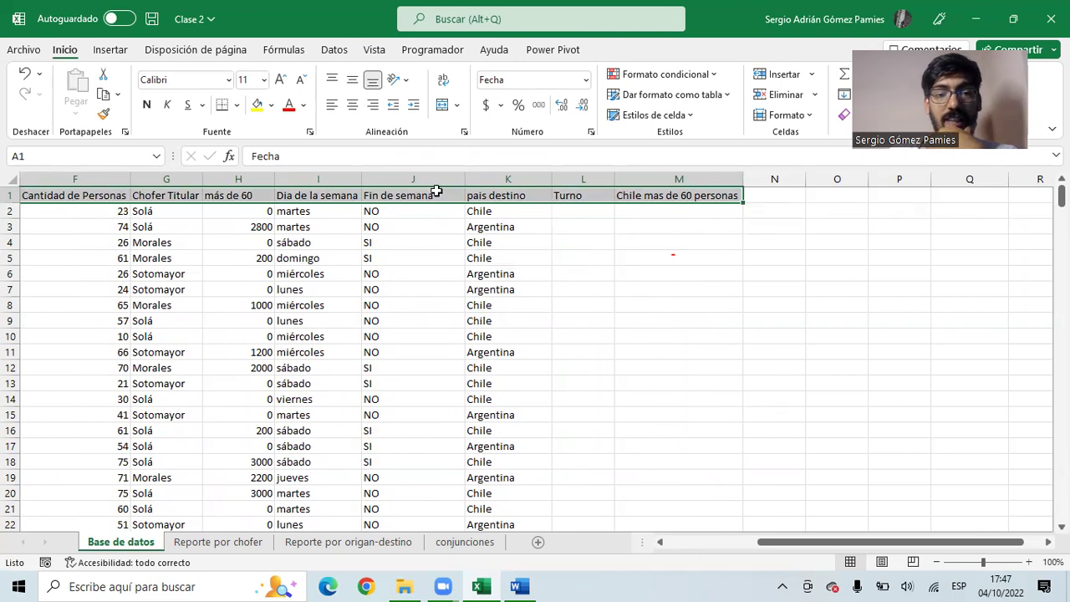
- Turn on AutoFilter for the headers and filter pais destino to show only Chile
{"action": "left_click", "coordinate": [332, 52]}
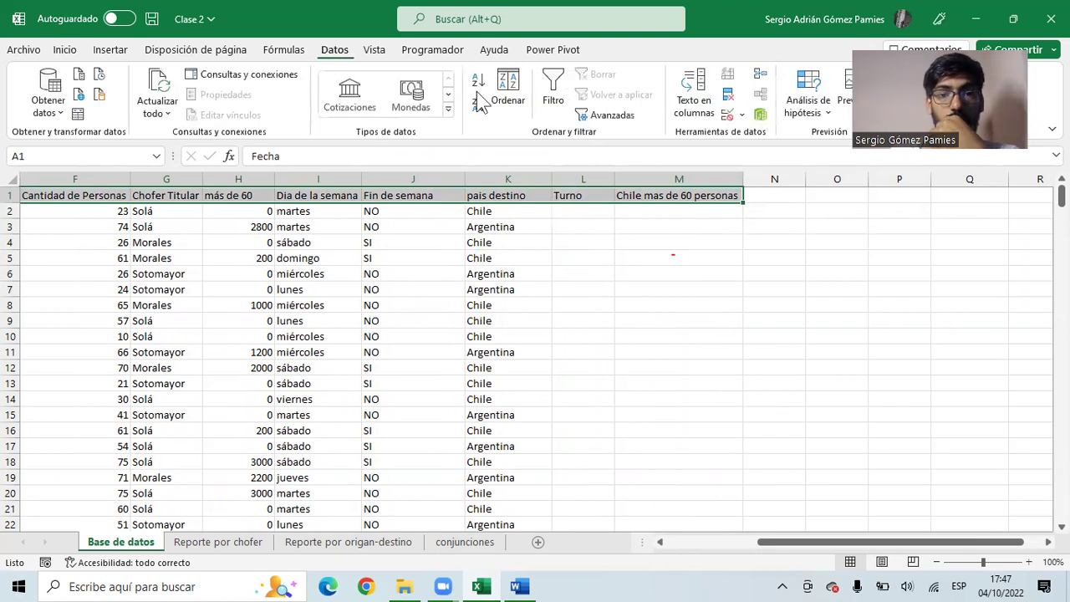
{"action": "left_click", "coordinate": [551, 97]}
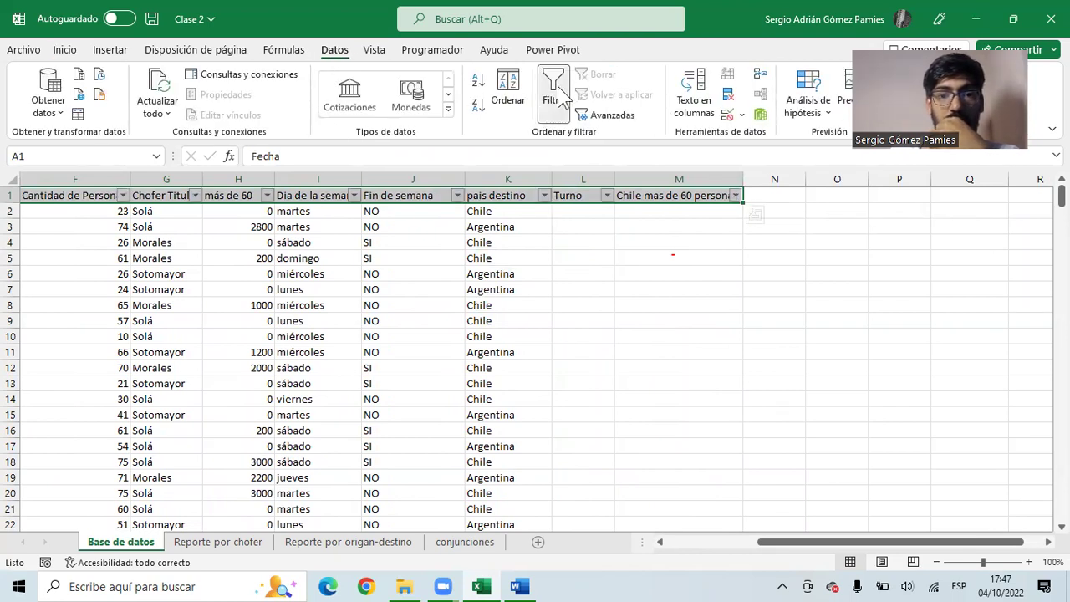
{"action": "left_click", "coordinate": [545, 207]}
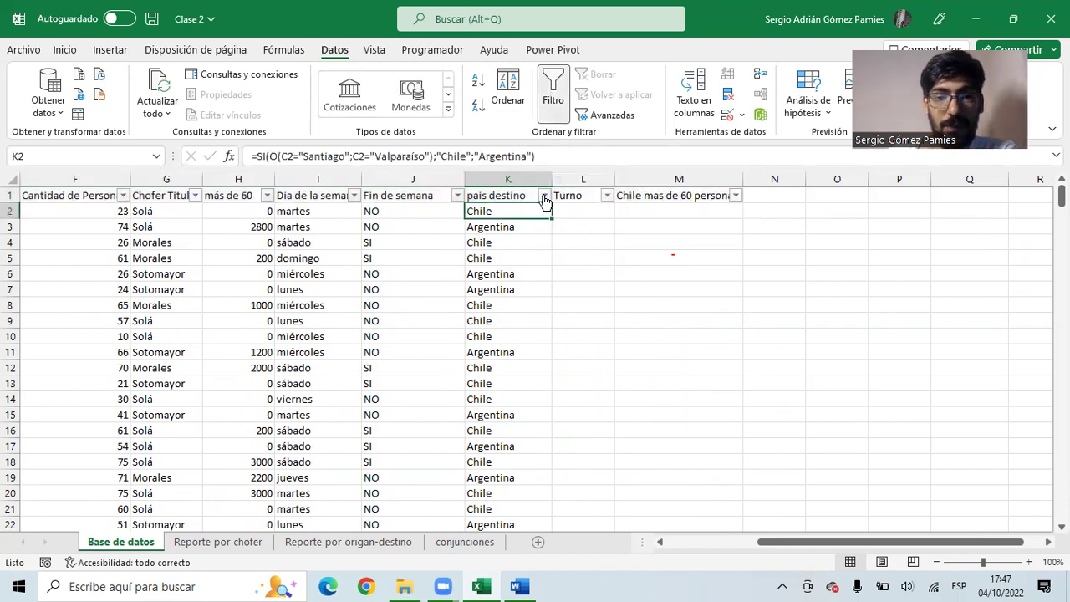
{"action": "left_click", "coordinate": [544, 196]}
{"action": "left_click", "coordinate": [432, 381]}
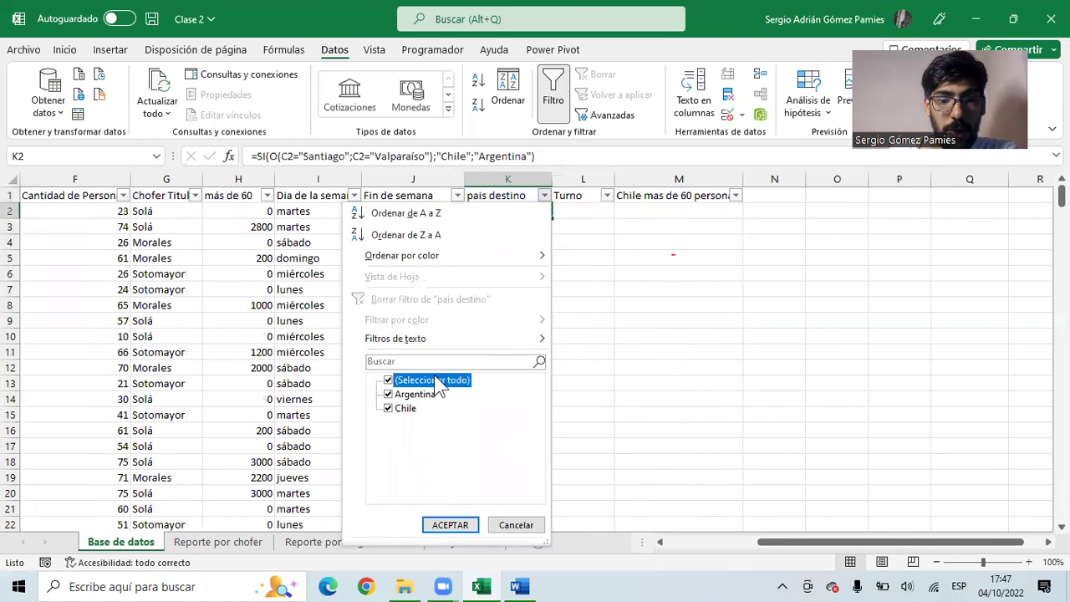
{"action": "left_click", "coordinate": [406, 410]}
{"action": "left_click", "coordinate": [459, 529]}
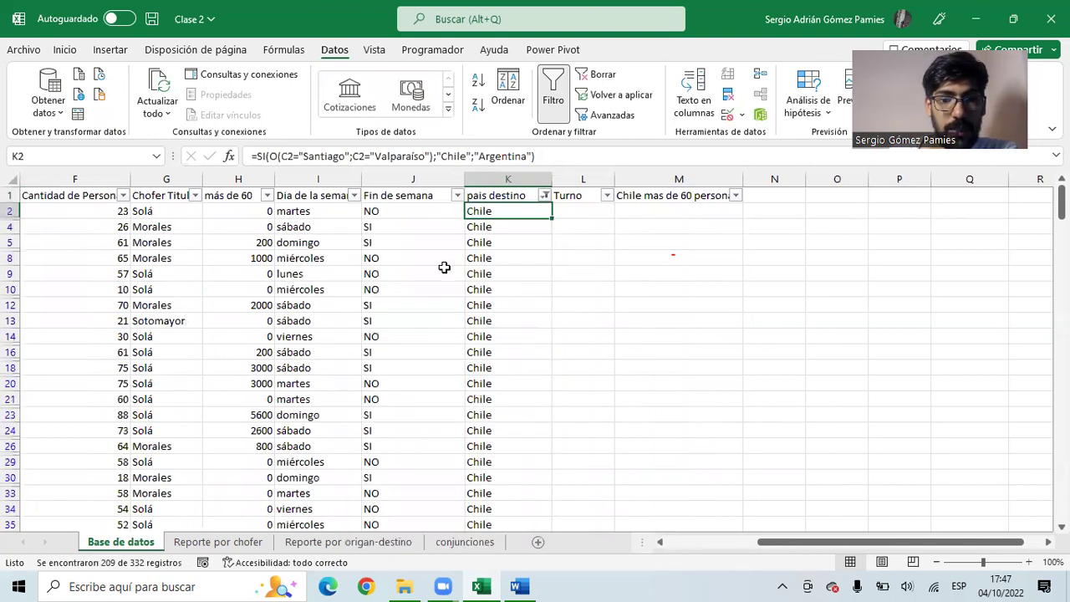
{"action": "left_click", "coordinate": [447, 278]}
{"action": "left_click_drag", "start_coordinate": [447, 279], "coordinate": [30, 263]}
- Switch the pais destino filter to Argentina only, then clear all filters
{"action": "left_click", "coordinate": [137, 195]}
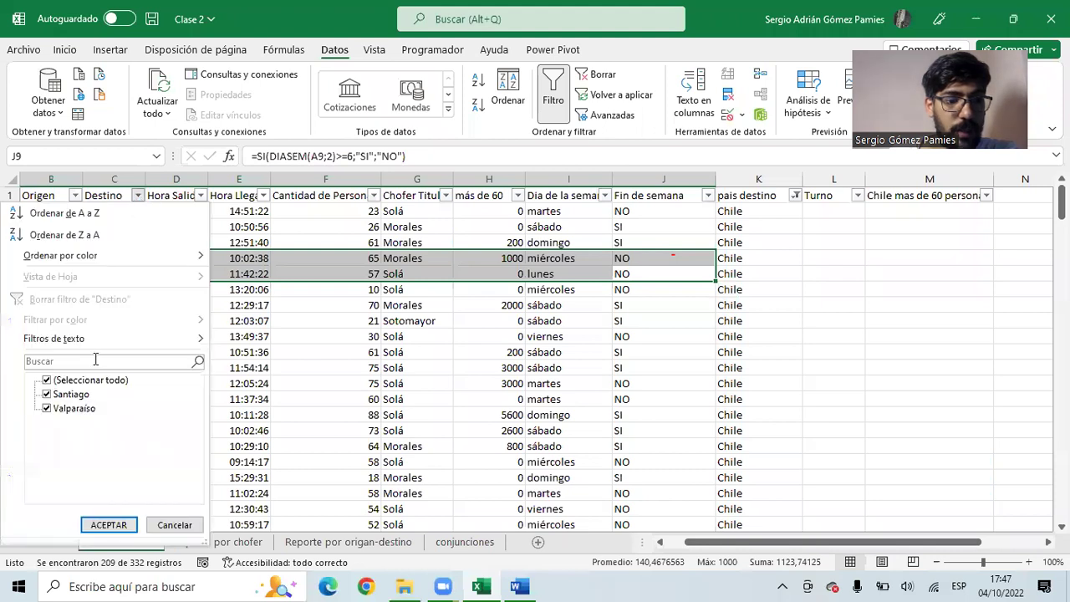
{"action": "left_click", "coordinate": [454, 356]}
{"action": "left_click_drag", "start_coordinate": [596, 303], "coordinate": [907, 305]}
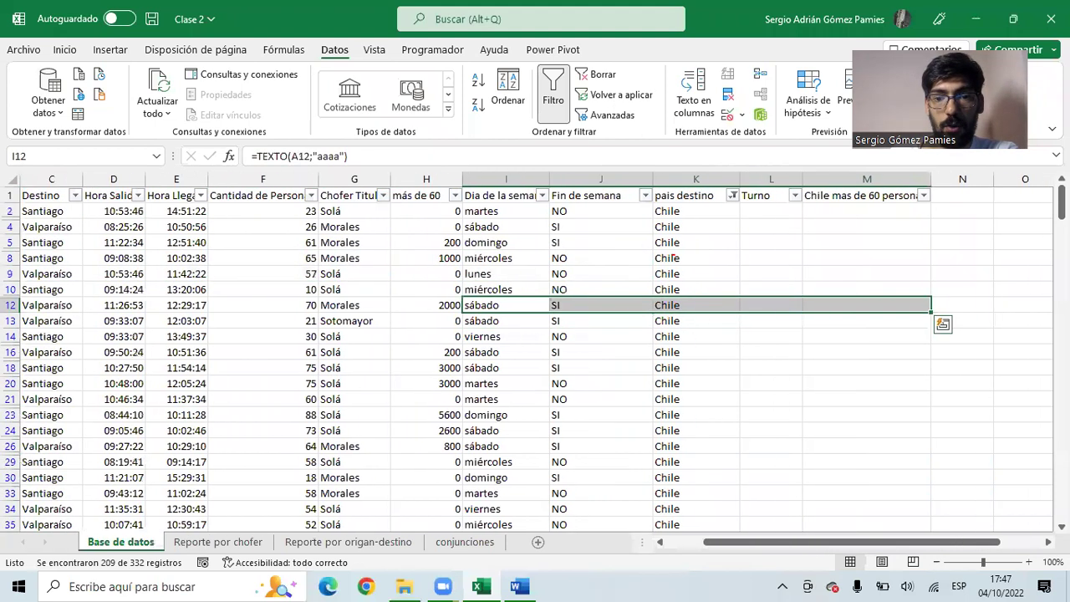
{"action": "left_click", "coordinate": [732, 195]}
{"action": "left_click", "coordinate": [610, 396]}
{"action": "left_click", "coordinate": [594, 408]}
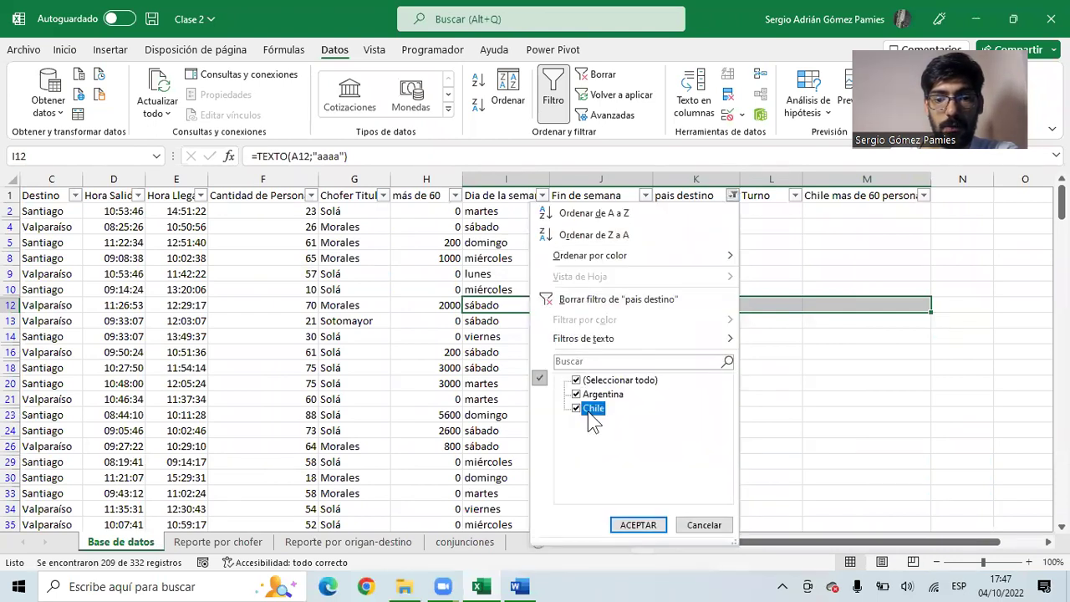
{"action": "left_click", "coordinate": [640, 525]}
{"action": "left_click_drag", "start_coordinate": [423, 320], "coordinate": [158, 353]}
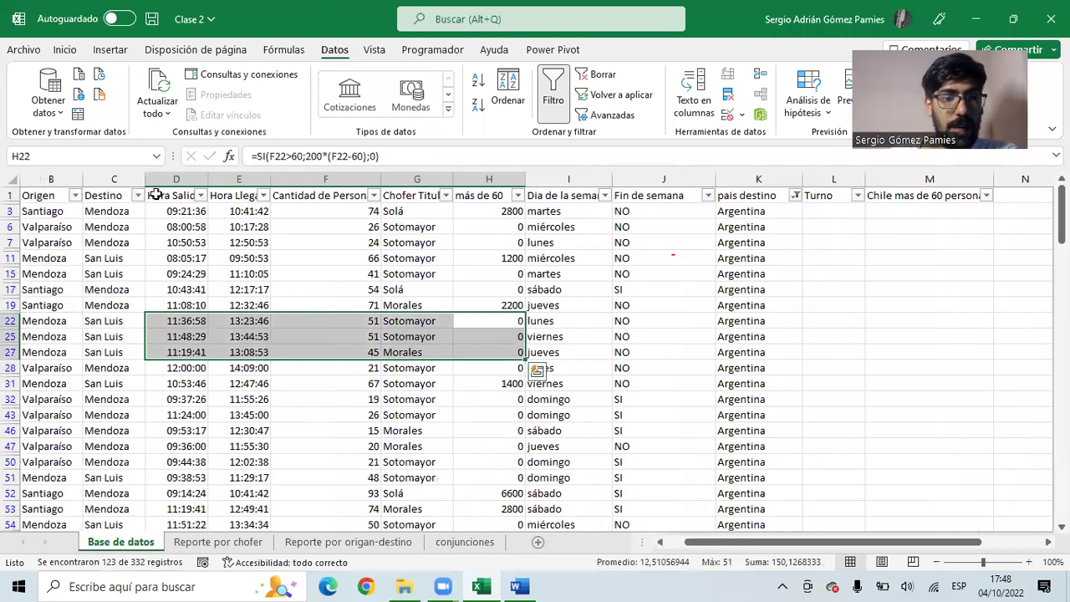
{"action": "left_click", "coordinate": [137, 194]}
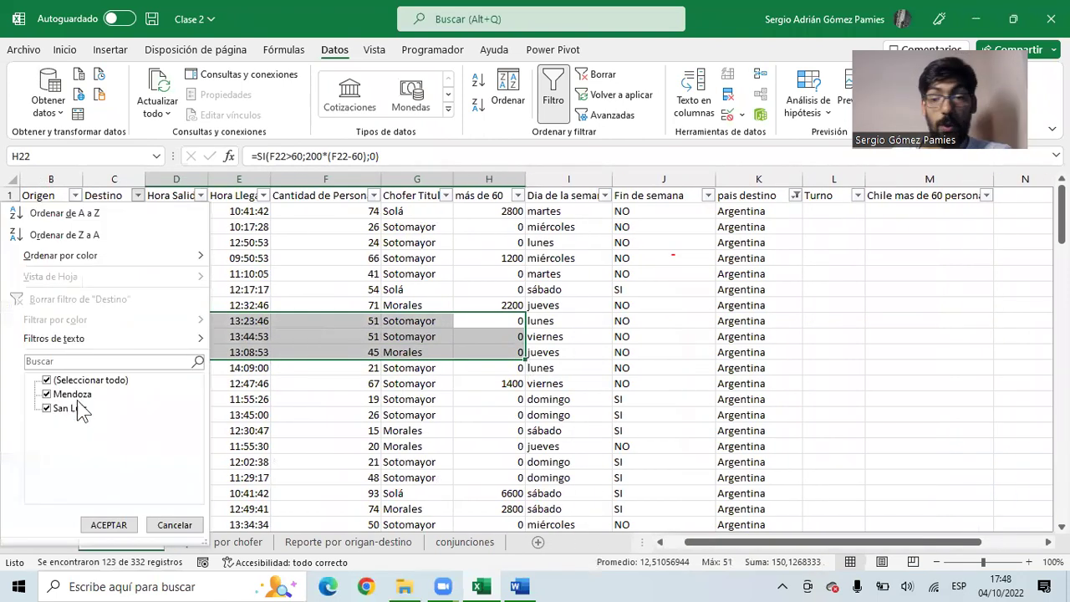
{"action": "left_click", "coordinate": [623, 228]}
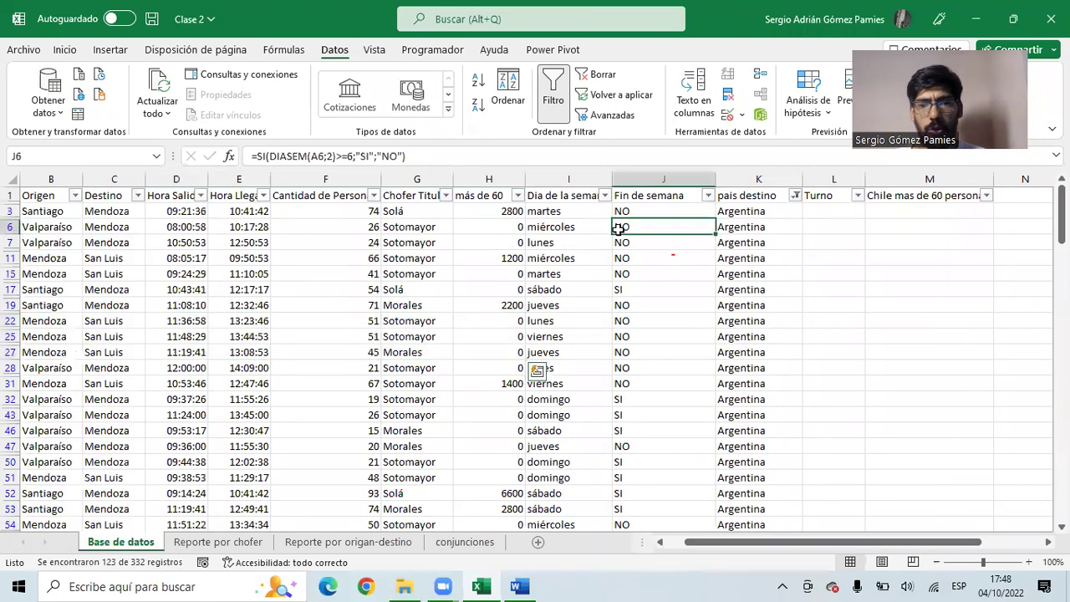
{"action": "left_click", "coordinate": [602, 75]}
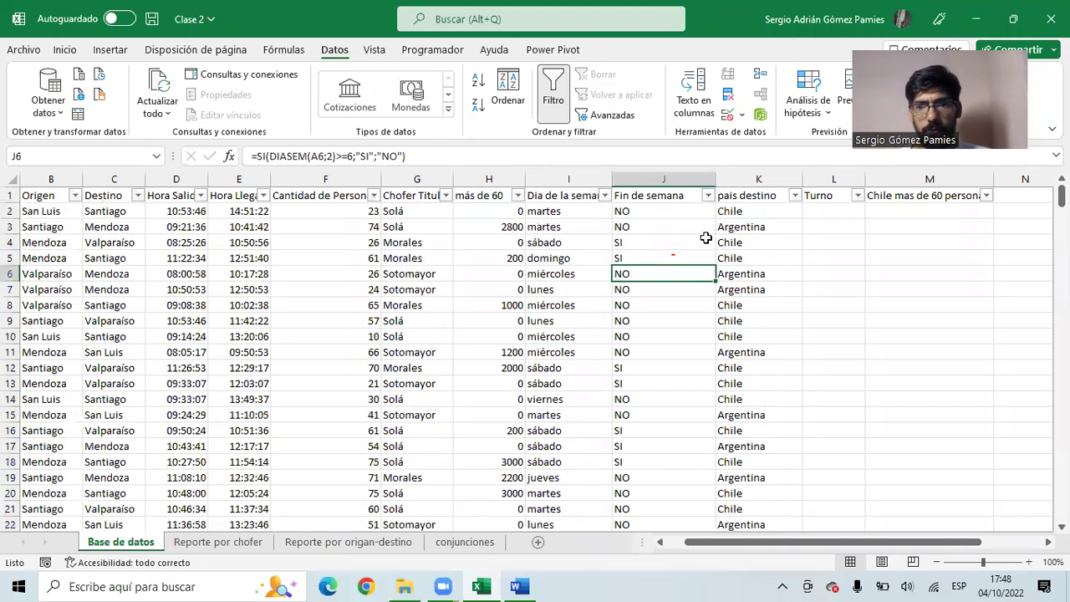
{"action": "key", "text": "F2"}
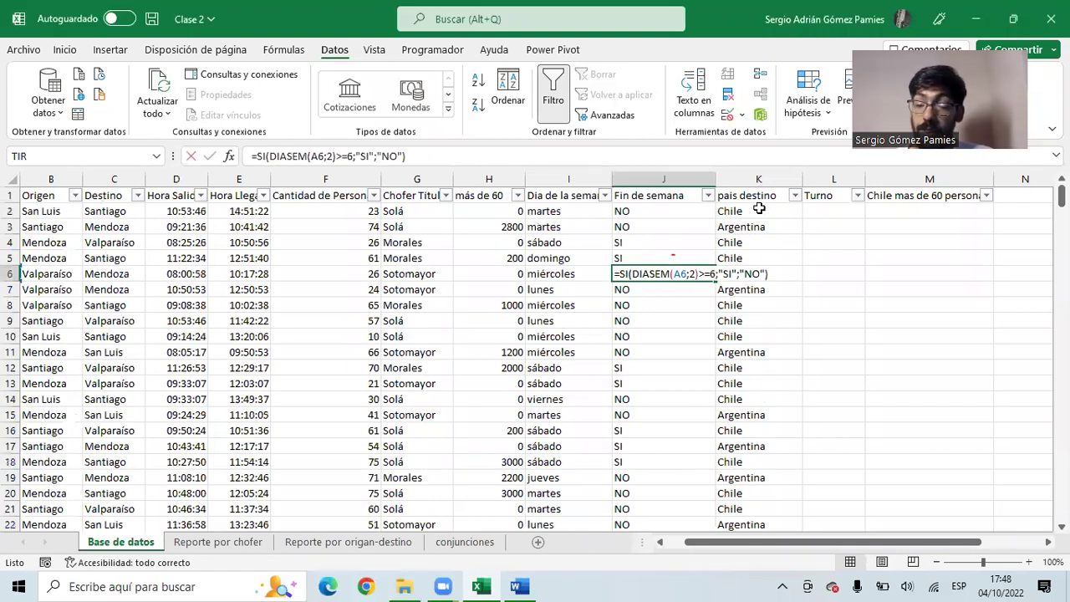
{"action": "left_click", "coordinate": [757, 222]}
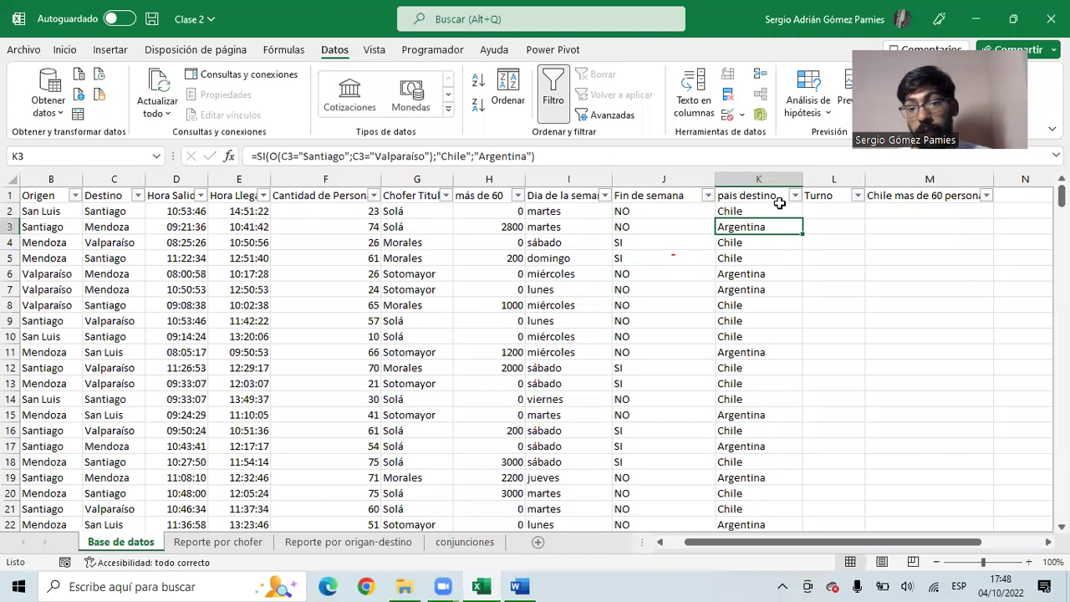
{"action": "left_click_drag", "start_coordinate": [732, 210], "coordinate": [755, 462]}
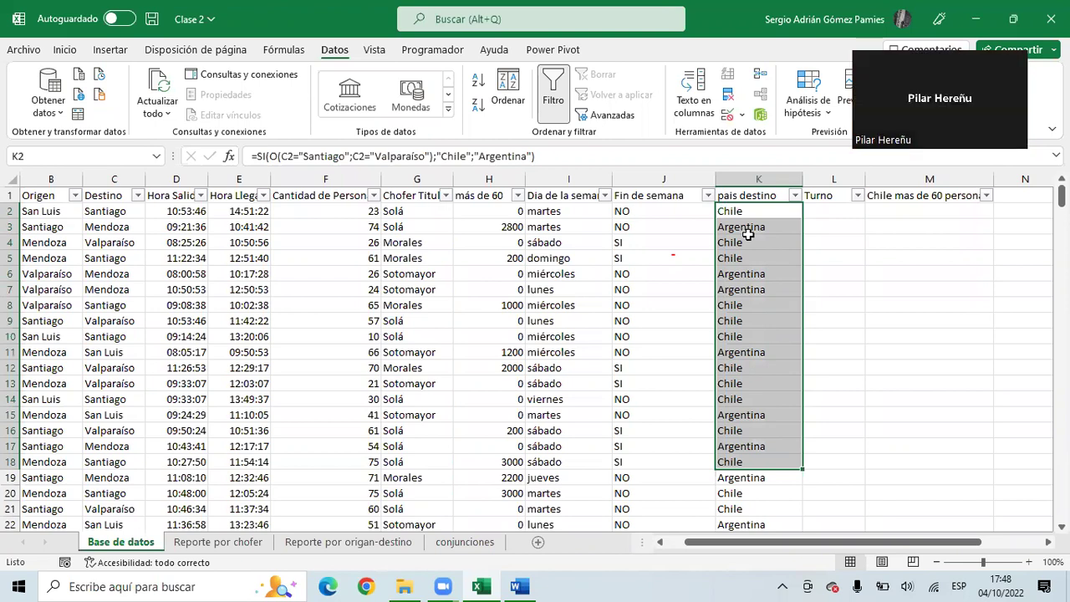
{"action": "key", "text": "XF86AudioLowerVolume"}
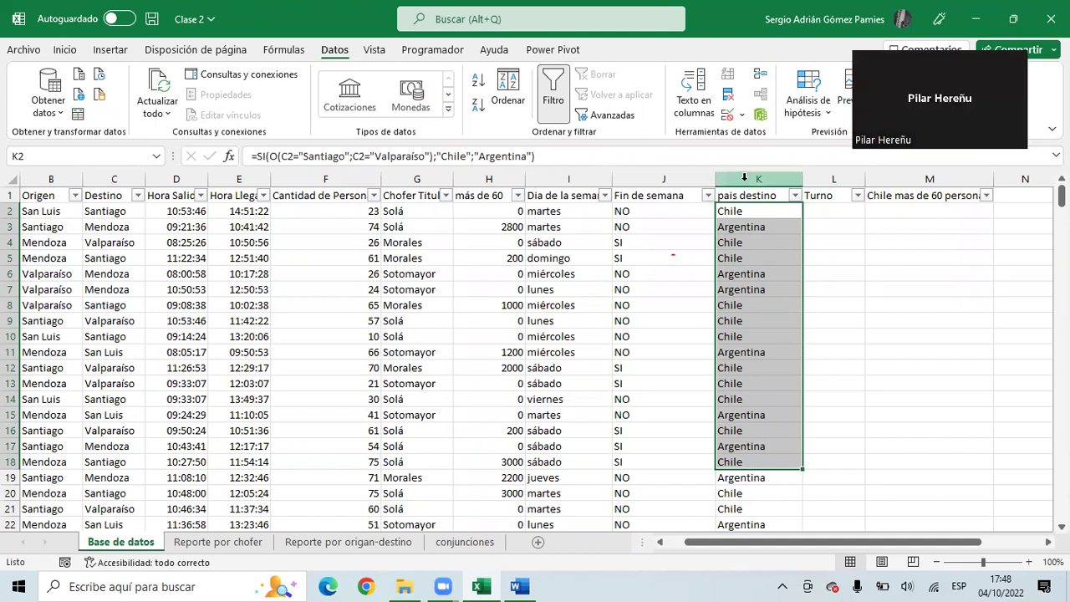
{"action": "left_click", "coordinate": [744, 178]}
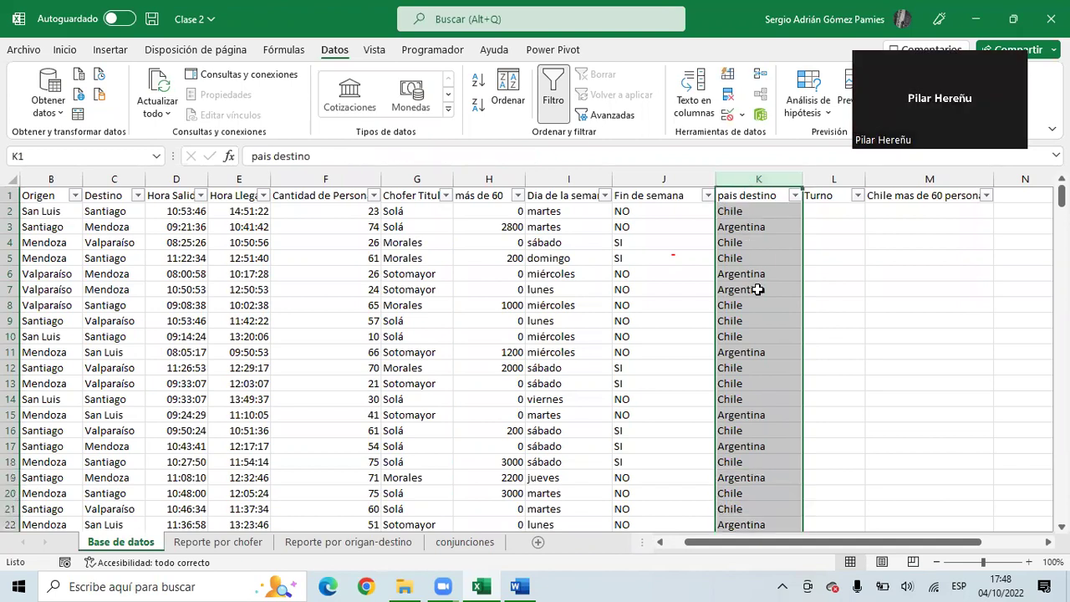
{"action": "left_click", "coordinate": [744, 211]}
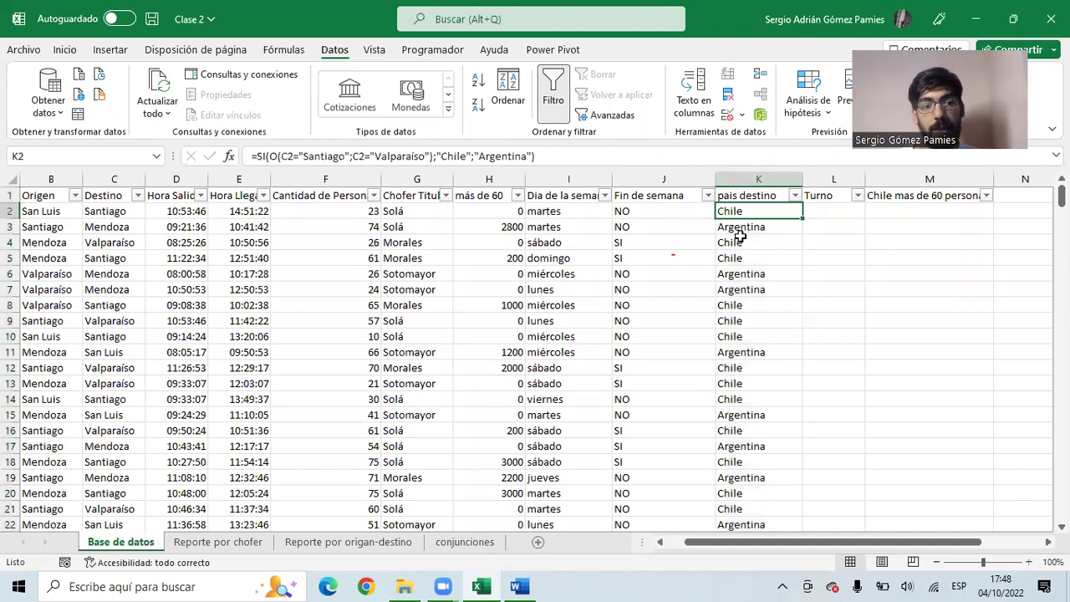
{"action": "left_click_drag", "start_coordinate": [772, 213], "coordinate": [762, 398]}
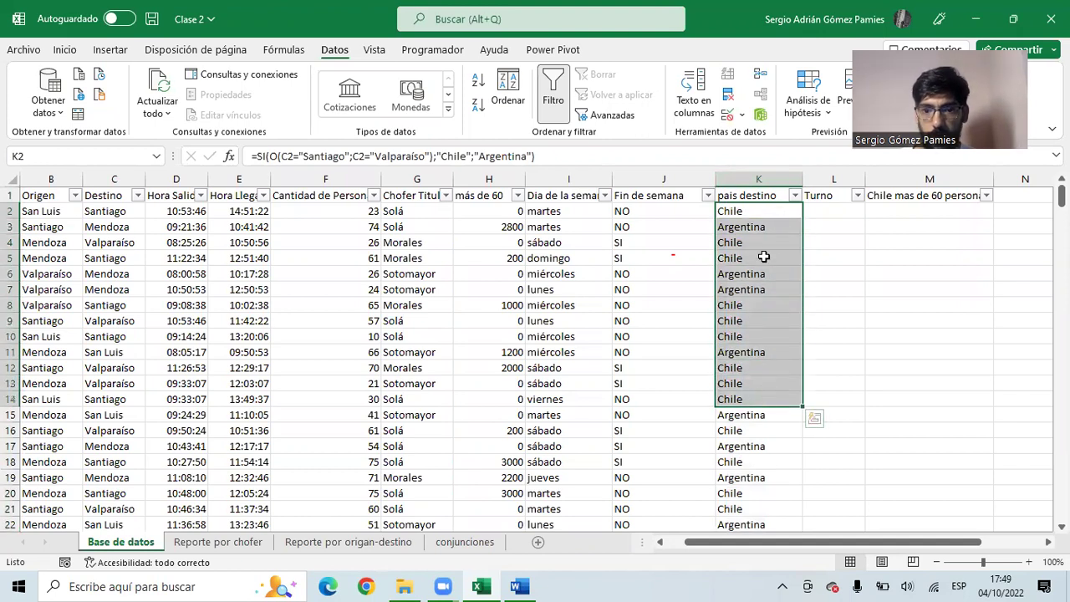
{"action": "left_click_drag", "start_coordinate": [834, 211], "coordinate": [99, 214]}
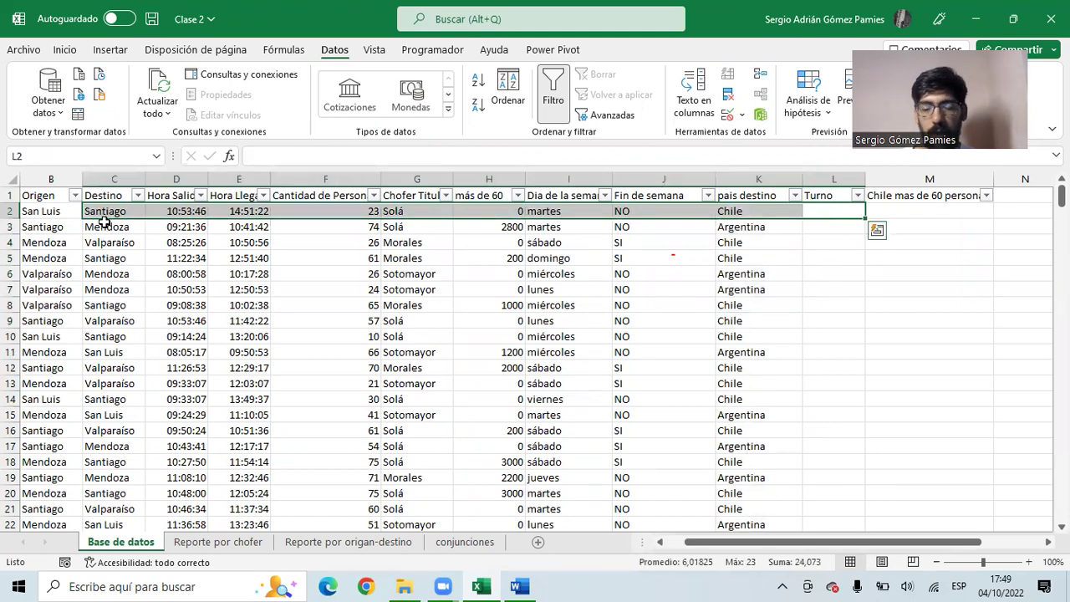
{"action": "left_click", "coordinate": [733, 211]}
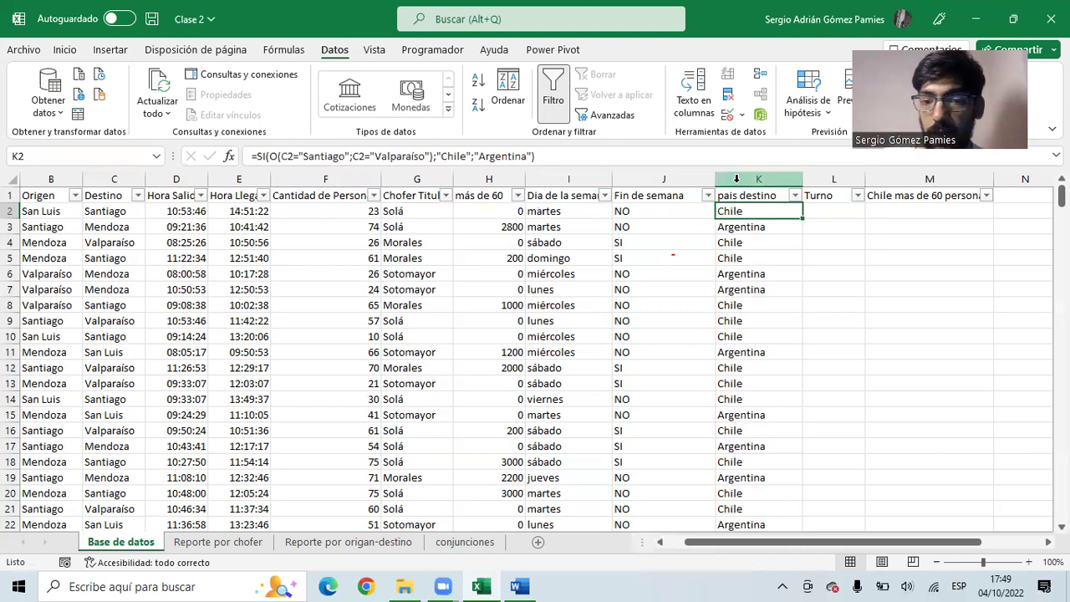
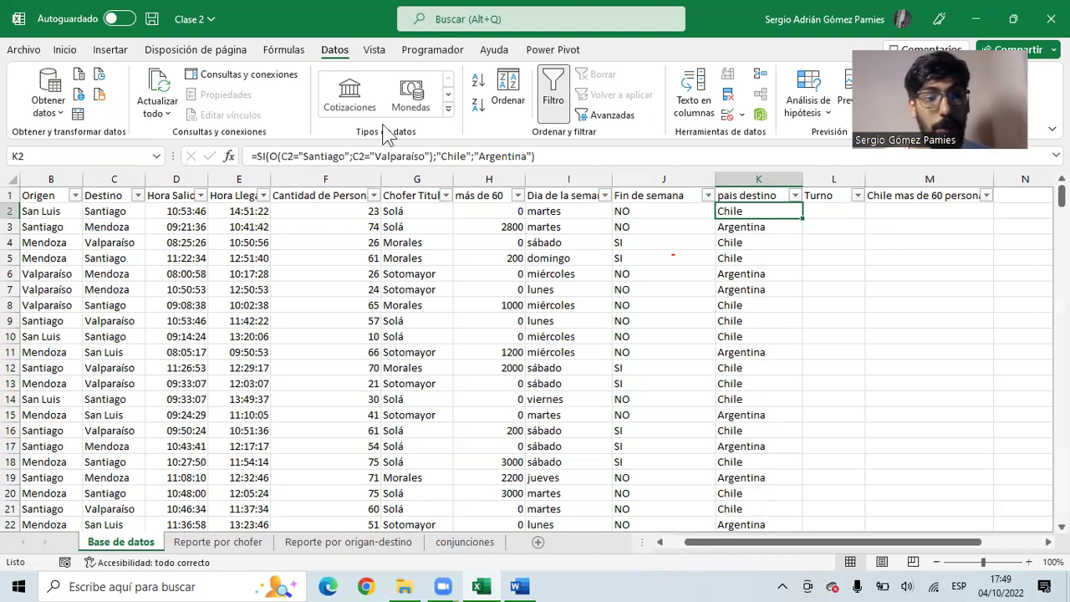
- Select the whole pais destino column (column K)
{"action": "left_click", "coordinate": [65, 51]}
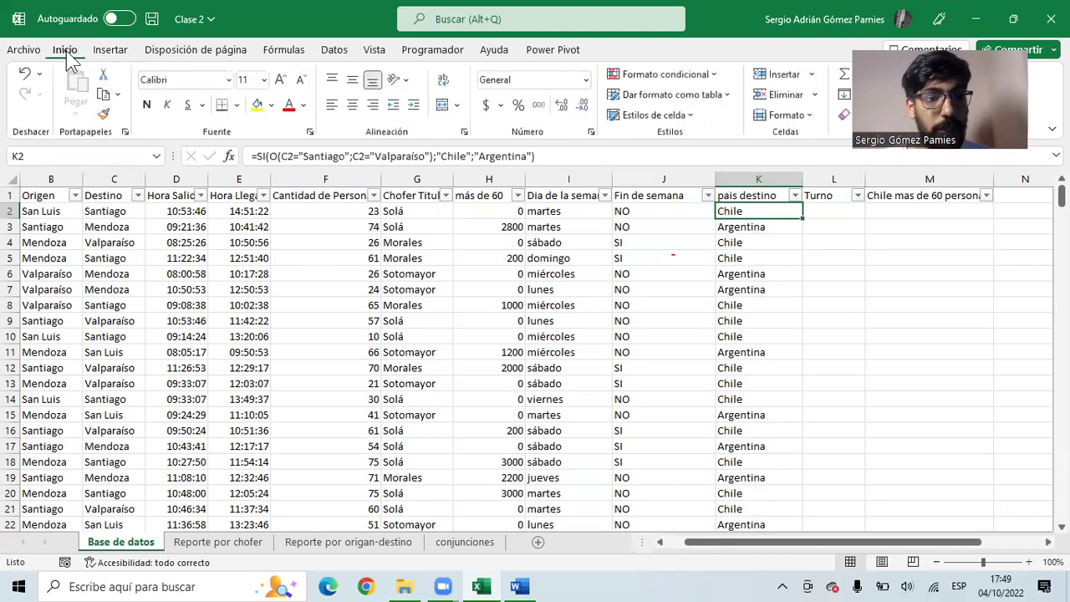
{"action": "left_click", "coordinate": [659, 78]}
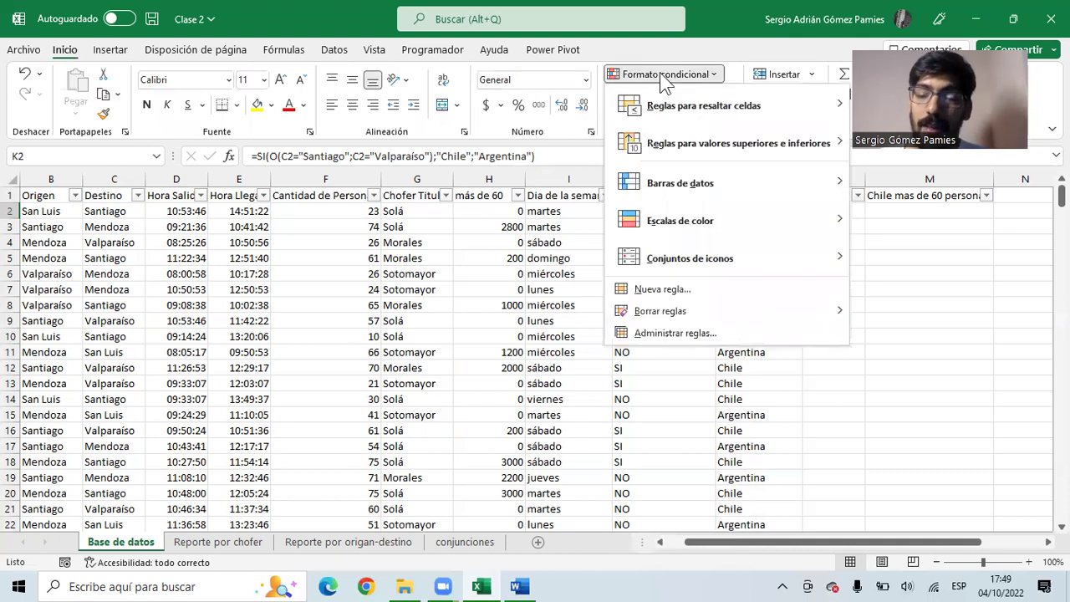
{"action": "left_click", "coordinate": [663, 76]}
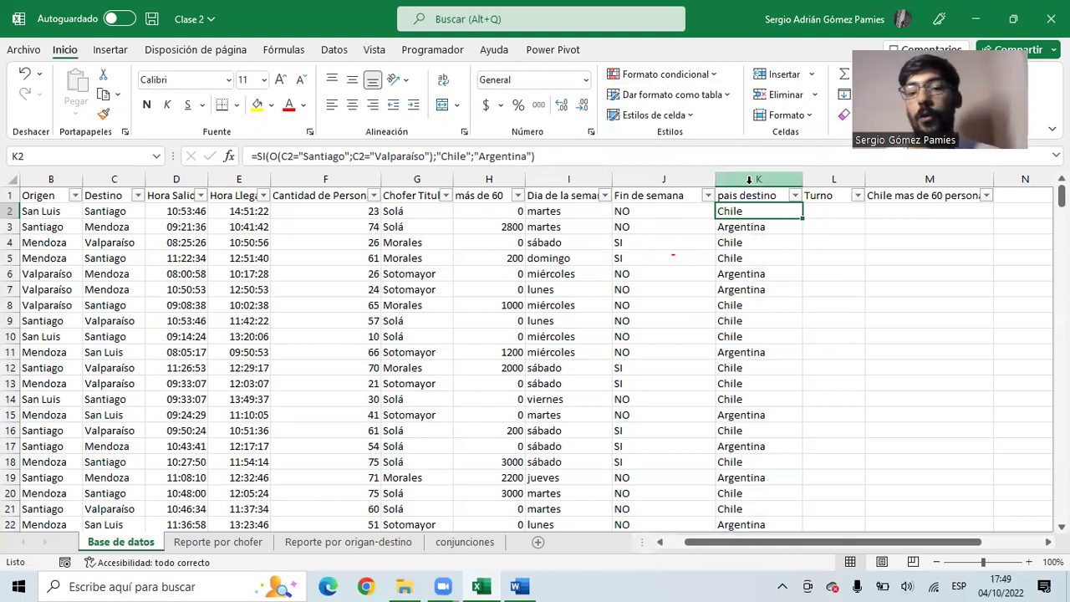
{"action": "left_click_drag", "start_coordinate": [749, 210], "coordinate": [746, 306]}
{"action": "left_click", "coordinate": [750, 216]}
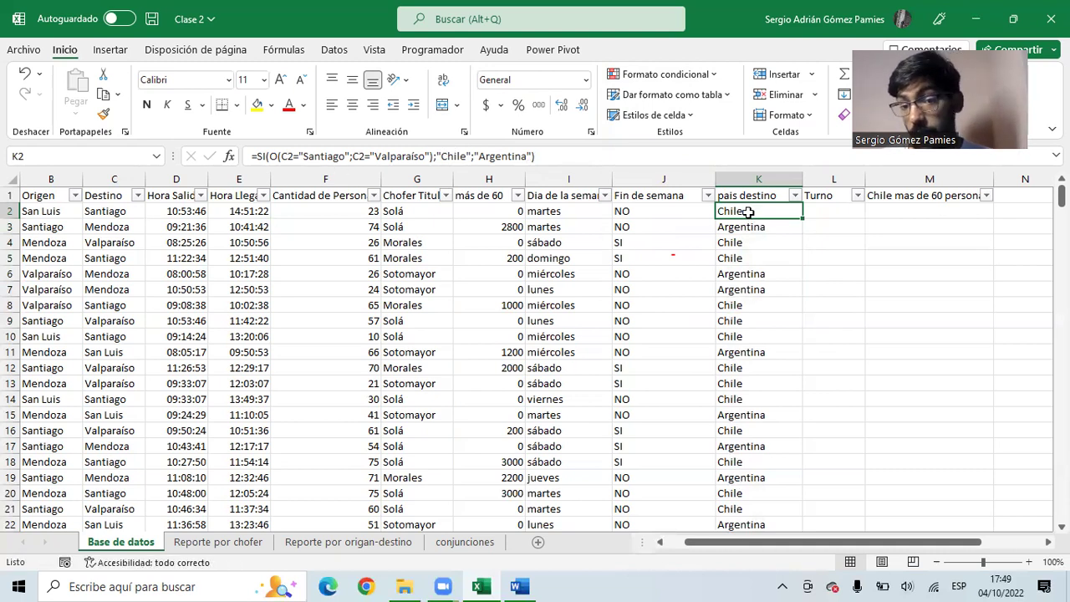
{"action": "left_click_drag", "start_coordinate": [748, 210], "coordinate": [747, 274]}
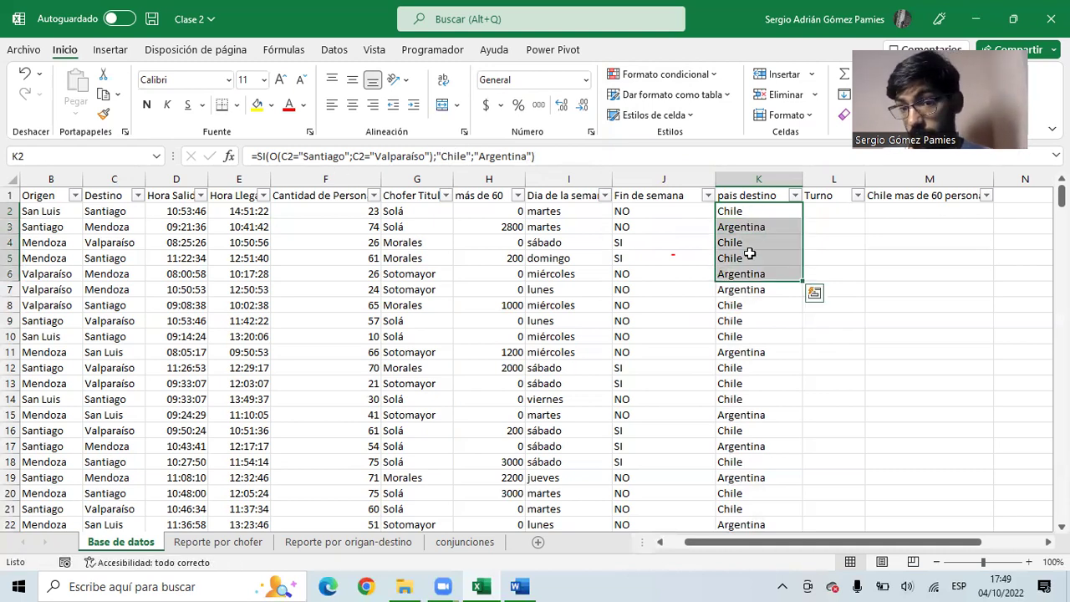
{"action": "left_click", "coordinate": [740, 179]}
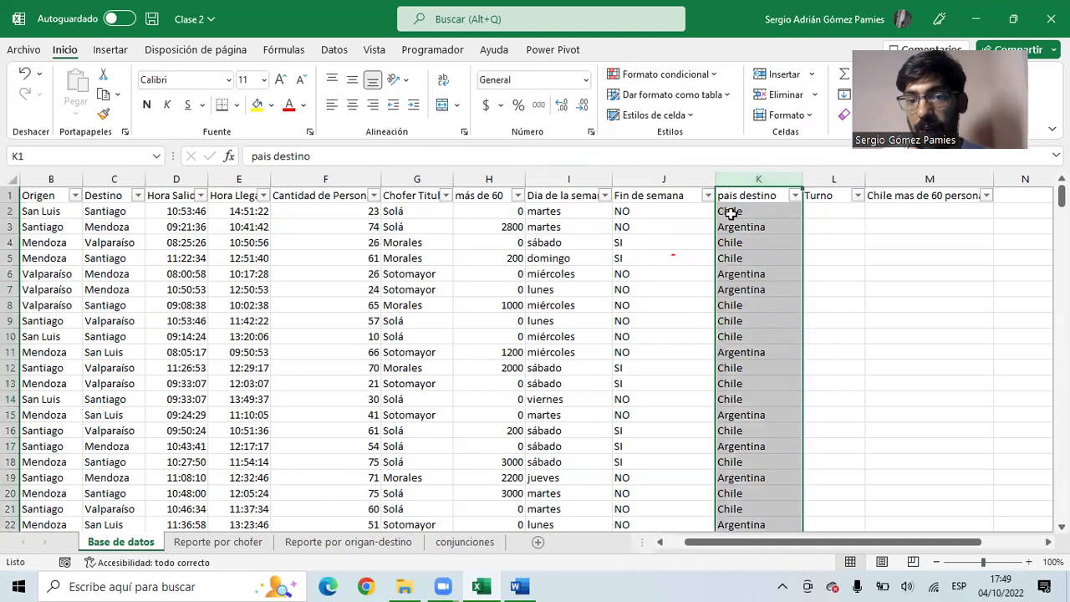
- Start an 'Es igual a' highlight rule on column K matching the value Chile
{"action": "left_click", "coordinate": [687, 78]}
{"action": "mouse_move", "coordinate": [687, 109]}
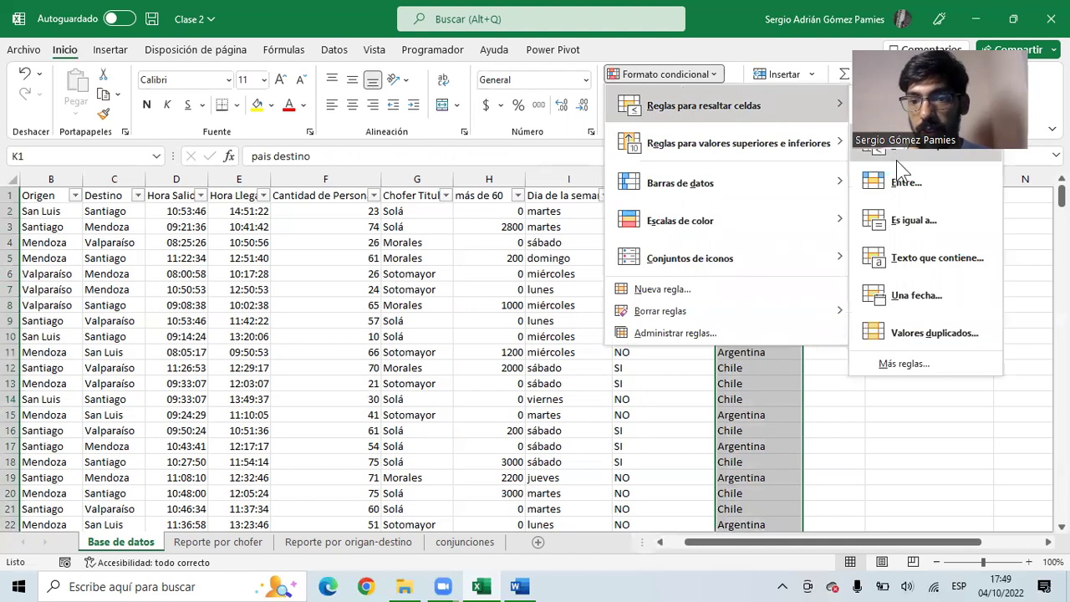
{"action": "left_click", "coordinate": [910, 222]}
{"action": "left_click_drag", "start_coordinate": [600, 277], "coordinate": [450, 181]}
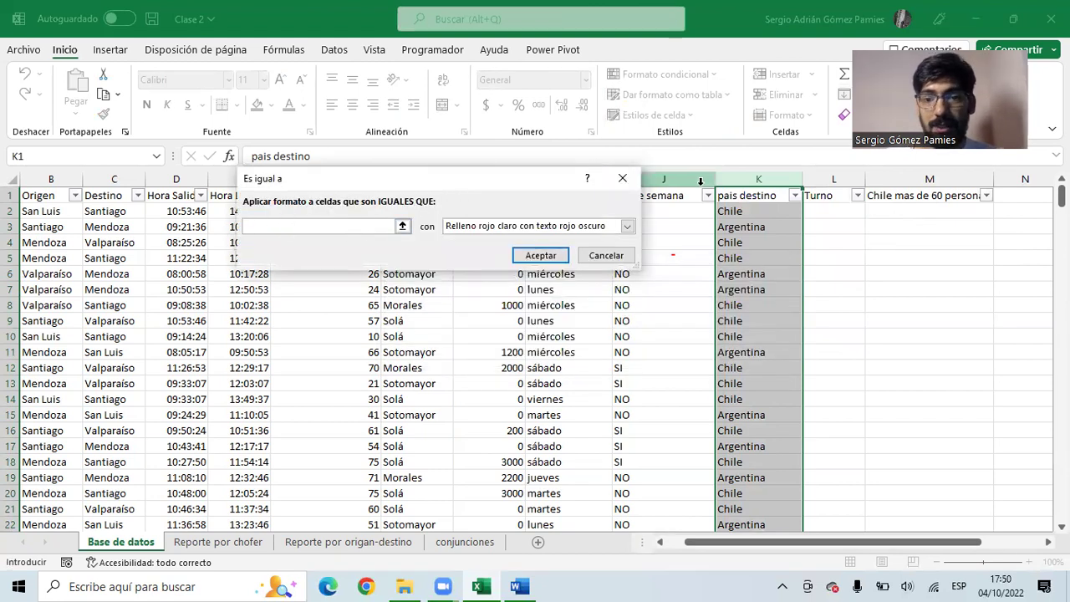
{"action": "type", "text": "Chile"}
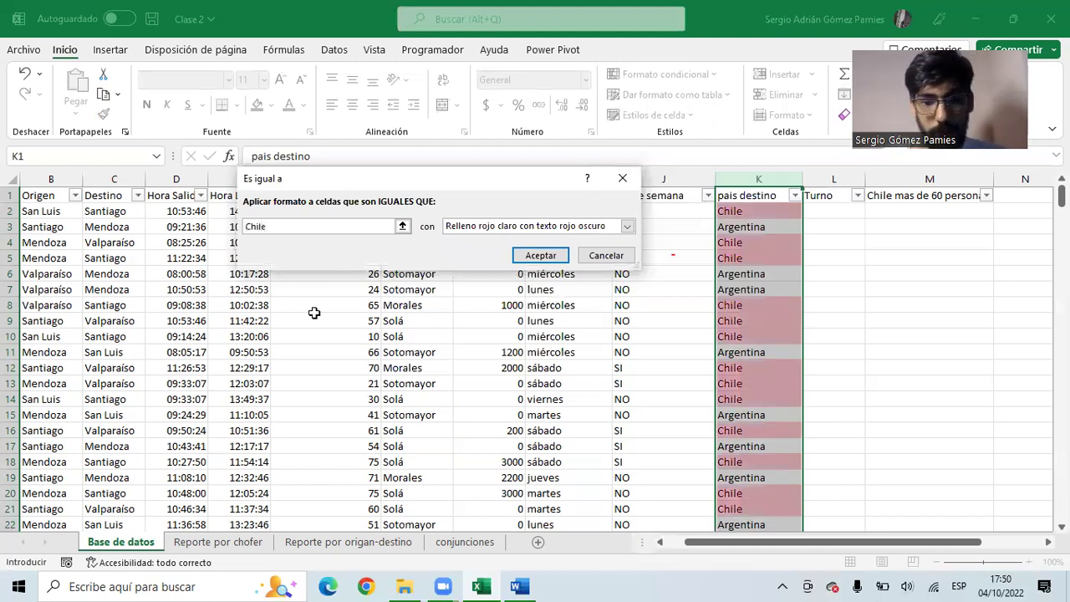
- Give the Chile rule a custom red background fill and apply it
{"action": "left_click", "coordinate": [625, 227]}
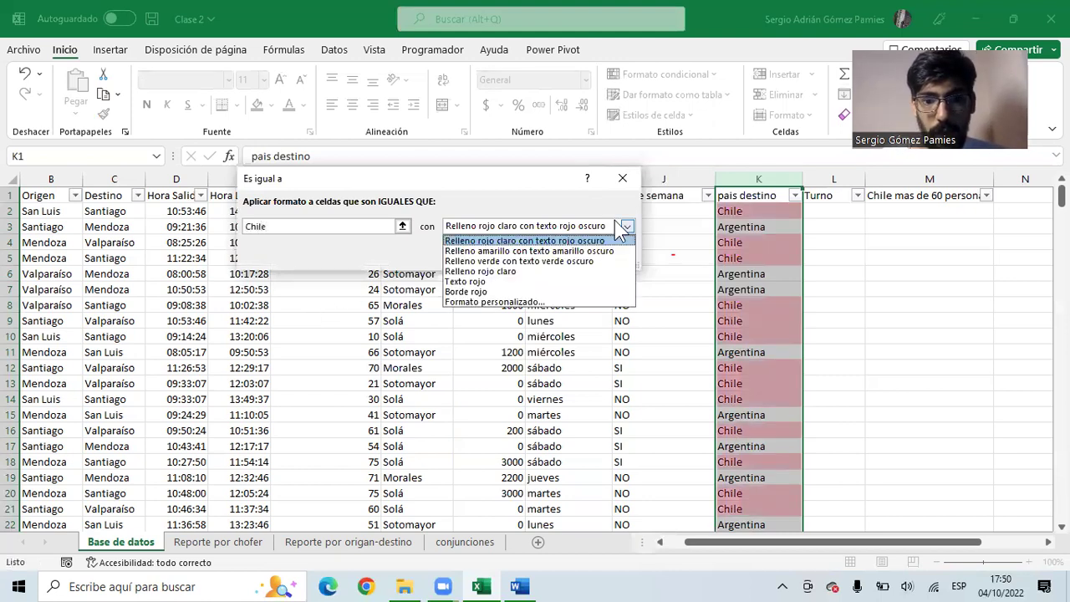
{"action": "left_click", "coordinate": [485, 301]}
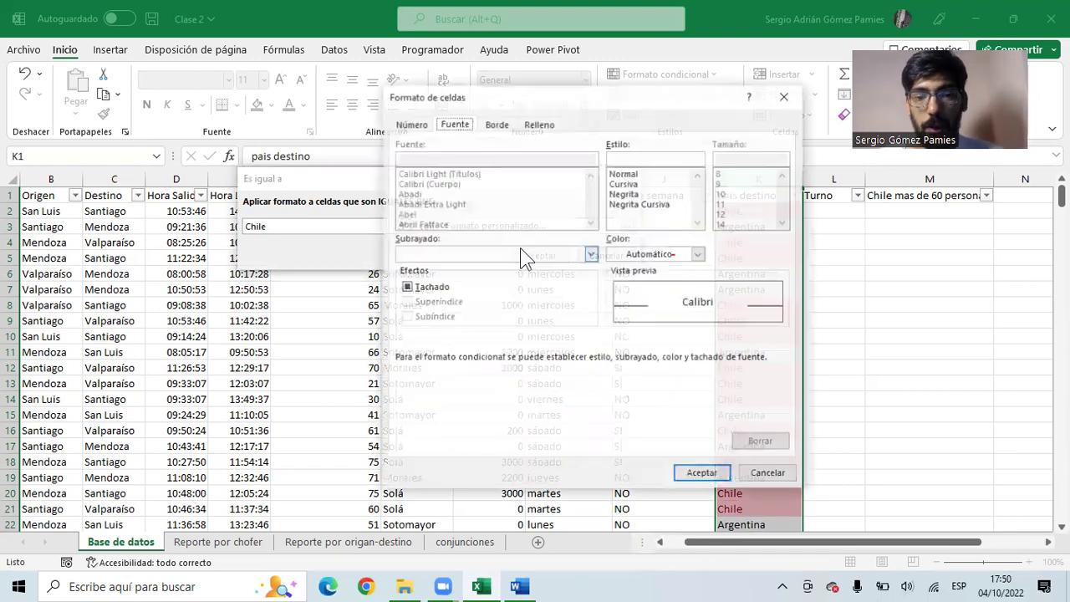
{"action": "left_click", "coordinate": [535, 126]}
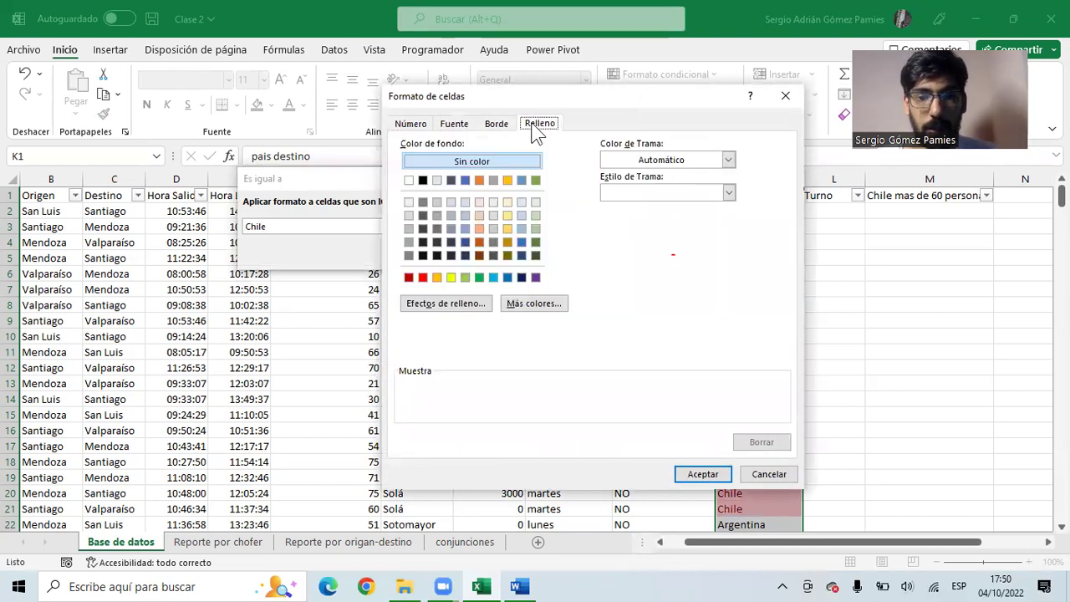
{"action": "left_click", "coordinate": [451, 279]}
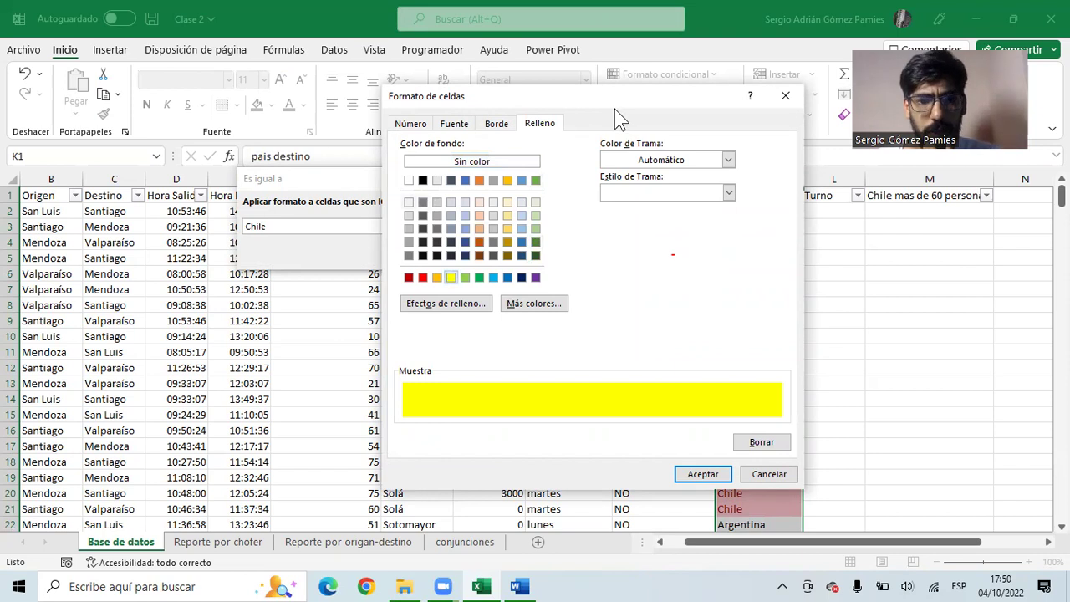
{"action": "left_click_drag", "start_coordinate": [614, 108], "coordinate": [519, 140]}
{"action": "left_click", "coordinate": [326, 307]}
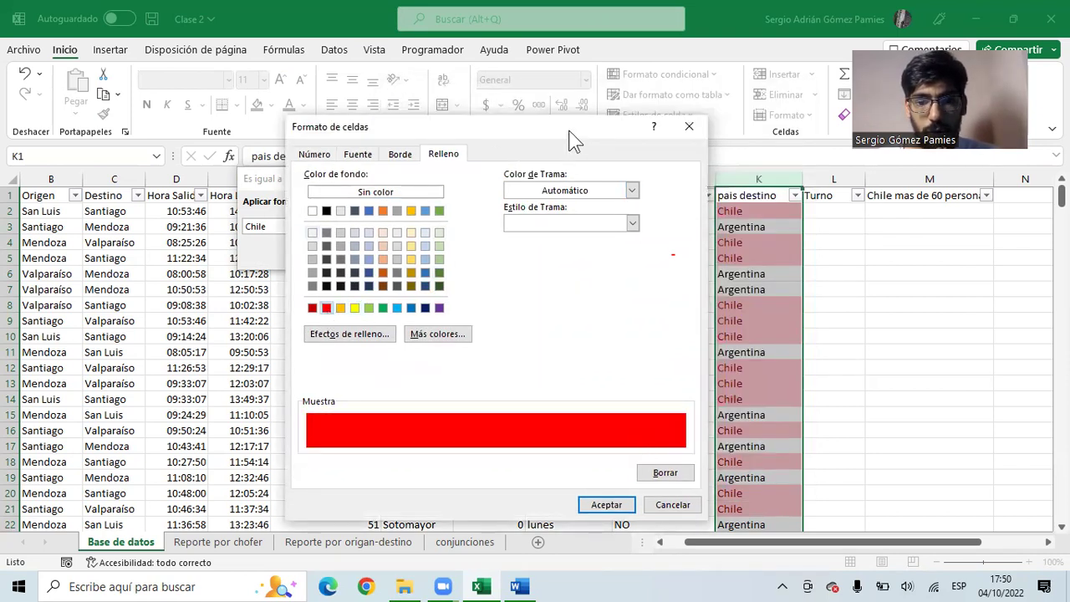
{"action": "left_click_drag", "start_coordinate": [575, 140], "coordinate": [573, 90]}
{"action": "left_click", "coordinate": [609, 454]}
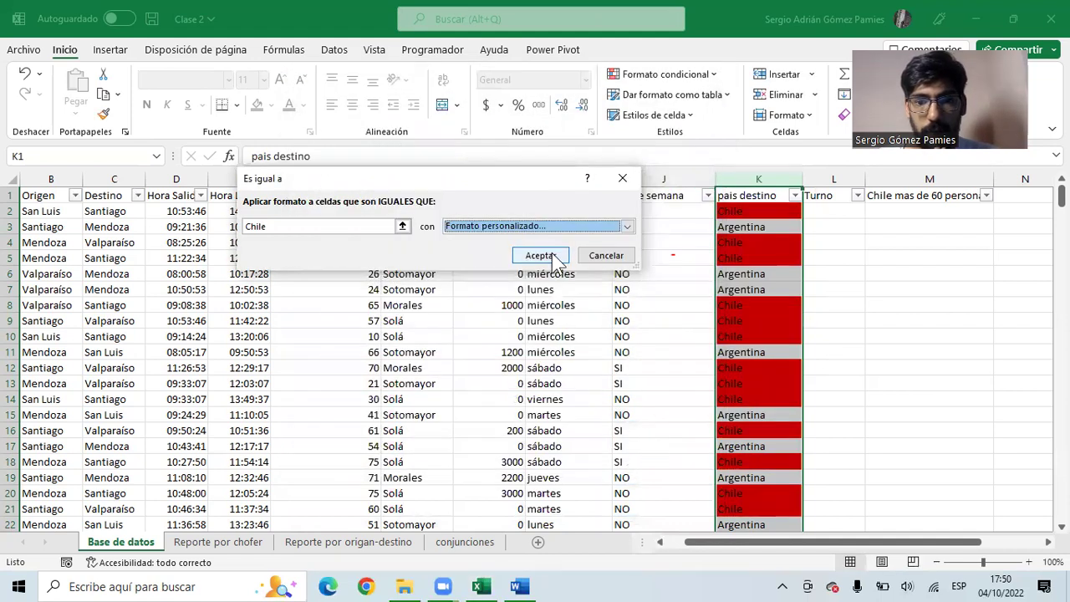
{"action": "left_click", "coordinate": [539, 256]}
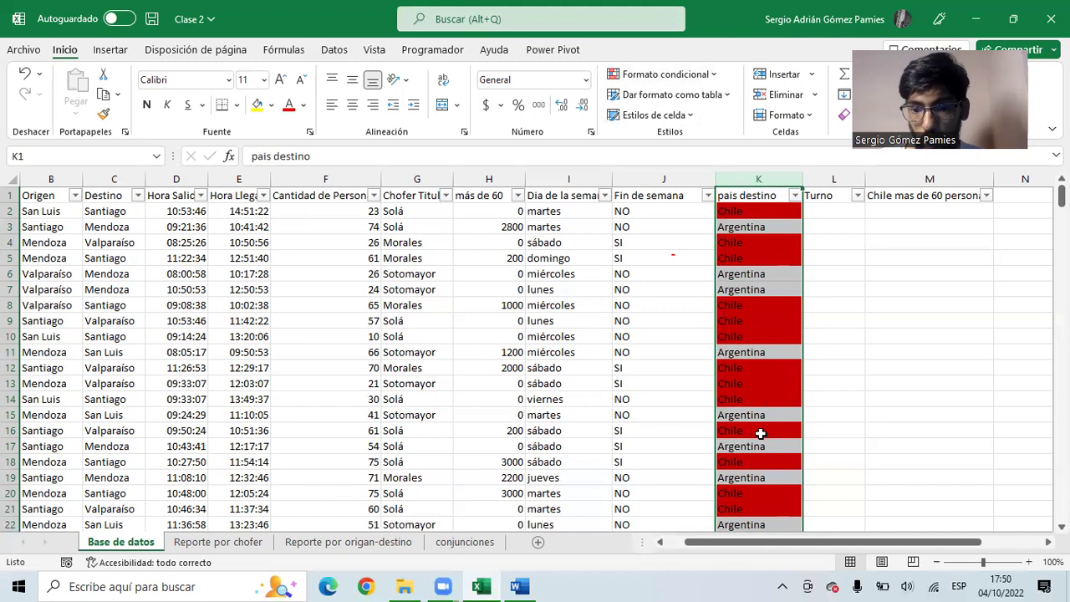
- Start an 'Es igual a' highlight rule matching the value Argentina
{"action": "left_click", "coordinate": [619, 79]}
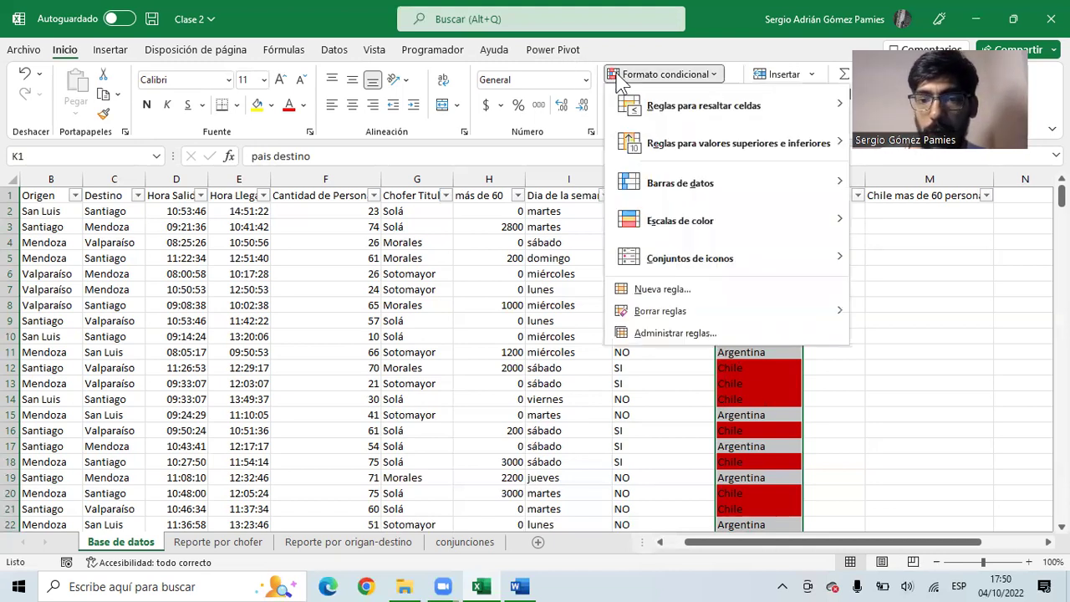
{"action": "mouse_move", "coordinate": [686, 106]}
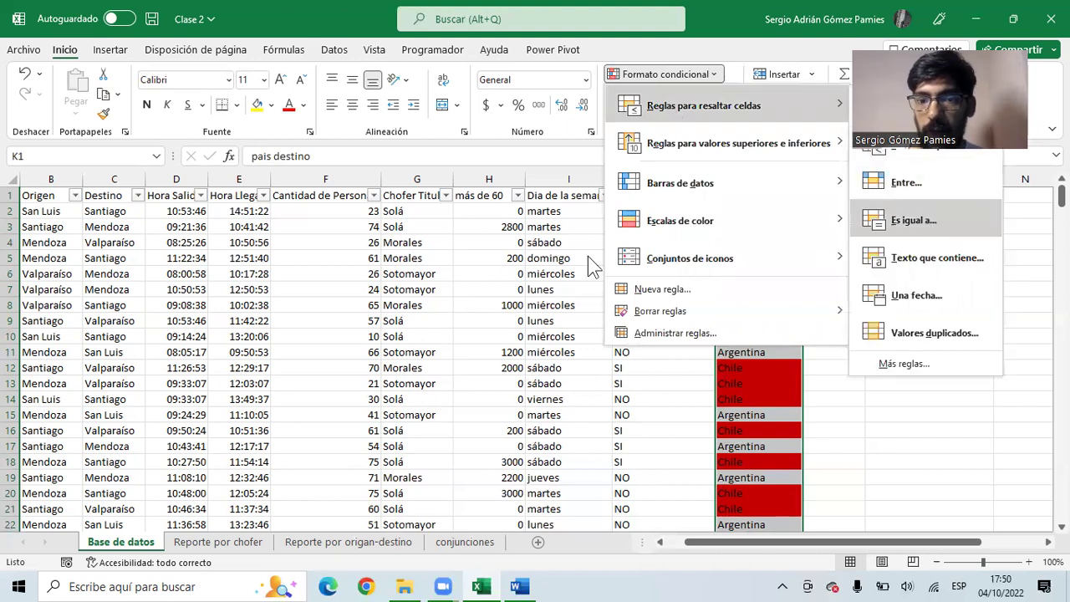
{"action": "left_click", "coordinate": [914, 220]}
{"action": "left_click", "coordinate": [381, 226]}
{"action": "type", "text": "Argentina"}
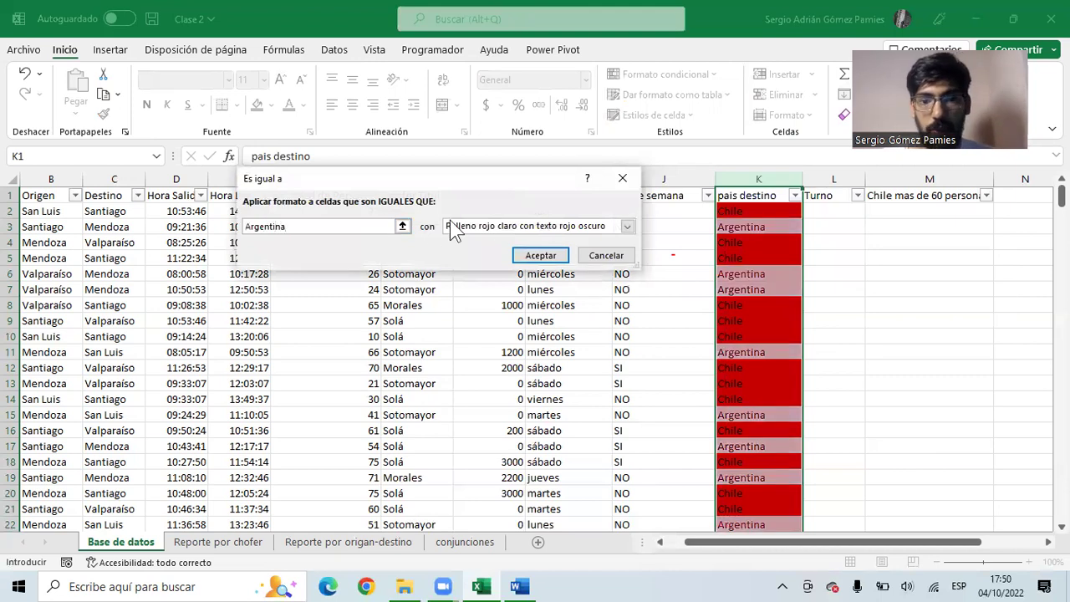
- Apply a custom light blue fill to Argentina matches and check the coloured cells in column K
{"action": "left_click", "coordinate": [452, 227]}
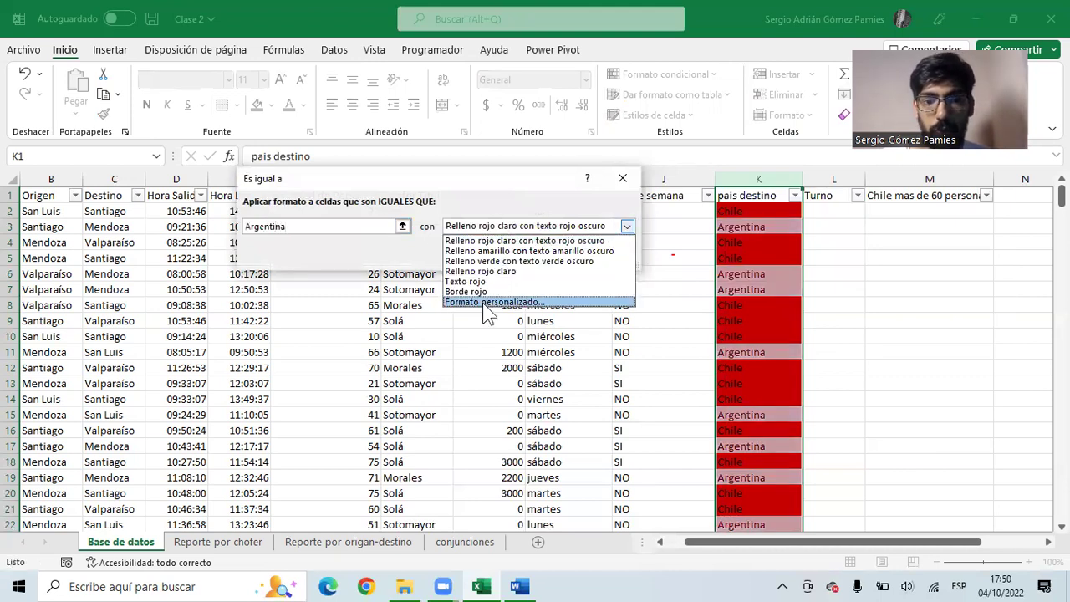
{"action": "left_click", "coordinate": [486, 303]}
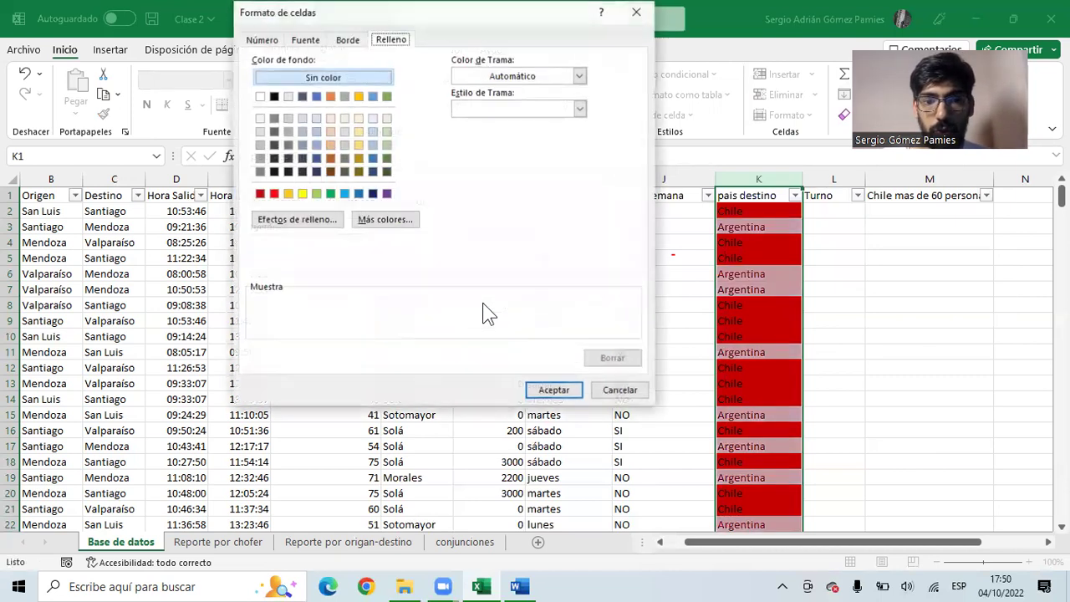
{"action": "left_click", "coordinate": [346, 195]}
{"action": "left_click", "coordinate": [536, 390]}
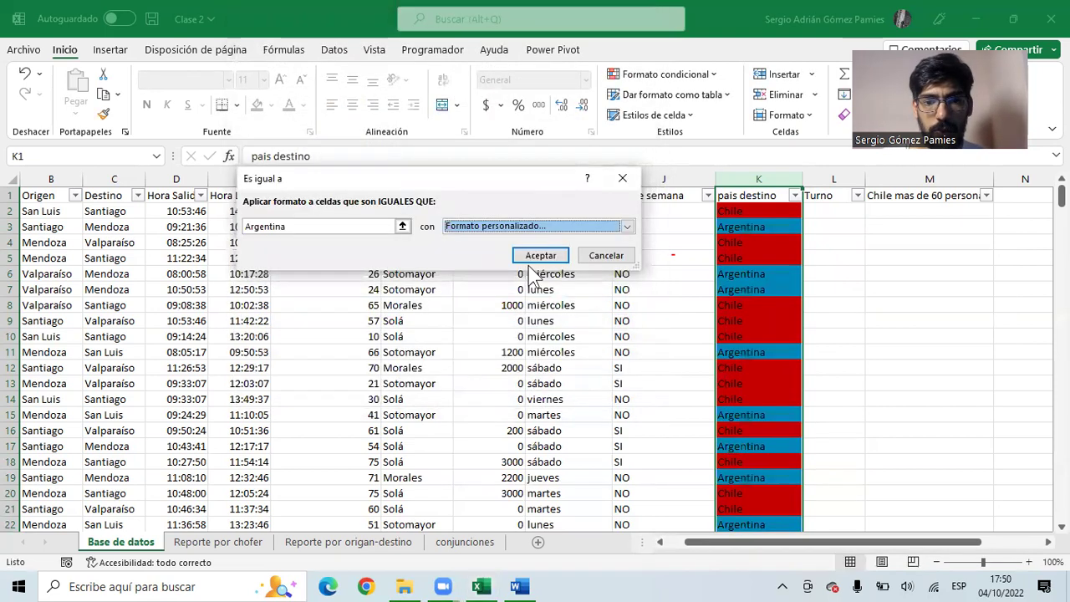
{"action": "left_click", "coordinate": [535, 257]}
{"action": "left_click", "coordinate": [772, 299]}
{"action": "left_click", "coordinate": [748, 215]}
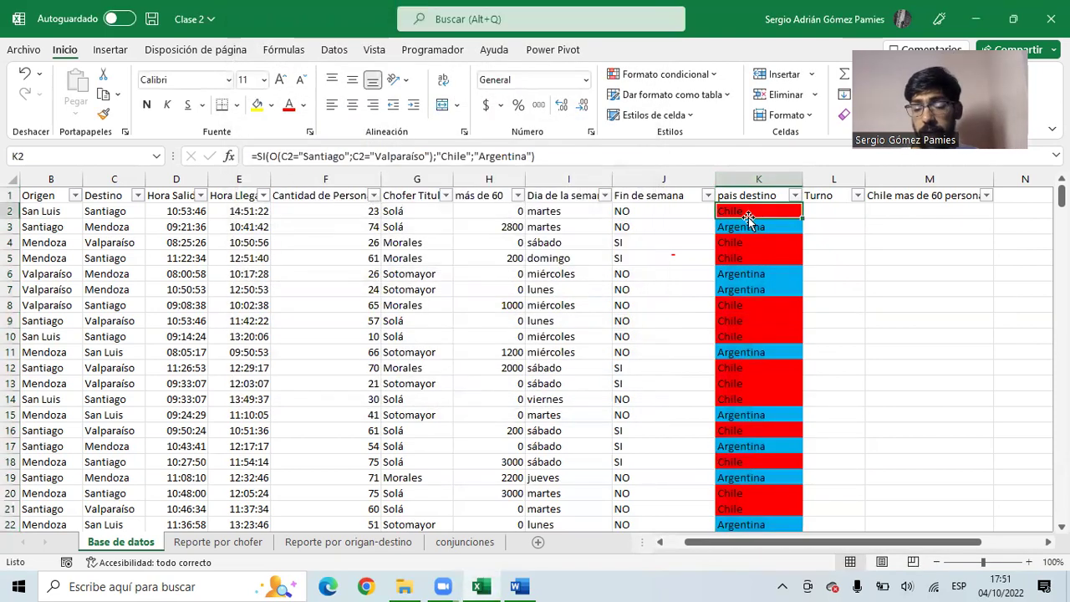
{"action": "left_click", "coordinate": [747, 225]}
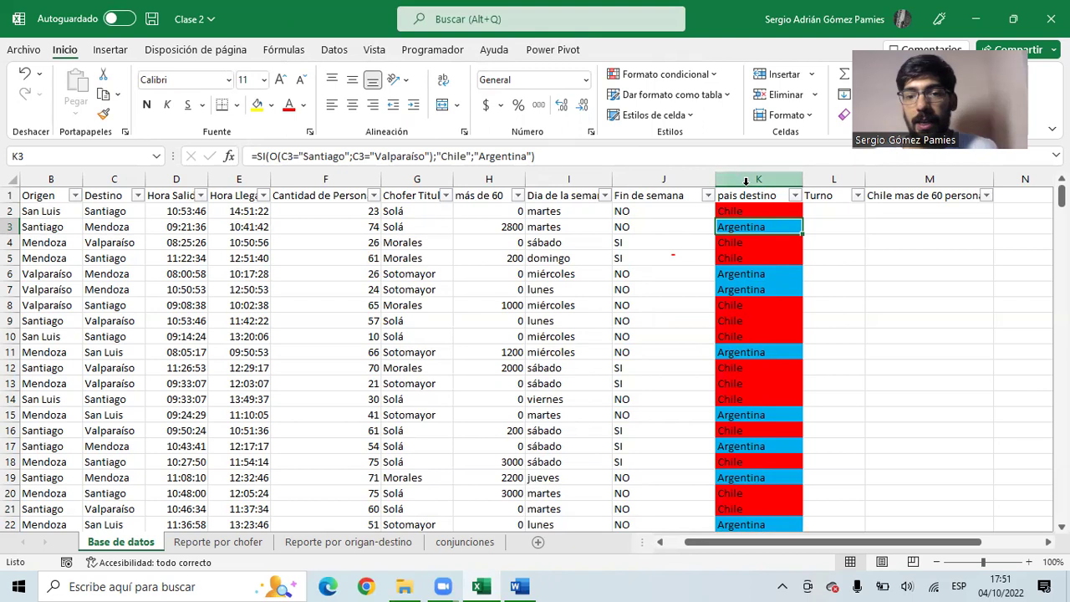
- Hide the pais destino column and select cell C2 in the Destino column
{"action": "left_click", "coordinate": [741, 177]}
{"action": "right_click", "coordinate": [740, 177]}
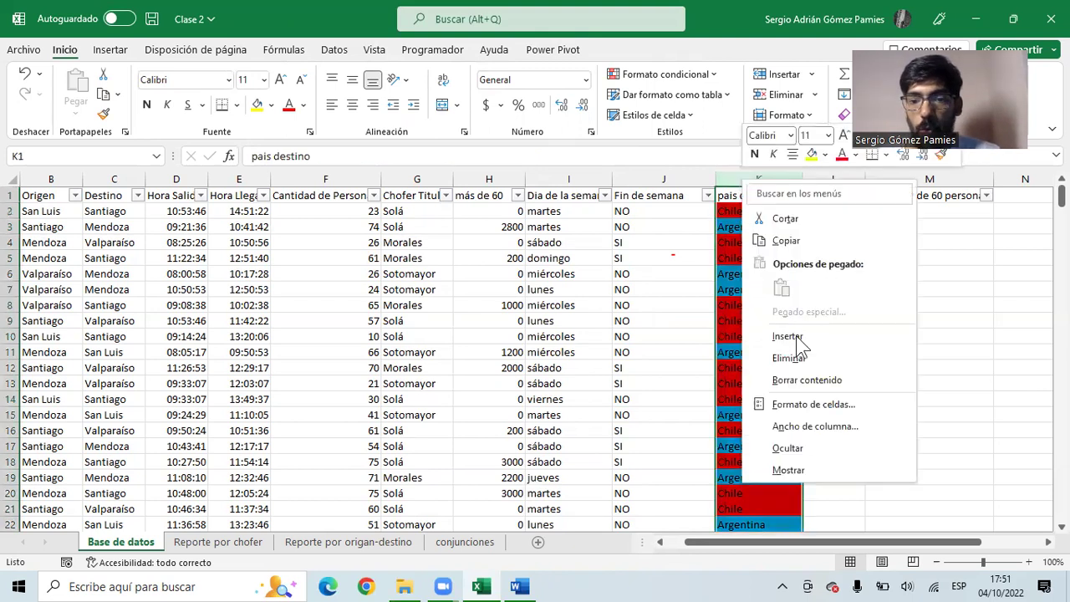
{"action": "left_click", "coordinate": [788, 449]}
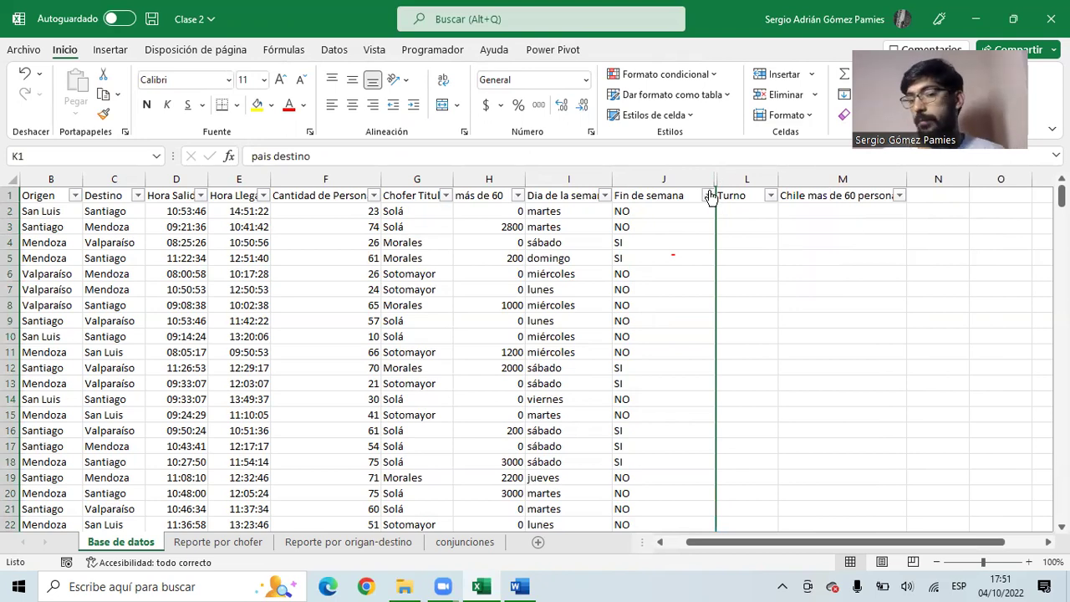
{"action": "left_click_drag", "start_coordinate": [635, 242], "coordinate": [107, 246]}
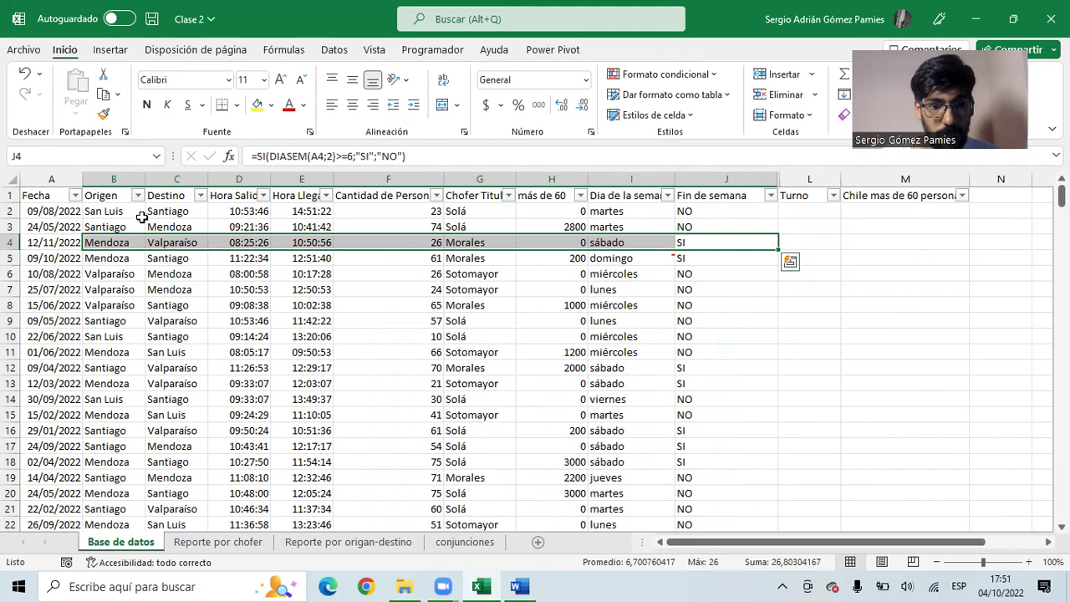
{"action": "left_click", "coordinate": [156, 180]}
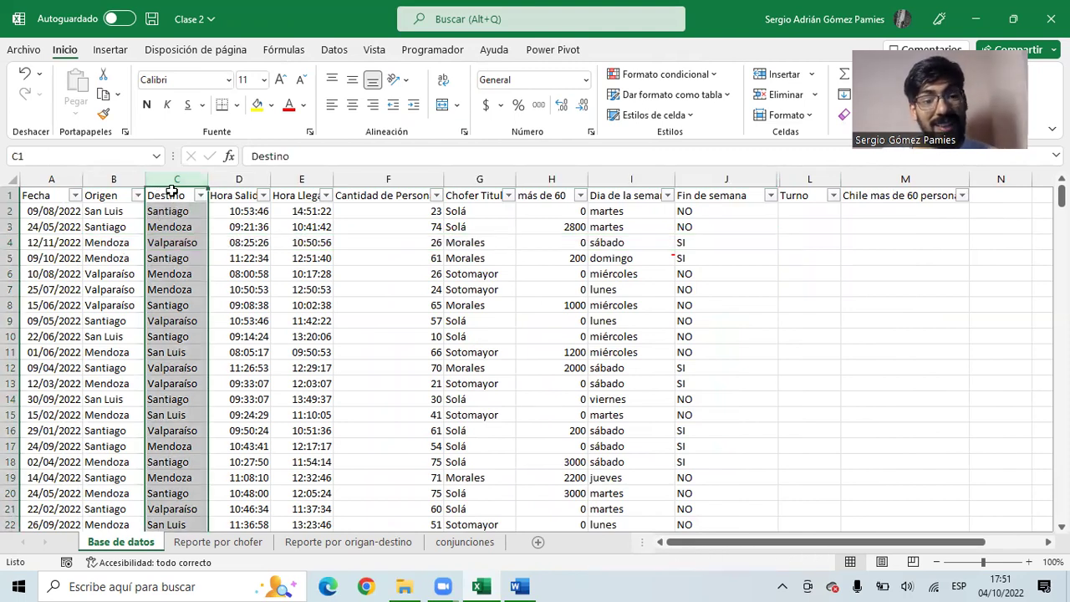
{"action": "left_click", "coordinate": [172, 213]}
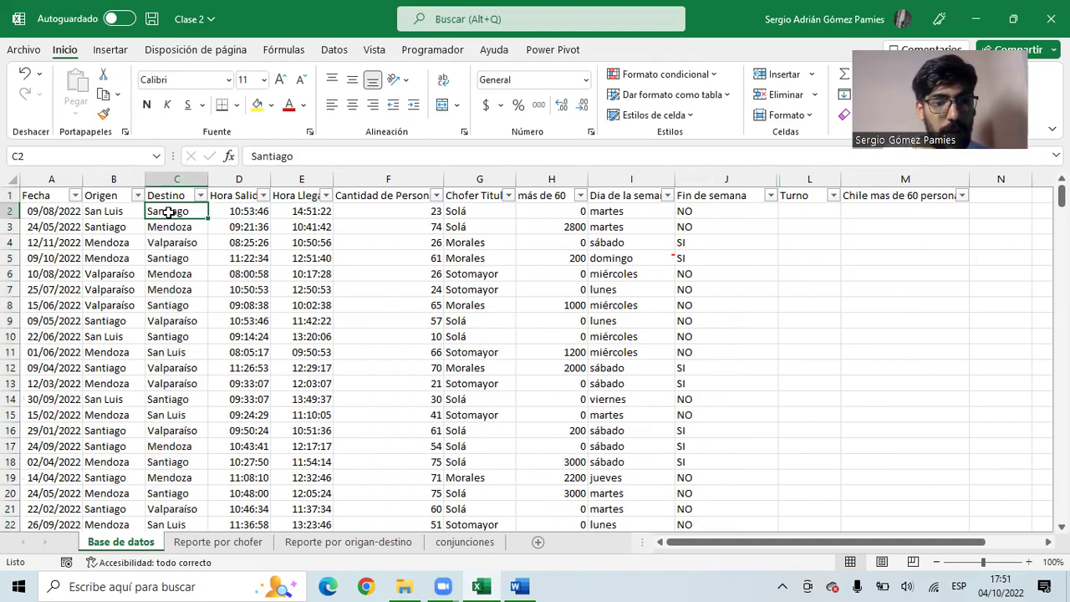
- Create a new formula rule for C2: O(C2="Santiago";C2="Valparaíso")
{"action": "left_click", "coordinate": [641, 74]}
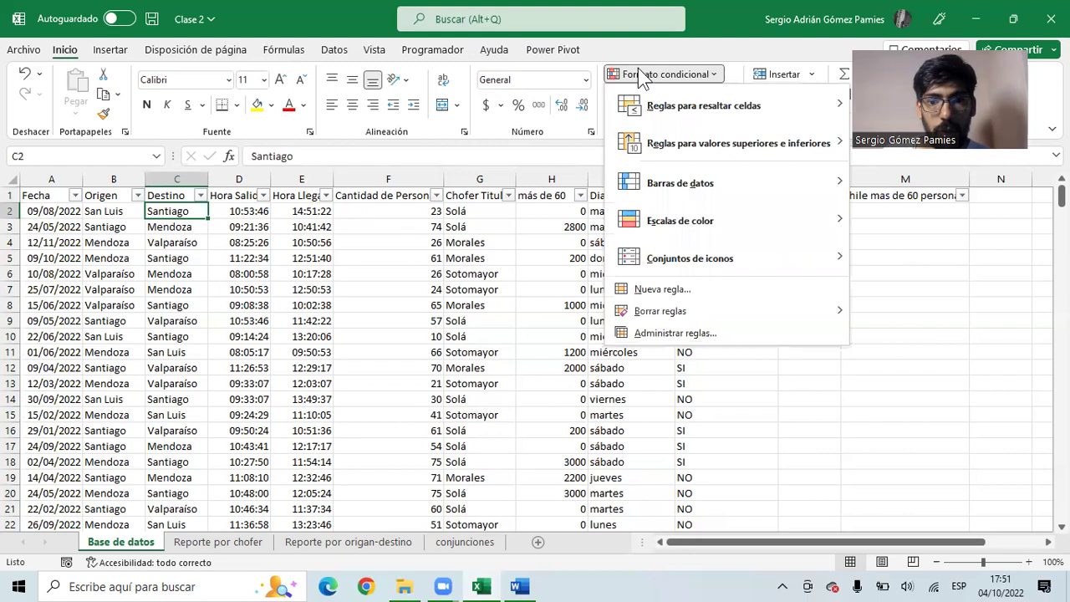
{"action": "left_click", "coordinate": [667, 290]}
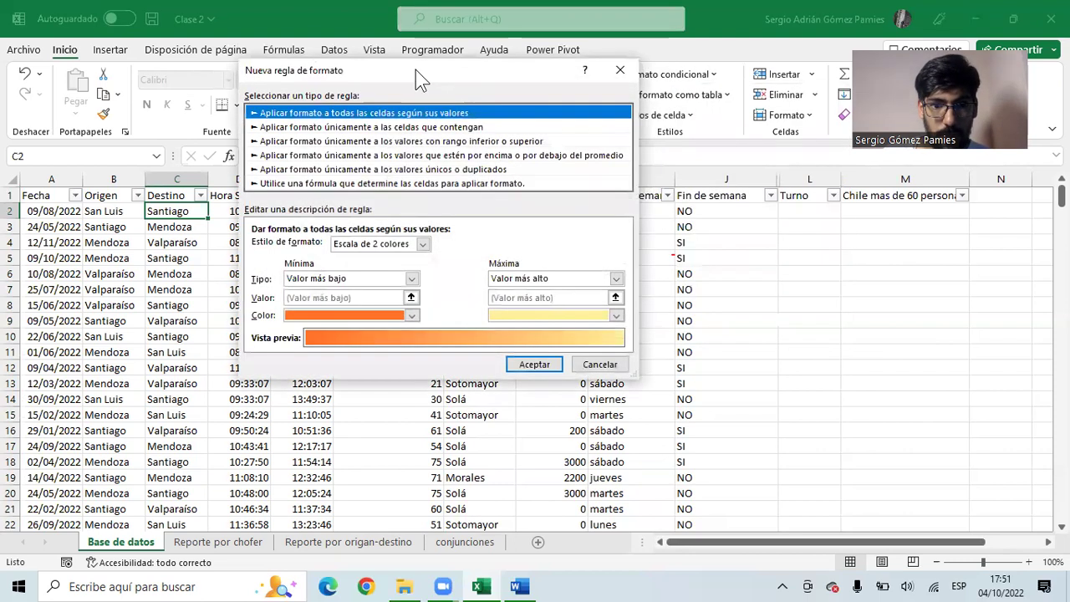
{"action": "left_click_drag", "start_coordinate": [416, 69], "coordinate": [660, 94]}
{"action": "left_click", "coordinate": [599, 204]}
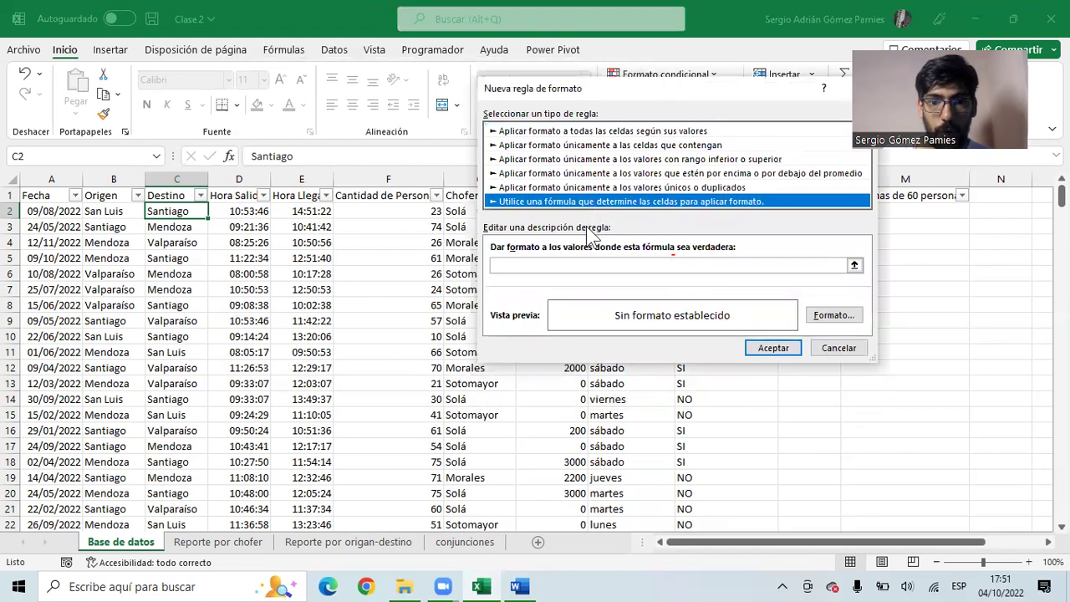
{"action": "left_click", "coordinate": [540, 265]}
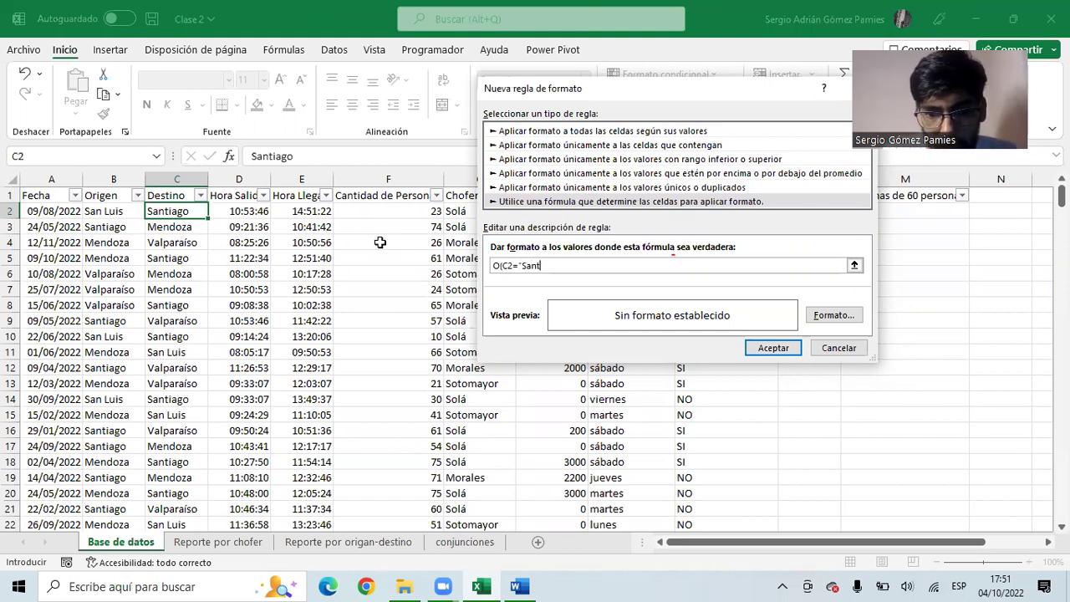
{"action": "type", "text": "iago\""}
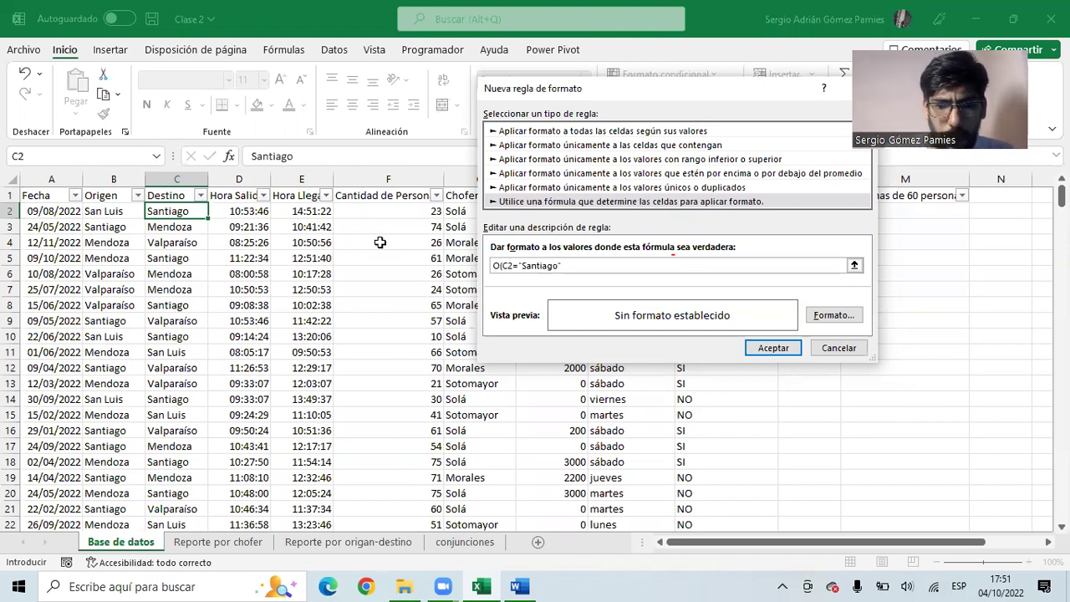
{"action": "type", "text": ";C2=\"Valparaíso\""}
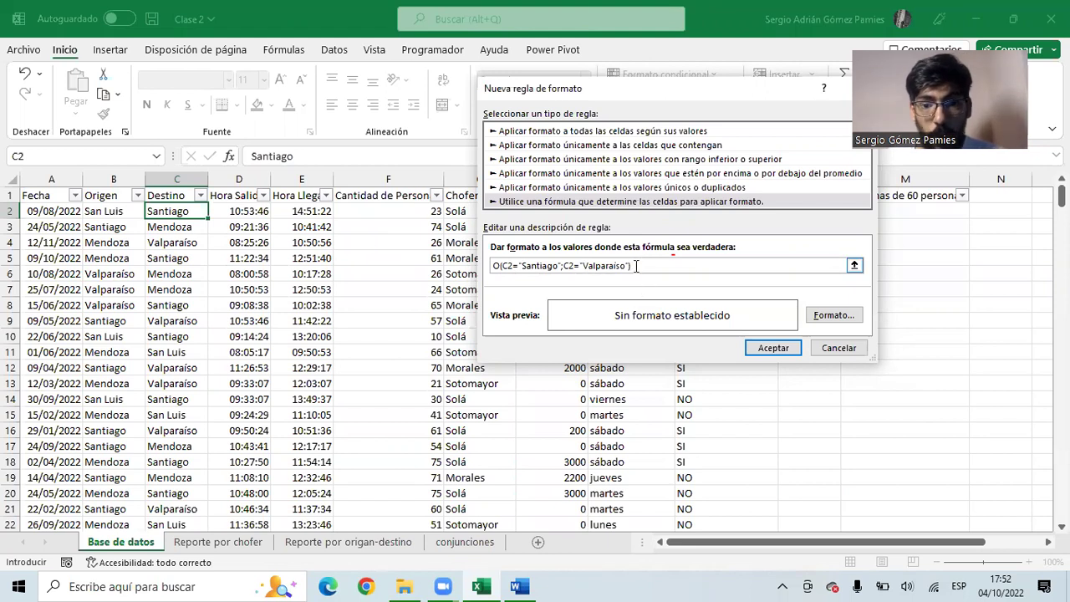
{"action": "left_click_drag", "start_coordinate": [633, 265], "coordinate": [500, 265]}
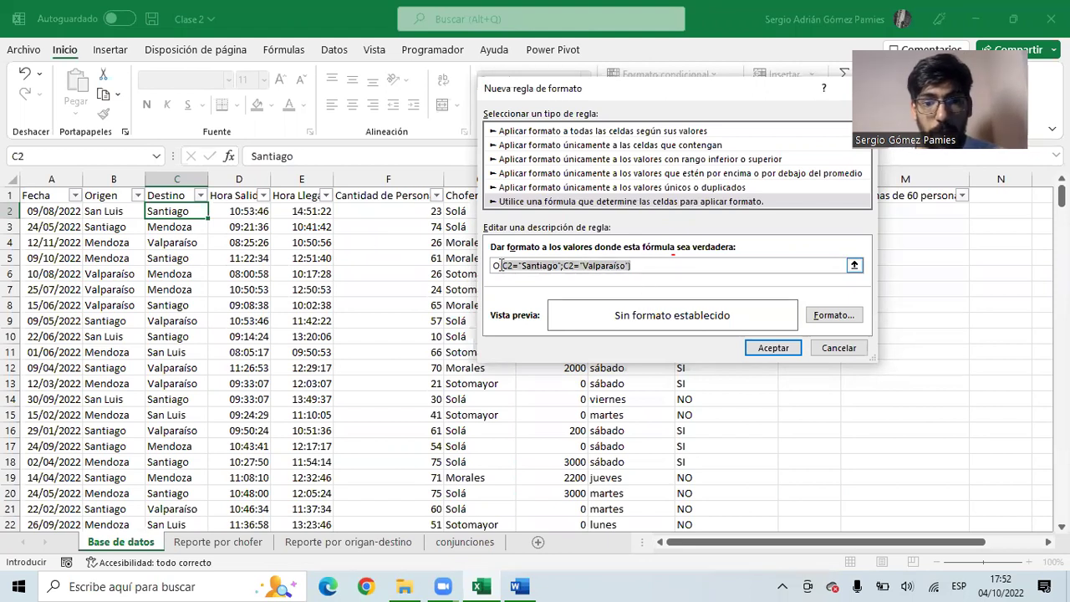
{"action": "left_click", "coordinate": [639, 266]}
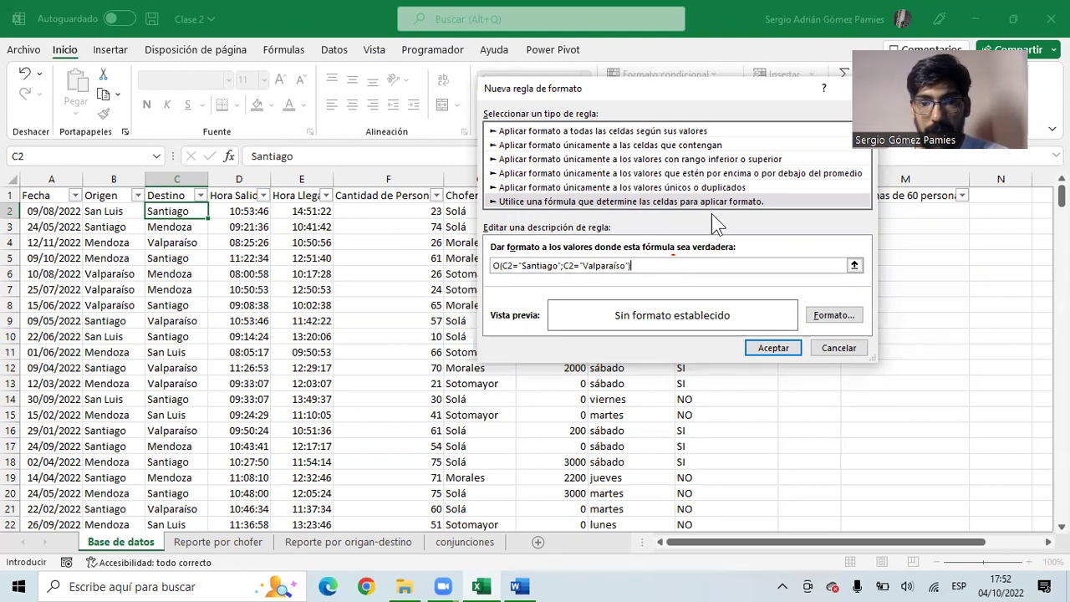
{"action": "left_click_drag", "start_coordinate": [841, 265], "coordinate": [490, 268]}
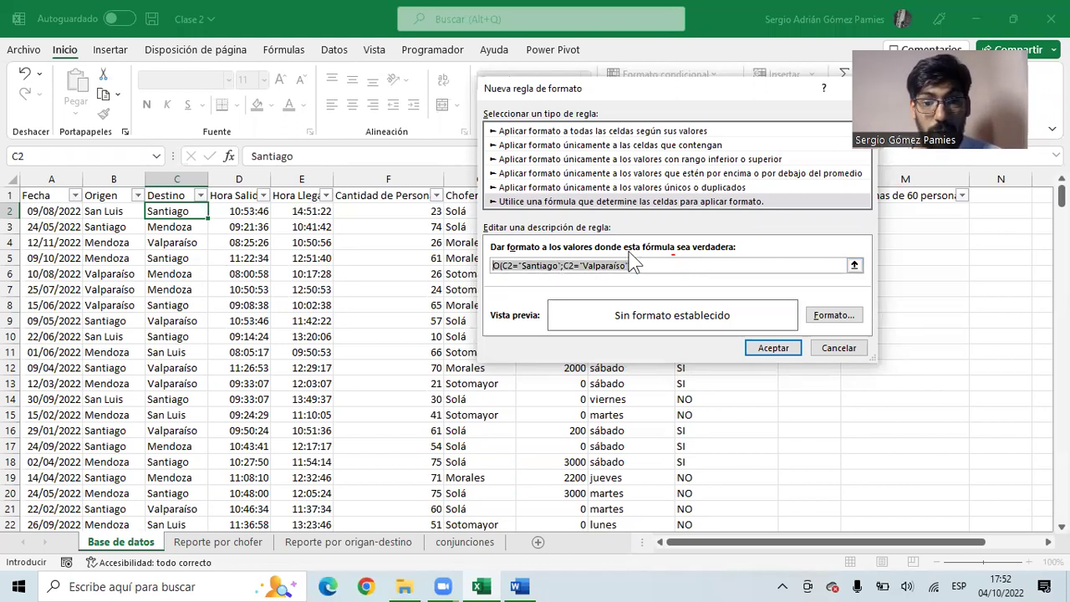
- Set the rule's fill to red and save the rule
{"action": "left_click", "coordinate": [831, 318]}
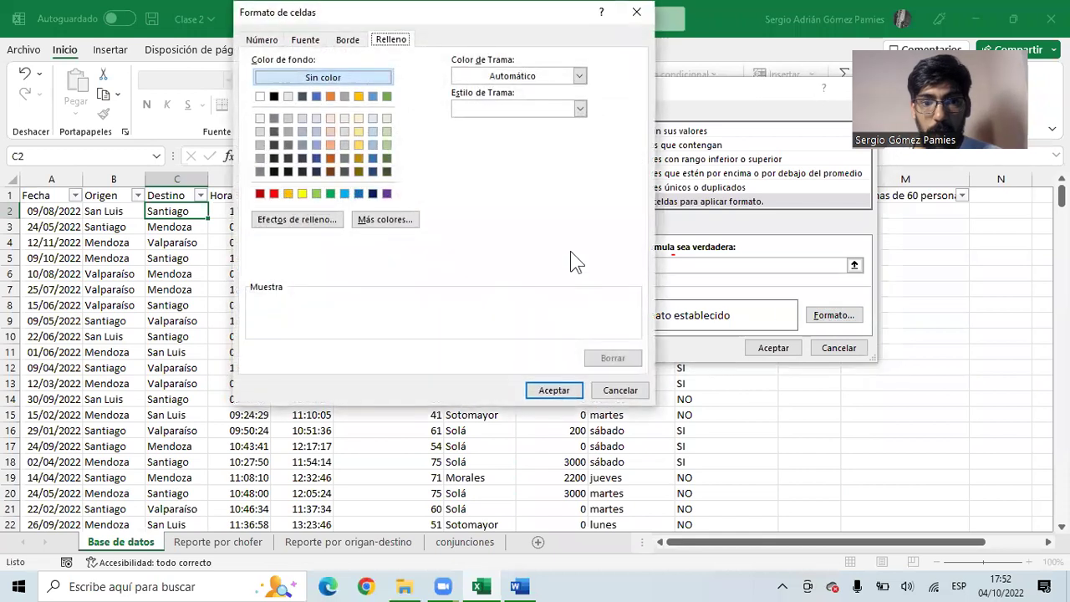
{"action": "left_click", "coordinate": [274, 194]}
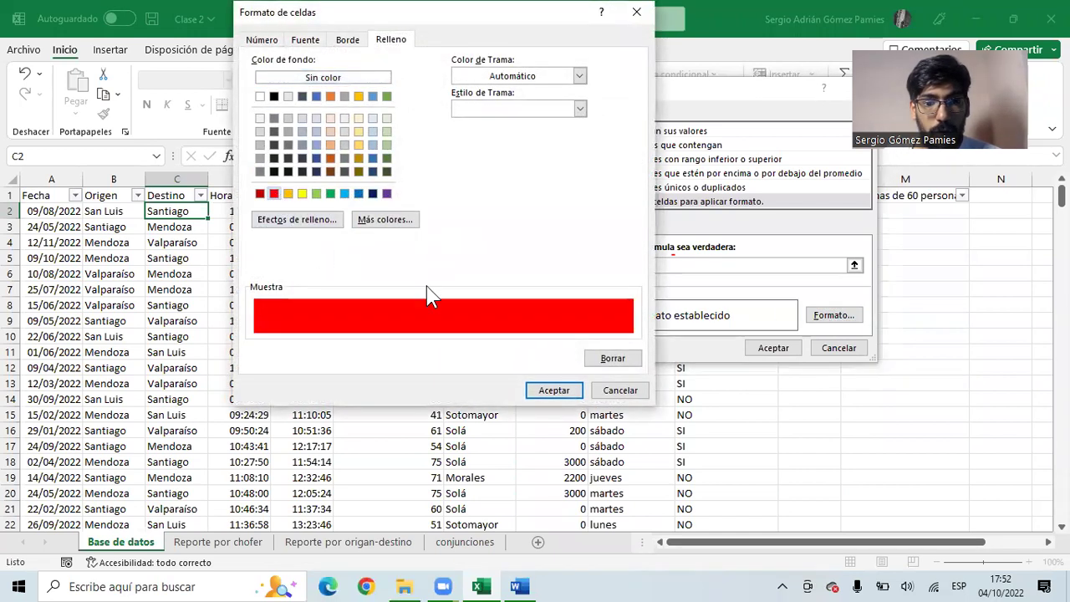
{"action": "left_click", "coordinate": [540, 390]}
{"action": "left_click", "coordinate": [765, 347]}
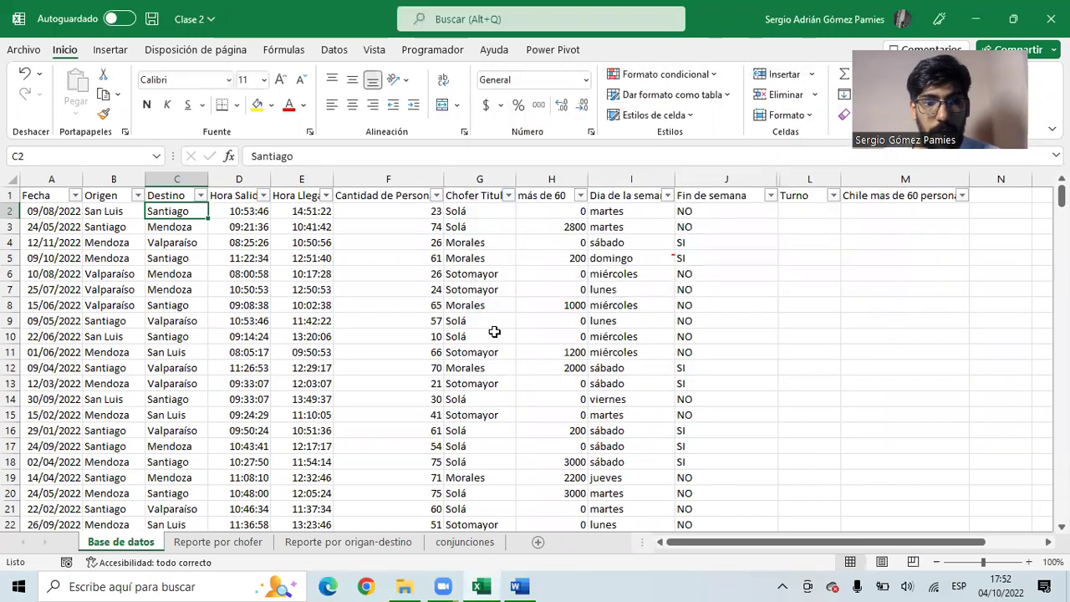
- Open the red rule from Manage Rules and delete the stray quotes around Santiago
{"action": "left_click", "coordinate": [662, 77]}
{"action": "left_click", "coordinate": [676, 332]}
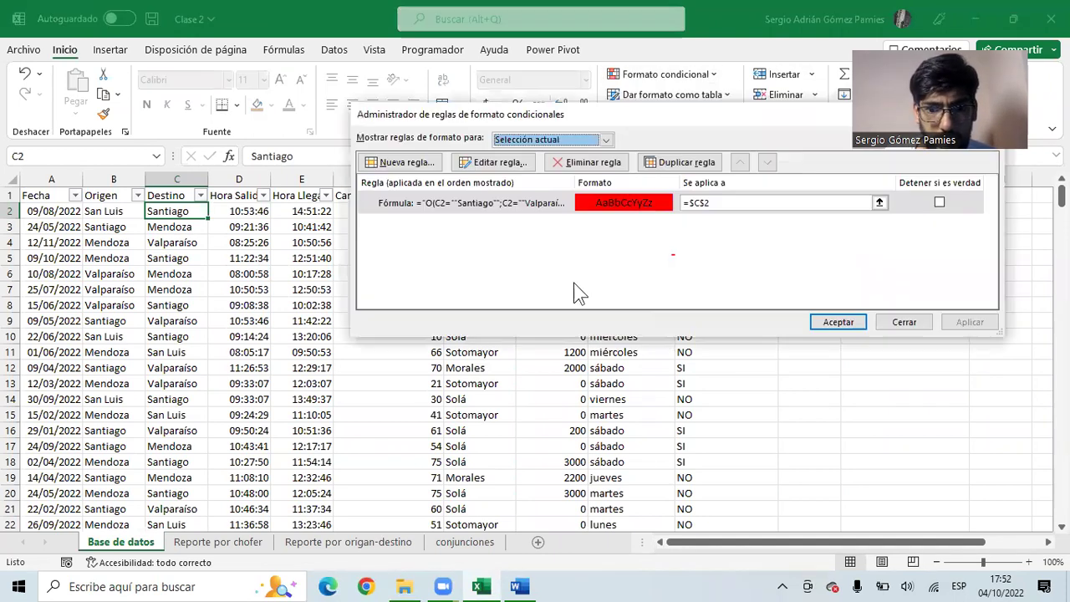
{"action": "left_click", "coordinate": [449, 206]}
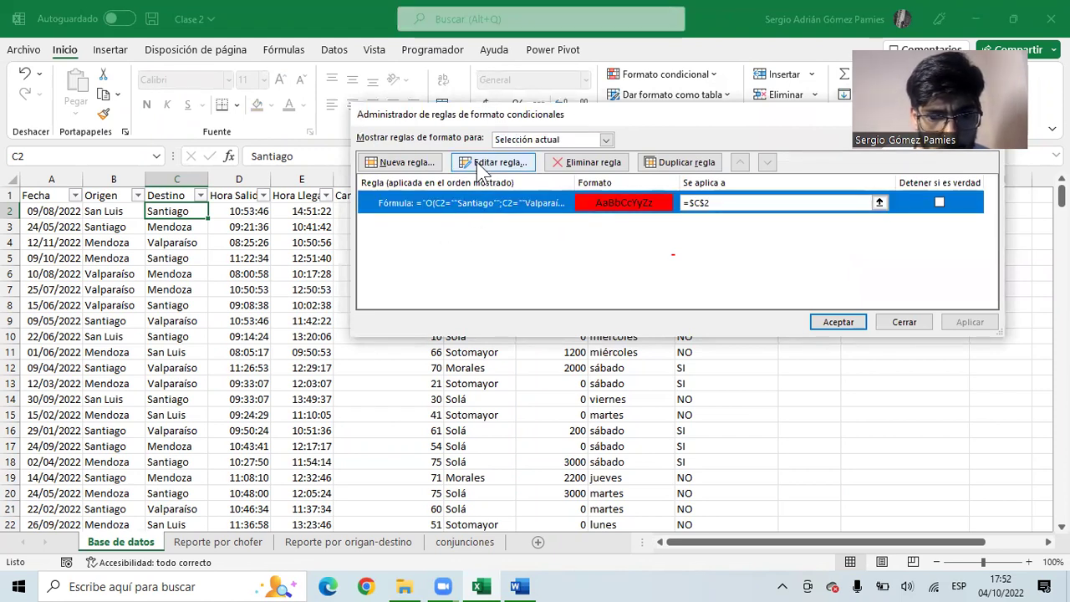
{"action": "left_click", "coordinate": [485, 164]}
{"action": "left_click", "coordinate": [528, 266]}
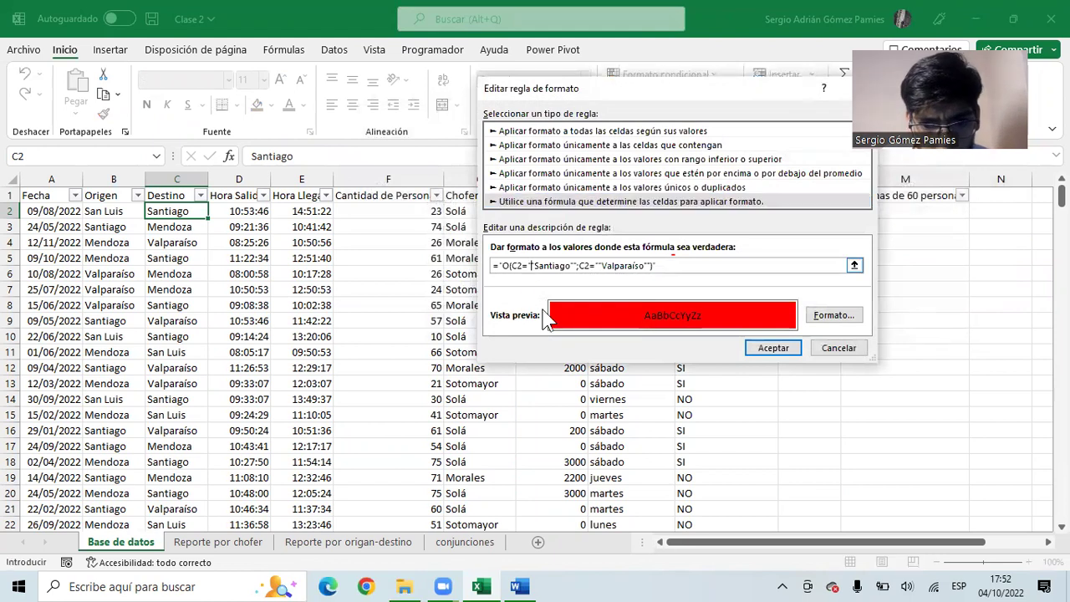
{"action": "left_click", "coordinate": [571, 266]}
{"action": "key", "text": "BackSpace"}
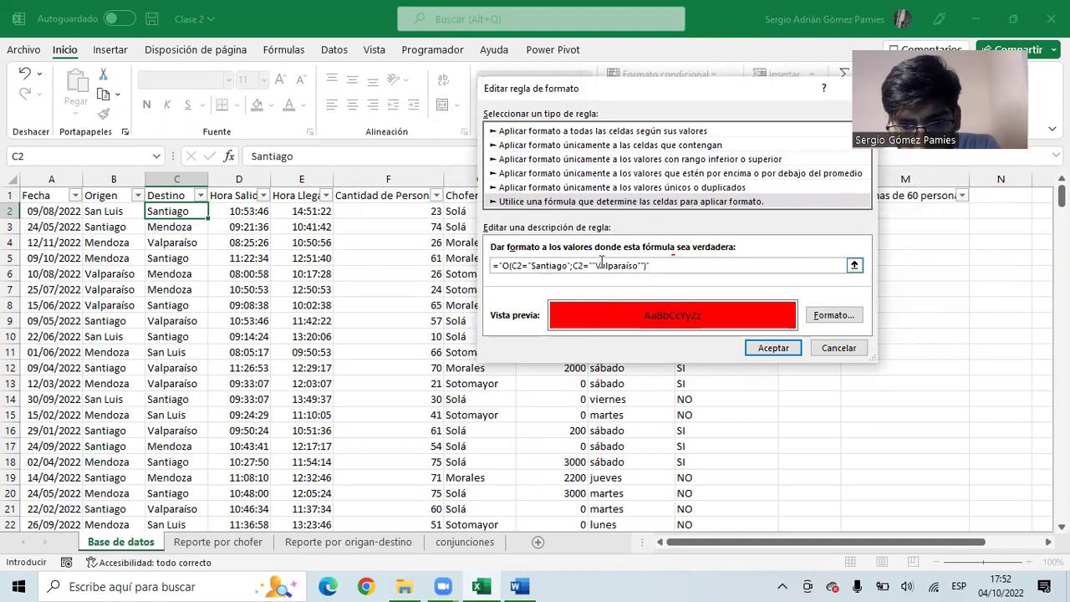
{"action": "key", "text": "BackSpace"}
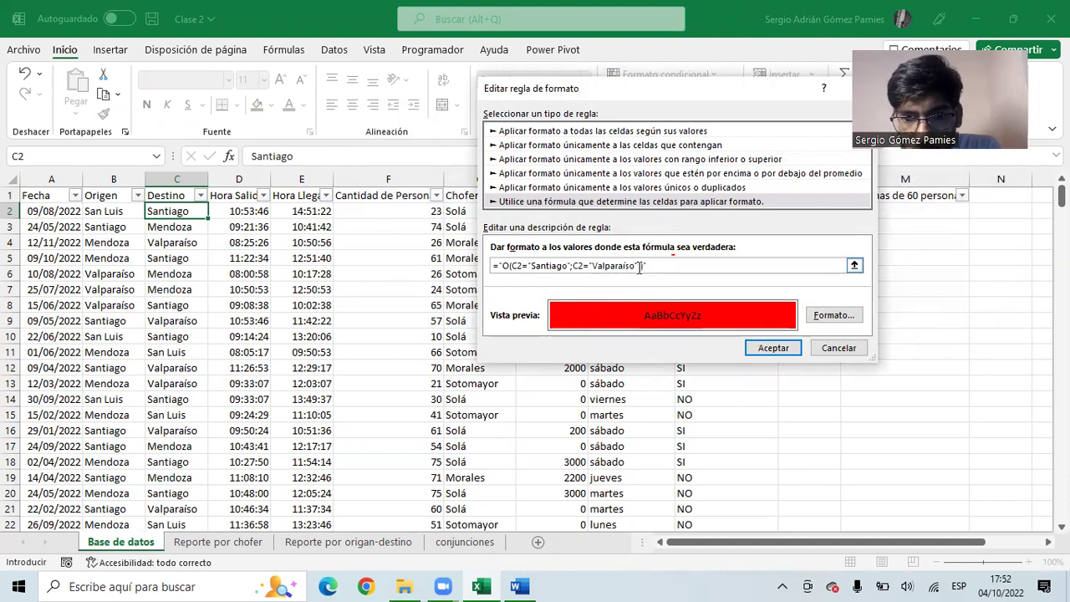
{"action": "left_click", "coordinate": [766, 348]}
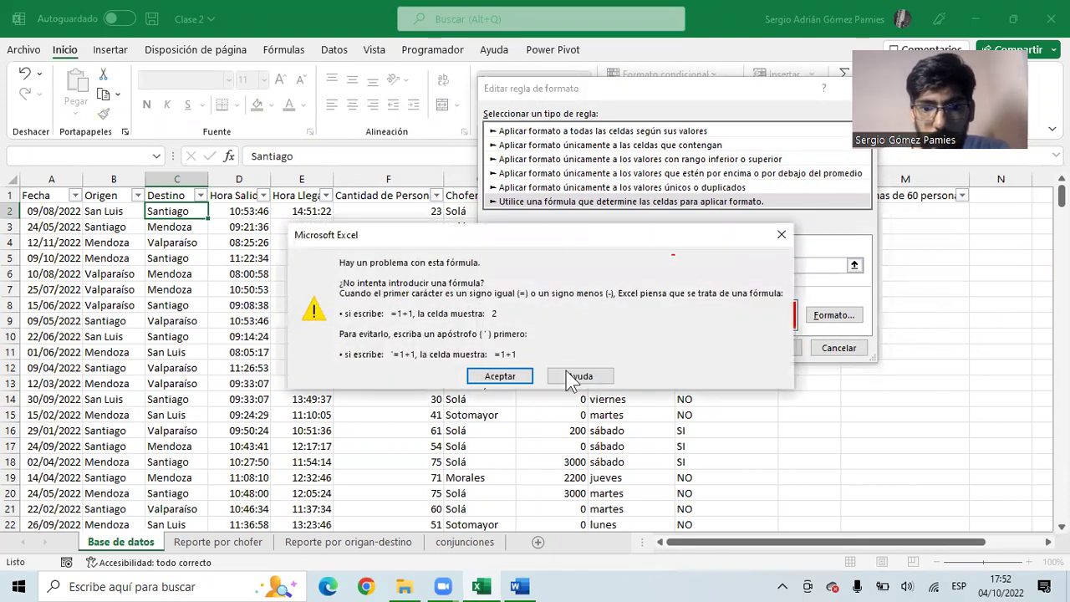
{"action": "left_click", "coordinate": [512, 378]}
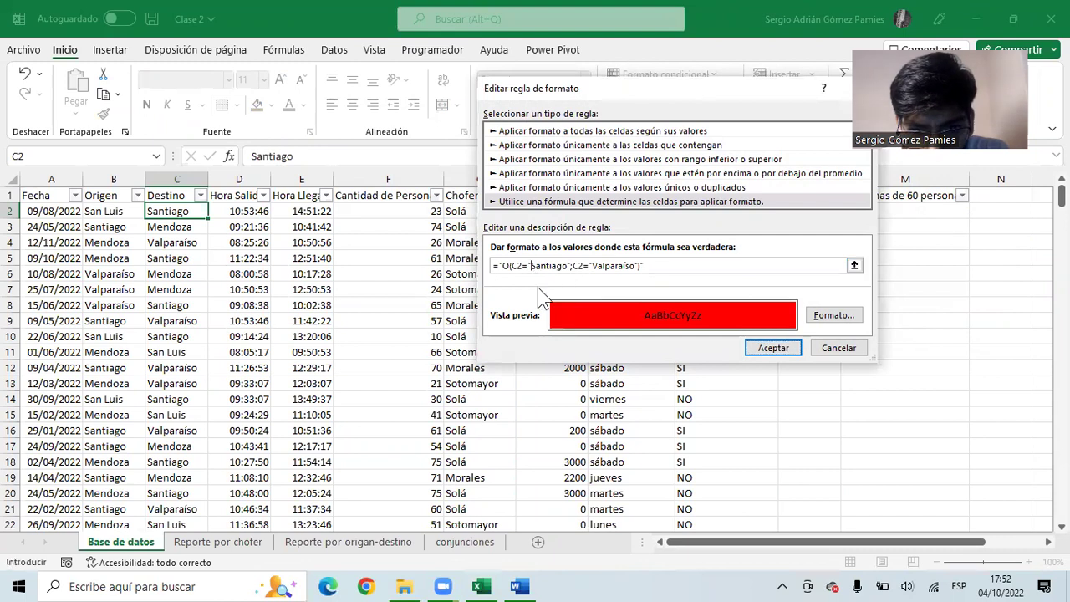
- Make the C2 reference relative and remove the last stray quote so the formula saves
{"action": "key", "text": "BackSpace"}
{"action": "type", "text": "\""}
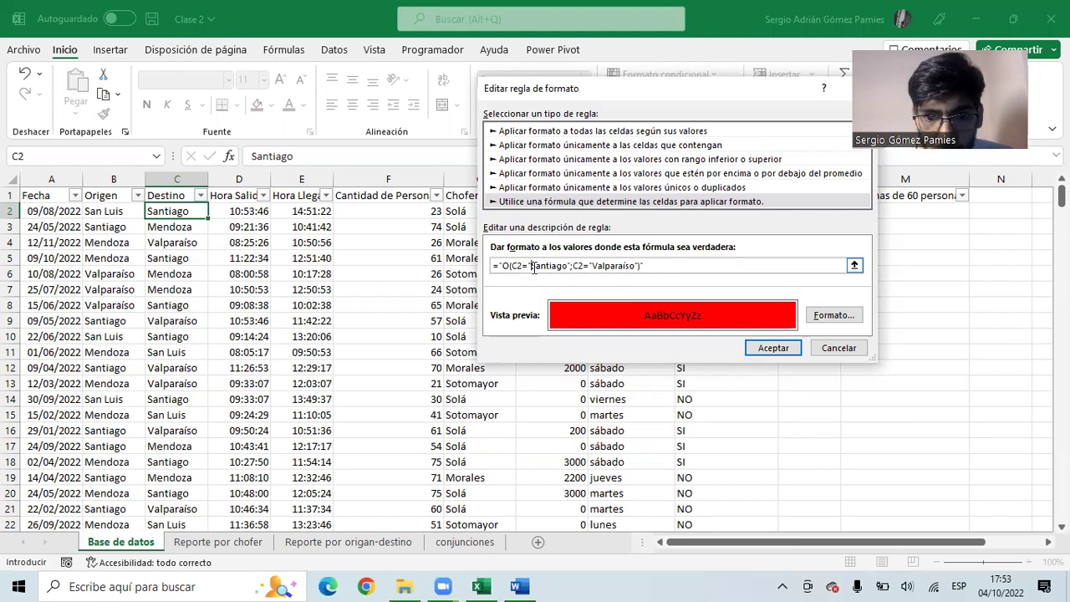
{"action": "key", "text": "BackSpace"}
{"action": "key", "text": "BackSpace"}
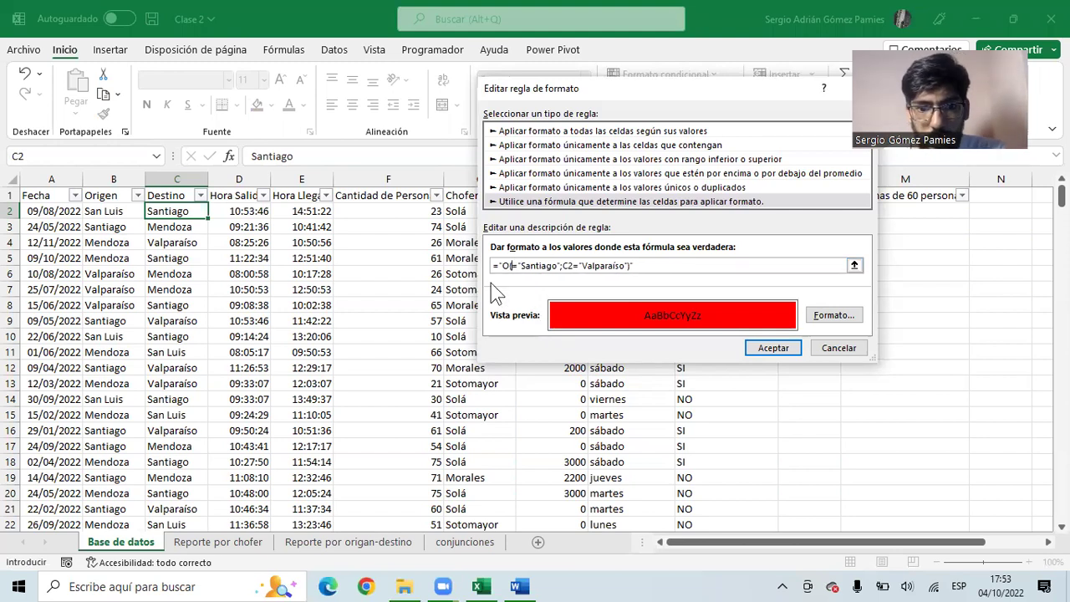
{"action": "left_click", "coordinate": [182, 210]}
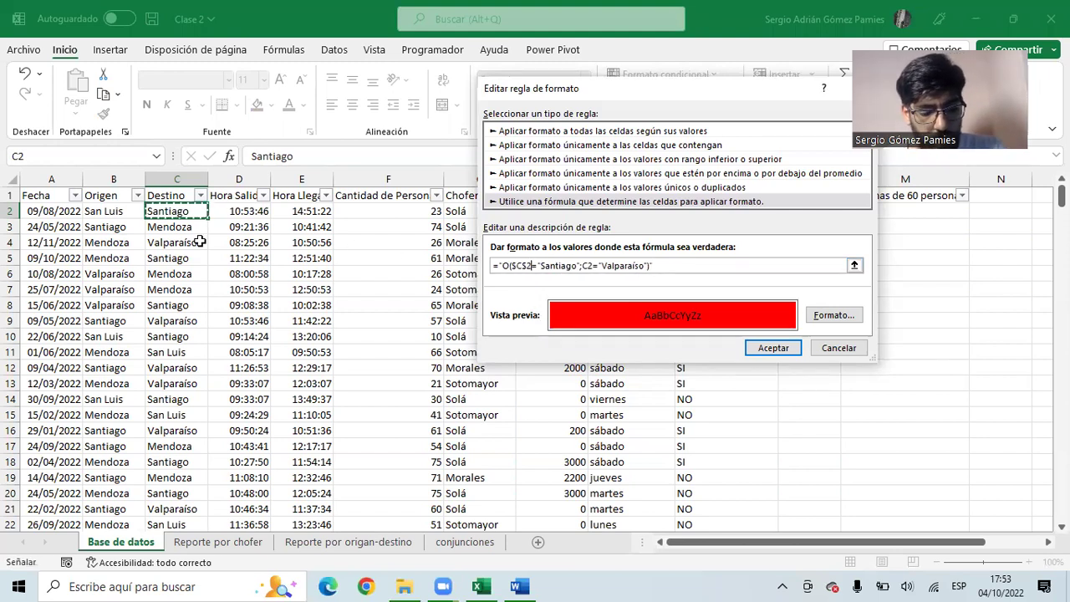
{"action": "key", "text": "F4"}
{"action": "key", "text": "F4"}
{"action": "key", "text": "F4"}
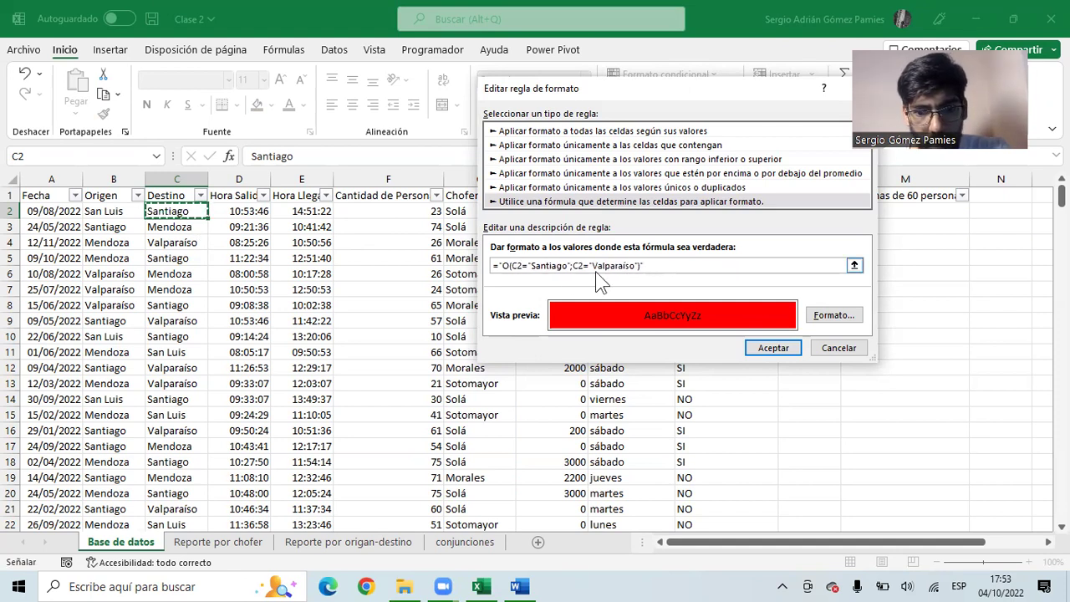
{"action": "left_click", "coordinate": [585, 265]}
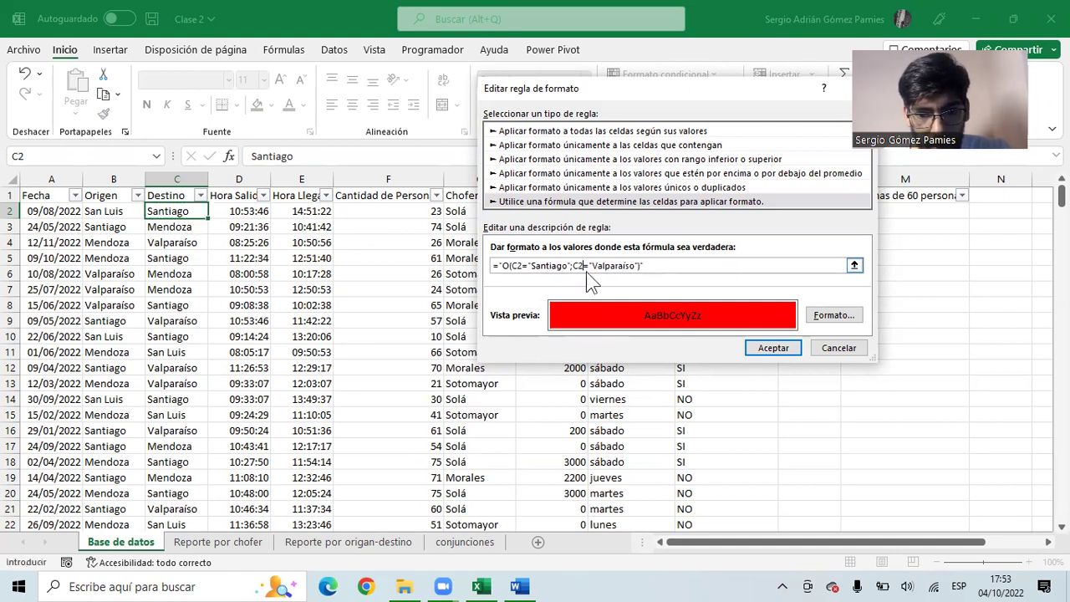
{"action": "left_click", "coordinate": [778, 349]}
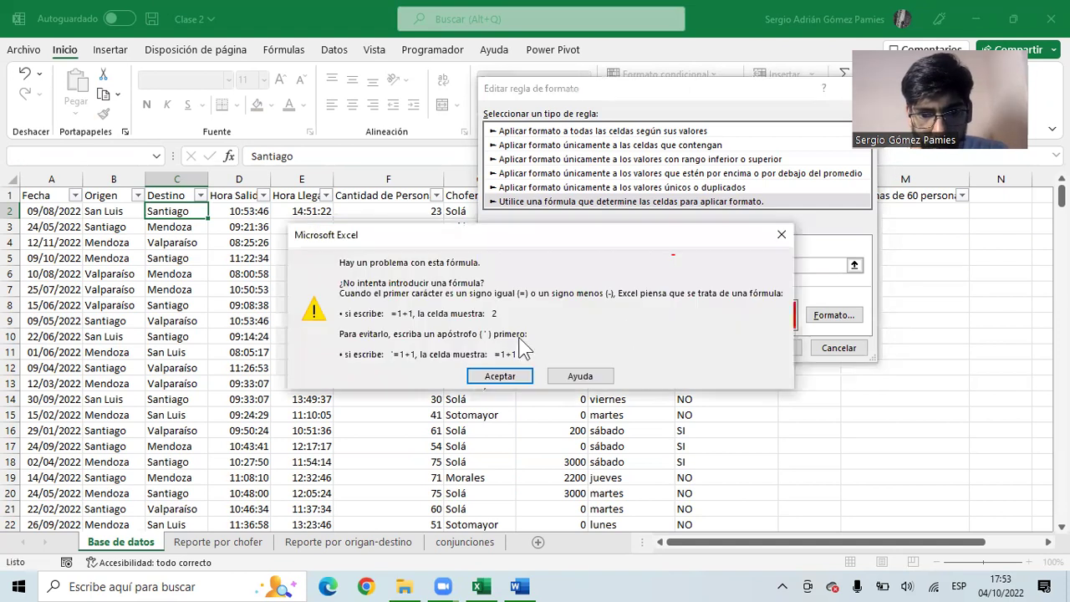
{"action": "left_click", "coordinate": [500, 377]}
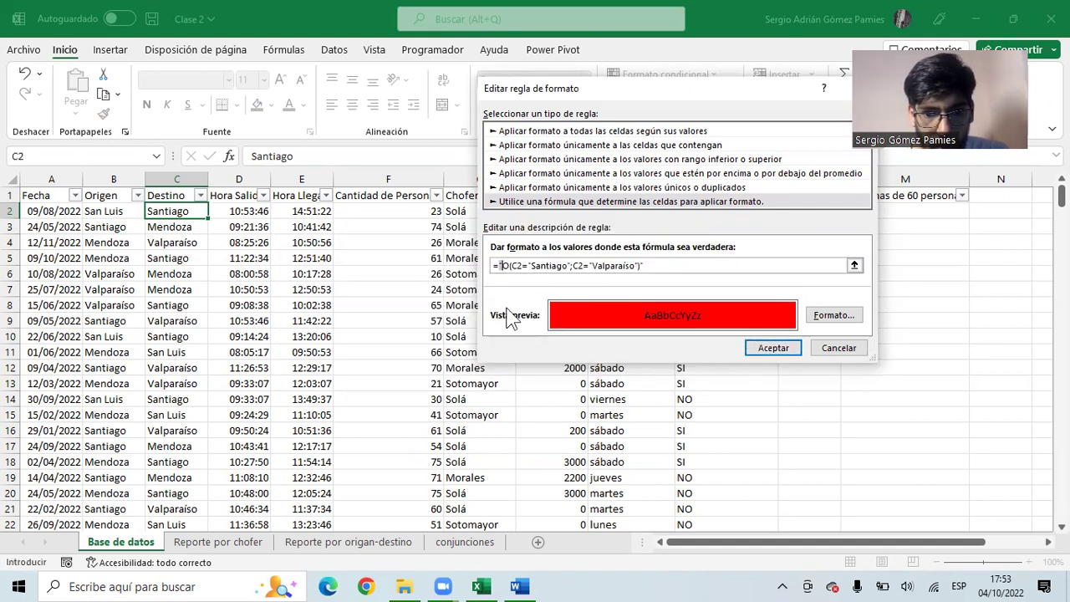
{"action": "key", "text": "BackSpace"}
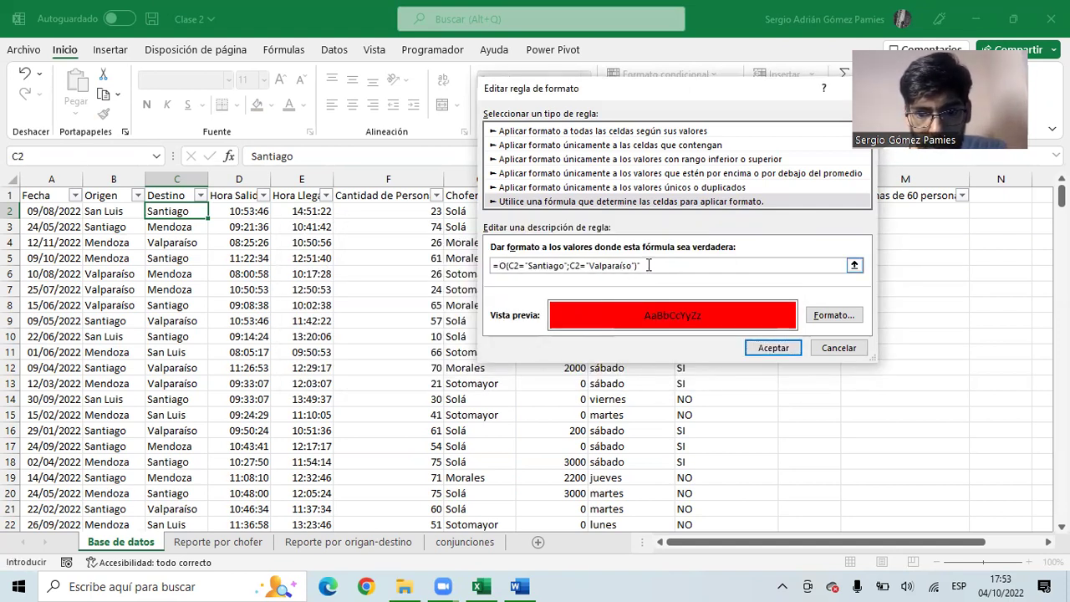
{"action": "left_click", "coordinate": [766, 347]}
- Apply the rule and Format Paint C2's red rule down column C, checking Valparaíso in C4
{"action": "left_click", "coordinate": [836, 322]}
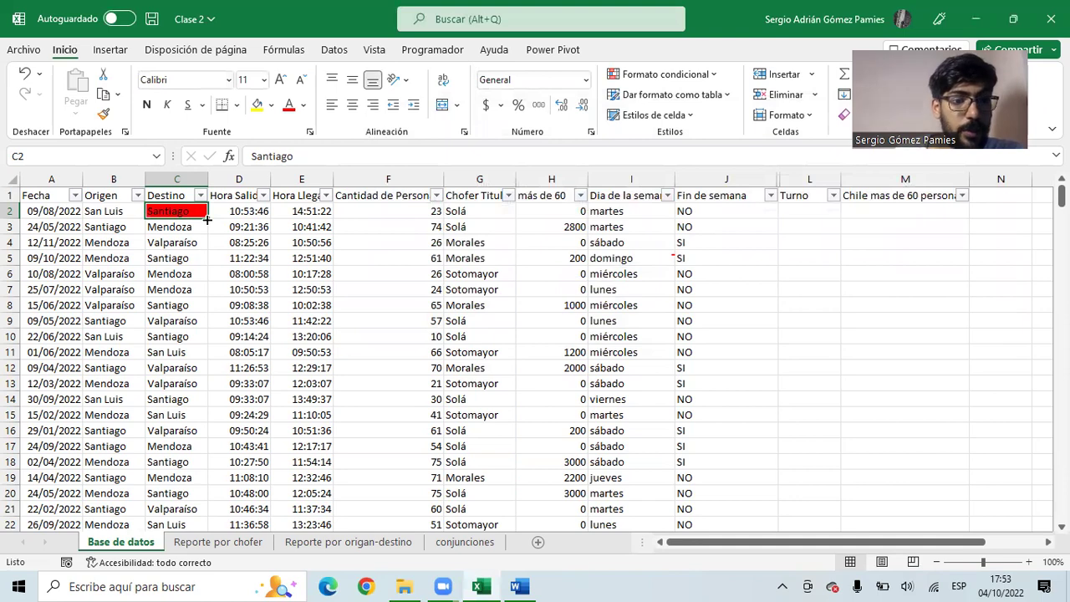
{"action": "left_click", "coordinate": [100, 115]}
{"action": "mouse_move", "coordinate": [177, 210]}
{"action": "left_mouse_down"}
{"action": "mouse_move", "coordinate": [175, 583]}
{"action": "mouse_move", "coordinate": [190, 524]}
{"action": "left_mouse_up"}
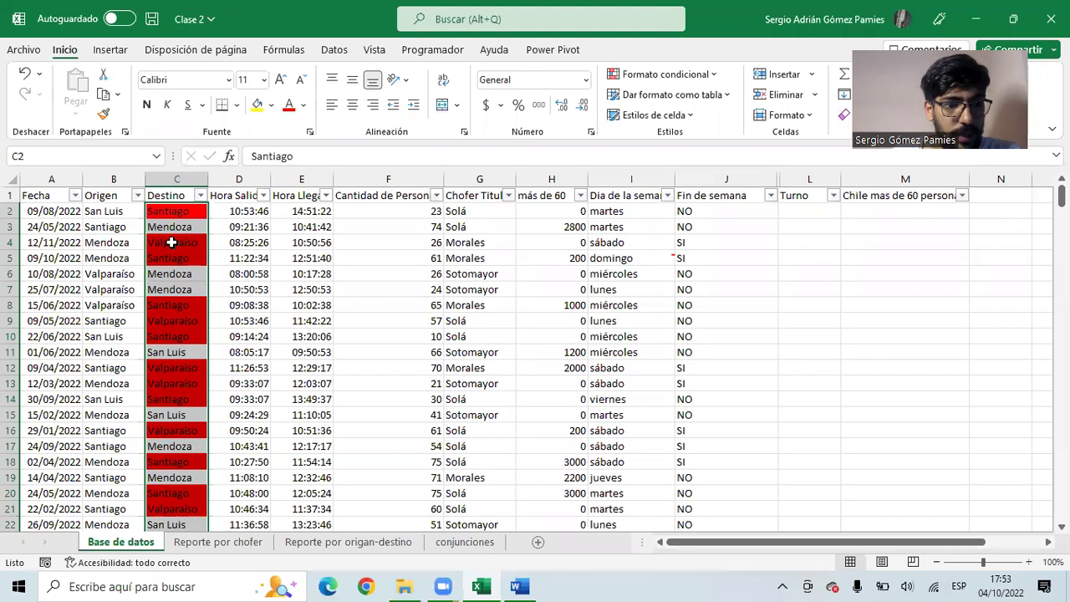
{"action": "left_click", "coordinate": [179, 211]}
{"action": "left_click", "coordinate": [185, 243]}
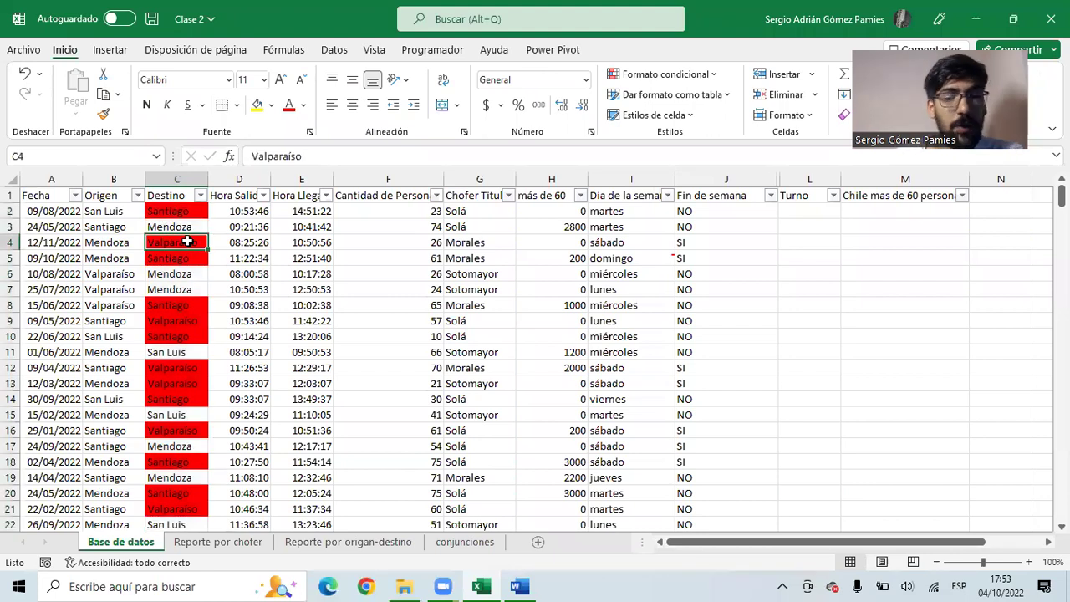
{"action": "left_click", "coordinate": [183, 214]}
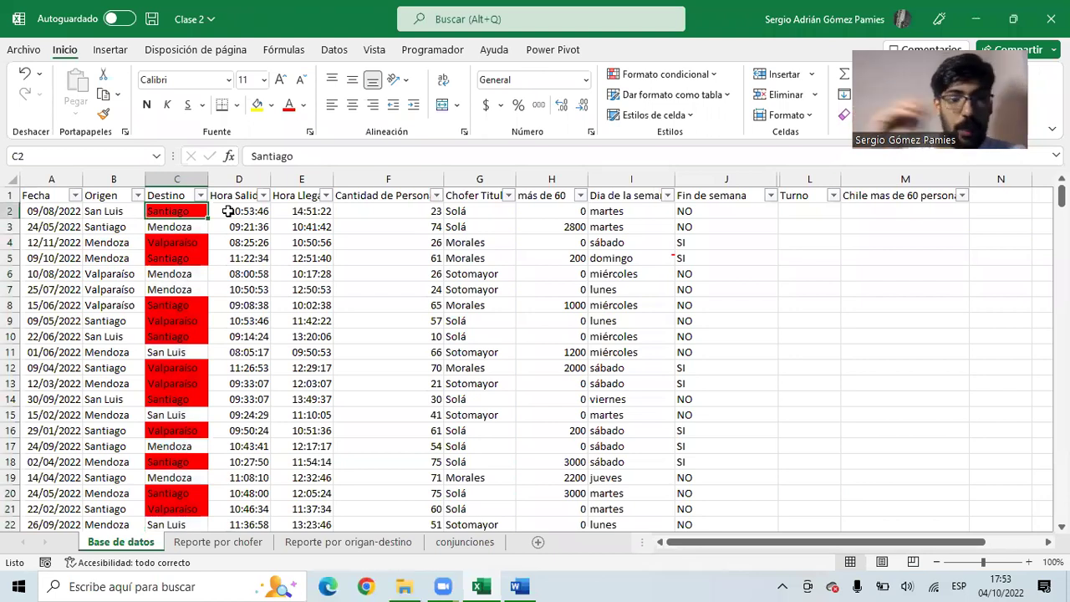
{"action": "left_click_drag", "start_coordinate": [206, 212], "coordinate": [205, 431]}
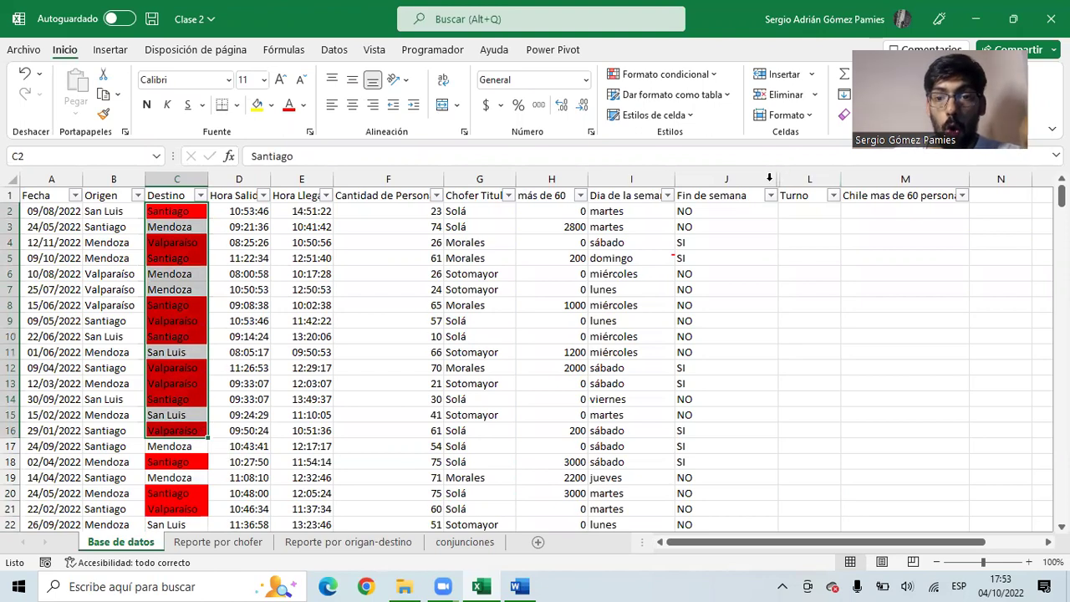
{"action": "left_click_drag", "start_coordinate": [769, 179], "coordinate": [789, 179]}
{"action": "right_click", "coordinate": [795, 192]}
{"action": "left_click", "coordinate": [847, 471]}
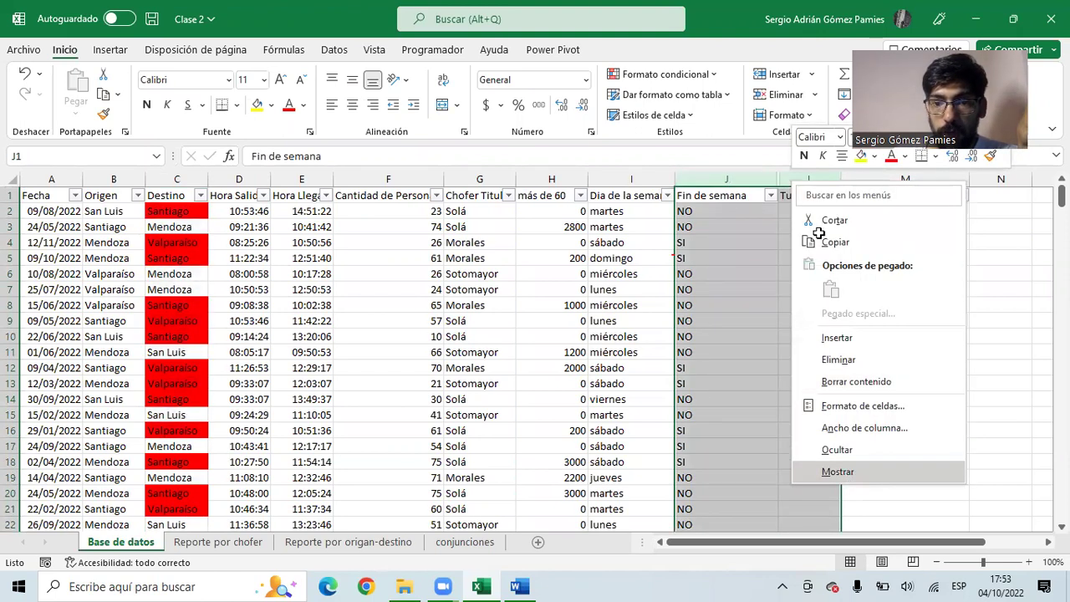
{"action": "left_click", "coordinate": [808, 213]}
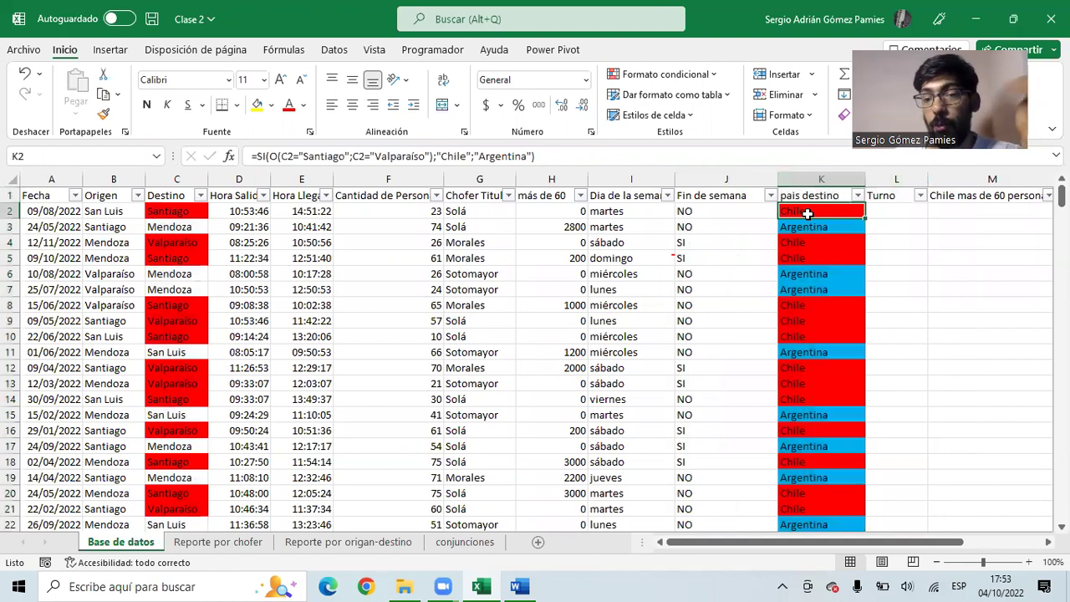
{"action": "left_click", "coordinate": [797, 181]}
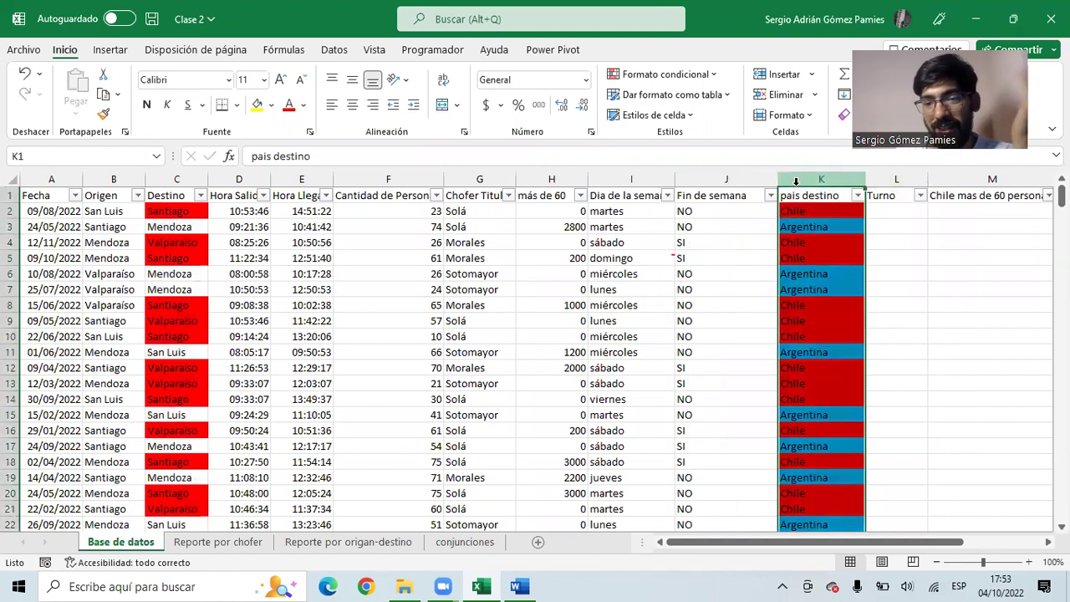
{"action": "left_click", "coordinate": [803, 211]}
{"action": "left_click_drag", "start_coordinate": [490, 157], "coordinate": [310, 156]}
{"action": "key", "text": "Escape"}
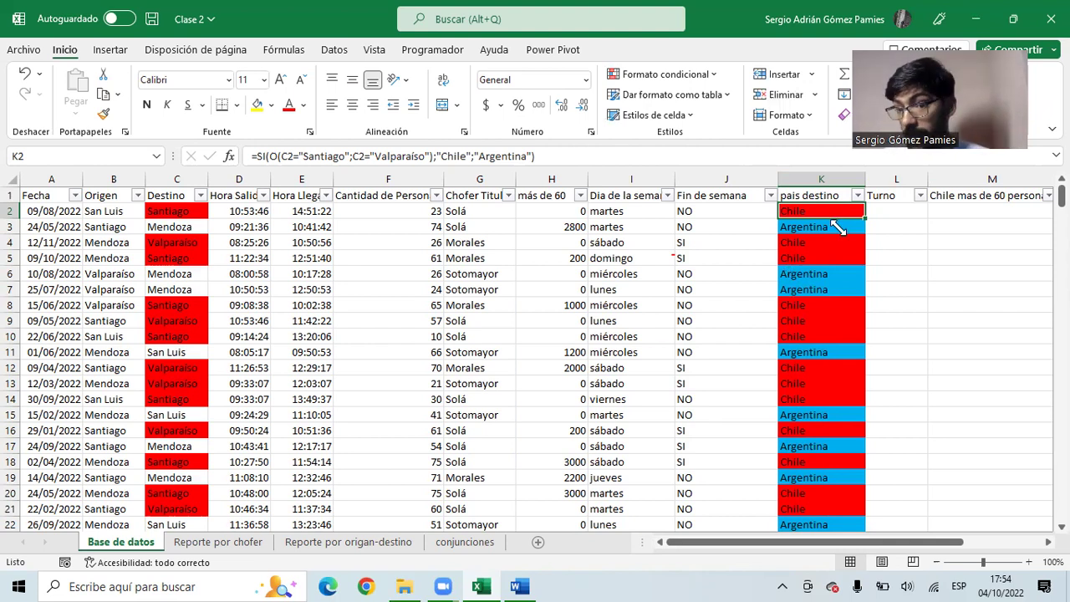
{"action": "left_click_drag", "start_coordinate": [740, 241], "coordinate": [706, 242]}
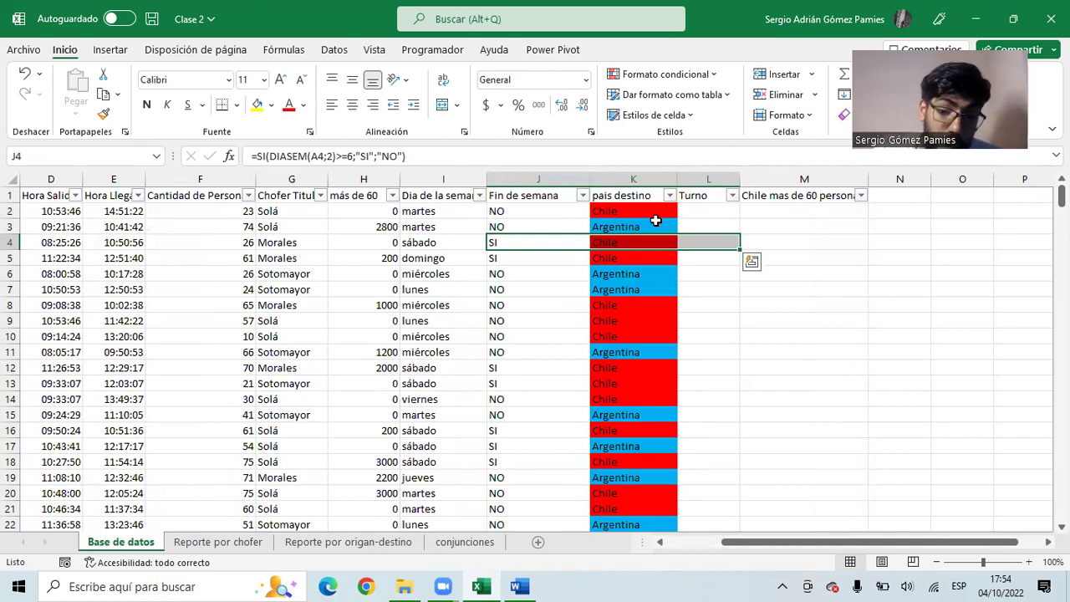
{"action": "left_click", "coordinate": [648, 210]}
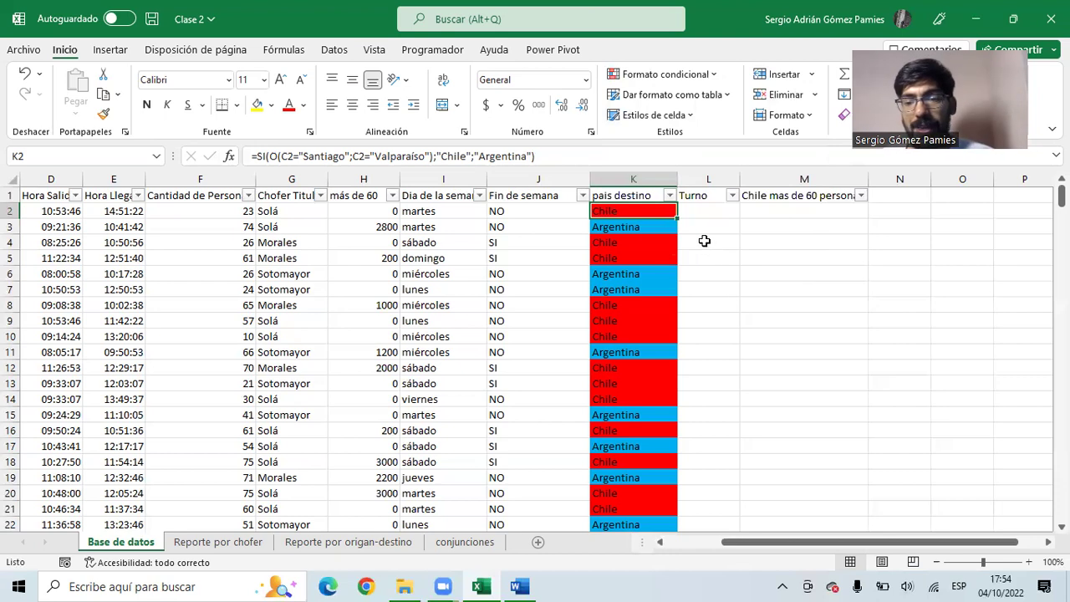
{"action": "left_click", "coordinate": [697, 216]}
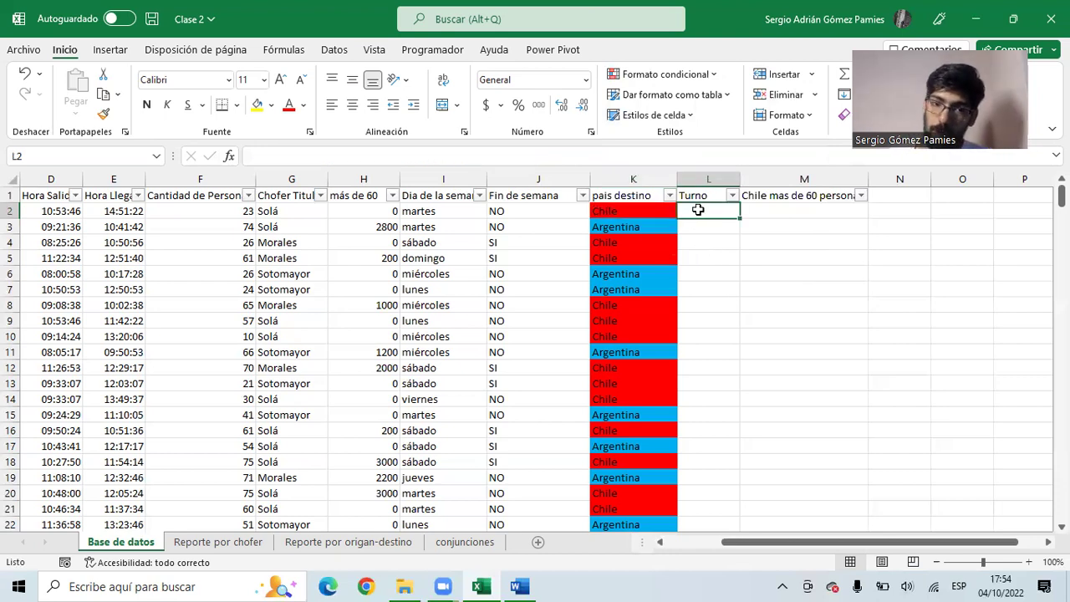
{"action": "left_click", "coordinate": [301, 211]}
{"action": "left_click", "coordinate": [291, 226]}
{"action": "left_click", "coordinate": [290, 244]}
{"action": "left_click", "coordinate": [289, 260]}
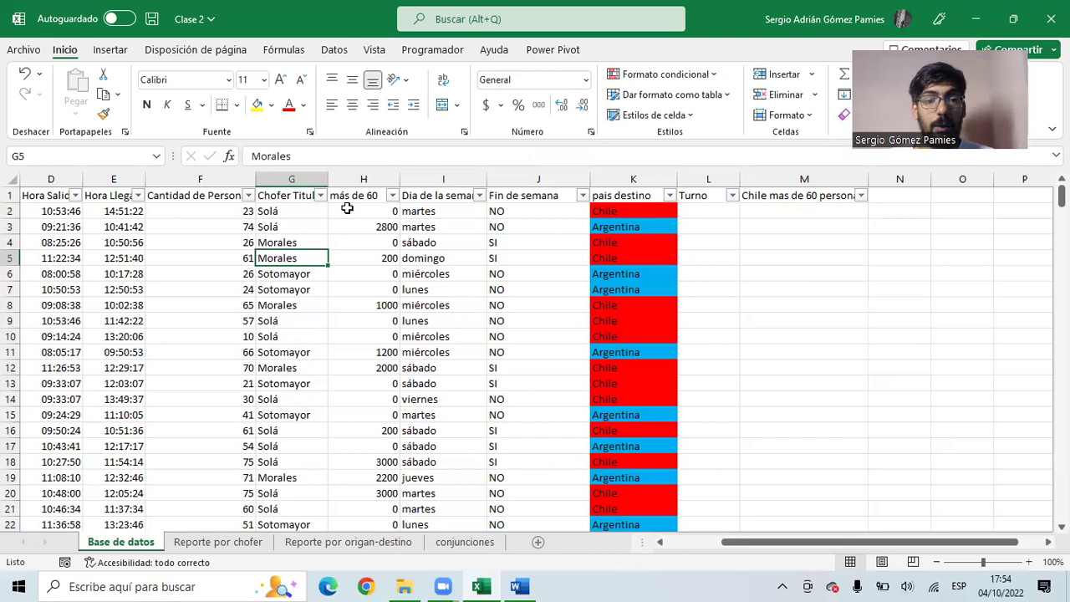
{"action": "left_click", "coordinate": [369, 211]}
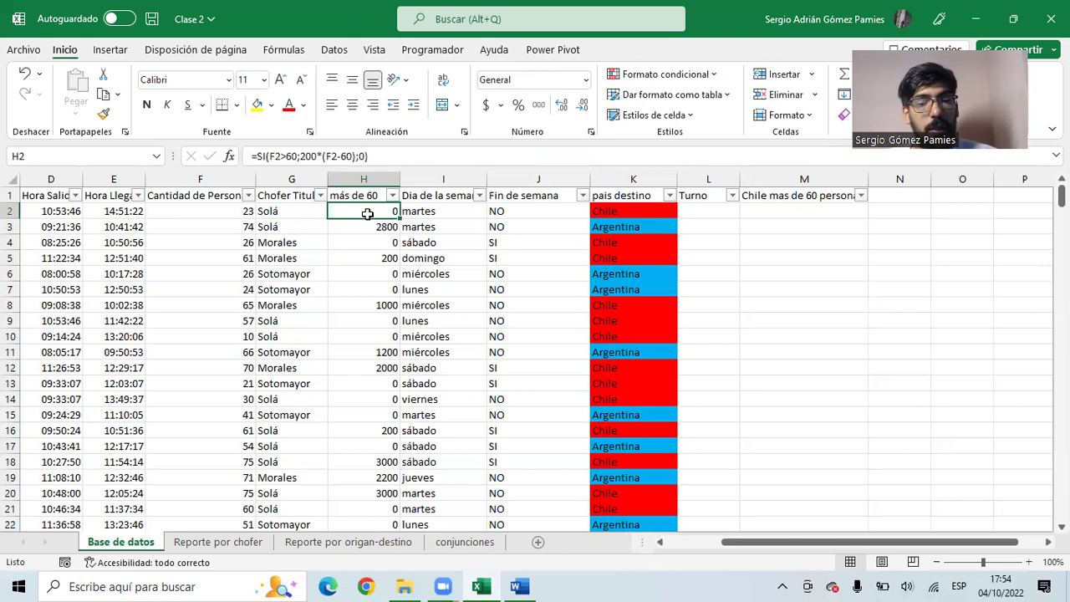
{"action": "left_click", "coordinate": [430, 214]}
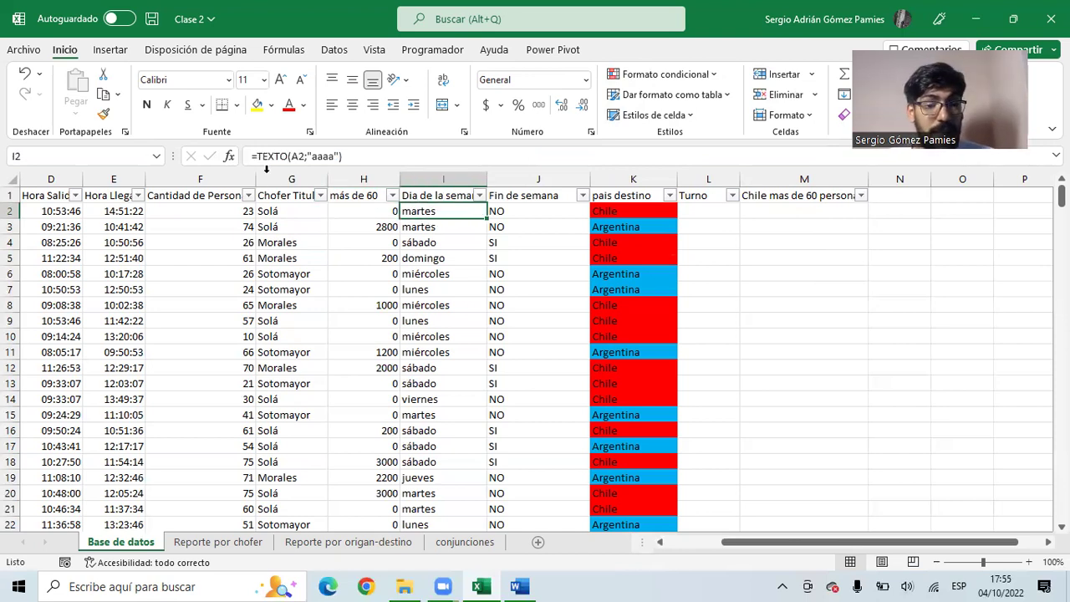
{"action": "left_click", "coordinate": [502, 210]}
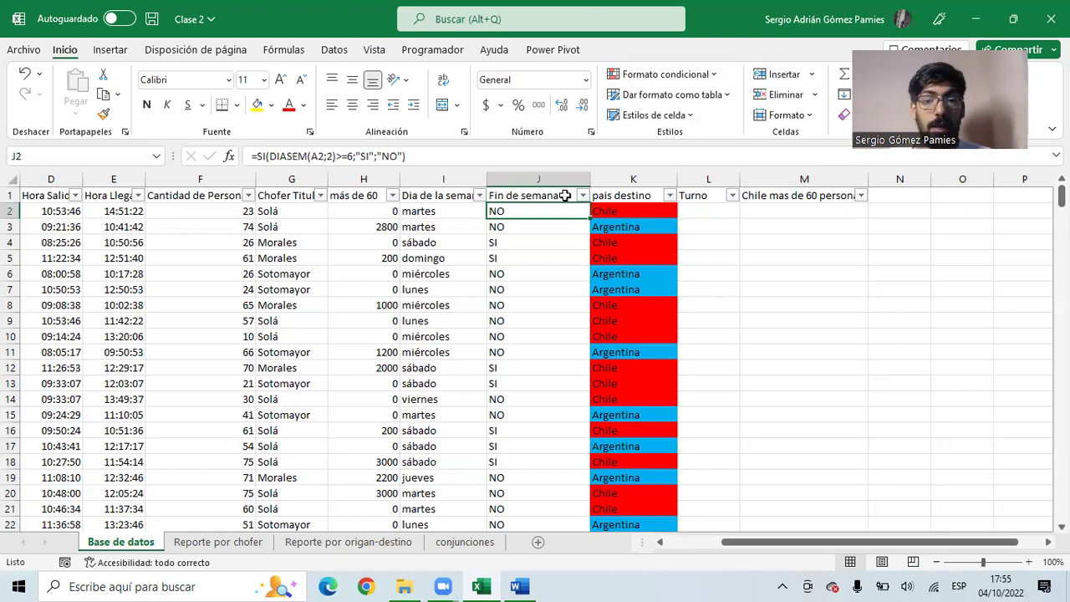
{"action": "left_click", "coordinate": [645, 214]}
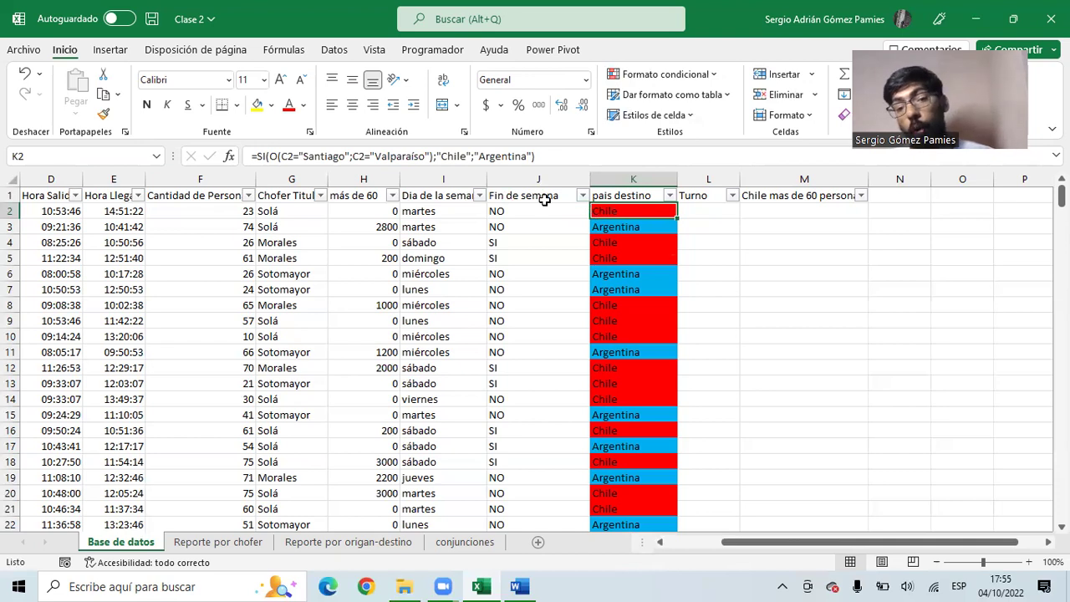
{"action": "left_click", "coordinate": [710, 218]}
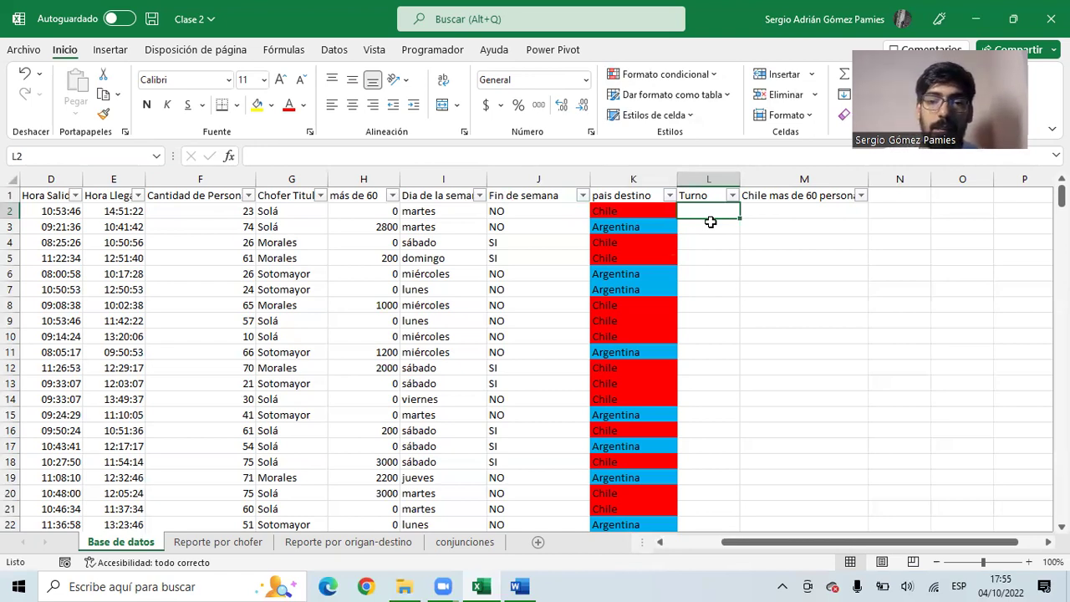
{"action": "mouse_move", "coordinate": [940, 210]}
{"action": "left_mouse_down"}
{"action": "mouse_move", "coordinate": [970, 226]}
{"action": "mouse_move", "coordinate": [953, 209]}
{"action": "left_mouse_up"}
{"action": "left_click", "coordinate": [946, 199]}
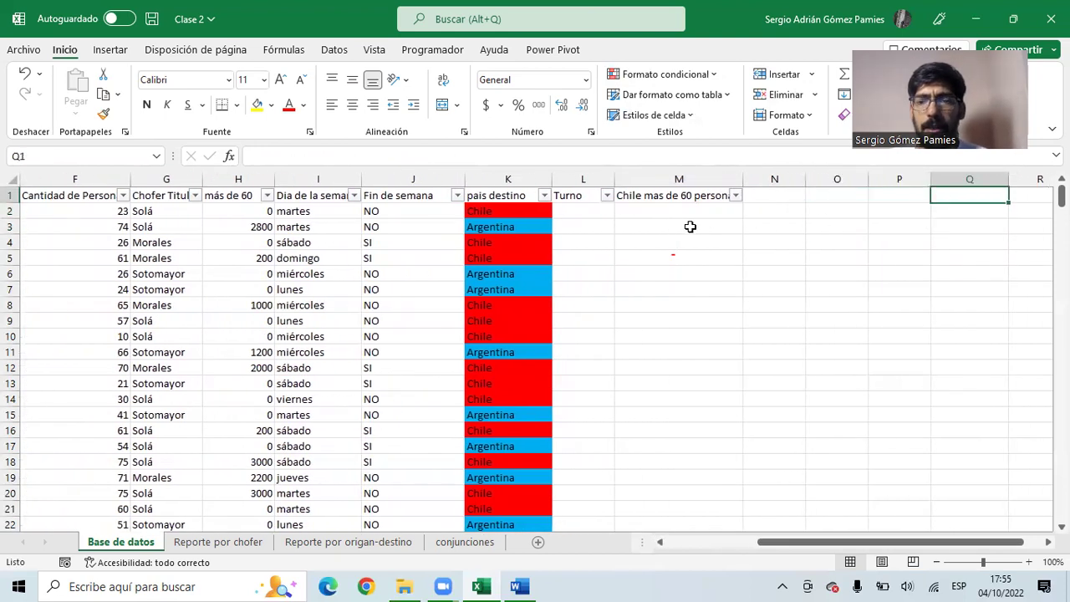
- Enter 8:00 y 12:00 Turno mañana and 12:00 y 18:00 Turno Tarde in P1:Q2
{"action": "key", "text": "Left"}
{"action": "key", "text": "Right"}
{"action": "key", "text": "Left"}
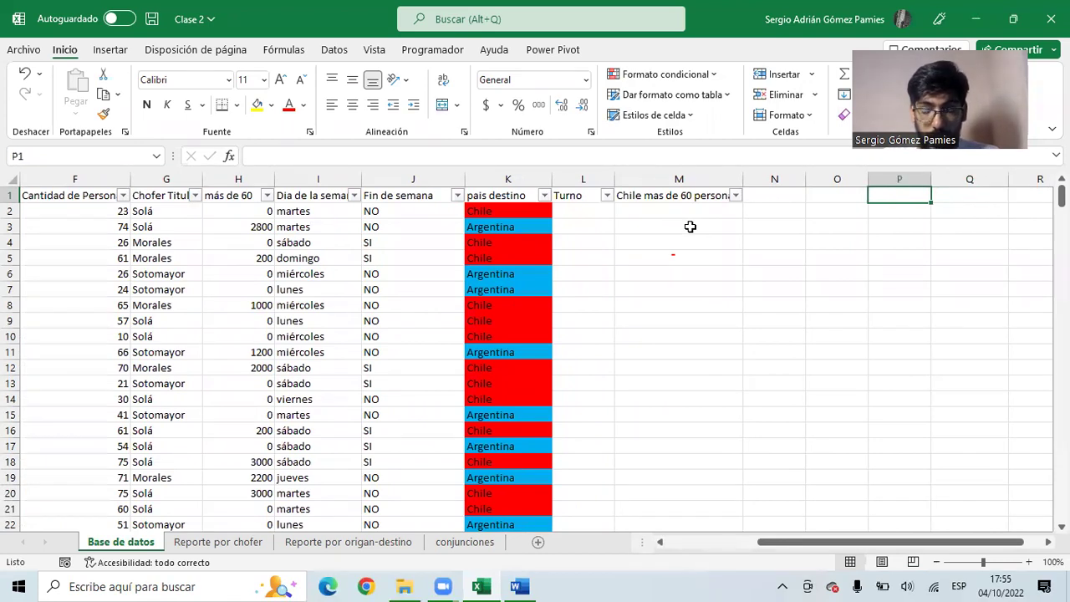
{"action": "type", "text": "8:00"}
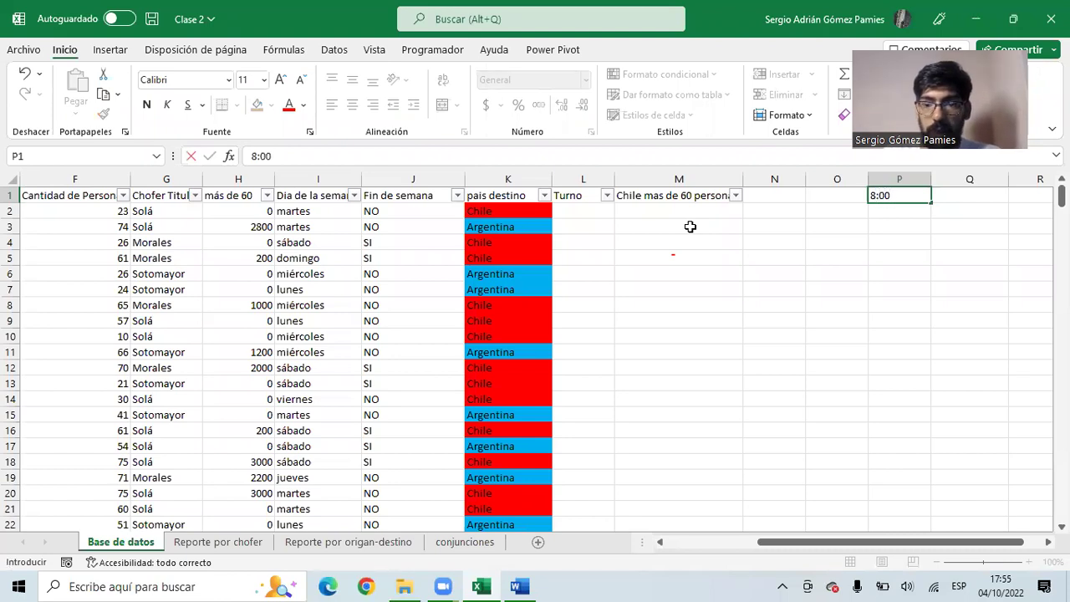
{"action": "type", "text": " y 12:00"}
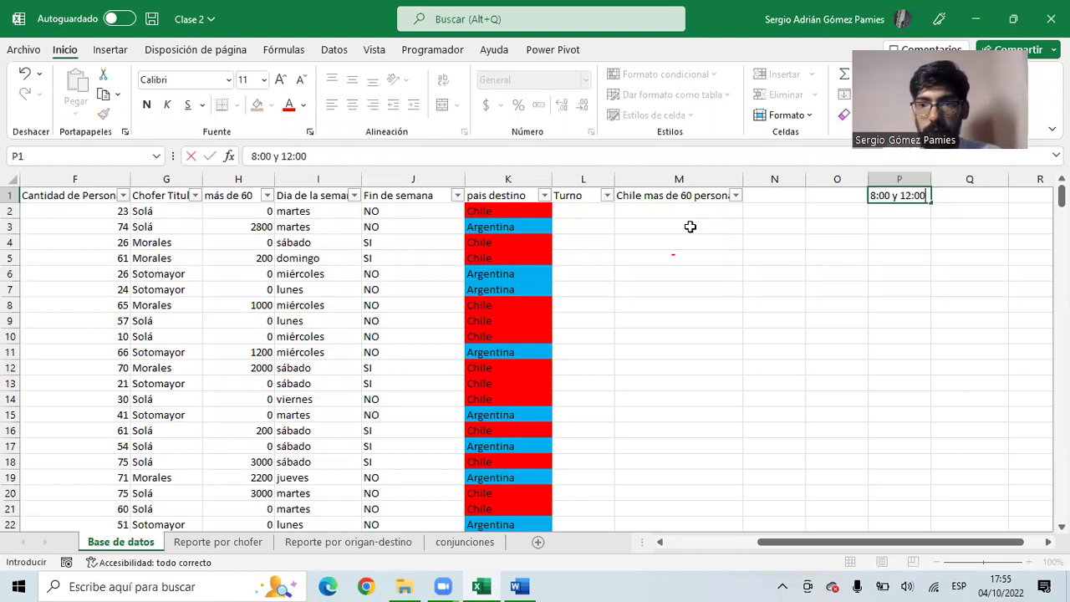
{"action": "key", "text": "Tab"}
{"action": "type", "text": "Turno"}
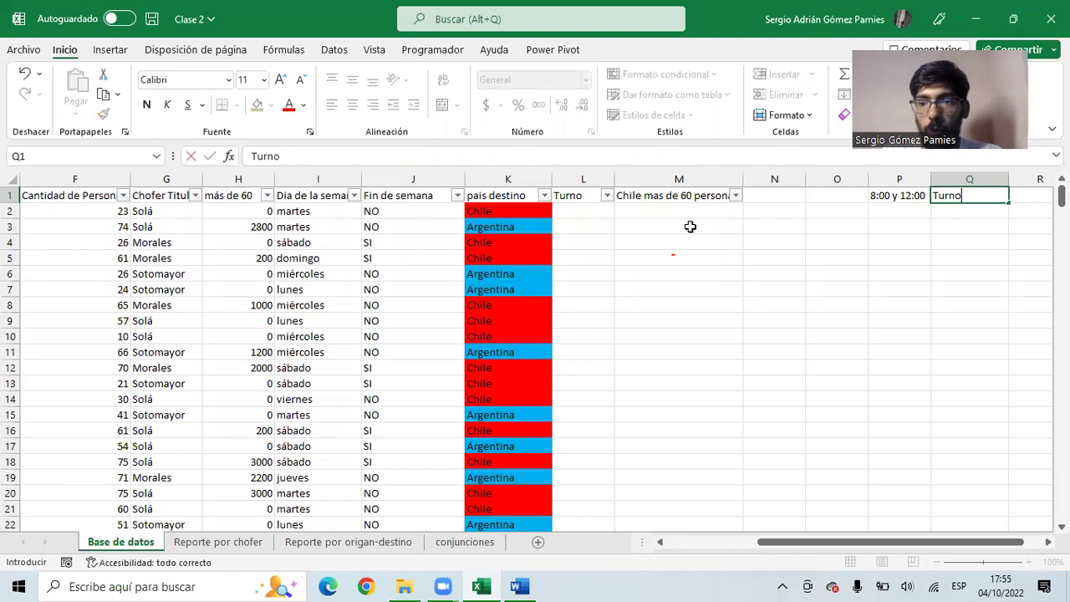
{"action": "type", "text": " mañana"}
{"action": "key", "text": "Return"}
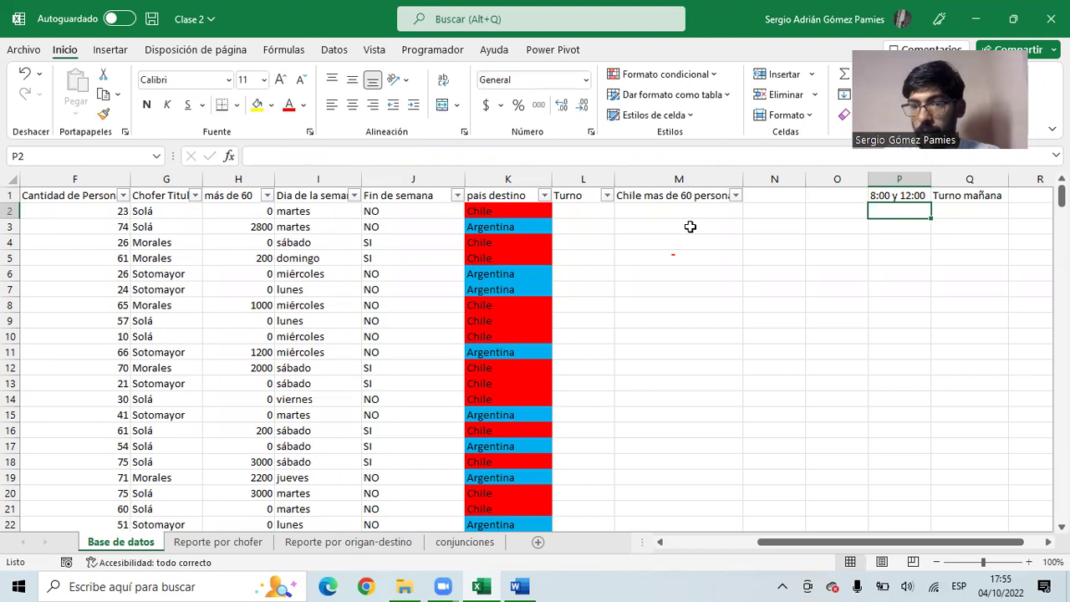
{"action": "type", "text": "12:00 y "}
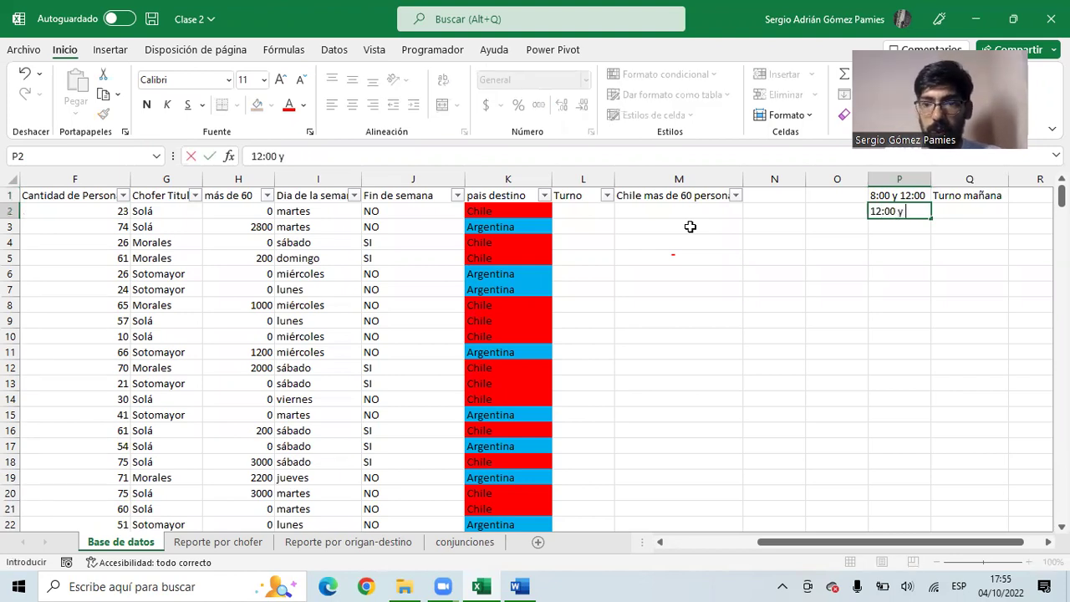
{"action": "type", "text": "18:"}
{"action": "type", "text": "00"}
{"action": "key", "text": "Tab"}
{"action": "type", "text": "Turno Tarde"}
{"action": "key", "text": "Return"}
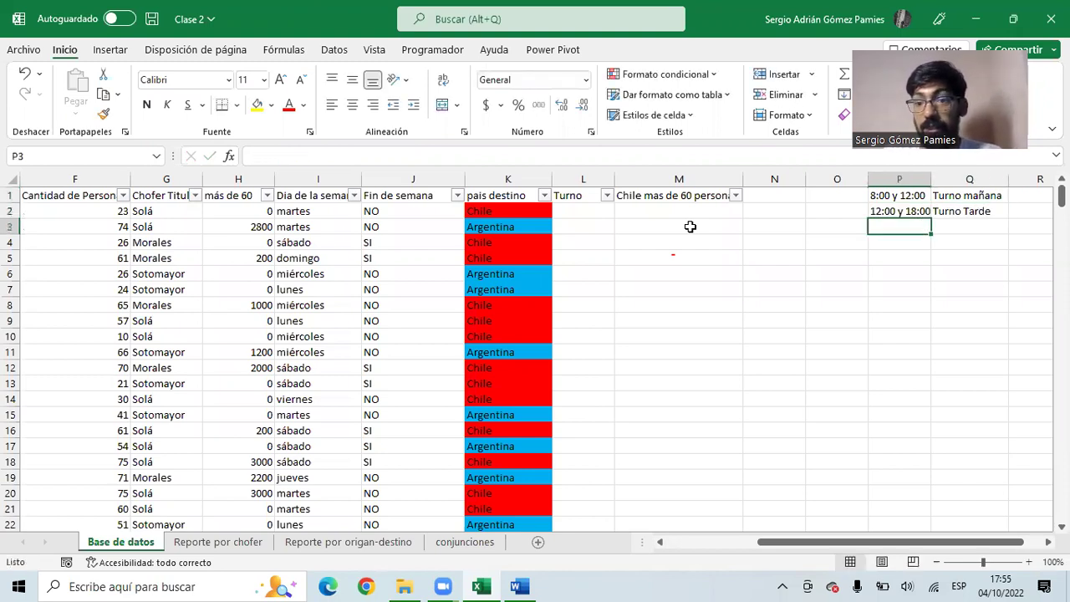
- Add the third row 18:00 y 00:00 Turno Noche and return to the table's first column
{"action": "type", "text": "18:00"}
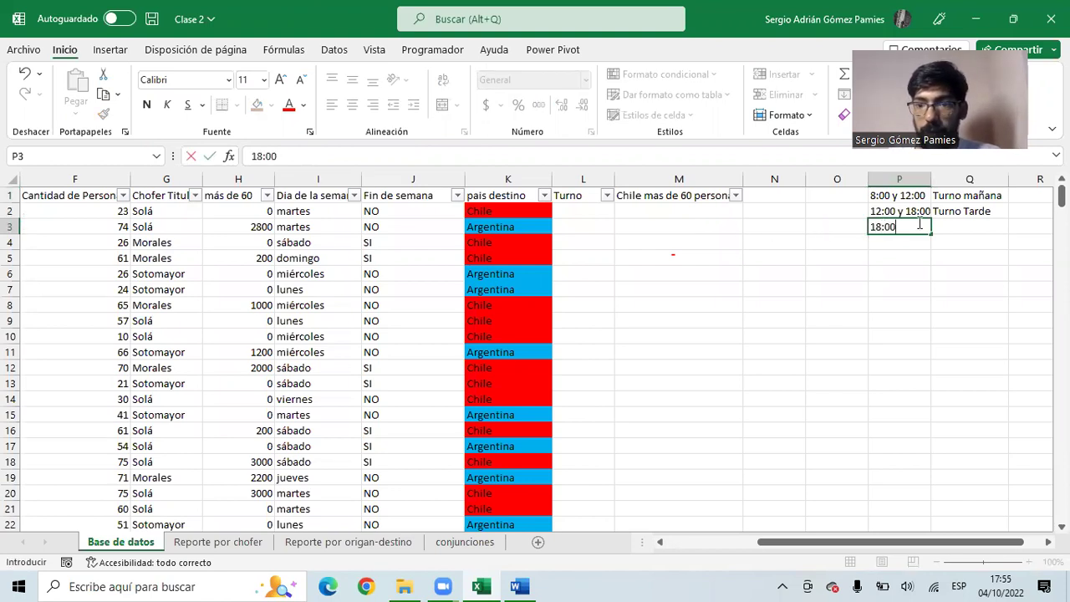
{"action": "key", "text": "alt+Tab"}
{"action": "left_click", "coordinate": [920, 223]}
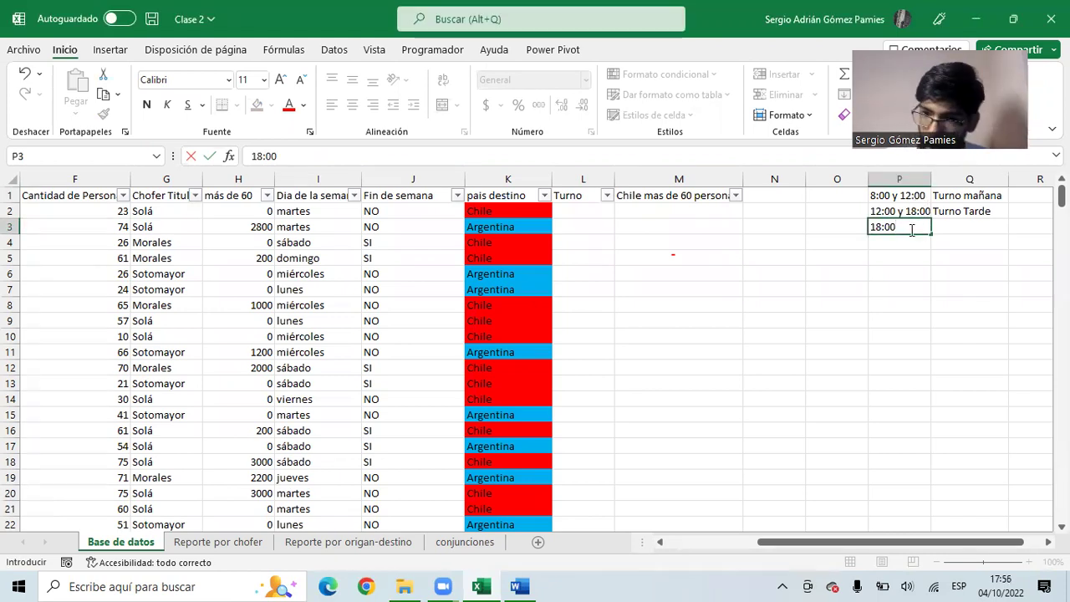
{"action": "type", "text": "y "}
{"action": "type", "text": "24"}
{"action": "key", "text": "BackSpace"}
{"action": "key", "text": "BackSpace"}
{"action": "type", "text": "00"}
{"action": "type", "text": ":00"}
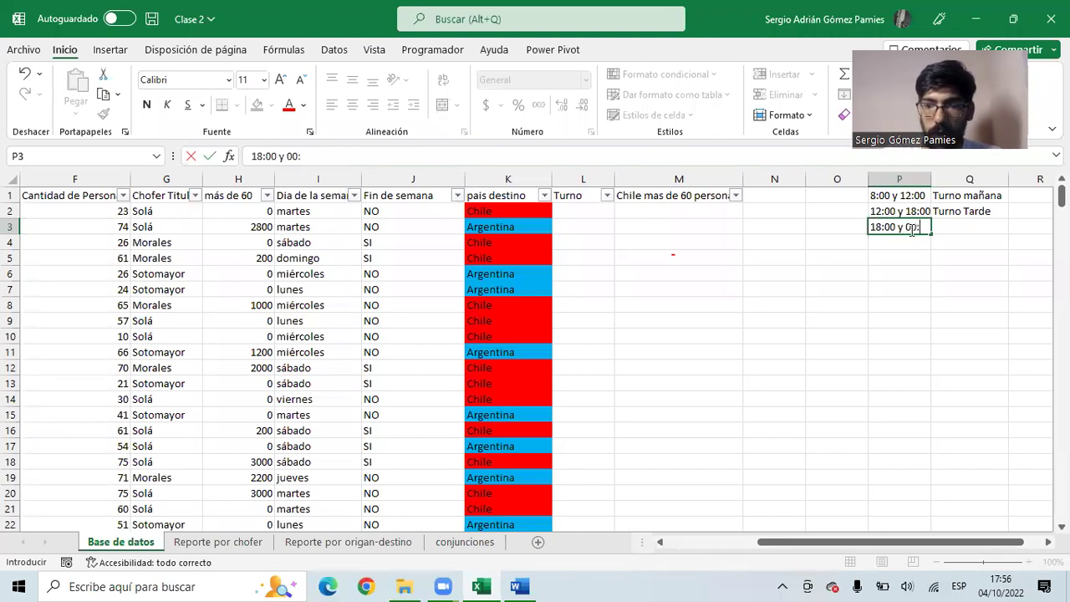
{"action": "key", "text": "Tab"}
{"action": "type", "text": "Turno Noche"}
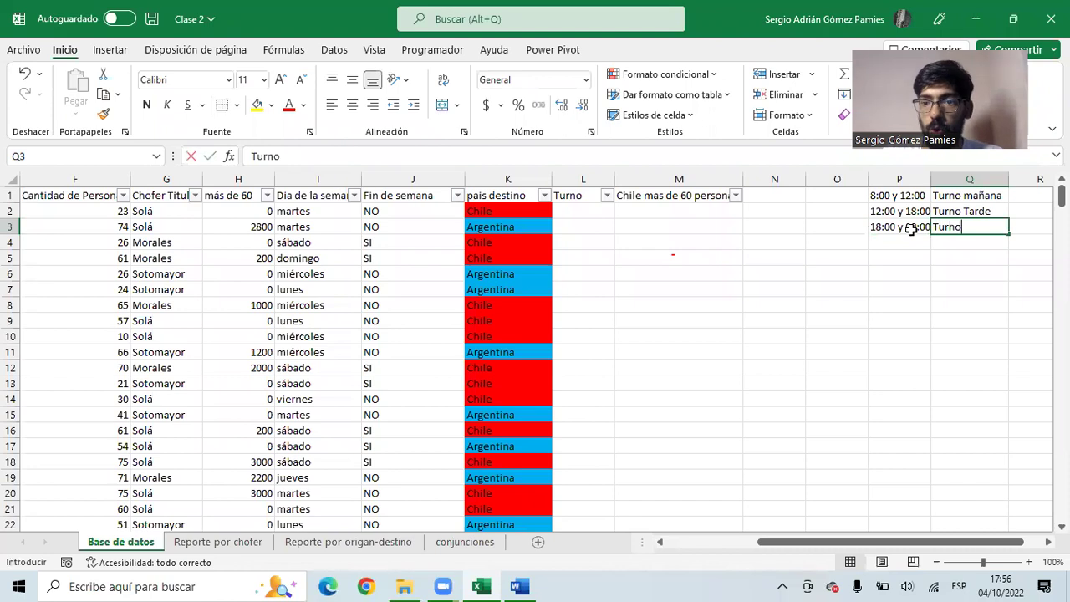
{"action": "left_click", "coordinate": [912, 230]}
{"action": "key", "text": "Left"}
{"action": "key", "text": "Left"}
{"action": "key", "text": "Left"}
{"action": "key", "text": "Left"}
{"action": "key", "text": "Left"}
{"action": "key", "text": "Left"}
{"action": "key", "text": "Left"}
{"action": "key", "text": "Left"}
{"action": "key", "text": "Left"}
{"action": "key", "text": "Left"}
{"action": "key", "text": "Left"}
{"action": "key", "text": "Left"}
{"action": "key", "text": "Left"}
{"action": "key", "text": "Left"}
{"action": "key", "text": "Left"}
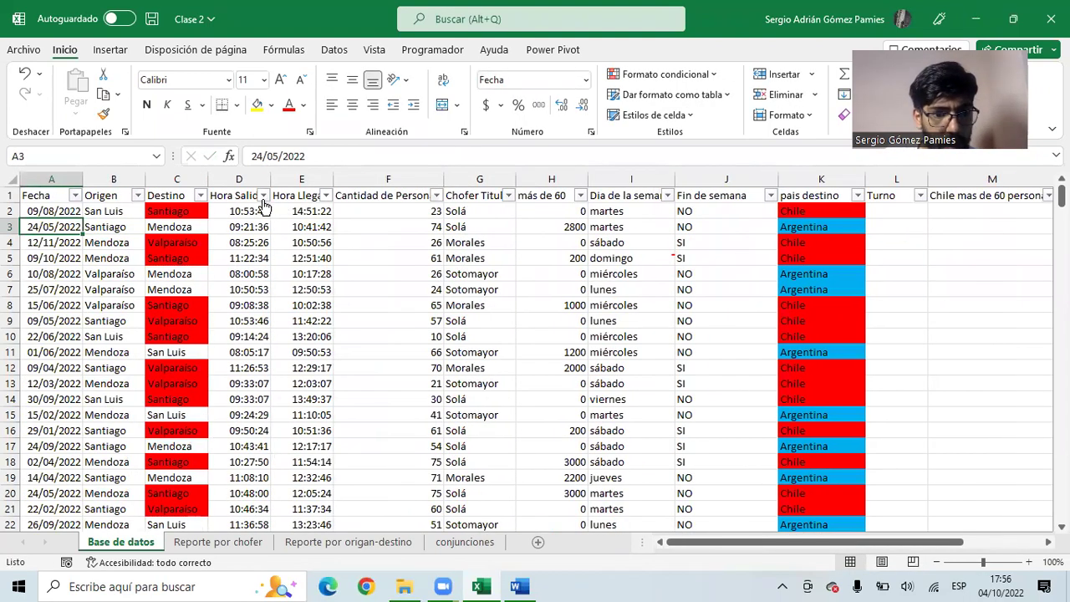
{"action": "left_click", "coordinate": [263, 195]}
{"action": "left_click_drag", "start_coordinate": [256, 392], "coordinate": [253, 504]}
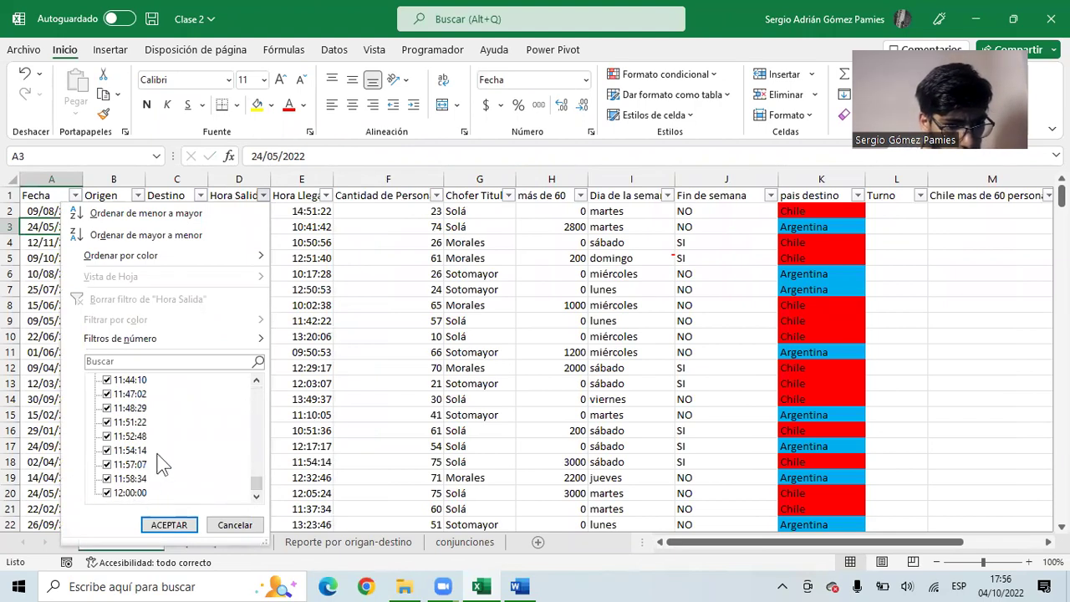
{"action": "mouse_move", "coordinate": [253, 483]}
{"action": "left_mouse_down"}
{"action": "mouse_move", "coordinate": [256, 405]}
{"action": "mouse_move", "coordinate": [240, 465]}
{"action": "mouse_move", "coordinate": [238, 498]}
{"action": "mouse_move", "coordinate": [247, 495]}
{"action": "left_mouse_up"}
{"action": "scroll", "coordinate": [181, 446], "scroll_direction": "up", "scroll_amount": 9}
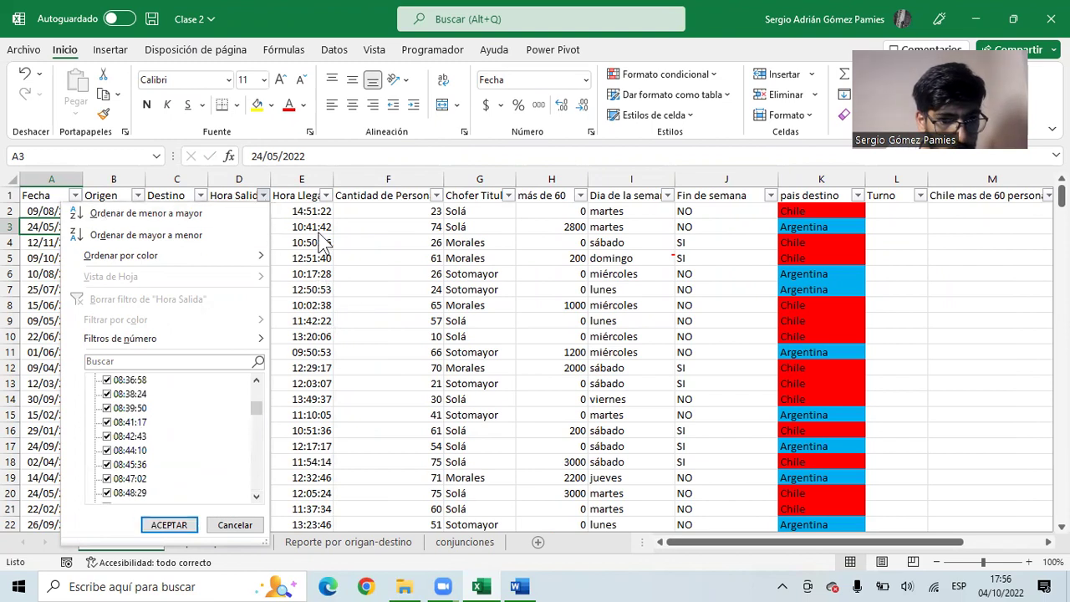
{"action": "left_click", "coordinate": [325, 195]}
{"action": "left_click", "coordinate": [326, 195]}
{"action": "left_click_drag", "start_coordinate": [319, 393], "coordinate": [309, 363]}
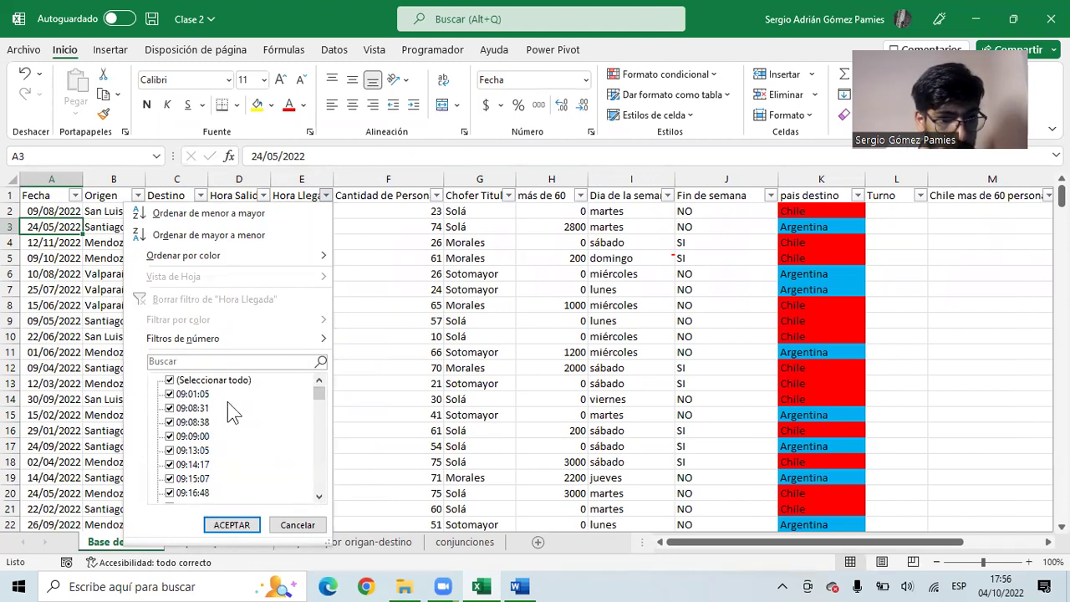
{"action": "left_click", "coordinate": [414, 239]}
{"action": "left_click_drag", "start_coordinate": [510, 242], "coordinate": [1028, 251]}
- Change the first row to 8:00 y 10:00 with the label Temprano
{"action": "left_click", "coordinate": [794, 195]}
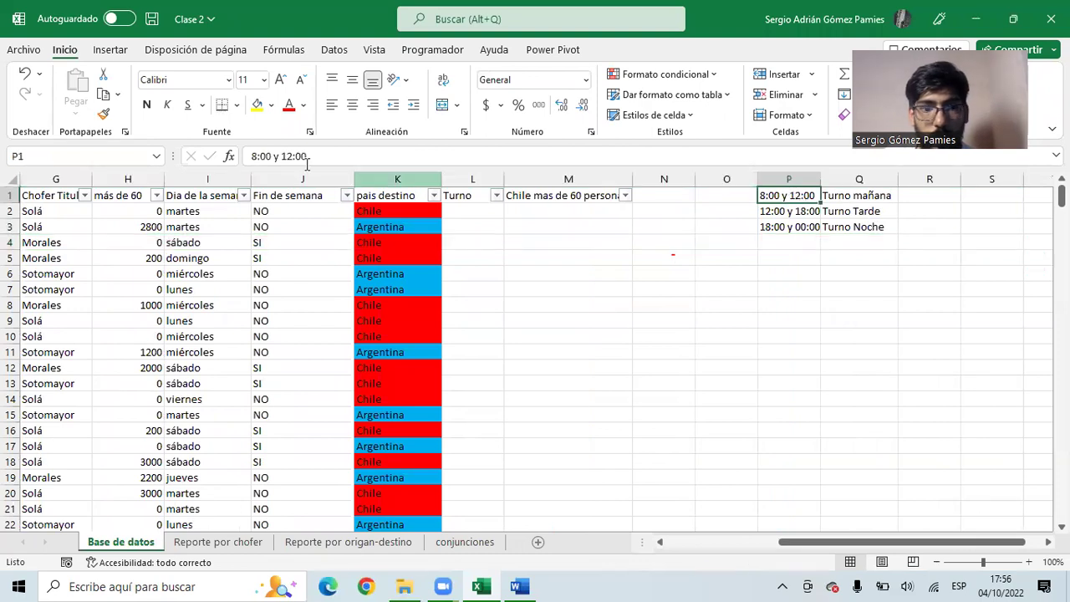
{"action": "left_click", "coordinate": [316, 159]}
{"action": "key", "text": "BackSpace"}
{"action": "key", "text": "BackSpace"}
{"action": "key", "text": "BackSpace"}
{"action": "key", "text": "BackSpace"}
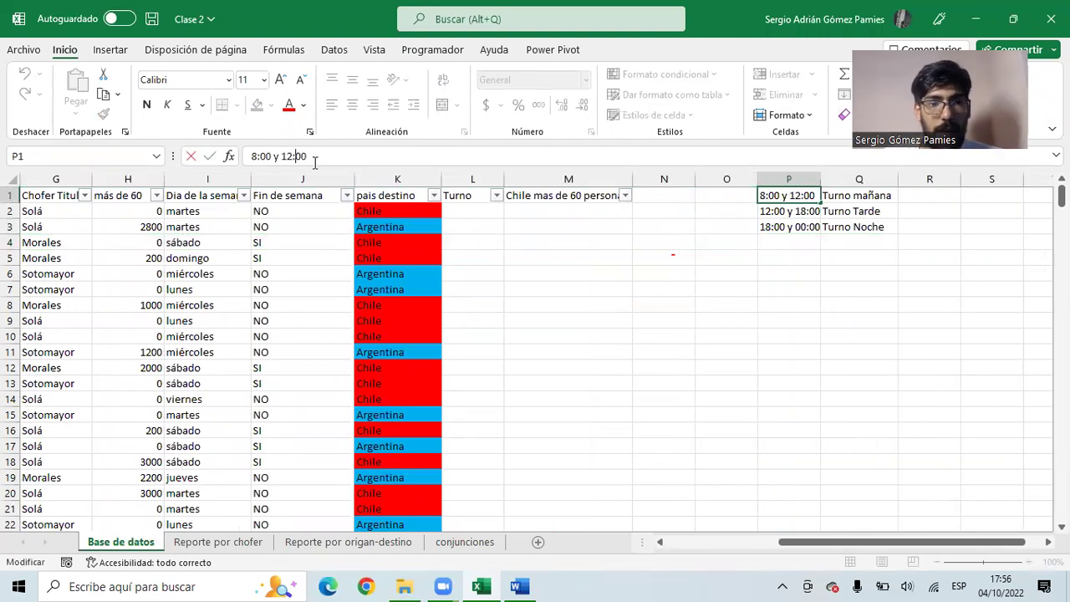
{"action": "type", "text": "0:00"}
{"action": "key", "text": "Return"}
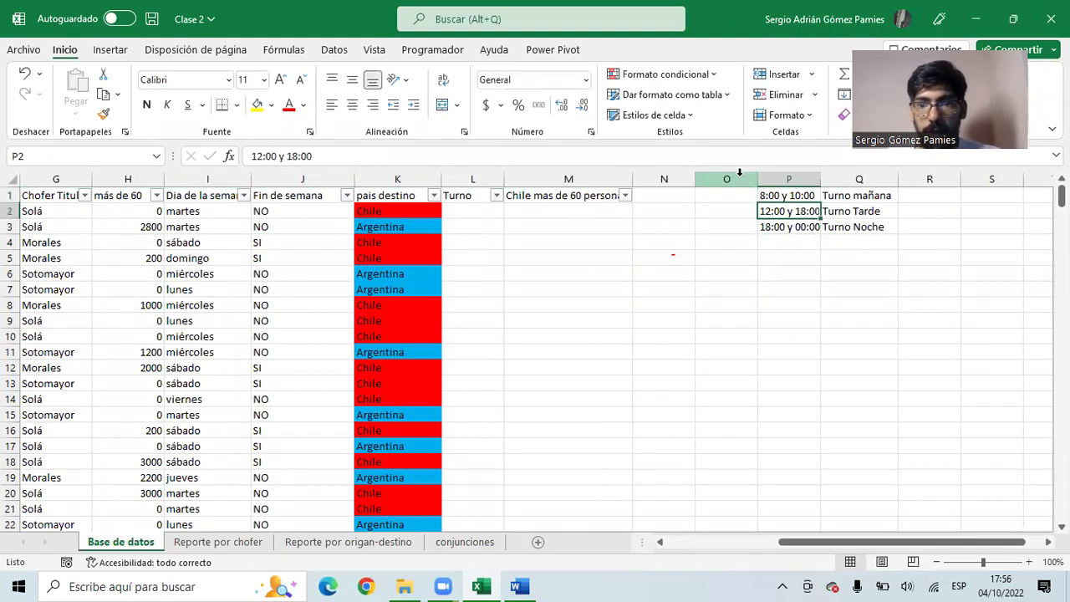
{"action": "left_click", "coordinate": [859, 199]}
{"action": "type", "text": "Temp"}
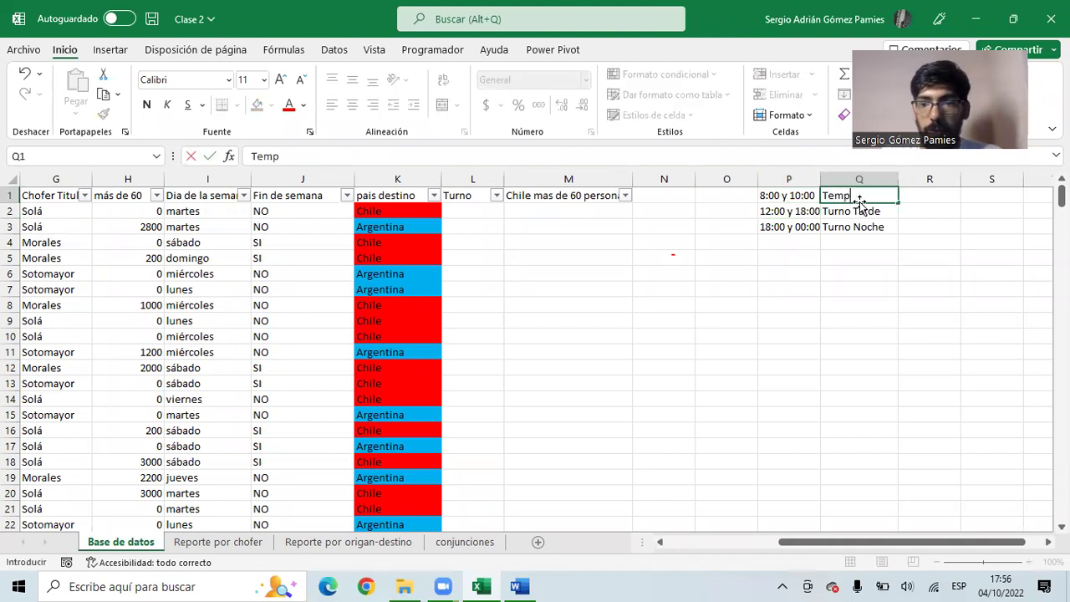
{"action": "type", "text": "rano"}
{"action": "key", "text": "Return"}
- Overwrite the second row with 10:00 y 12:00 and Media Mañana
{"action": "key", "text": "Left"}
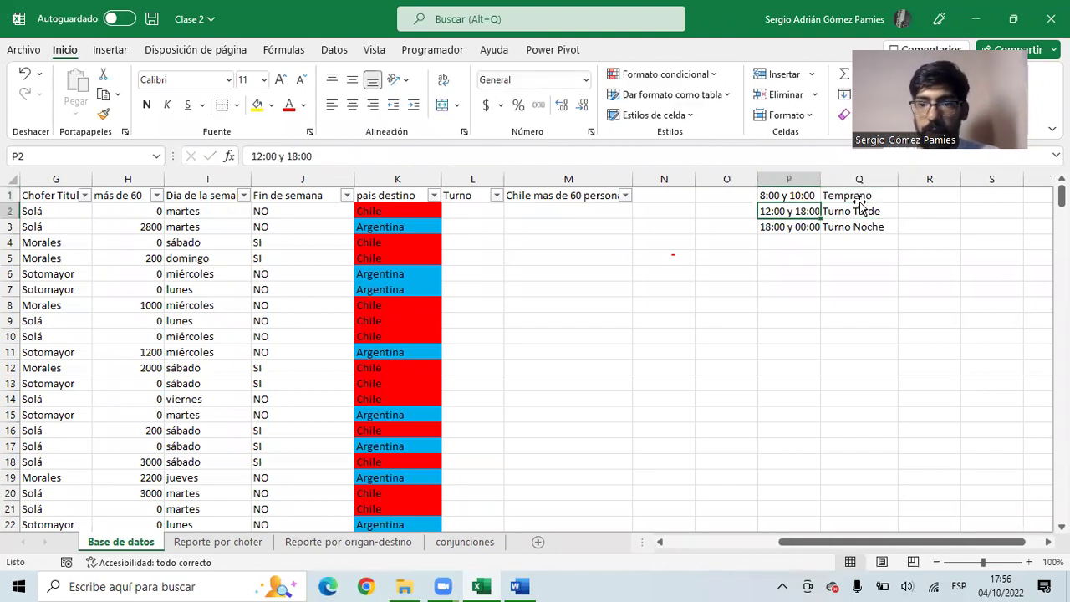
{"action": "type", "text": "10:"}
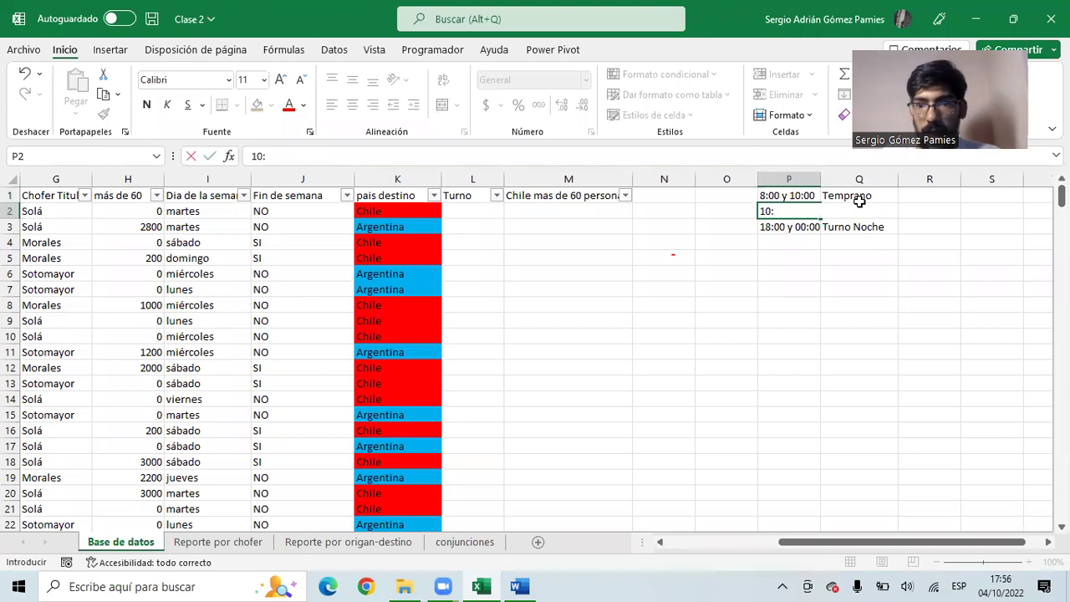
{"action": "type", "text": "00"}
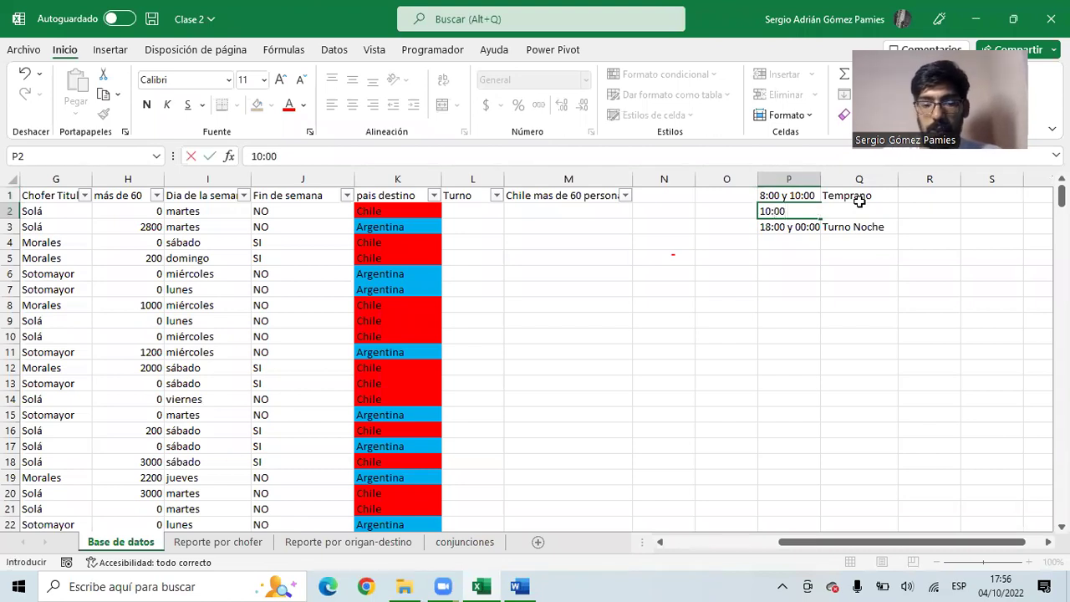
{"action": "type", "text": " y 12"}
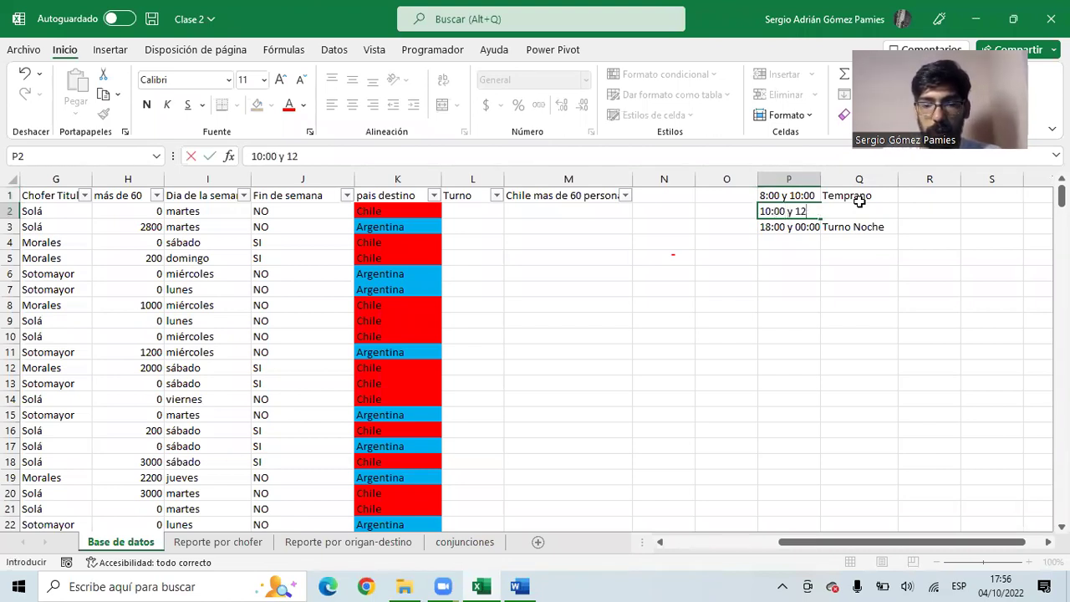
{"action": "type", "text": ":00"}
{"action": "left_click", "coordinate": [861, 206]}
{"action": "type", "text": "Media Mañana"}
{"action": "key", "text": "Return"}
- Overwrite the third row with 12:00 y 16:00 and Tarde, then select the whole shift table
{"action": "key", "text": "Left"}
{"action": "type", "text": "12"}
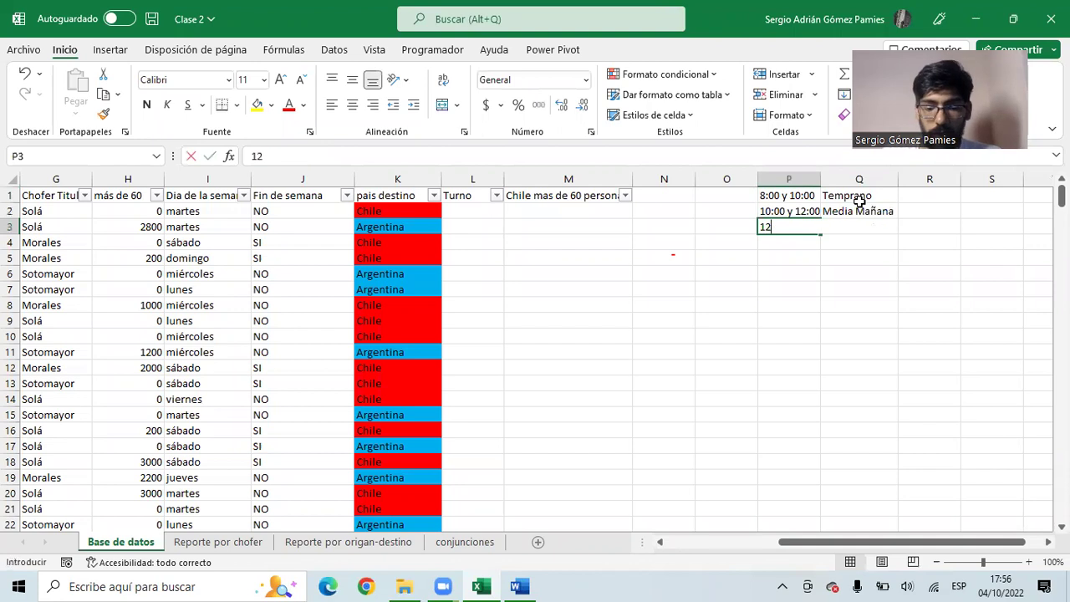
{"action": "type", "text": ":00 y"}
{"action": "key", "text": "BackSpace"}
{"action": "type", "text": "y 16:00"}
{"action": "key", "text": "Tab"}
{"action": "type", "text": "Tarde"}
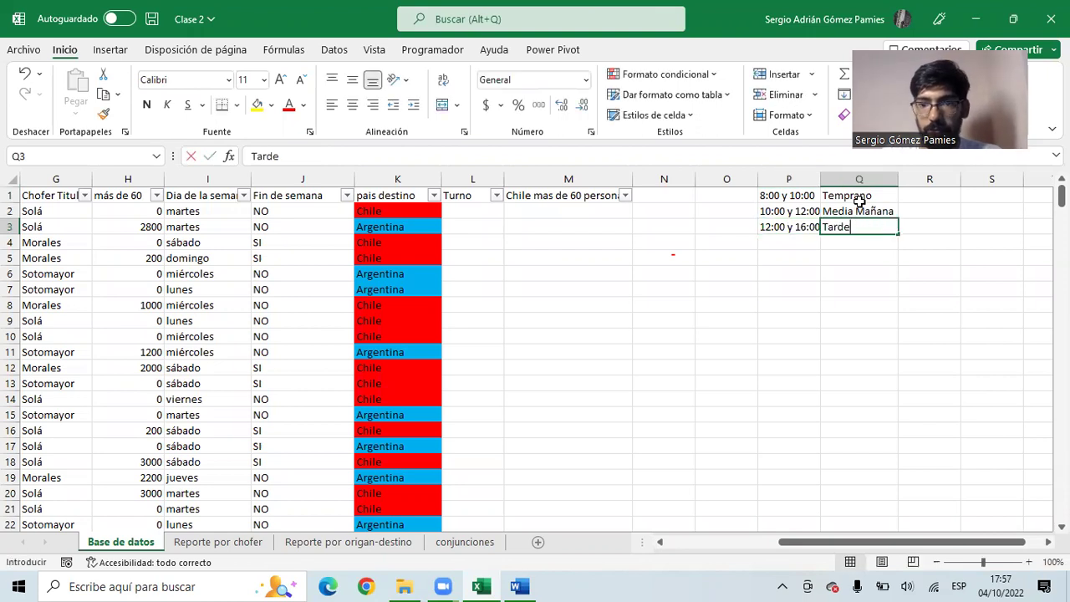
{"action": "left_click", "coordinate": [860, 200]}
{"action": "left_click", "coordinate": [727, 255]}
{"action": "left_click_drag", "start_coordinate": [786, 197], "coordinate": [847, 224]}
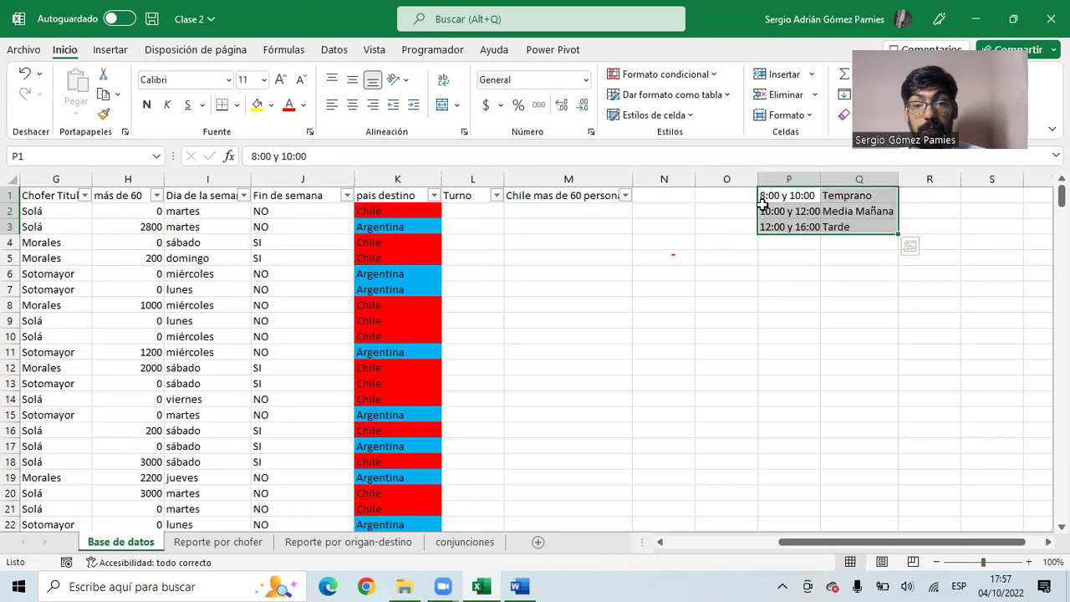
{"action": "left_click", "coordinate": [473, 212]}
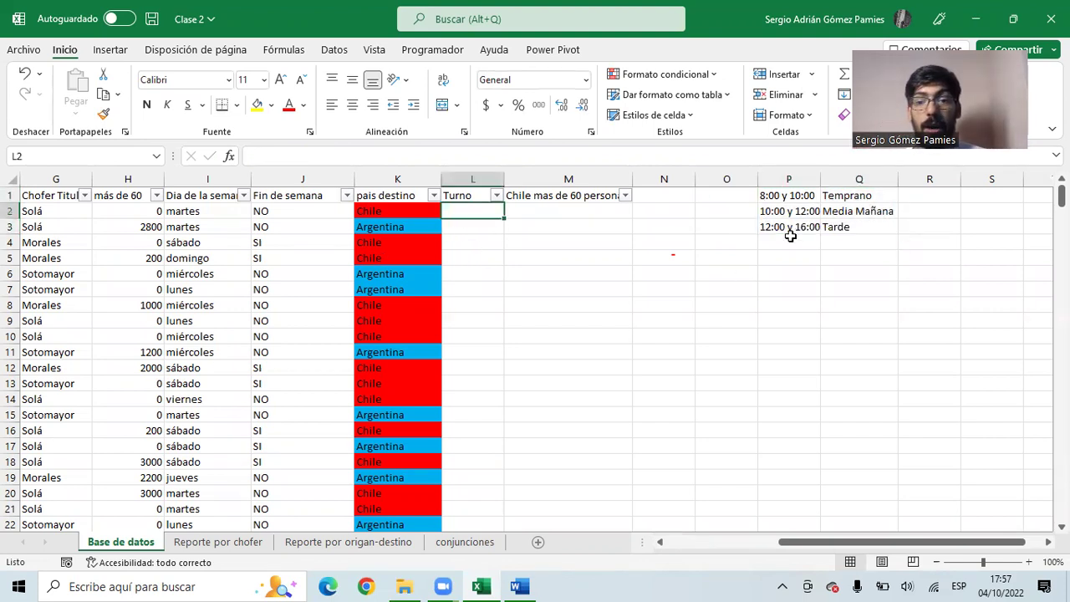
{"action": "left_click_drag", "start_coordinate": [836, 196], "coordinate": [841, 226]}
{"action": "left_click", "coordinate": [849, 195]}
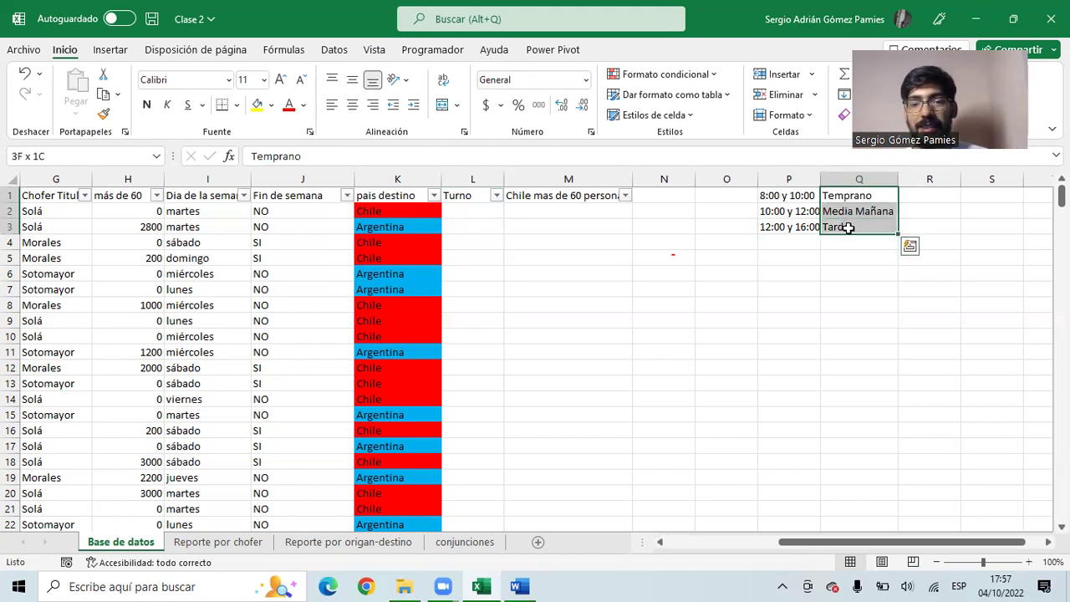
{"action": "left_click", "coordinate": [387, 215]}
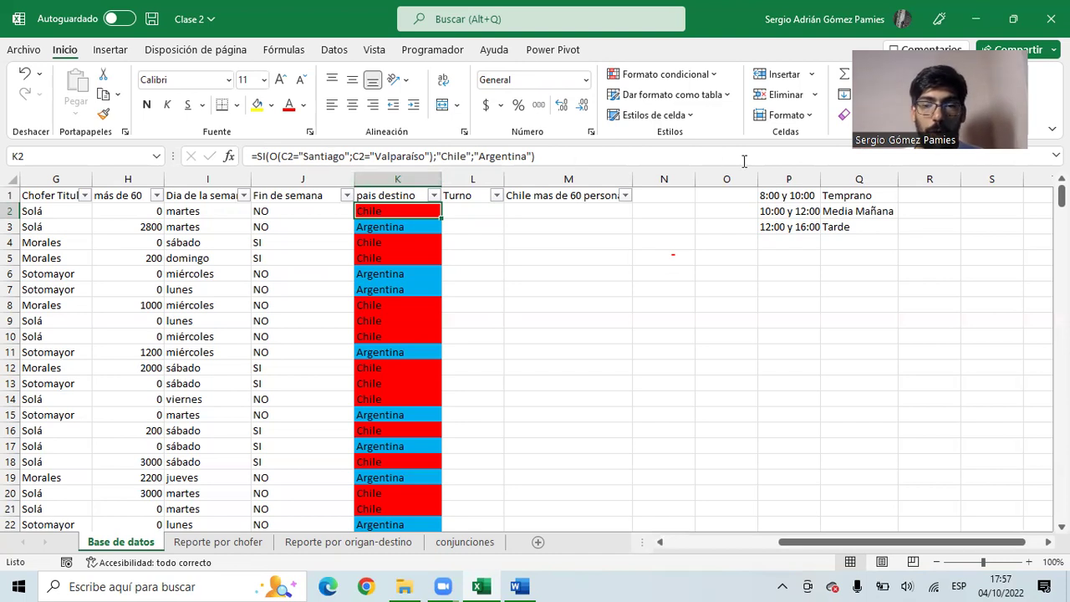
{"action": "left_click_drag", "start_coordinate": [847, 195], "coordinate": [787, 230]}
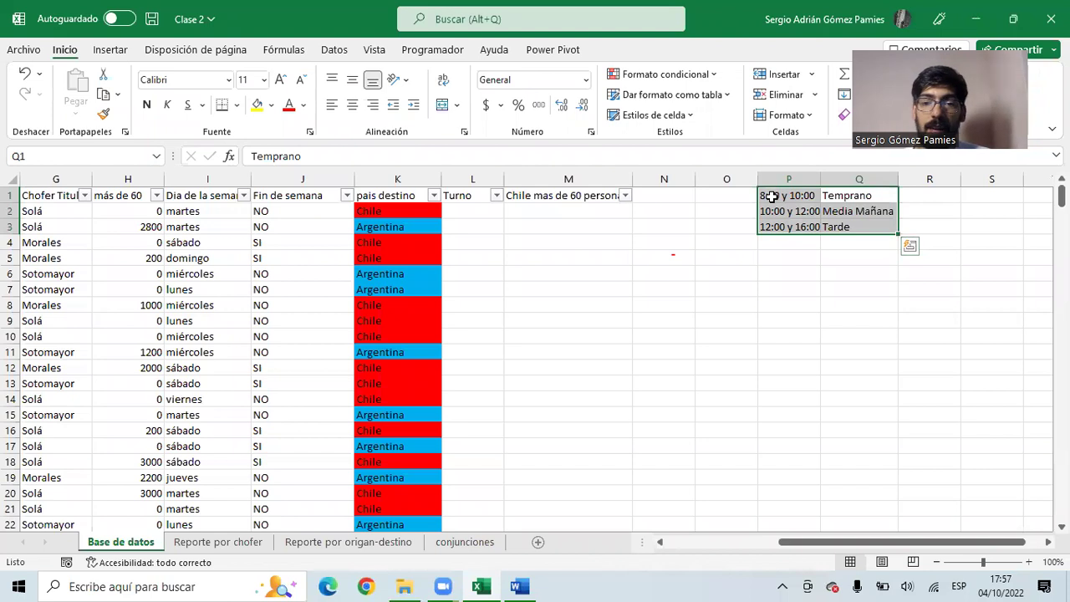
{"action": "left_click", "coordinate": [766, 195]}
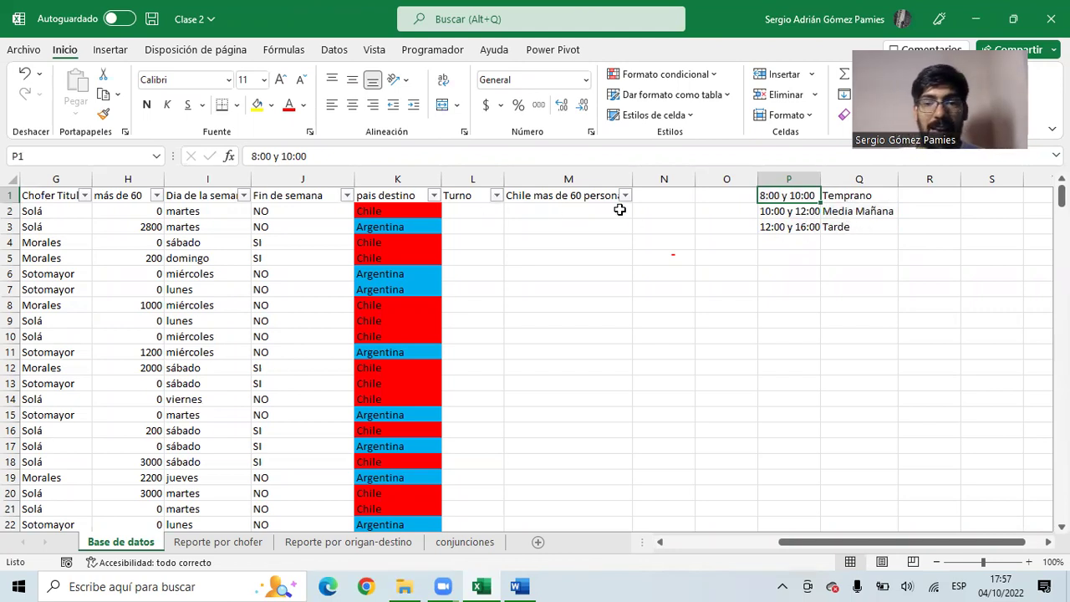
{"action": "left_click", "coordinate": [778, 224]}
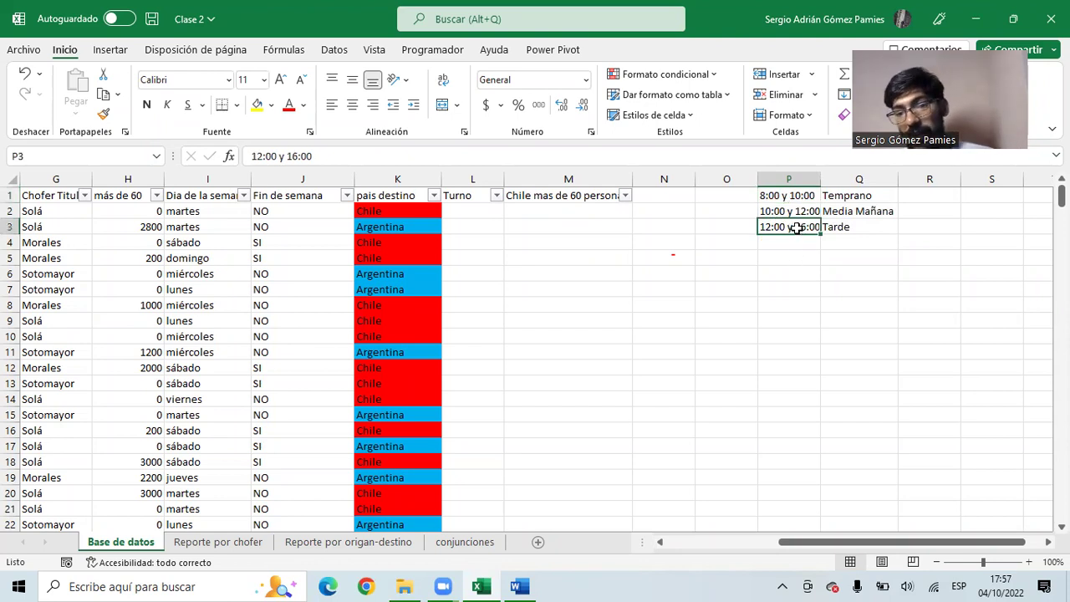
{"action": "left_click", "coordinate": [736, 199]}
{"action": "left_click", "coordinate": [734, 222]}
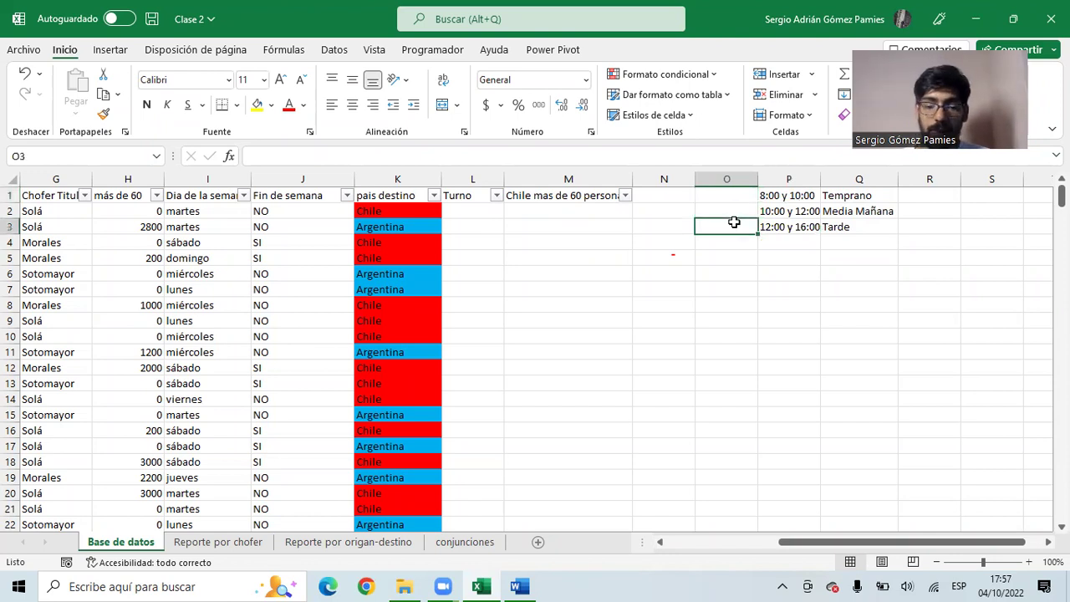
- Enter the note 'Preguntar' in O5 with the question 'son mayor a 12?' below it
{"action": "key", "text": "Down"}
{"action": "key", "text": "Down"}
{"action": "key", "text": "Down"}
{"action": "key", "text": "Up"}
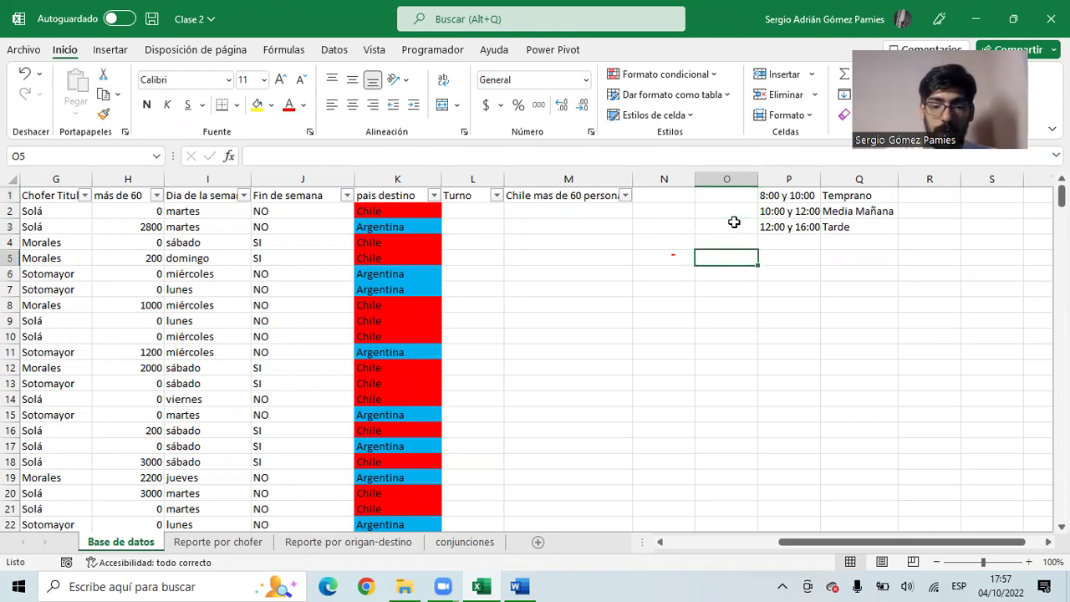
{"action": "type", "text": "Preu"}
{"action": "type", "text": "untar"}
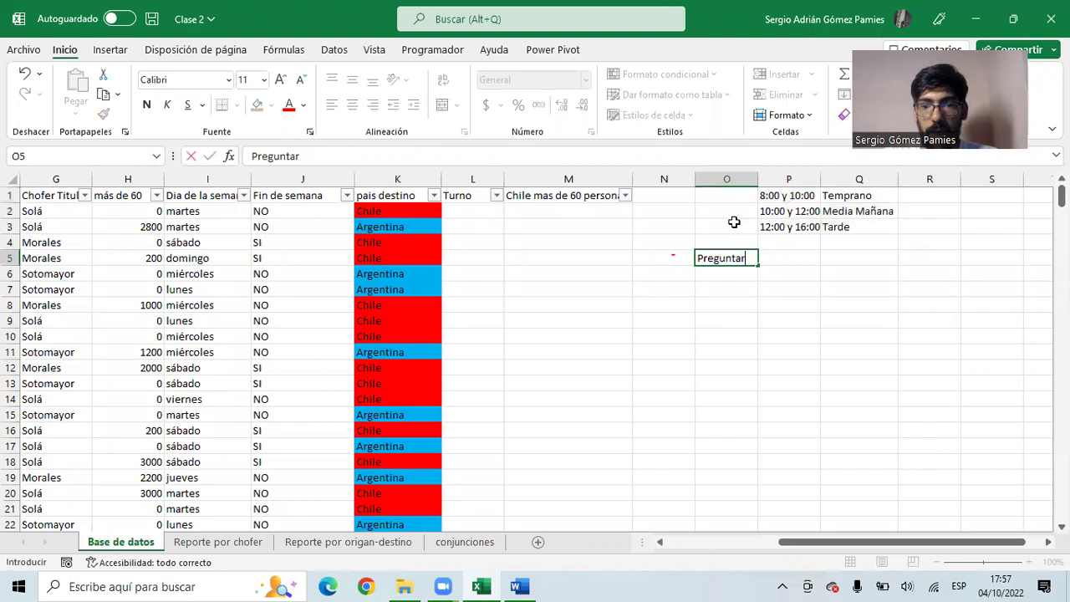
{"action": "key", "text": "Return"}
{"action": "type", "text": "son mayor a 12?"}
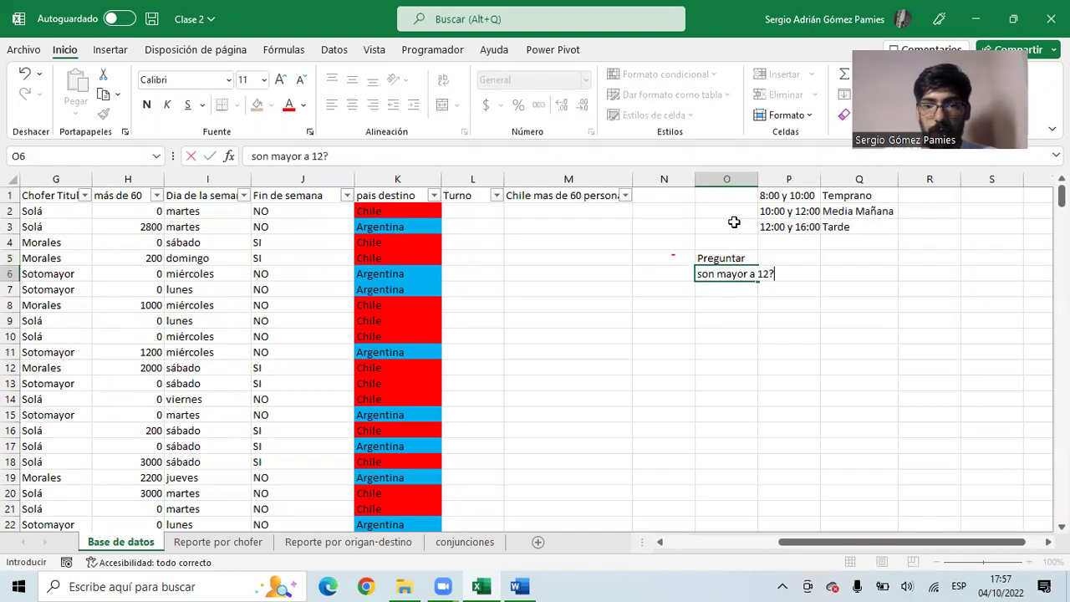
{"action": "key", "text": "Return"}
{"action": "left_click", "coordinate": [802, 227]}
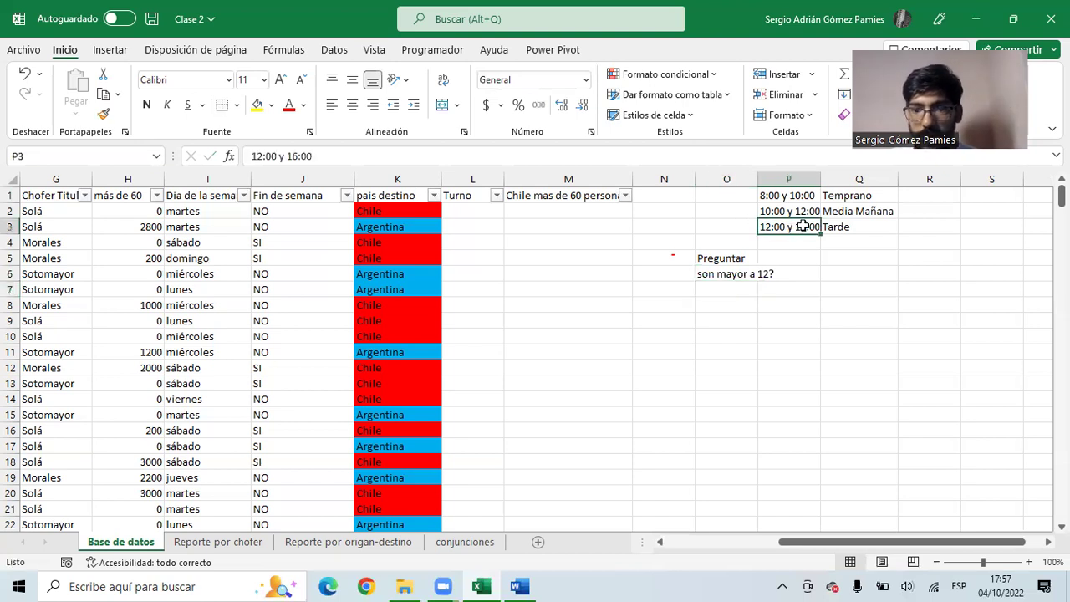
{"action": "left_click", "coordinate": [841, 225]}
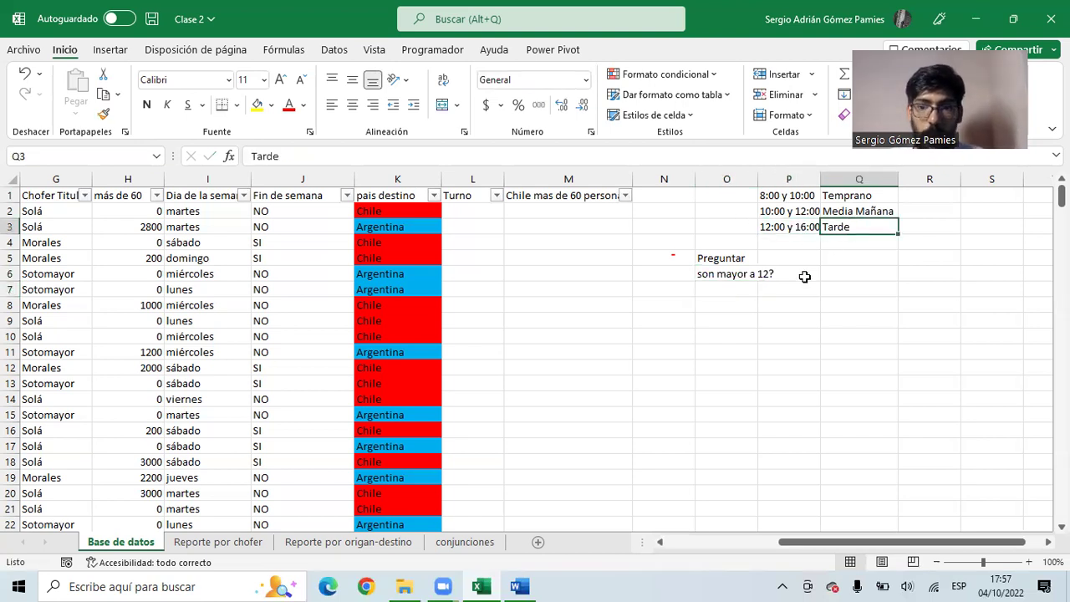
- Put 'Tarde' beside the first question and widen column O to show it
{"action": "left_click", "coordinate": [802, 276]}
{"action": "type", "text": "Tarde"}
{"action": "key", "text": "Return"}
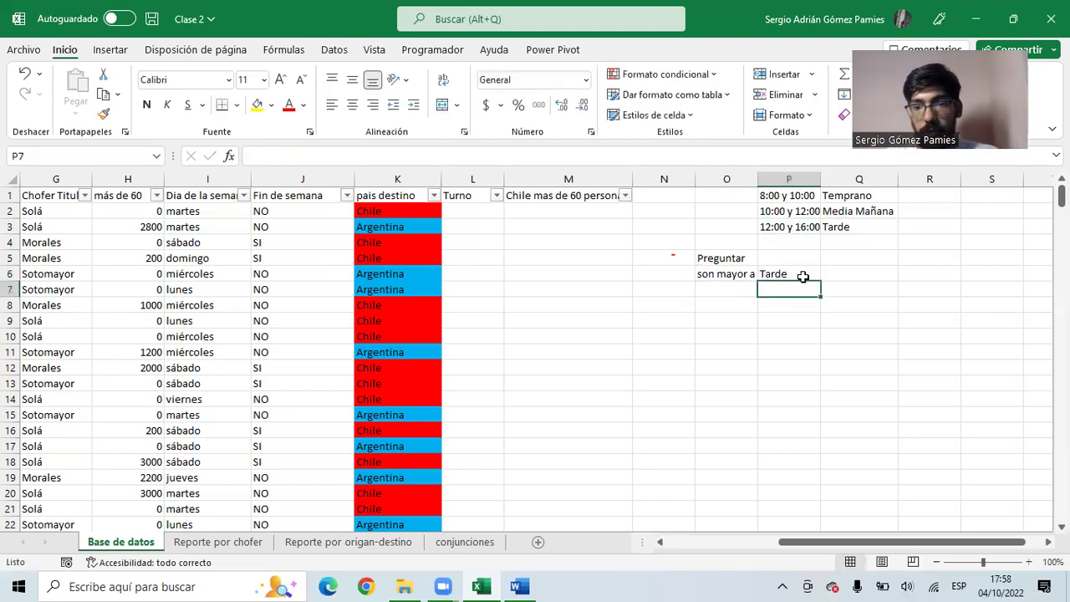
{"action": "left_click_drag", "start_coordinate": [757, 179], "coordinate": [777, 178]}
{"action": "left_click", "coordinate": [756, 276]}
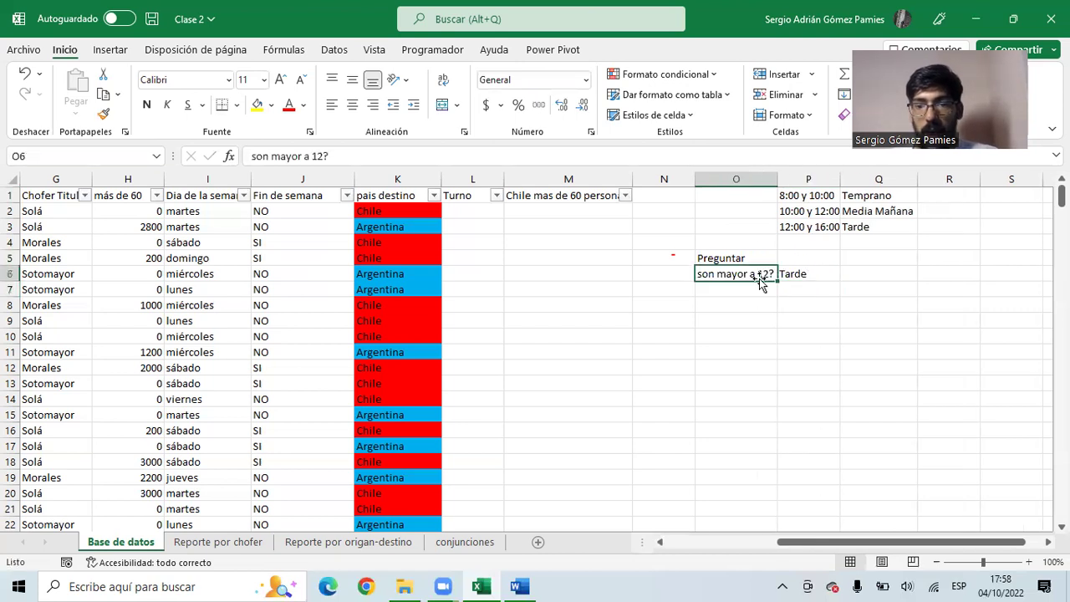
{"action": "left_click", "coordinate": [754, 287]}
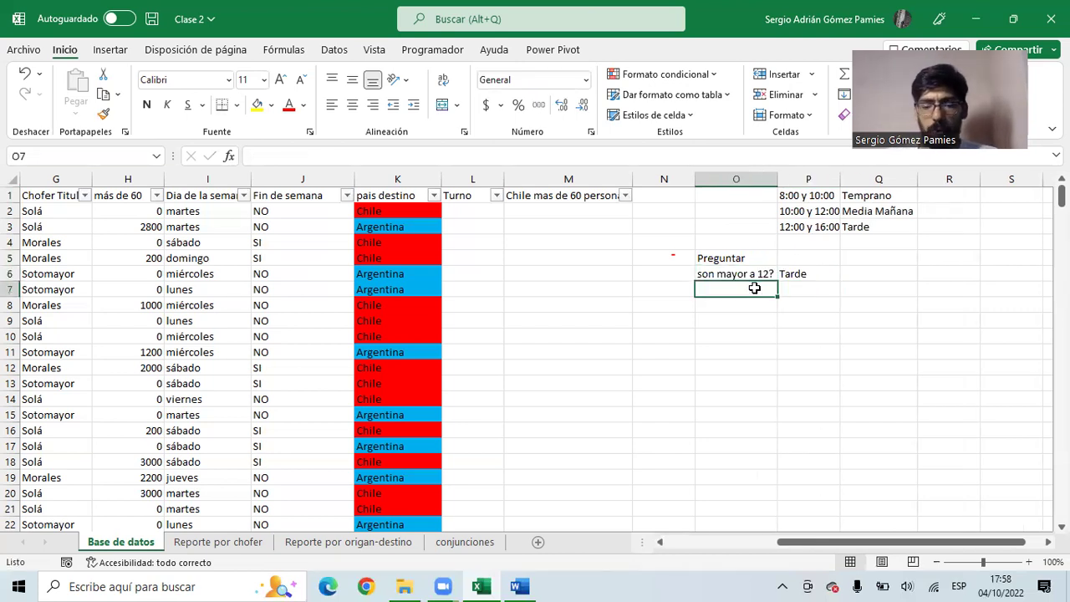
- Add the second question 'Sos mayor a 10?' with the answer 'Media mañan'
{"action": "type", "text": "Sos"}
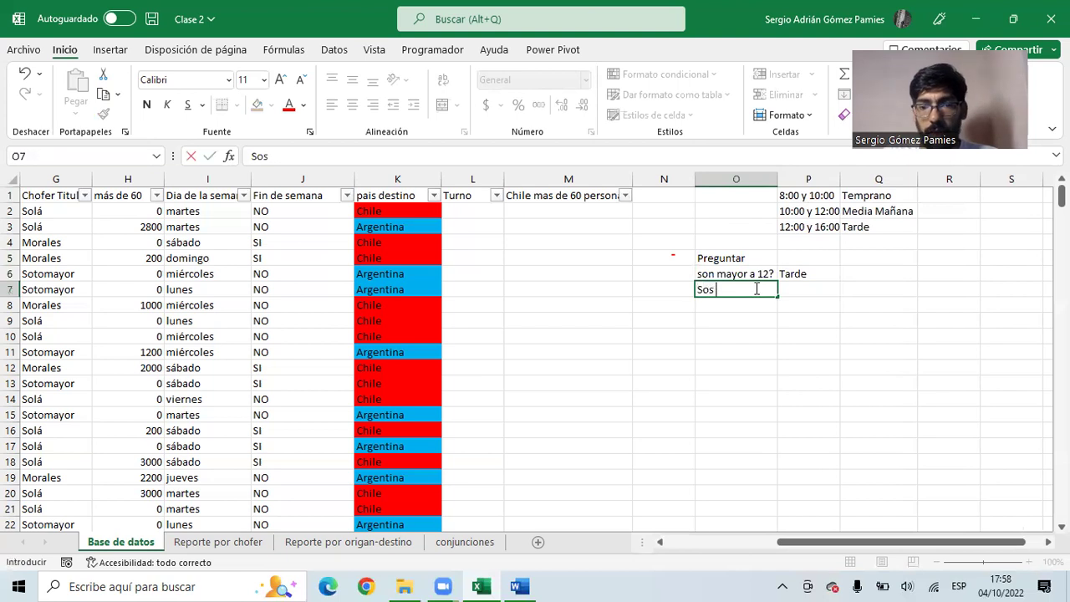
{"action": "type", "text": " mayor a"}
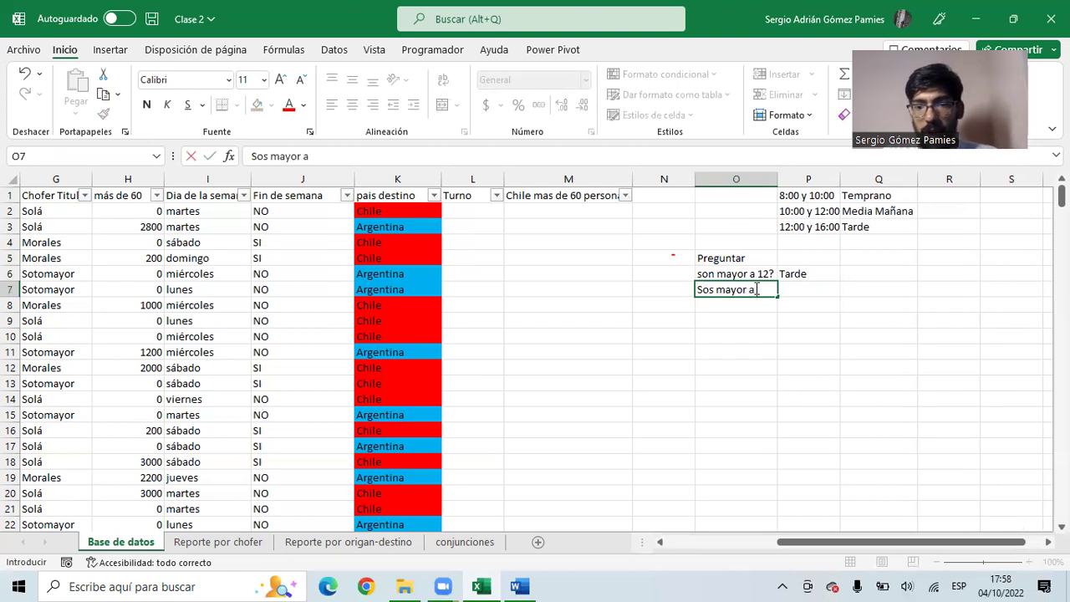
{"action": "type", "text": " 10?"}
{"action": "key", "text": "Tab"}
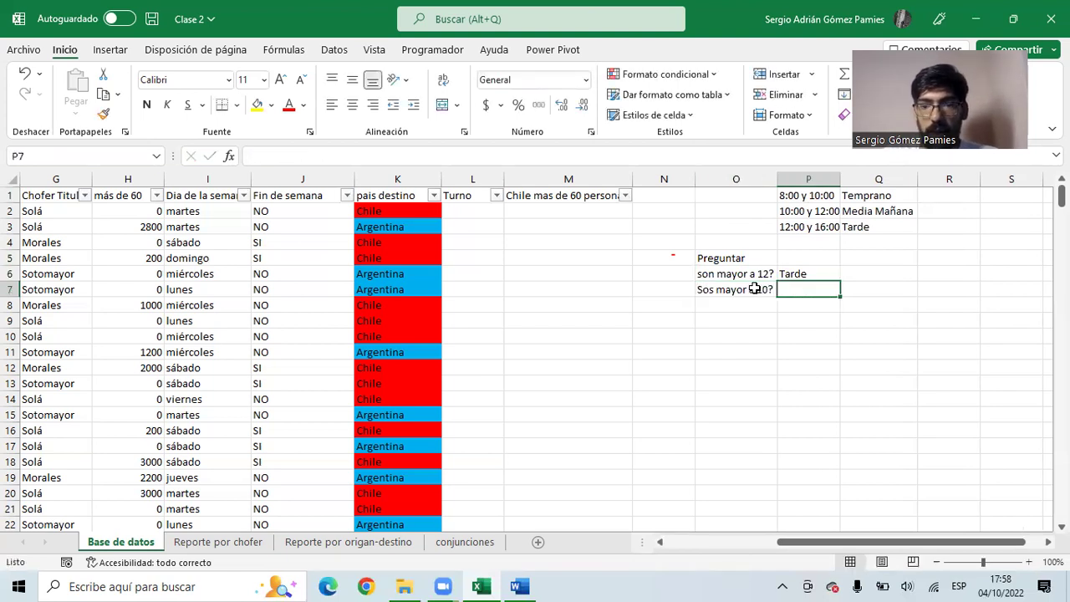
{"action": "type", "text": "MEi"}
{"action": "key", "text": "BackSpace"}
{"action": "key", "text": "BackSpace"}
{"action": "type", "text": "ed"}
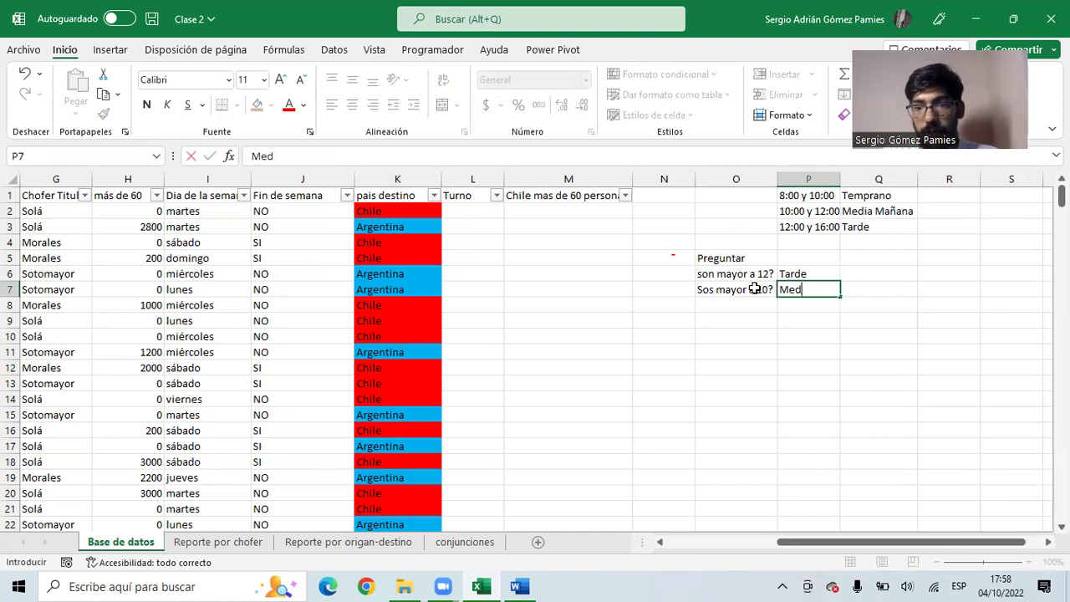
{"action": "type", "text": "ia mañan"}
{"action": "key", "text": "Return"}
- Add 'Temprano' as the fallback answer, then return to the Turno and arrival-time columns
{"action": "mouse_move", "coordinate": [754, 279]}
{"action": "left_mouse_down"}
{"action": "mouse_move", "coordinate": [789, 275]}
{"action": "mouse_move", "coordinate": [790, 290]}
{"action": "left_mouse_up"}
{"action": "left_click", "coordinate": [742, 293]}
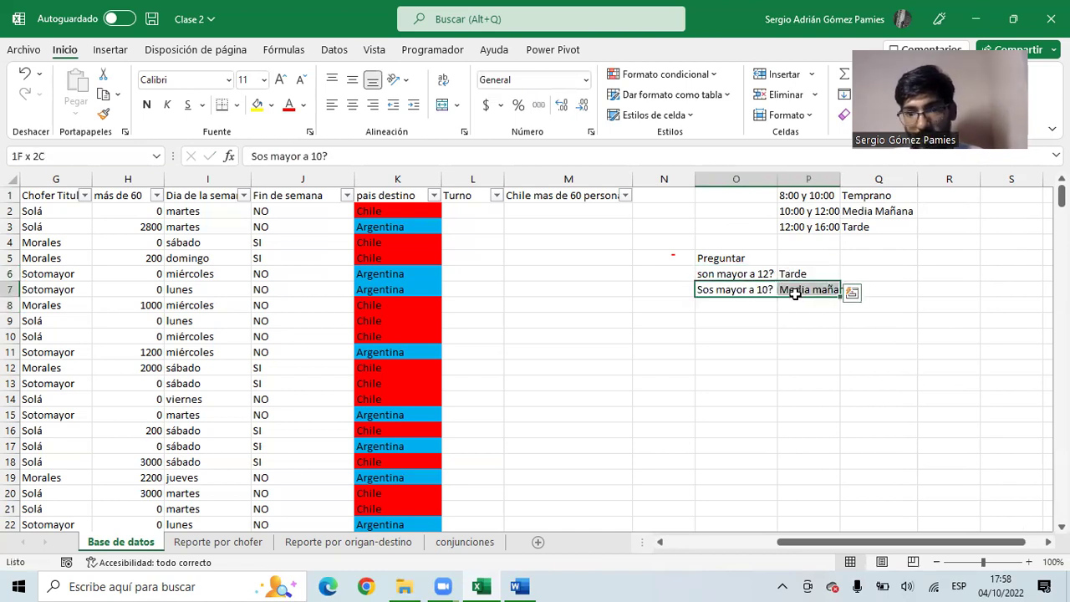
{"action": "left_click", "coordinate": [746, 304]}
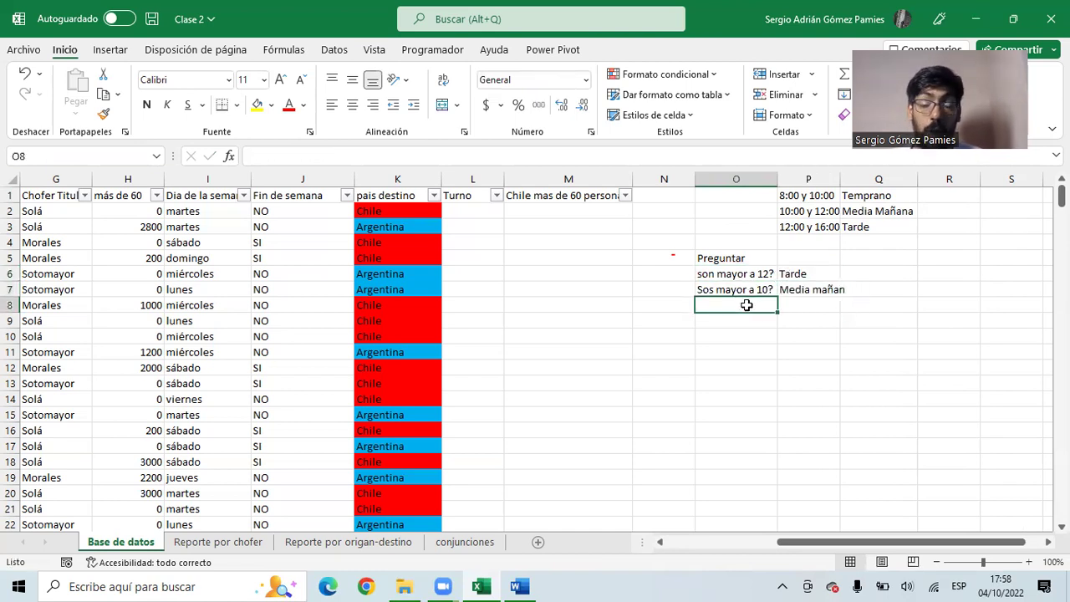
{"action": "left_click", "coordinate": [728, 275]}
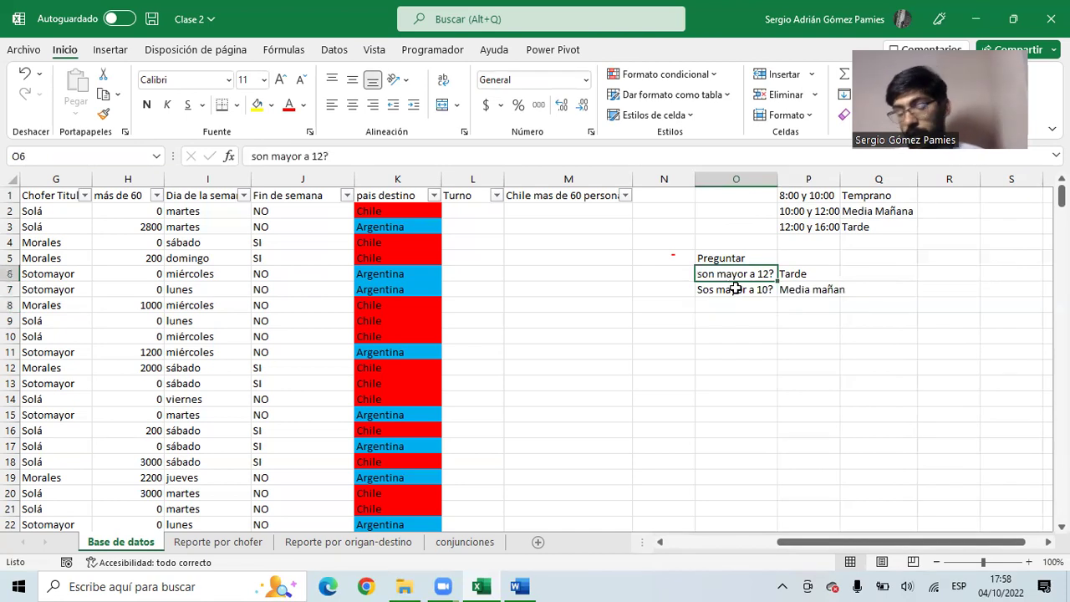
{"action": "left_click", "coordinate": [736, 291]}
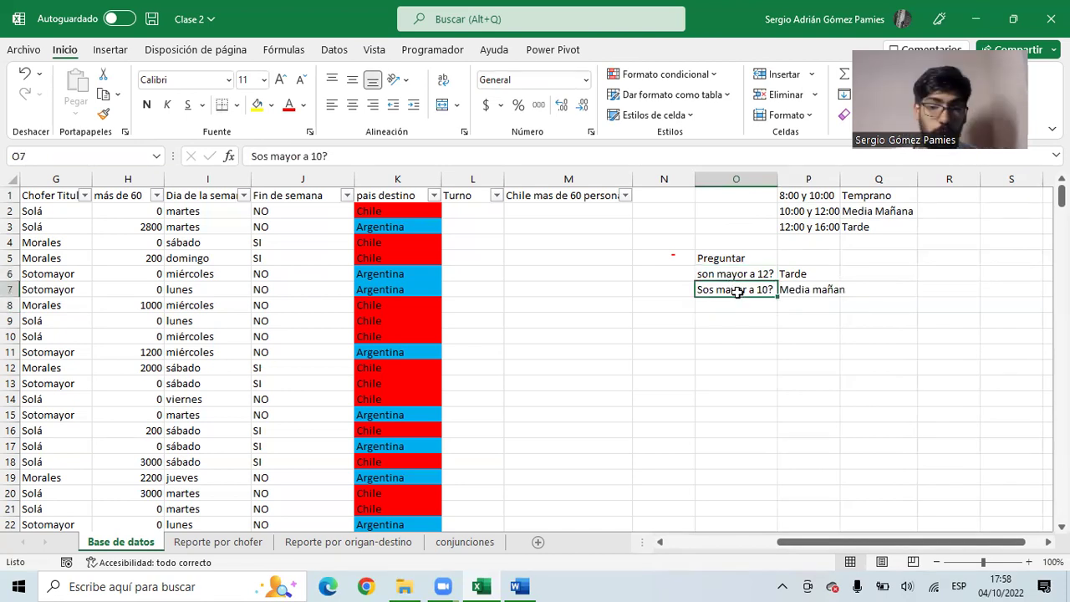
{"action": "left_click", "coordinate": [812, 305]}
{"action": "type", "text": "Temprano"}
{"action": "key", "text": "Return"}
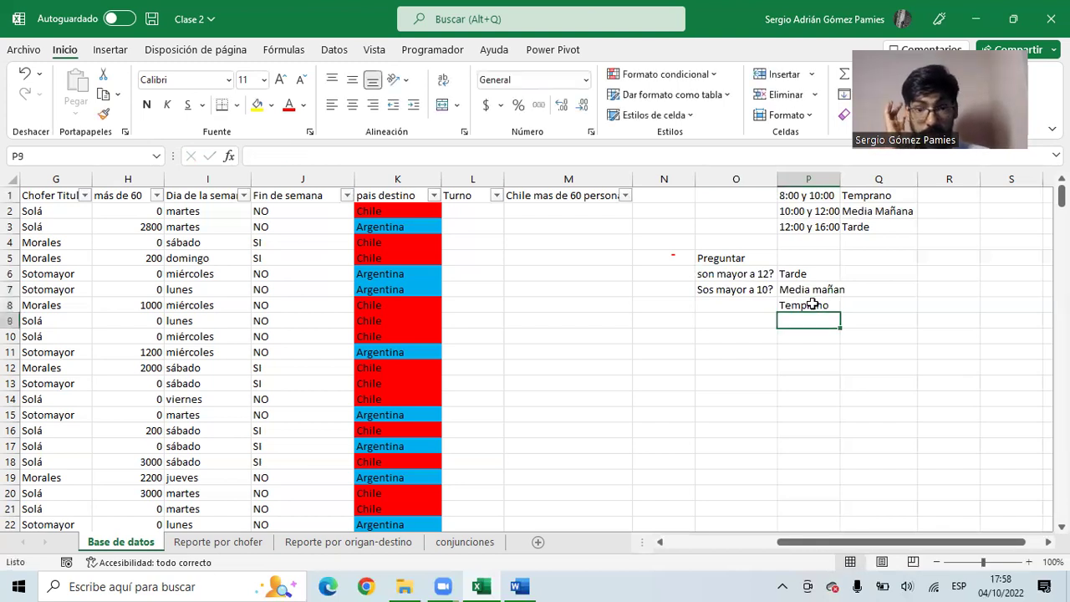
{"action": "left_click", "coordinate": [474, 215]}
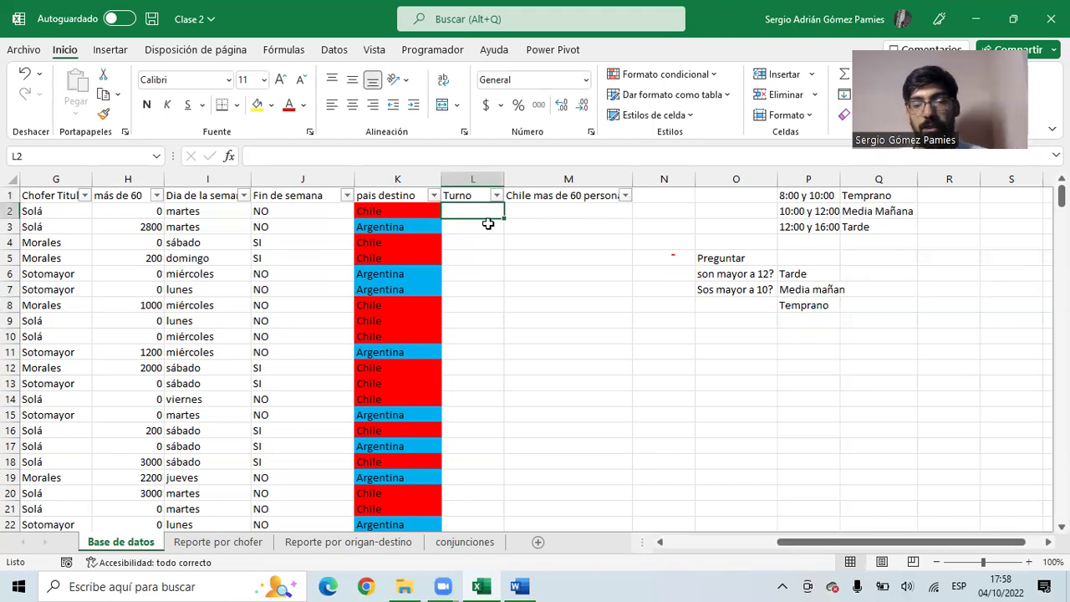
{"action": "left_click_drag", "start_coordinate": [786, 554], "coordinate": [704, 554]}
{"action": "left_click_drag", "start_coordinate": [215, 213], "coordinate": [215, 368]}
- In L2 enter =SI(E2>12;"Tarde";SI(E2>10;"Media Mañana";"Temprano"))
{"action": "left_click", "coordinate": [800, 210]}
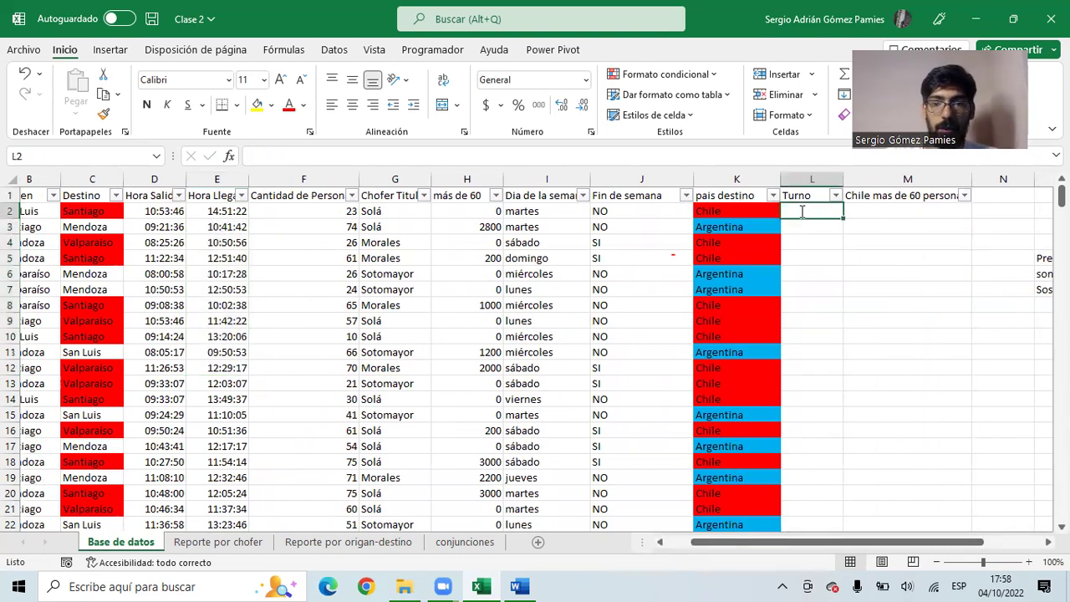
{"action": "type", "text": "=si("}
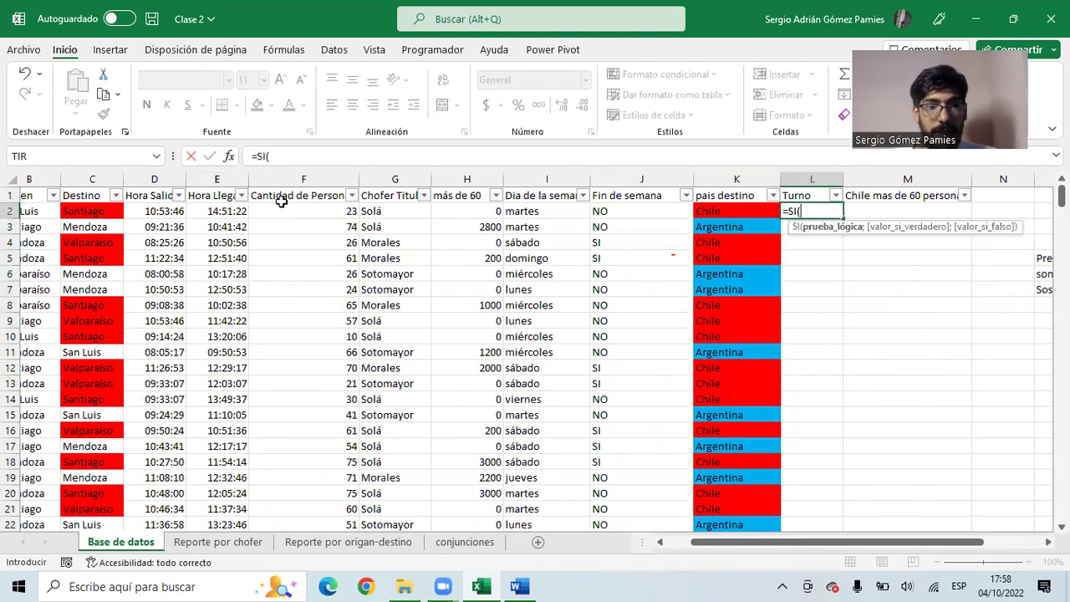
{"action": "left_click", "coordinate": [234, 213]}
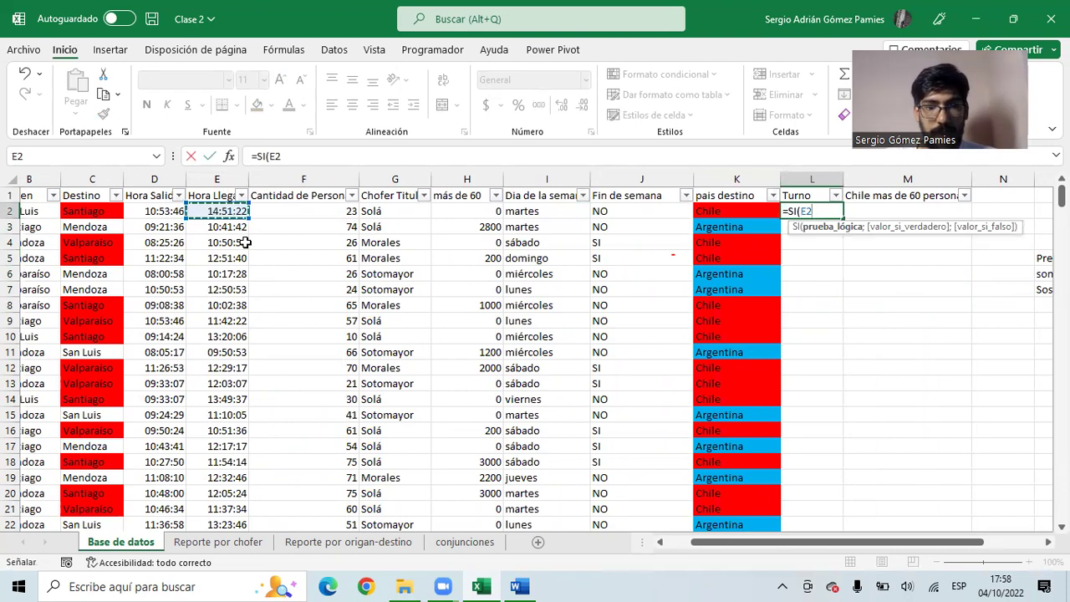
{"action": "type", "text": "♠"}
{"action": "key", "text": "BackSpace"}
{"action": "type", "text": ">12;\"Tard"}
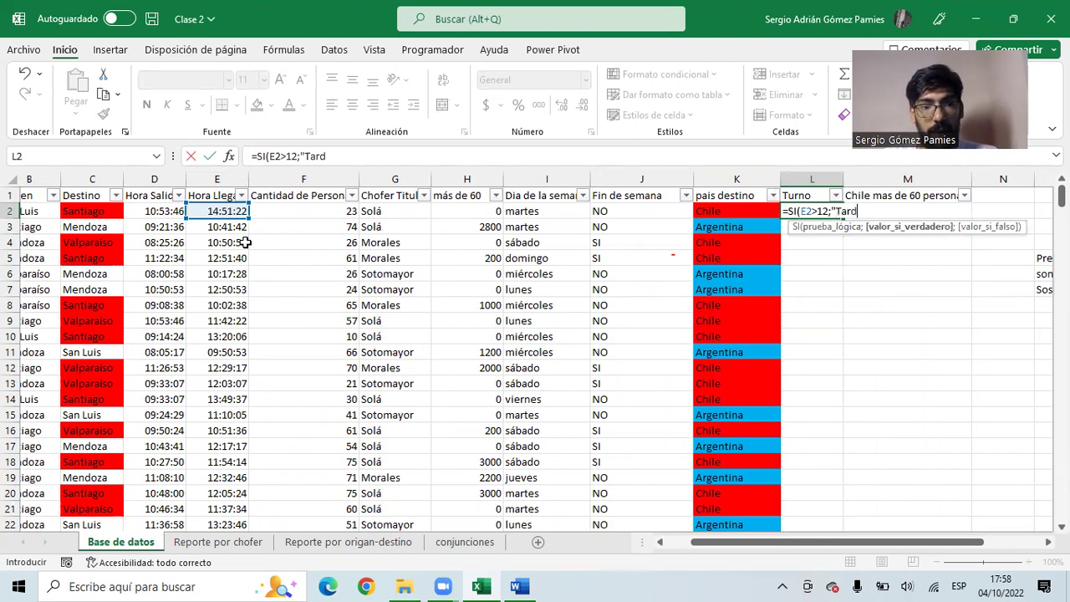
{"action": "type", "text": "e\";"}
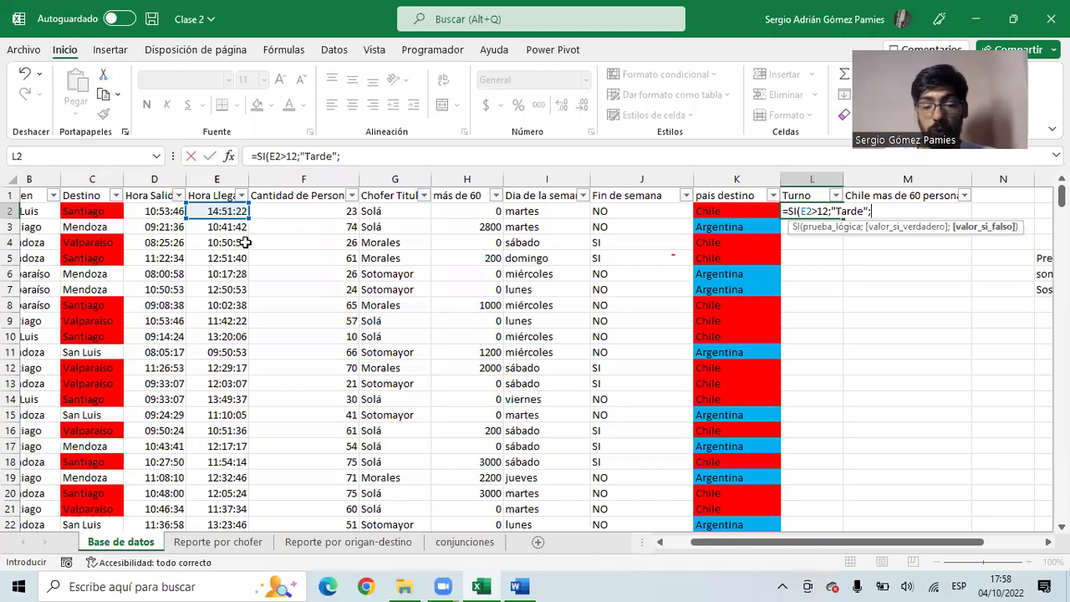
{"action": "type", "text": "SI("}
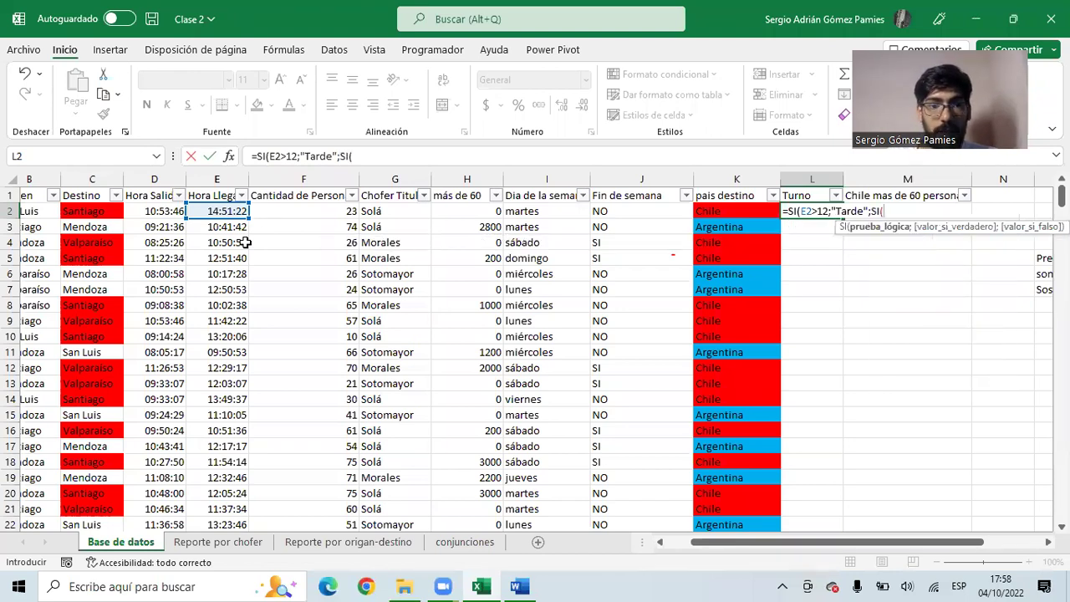
{"action": "left_click", "coordinate": [213, 211]}
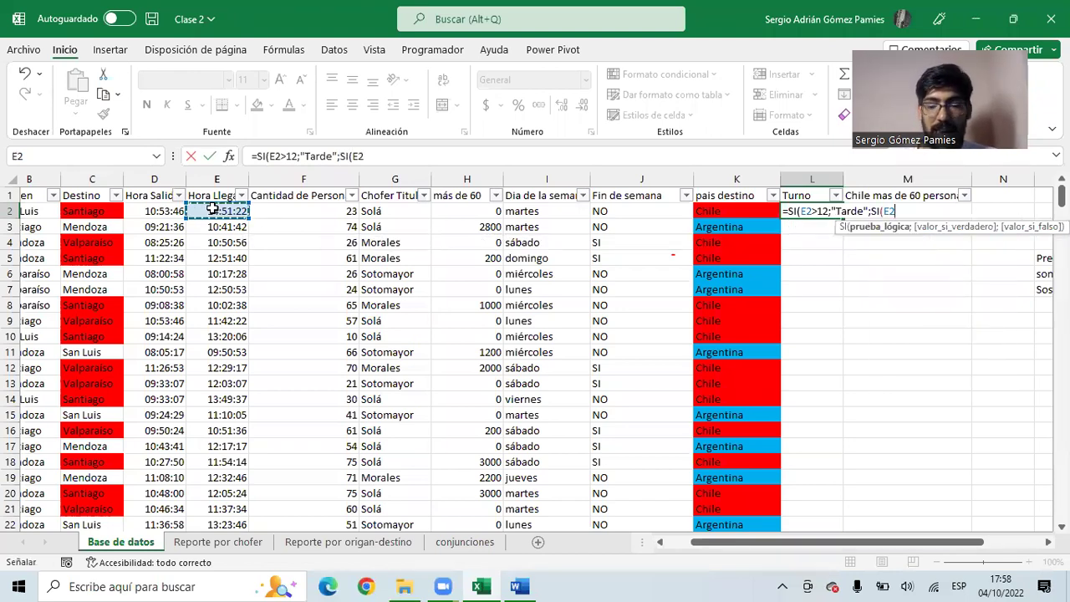
{"action": "type", "text": ">10;"}
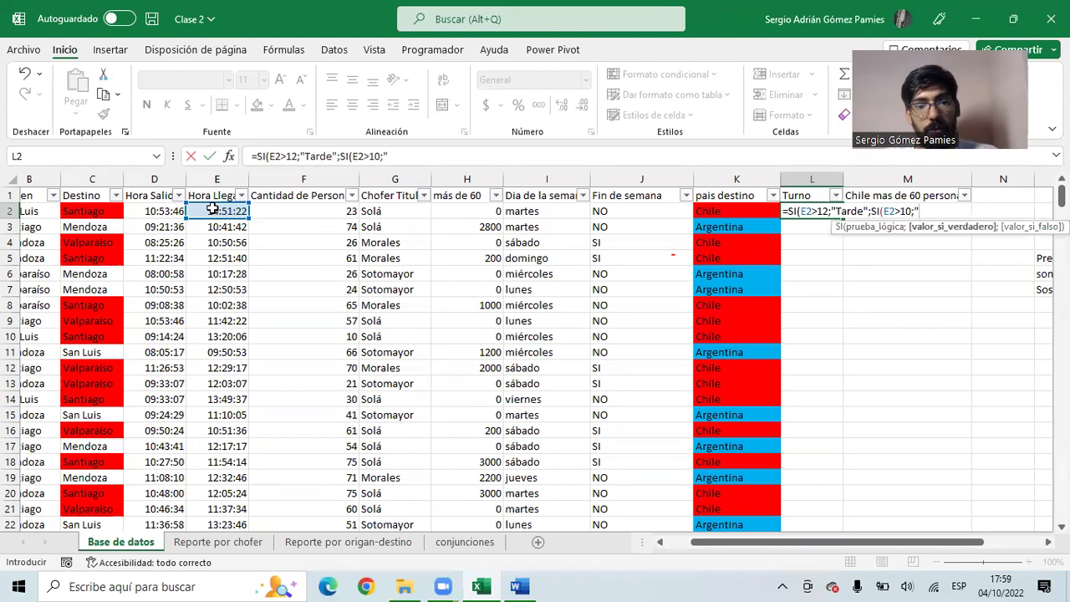
{"action": "type", "text": "\"Media Mañana\";"}
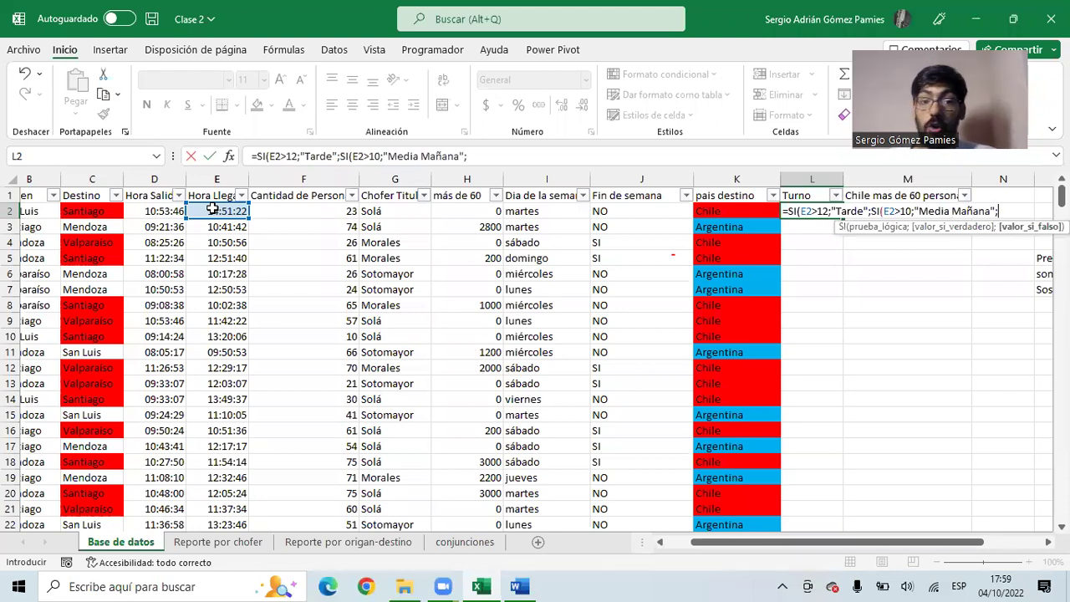
{"action": "type", "text": "\"TEmp"}
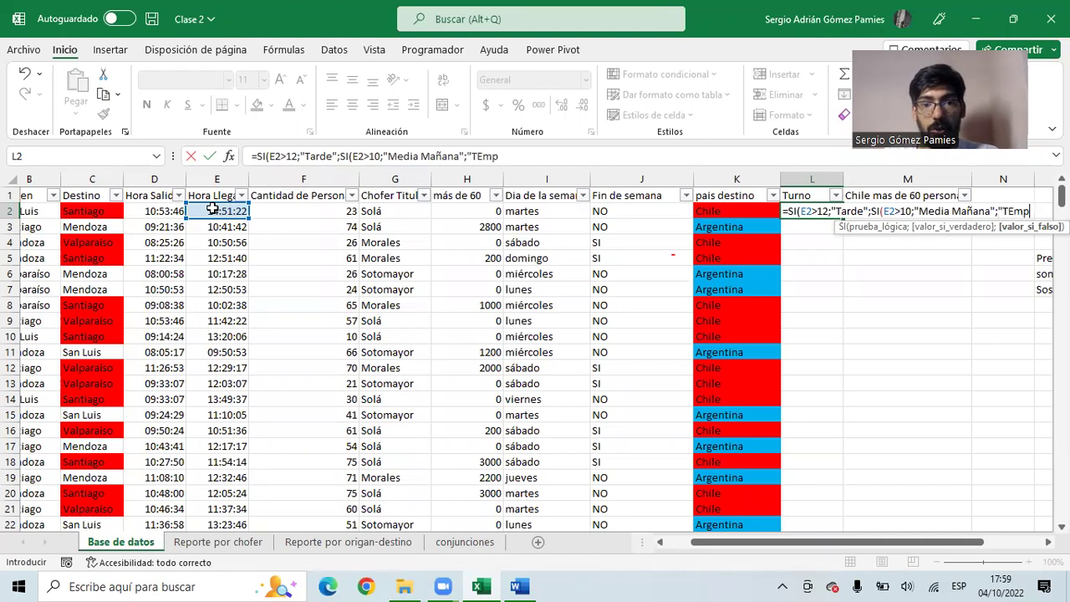
{"action": "type", "text": "rano\""}
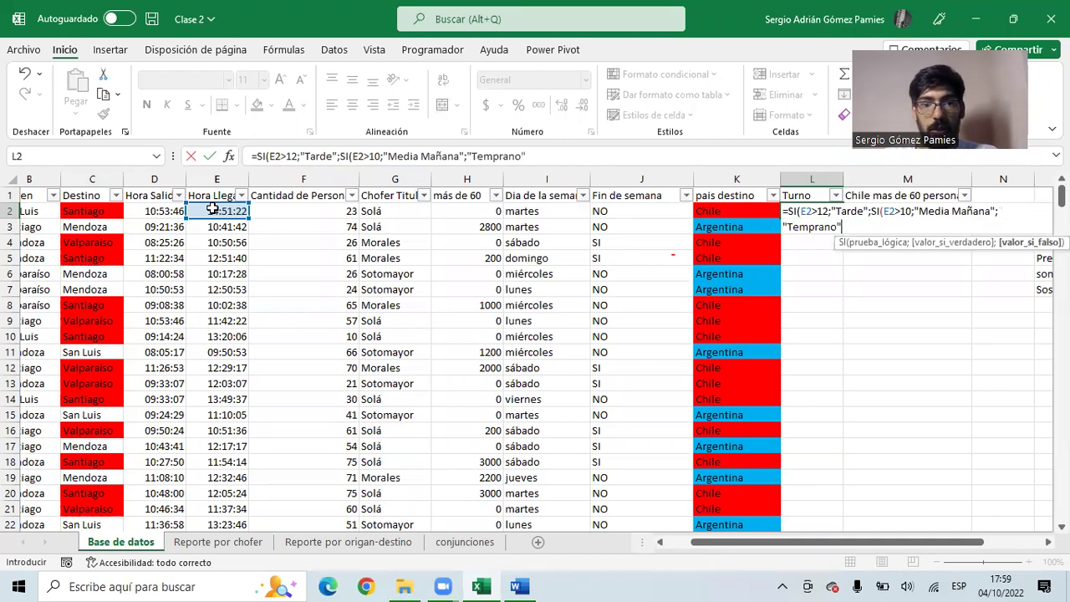
{"action": "type", "text": "))"}
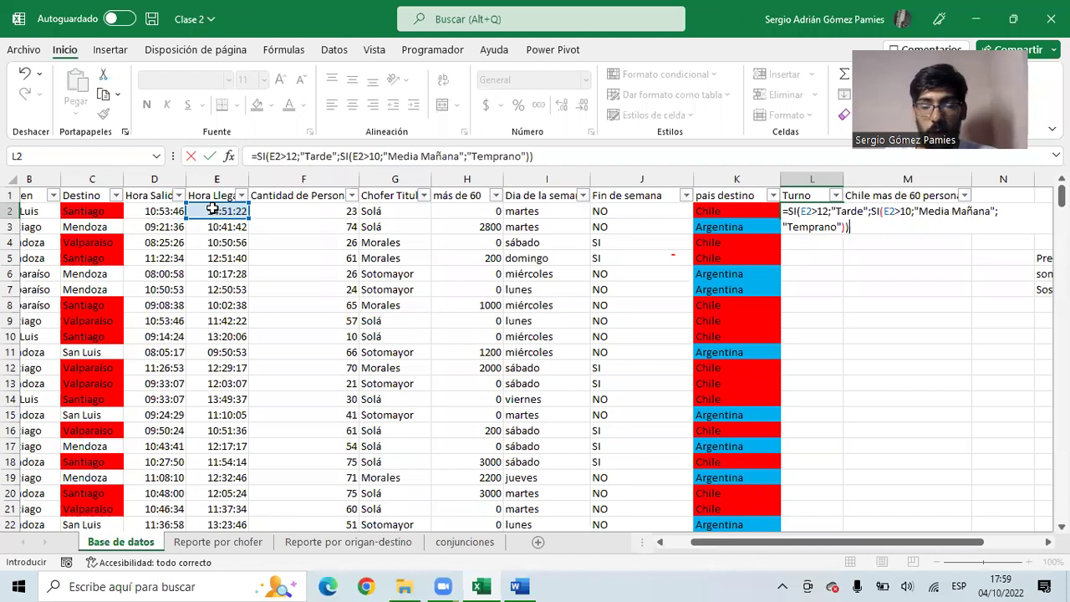
{"action": "key", "text": "Return"}
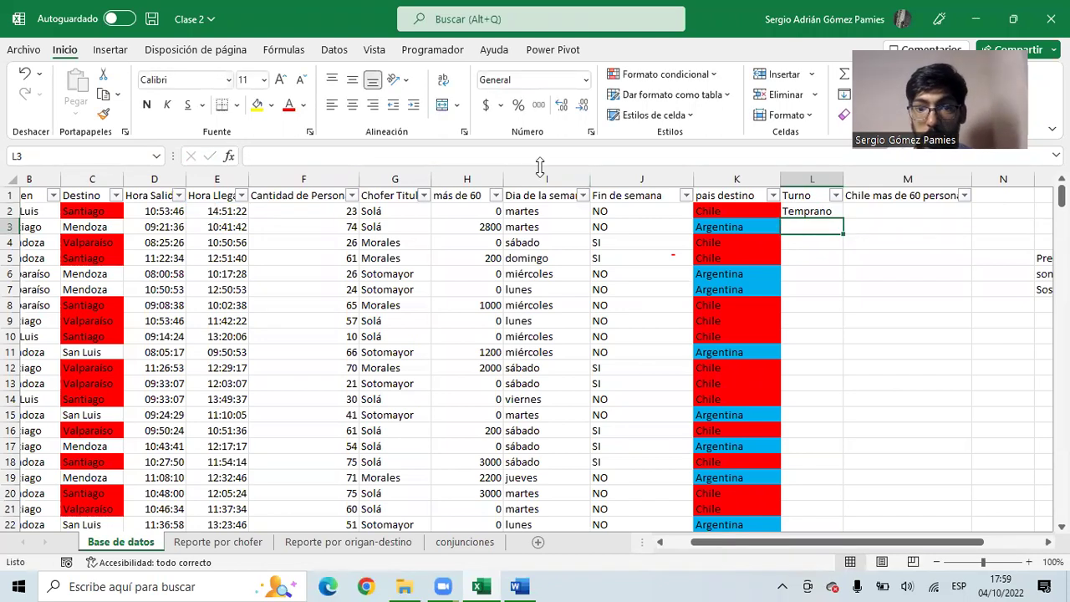
- Copy L2's Turno formula down column L and compare results with the E2 and E3 arrival times
{"action": "left_click", "coordinate": [222, 211]}
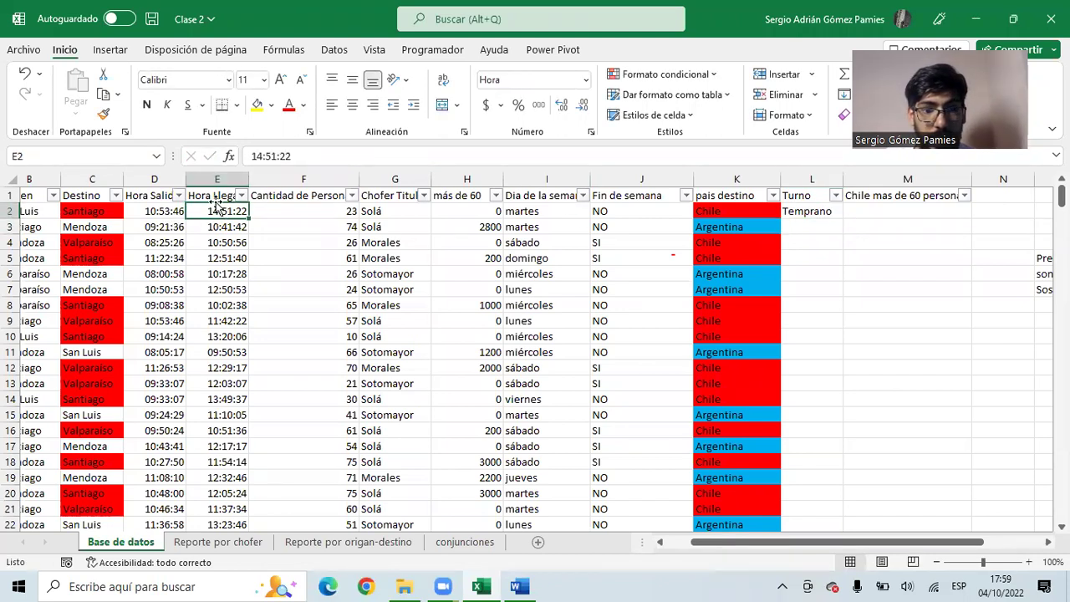
{"action": "left_click", "coordinate": [803, 212]}
{"action": "left_click_drag", "start_coordinate": [843, 219], "coordinate": [812, 415]}
{"action": "scroll", "coordinate": [812, 382], "scroll_direction": "down", "scroll_amount": 5}
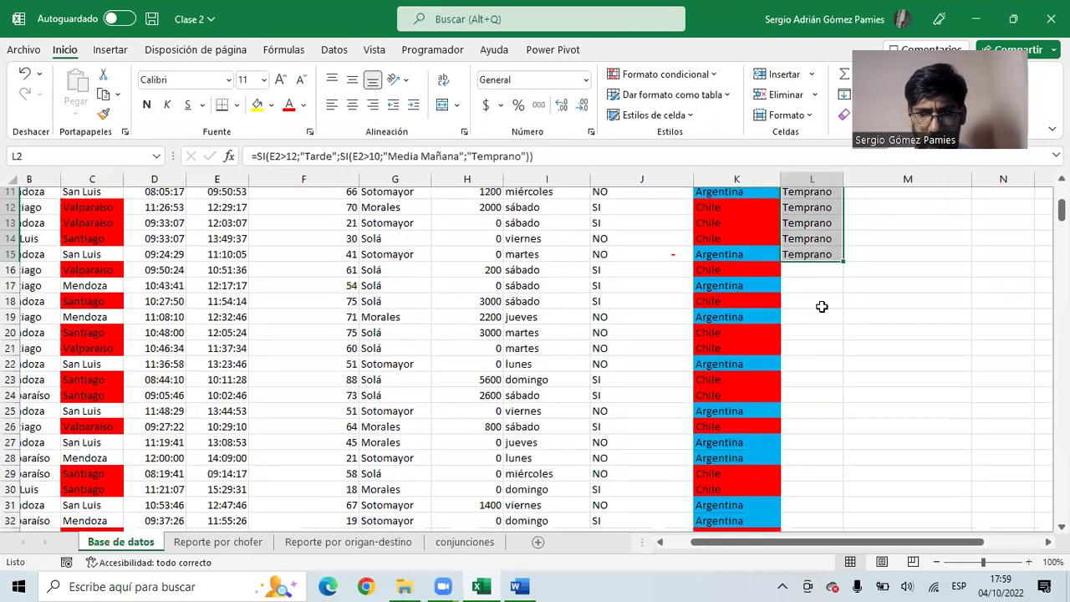
{"action": "left_click_drag", "start_coordinate": [843, 202], "coordinate": [810, 374]}
{"action": "scroll", "coordinate": [816, 348], "scroll_direction": "up", "scroll_amount": 5}
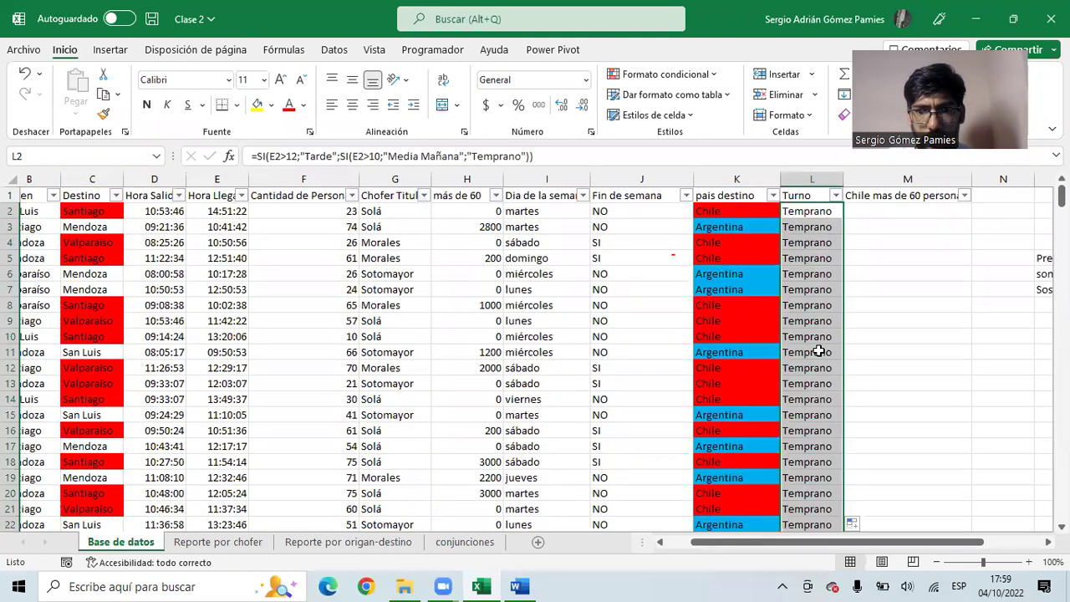
{"action": "left_click", "coordinate": [806, 214]}
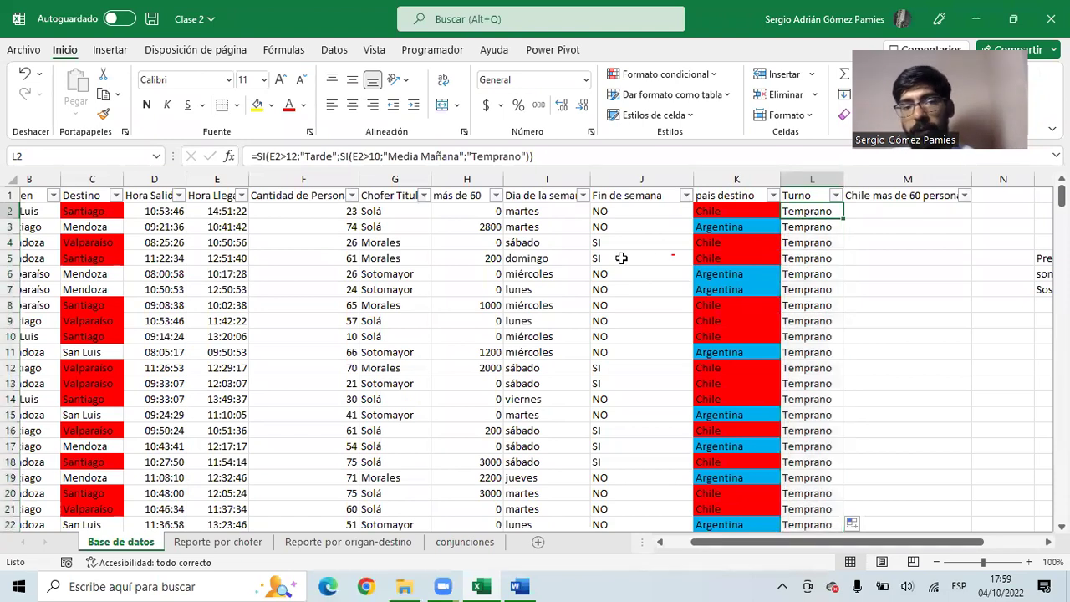
{"action": "left_click", "coordinate": [221, 216]}
{"action": "left_click", "coordinate": [222, 228]}
{"action": "left_click", "coordinate": [220, 247]}
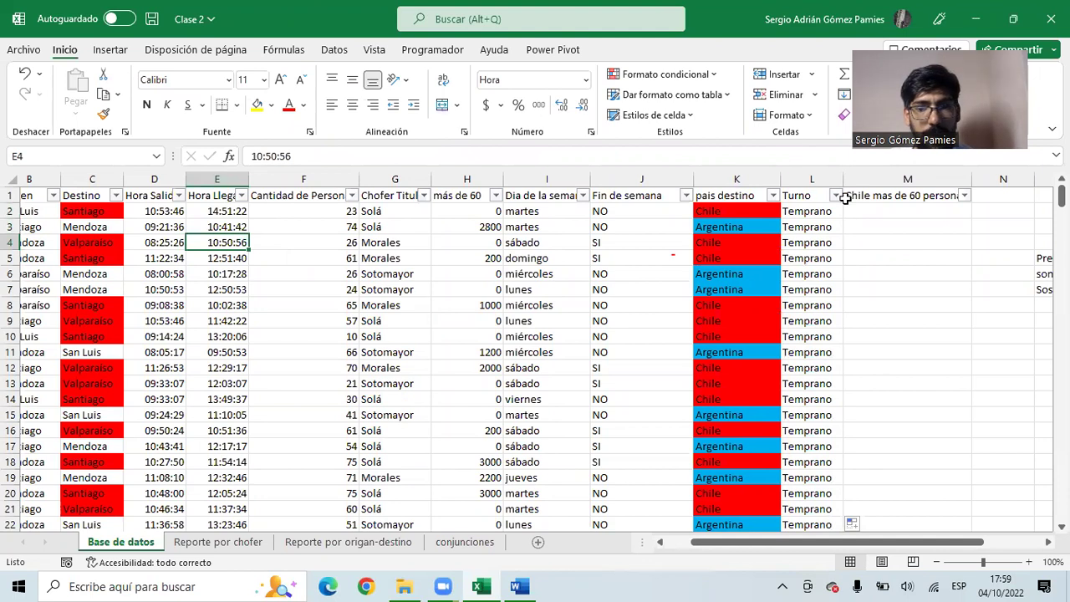
{"action": "left_click", "coordinate": [808, 215]}
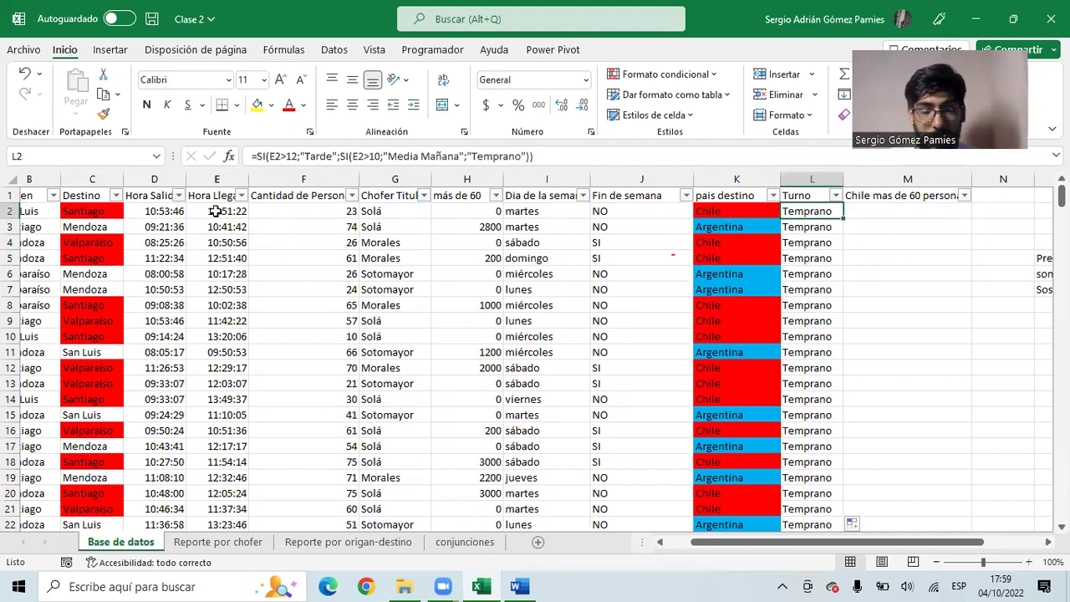
{"action": "left_click_drag", "start_coordinate": [215, 212], "coordinate": [238, 352]}
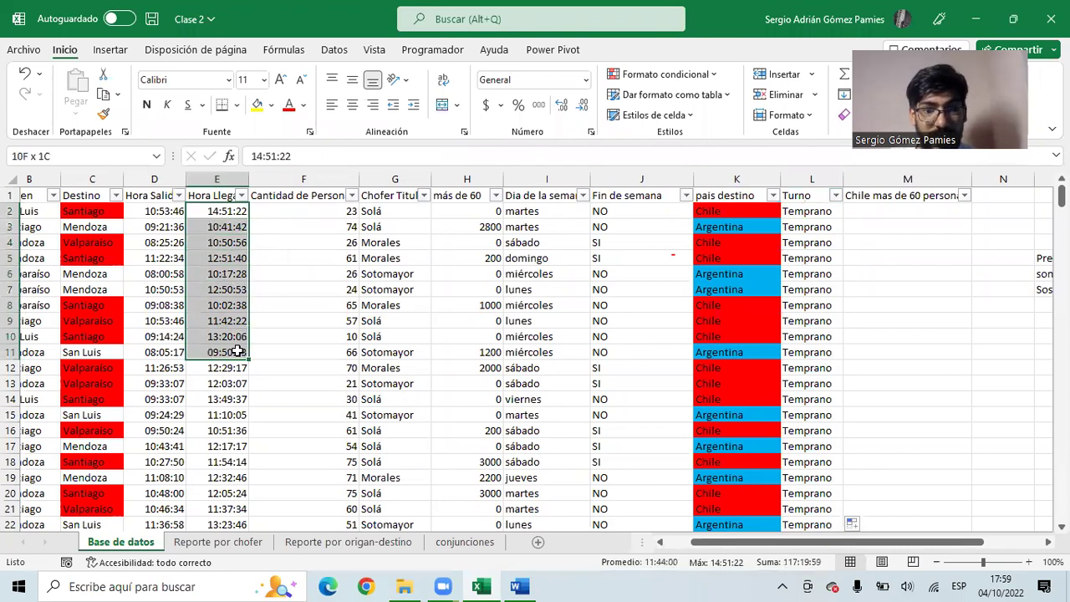
{"action": "left_click", "coordinate": [539, 105]}
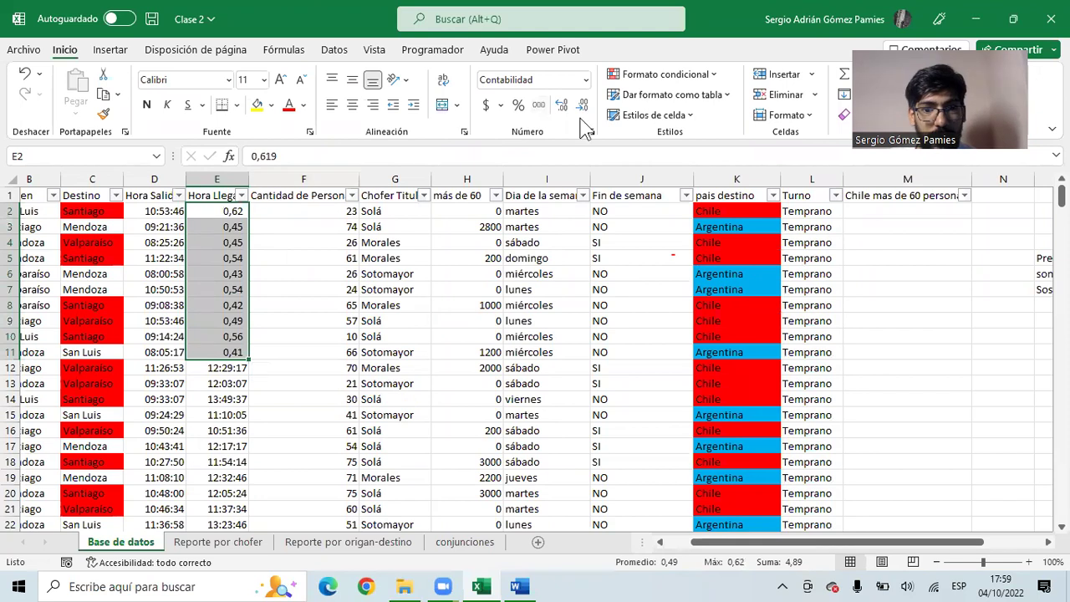
{"action": "left_click", "coordinate": [566, 109]}
{"action": "left_click", "coordinate": [567, 109]}
{"action": "left_click", "coordinate": [567, 109]}
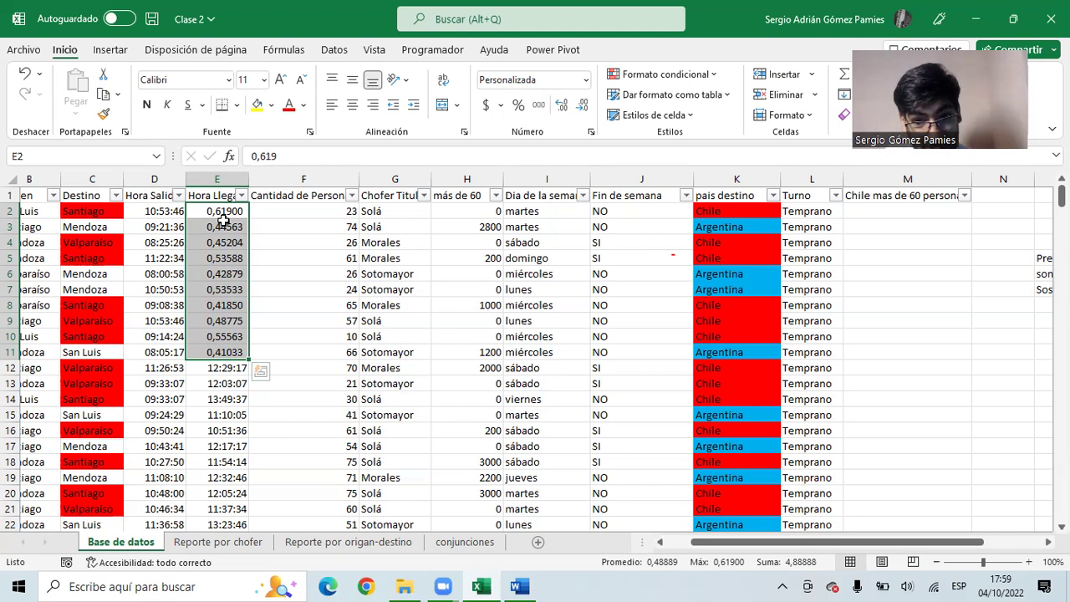
{"action": "left_click", "coordinate": [807, 210]}
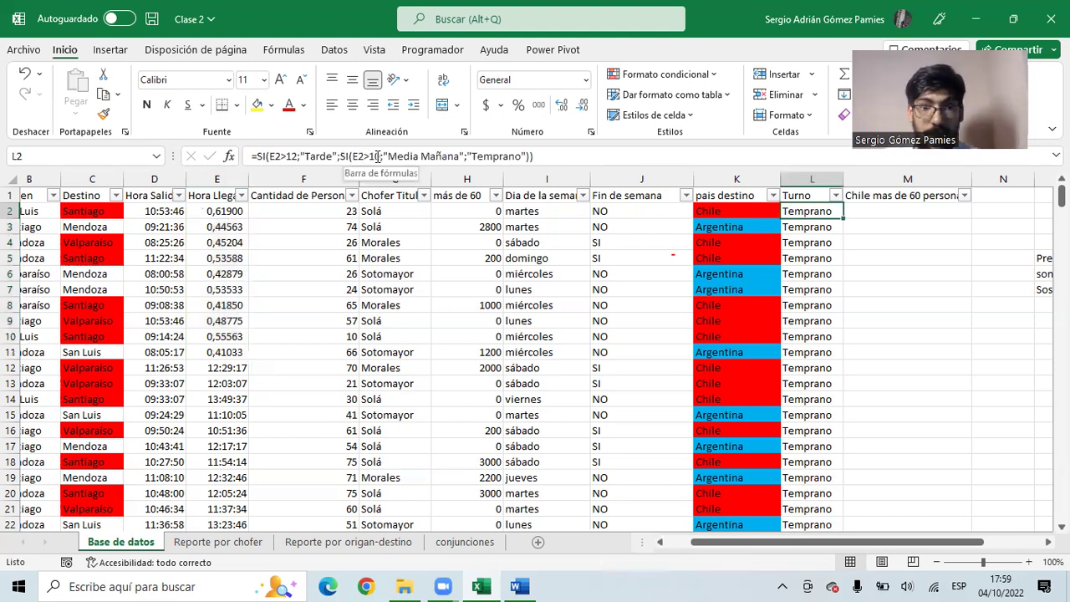
{"action": "left_click", "coordinate": [865, 246]}
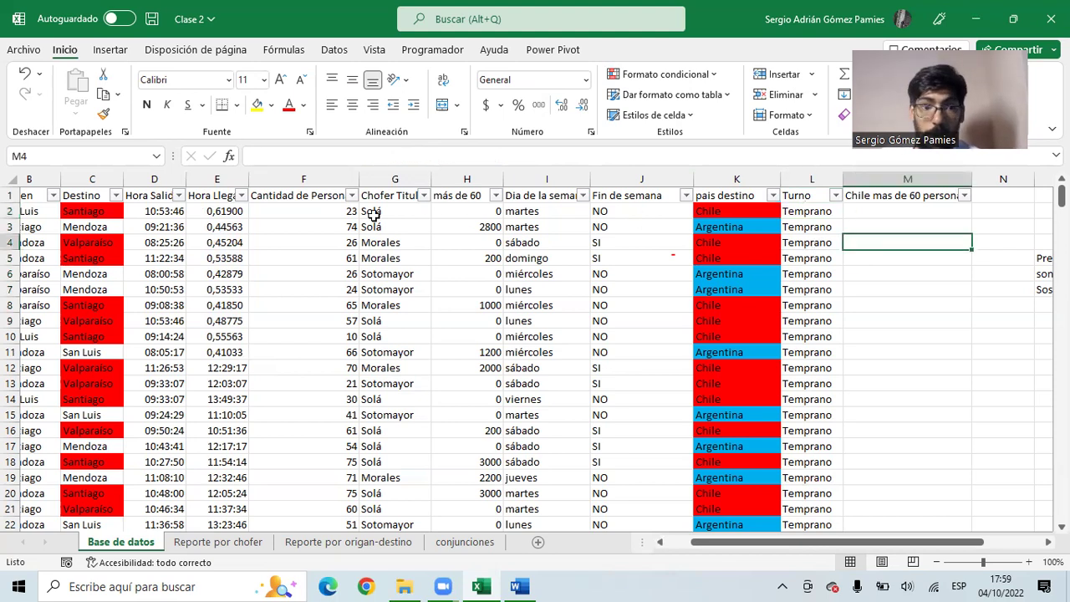
{"action": "left_click_drag", "start_coordinate": [215, 211], "coordinate": [215, 274]}
{"action": "left_click_drag", "start_coordinate": [224, 214], "coordinate": [220, 257]}
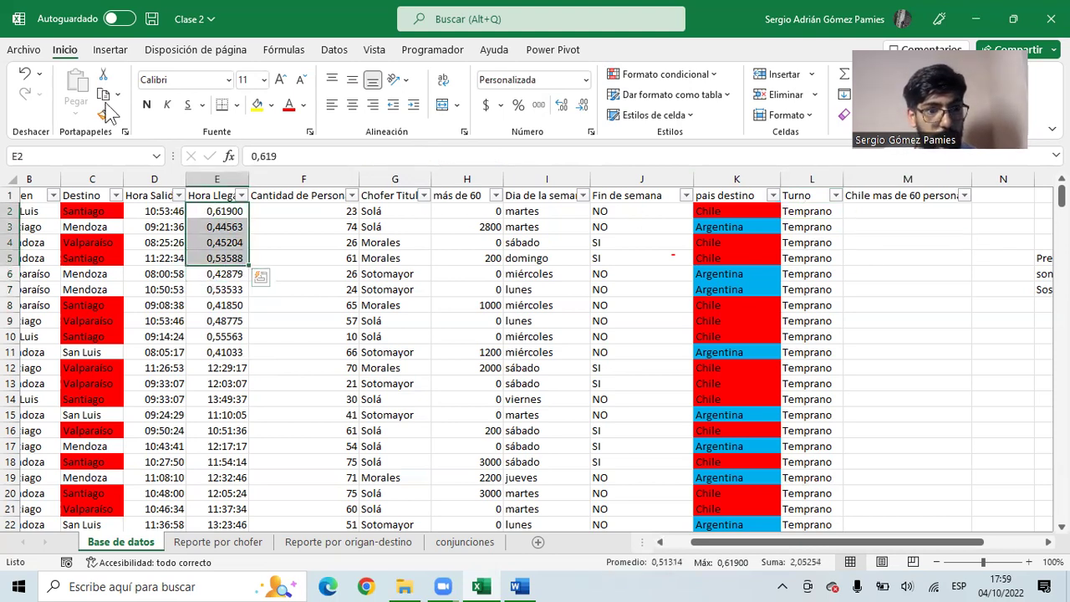
{"action": "left_click", "coordinate": [26, 78]}
{"action": "left_click", "coordinate": [26, 79]}
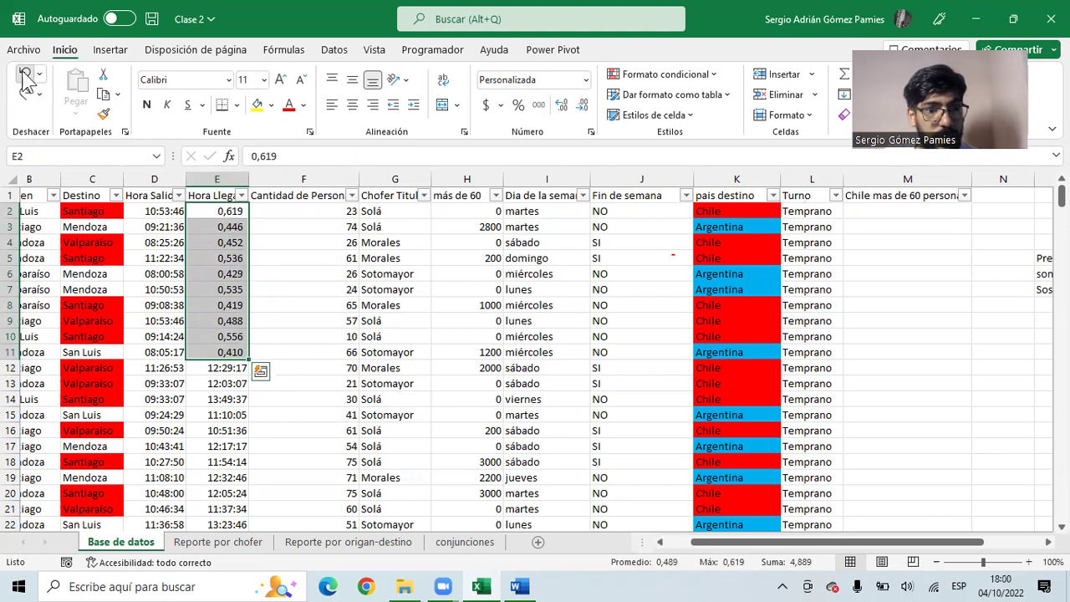
{"action": "left_click", "coordinate": [26, 75]}
{"action": "left_click", "coordinate": [26, 75]}
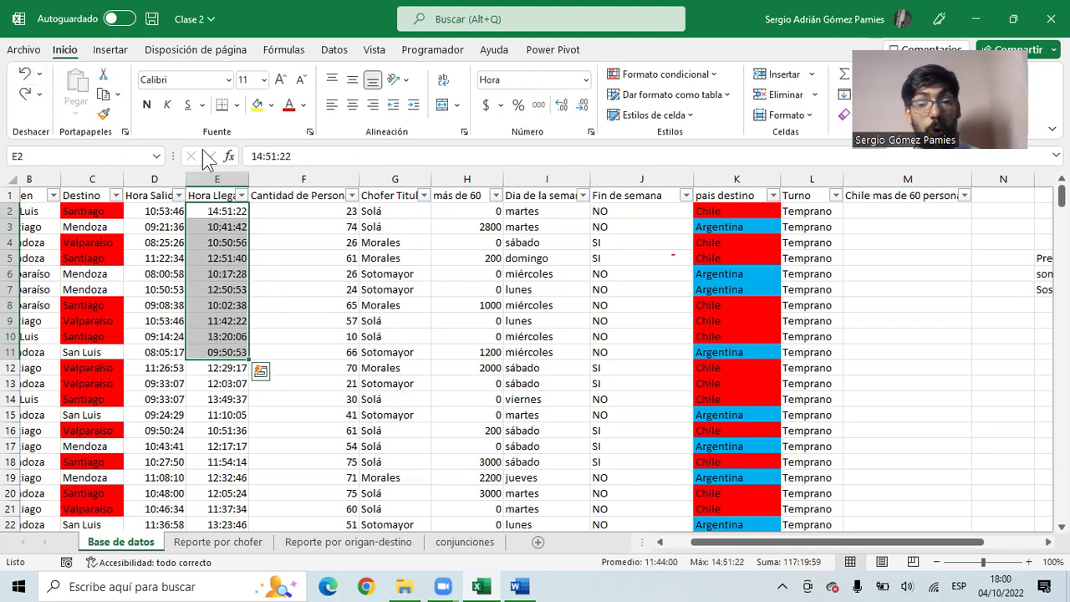
{"action": "left_click", "coordinate": [803, 212]}
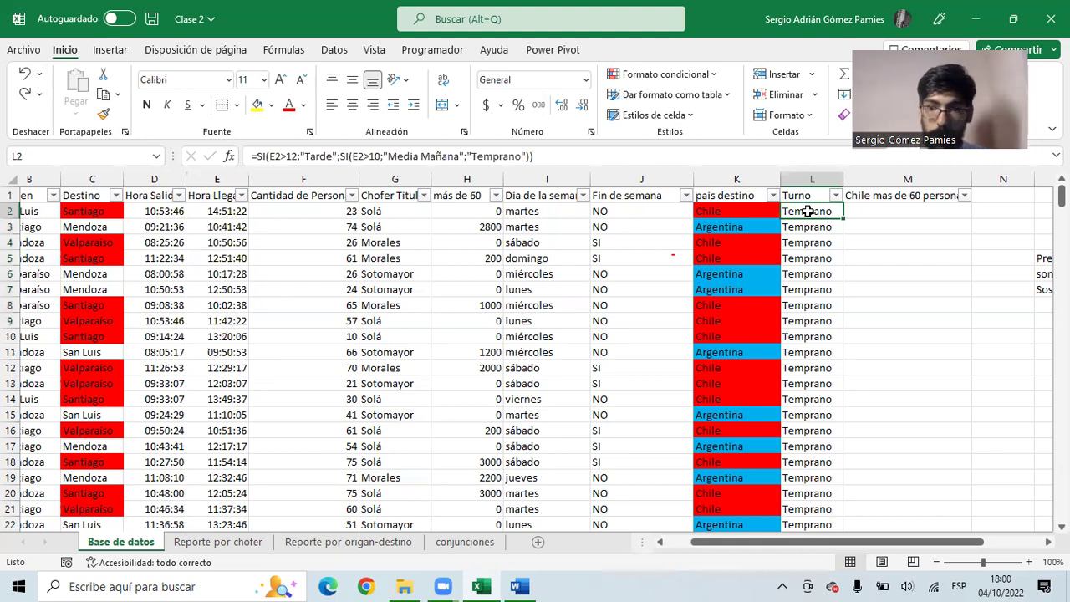
{"action": "scroll", "coordinate": [803, 212], "scroll_direction": "down", "scroll_amount": 1}
{"action": "key", "text": "ctrl+z"}
{"action": "scroll", "coordinate": [808, 211], "scroll_direction": "up", "scroll_amount": 1}
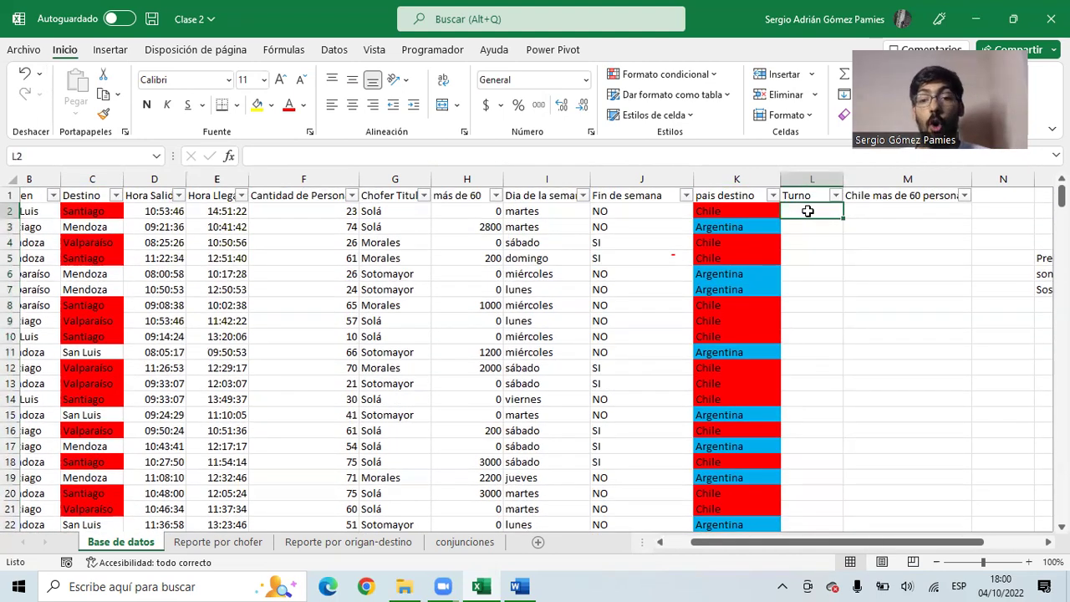
{"action": "type", "text": "=hora"}
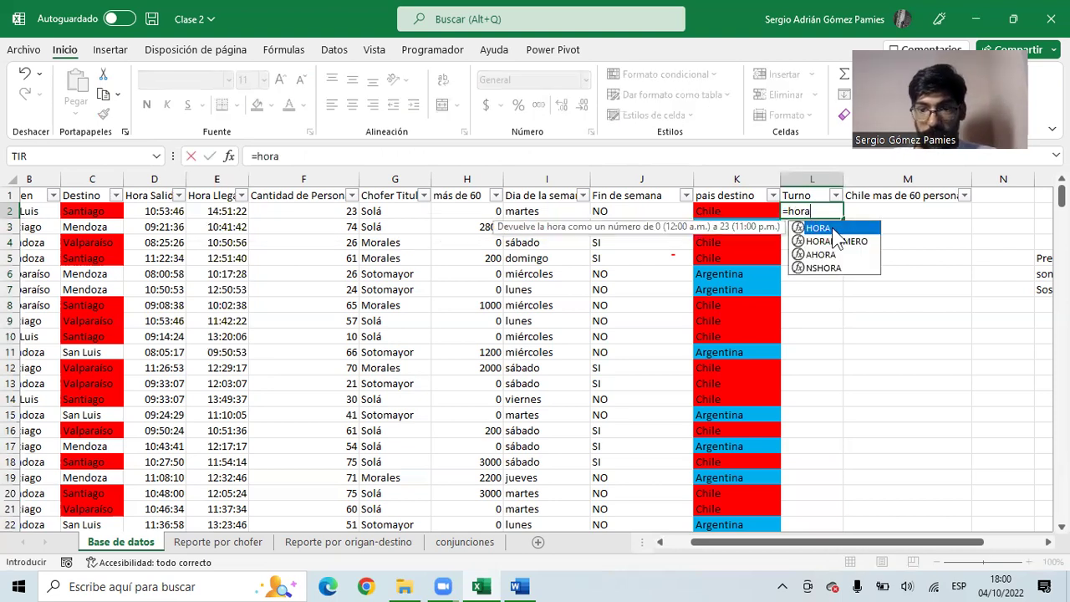
{"action": "double_click", "coordinate": [819, 228]}
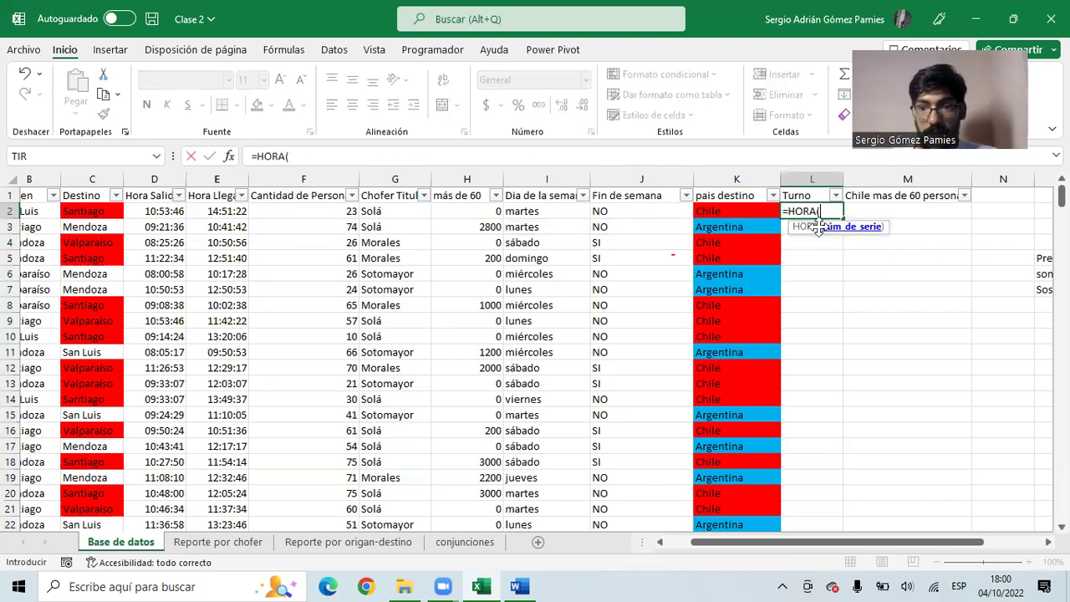
{"action": "left_click", "coordinate": [215, 211]}
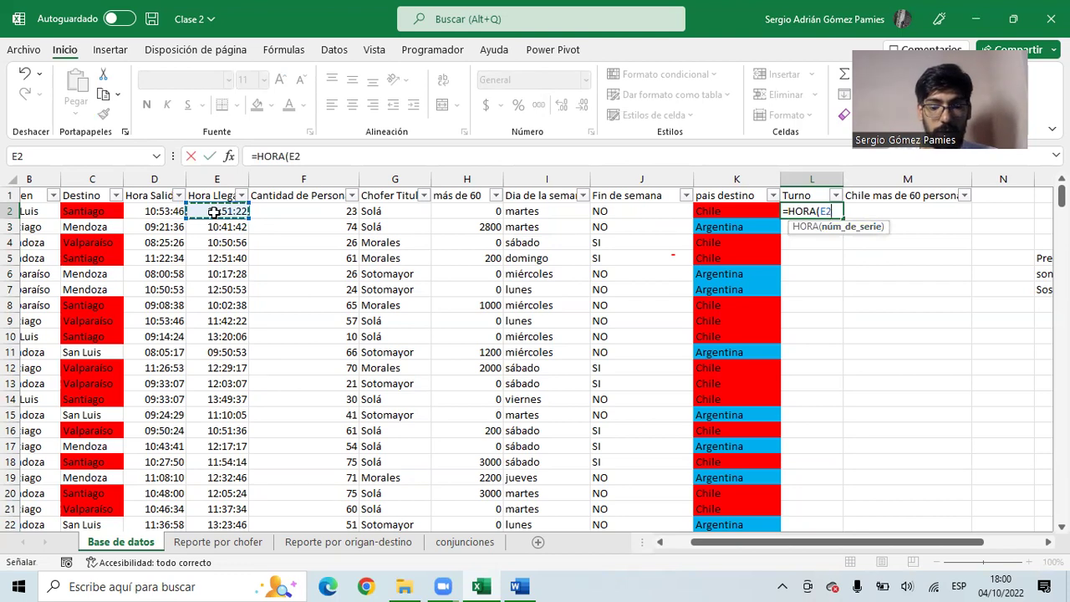
{"action": "type", "text": ")"}
{"action": "key", "text": "Return"}
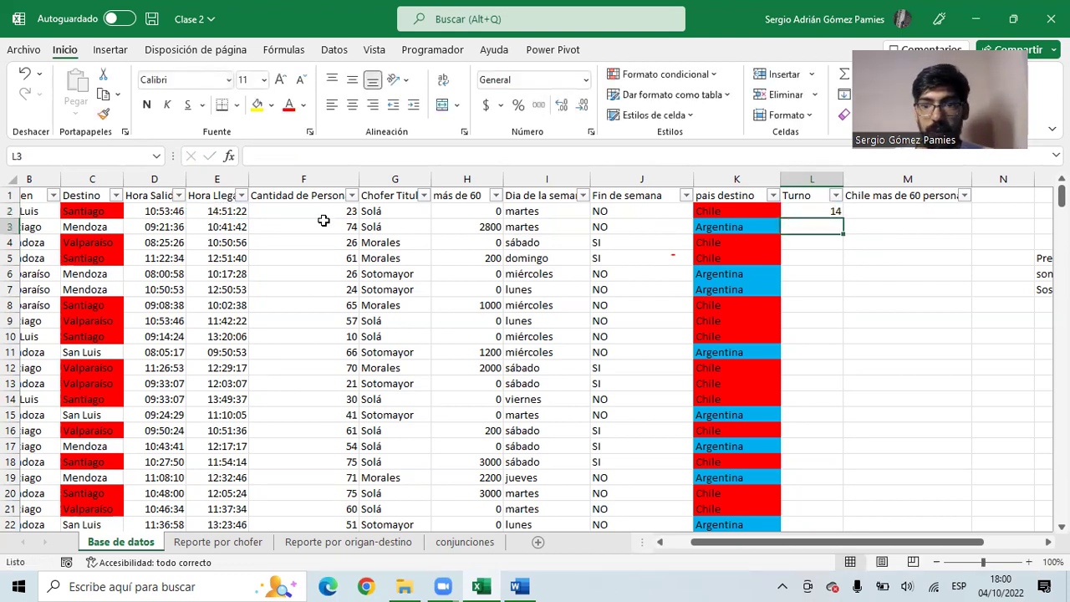
{"action": "left_click", "coordinate": [818, 210]}
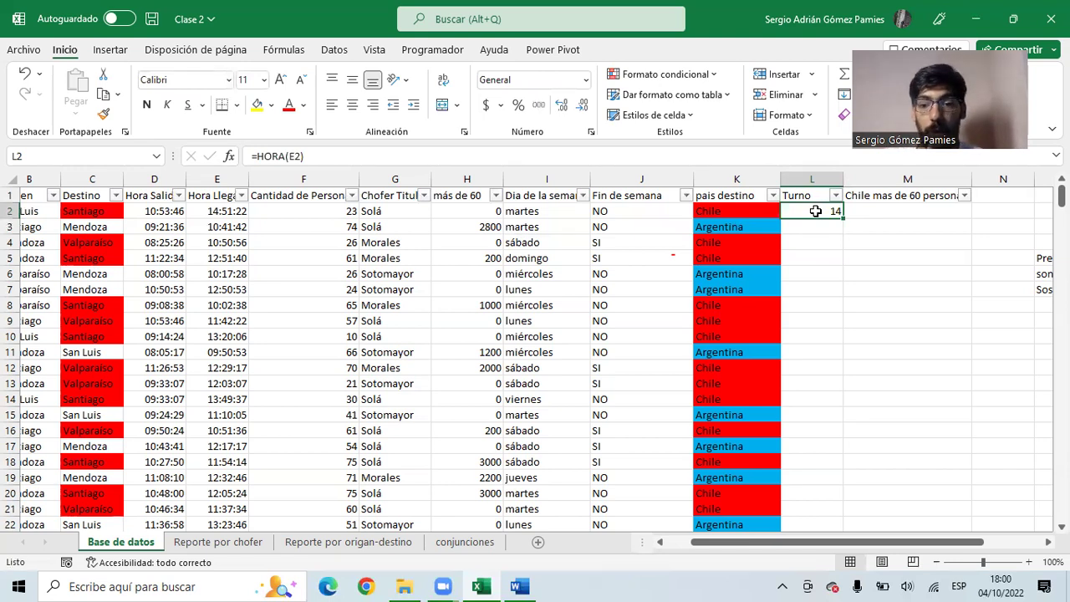
{"action": "left_click", "coordinate": [530, 210]}
{"action": "left_click", "coordinate": [600, 212]}
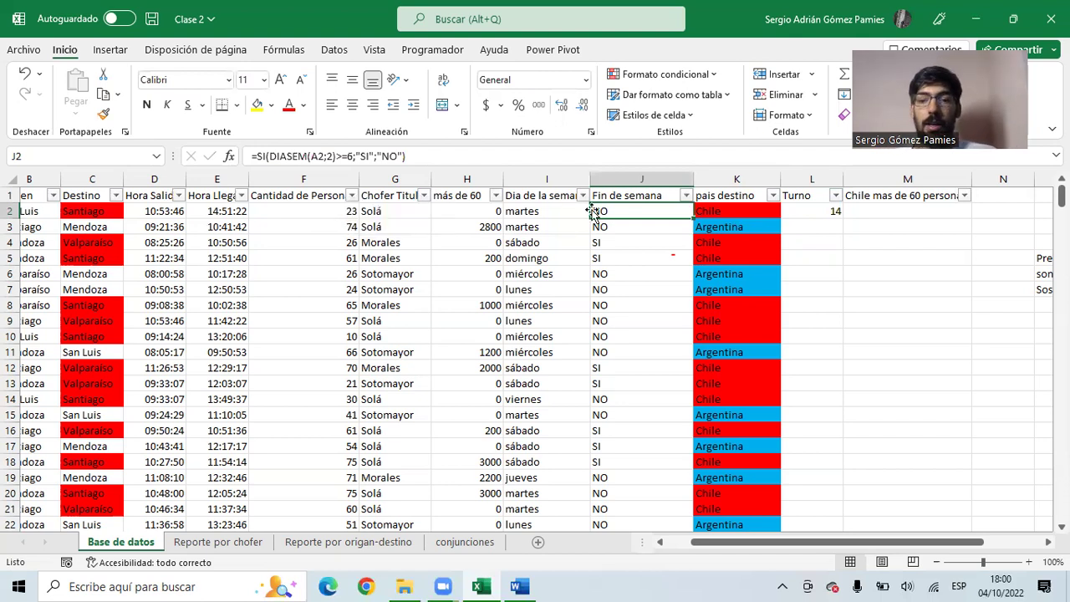
{"action": "left_click", "coordinate": [796, 214]}
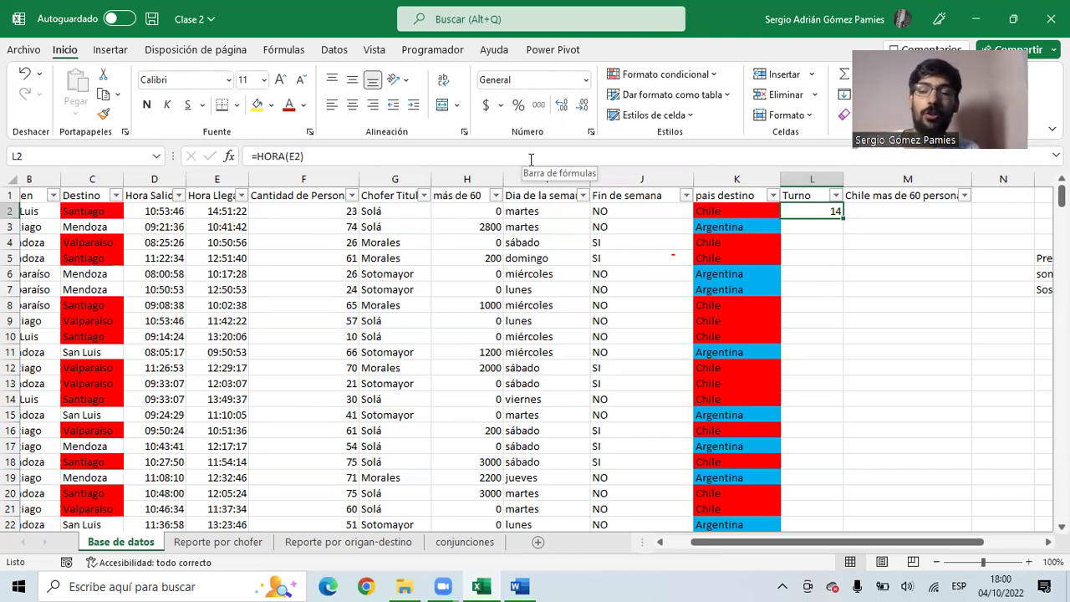
- In L2 enter =SI(HORA(E2)>12;"Tarde";SI(HORA(E2)>10;"Media Mañana";"Temprano")), accepting the parenthesis fix
{"action": "type", "text": "="}
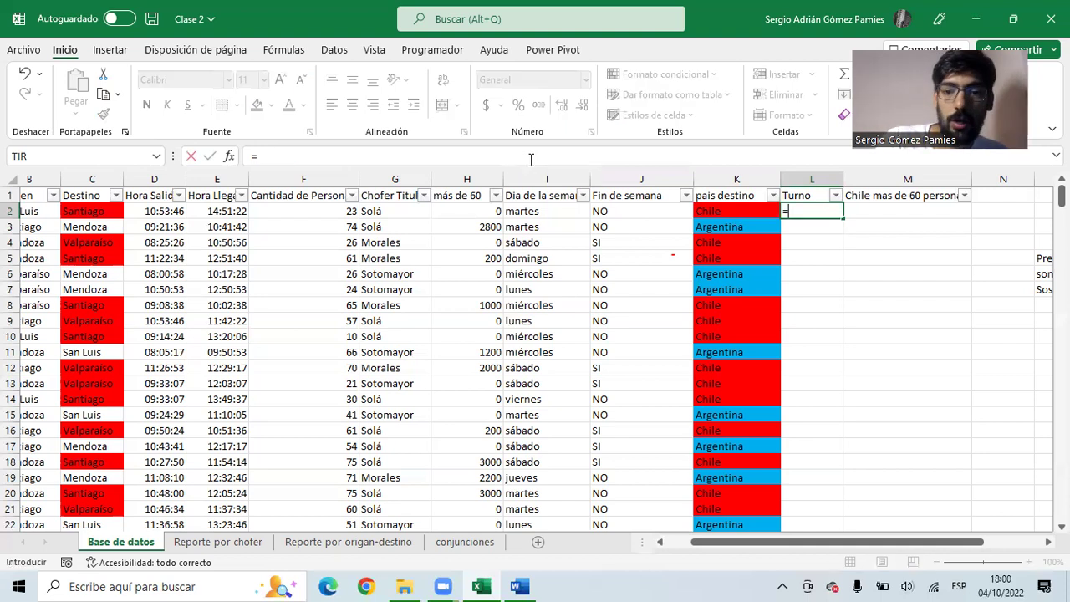
{"action": "type", "text": "SI("}
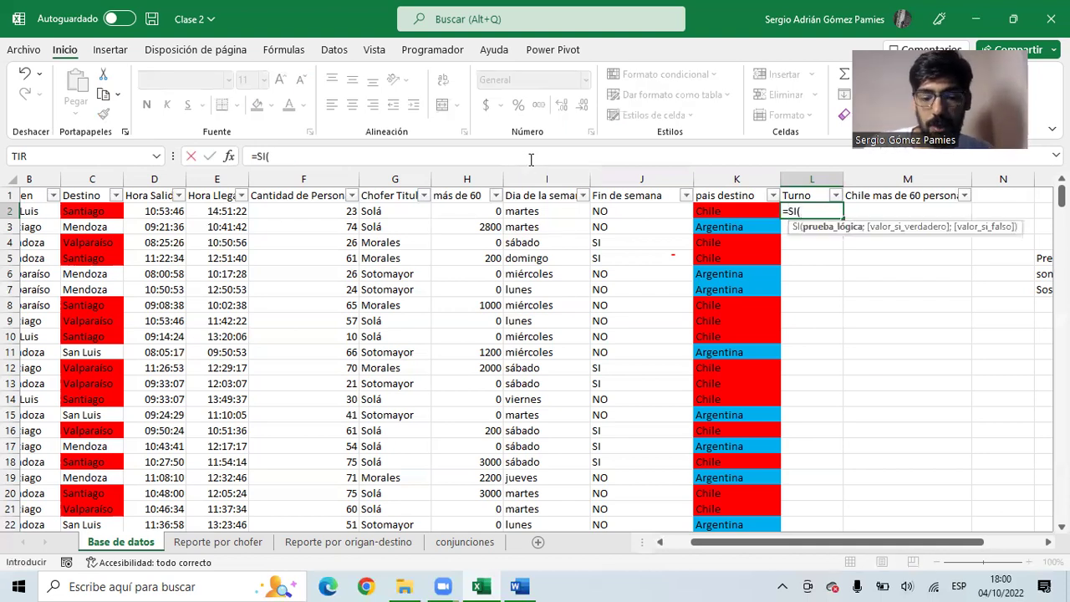
{"action": "type", "text": "hora"}
{"action": "key", "text": "Tab"}
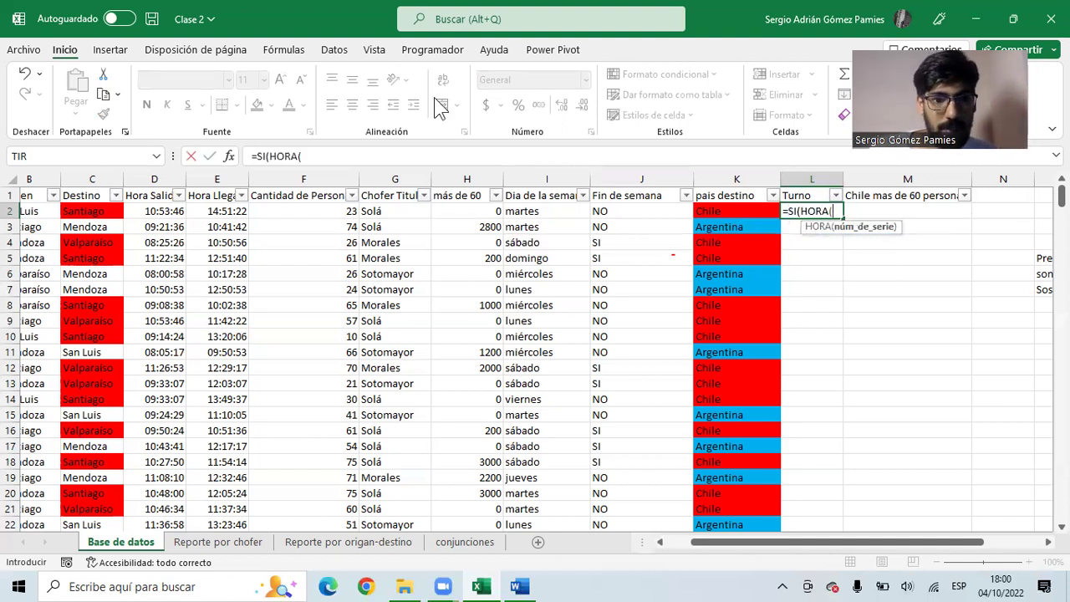
{"action": "left_click", "coordinate": [218, 212]}
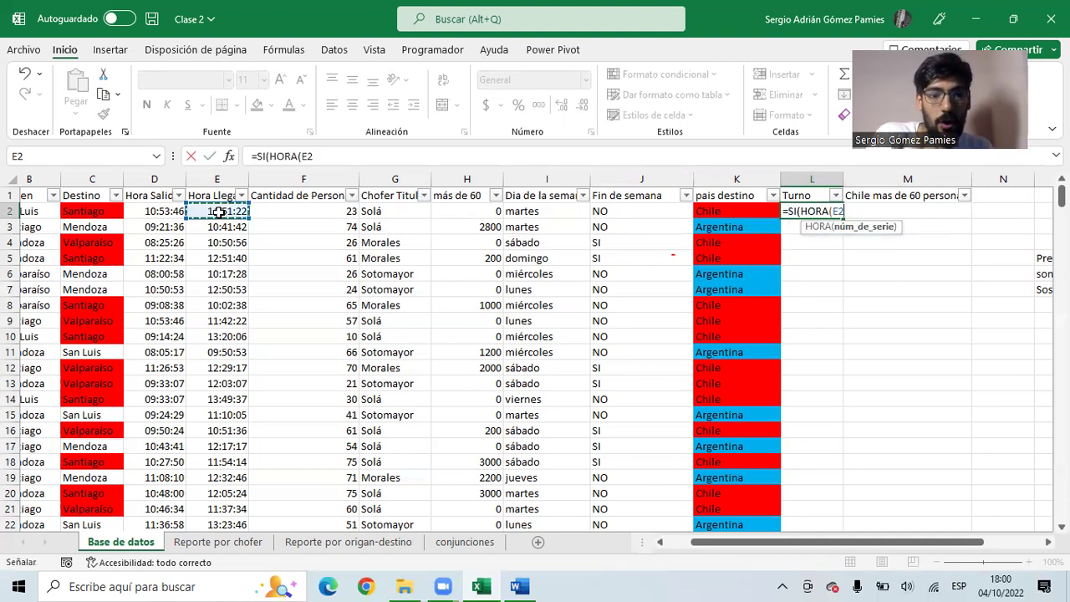
{"action": "type", "text": ")"}
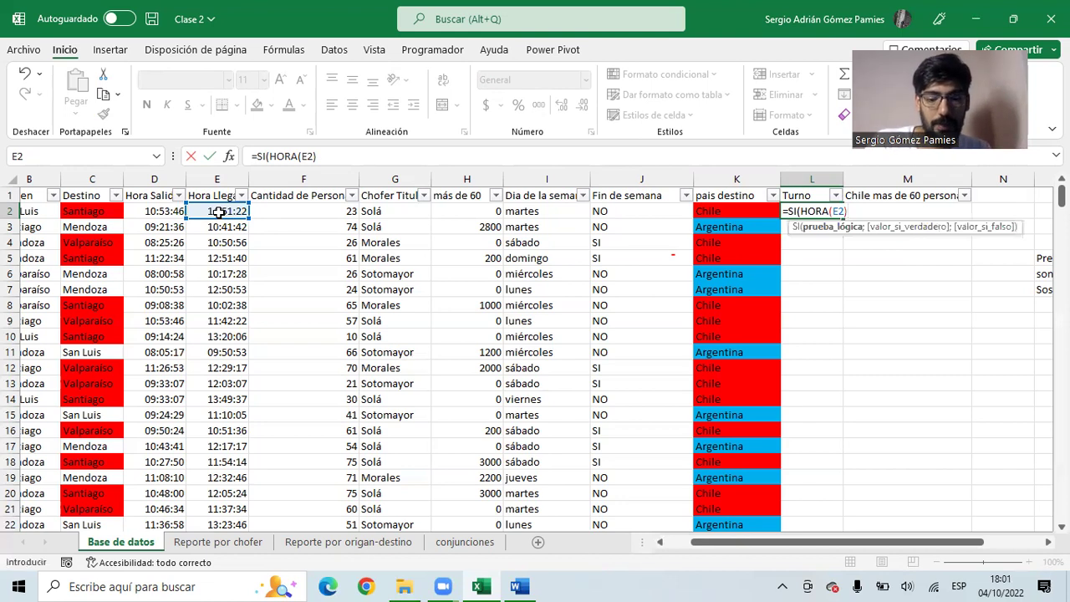
{"action": "type", "text": ">12;\""}
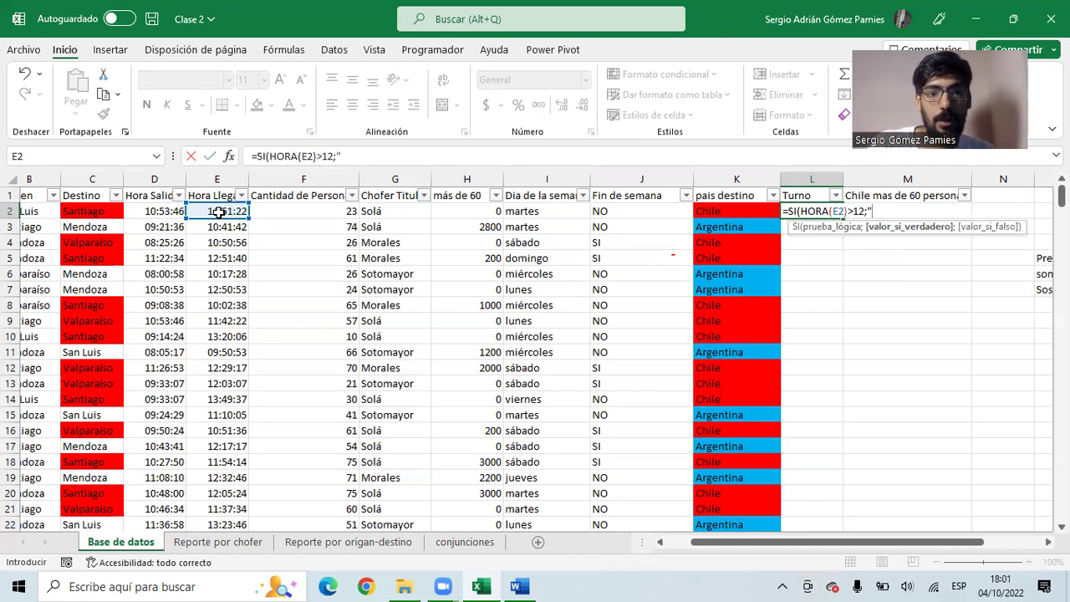
{"action": "type", "text": "Tarde\";"}
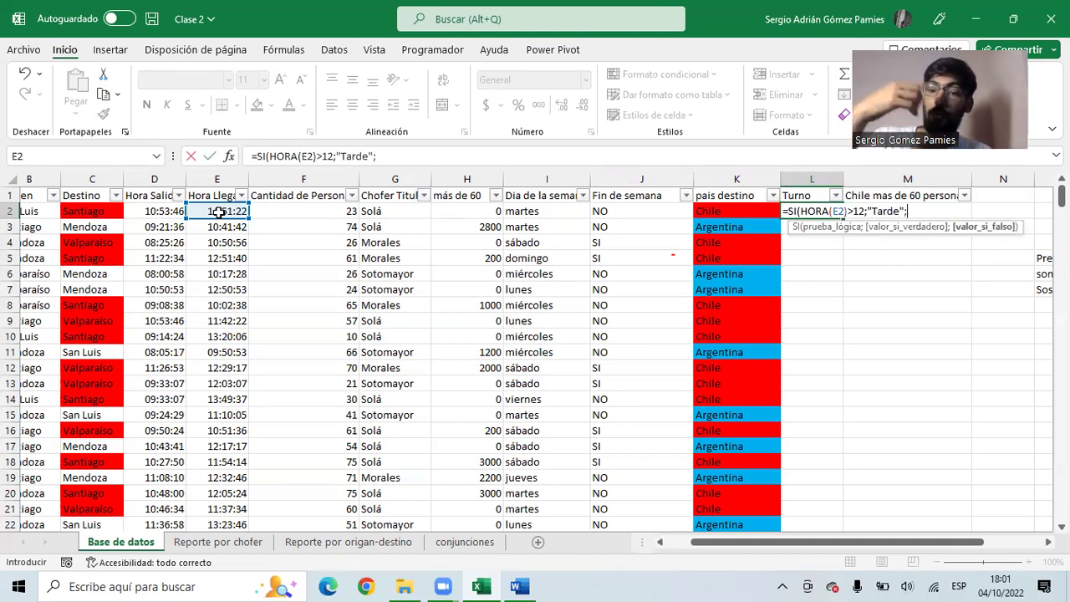
{"action": "type", "text": "si"}
{"action": "key", "text": "Tab"}
{"action": "type", "text": "hora"}
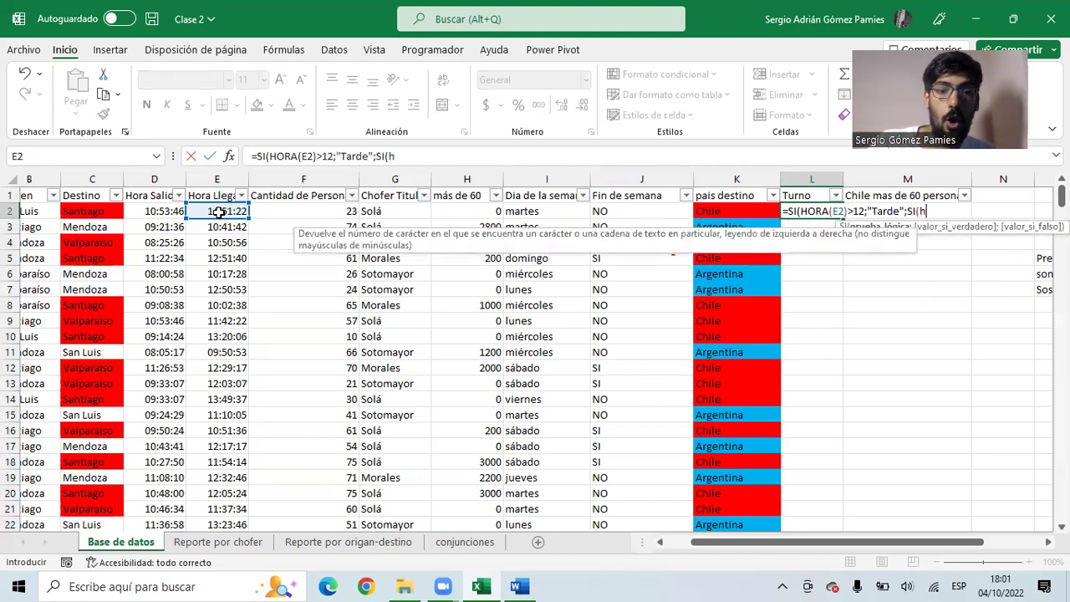
{"action": "key", "text": "Tab"}
{"action": "left_click", "coordinate": [225, 213]}
{"action": "type", "text": ")"}
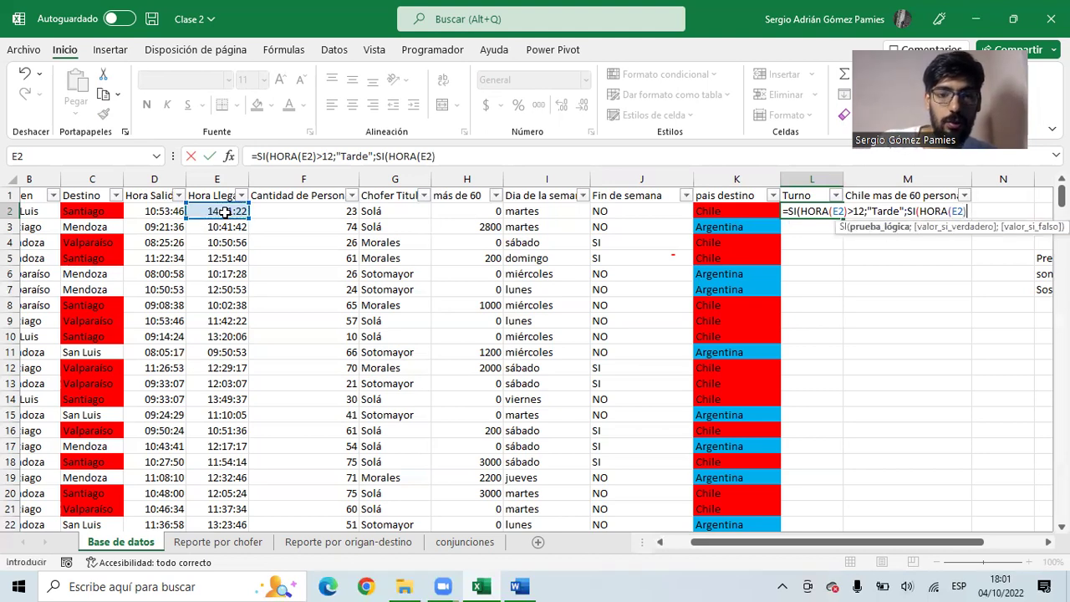
{"action": "type", "text": ">1"}
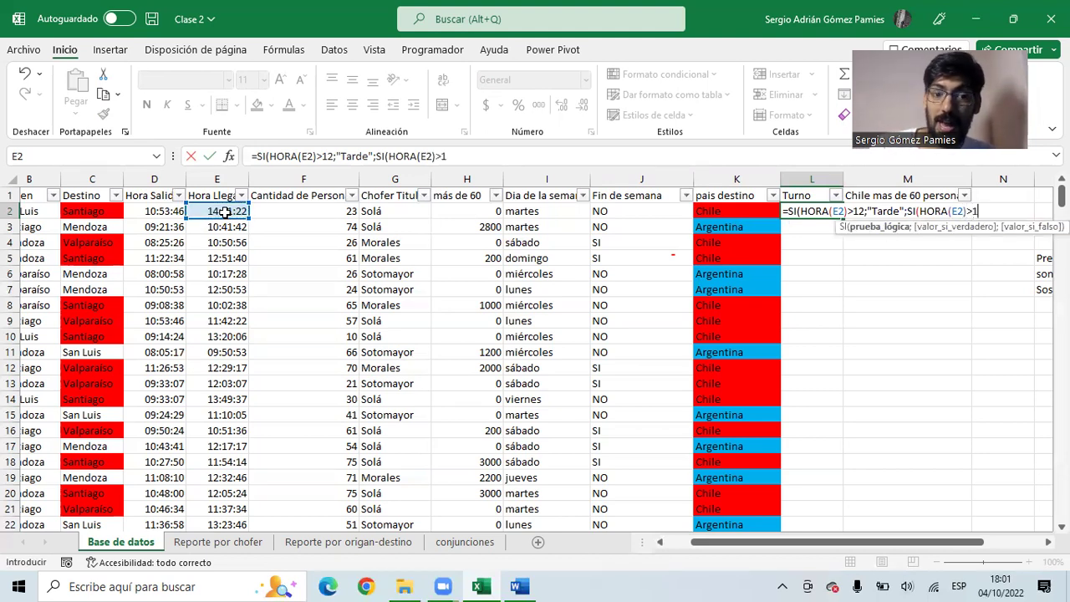
{"action": "type", "text": "0;"}
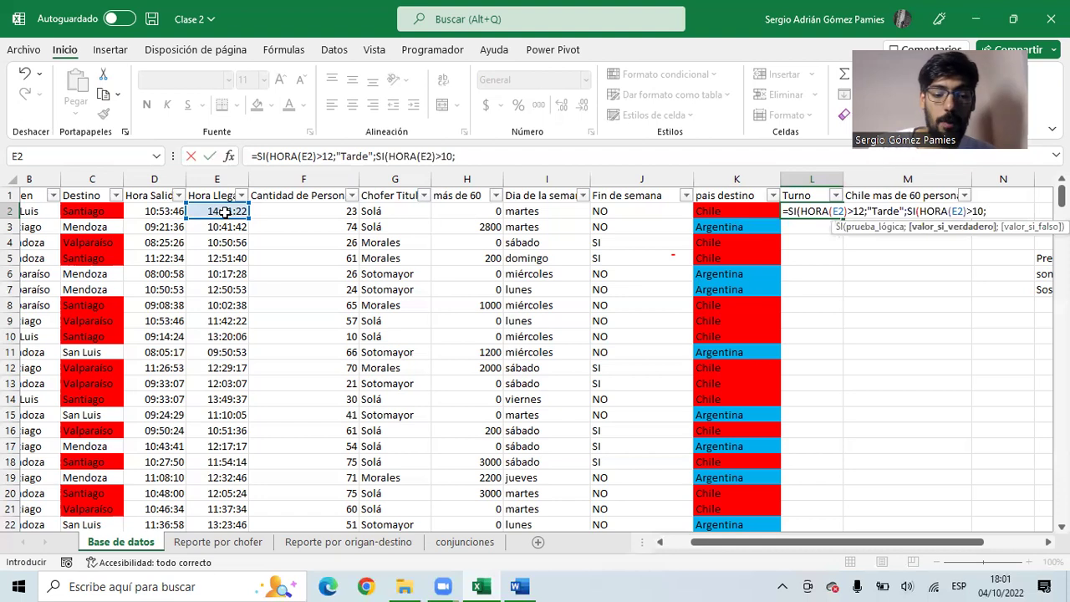
{"action": "type", "text": "\"Media Mañana\";"}
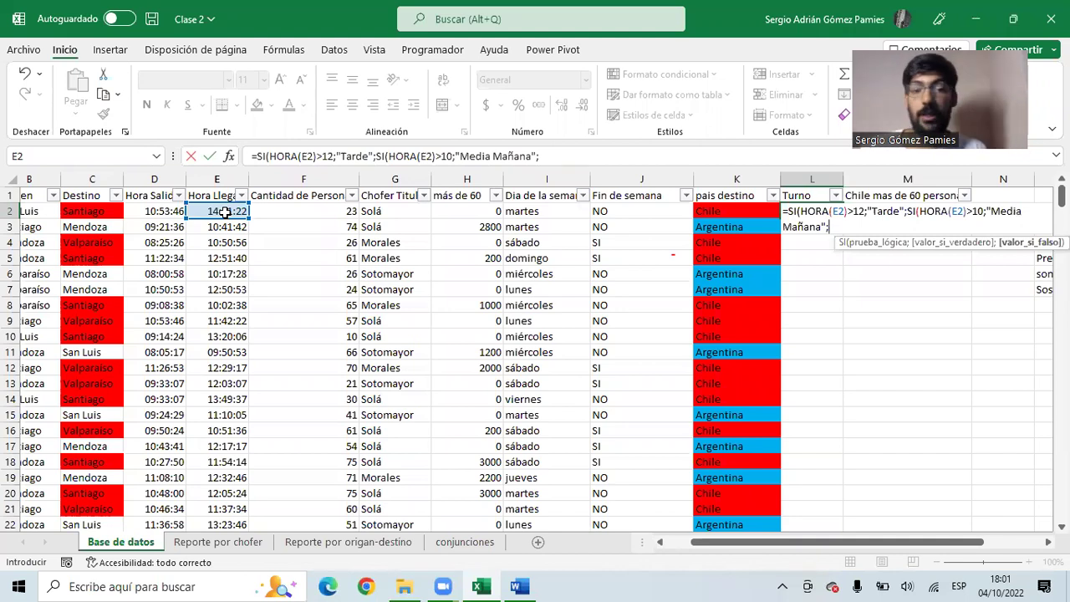
{"action": "type", "text": "\""}
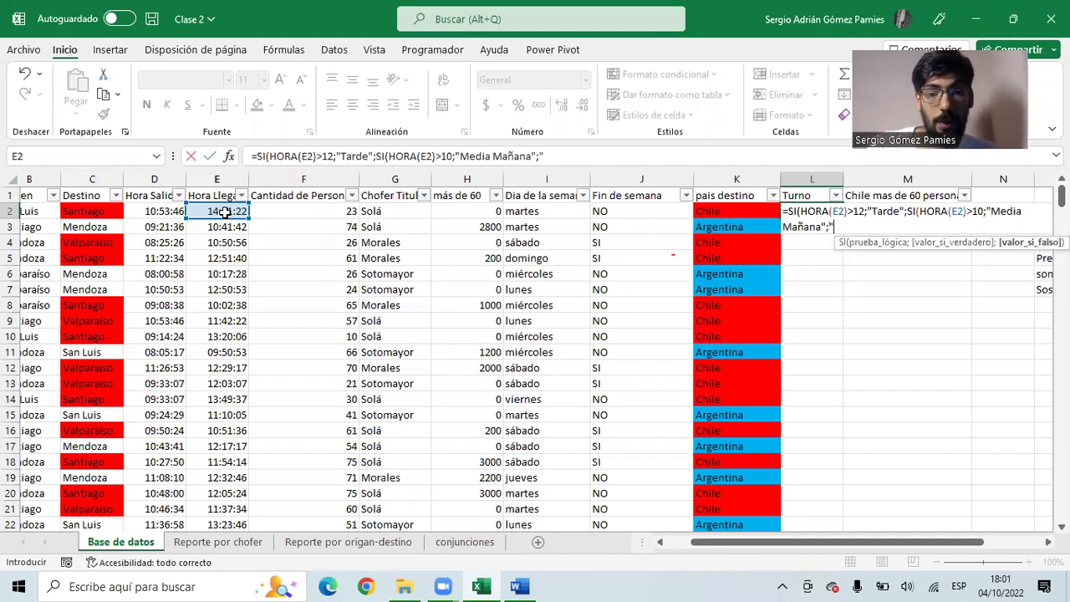
{"action": "type", "text": "Temprano\")"}
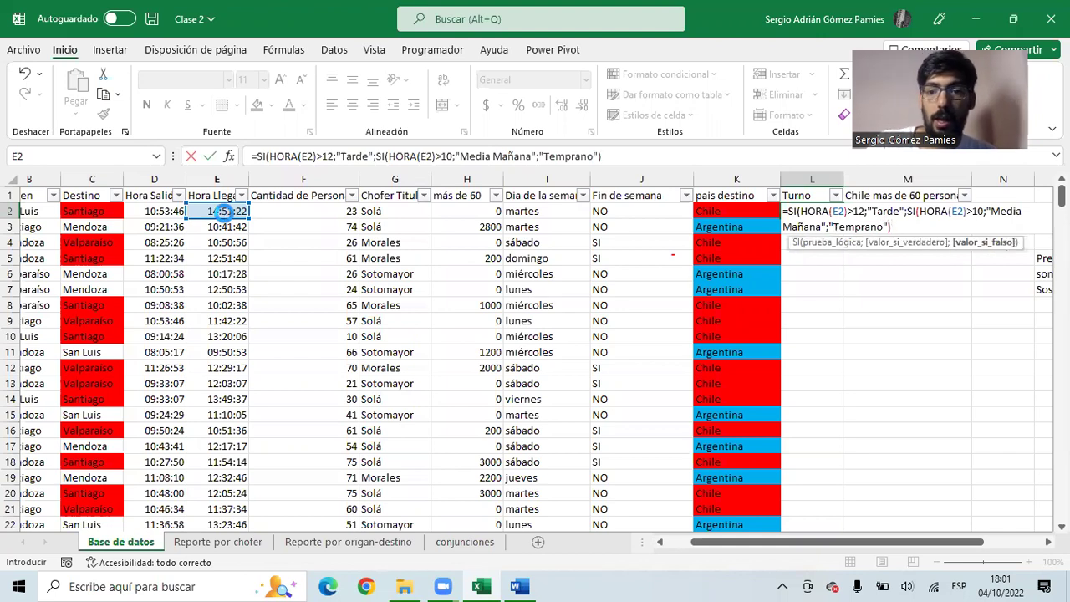
{"action": "key", "text": "Return"}
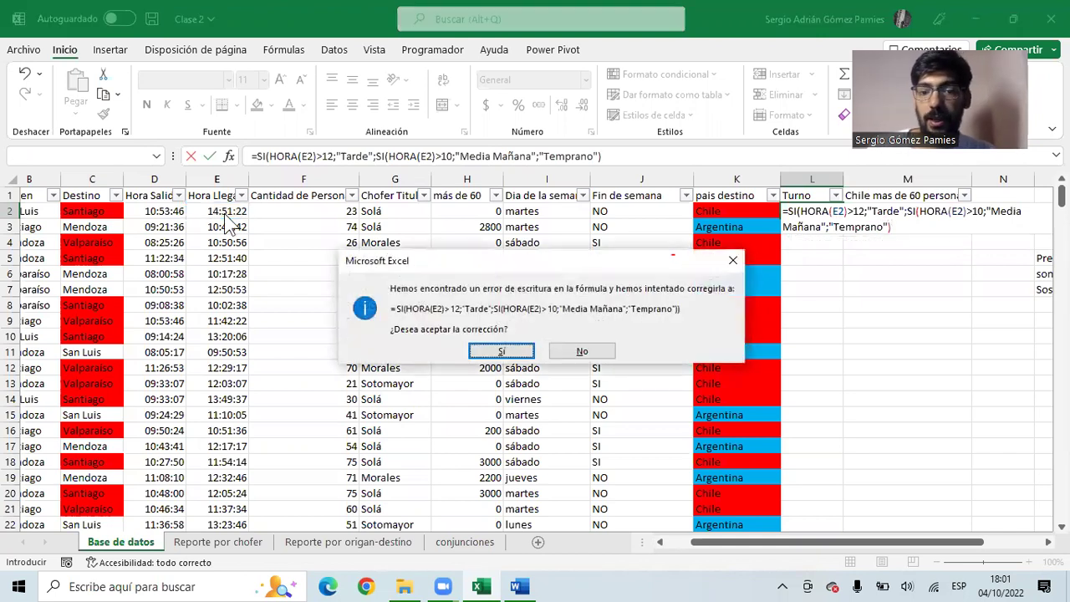
{"action": "key", "text": "Return"}
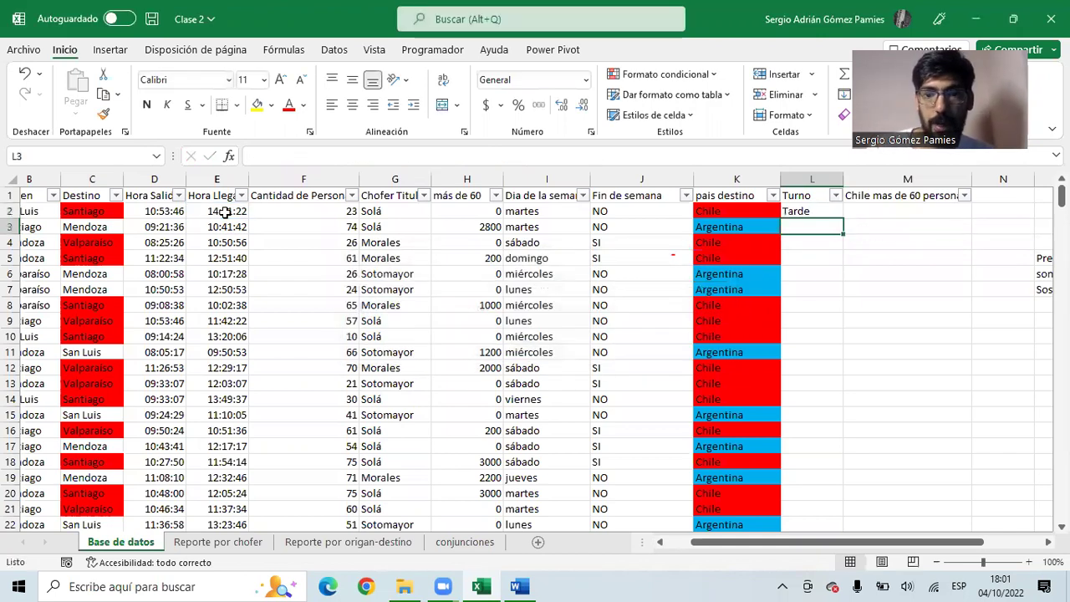
- Review L2's new HORA-based formula without changing it
{"action": "left_click", "coordinate": [799, 211]}
{"action": "key", "text": "F2"}
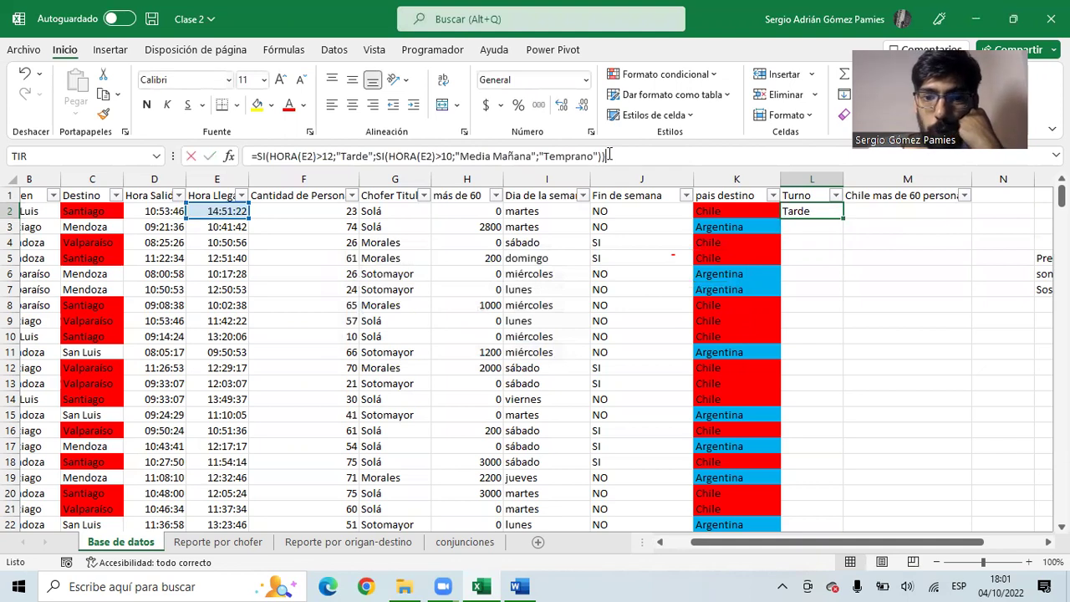
{"action": "key", "text": "Escape"}
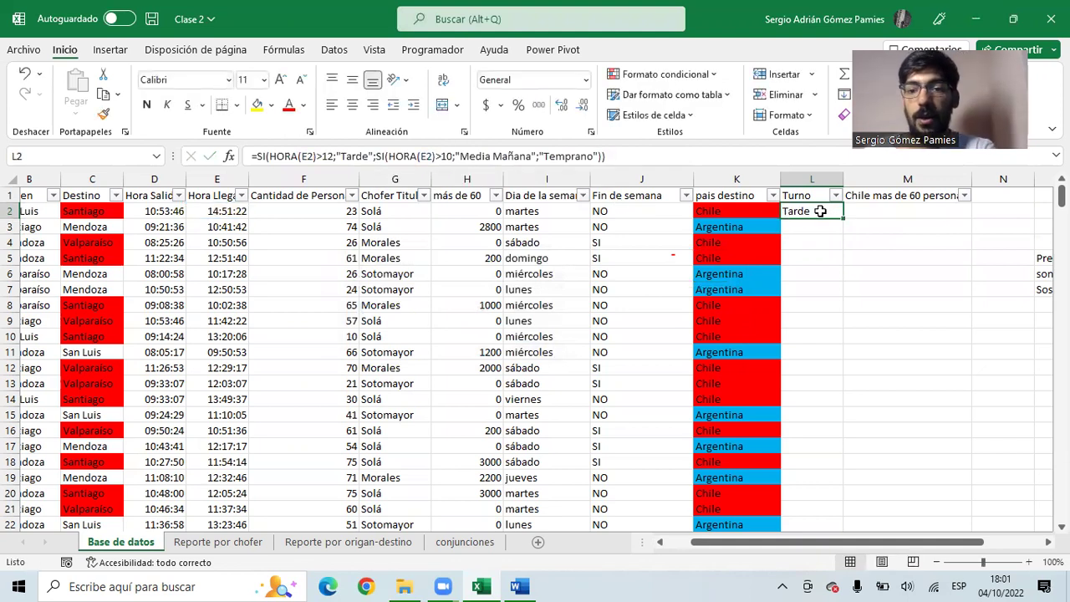
- Fill the HORA-based Turno formula down column L and check row 3's 10:41:42 arrival result
{"action": "double_click", "coordinate": [844, 217]}
{"action": "left_click_drag", "start_coordinate": [808, 213], "coordinate": [247, 211]}
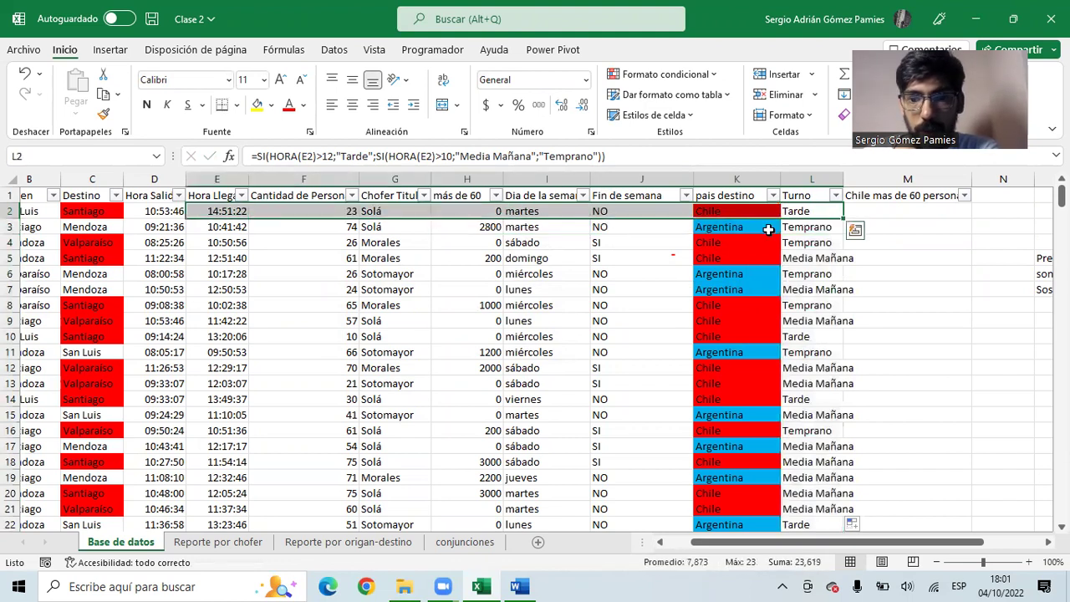
{"action": "left_click", "coordinate": [805, 237]}
{"action": "left_click_drag", "start_coordinate": [804, 227], "coordinate": [228, 233]}
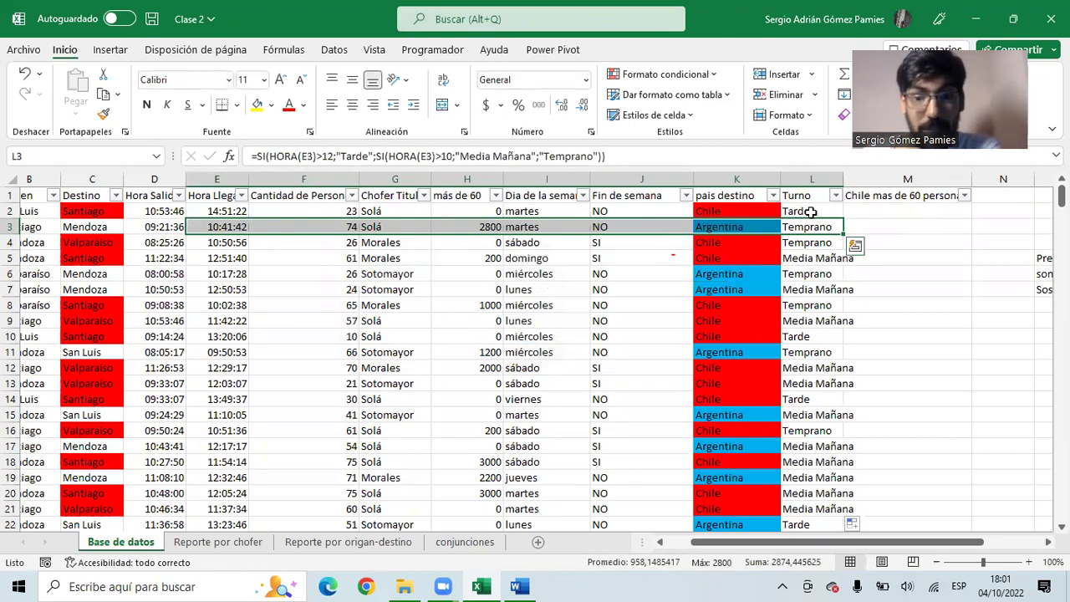
{"action": "left_click", "coordinate": [228, 231]}
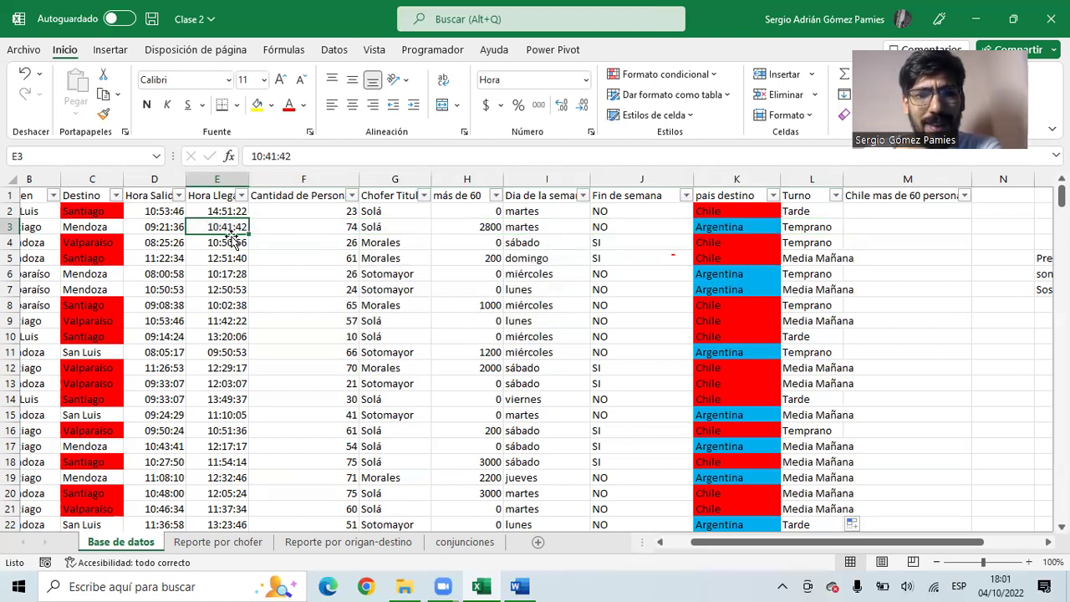
{"action": "left_click", "coordinate": [827, 229]}
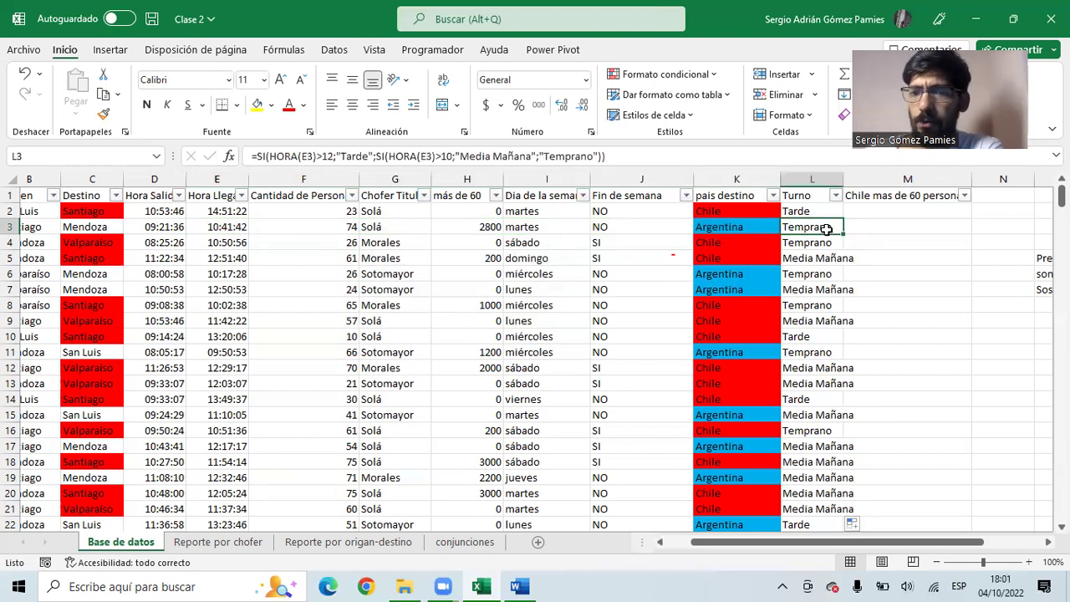
- Change L3's Turno thresholds to >=12 and >=10
{"action": "left_click", "coordinate": [443, 157]}
{"action": "double_click", "coordinate": [445, 156]}
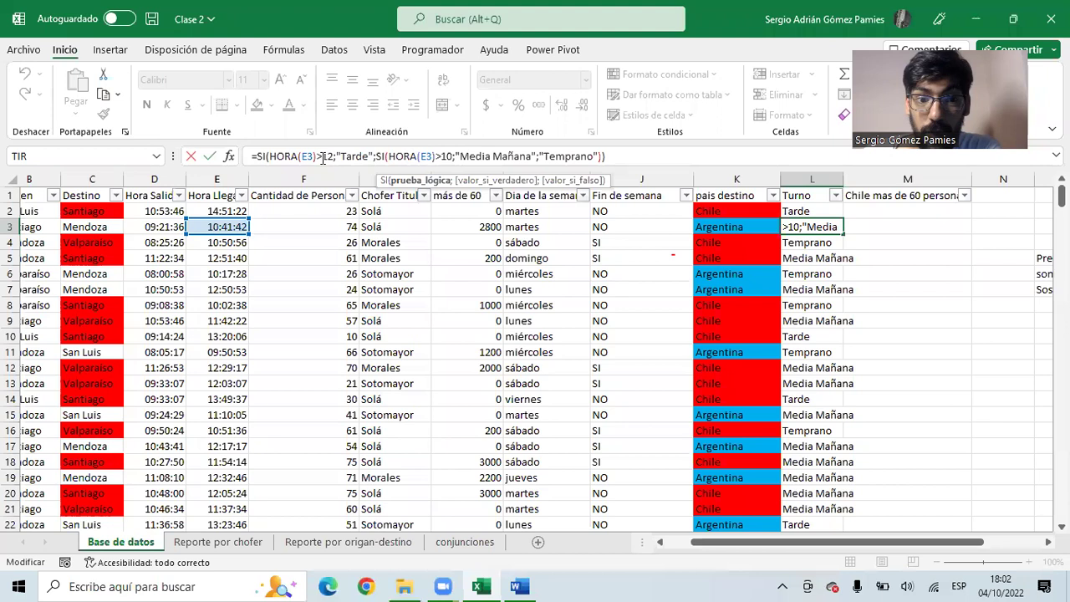
{"action": "left_click", "coordinate": [335, 157]}
{"action": "type", "text": "="}
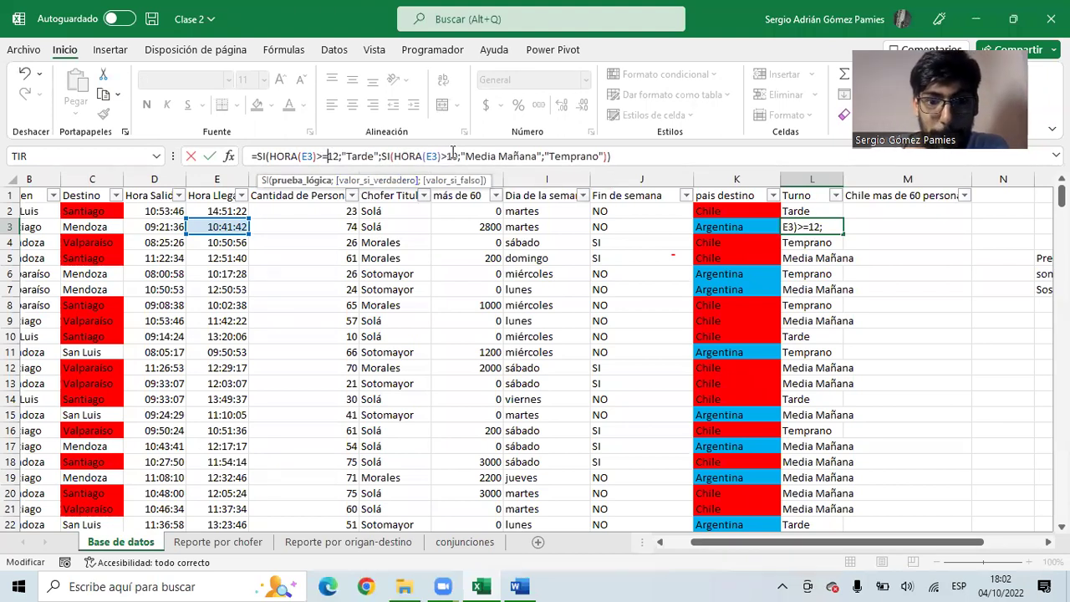
{"action": "left_click", "coordinate": [451, 156]}
{"action": "type", "text": "="}
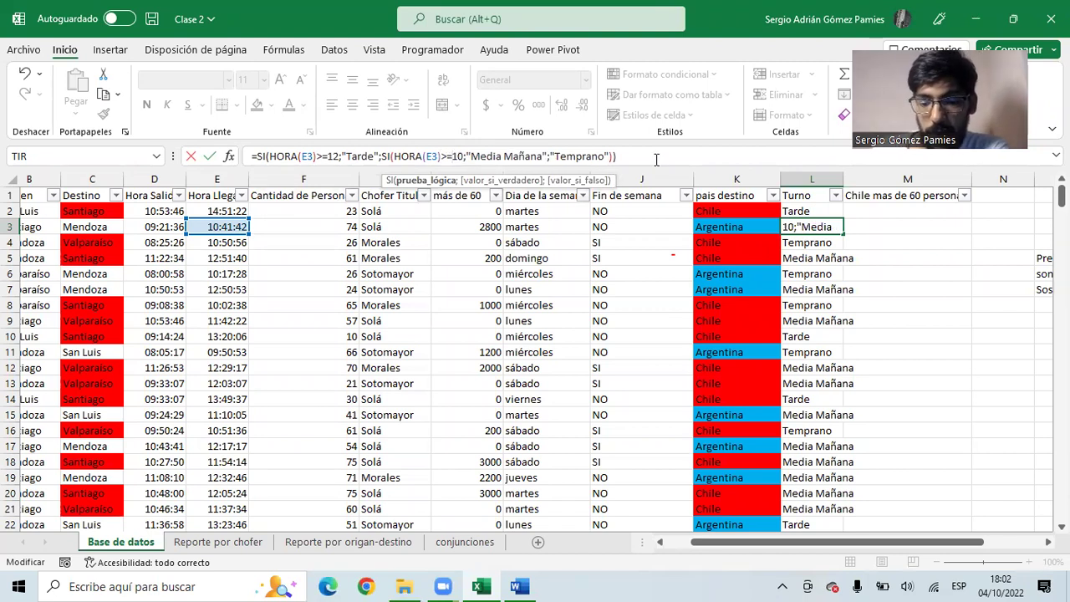
{"action": "key", "text": "Return"}
- Copy the corrected L3 formula over the whole Turno column from L2 down
{"action": "left_click", "coordinate": [821, 227]}
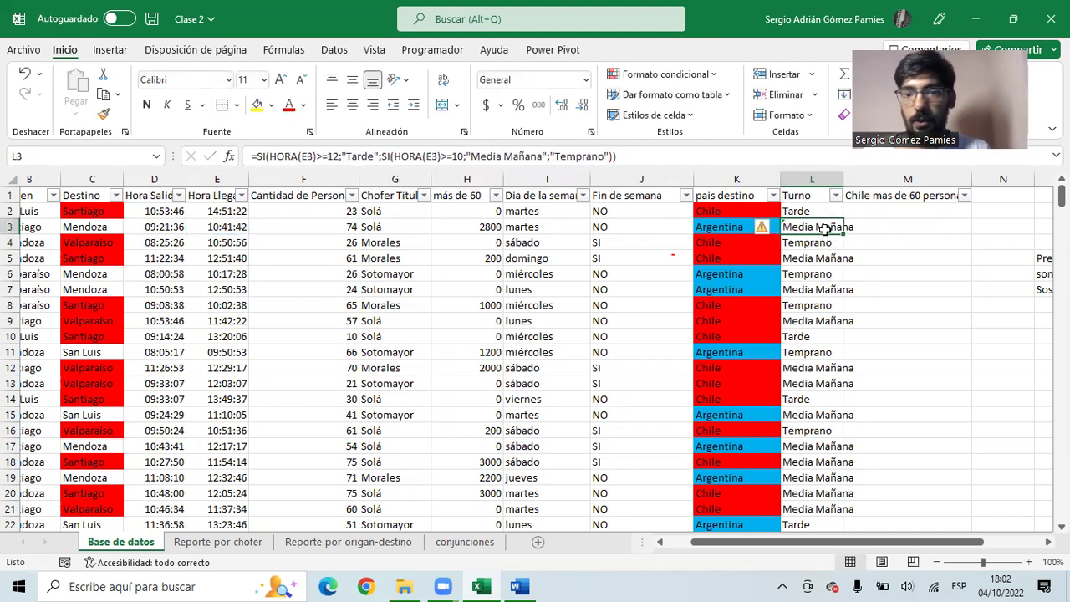
{"action": "key", "text": "ctrl+c"}
{"action": "left_click", "coordinate": [819, 213]}
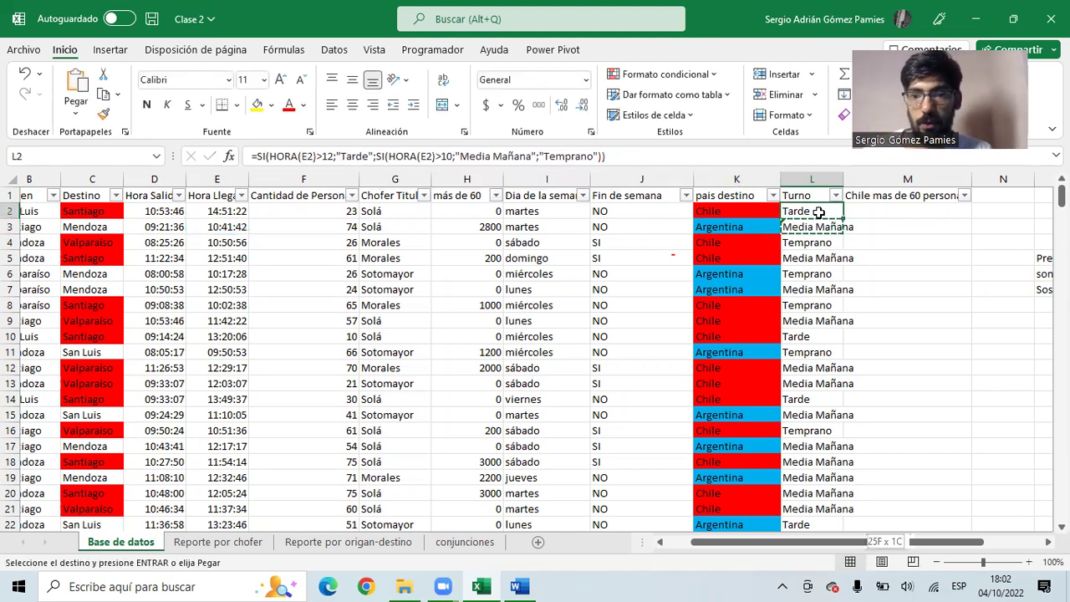
{"action": "key", "text": "ctrl+shift+Down"}
{"action": "key", "text": "ctrl+v"}
- Verify the updated labels in rows 4 to 11, including the 09:50:53 arrival
{"action": "left_click", "coordinate": [808, 214]}
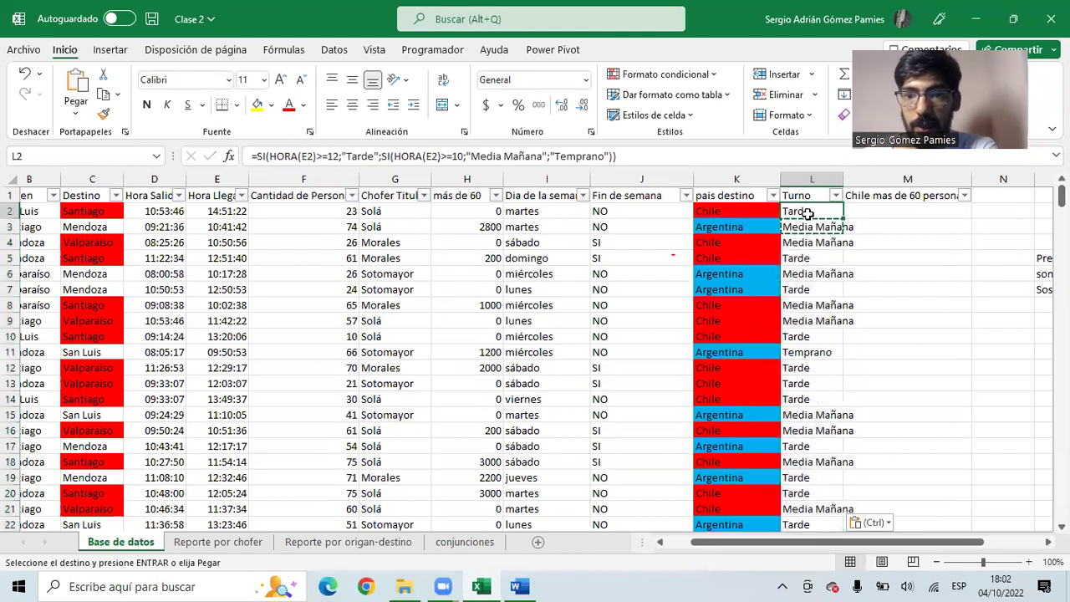
{"action": "left_click_drag", "start_coordinate": [824, 230], "coordinate": [244, 261]}
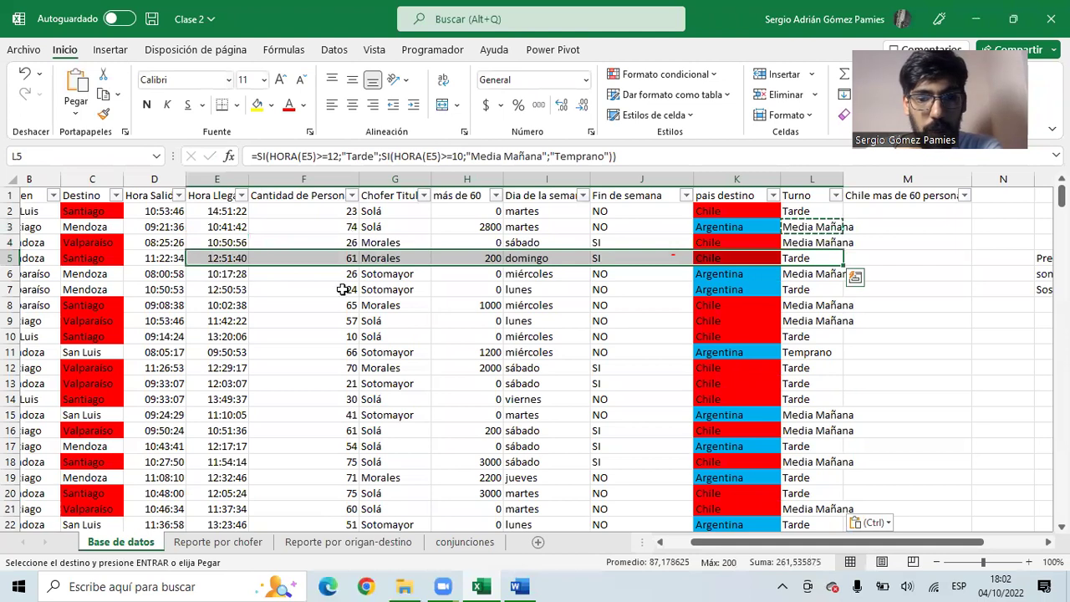
{"action": "left_click", "coordinate": [795, 278]}
{"action": "left_click", "coordinate": [805, 292]}
{"action": "left_click_drag", "start_coordinate": [807, 352], "coordinate": [216, 385]}
{"action": "left_click", "coordinate": [216, 352]}
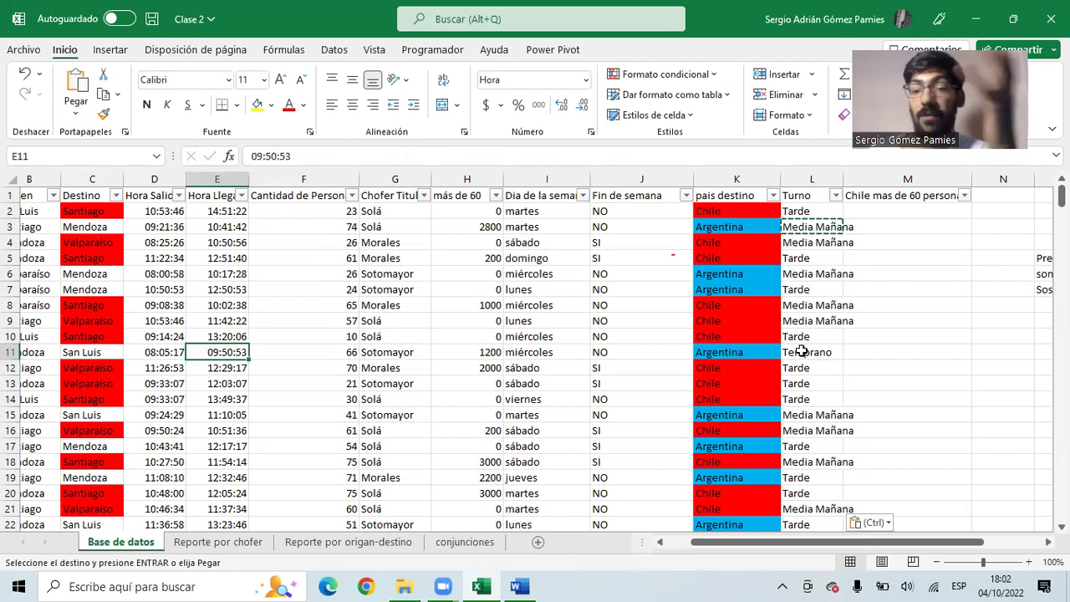
- Select the leftover shift notes in columns O to Q and delete them
{"action": "left_click_drag", "start_coordinate": [872, 231], "coordinate": [912, 237]}
{"action": "scroll", "coordinate": [912, 237], "scroll_direction": "down", "scroll_amount": 2}
{"action": "scroll", "coordinate": [912, 229], "scroll_direction": "up", "scroll_amount": 2}
{"action": "scroll", "coordinate": [912, 229], "scroll_direction": "down", "scroll_amount": 2}
{"action": "scroll", "coordinate": [912, 231], "scroll_direction": "up", "scroll_amount": 2}
{"action": "left_click_drag", "start_coordinate": [934, 201], "coordinate": [978, 263]}
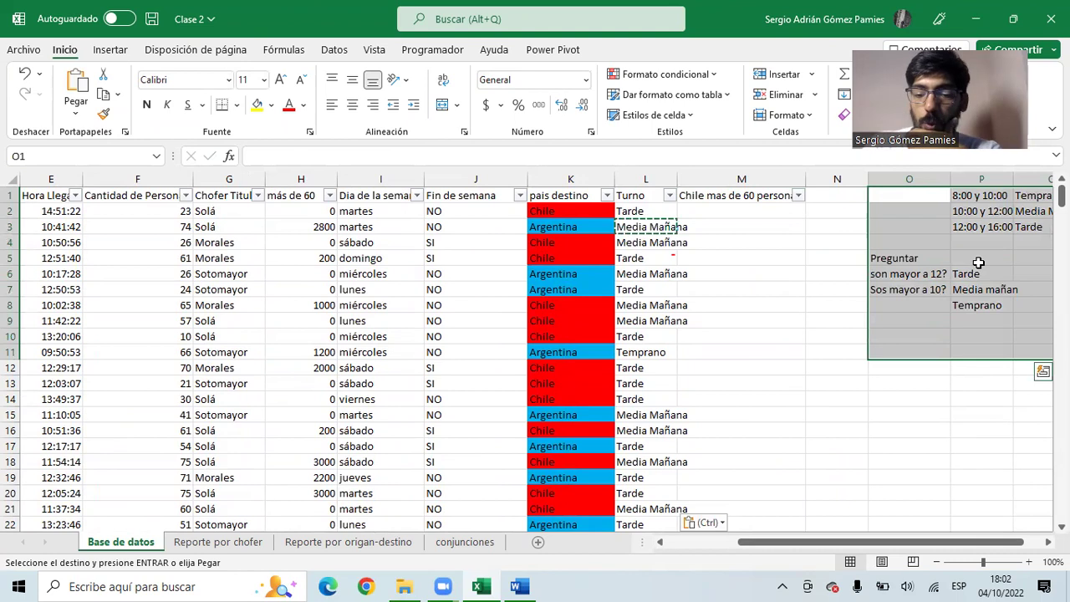
{"action": "key", "text": "Delete"}
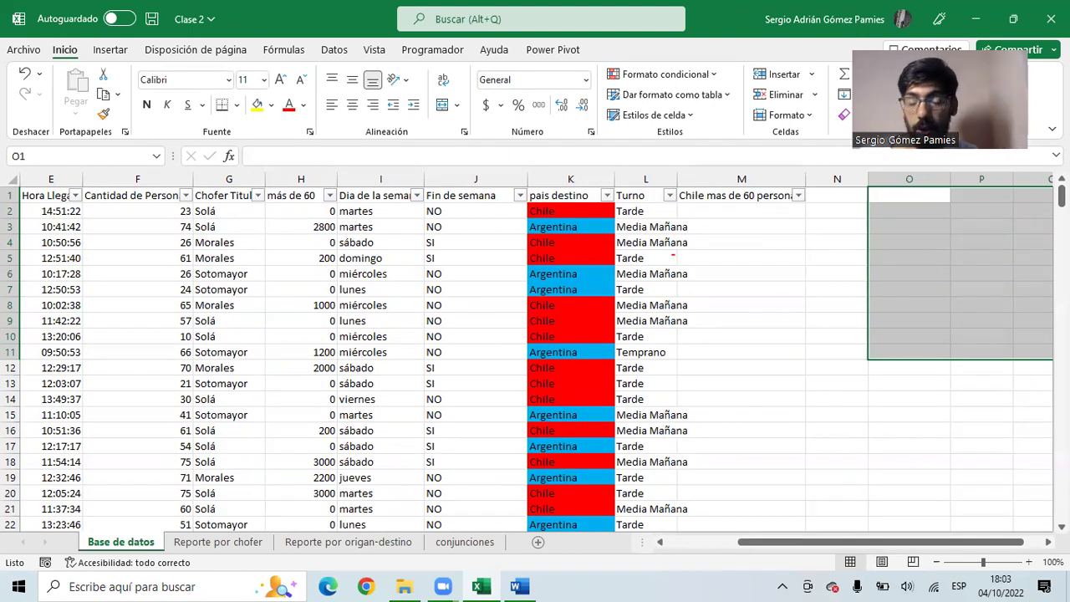
- Review the HORA(E2) formula in L2, then autofit column L so Media Mañana fits
{"action": "left_click_drag", "start_coordinate": [652, 216], "coordinate": [660, 343]}
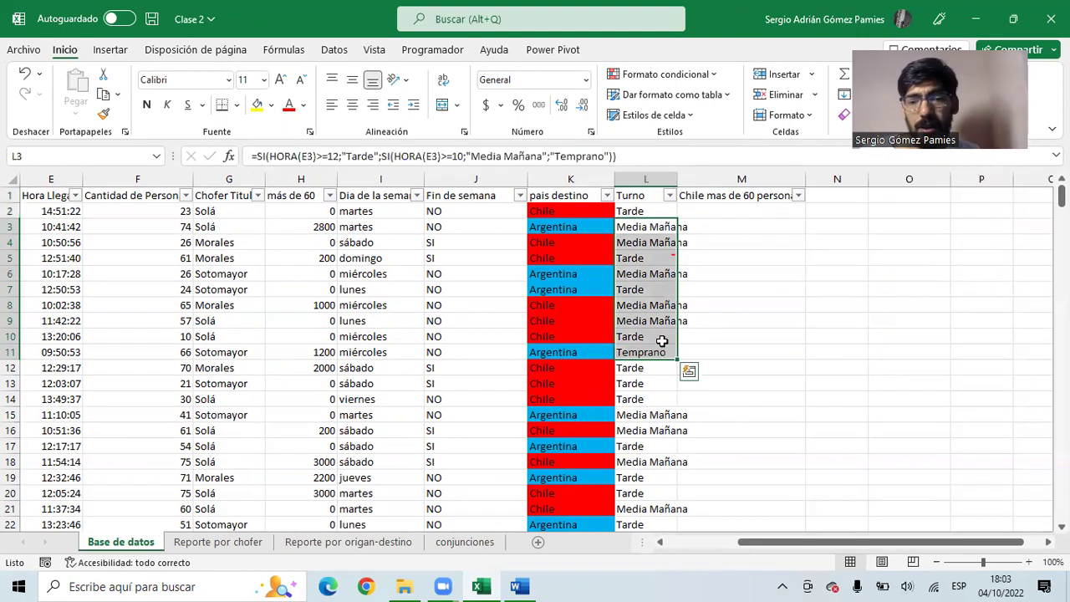
{"action": "left_click", "coordinate": [649, 215]}
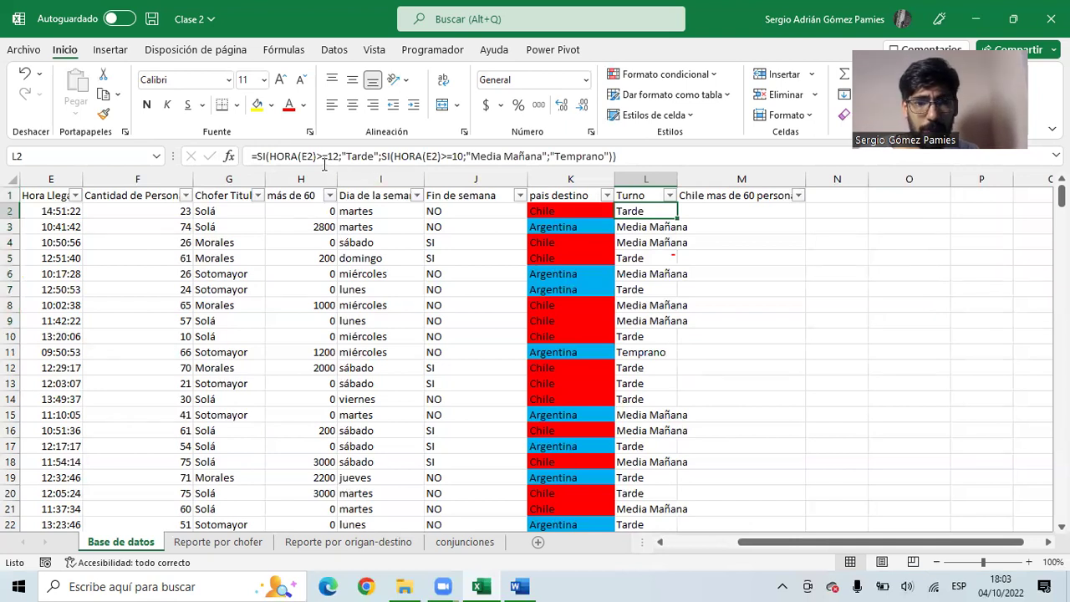
{"action": "left_click_drag", "start_coordinate": [275, 157], "coordinate": [313, 159]}
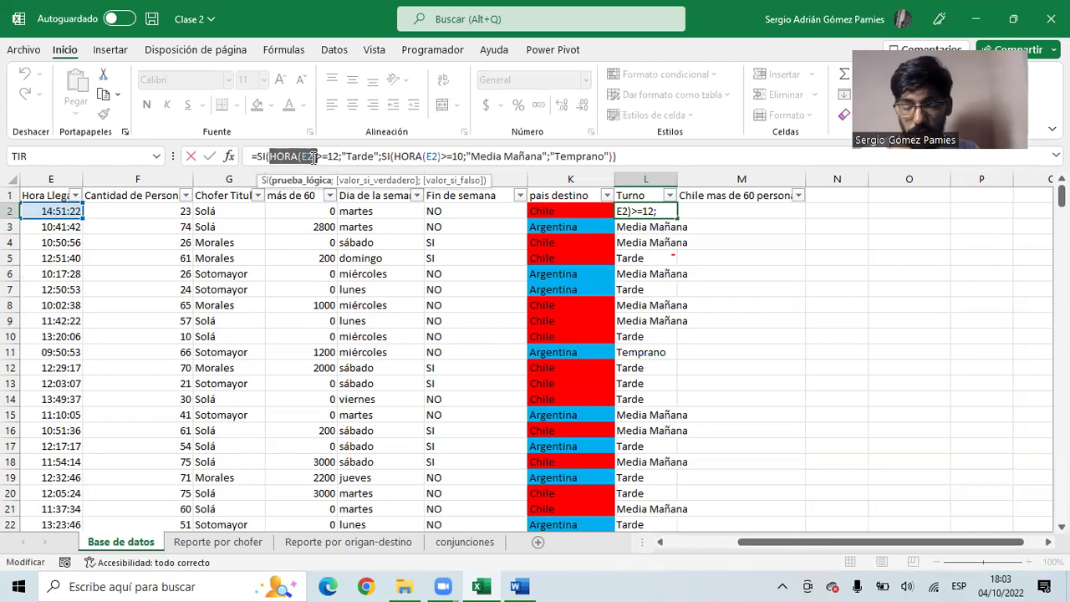
{"action": "key", "text": "Escape"}
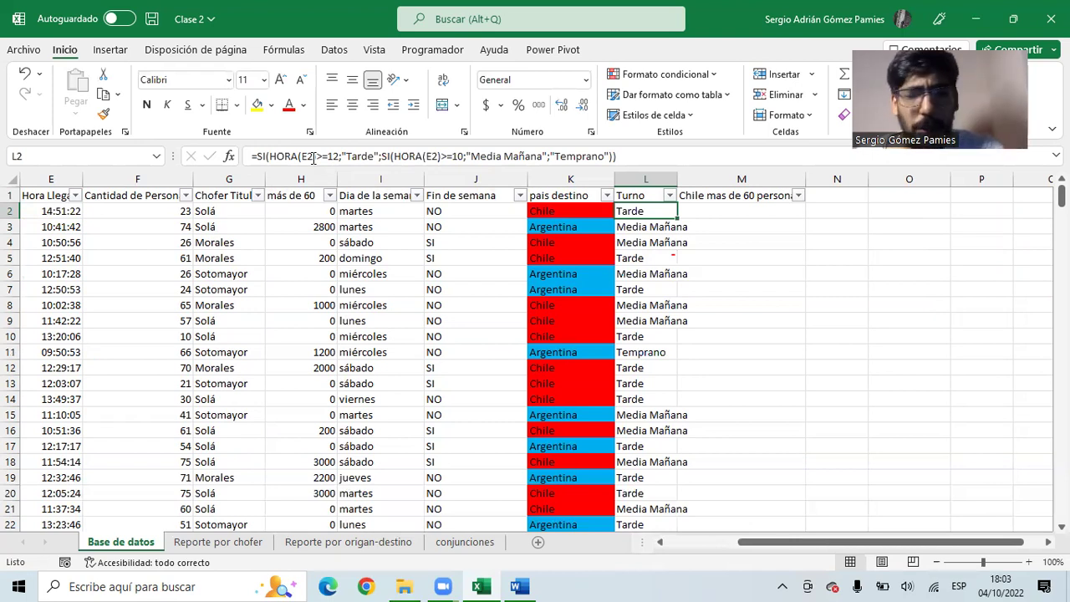
{"action": "double_click", "coordinate": [676, 175]}
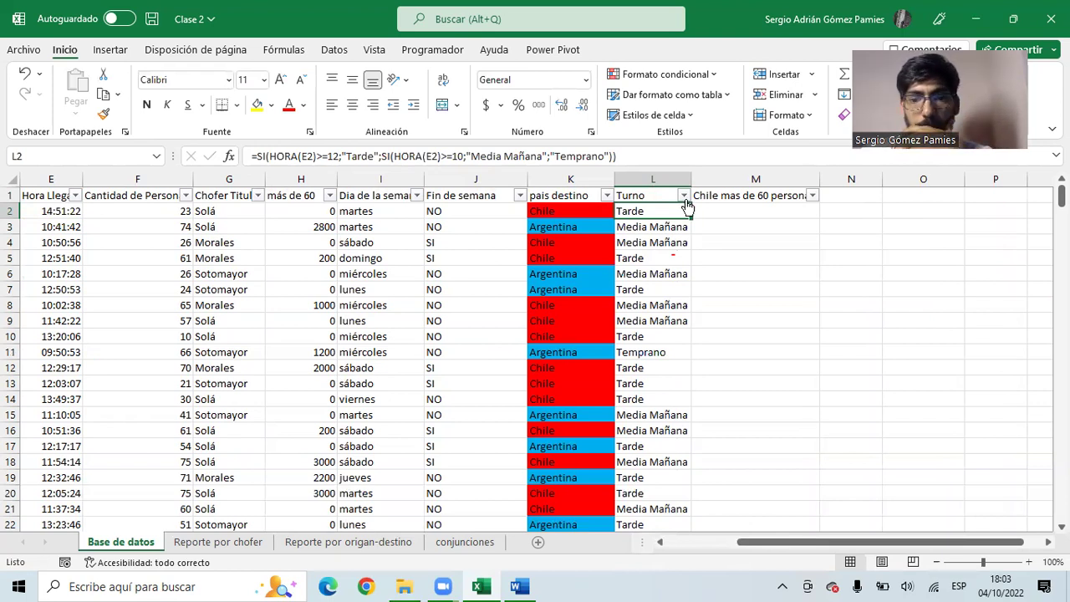
{"action": "left_click", "coordinate": [761, 197]}
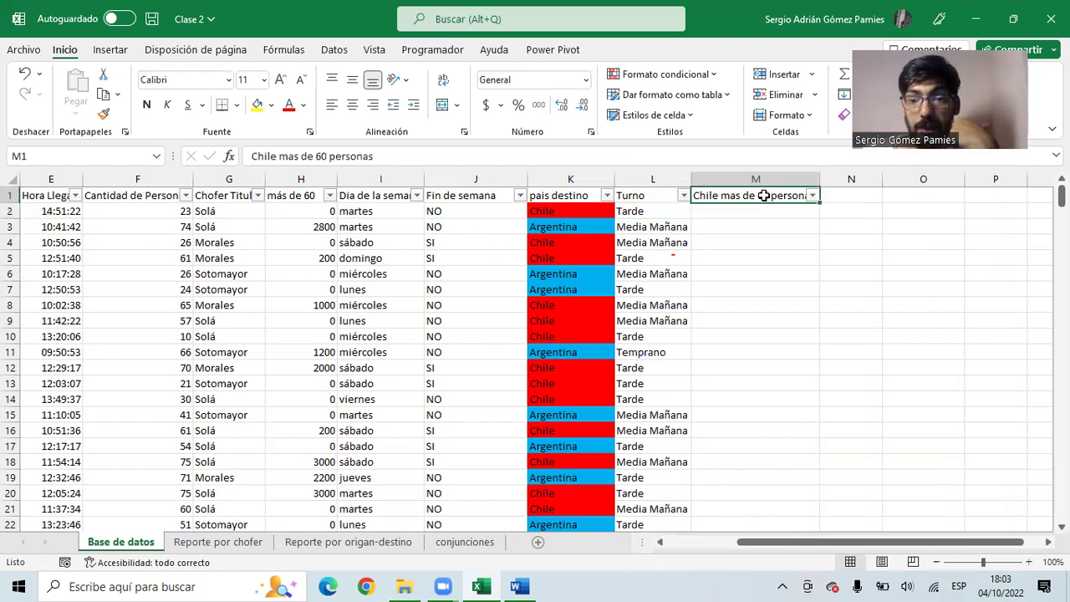
- Autofit column M for the Chile mas de 60 personas header, reviewing the H2 and K3 formulas
{"action": "double_click", "coordinate": [821, 179]}
{"action": "key", "text": "Down"}
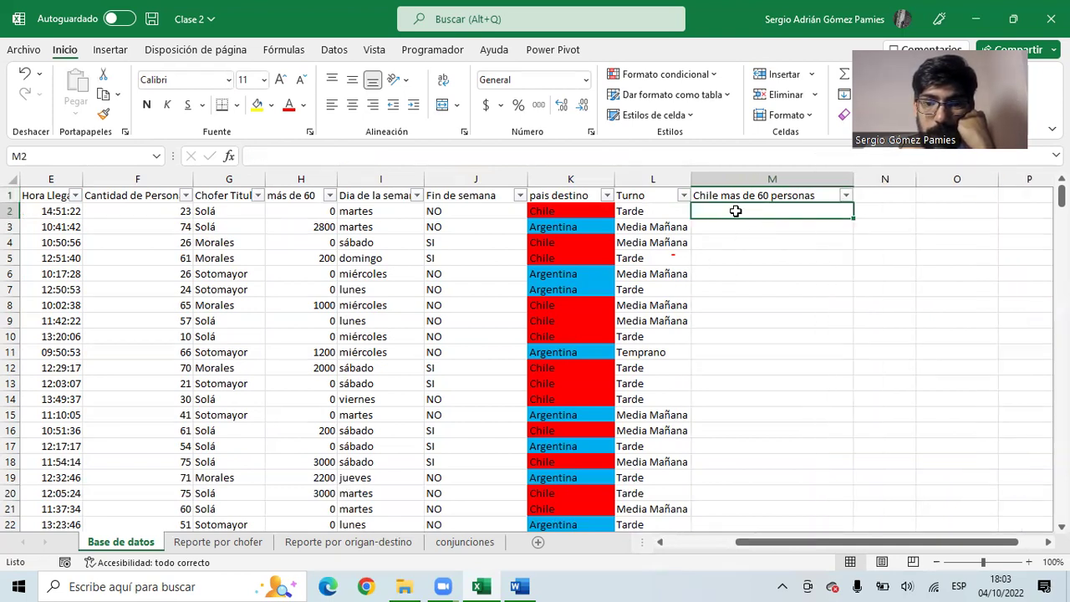
{"action": "left_click", "coordinate": [304, 211]}
{"action": "left_click_drag", "start_coordinate": [299, 194], "coordinate": [301, 227]}
{"action": "left_click", "coordinate": [302, 212]}
{"action": "left_click", "coordinate": [313, 210]}
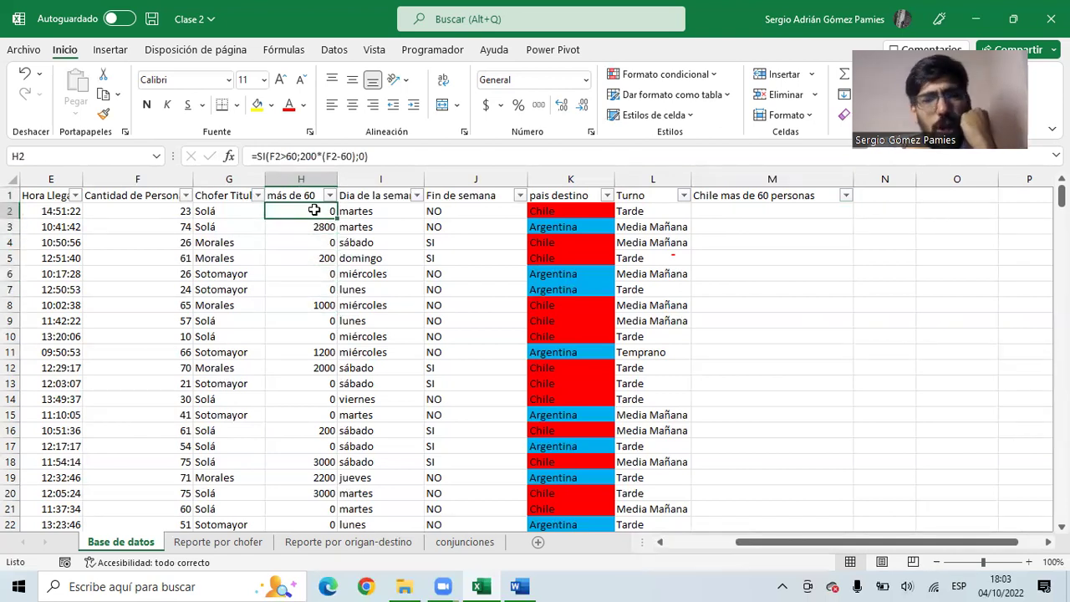
{"action": "left_click", "coordinate": [717, 210]}
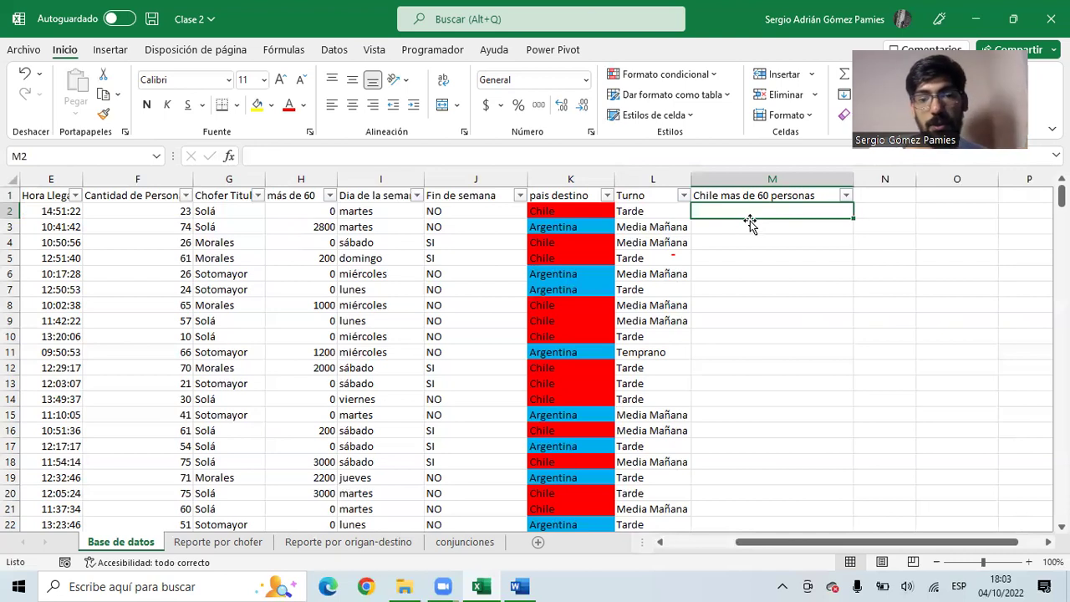
{"action": "left_click", "coordinate": [549, 231]}
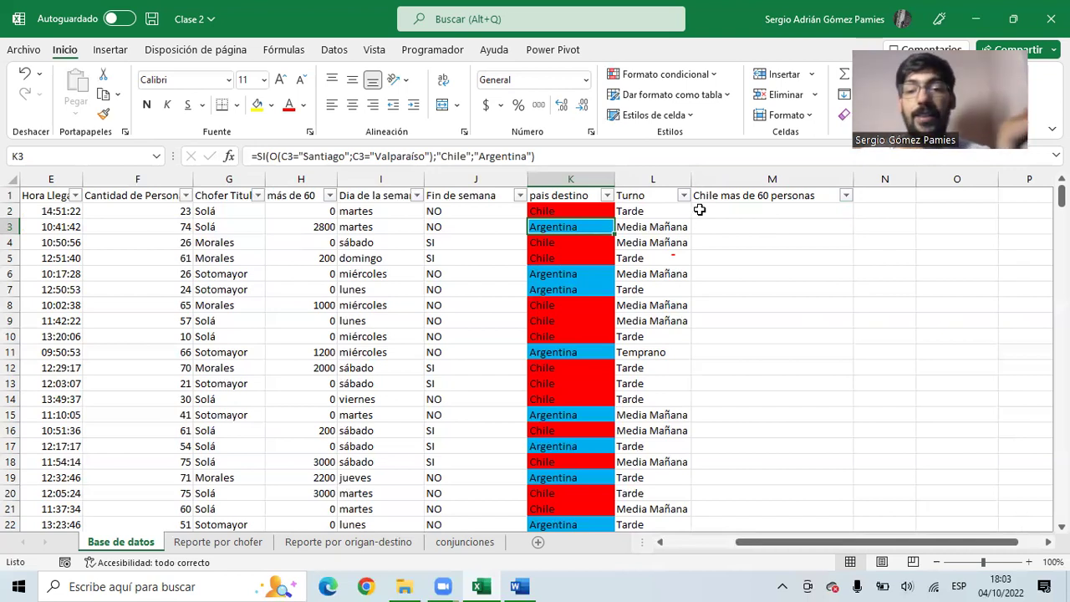
{"action": "left_click", "coordinate": [716, 209]}
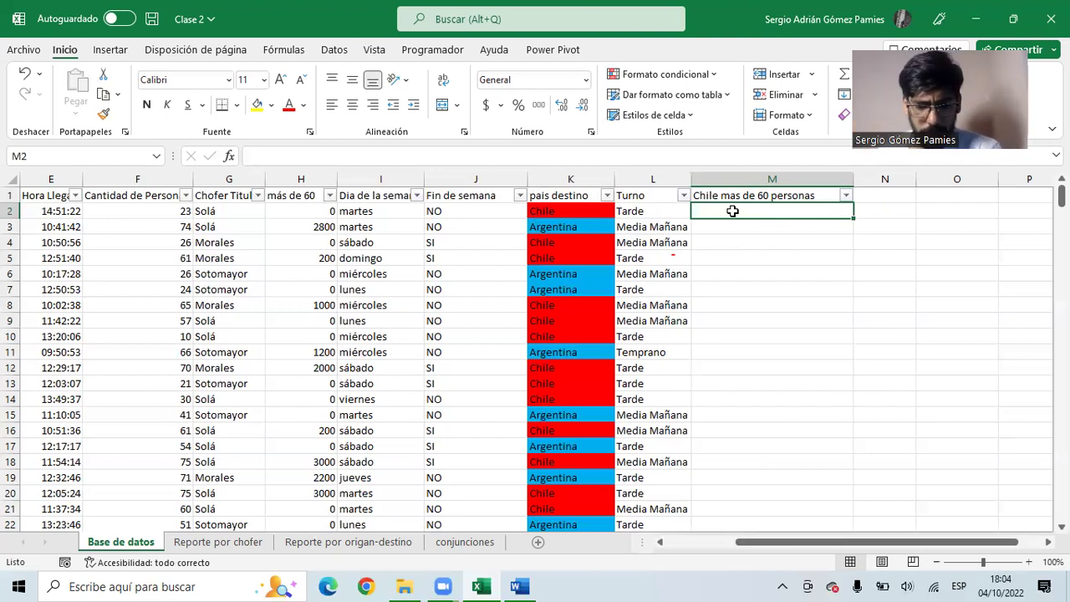
- In M2 enter =SI(Y(F2>60;K2="Chile");200*(F2-60);0)
{"action": "type", "text": "=SI("}
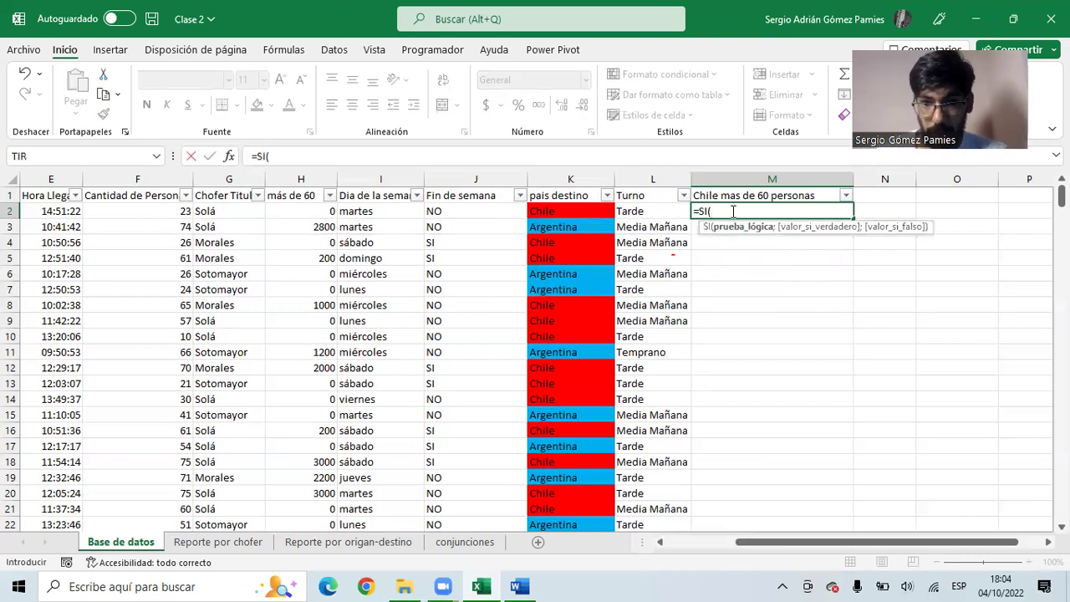
{"action": "type", "text": "y"}
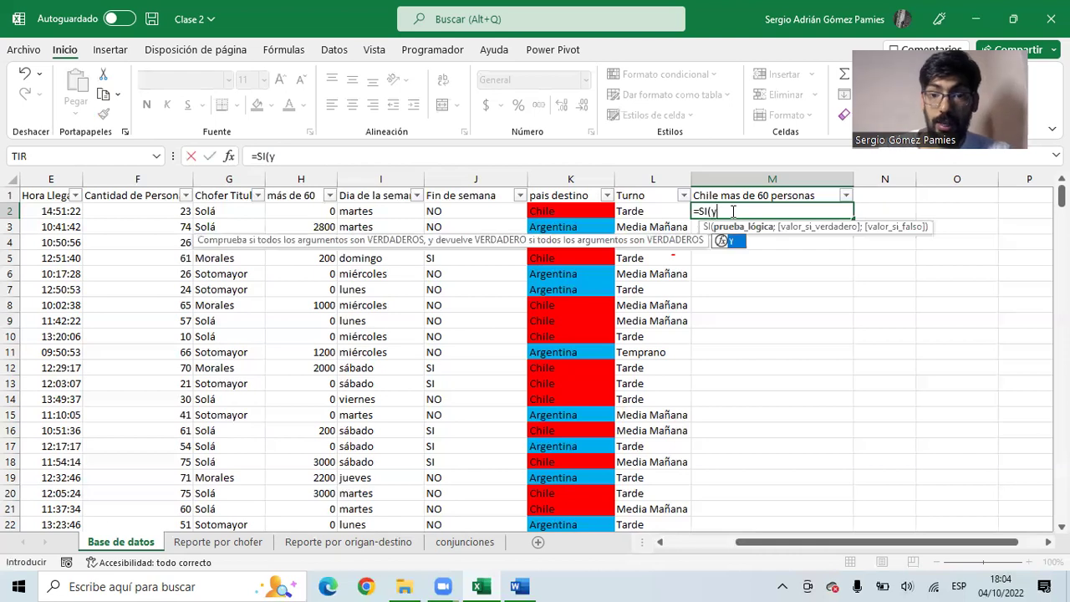
{"action": "type", "text": "("}
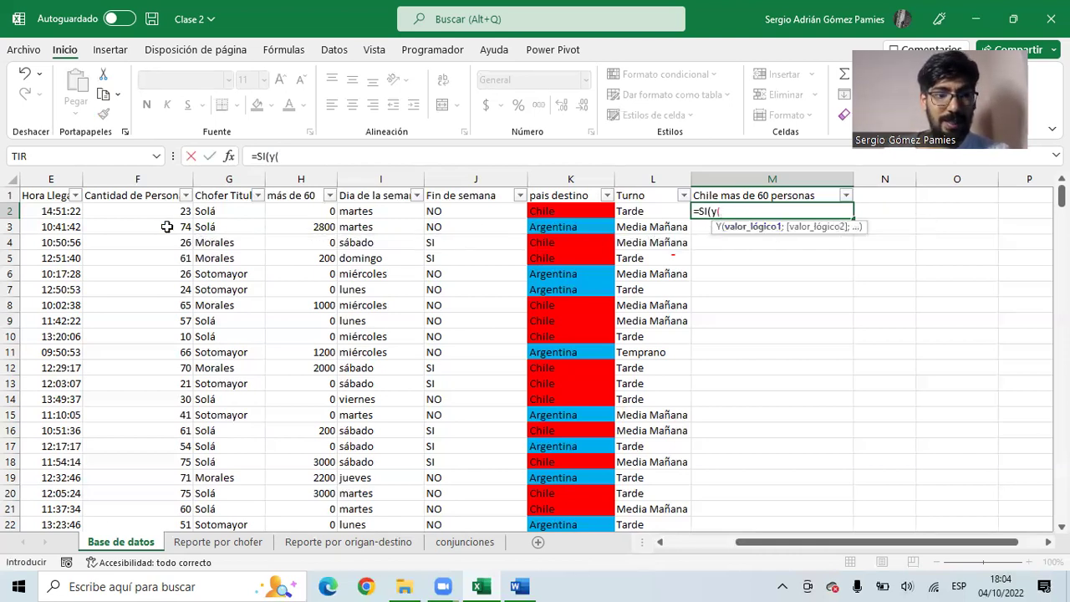
{"action": "left_click", "coordinate": [136, 214]}
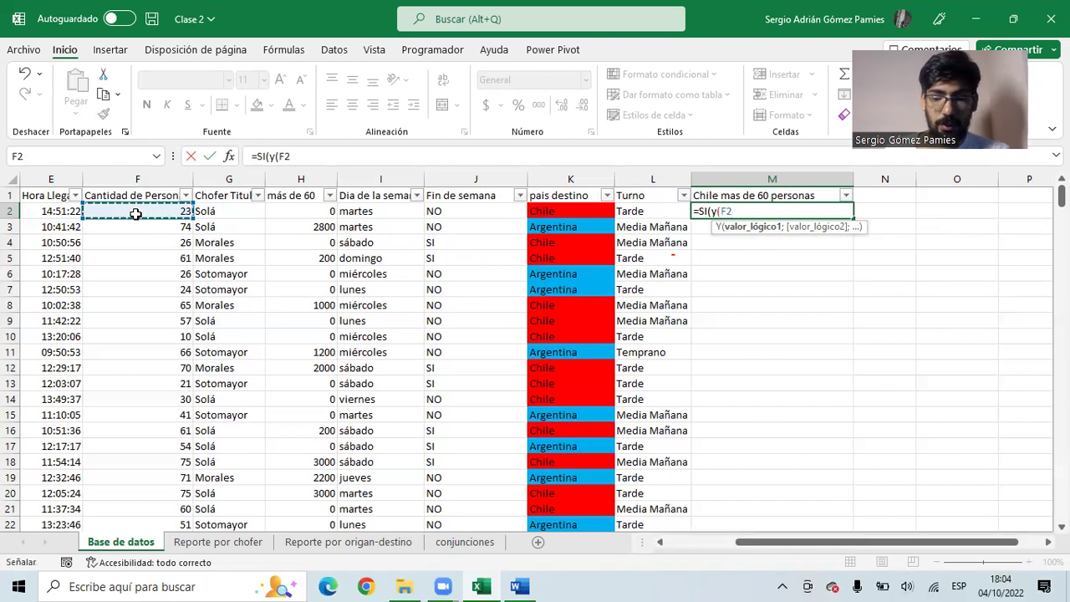
{"action": "type", "text": ">60"}
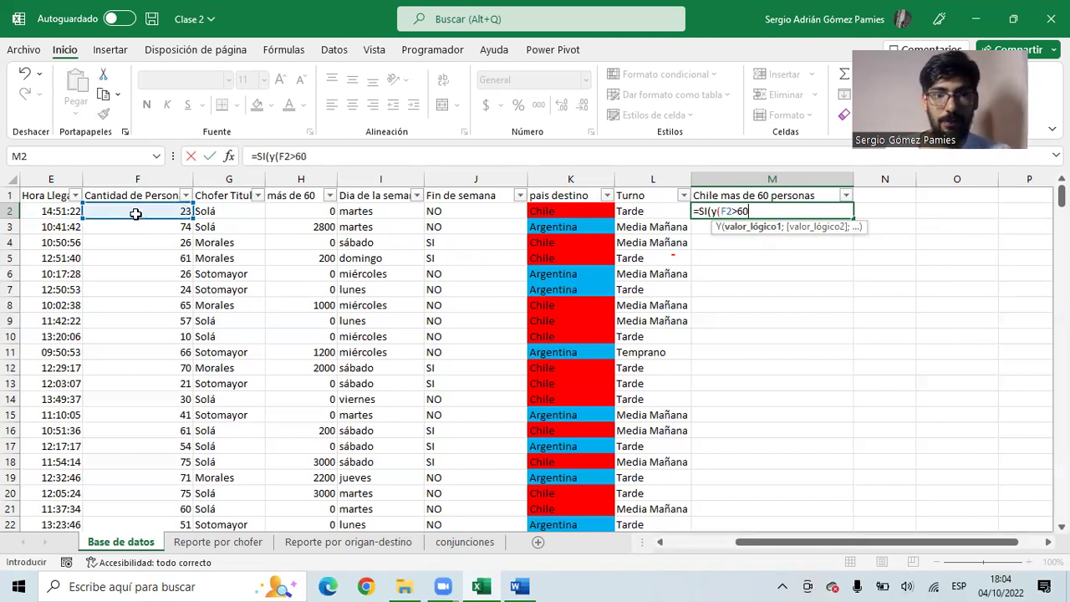
{"action": "type", "text": ";"}
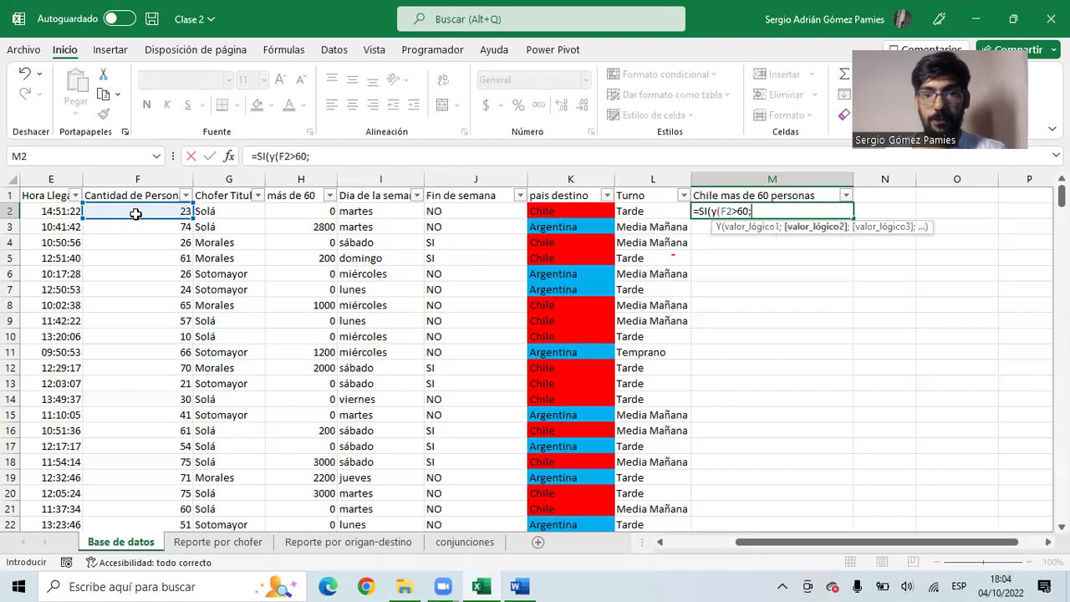
{"action": "left_click", "coordinate": [552, 214]}
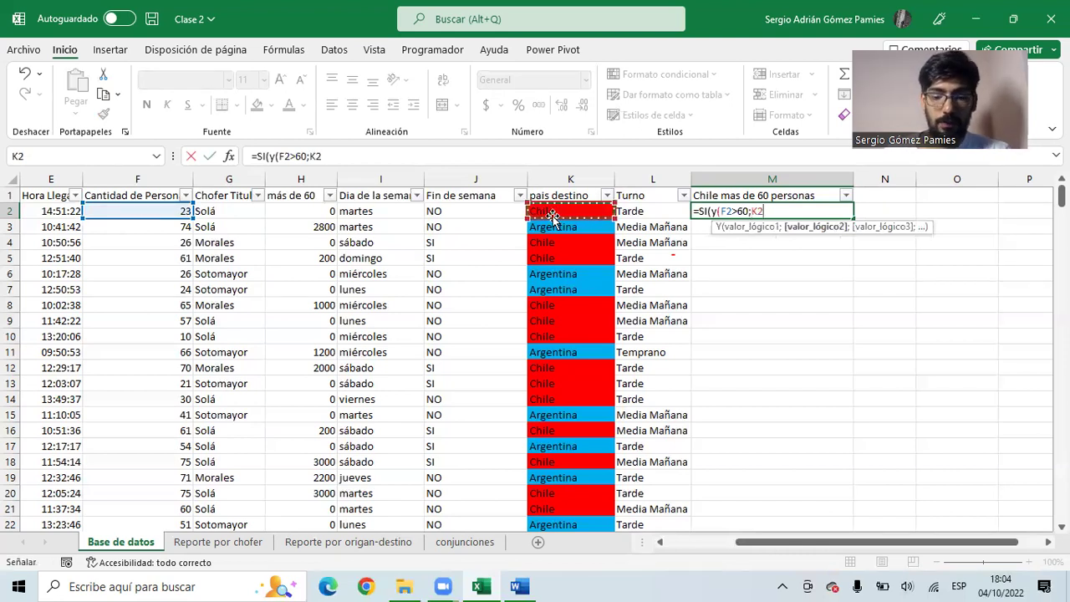
{"action": "type", "text": "=\"Chile"}
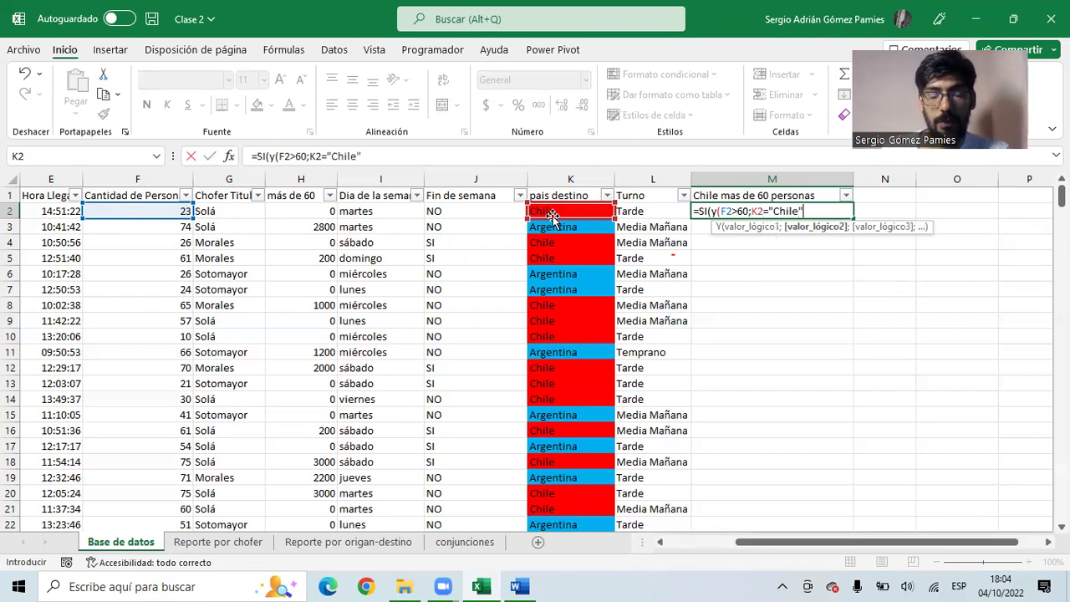
{"action": "type", "text": "\")"}
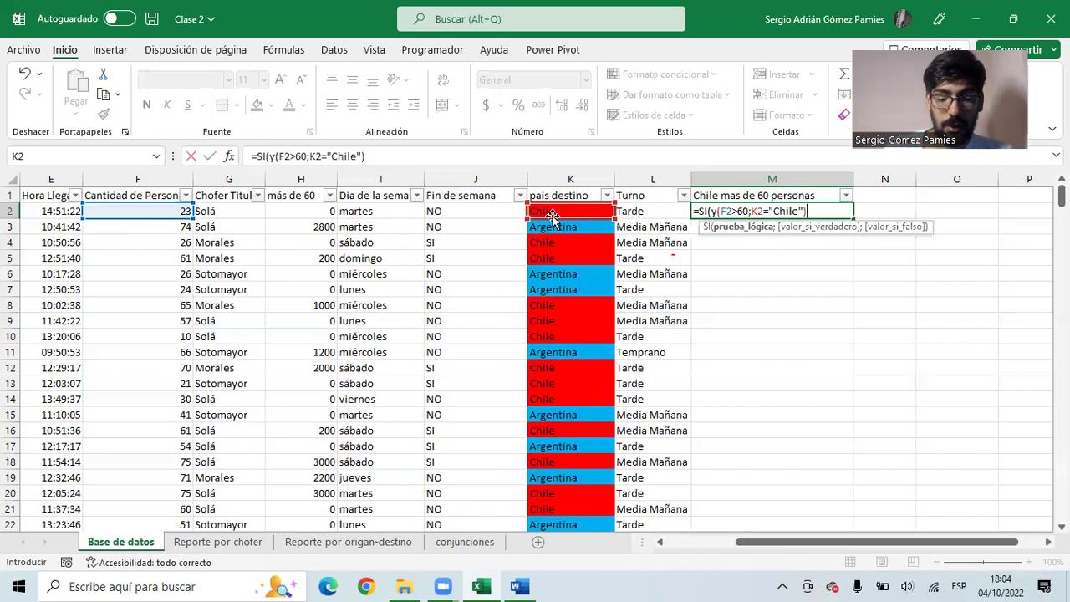
{"action": "type", "text": ";"}
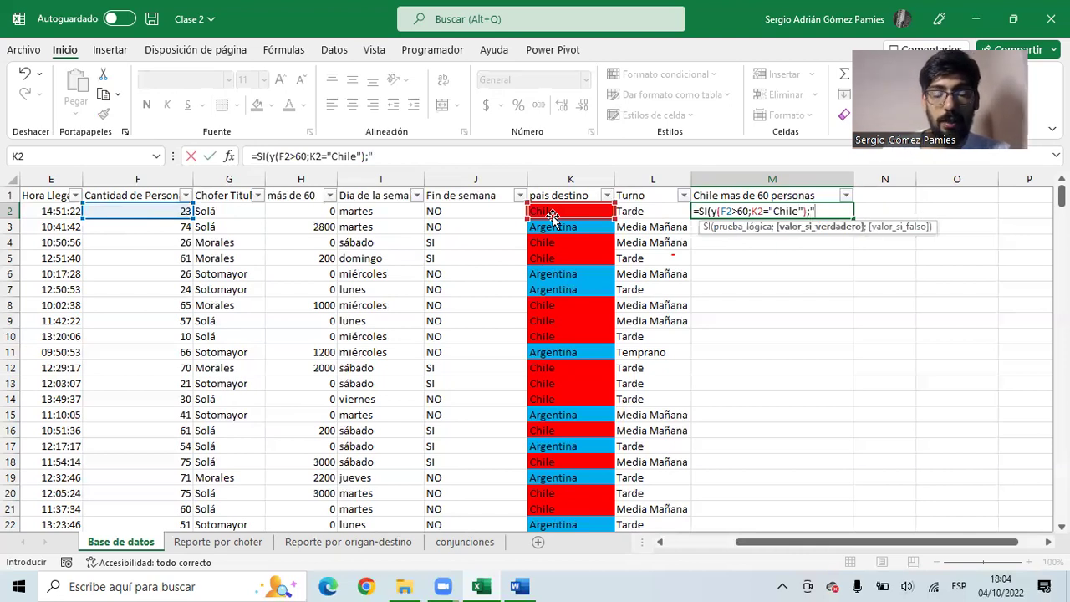
{"action": "type", "text": "200*("}
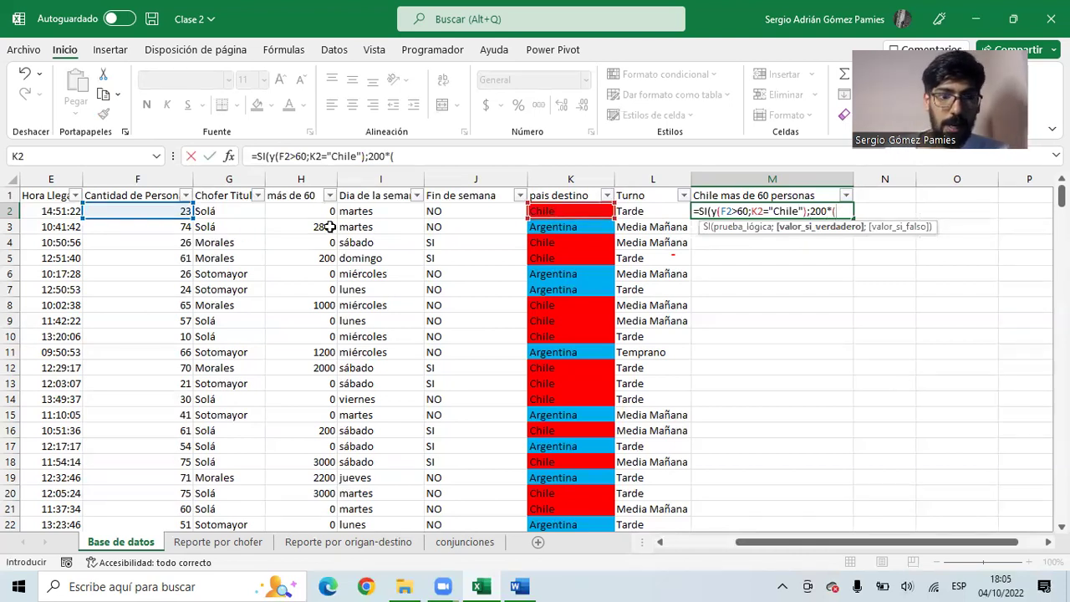
{"action": "left_click", "coordinate": [157, 209]}
{"action": "type", "text": "-60)"}
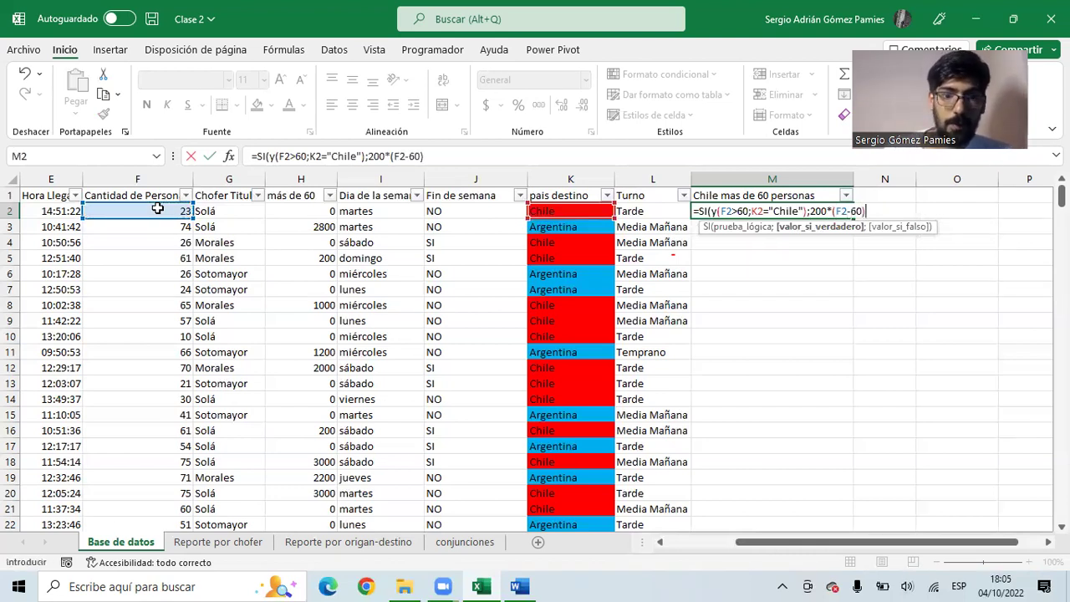
{"action": "type", "text": ";0"}
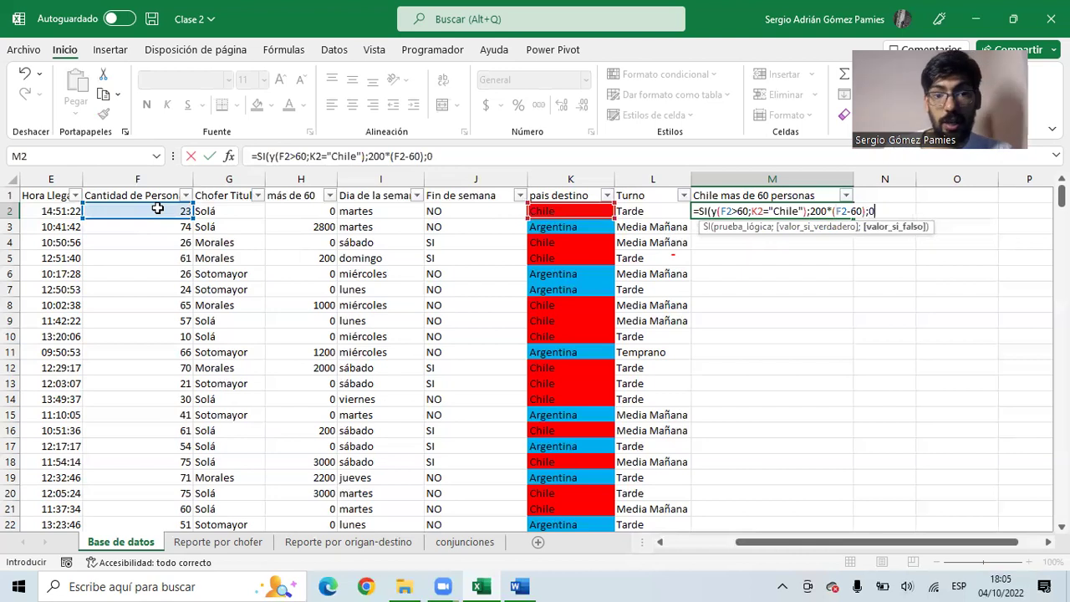
{"action": "type", "text": ")"}
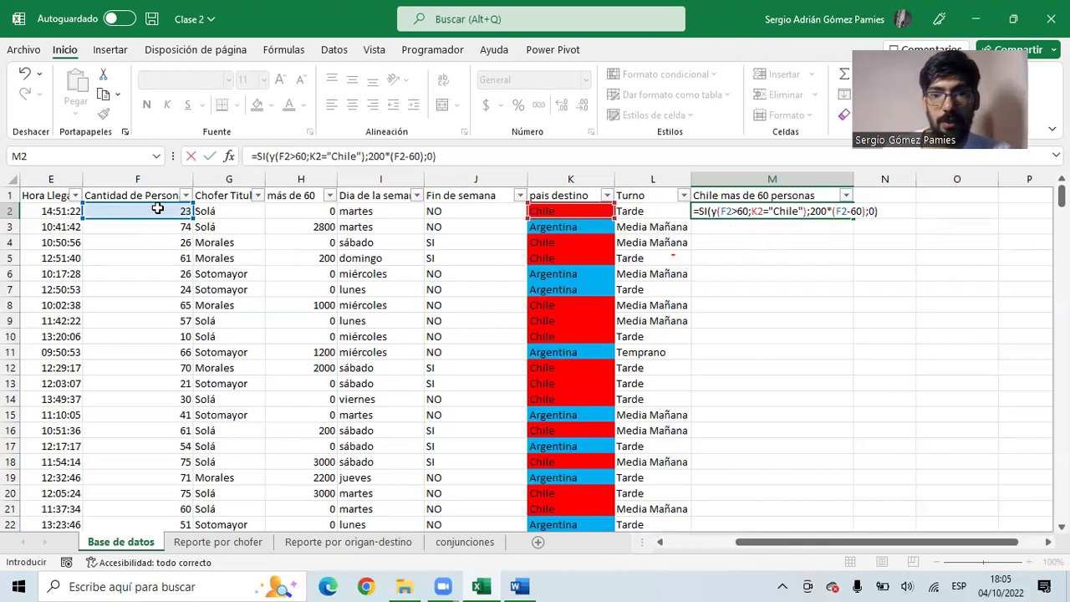
{"action": "key", "text": "Return"}
{"action": "left_click", "coordinate": [827, 211]}
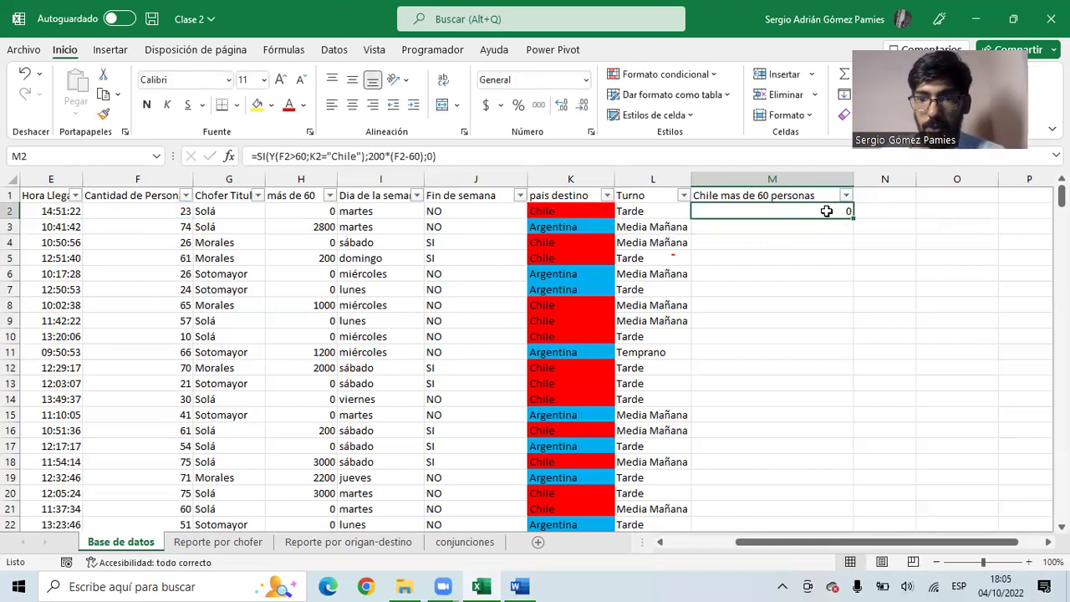
{"action": "double_click", "coordinate": [853, 215]}
{"action": "left_click_drag", "start_coordinate": [753, 259], "coordinate": [64, 260]}
{"action": "left_click", "coordinate": [563, 256]}
{"action": "left_click_drag", "start_coordinate": [381, 258], "coordinate": [69, 260]}
{"action": "left_click", "coordinate": [69, 260]}
{"action": "left_click_drag", "start_coordinate": [259, 224], "coordinate": [867, 220]}
{"action": "left_click", "coordinate": [786, 227]}
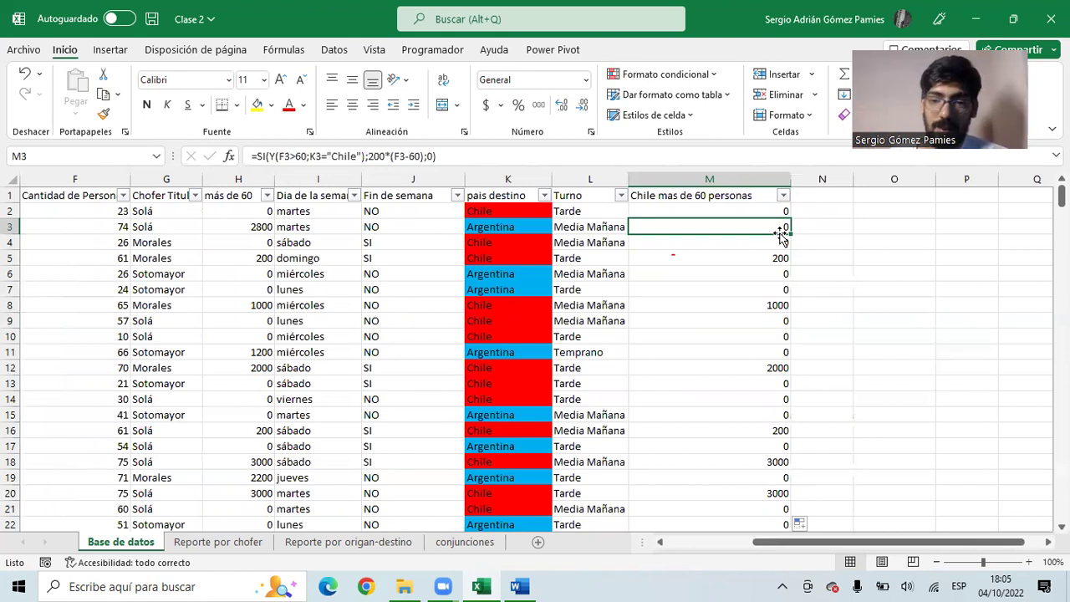
{"action": "left_click", "coordinate": [644, 211]}
{"action": "left_click", "coordinate": [511, 211]}
{"action": "left_click", "coordinate": [673, 209]}
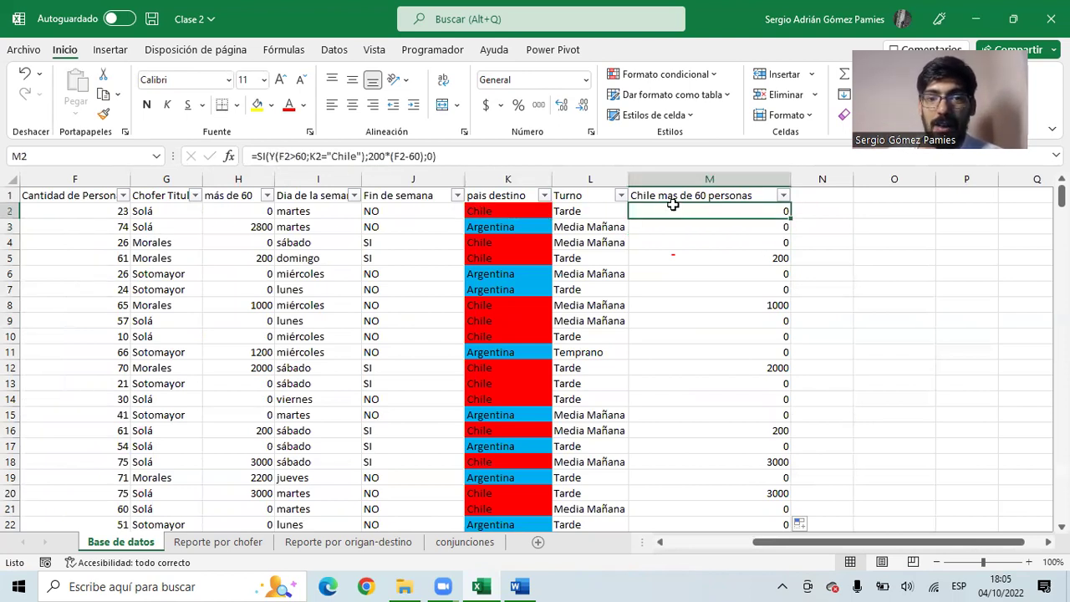
{"action": "left_click", "coordinate": [498, 211]}
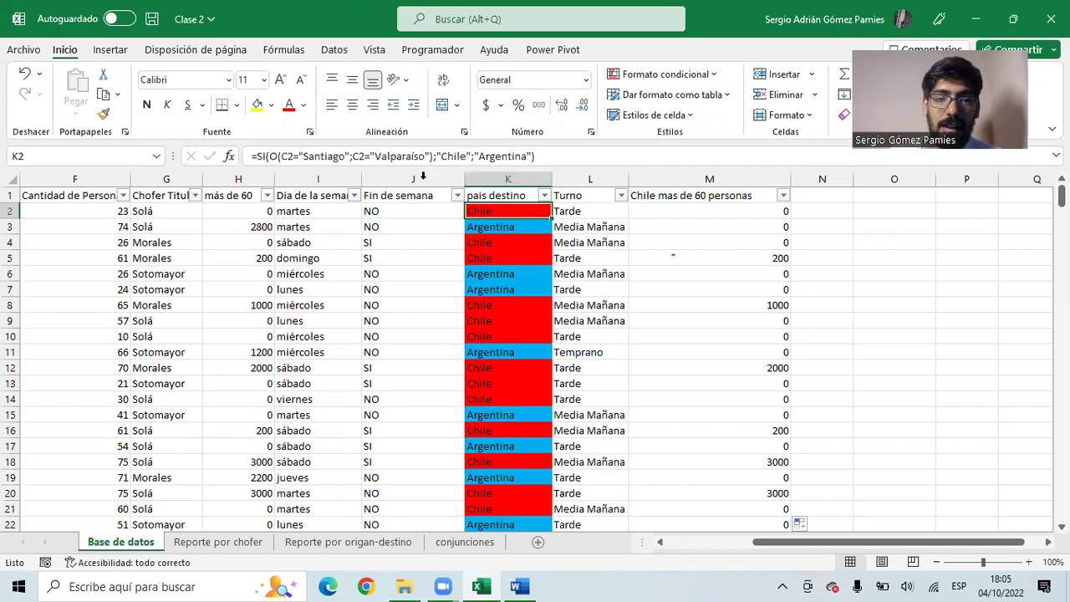
{"action": "left_click_drag", "start_coordinate": [268, 156], "coordinate": [436, 156]}
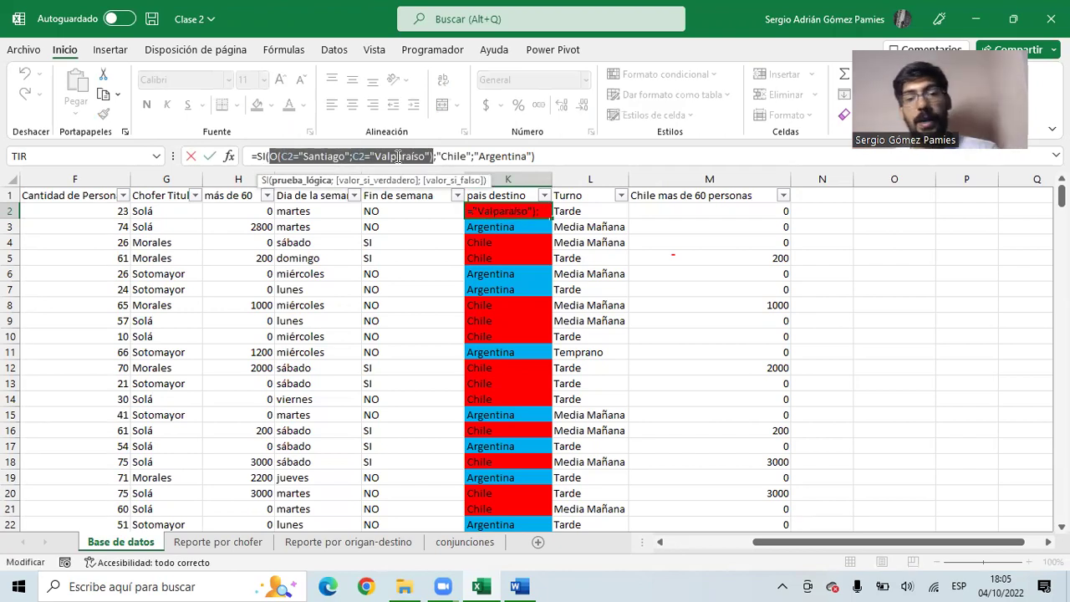
{"action": "key", "text": "Escape"}
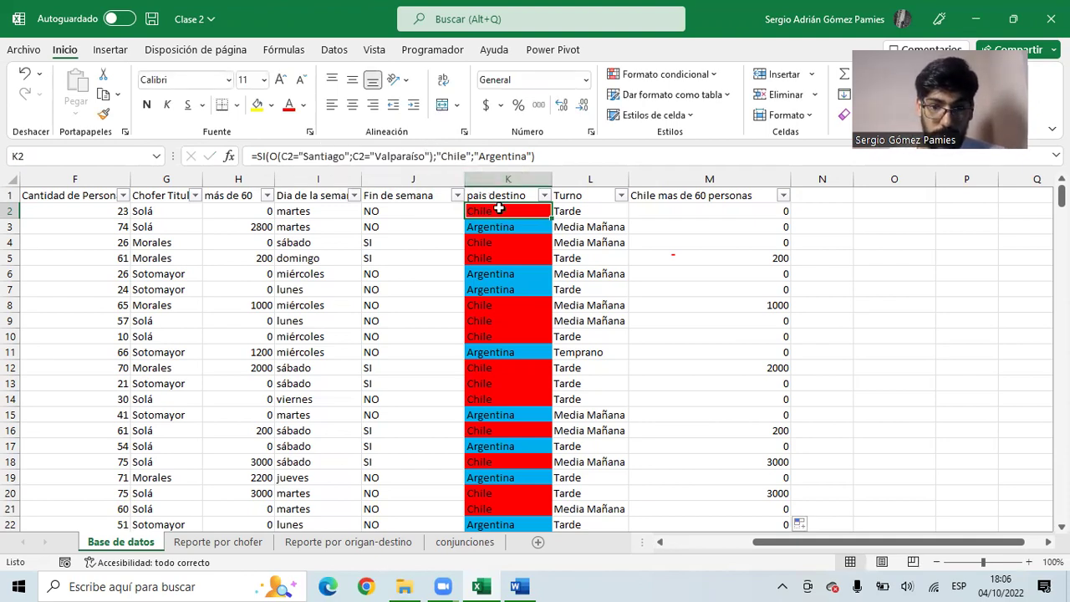
{"action": "left_click", "coordinate": [709, 211]}
{"action": "left_click", "coordinate": [504, 206]}
{"action": "left_click", "coordinate": [674, 209]}
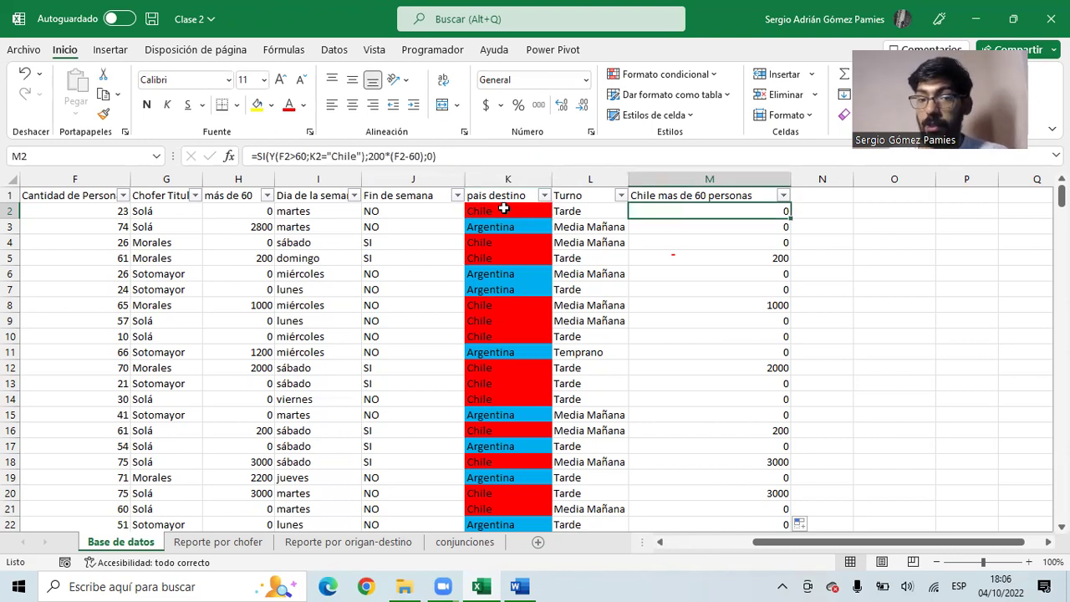
- Hide column K (pais destino), confirm M2 still tests K2="Chile", then select adjacent columns to unhide it
{"action": "right_click", "coordinate": [495, 181]}
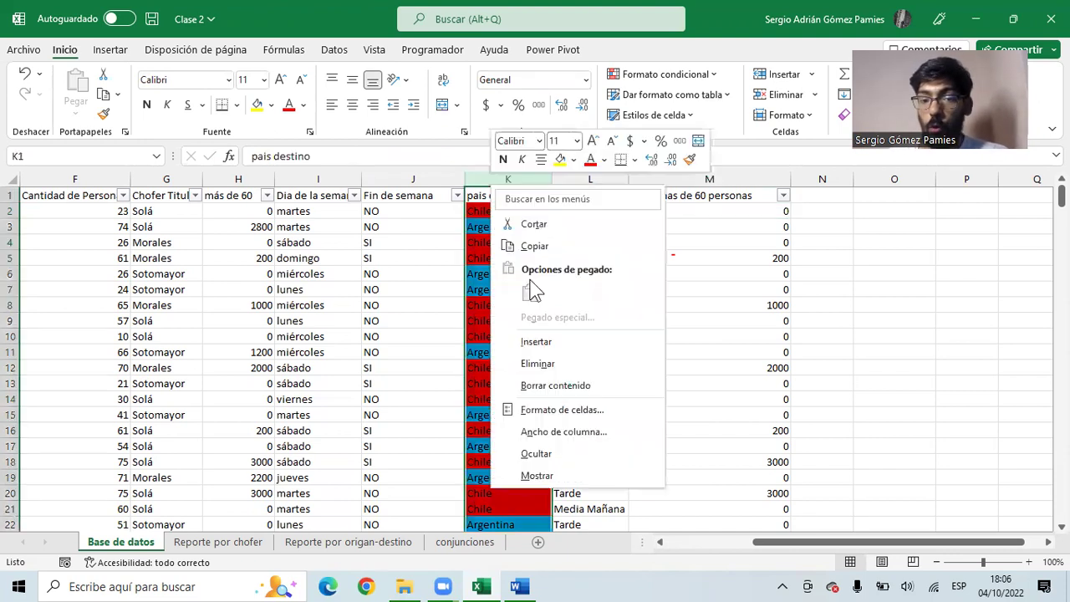
{"action": "left_click", "coordinate": [543, 451]}
{"action": "left_click", "coordinate": [602, 215]}
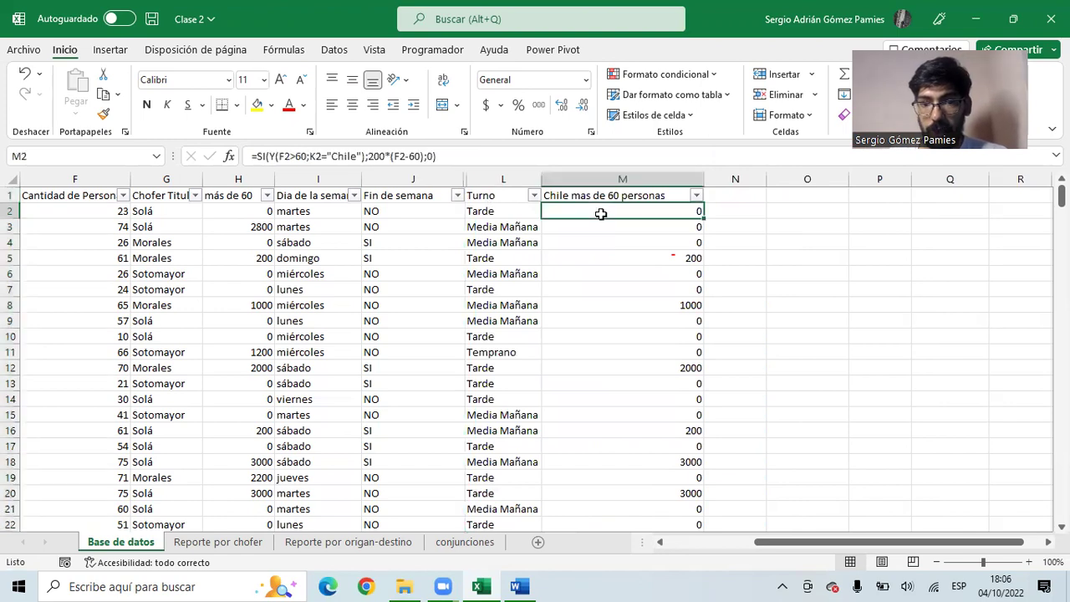
{"action": "double_click", "coordinate": [343, 156]}
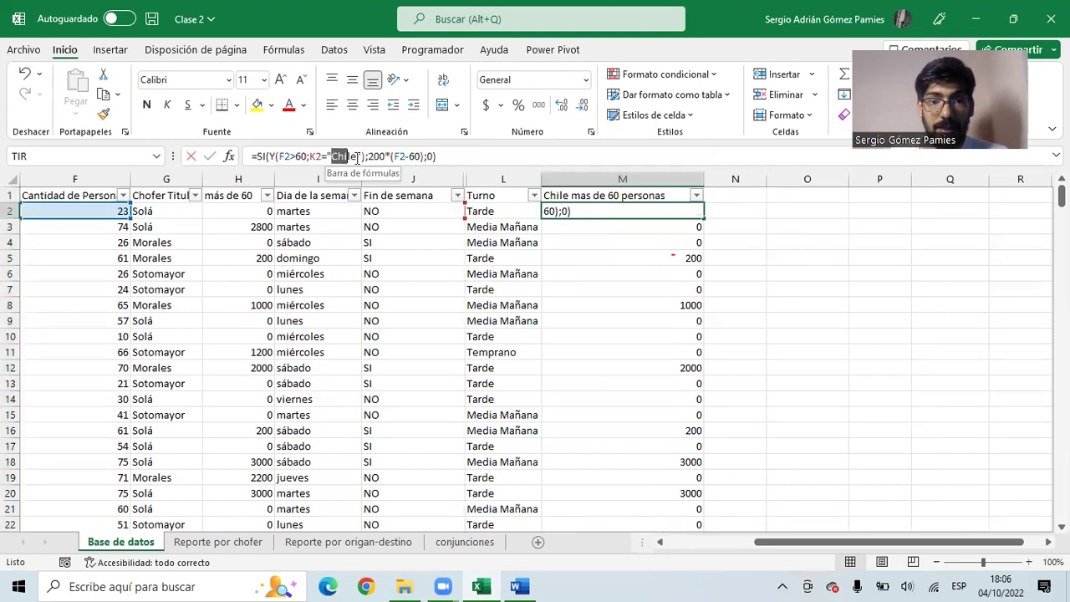
{"action": "left_click_drag", "start_coordinate": [310, 156], "coordinate": [365, 156]}
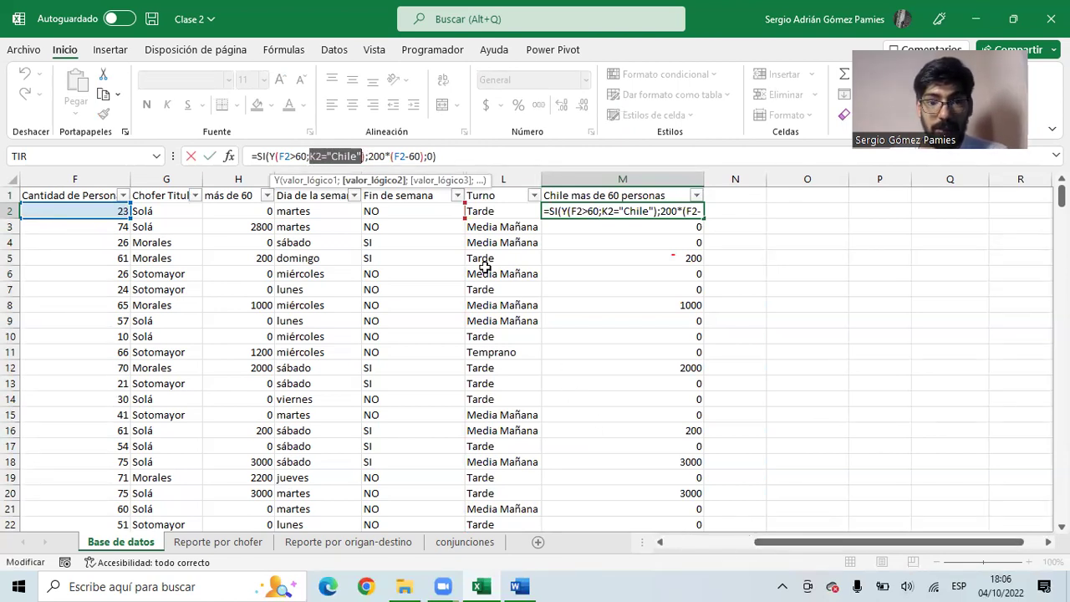
{"action": "key", "text": "Escape"}
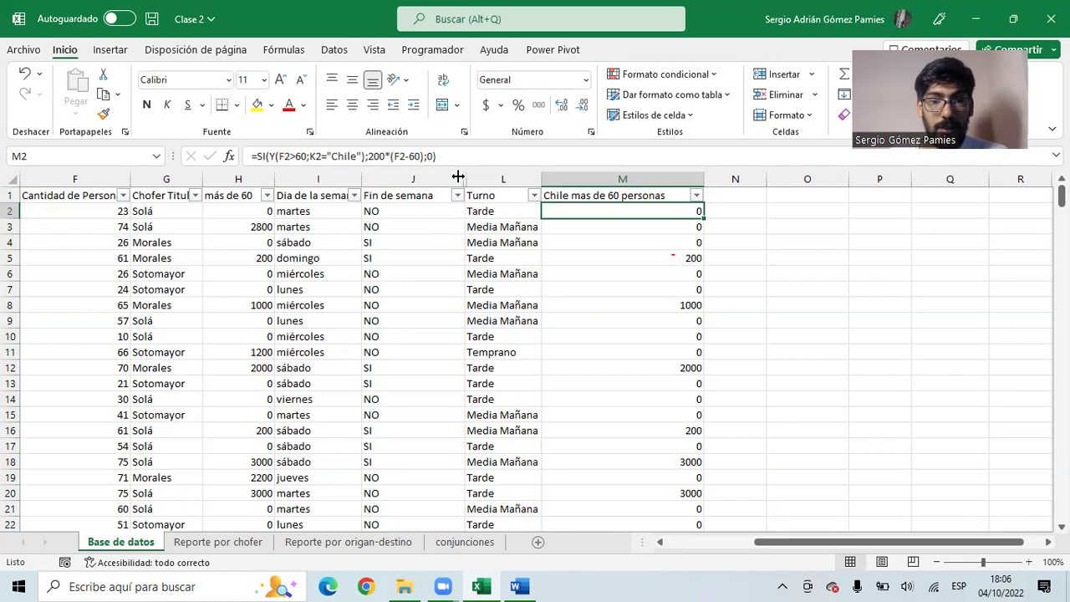
{"action": "left_click", "coordinate": [460, 179]}
{"action": "right_click", "coordinate": [462, 179]}
- Unhide pais destino and copy the O(C2="Santiago";C2="Valparaíso") condition from K2's formula
{"action": "left_click", "coordinate": [562, 470]}
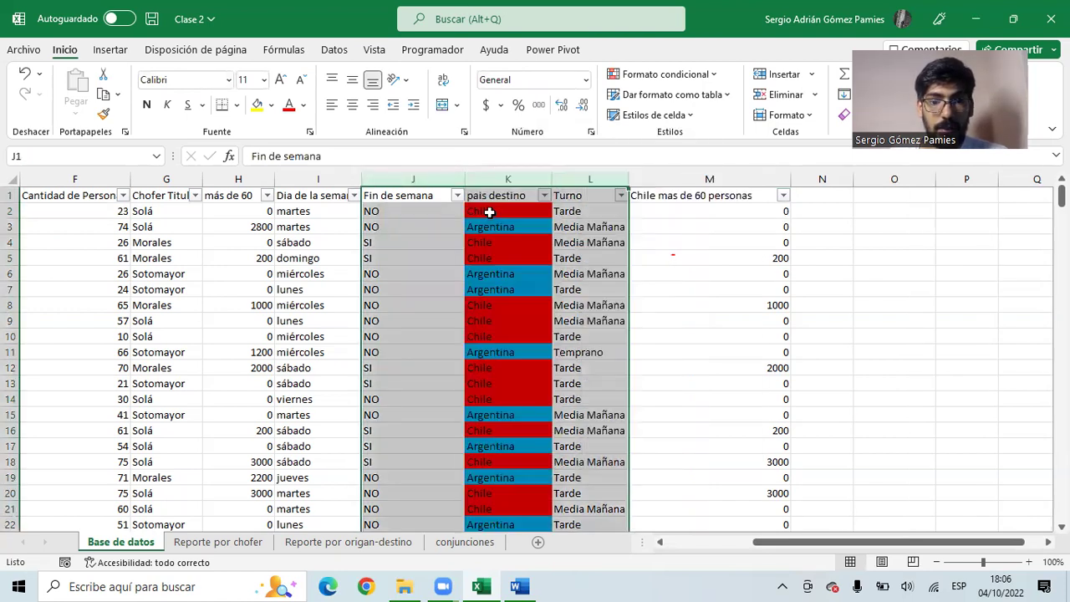
{"action": "left_click", "coordinate": [494, 211]}
{"action": "left_click_drag", "start_coordinate": [277, 156], "coordinate": [474, 158]}
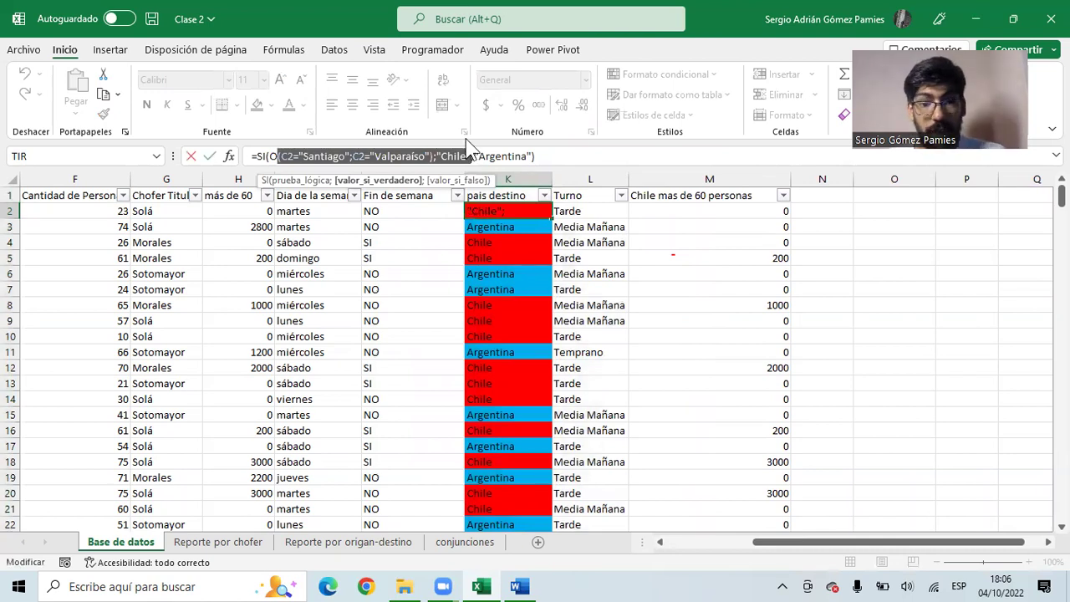
{"action": "key", "text": "Escape"}
{"action": "left_click_drag", "start_coordinate": [547, 157], "coordinate": [269, 157]}
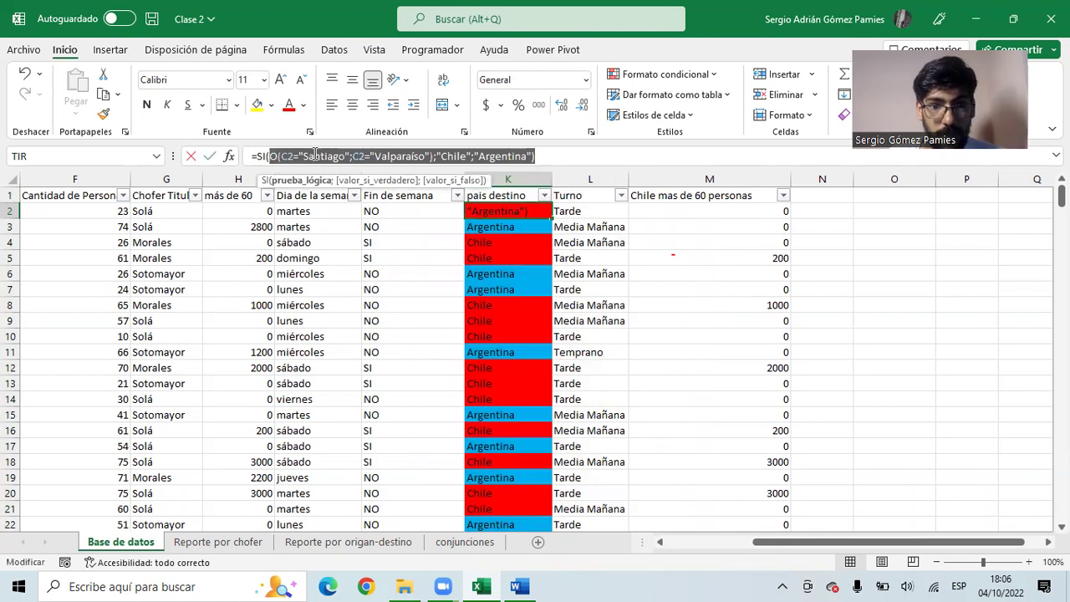
{"action": "left_click", "coordinate": [554, 150]}
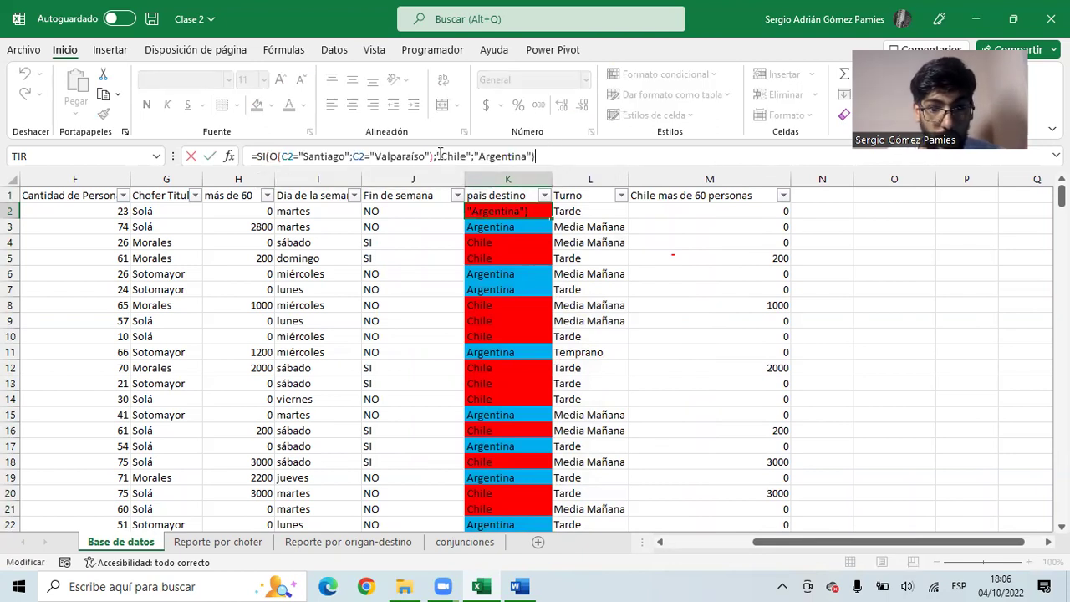
{"action": "left_click_drag", "start_coordinate": [434, 156], "coordinate": [262, 156]}
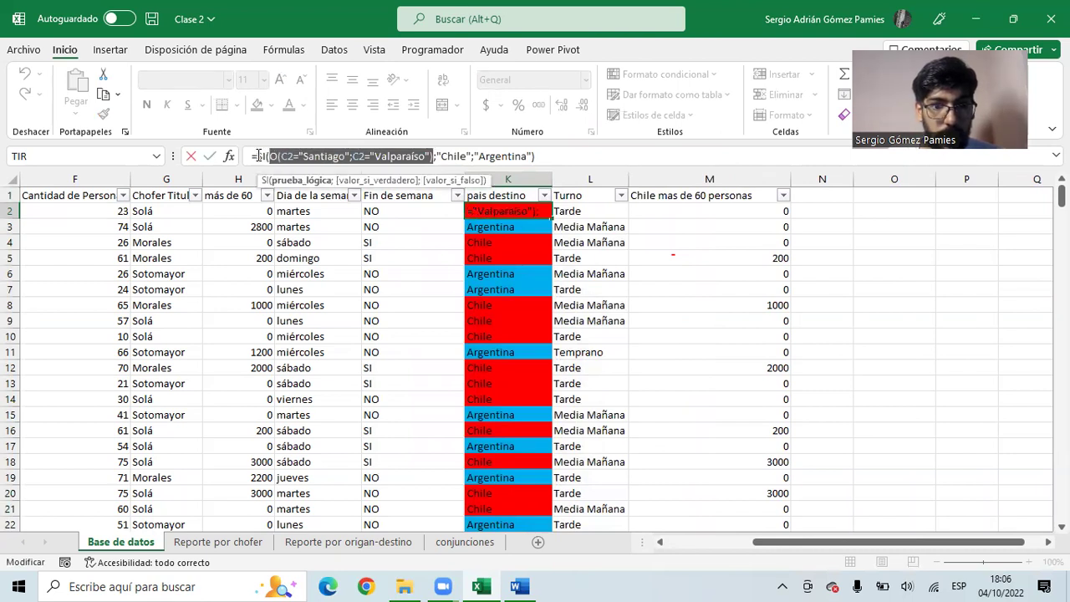
{"action": "left_click_drag", "start_coordinate": [269, 157], "coordinate": [435, 158]}
{"action": "key", "text": "ctrl+c"}
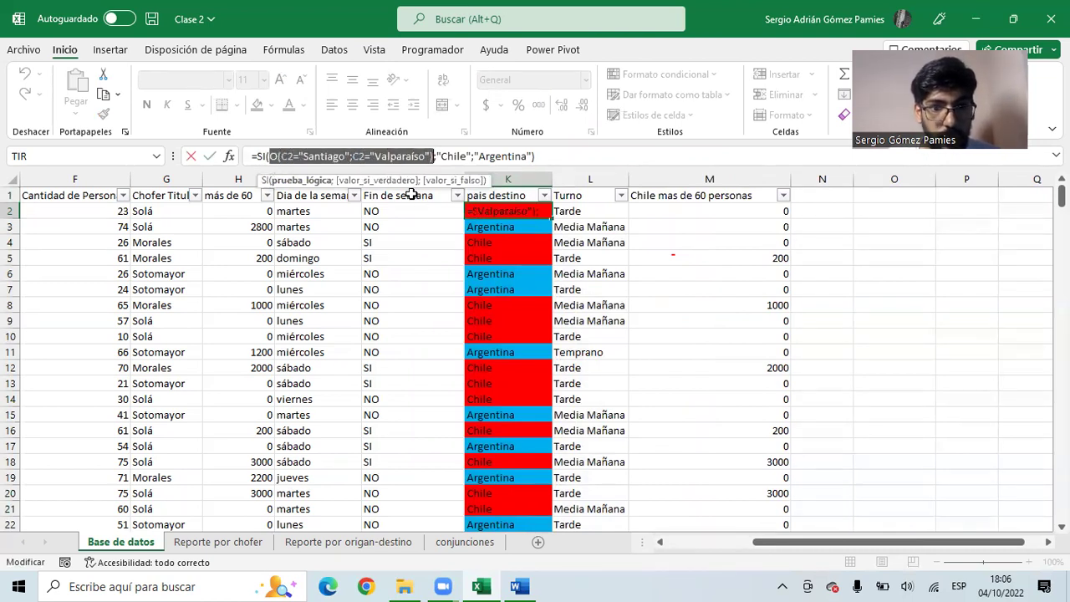
{"action": "key", "text": "Escape"}
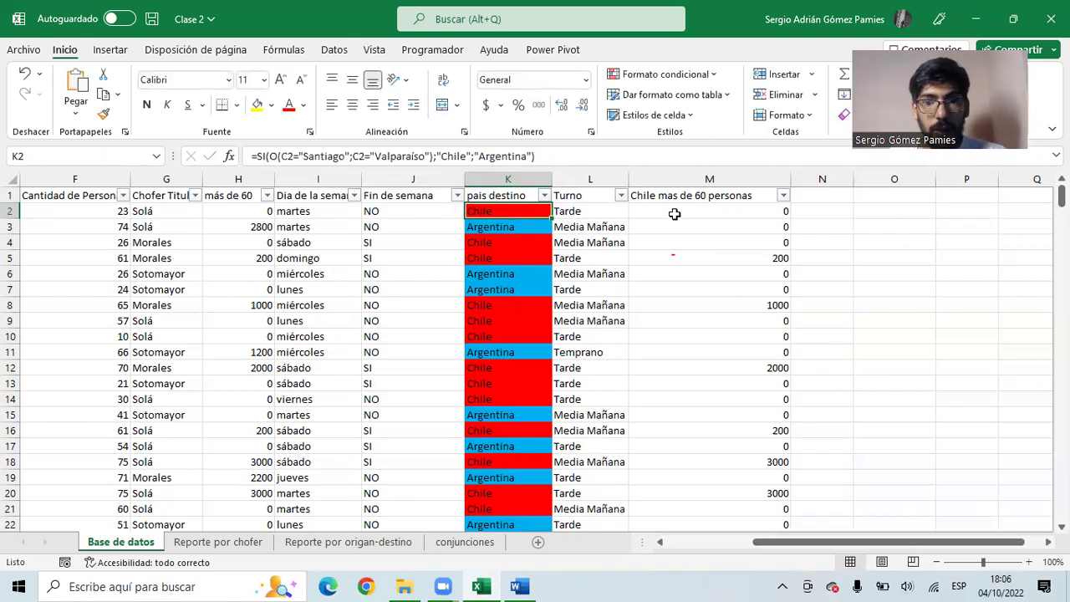
- Replace K2="Chile" in M2 with the Santiago-or-Valparaíso condition and fill it down column M
{"action": "left_click", "coordinate": [669, 213]}
{"action": "left_click_drag", "start_coordinate": [311, 156], "coordinate": [361, 156]}
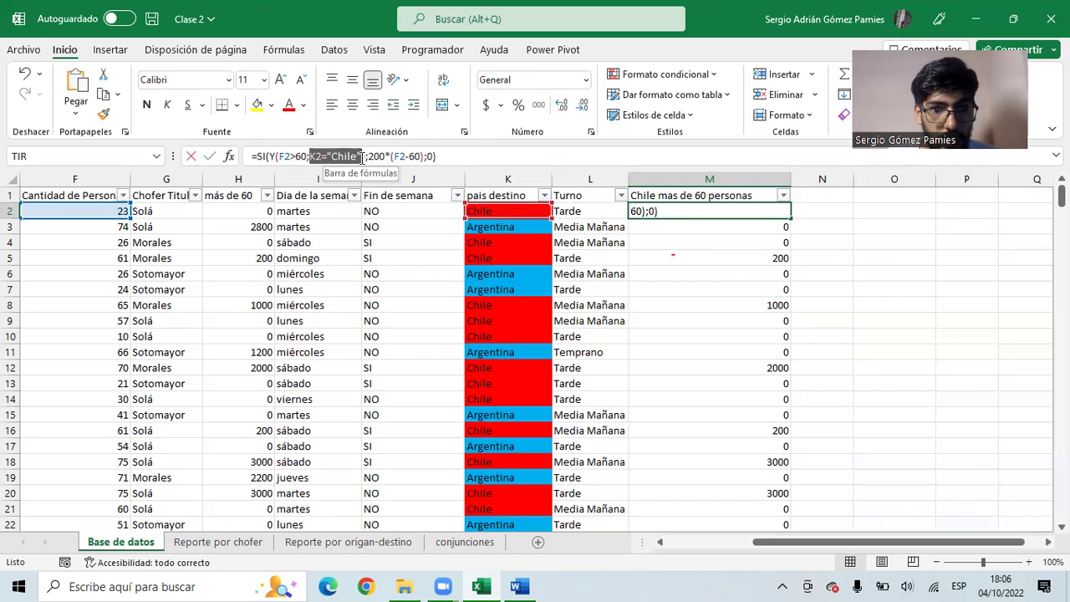
{"action": "key", "text": "ctrl+v"}
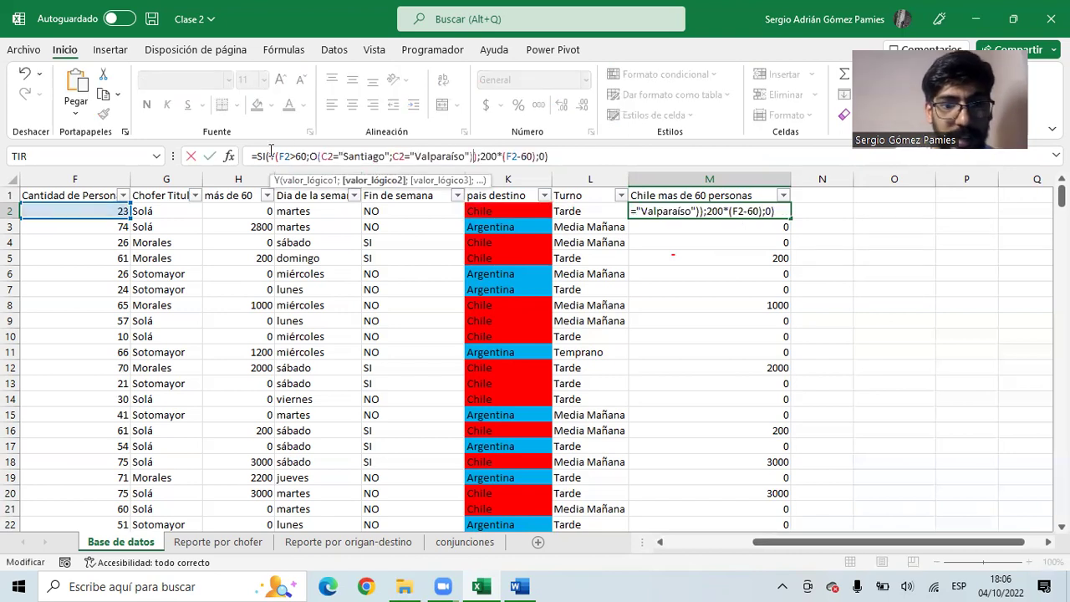
{"action": "key", "text": "Return"}
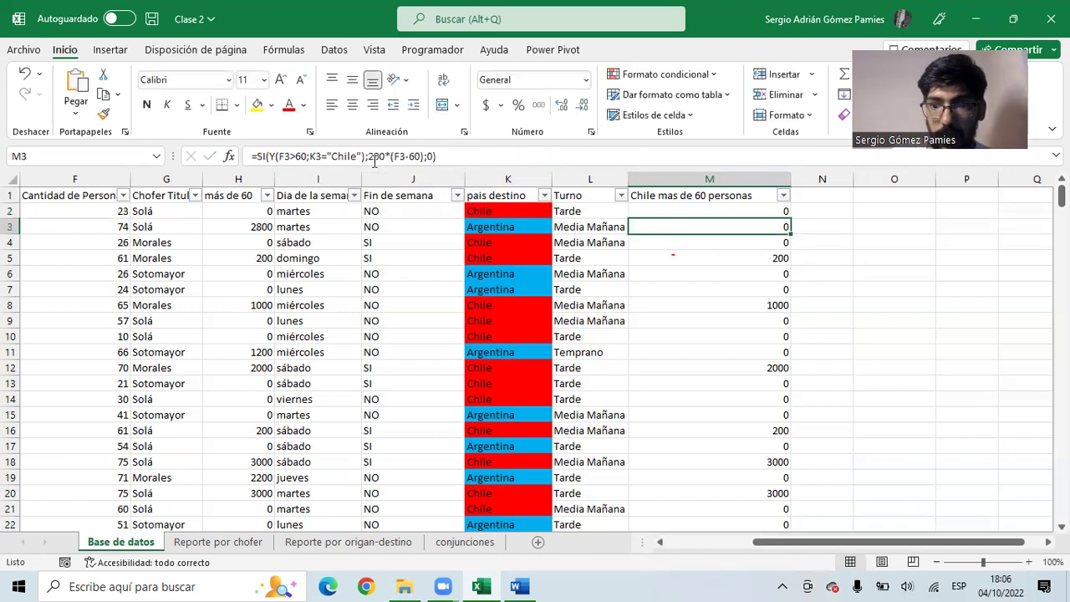
{"action": "left_click", "coordinate": [781, 211]}
{"action": "double_click", "coordinate": [789, 218]}
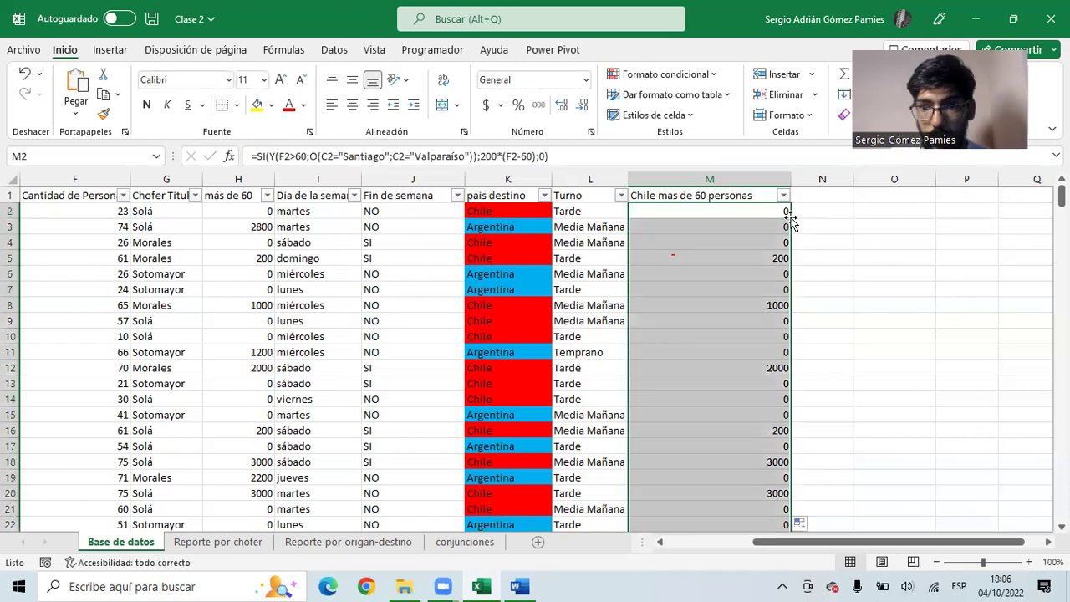
{"action": "left_click", "coordinate": [740, 214]}
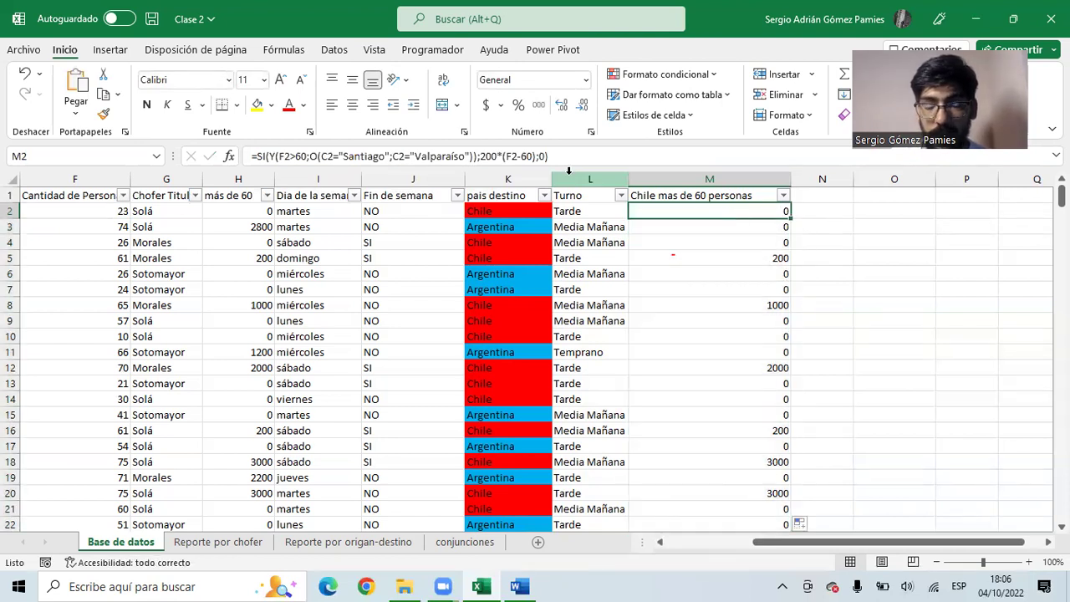
- Review M2's formula, highlighting the F2>60 test and the Santiago-or-Valparaíso condition, leaving it unchanged
{"action": "left_click", "coordinate": [260, 156]}
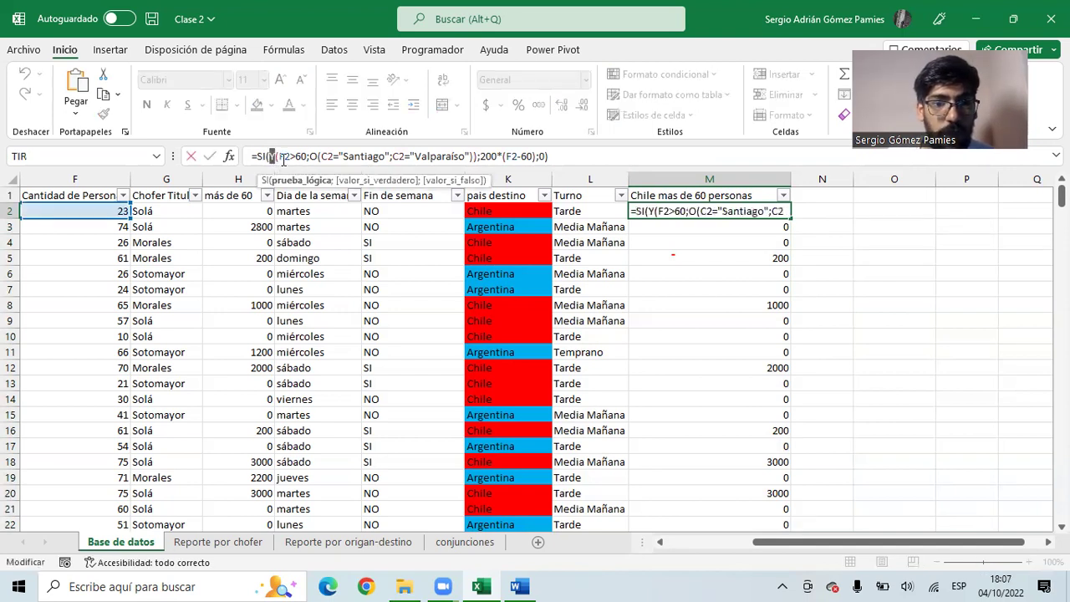
{"action": "left_click_drag", "start_coordinate": [280, 157], "coordinate": [309, 156]}
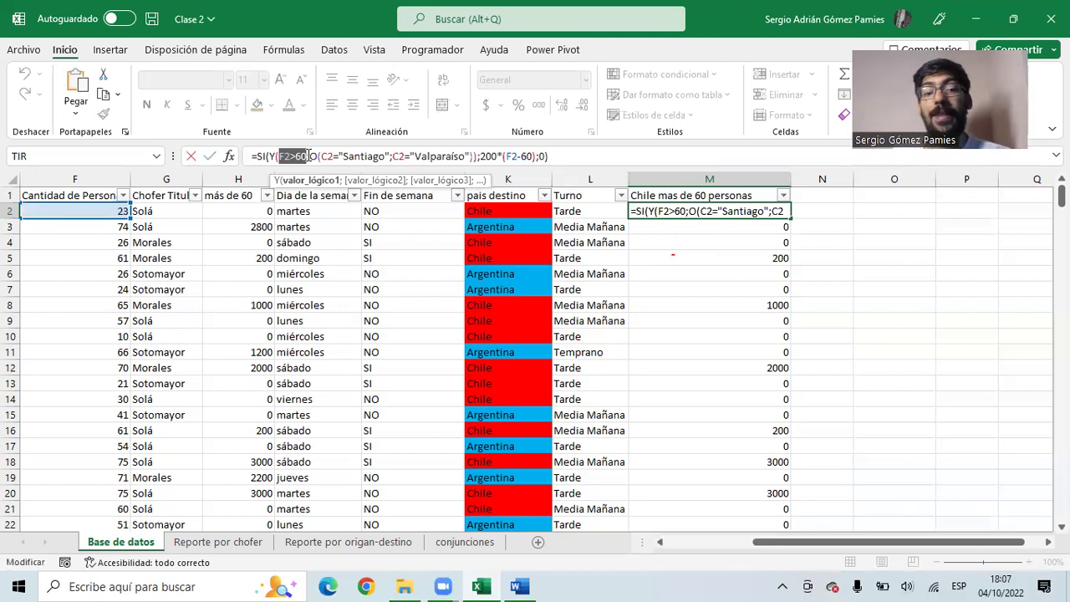
{"action": "left_click", "coordinate": [319, 155]}
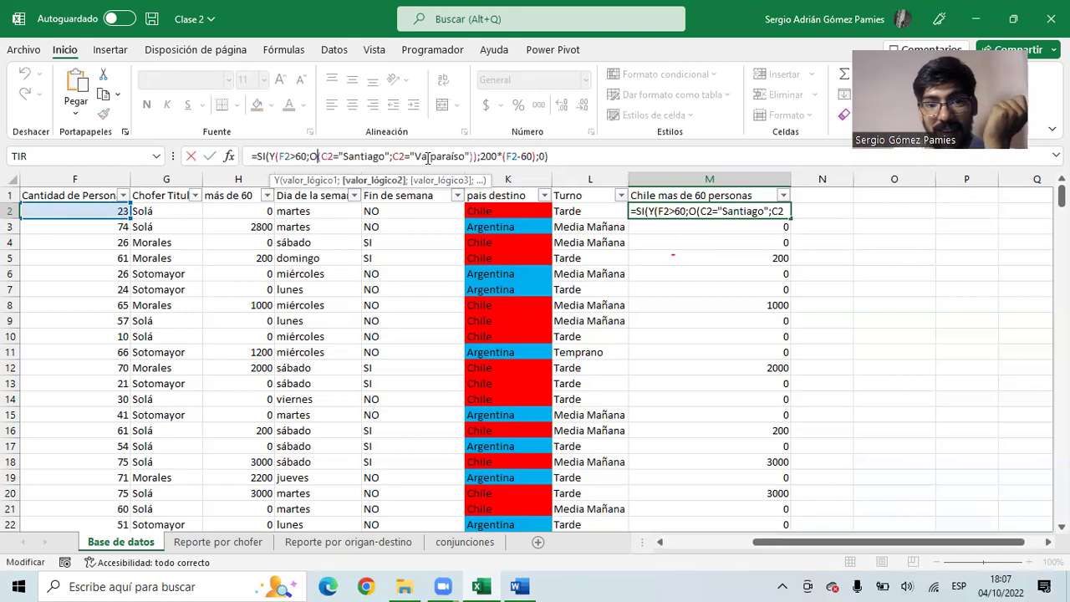
{"action": "left_click_drag", "start_coordinate": [465, 155], "coordinate": [342, 159]}
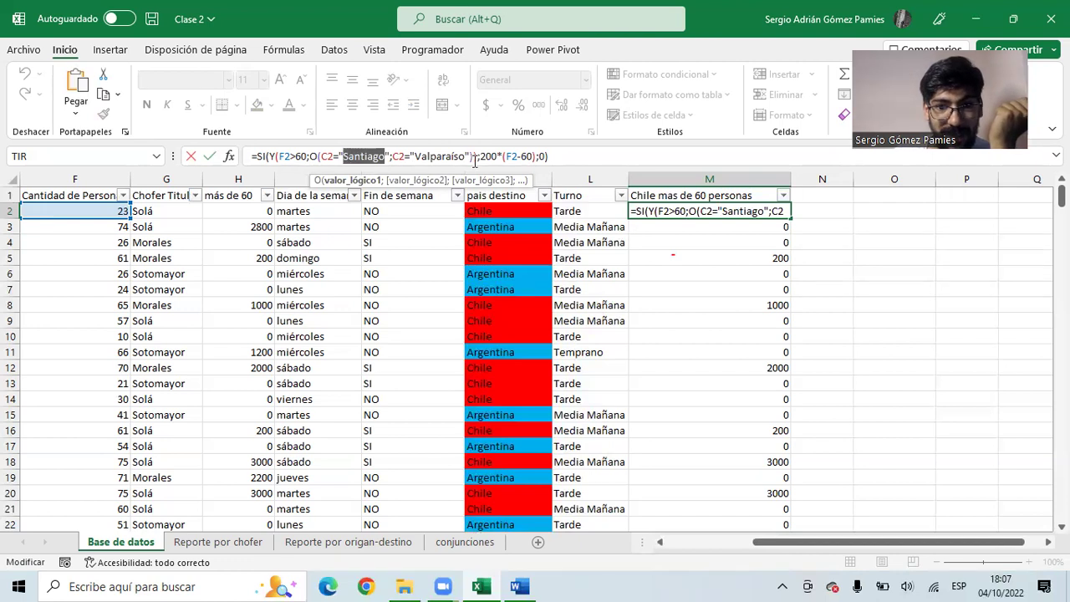
{"action": "left_click_drag", "start_coordinate": [471, 157], "coordinate": [386, 157]}
{"action": "left_click_drag", "start_coordinate": [309, 156], "coordinate": [478, 156]}
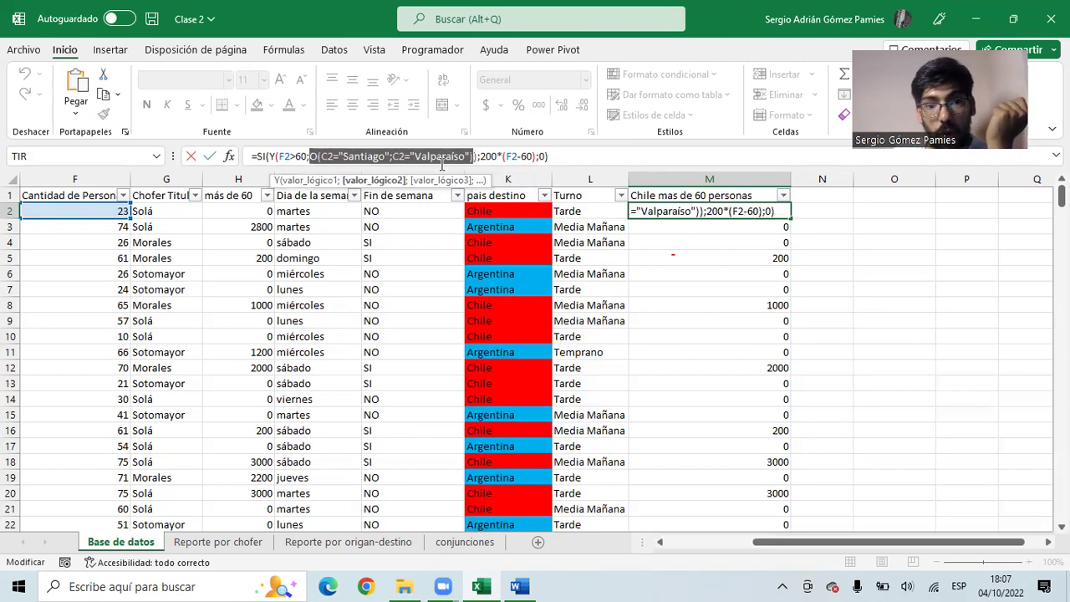
{"action": "left_click_drag", "start_coordinate": [280, 157], "coordinate": [307, 156]}
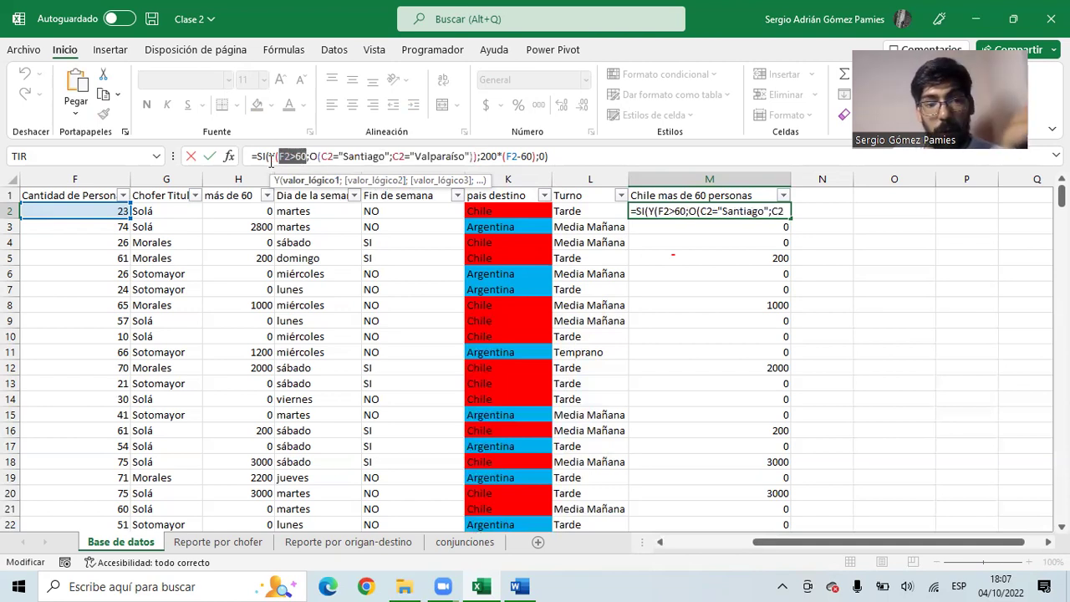
{"action": "left_click", "coordinate": [270, 156]}
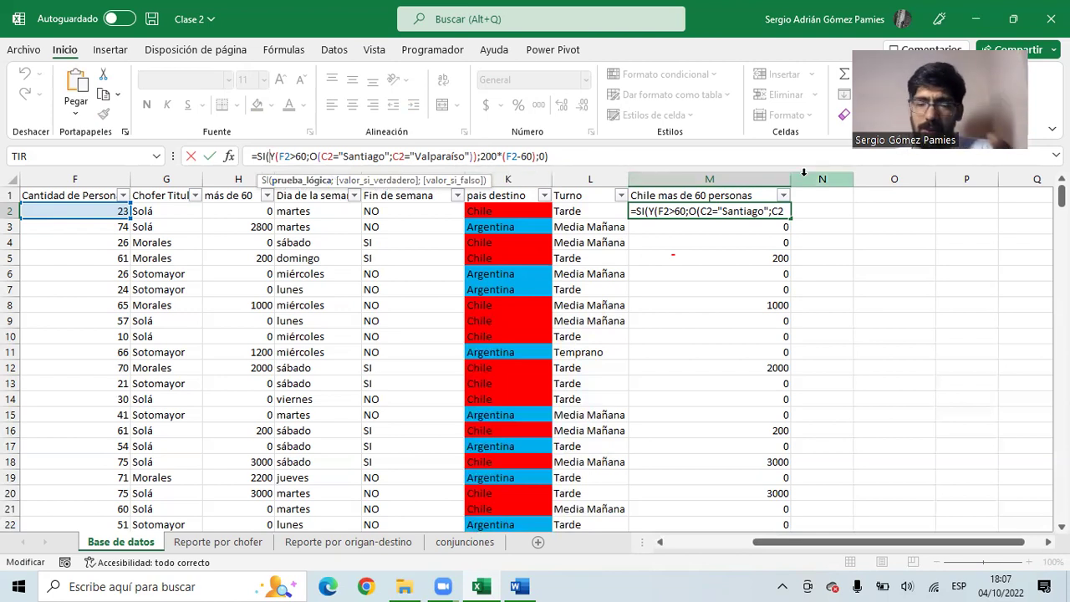
{"action": "key", "text": "ctrl+Return"}
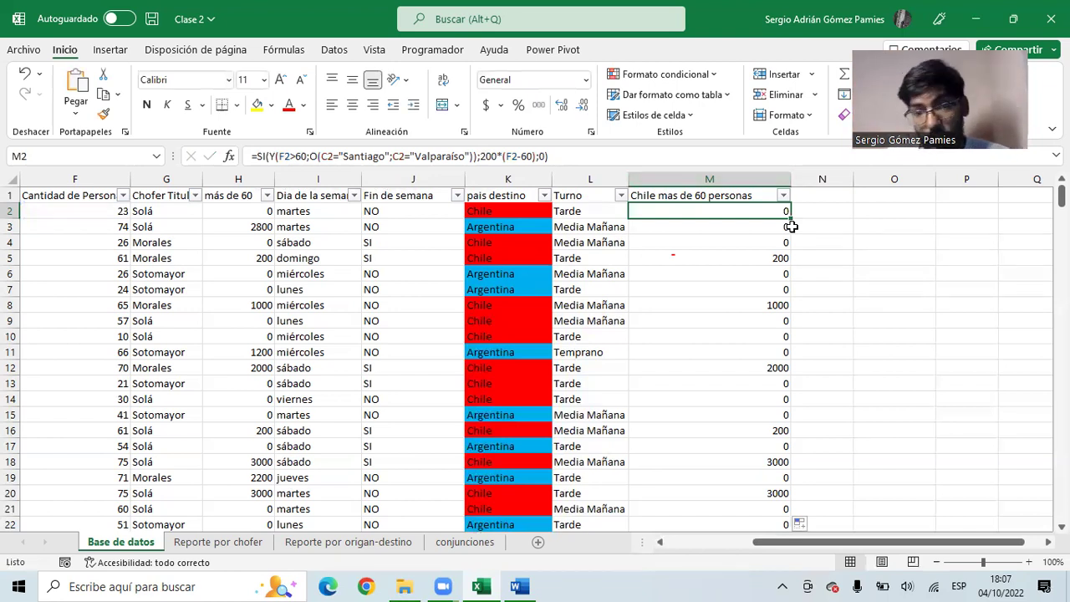
{"action": "left_click", "coordinate": [495, 184]}
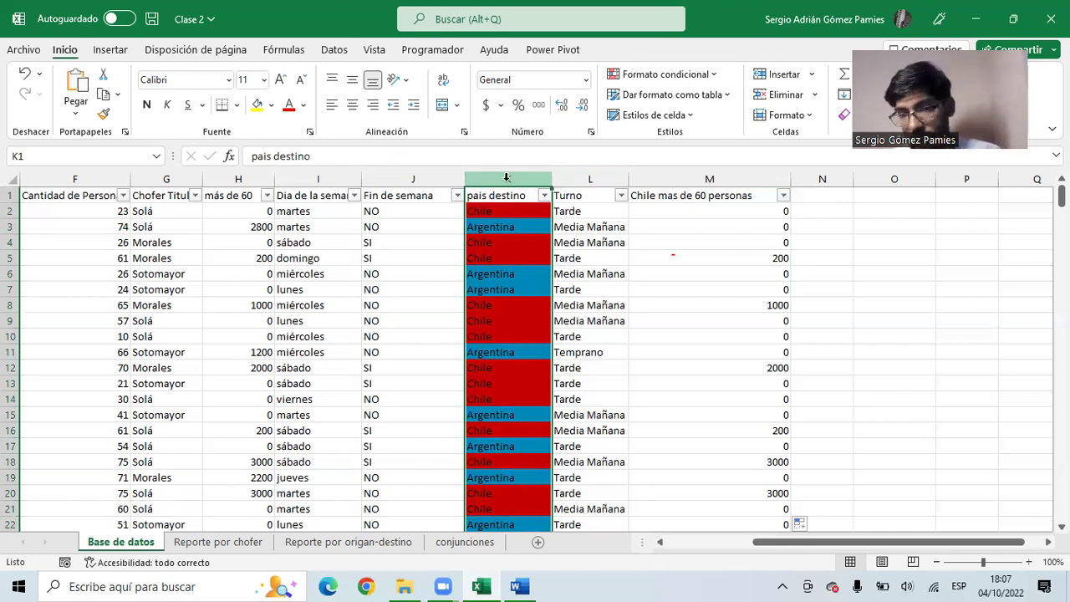
{"action": "left_click", "coordinate": [688, 214]}
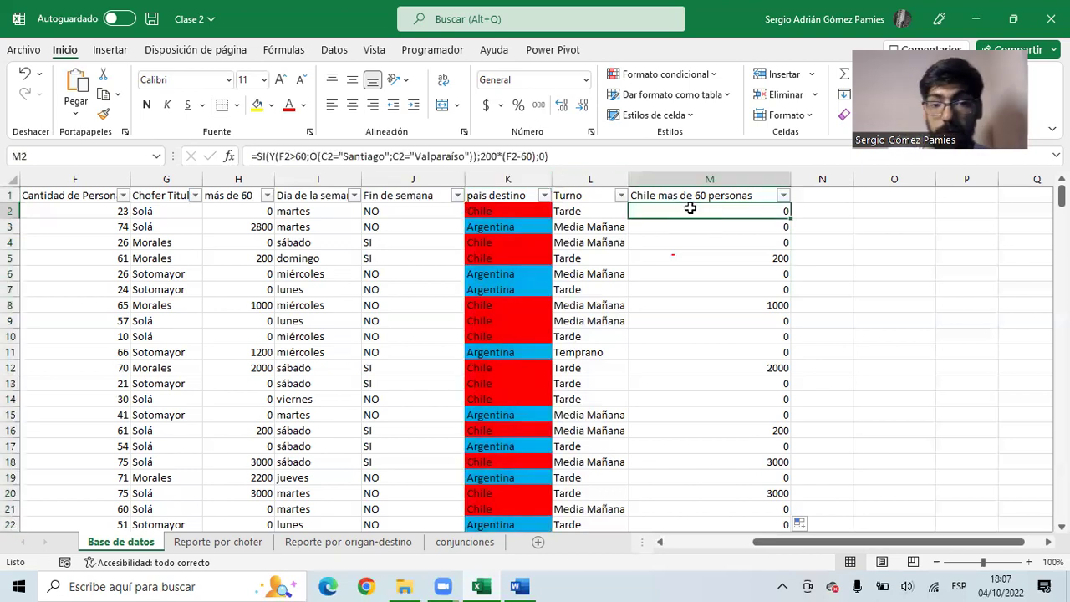
- Delete column K (pais destino) and check the surcharge formula in row 2 still works
{"action": "left_click", "coordinate": [504, 179]}
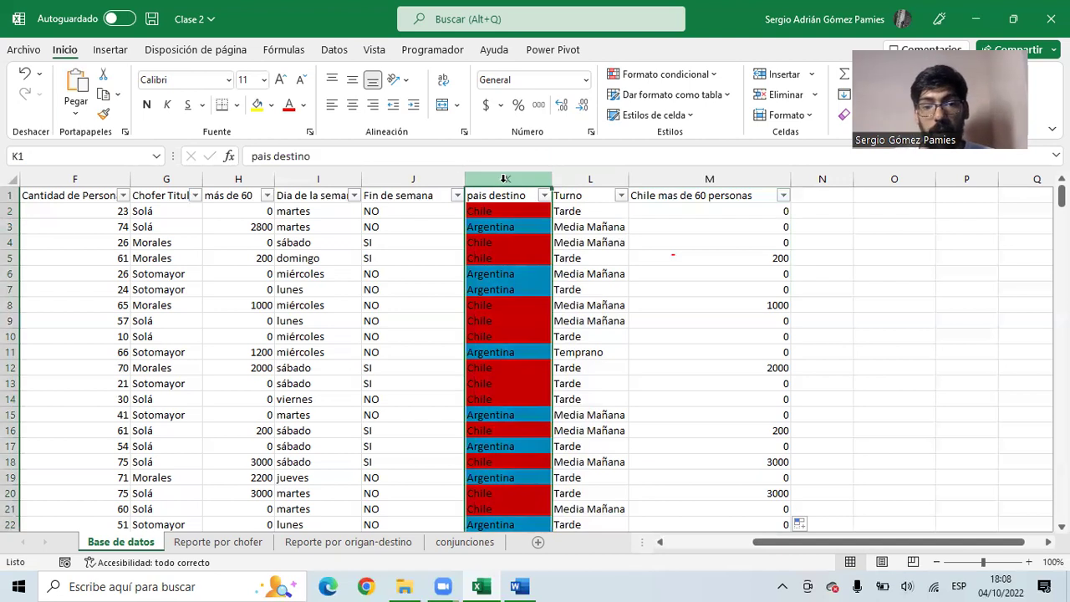
{"action": "right_click", "coordinate": [506, 179]}
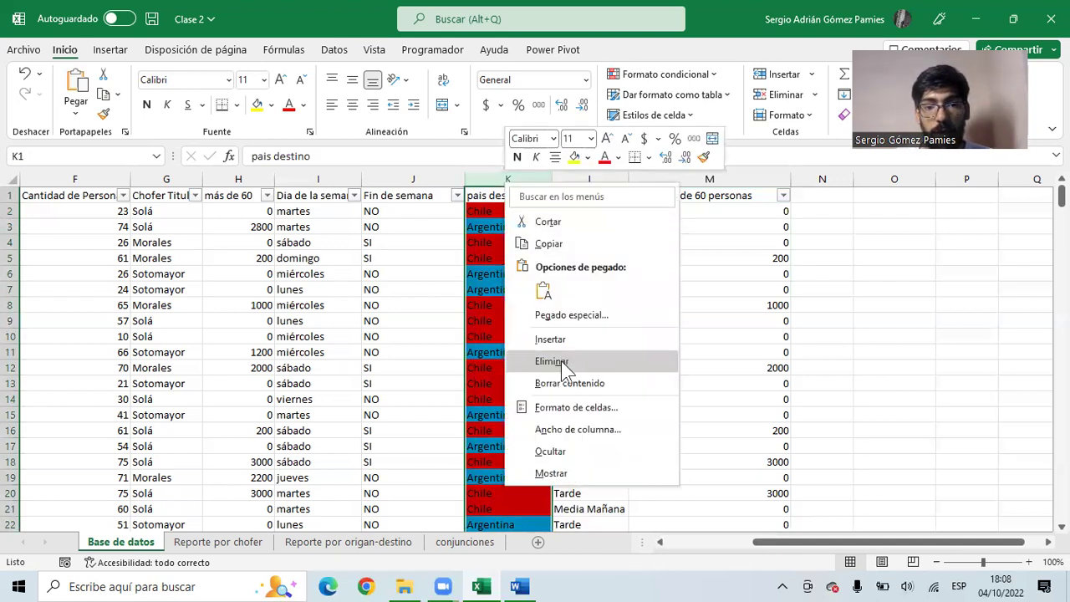
{"action": "left_click", "coordinate": [564, 363]}
{"action": "left_click", "coordinate": [615, 226]}
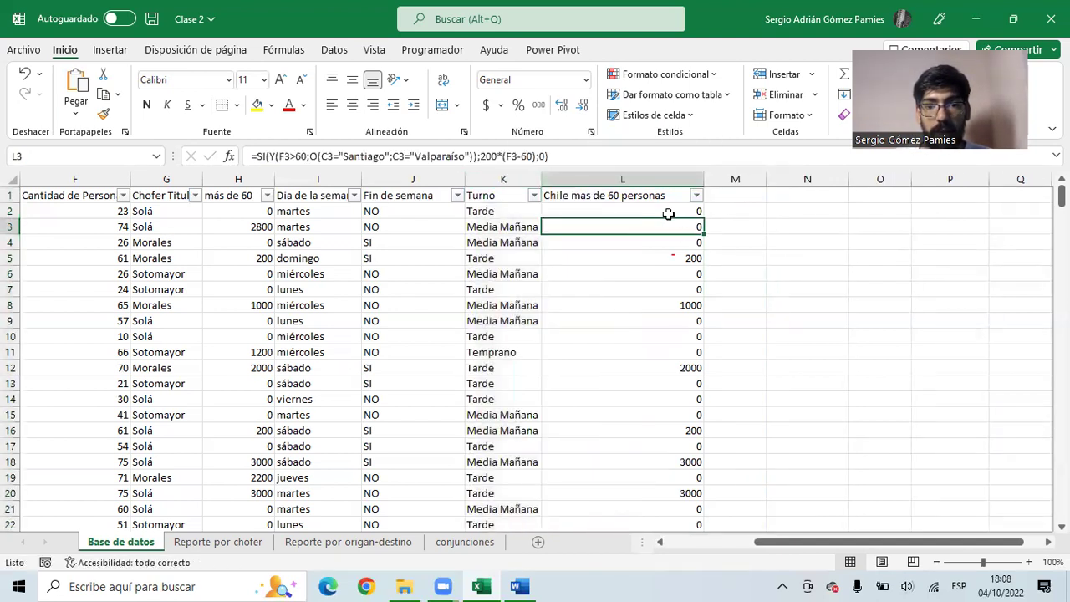
{"action": "left_click", "coordinate": [669, 214]}
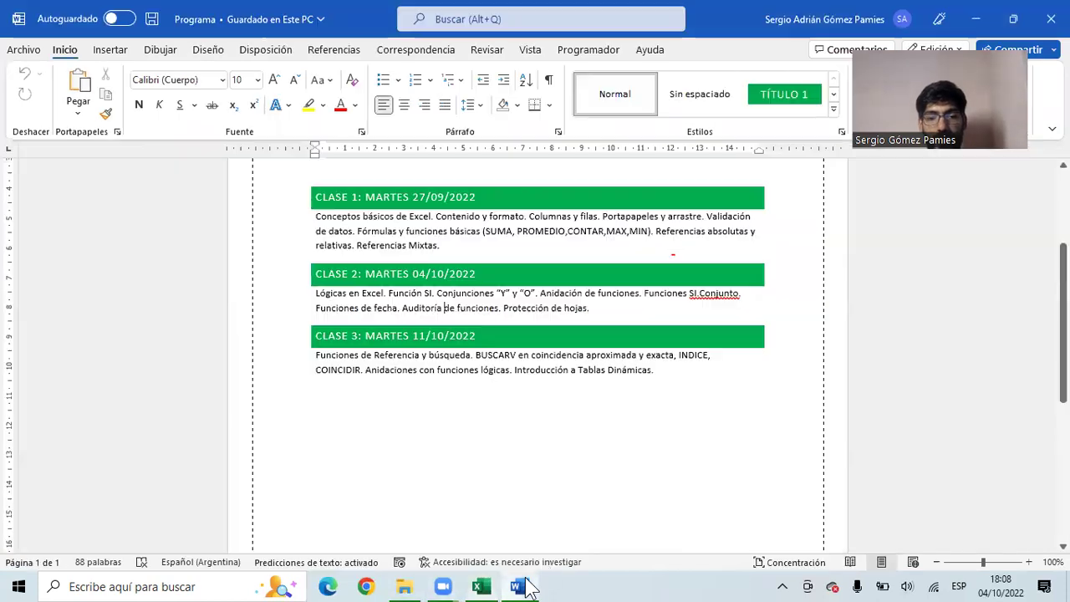
{"action": "left_click", "coordinate": [519, 586]}
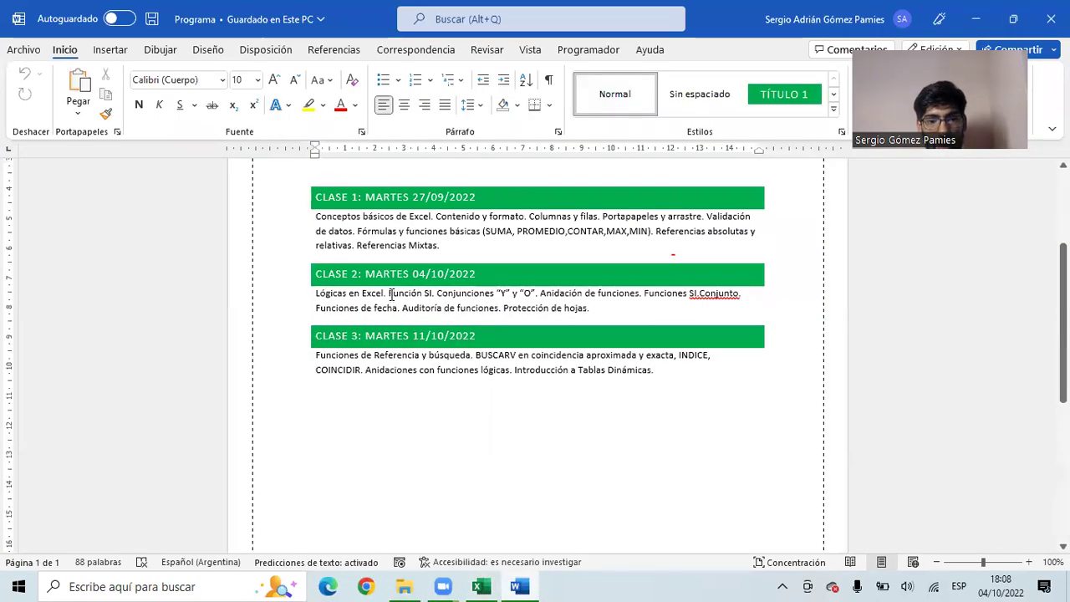
{"action": "left_click_drag", "start_coordinate": [389, 294], "coordinate": [635, 301]}
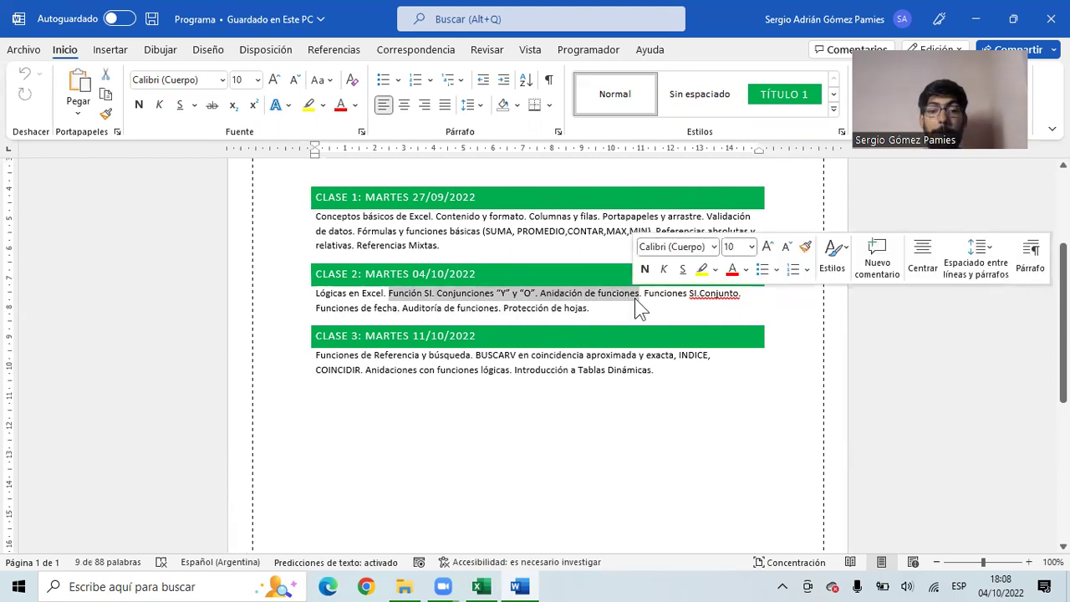
{"action": "left_click_drag", "start_coordinate": [398, 308], "coordinate": [318, 308]}
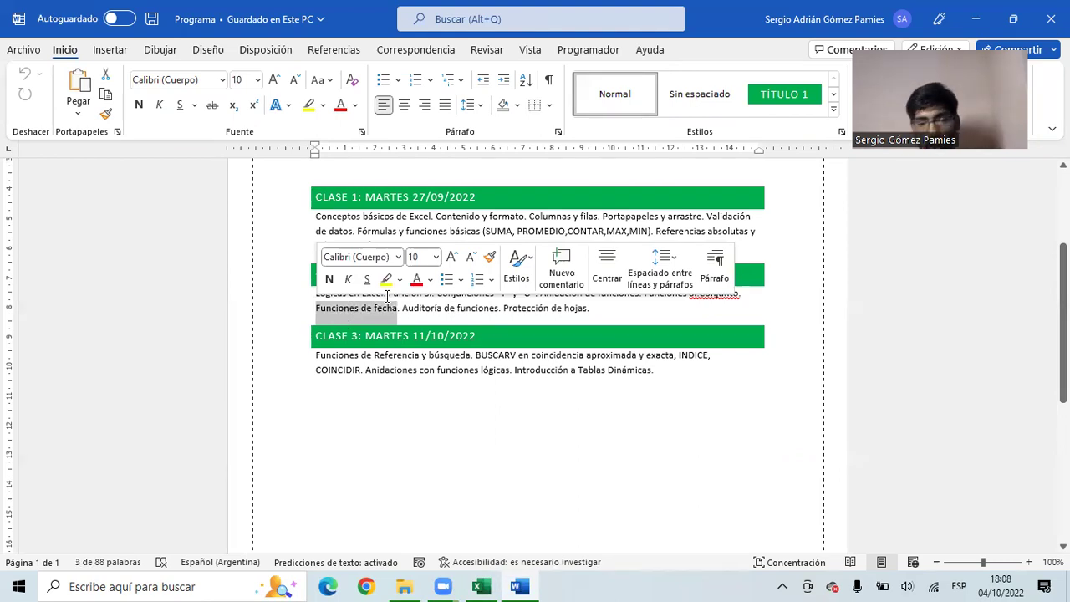
{"action": "left_click", "coordinate": [454, 306]}
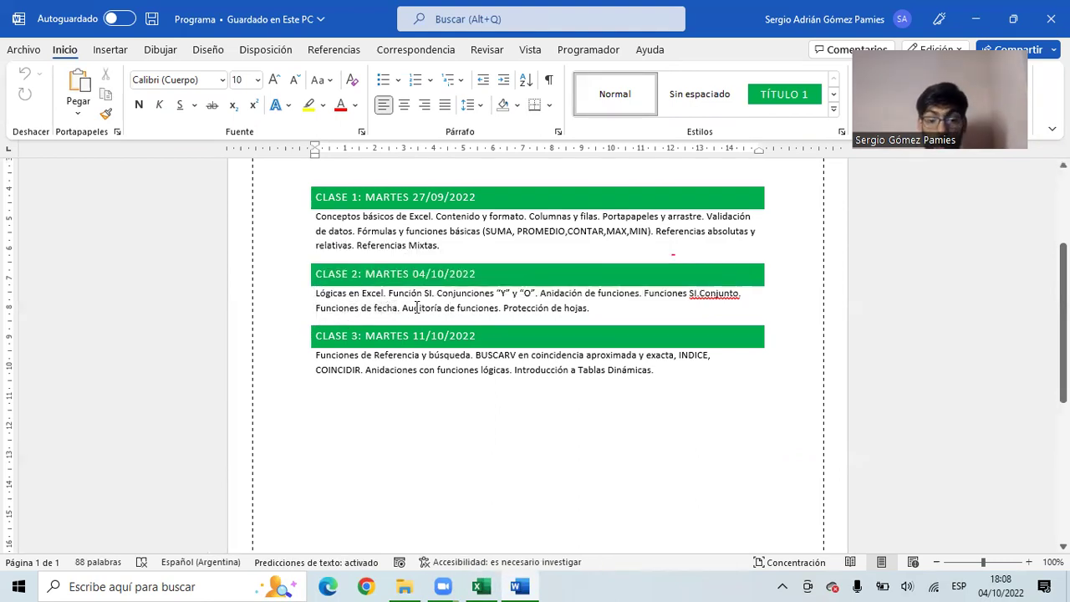
{"action": "left_click_drag", "start_coordinate": [644, 293], "coordinate": [740, 293]}
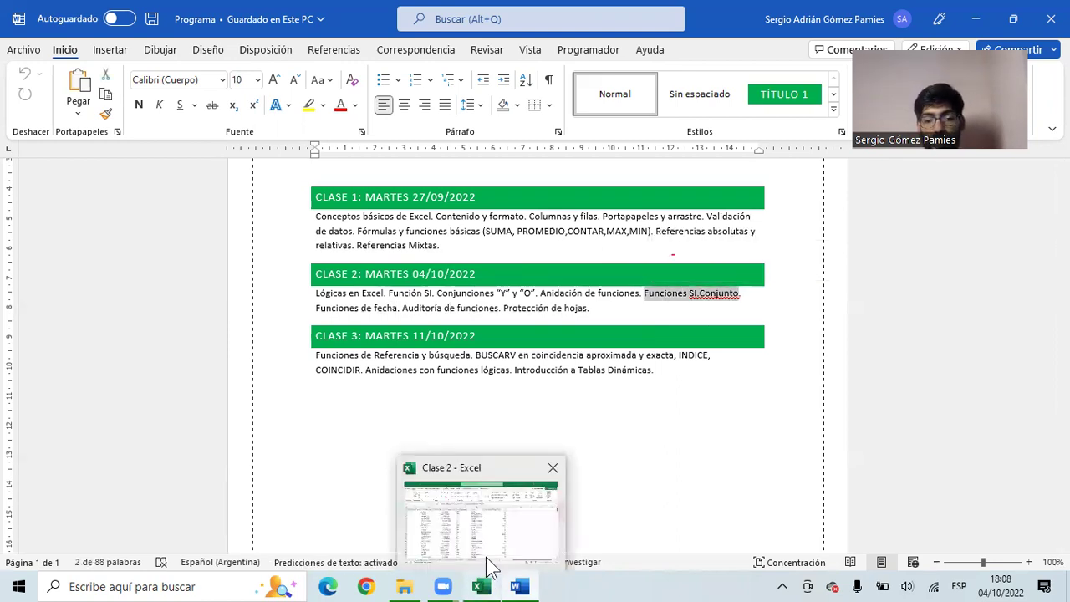
{"action": "left_click", "coordinate": [490, 570]}
{"action": "left_click", "coordinate": [657, 257]}
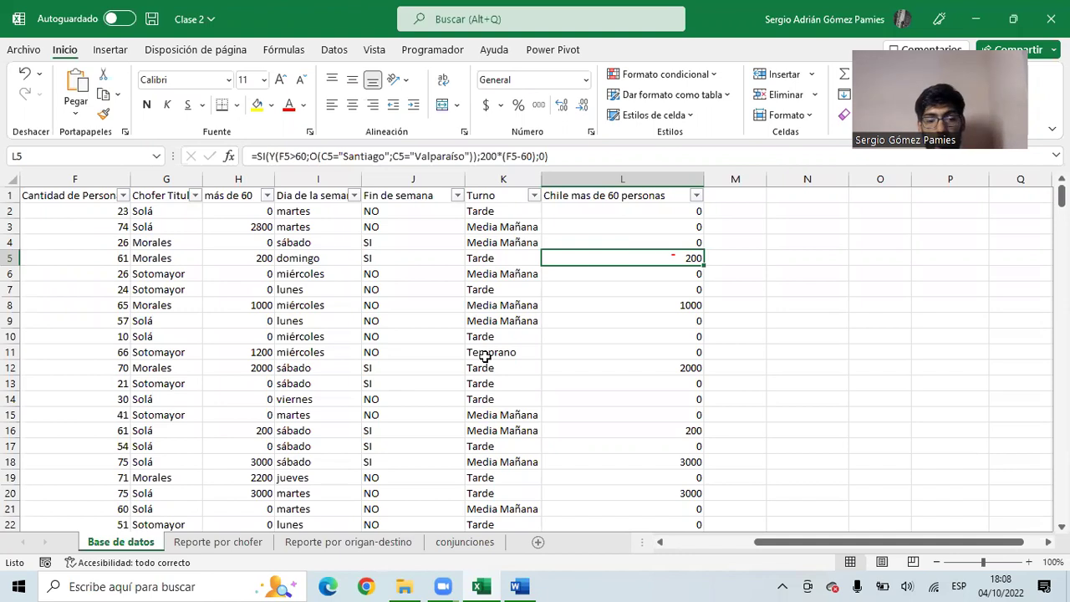
- Select drivers Solá, Morales and Sotomayor in the Base de datos Chofer column and copy them
{"action": "left_click", "coordinate": [238, 543]}
{"action": "left_click_drag", "start_coordinate": [53, 195], "coordinate": [109, 244]}
{"action": "left_click", "coordinate": [48, 215]}
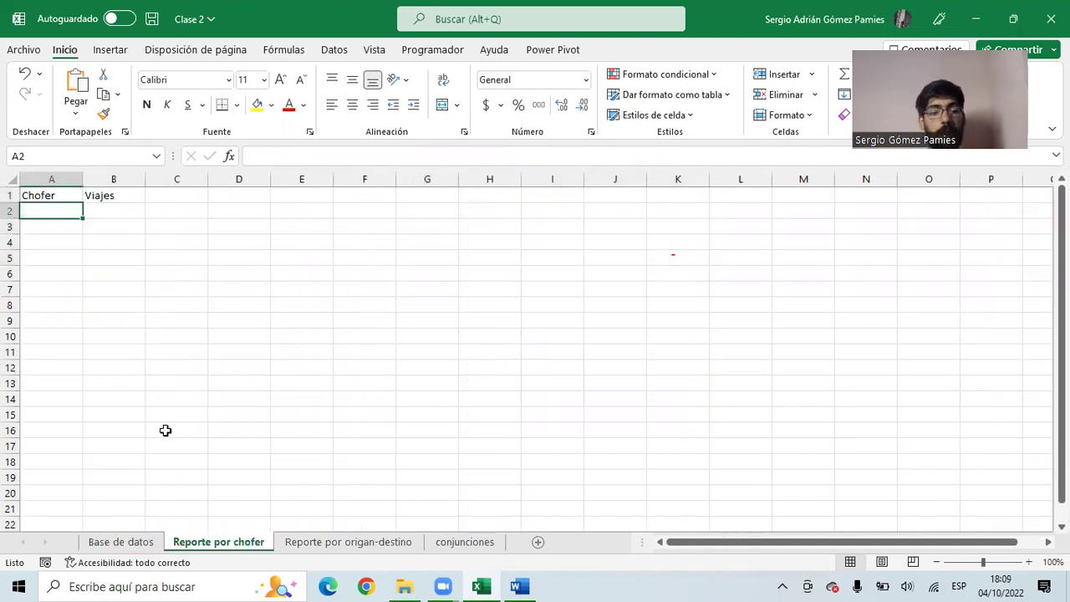
{"action": "left_click", "coordinate": [108, 545]}
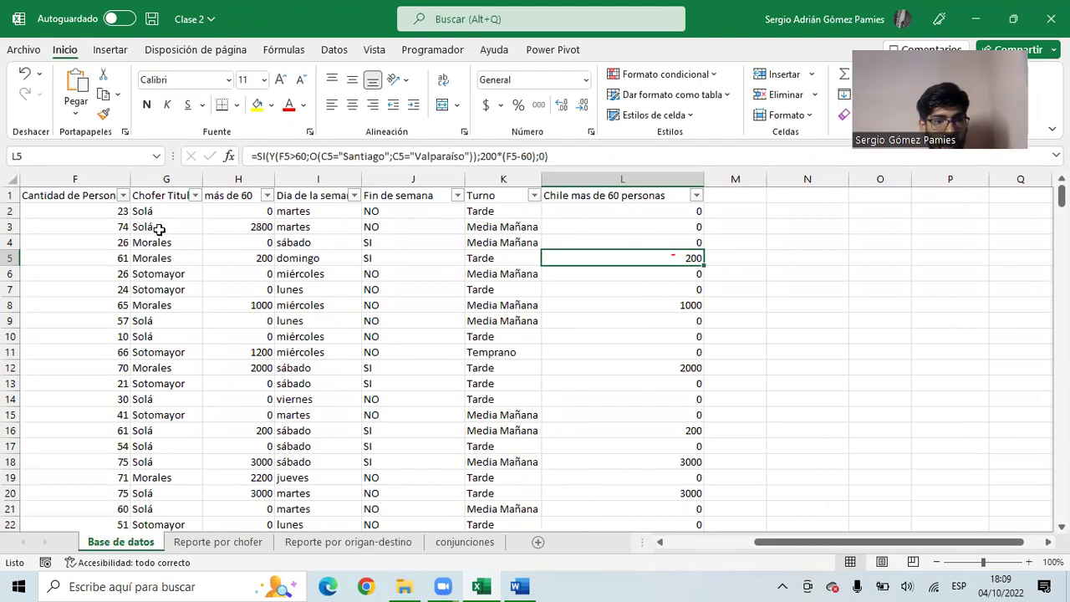
{"action": "left_click_drag", "start_coordinate": [159, 226], "coordinate": [155, 240]}
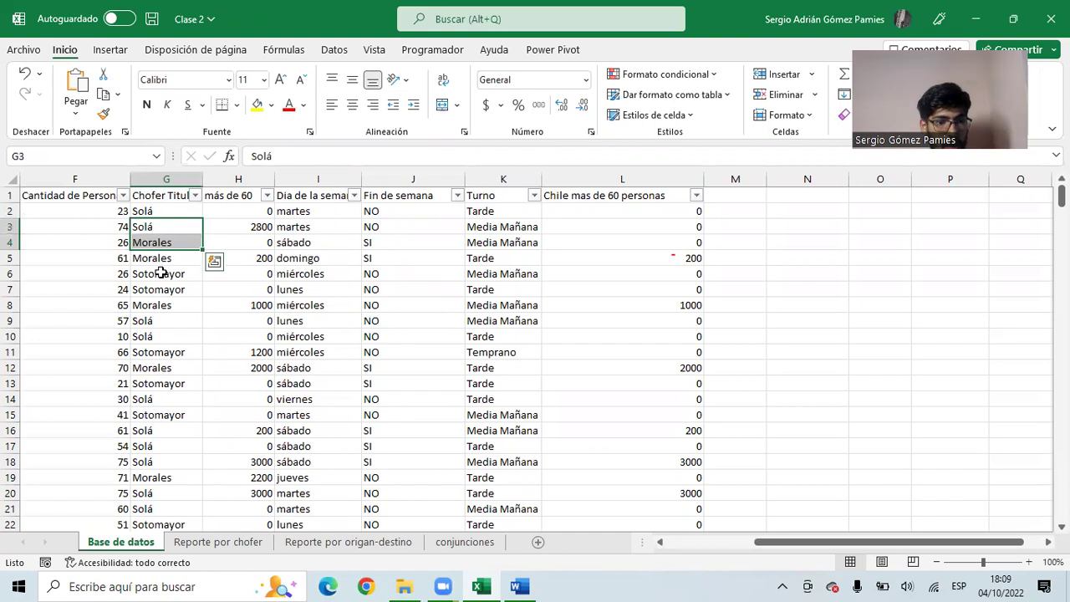
{"action": "left_click", "coordinate": [158, 274], "text": "ctrl"}
{"action": "left_click", "coordinate": [194, 196]}
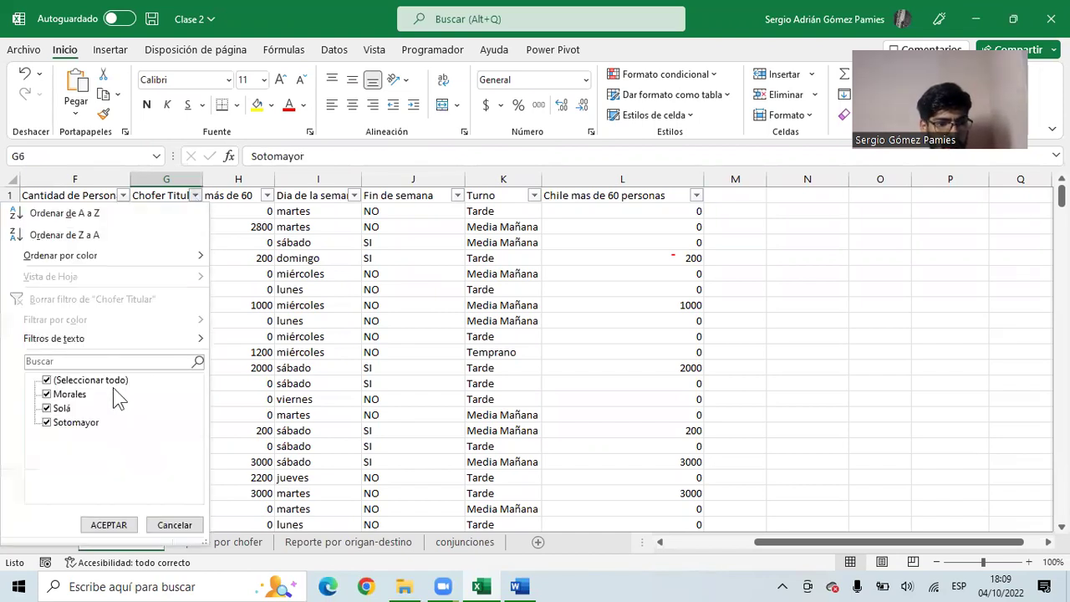
{"action": "key", "text": "Escape"}
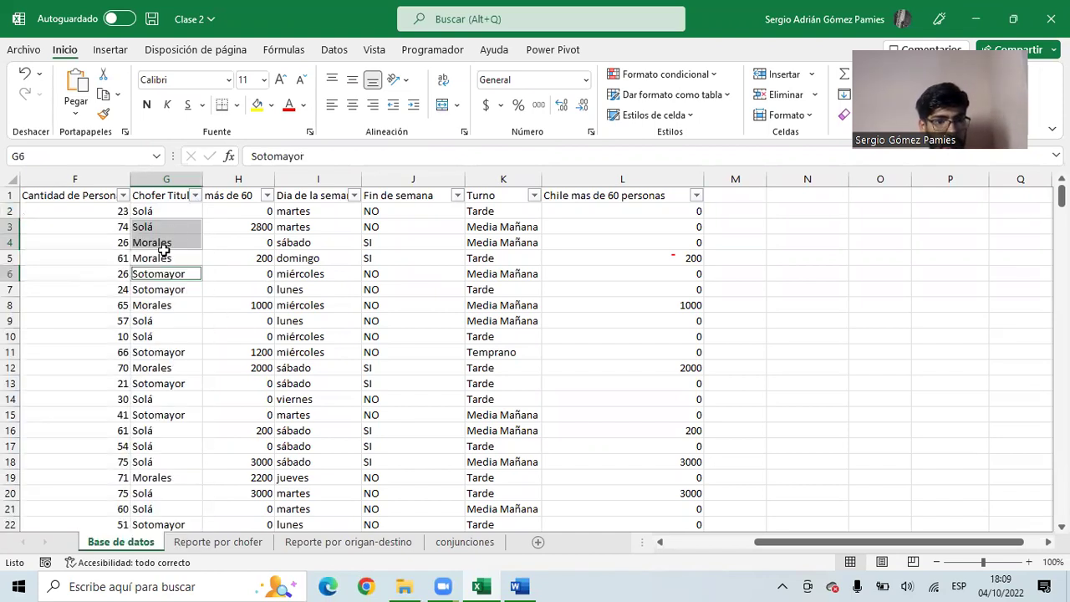
{"action": "key", "text": "ctrl+c"}
- Paste the three driver names as values into A2:A4 of Reporte por chofer and verify them
{"action": "left_click", "coordinate": [194, 542]}
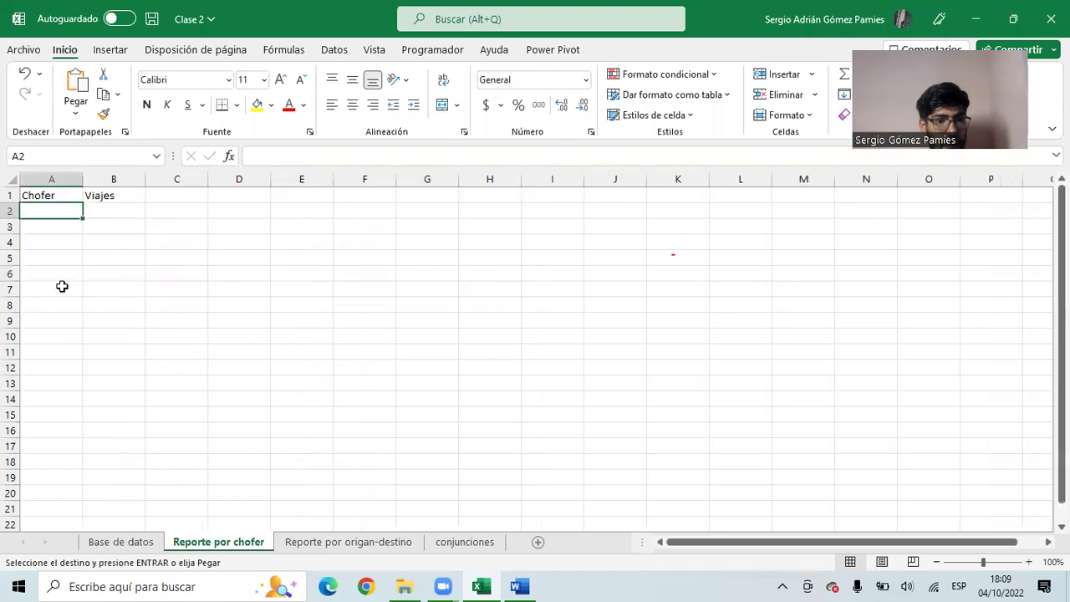
{"action": "right_click", "coordinate": [41, 212]}
{"action": "left_click", "coordinate": [101, 211]}
{"action": "left_click", "coordinate": [62, 224]}
{"action": "left_click_drag", "start_coordinate": [56, 193], "coordinate": [110, 244]}
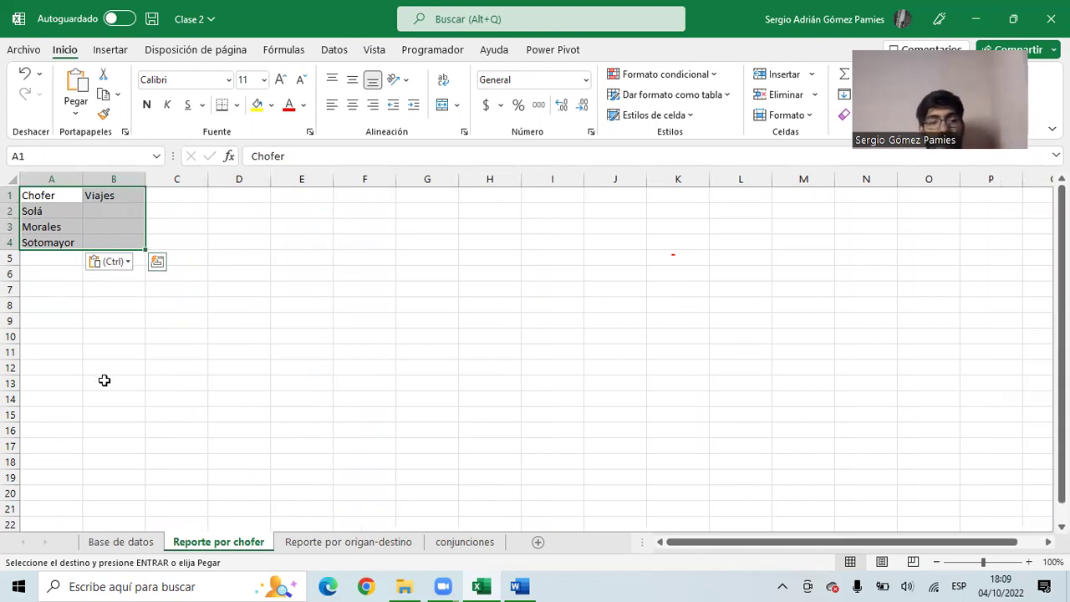
{"action": "left_click", "coordinate": [39, 213]}
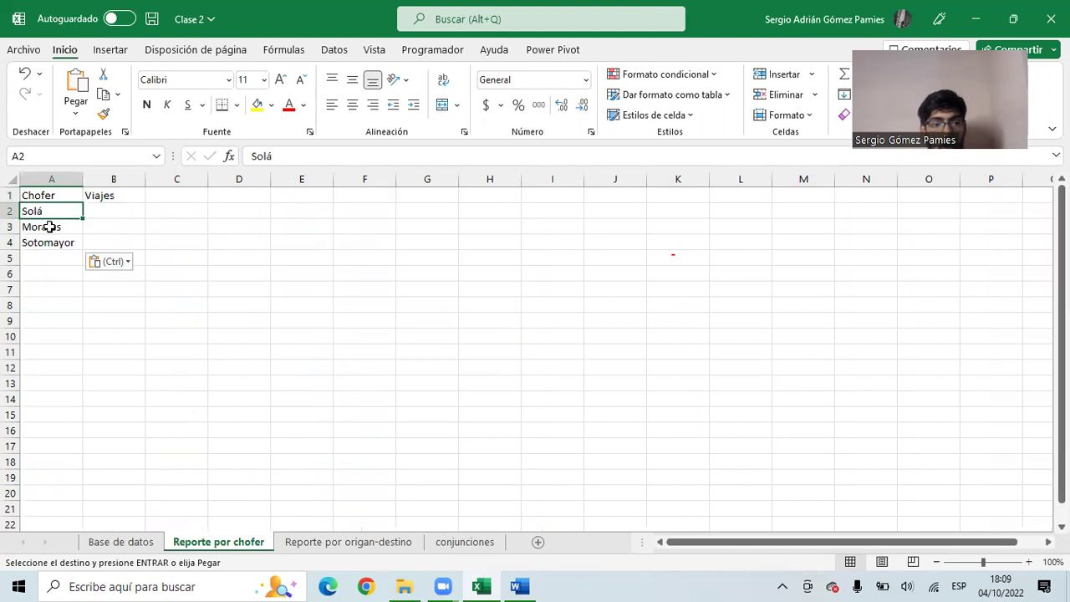
{"action": "left_click", "coordinate": [50, 227]}
{"action": "left_click", "coordinate": [52, 241]}
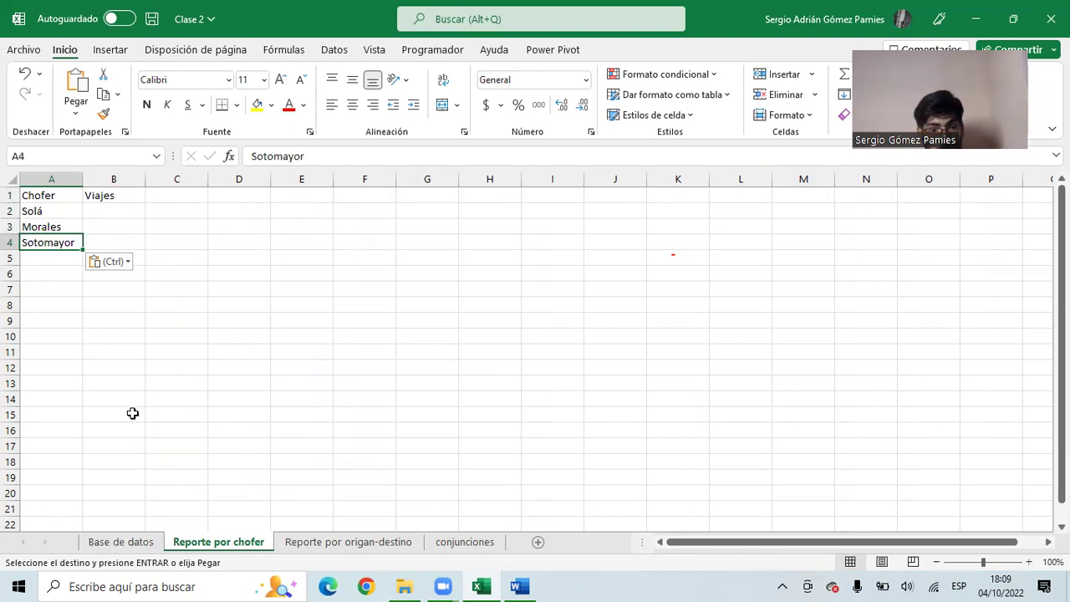
{"action": "left_click", "coordinate": [124, 542]}
{"action": "left_click_drag", "start_coordinate": [602, 210], "coordinate": [111, 204]}
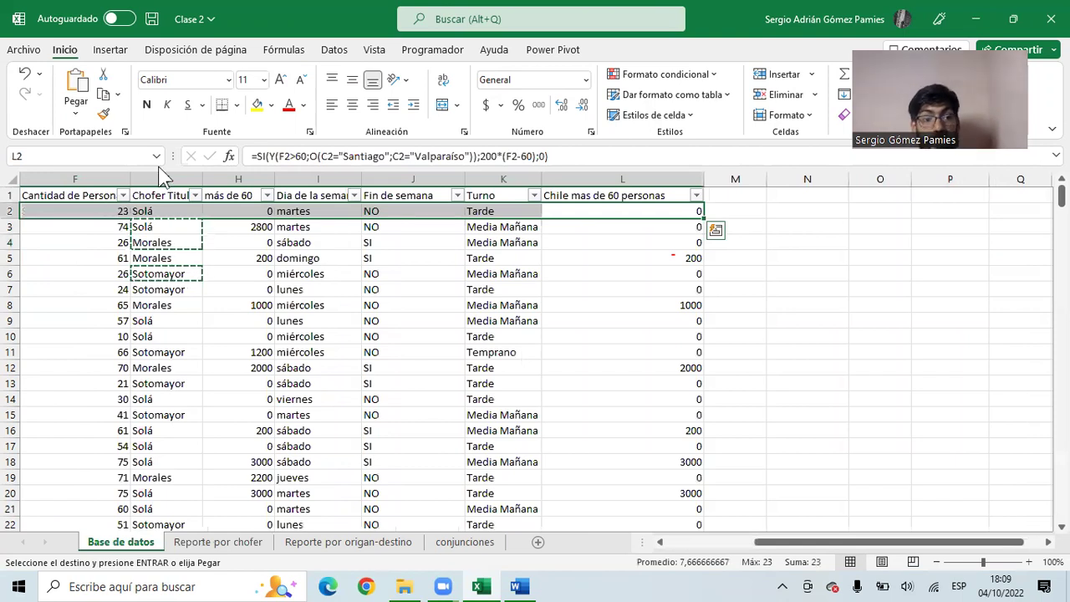
{"action": "left_click", "coordinate": [168, 256]}
{"action": "left_click", "coordinate": [170, 210]}
{"action": "left_click", "coordinate": [167, 226]}
{"action": "left_click", "coordinate": [167, 243]}
{"action": "left_click", "coordinate": [168, 258]}
{"action": "left_click", "coordinate": [169, 274]}
{"action": "left_click", "coordinate": [170, 289]}
{"action": "left_click", "coordinate": [172, 304]}
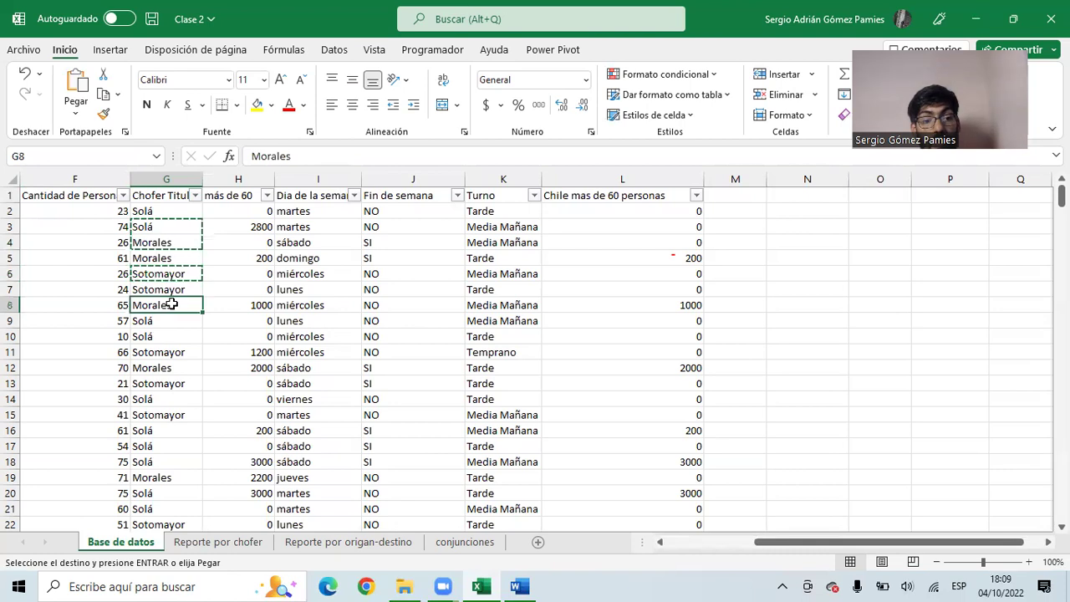
{"action": "left_click_drag", "start_coordinate": [76, 213], "coordinate": [341, 229]}
{"action": "left_click", "coordinate": [161, 212]}
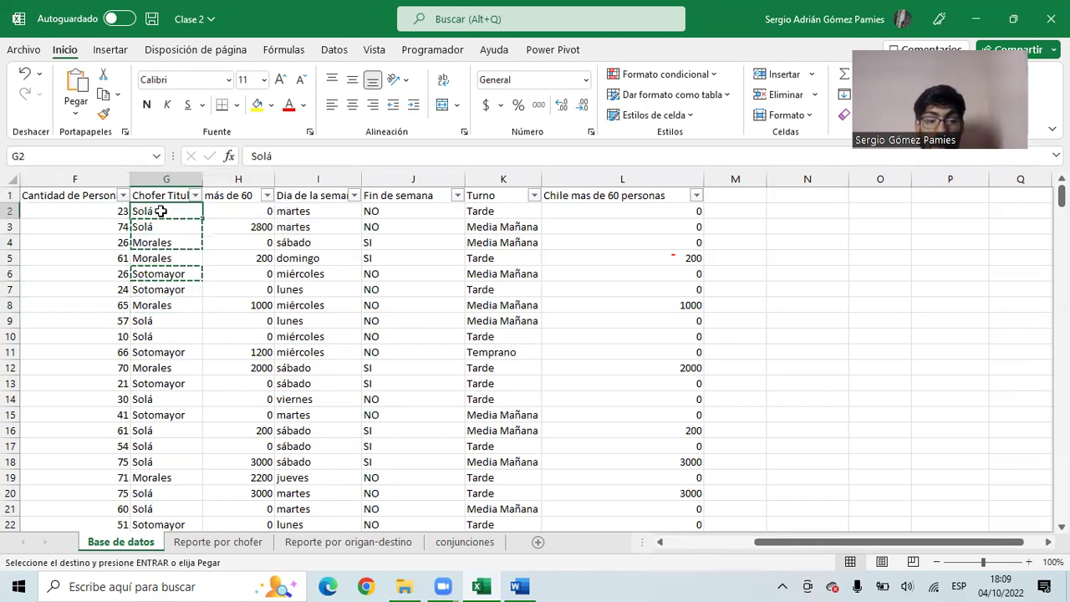
{"action": "left_click_drag", "start_coordinate": [157, 209], "coordinate": [139, 460]}
{"action": "left_click", "coordinate": [165, 178]}
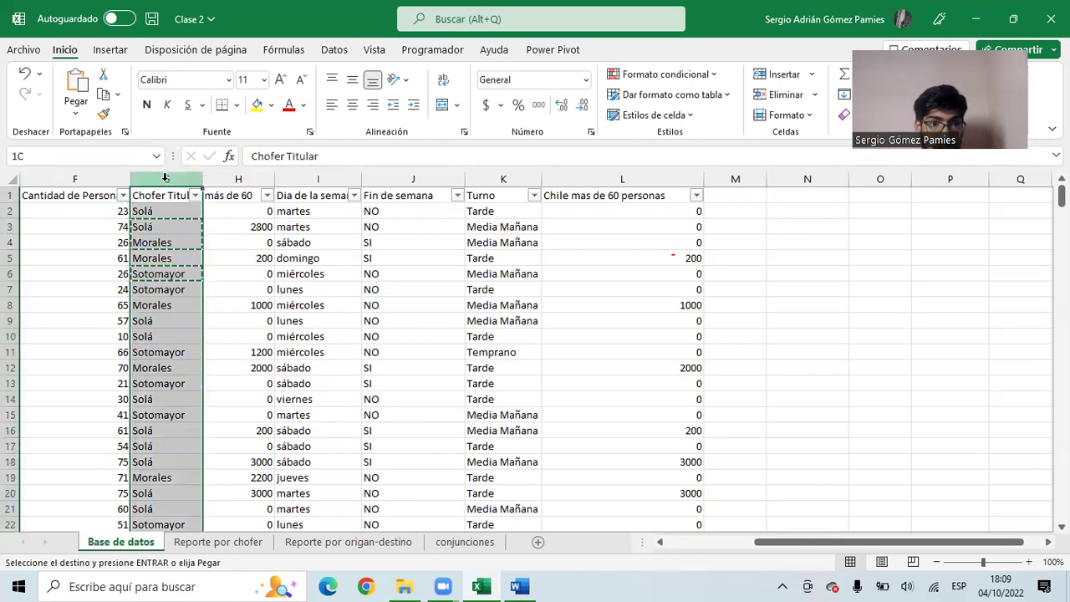
{"action": "left_click", "coordinate": [159, 211]}
{"action": "left_click", "coordinate": [156, 222]}
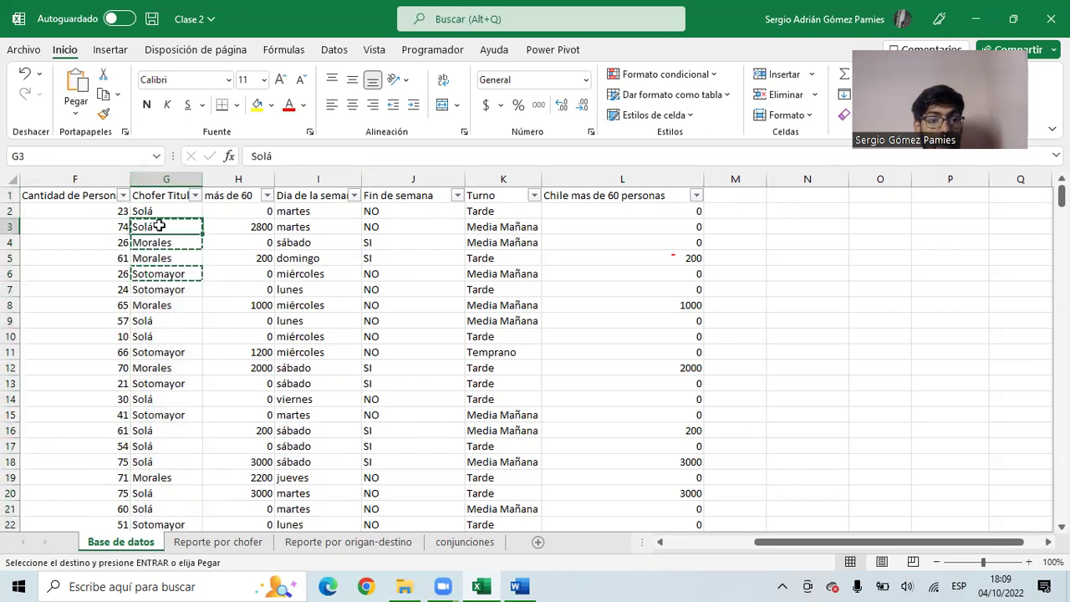
{"action": "left_click", "coordinate": [159, 211]}
{"action": "left_click", "coordinate": [159, 226]}
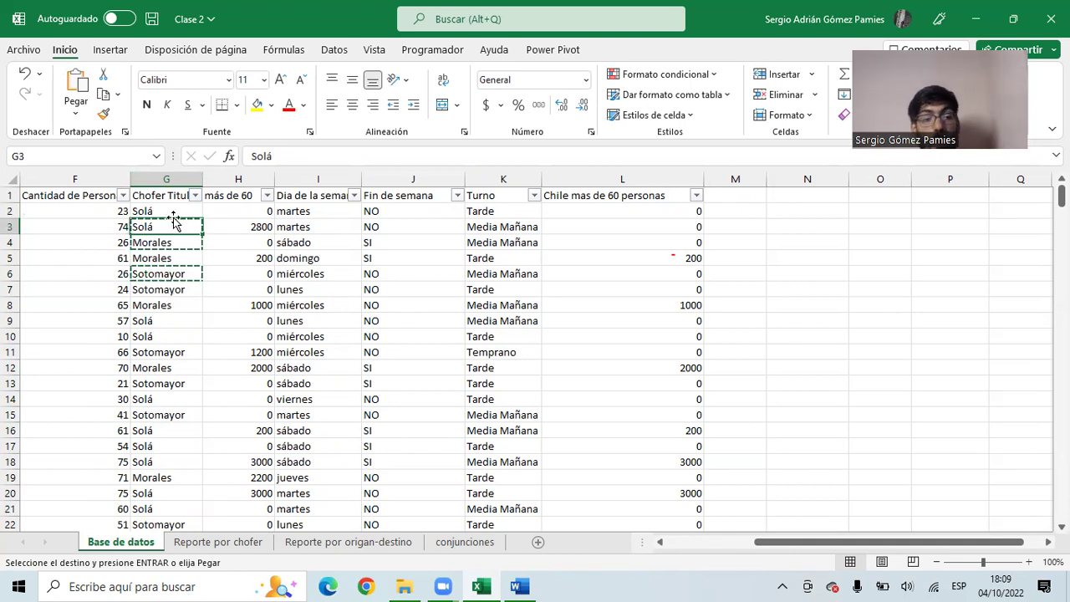
{"action": "left_click", "coordinate": [166, 242]}
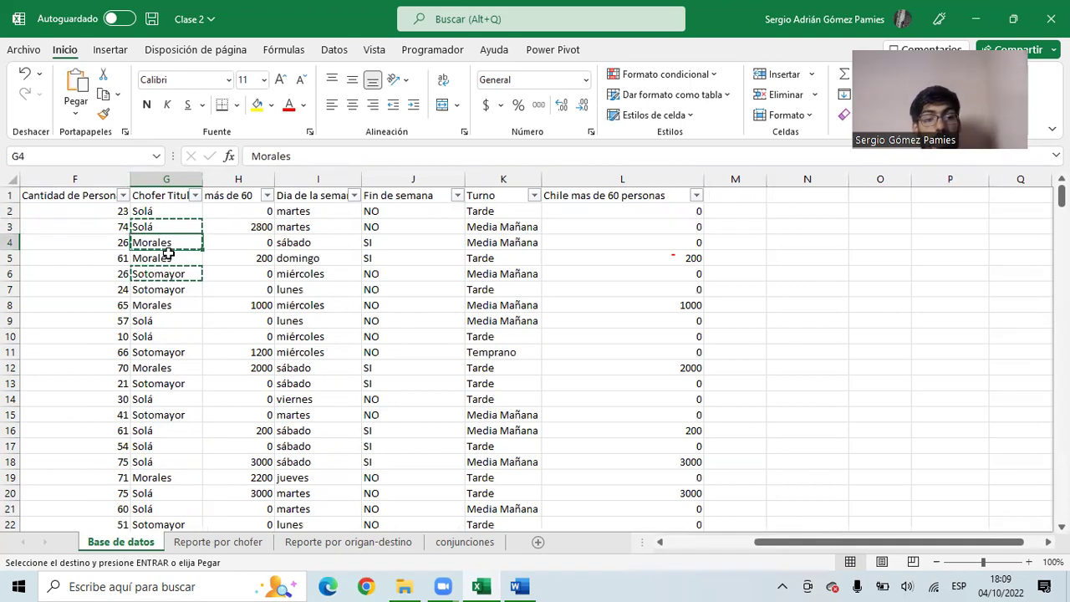
{"action": "left_click", "coordinate": [171, 368]}
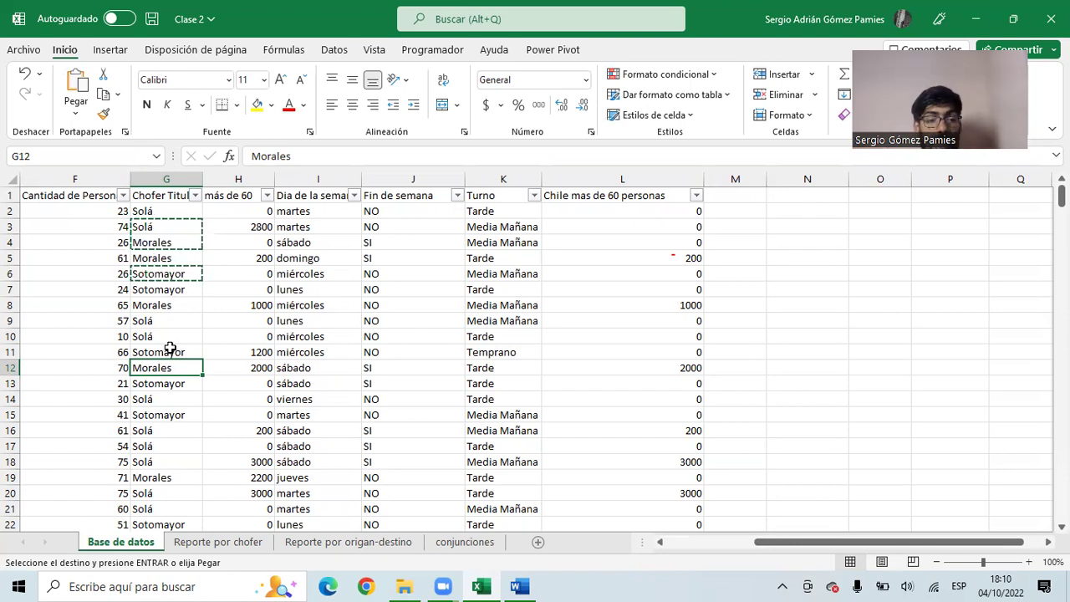
{"action": "left_click", "coordinate": [219, 543]}
- In Solá's Viajes cell B2, start a =CONTAR.SI.CONJUNTO( formula via autocomplete
{"action": "left_click", "coordinate": [109, 211]}
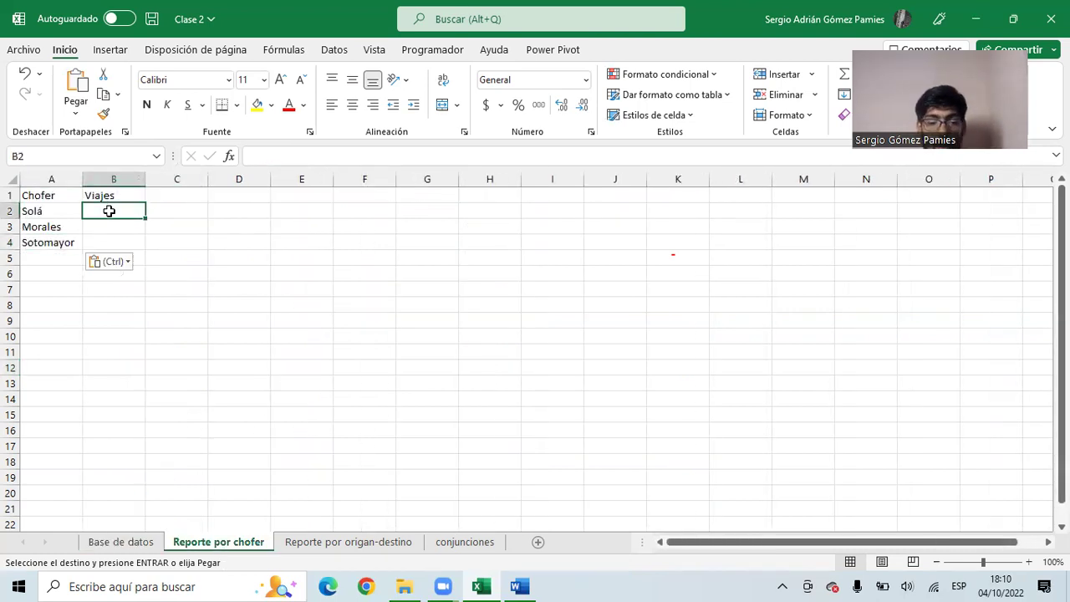
{"action": "type", "text": "=contar"}
{"action": "key", "text": "Down"}
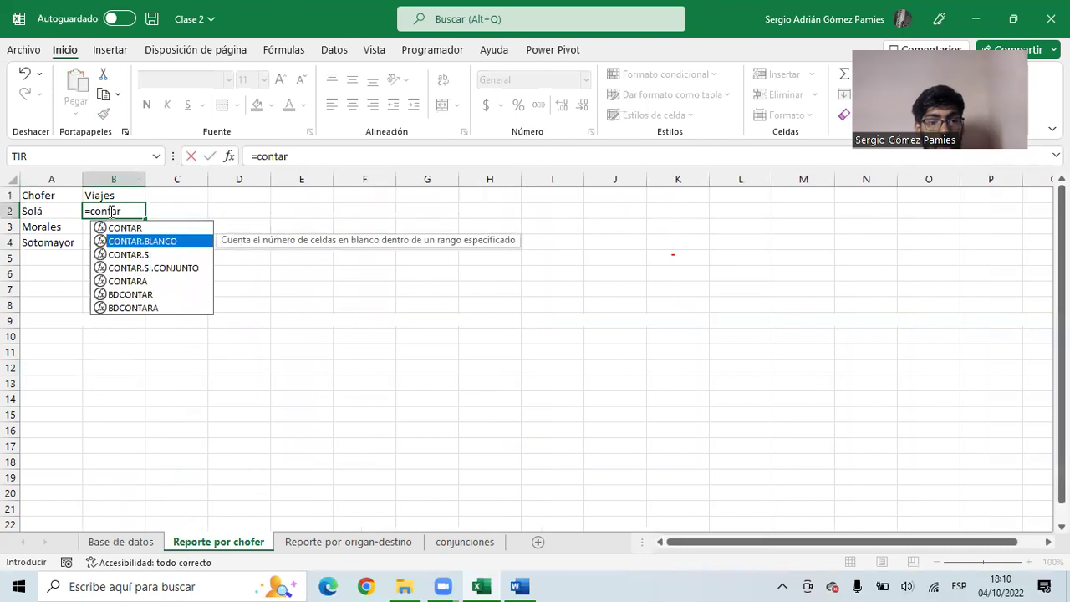
{"action": "key", "text": "Down"}
{"action": "key", "text": "Tab"}
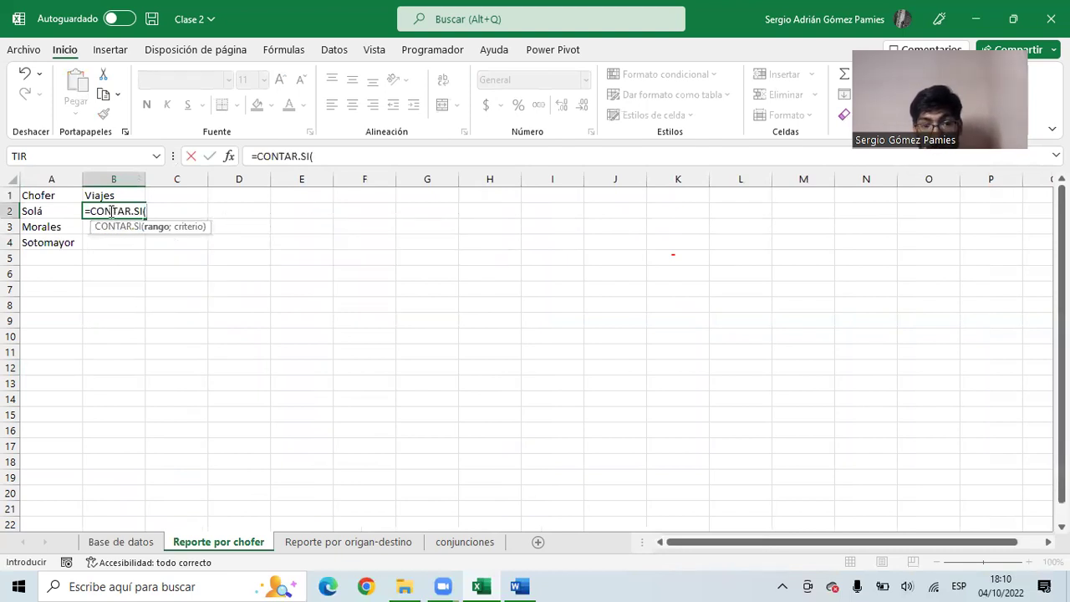
{"action": "key", "text": "BackSpace"}
{"action": "type", "text": "."}
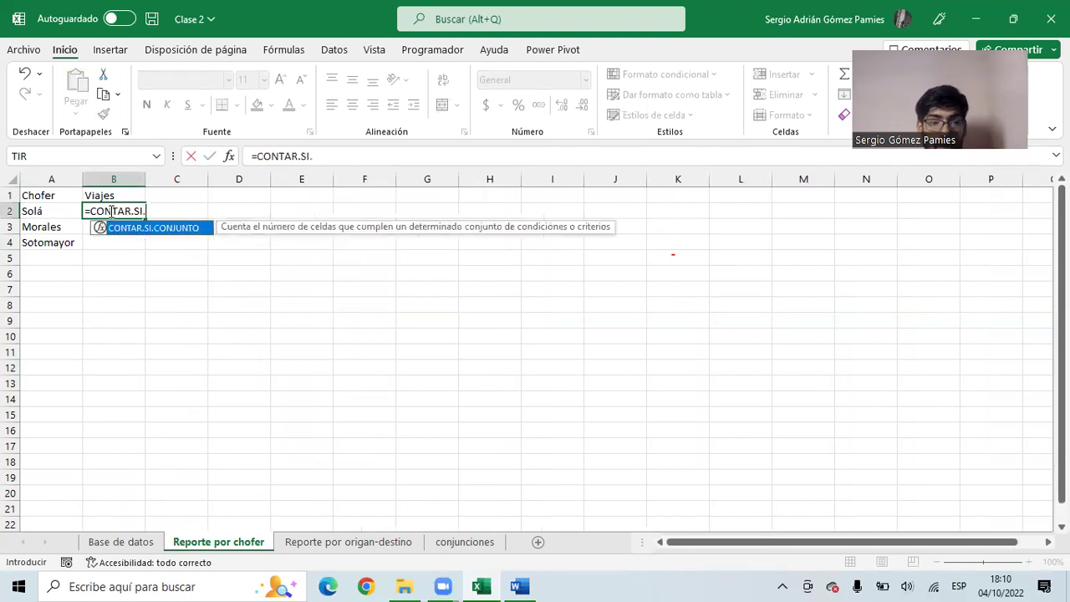
{"action": "key", "text": "Tab"}
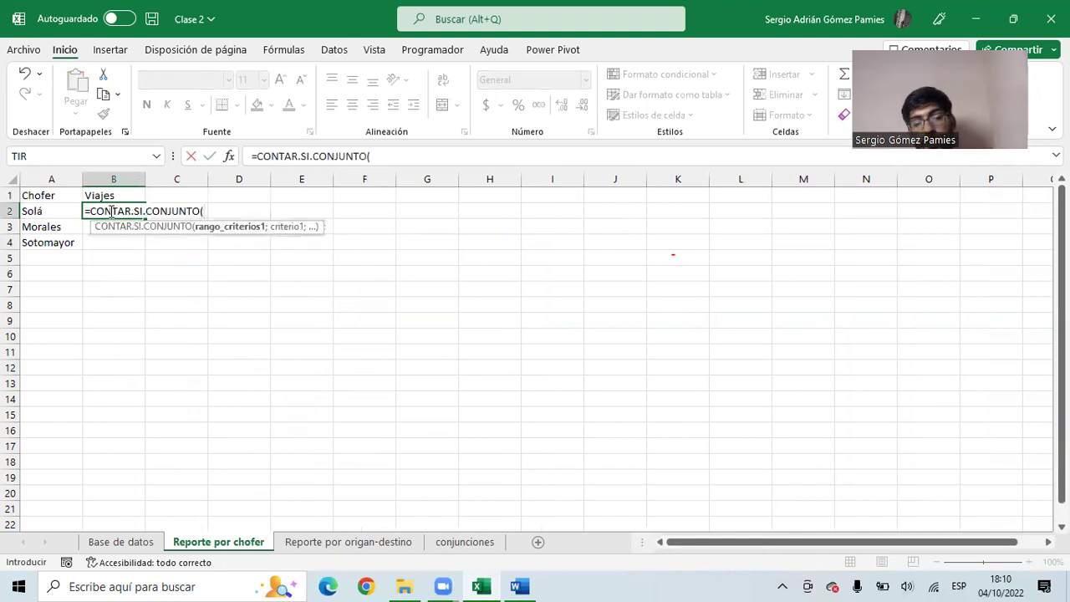
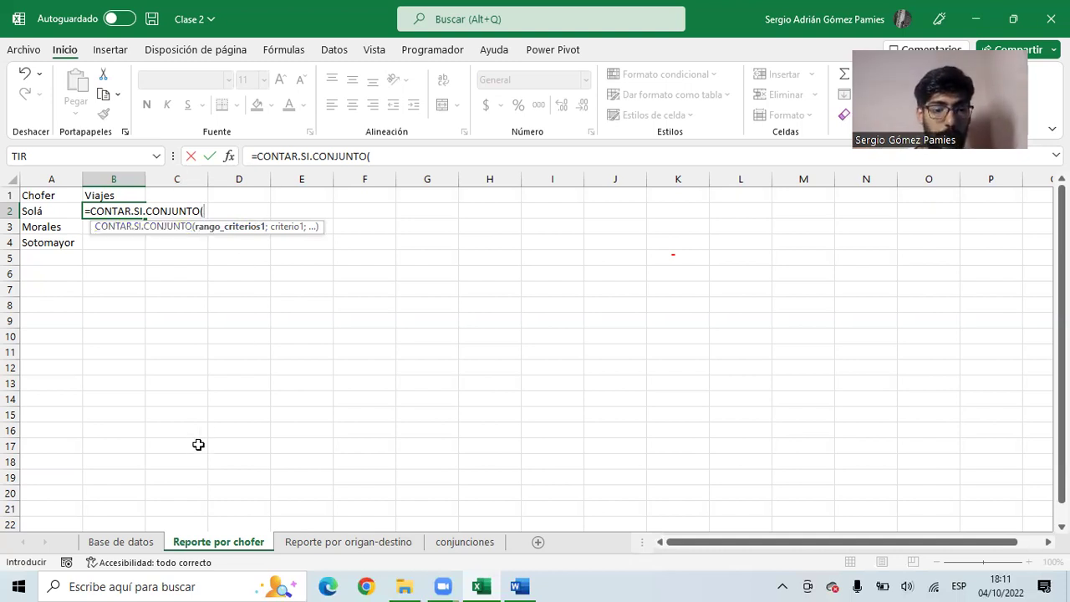
- Complete B2 as =CONTAR.SI.CONJUNTO('Base de datos'!G:G;"Solá"), returning 99 trips
{"action": "left_click", "coordinate": [132, 550]}
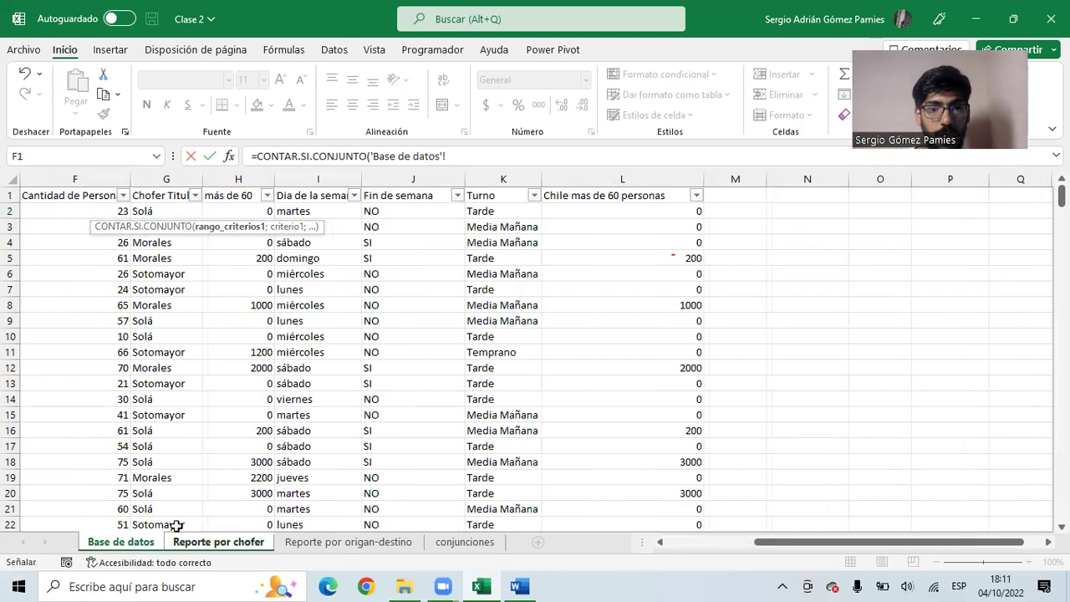
{"action": "left_click", "coordinate": [156, 179]}
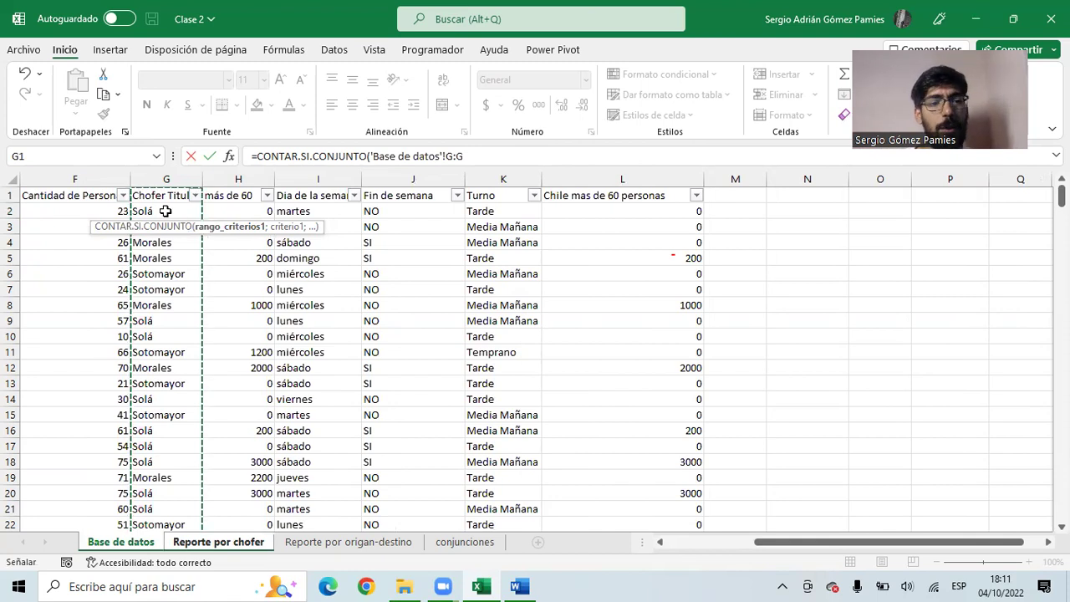
{"action": "left_click", "coordinate": [155, 179]}
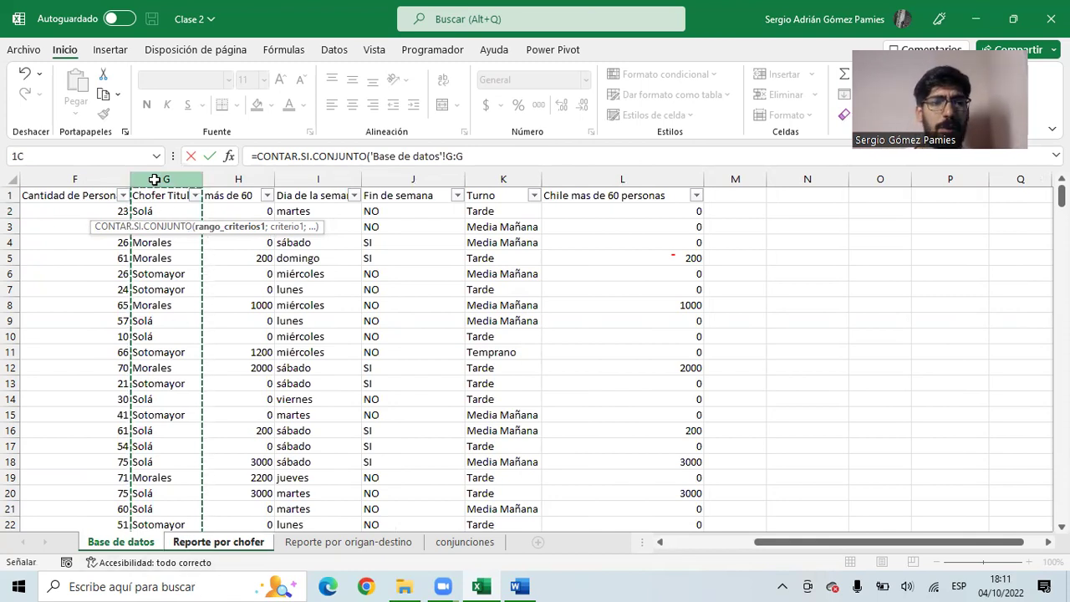
{"action": "left_click", "coordinate": [474, 155]}
{"action": "left_click_drag", "start_coordinate": [474, 156], "coordinate": [371, 158]}
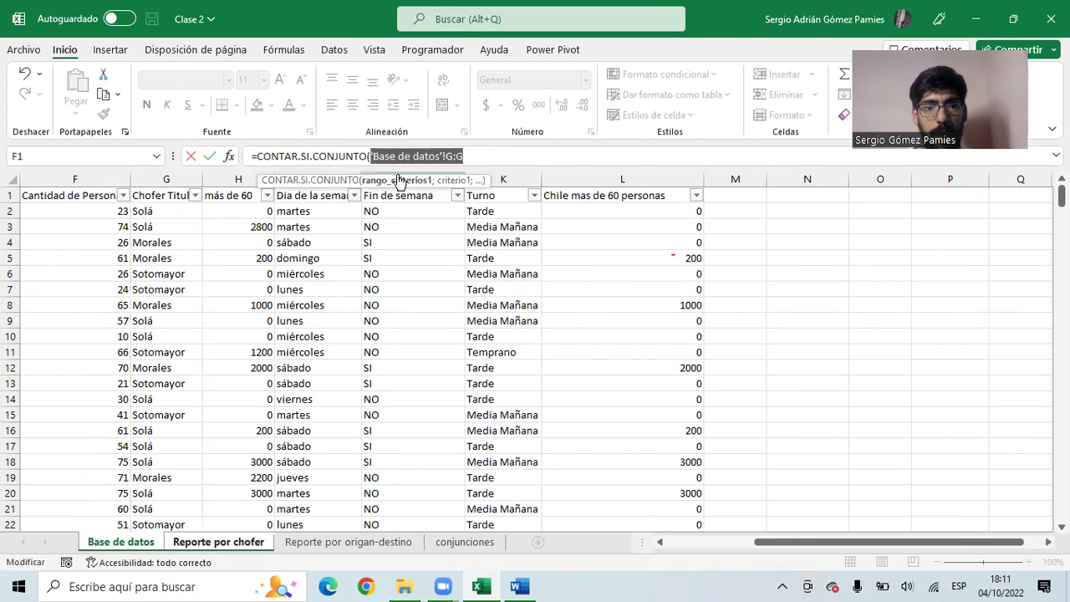
{"action": "left_click", "coordinate": [478, 156]}
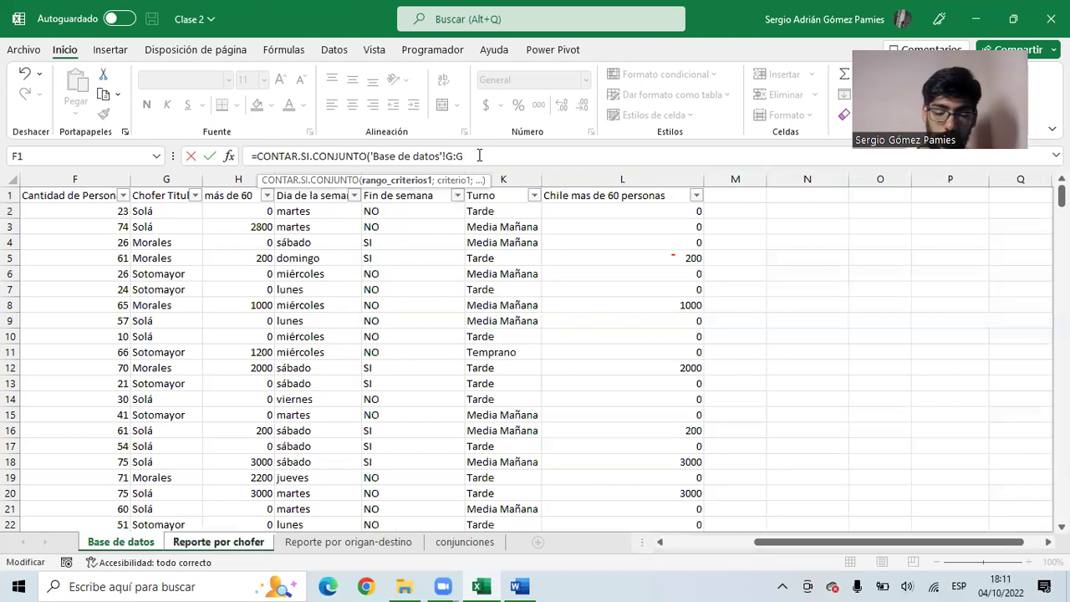
{"action": "type", "text": ";"}
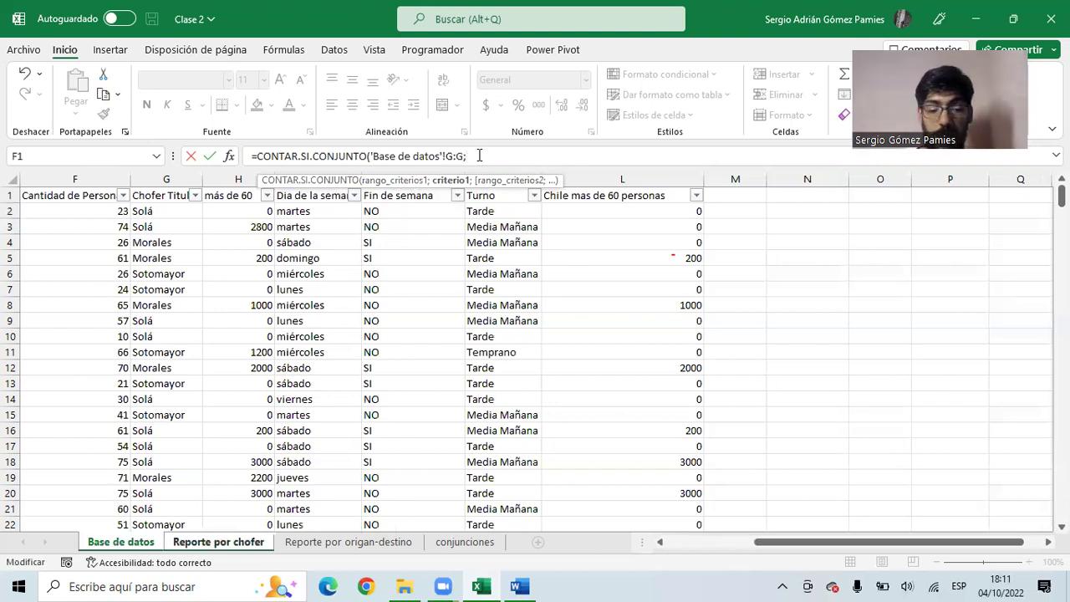
{"action": "type", "text": "\"Solá\""}
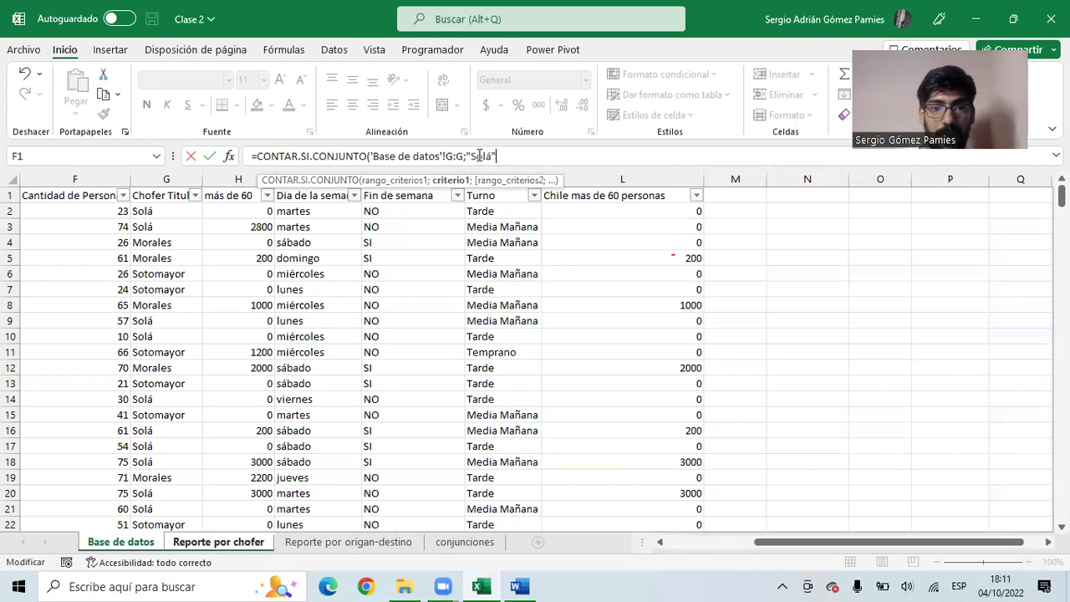
{"action": "type", "text": ")"}
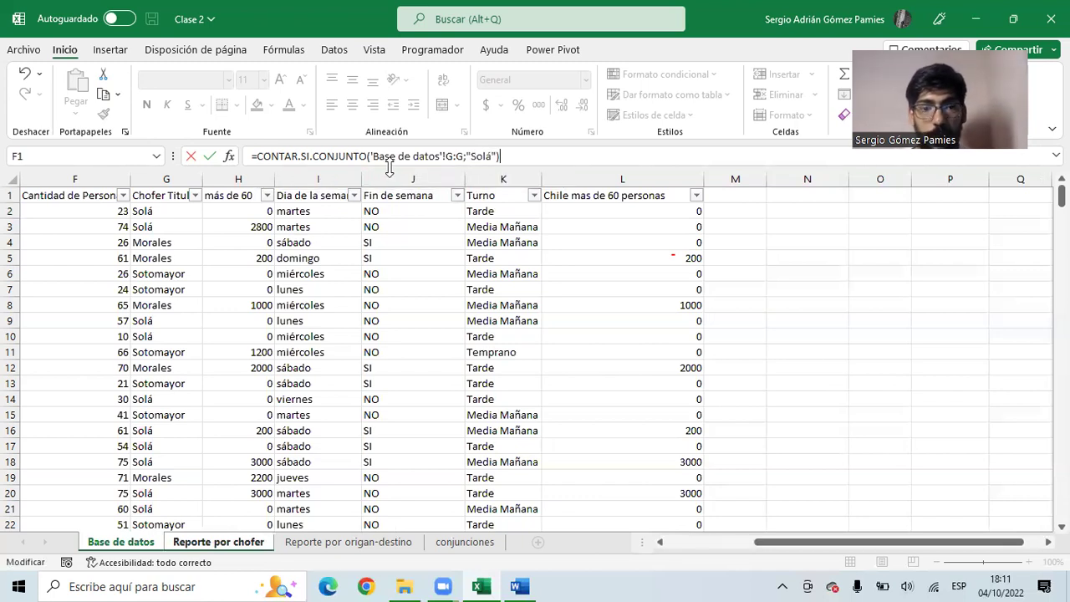
{"action": "left_click_drag", "start_coordinate": [372, 156], "coordinate": [492, 158]}
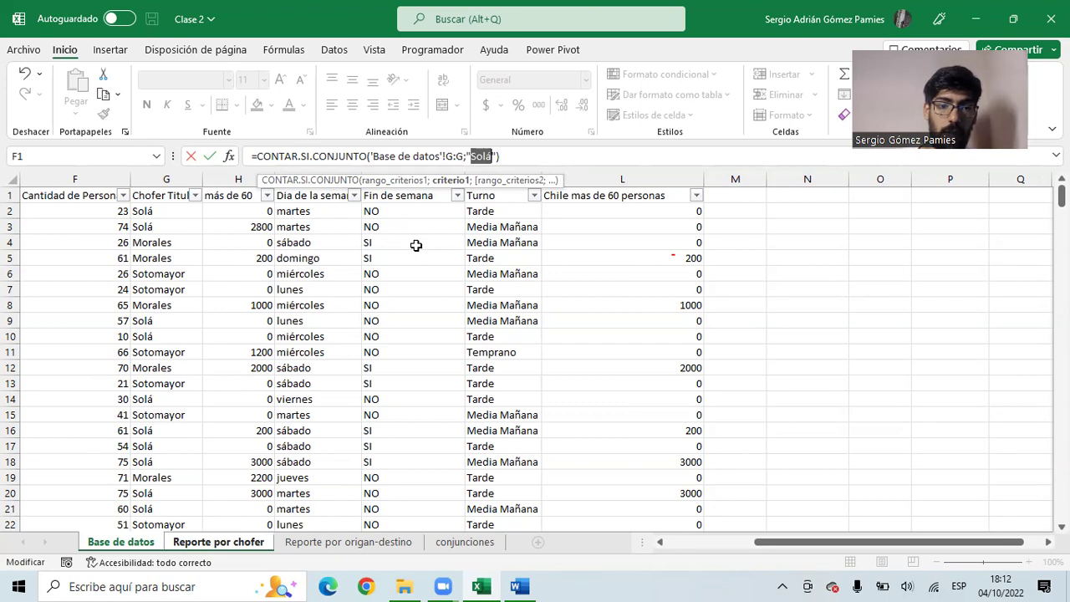
{"action": "key", "text": "Return"}
{"action": "left_click", "coordinate": [126, 210]}
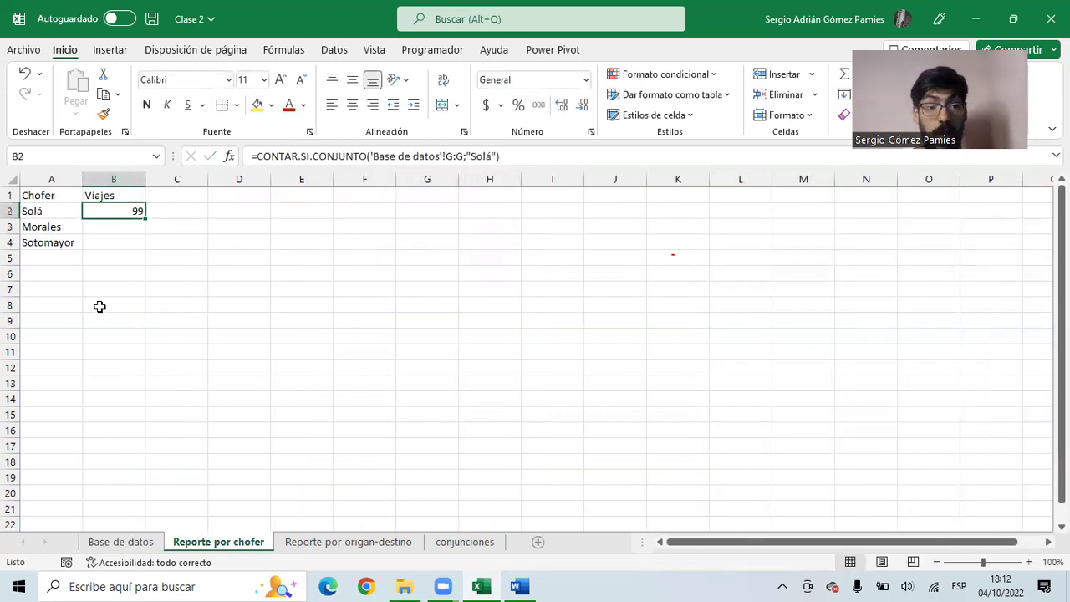
{"action": "left_click", "coordinate": [124, 225]}
{"action": "left_click", "coordinate": [131, 210]}
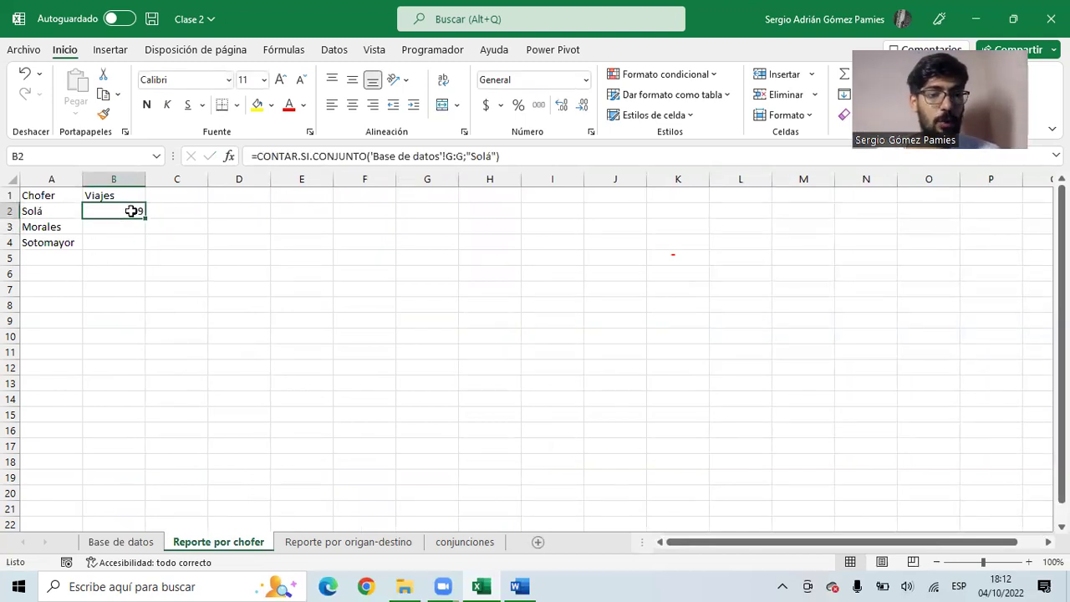
{"action": "key", "text": "ctrl+c"}
{"action": "left_click", "coordinate": [125, 222]}
{"action": "key", "text": "ctrl+v"}
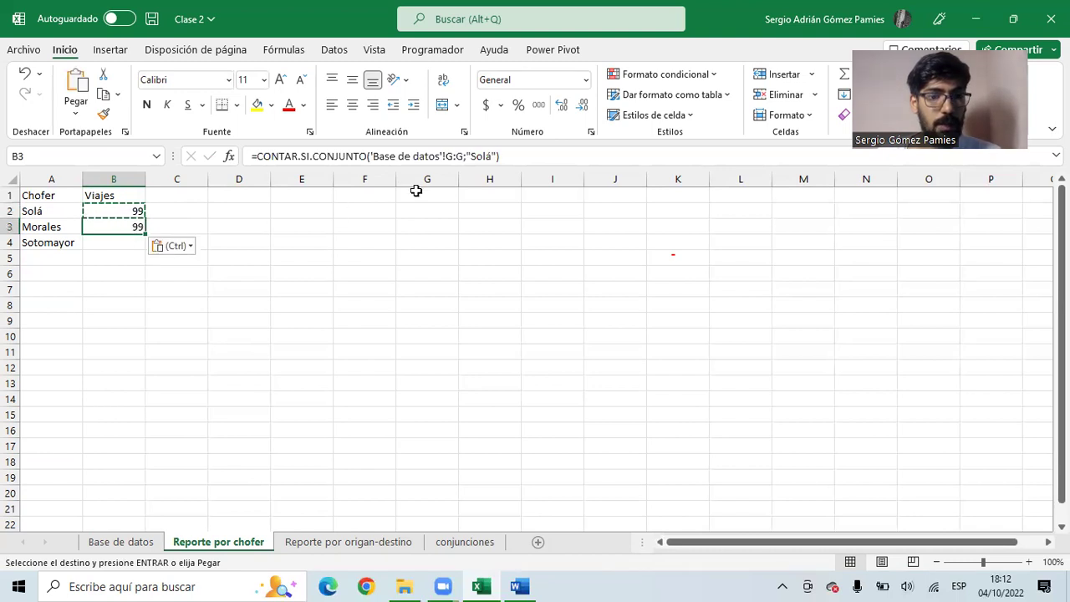
{"action": "double_click", "coordinate": [492, 157]}
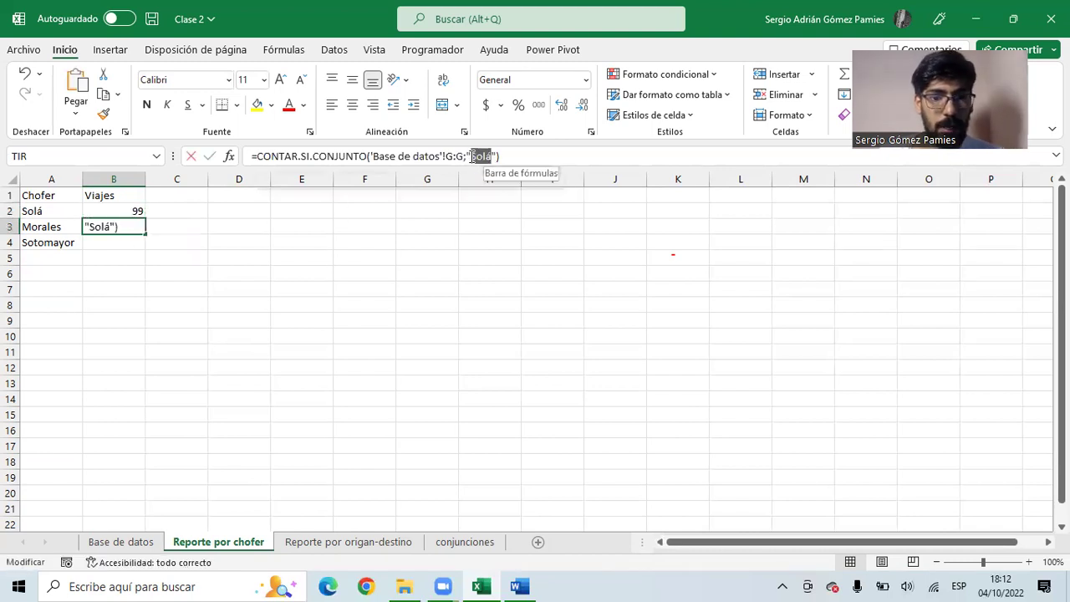
{"action": "type", "text": "No"}
{"action": "key", "text": "BackSpace"}
{"action": "key", "text": "BackSpace"}
{"action": "type", "text": "Morales"}
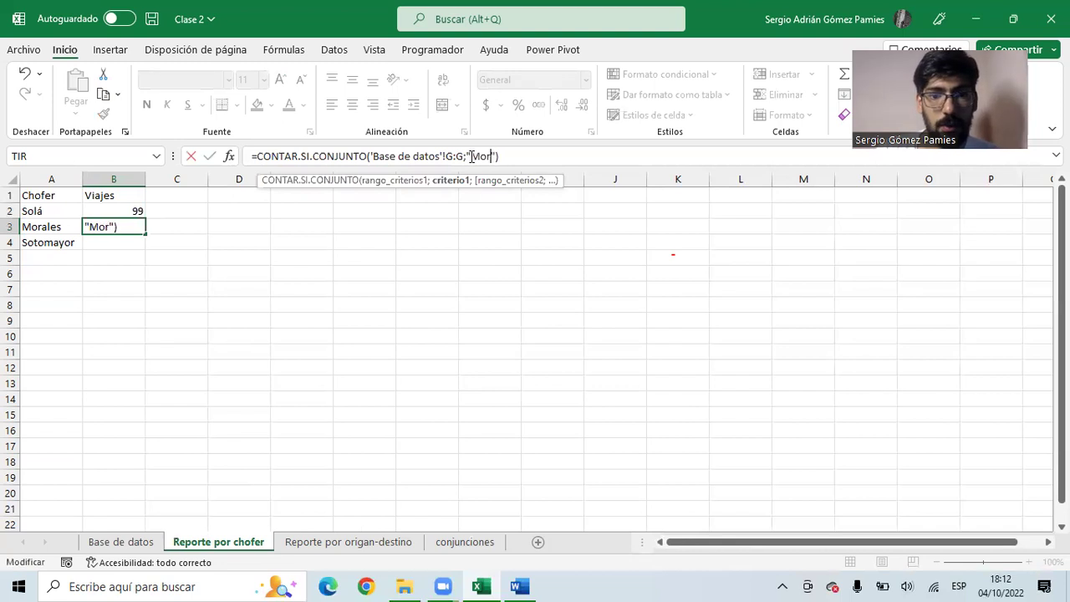
{"action": "key", "text": "Return"}
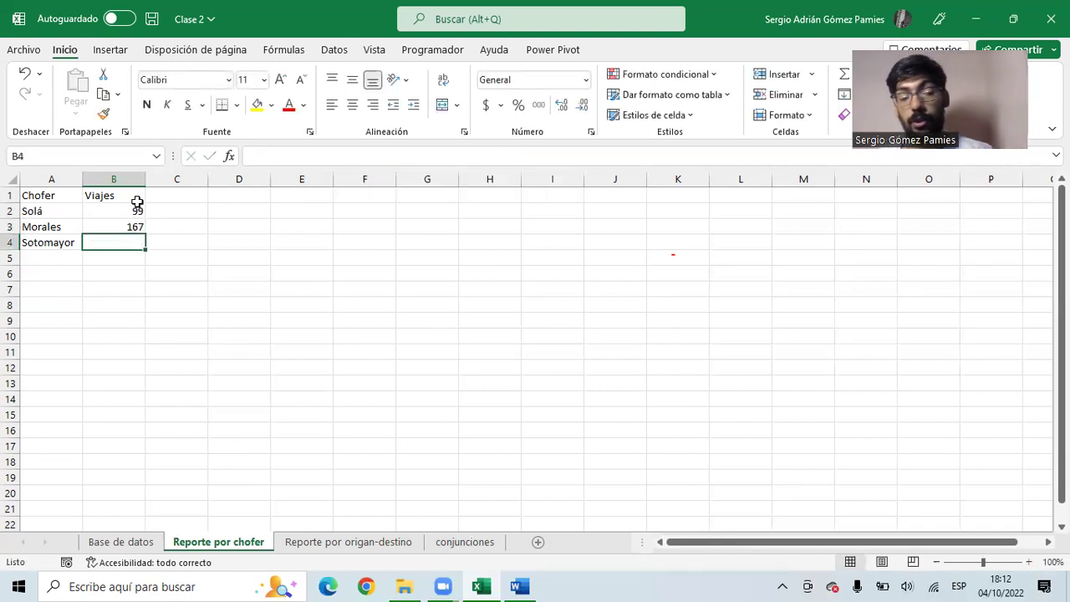
{"action": "left_click_drag", "start_coordinate": [122, 213], "coordinate": [122, 224]}
{"action": "left_click", "coordinate": [122, 224]}
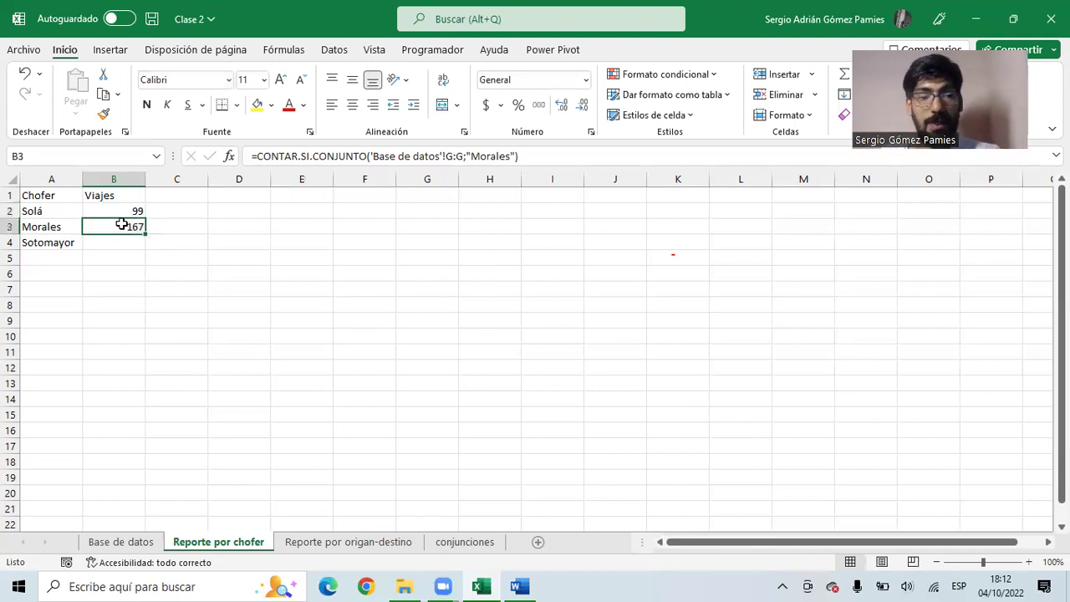
{"action": "key", "text": "Delete"}
{"action": "left_click", "coordinate": [119, 211]}
{"action": "left_click_drag", "start_coordinate": [497, 156], "coordinate": [454, 156]}
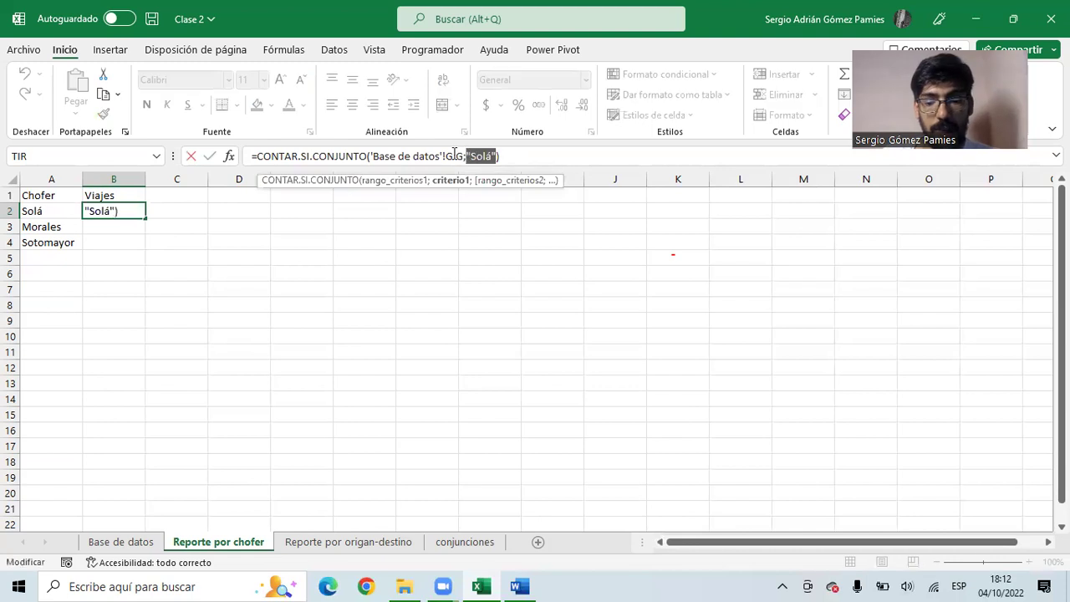
- Replace the fixed "Solá" criterion with A2 and fill the count formula down to B4
{"action": "key", "text": "BackSpace"}
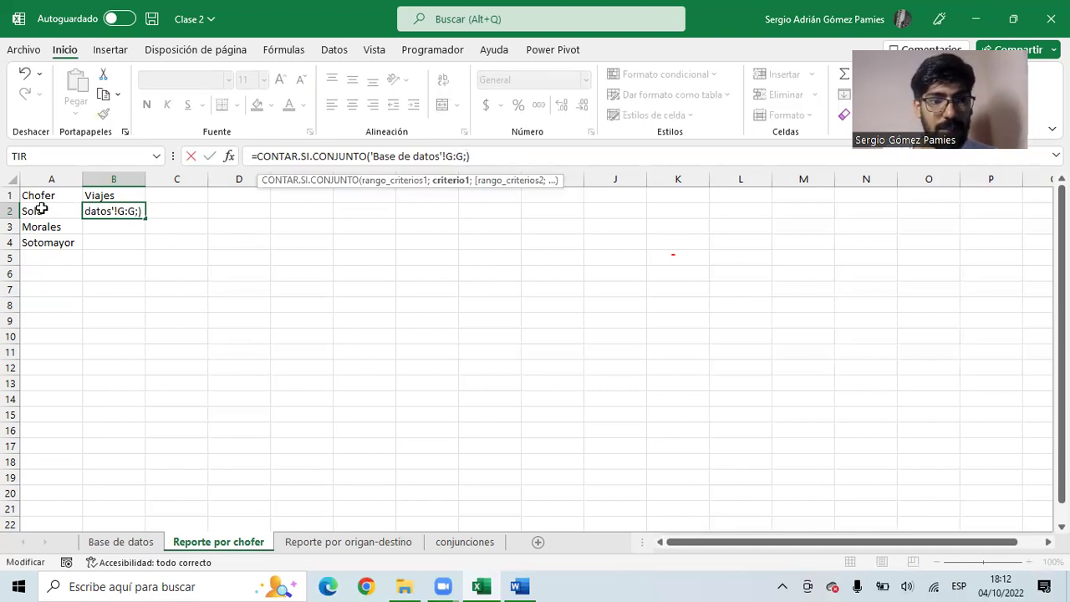
{"action": "left_click", "coordinate": [41, 211]}
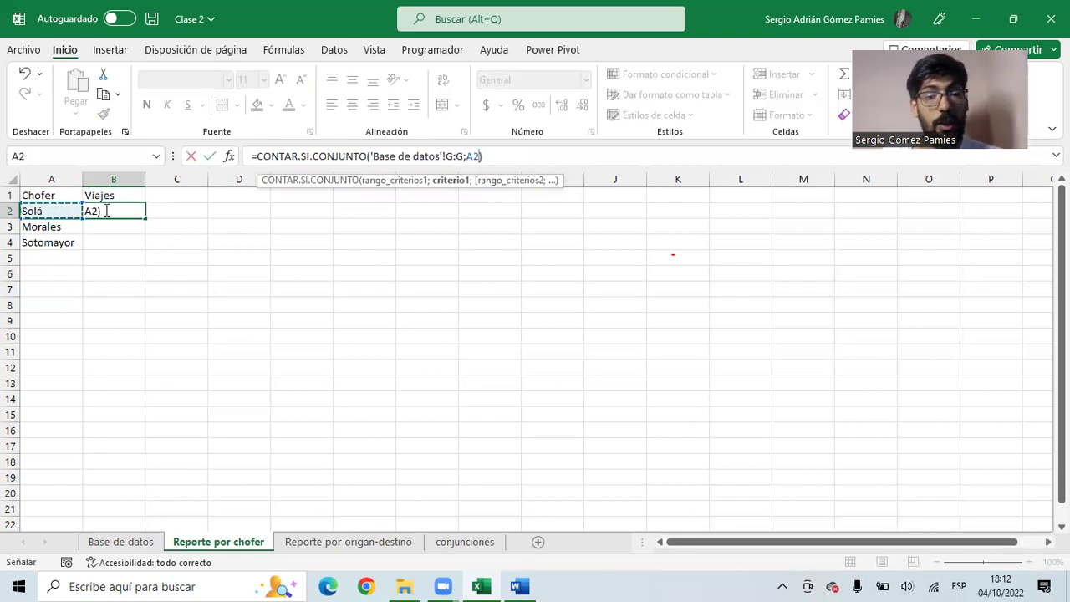
{"action": "key", "text": "Return"}
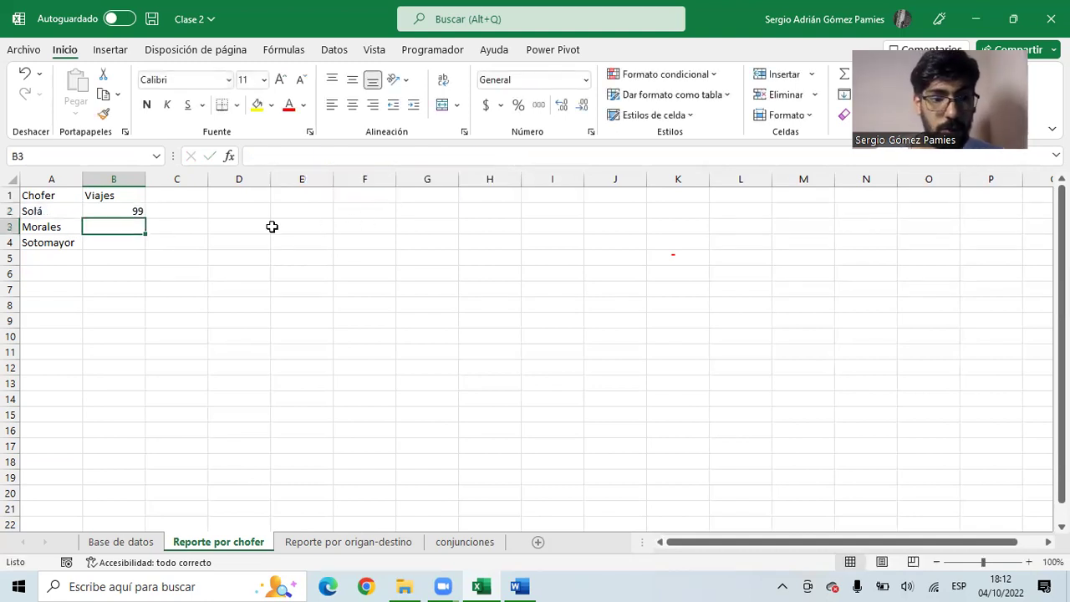
{"action": "left_click", "coordinate": [125, 210]}
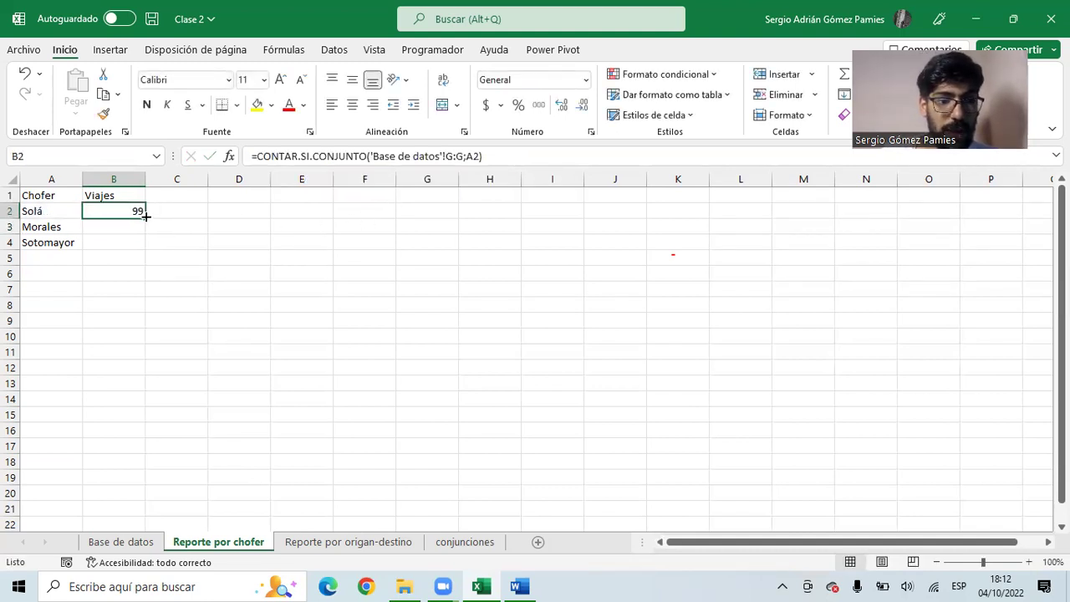
{"action": "left_click_drag", "start_coordinate": [145, 234], "coordinate": [144, 251]}
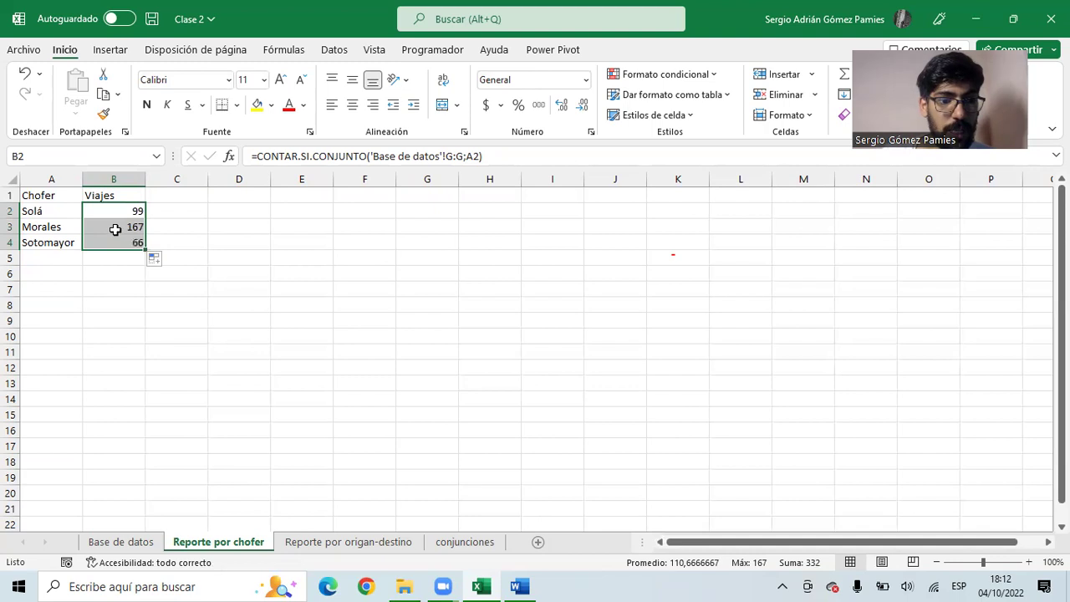
- Check the 99, 167 and 66 counts against the driver names in column A
{"action": "left_click", "coordinate": [113, 228]}
{"action": "left_click", "coordinate": [62, 229]}
{"action": "left_click", "coordinate": [120, 246]}
{"action": "left_click", "coordinate": [54, 240]}
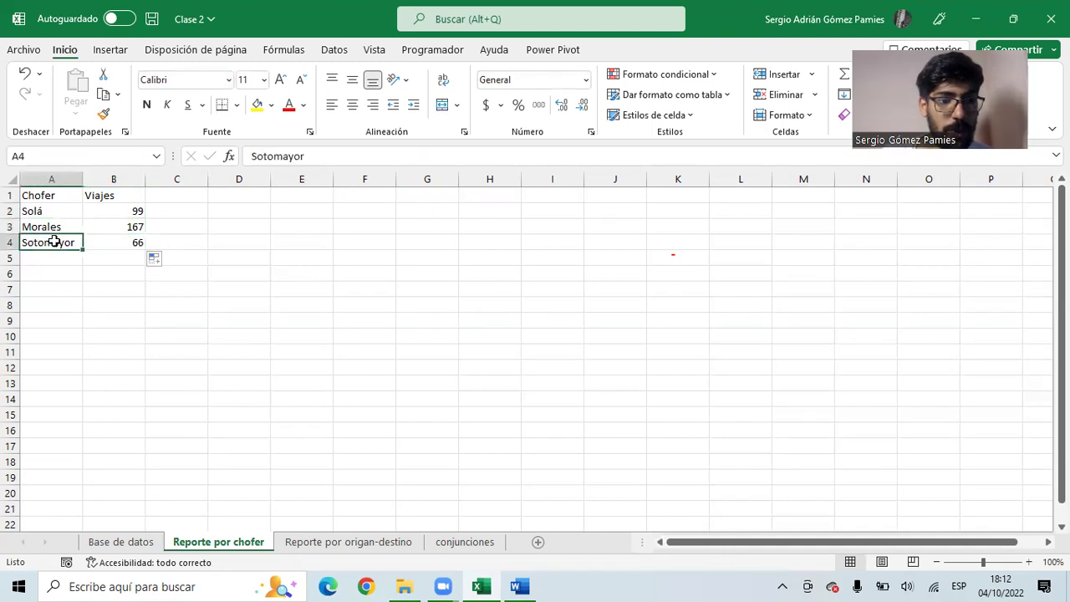
{"action": "left_click_drag", "start_coordinate": [128, 241], "coordinate": [131, 211]}
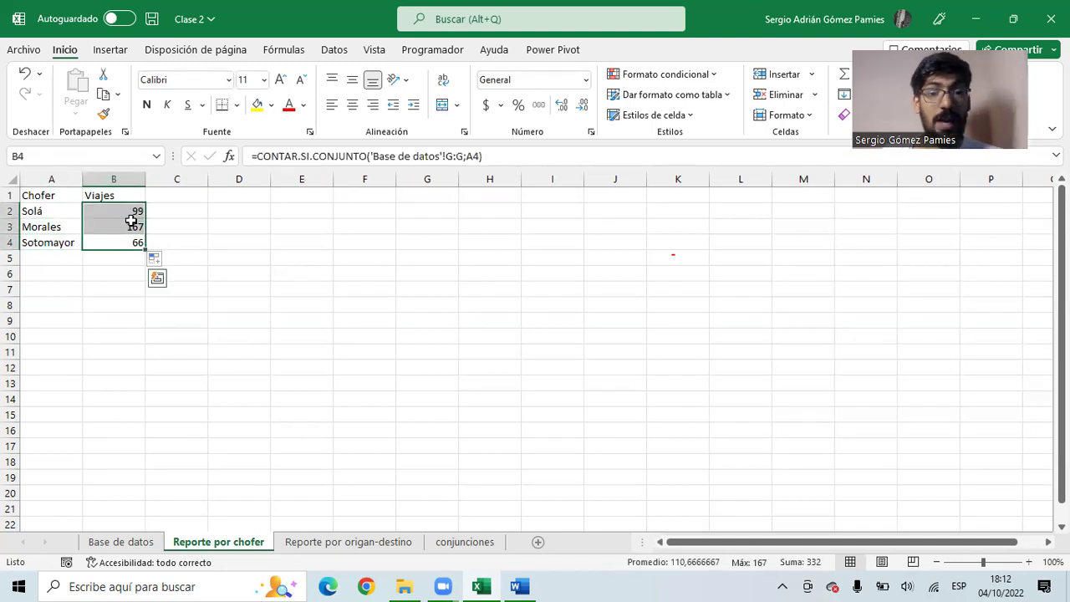
{"action": "left_click", "coordinate": [52, 245]}
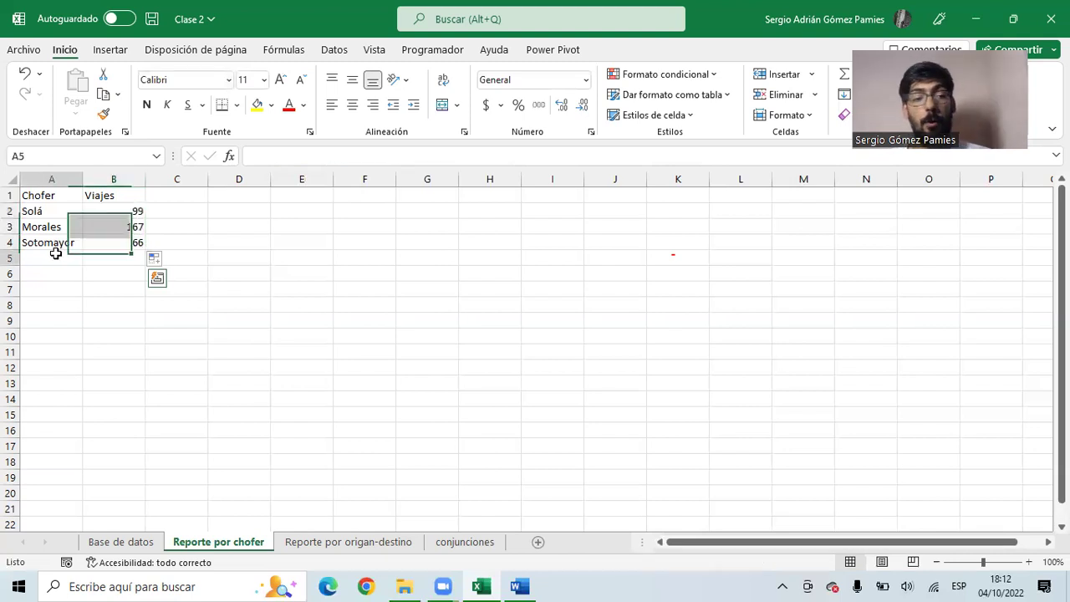
{"action": "left_click", "coordinate": [67, 259]}
{"action": "left_click", "coordinate": [130, 257]}
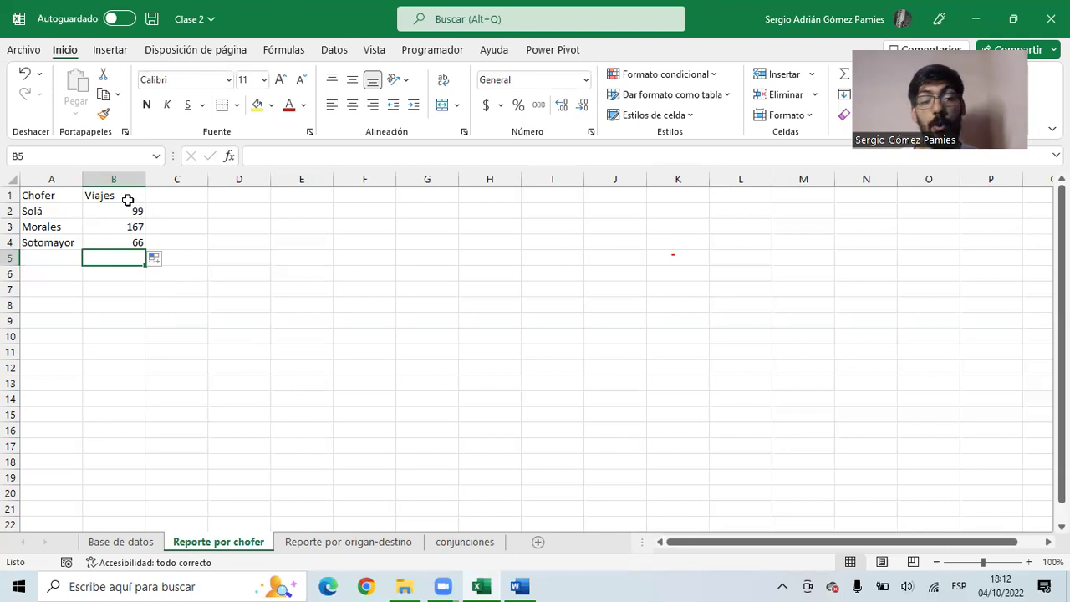
{"action": "left_click", "coordinate": [57, 213]}
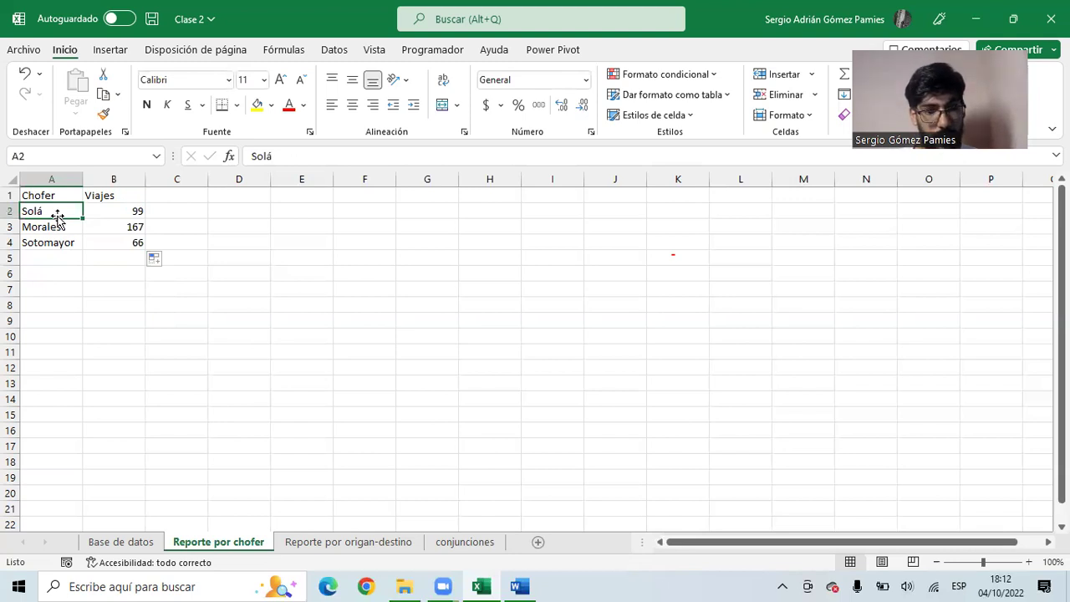
{"action": "left_click", "coordinate": [162, 197]}
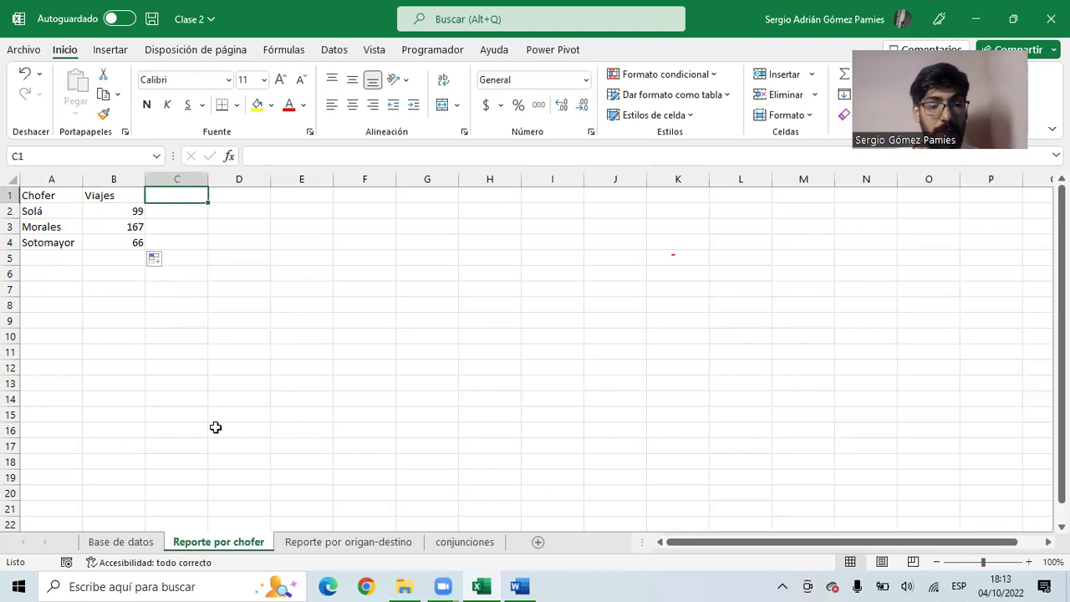
{"action": "left_click", "coordinate": [119, 543]}
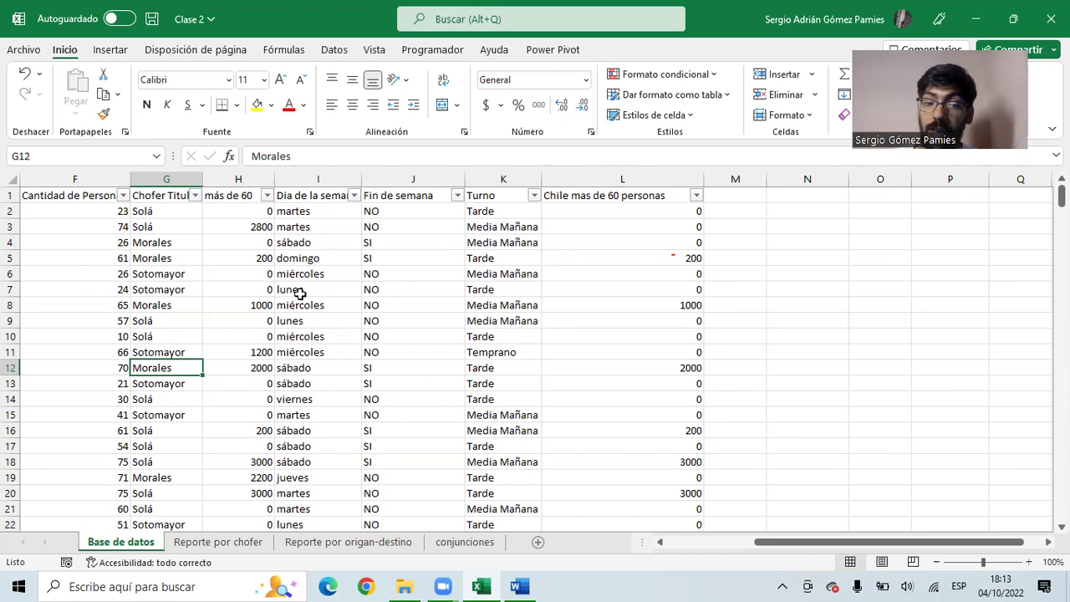
{"action": "left_click_drag", "start_coordinate": [231, 306], "coordinate": [141, 315]}
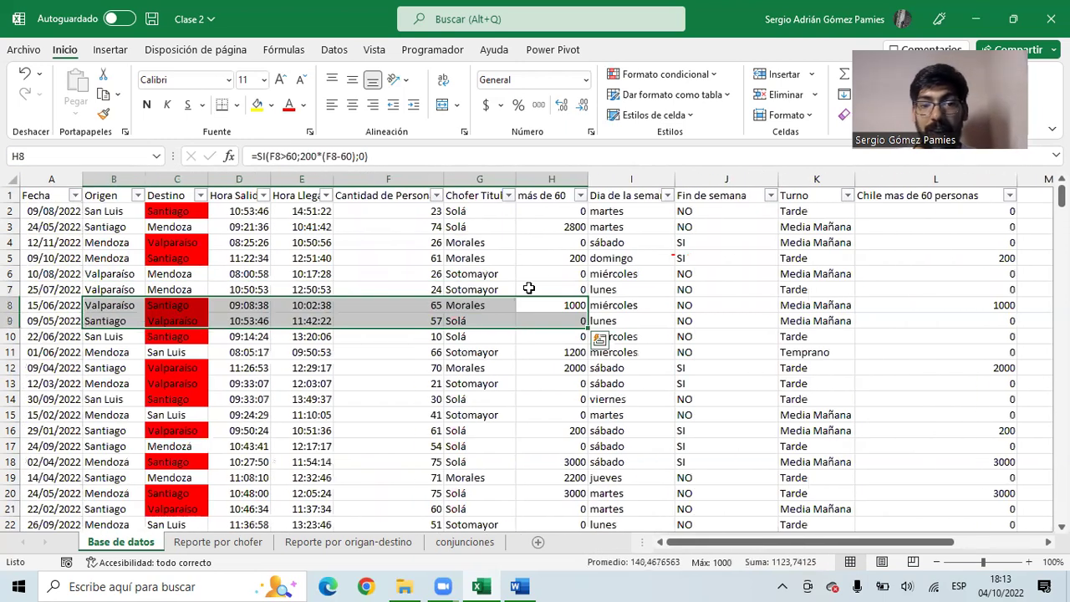
{"action": "left_click", "coordinate": [568, 211]}
{"action": "left_click_drag", "start_coordinate": [483, 211], "coordinate": [473, 368]}
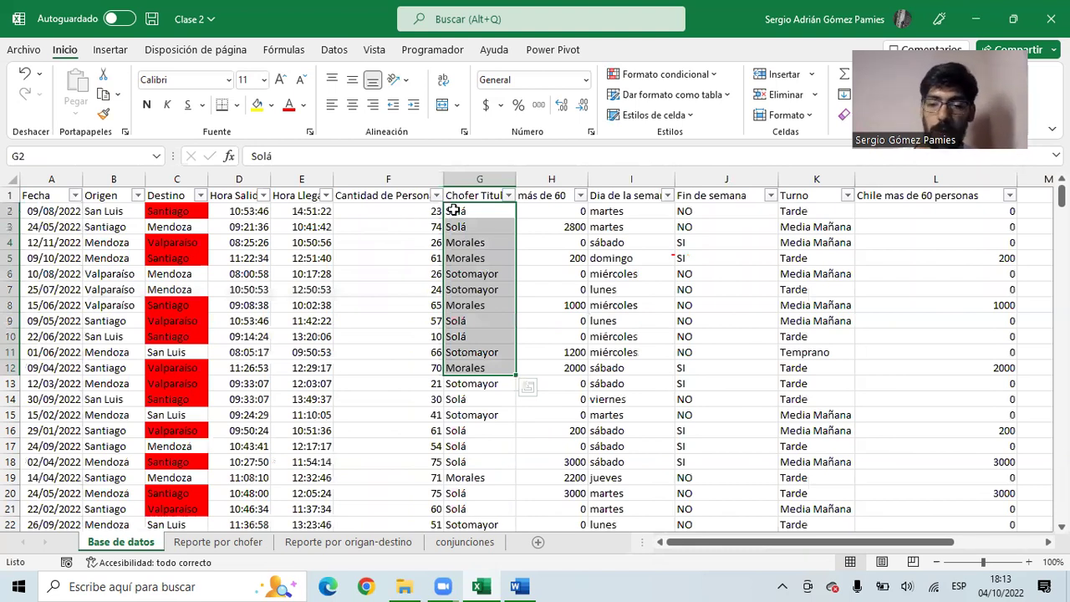
{"action": "left_click", "coordinate": [475, 210]}
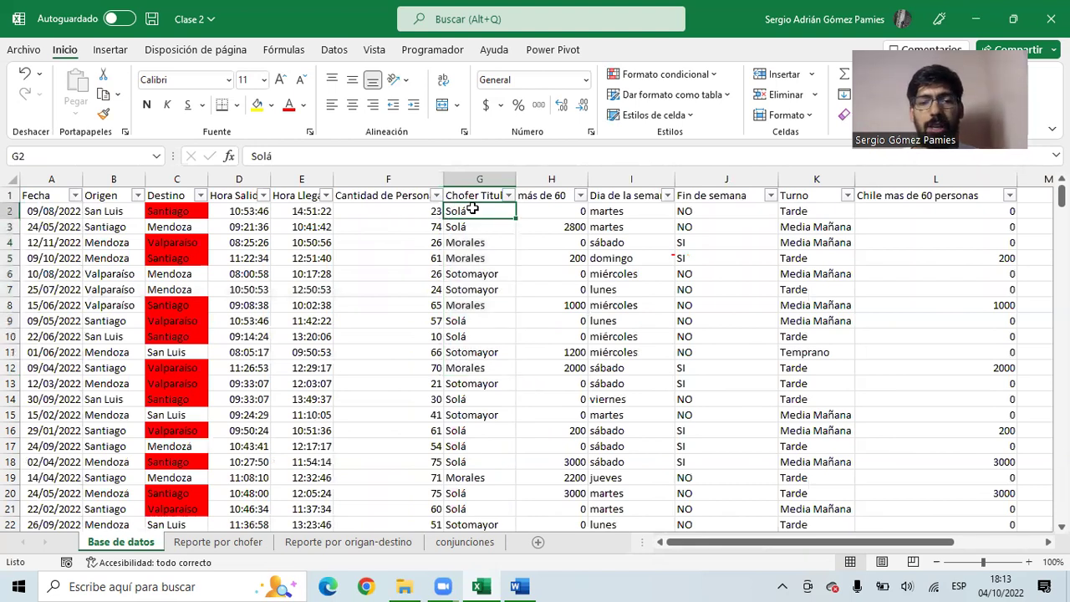
{"action": "left_click", "coordinate": [477, 241]}
{"action": "left_click_drag", "start_coordinate": [473, 226], "coordinate": [470, 321]}
{"action": "left_click", "coordinate": [470, 211]}
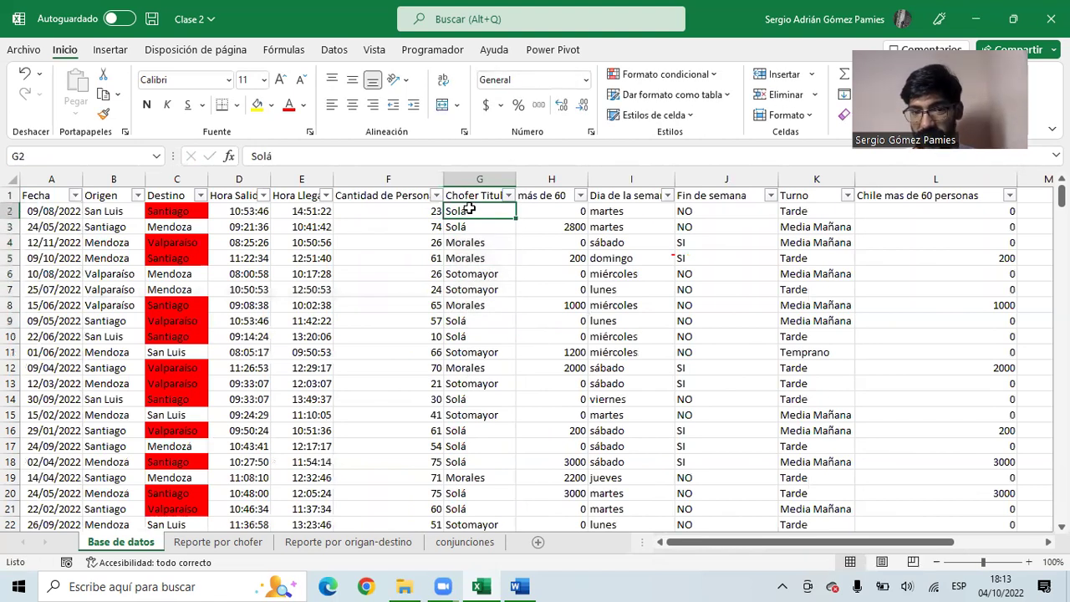
{"action": "left_click_drag", "start_coordinate": [476, 196], "coordinate": [482, 428]}
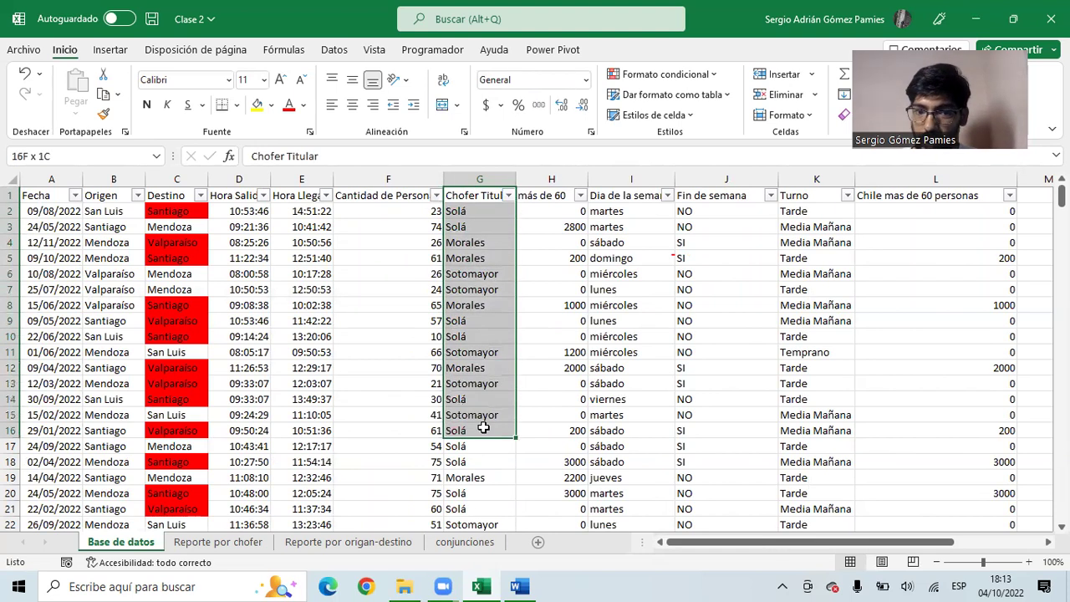
{"action": "left_click", "coordinate": [400, 209]}
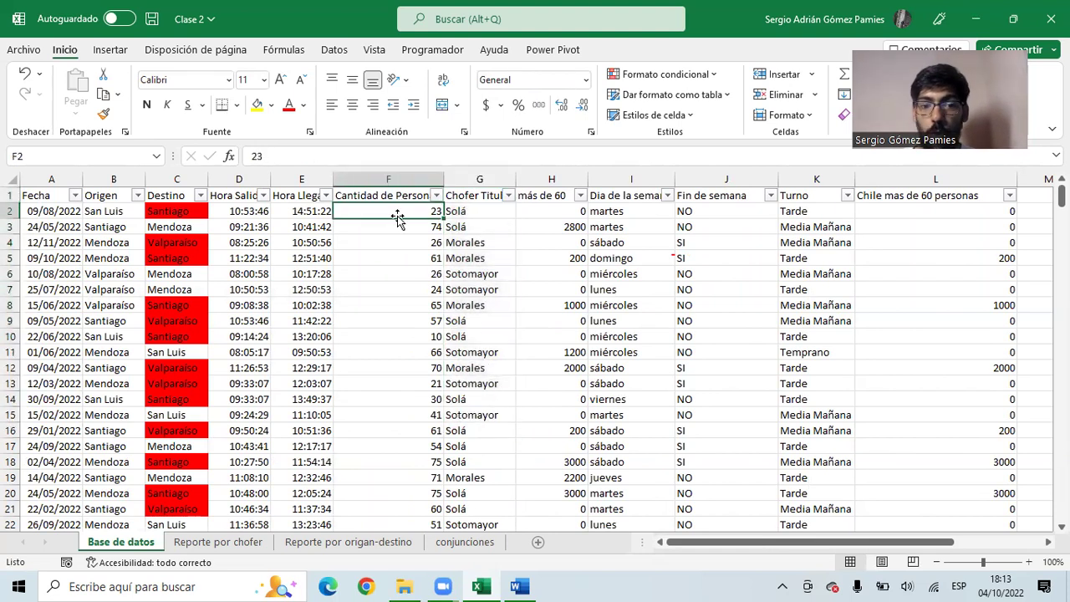
{"action": "left_click", "coordinate": [460, 211]}
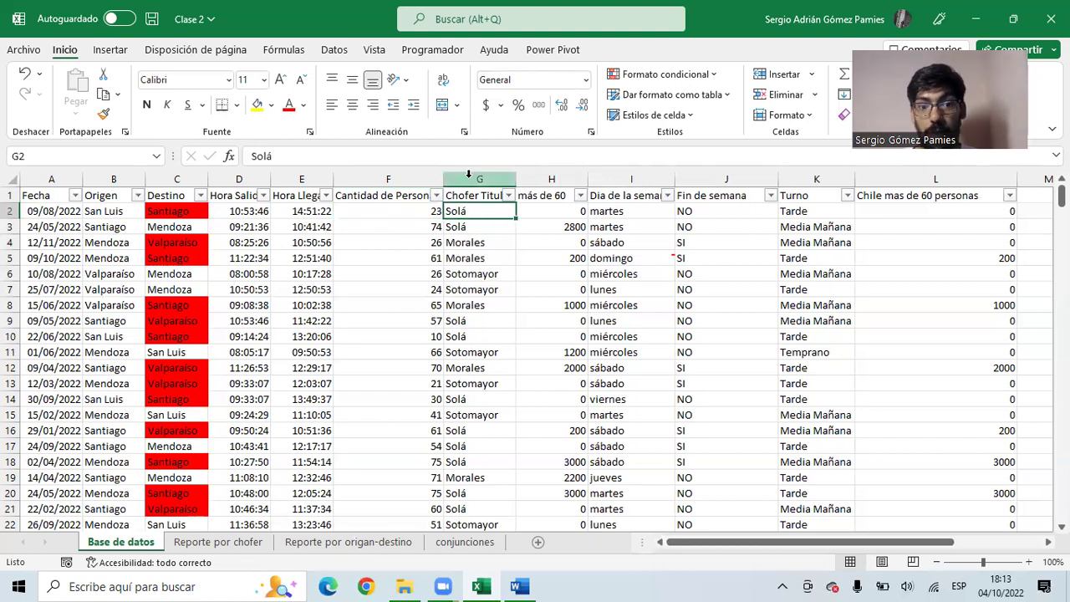
{"action": "left_click_drag", "start_coordinate": [468, 173], "coordinate": [393, 177]}
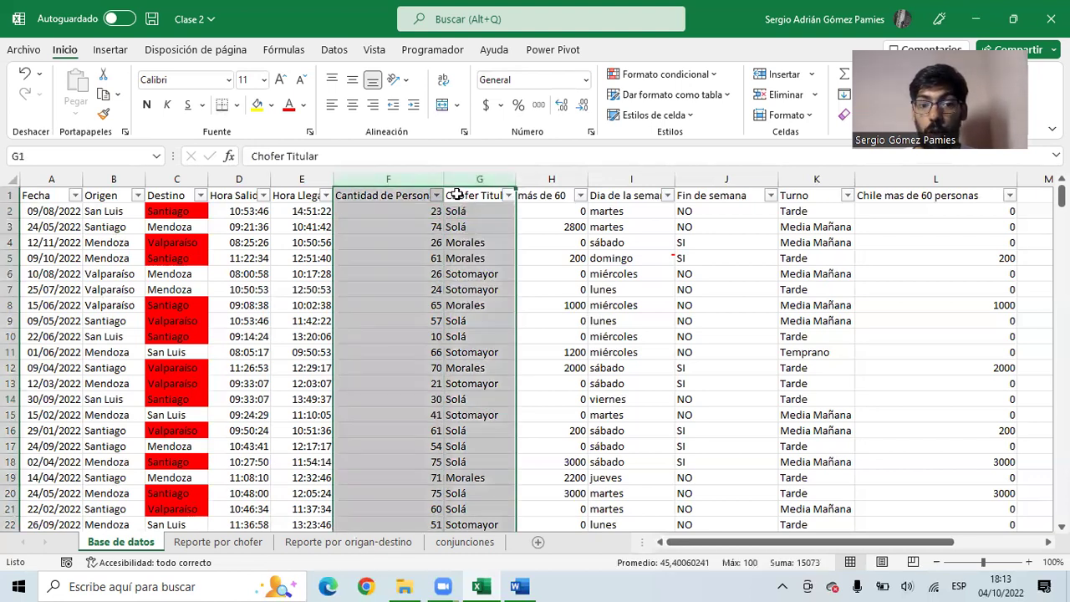
- Select passenger counts and driver cells in Base de datos to explain them
{"action": "left_click", "coordinate": [398, 178]}
{"action": "left_click_drag", "start_coordinate": [399, 209], "coordinate": [399, 229]}
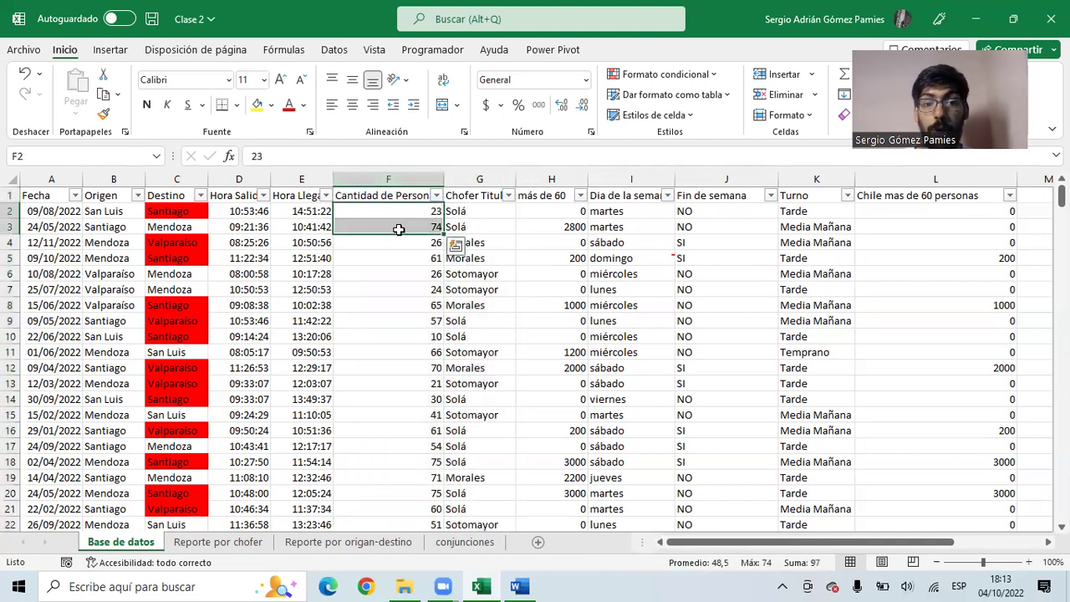
{"action": "left_click", "coordinate": [406, 209]}
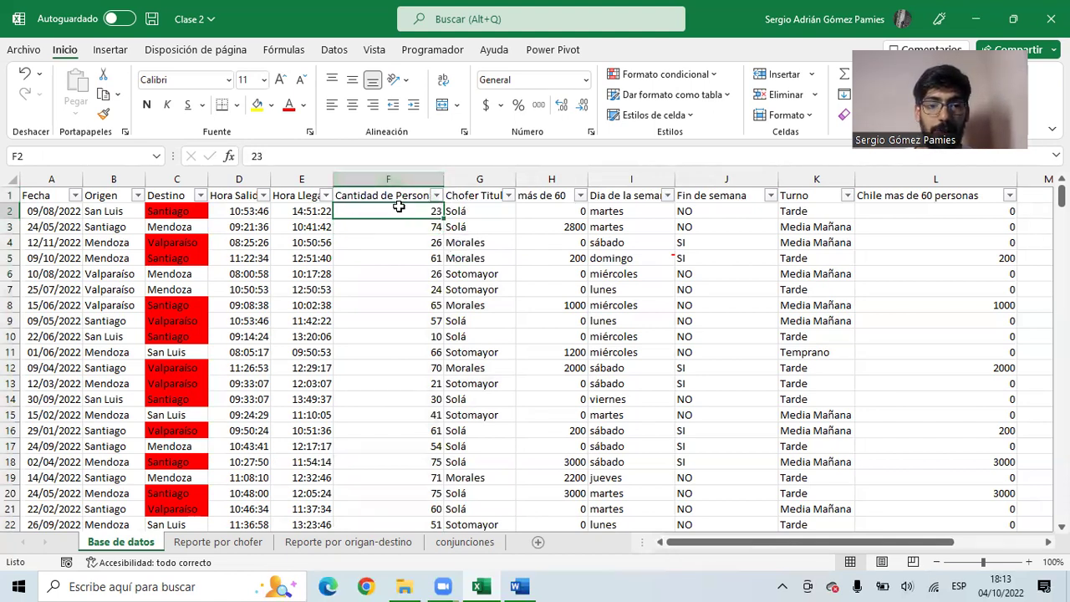
{"action": "left_click_drag", "start_coordinate": [469, 208], "coordinate": [468, 209]}
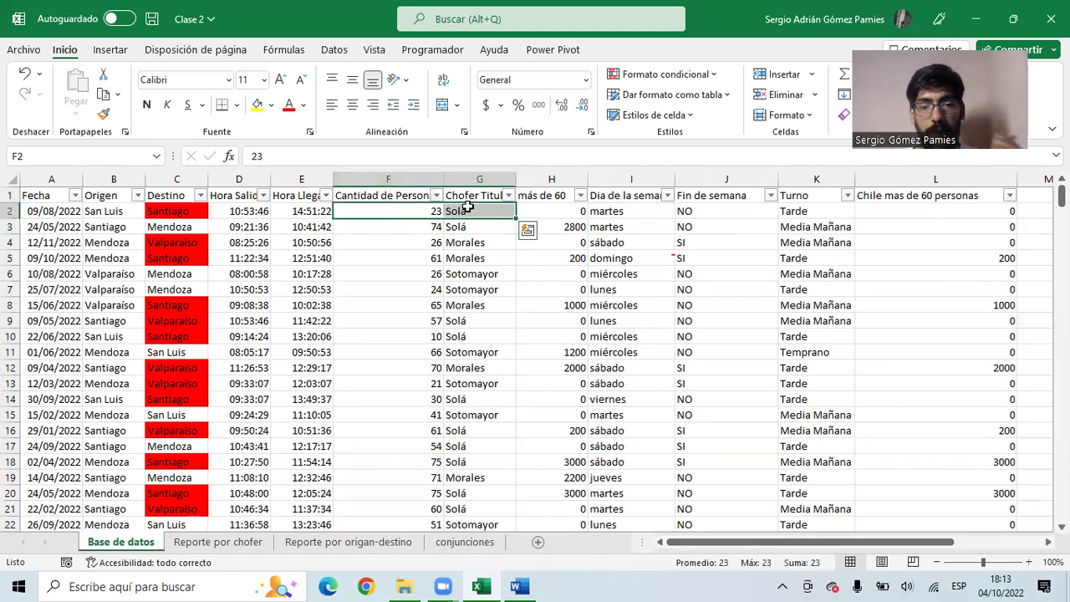
{"action": "left_click_drag", "start_coordinate": [426, 228], "coordinate": [463, 226]}
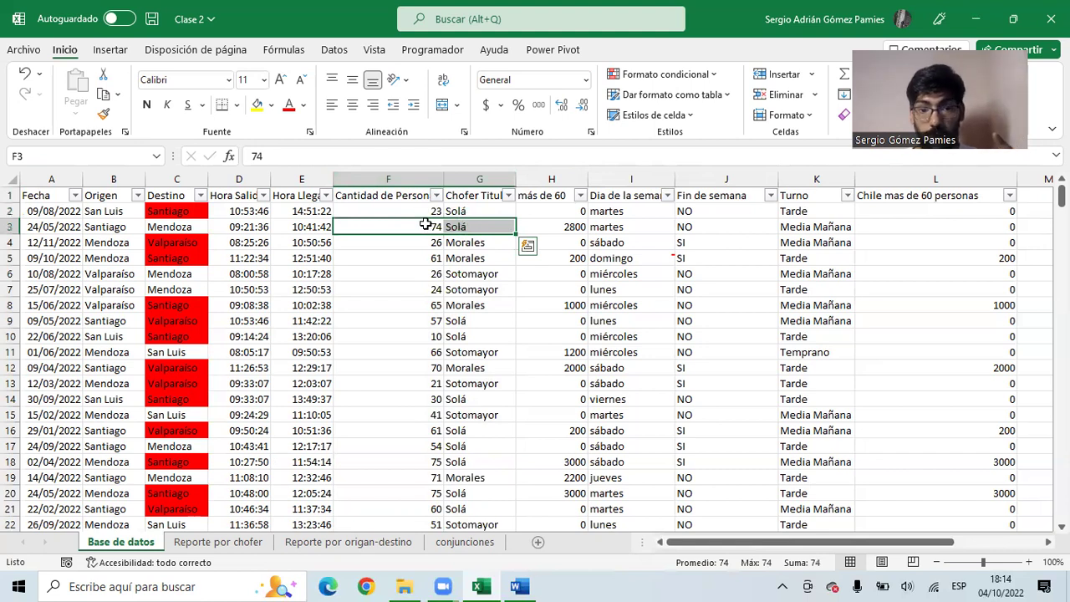
{"action": "left_click_drag", "start_coordinate": [430, 210], "coordinate": [430, 224]}
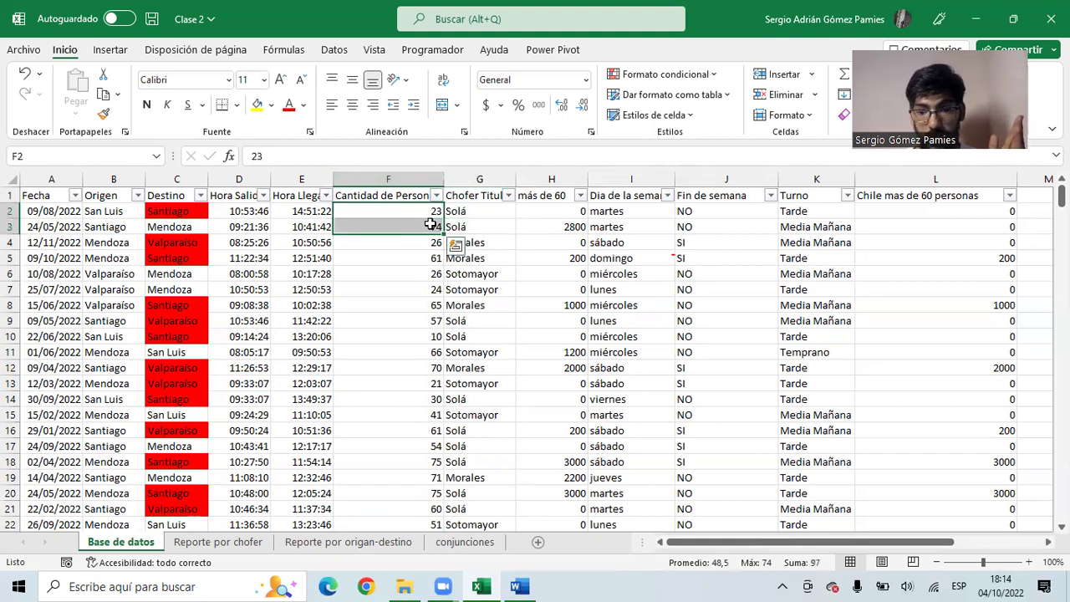
- Step down the driver column to a Solá trip's passengers in F9, then return to Reporte por chofer
{"action": "left_click", "coordinate": [471, 243]}
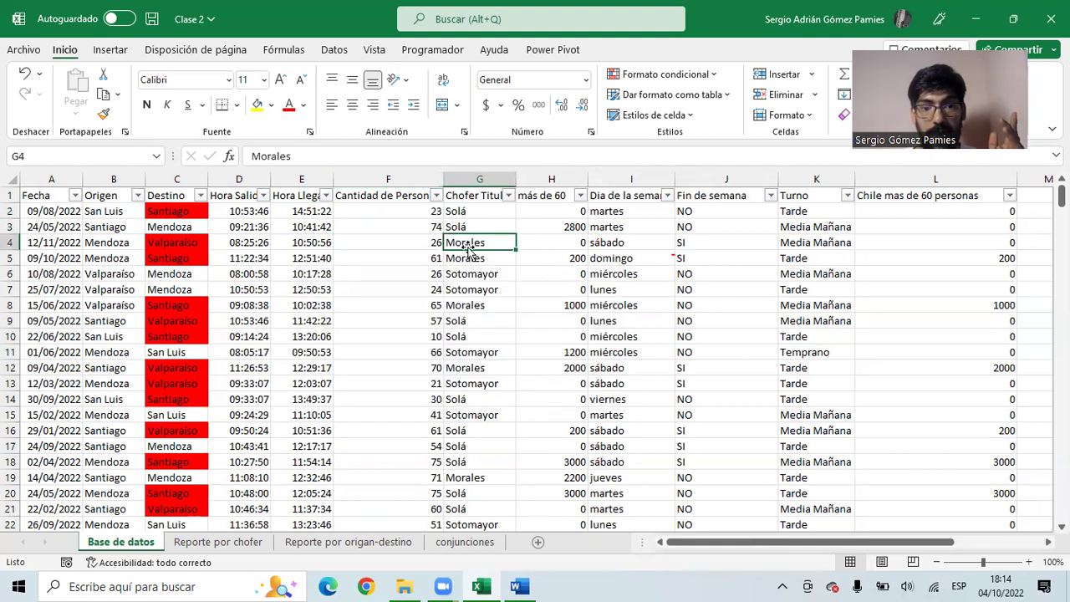
{"action": "left_click", "coordinate": [477, 257]}
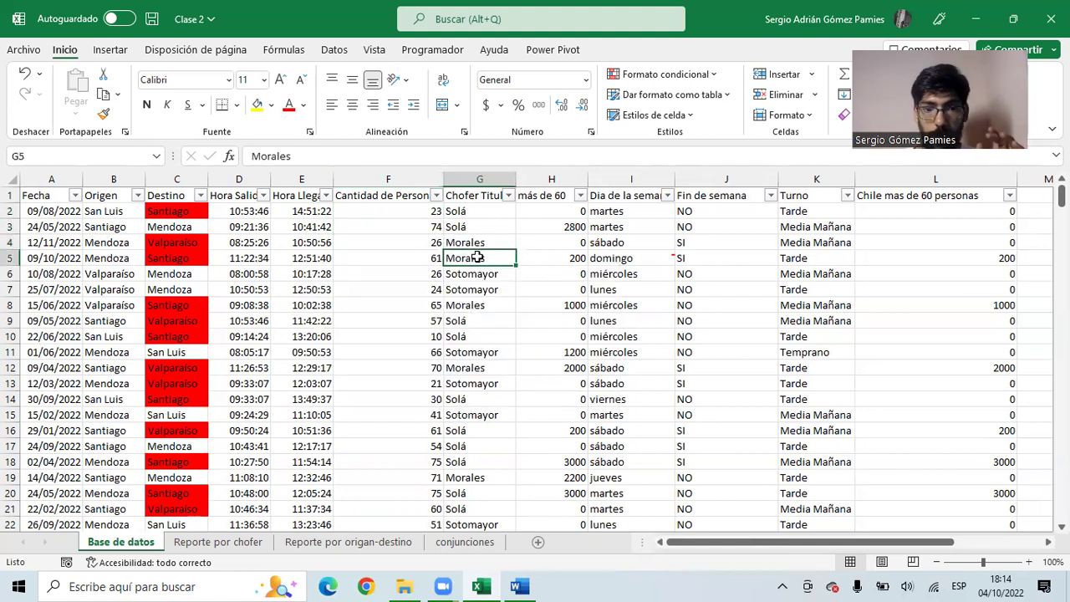
{"action": "left_click", "coordinate": [478, 273]}
{"action": "left_click", "coordinate": [480, 289]}
{"action": "left_click", "coordinate": [481, 306]}
{"action": "left_click", "coordinate": [481, 322]}
{"action": "left_click", "coordinate": [435, 320]}
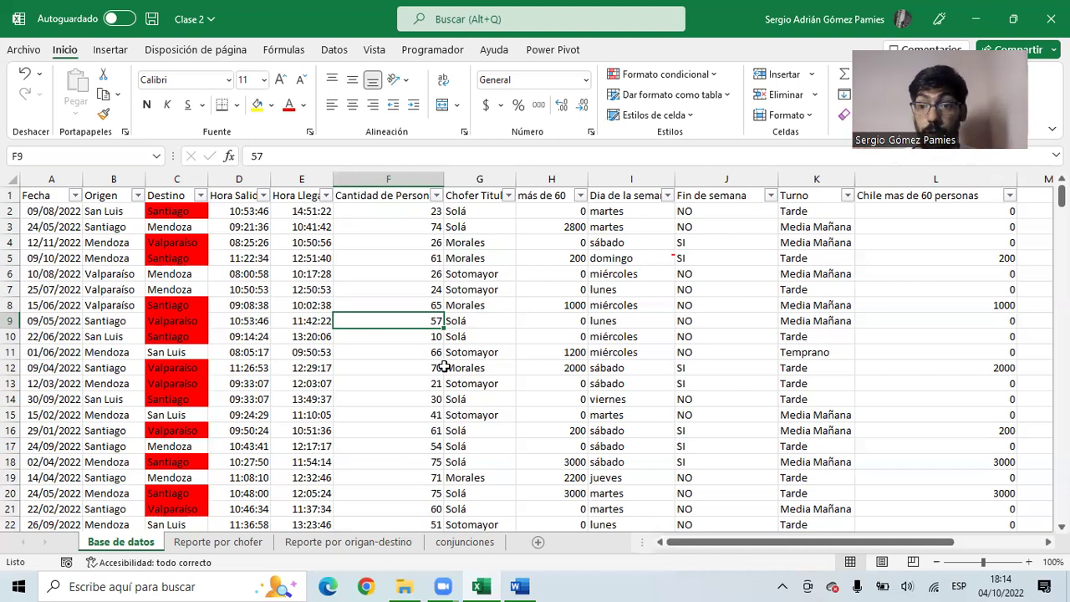
{"action": "left_click", "coordinate": [237, 541]}
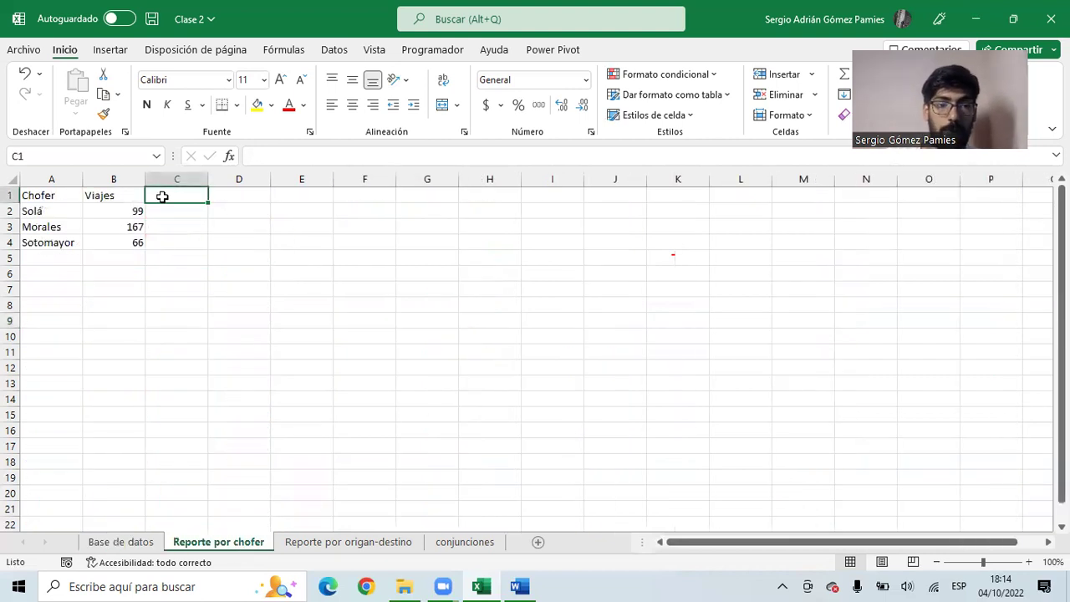
- Add a Pasajeros header in C1 and start =SUMAR.SI.CONJUNTO( in C2
{"action": "type", "text": "Pasajeros"}
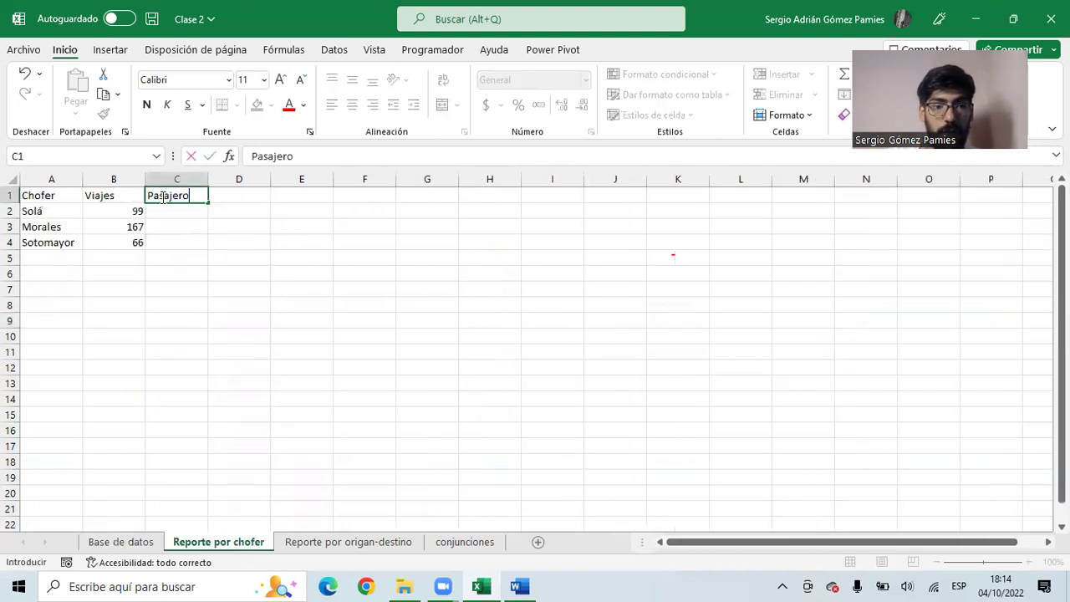
{"action": "key", "text": "Return"}
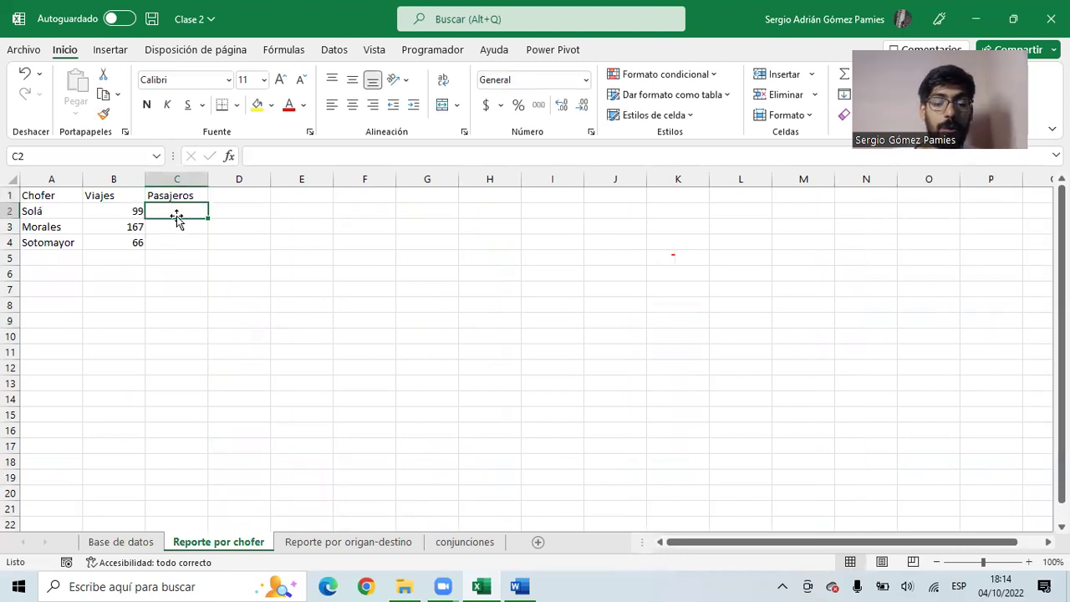
{"action": "type", "text": "=sumar"}
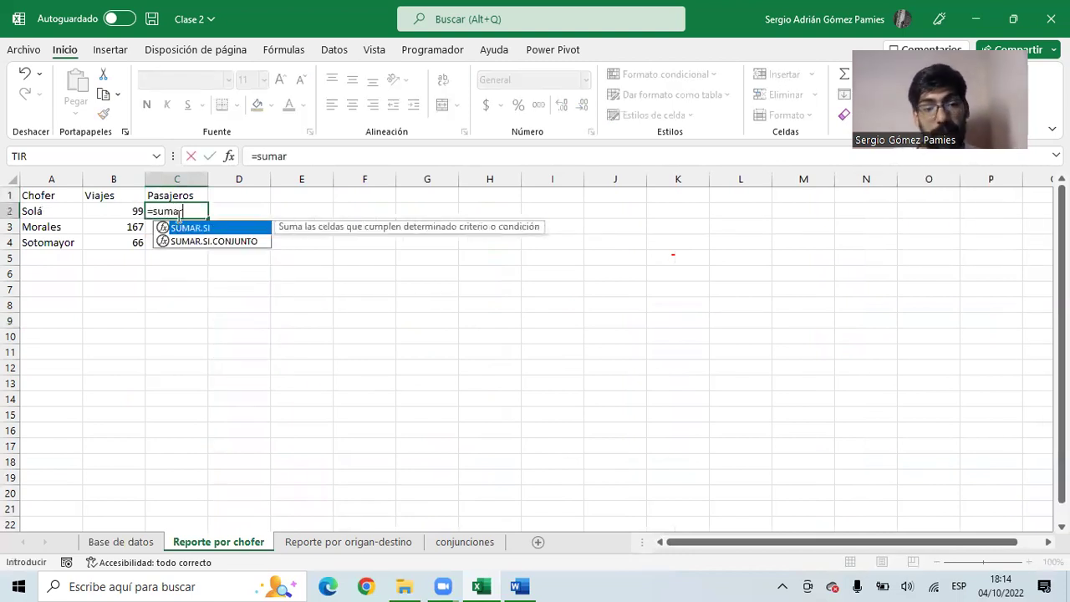
{"action": "key", "text": "Tab"}
{"action": "key", "text": "BackSpace"}
{"action": "key", "text": "BackSpace"}
{"action": "key", "text": "BackSpace"}
{"action": "key", "text": "BackSpace"}
{"action": "key", "text": "BackSpace"}
{"action": "key", "text": "BackSpace"}
{"action": "key", "text": "BackSpace"}
{"action": "key", "text": "BackSpace"}
{"action": "key", "text": "BackSpace"}
{"action": "key", "text": "BackSpace"}
{"action": "key", "text": "BackSpace"}
{"action": "key", "text": "BackSpace"}
{"action": "key", "text": "BackSpace"}
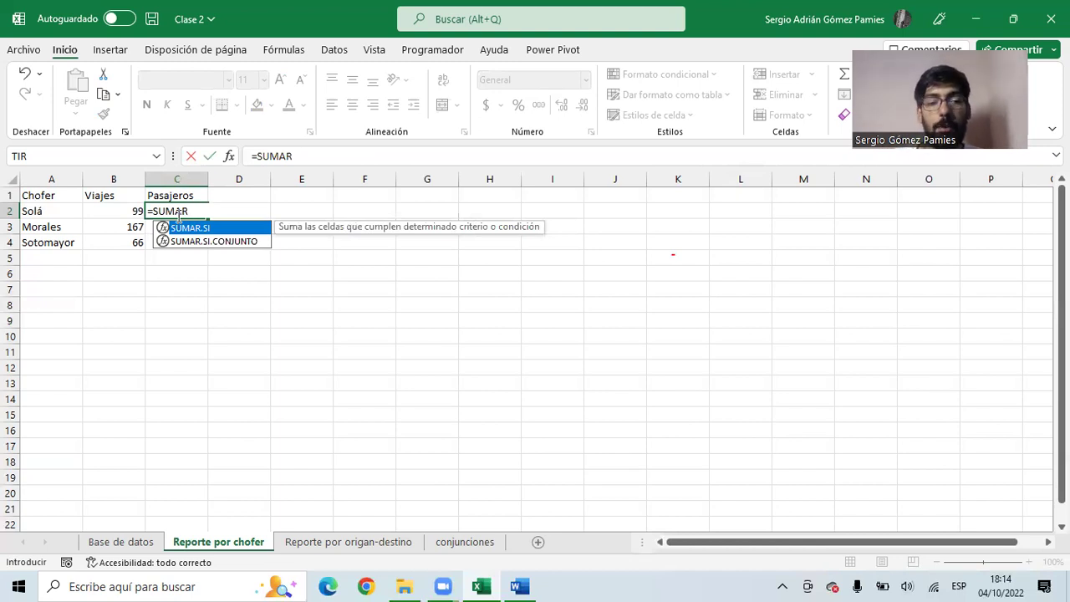
{"action": "key", "text": "Down"}
{"action": "key", "text": "Tab"}
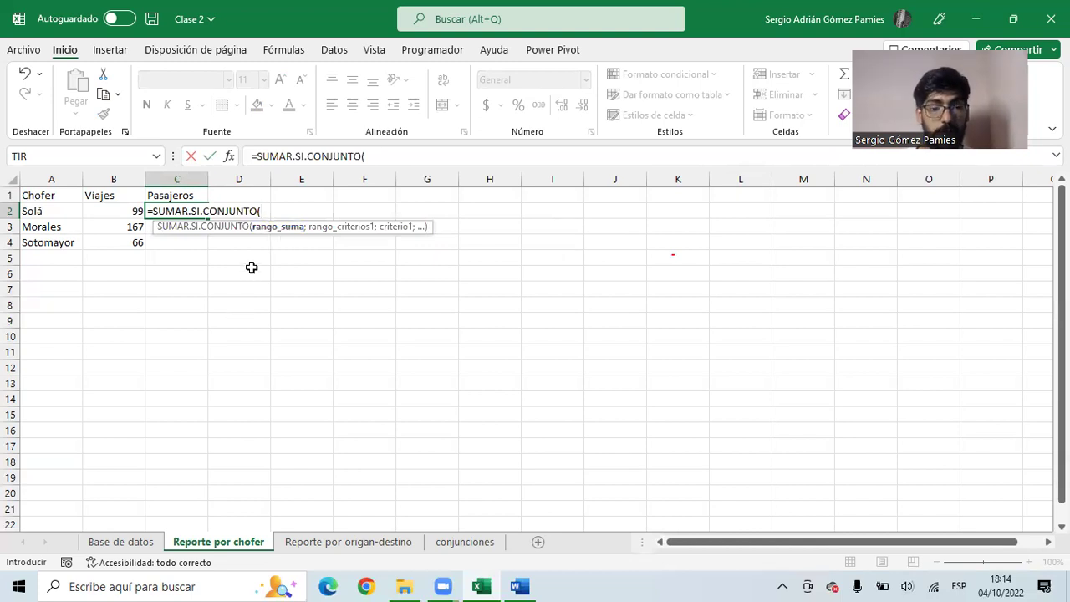
- Build C2 as =SUMAR.SI.CONJUNTO('Base de datos'!F:F;'Base de datos'!G:G;"Solá")
{"action": "left_click", "coordinate": [120, 541]}
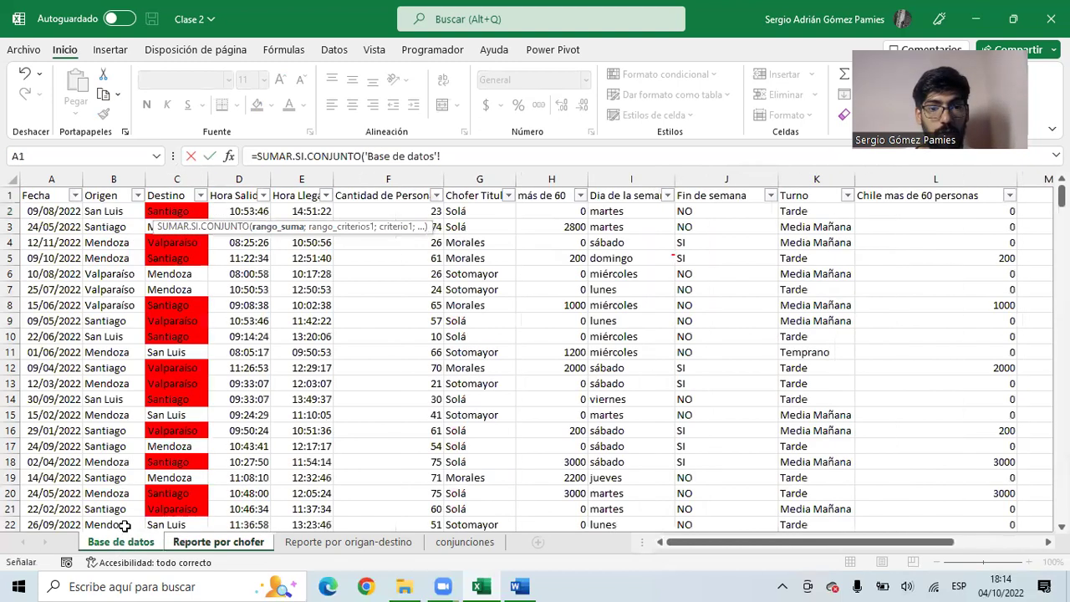
{"action": "left_click", "coordinate": [373, 180]}
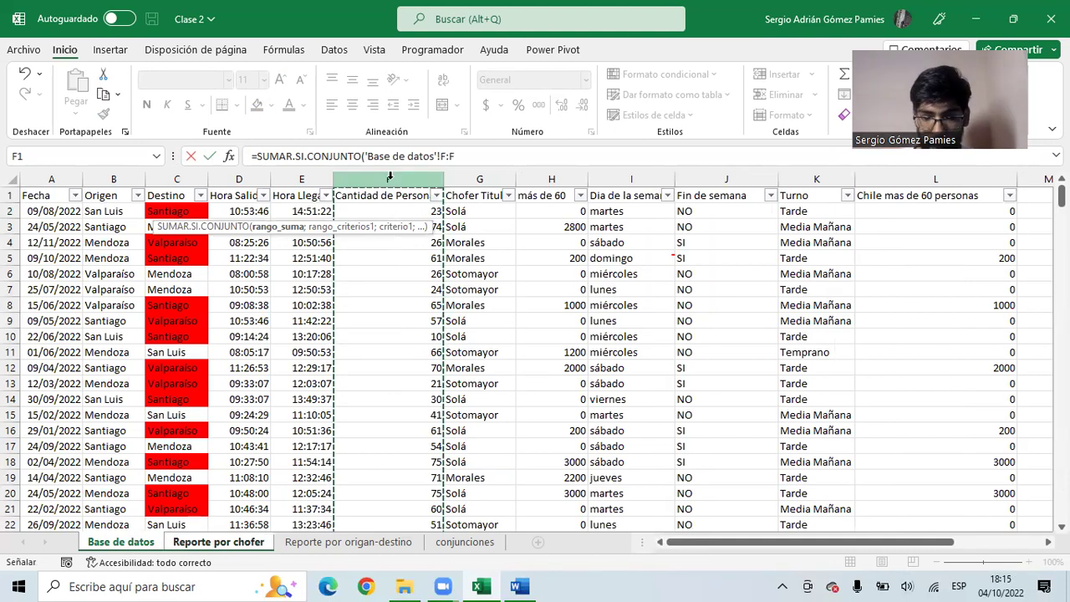
{"action": "type", "text": ";"}
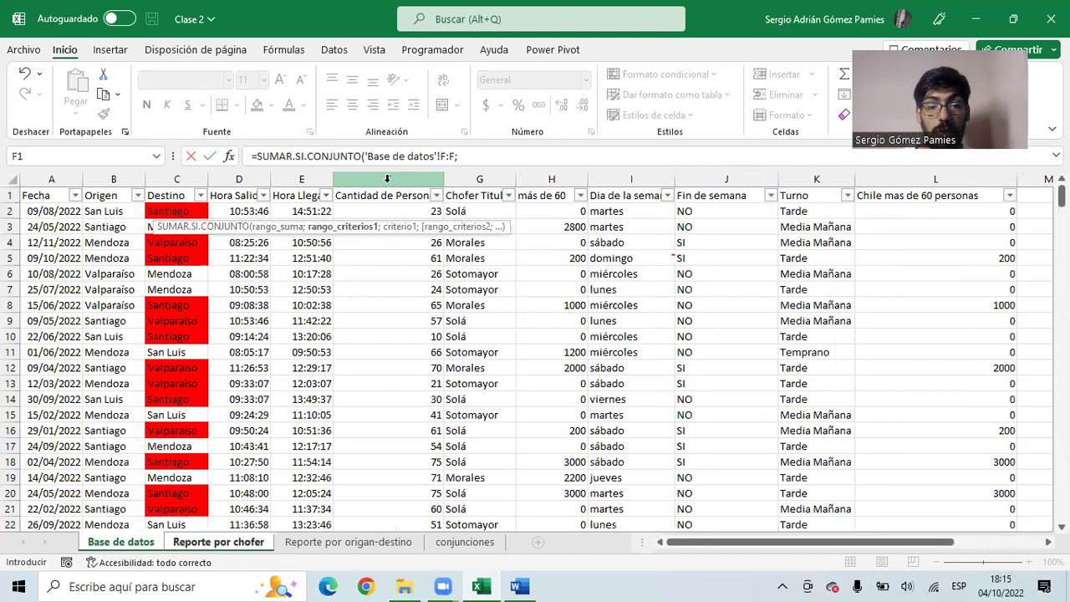
{"action": "left_click", "coordinate": [460, 178]}
{"action": "left_click_drag", "start_coordinate": [437, 157], "coordinate": [455, 156]}
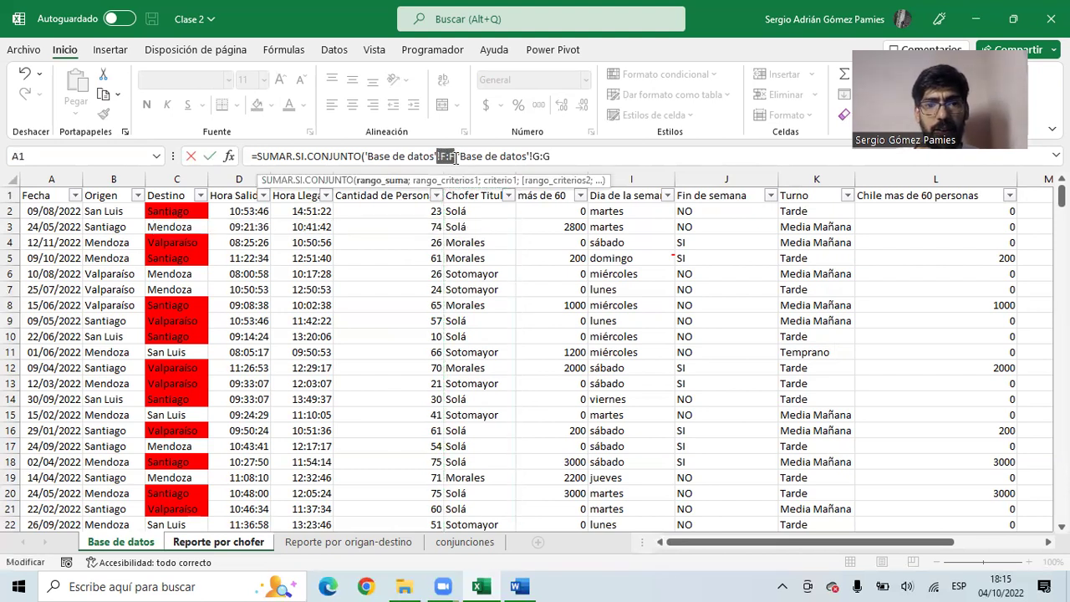
{"action": "left_click_drag", "start_coordinate": [532, 156], "coordinate": [554, 157]}
{"action": "left_click", "coordinate": [561, 156]}
{"action": "type", "text": ";"}
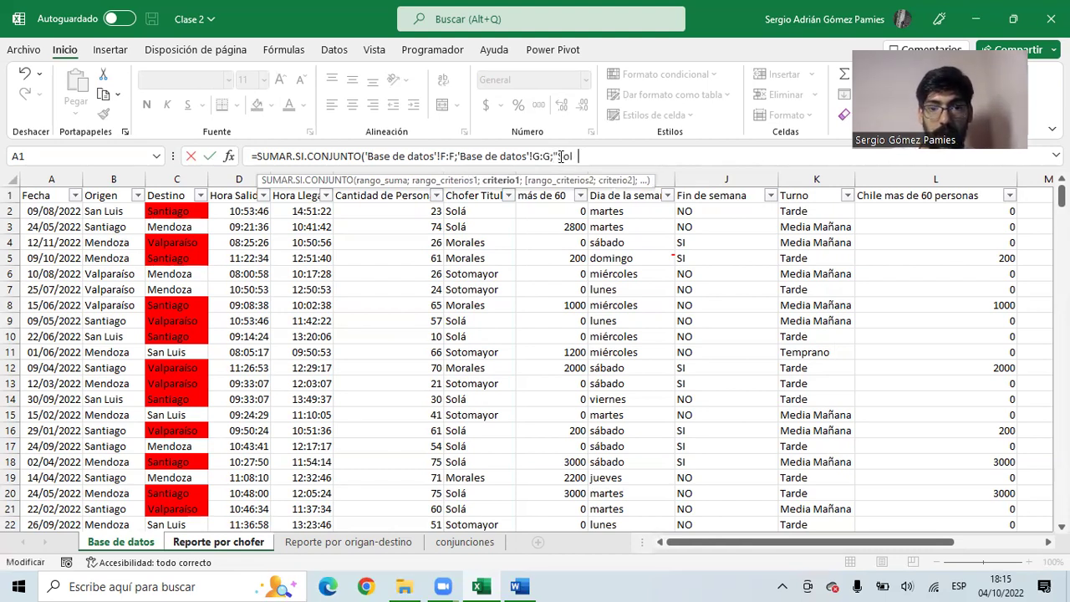
{"action": "type", "text": "\"Solá\")"}
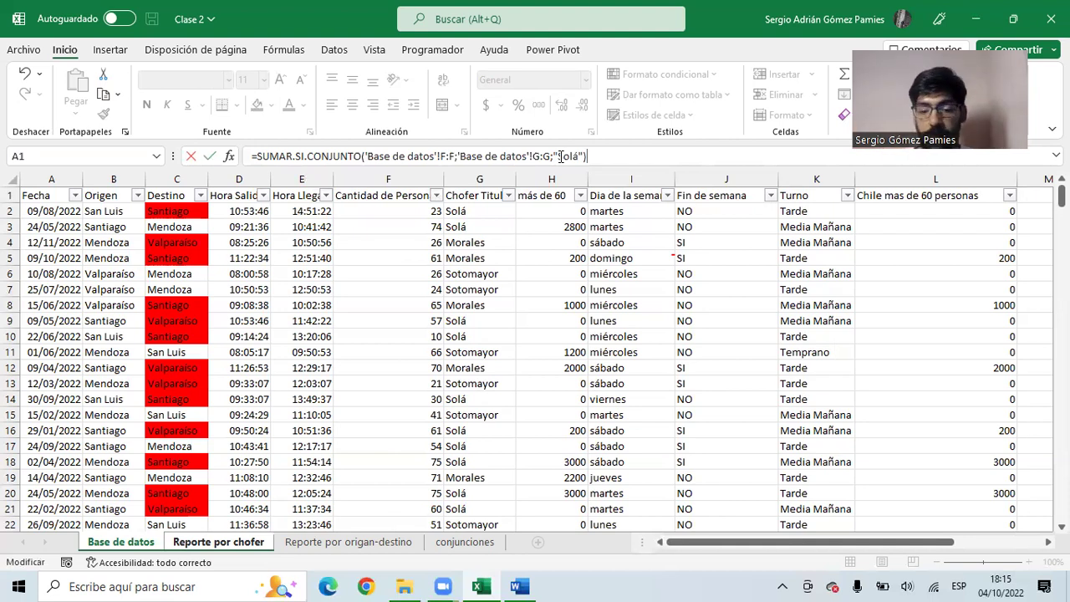
{"action": "key", "text": "Return"}
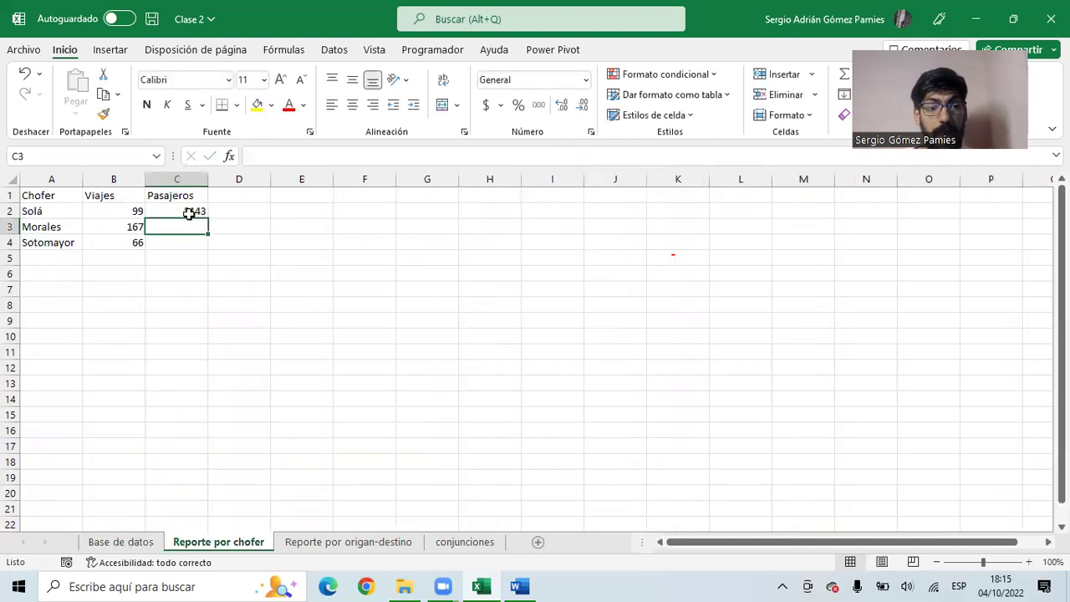
{"action": "left_click", "coordinate": [187, 211]}
- Swap the fixed "Solá" criterion for cell A2, keeping the 5143 total
{"action": "left_click", "coordinate": [585, 157]}
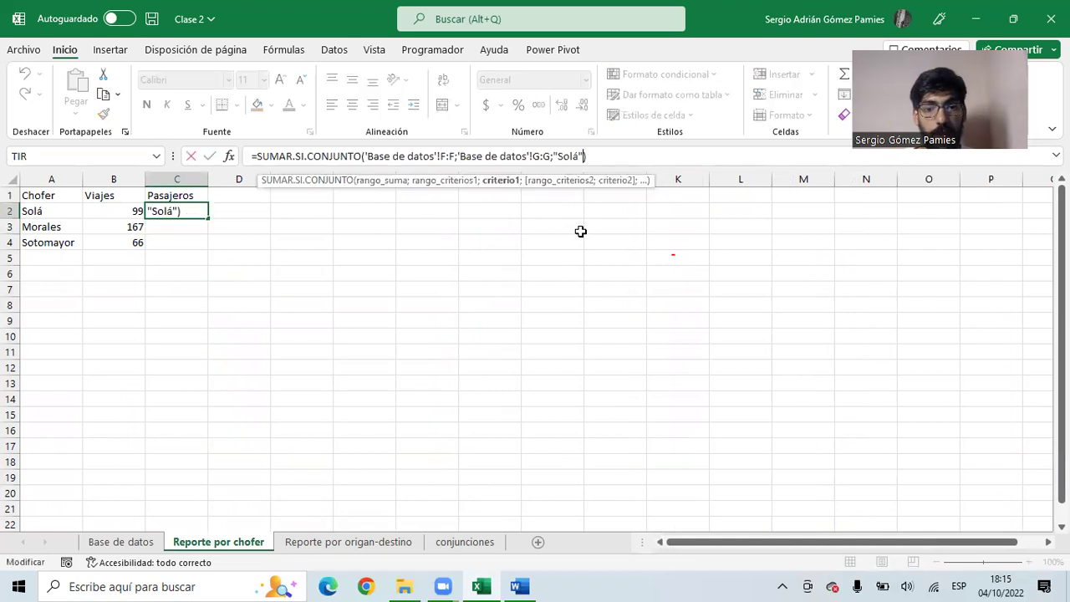
{"action": "key", "text": "BackSpace"}
{"action": "key", "text": "BackSpace"}
{"action": "key", "text": "BackSpace"}
{"action": "key", "text": "BackSpace"}
{"action": "key", "text": "BackSpace"}
{"action": "key", "text": "BackSpace"}
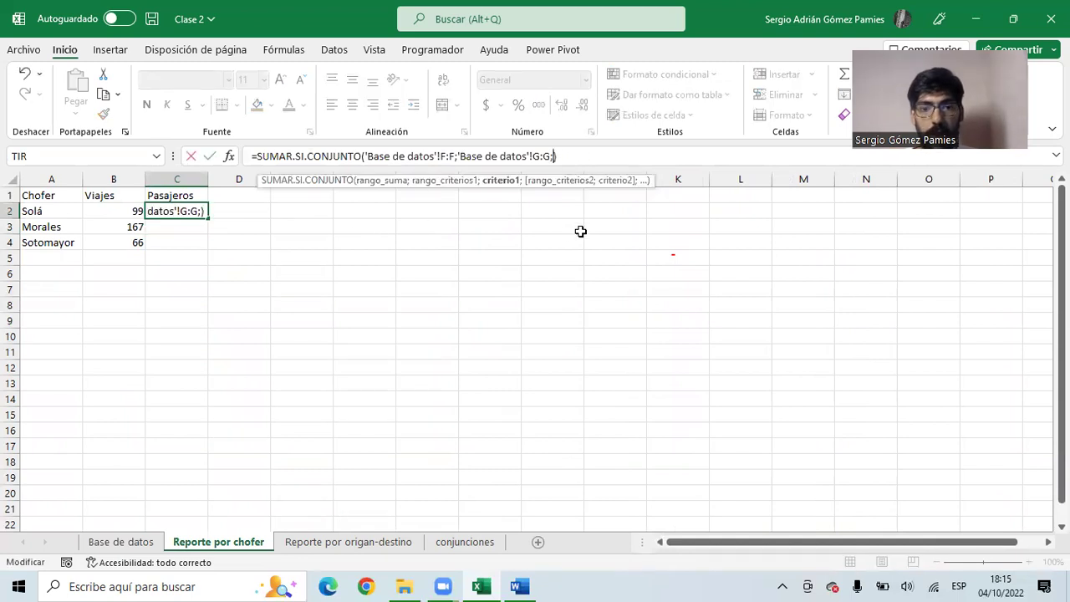
{"action": "left_click", "coordinate": [37, 211]}
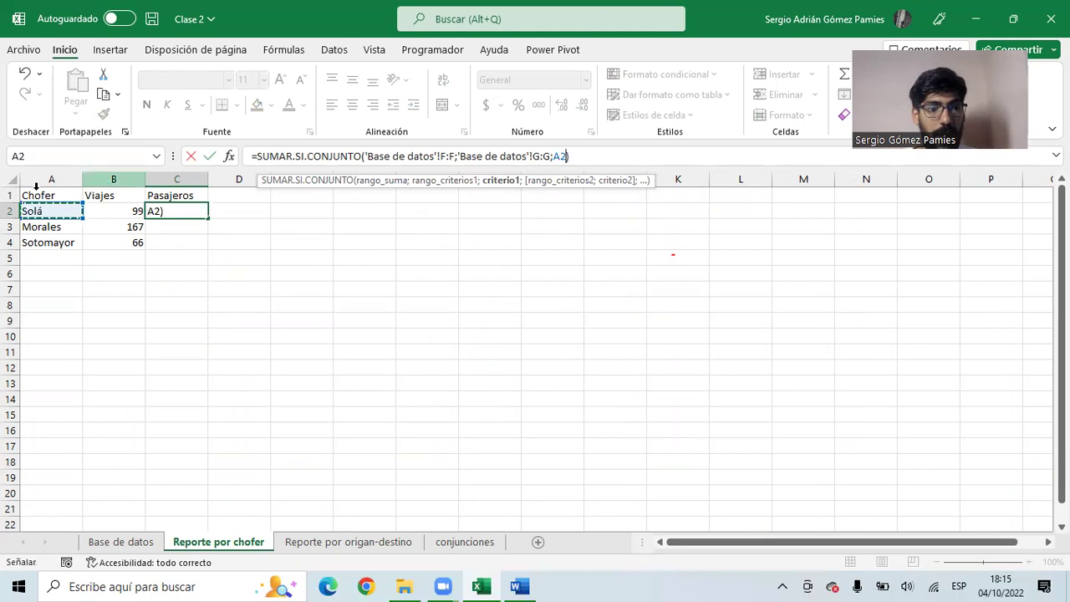
{"action": "key", "text": "Return"}
{"action": "left_click", "coordinate": [186, 212]}
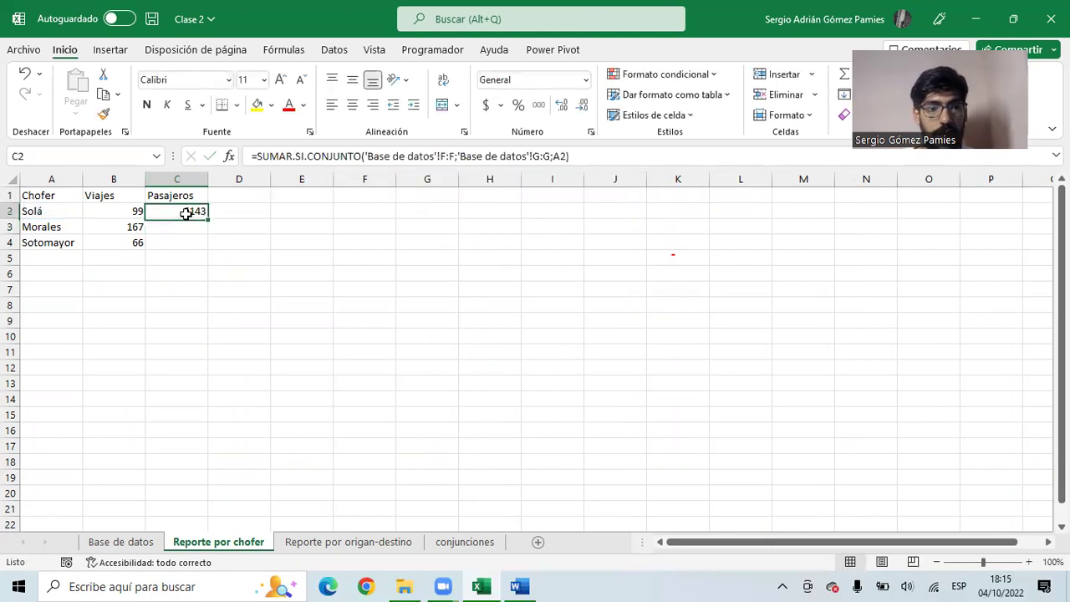
- Fill C2's passenger total down to C4, giving 7864 and 2066, and select SUMAR in the formula
{"action": "left_click_drag", "start_coordinate": [212, 219], "coordinate": [209, 245]}
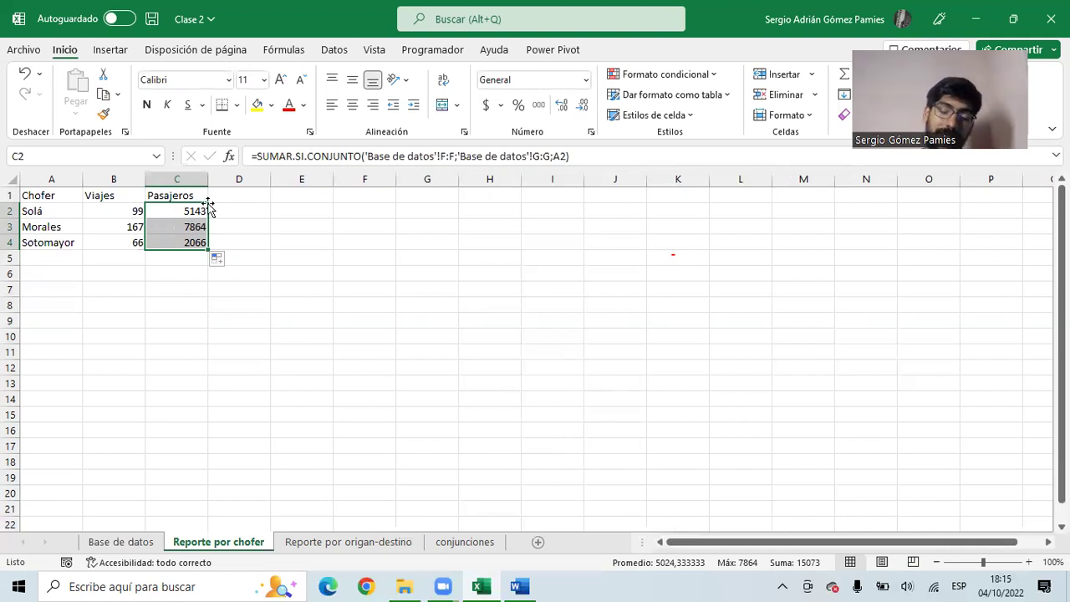
{"action": "left_click_drag", "start_coordinate": [258, 155], "coordinate": [294, 156]}
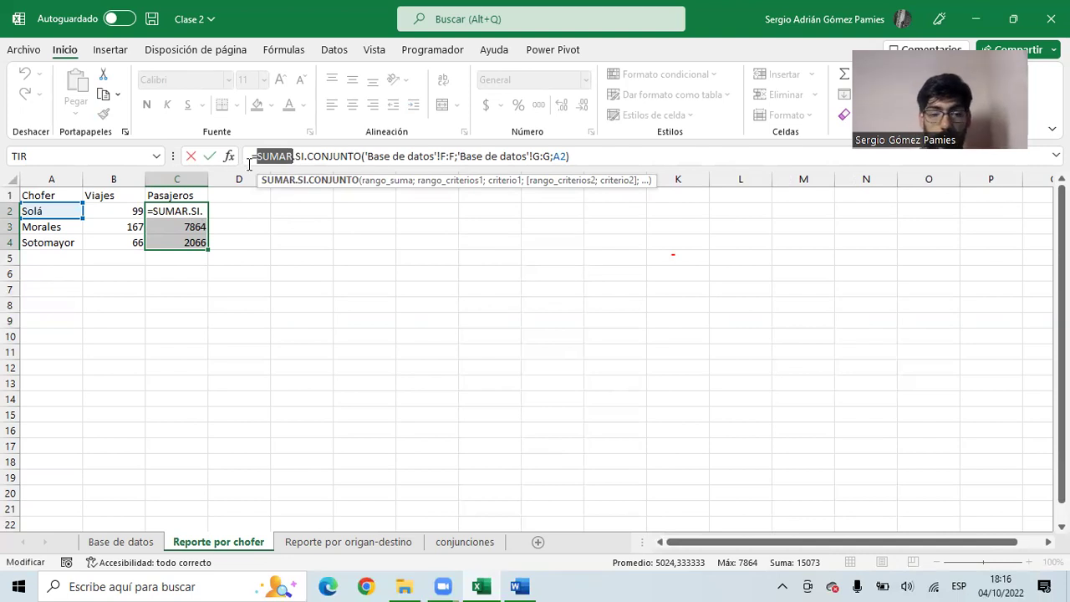
- Change the function to PROMEDIO and fill it down to C4 (51,95, 47,09, 31,30)
{"action": "type", "text": "promedio"}
{"action": "key", "text": "Return"}
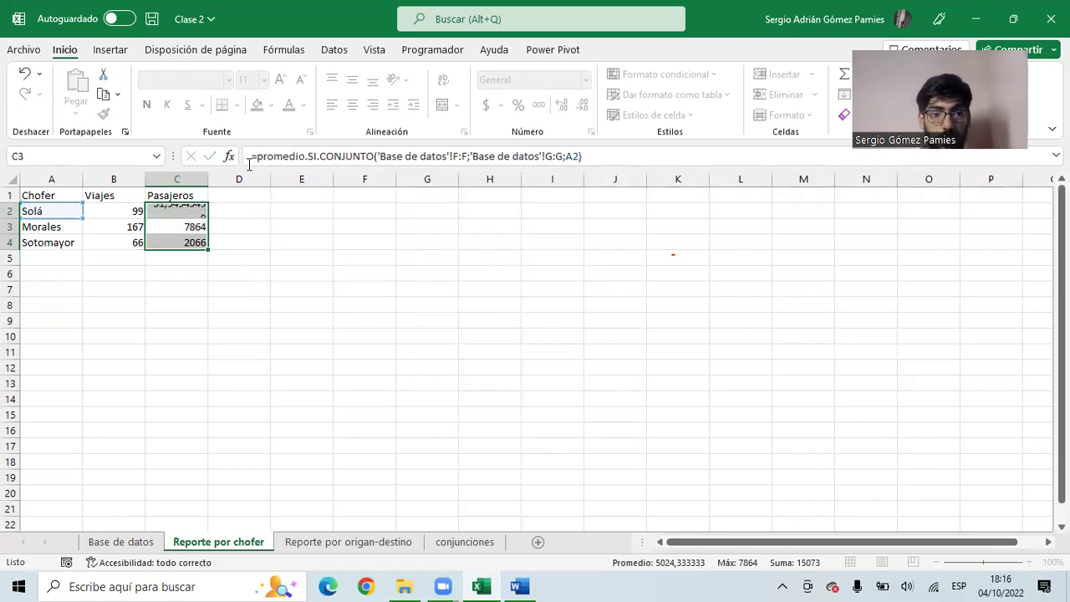
{"action": "left_click", "coordinate": [227, 241]}
{"action": "left_click", "coordinate": [205, 214]}
{"action": "left_click_drag", "start_coordinate": [207, 216], "coordinate": [204, 250]}
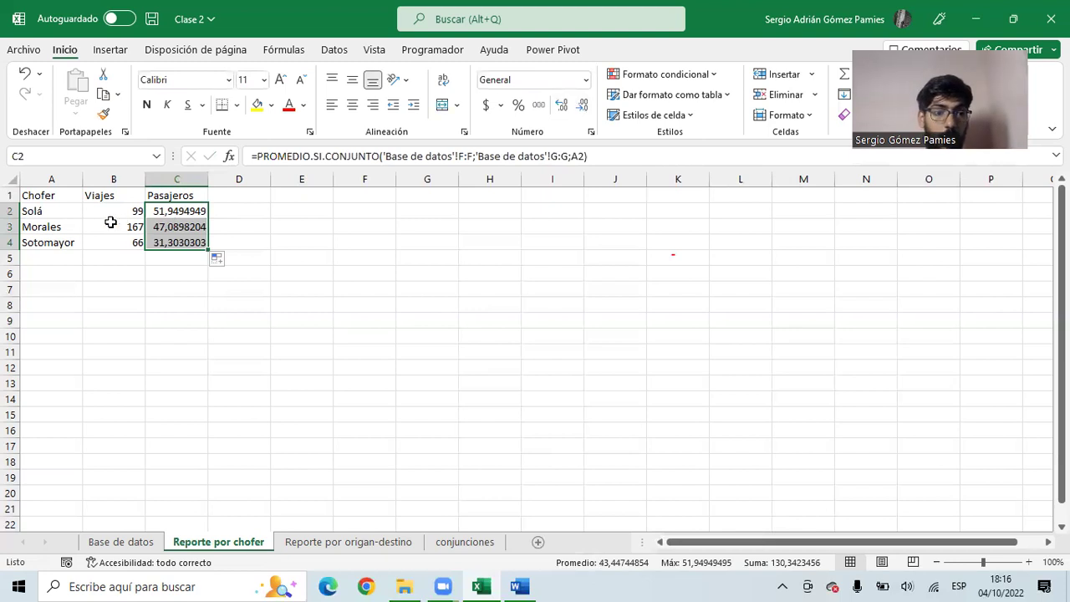
- Review the driver table's count and average formulas, then open the Reporte por origan-destino sheet
{"action": "left_click", "coordinate": [56, 229]}
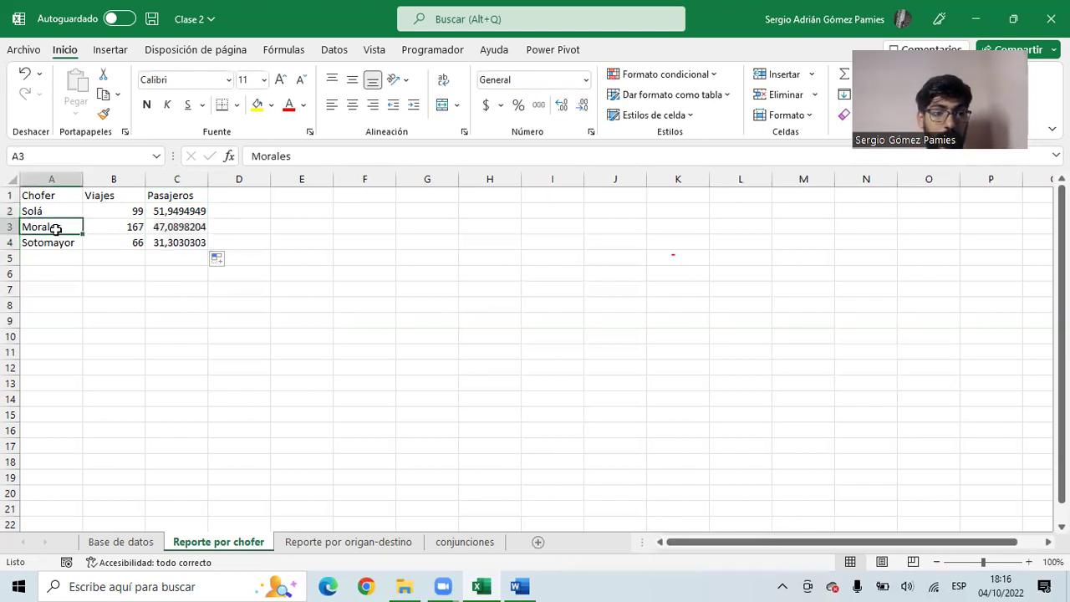
{"action": "left_click", "coordinate": [173, 215]}
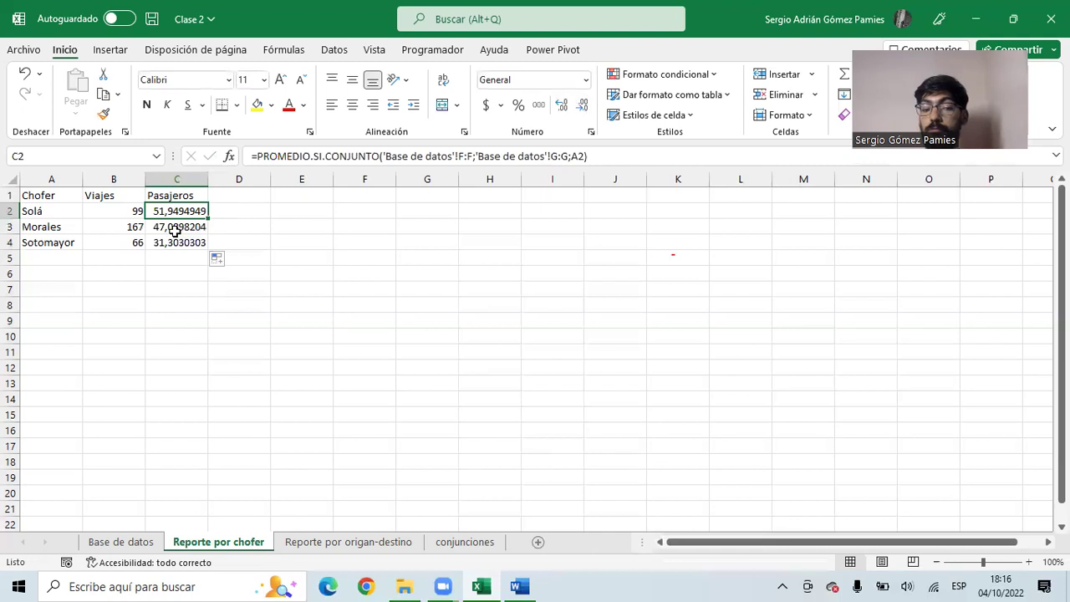
{"action": "left_click_drag", "start_coordinate": [72, 197], "coordinate": [140, 251]}
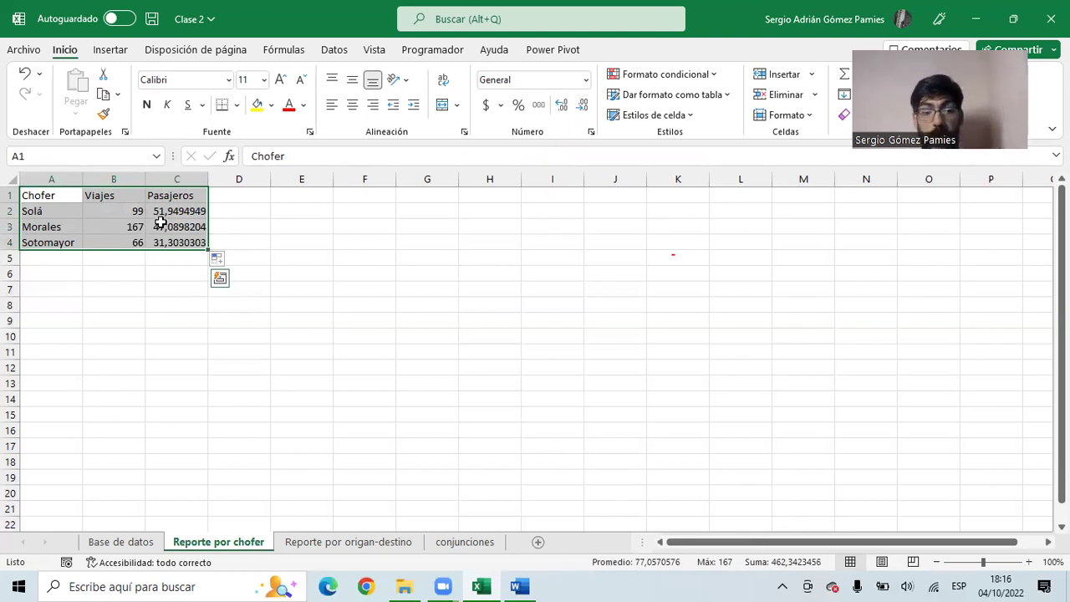
{"action": "left_click", "coordinate": [193, 212]}
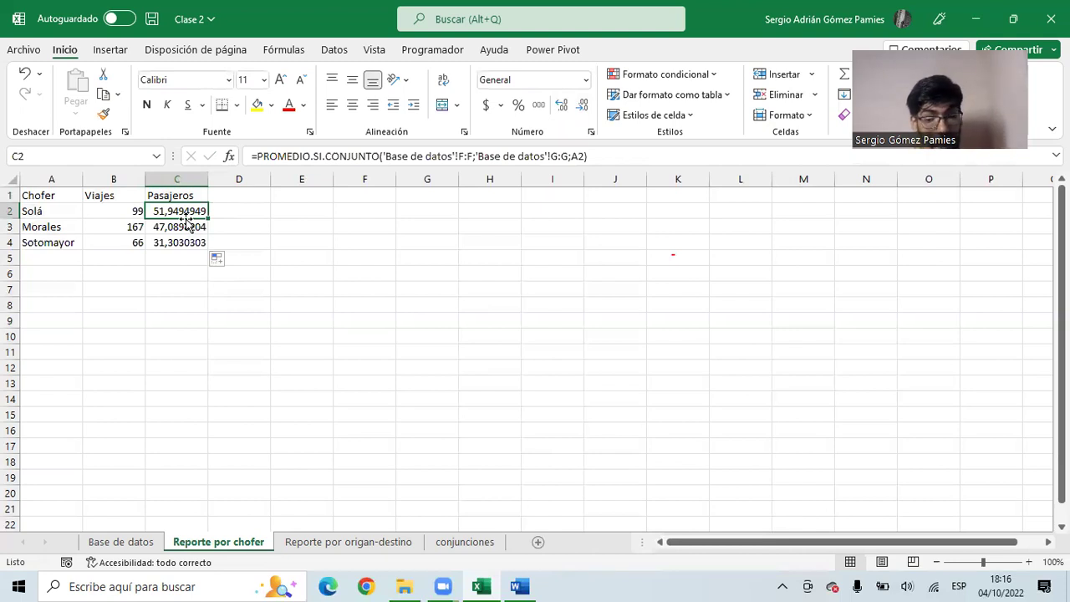
{"action": "left_click", "coordinate": [107, 215]}
{"action": "left_click", "coordinate": [337, 542]}
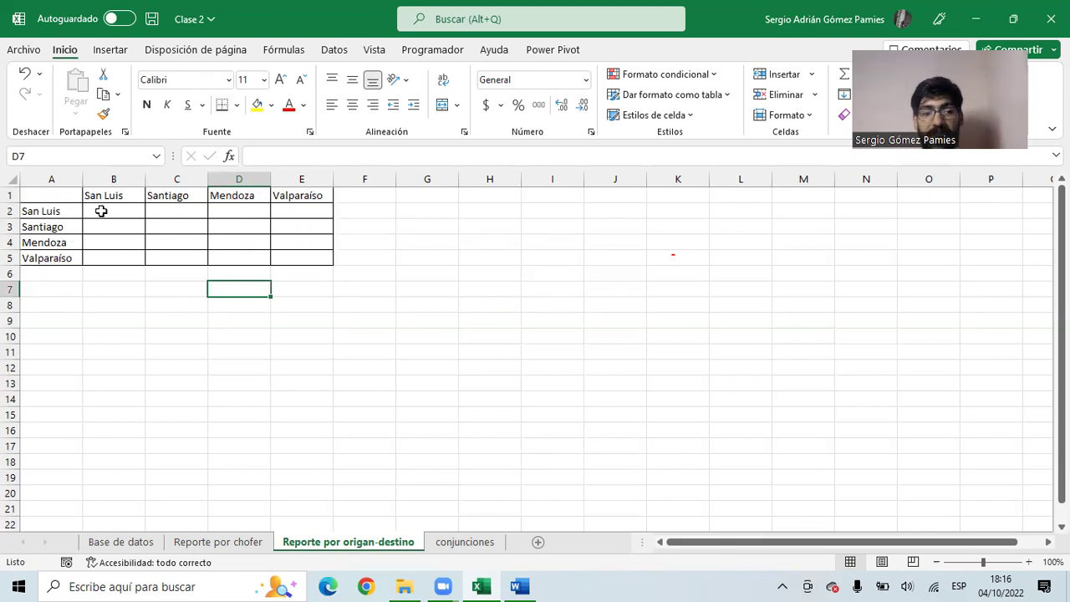
{"action": "left_click", "coordinate": [47, 211]}
{"action": "left_click", "coordinate": [106, 194]}
{"action": "left_click", "coordinate": [52, 207]}
{"action": "left_click", "coordinate": [95, 196]}
{"action": "left_click", "coordinate": [64, 210]}
{"action": "left_click", "coordinate": [159, 197]}
{"action": "left_click", "coordinate": [67, 212]}
{"action": "left_click", "coordinate": [247, 197]}
{"action": "left_click", "coordinate": [74, 211]}
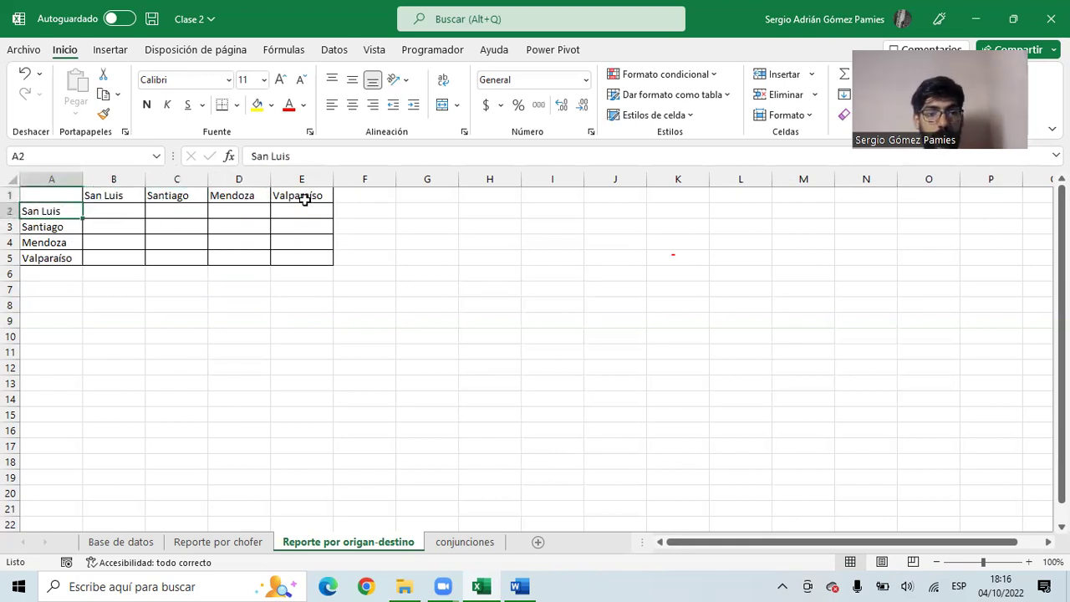
{"action": "left_click", "coordinate": [305, 196]}
{"action": "left_click", "coordinate": [63, 226]}
{"action": "left_click", "coordinate": [109, 199]}
{"action": "left_click", "coordinate": [64, 226]}
{"action": "left_click", "coordinate": [154, 199]}
{"action": "left_click", "coordinate": [53, 227]}
{"action": "left_click", "coordinate": [223, 199]}
{"action": "left_click", "coordinate": [62, 229]}
{"action": "left_click", "coordinate": [314, 192]}
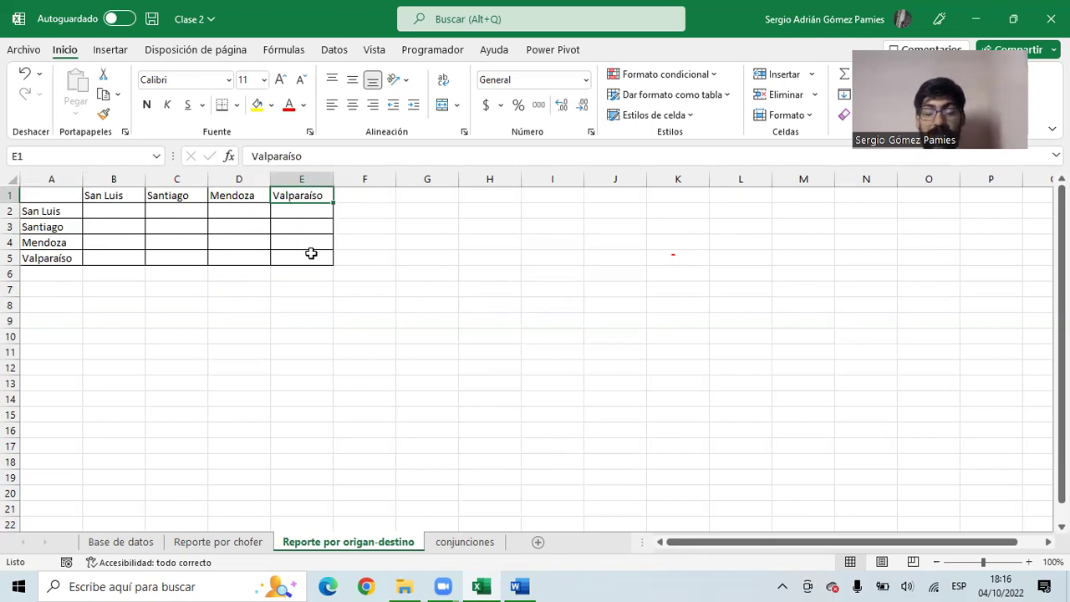
{"action": "left_click", "coordinate": [121, 215]}
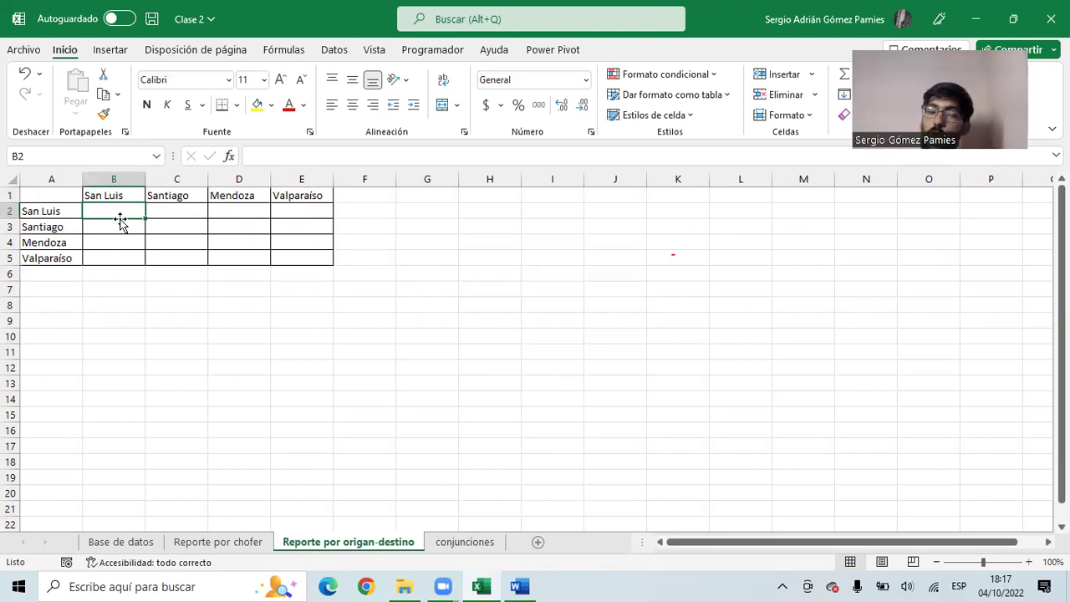
- Start a CONTAR.SI.CONJUNTO on 'Base de datos'!B:B in B2, cancel it, and extend B2 across the San Luis row
{"action": "type", "text": "=contar"}
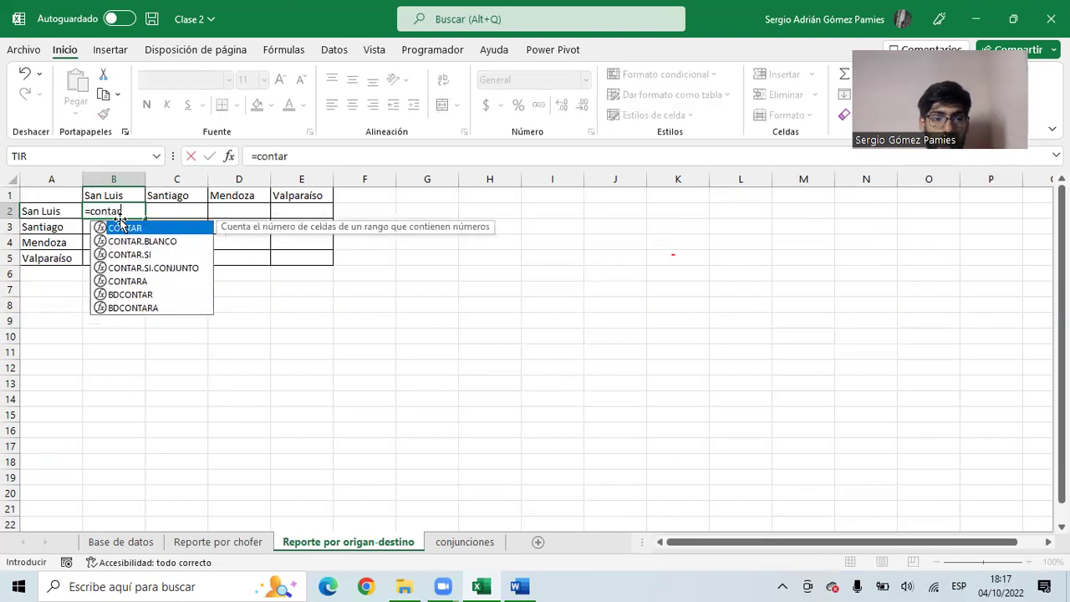
{"action": "key", "text": "Down"}
{"action": "key", "text": "Down"}
{"action": "key", "text": "Down"}
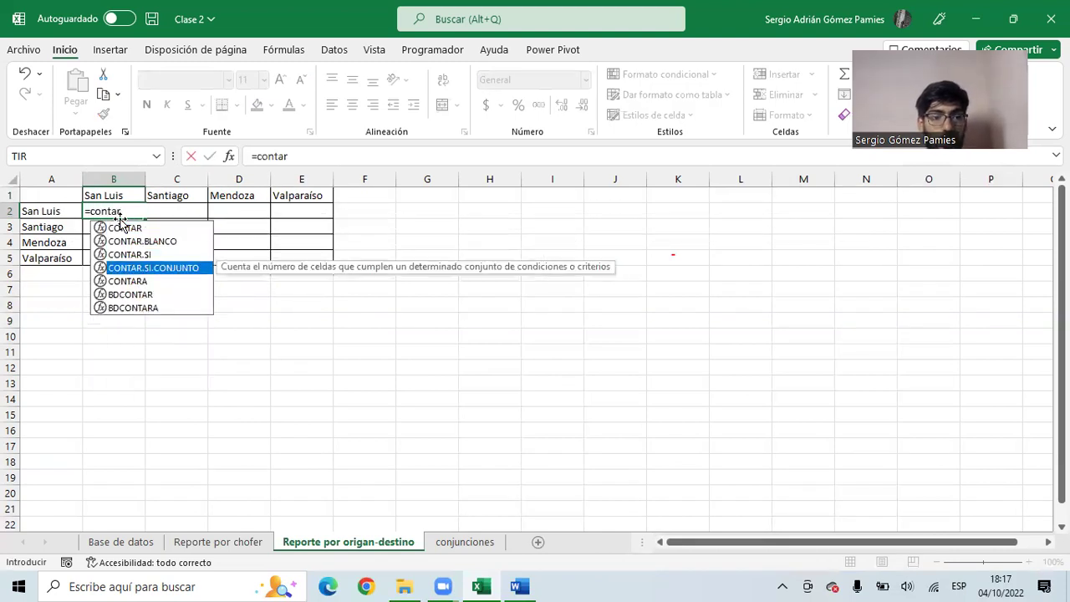
{"action": "key", "text": "Tab"}
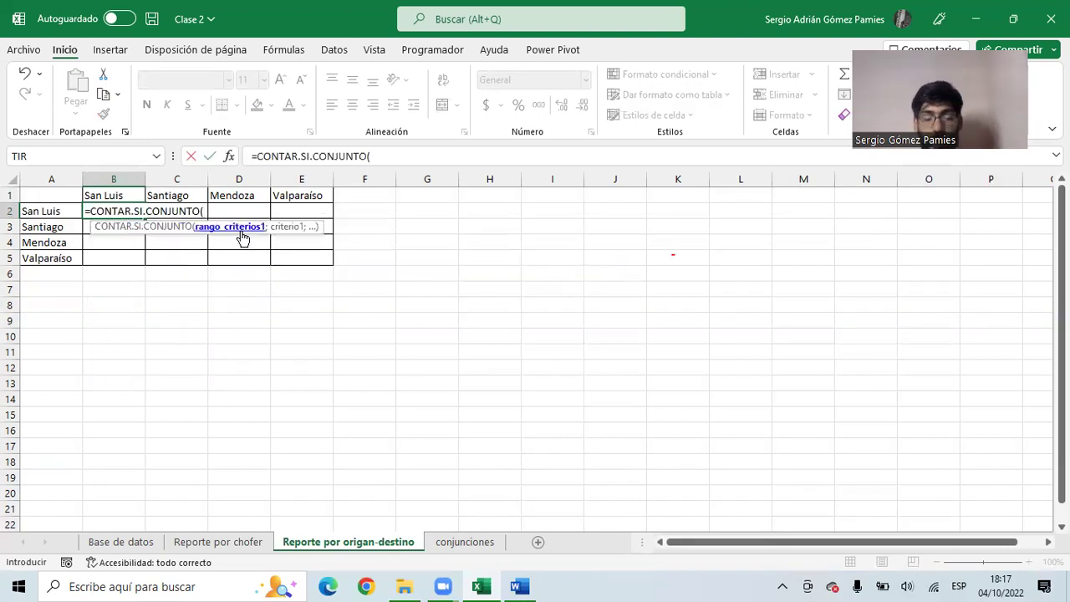
{"action": "left_click", "coordinate": [132, 542]}
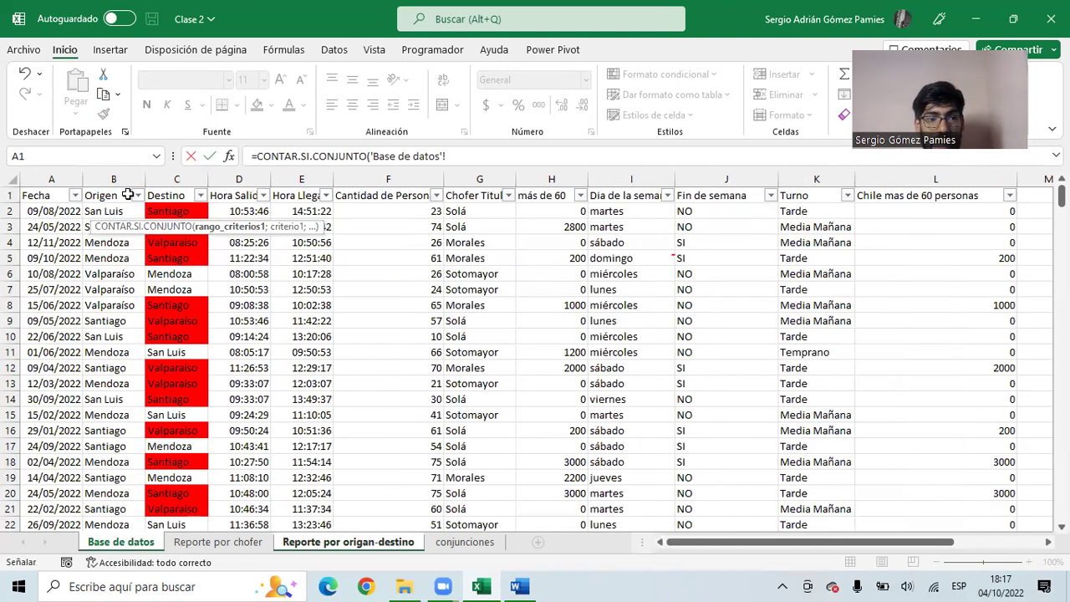
{"action": "left_click", "coordinate": [116, 179]}
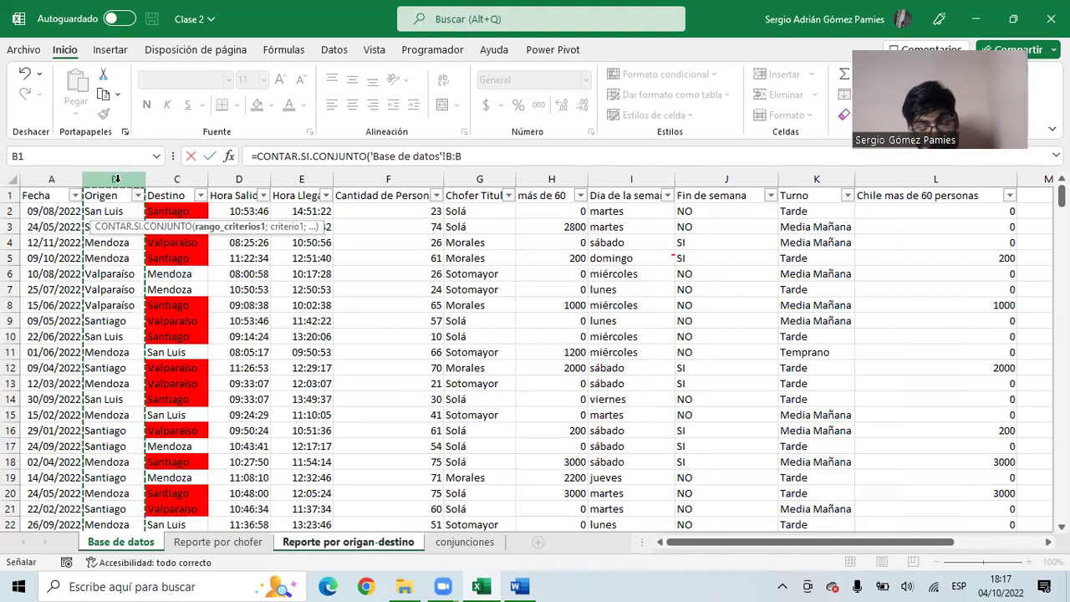
{"action": "type", "text": ";"}
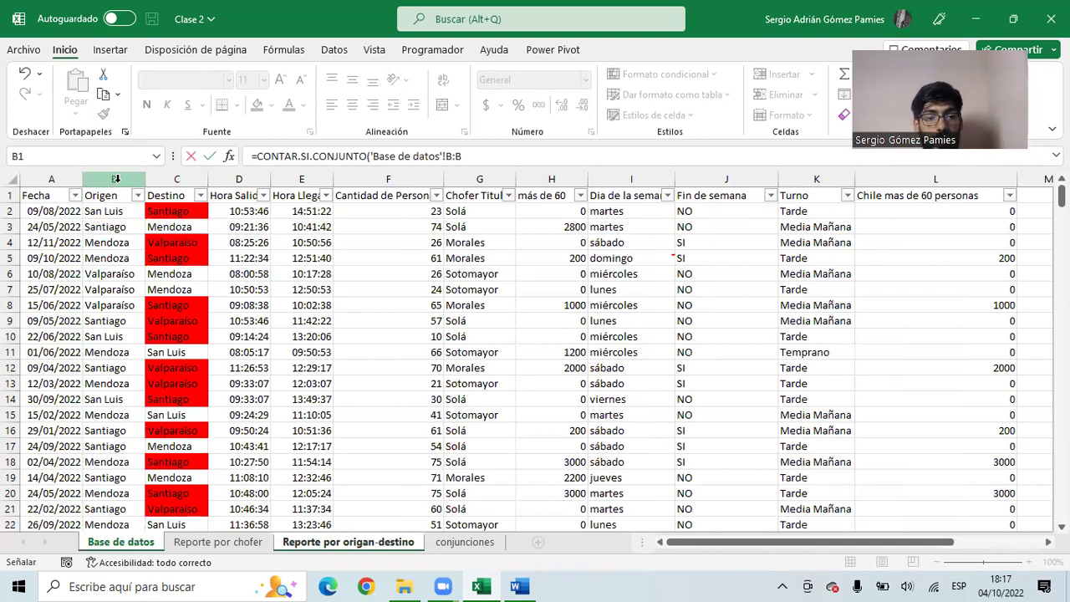
{"action": "key", "text": "Escape"}
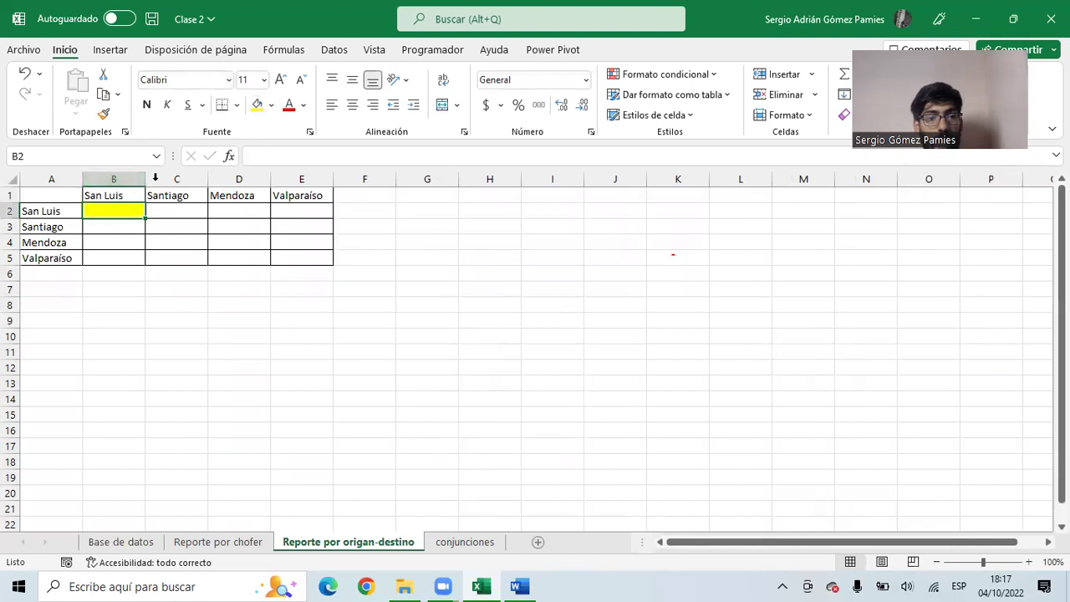
{"action": "mouse_move", "coordinate": [145, 219]}
{"action": "left_mouse_down"}
{"action": "mouse_move", "coordinate": [322, 219]}
{"action": "mouse_move", "coordinate": [148, 215]}
{"action": "mouse_move", "coordinate": [137, 268]}
{"action": "mouse_move", "coordinate": [128, 212]}
{"action": "mouse_move", "coordinate": [328, 217]}
{"action": "mouse_move", "coordinate": [148, 211]}
{"action": "mouse_move", "coordinate": [138, 222]}
{"action": "left_mouse_up"}
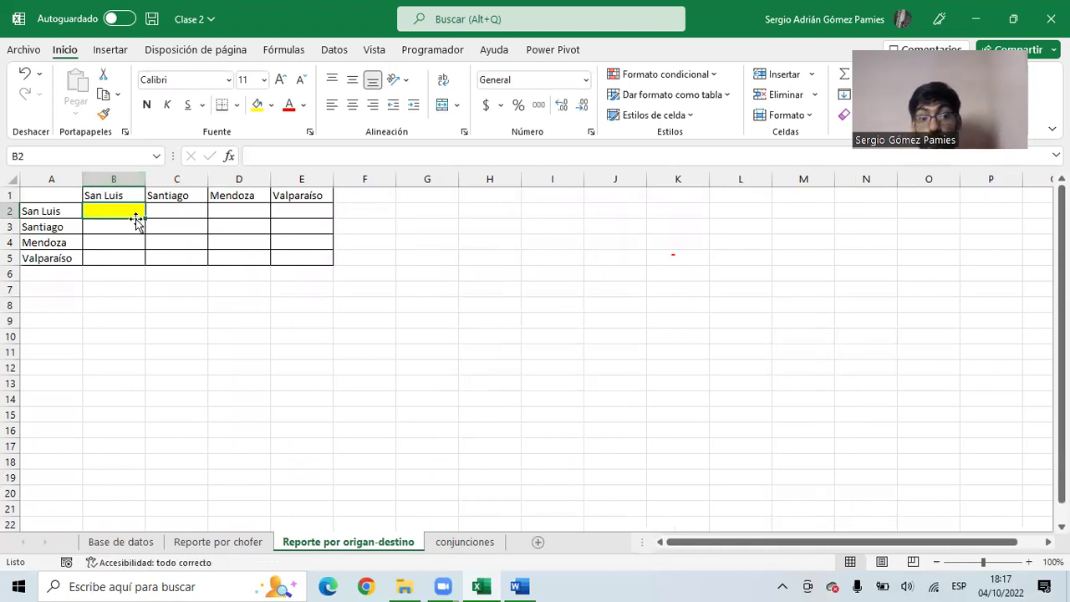
{"action": "left_click", "coordinate": [231, 542]}
{"action": "left_click_drag", "start_coordinate": [370, 157], "coordinate": [463, 151]}
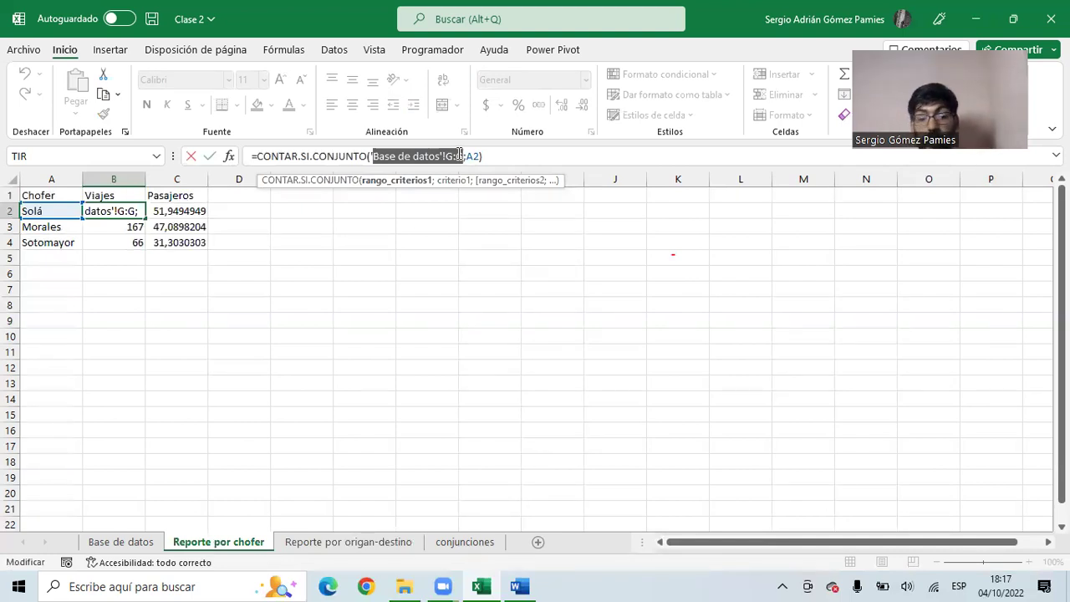
{"action": "key", "text": "Escape"}
{"action": "left_click", "coordinate": [336, 542]}
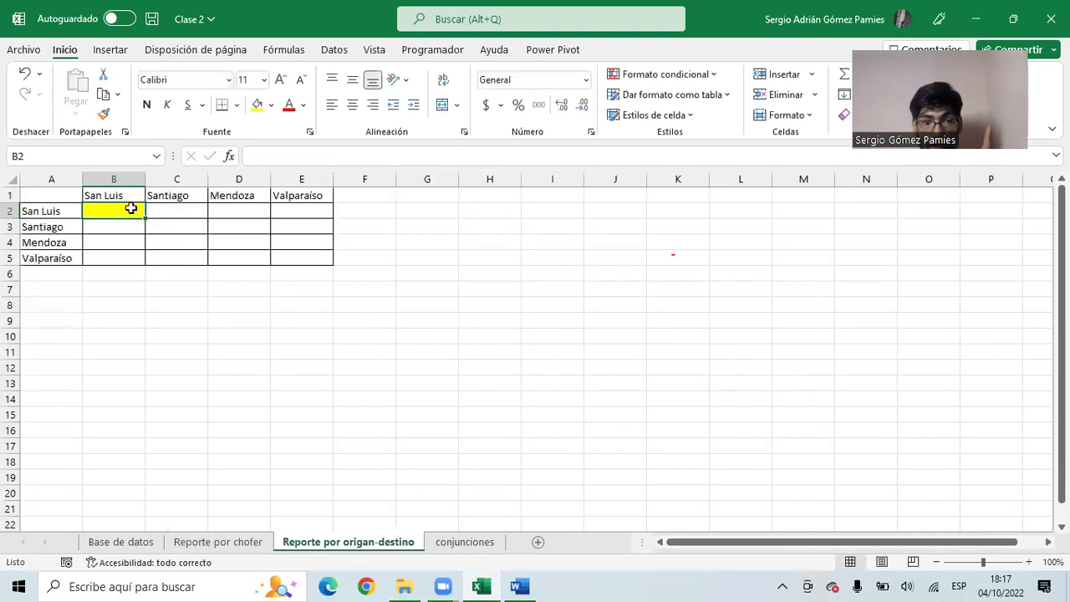
- In B2 begin =CONTAR.SI.CONJUNTO('Base de datos'!$B:$B;A2; using the absolute Origen column
{"action": "type", "text": "="}
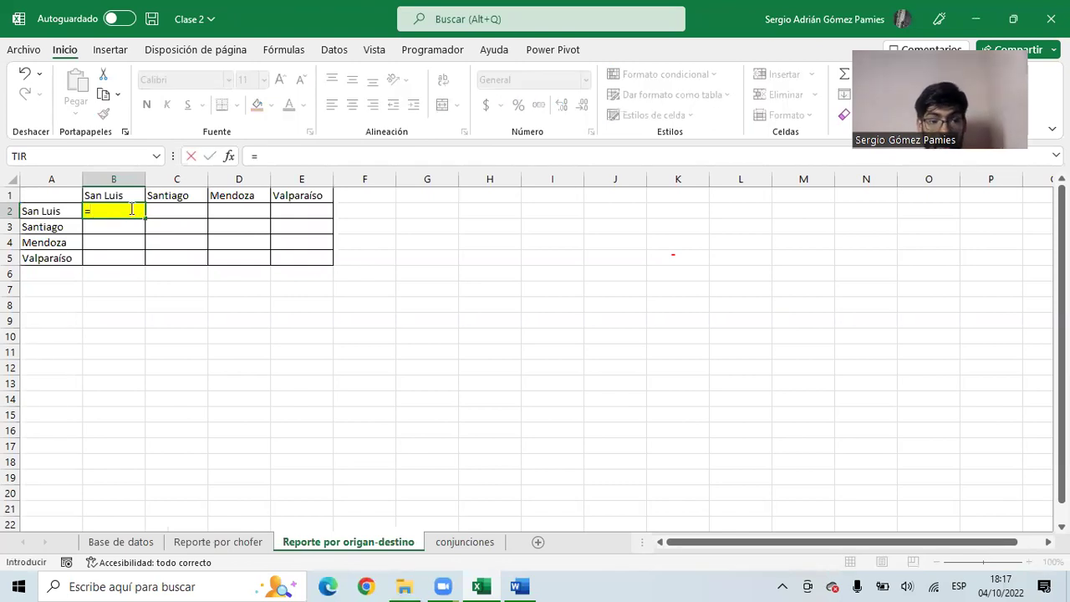
{"action": "type", "text": "cont"}
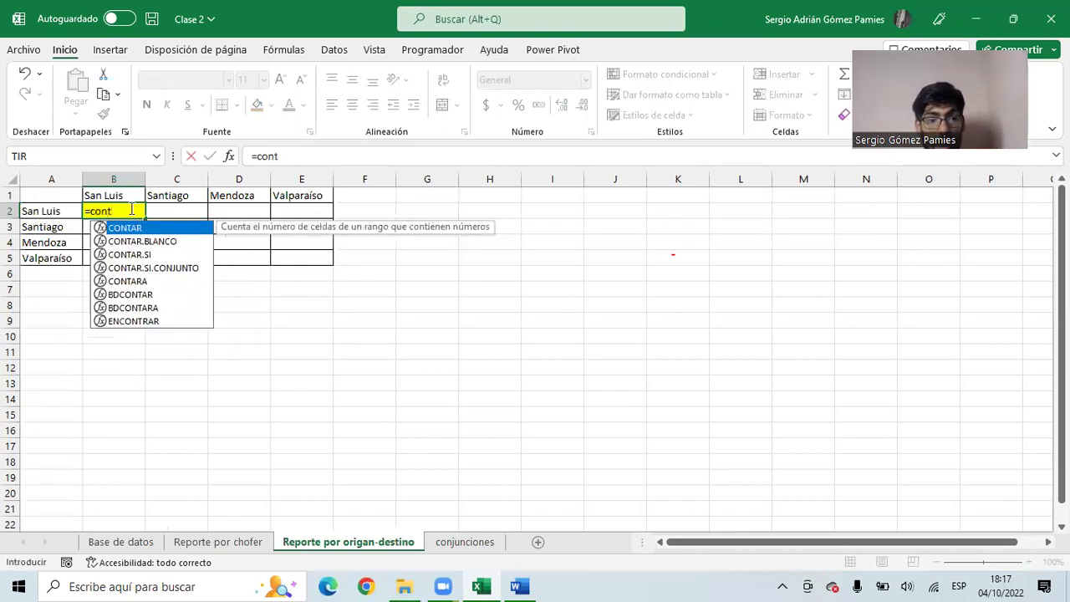
{"action": "key", "text": "Down"}
{"action": "key", "text": "Down"}
{"action": "key", "text": "Down"}
{"action": "key", "text": "Tab"}
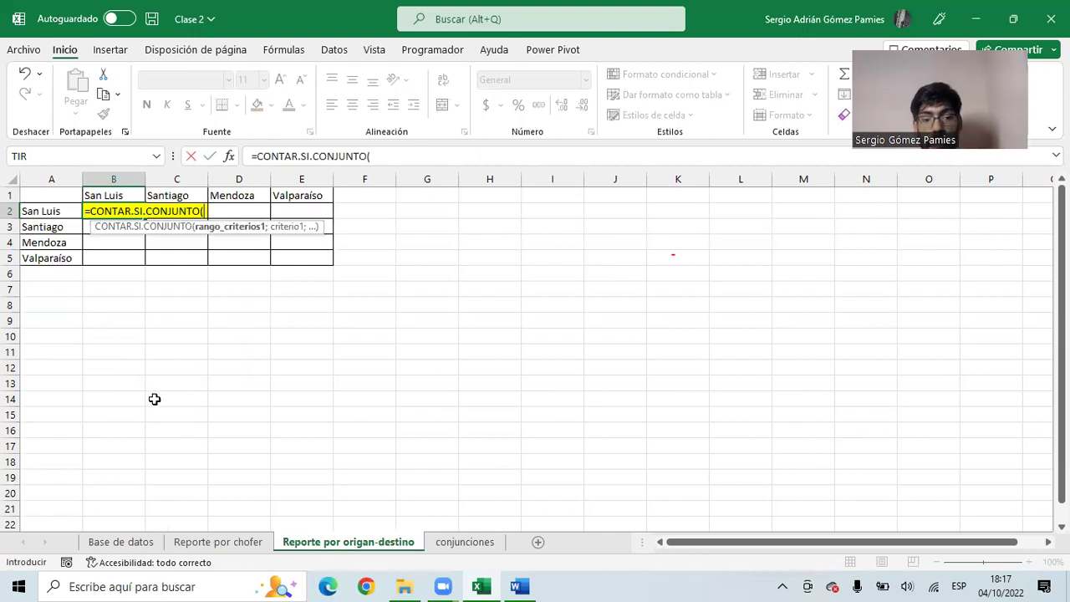
{"action": "left_click", "coordinate": [125, 544]}
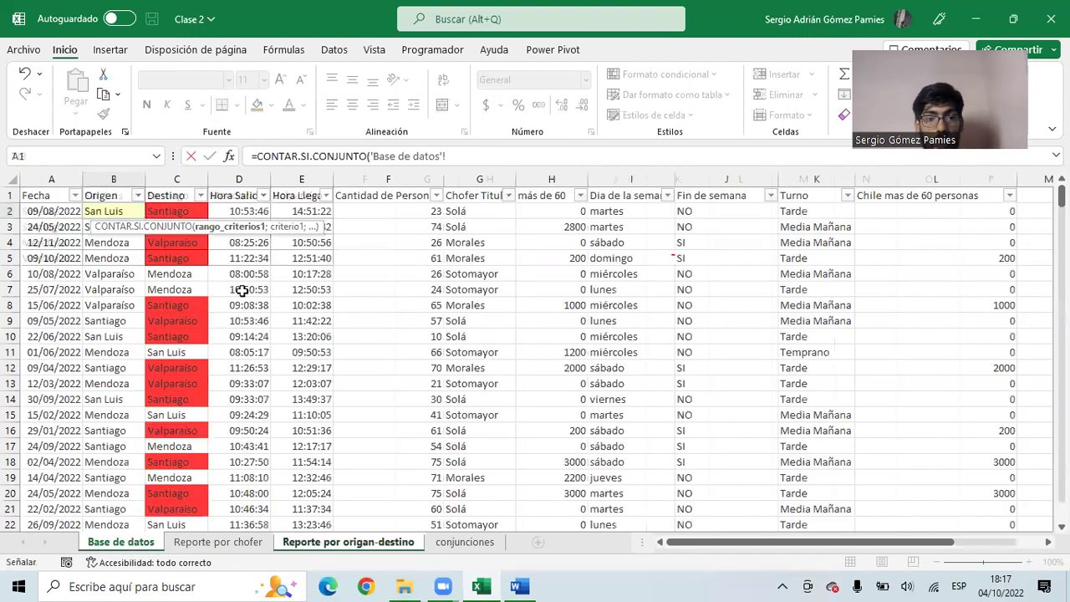
{"action": "left_click", "coordinate": [102, 178]}
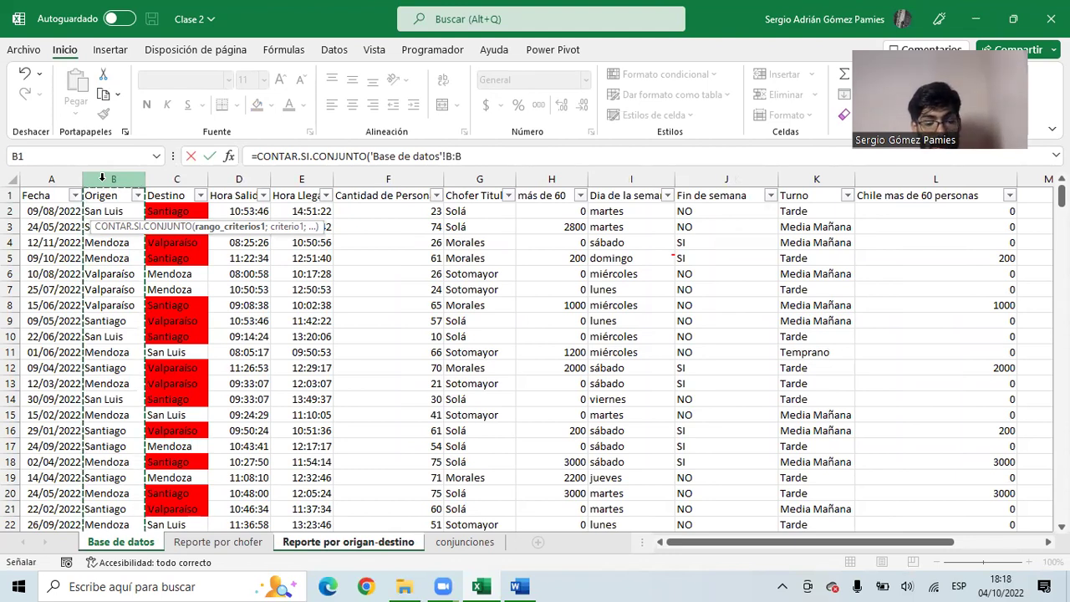
{"action": "key", "text": "F4"}
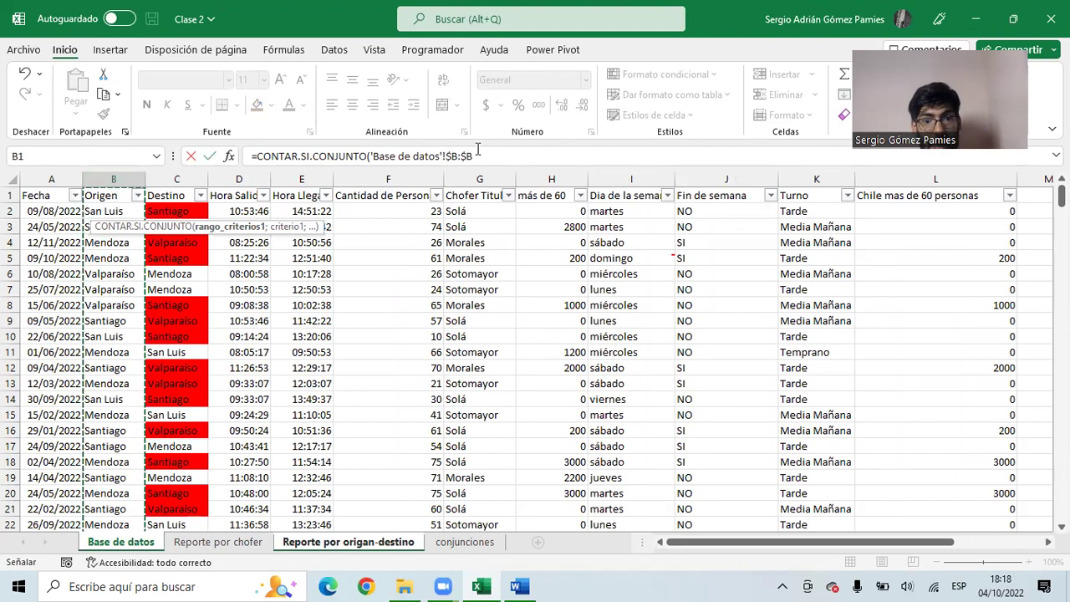
{"action": "left_click_drag", "start_coordinate": [474, 156], "coordinate": [449, 156]}
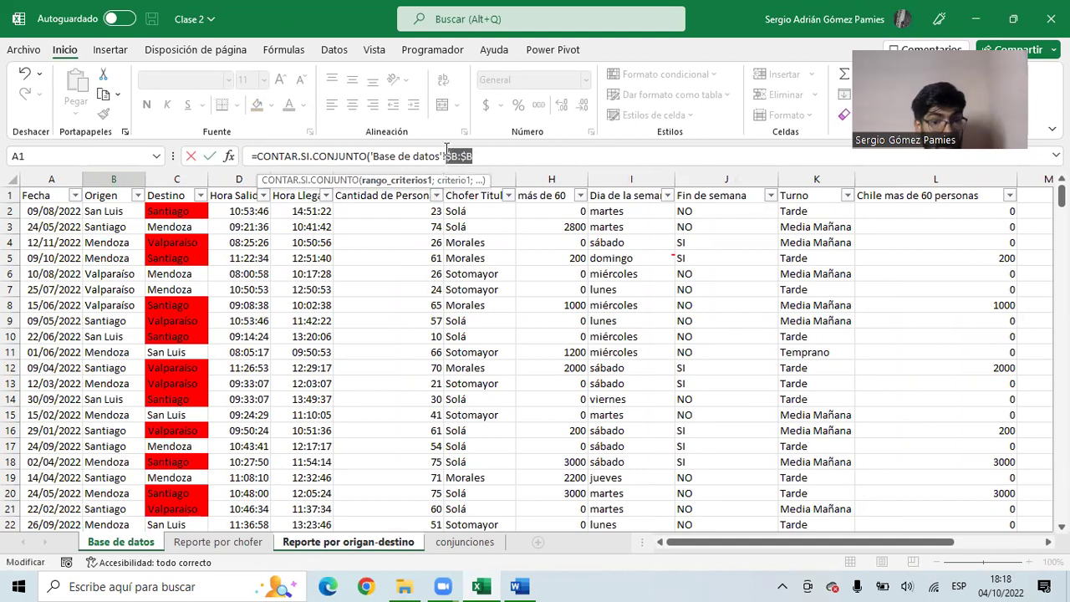
{"action": "left_click", "coordinate": [489, 159]}
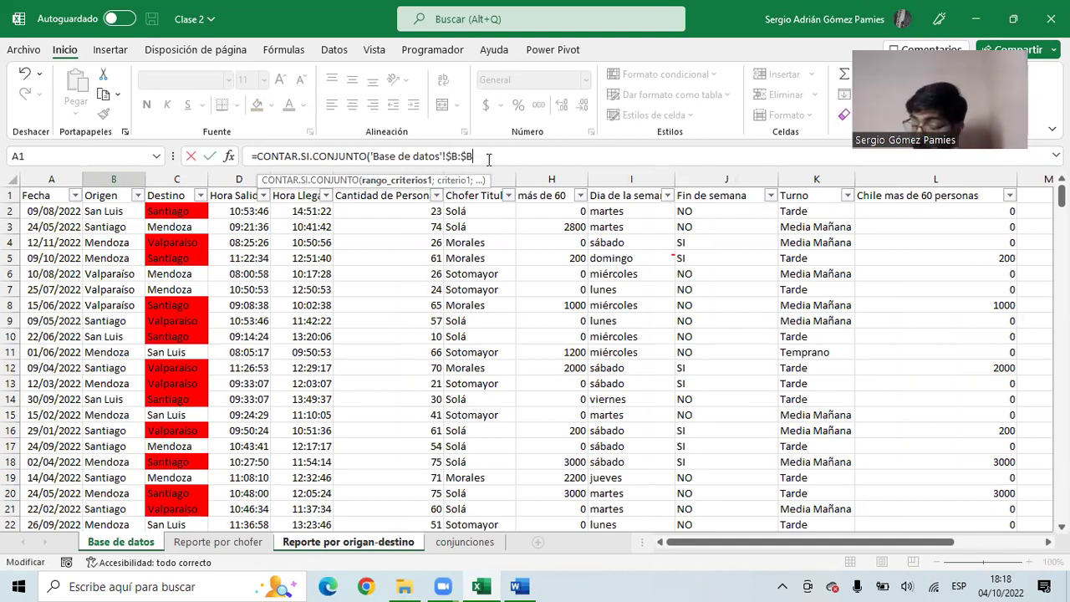
{"action": "type", "text": ";"}
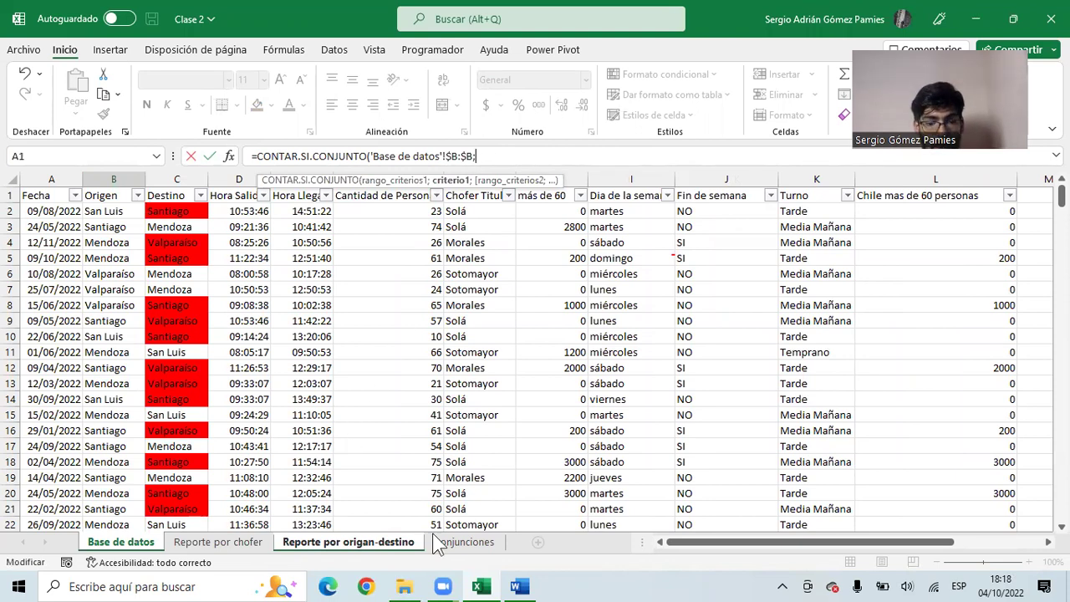
{"action": "left_click", "coordinate": [317, 546]}
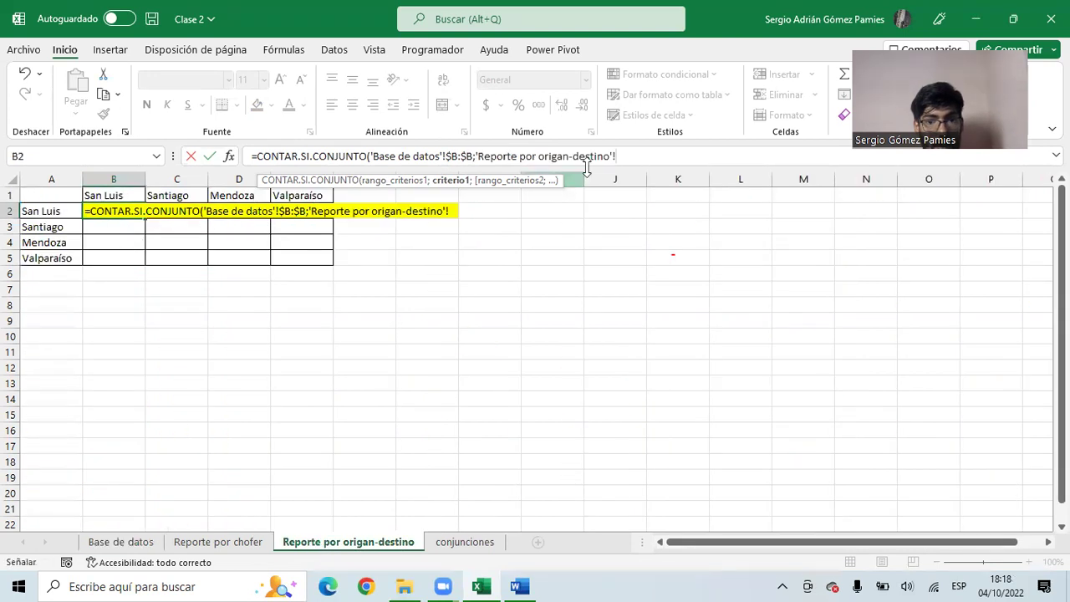
{"action": "left_click_drag", "start_coordinate": [617, 156], "coordinate": [483, 152]}
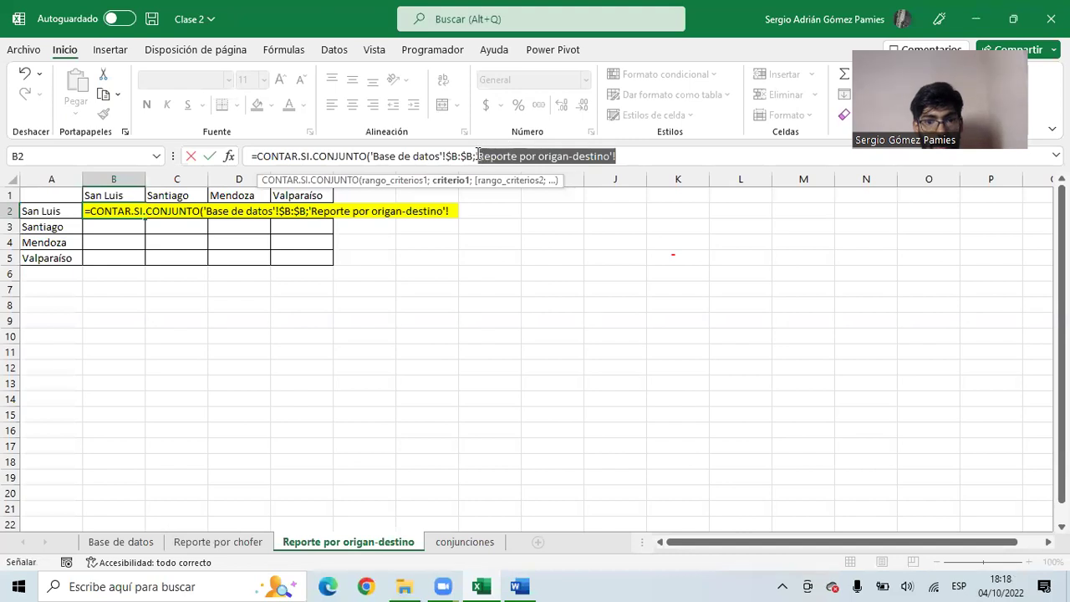
{"action": "key", "text": "BackSpace"}
{"action": "type", "text": "A2"}
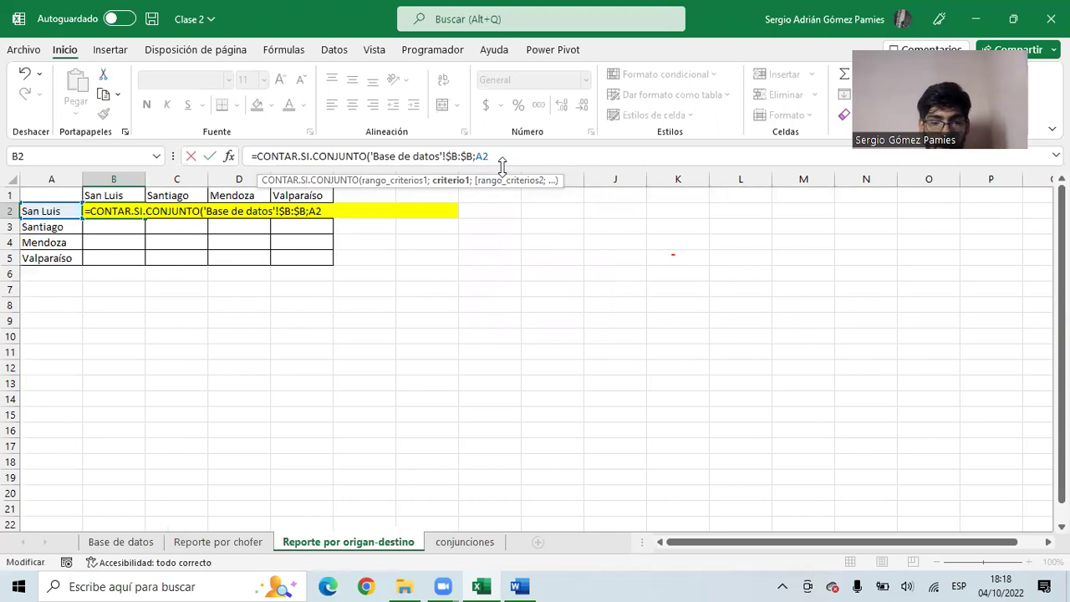
{"action": "type", "text": ";"}
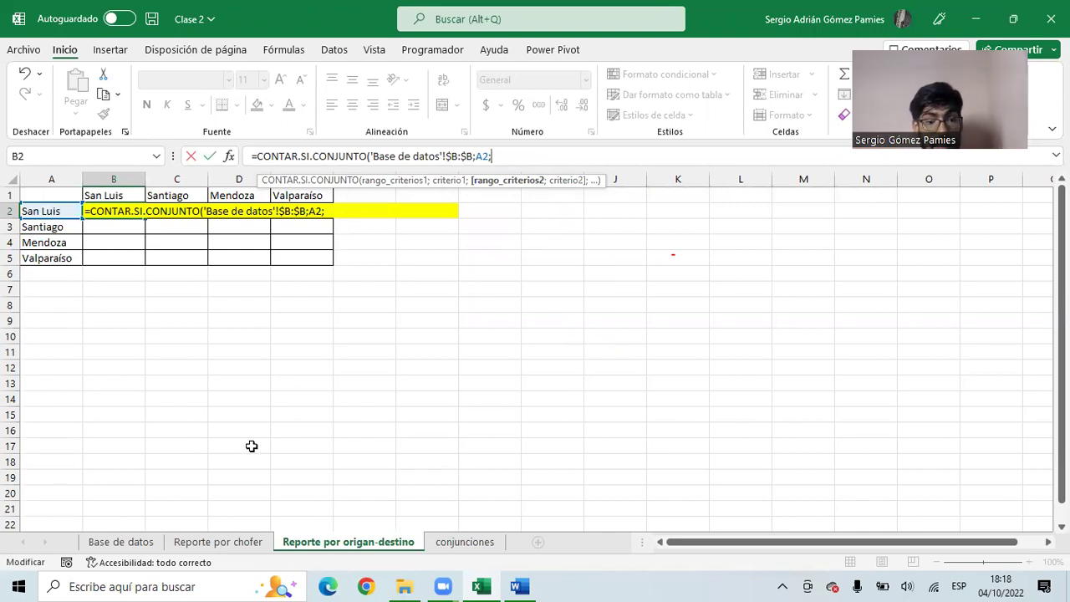
- Add the absolute Destino range 'Base de datos'!$C:$C with criterion B1 and enter it, showing 0
{"action": "left_click", "coordinate": [124, 543]}
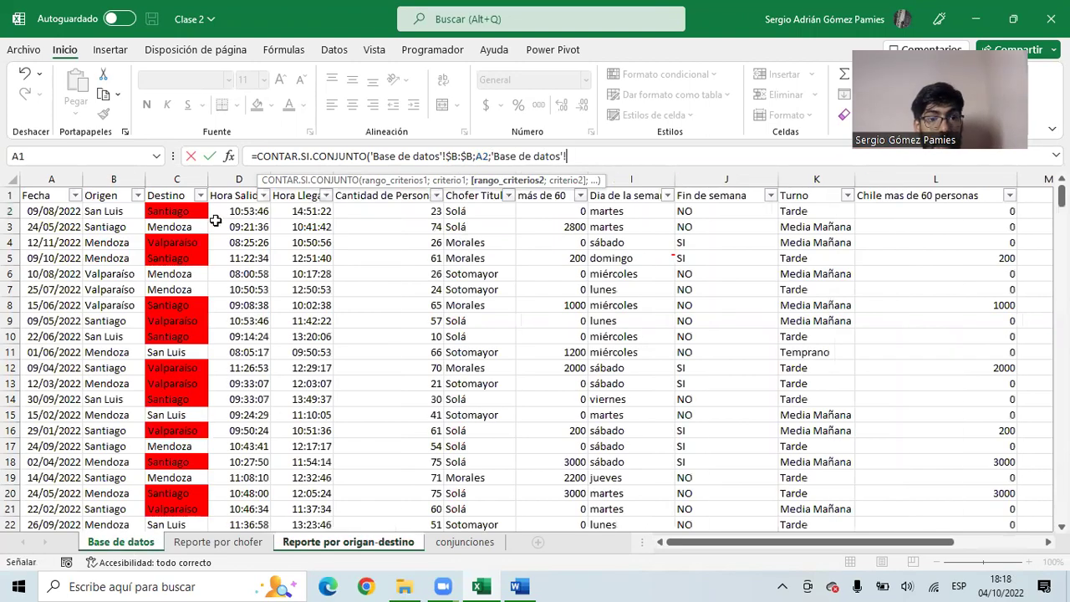
{"action": "left_click", "coordinate": [175, 180]}
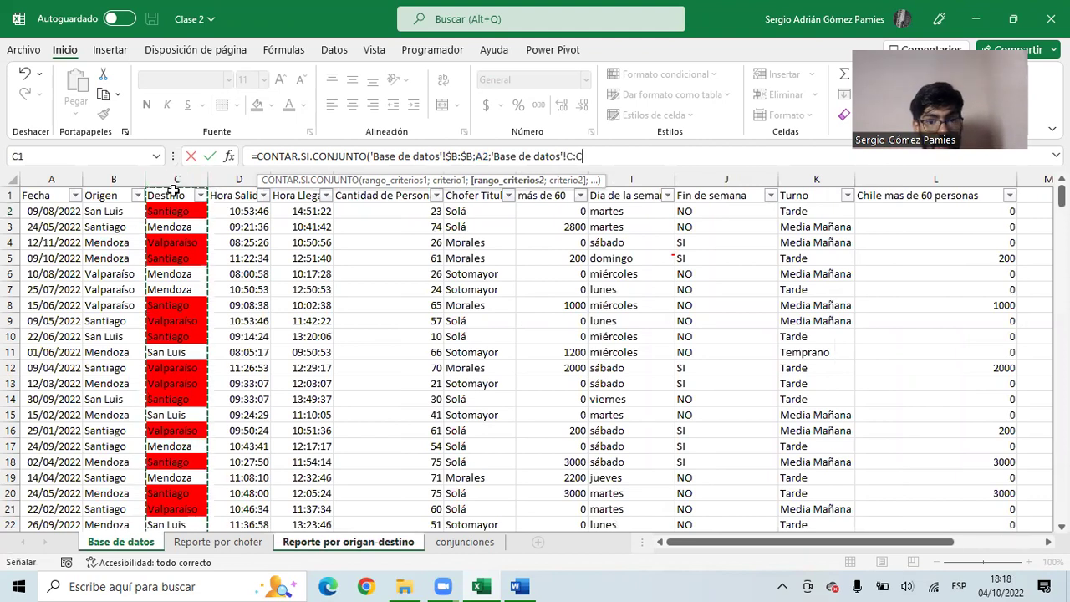
{"action": "key", "text": "F4"}
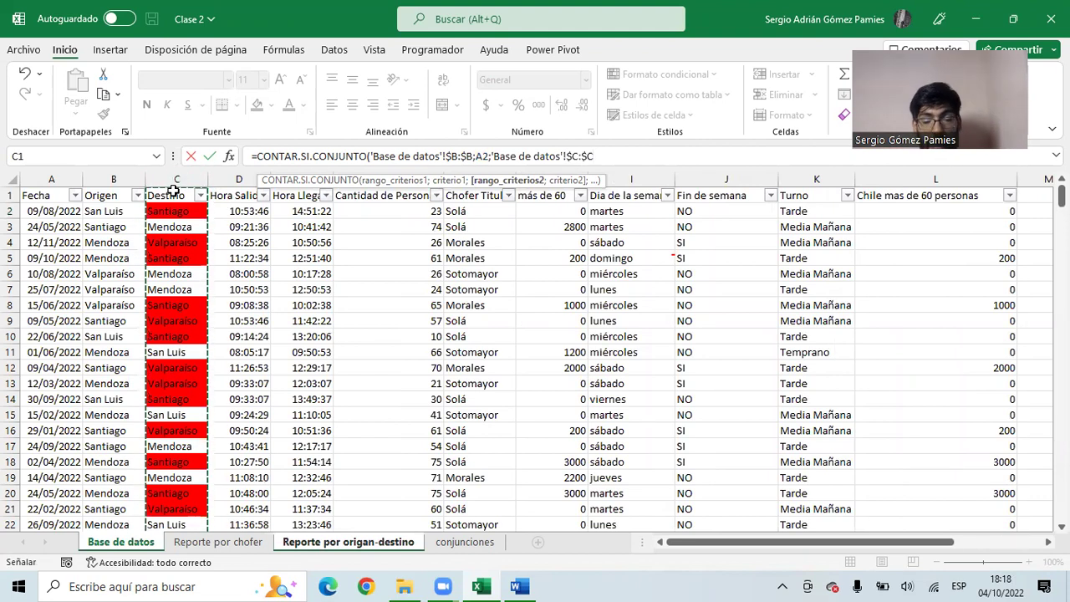
{"action": "type", "text": ";"}
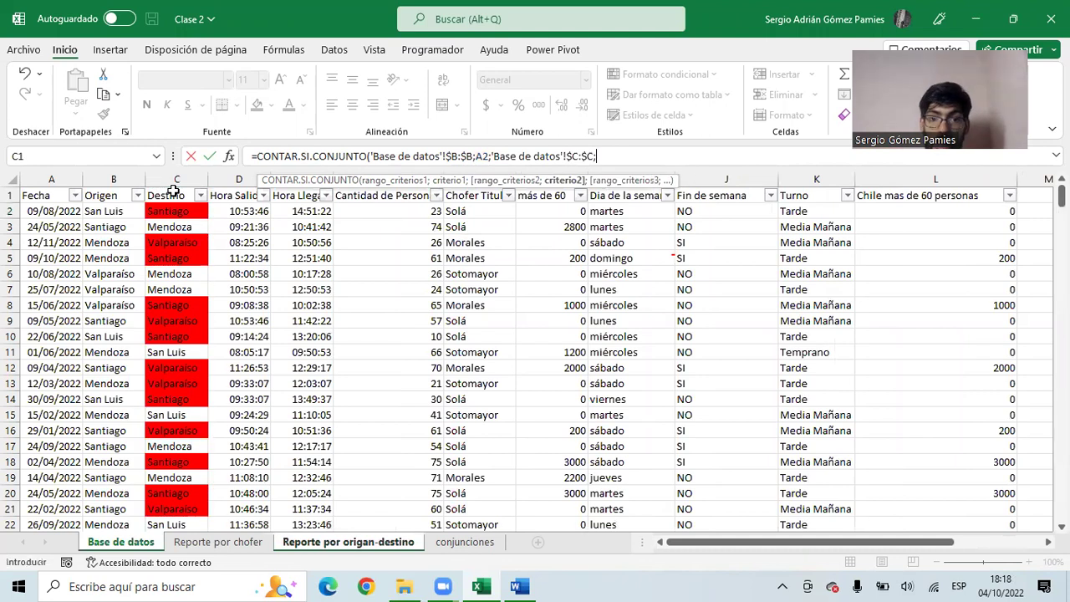
{"action": "left_click", "coordinate": [403, 543]}
{"action": "left_click_drag", "start_coordinate": [741, 159], "coordinate": [597, 157]}
{"action": "key", "text": "BackSpace"}
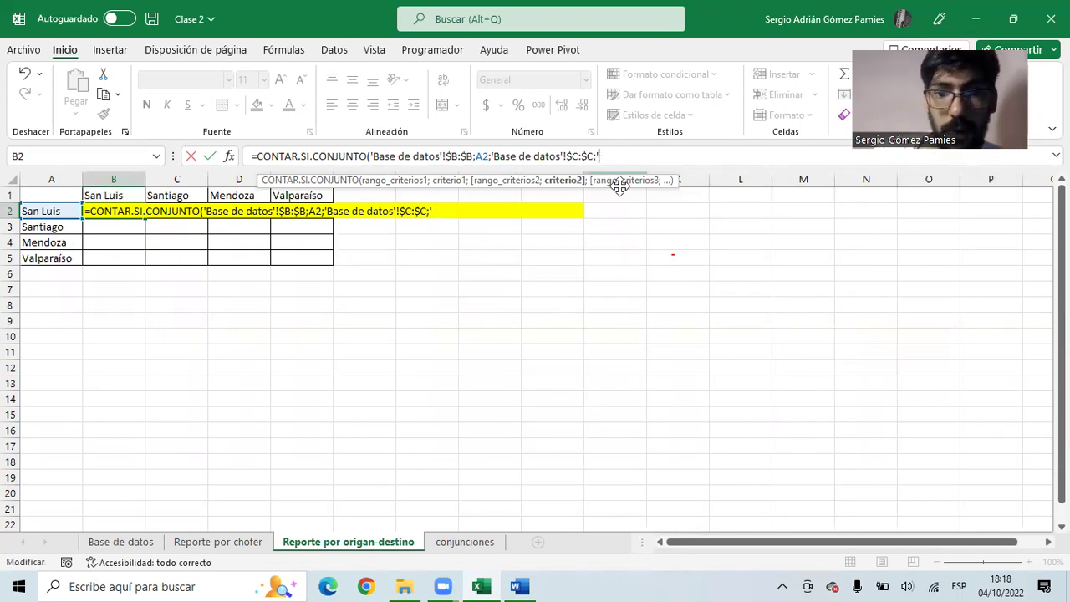
{"action": "type", "text": "B"}
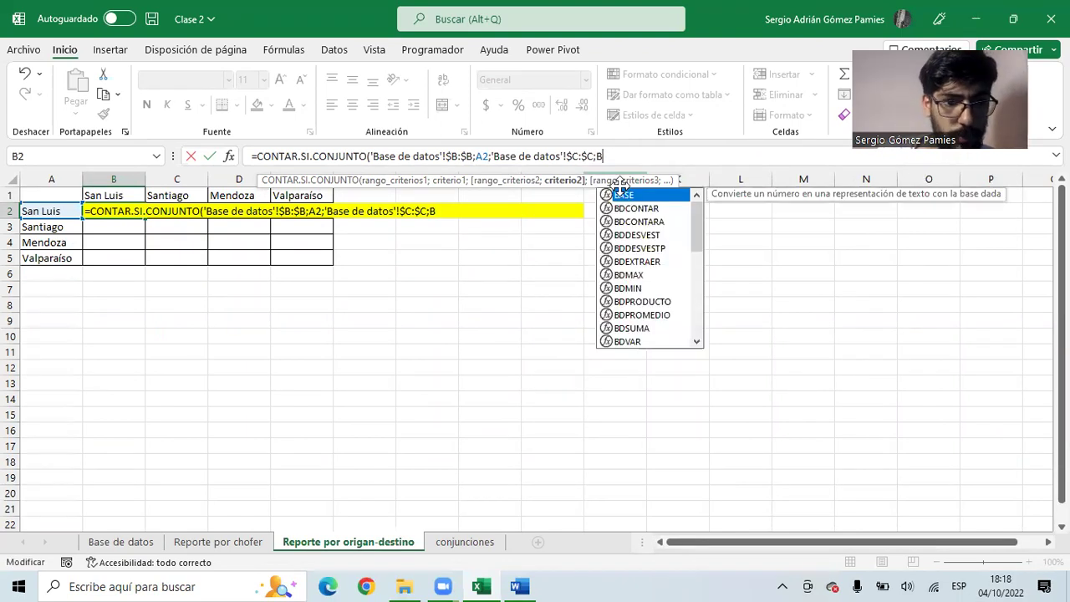
{"action": "type", "text": "1"}
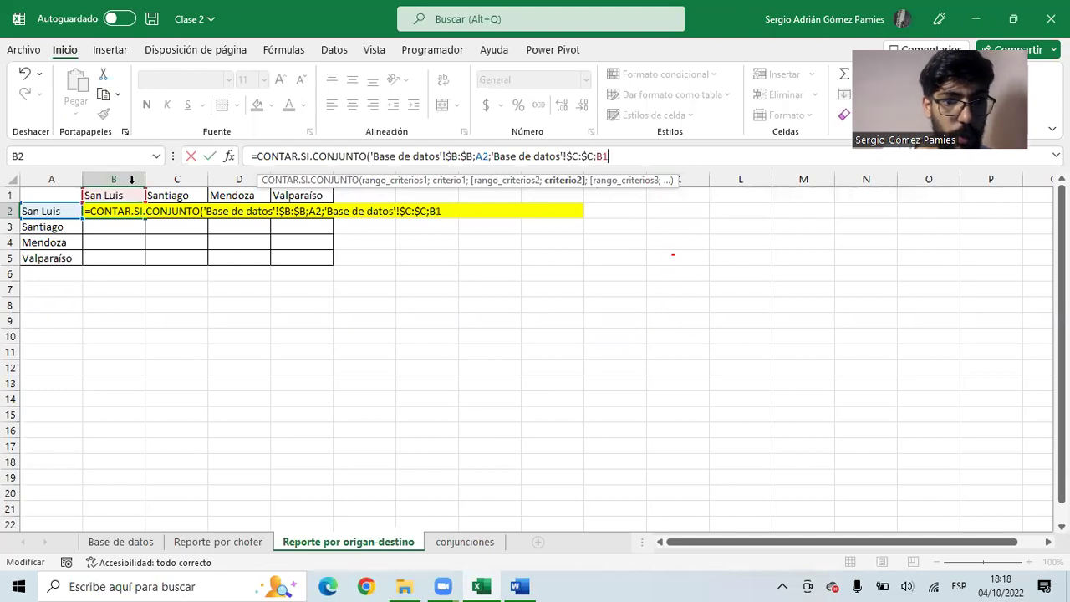
{"action": "key", "text": "ctrl+Return"}
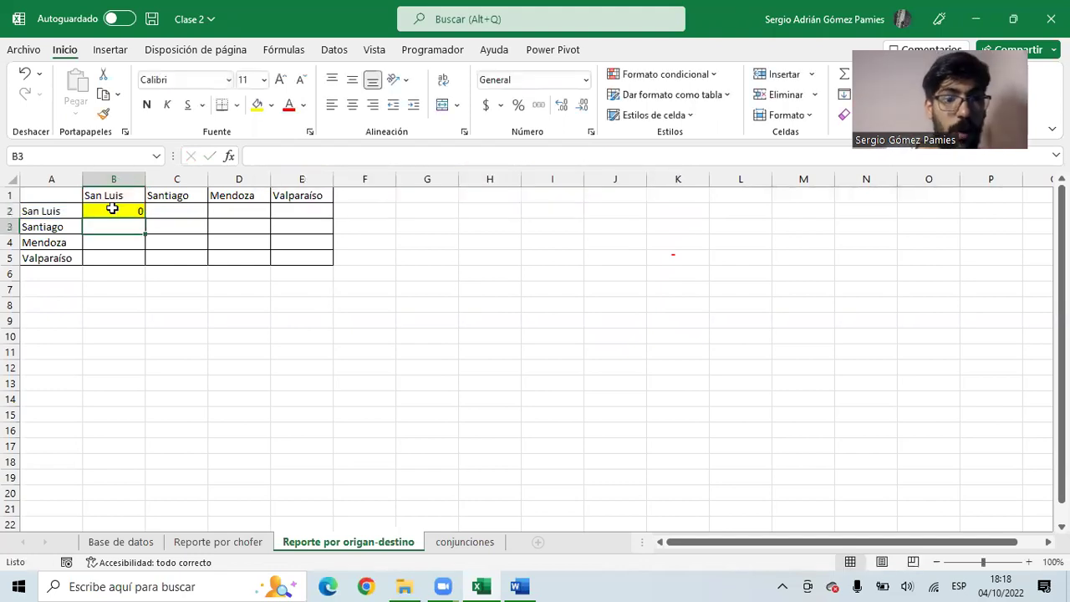
- Copy B2's count formula and paste it across the matrix B2:E5
{"action": "left_click", "coordinate": [81, 211]}
{"action": "left_click", "coordinate": [131, 197]}
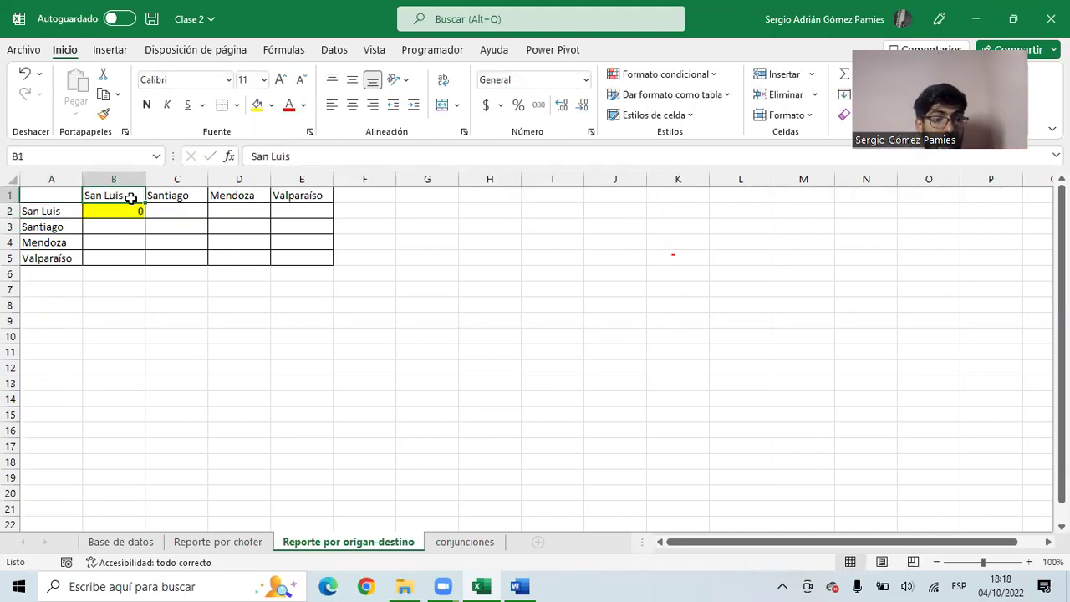
{"action": "left_click", "coordinate": [136, 212]}
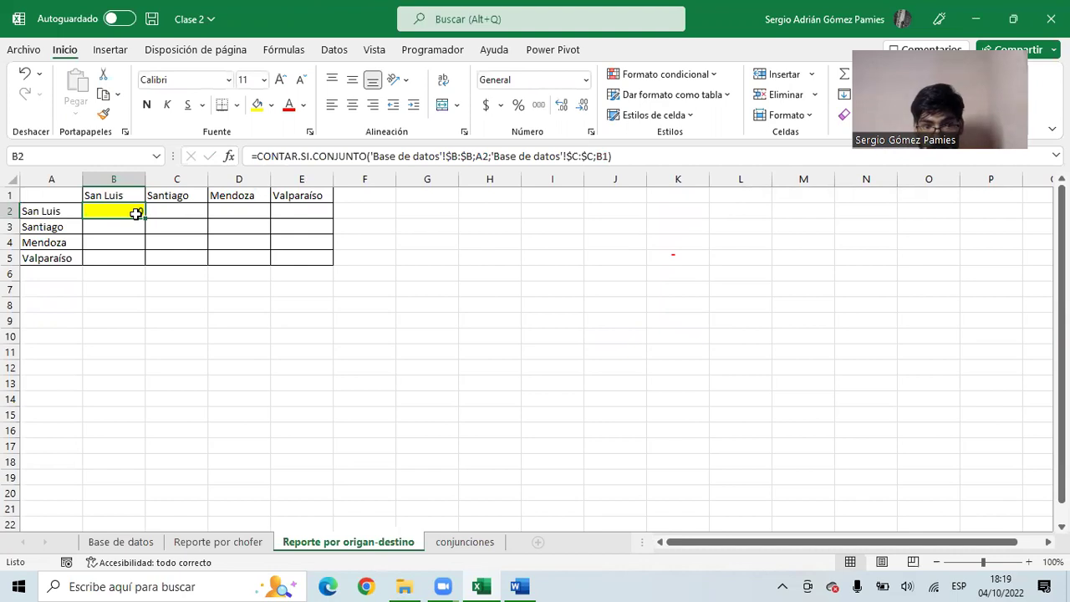
{"action": "key", "text": "ctrl+c"}
{"action": "left_click_drag", "start_coordinate": [110, 211], "coordinate": [286, 255]}
{"action": "key", "text": "ctrl+v"}
{"action": "left_click", "coordinate": [273, 257]}
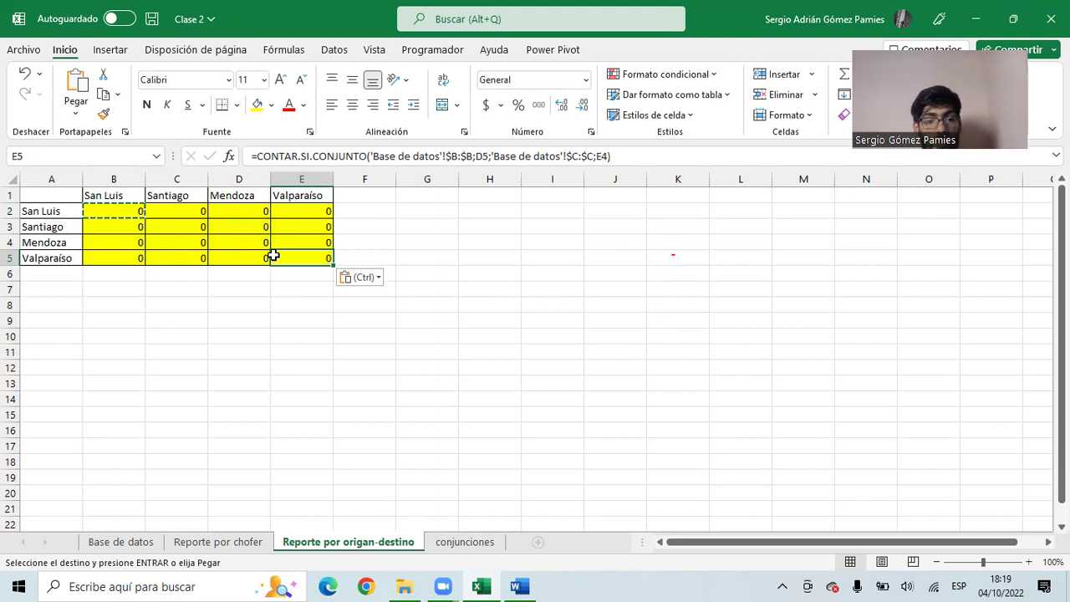
- Point C2's origin criterion at San Luis in A2
{"action": "double_click", "coordinate": [194, 211]}
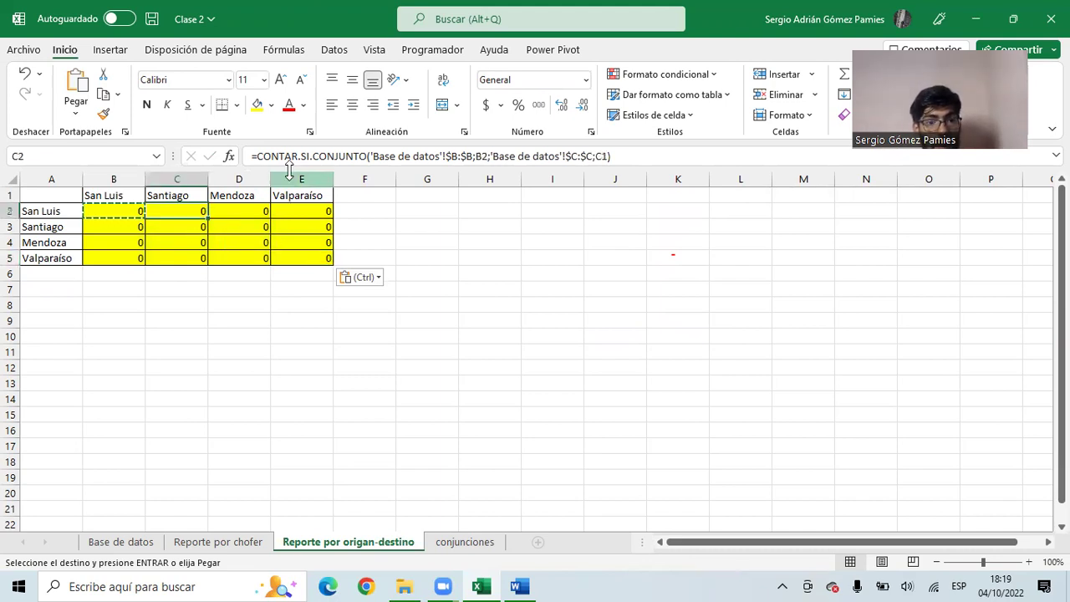
{"action": "left_click", "coordinate": [50, 219]}
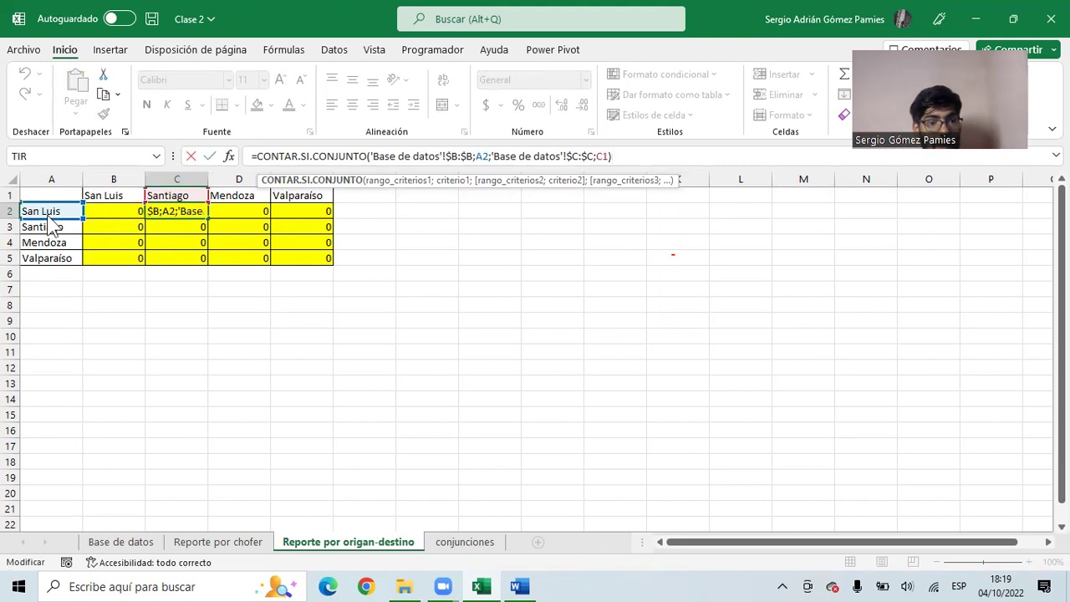
{"action": "key", "text": "Return"}
{"action": "left_click", "coordinate": [193, 214]}
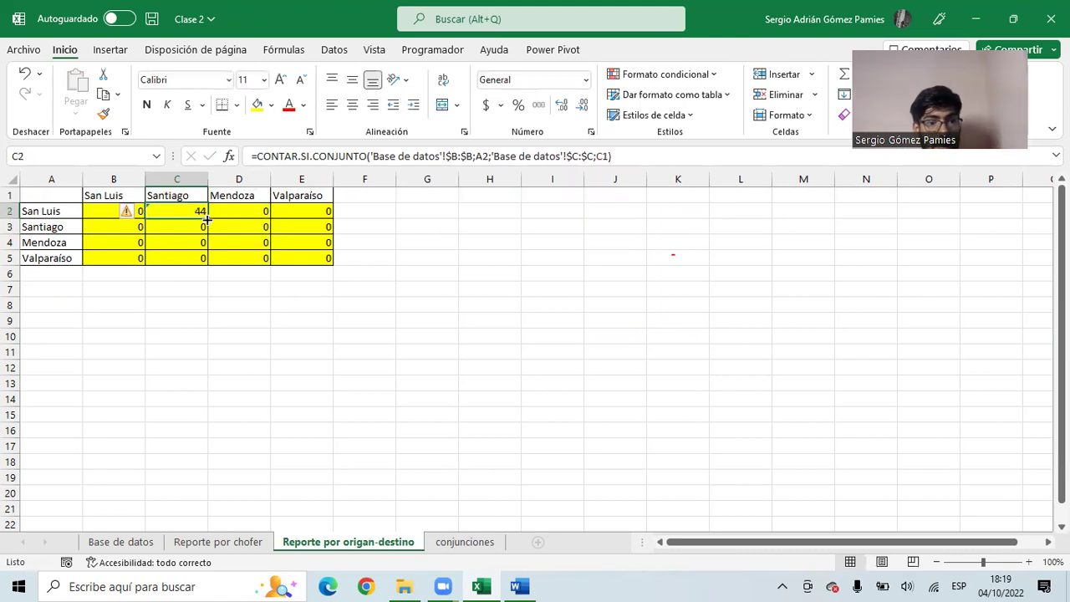
- Clear the copied formulas from B3:E5 and C2:E2, leaving only B2's formula
{"action": "left_click_drag", "start_coordinate": [129, 228], "coordinate": [278, 259]}
{"action": "key", "text": "Delete"}
{"action": "left_click_drag", "start_coordinate": [179, 212], "coordinate": [281, 210]}
{"action": "key", "text": "Delete"}
{"action": "left_click", "coordinate": [127, 211]}
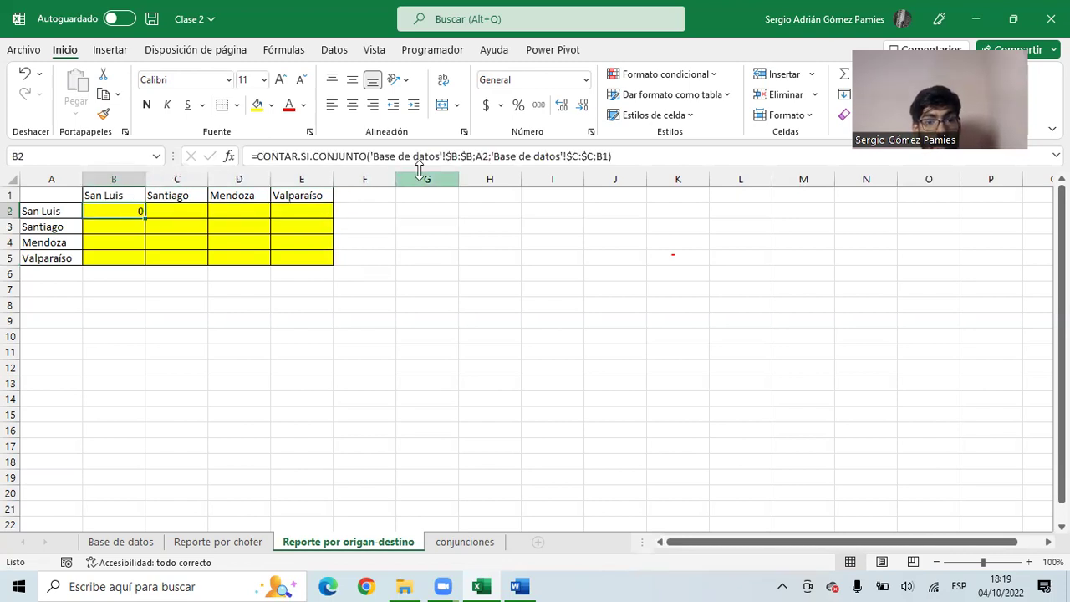
- Point B2's origin criterion at A2 and lock it to column A as $A2
{"action": "left_click_drag", "start_coordinate": [473, 156], "coordinate": [375, 156]}
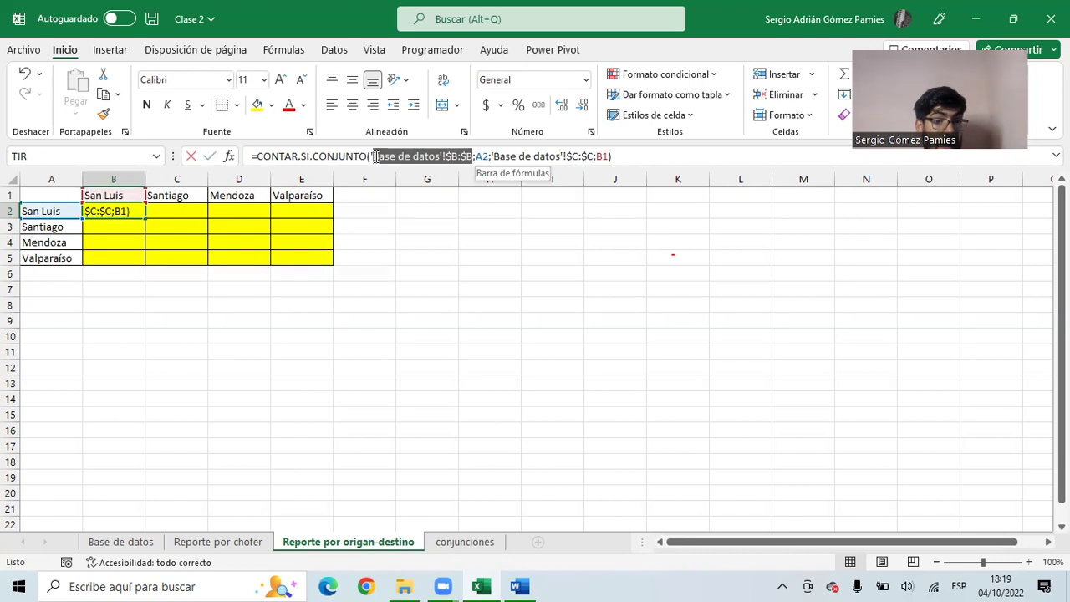
{"action": "left_click", "coordinate": [489, 158]}
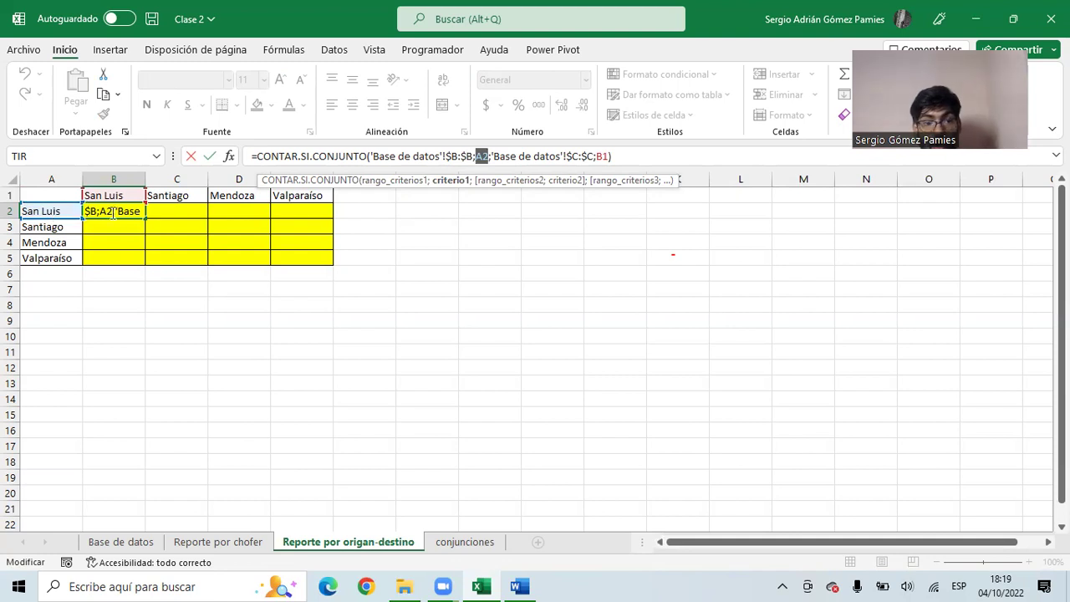
{"action": "left_click", "coordinate": [46, 227]}
{"action": "left_click", "coordinate": [50, 243]}
{"action": "left_click", "coordinate": [59, 258]}
{"action": "left_click", "coordinate": [42, 213]}
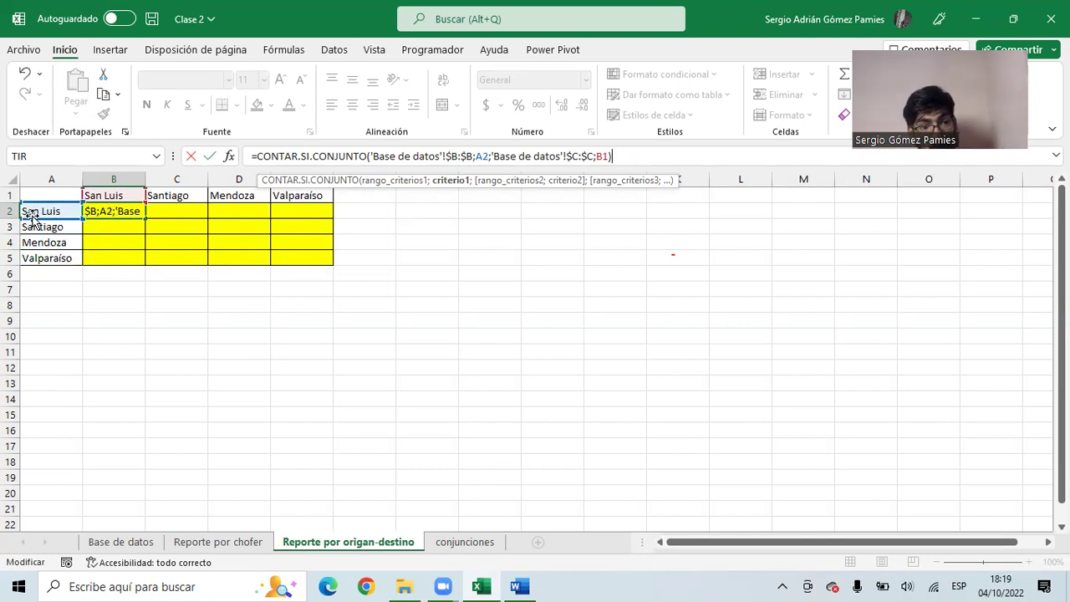
{"action": "left_click", "coordinate": [191, 215]}
{"action": "left_click", "coordinate": [276, 216]}
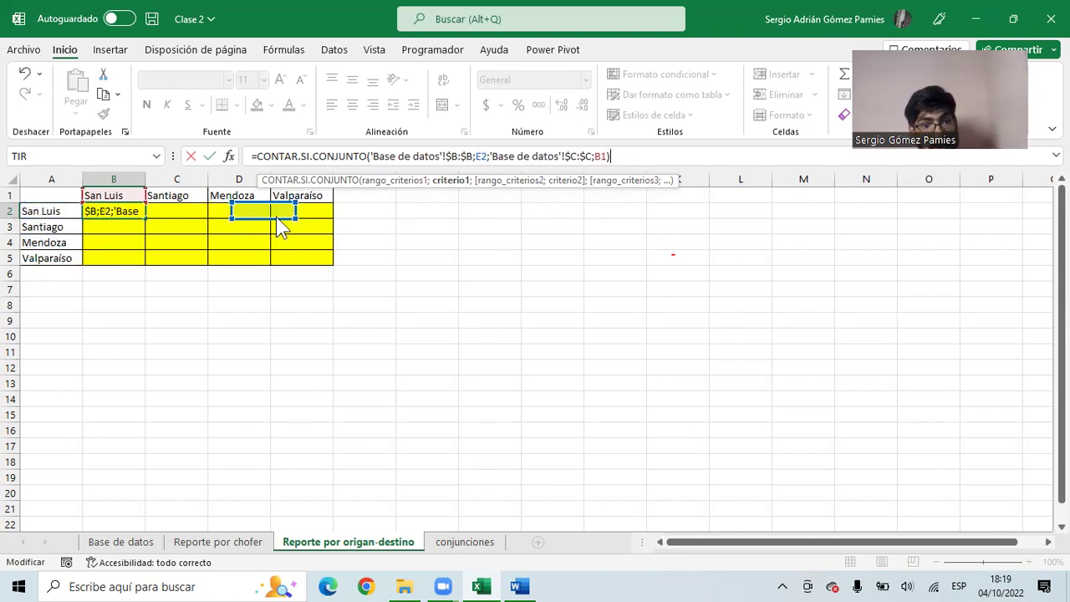
{"action": "left_click", "coordinate": [40, 212]}
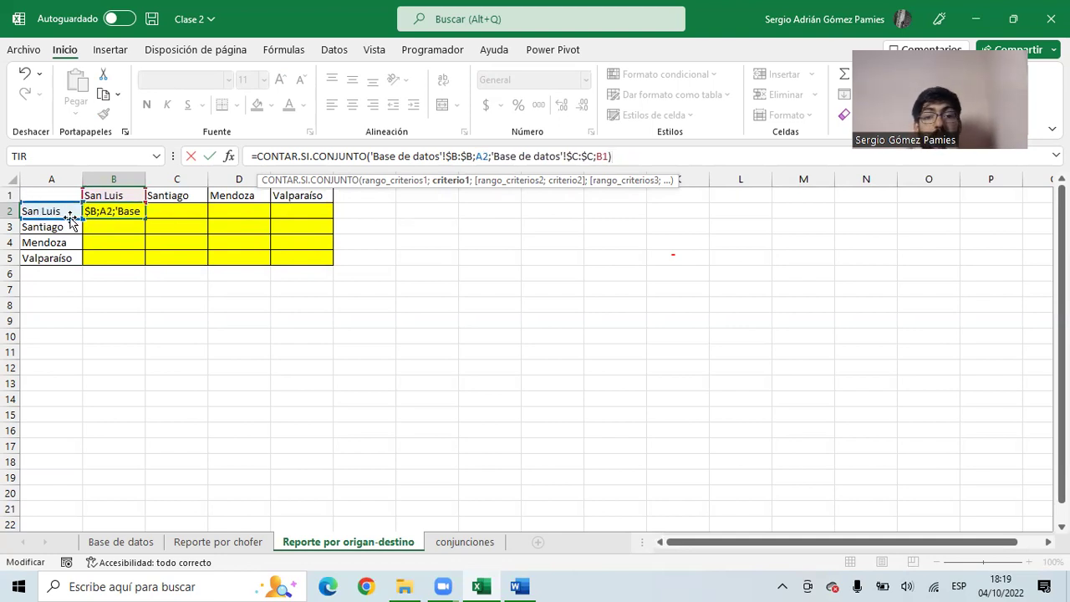
{"action": "left_click", "coordinate": [481, 156]}
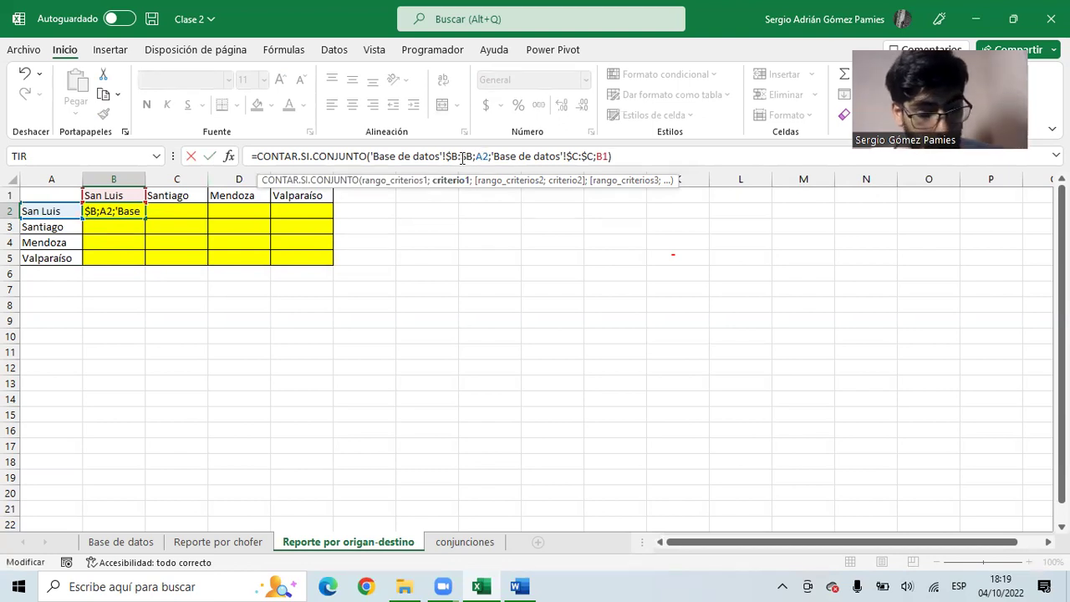
{"action": "key", "text": "F4"}
{"action": "key", "text": "F4"}
{"action": "key", "text": "F4"}
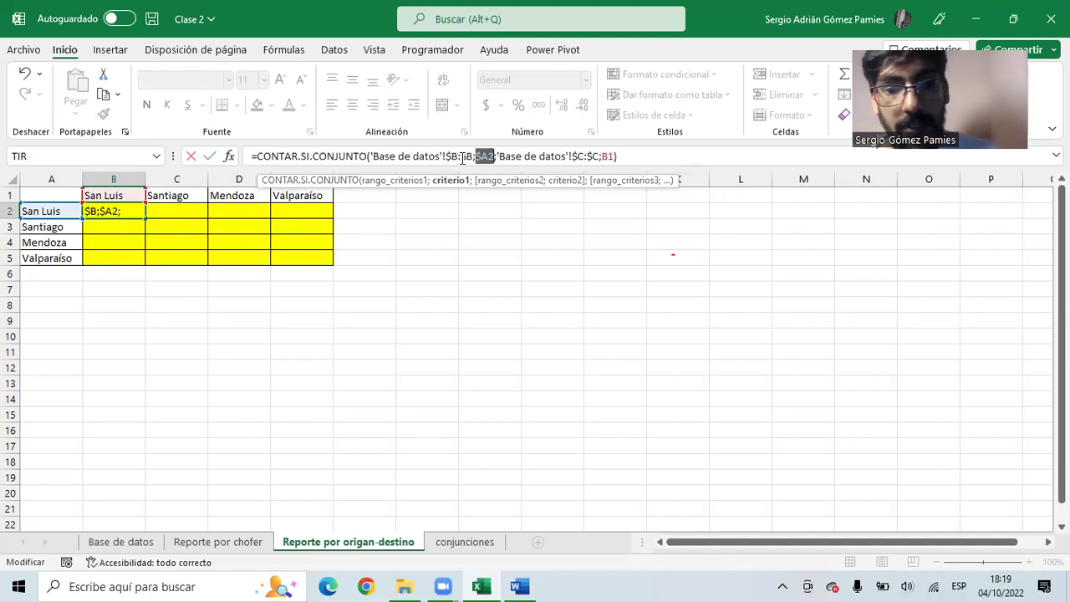
{"action": "left_click", "coordinate": [491, 156]}
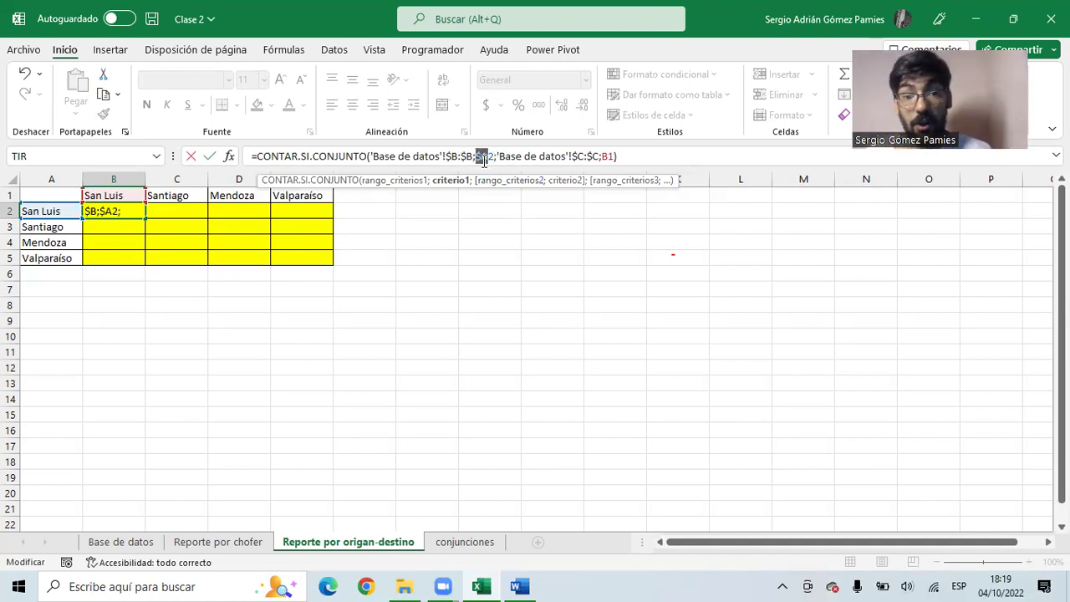
{"action": "left_click", "coordinate": [487, 158]}
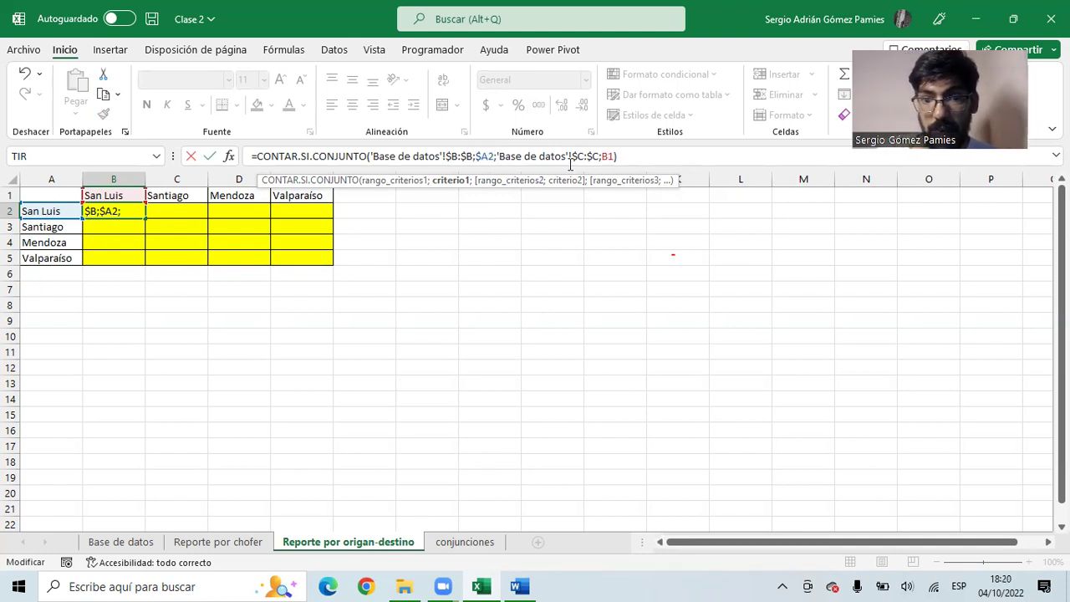
- Point the destination criterion at B1 and lock its row as B$1
{"action": "left_click", "coordinate": [606, 157]}
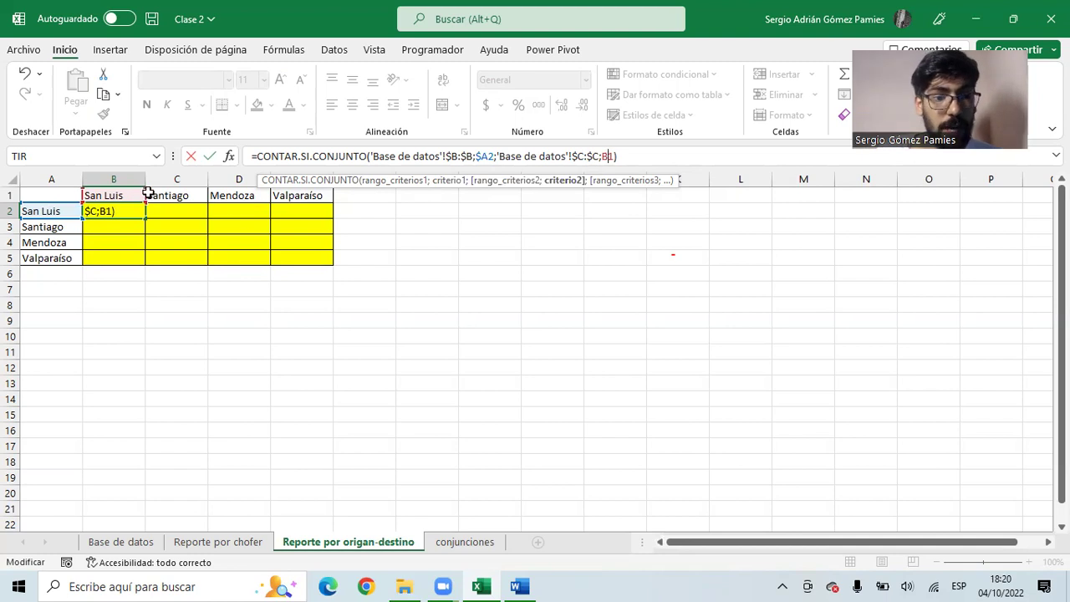
{"action": "left_click", "coordinate": [162, 199]}
{"action": "left_click", "coordinate": [238, 200]}
{"action": "left_click", "coordinate": [291, 200]}
{"action": "left_click", "coordinate": [151, 201]}
{"action": "left_click", "coordinate": [119, 200]}
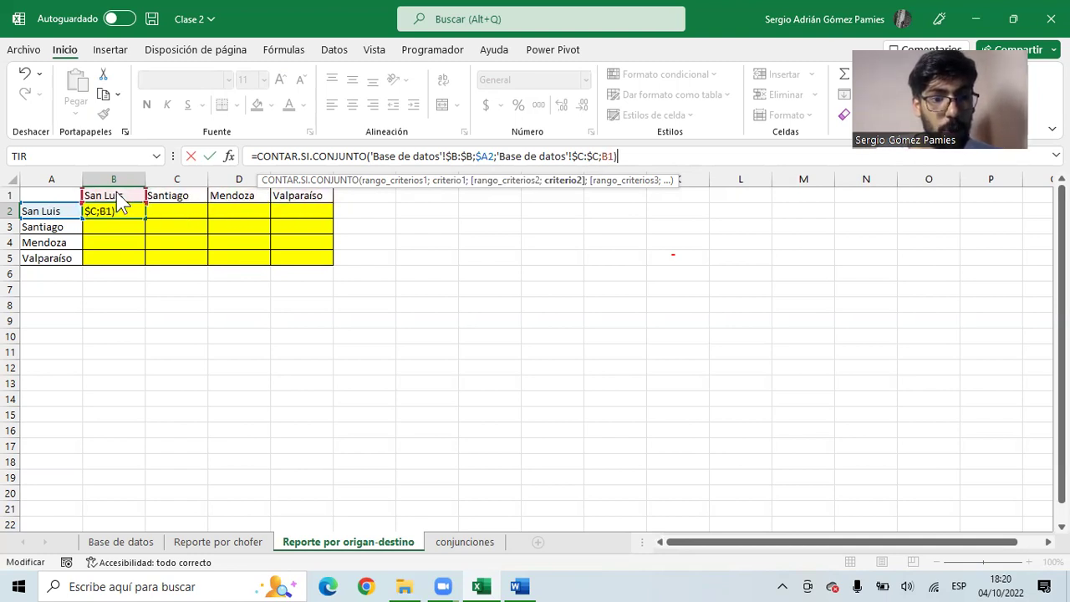
{"action": "left_click", "coordinate": [121, 242]}
{"action": "left_click", "coordinate": [123, 259]}
{"action": "left_click", "coordinate": [124, 290]}
{"action": "left_click", "coordinate": [123, 303]}
{"action": "left_click", "coordinate": [123, 200]}
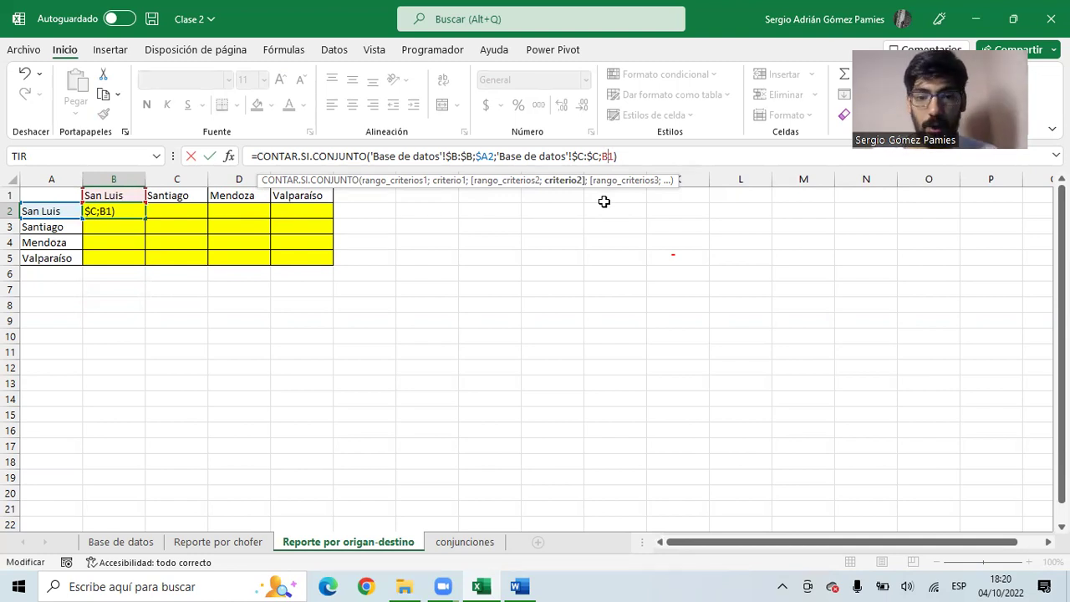
{"action": "type", "text": "$"}
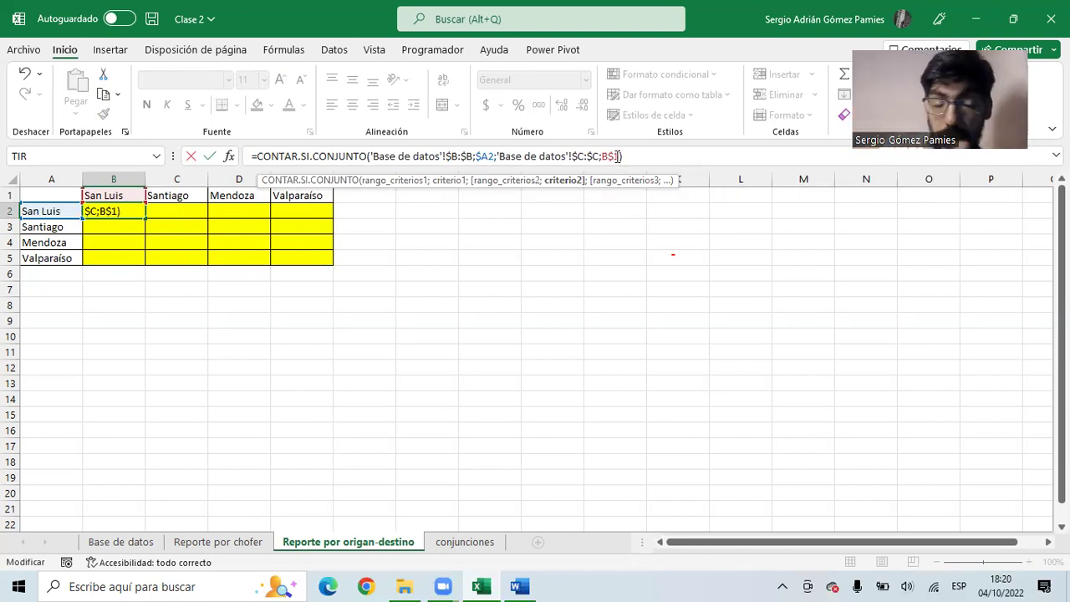
- Confirm B2's count formula and copy it across the matrix B2:E5
{"action": "key", "text": "Return"}
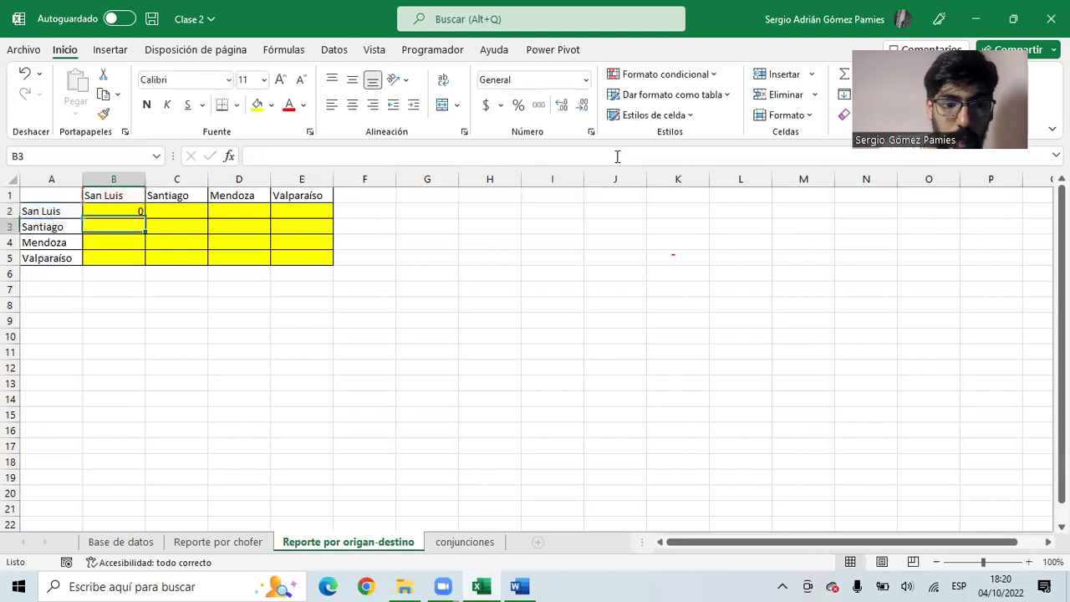
{"action": "left_click", "coordinate": [123, 210]}
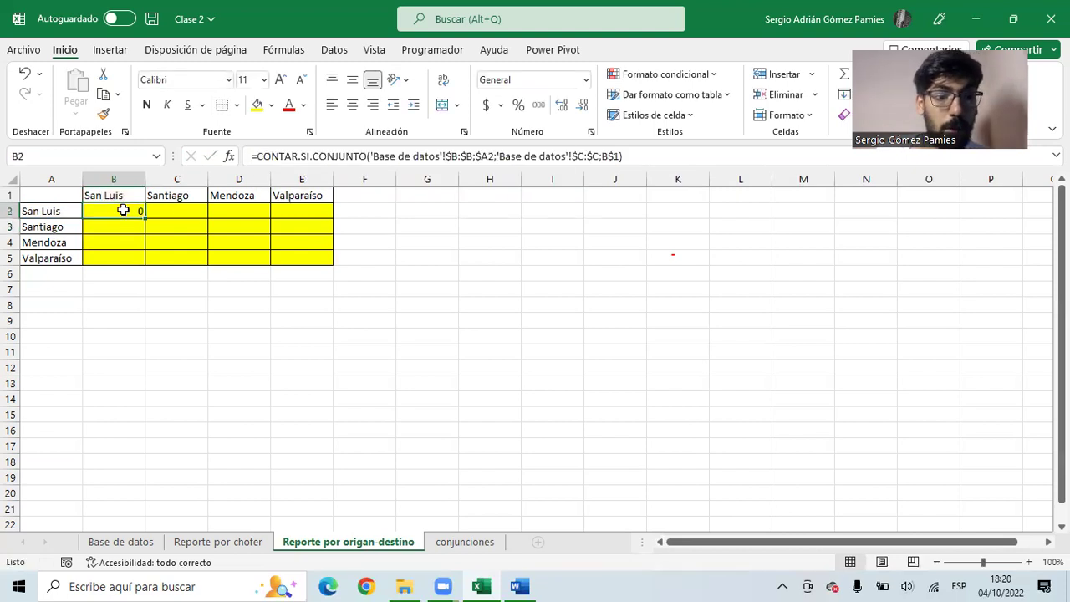
{"action": "key", "text": "ctrl+c"}
{"action": "left_click_drag", "start_coordinate": [123, 211], "coordinate": [297, 261]}
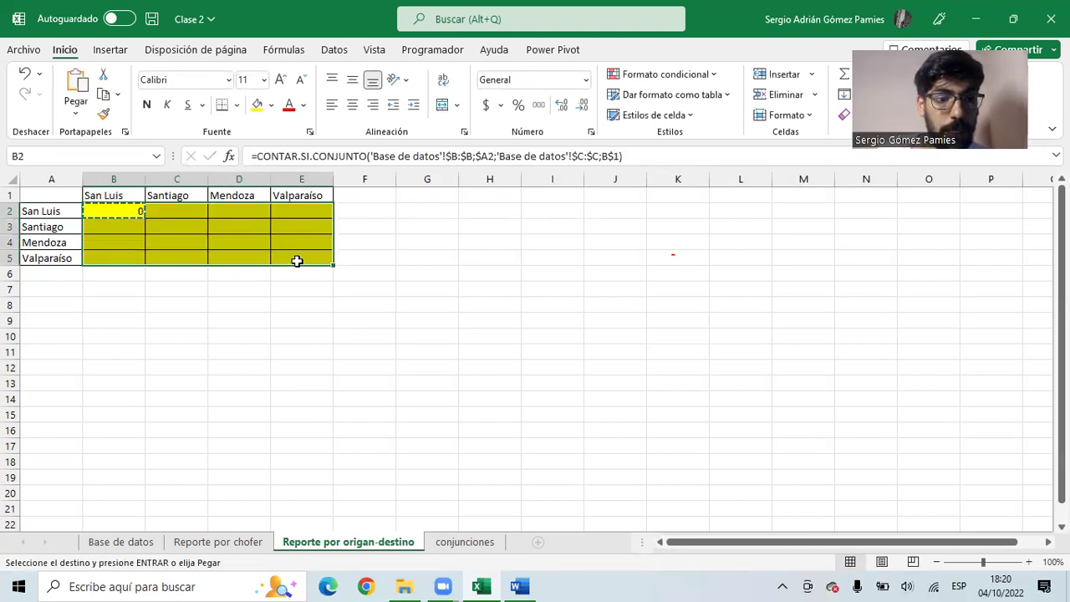
{"action": "key", "text": "ctrl+v"}
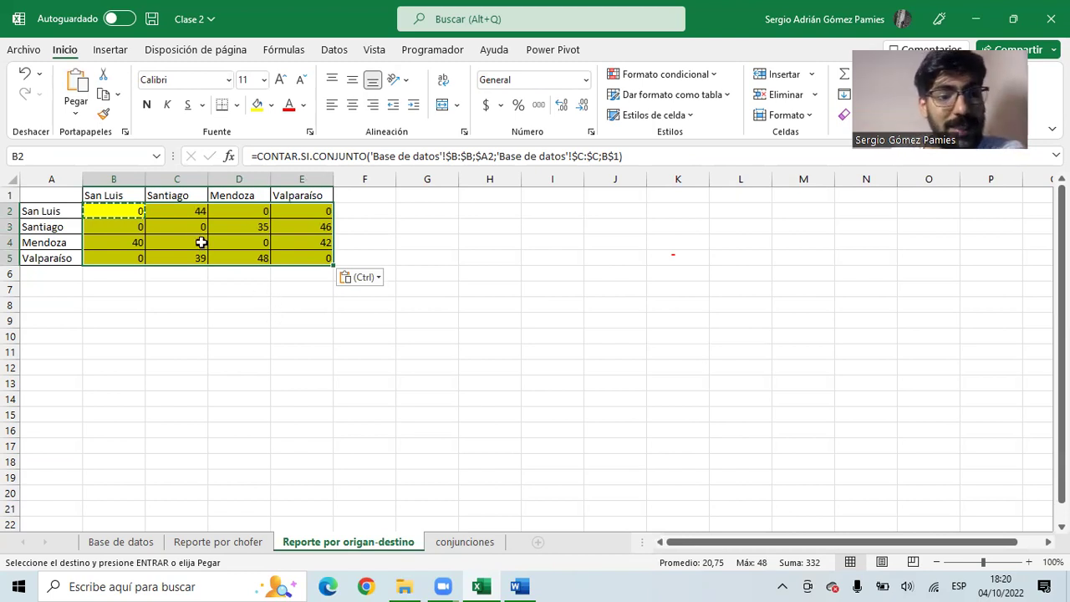
- Check the copied formulas in C4, B2, D2, E2, D3, E3 and B3 against their origin labels
{"action": "left_click", "coordinate": [171, 246]}
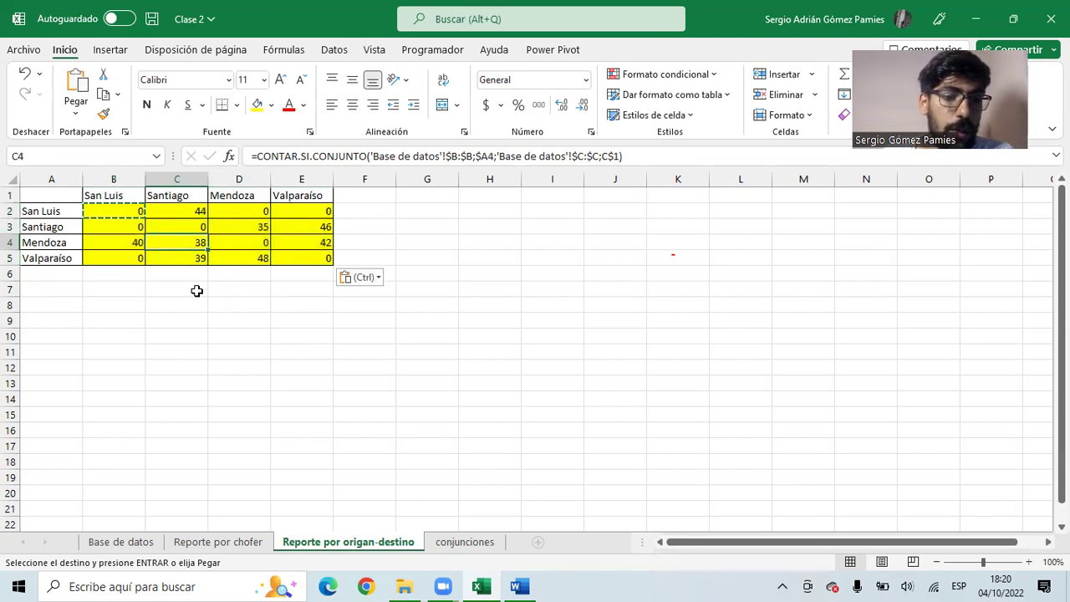
{"action": "left_click", "coordinate": [110, 216]}
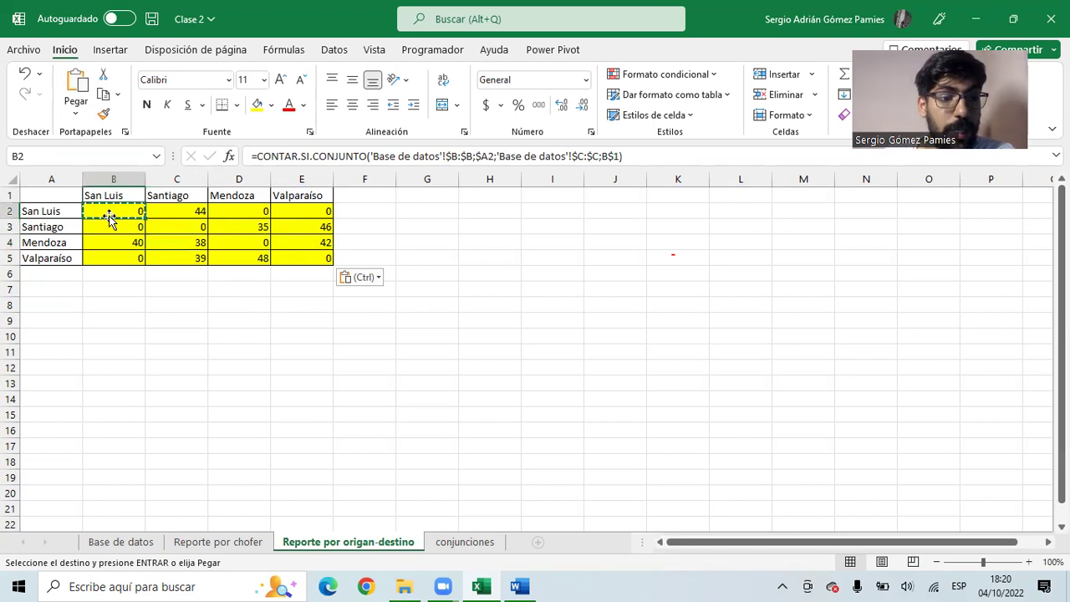
{"action": "left_click", "coordinate": [65, 214]}
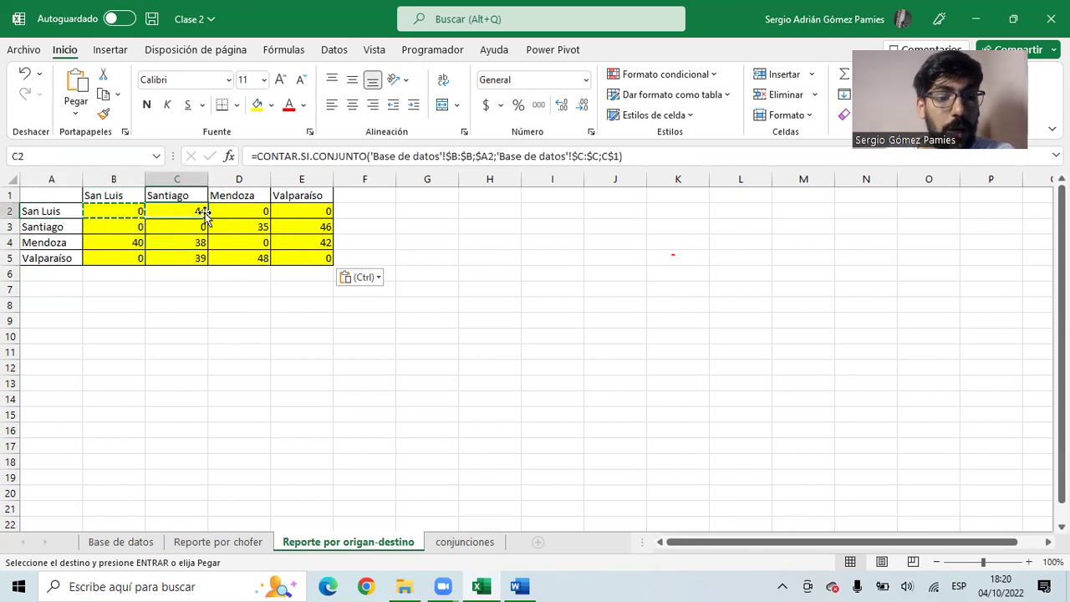
{"action": "left_click", "coordinate": [229, 209]}
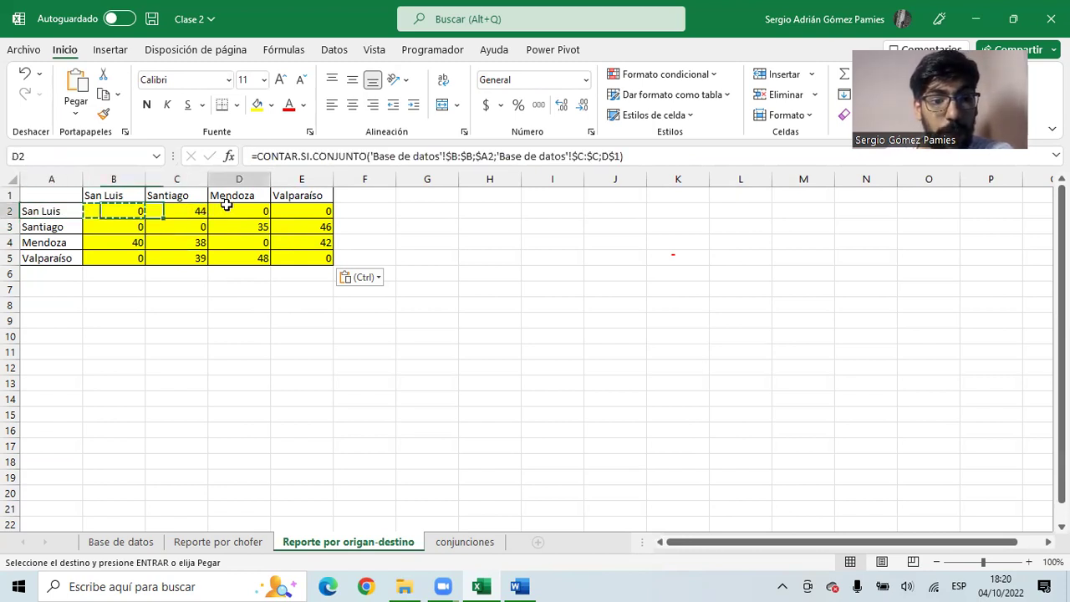
{"action": "left_click", "coordinate": [71, 214]}
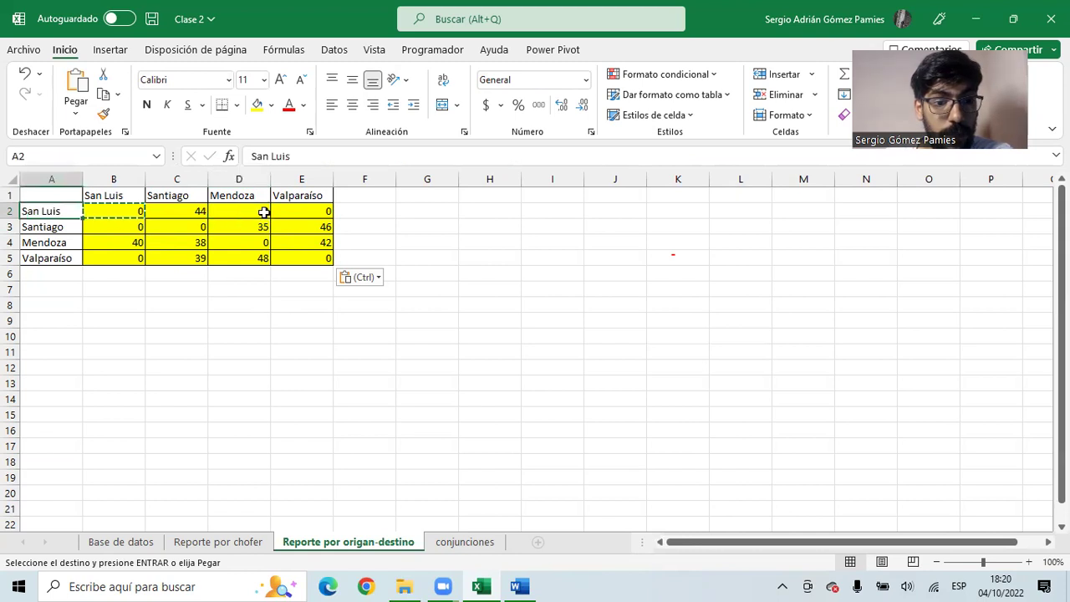
{"action": "left_click", "coordinate": [295, 212]}
{"action": "left_click", "coordinate": [51, 226]}
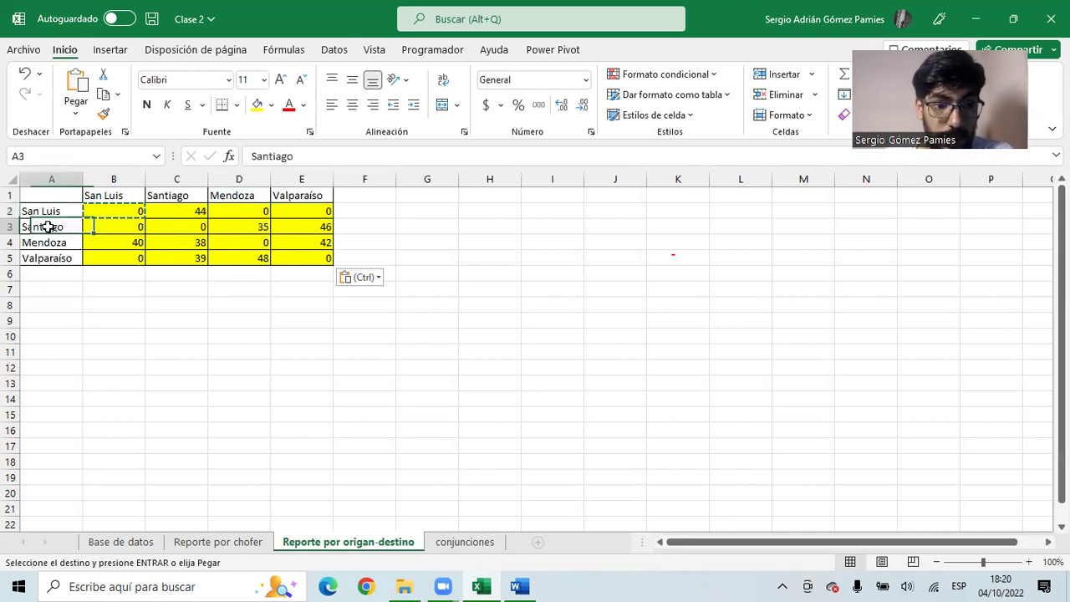
{"action": "left_click", "coordinate": [247, 228]}
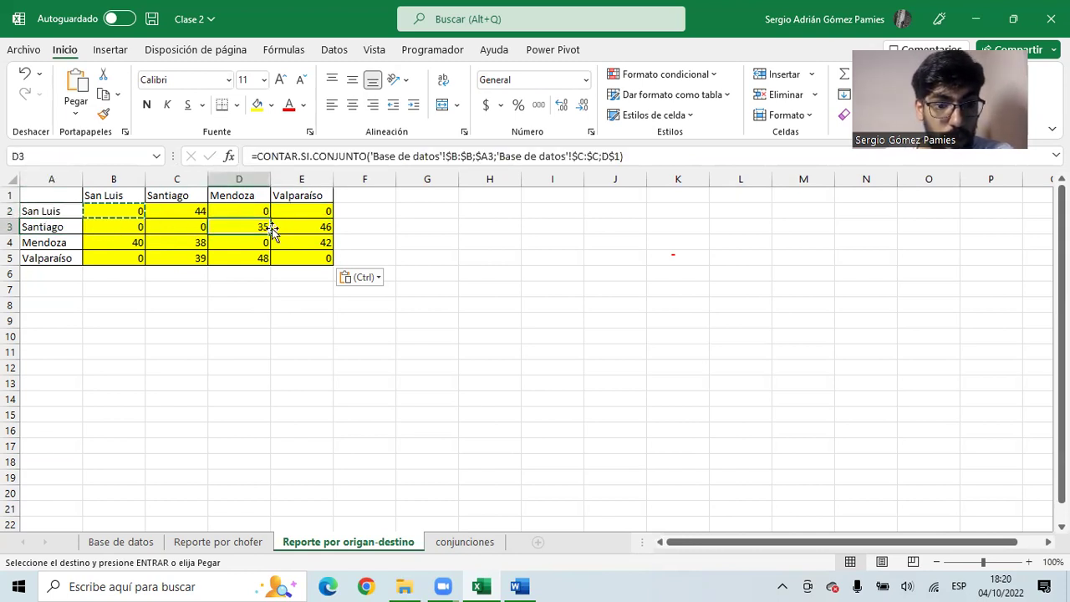
{"action": "left_click", "coordinate": [311, 228]}
{"action": "left_click", "coordinate": [112, 228]}
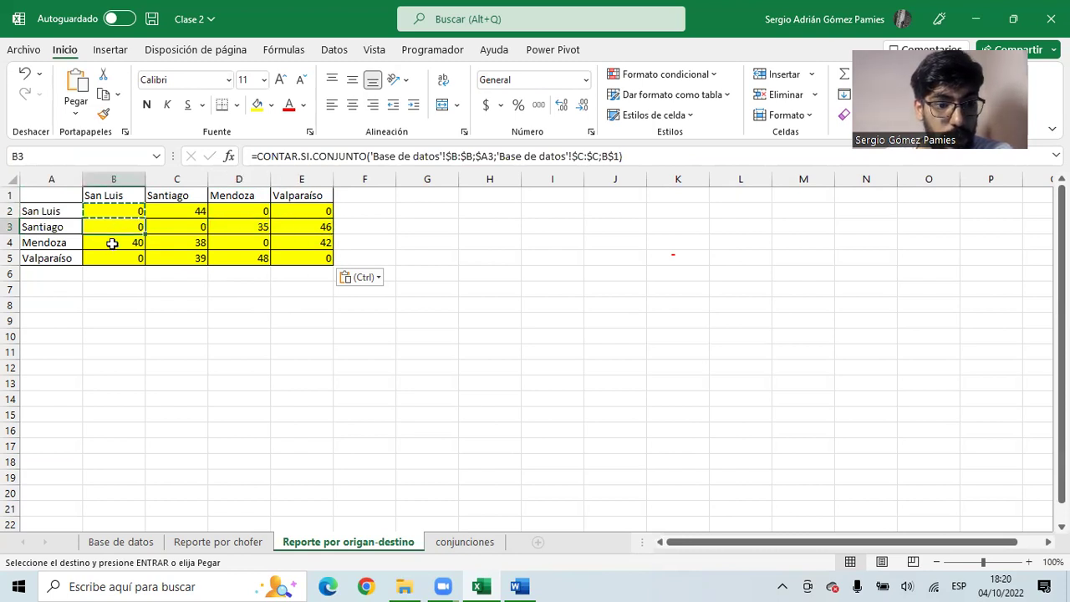
- Filter Base de datos to Origen San Luis, check its destinations, then return to the report sheet
{"action": "left_click", "coordinate": [138, 542]}
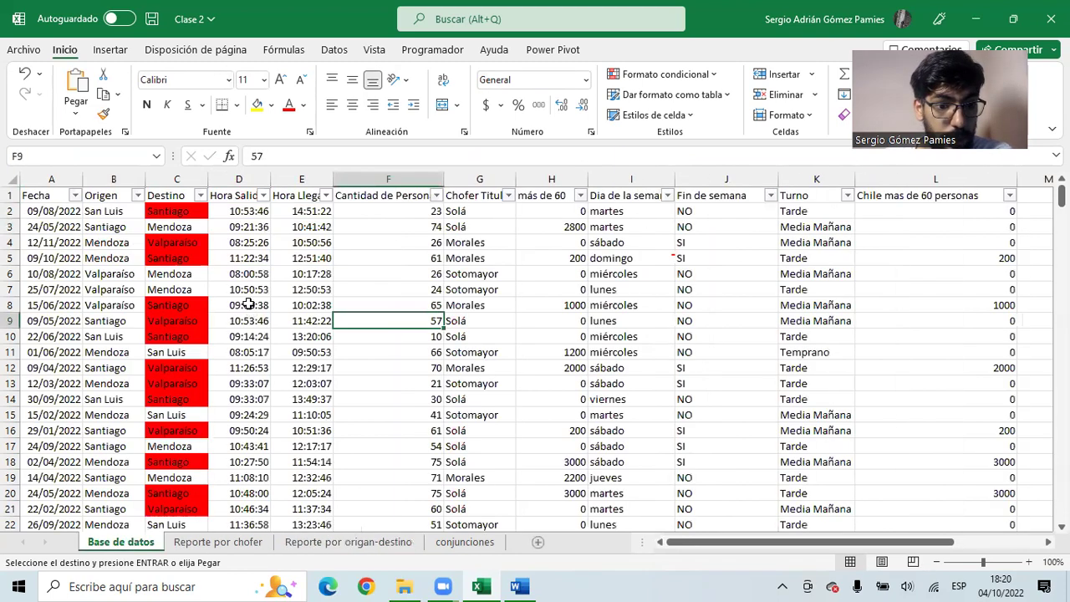
{"action": "left_click", "coordinate": [137, 195]}
{"action": "left_click", "coordinate": [47, 379]}
{"action": "left_click", "coordinate": [46, 408]}
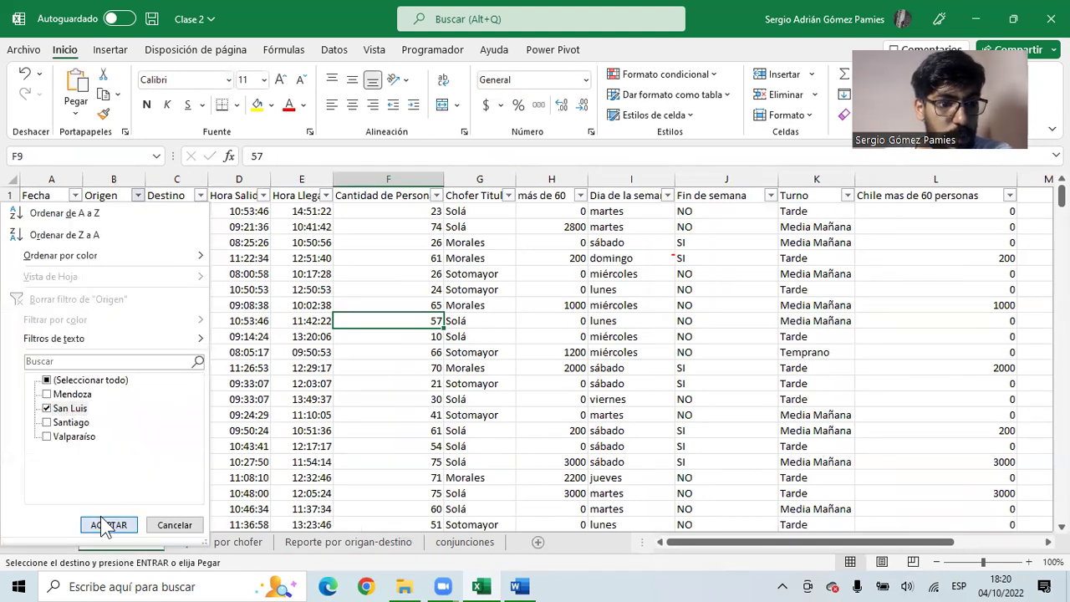
{"action": "left_click", "coordinate": [108, 525]}
{"action": "left_click", "coordinate": [200, 195]}
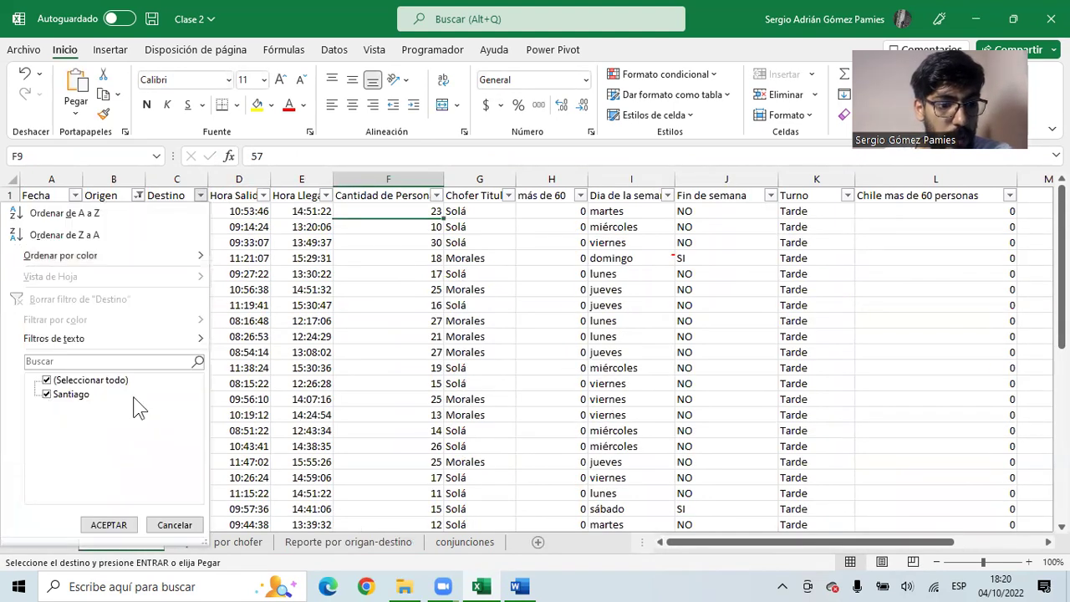
{"action": "left_click", "coordinate": [304, 313]}
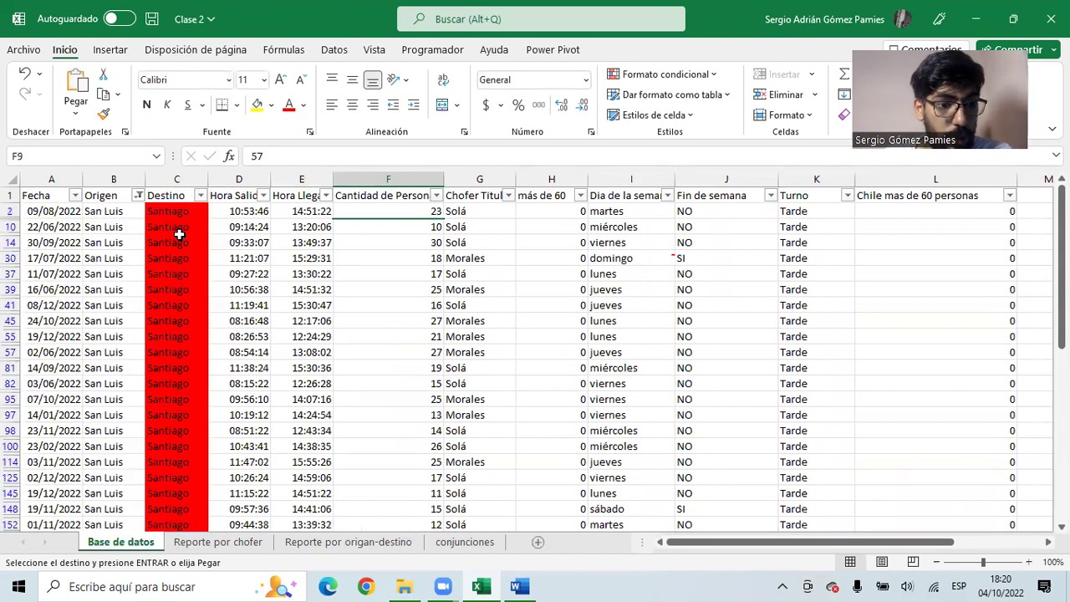
{"action": "left_click", "coordinate": [376, 545]}
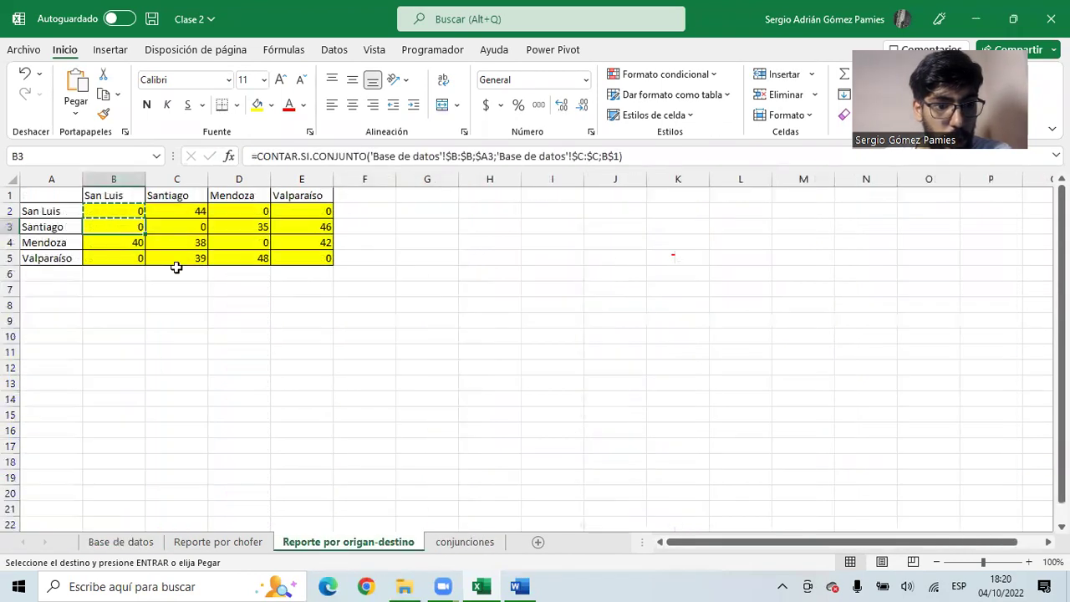
- Inspect the origin label in A2 and the count formulas in C2 and B2
{"action": "left_click", "coordinate": [70, 211]}
{"action": "left_click", "coordinate": [184, 209]}
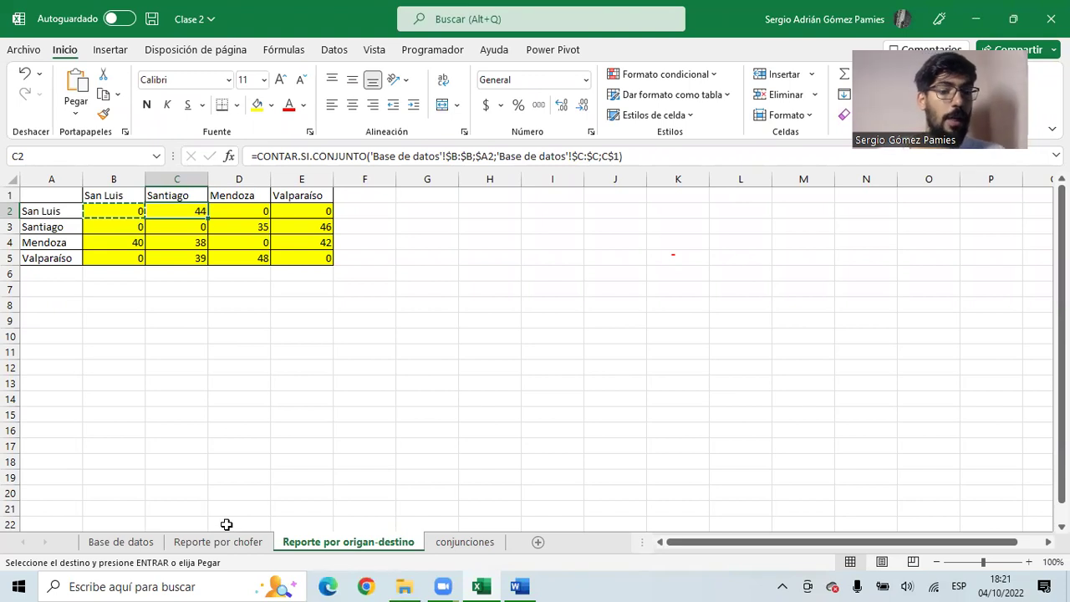
{"action": "left_click", "coordinate": [114, 211]}
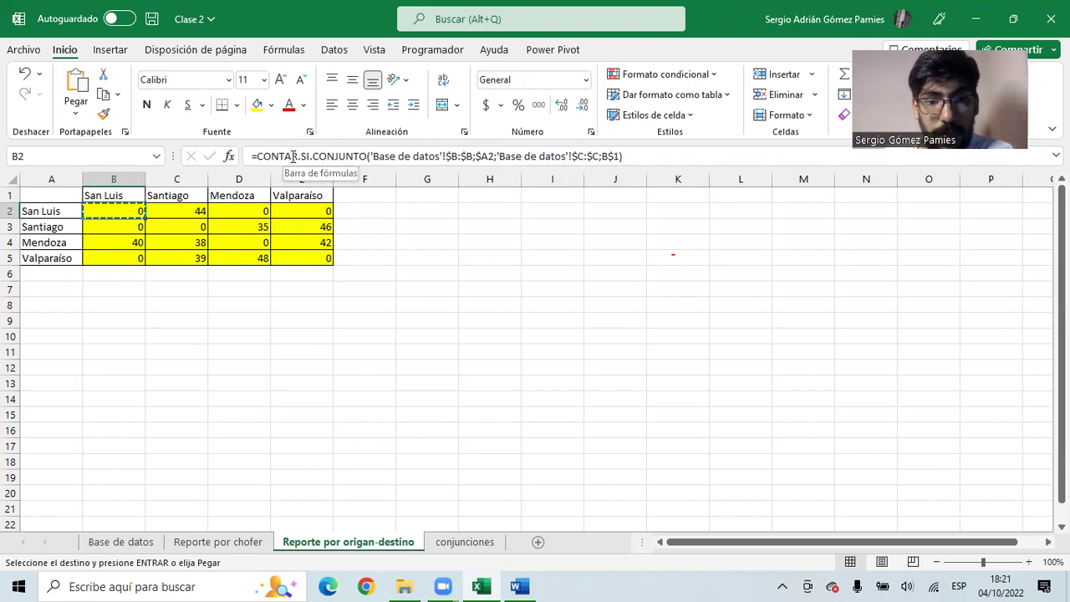
- Replace CONTAR with SUMAR in B2's formula to make it SUMAR.SI.CONJUNTO
{"action": "left_click", "coordinate": [293, 156]}
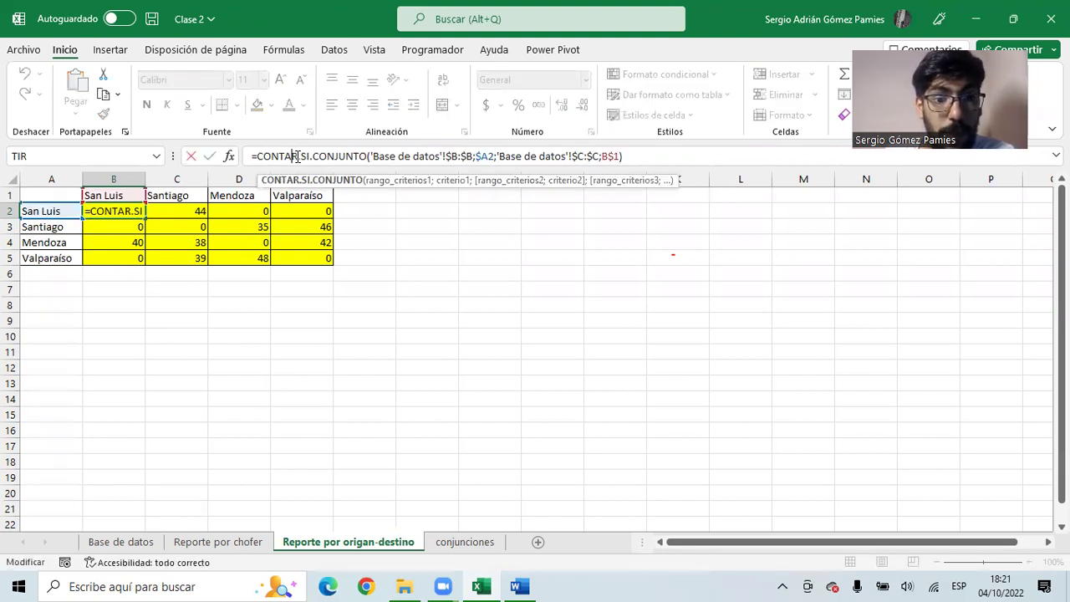
{"action": "left_click_drag", "start_coordinate": [297, 157], "coordinate": [256, 156]}
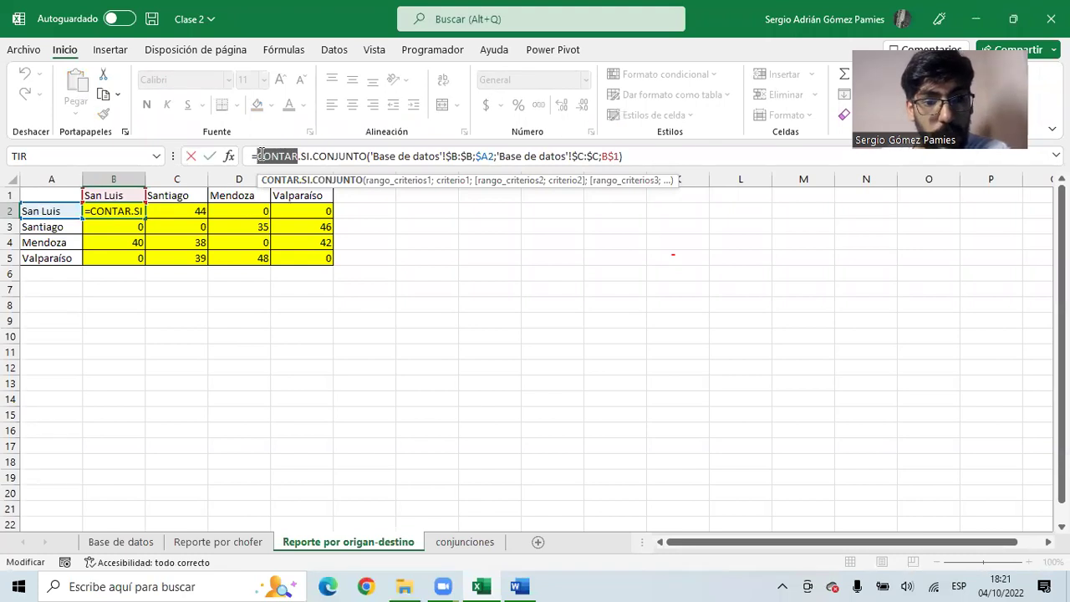
{"action": "left_click", "coordinate": [370, 157]}
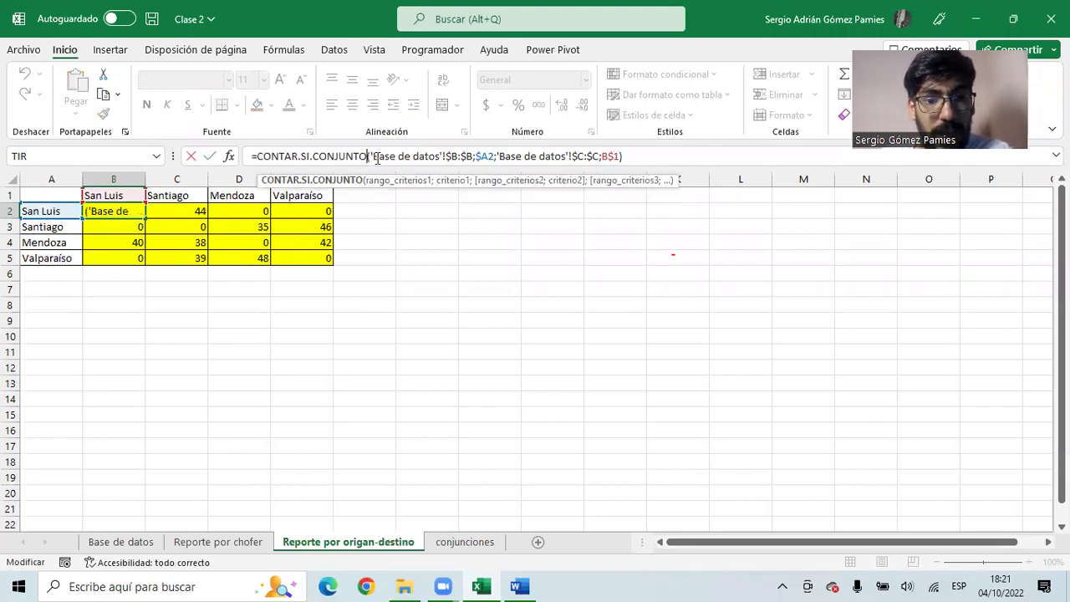
{"action": "left_click", "coordinate": [373, 157]}
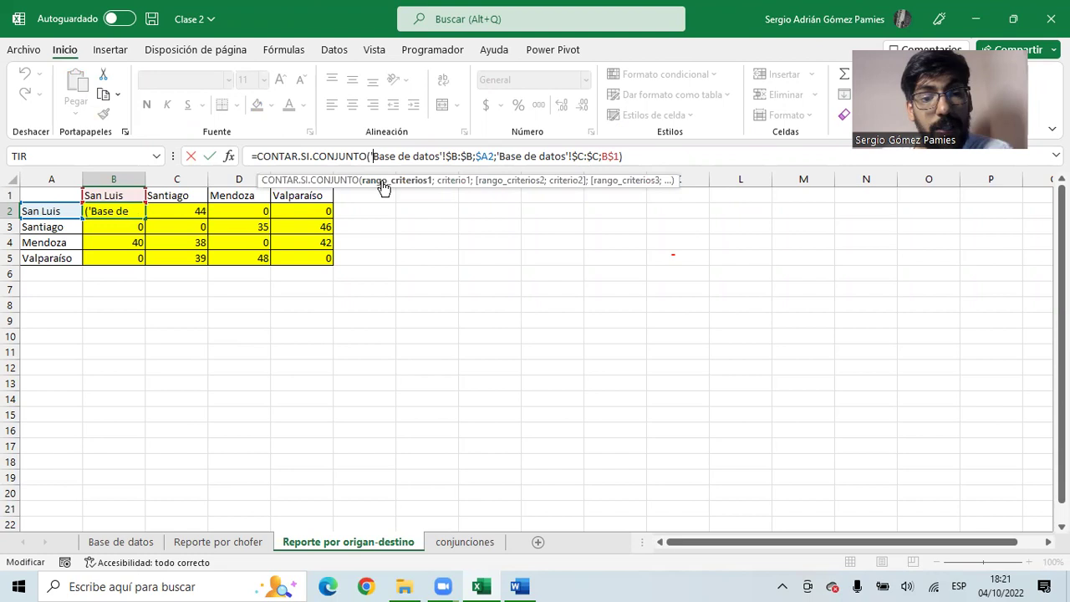
{"action": "double_click", "coordinate": [283, 155]}
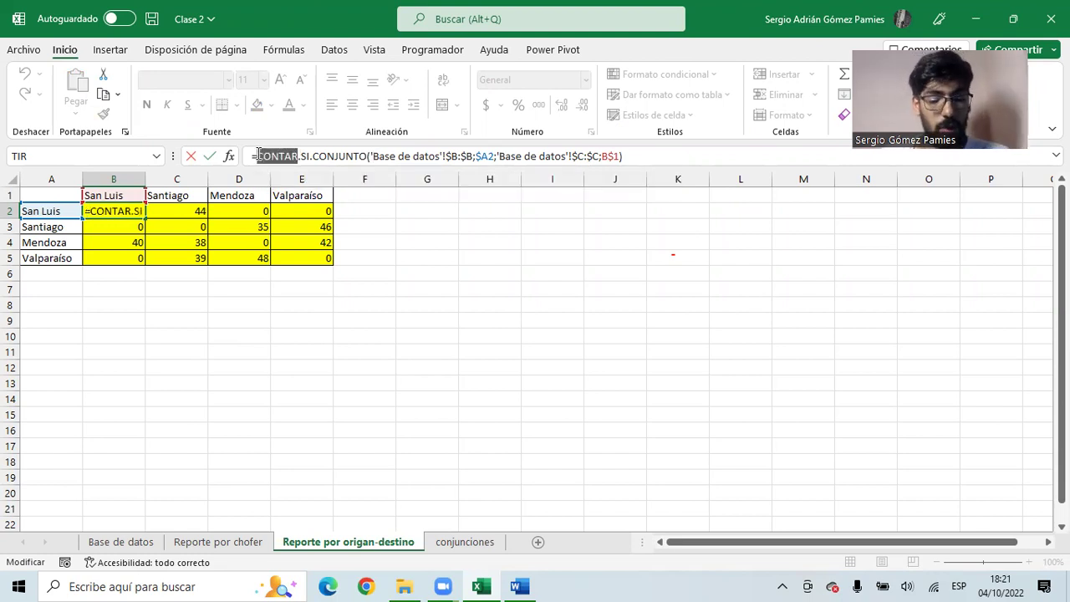
{"action": "type", "text": "sumar"}
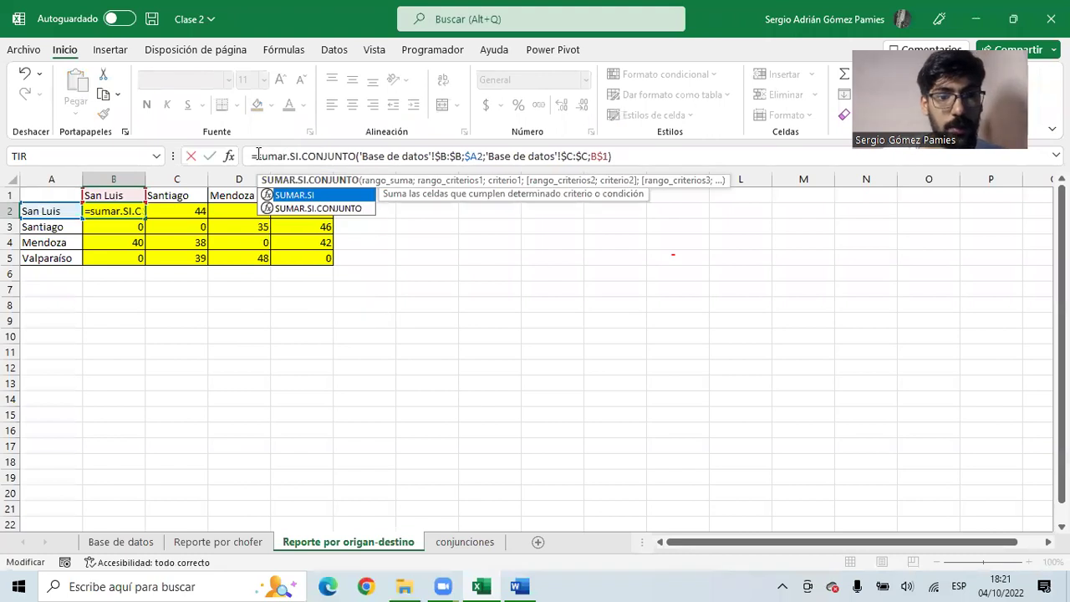
- Insert 'Base de datos'!$F:$F as the sum range and confirm the formula
{"action": "left_click", "coordinate": [360, 157]}
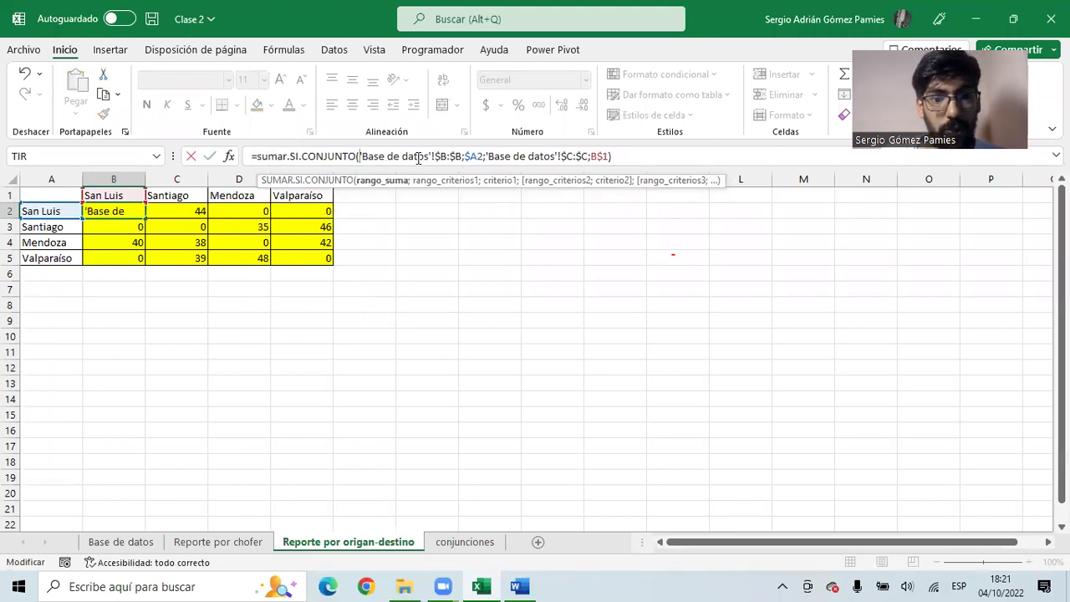
{"action": "type", "text": ";"}
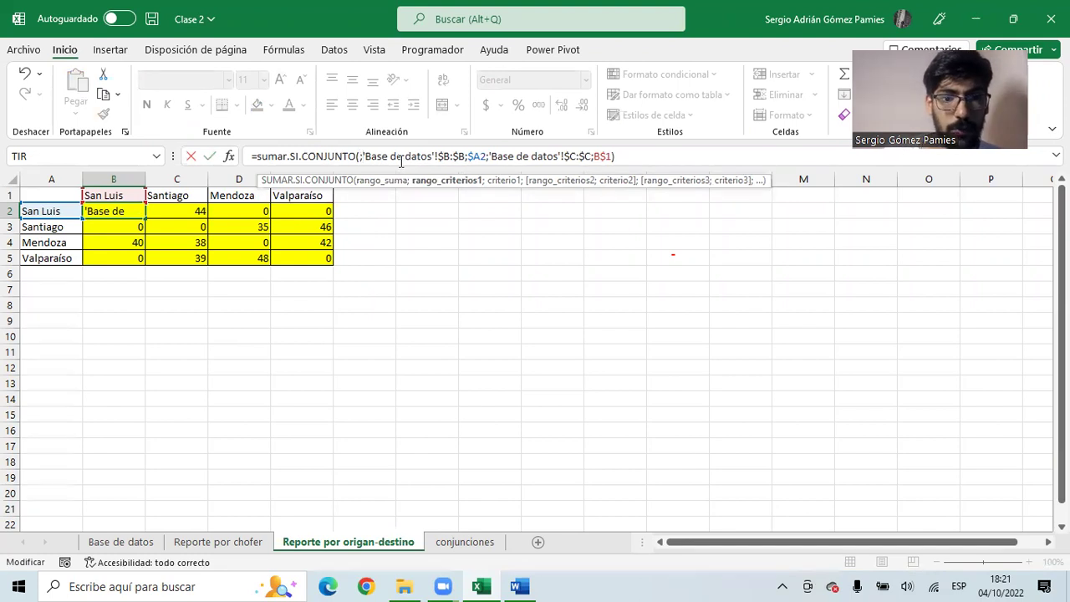
{"action": "left_click", "coordinate": [359, 156]}
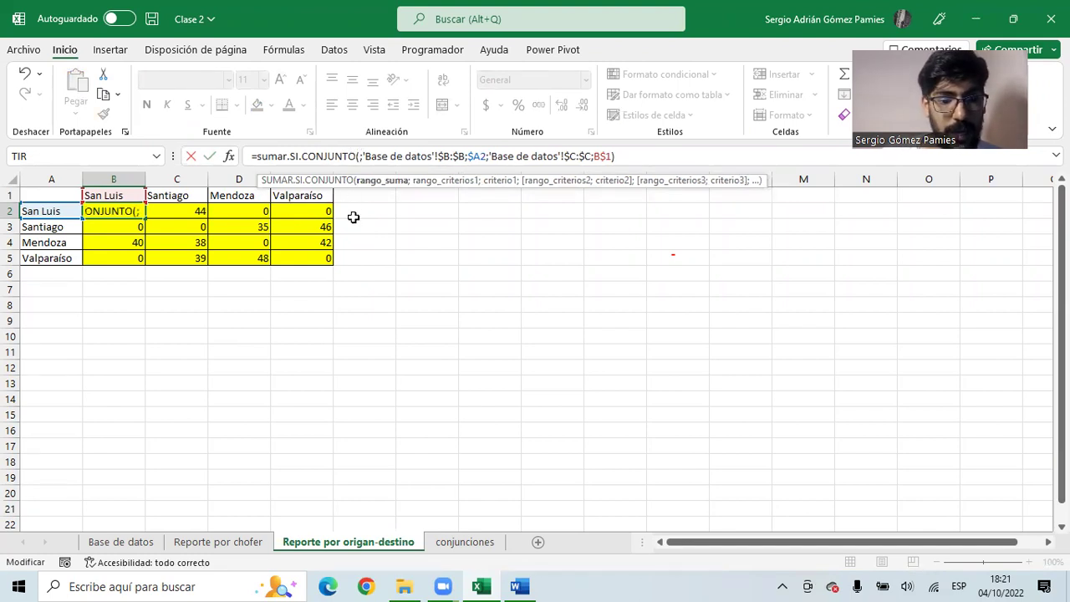
{"action": "left_click", "coordinate": [122, 542]}
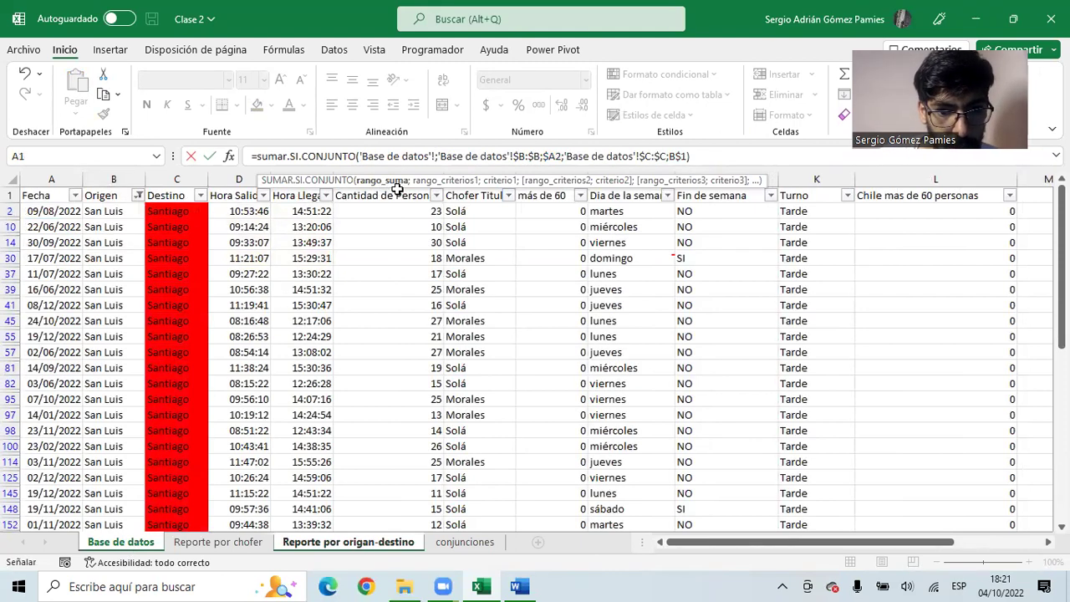
{"action": "left_click", "coordinate": [394, 210]}
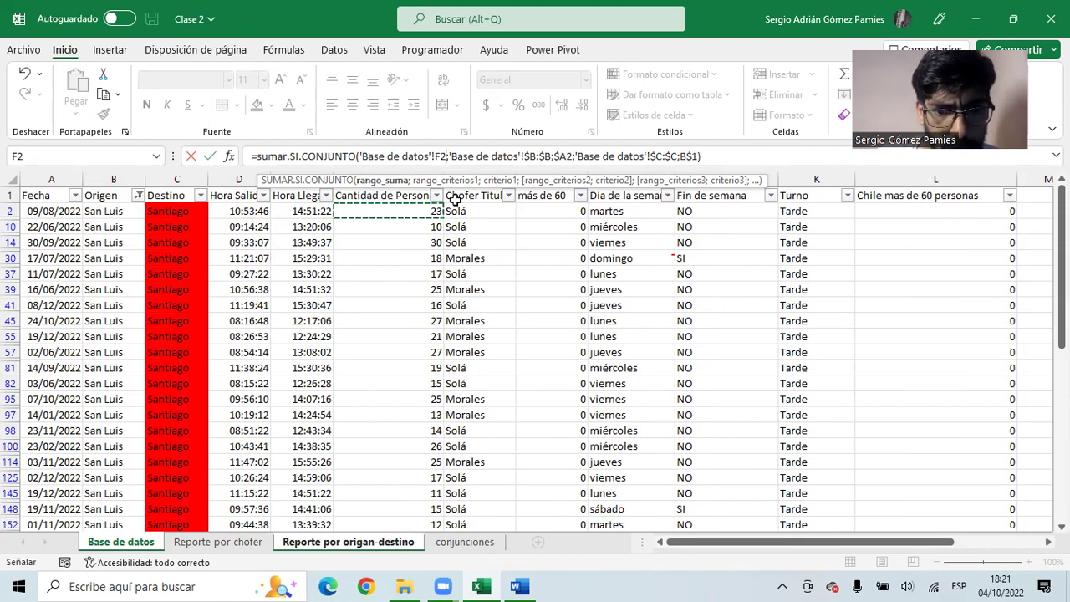
{"action": "key", "text": "BackSpace"}
{"action": "key", "text": "BackSpace"}
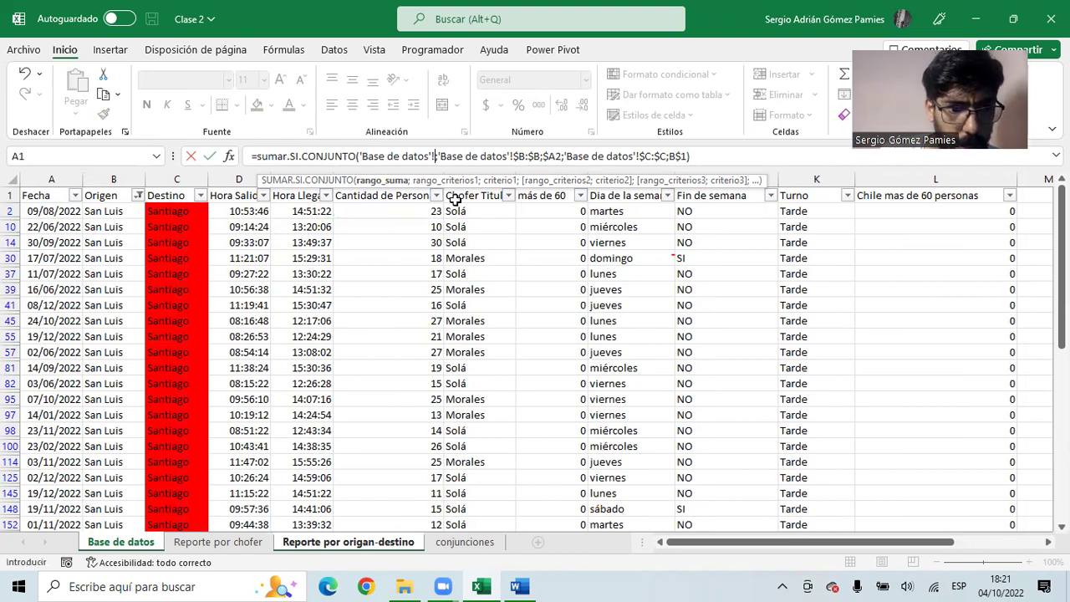
{"action": "type", "text": "F:F;"}
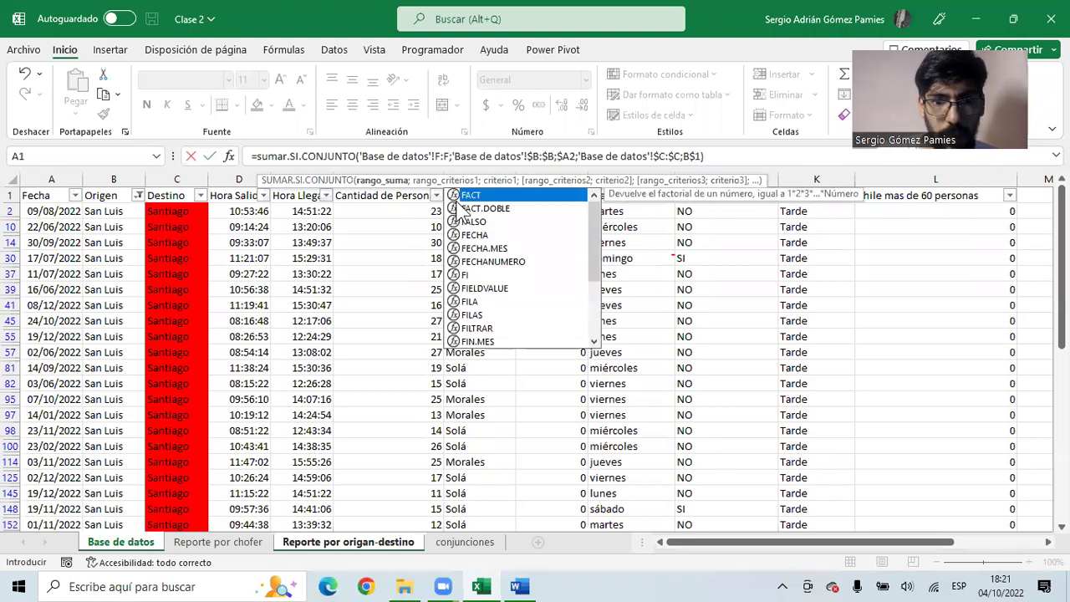
{"action": "key", "text": "F4"}
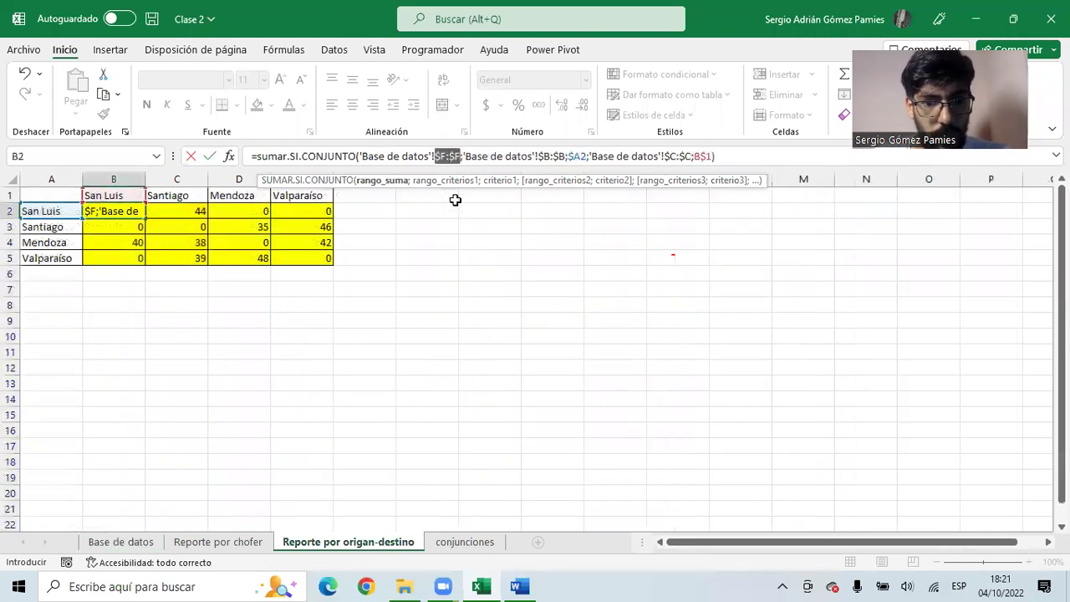
{"action": "key", "text": "Return"}
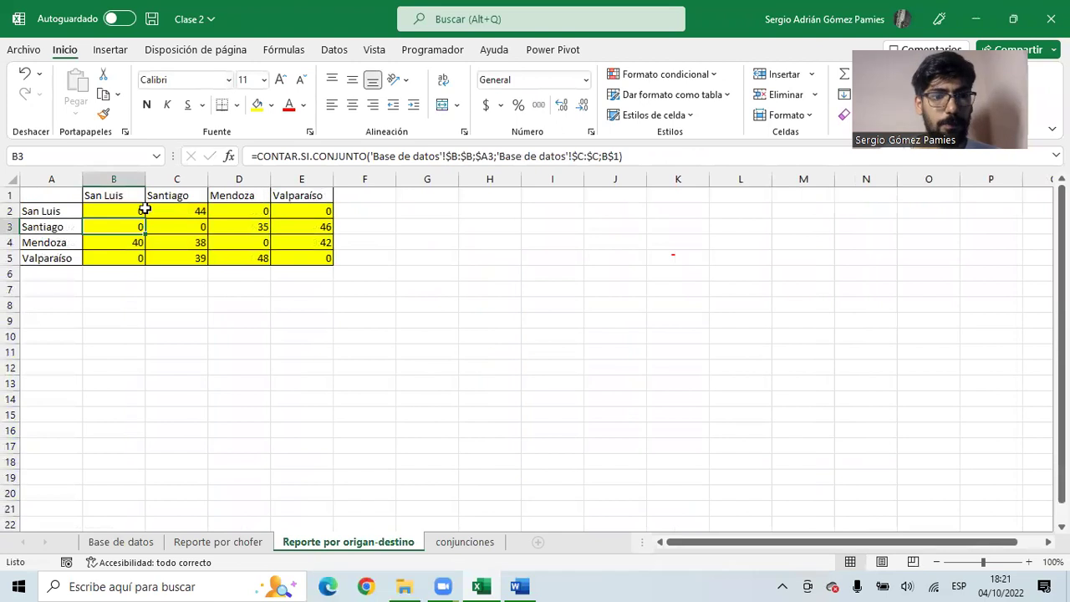
- Copy B2's passenger-sum formula across B2:E5 and check several pasted cells, including D5
{"action": "left_click", "coordinate": [124, 209]}
{"action": "key", "text": "ctrl+c"}
{"action": "left_click_drag", "start_coordinate": [125, 209], "coordinate": [288, 258]}
{"action": "key", "text": "ctrl+v"}
{"action": "left_click", "coordinate": [179, 211]}
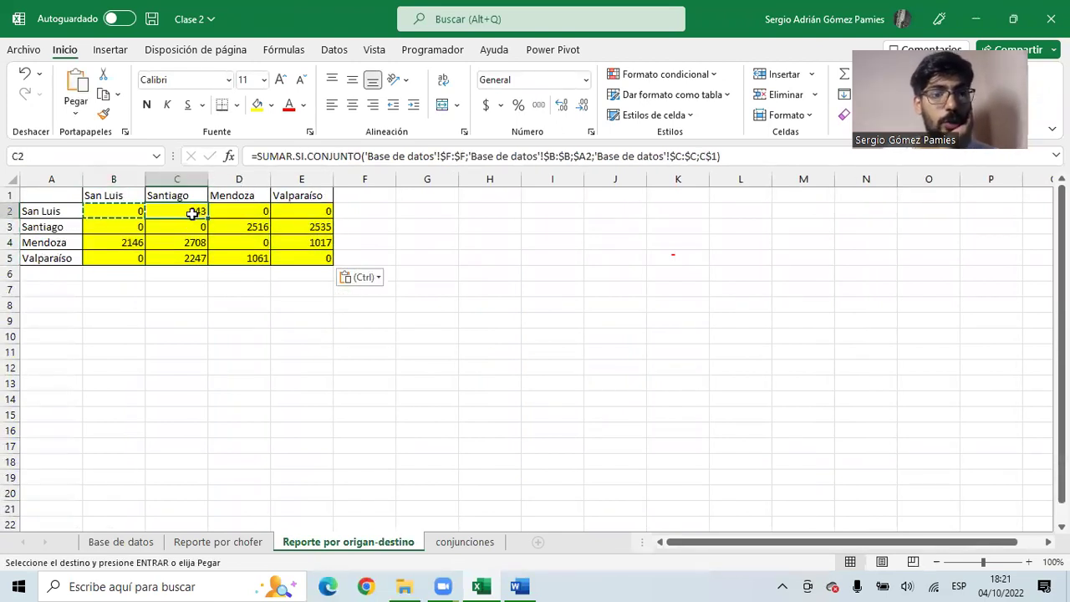
{"action": "left_click", "coordinate": [286, 226]}
{"action": "left_click", "coordinate": [247, 229]}
{"action": "left_click", "coordinate": [303, 248]}
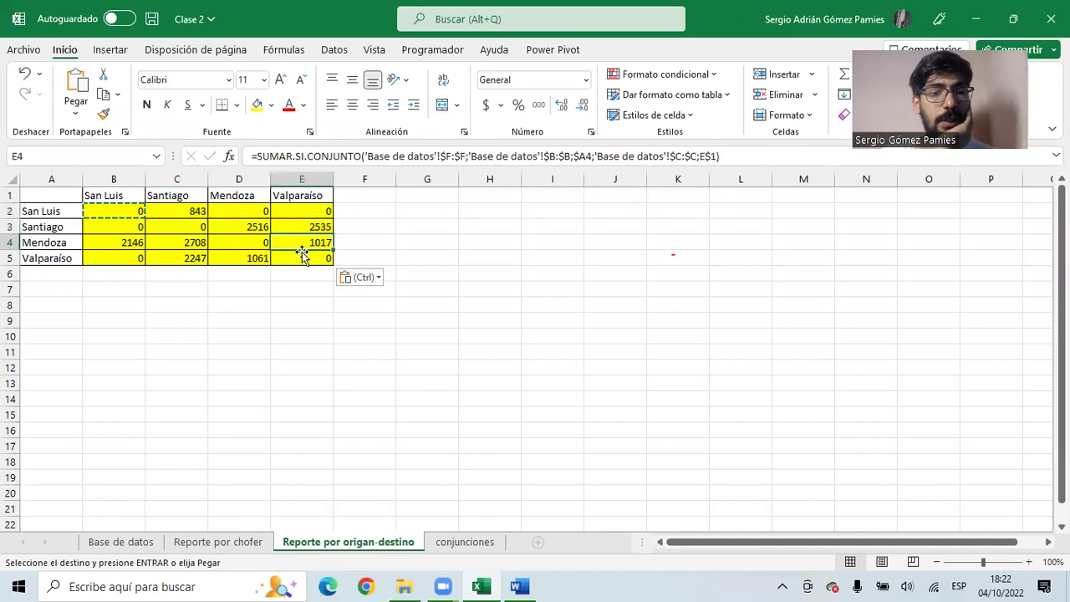
{"action": "left_click", "coordinate": [241, 258]}
- Apply the Accounting (Contabilidad) number format to the matrix B2:E5
{"action": "left_click_drag", "start_coordinate": [132, 212], "coordinate": [315, 255]}
{"action": "left_click", "coordinate": [542, 106]}
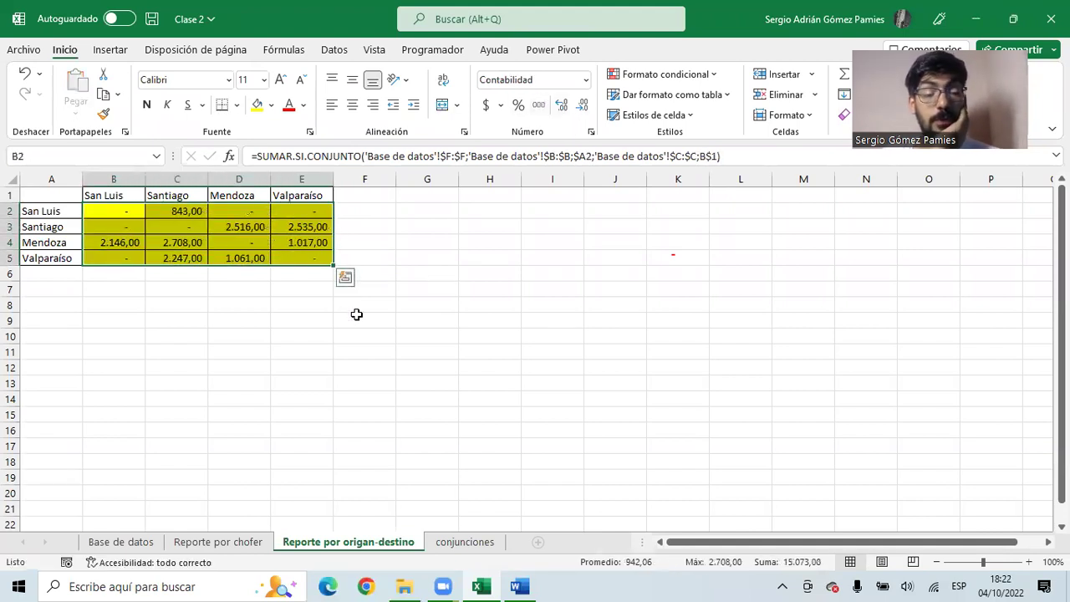
{"action": "left_click", "coordinate": [191, 284]}
{"action": "left_click_drag", "start_coordinate": [125, 210], "coordinate": [328, 256]}
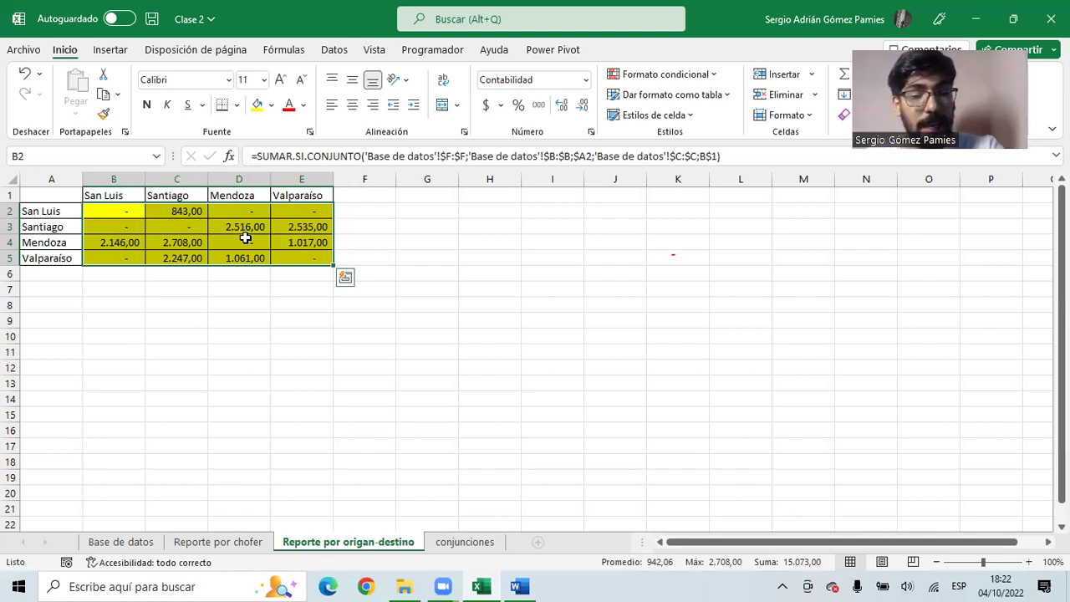
- Select B2 and enlarge the formula bar to show its full passenger-sum formula
{"action": "left_click", "coordinate": [53, 200]}
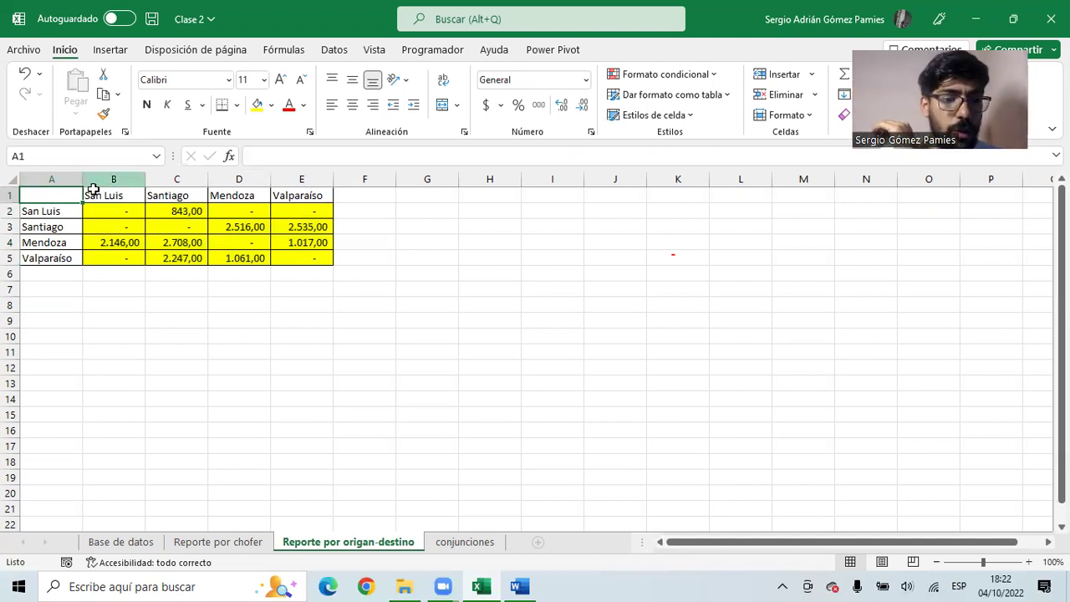
{"action": "left_click", "coordinate": [112, 217]}
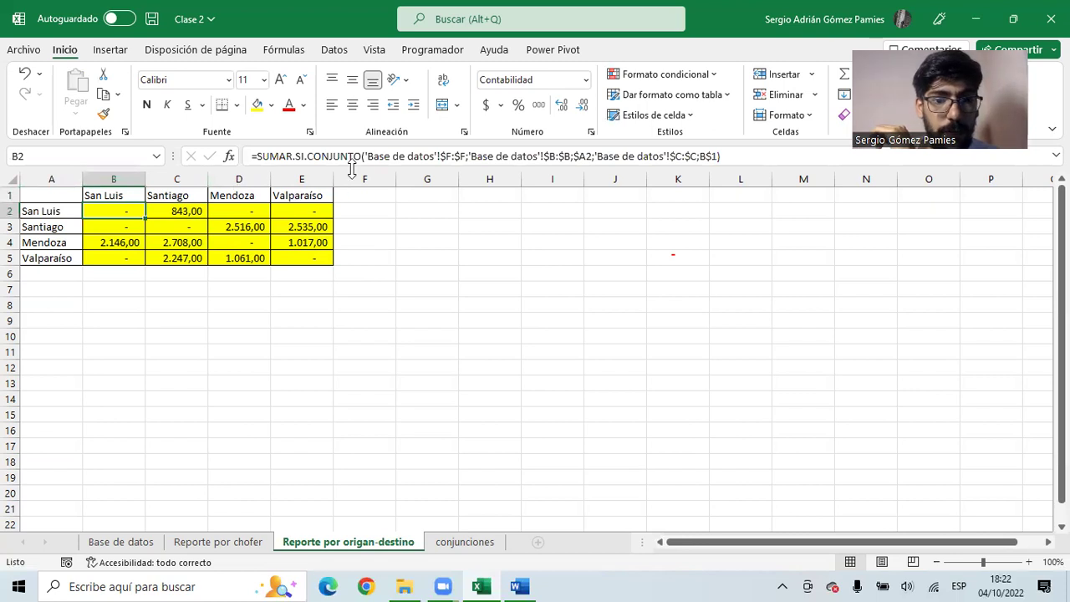
{"action": "left_click_drag", "start_coordinate": [352, 183], "coordinate": [352, 211]}
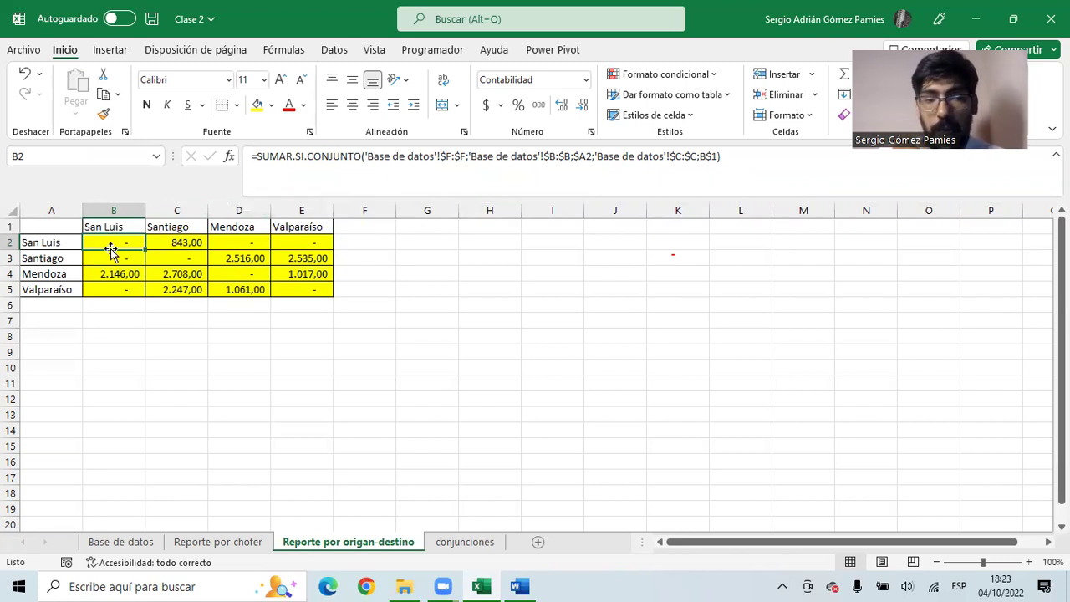
- Wrap B2's sum as SI(sum=0;"N/C";sum) so zero totals display N/C
{"action": "left_click", "coordinate": [255, 156]}
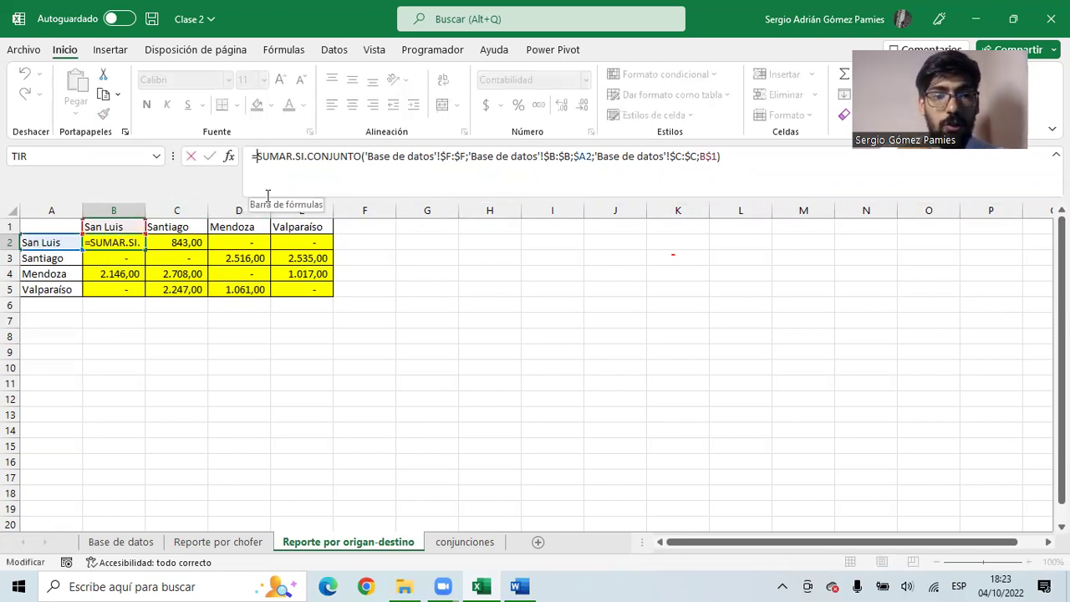
{"action": "type", "text": "SI"}
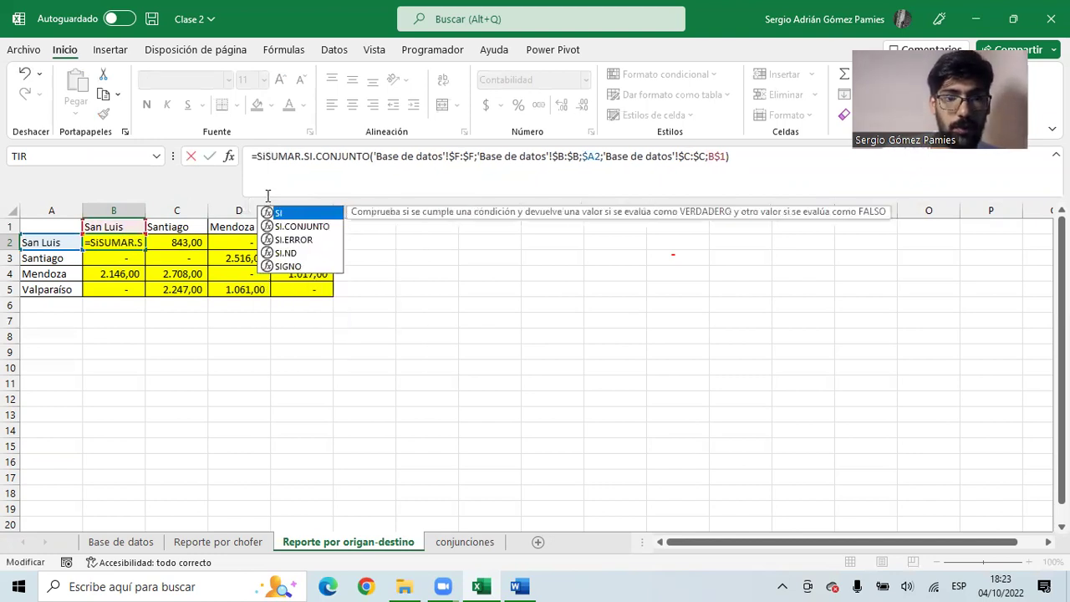
{"action": "type", "text": "("}
{"action": "left_click_drag", "start_coordinate": [268, 156], "coordinate": [736, 159]}
{"action": "left_click", "coordinate": [738, 160]}
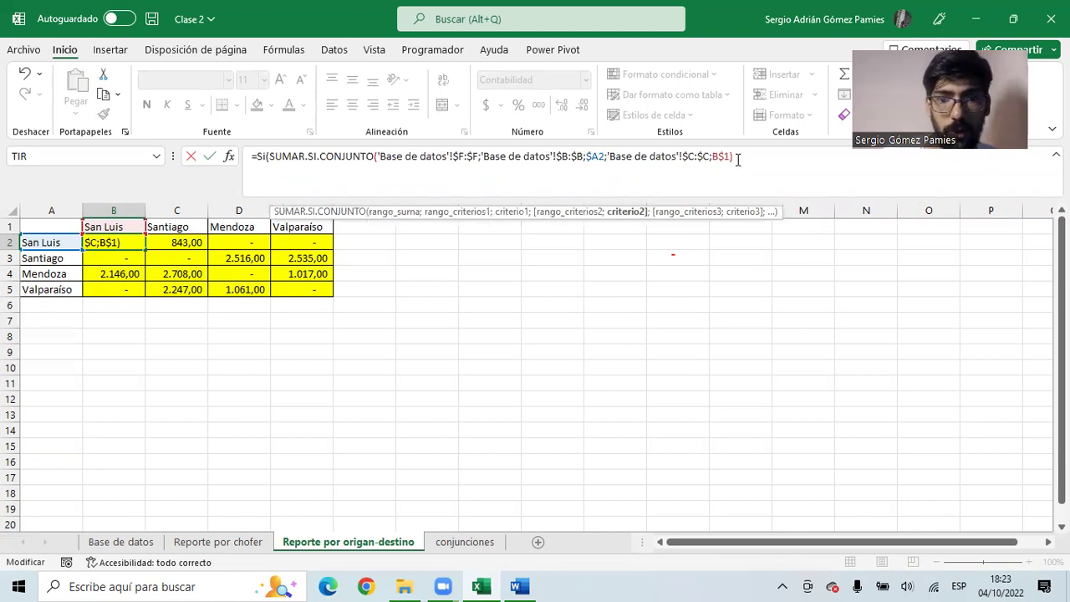
{"action": "left_click", "coordinate": [841, 161]}
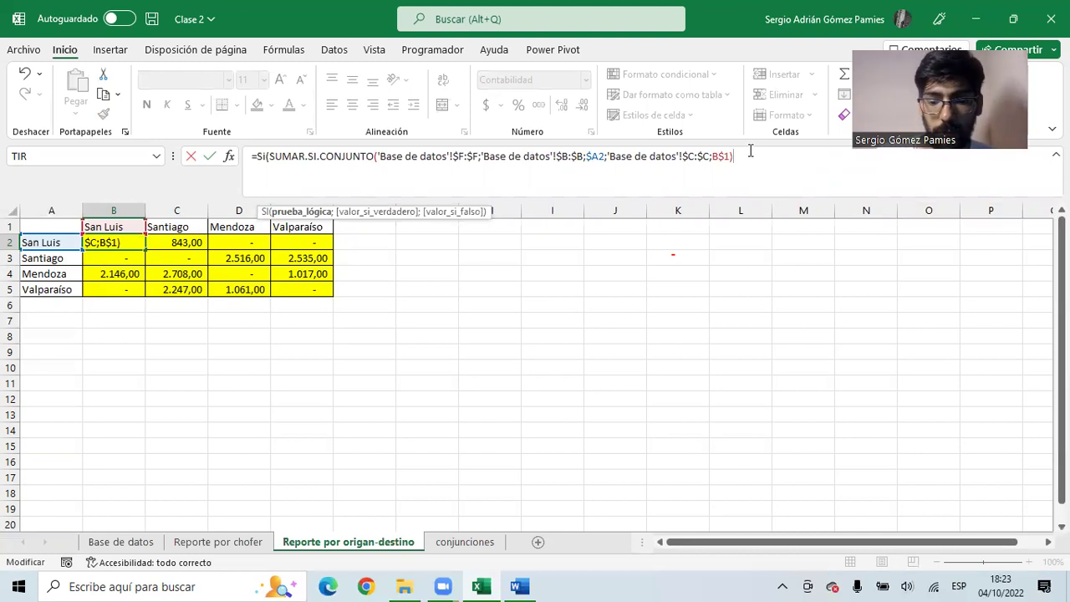
{"action": "type", "text": "=0"}
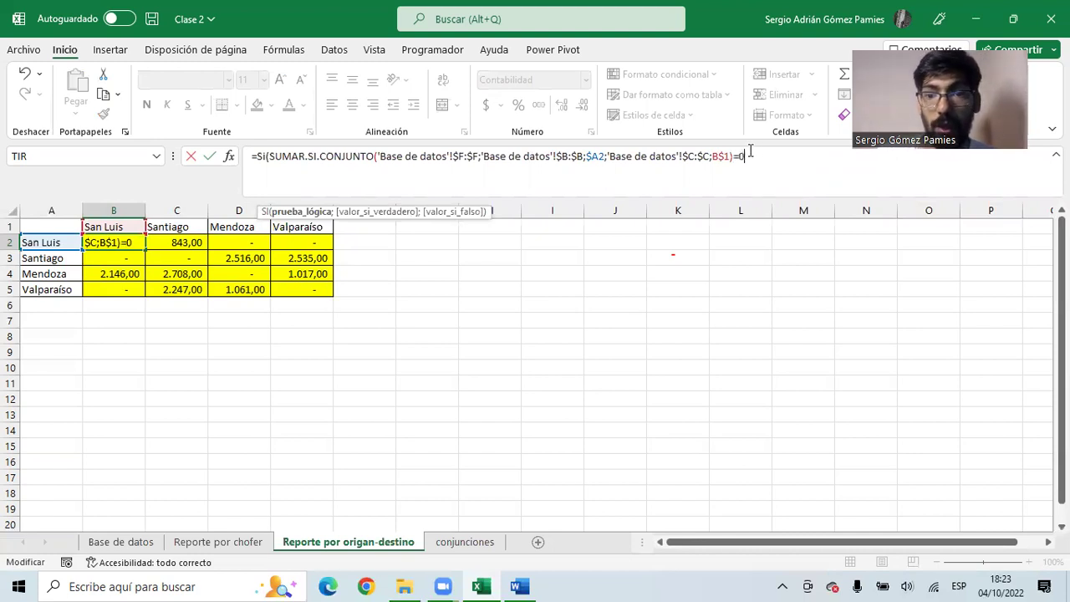
{"action": "type", "text": ";"}
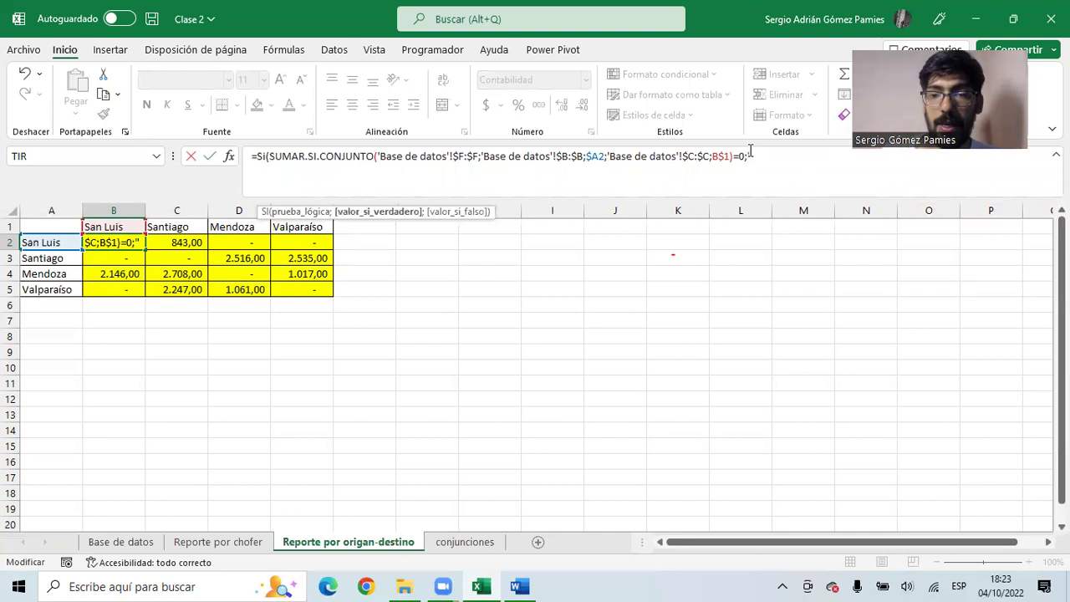
{"action": "type", "text": "\"N/C\""}
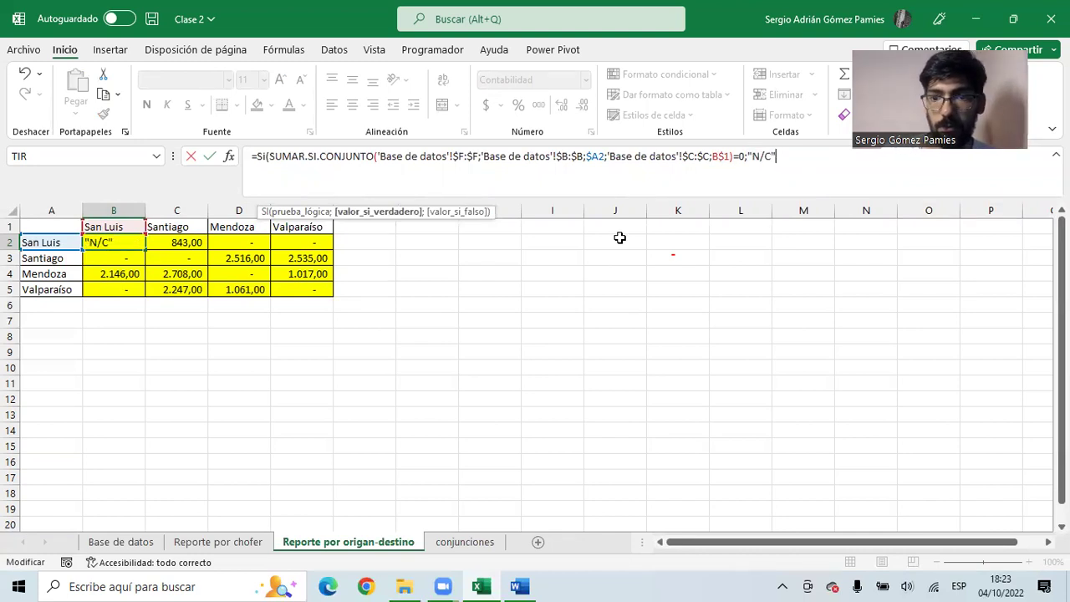
{"action": "type", "text": ";"}
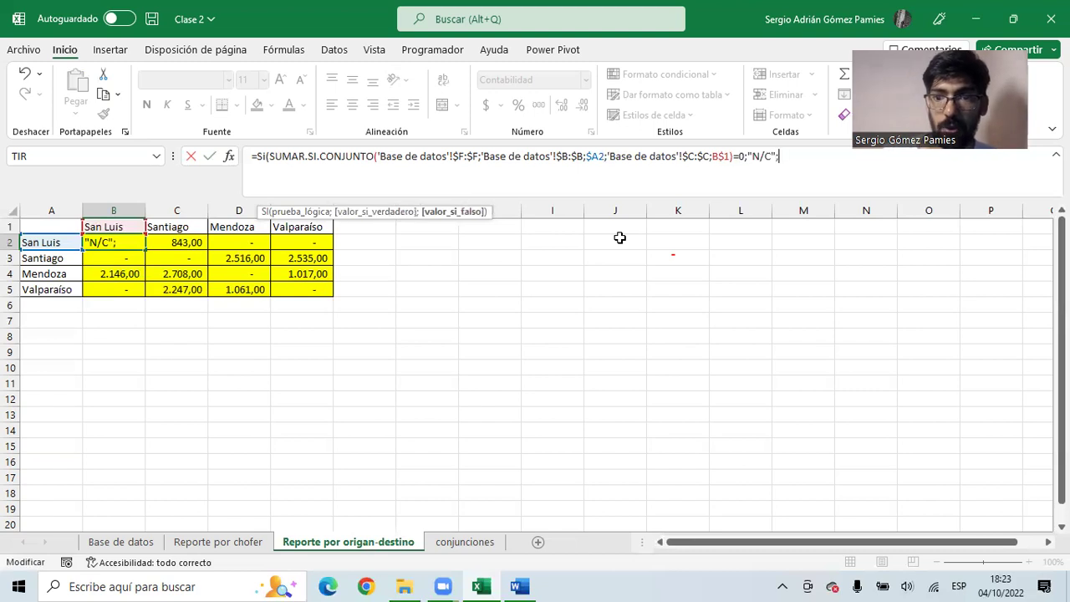
{"action": "left_click_drag", "start_coordinate": [735, 156], "coordinate": [276, 157]}
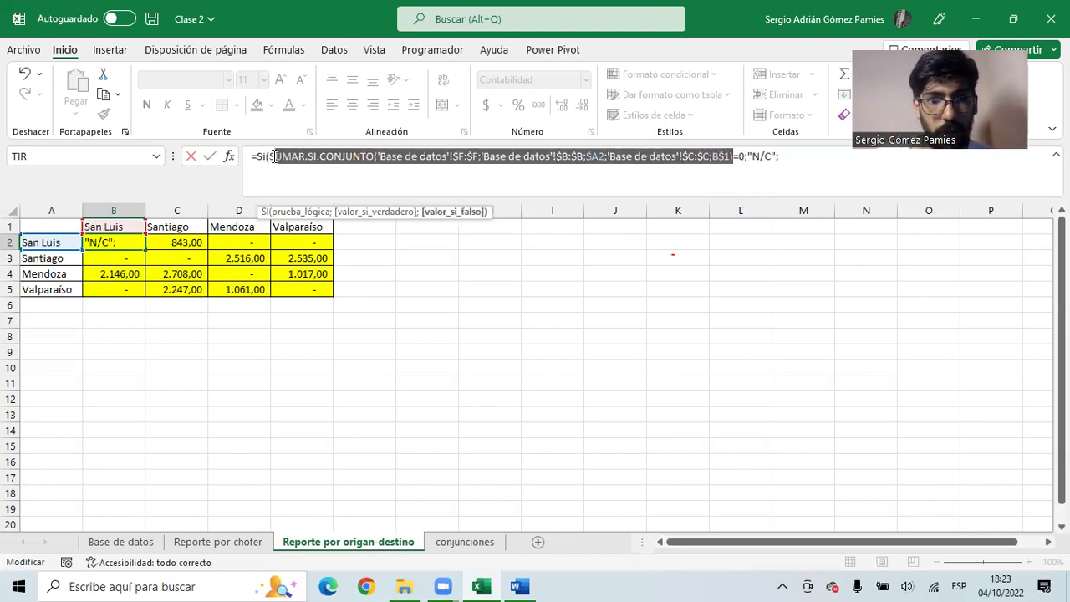
{"action": "key", "text": "ctrl+c"}
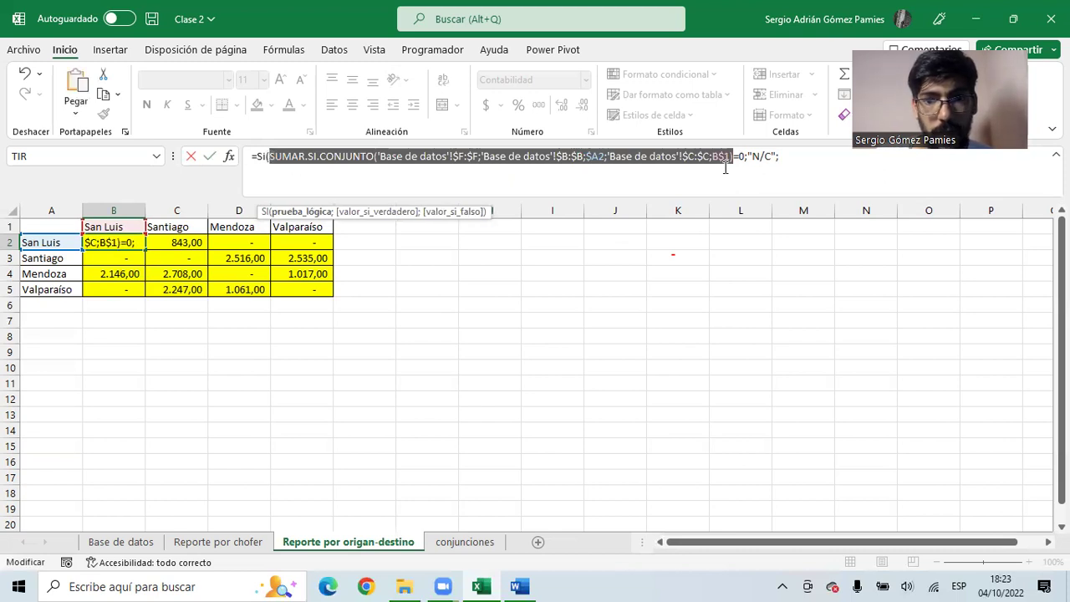
{"action": "left_click", "coordinate": [794, 157]}
{"action": "key", "text": "ctrl+v"}
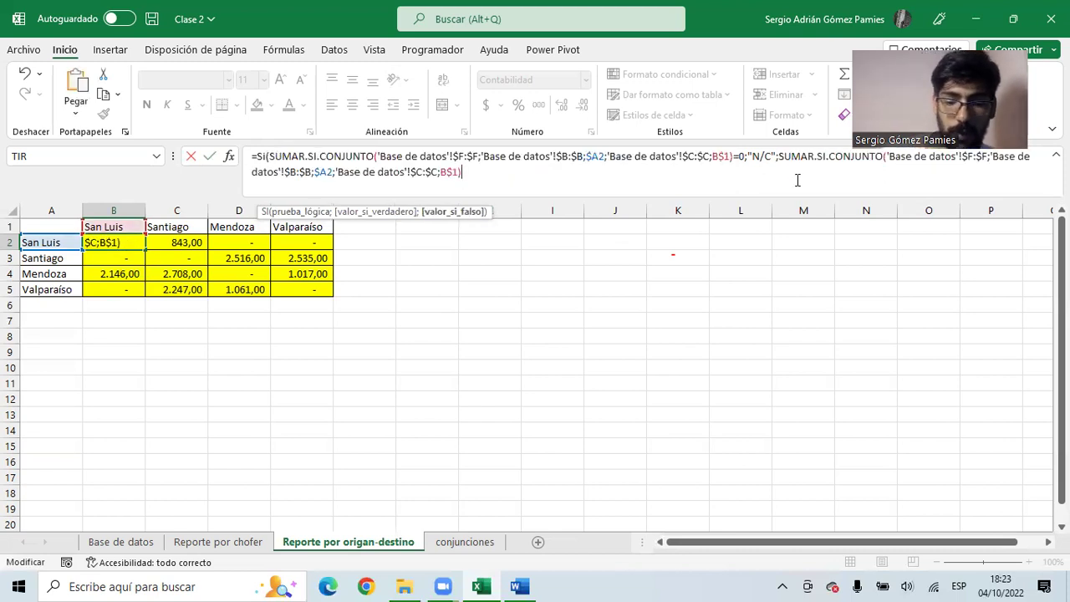
{"action": "key", "text": "Return"}
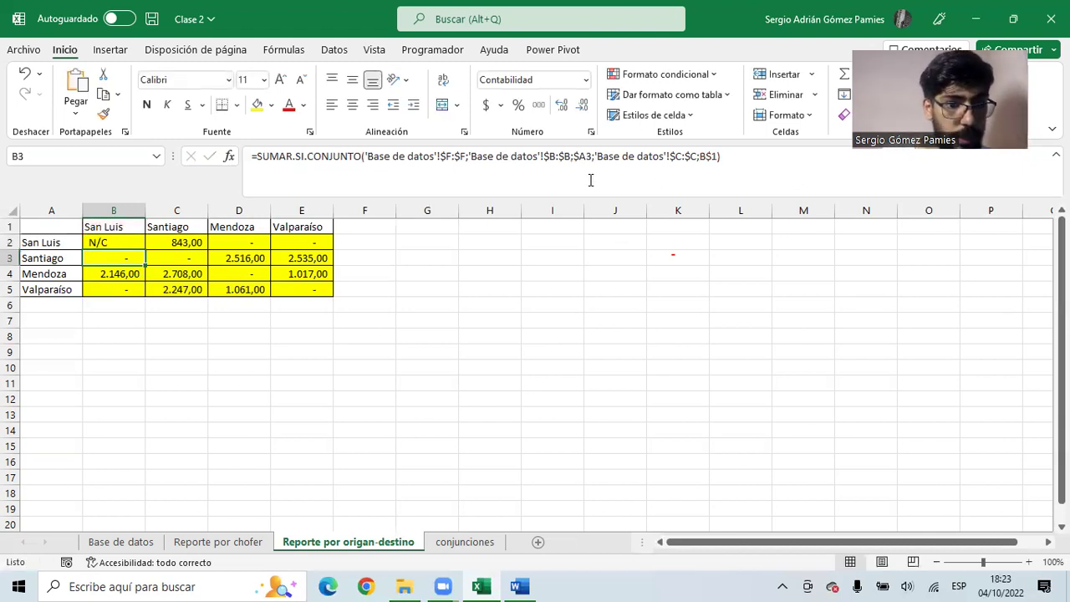
- Copy B2's SI formula across B2:E5 and centre the matrix values
{"action": "left_click", "coordinate": [139, 243]}
{"action": "key", "text": "ctrl+c"}
{"action": "left_click_drag", "start_coordinate": [139, 243], "coordinate": [301, 289]}
{"action": "key", "text": "ctrl+v"}
{"action": "left_click", "coordinate": [255, 338]}
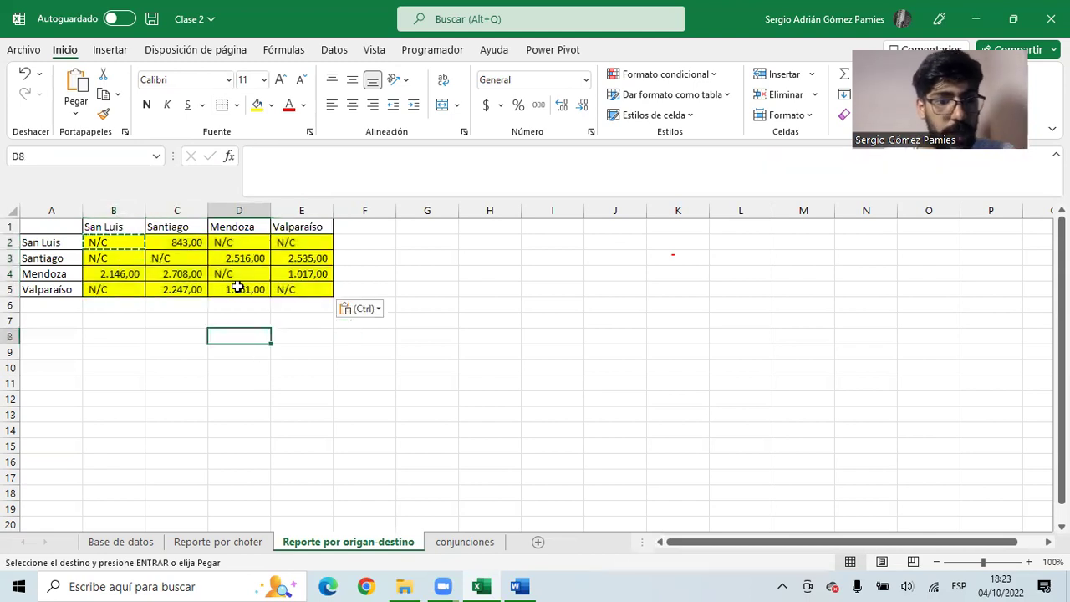
{"action": "key", "text": "Escape"}
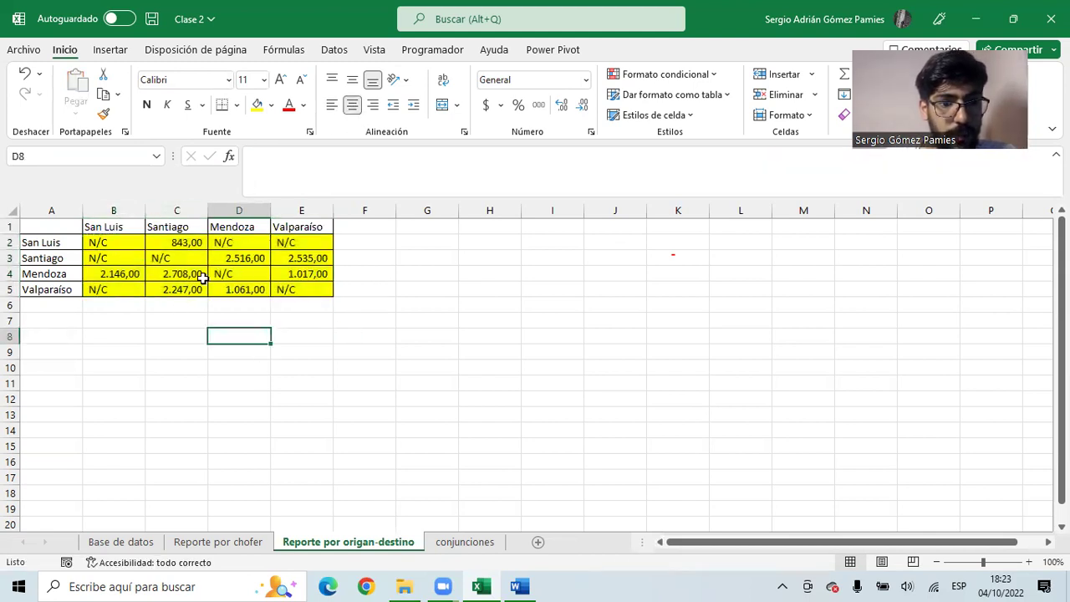
{"action": "left_click_drag", "start_coordinate": [125, 242], "coordinate": [303, 286]}
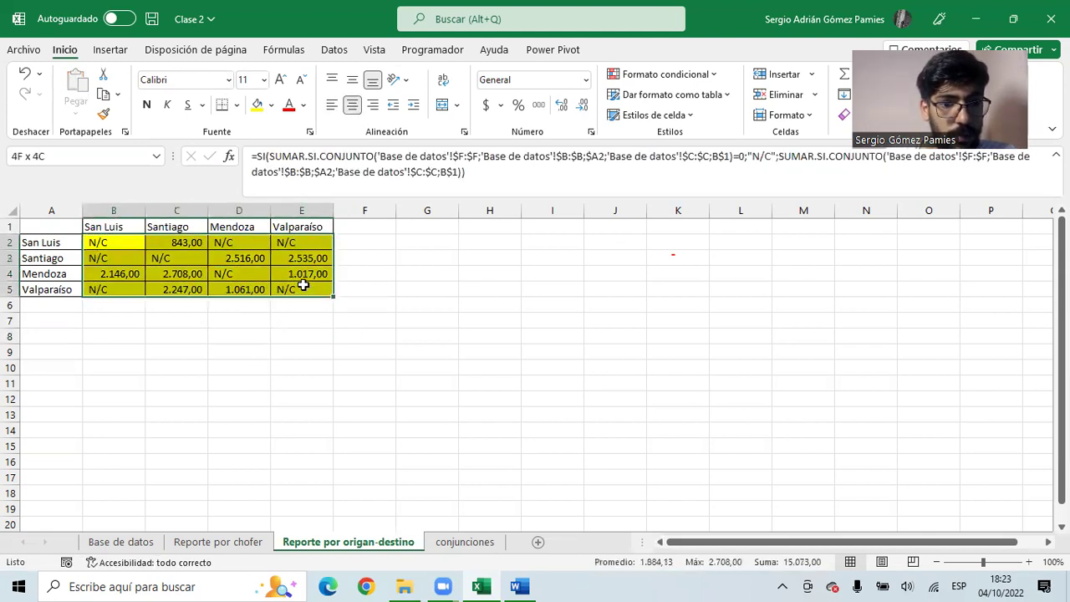
{"action": "left_click", "coordinate": [352, 105]}
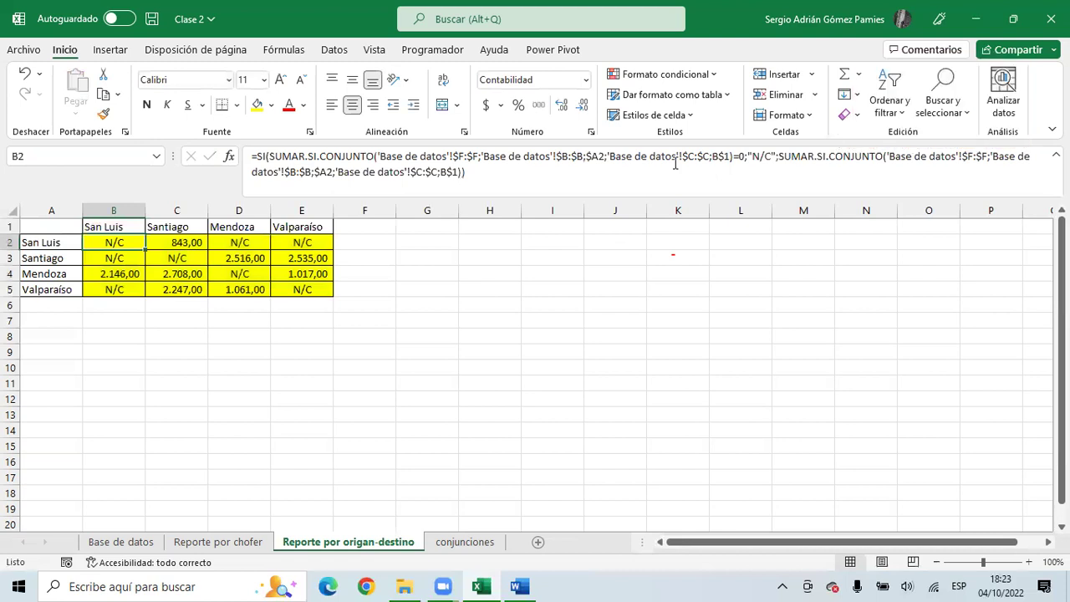
- Select the zero-test portion of B2's formula for editing
{"action": "left_click", "coordinate": [272, 157]}
{"action": "left_click_drag", "start_coordinate": [272, 156], "coordinate": [769, 159]}
{"action": "left_click", "coordinate": [741, 158]}
- Append &" pasajeros" to B2's formula, copy it across B2:E5, and widen columns B–E
{"action": "left_click", "coordinate": [779, 158]}
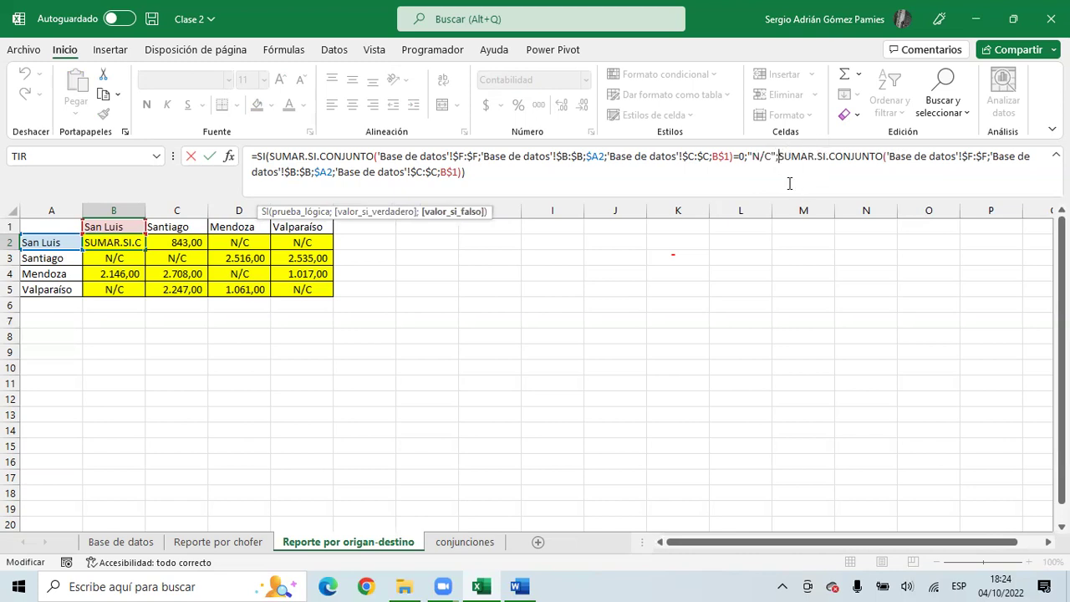
{"action": "left_click", "coordinate": [462, 175]}
{"action": "type", "text": "&\" pasajeros\""}
{"action": "key", "text": "Return"}
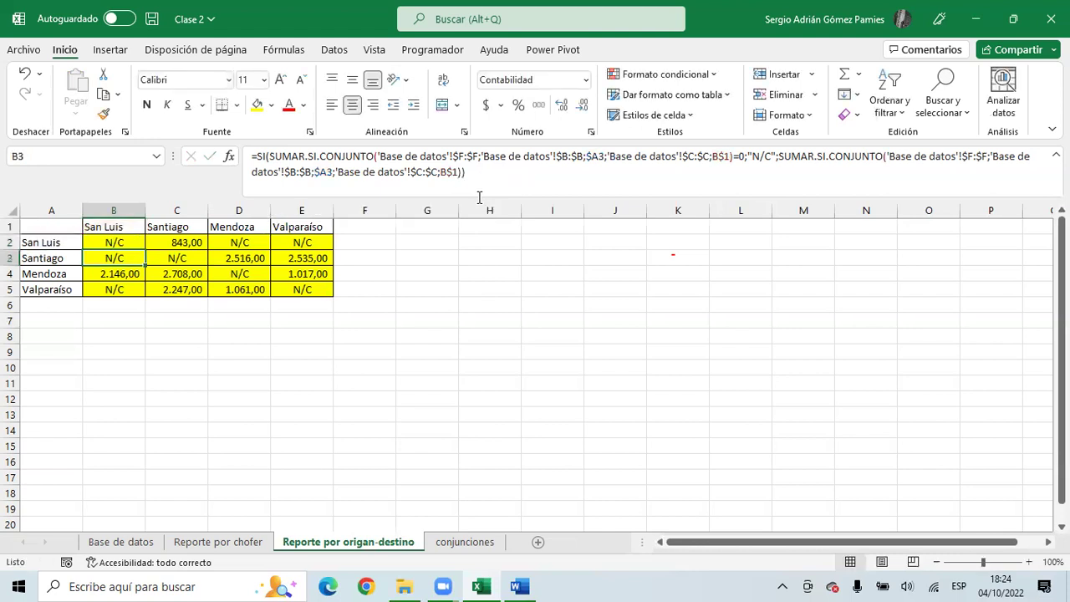
{"action": "left_click", "coordinate": [133, 242]}
{"action": "key", "text": "ctrl+c"}
{"action": "left_click_drag", "start_coordinate": [132, 242], "coordinate": [288, 284]}
{"action": "key", "text": "ctrl+v"}
{"action": "left_click_drag", "start_coordinate": [139, 211], "coordinate": [291, 208]}
{"action": "left_click_drag", "start_coordinate": [142, 210], "coordinate": [164, 210]}
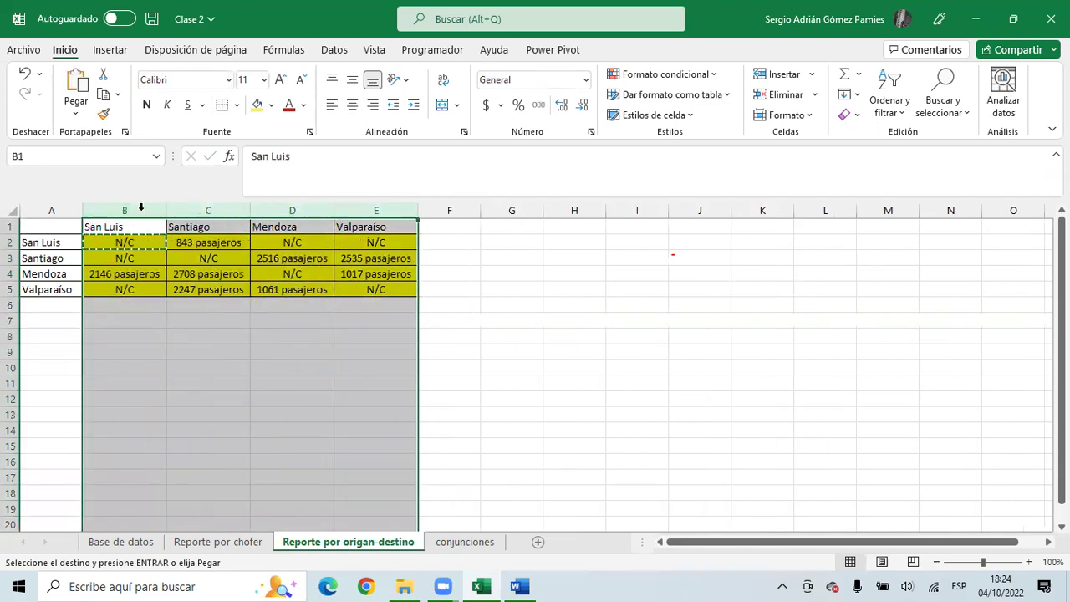
- Replace "N/C" with "Sin pasajeros" in B2 and copy it across B2:E5
{"action": "left_click", "coordinate": [376, 352]}
{"action": "left_click", "coordinate": [162, 243]}
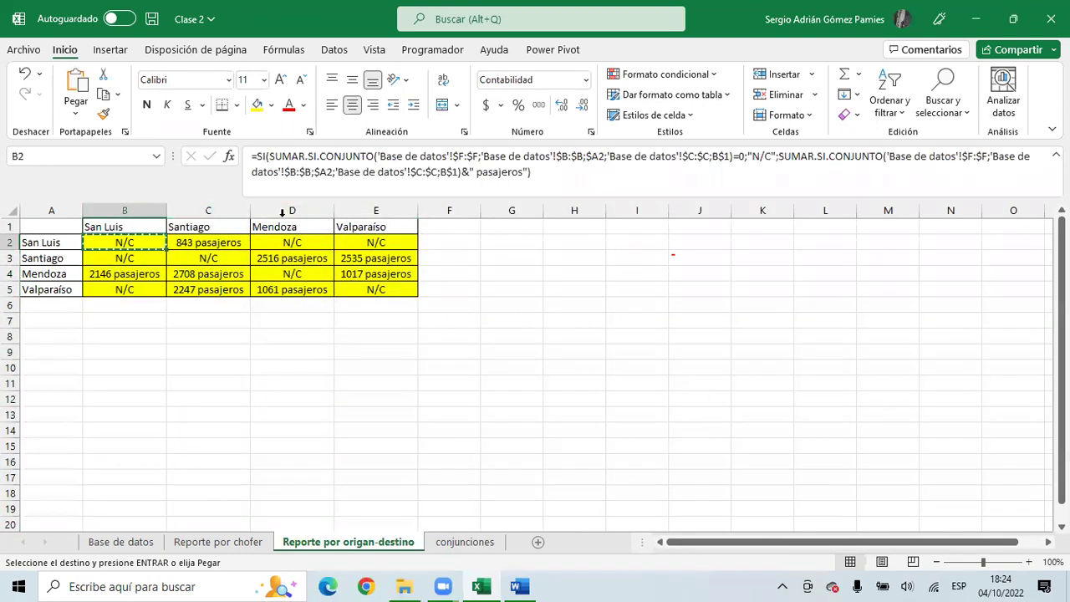
{"action": "left_click_drag", "start_coordinate": [772, 157], "coordinate": [755, 156]}
{"action": "type", "text": "Sin pasajero"}
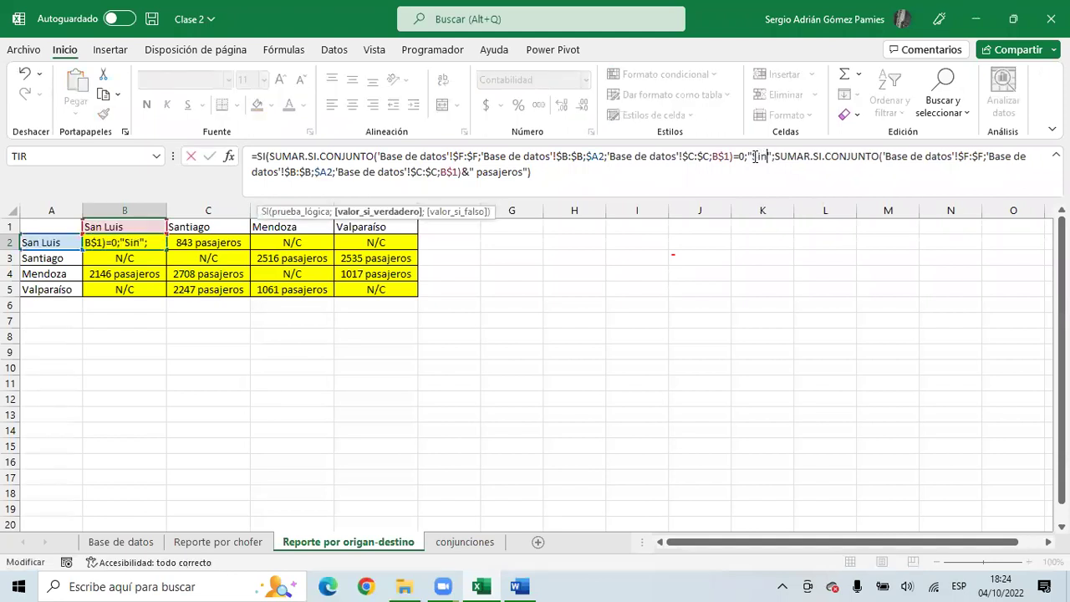
{"action": "type", "text": "s"}
{"action": "key", "text": "Return"}
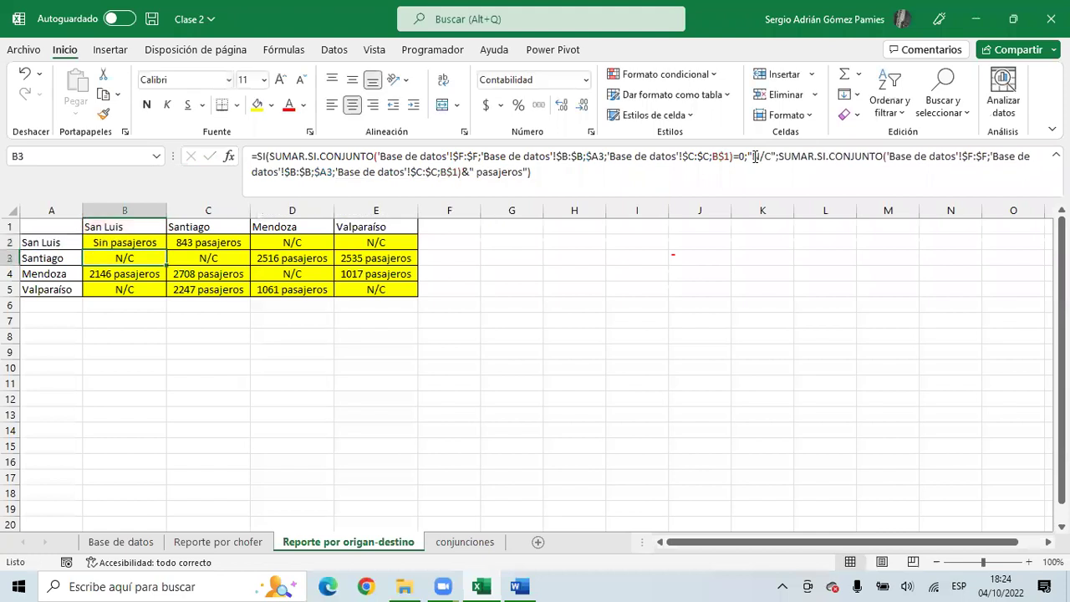
{"action": "left_click", "coordinate": [156, 243]}
{"action": "key", "text": "ctrl+c"}
{"action": "left_click_drag", "start_coordinate": [156, 242], "coordinate": [366, 287]}
{"action": "key", "text": "ctrl+v"}
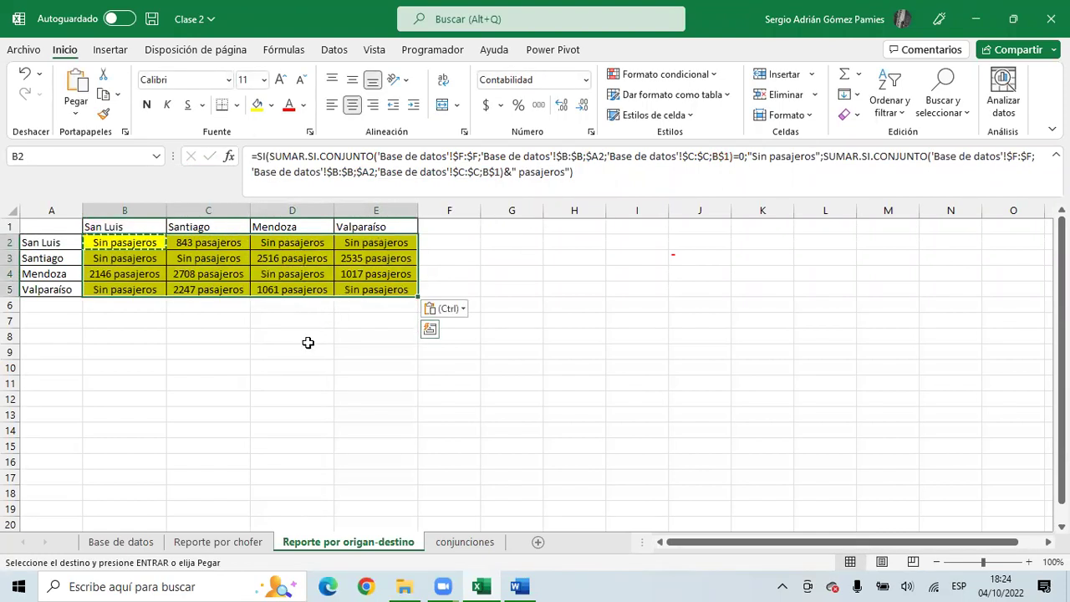
{"action": "left_click", "coordinate": [303, 338]}
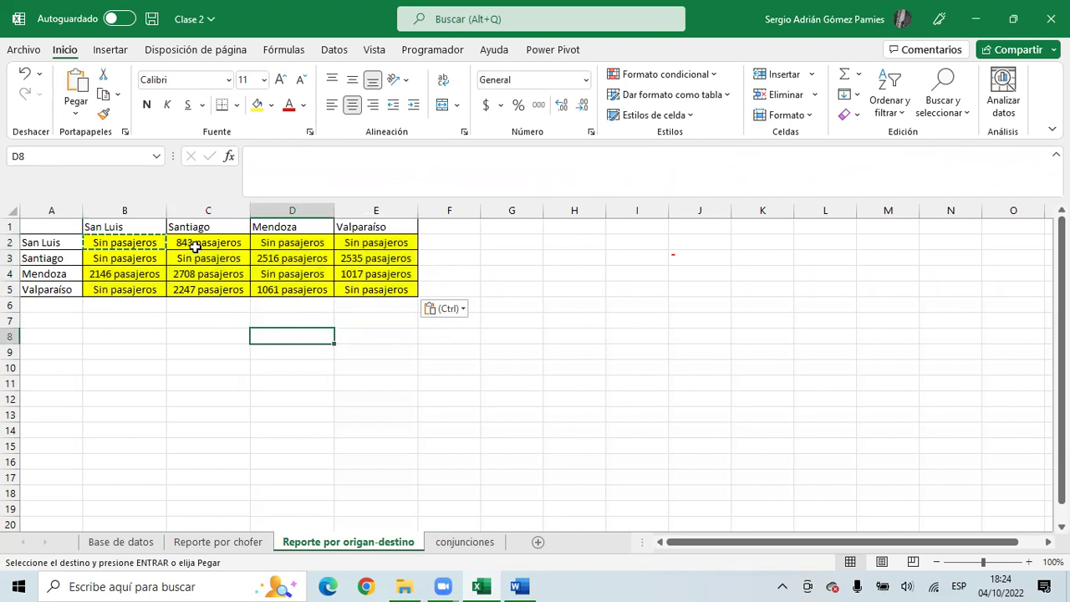
{"action": "left_click", "coordinate": [281, 249]}
{"action": "left_click", "coordinate": [365, 241]}
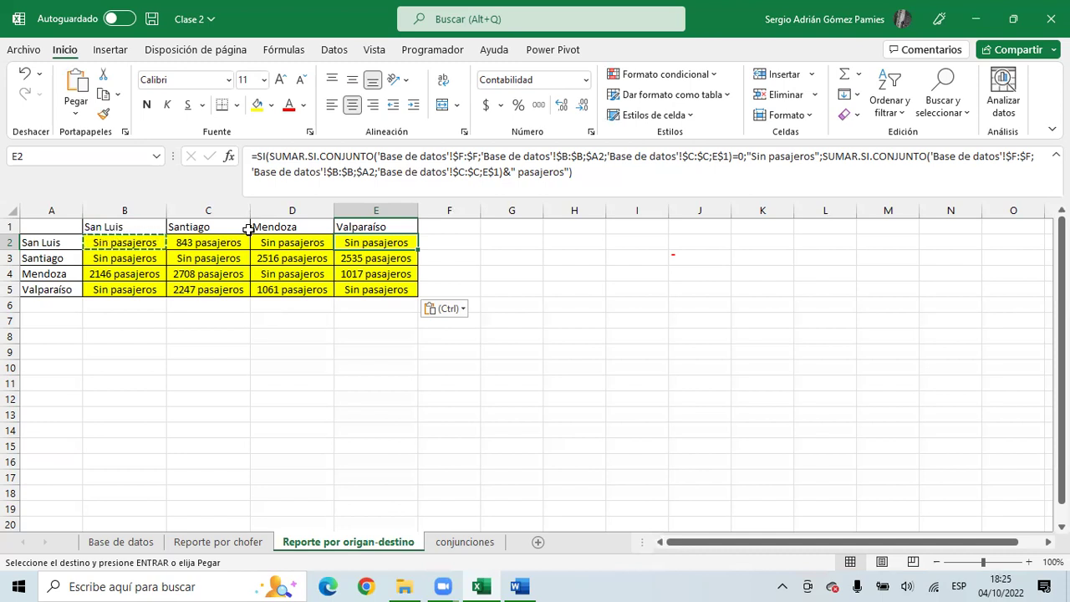
{"action": "left_click", "coordinate": [266, 306]}
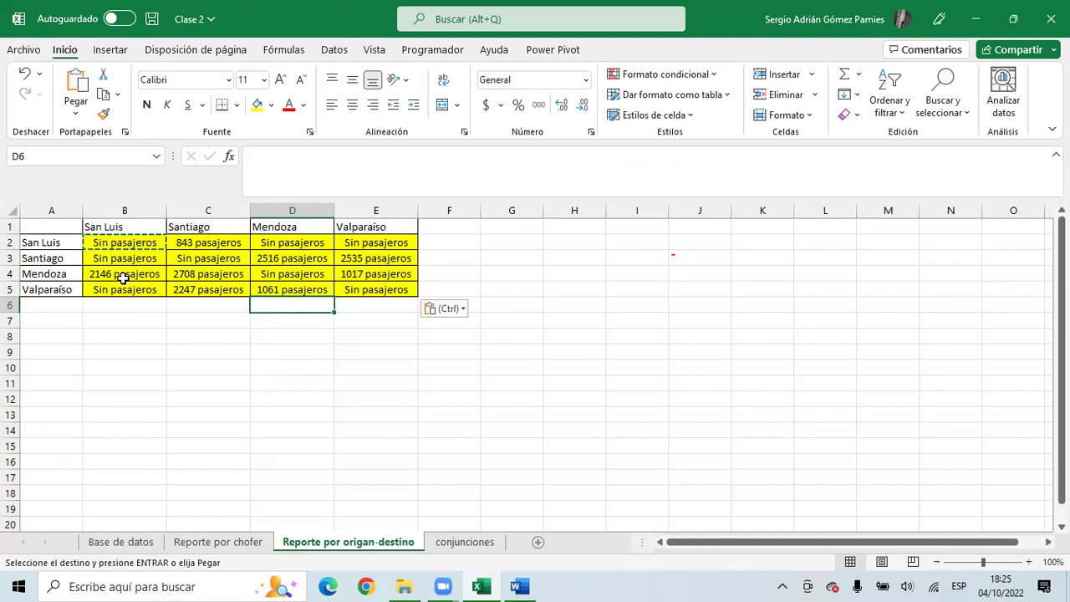
{"action": "left_click", "coordinate": [133, 242]}
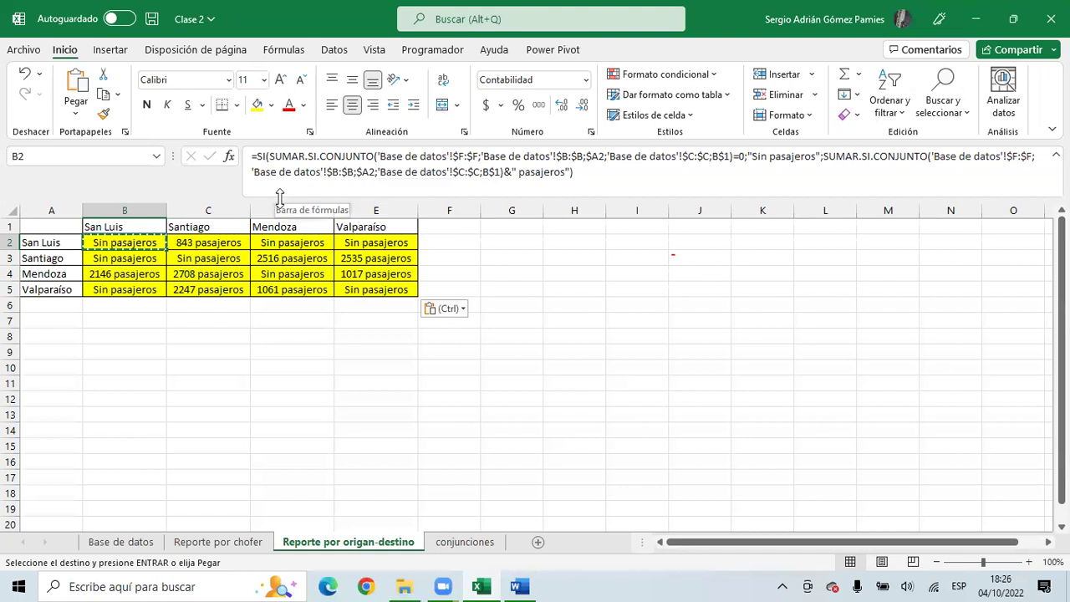
{"action": "left_click_drag", "start_coordinate": [282, 201], "coordinate": [282, 186]}
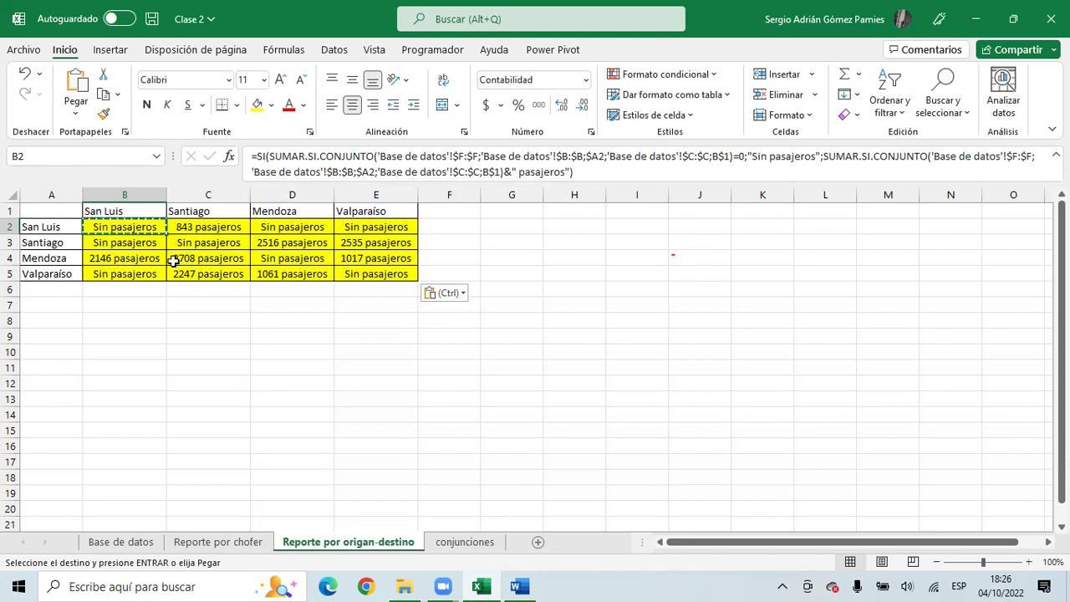
{"action": "left_click", "coordinate": [50, 324]}
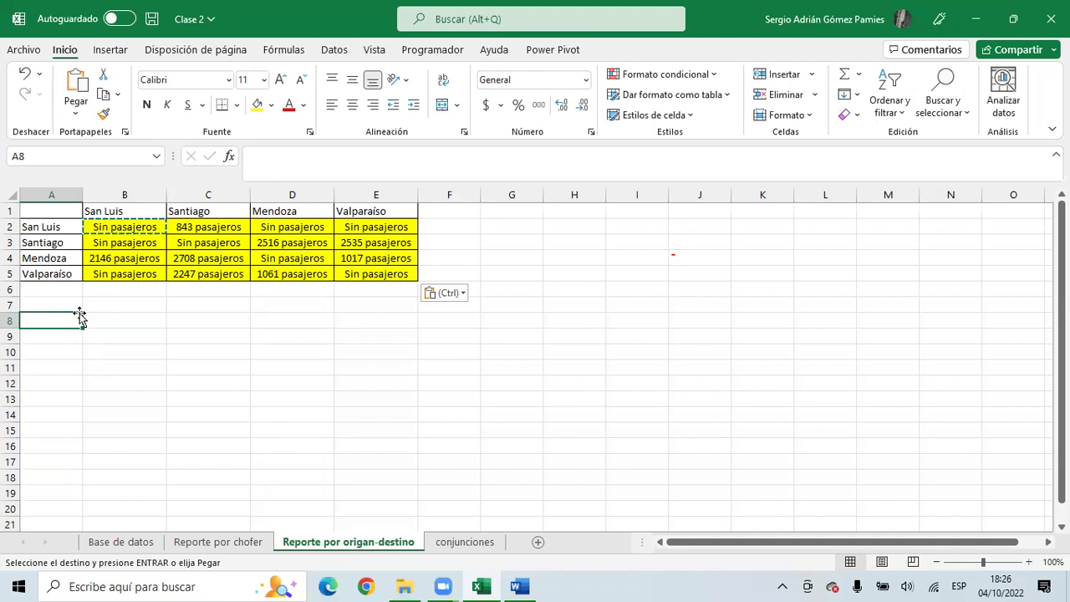
- Enter the Desde lower bounds 20, 30, 40, 50, 60 and 70 in A9:A14
{"action": "key", "text": "Escape"}
{"action": "key", "text": "Down"}
{"action": "type", "text": "20"}
{"action": "key", "text": "Return"}
{"action": "type", "text": "30"}
{"action": "key", "text": "Return"}
{"action": "type", "text": "40"}
{"action": "key", "text": "Return"}
{"action": "type", "text": "50"}
{"action": "key", "text": "Return"}
{"action": "type", "text": "60"}
{"action": "key", "text": "Return"}
{"action": "type", "text": "70"}
{"action": "key", "text": "Return"}
- Set the first Hasta cell B8 to the formula =A9-1, giving 19
{"action": "key", "text": "Up"}
{"action": "key", "text": "Up"}
{"action": "key", "text": "Up"}
{"action": "key", "text": "Up"}
{"action": "key", "text": "Up"}
{"action": "key", "text": "Up"}
{"action": "key", "text": "Up"}
{"action": "key", "text": "Right"}
{"action": "type", "text": "19"}
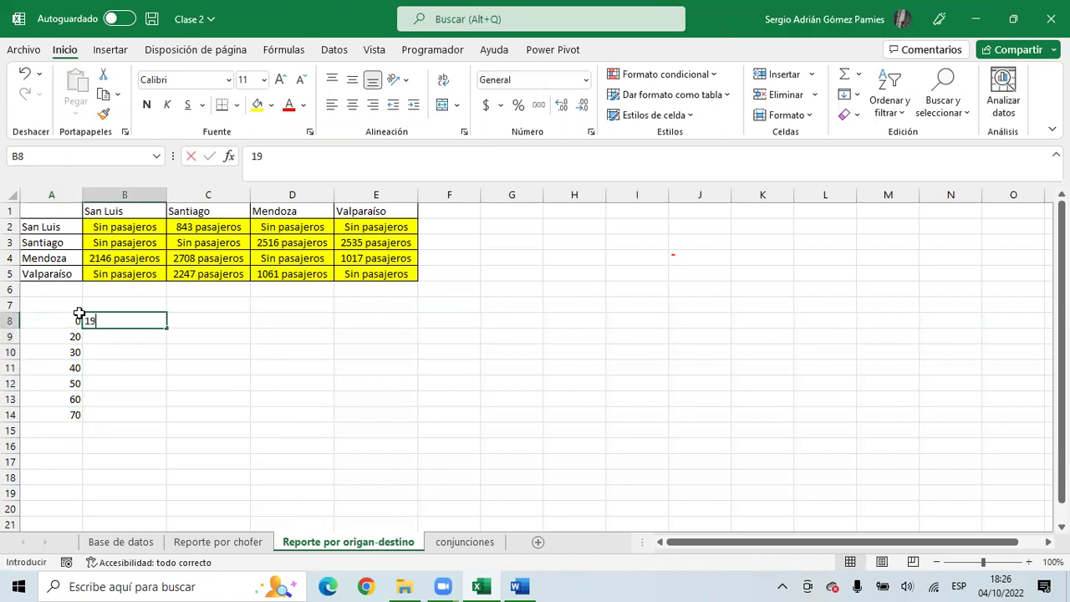
{"action": "key", "text": "Return"}
{"action": "key", "text": "Up"}
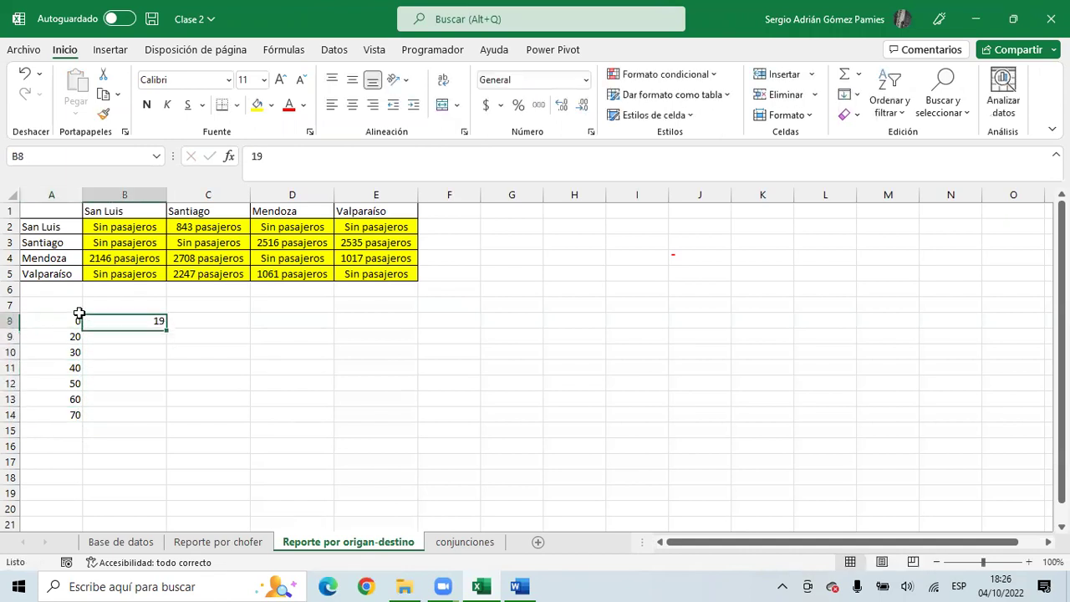
{"action": "type", "text": "="}
{"action": "key", "text": "Down"}
{"action": "key", "text": "Left"}
{"action": "type", "text": "-1"}
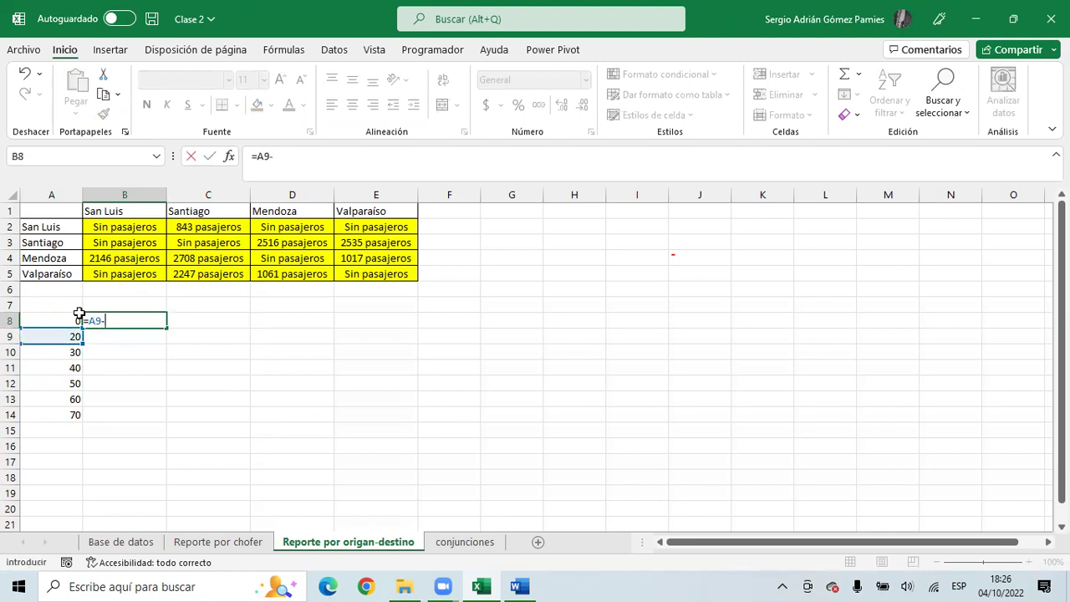
{"action": "key", "text": "Return"}
- Copy the =A9-1 formula down the Hasta column and clear the -1 result in B14
{"action": "key", "text": "Up"}
{"action": "key", "text": "ctrl+c"}
{"action": "key", "text": "Down"}
{"action": "key", "text": "shift+Down"}
{"action": "key", "text": "shift+Down"}
{"action": "key", "text": "shift+Down"}
{"action": "key", "text": "shift+Down"}
{"action": "key", "text": "shift+Down"}
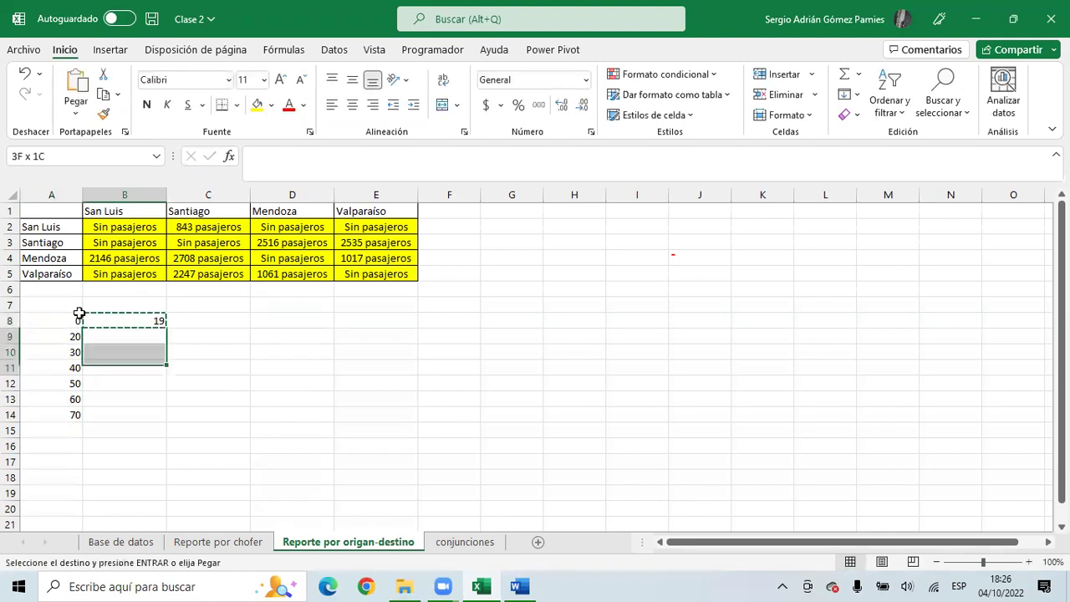
{"action": "key", "text": "ctrl+v"}
{"action": "key", "text": "Down"}
{"action": "key", "text": "Down"}
{"action": "key", "text": "Down"}
{"action": "key", "text": "Down"}
{"action": "key", "text": "Down"}
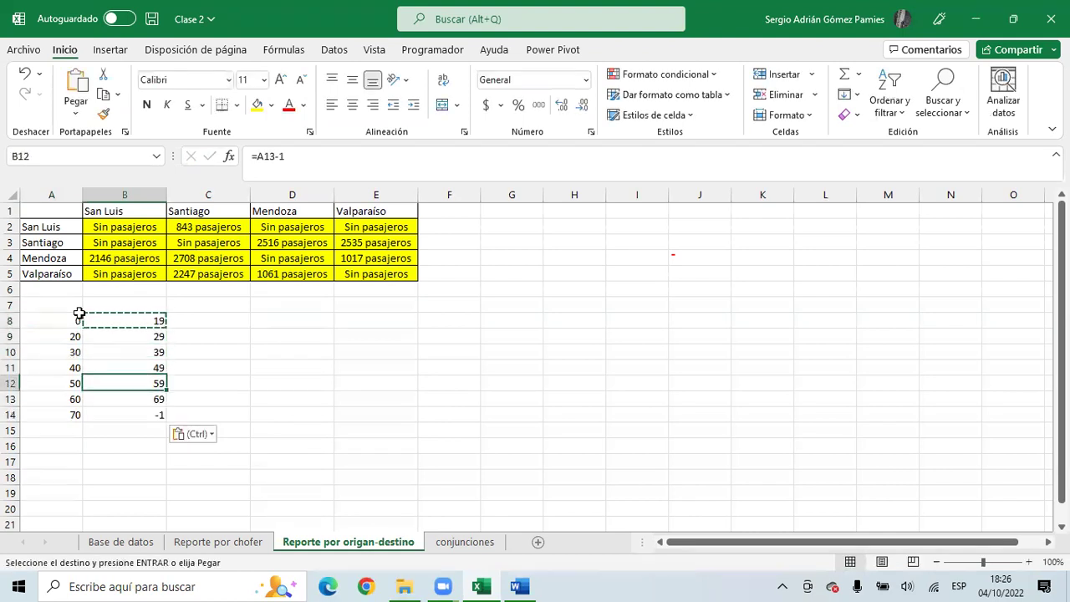
{"action": "key", "text": "Delete"}
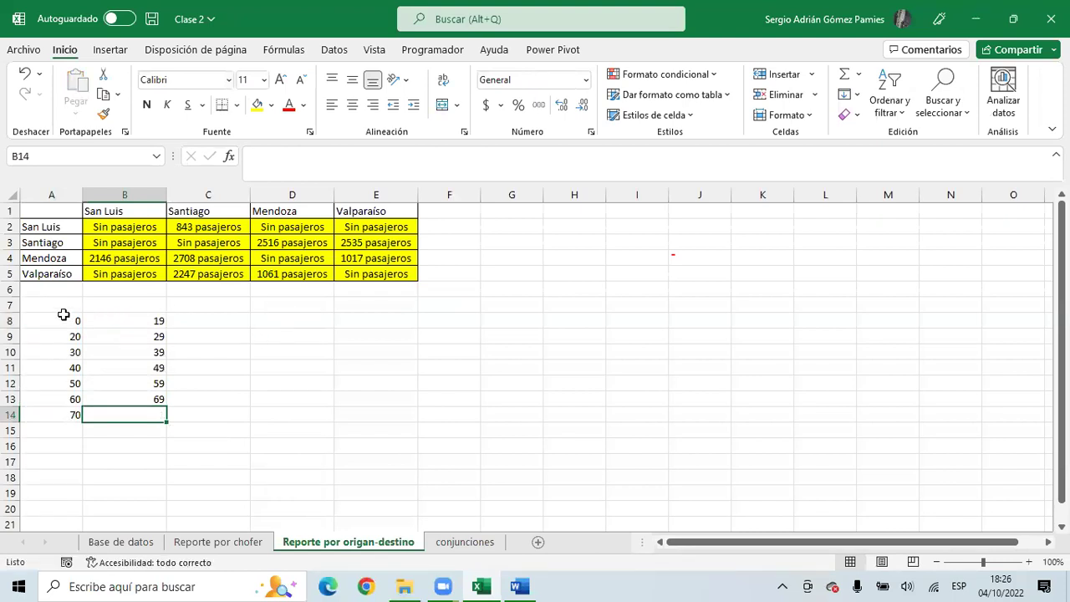
- Add the headers Desde, Hasta and Viajes in A7:C7, then select A7:C12
{"action": "left_click", "coordinate": [63, 306]}
{"action": "type", "text": "Desde"}
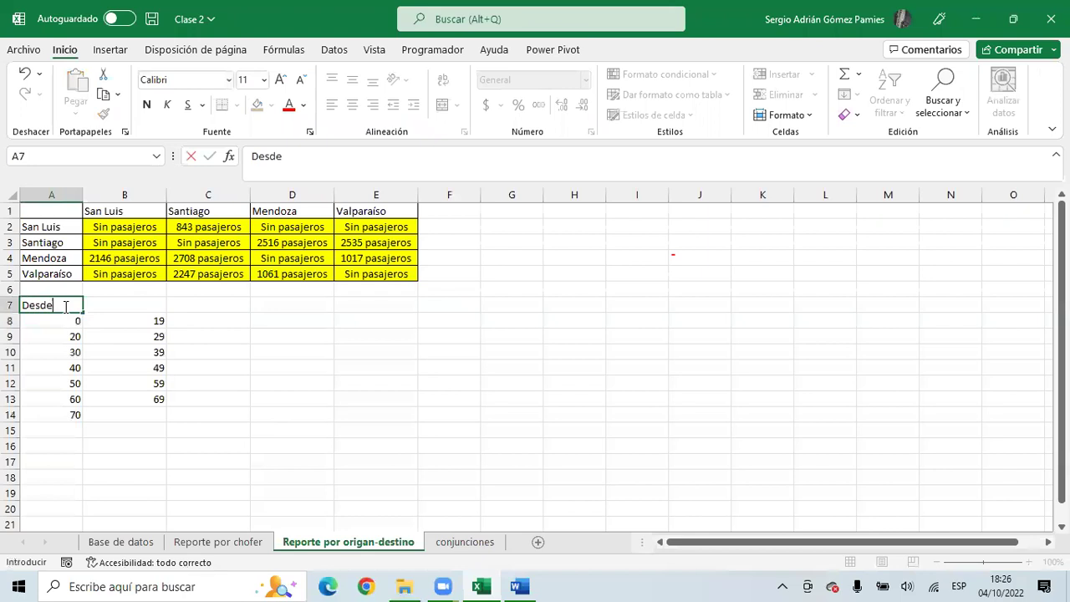
{"action": "key", "text": "Tab"}
{"action": "type", "text": "Hasta"}
{"action": "key", "text": "Tab"}
{"action": "type", "text": "Pa"}
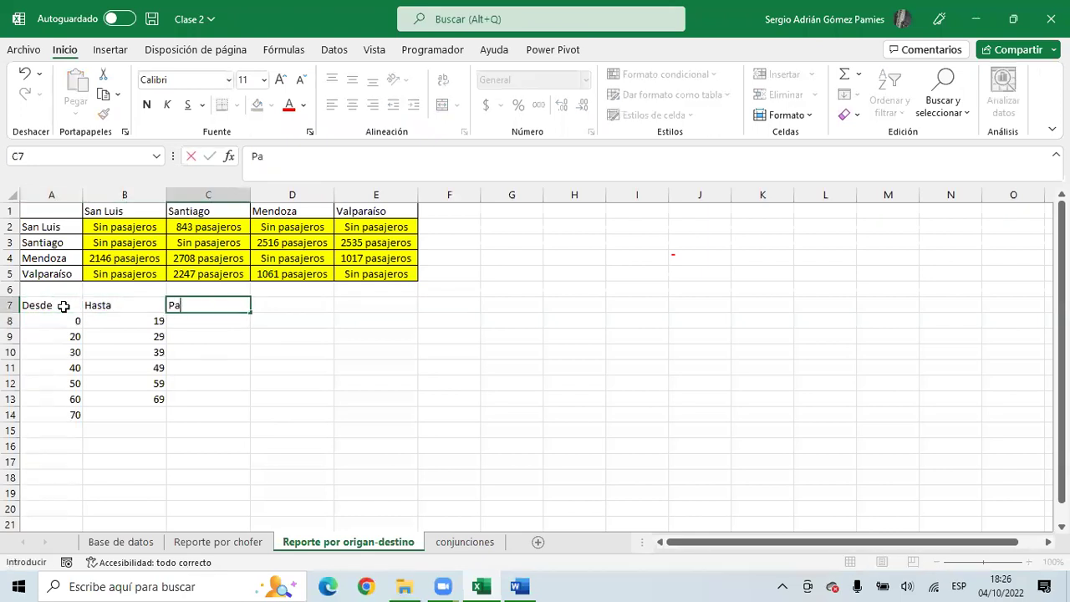
{"action": "key", "text": "BackSpace"}
{"action": "key", "text": "BackSpace"}
{"action": "type", "text": "Viajes"}
{"action": "key", "text": "Return"}
{"action": "left_click", "coordinate": [63, 307]}
{"action": "key", "text": "shift+Right"}
{"action": "key", "text": "shift+Right"}
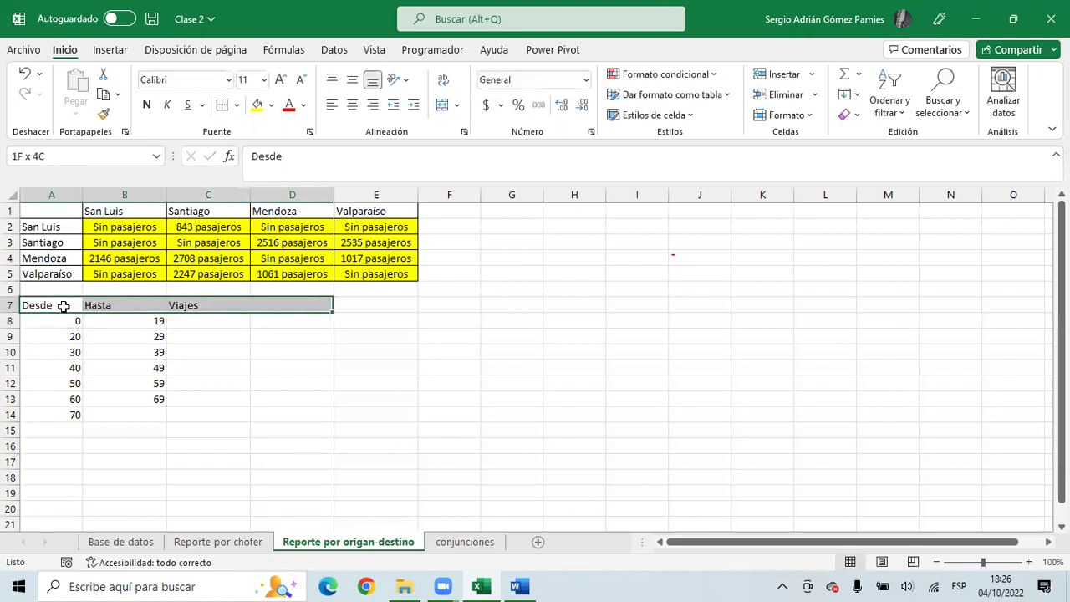
{"action": "key", "text": "shift+Down"}
{"action": "key", "text": "shift+Down"}
{"action": "key", "text": "shift+Down"}
{"action": "key", "text": "shift+Down"}
{"action": "key", "text": "shift+Down"}
{"action": "key", "text": "shift+Down"}
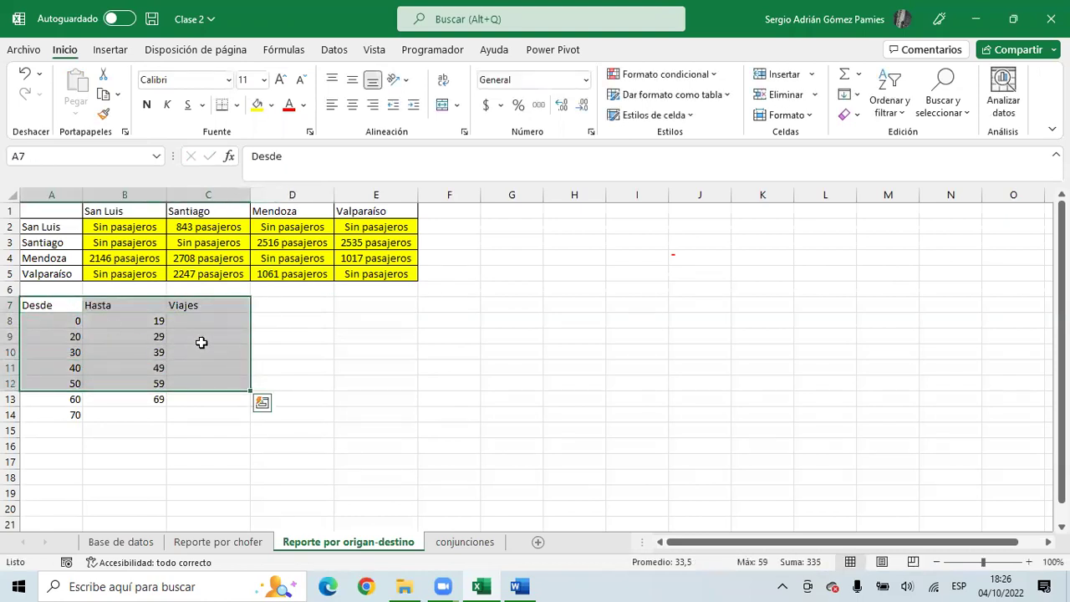
- Review the Desde values and Hasta formulas in rows 8–13 of the range table
{"action": "left_click", "coordinate": [203, 320]}
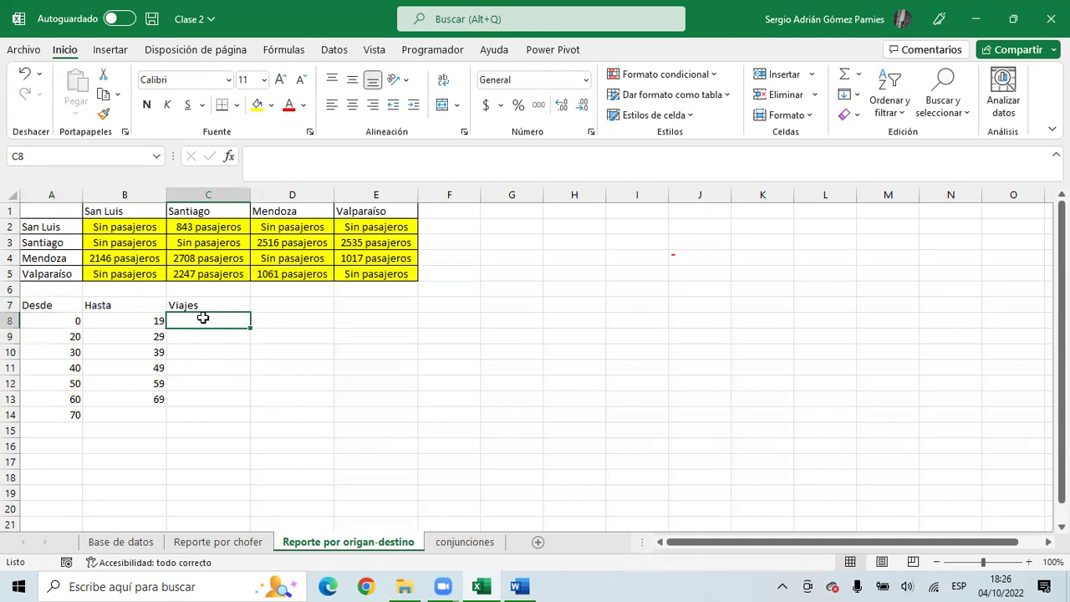
{"action": "left_click", "coordinate": [61, 320]}
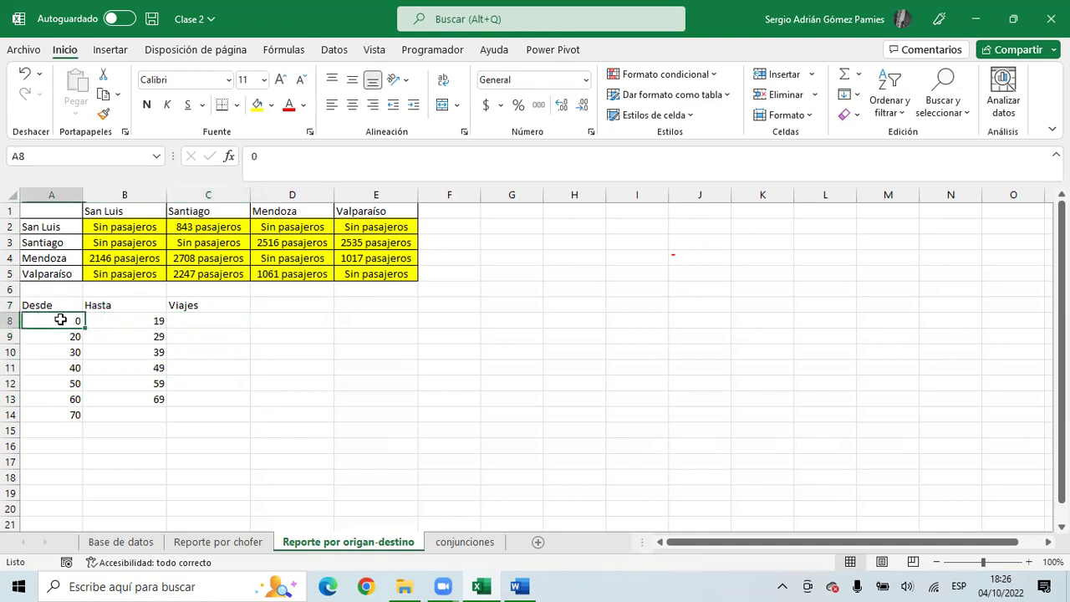
{"action": "left_click", "coordinate": [153, 322]}
{"action": "left_click", "coordinate": [57, 339]}
{"action": "left_click", "coordinate": [148, 339]}
{"action": "left_click", "coordinate": [71, 353]}
{"action": "left_click", "coordinate": [139, 351]}
{"action": "left_click", "coordinate": [72, 367]}
{"action": "left_click", "coordinate": [127, 368]}
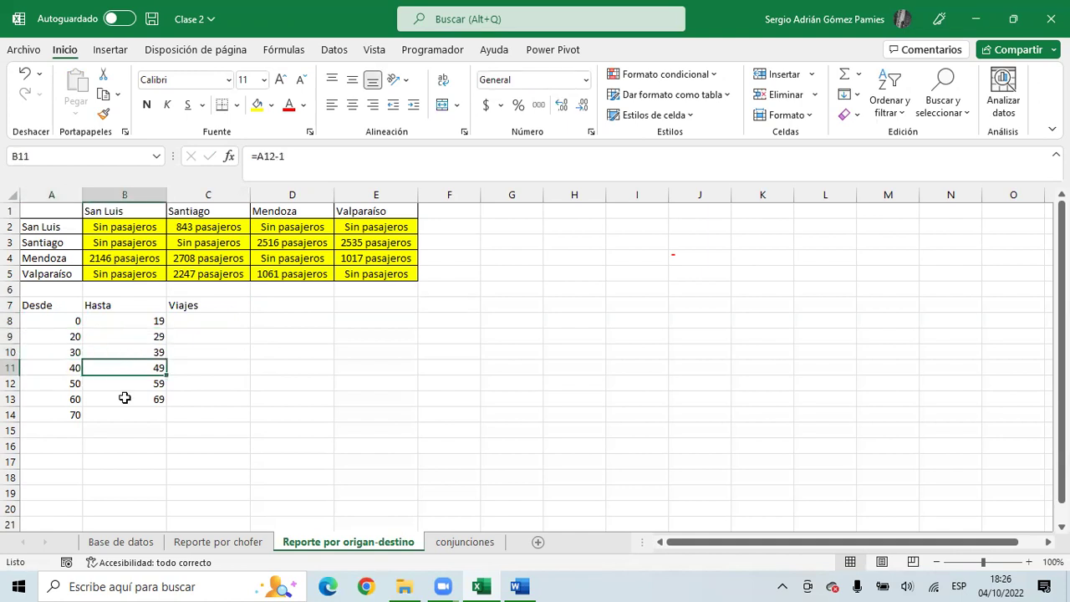
{"action": "left_click", "coordinate": [73, 383]}
{"action": "left_click", "coordinate": [131, 383]}
{"action": "left_click", "coordinate": [79, 400]}
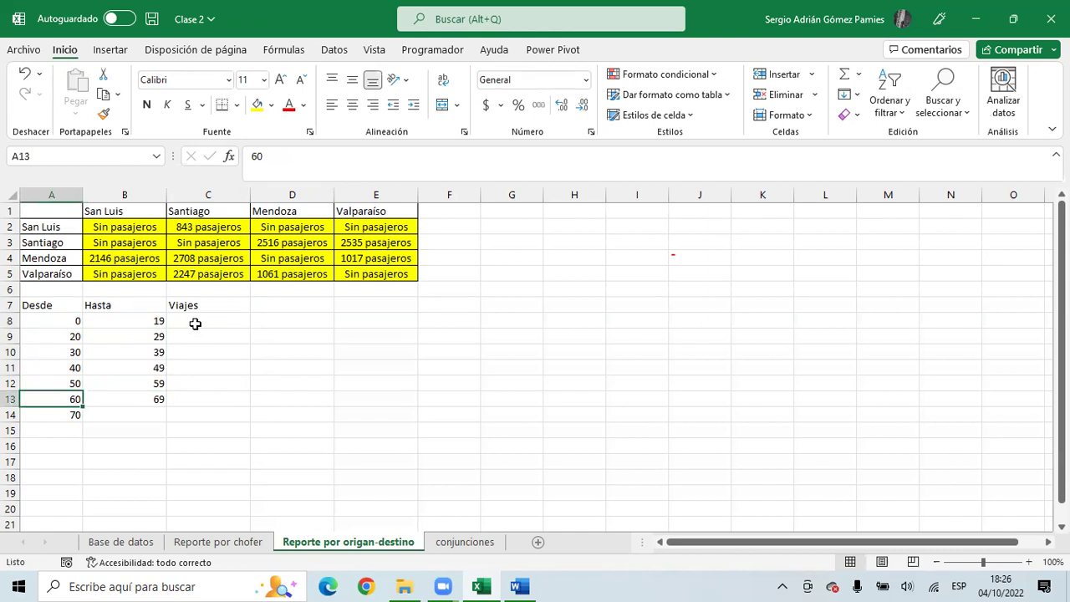
{"action": "left_click", "coordinate": [72, 338]}
- Change the Desde lower bounds in A10:A12 to 40, 60 and 80
{"action": "left_click", "coordinate": [72, 352]}
{"action": "type", "text": "40"}
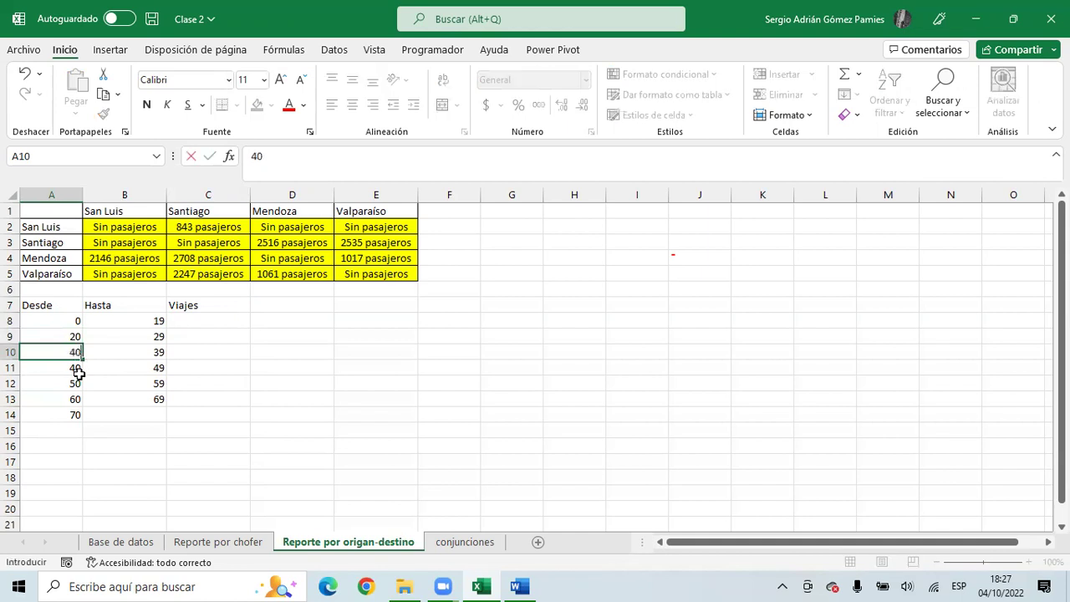
{"action": "key", "text": "Return"}
{"action": "type", "text": "60"}
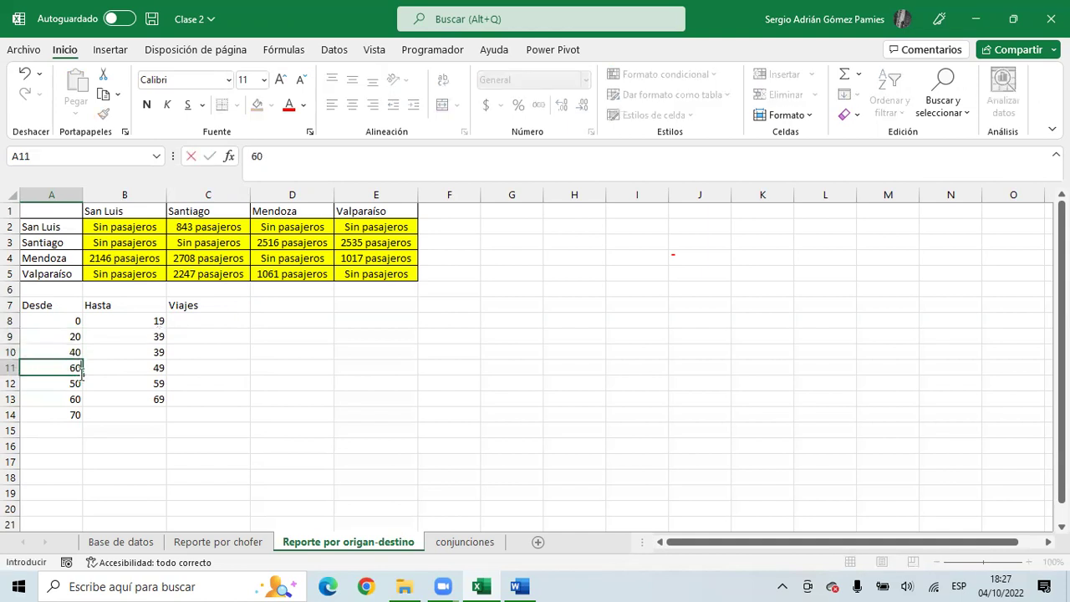
{"action": "key", "text": "Return"}
{"action": "type", "text": "80"}
{"action": "key", "text": "Return"}
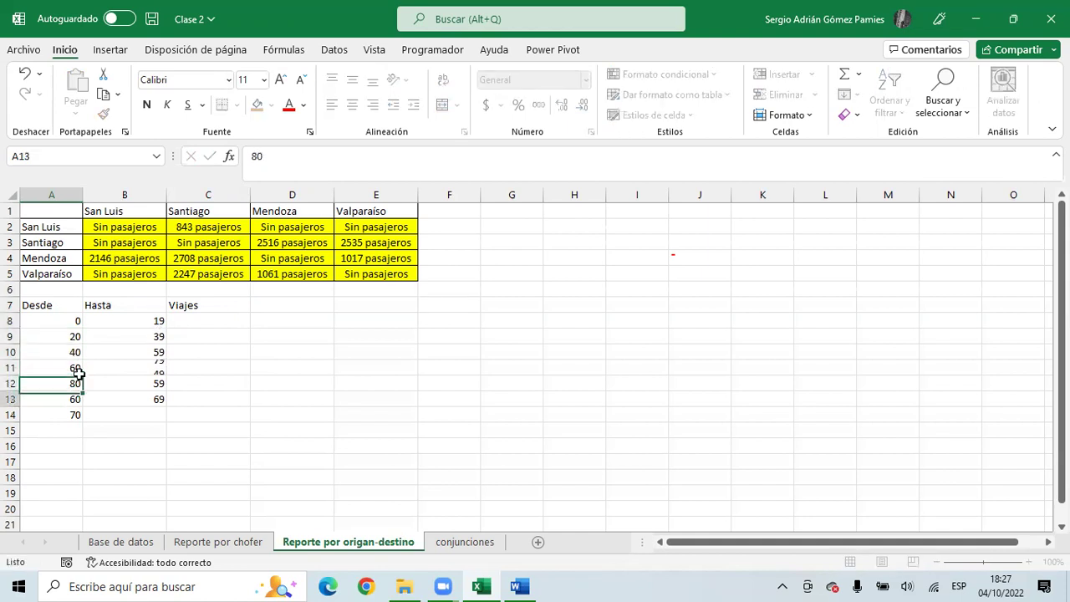
- Clear leftover rows 13–14 and the -1 Hasta cell B12, then select Viajes cells C8:C12
{"action": "key", "text": "shift+Right"}
{"action": "key", "text": "shift+Down"}
{"action": "key", "text": "Delete"}
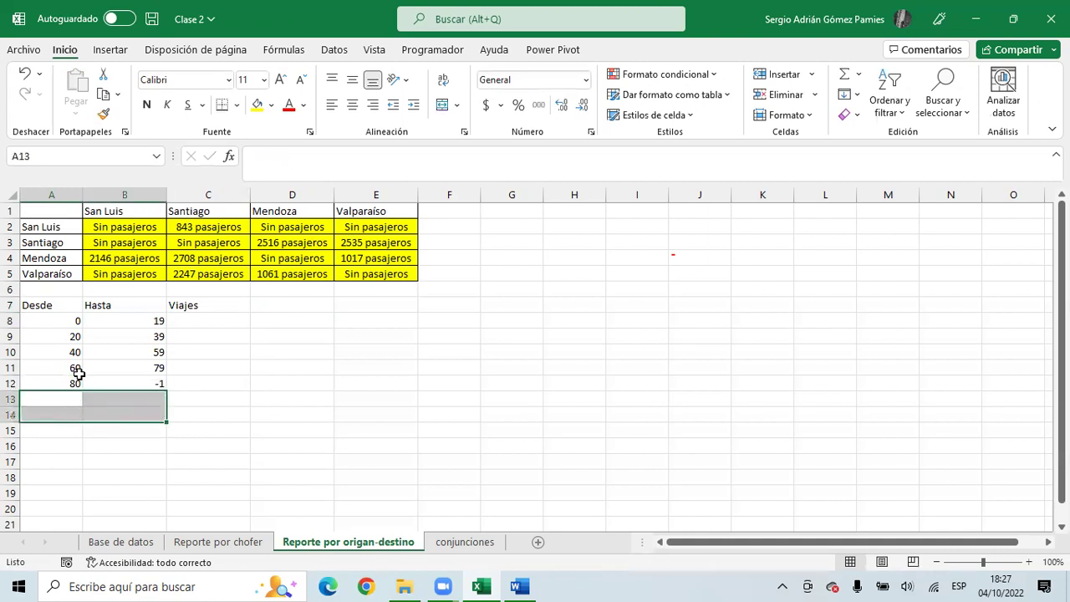
{"action": "key", "text": "Up"}
{"action": "key", "text": "Right"}
{"action": "key", "text": "Delete"}
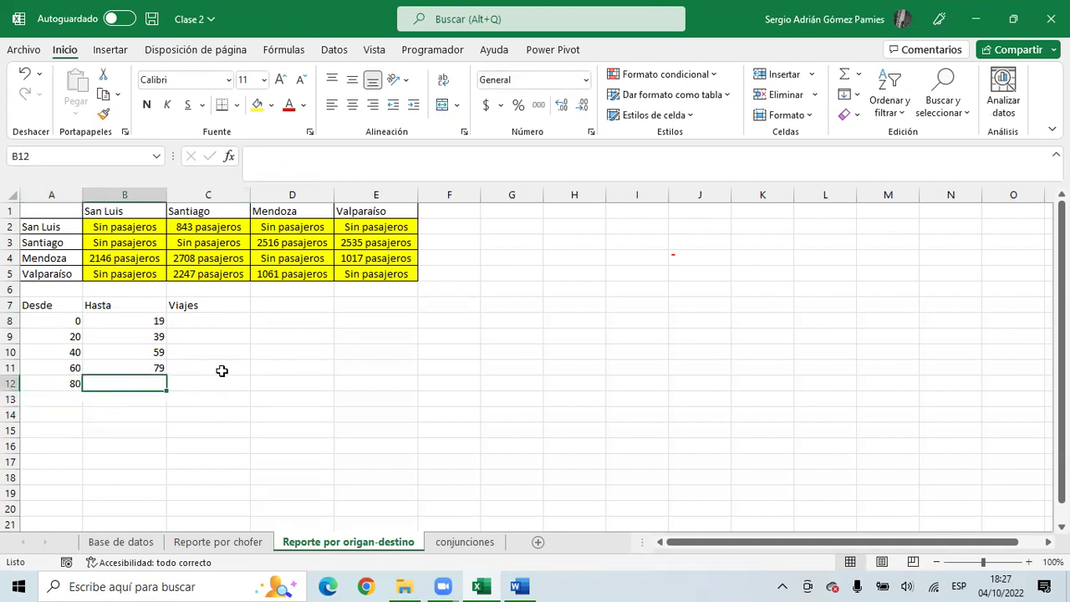
{"action": "left_click", "coordinate": [259, 368]}
{"action": "left_click_drag", "start_coordinate": [195, 317], "coordinate": [189, 380]}
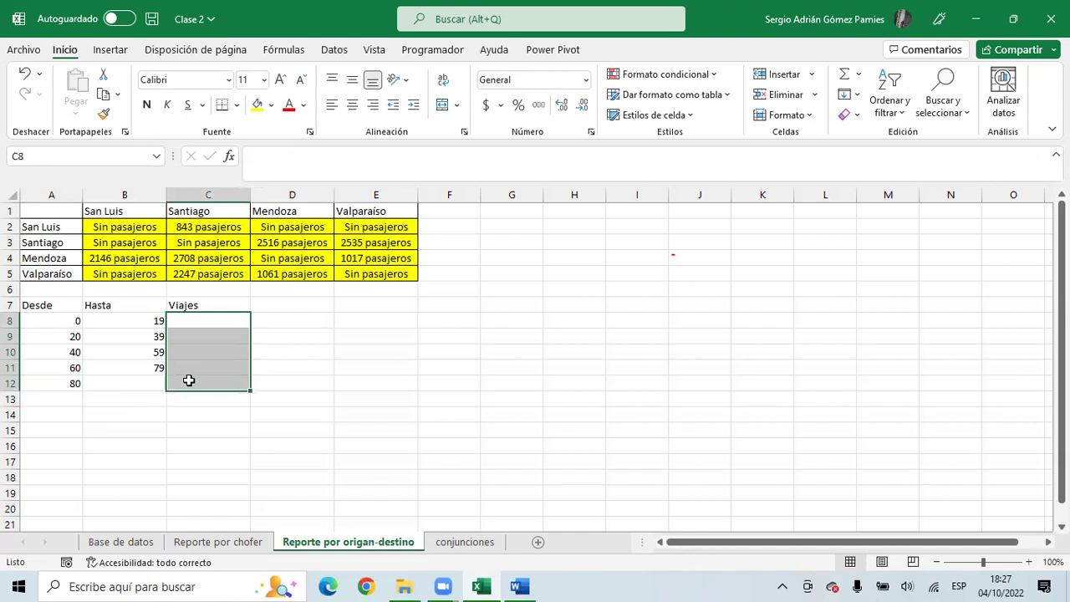
- Start a CONTAR.SI.CONJUNTO formula in C8 using 'Base de datos' column F as the criteria range
{"action": "left_click", "coordinate": [204, 317]}
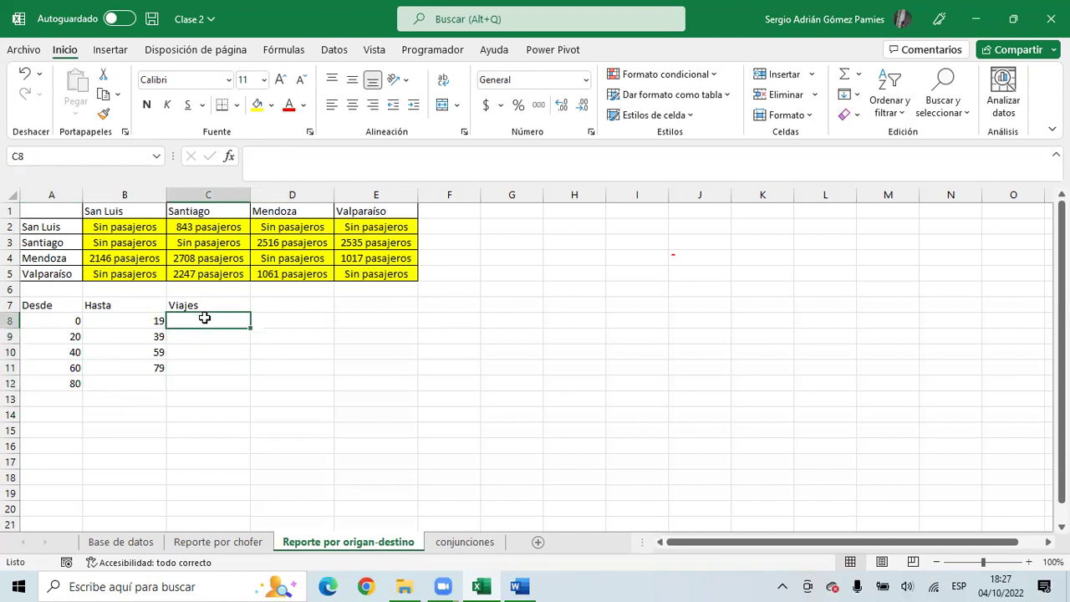
{"action": "type", "text": "="}
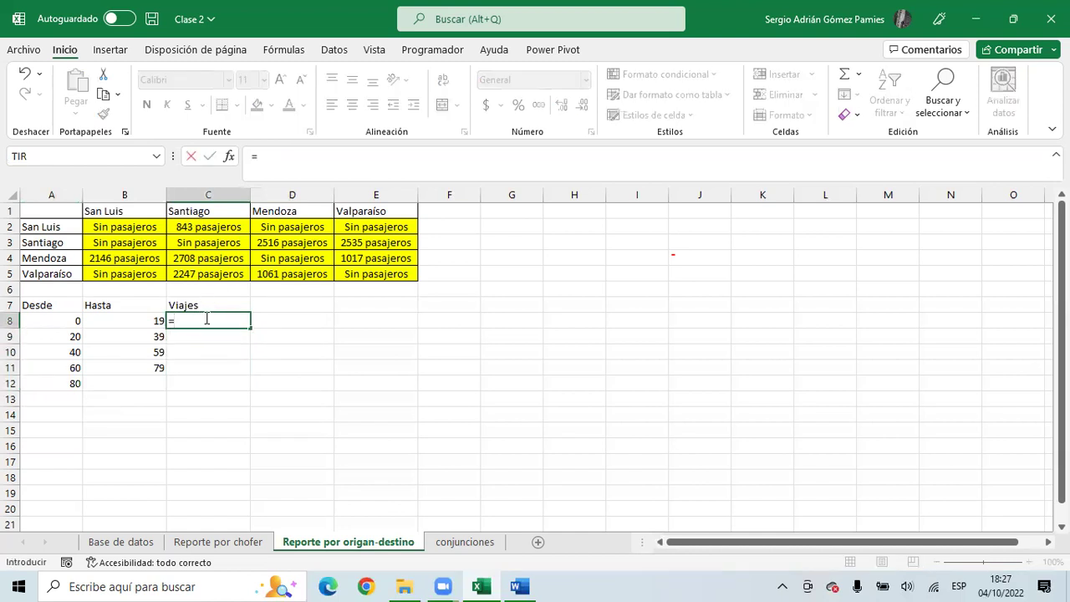
{"action": "type", "text": "contar"}
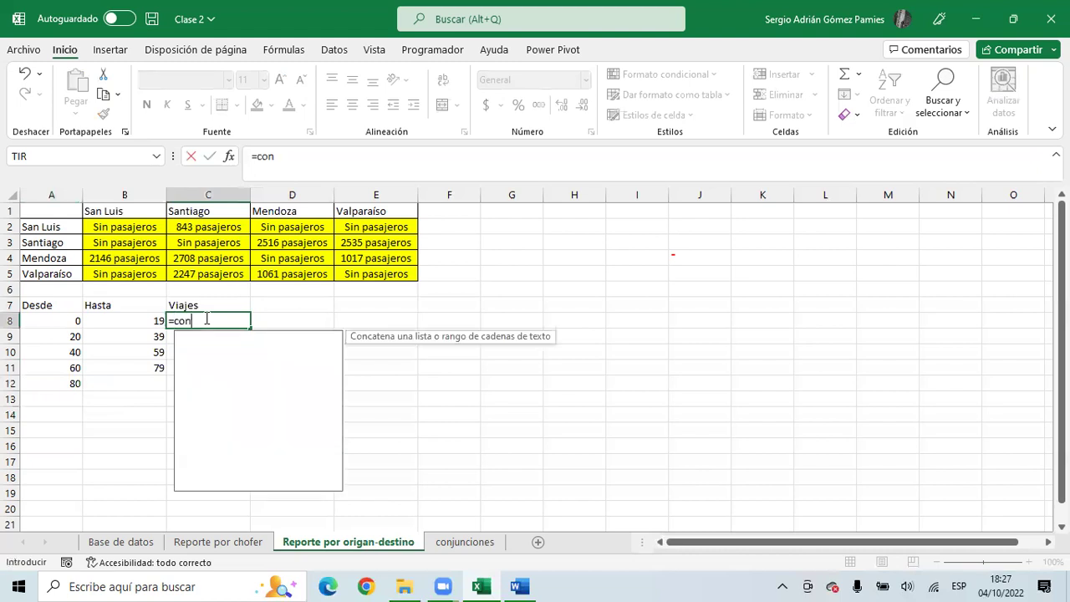
{"action": "key", "text": "Down"}
{"action": "key", "text": "Down"}
{"action": "key", "text": "Down"}
{"action": "key", "text": "Tab"}
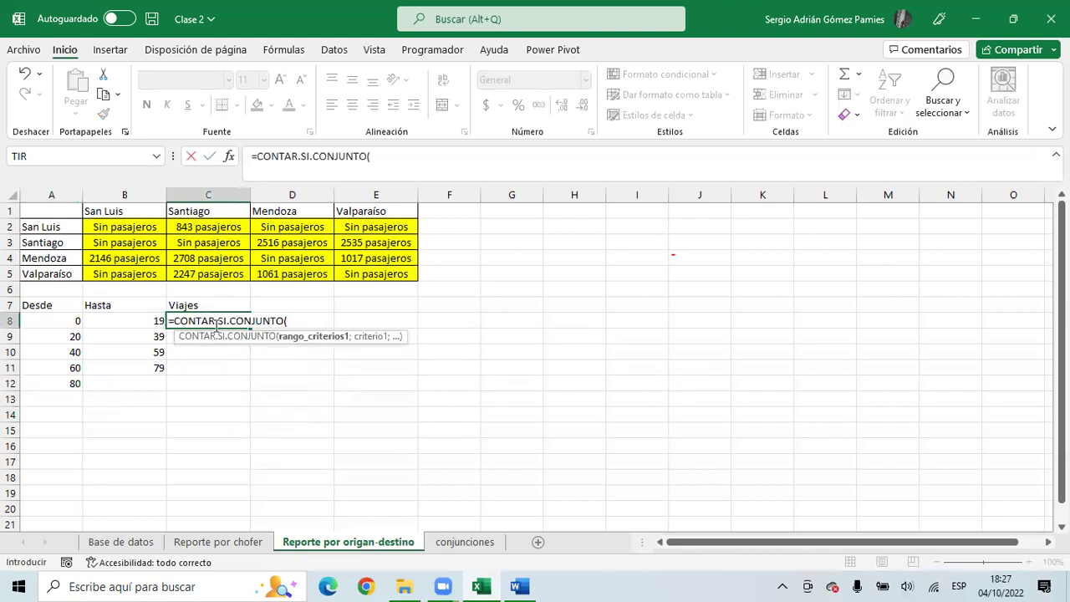
{"action": "left_click", "coordinate": [130, 544]}
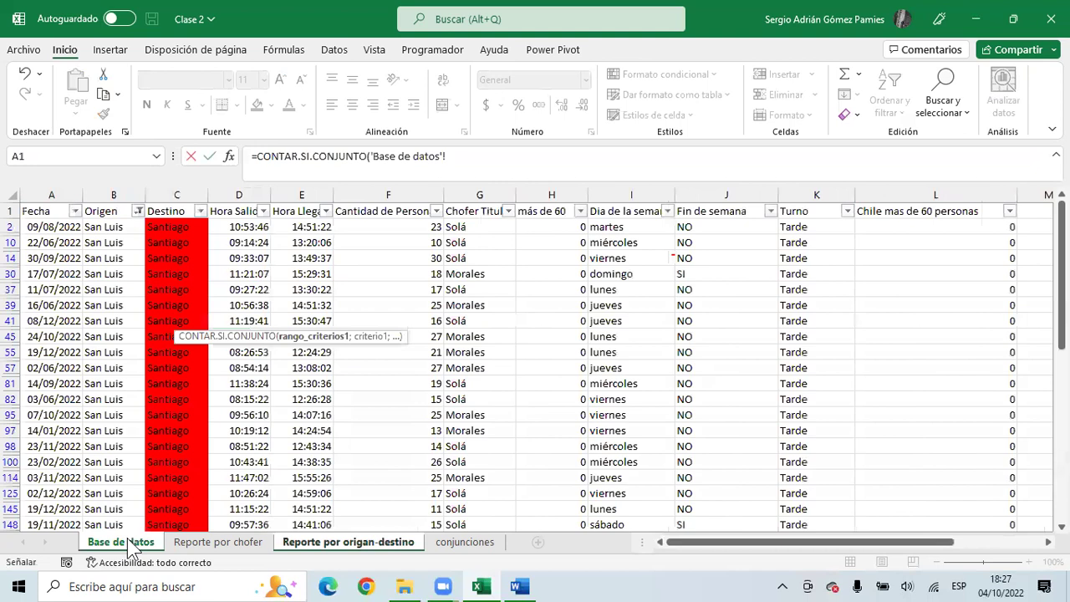
{"action": "left_click", "coordinate": [376, 194]}
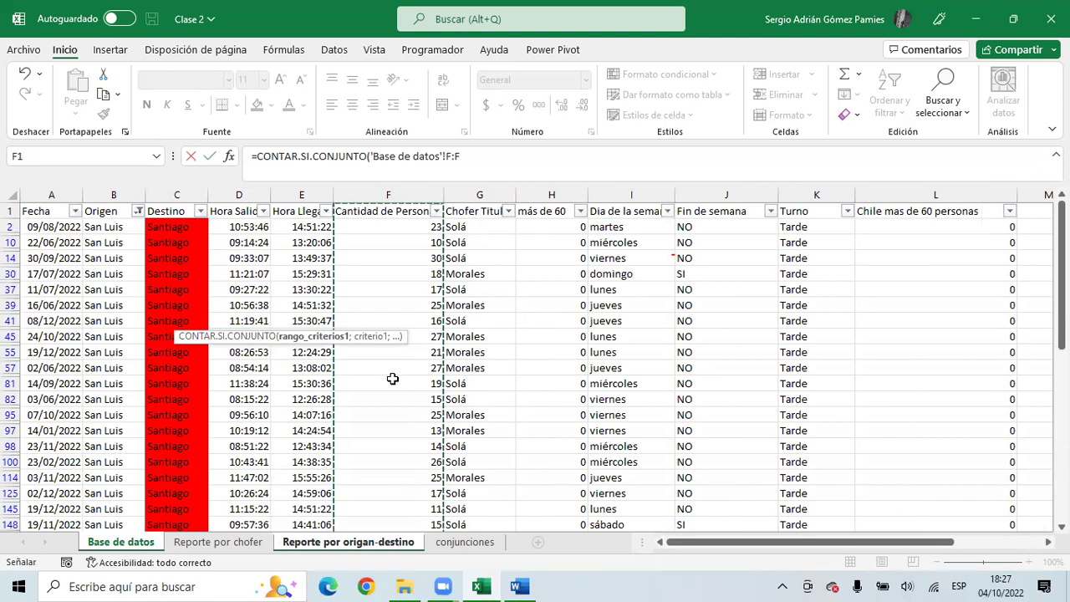
{"action": "type", "text": ";"}
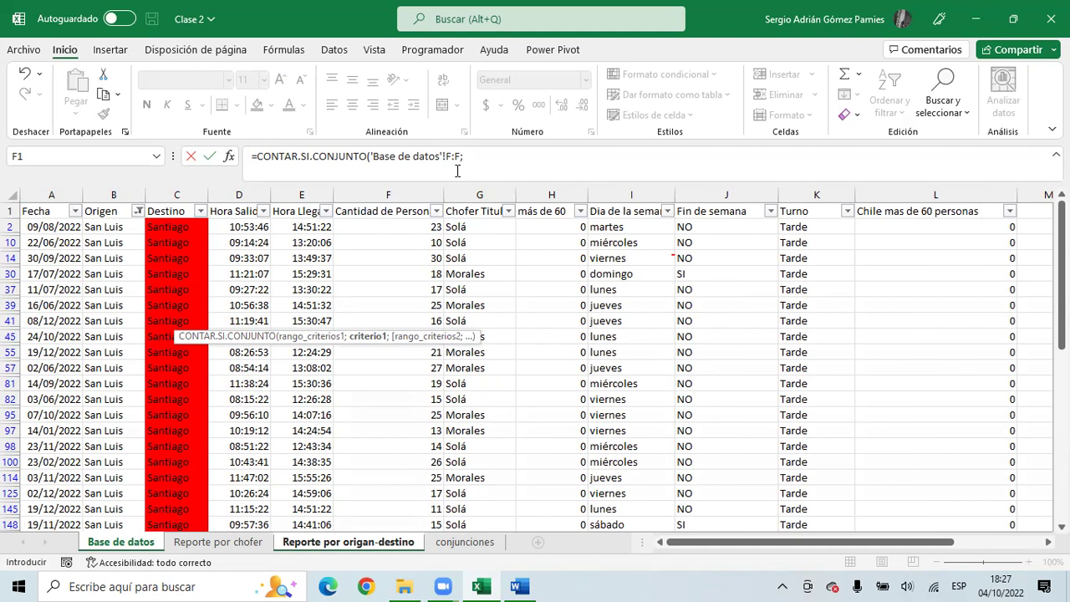
{"action": "left_click", "coordinate": [382, 542]}
- Add A8 as the criterion and strip the redundant sheet prefixes from the formula
{"action": "left_click_drag", "start_coordinate": [603, 156], "coordinate": [462, 157]}
{"action": "key", "text": "BackSpace"}
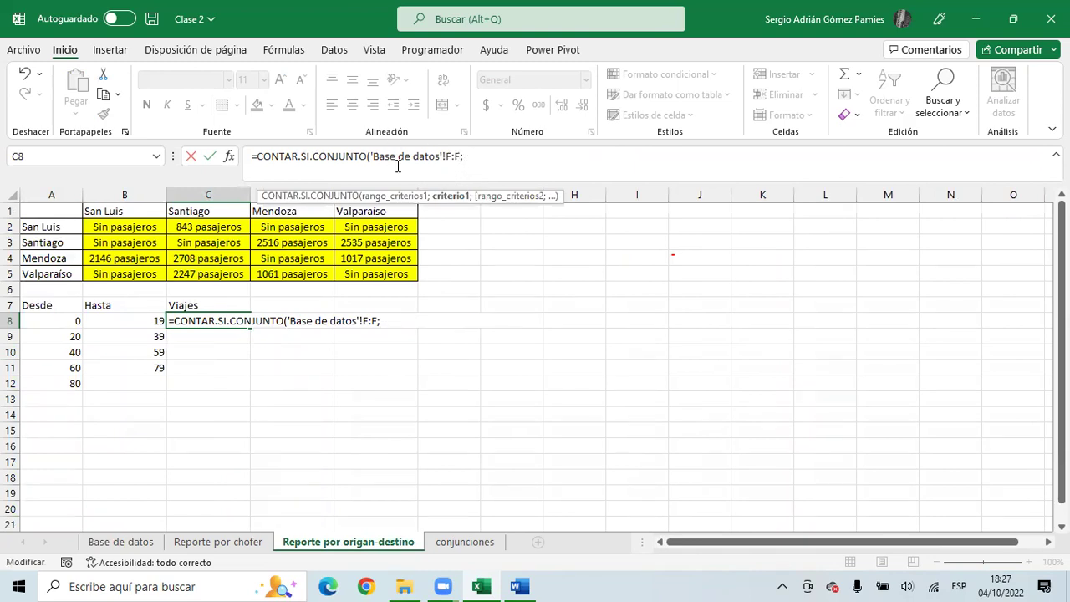
{"action": "left_click", "coordinate": [74, 321]}
{"action": "left_click_drag", "start_coordinate": [604, 157], "coordinate": [465, 160]}
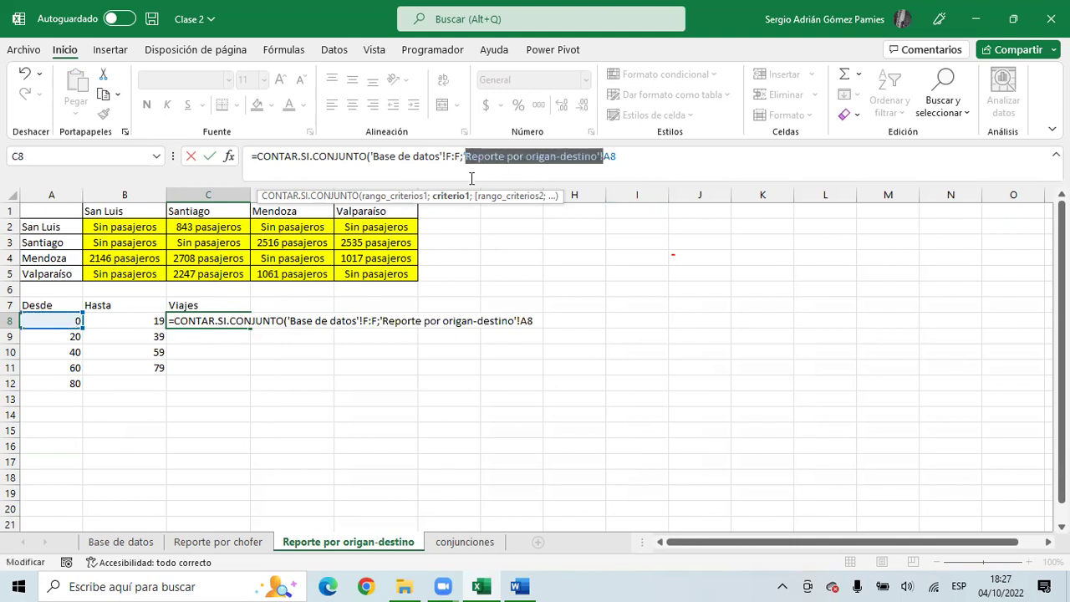
{"action": "key", "text": "BackSpace"}
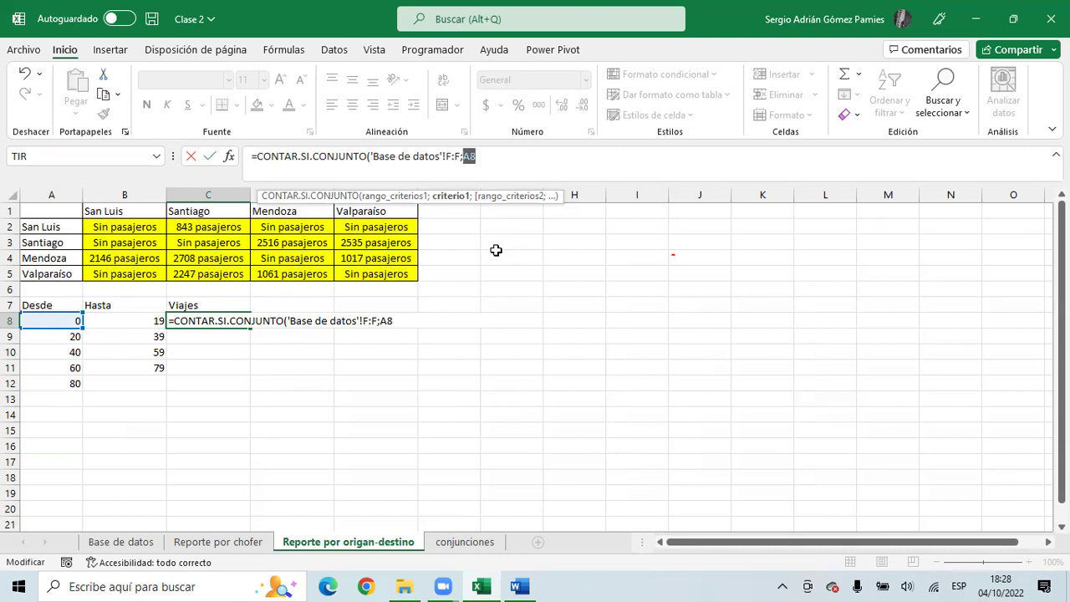
- Rewrite C8's CONTAR.SI.CONJUNTO to count 'Base de datos' column F values ">0" and "<=19"
{"action": "key", "text": "BackSpace"}
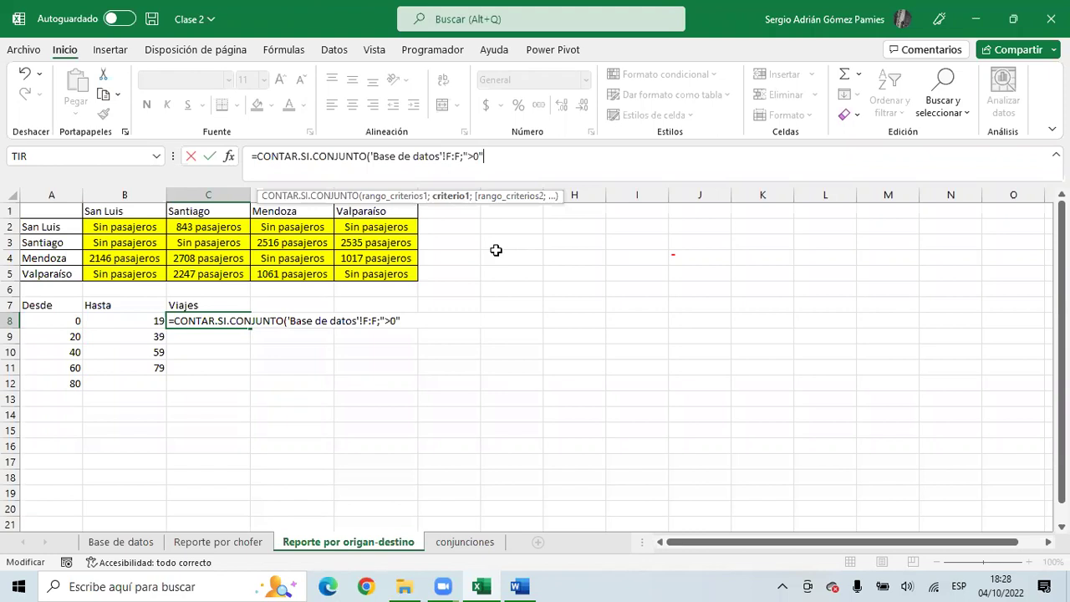
{"action": "type", "text": ";"}
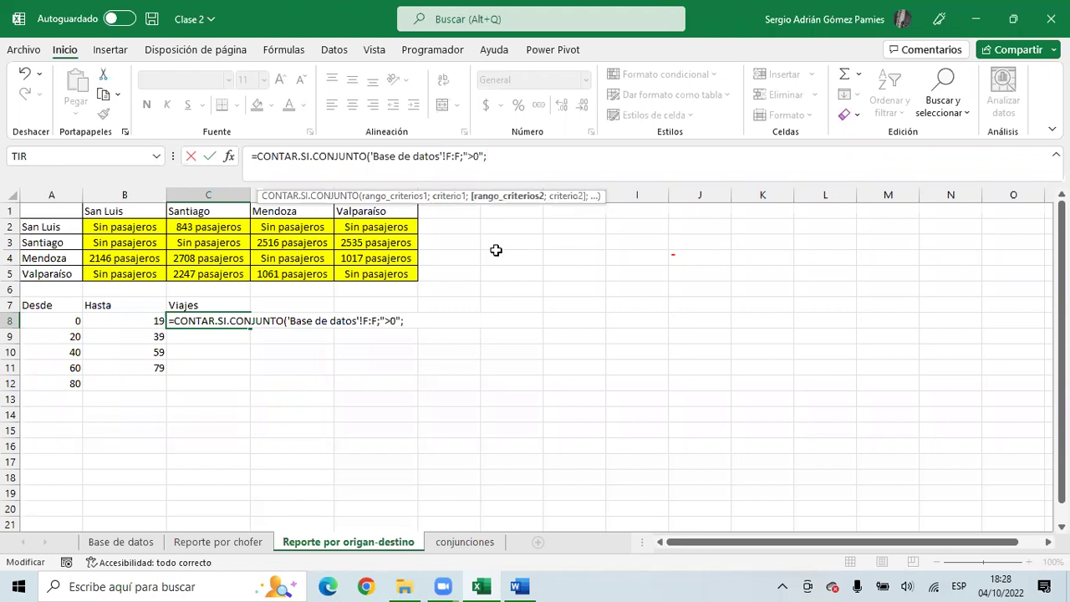
{"action": "left_click_drag", "start_coordinate": [461, 156], "coordinate": [374, 157]}
{"action": "key", "text": "ctrl+c"}
{"action": "left_click", "coordinate": [504, 156]}
{"action": "key", "text": "ctrl+v"}
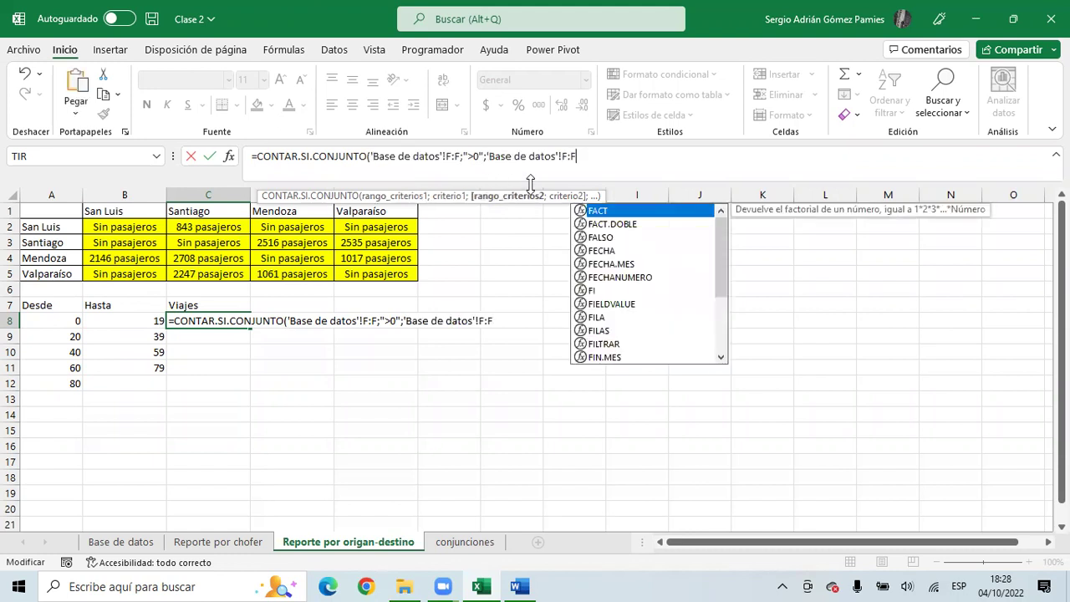
{"action": "type", "text": ";\""}
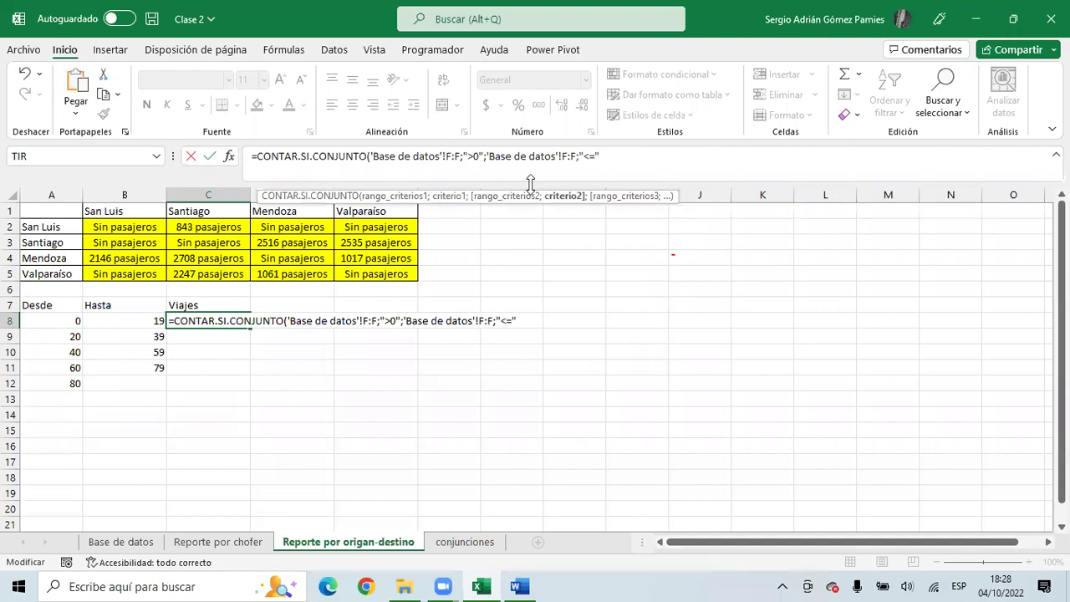
{"action": "type", "text": "<=19\")"}
{"action": "key", "text": "Return"}
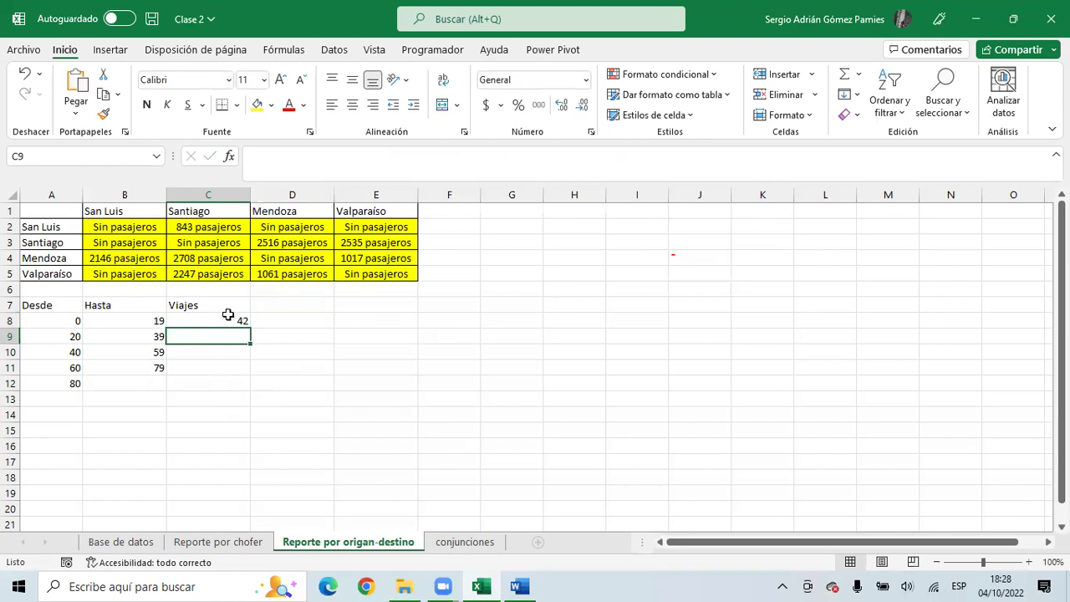
- Review C8's formula and its two 'Base de datos'!F:F criteria ranges
{"action": "left_click", "coordinate": [228, 318]}
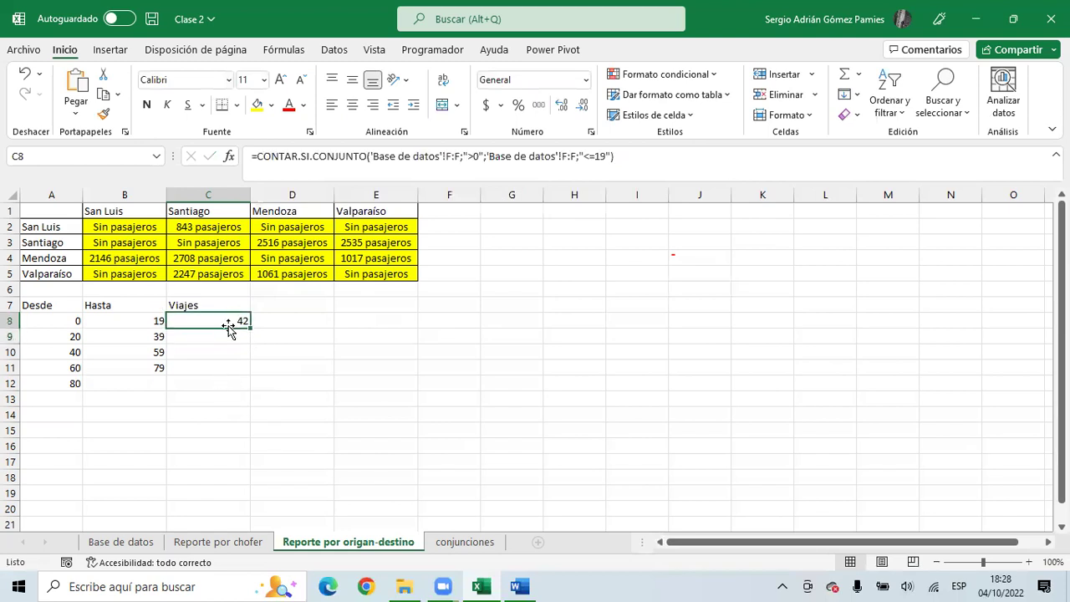
{"action": "left_click_drag", "start_coordinate": [371, 155], "coordinate": [616, 157]}
{"action": "left_click", "coordinate": [469, 156]}
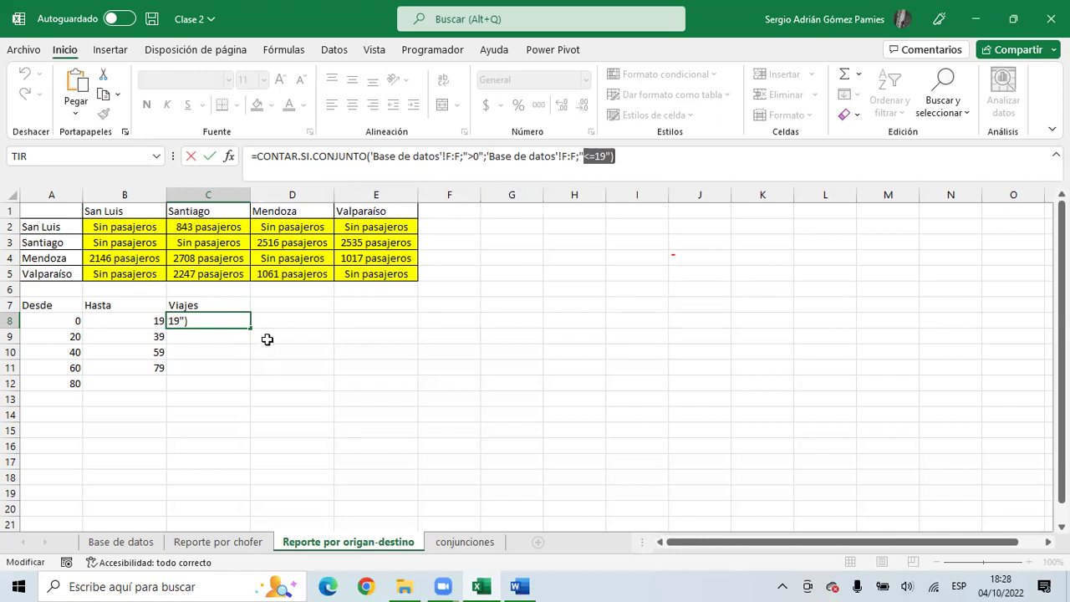
{"action": "left_click", "coordinate": [249, 322]}
- Fill C8's formula down to C12 and inspect C9 and C10, which still use the fixed 19
{"action": "left_click_drag", "start_coordinate": [249, 327], "coordinate": [246, 387]}
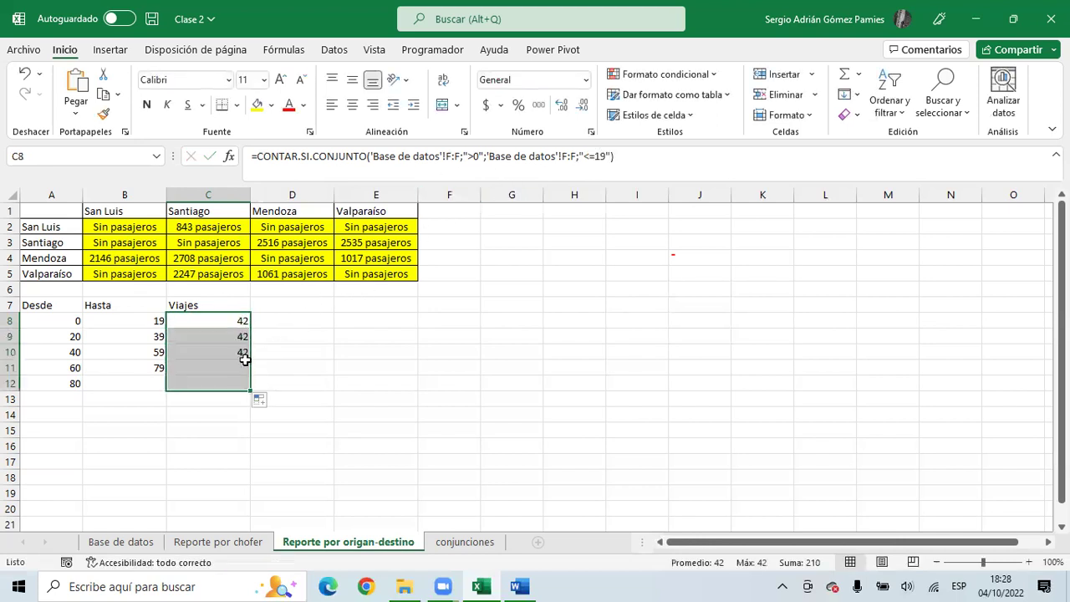
{"action": "left_click", "coordinate": [234, 352]}
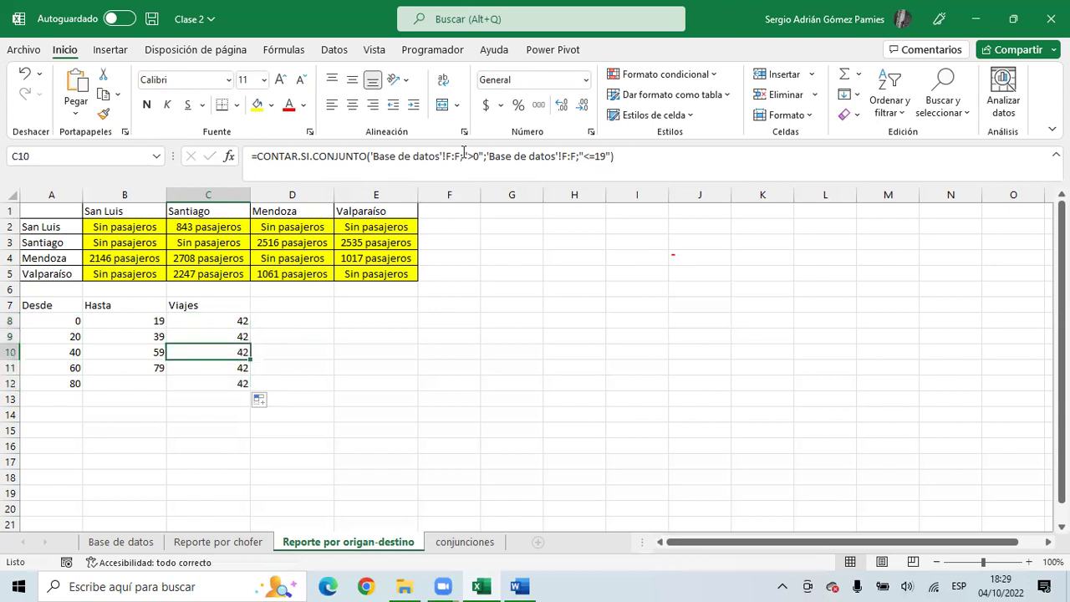
{"action": "left_click", "coordinate": [463, 151]}
{"action": "left_click_drag", "start_coordinate": [595, 156], "coordinate": [621, 157]}
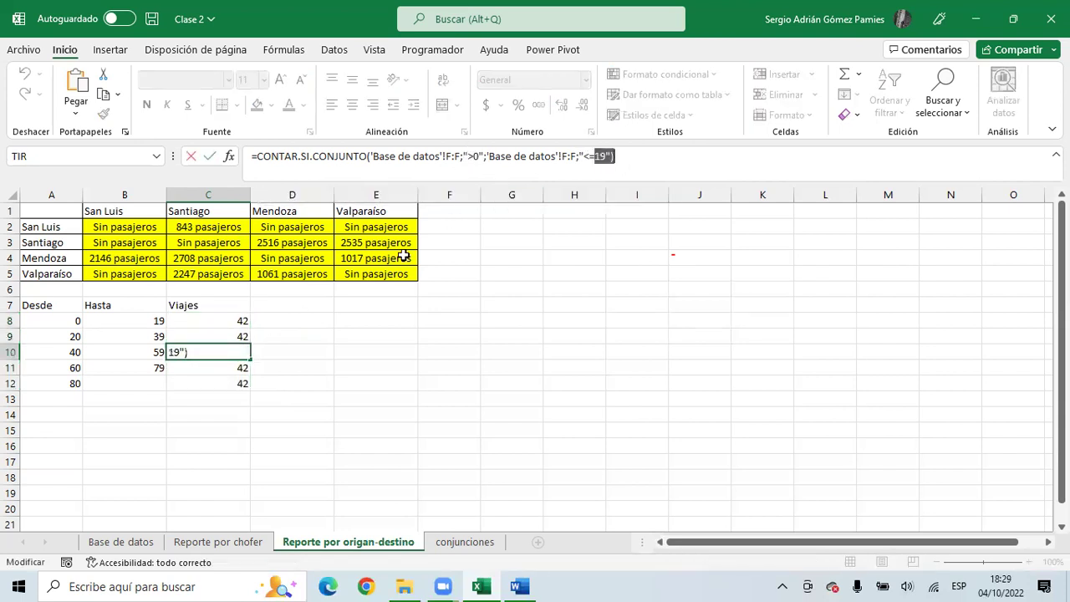
{"action": "key", "text": "Escape"}
{"action": "left_click", "coordinate": [191, 336]}
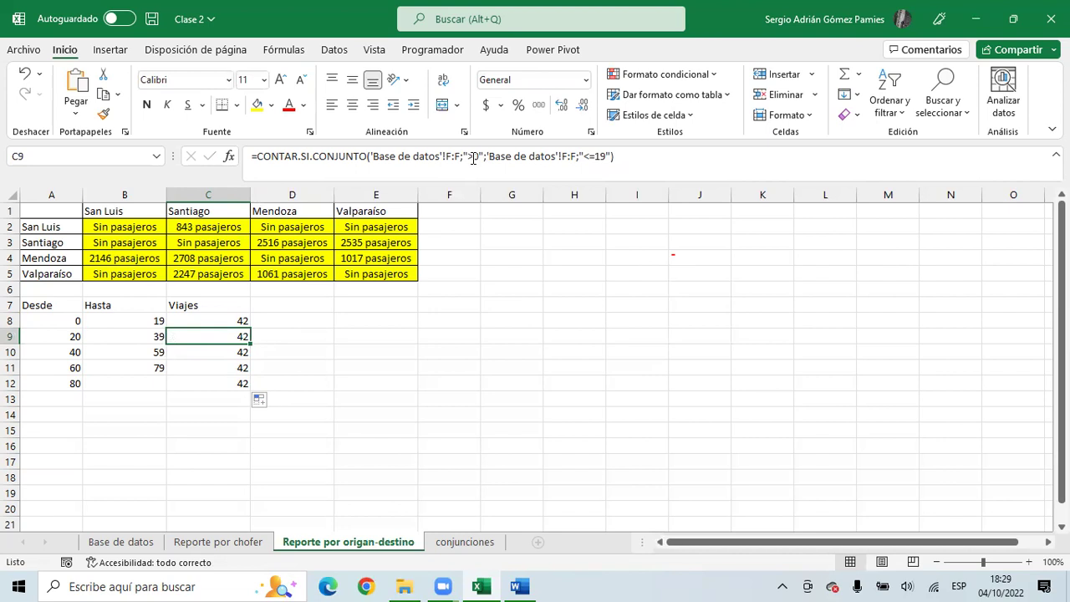
{"action": "left_click", "coordinate": [473, 157]}
{"action": "left_click_drag", "start_coordinate": [595, 157], "coordinate": [609, 159]}
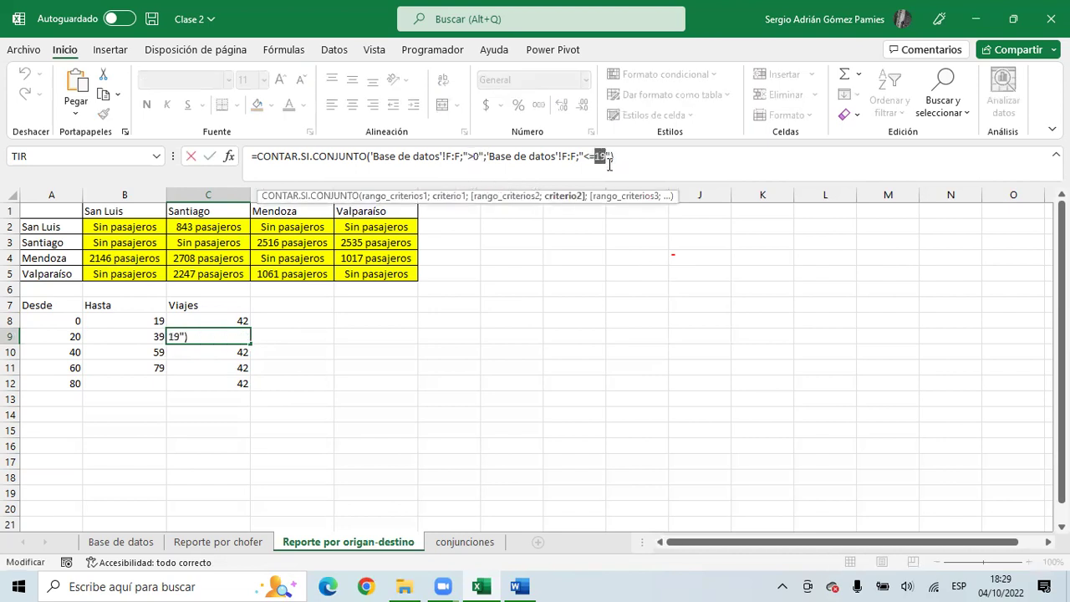
{"action": "key", "text": "Escape"}
- Clear C9:C12 and change C8's lower criterion to use the Desde value in A8
{"action": "left_click_drag", "start_coordinate": [239, 341], "coordinate": [230, 384]}
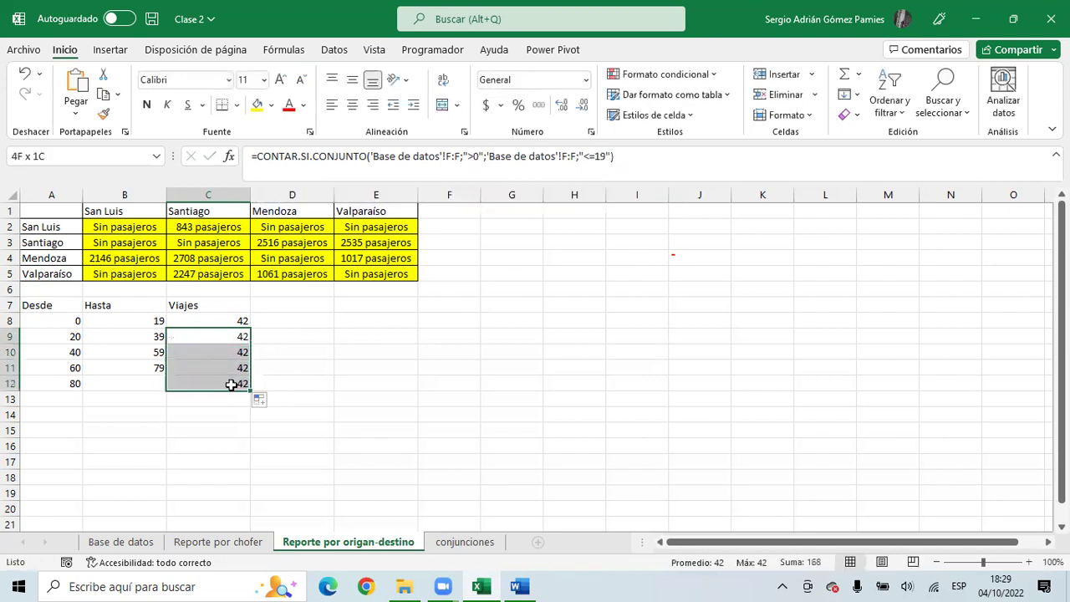
{"action": "key", "text": "Delete"}
{"action": "left_click", "coordinate": [215, 321]}
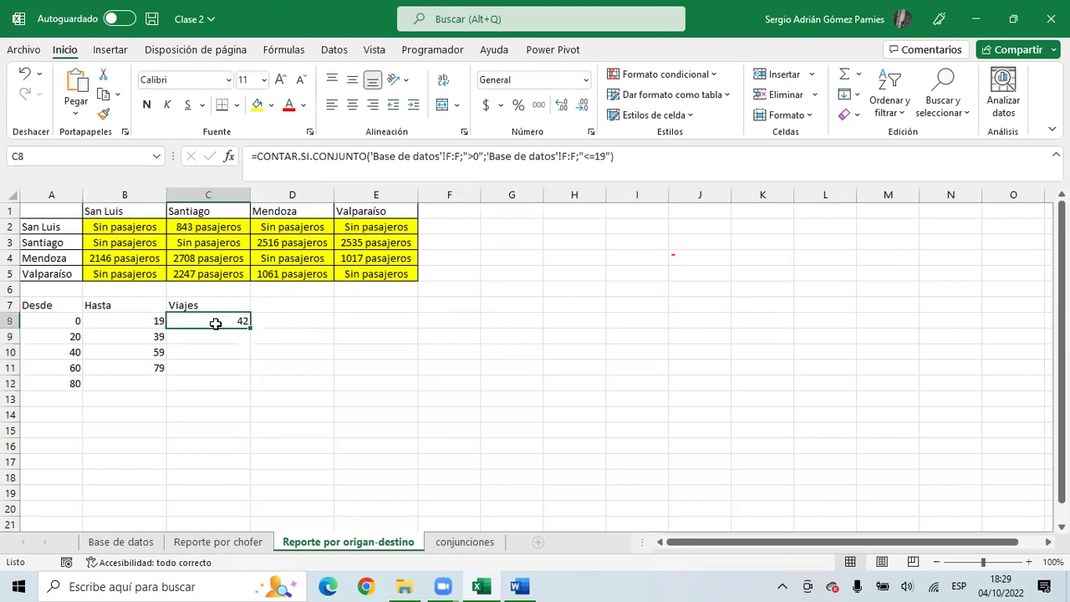
{"action": "left_click", "coordinate": [477, 157]}
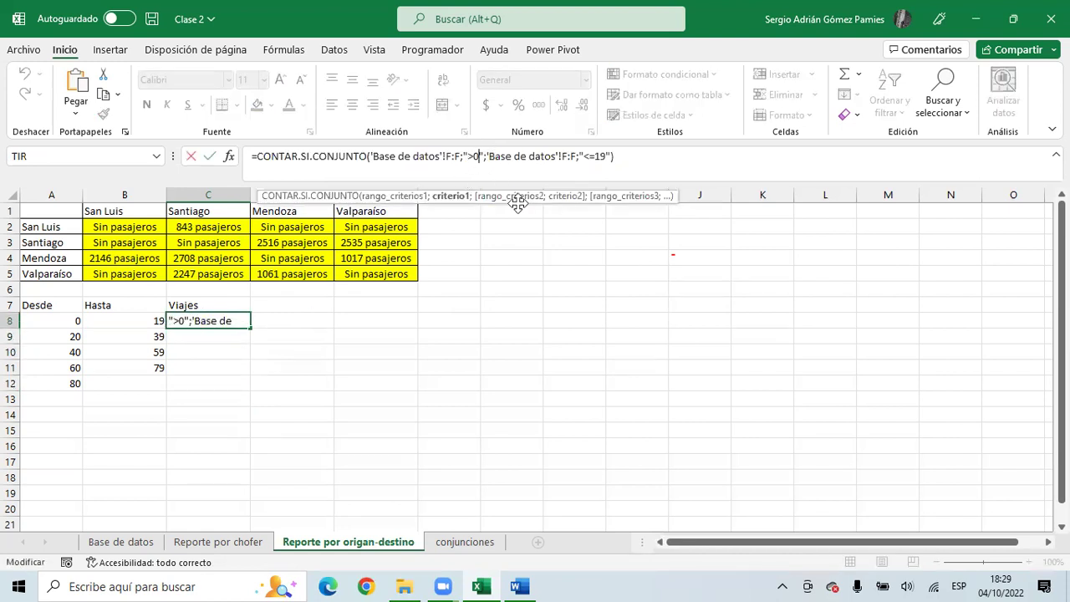
{"action": "key", "text": "BackSpace"}
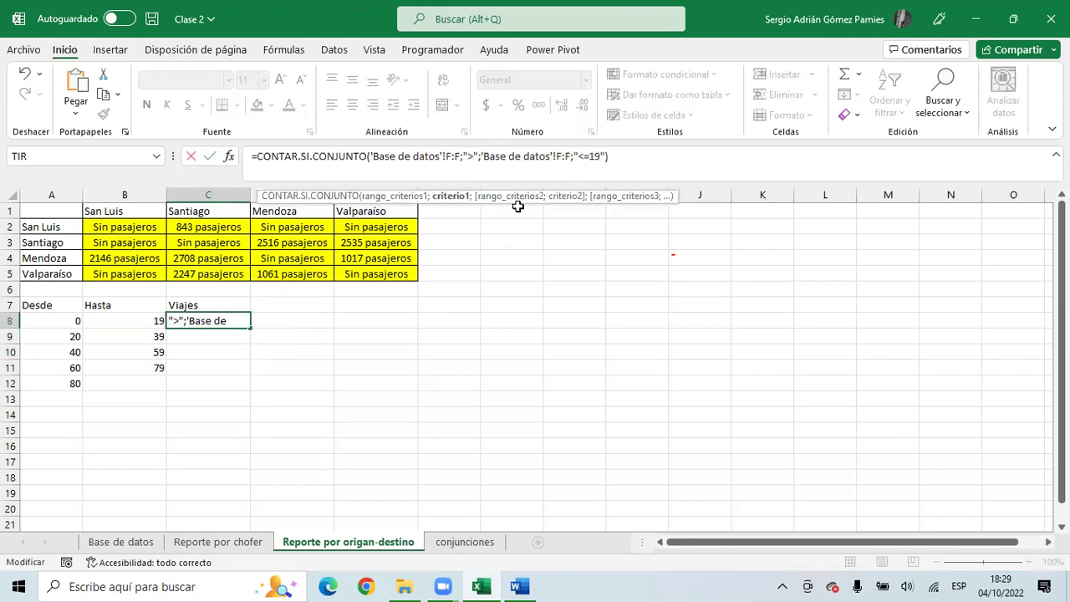
{"action": "type", "text": "&"}
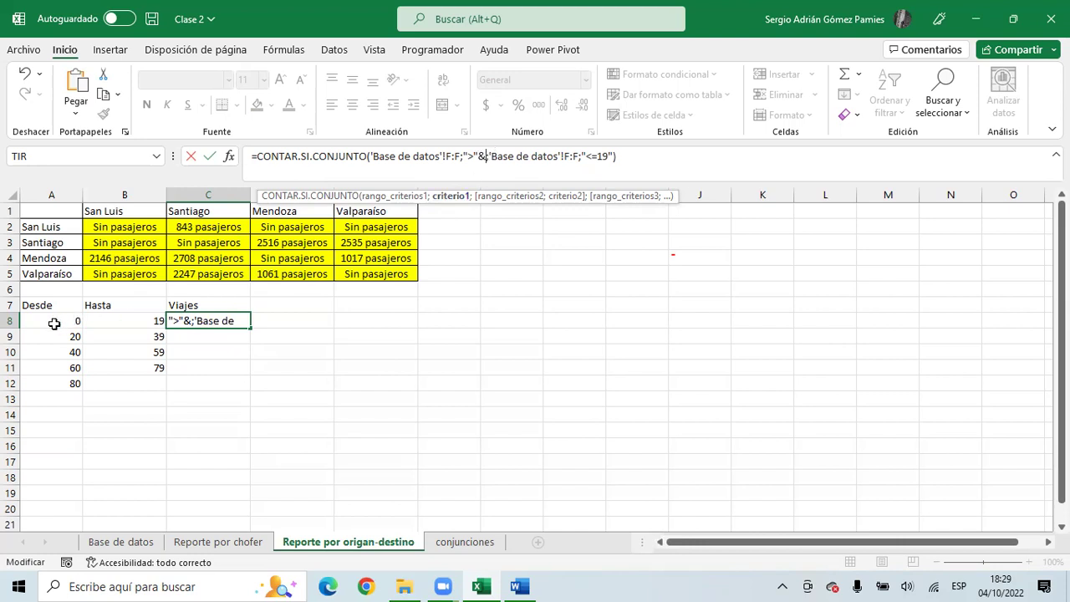
{"action": "left_click", "coordinate": [48, 321]}
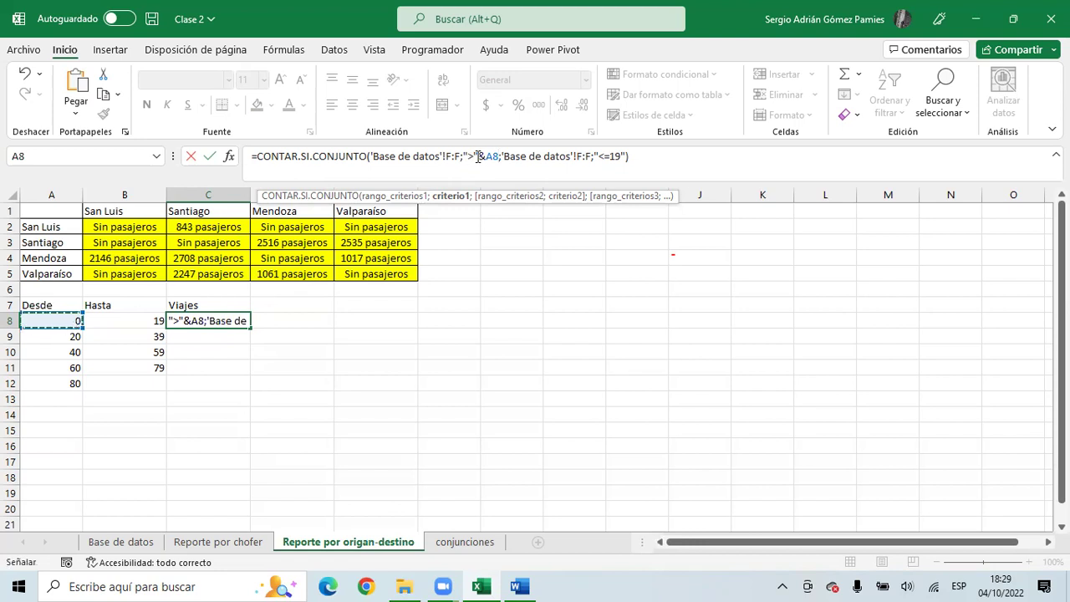
- Make C8's criteria ">="&A8 and "<="&B8 and fill it to C12 (42, 92, 106, 68, 0)
{"action": "left_click_drag", "start_coordinate": [373, 157], "coordinate": [499, 158]}
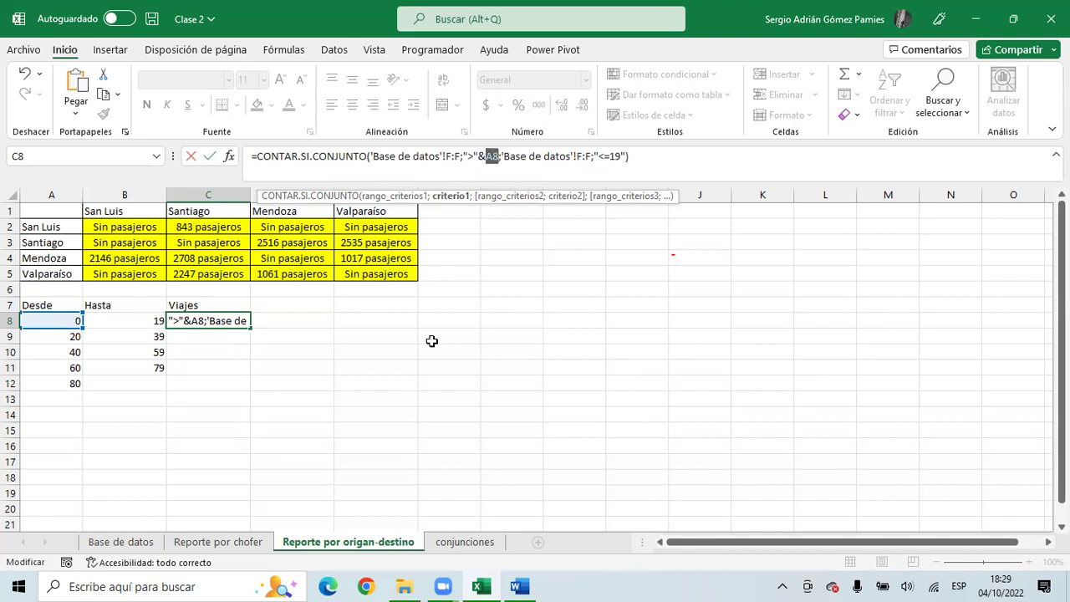
{"action": "left_click", "coordinate": [619, 157]}
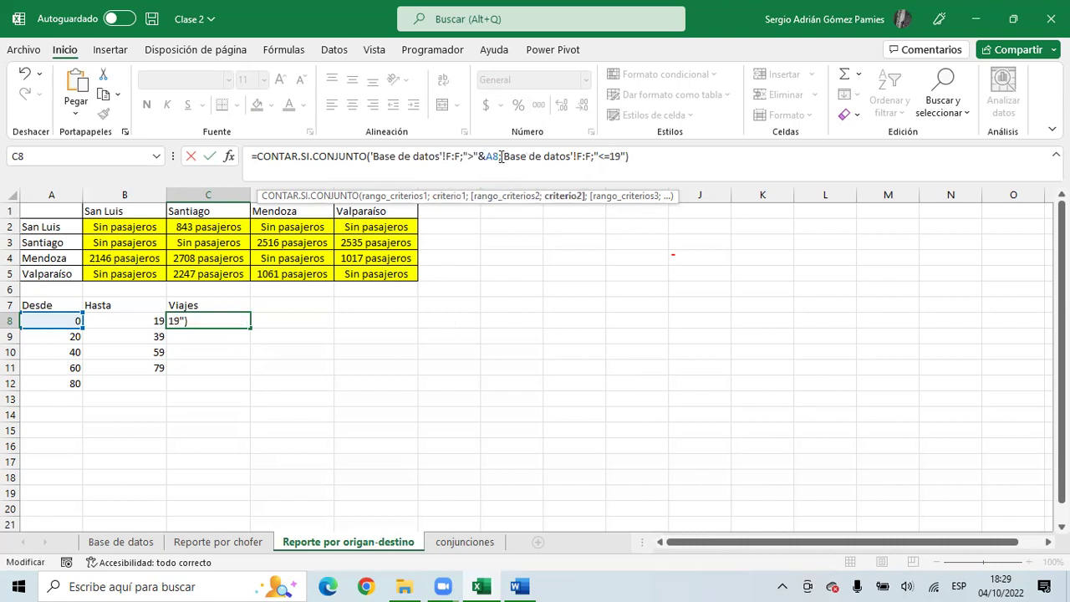
{"action": "left_click", "coordinate": [477, 157]}
{"action": "type", "text": "="}
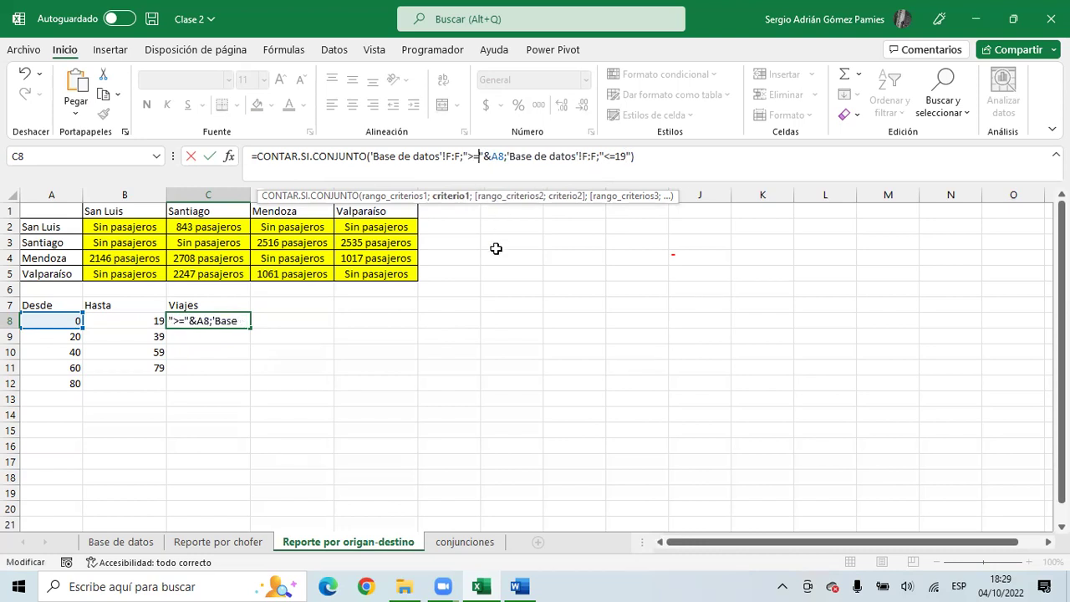
{"action": "left_click", "coordinate": [626, 156]}
{"action": "key", "text": "BackSpace"}
{"action": "key", "text": "BackSpace"}
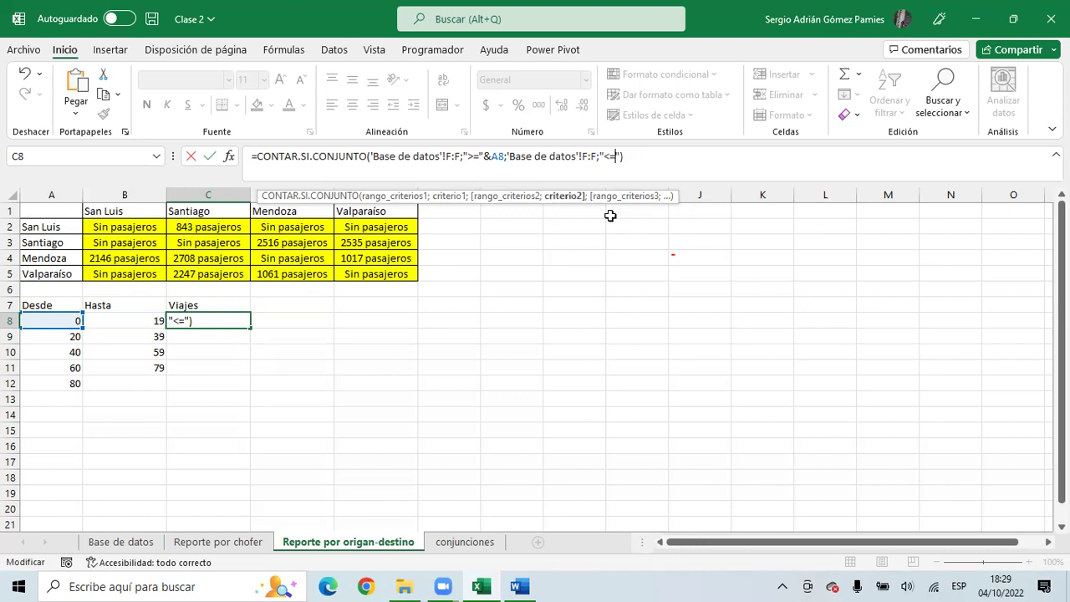
{"action": "type", "text": "&"}
{"action": "left_click", "coordinate": [122, 321]}
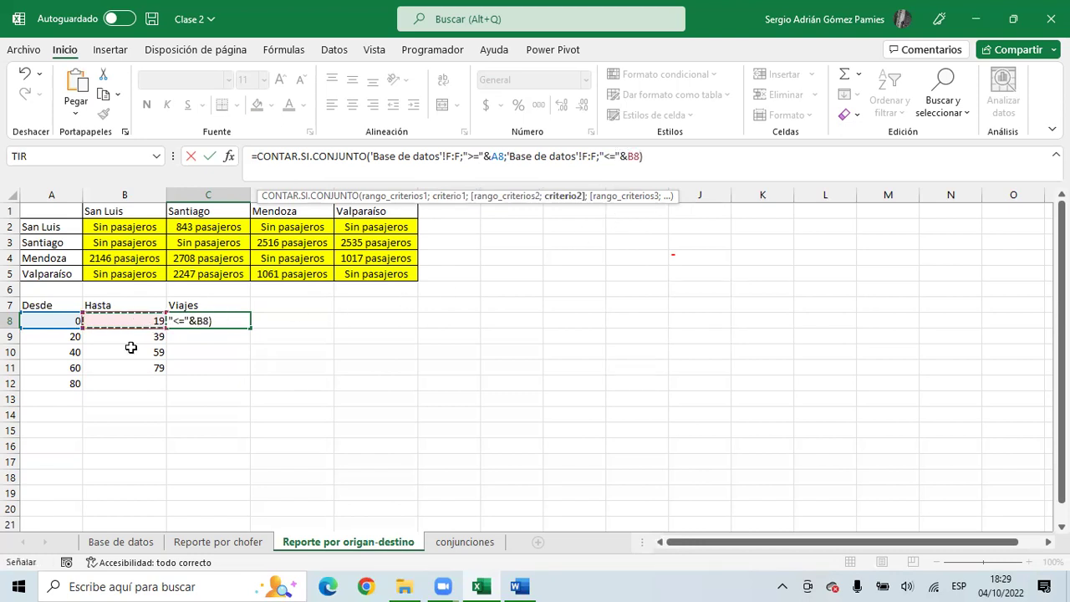
{"action": "key", "text": "Return"}
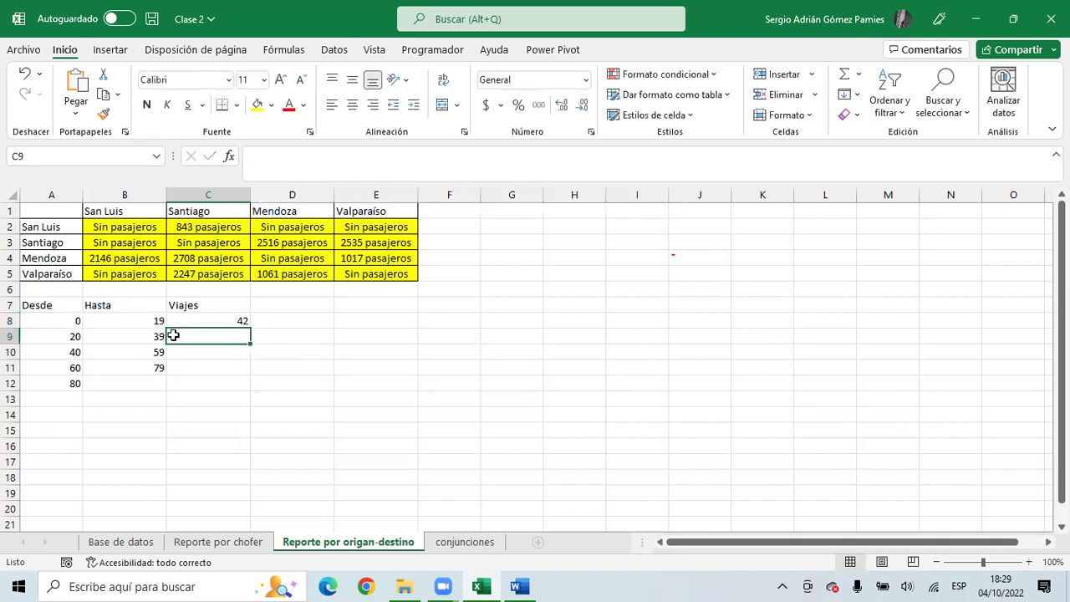
{"action": "left_click", "coordinate": [202, 322]}
{"action": "left_click_drag", "start_coordinate": [249, 328], "coordinate": [244, 387]}
- Check the filled count formulas and Desde/Hasta values, noting the last row's empty upper bound
{"action": "left_click", "coordinate": [216, 341]}
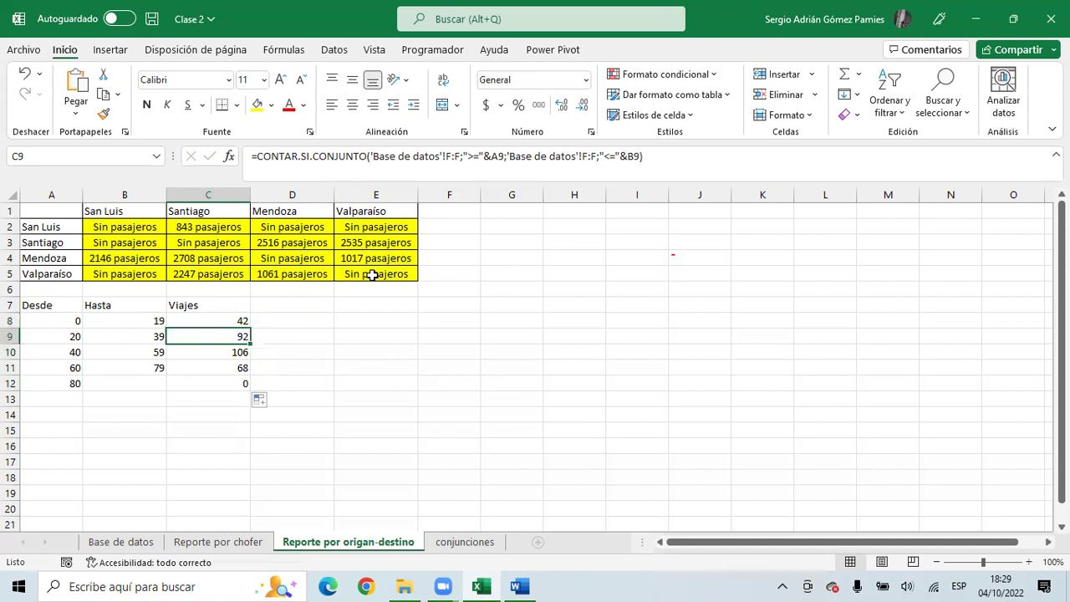
{"action": "left_click", "coordinate": [620, 156]}
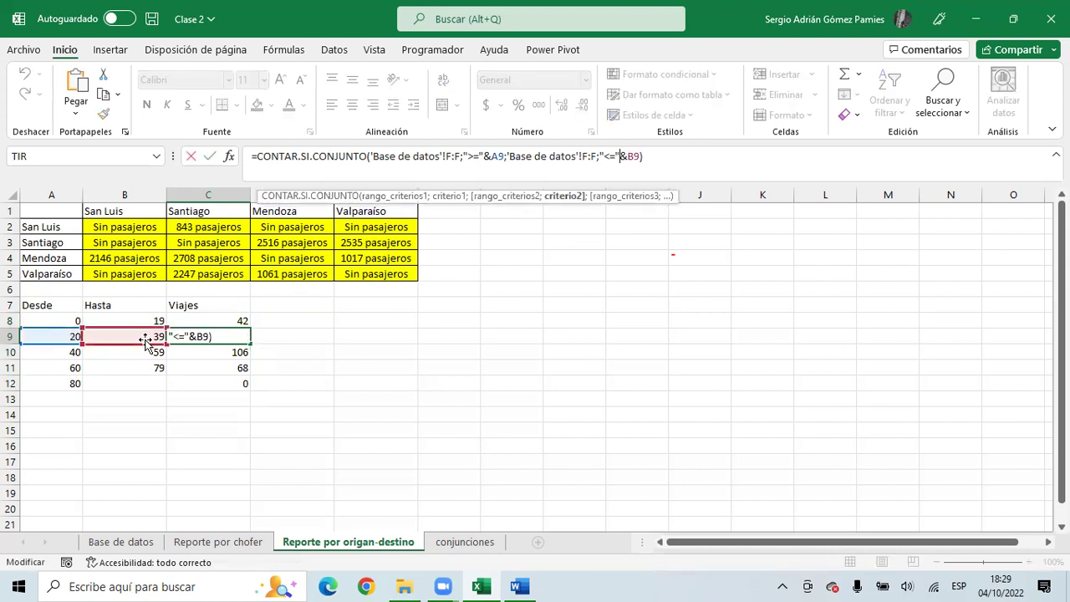
{"action": "key", "text": "Return"}
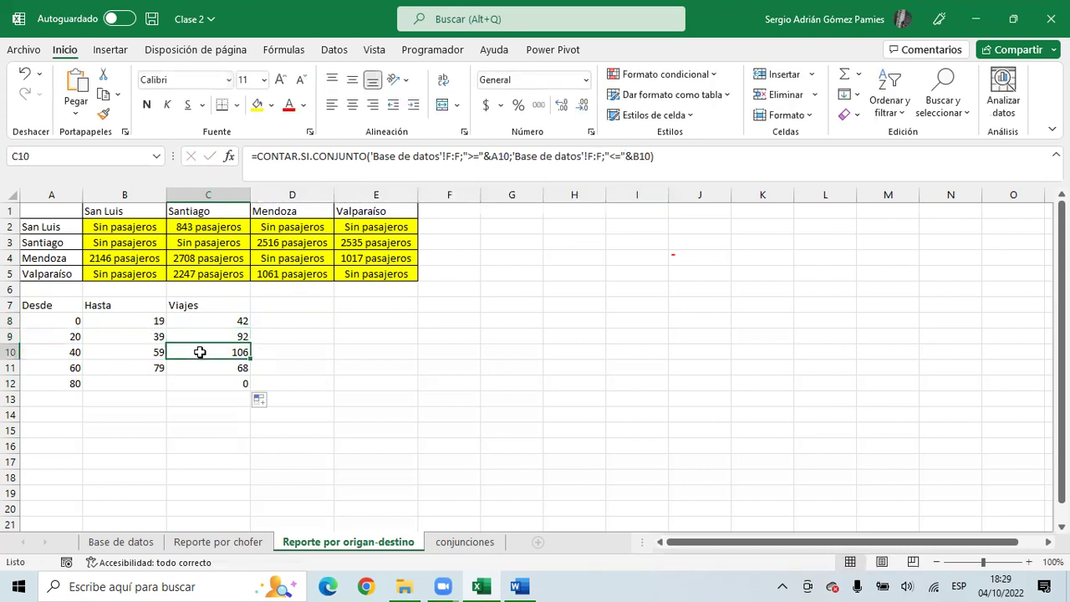
{"action": "left_click", "coordinate": [67, 352]}
{"action": "left_click", "coordinate": [150, 352]}
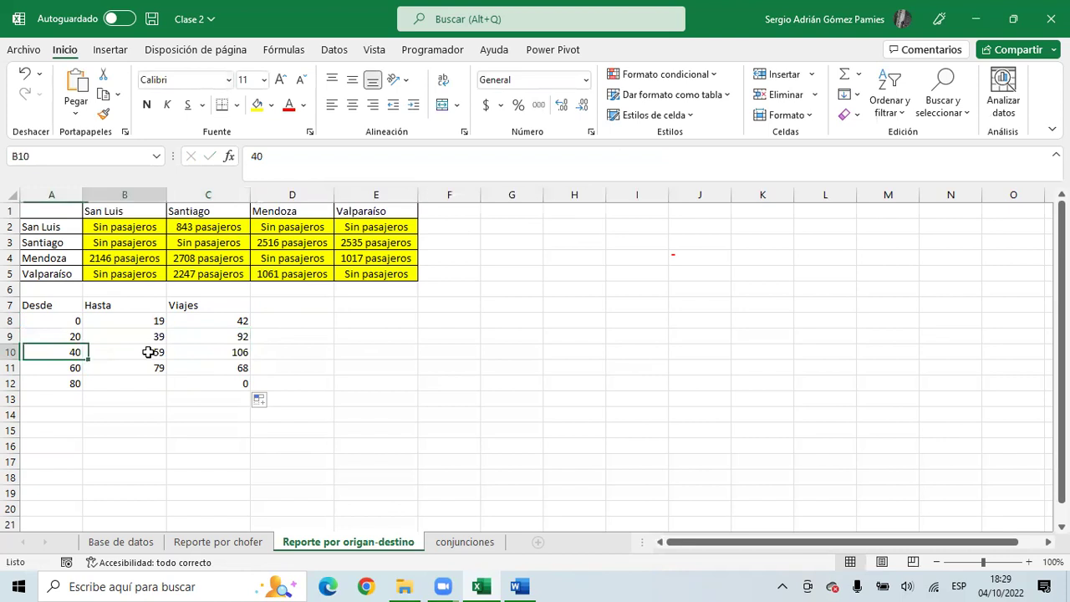
{"action": "left_click", "coordinate": [234, 365]}
{"action": "left_click", "coordinate": [203, 385]}
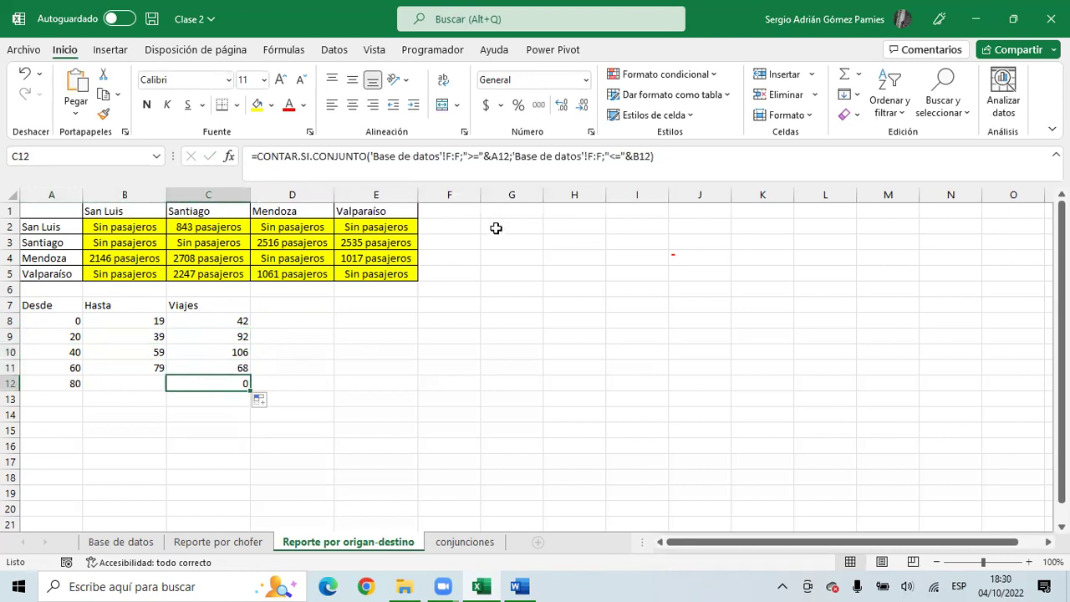
{"action": "left_click", "coordinate": [63, 381]}
{"action": "left_click", "coordinate": [146, 383]}
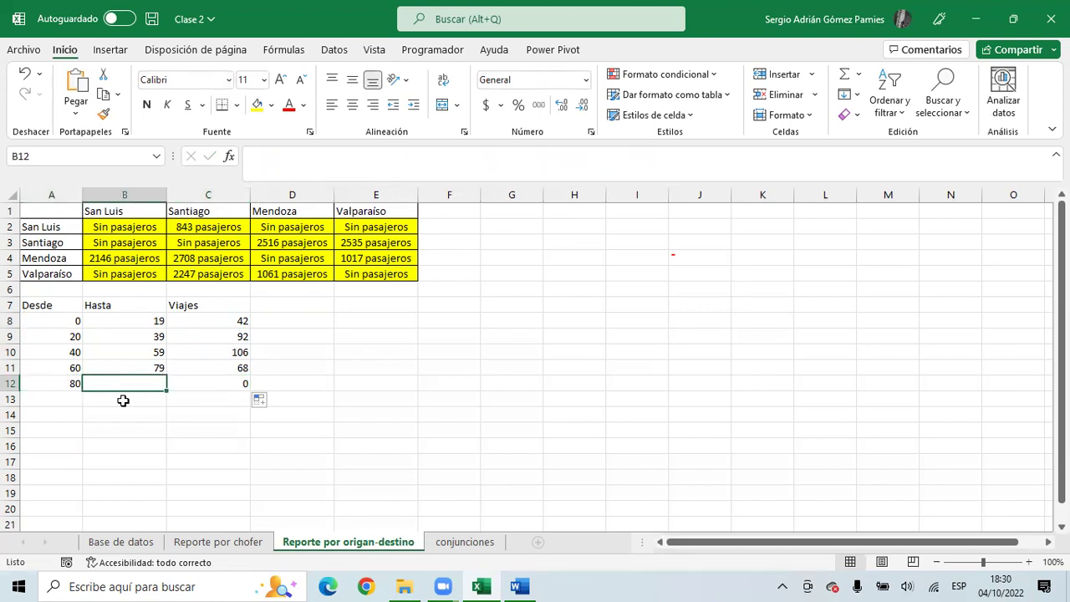
- Remove the upper-bound criterion from C12's formula so the 80-and-over row shows 24
{"action": "left_click", "coordinate": [201, 384]}
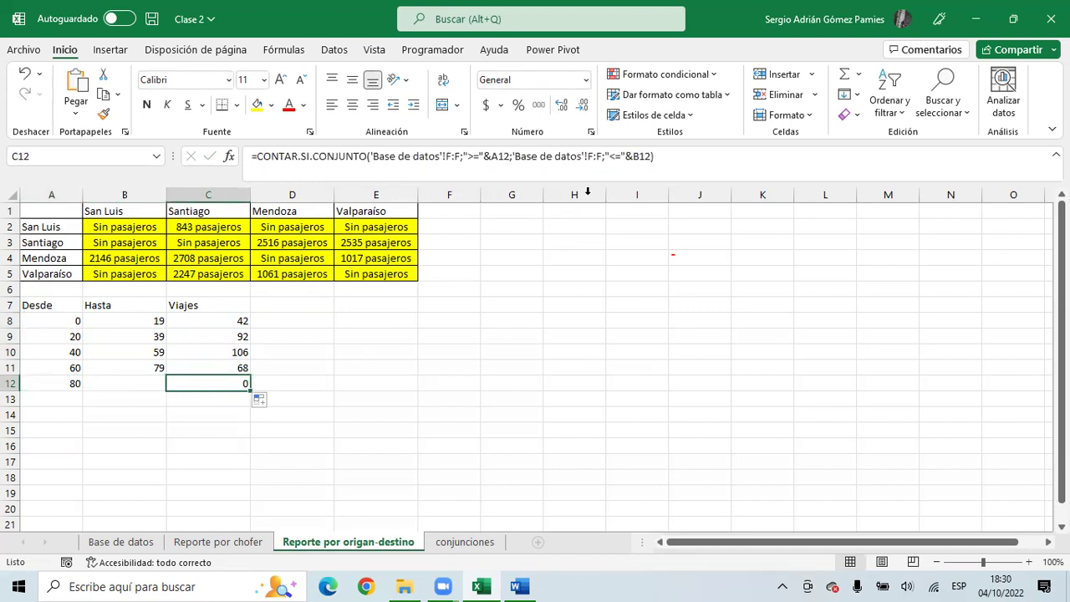
{"action": "left_click", "coordinate": [644, 170]}
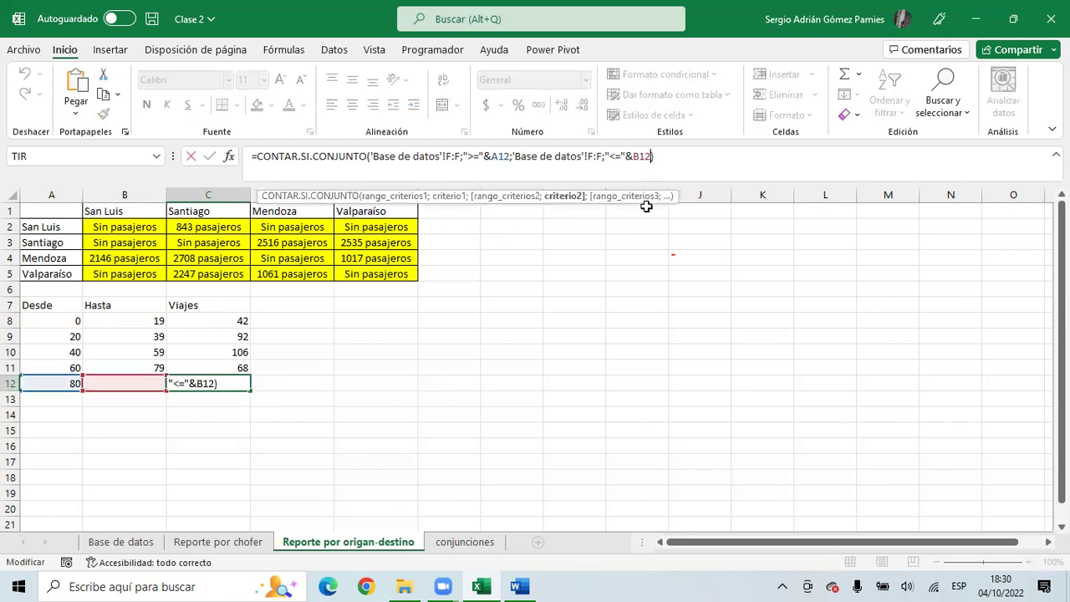
{"action": "key", "text": "BackSpace"}
{"action": "key", "text": "BackSpace"}
{"action": "key", "text": "BackSpace"}
{"action": "key", "text": "BackSpace"}
{"action": "key", "text": "BackSpace"}
{"action": "key", "text": "BackSpace"}
{"action": "key", "text": "BackSpace"}
{"action": "key", "text": "BackSpace"}
{"action": "key", "text": "BackSpace"}
{"action": "key", "text": "BackSpace"}
{"action": "key", "text": "BackSpace"}
{"action": "key", "text": "BackSpace"}
{"action": "key", "text": "BackSpace"}
{"action": "key", "text": "BackSpace"}
{"action": "key", "text": "BackSpace"}
{"action": "key", "text": "BackSpace"}
{"action": "key", "text": "BackSpace"}
{"action": "key", "text": "BackSpace"}
{"action": "key", "text": "BackSpace"}
{"action": "key", "text": "BackSpace"}
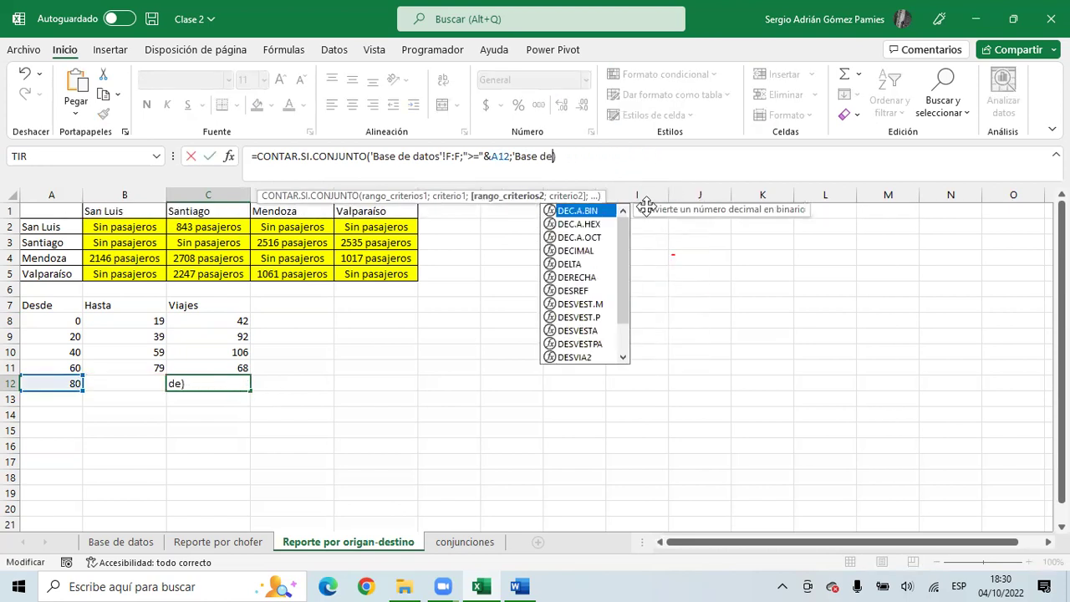
{"action": "key", "text": "BackSpace"}
{"action": "key", "text": "BackSpace"}
{"action": "key", "text": "BackSpace"}
{"action": "key", "text": "BackSpace"}
{"action": "key", "text": "BackSpace"}
{"action": "key", "text": "BackSpace"}
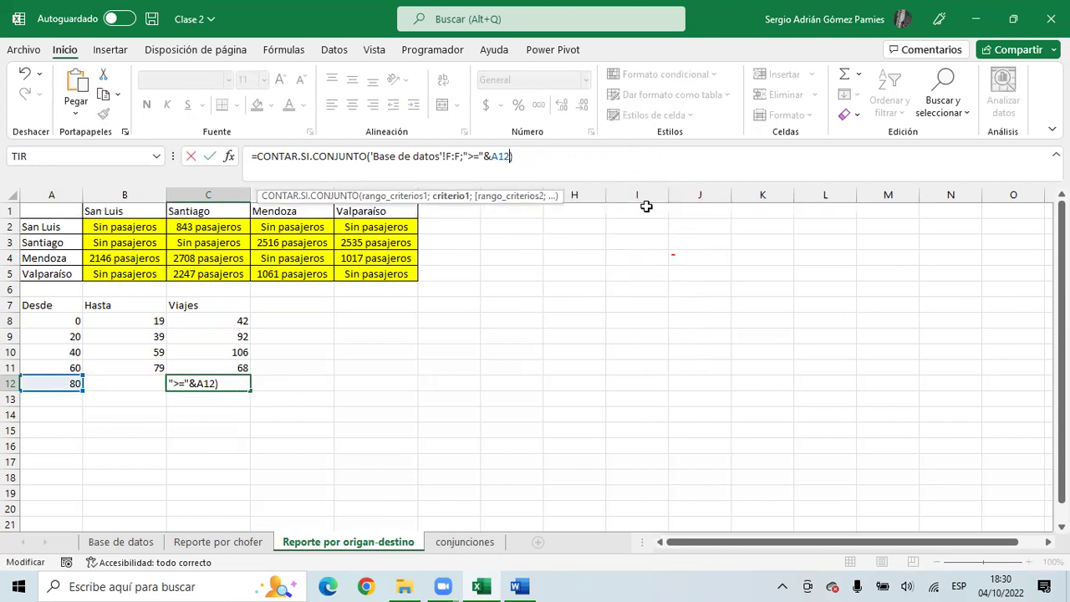
{"action": "key", "text": "Return"}
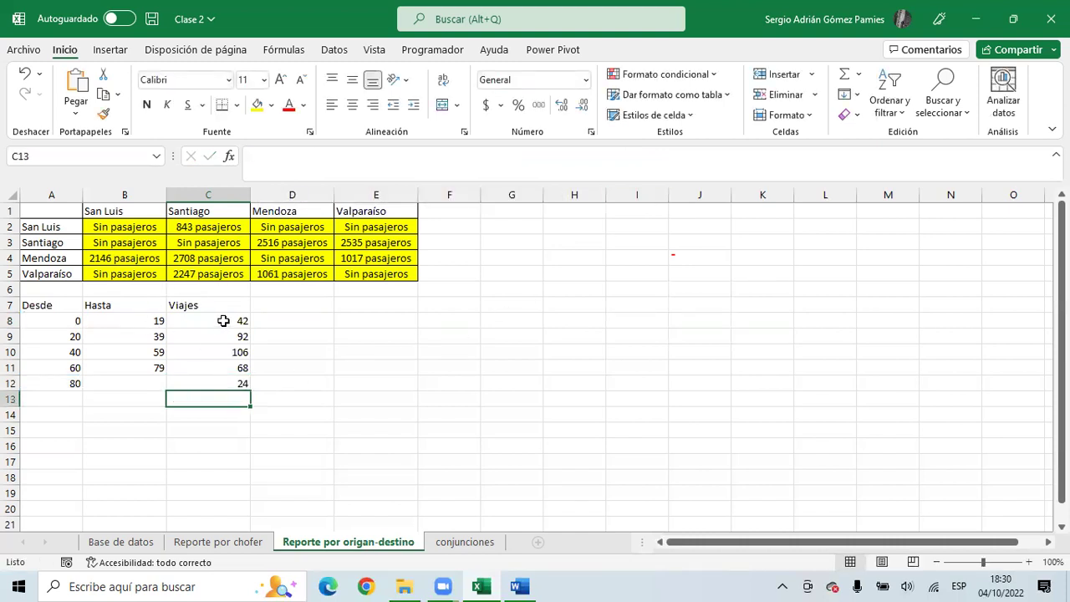
{"action": "left_click_drag", "start_coordinate": [217, 320], "coordinate": [213, 379]}
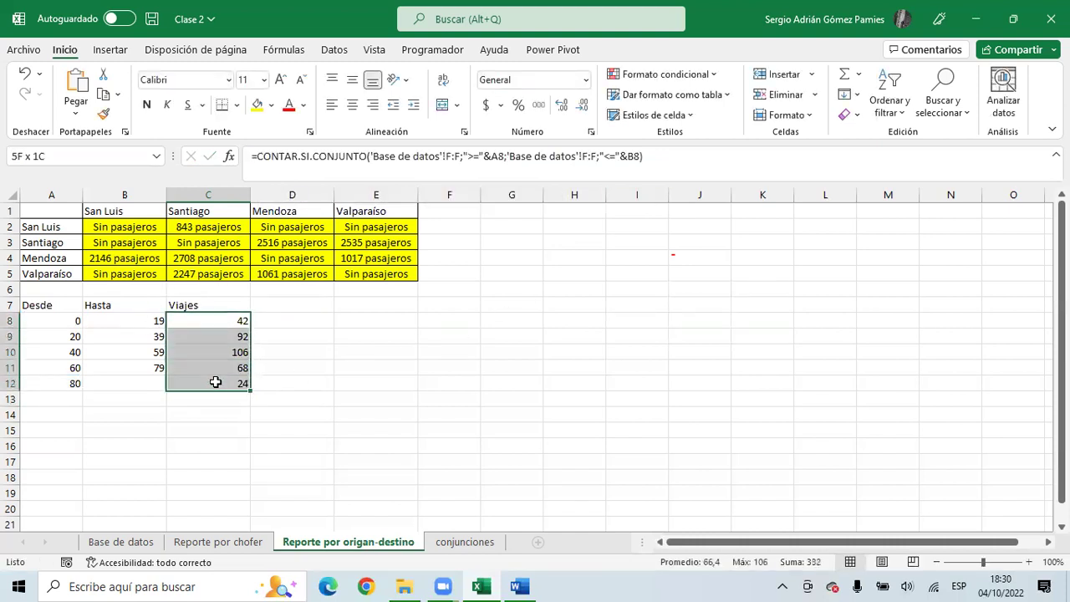
{"action": "left_click", "coordinate": [224, 320]}
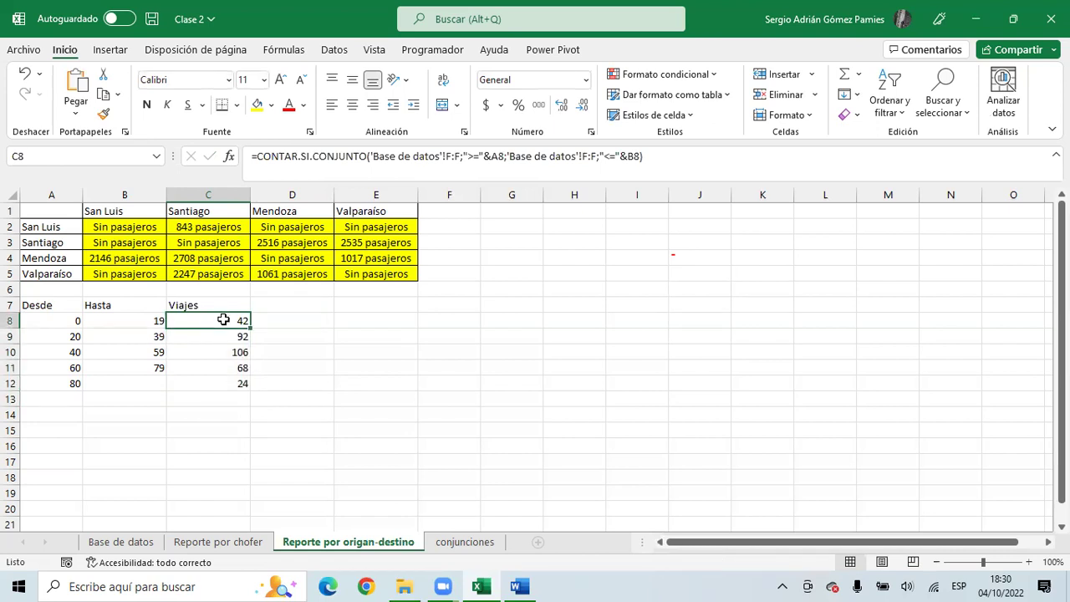
- Clear the Santiago filter on the Base de datos sheet and select the arrival-time column data
{"action": "left_click", "coordinate": [127, 542]}
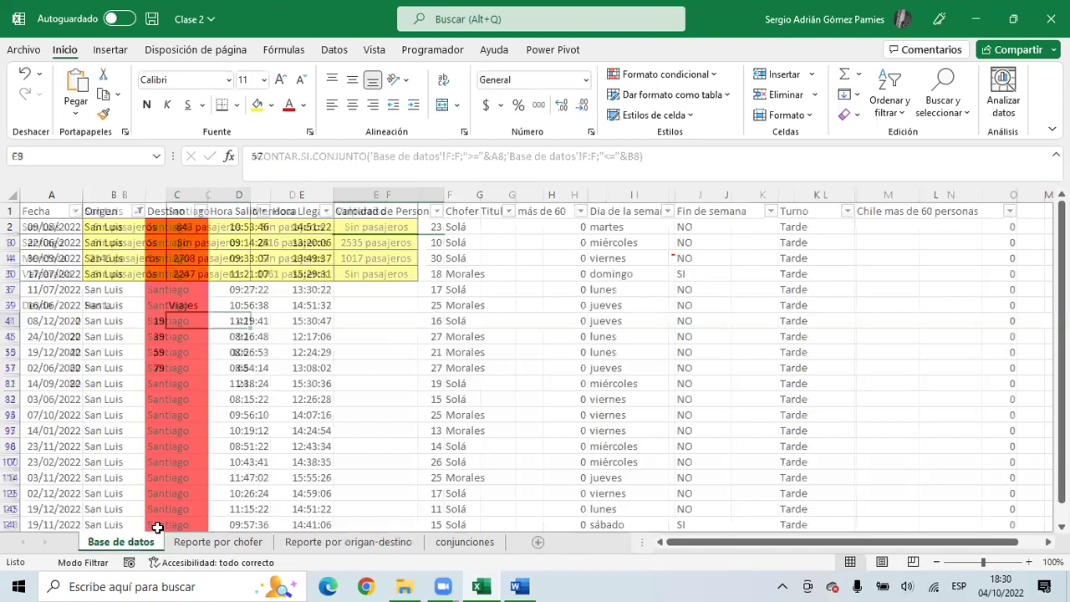
{"action": "left_click", "coordinate": [318, 224]}
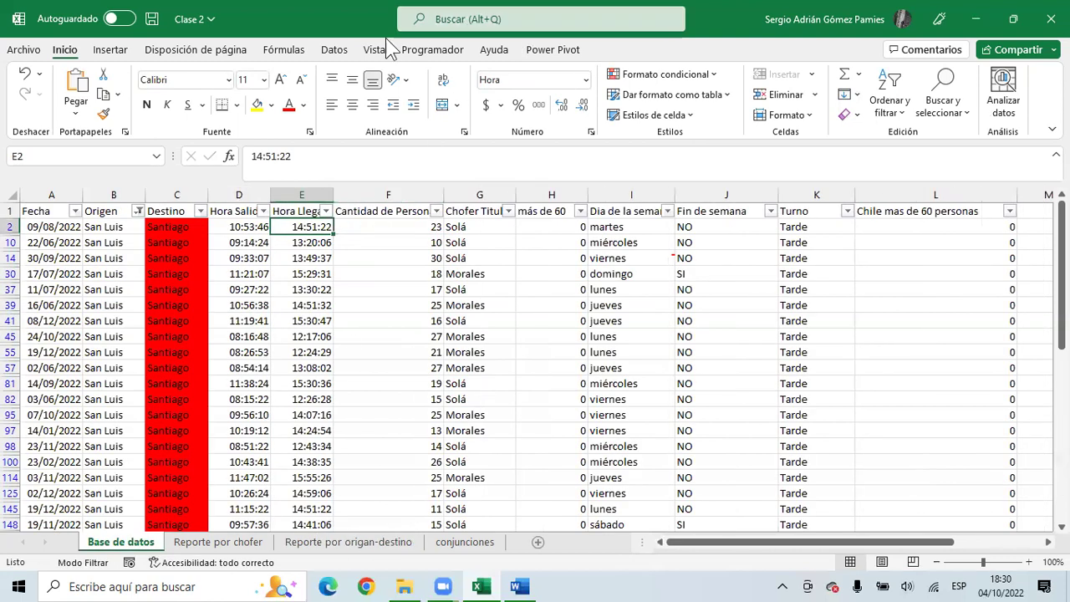
{"action": "left_click", "coordinate": [334, 50]}
{"action": "left_click", "coordinate": [603, 75]}
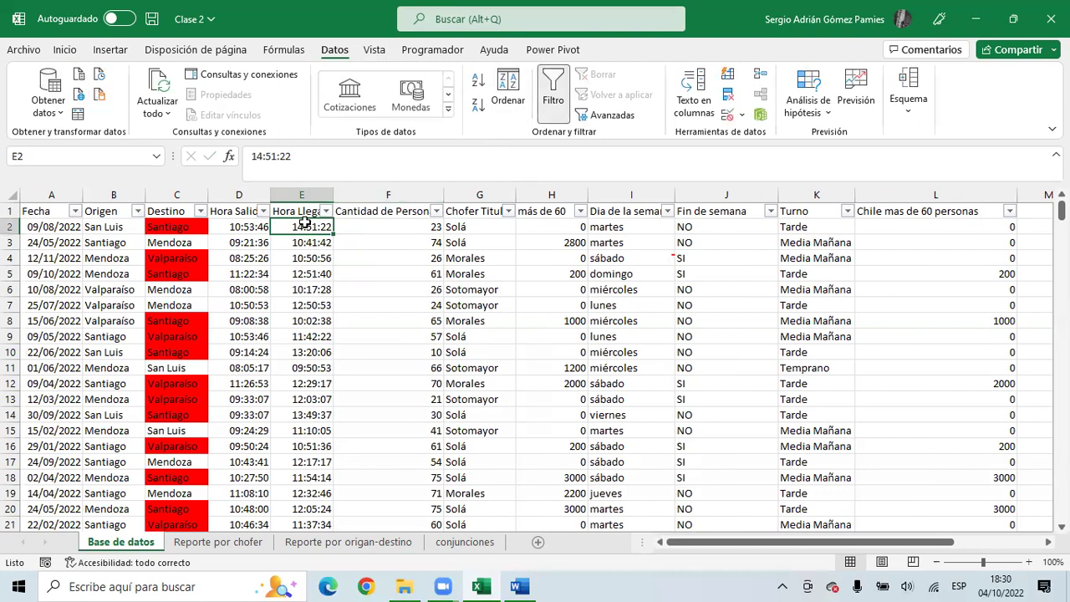
{"action": "key", "text": "ctrl+shift+Down"}
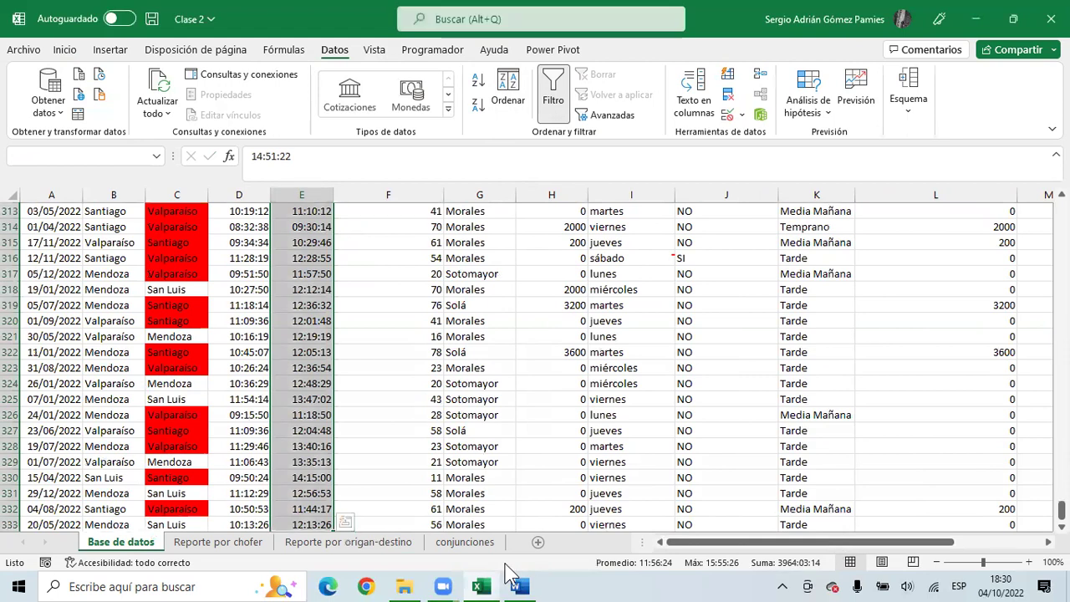
{"action": "right_click", "coordinate": [444, 565]}
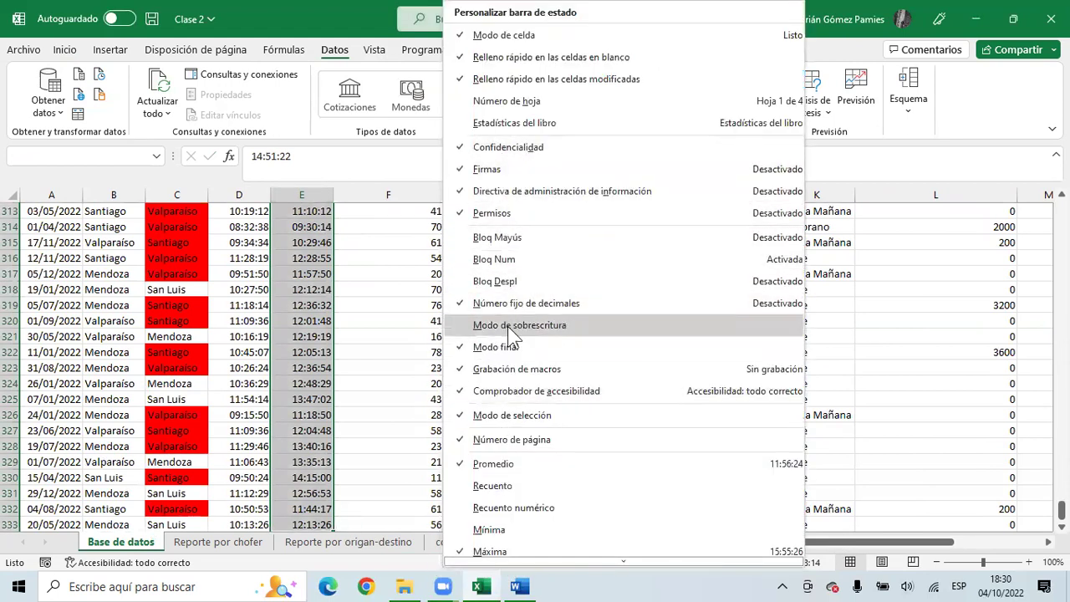
- Turn on Recuento in the status bar, which reports 332 cells in the arrival-time column
{"action": "scroll", "coordinate": [519, 418], "scroll_direction": "down", "scroll_amount": 3}
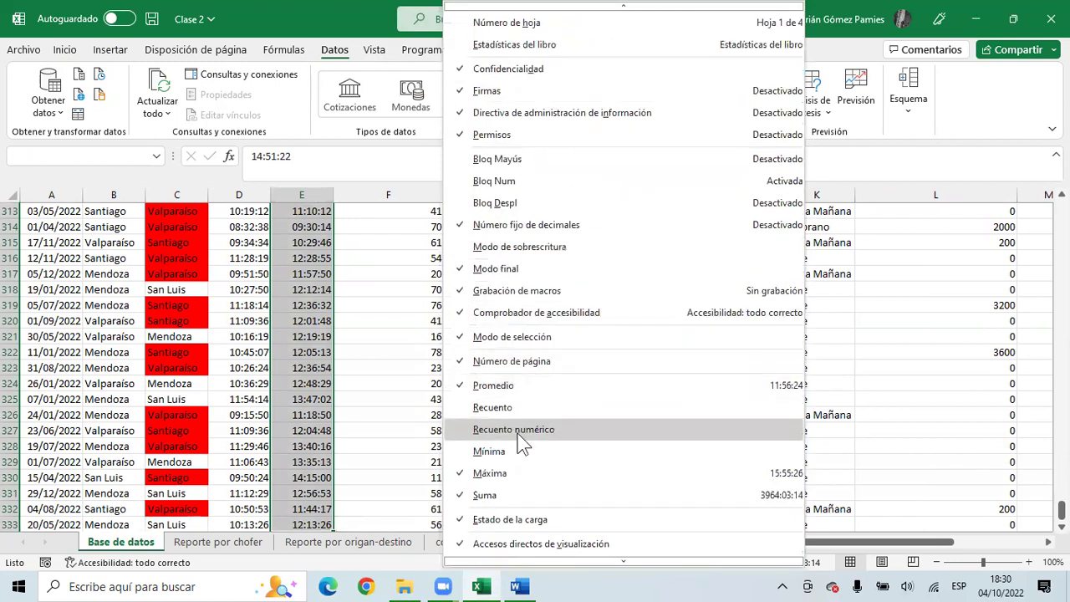
{"action": "left_click", "coordinate": [502, 409]}
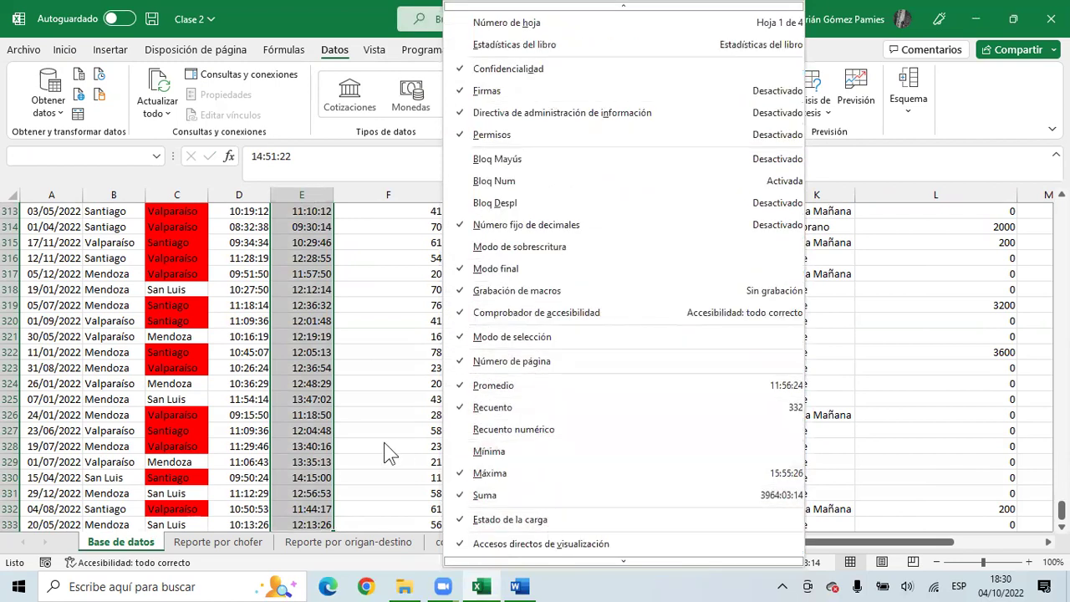
{"action": "left_click", "coordinate": [385, 445]}
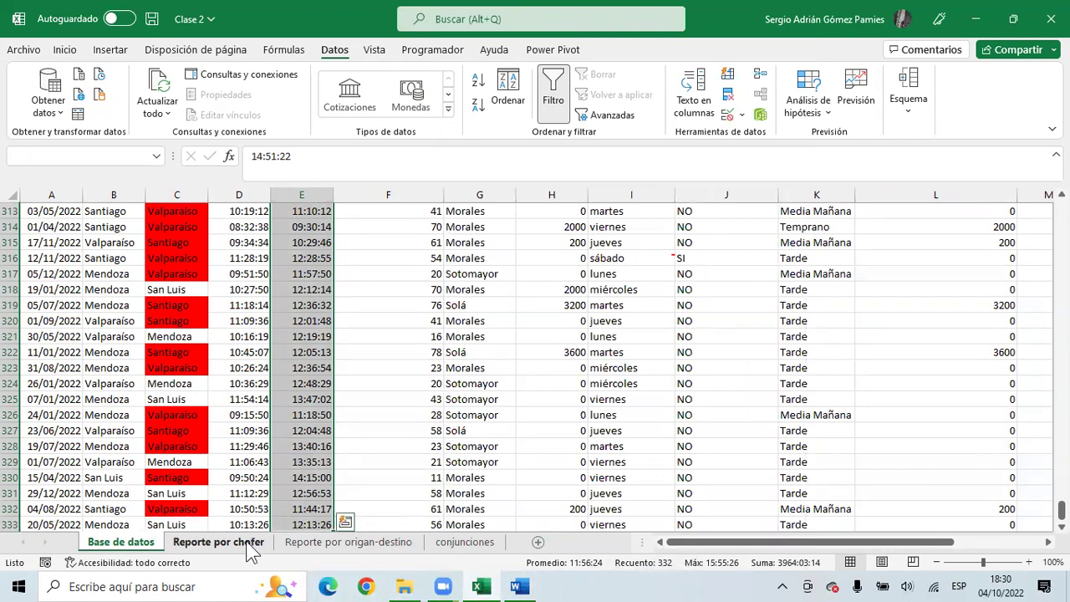
- On the Reporte por origan-destino sheet, select the Viajes counts to confirm they total 332
{"action": "left_click", "coordinate": [318, 542]}
{"action": "left_click_drag", "start_coordinate": [204, 339], "coordinate": [210, 382]}
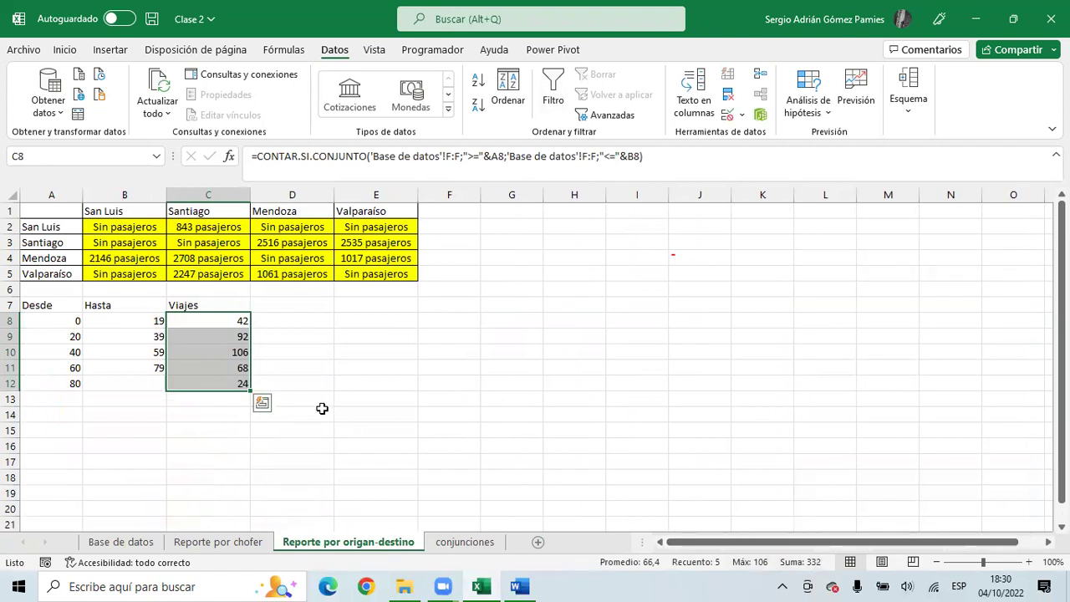
{"action": "left_click", "coordinate": [212, 402]}
{"action": "left_click_drag", "start_coordinate": [217, 322], "coordinate": [217, 334]}
{"action": "left_click", "coordinate": [217, 322]}
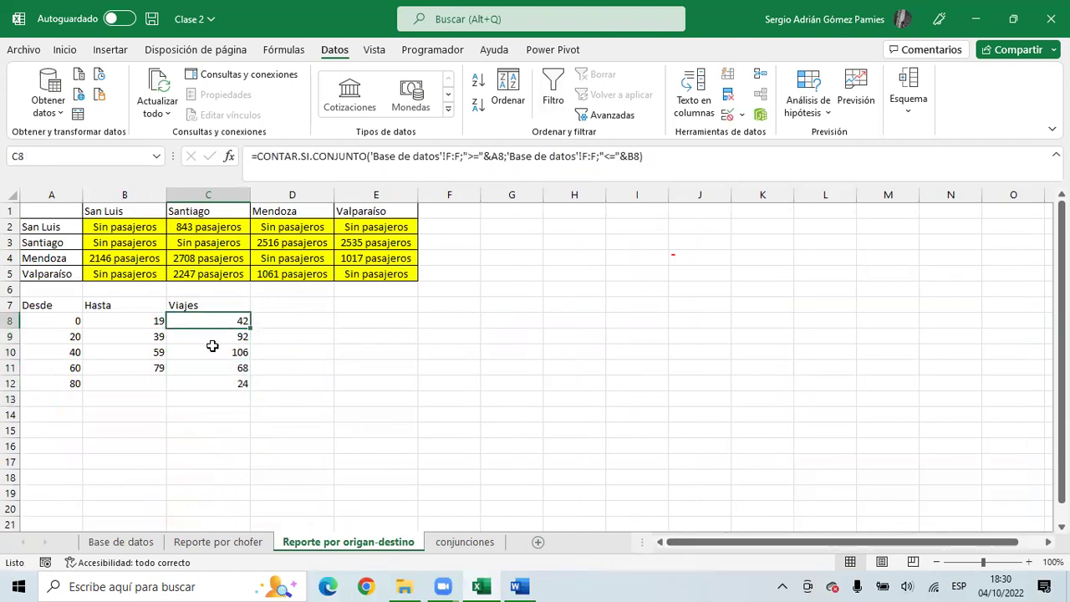
- Inspect the Desde, Hasta and count formulas for the first three ranges
{"action": "left_click_drag", "start_coordinate": [72, 320], "coordinate": [157, 321]}
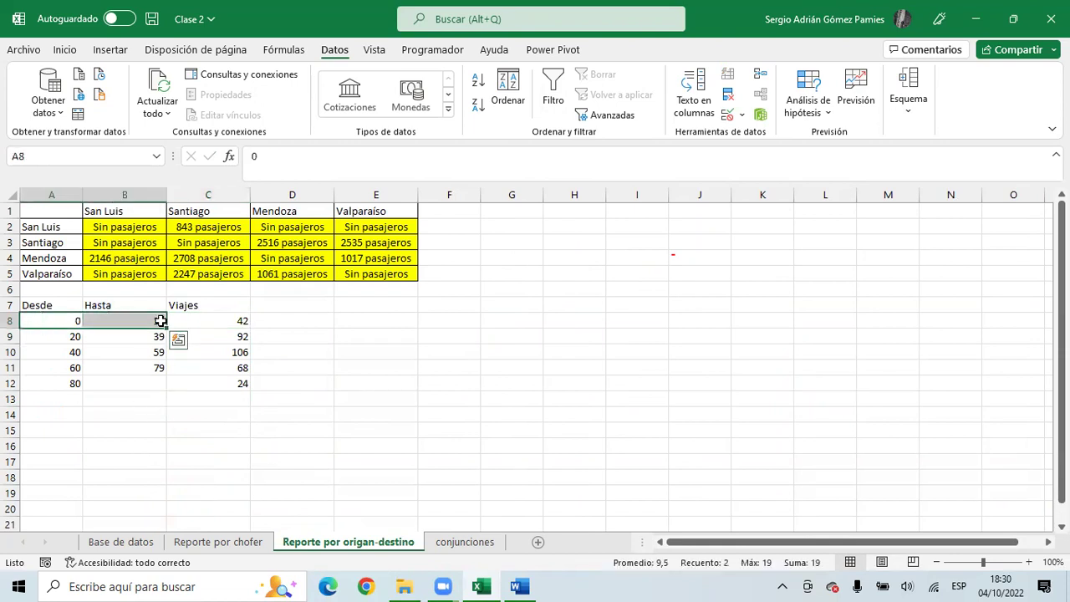
{"action": "left_click", "coordinate": [212, 337]}
{"action": "left_click", "coordinate": [58, 337]}
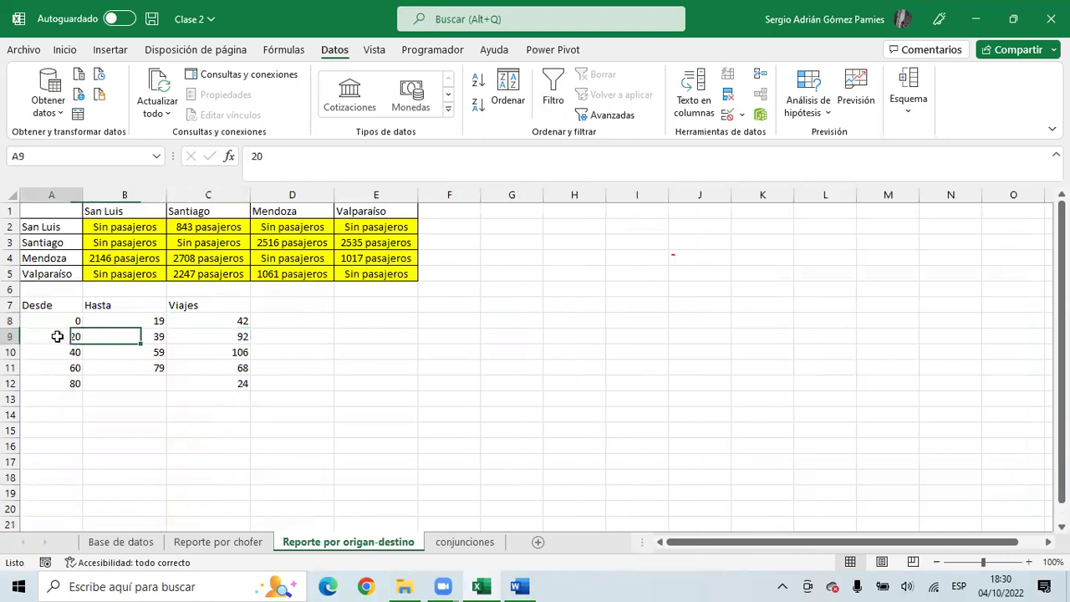
{"action": "left_click", "coordinate": [142, 338]}
{"action": "left_click_drag", "start_coordinate": [81, 355], "coordinate": [198, 376]}
{"action": "left_click", "coordinate": [212, 354]}
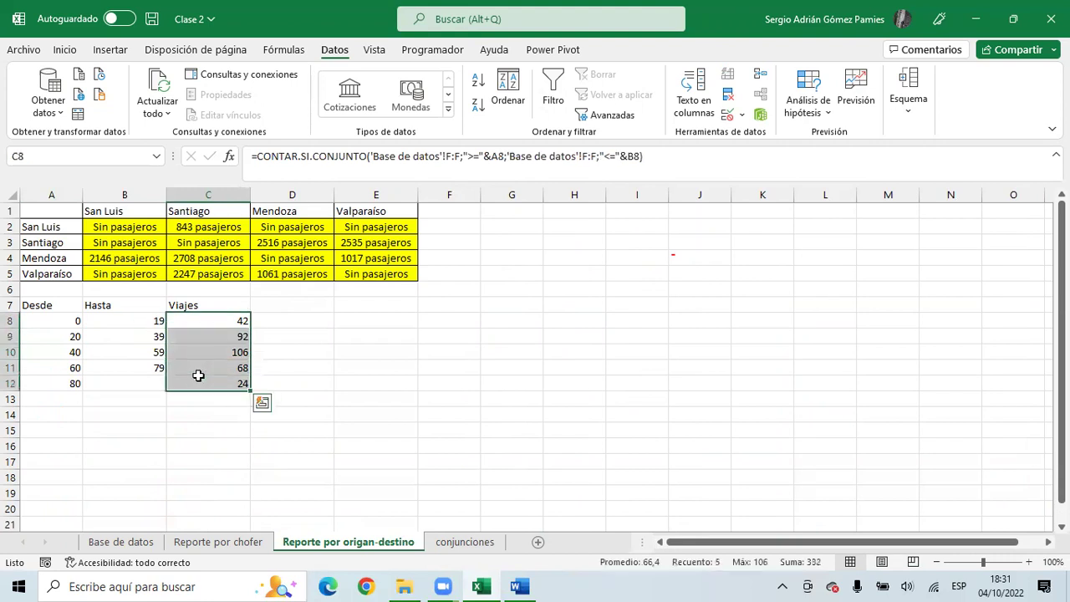
- Insert a histogram of the Viajes counts, then delete it
{"action": "left_click", "coordinate": [120, 51]}
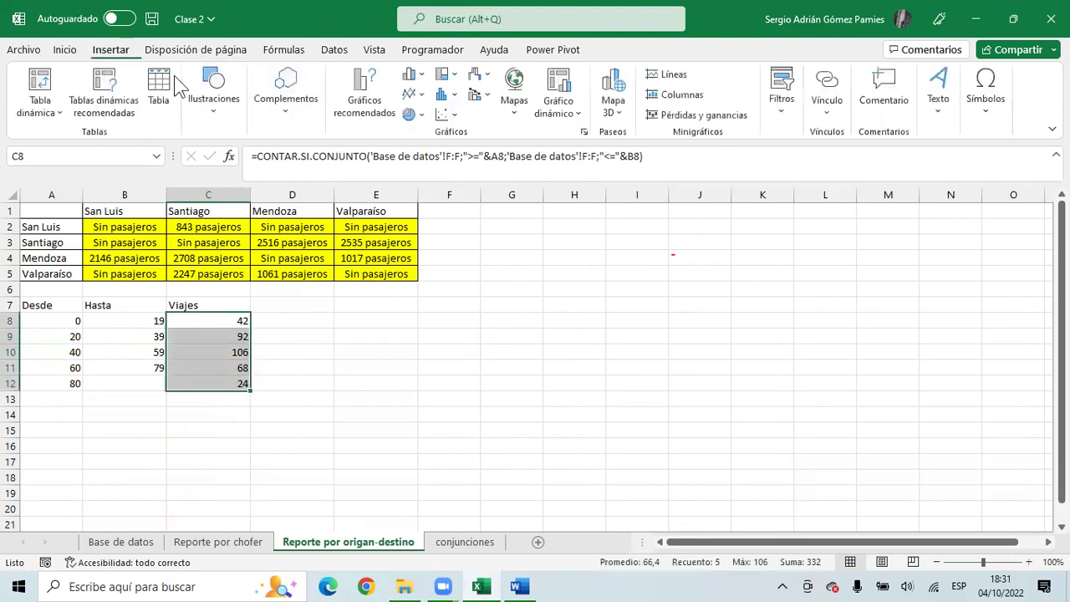
{"action": "left_click", "coordinate": [450, 93]}
{"action": "left_click", "coordinate": [460, 150]}
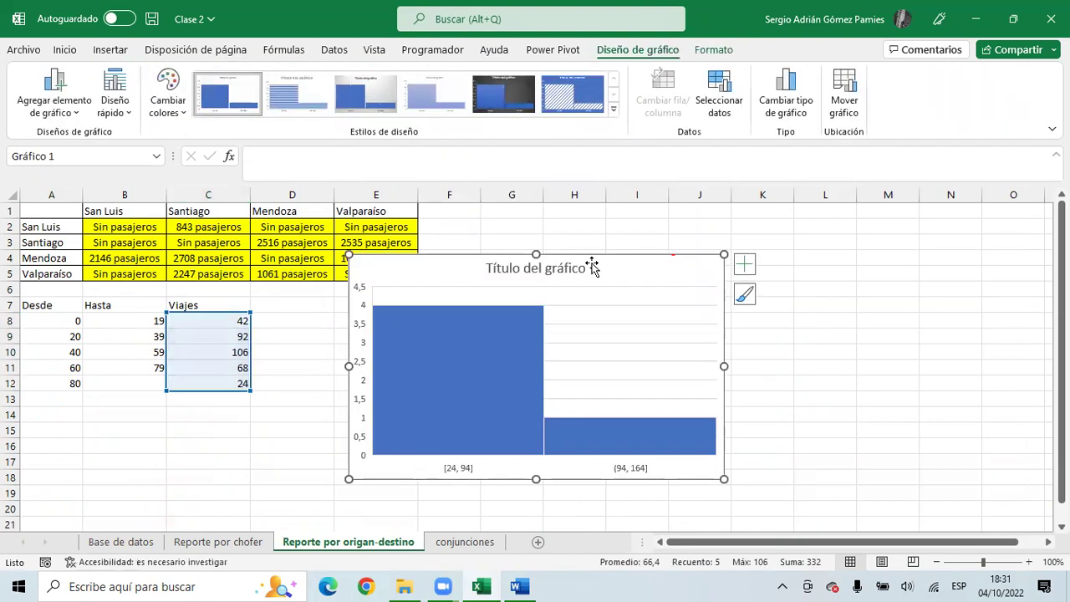
{"action": "key", "text": "Delete"}
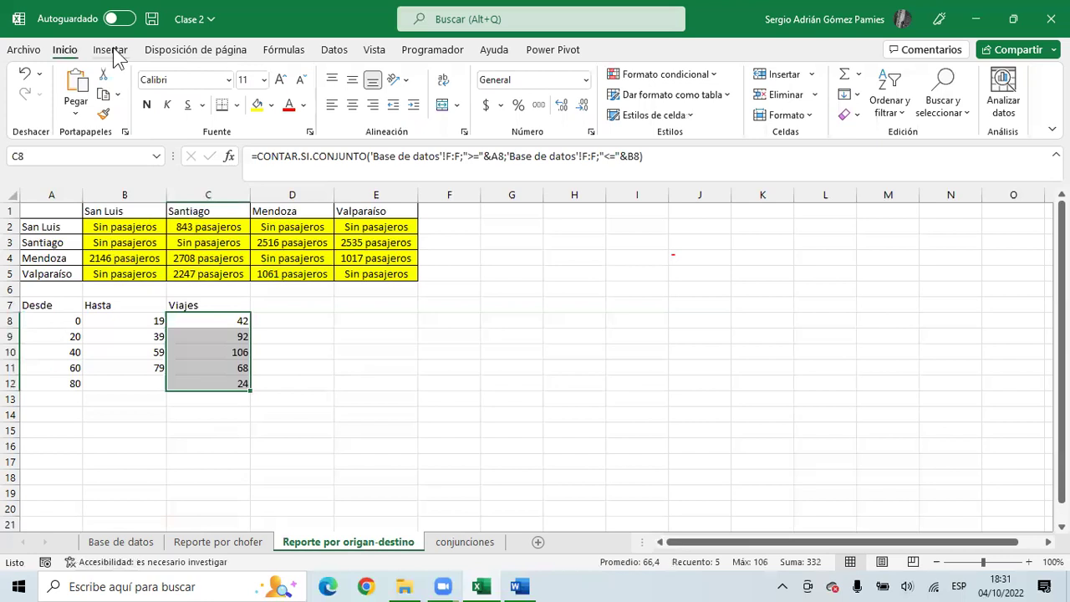
- Insert a 2-D clustered column chart of the Viajes counts, preview it, then delete it
{"action": "left_click", "coordinate": [110, 50]}
{"action": "left_click", "coordinate": [418, 77]}
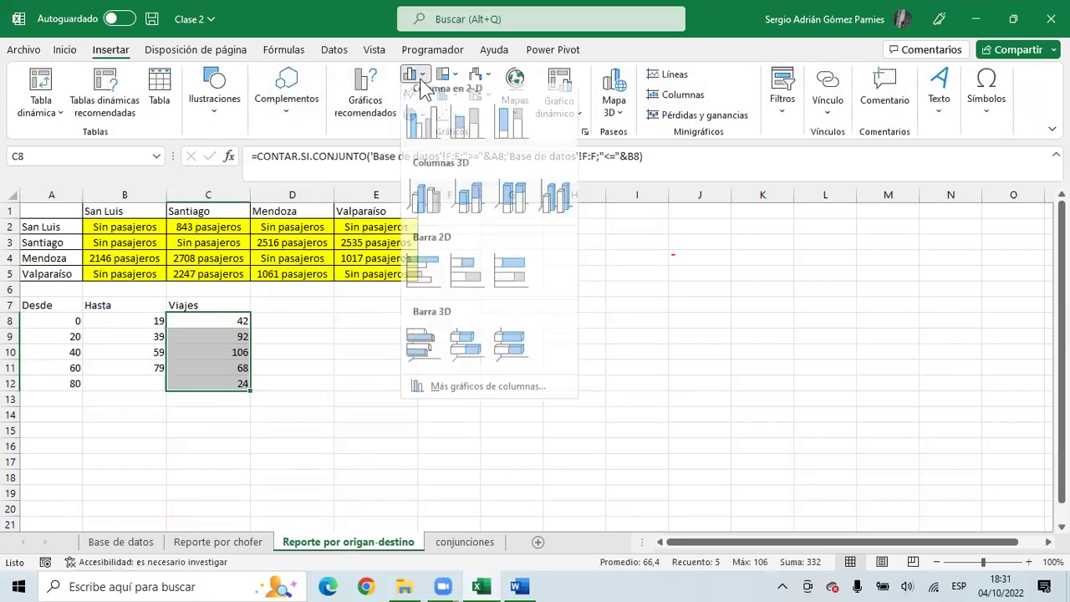
{"action": "left_click", "coordinate": [428, 131]}
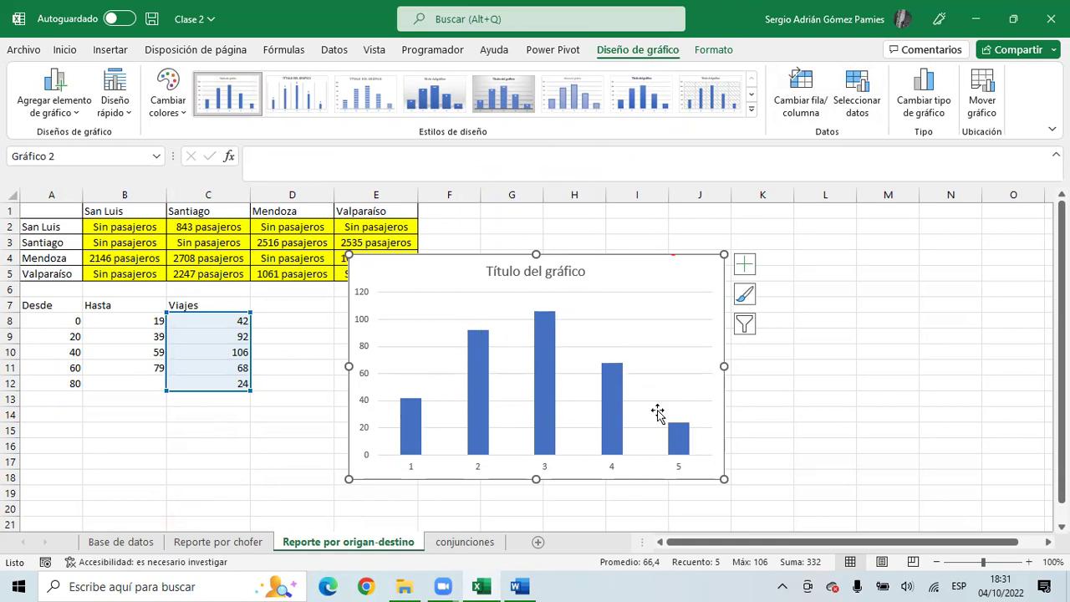
{"action": "mouse_move", "coordinate": [423, 418]}
{"action": "key", "text": "Delete"}
- Set B8's Hasta to 9 and enter Desde values 10, 20, 30 … 80 in A9:A16
{"action": "left_click", "coordinate": [214, 321]}
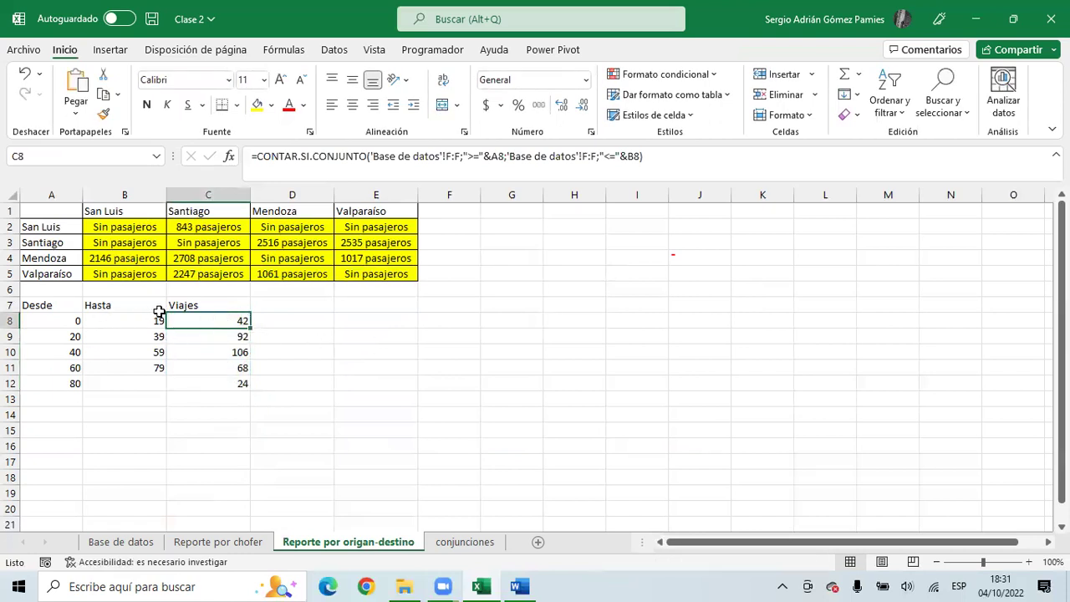
{"action": "left_click", "coordinate": [130, 321]}
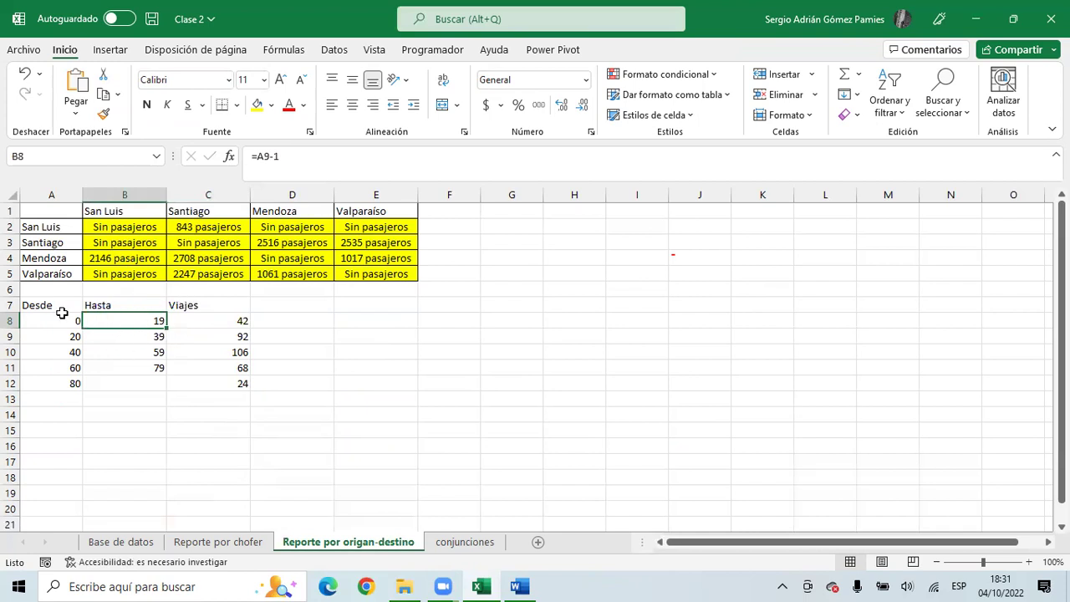
{"action": "type", "text": "9"}
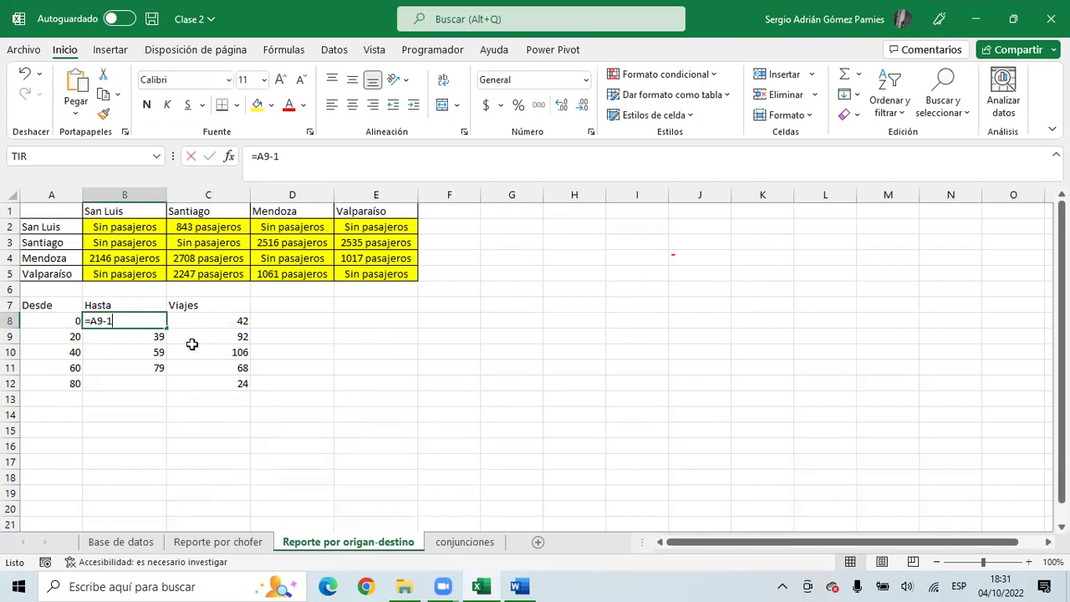
{"action": "key", "text": "Left"}
{"action": "key", "text": "Down"}
{"action": "type", "text": "10"}
{"action": "key", "text": "Return"}
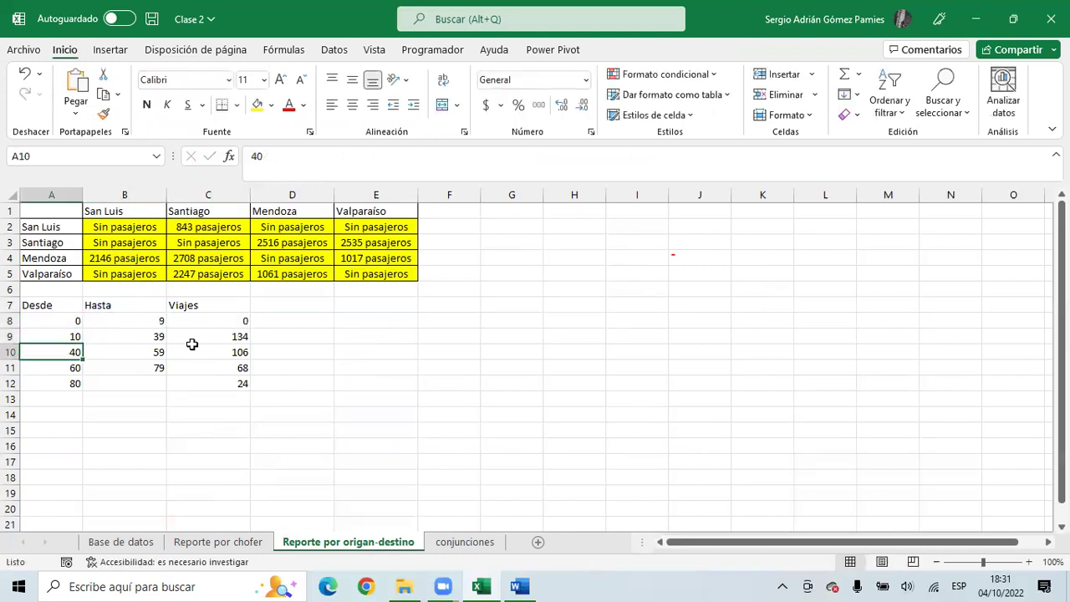
{"action": "type", "text": "20"}
{"action": "key", "text": "Return"}
{"action": "type", "text": "30"}
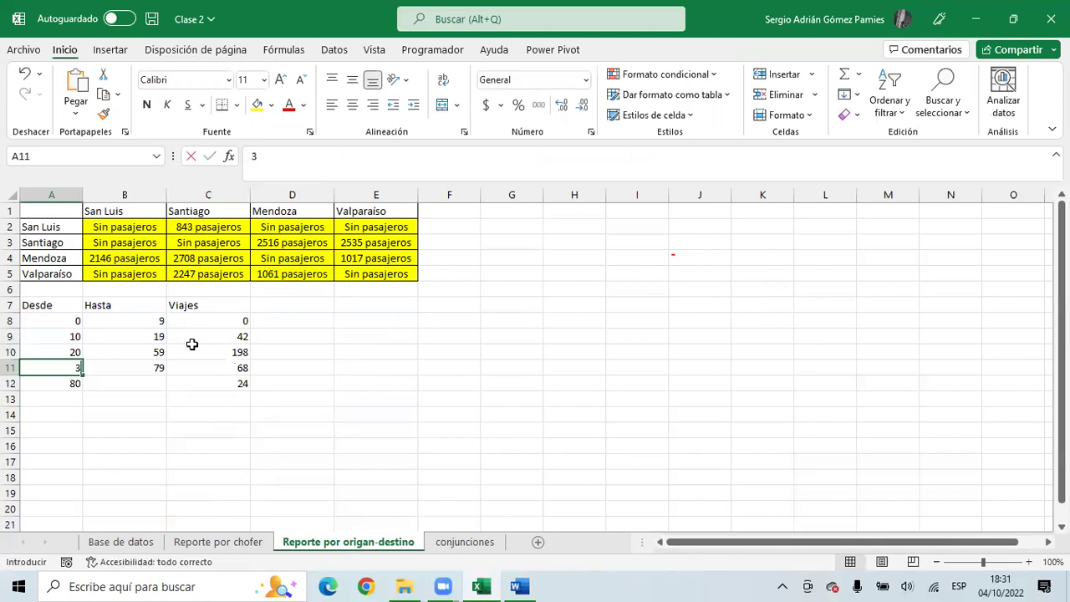
{"action": "key", "text": "Return"}
{"action": "key", "text": "Return"}
{"action": "key", "text": "Up"}
{"action": "type", "text": "40"}
{"action": "key", "text": "Return"}
{"action": "type", "text": "50"}
{"action": "key", "text": "Return"}
{"action": "type", "text": "60"}
{"action": "key", "text": "Return"}
{"action": "type", "text": "7"}
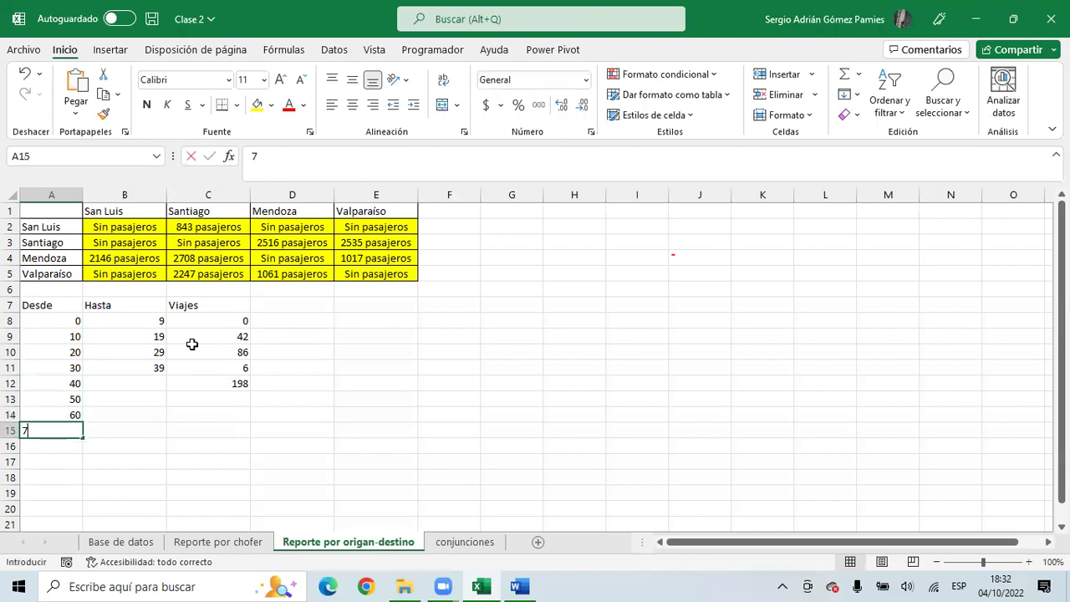
{"action": "type", "text": "0"}
{"action": "key", "text": "Return"}
{"action": "type", "text": "80"}
{"action": "key", "text": "Tab"}
{"action": "key", "text": "Up"}
{"action": "key", "text": "Up"}
{"action": "key", "text": "Up"}
{"action": "key", "text": "Up"}
{"action": "key", "text": "Up"}
- Copy B11's Hasta formula into B12:B15
{"action": "key", "text": "ctrl+c"}
{"action": "key", "text": "Down"}
{"action": "key", "text": "shift+Down"}
{"action": "key", "text": "shift+Down"}
{"action": "key", "text": "shift+Down"}
{"action": "key", "text": "ctrl+v"}
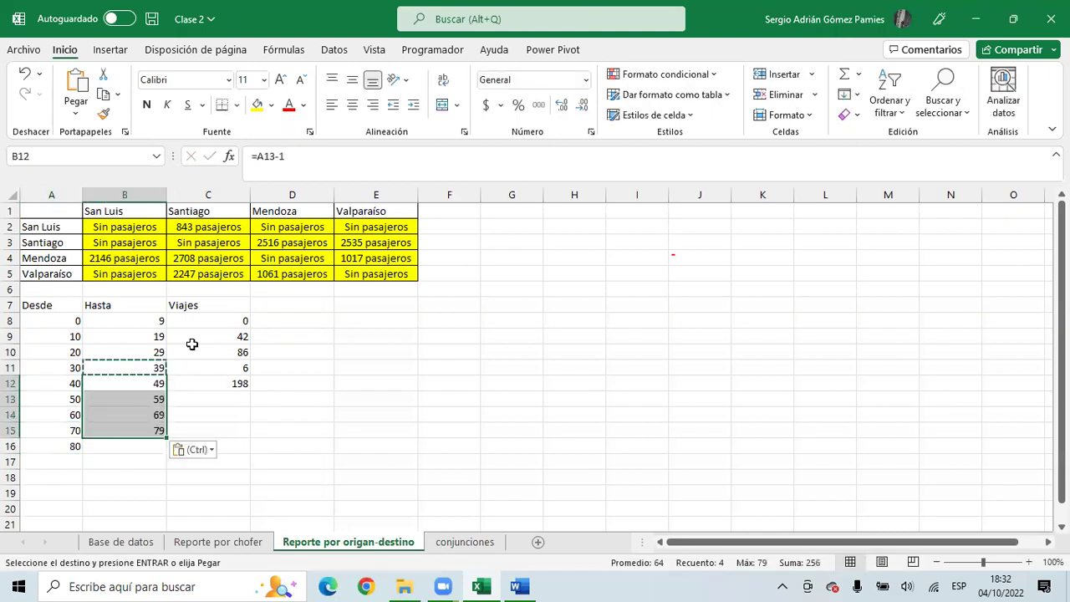
- Fill the Viajes count formula down to C16 and drop the upper-bound criterion in C16
{"action": "left_click", "coordinate": [219, 355]}
{"action": "left_click_drag", "start_coordinate": [250, 361], "coordinate": [248, 453]}
{"action": "left_click", "coordinate": [239, 447]}
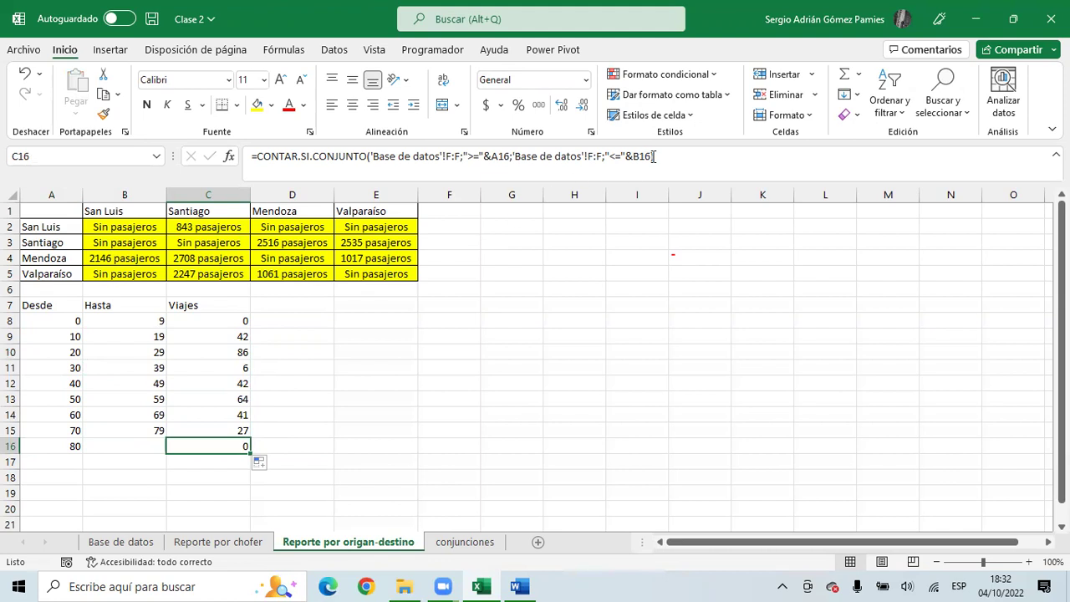
{"action": "left_click_drag", "start_coordinate": [654, 156], "coordinate": [512, 156]}
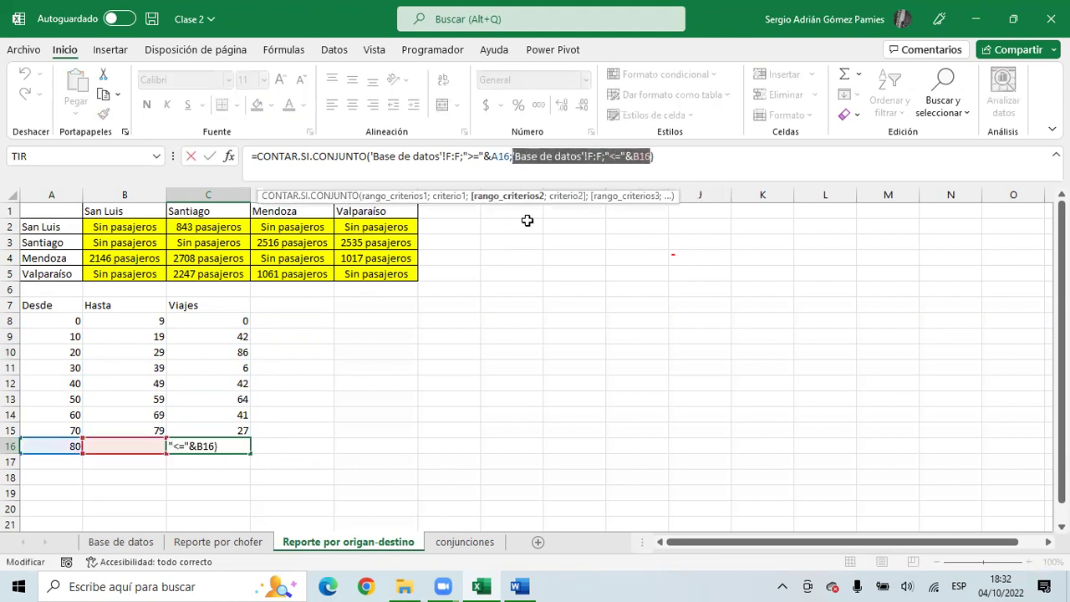
{"action": "key", "text": "BackSpace"}
{"action": "key", "text": "BackSpace"}
{"action": "key", "text": "Return"}
{"action": "key", "text": "Up"}
{"action": "key", "text": "Up"}
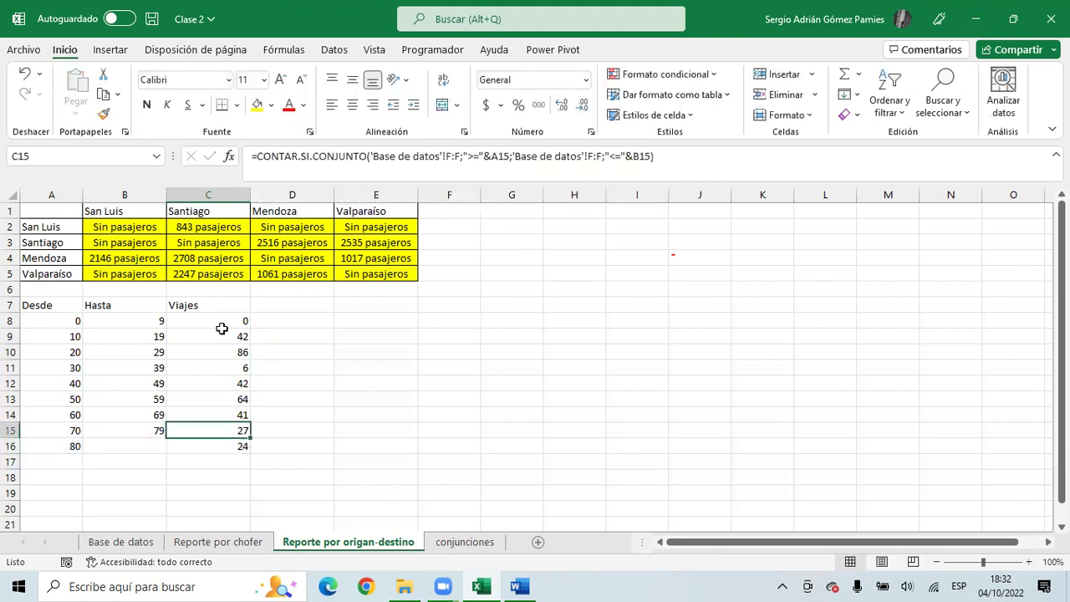
{"action": "left_click_drag", "start_coordinate": [223, 327], "coordinate": [224, 415]}
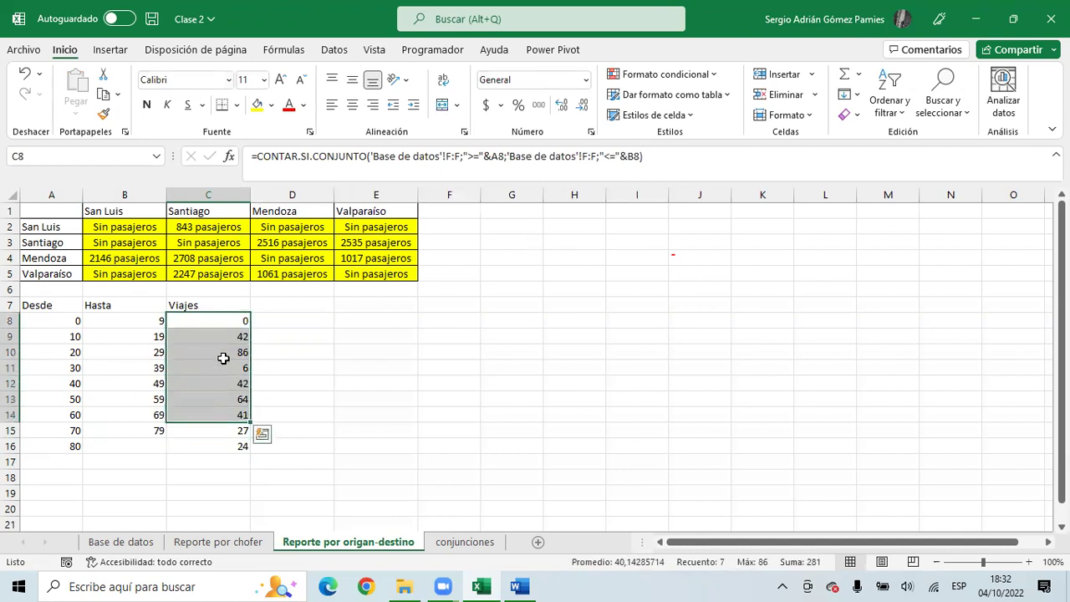
{"action": "left_click_drag", "start_coordinate": [225, 325], "coordinate": [224, 445]}
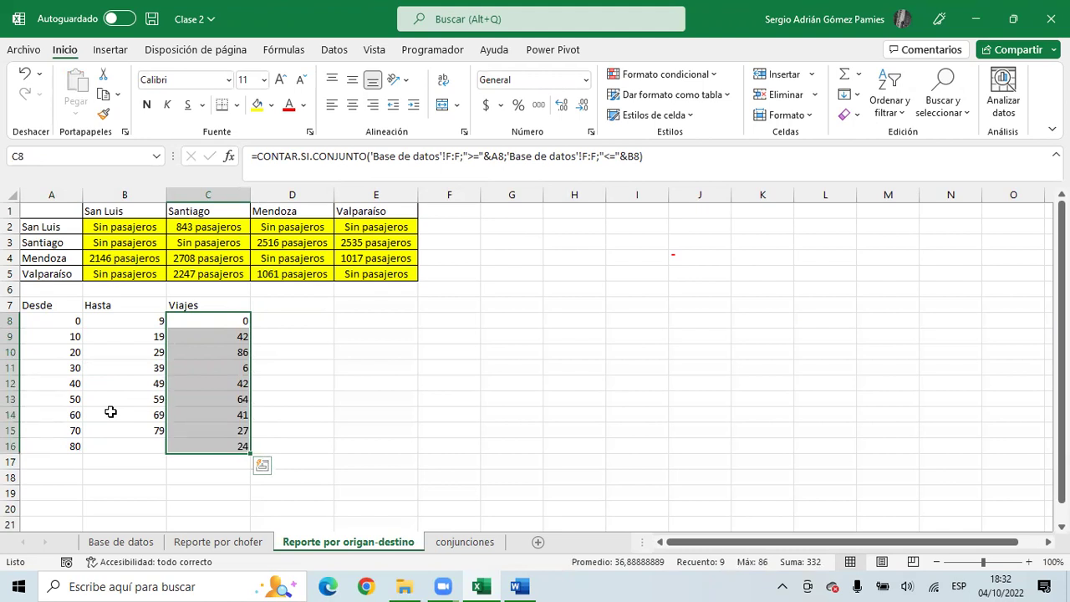
{"action": "left_click_drag", "start_coordinate": [33, 306], "coordinate": [246, 443]}
- Apply Todos los bordes to table A7:C16, then look at the passenger-sum formula in D4
{"action": "left_click", "coordinate": [239, 104]}
{"action": "left_click", "coordinate": [268, 264]}
{"action": "left_click", "coordinate": [369, 404]}
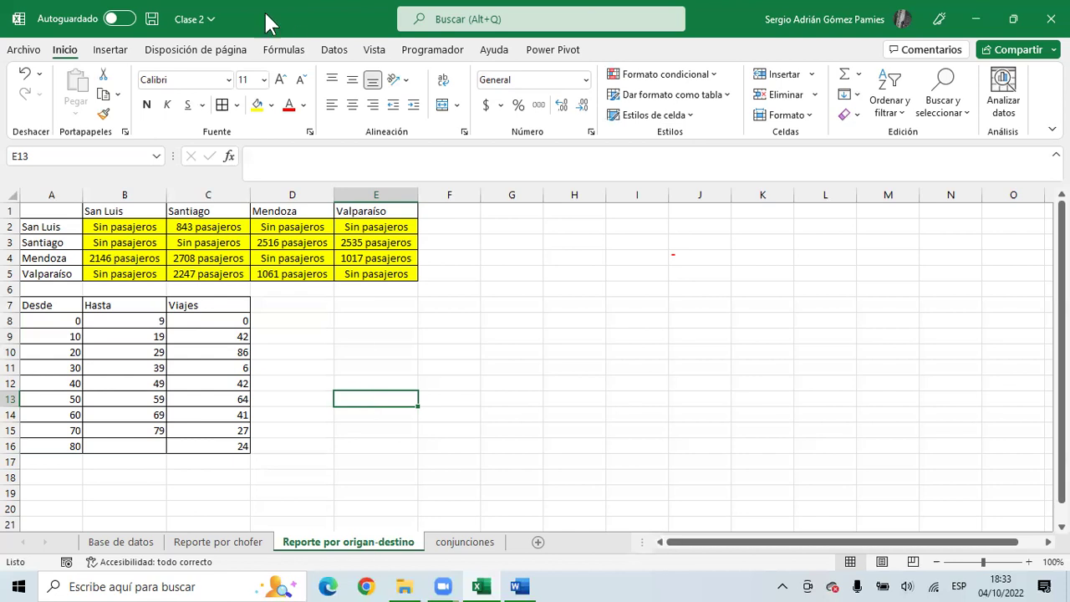
{"action": "left_click", "coordinate": [410, 273]}
{"action": "left_click", "coordinate": [329, 255]}
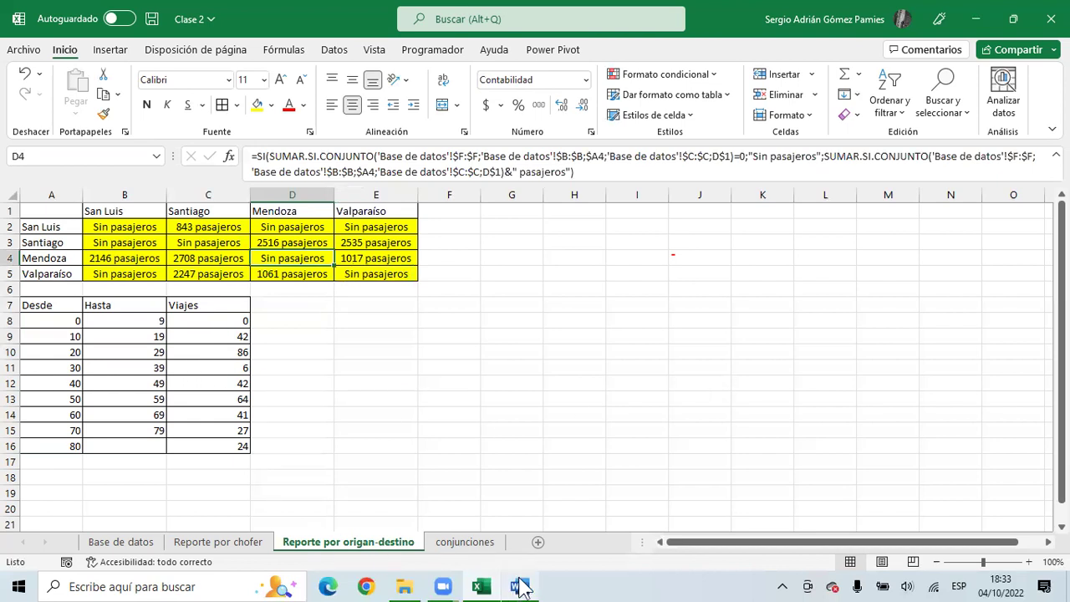
{"action": "left_click", "coordinate": [520, 586]}
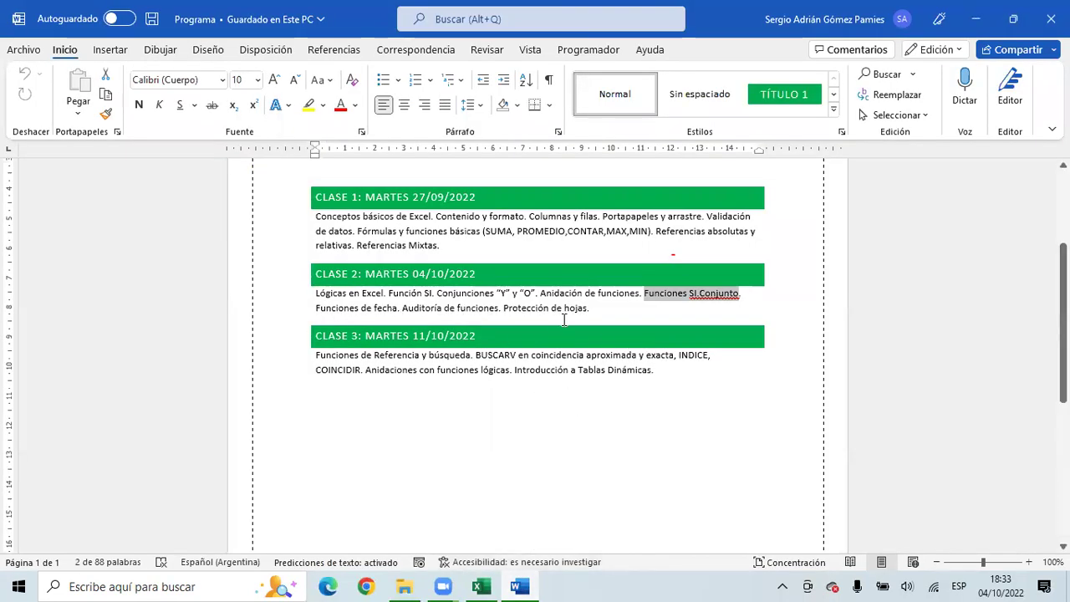
{"action": "left_click_drag", "start_coordinate": [590, 310], "coordinate": [416, 313]}
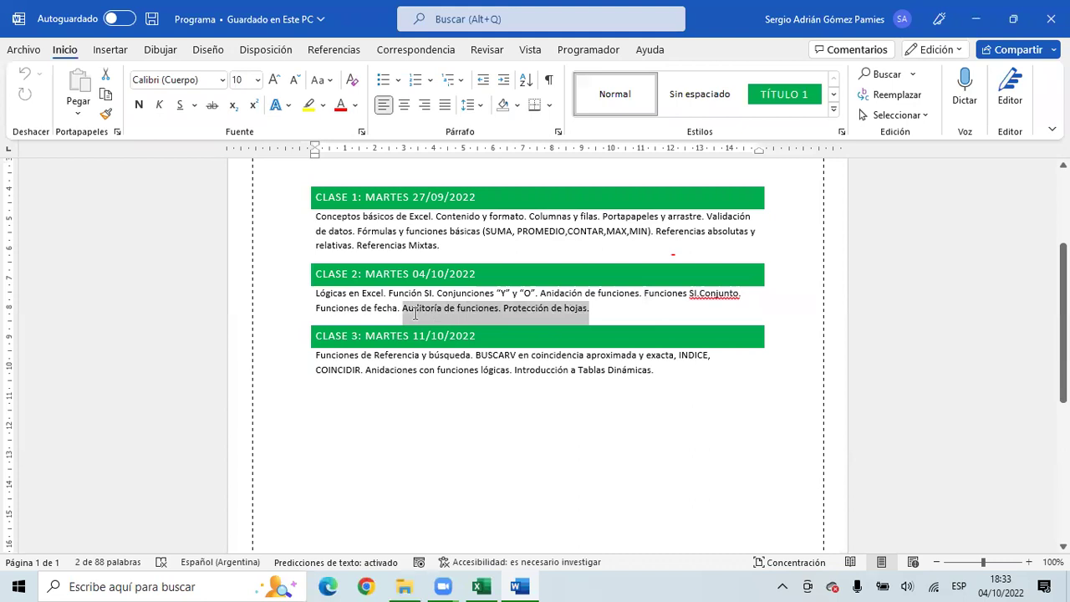
{"action": "left_click", "coordinate": [438, 309]}
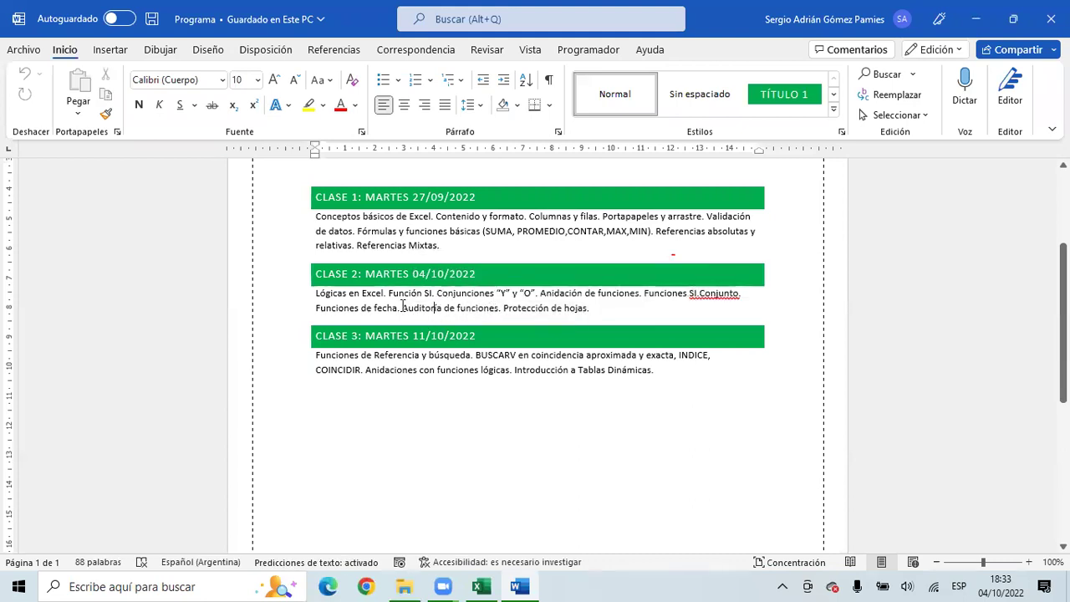
{"action": "left_click_drag", "start_coordinate": [403, 307], "coordinate": [498, 315]}
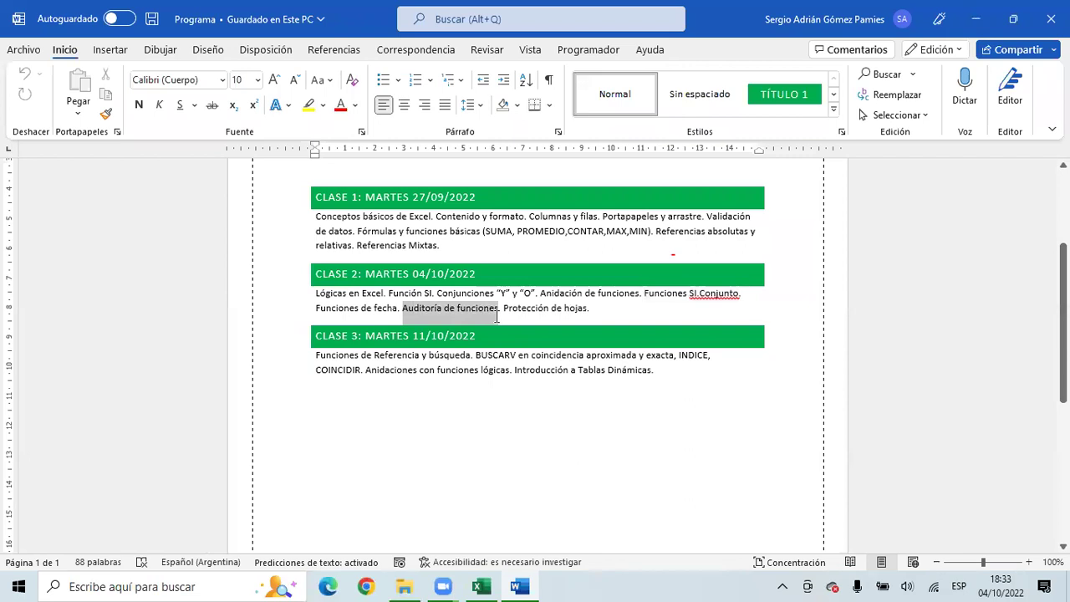
{"action": "left_click", "coordinate": [489, 586]}
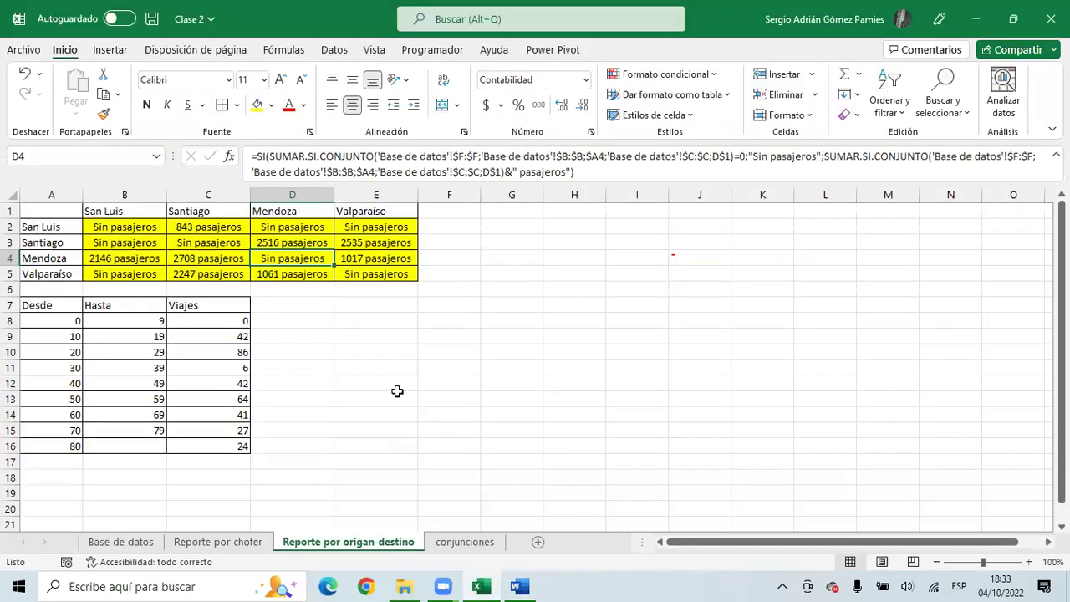
- On the Base de datos sheet, select the Turno formula in K2 and show the Fórmulas ribbon
{"action": "left_click", "coordinate": [130, 544]}
{"action": "scroll", "coordinate": [632, 316], "scroll_direction": "up", "scroll_amount": 20}
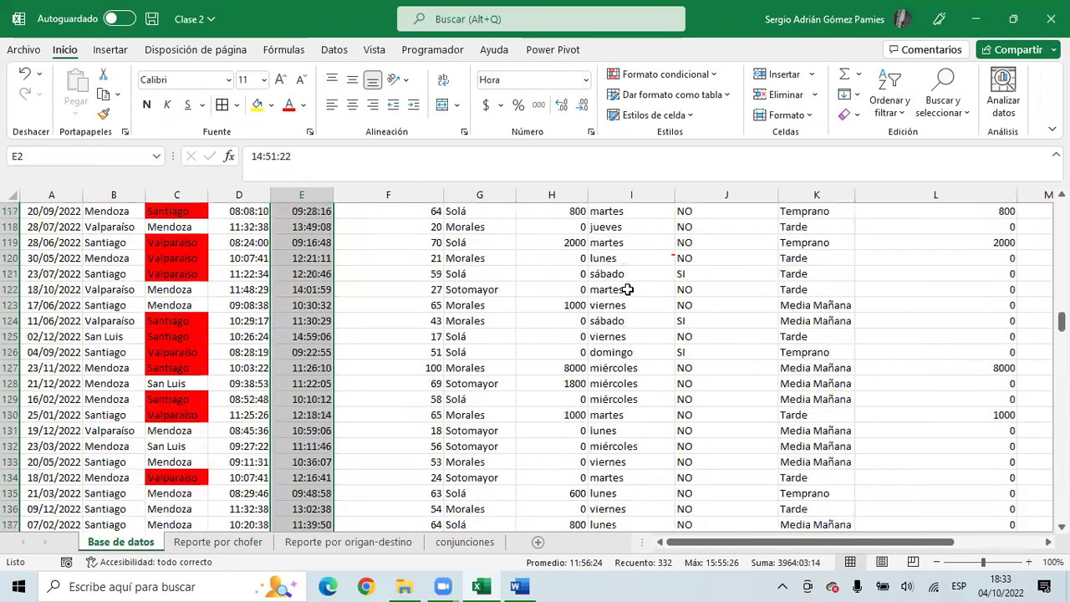
{"action": "left_click", "coordinate": [499, 278]}
{"action": "left_click", "coordinate": [631, 227]}
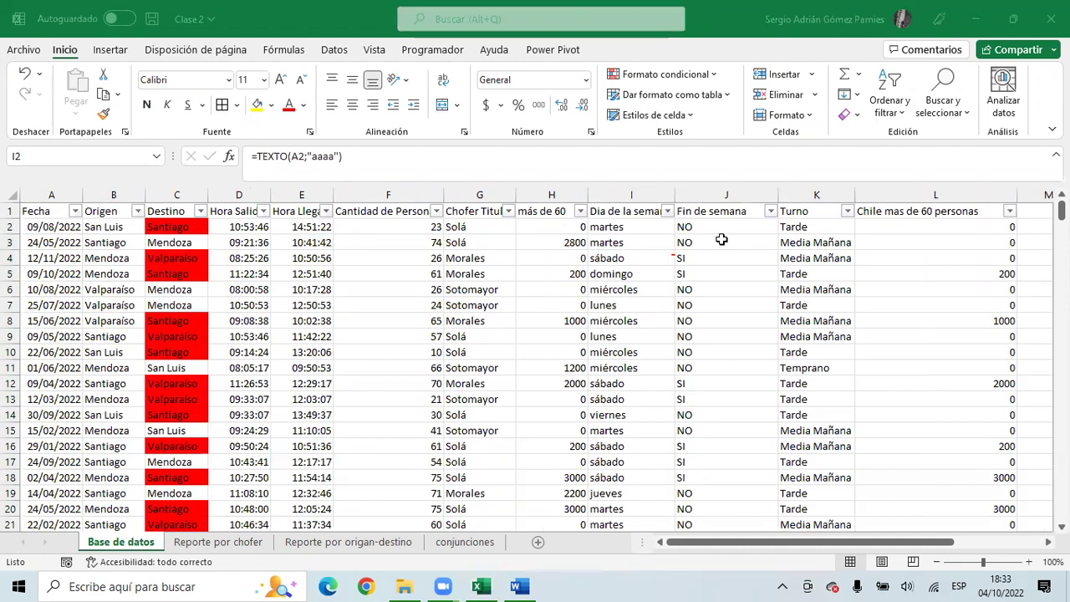
{"action": "left_click", "coordinate": [815, 228]}
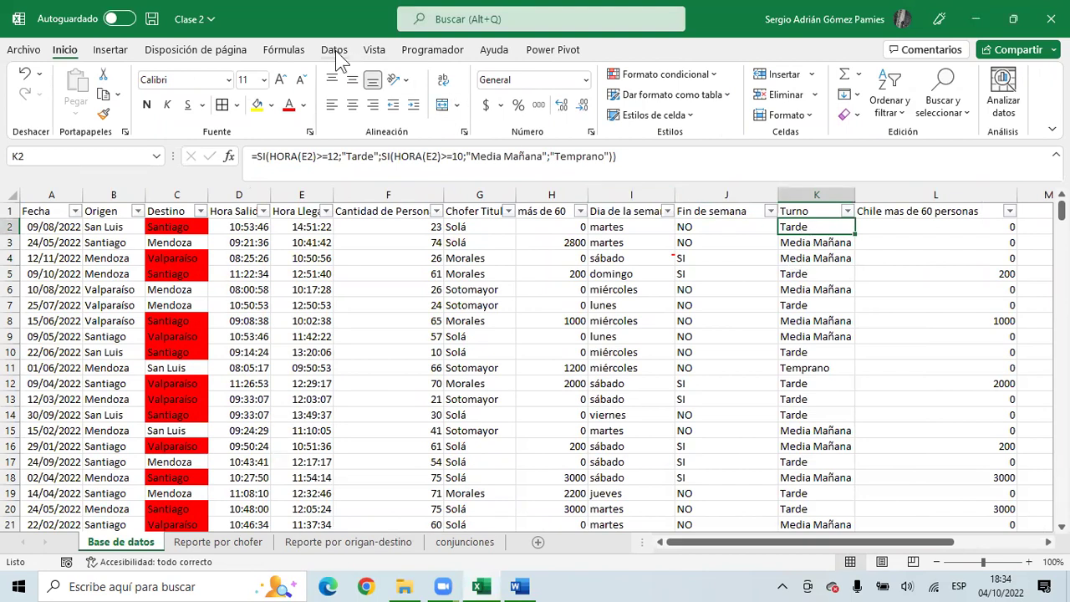
{"action": "left_click", "coordinate": [303, 54]}
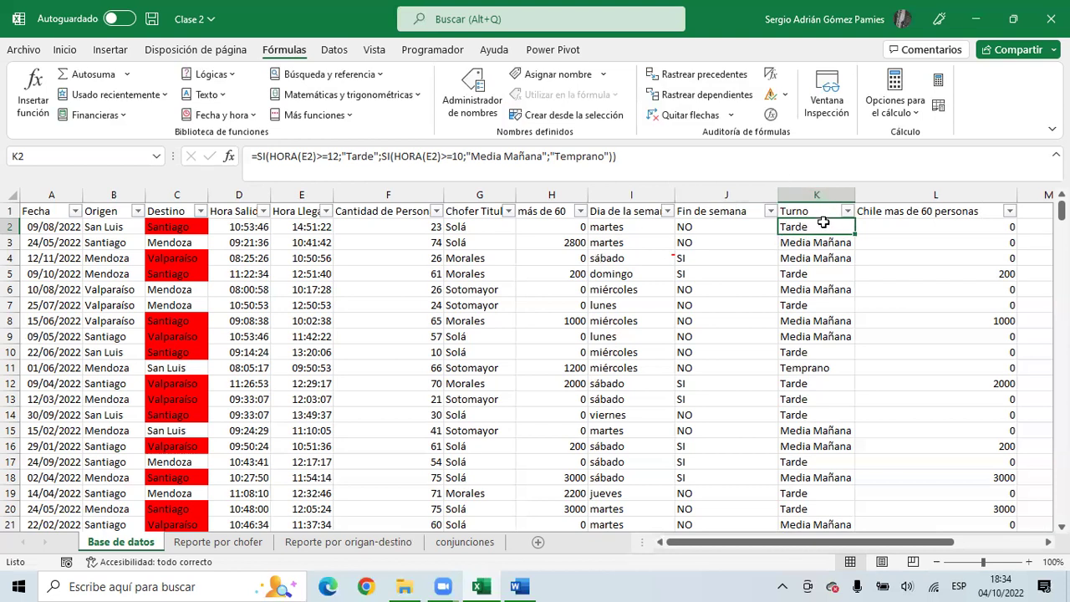
- Trace the precedents of the Turno formula in K2, then remove the arrow
{"action": "left_click", "coordinate": [700, 76]}
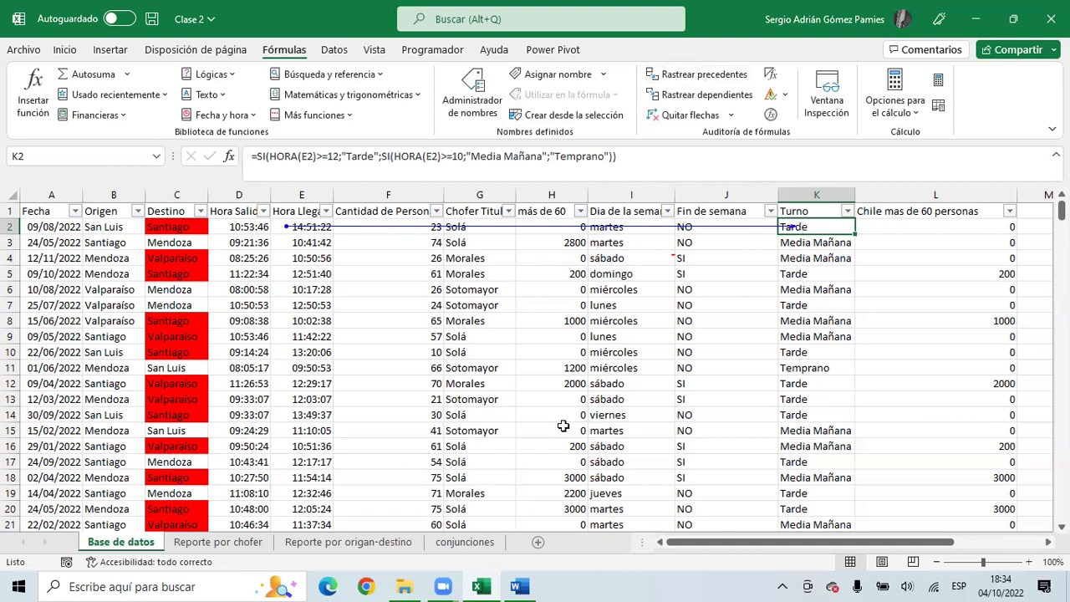
{"action": "left_click", "coordinate": [688, 118]}
{"action": "scroll", "coordinate": [779, 199], "scroll_direction": "down", "scroll_amount": 2}
{"action": "scroll", "coordinate": [780, 199], "scroll_direction": "up", "scroll_amount": 2}
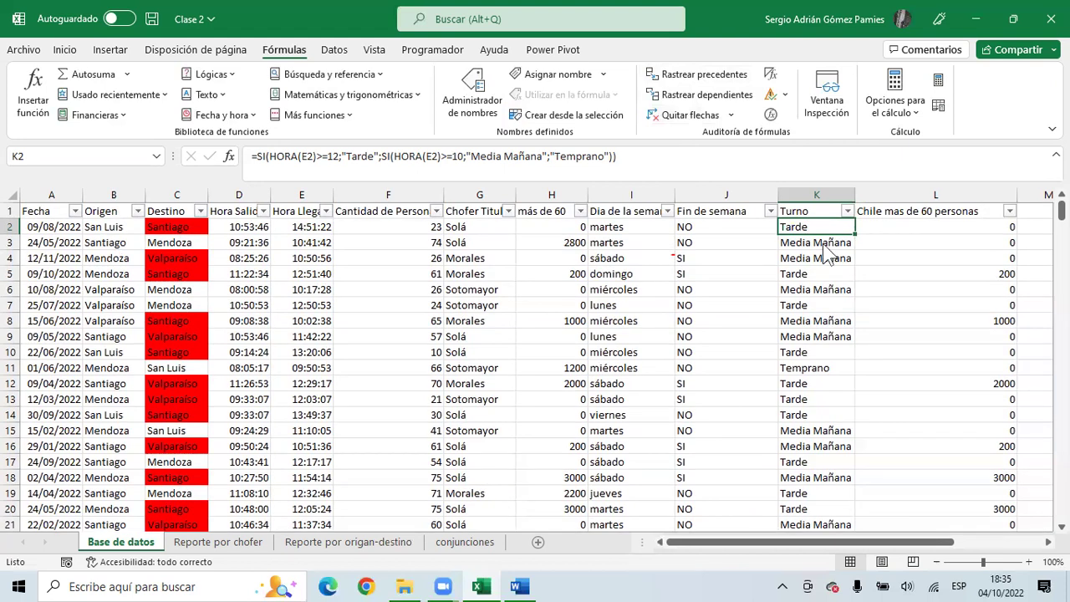
- Trace the precedents of Turno cells K2 through K5, then remove all trace arrows
{"action": "left_click_drag", "start_coordinate": [808, 228], "coordinate": [806, 350]}
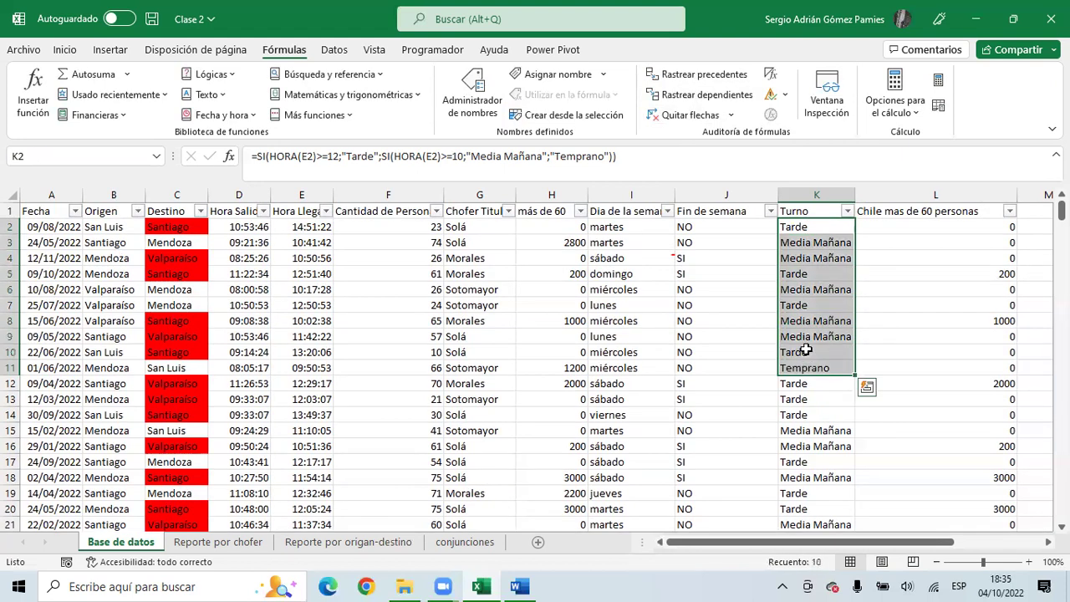
{"action": "left_click", "coordinate": [681, 78]}
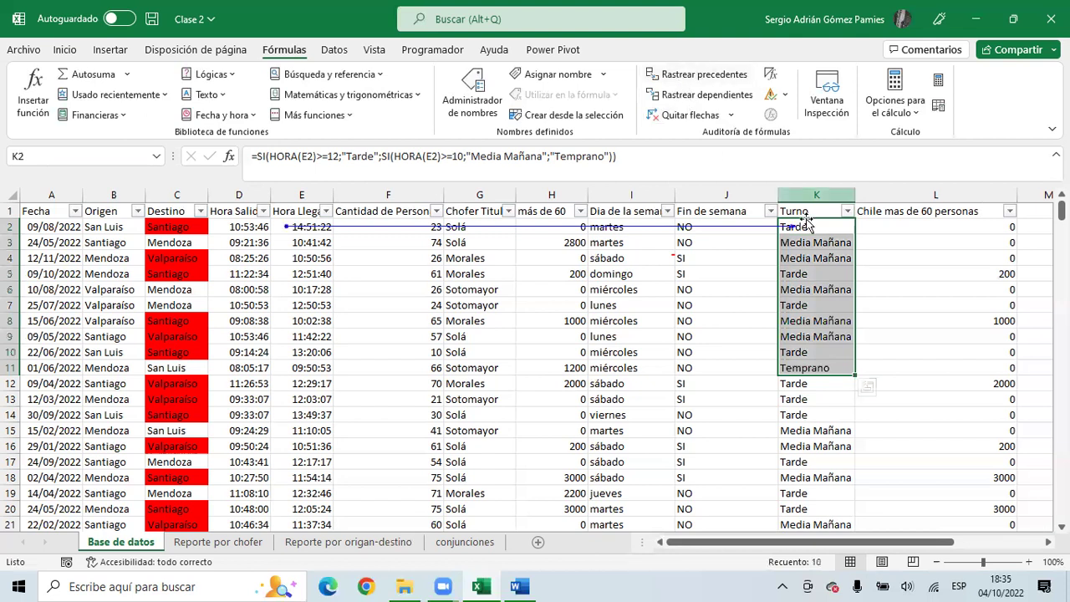
{"action": "left_click", "coordinate": [813, 244]}
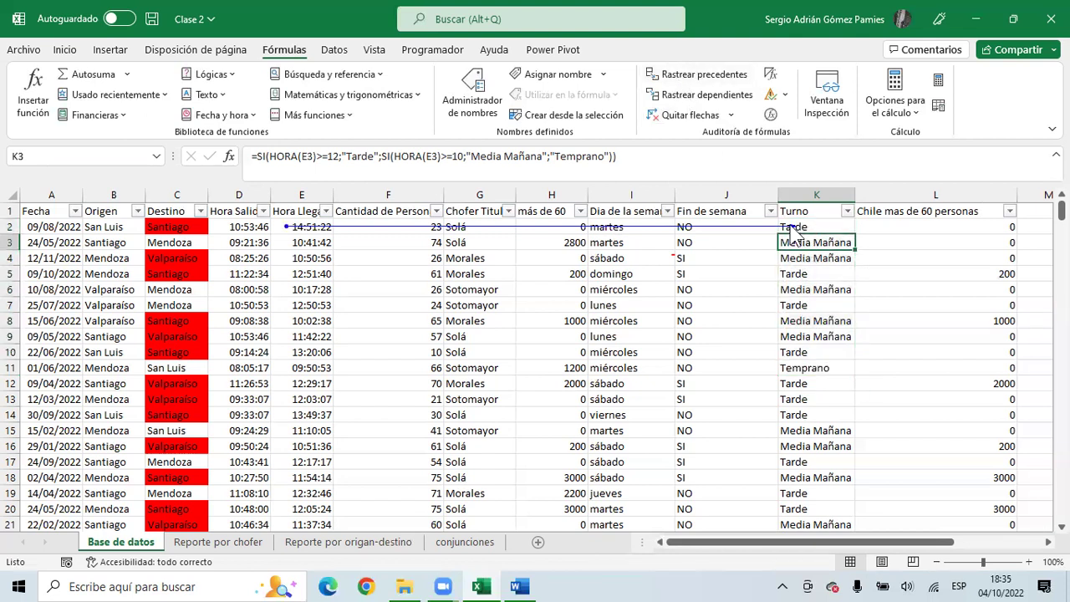
{"action": "left_click", "coordinate": [682, 76]}
{"action": "left_click", "coordinate": [820, 259]}
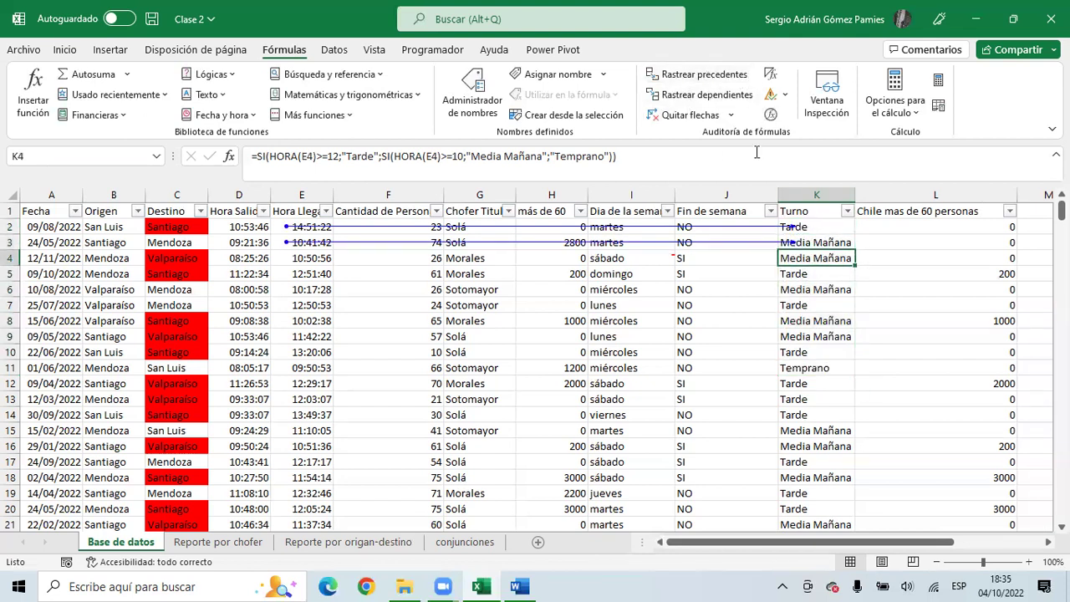
{"action": "left_click", "coordinate": [695, 75]}
{"action": "left_click", "coordinate": [817, 274]}
{"action": "left_click", "coordinate": [709, 78]}
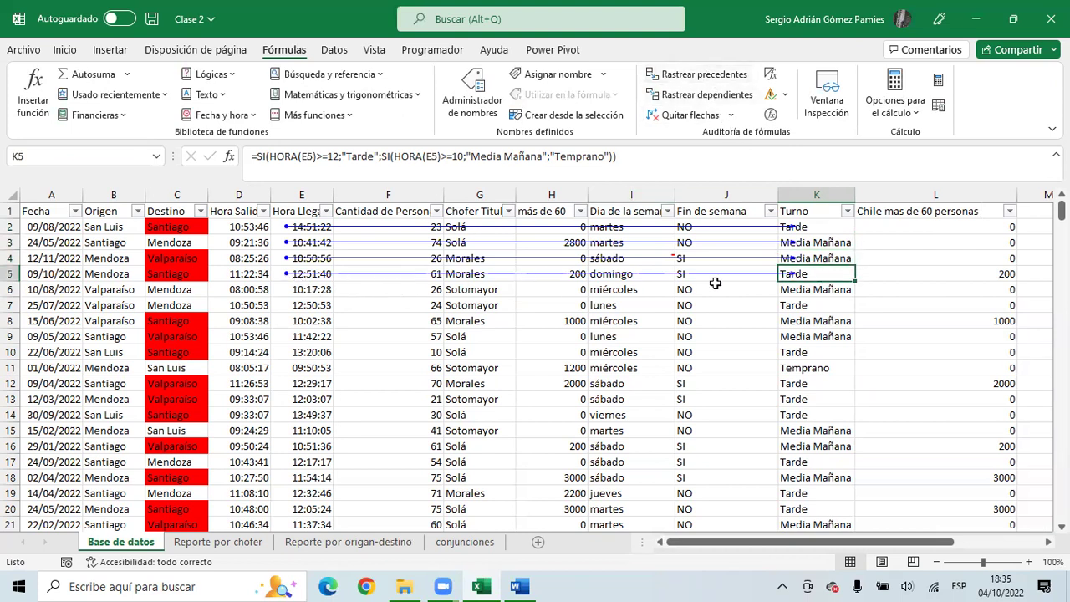
{"action": "left_click", "coordinate": [677, 117]}
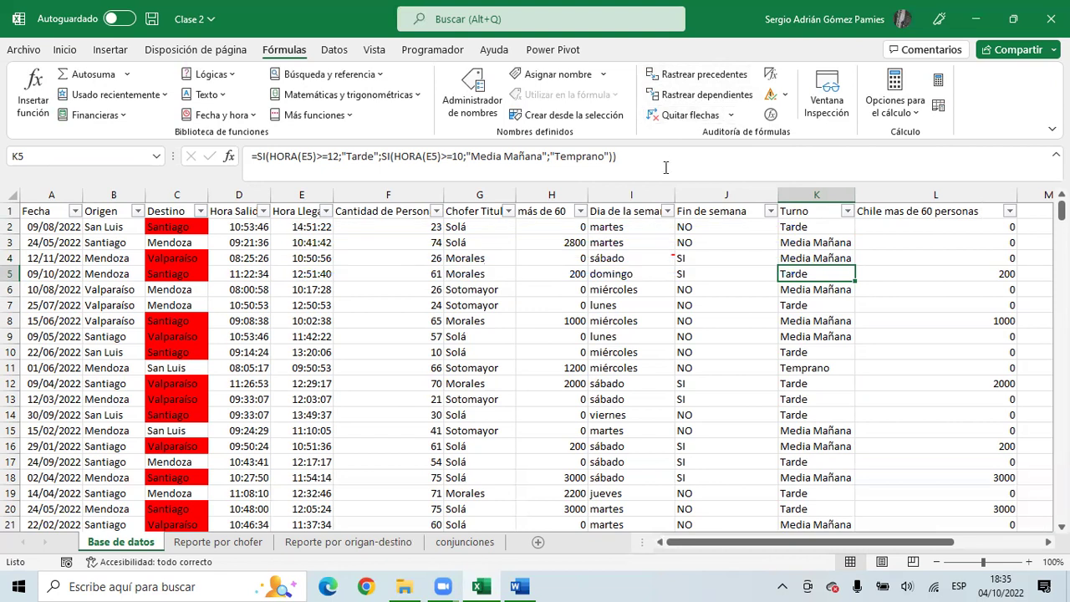
- Trace the dependents of arrival time E2 and of the Santiago destination in C2
{"action": "left_click", "coordinate": [295, 230]}
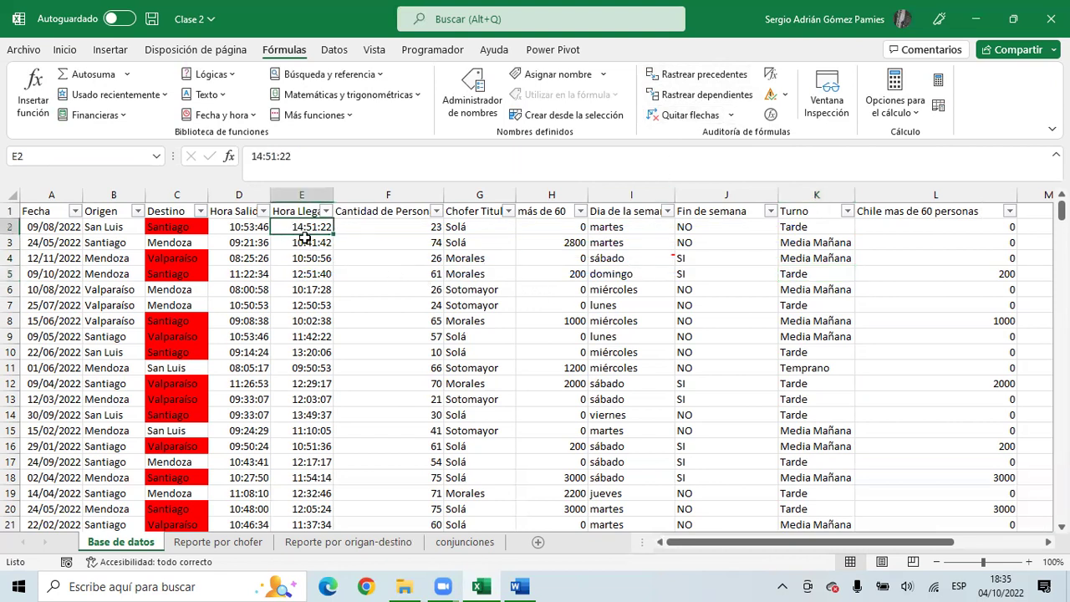
{"action": "left_click", "coordinate": [734, 95]}
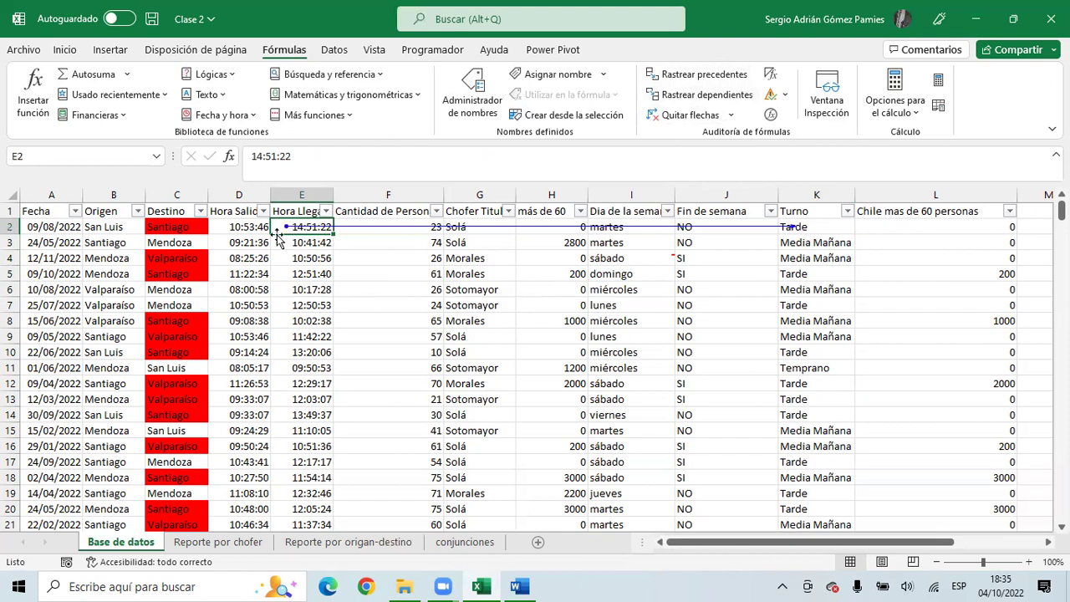
{"action": "left_click", "coordinate": [176, 233]}
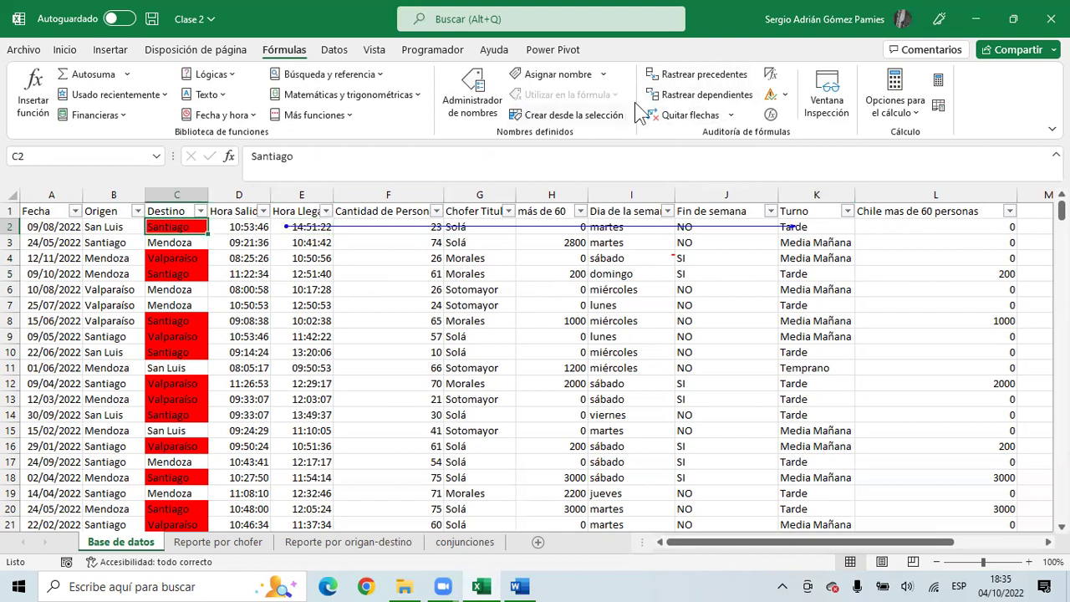
{"action": "left_click", "coordinate": [693, 95]}
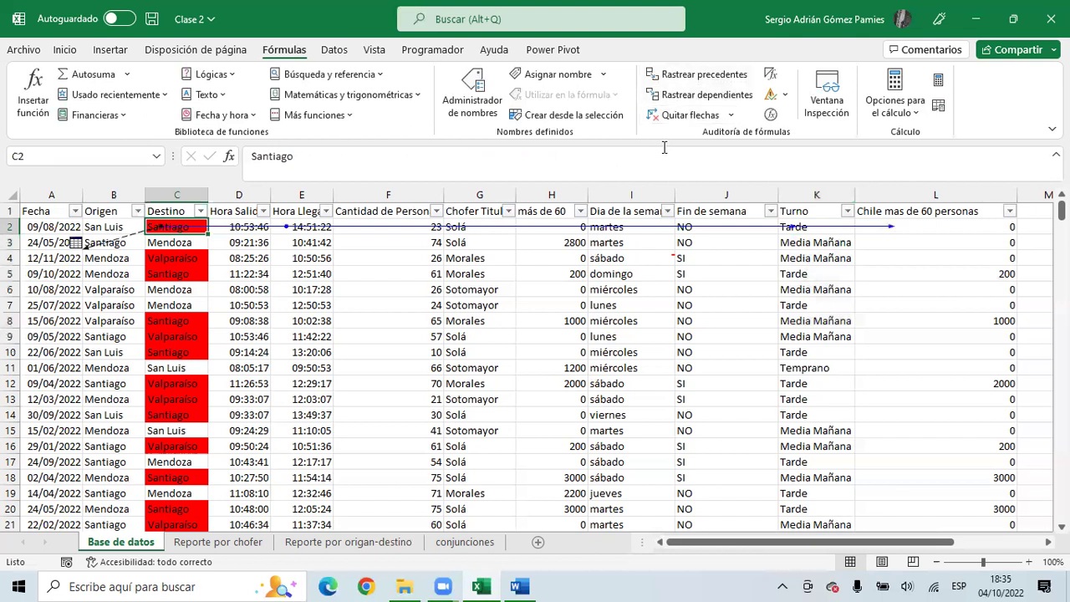
{"action": "scroll", "coordinate": [115, 296], "scroll_direction": "down", "scroll_amount": 5}
{"action": "scroll", "coordinate": [126, 276], "scroll_direction": "up", "scroll_amount": 5}
{"action": "left_click", "coordinate": [76, 242]}
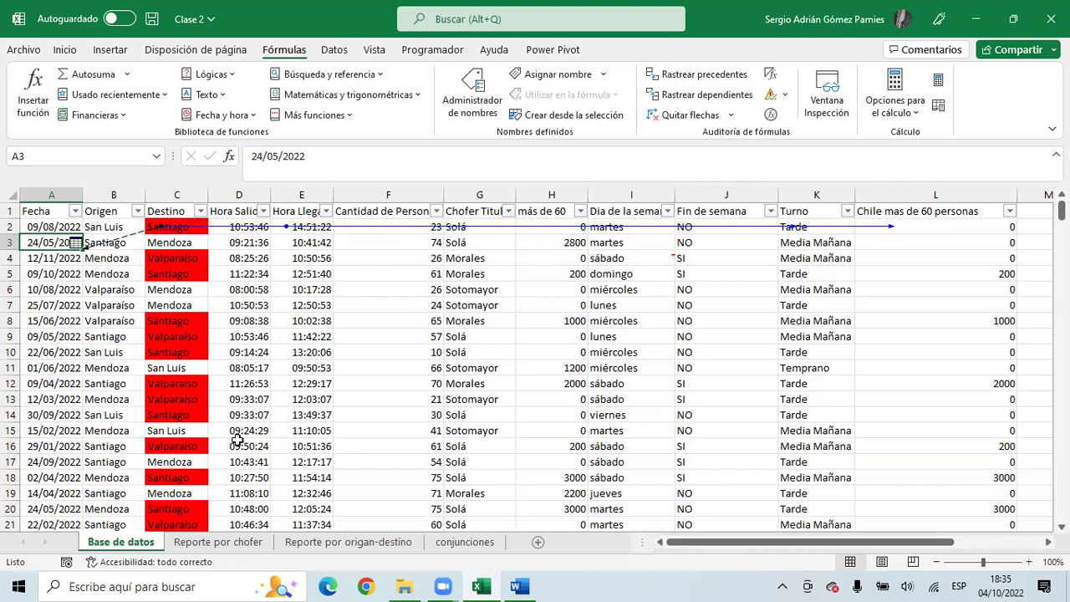
- Browse the report sheets, then inspect the row 3 cells on Base de datos
{"action": "left_click", "coordinate": [316, 544]}
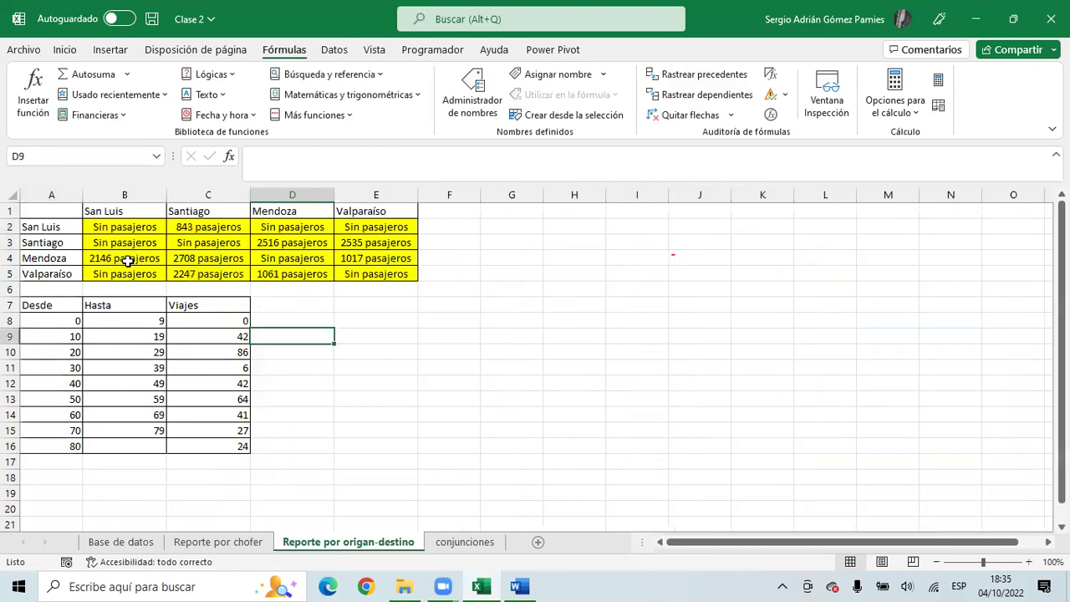
{"action": "left_click", "coordinate": [209, 544]}
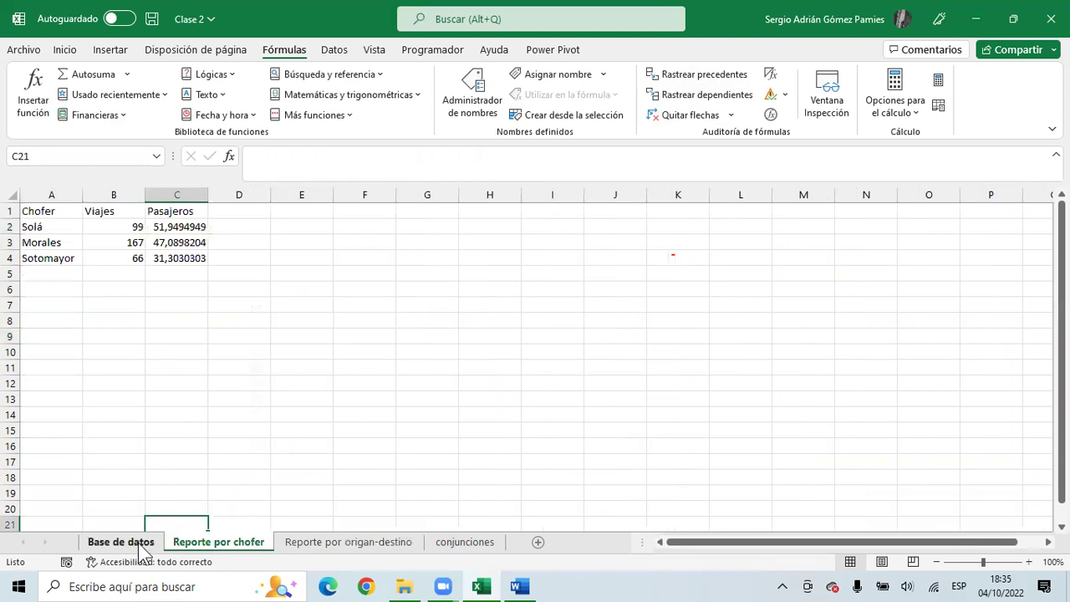
{"action": "left_click", "coordinate": [140, 546]}
{"action": "left_click", "coordinate": [156, 224]}
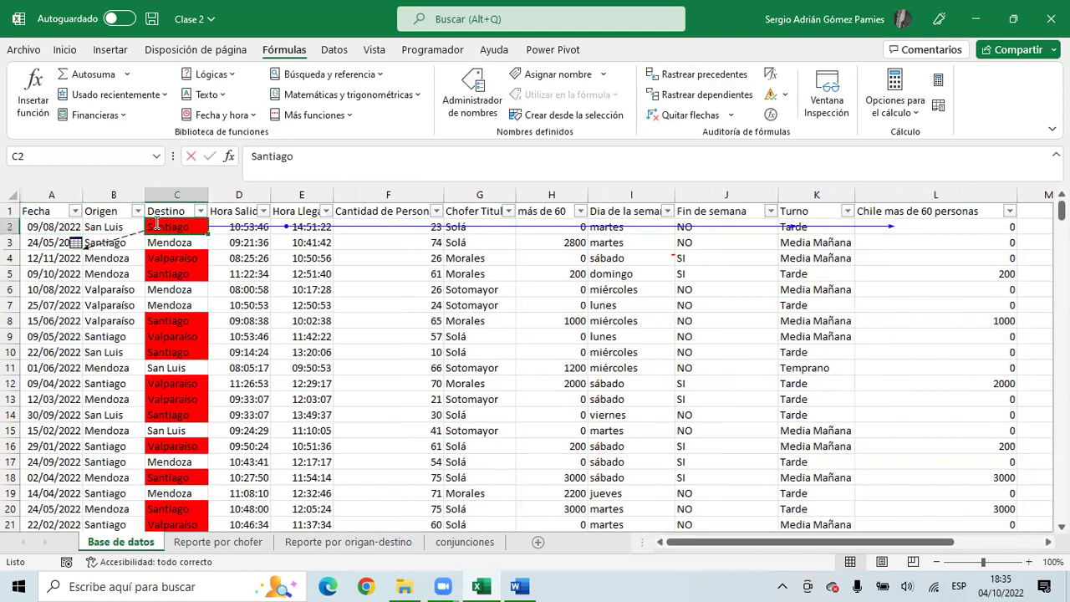
{"action": "left_click", "coordinate": [94, 245]}
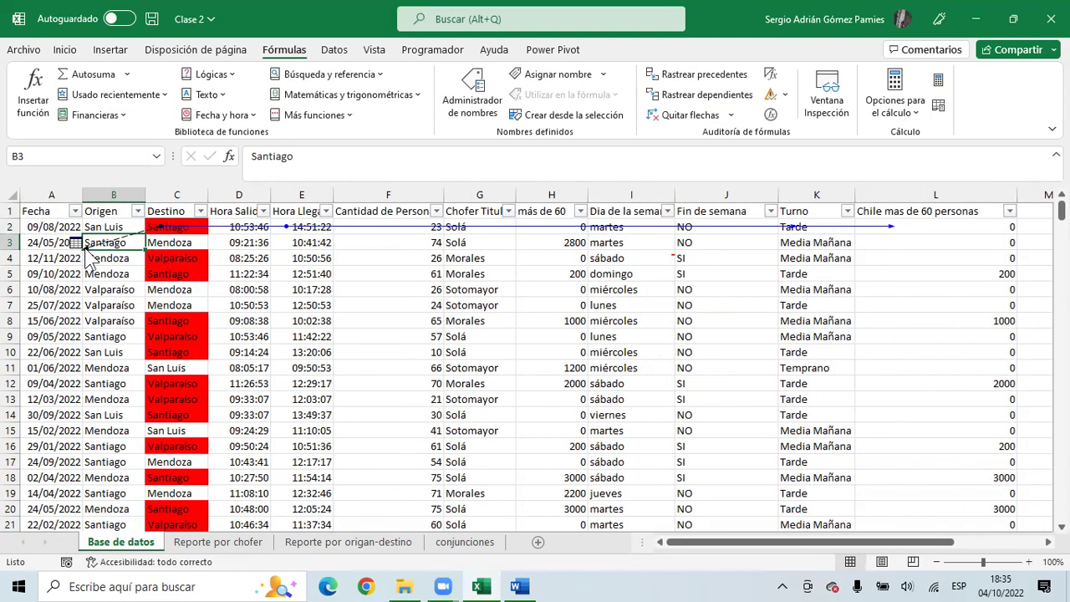
{"action": "left_click", "coordinate": [77, 242]}
{"action": "right_click", "coordinate": [79, 244]}
{"action": "key", "text": "Escape"}
{"action": "key", "text": "ctrl+Right"}
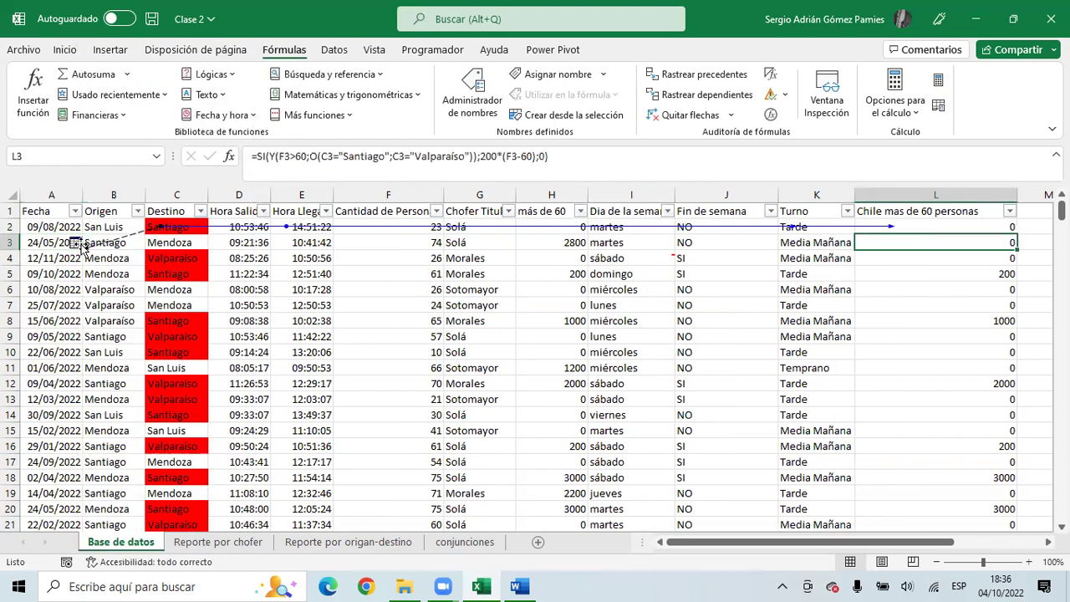
{"action": "key", "text": "Tab"}
{"action": "left_click", "coordinate": [78, 244]}
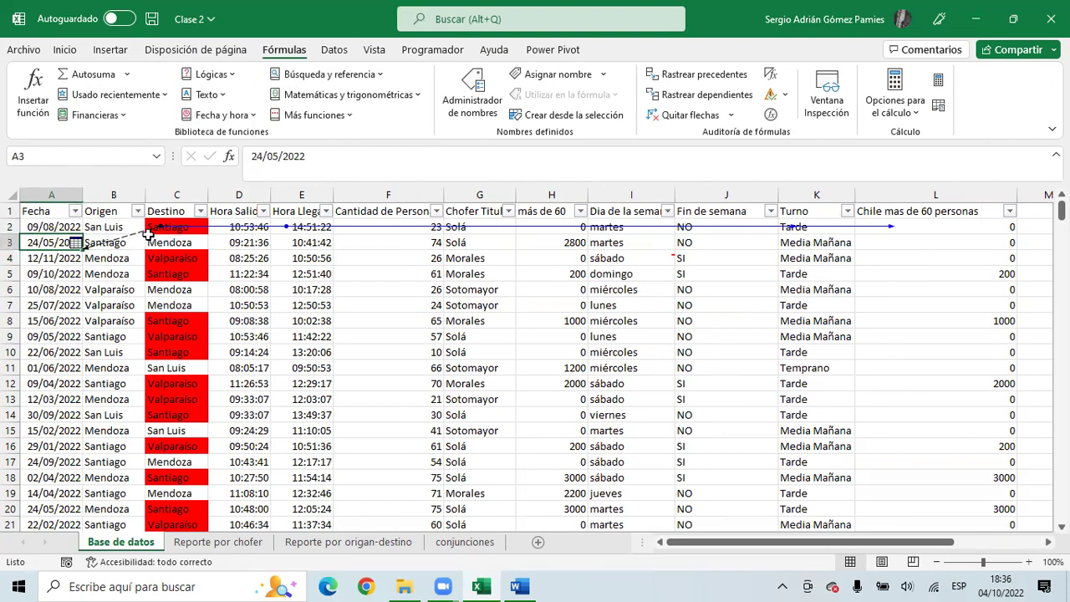
- Review the report's passenger totals, then open the Quitar flechas choices on Base de datos
{"action": "left_click", "coordinate": [352, 542]}
{"action": "left_click_drag", "start_coordinate": [96, 230], "coordinate": [282, 286]}
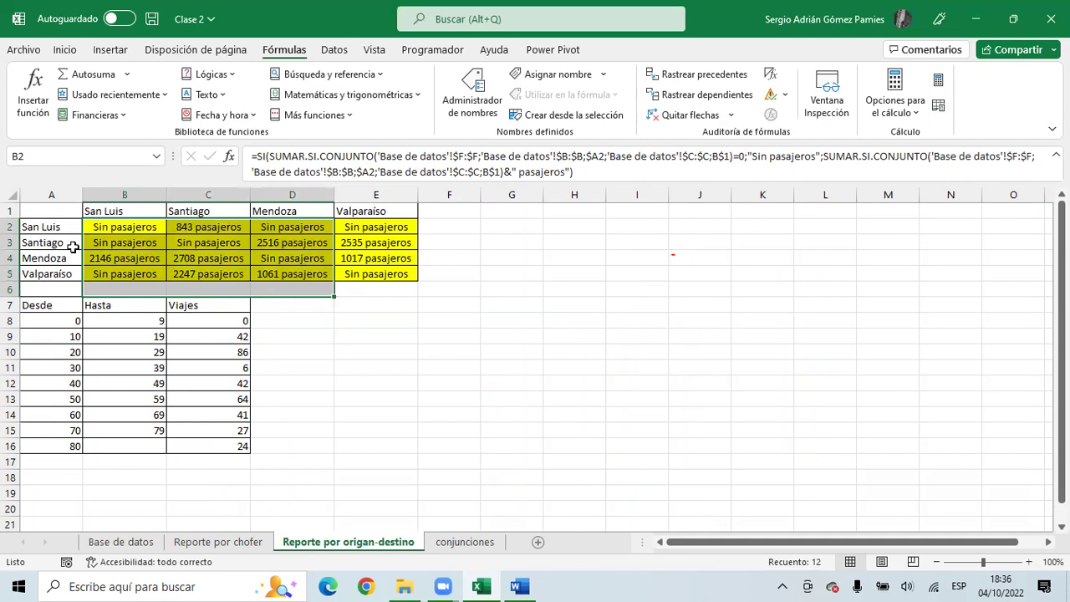
{"action": "left_click_drag", "start_coordinate": [142, 233], "coordinate": [376, 274]}
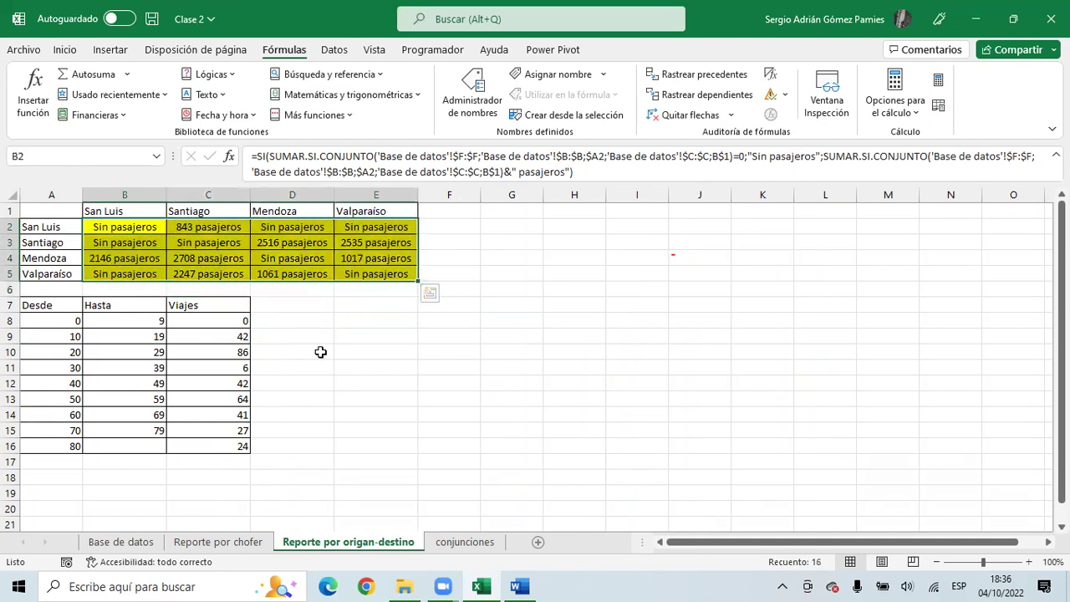
{"action": "left_click", "coordinate": [152, 537]}
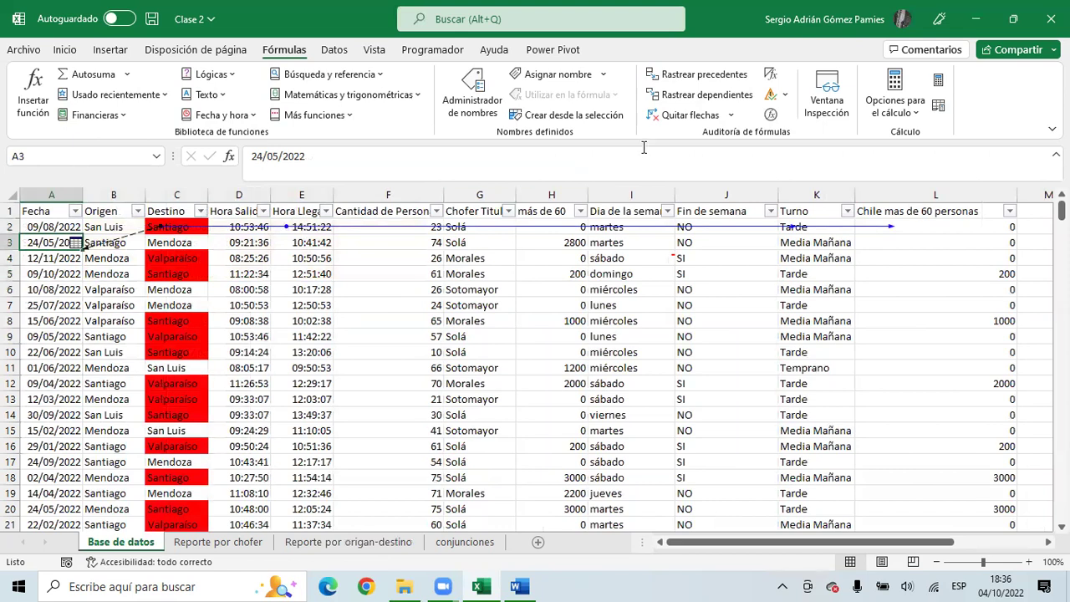
{"action": "left_click", "coordinate": [733, 115]}
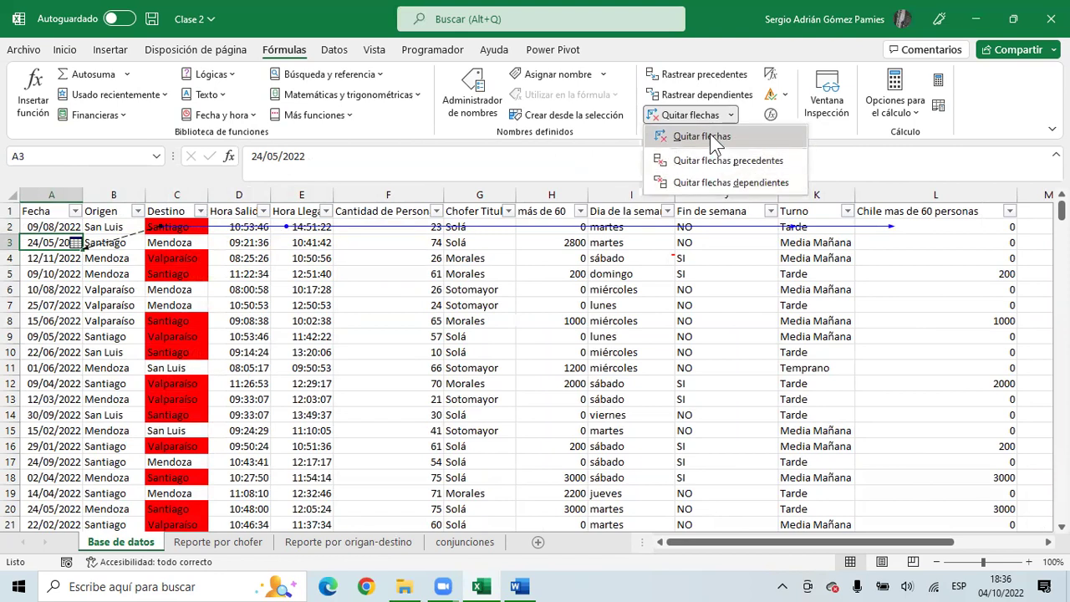
- Clear the data sheet's arrows, trace B2's precedents on the report, then remove those arrows too
{"action": "left_click", "coordinate": [712, 137]}
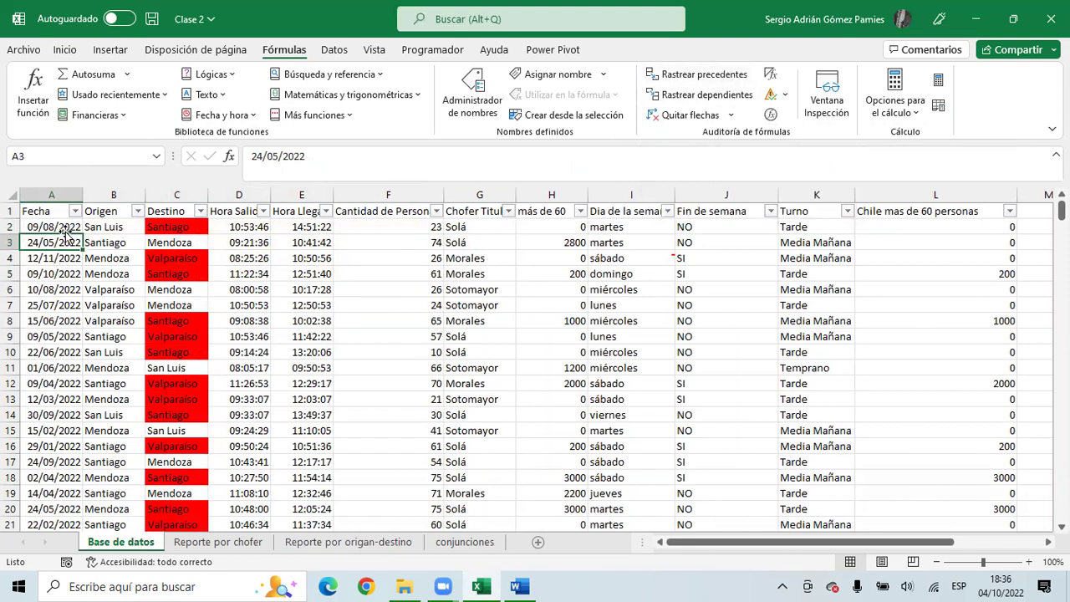
{"action": "left_click", "coordinate": [349, 541]}
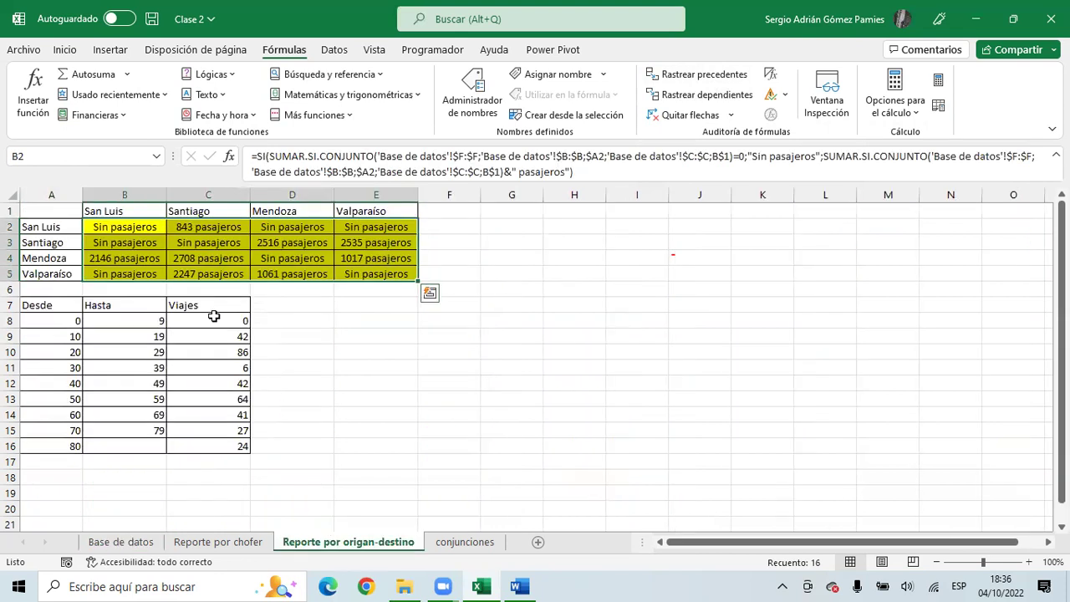
{"action": "left_click", "coordinate": [145, 228]}
{"action": "left_click", "coordinate": [712, 77]}
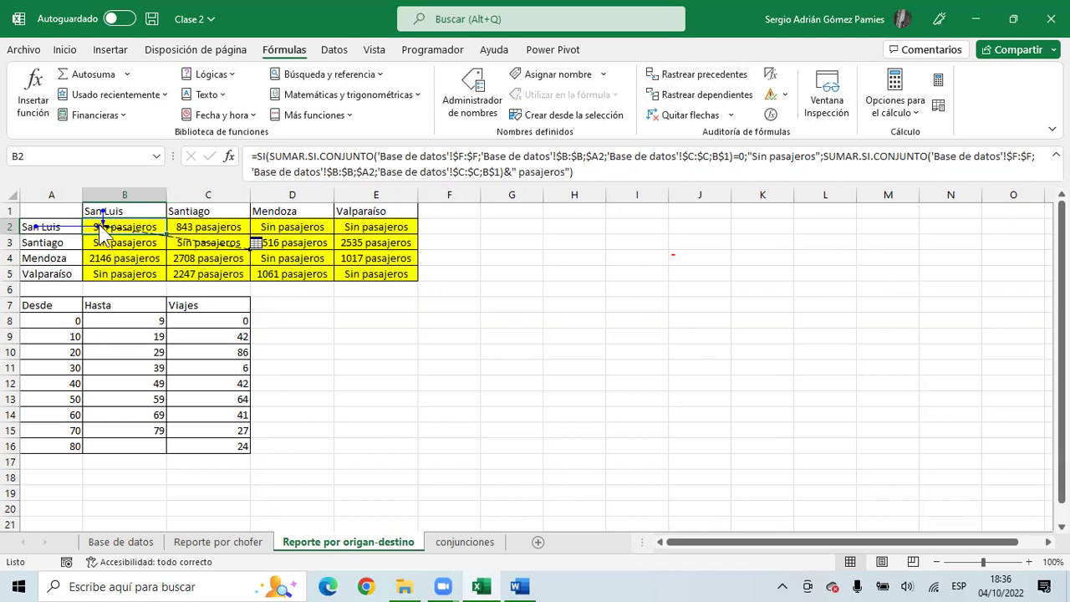
{"action": "left_click", "coordinate": [113, 206]}
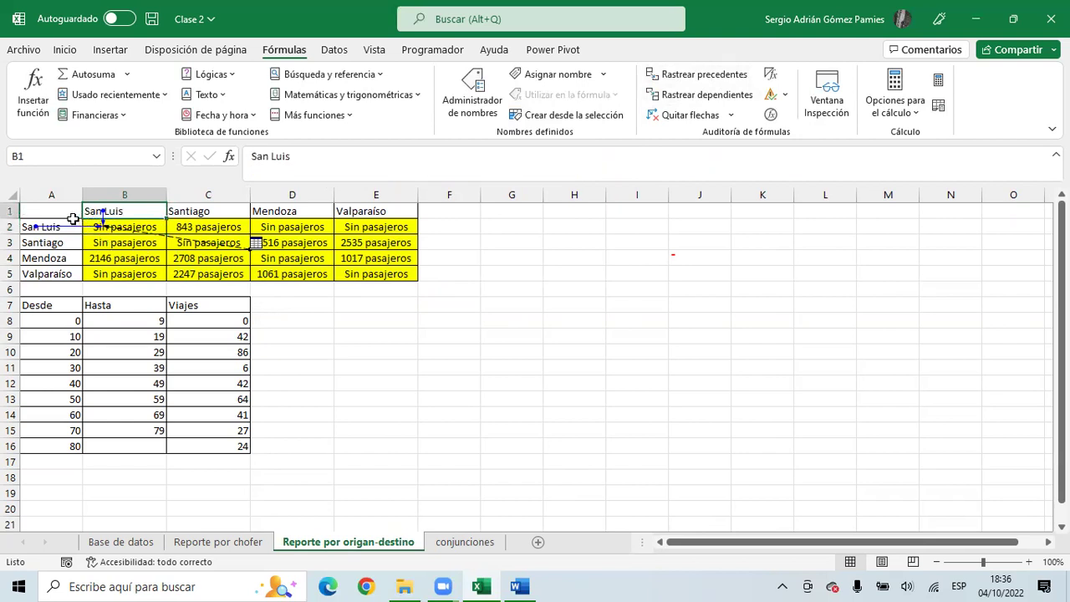
{"action": "left_click", "coordinate": [254, 243]}
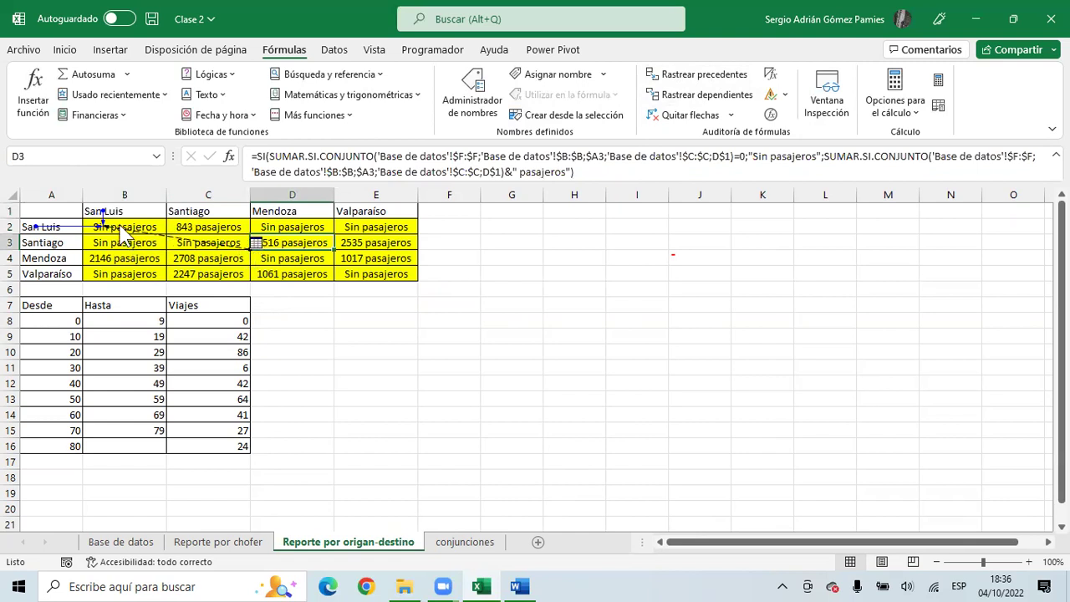
{"action": "left_click", "coordinate": [694, 115]}
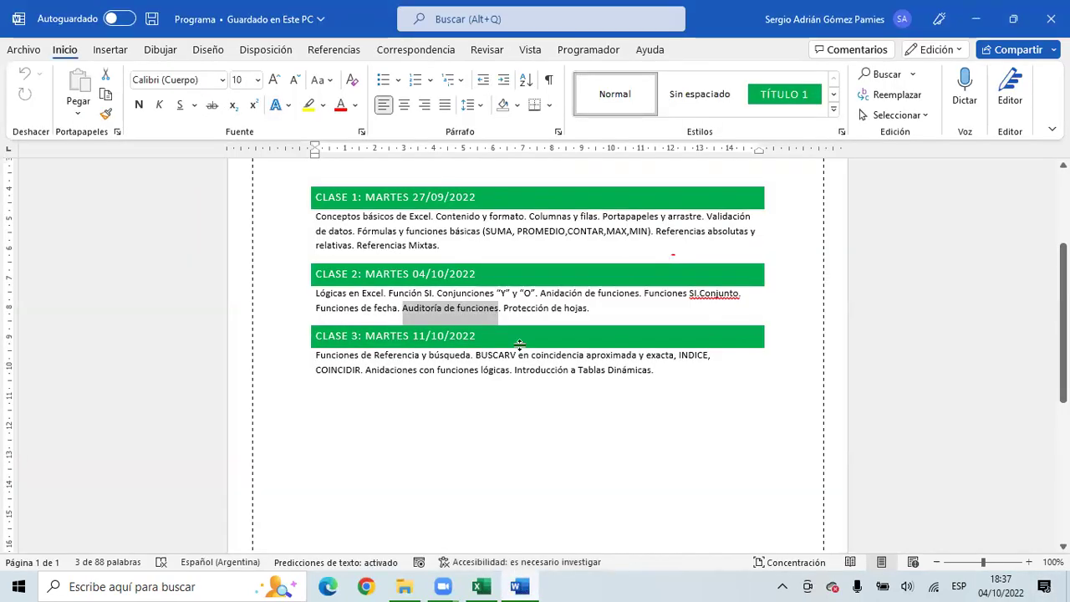
- Highlight the 'Protección de hojas' topic in Word, then switch back to the Clase 2 workbook
{"action": "left_click_drag", "start_coordinate": [595, 309], "coordinate": [504, 308]}
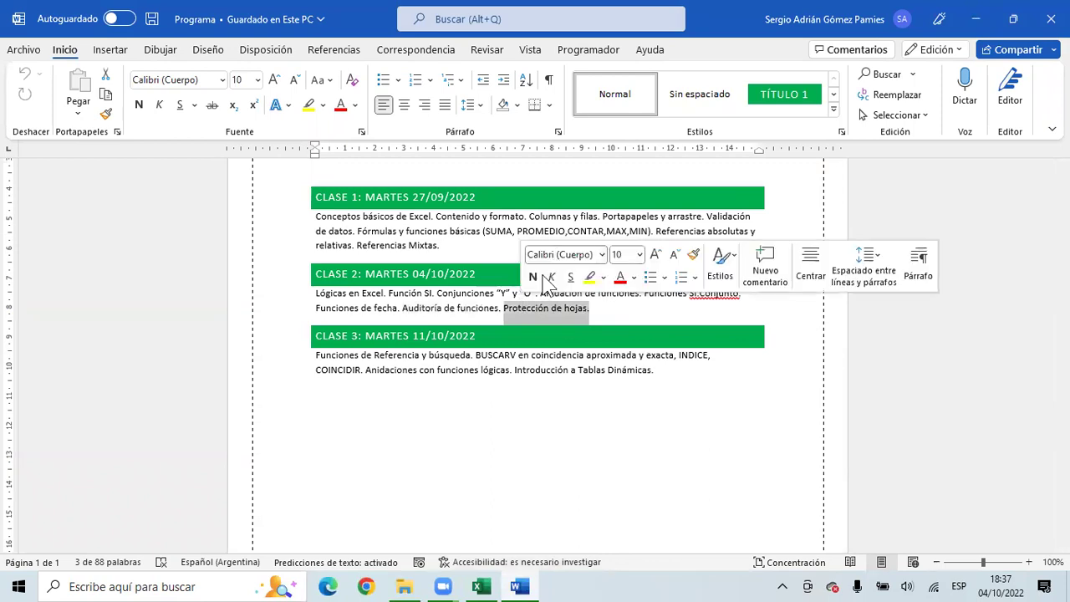
{"action": "mouse_move", "coordinate": [481, 587]}
{"action": "left_click", "coordinate": [481, 510]}
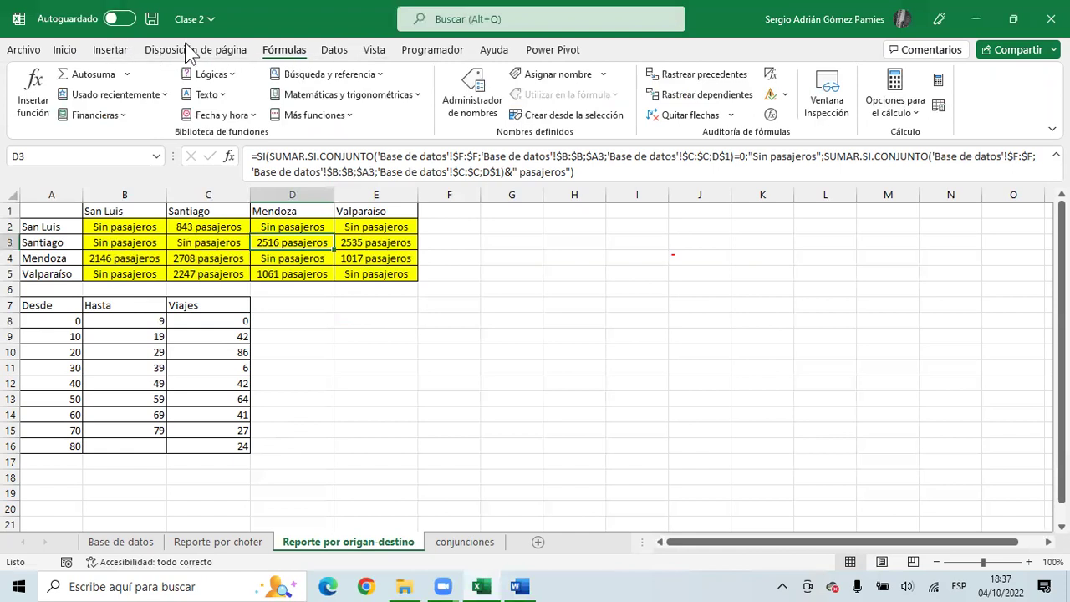
- Browse the Data, View, Formulas and Page Layout ribbon tabs, then search commands for 'prote'
{"action": "left_click", "coordinate": [335, 50]}
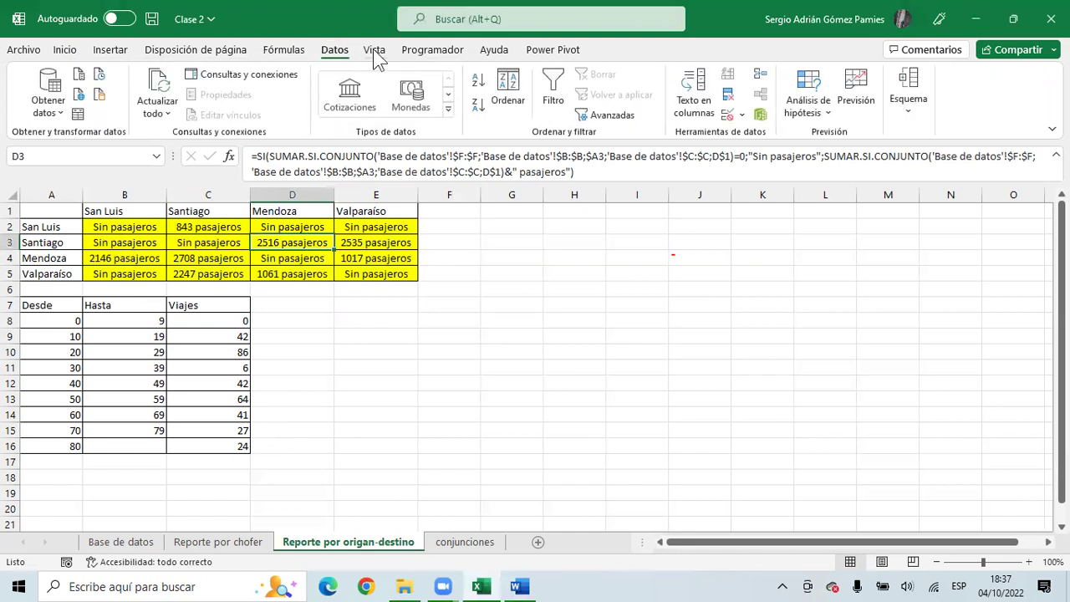
{"action": "left_click", "coordinate": [375, 52]}
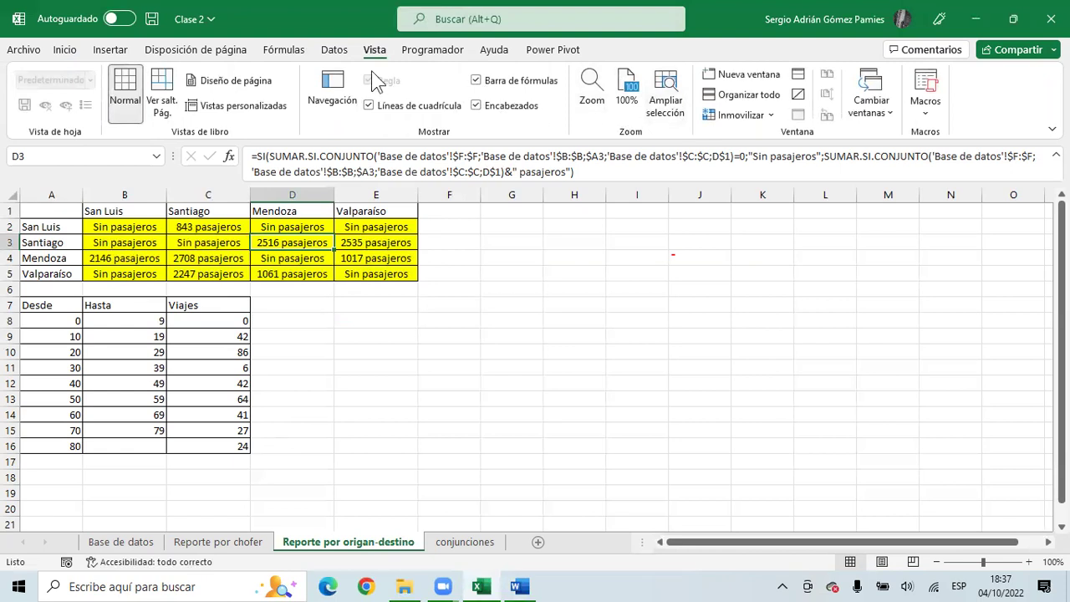
{"action": "left_click", "coordinate": [335, 50]}
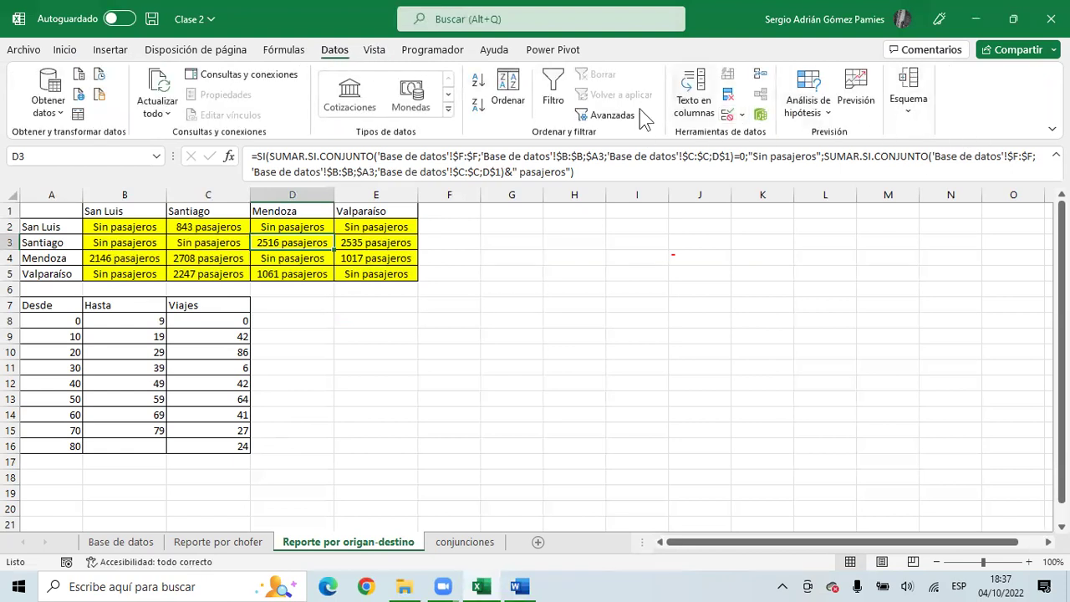
{"action": "left_click", "coordinate": [300, 50]}
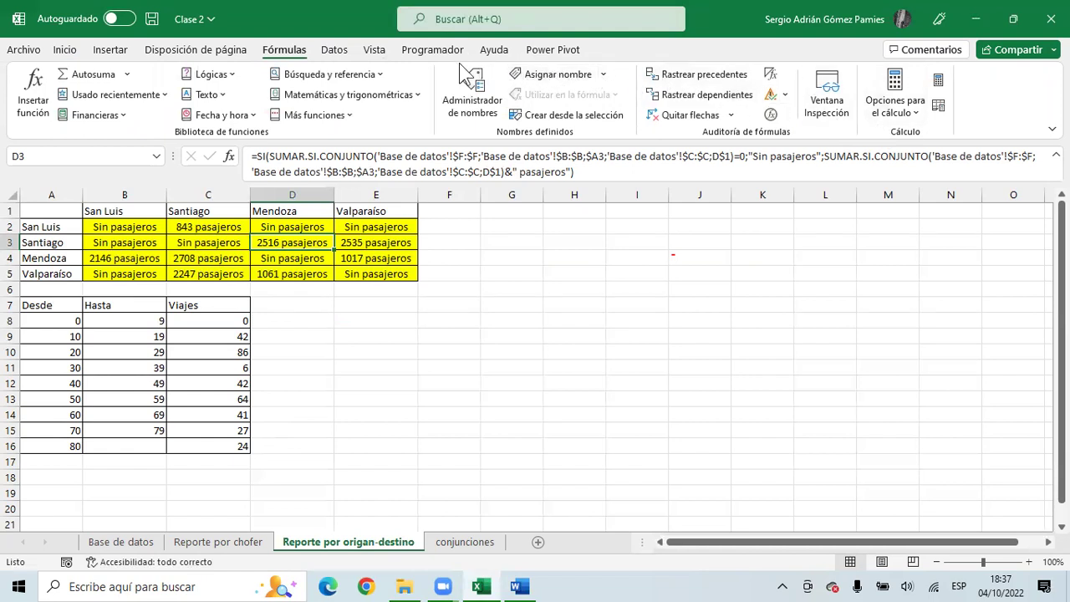
{"action": "left_click", "coordinate": [238, 50]}
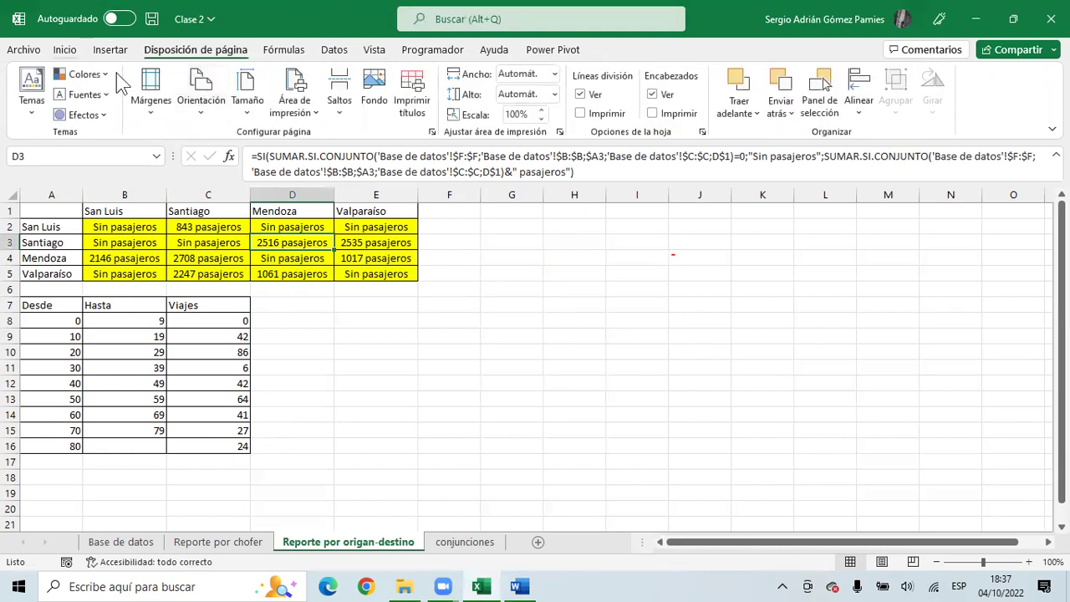
{"action": "left_click", "coordinate": [547, 20]}
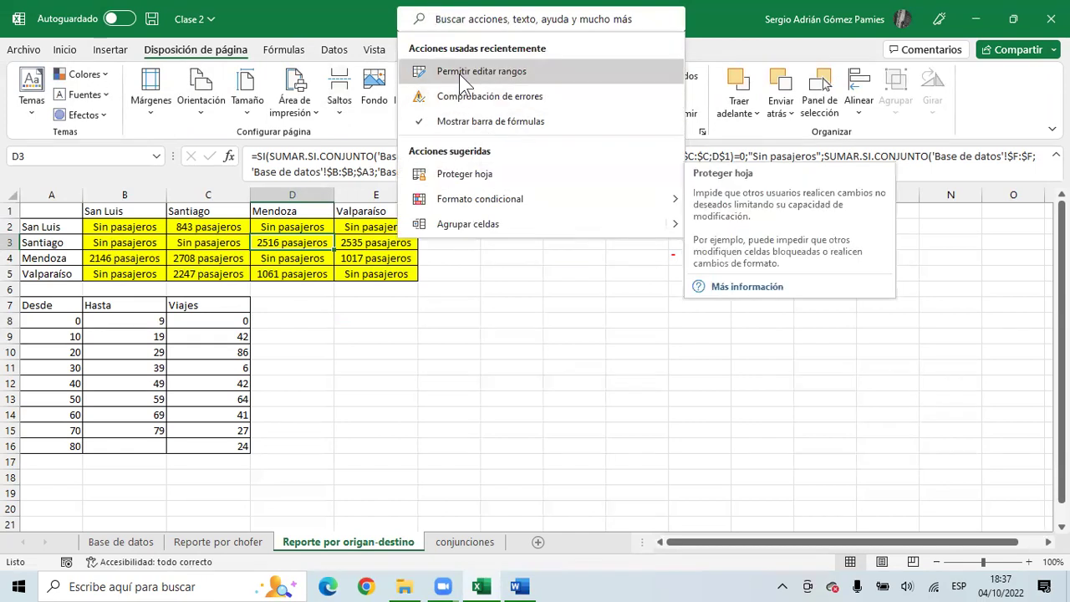
{"action": "type", "text": "prote"}
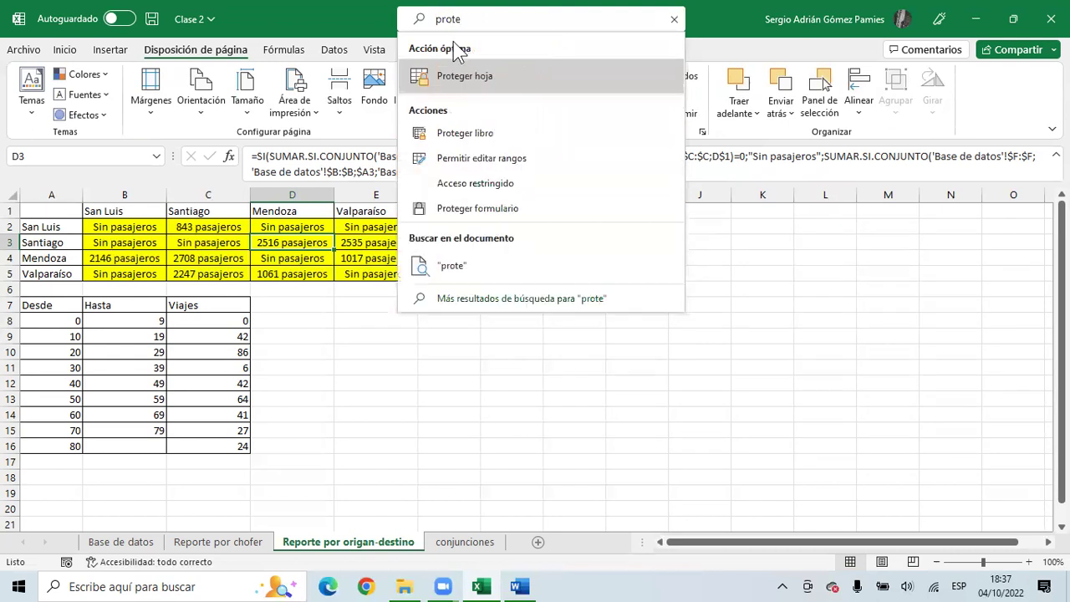
- Protect the Reporte por origan-destino sheet with a password, entering it twice to confirm
{"action": "left_click", "coordinate": [484, 72]}
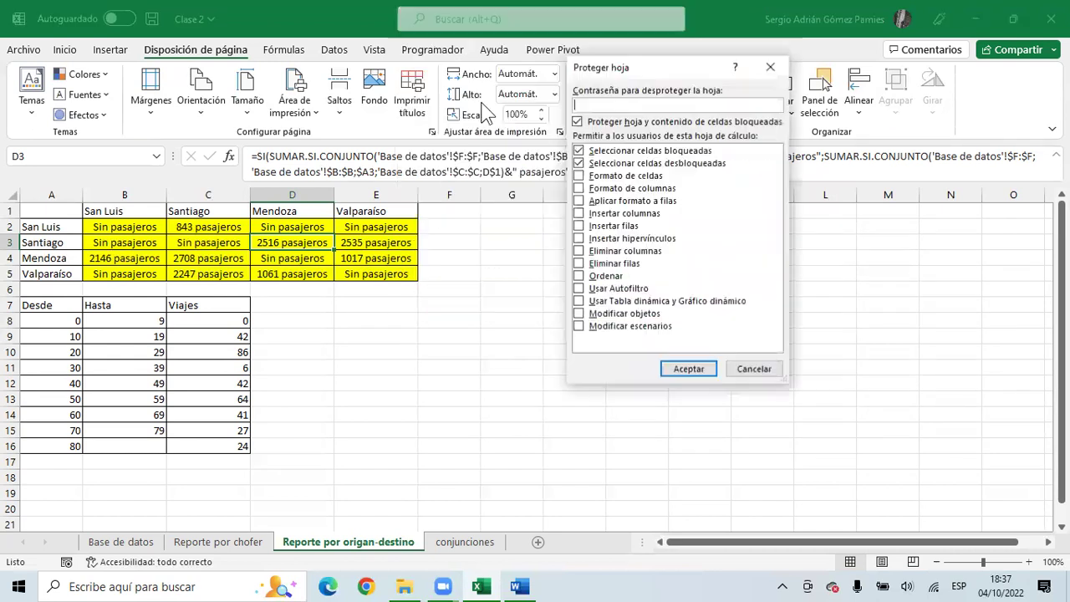
{"action": "left_click_drag", "start_coordinate": [615, 73], "coordinate": [359, 159]}
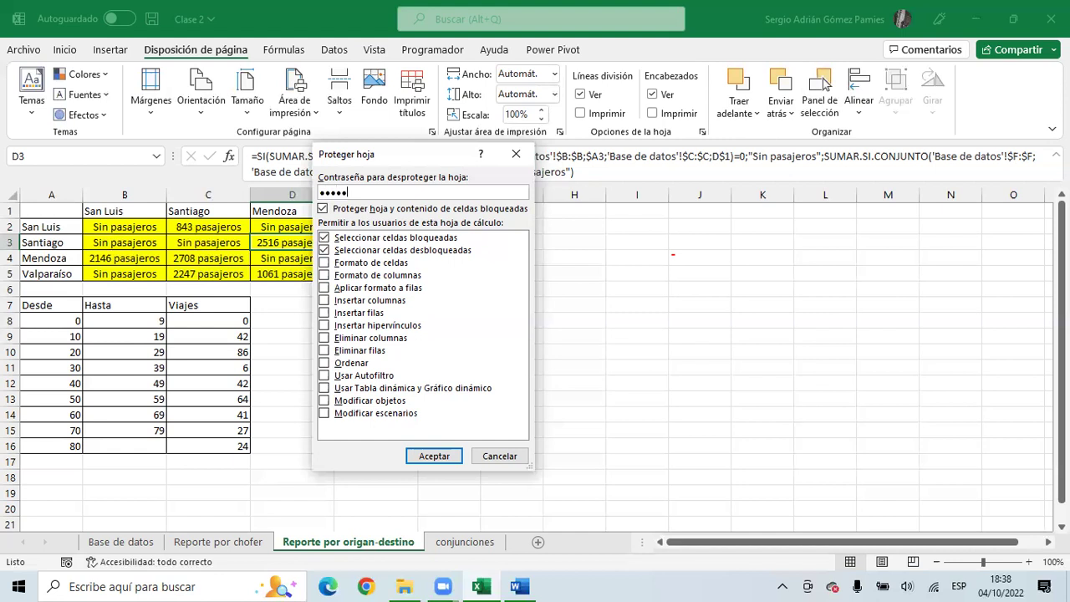
{"action": "left_click", "coordinate": [441, 458]}
{"action": "type", "text": "112345"}
{"action": "key", "text": "Return"}
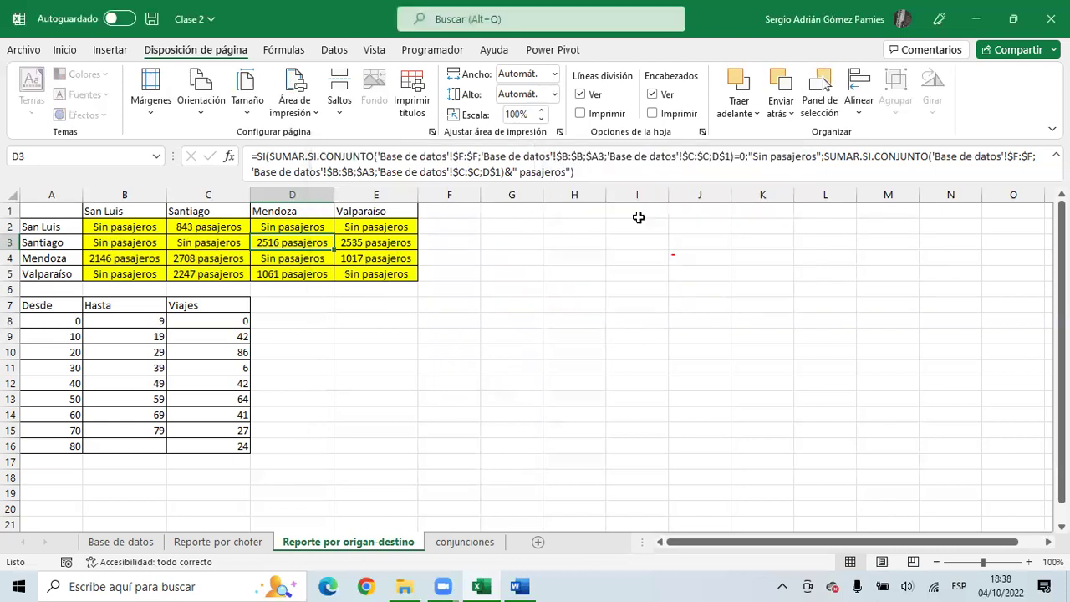
- Compare the report cells' formulas, then try editing one to trigger the protected-sheet warning
{"action": "left_click", "coordinate": [365, 244]}
{"action": "left_click", "coordinate": [302, 256]}
{"action": "left_click", "coordinate": [210, 241]}
{"action": "left_click", "coordinate": [149, 241]}
{"action": "left_click", "coordinate": [284, 243]}
{"action": "left_click", "coordinate": [373, 257]}
{"action": "left_click", "coordinate": [384, 279]}
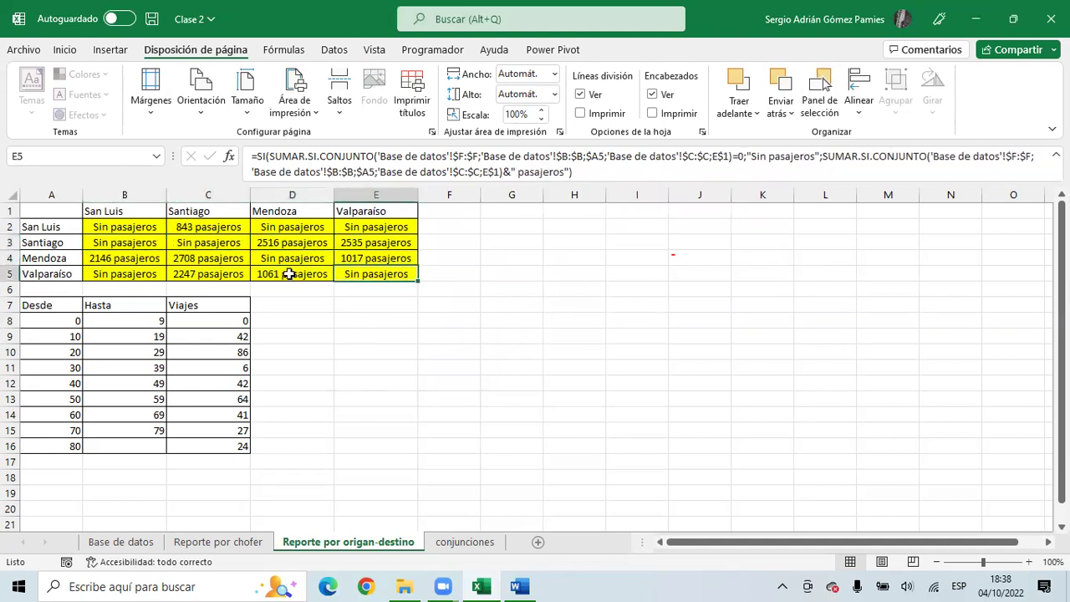
{"action": "double_click", "coordinate": [302, 227]}
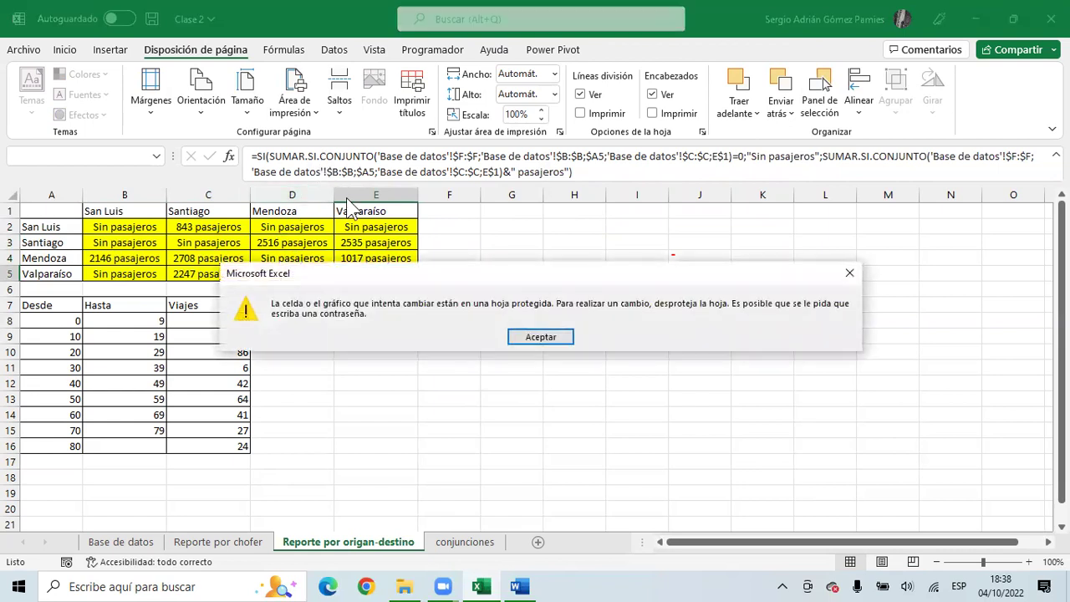
{"action": "left_click_drag", "start_coordinate": [366, 276], "coordinate": [224, 231]}
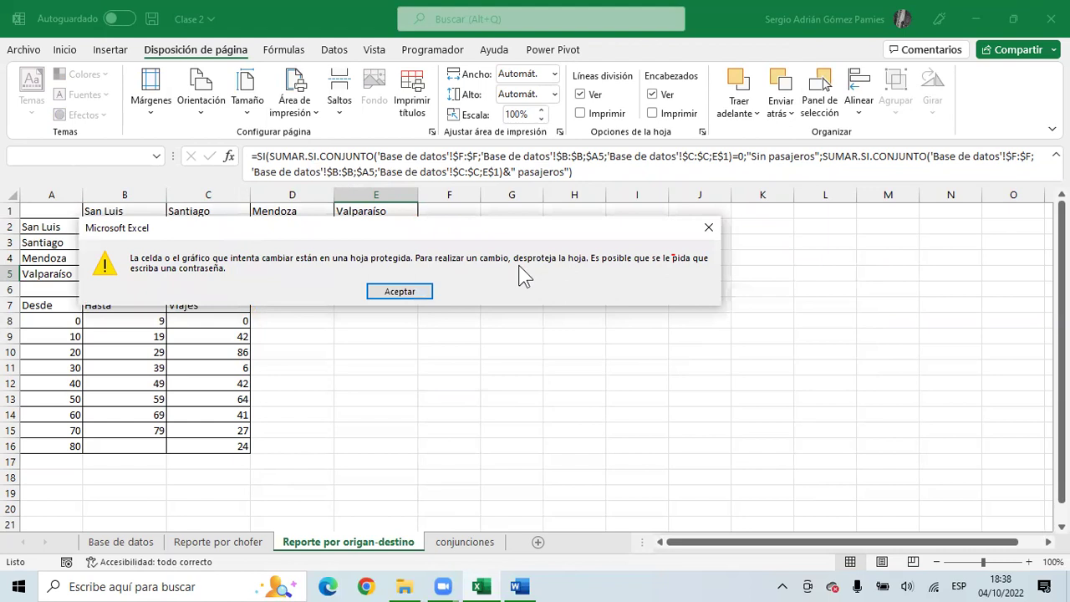
{"action": "left_click", "coordinate": [400, 291]}
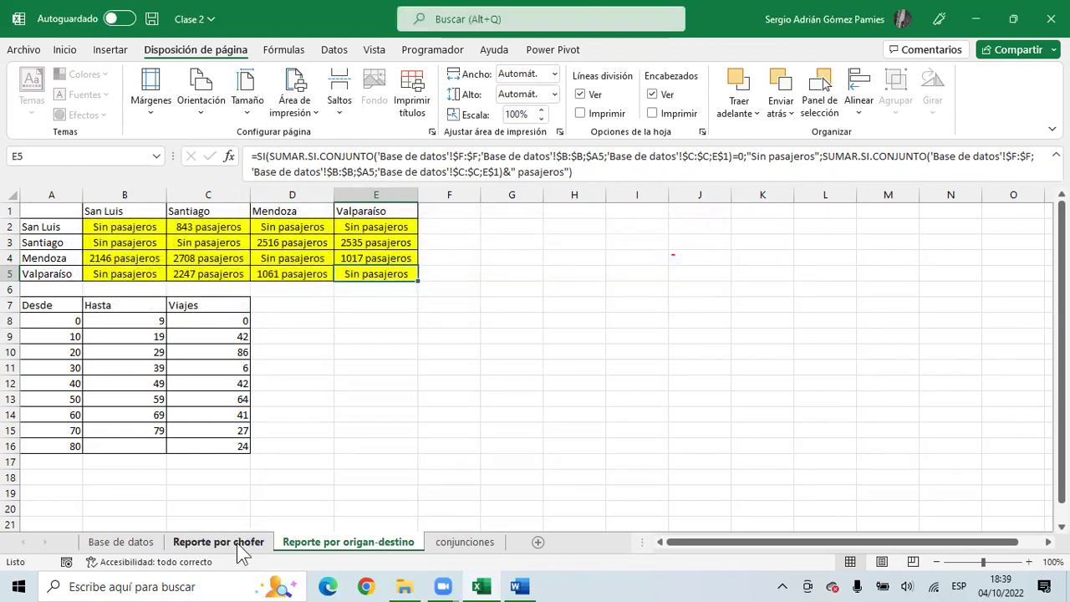
- View C3's average formula on Reporte por chofer, confirm C4 is locked, then open the report tab's menu
{"action": "left_click", "coordinate": [219, 542]}
{"action": "left_click", "coordinate": [186, 241]}
{"action": "double_click", "coordinate": [185, 241]}
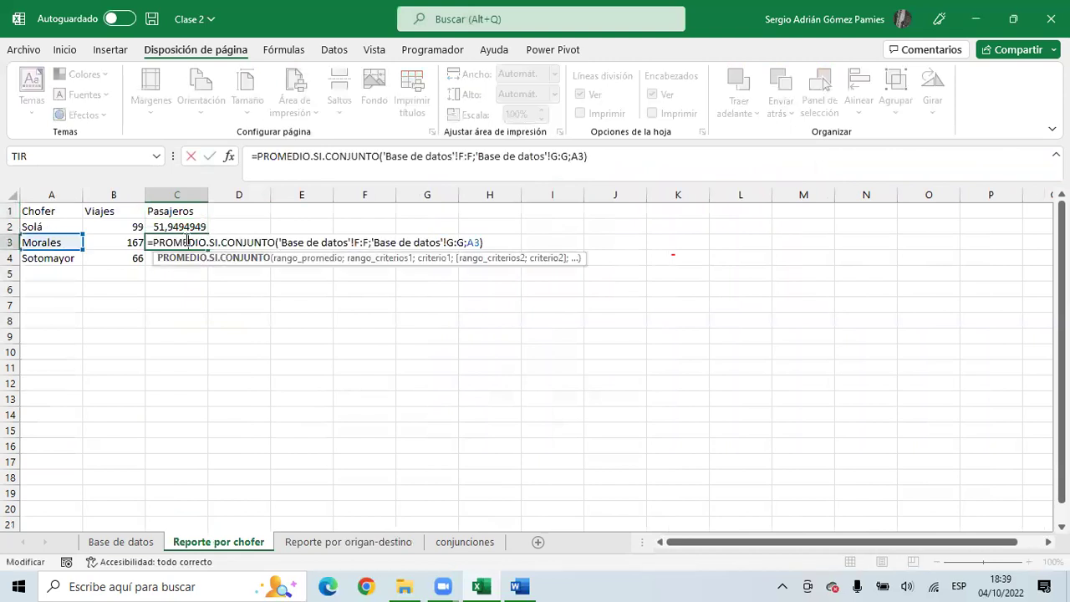
{"action": "left_click", "coordinate": [360, 548]}
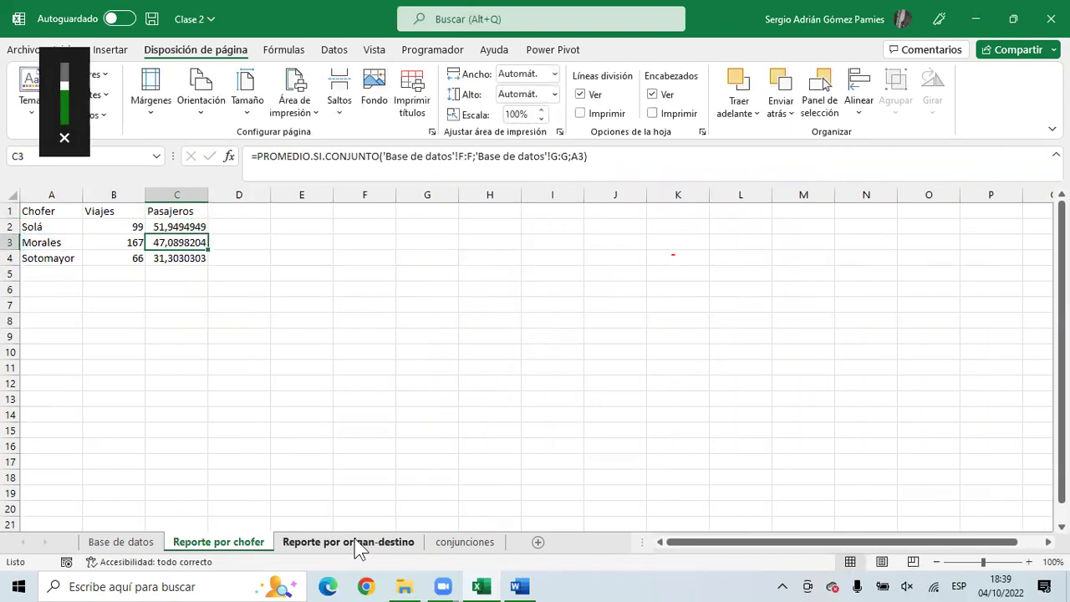
{"action": "double_click", "coordinate": [220, 256]}
{"action": "left_click", "coordinate": [514, 337]}
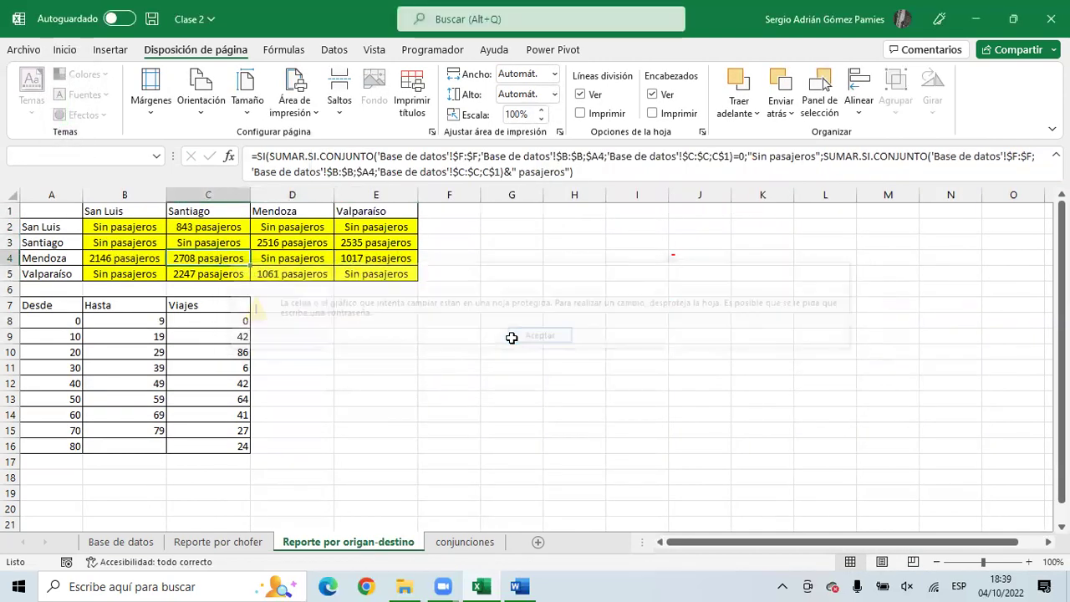
{"action": "left_click", "coordinate": [121, 542]}
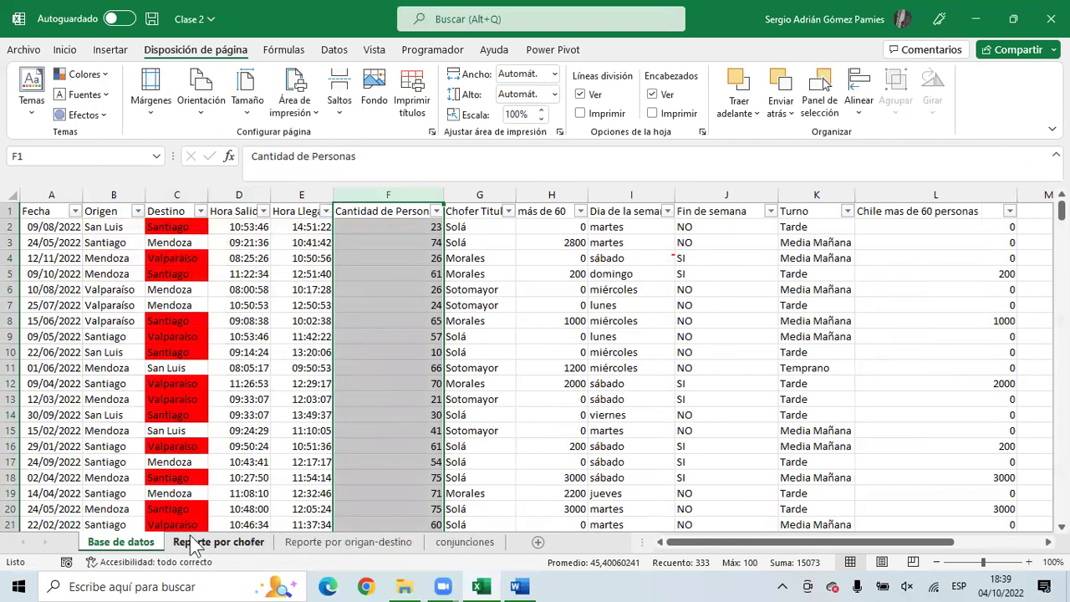
{"action": "left_click", "coordinate": [194, 543]}
{"action": "left_click", "coordinate": [311, 545]}
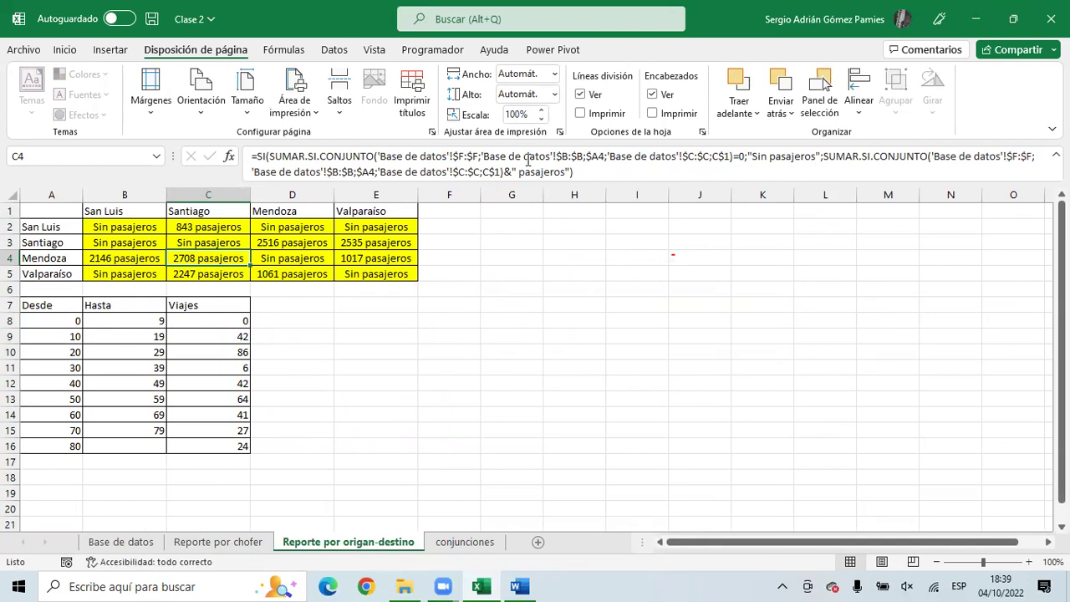
{"action": "right_click", "coordinate": [353, 543]}
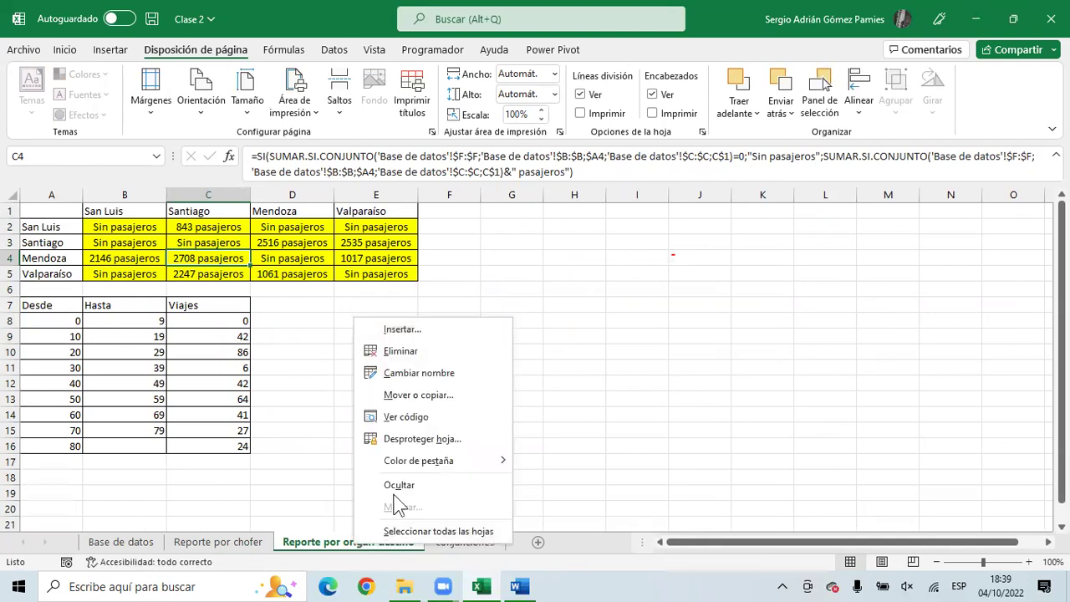
- Unprotect the report sheet with its password, then open and cancel an edit of D4's formula
{"action": "left_click", "coordinate": [420, 441]}
{"action": "type", "text": "12"}
{"action": "left_click", "coordinate": [450, 334]}
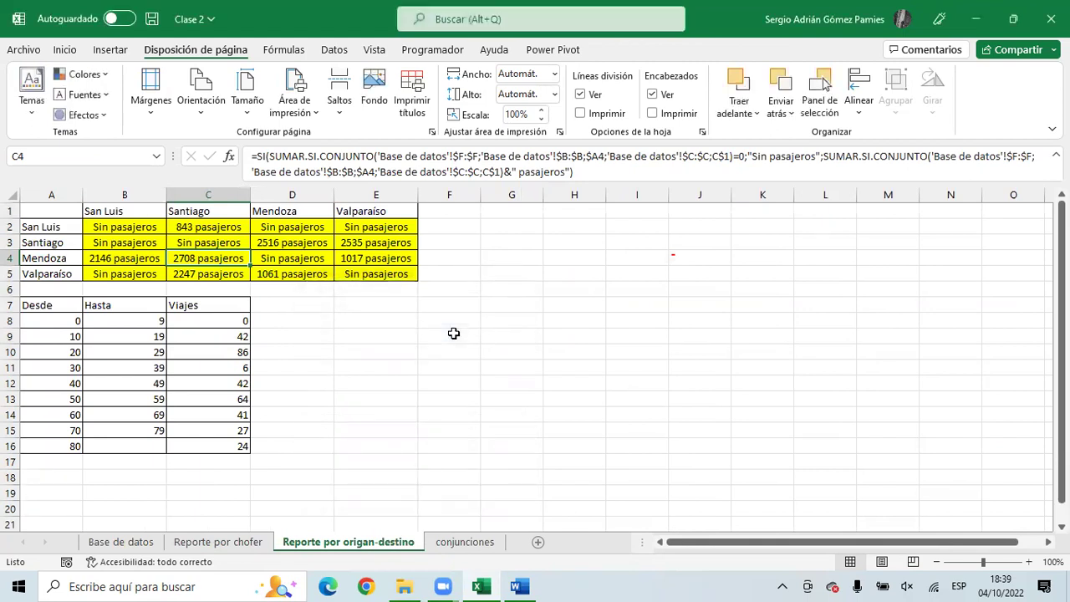
{"action": "left_click", "coordinate": [320, 258]}
{"action": "double_click", "coordinate": [320, 258]}
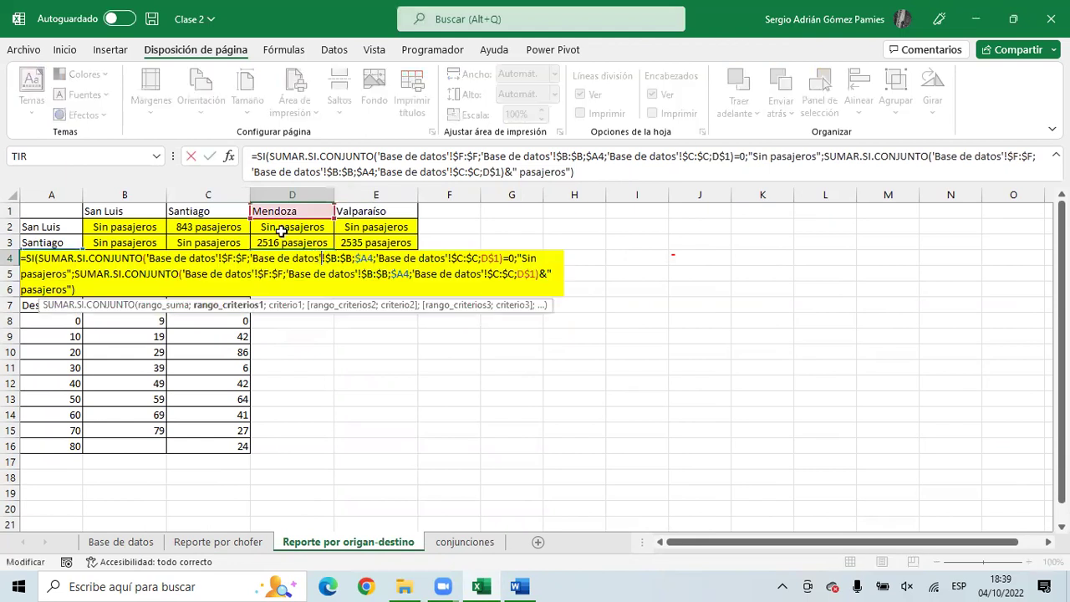
{"action": "key", "text": "Escape"}
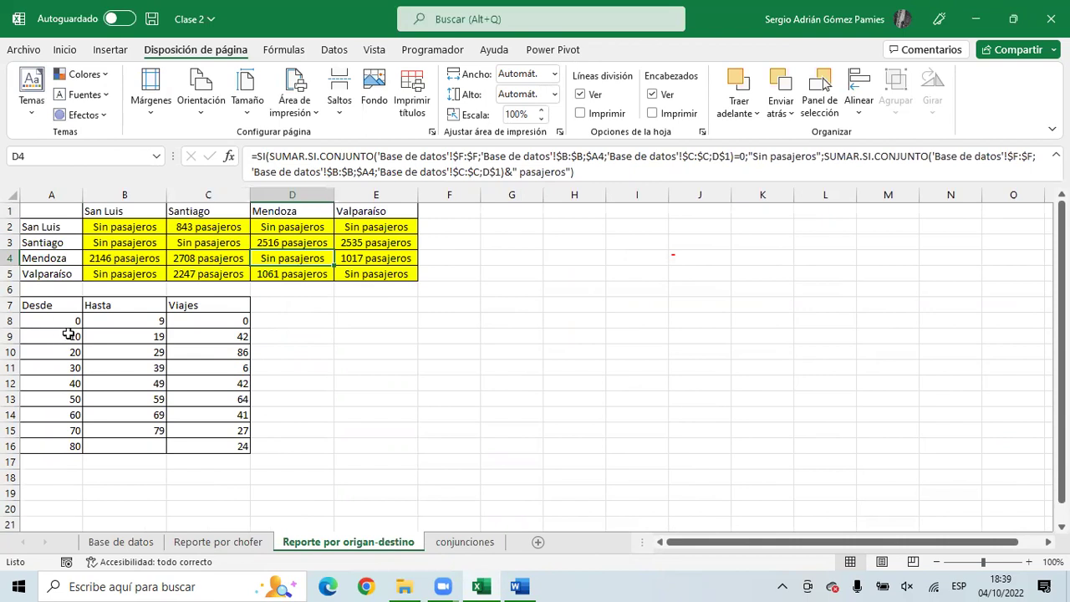
- Browse the Reporte por chofer and conjunciones sheets, then select row 1 of the report
{"action": "left_click", "coordinate": [378, 304]}
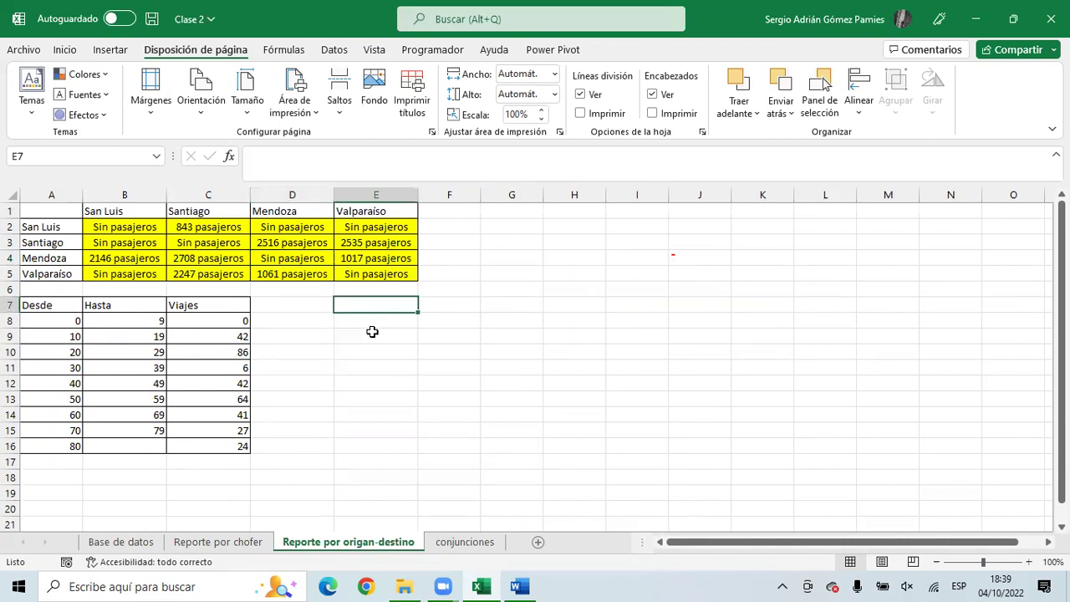
{"action": "left_click", "coordinate": [219, 542]}
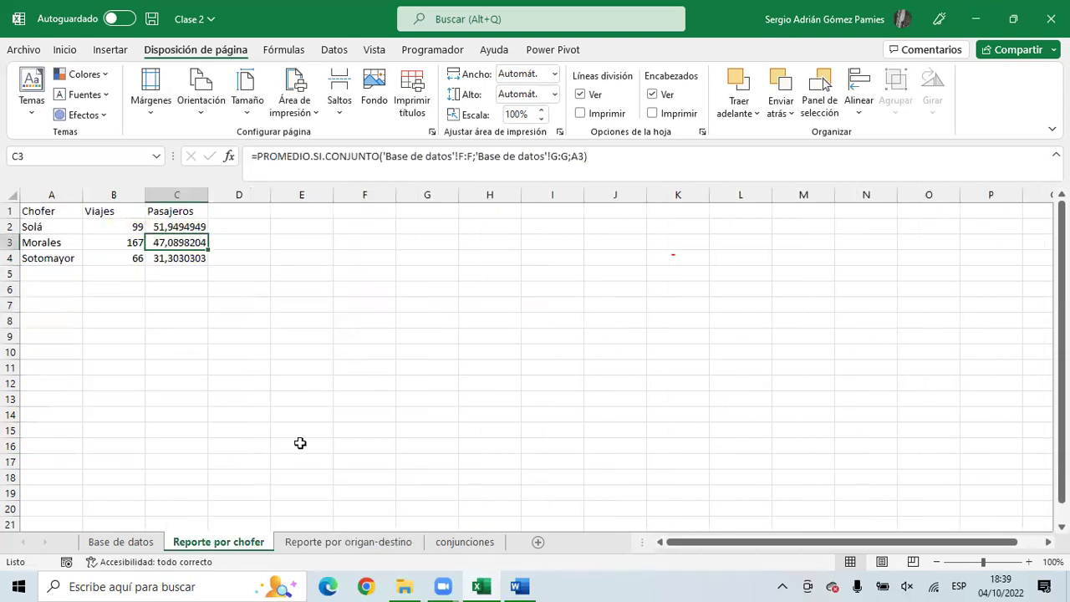
{"action": "left_click", "coordinate": [451, 551]}
{"action": "left_click", "coordinate": [263, 544]}
{"action": "left_click", "coordinate": [301, 543]}
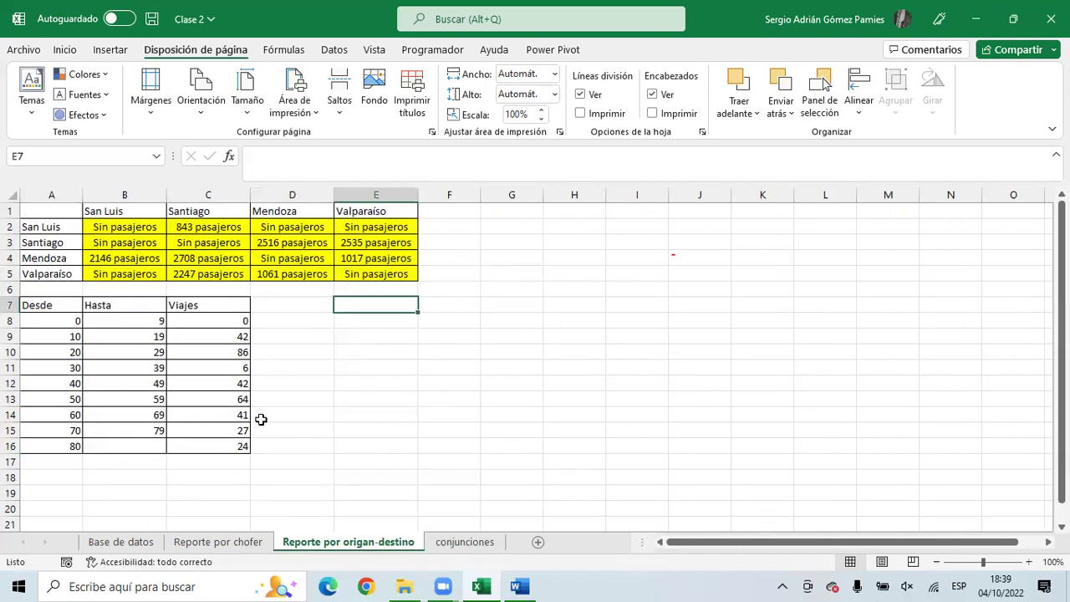
{"action": "left_click", "coordinate": [10, 211]}
- Insert a blank row above the origin-destination table
{"action": "right_click", "coordinate": [12, 211]}
{"action": "left_click", "coordinate": [88, 361]}
{"action": "left_click_drag", "start_coordinate": [112, 227], "coordinate": [375, 226]}
{"action": "left_click_drag", "start_coordinate": [131, 226], "coordinate": [367, 227]}
{"action": "left_click_drag", "start_coordinate": [36, 241], "coordinate": [40, 289]}
{"action": "left_click_drag", "start_coordinate": [59, 243], "coordinate": [48, 289]}
{"action": "left_click_drag", "start_coordinate": [92, 228], "coordinate": [147, 234]}
- Label destination headers Santiago, Mendoza, Valparaíso, clear E2, and select header row A2:E2
{"action": "type", "text": "Santiago"}
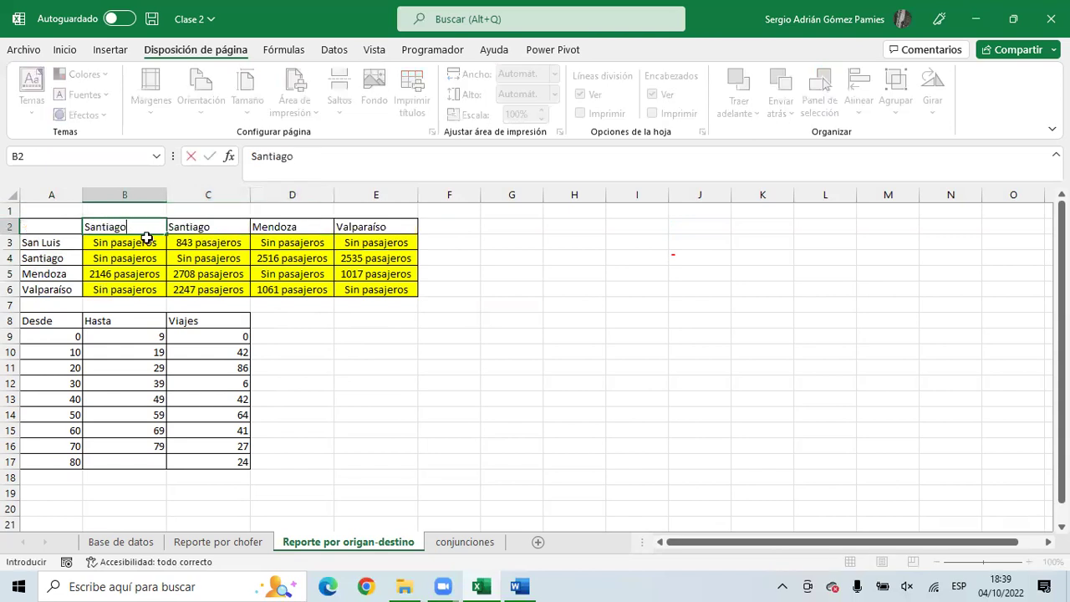
{"action": "key", "text": "Tab"}
{"action": "type", "text": "Mendoa"}
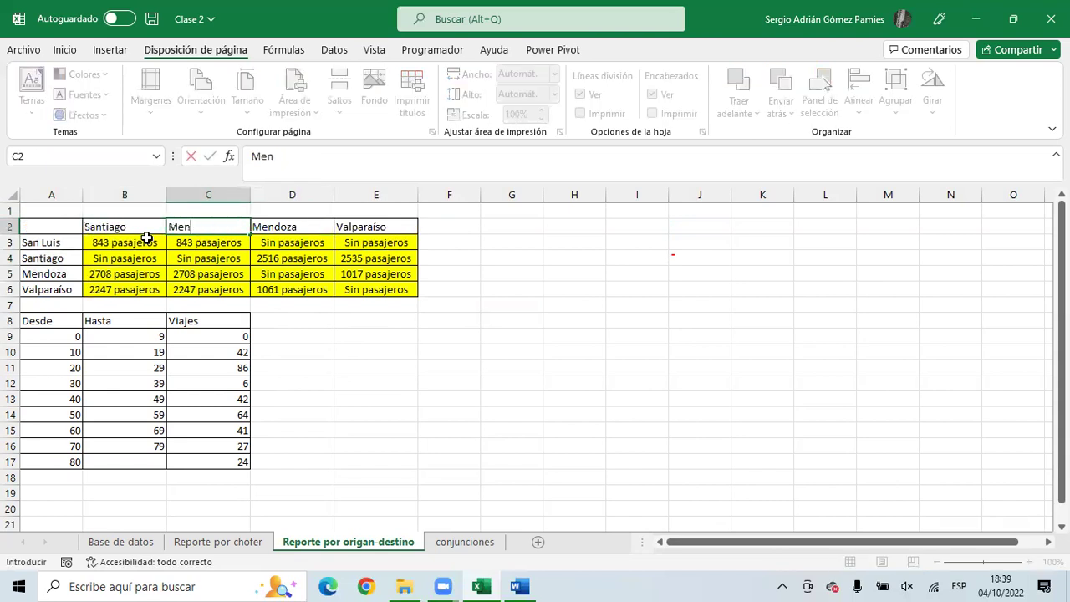
{"action": "key", "text": "Tab"}
{"action": "type", "text": "Valpara"}
{"action": "key", "text": "Tab"}
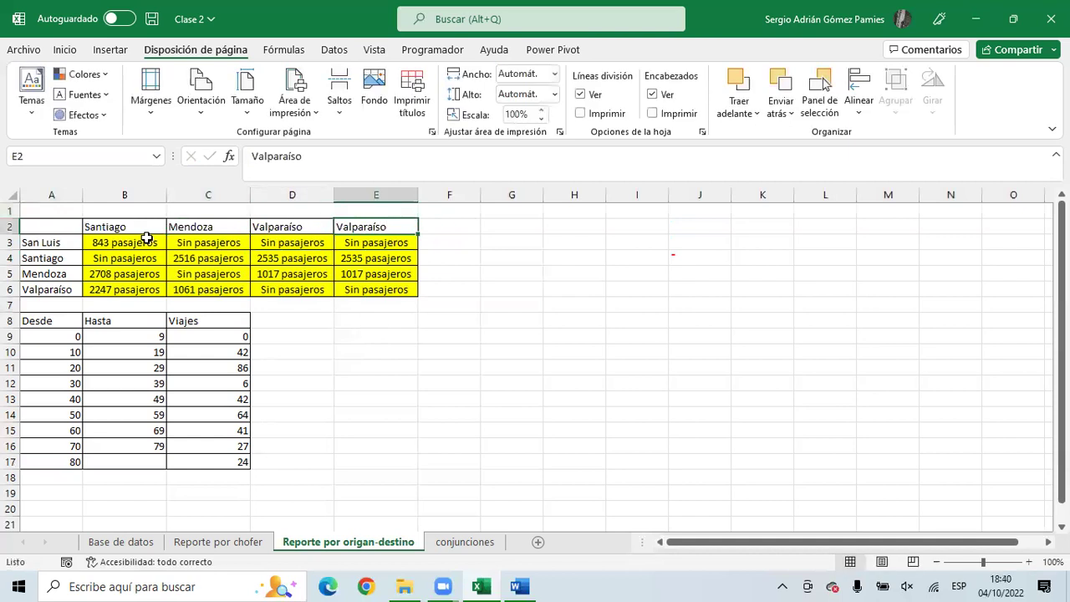
{"action": "key", "text": "Delete"}
{"action": "key", "text": "Down"}
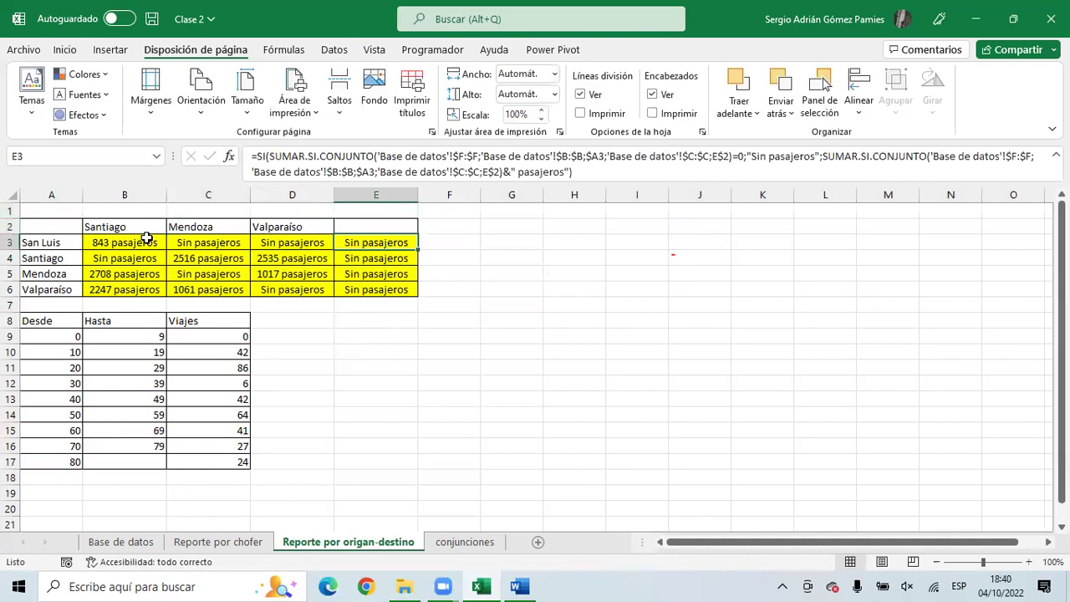
{"action": "left_click_drag", "start_coordinate": [122, 245], "coordinate": [378, 290]}
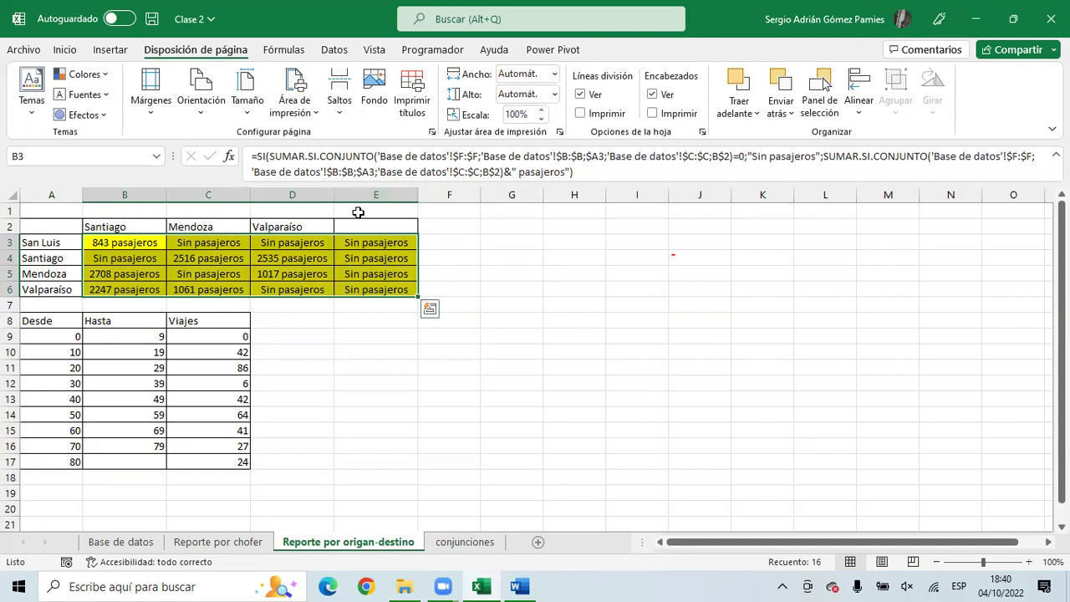
{"action": "left_click", "coordinate": [53, 226]}
{"action": "left_click_drag", "start_coordinate": [53, 227], "coordinate": [370, 227]}
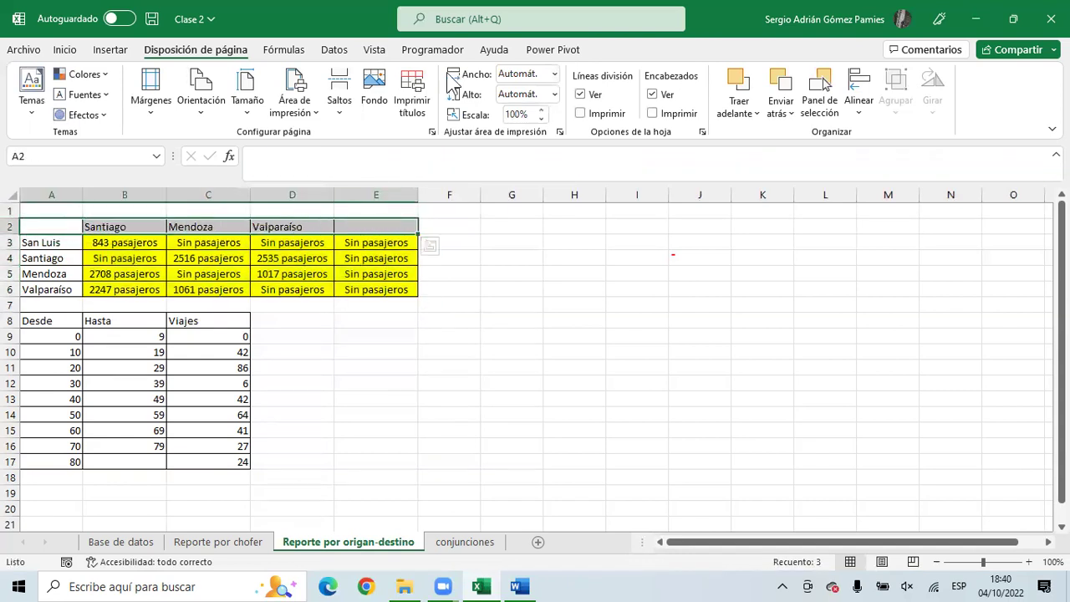
- Search commands for 'permi' then 'edit' to open the Allow Users to Edit Ranges settings
{"action": "left_click", "coordinate": [471, 25]}
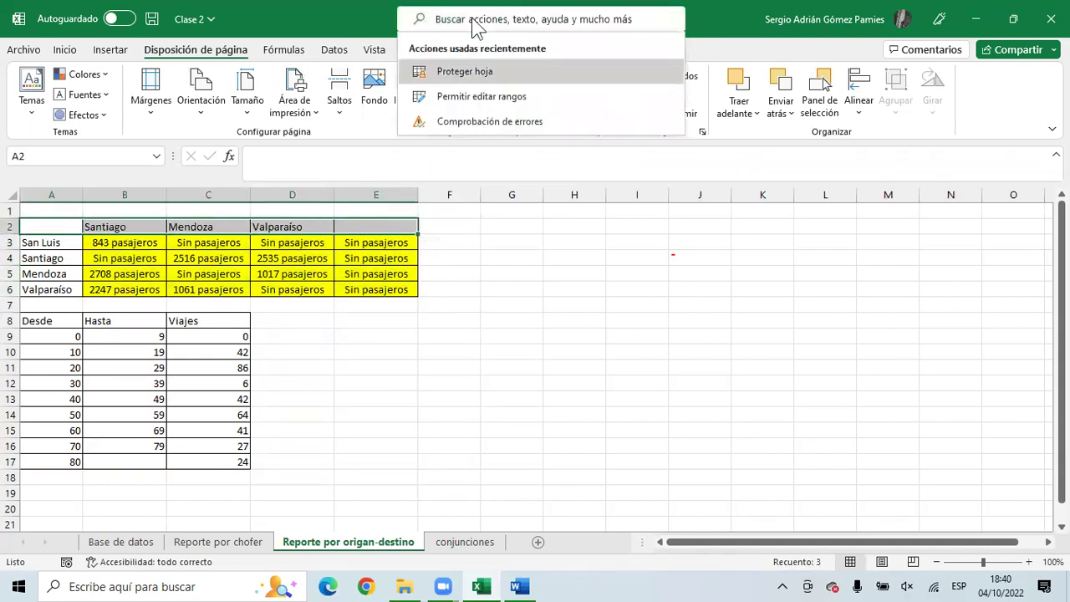
{"action": "type", "text": "permi"}
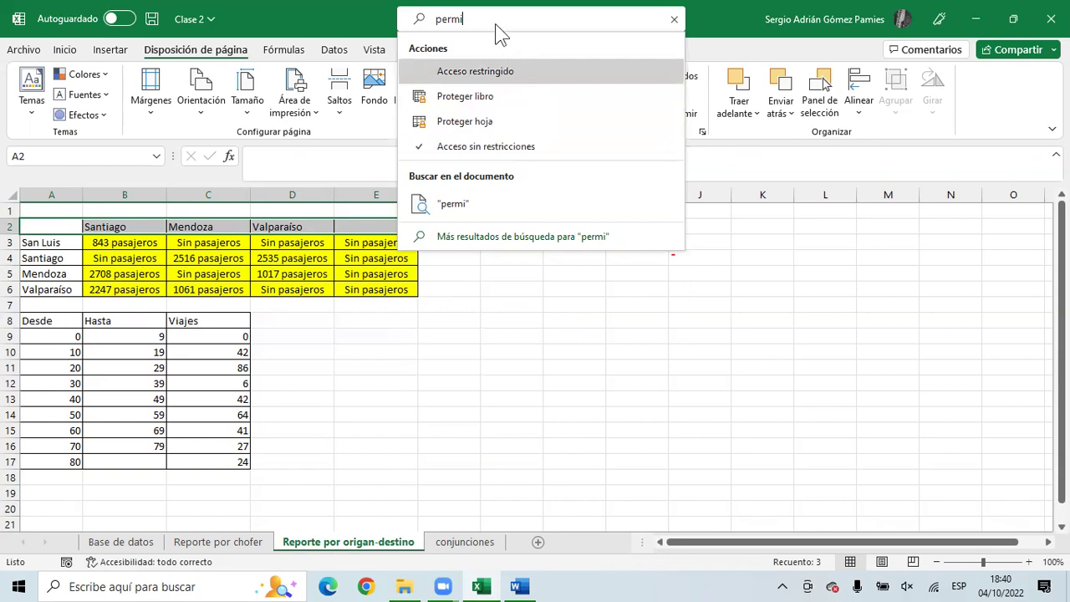
{"action": "key", "text": "BackSpace"}
{"action": "key", "text": "BackSpace"}
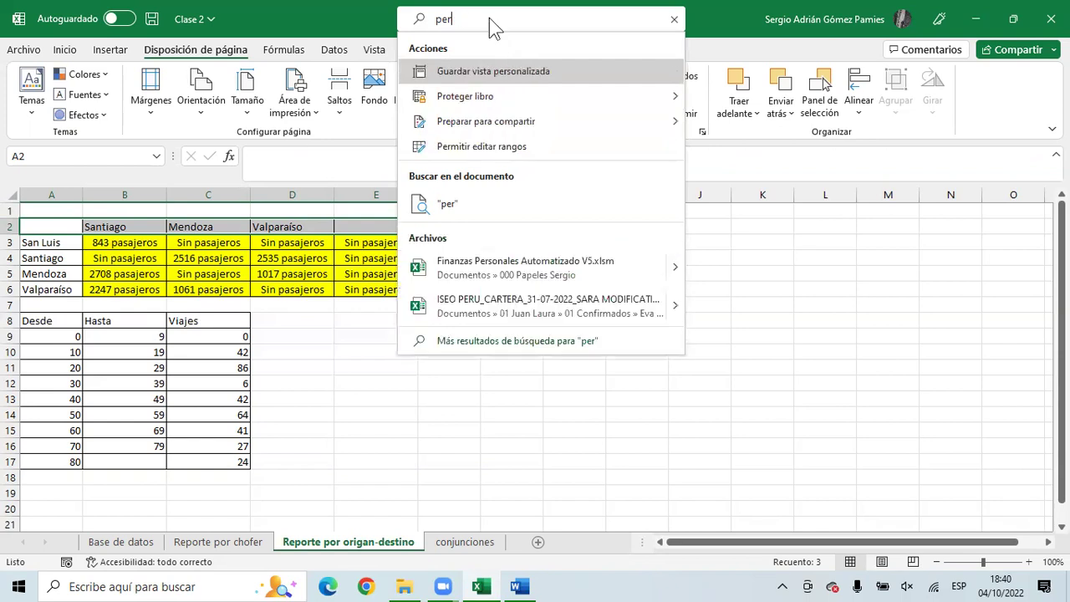
{"action": "key", "text": "BackSpace"}
{"action": "key", "text": "BackSpace"}
{"action": "key", "text": "BackSpace"}
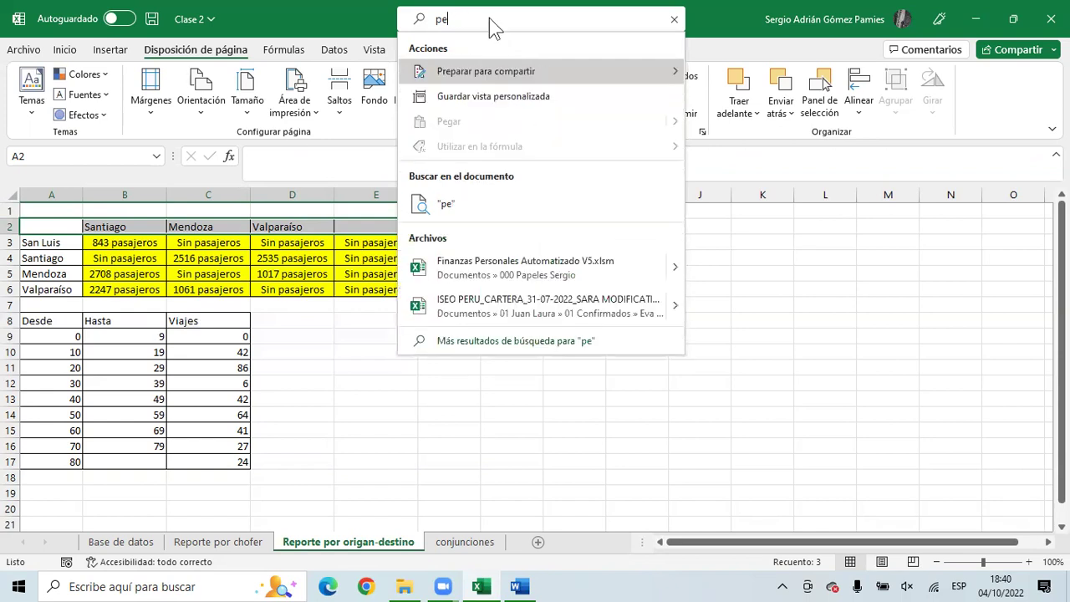
{"action": "type", "text": "edit"}
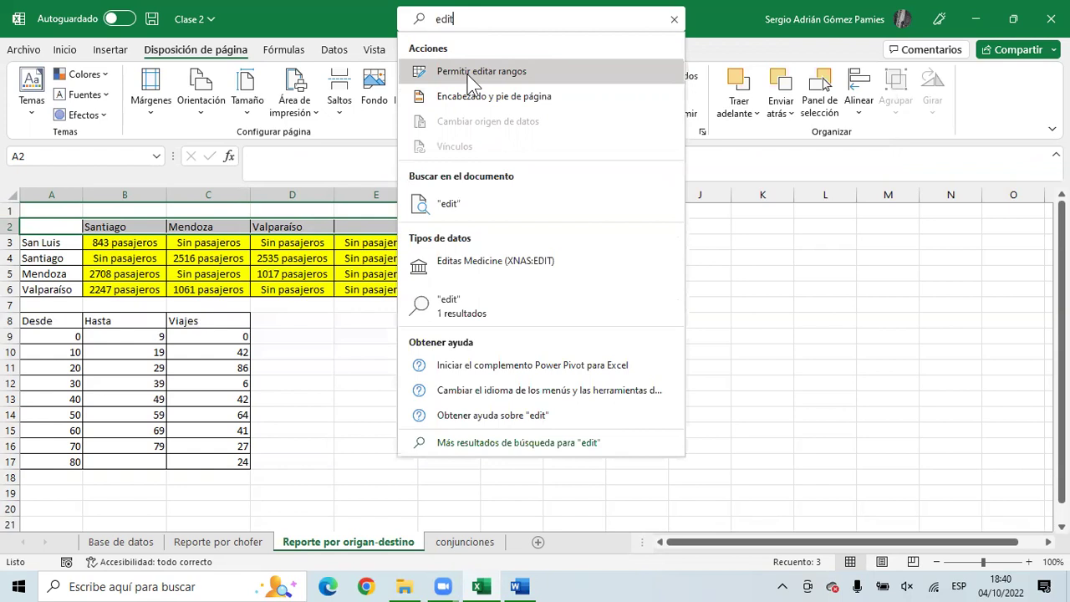
{"action": "left_click", "coordinate": [469, 74]}
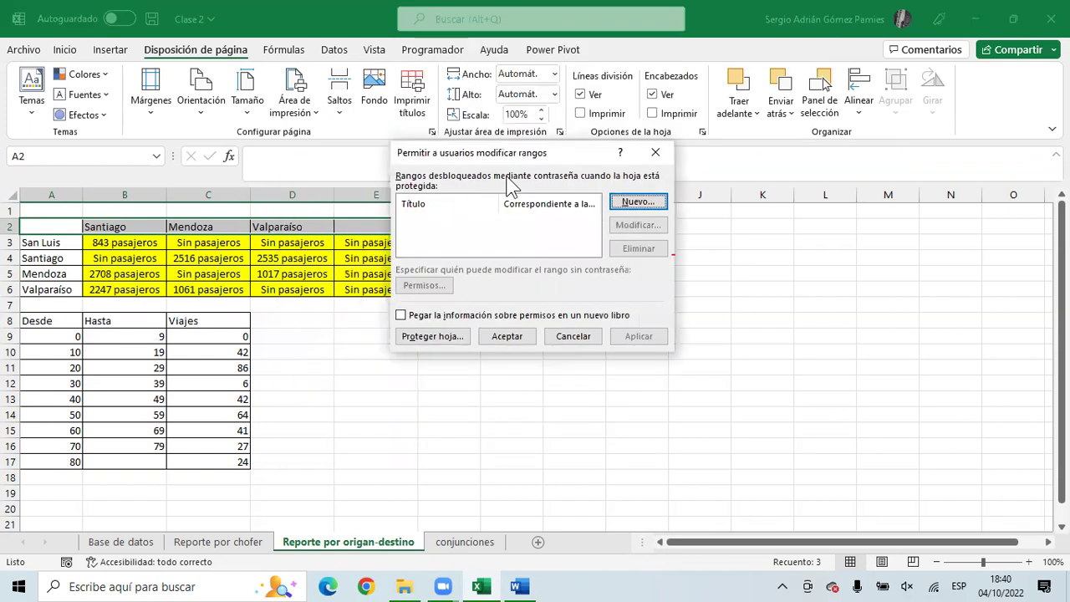
- Add an editable range named Encabezados covering A2:E2 and apply it
{"action": "left_click", "coordinate": [638, 203]}
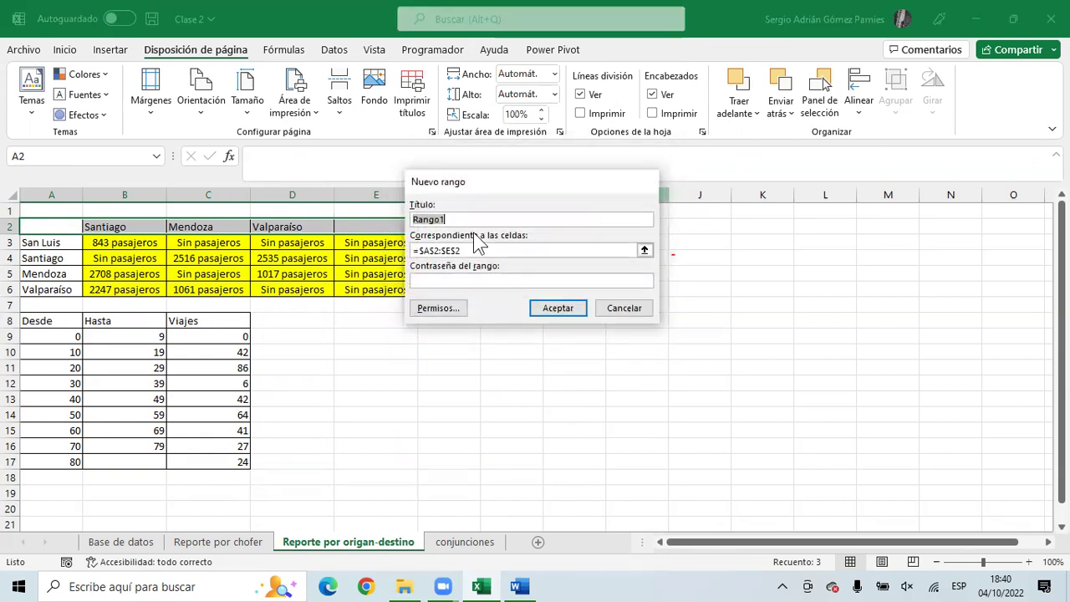
{"action": "type", "text": "Encabezados"}
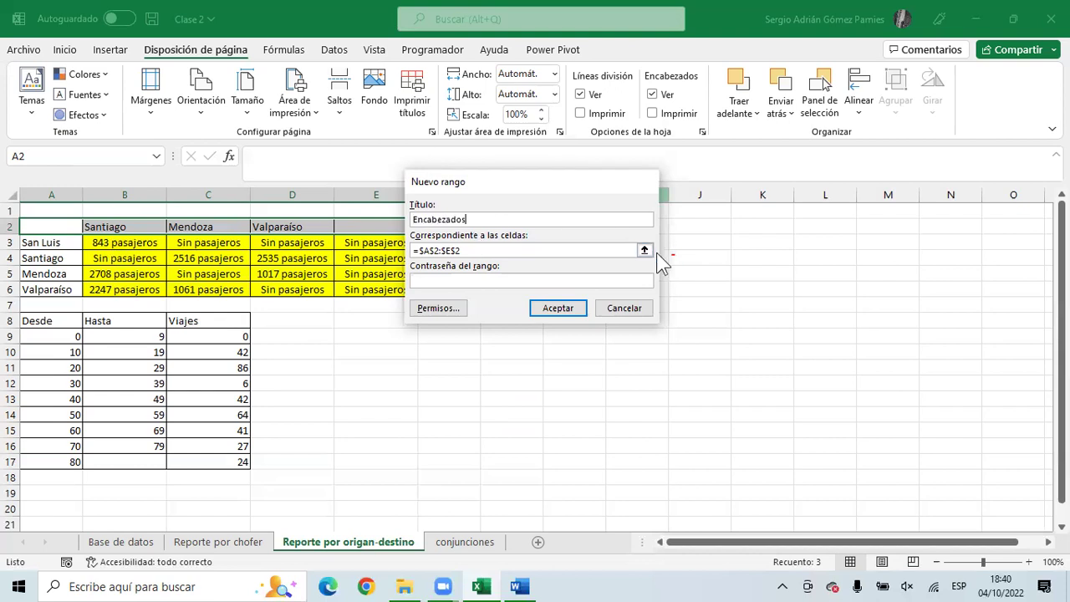
{"action": "left_click", "coordinate": [645, 251]}
{"action": "left_click", "coordinate": [644, 250]}
{"action": "left_click_drag", "start_coordinate": [75, 222], "coordinate": [433, 228]}
{"action": "left_click", "coordinate": [649, 201]}
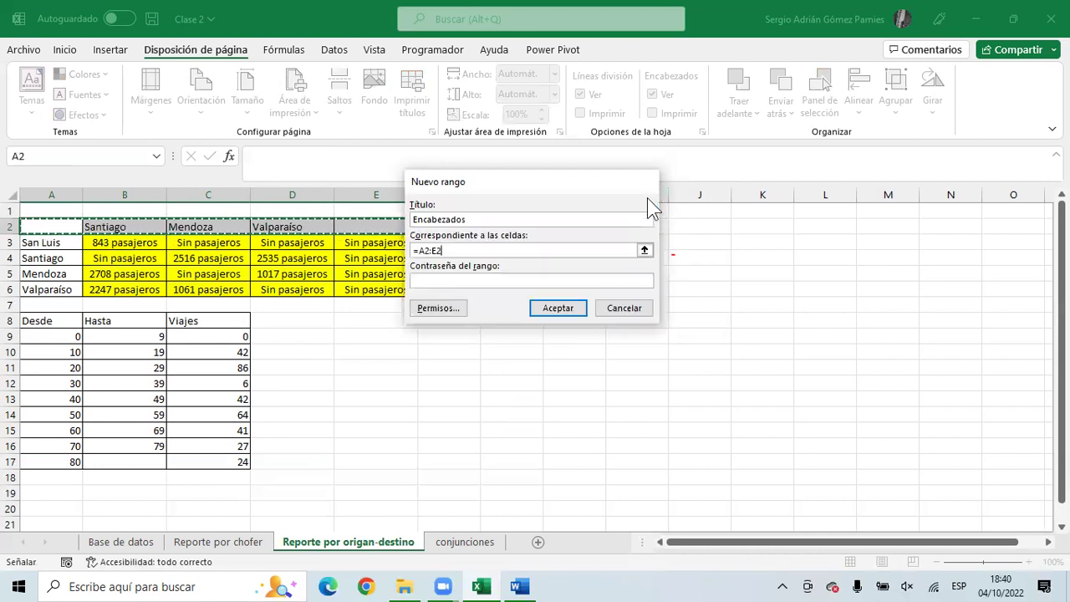
{"action": "left_click", "coordinate": [565, 311]}
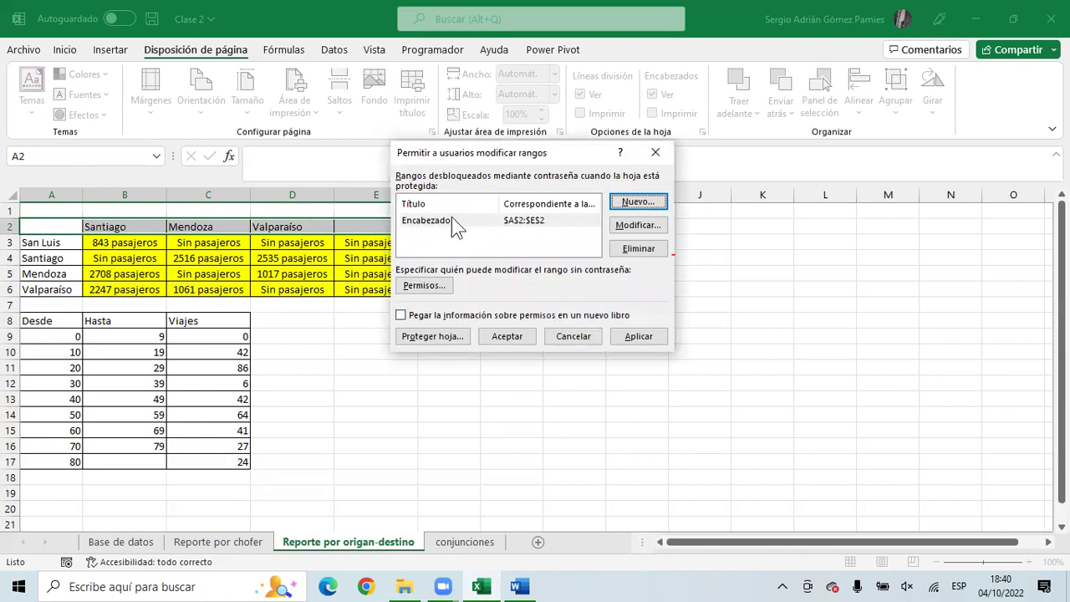
{"action": "left_click", "coordinate": [635, 338]}
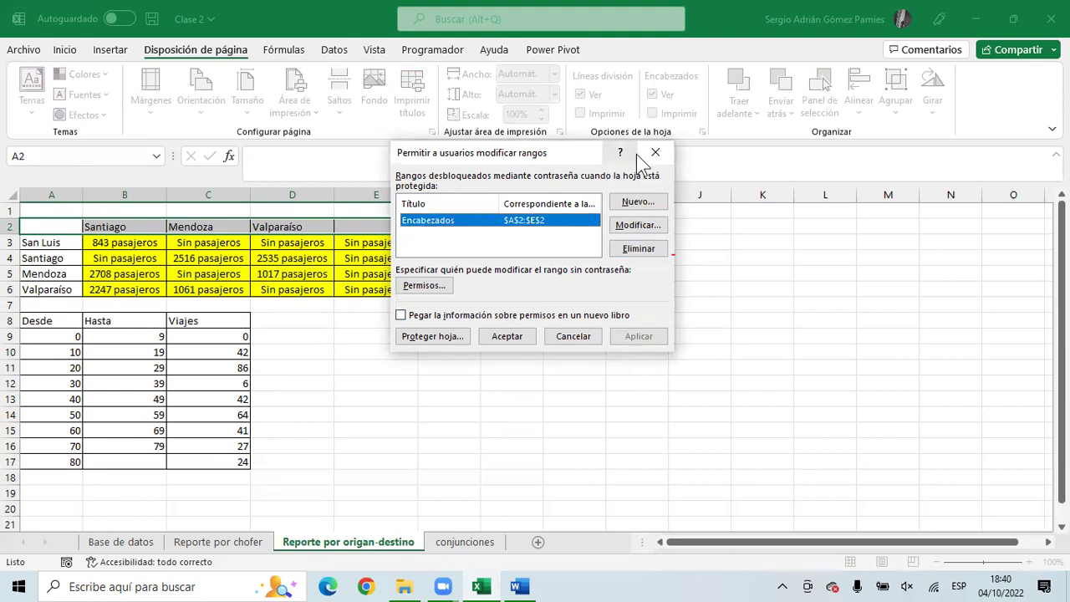
{"action": "left_click", "coordinate": [656, 154]}
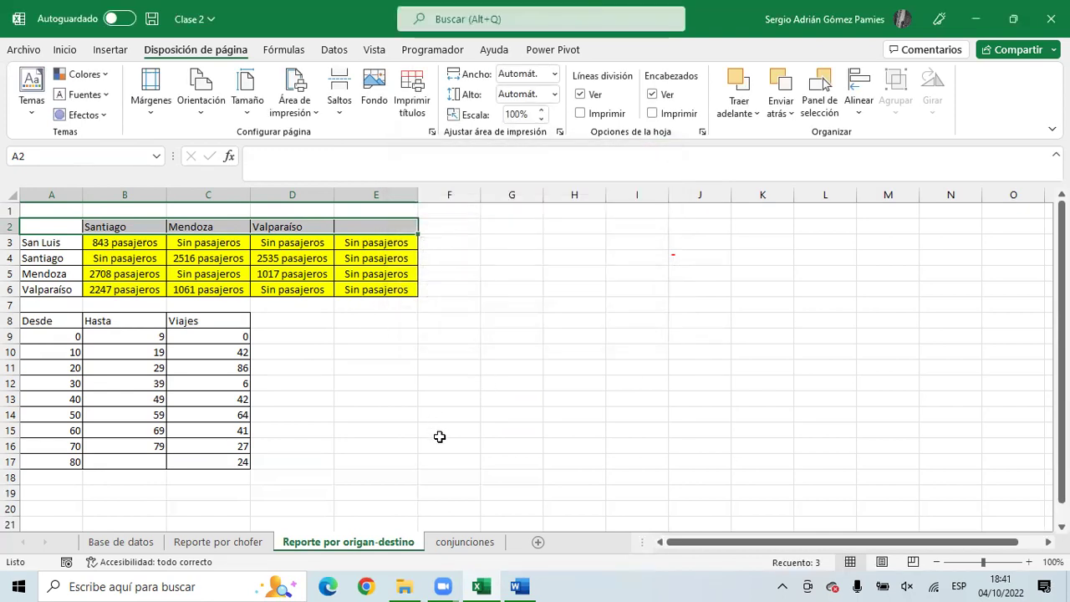
- Protect the Reporte por origan-destino sheet with a password, entering it and its confirmation
{"action": "right_click", "coordinate": [403, 549]}
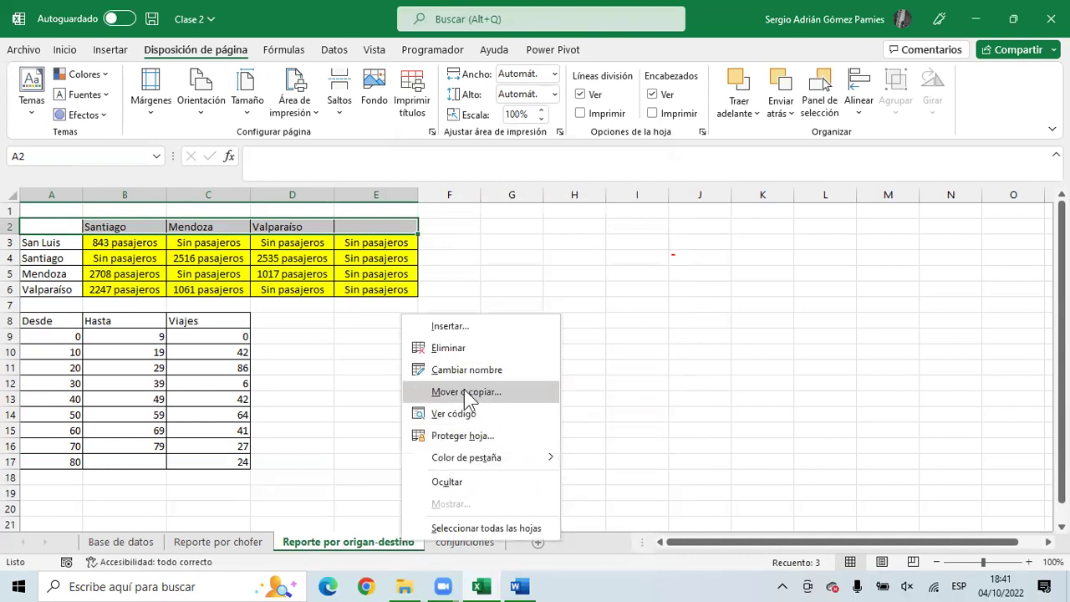
{"action": "left_click", "coordinate": [464, 436]}
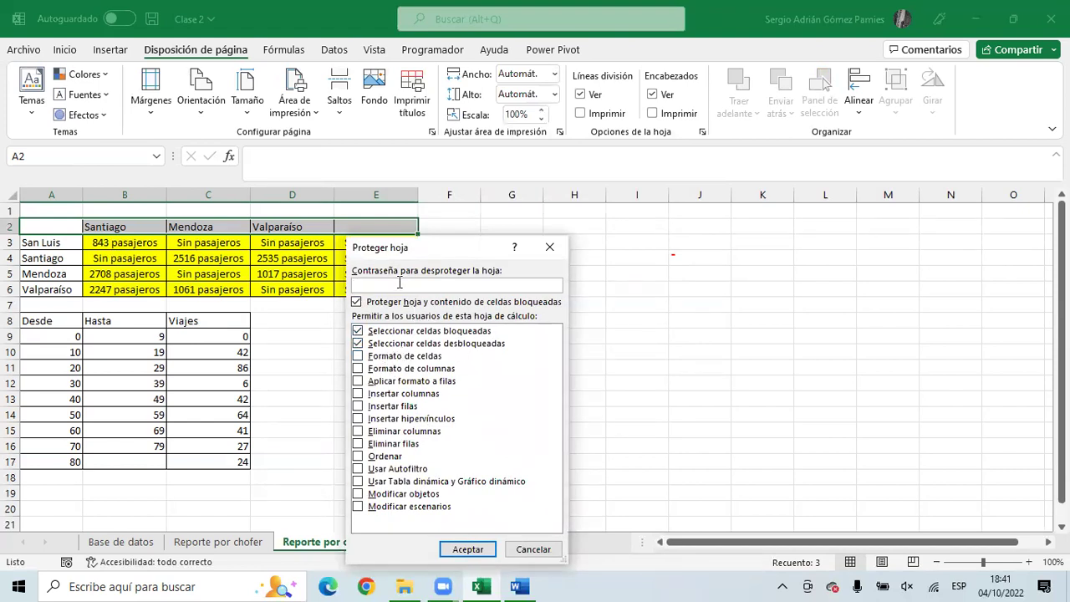
{"action": "type", "text": "123"}
{"action": "key", "text": "Return"}
{"action": "type", "text": "12345"}
{"action": "key", "text": "Return"}
- Verify that cell D5 refuses edits, then check the Base de datos and Reporte por chofer sheets before returning
{"action": "double_click", "coordinate": [293, 276]}
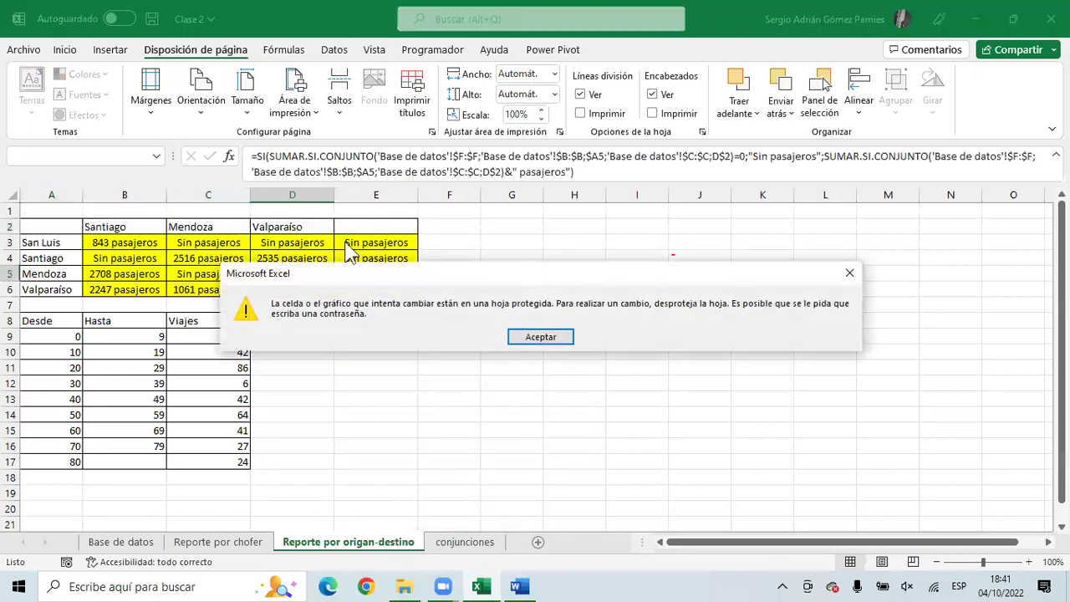
{"action": "left_click", "coordinate": [541, 337]}
{"action": "key", "text": "ctrl+Page_Up"}
{"action": "key", "text": "ctrl+Page_Up"}
{"action": "left_click", "coordinate": [358, 272]}
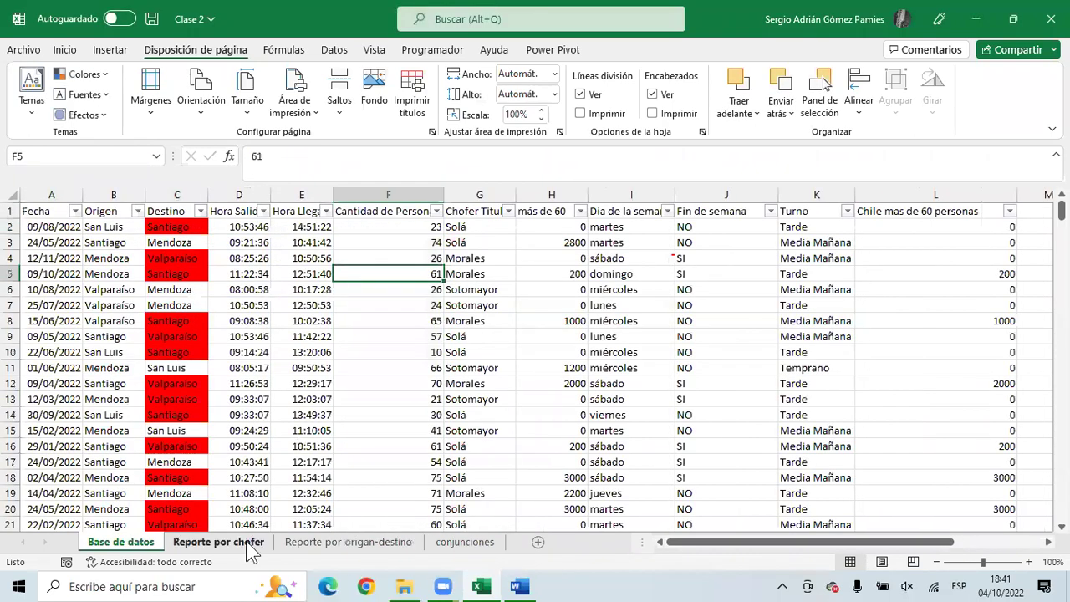
{"action": "left_click", "coordinate": [249, 542]}
{"action": "left_click", "coordinate": [366, 545]}
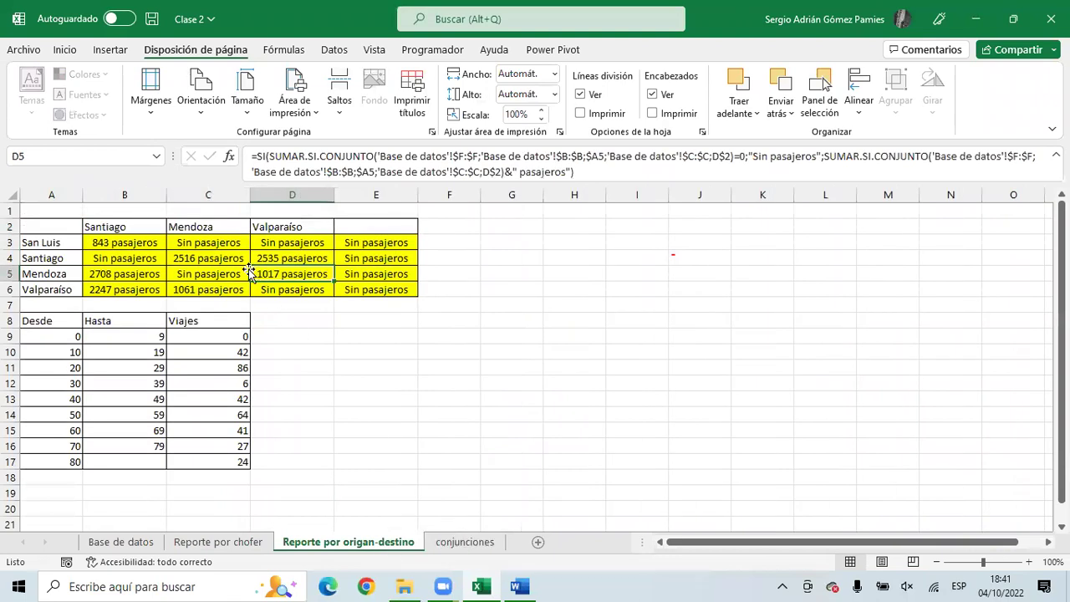
- Retype the headers as Valparaíso in C2, San Luis in B2 and Mendoza in D2
{"action": "double_click", "coordinate": [218, 226]}
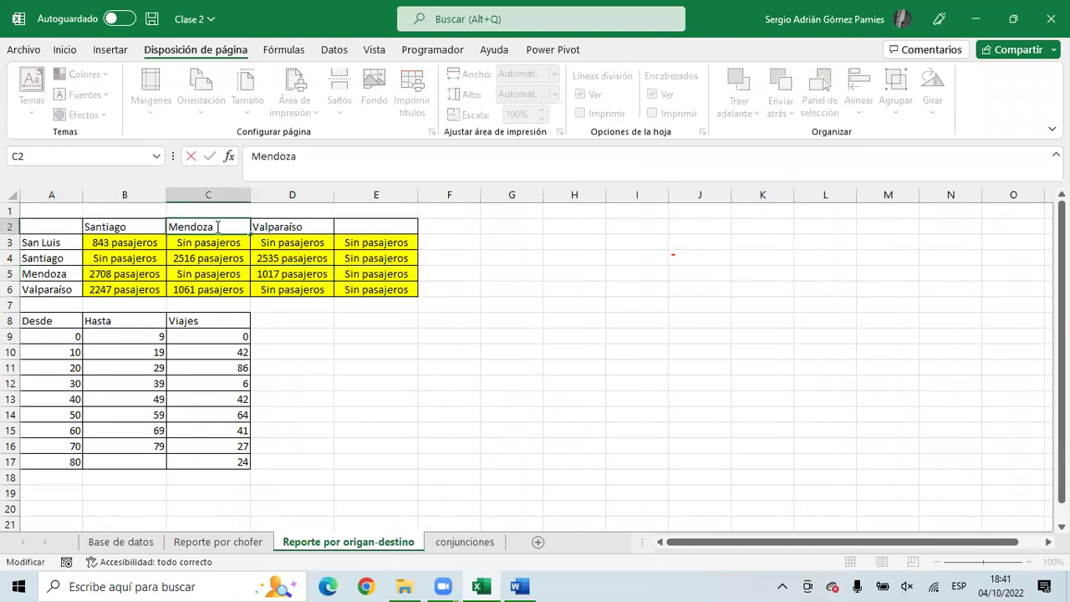
{"action": "left_click_drag", "start_coordinate": [217, 226], "coordinate": [140, 226]}
{"action": "type", "text": "Valparaíso"}
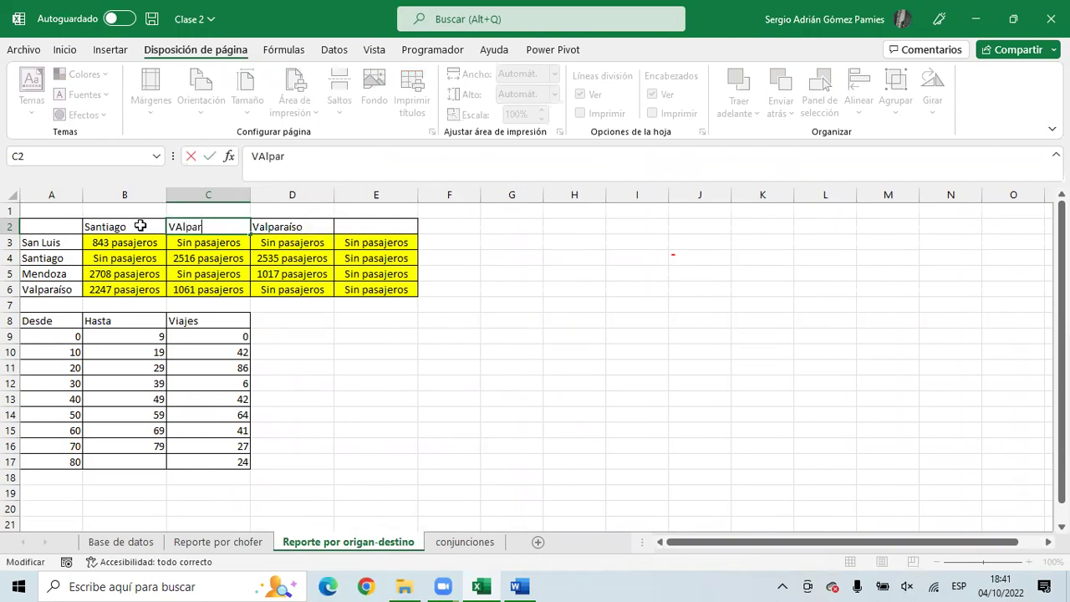
{"action": "key", "text": "ctrl+Return"}
{"action": "key", "text": "Left"}
{"action": "key", "text": "Left"}
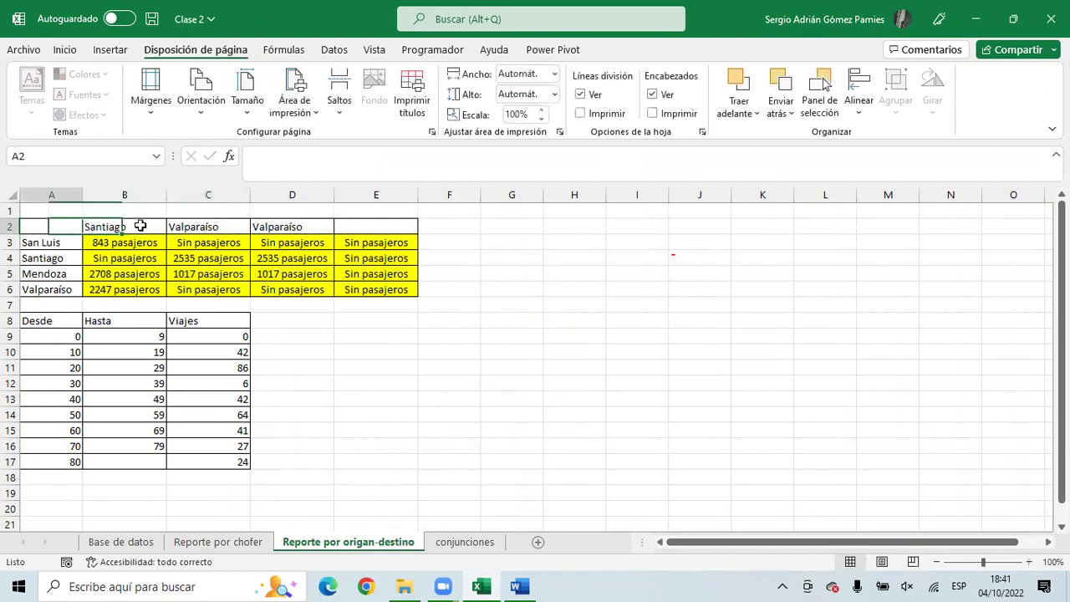
{"action": "key", "text": "Right"}
{"action": "type", "text": "S"}
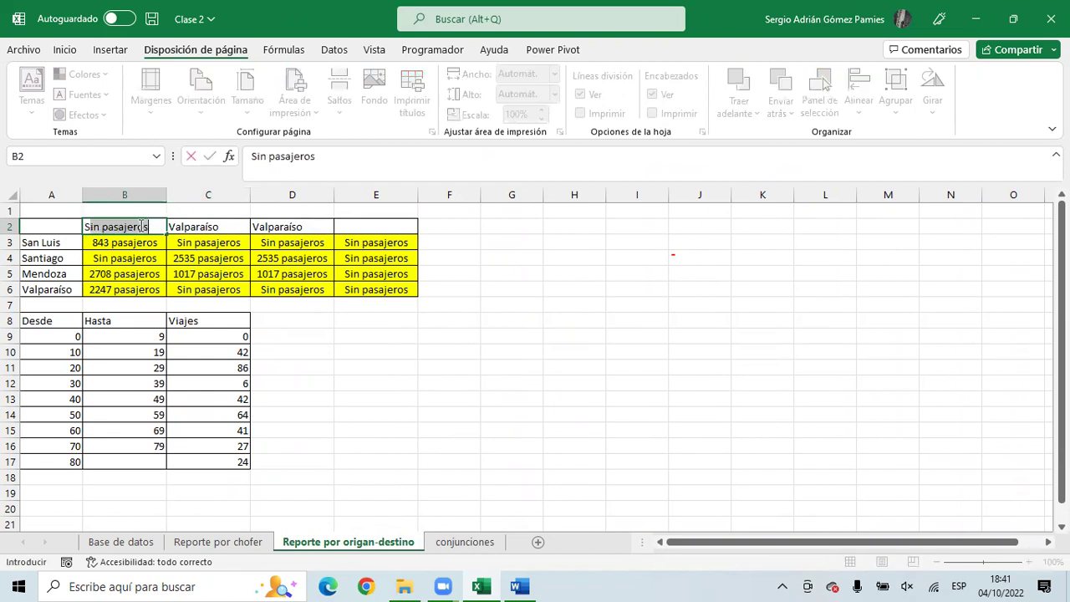
{"action": "type", "text": "an Luis"}
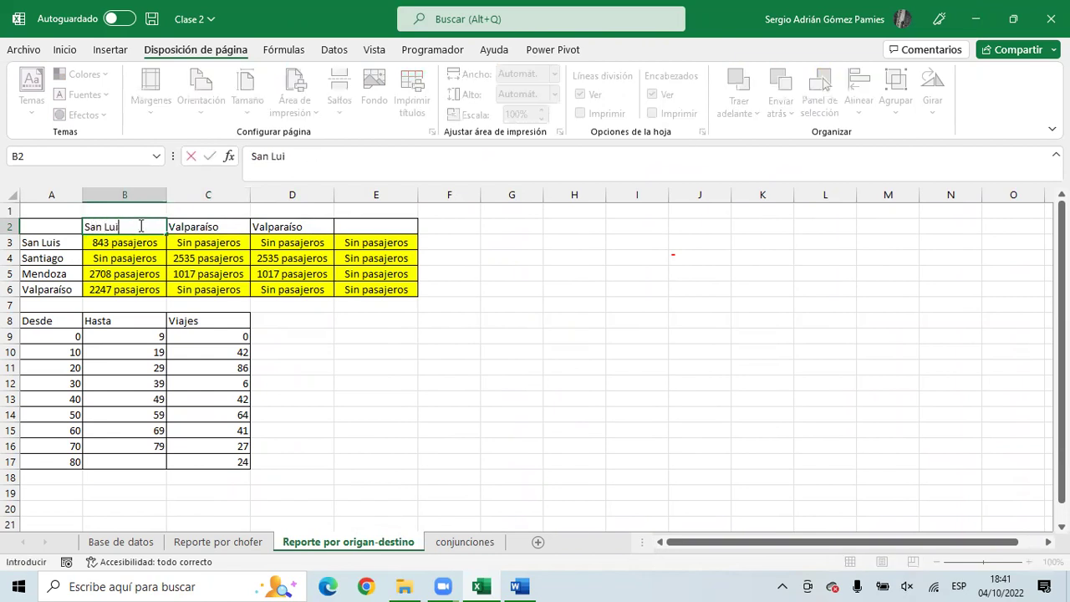
{"action": "key", "text": "ctrl+Return"}
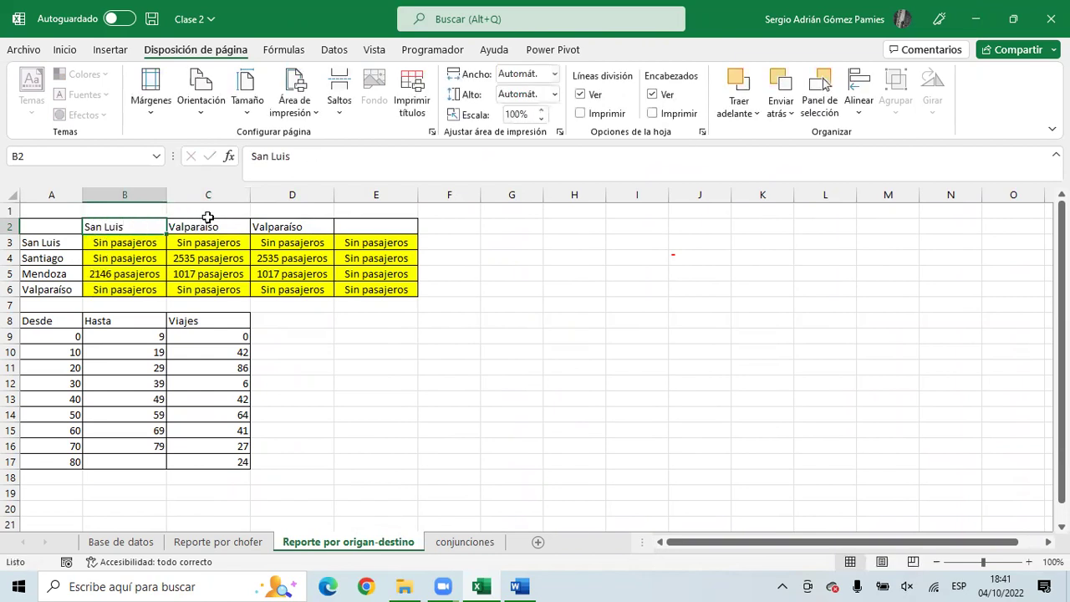
{"action": "left_click", "coordinate": [295, 222]}
{"action": "type", "text": "Me"}
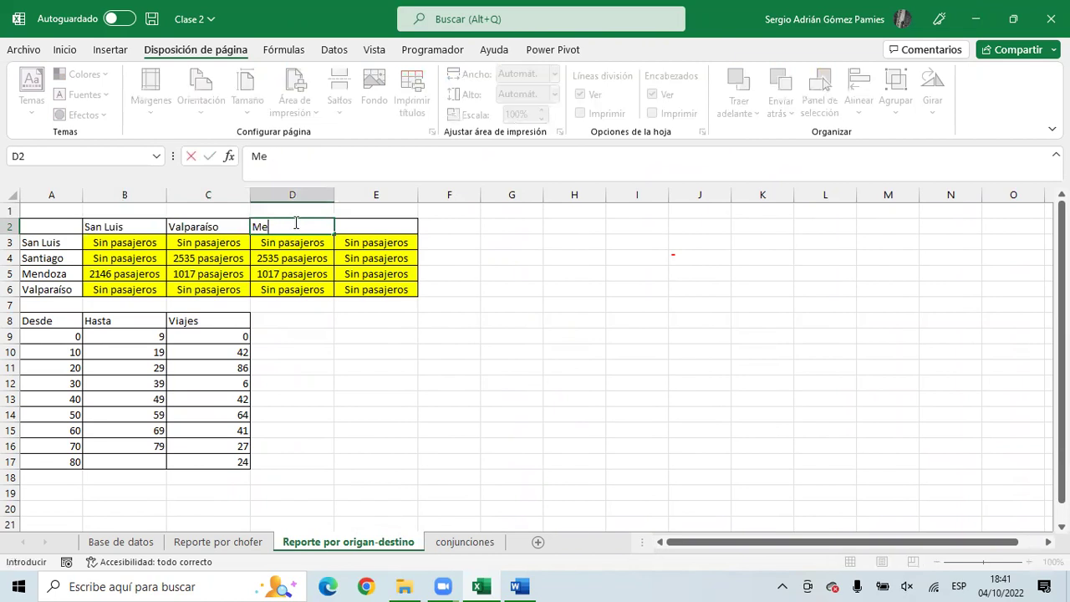
{"action": "type", "text": "ndoza"}
{"action": "key", "text": "Return"}
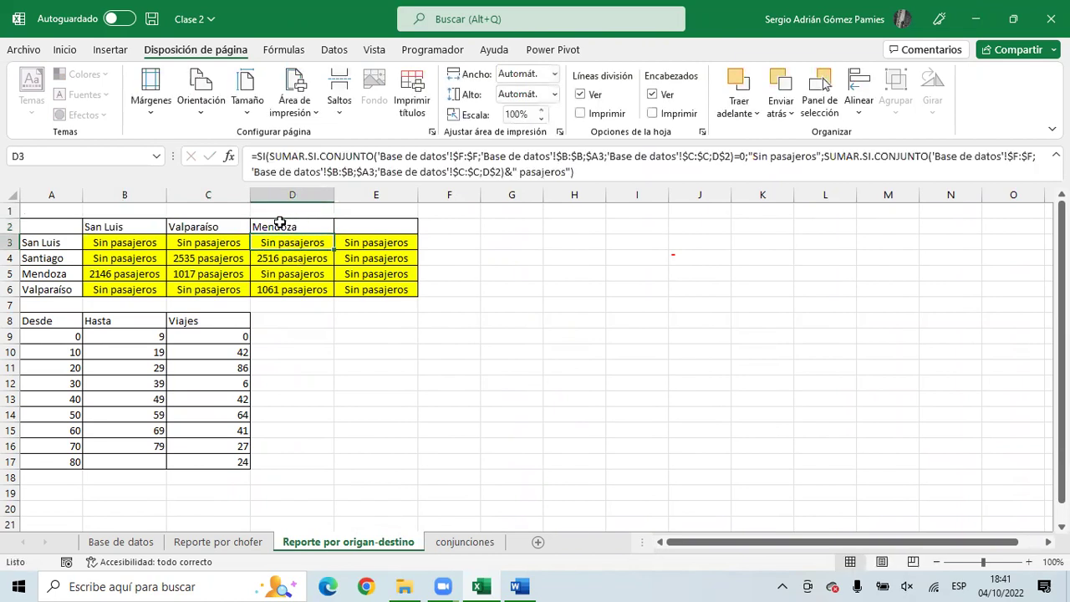
- Confirm the locked Santiago label in A4 refuses edits, then select headers B2:E2 and results B3:E6
{"action": "left_click", "coordinate": [61, 258]}
{"action": "double_click", "coordinate": [60, 259]}
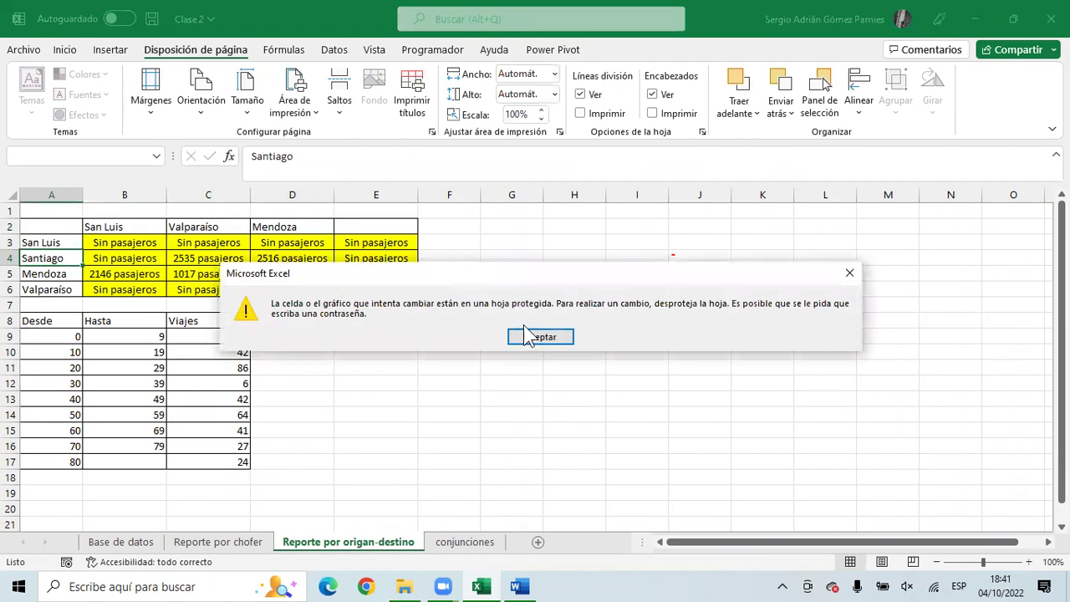
{"action": "left_click", "coordinate": [533, 335]}
{"action": "left_click_drag", "start_coordinate": [119, 232], "coordinate": [402, 236]}
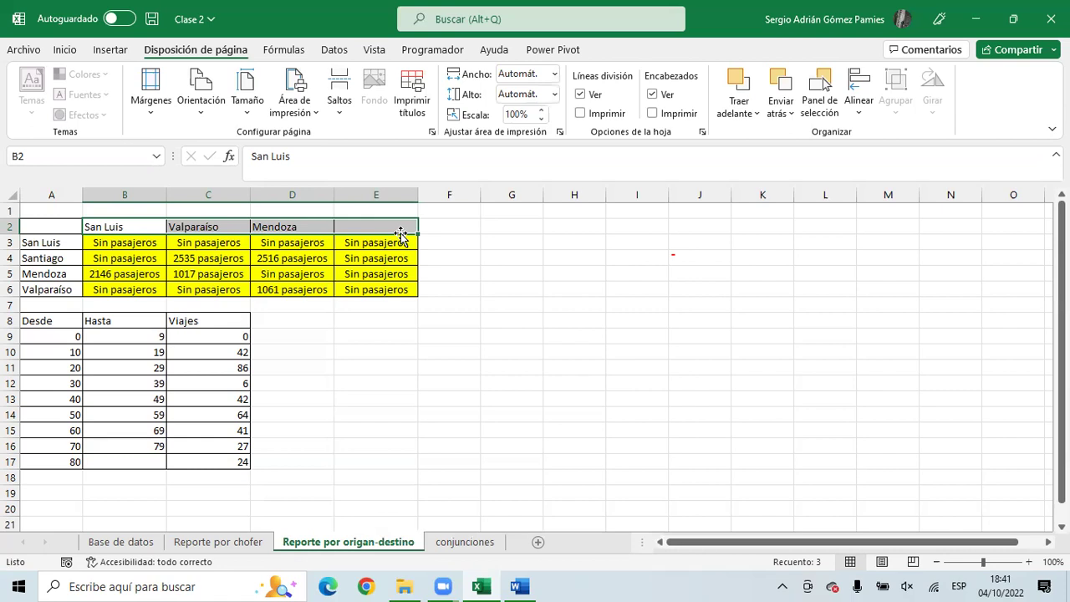
{"action": "left_click", "coordinate": [74, 214]}
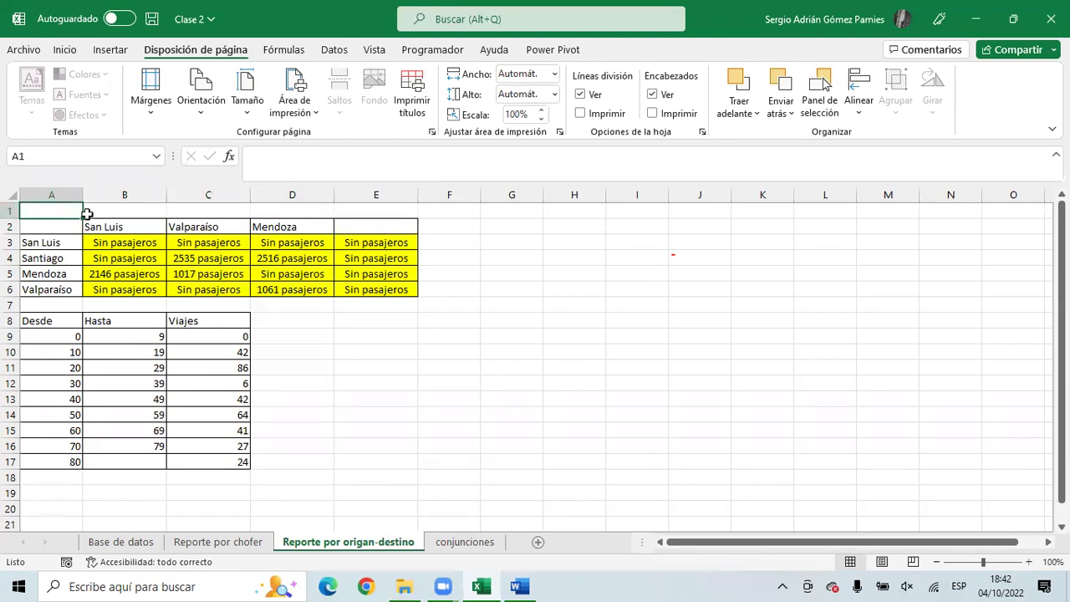
{"action": "left_click", "coordinate": [108, 227]}
{"action": "left_click_drag", "start_coordinate": [108, 227], "coordinate": [351, 223]}
{"action": "left_click_drag", "start_coordinate": [101, 244], "coordinate": [394, 289]}
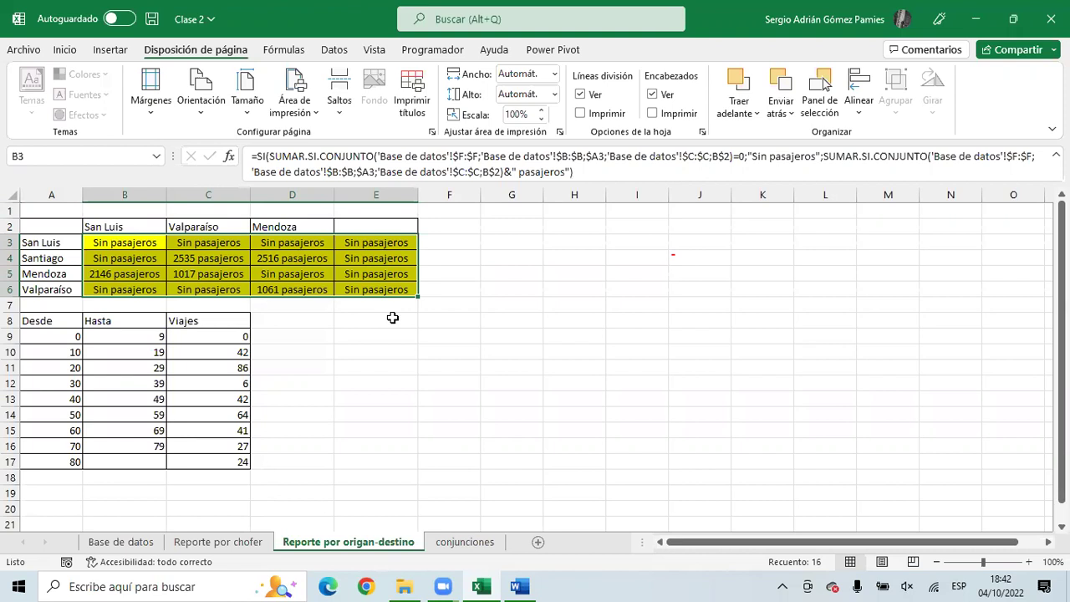
{"action": "left_click", "coordinate": [520, 16]}
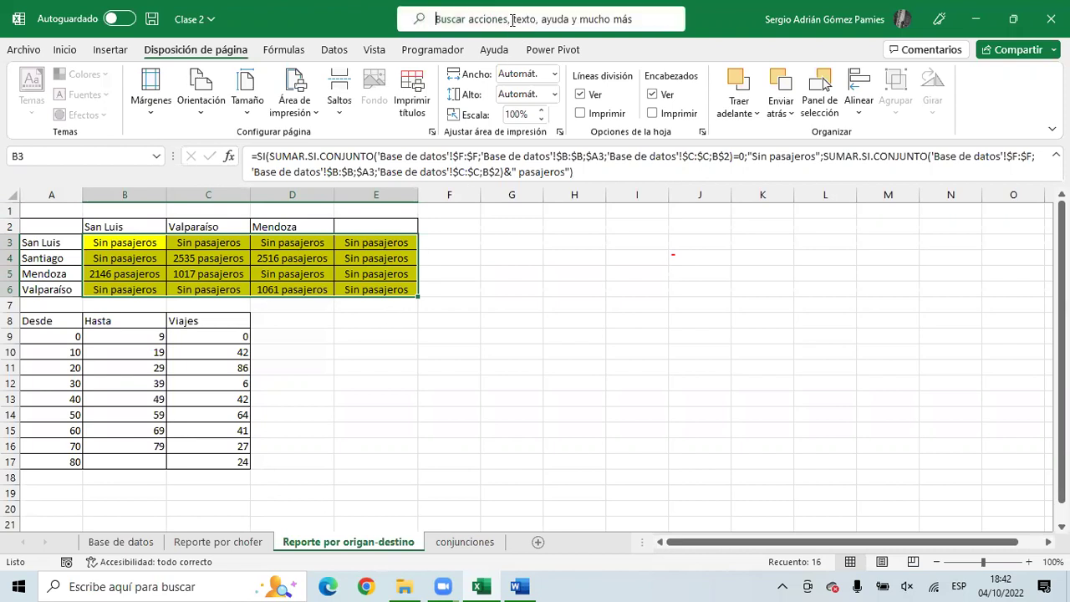
{"action": "type", "text": "proteger"}
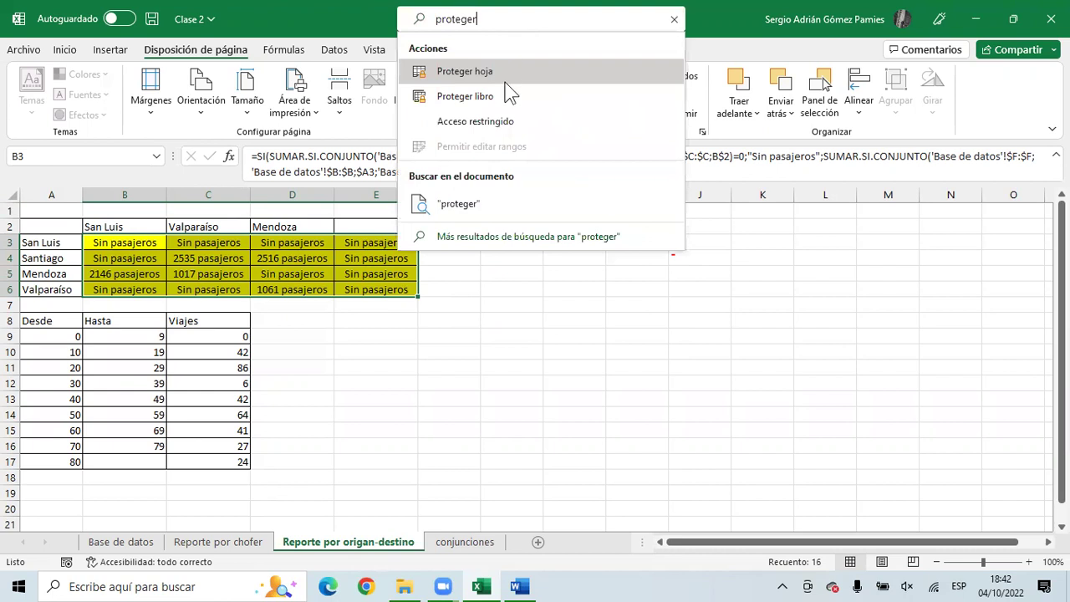
{"action": "left_click", "coordinate": [506, 95]}
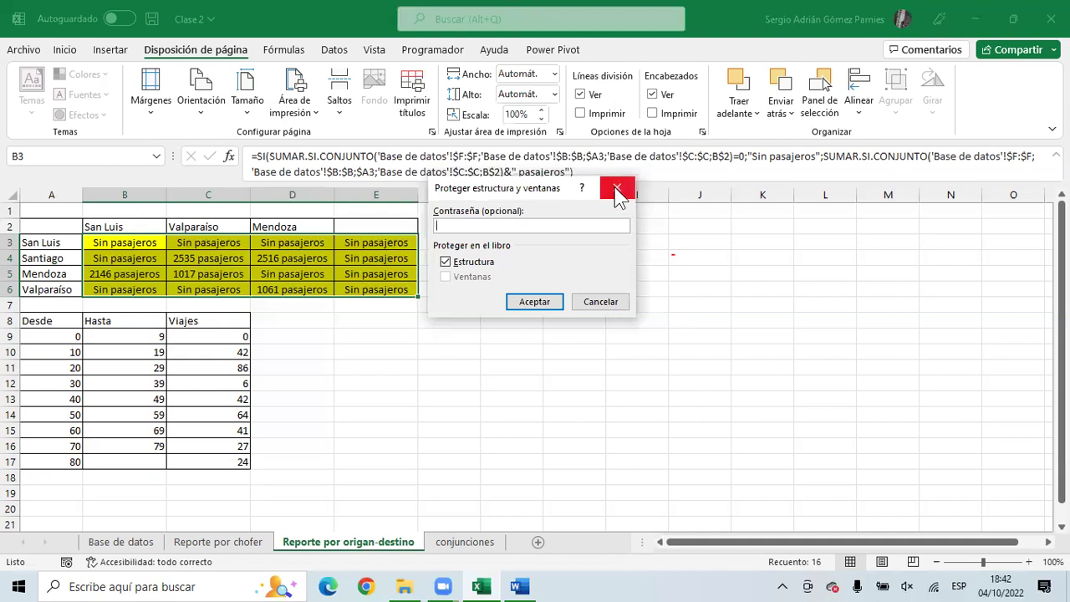
{"action": "left_click", "coordinate": [615, 305]}
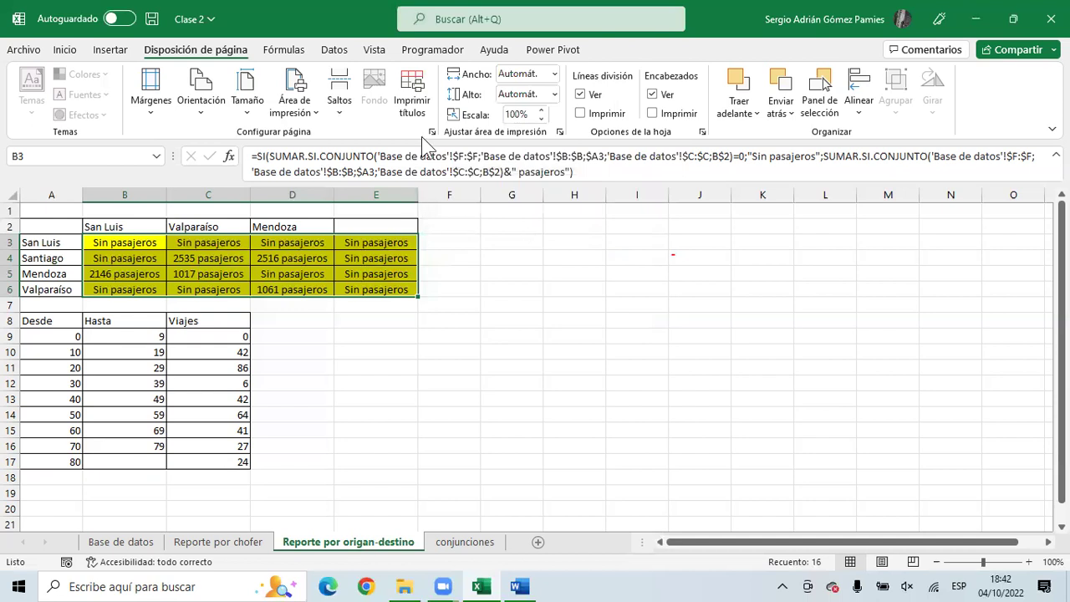
{"action": "left_click", "coordinate": [478, 25]}
{"action": "type", "text": "ran"}
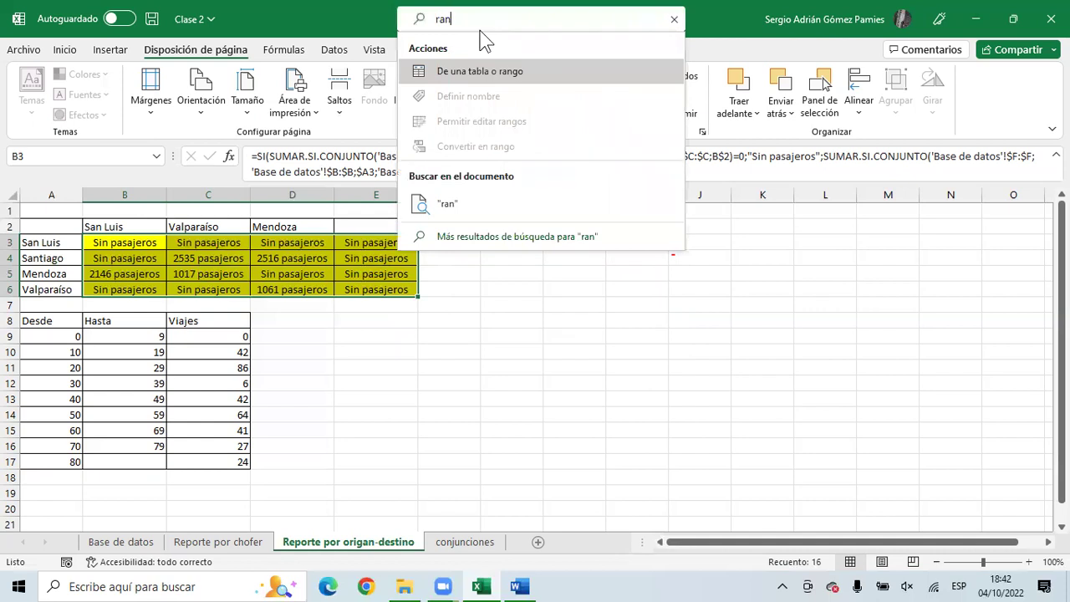
{"action": "key", "text": "BackSpace"}
{"action": "key", "text": "BackSpace"}
{"action": "key", "text": "BackSpace"}
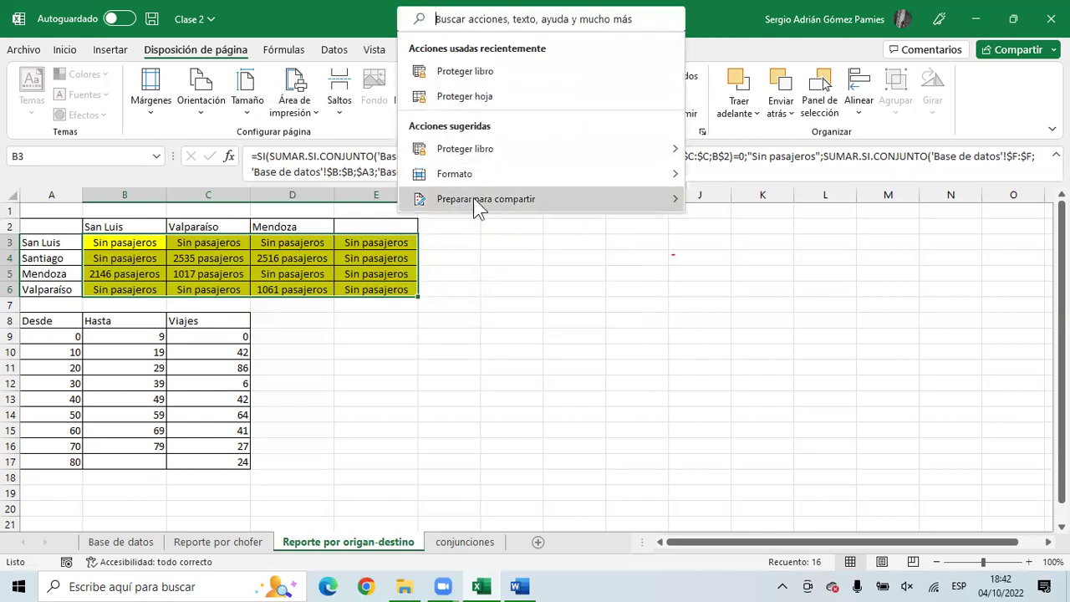
{"action": "key", "text": "Escape"}
{"action": "key", "text": "Delete"}
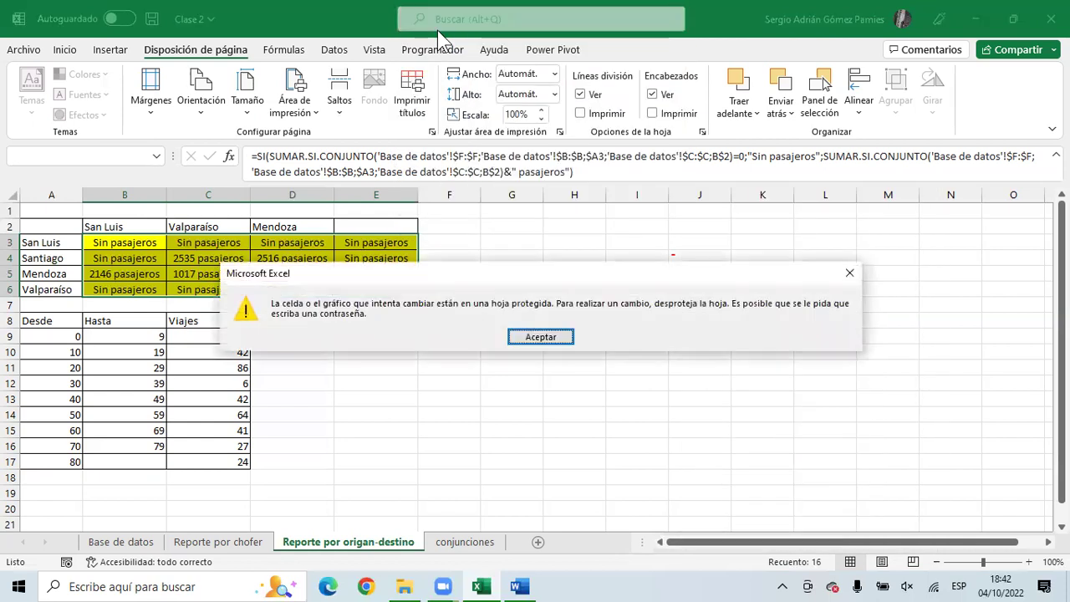
{"action": "left_click", "coordinate": [541, 337]}
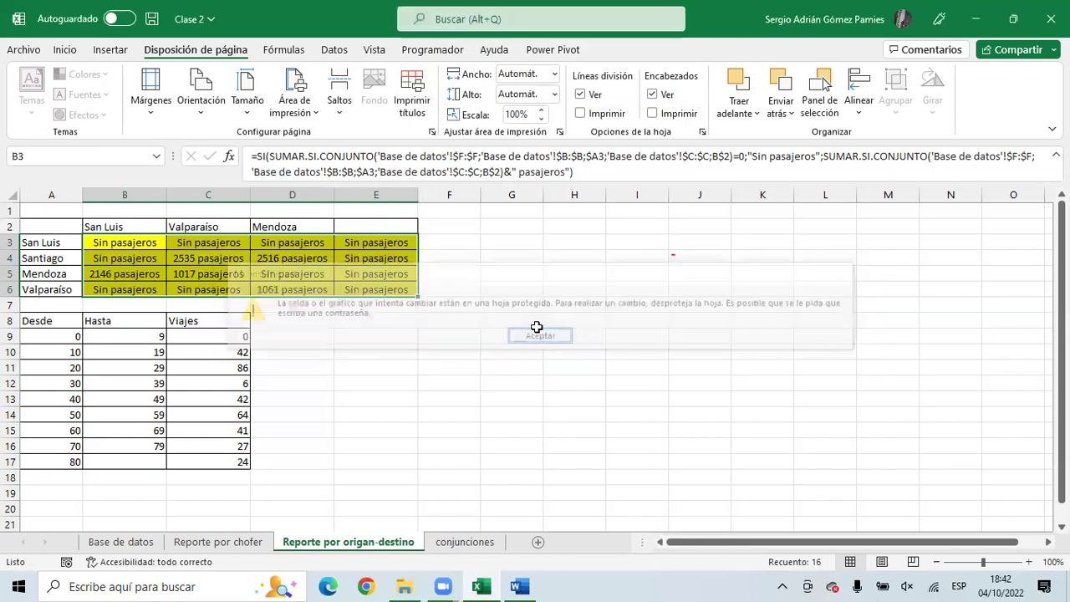
- Unprotect the report sheet by entering its password
{"action": "right_click", "coordinate": [408, 545]}
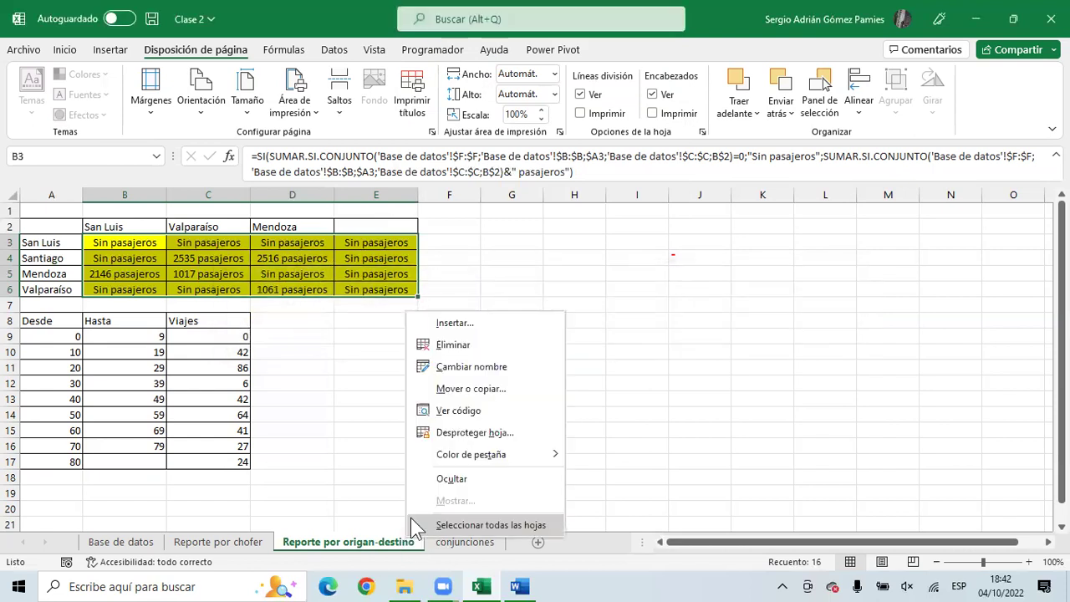
{"action": "left_click", "coordinate": [458, 430]}
{"action": "type", "text": "123456"}
{"action": "key", "text": "Return"}
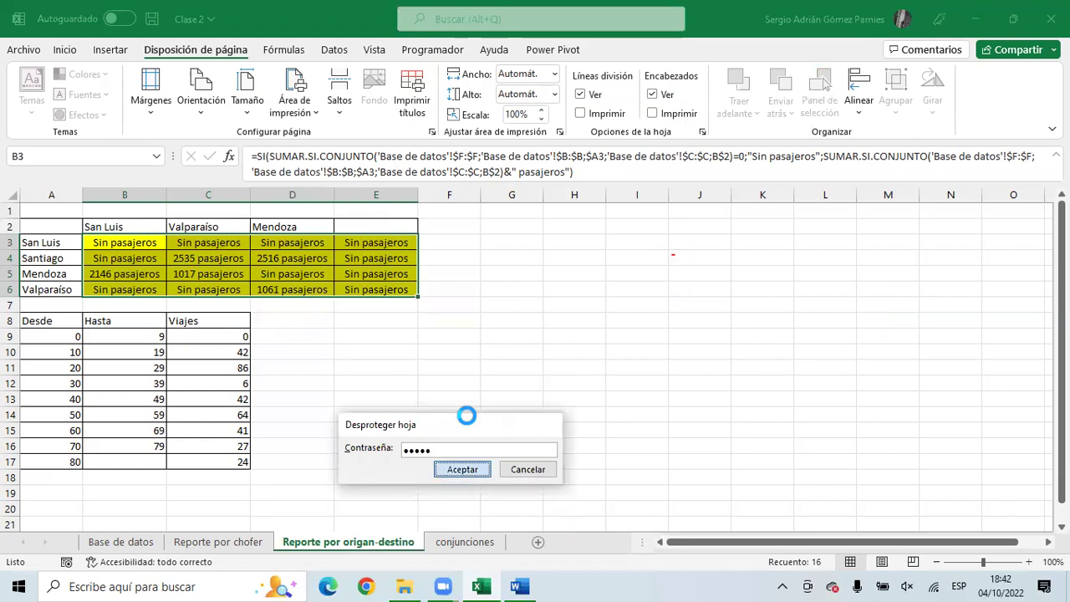
- Find Permitir editar rangos through search and review the Encabezados range's edit permissions
{"action": "left_click", "coordinate": [481, 25]}
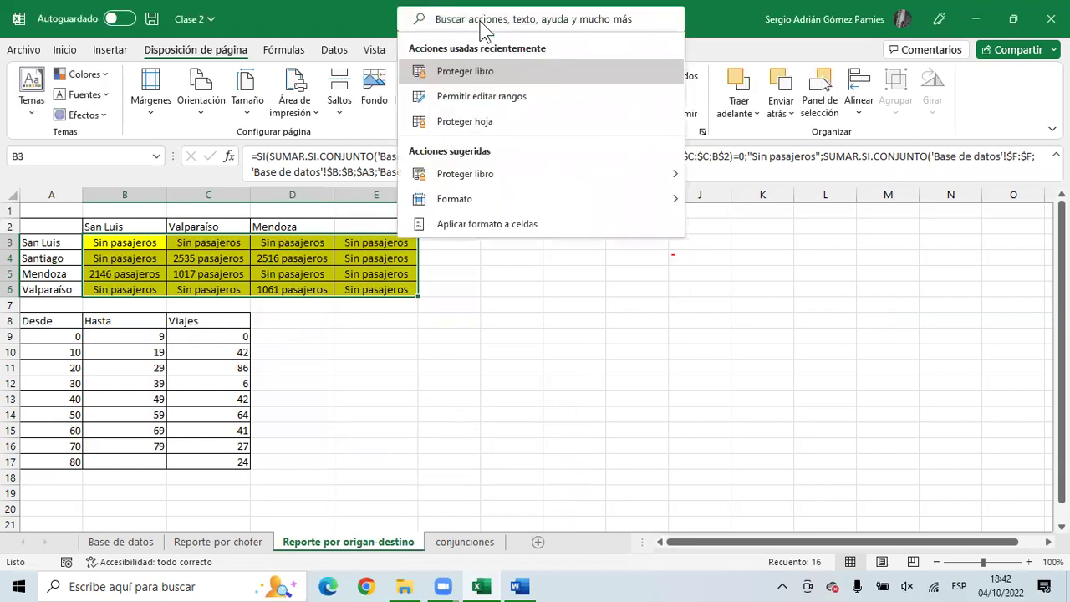
{"action": "type", "text": "ran"}
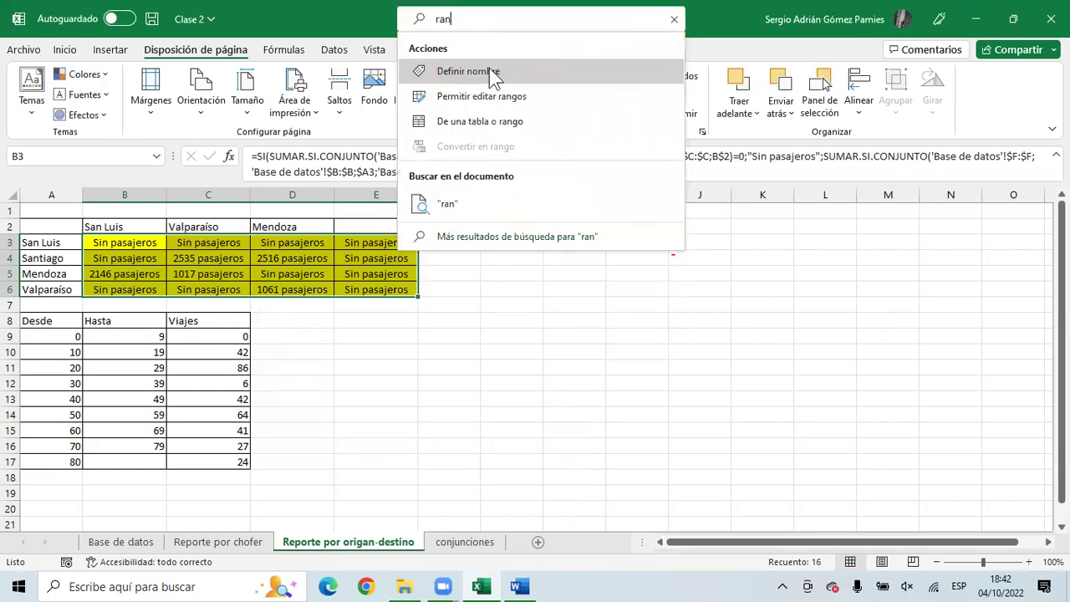
{"action": "left_click", "coordinate": [489, 98]}
{"action": "left_click", "coordinate": [434, 220]}
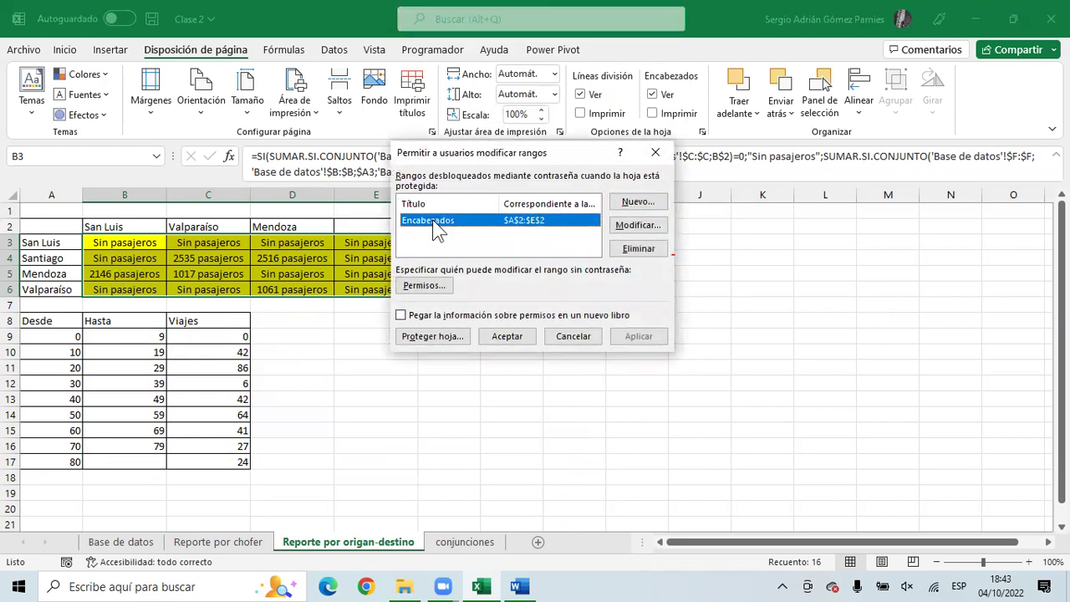
{"action": "left_click", "coordinate": [438, 287]}
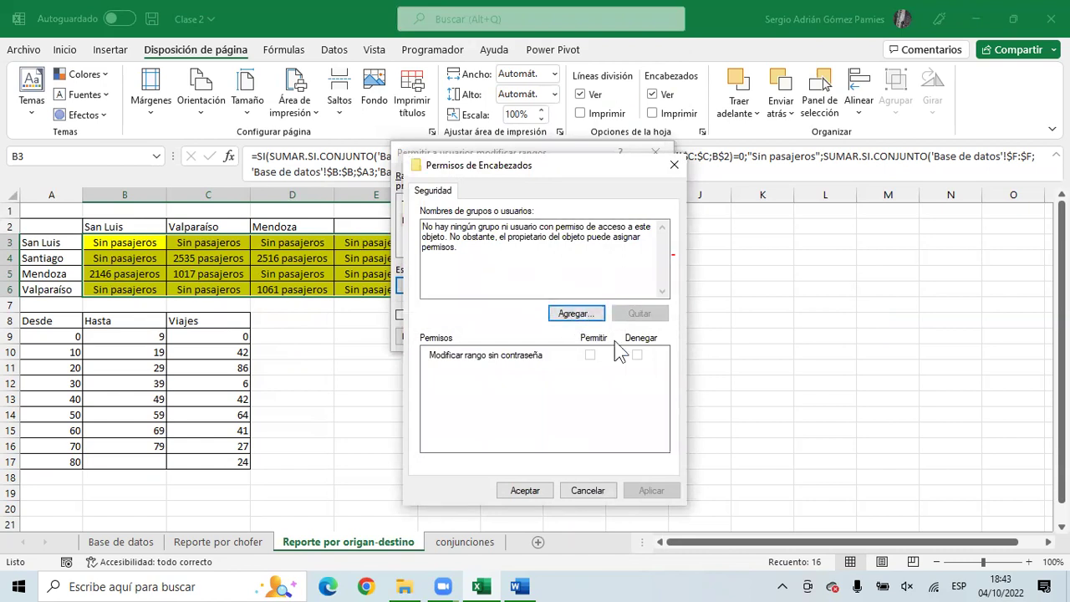
{"action": "left_click", "coordinate": [674, 166]}
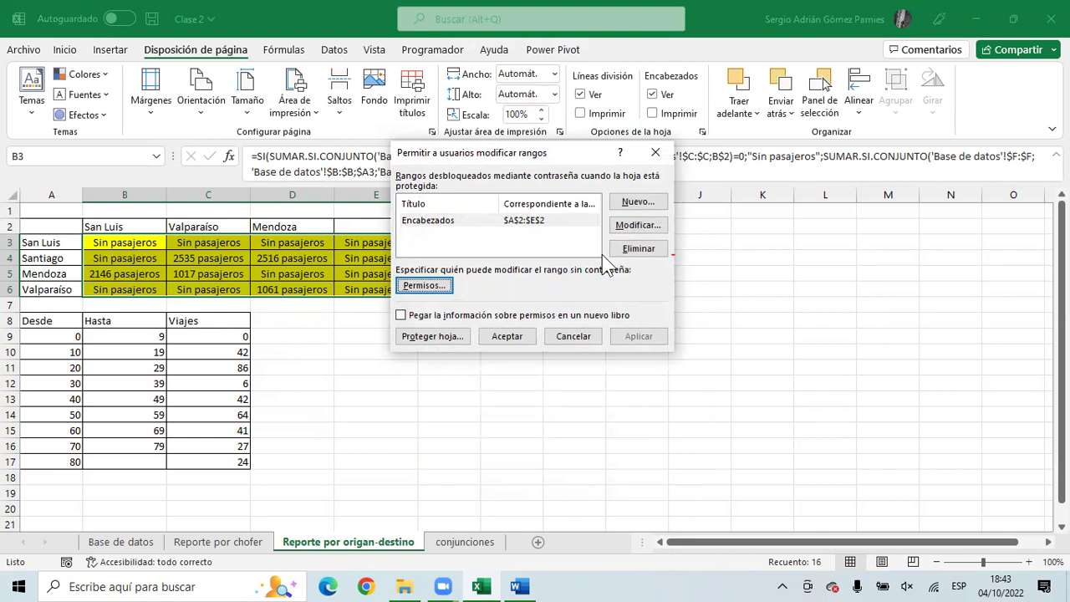
{"action": "left_click", "coordinate": [653, 150]}
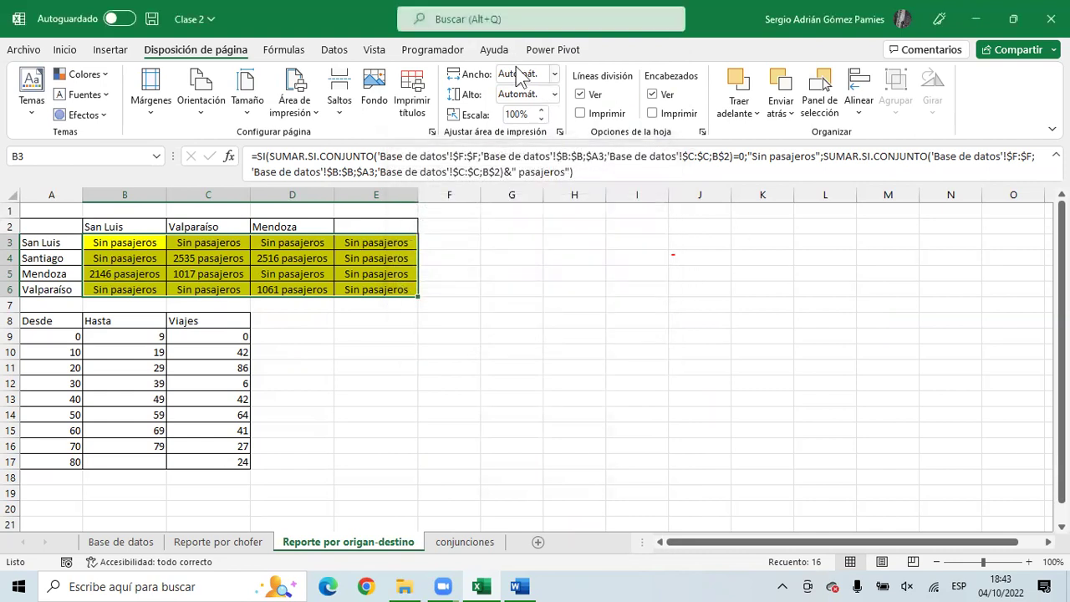
- Browse the Vista, Datos, Ayuda, Power Pivot, Fórmulas, page layout and Insertar tabs, then go to Archivo
{"action": "left_click", "coordinate": [373, 50]}
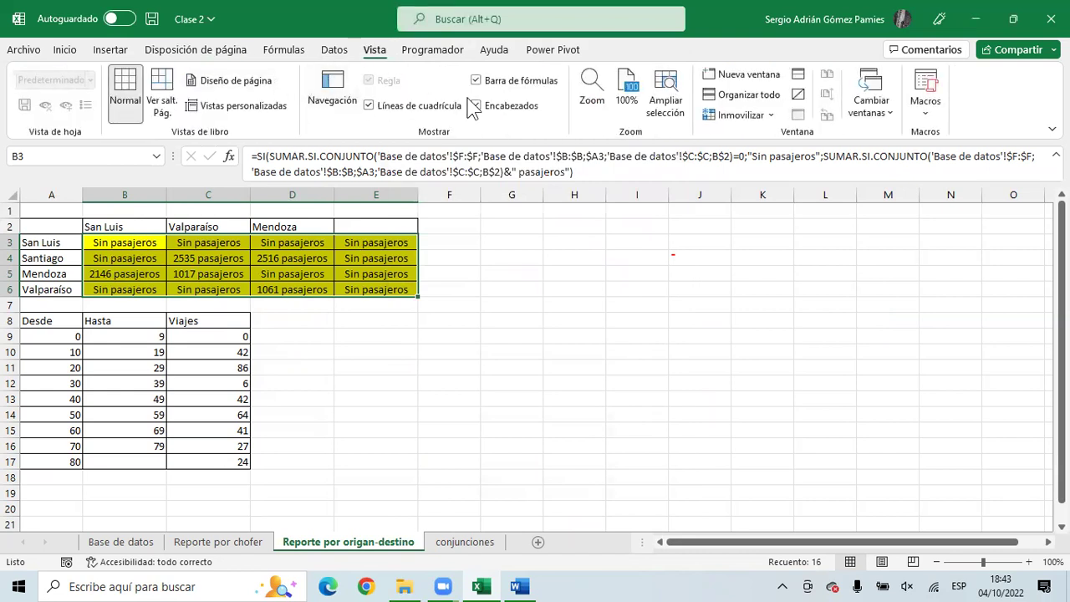
{"action": "left_click", "coordinate": [335, 52]}
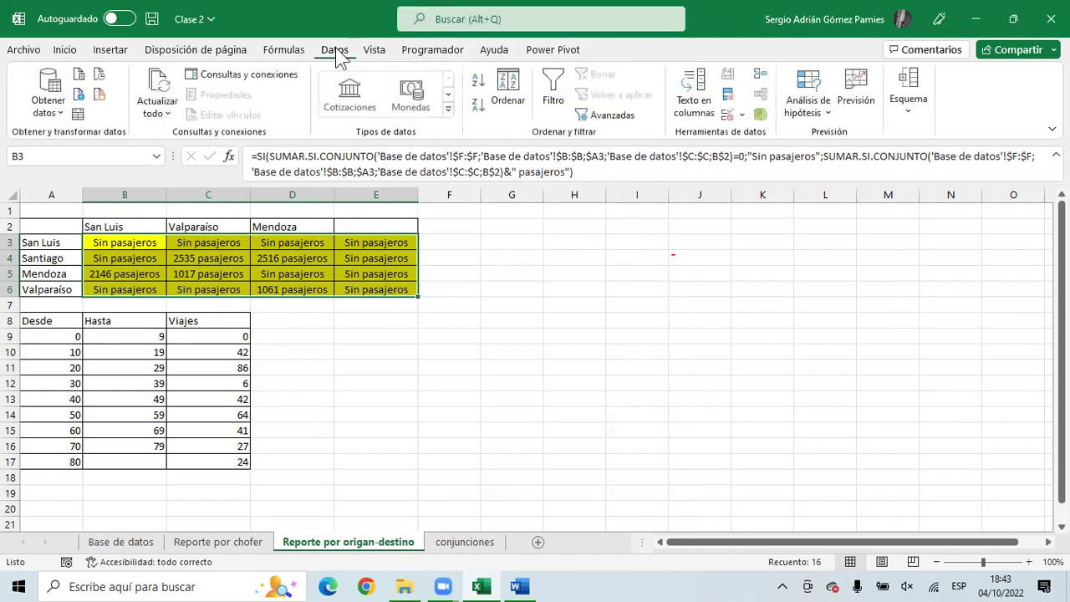
{"action": "left_click", "coordinate": [492, 51]}
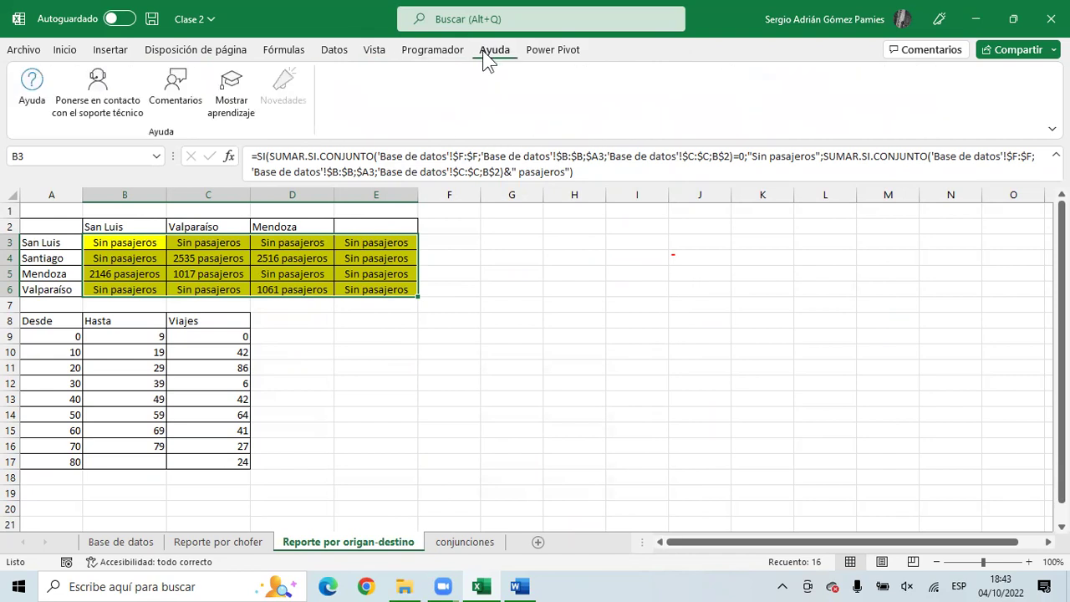
{"action": "left_click", "coordinate": [540, 54]}
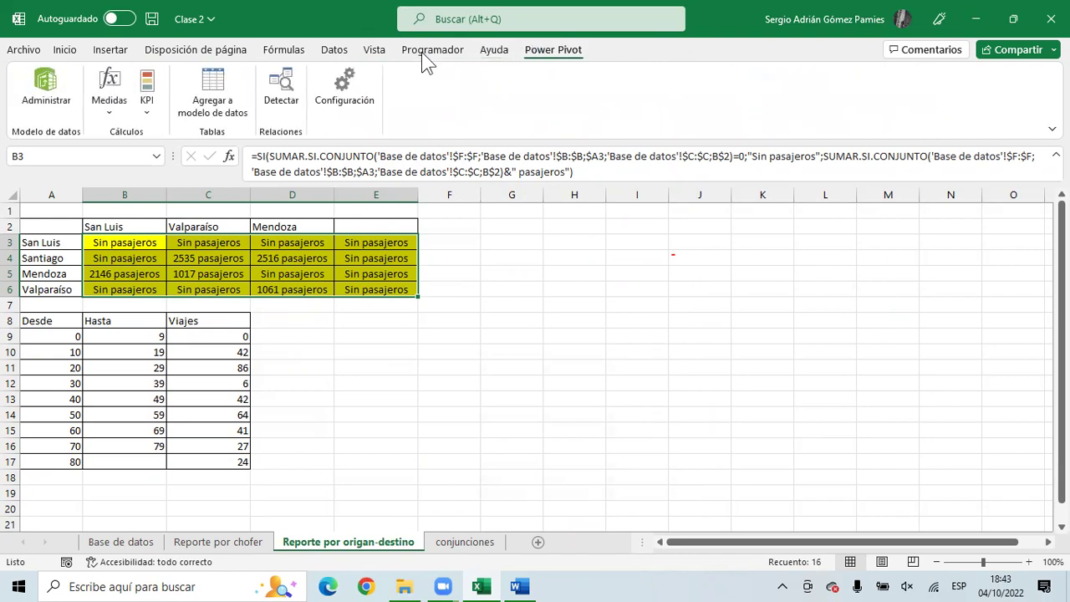
{"action": "left_click", "coordinate": [334, 51]}
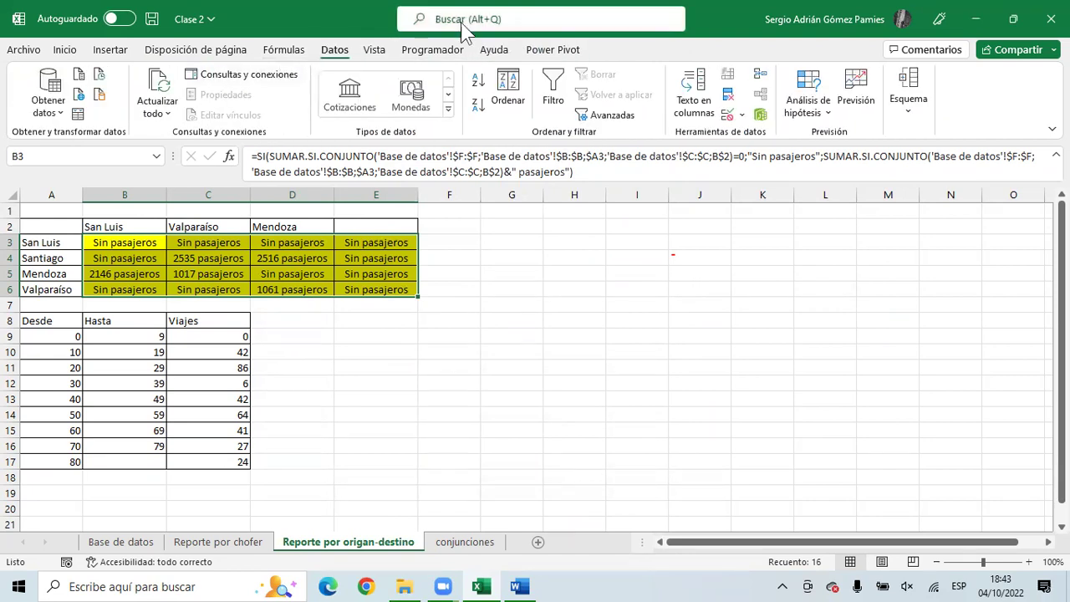
{"action": "left_click", "coordinate": [277, 51]}
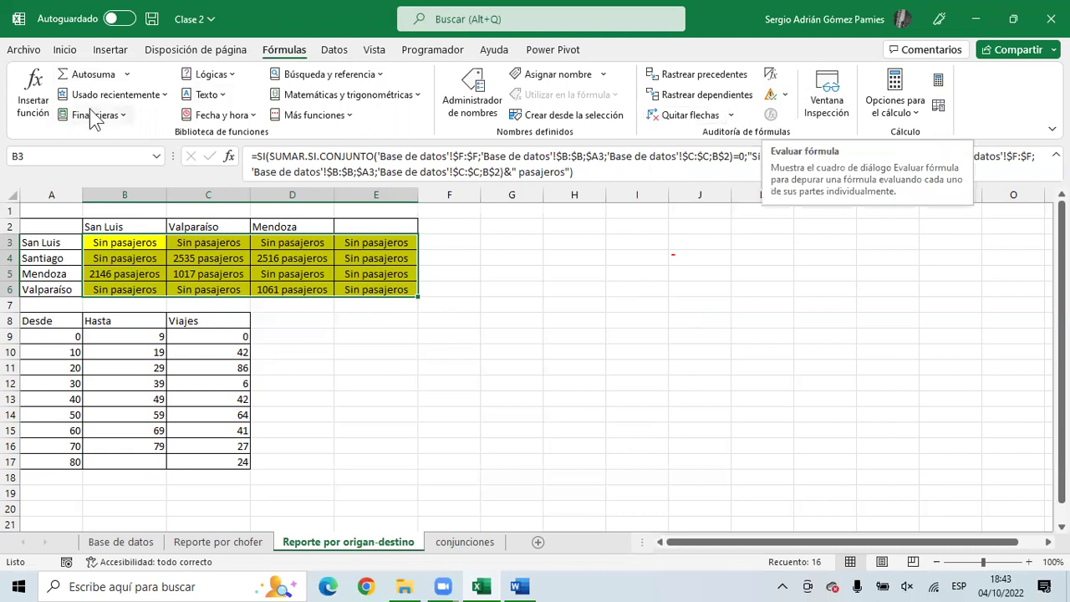
{"action": "left_click", "coordinate": [222, 52]}
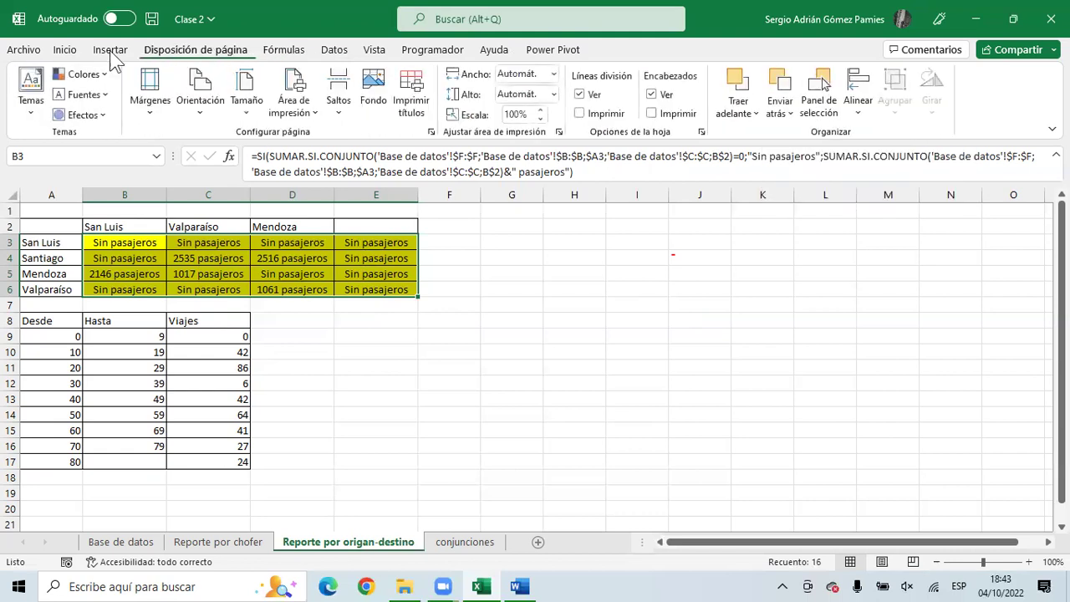
{"action": "left_click", "coordinate": [104, 49]}
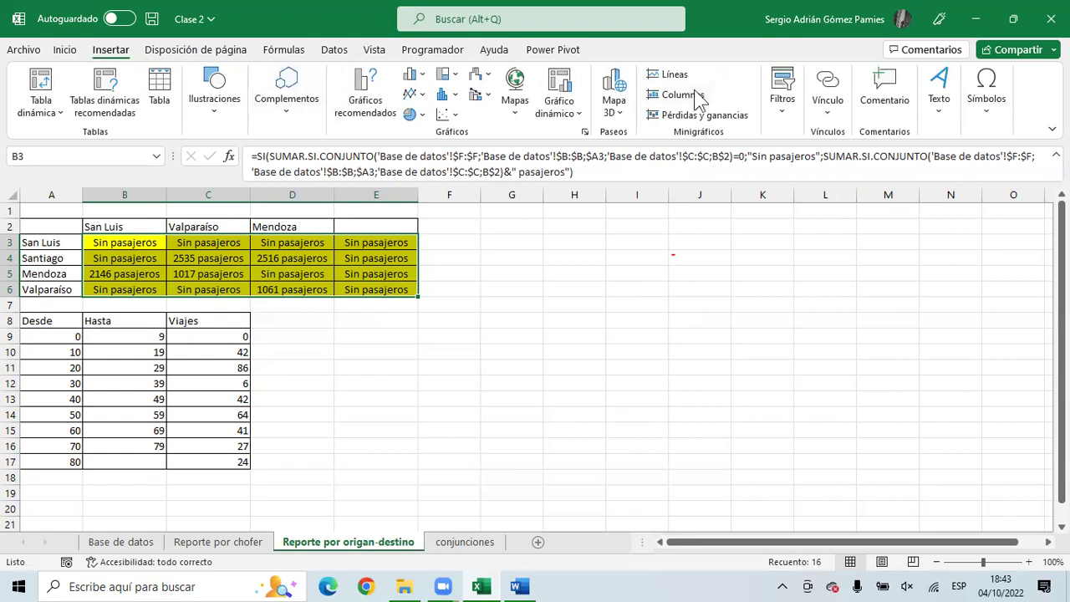
{"action": "left_click", "coordinate": [23, 50]}
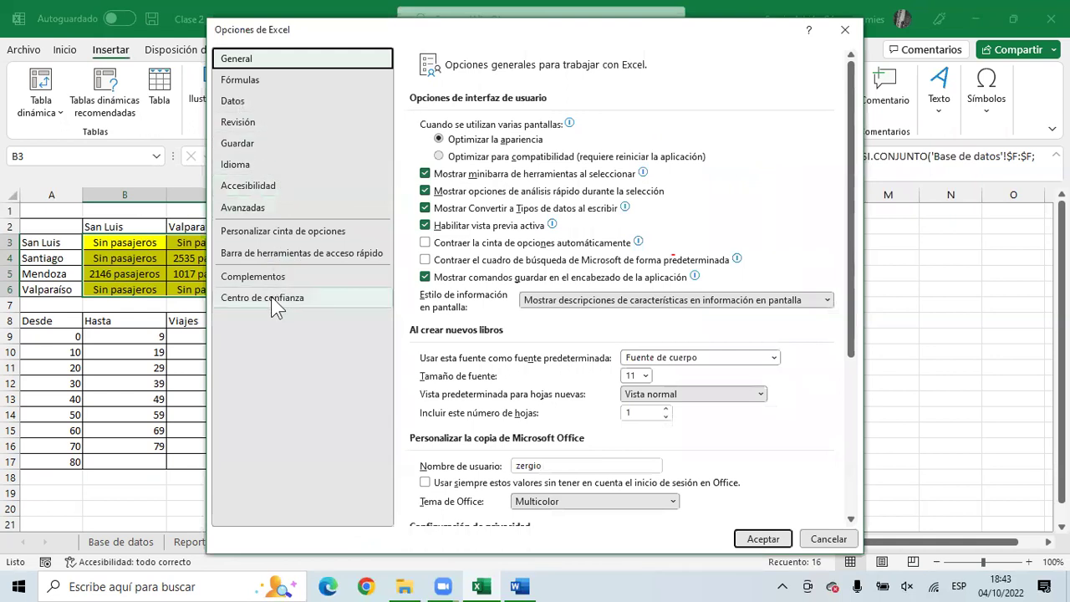
- Enable the Revisar tab under Personalizar cinta de opciones and view its protection tools
{"action": "left_click", "coordinate": [269, 238]}
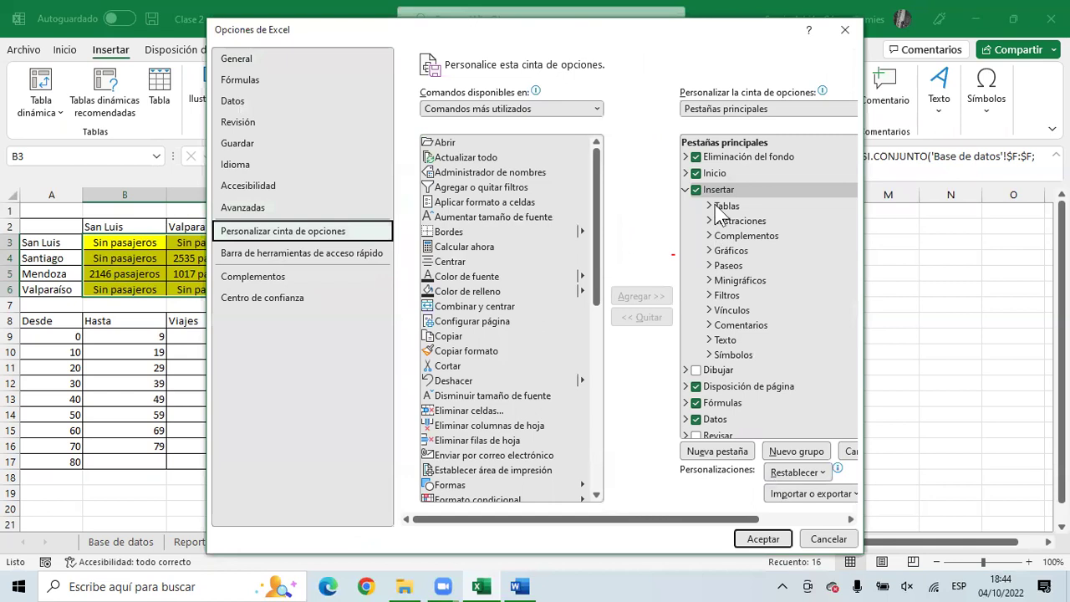
{"action": "scroll", "coordinate": [717, 217], "scroll_direction": "down", "scroll_amount": 2}
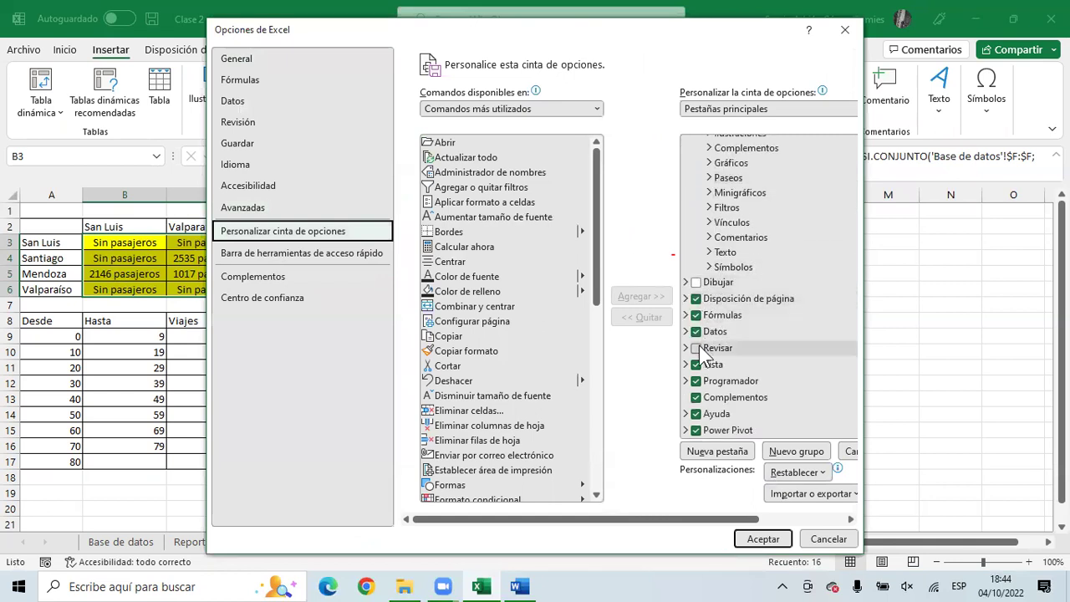
{"action": "left_click_drag", "start_coordinate": [679, 32], "coordinate": [521, 25]}
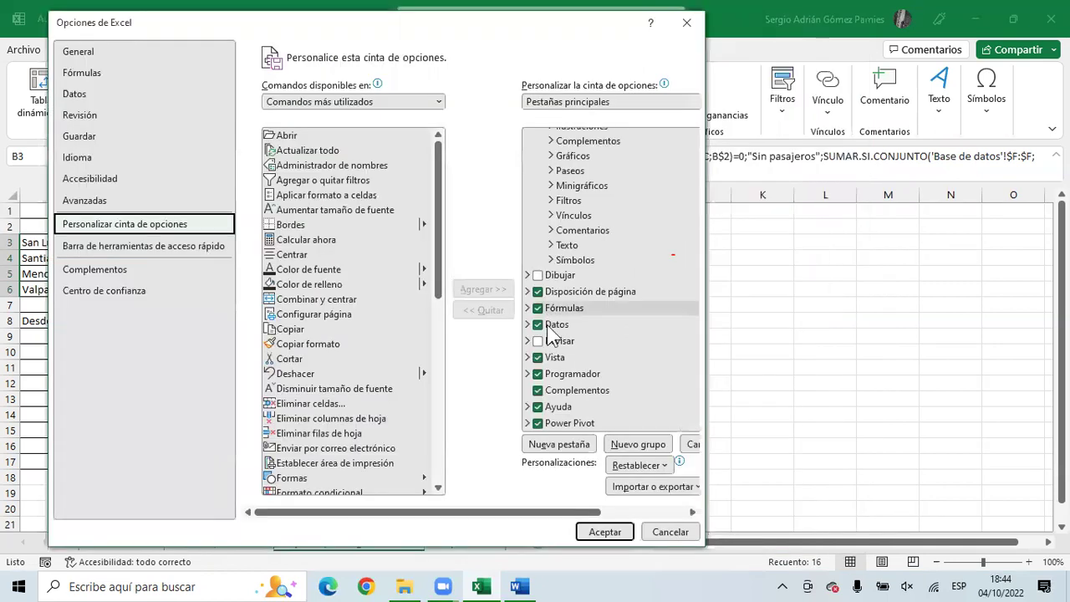
{"action": "left_click", "coordinate": [539, 341]}
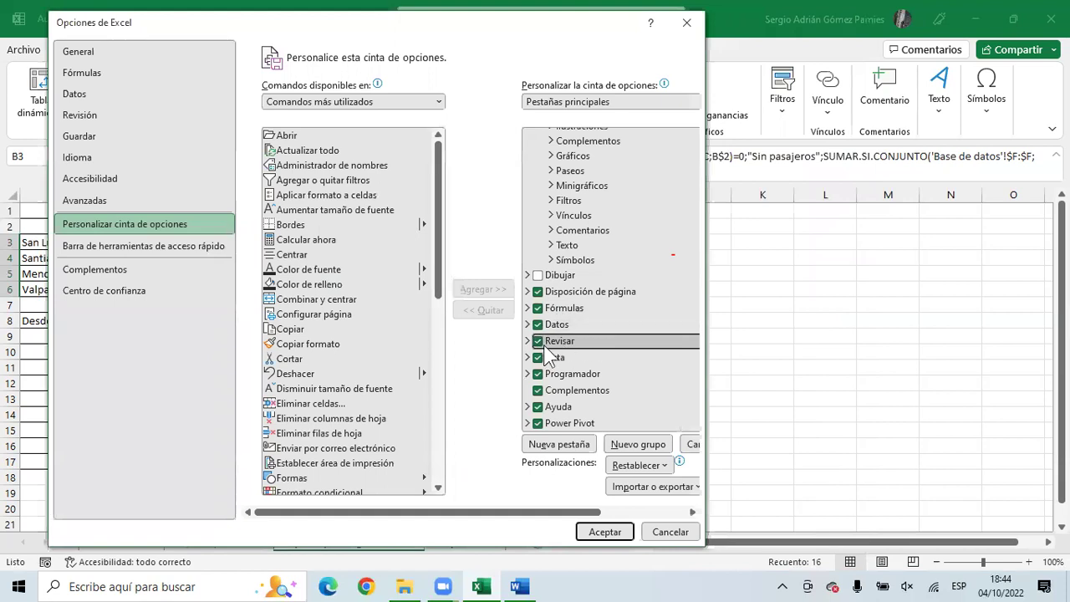
{"action": "left_click_drag", "start_coordinate": [532, 16], "coordinate": [533, 7]}
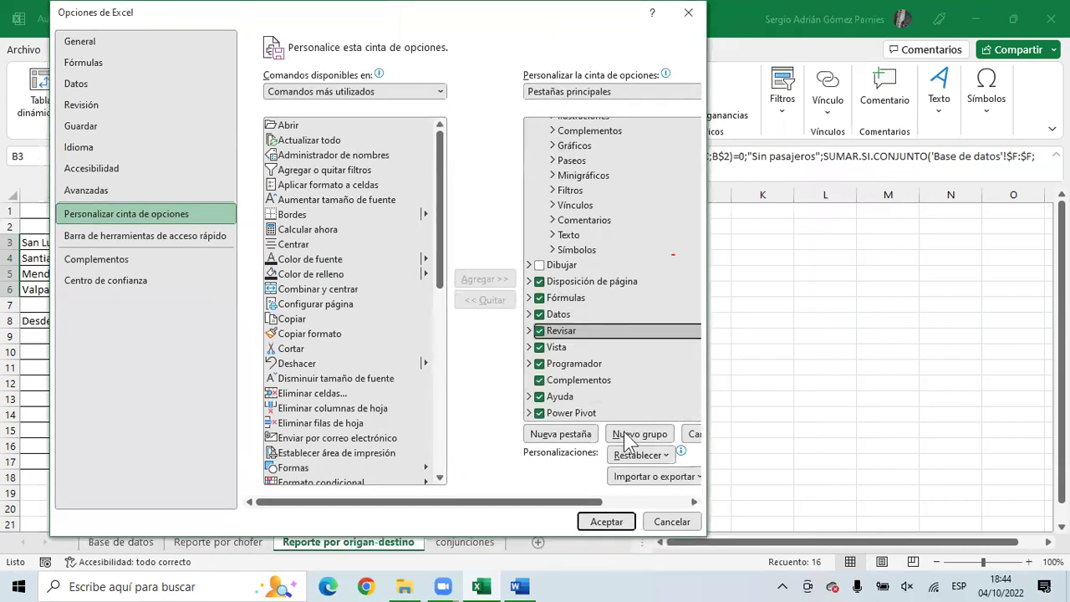
{"action": "key", "text": "Return"}
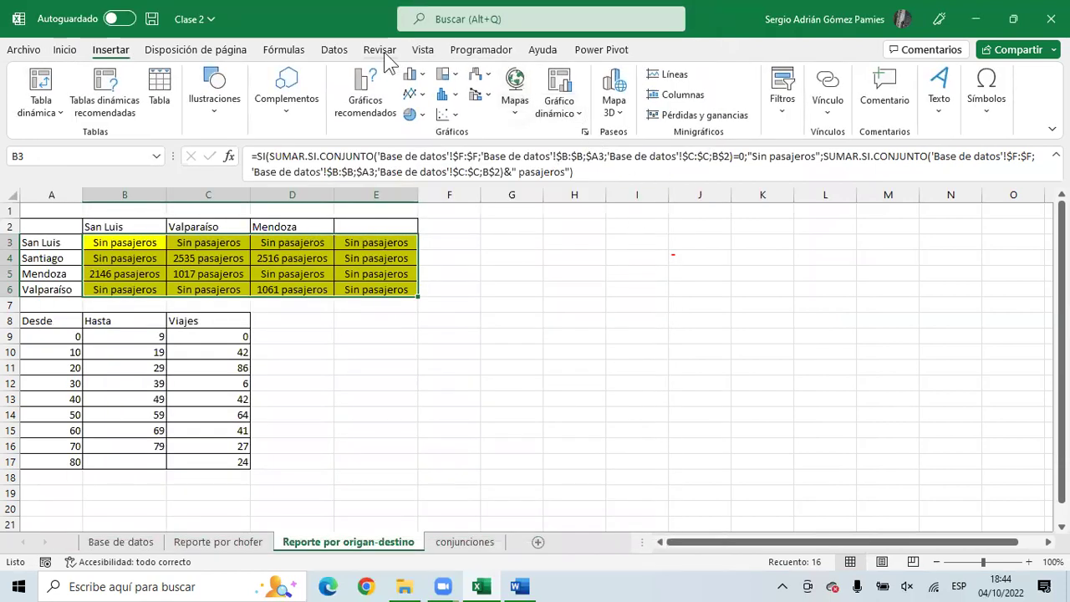
{"action": "left_click", "coordinate": [380, 52]}
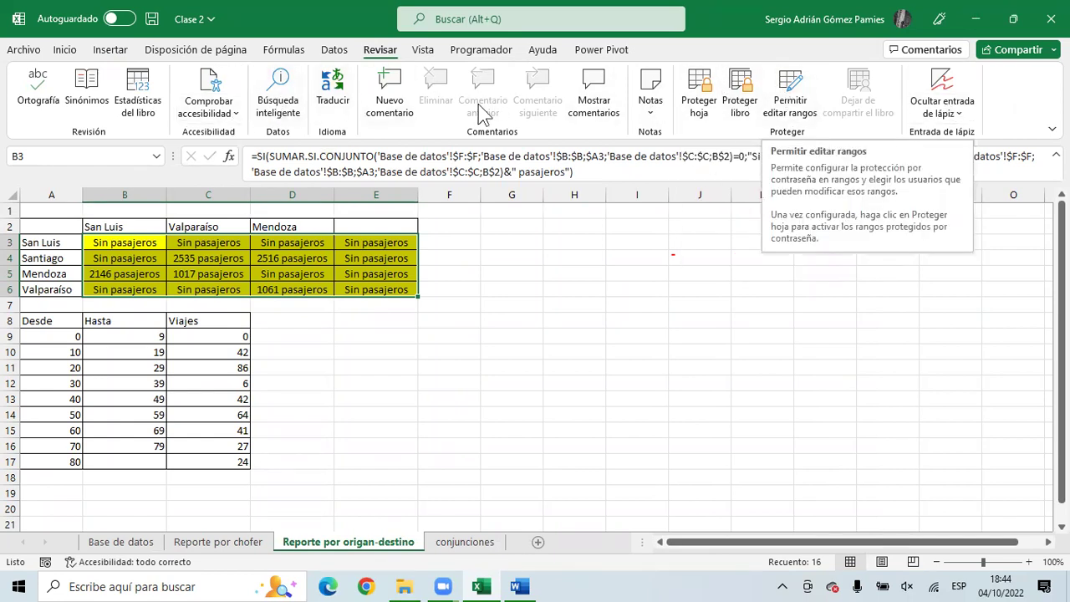
- Uncheck Revisar in the ribbon customization settings to hide the tab again
{"action": "right_click", "coordinate": [375, 48]}
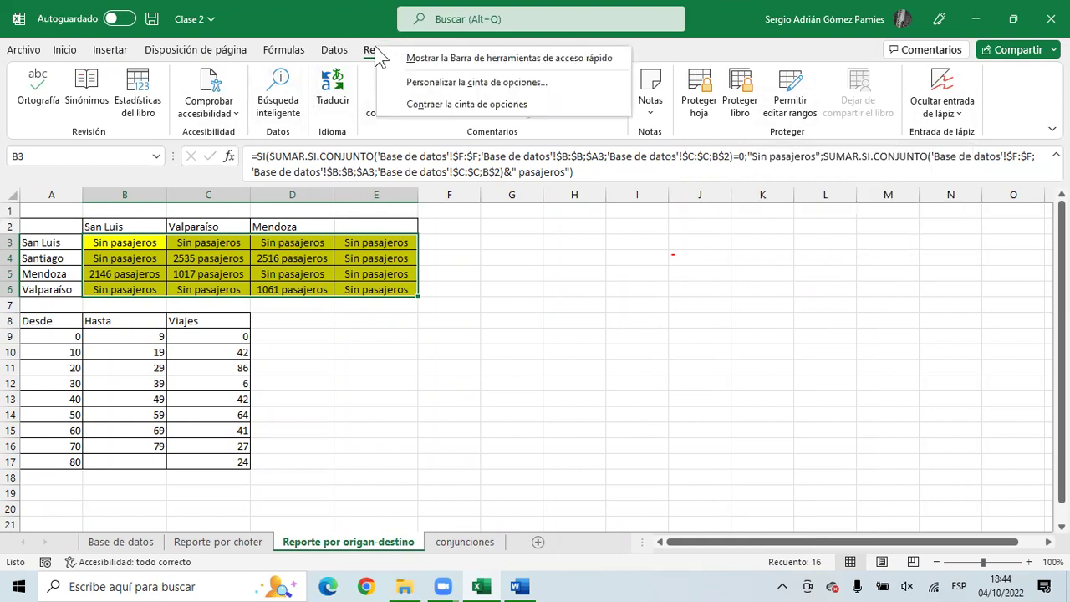
{"action": "left_click", "coordinate": [452, 83]}
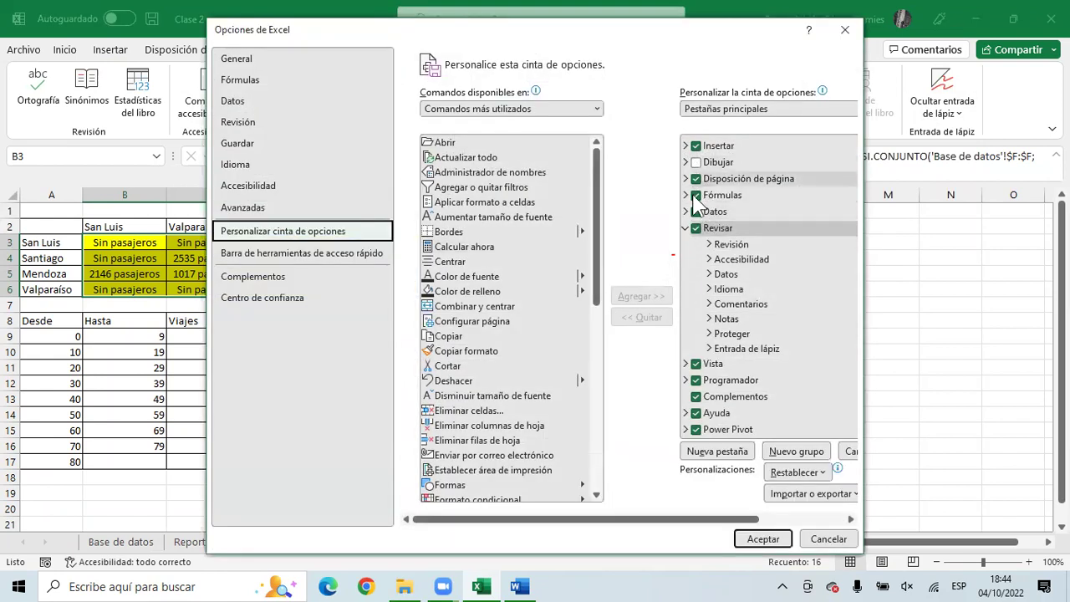
{"action": "left_click", "coordinate": [696, 230]}
{"action": "left_click_drag", "start_coordinate": [615, 40], "coordinate": [445, 24]}
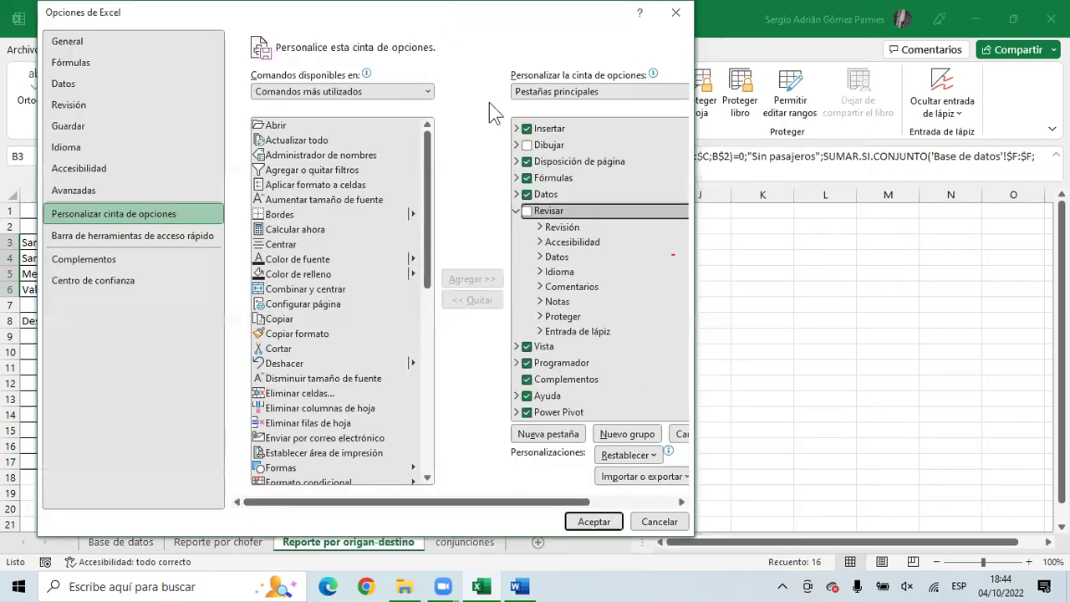
{"action": "key", "text": "Return"}
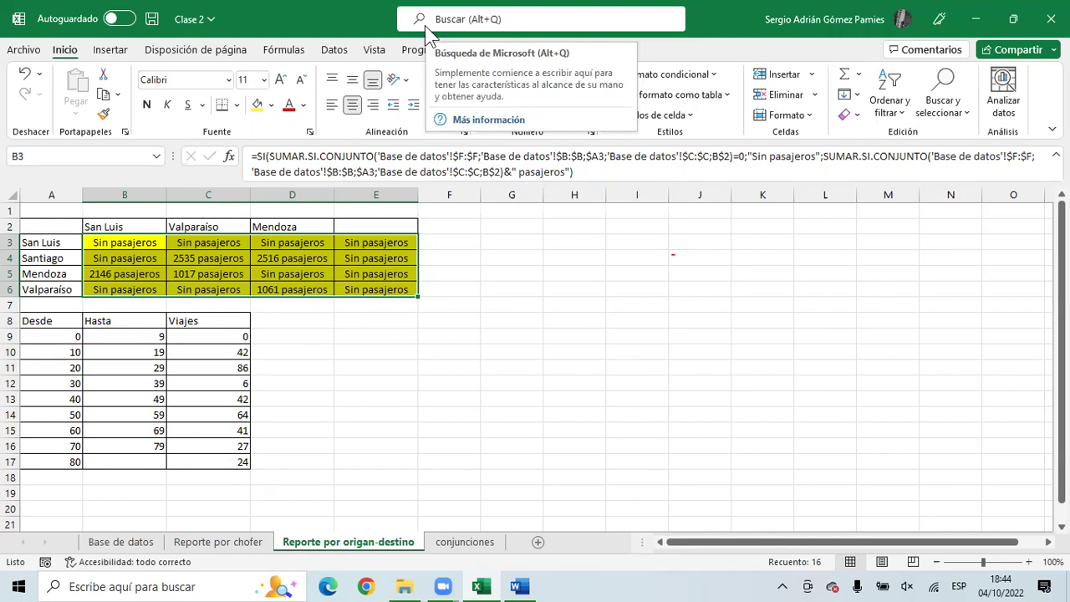
- Use Guardar como to save the workbook as 'Clase 2 Final' in Economicas, then select cell G8
{"action": "left_click", "coordinate": [24, 49]}
{"action": "left_click", "coordinate": [63, 258]}
{"action": "left_click", "coordinate": [460, 118]}
{"action": "type", "text": "Ejer"}
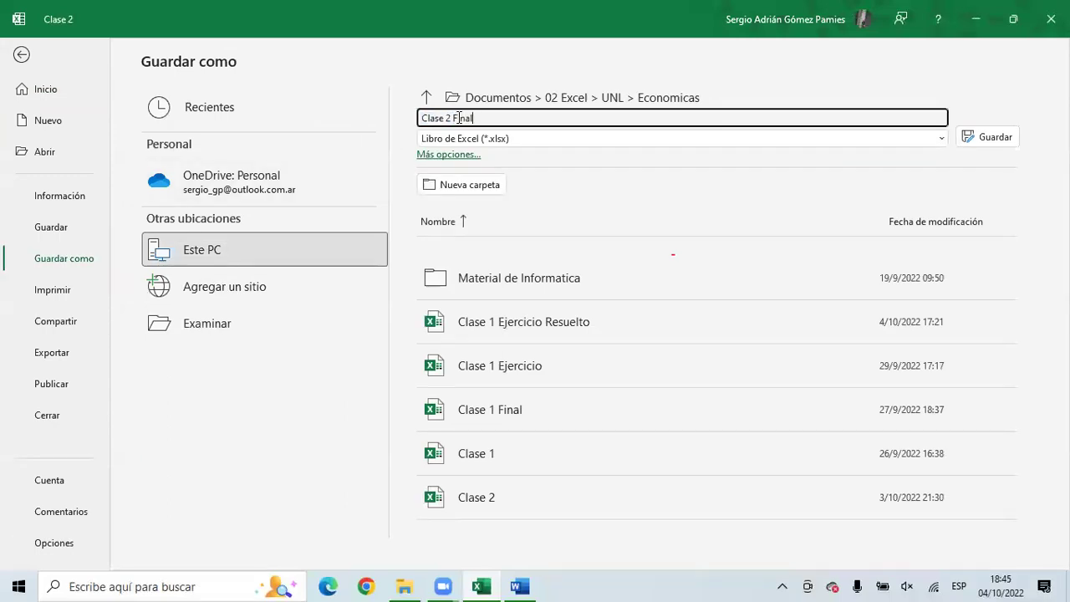
{"action": "key", "text": "Return"}
{"action": "left_click", "coordinate": [497, 323]}
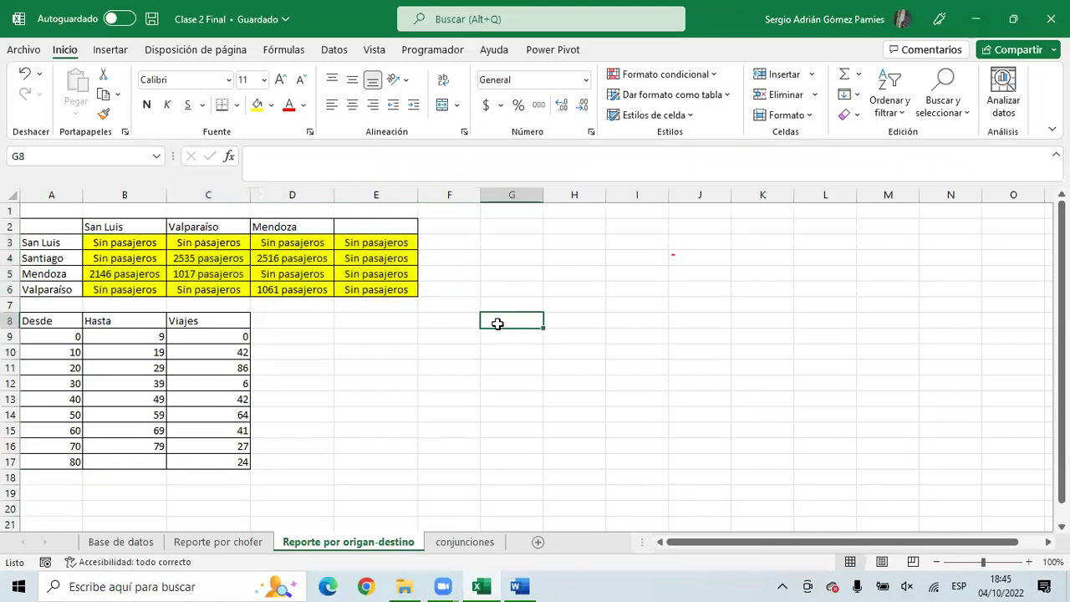